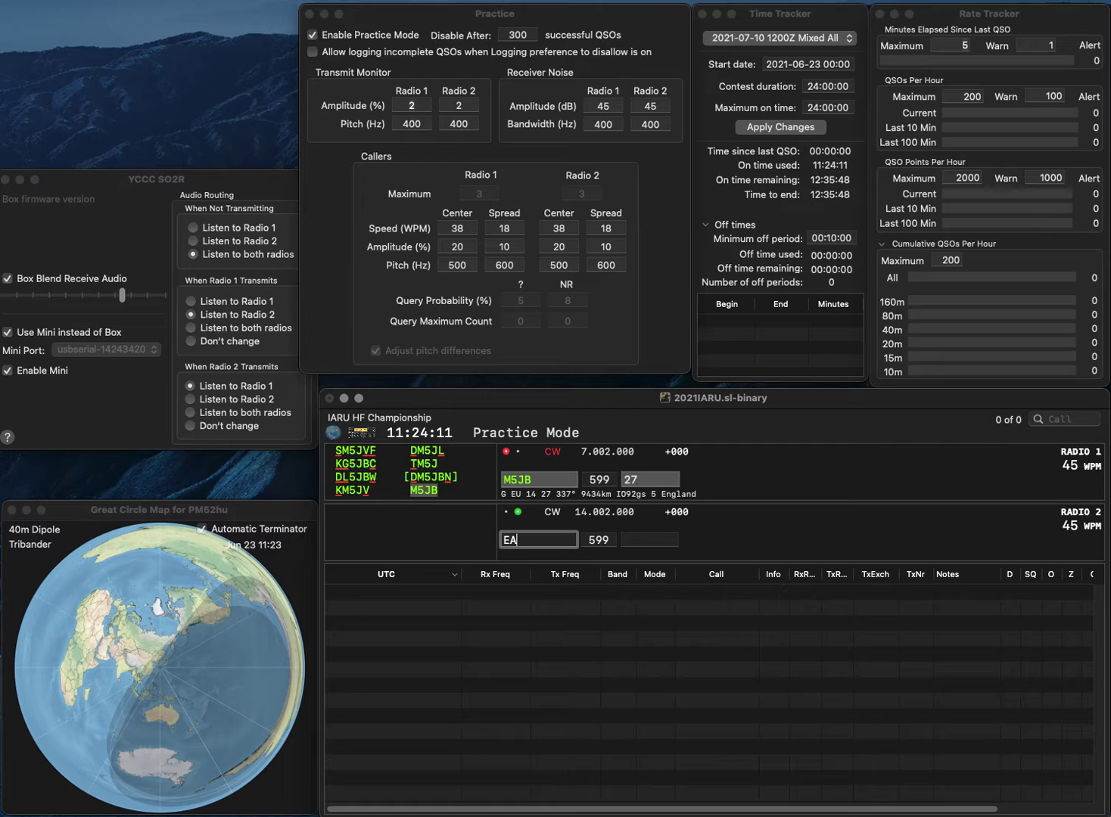
pyautogui.write('1W')
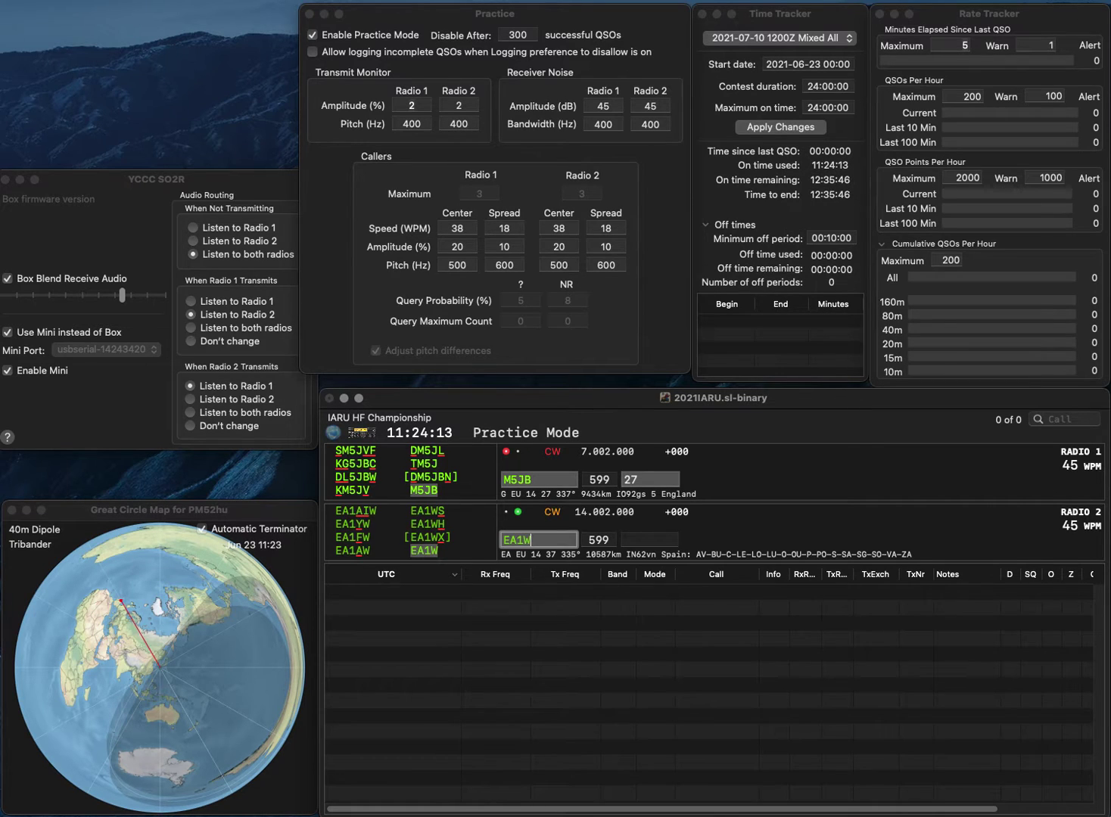
pyautogui.press('Return')
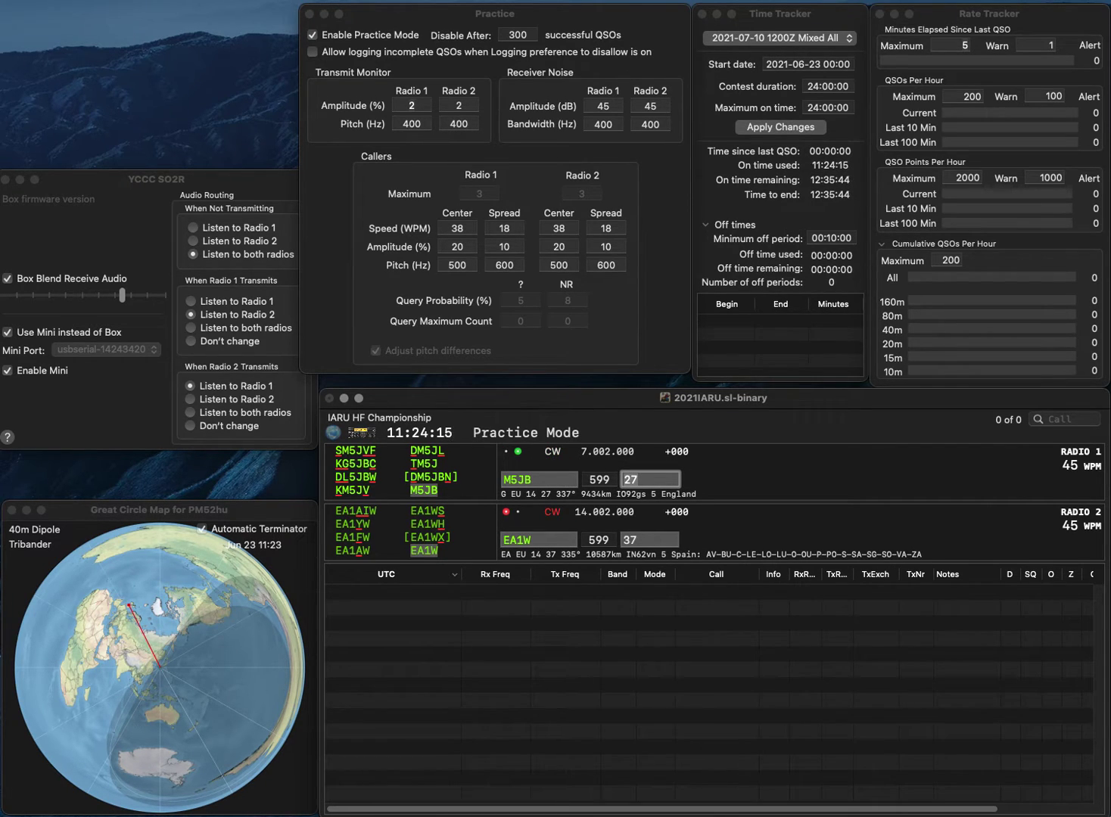
pyautogui.press('Return')
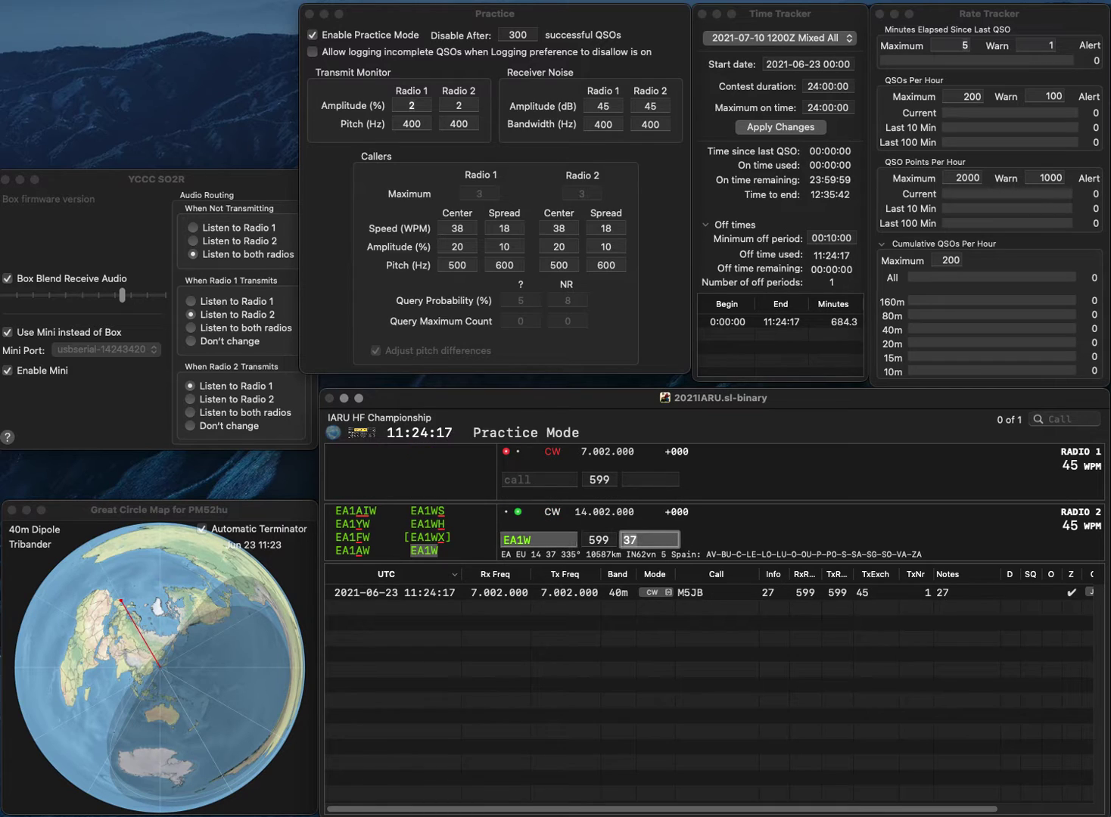
pyautogui.press('Return')
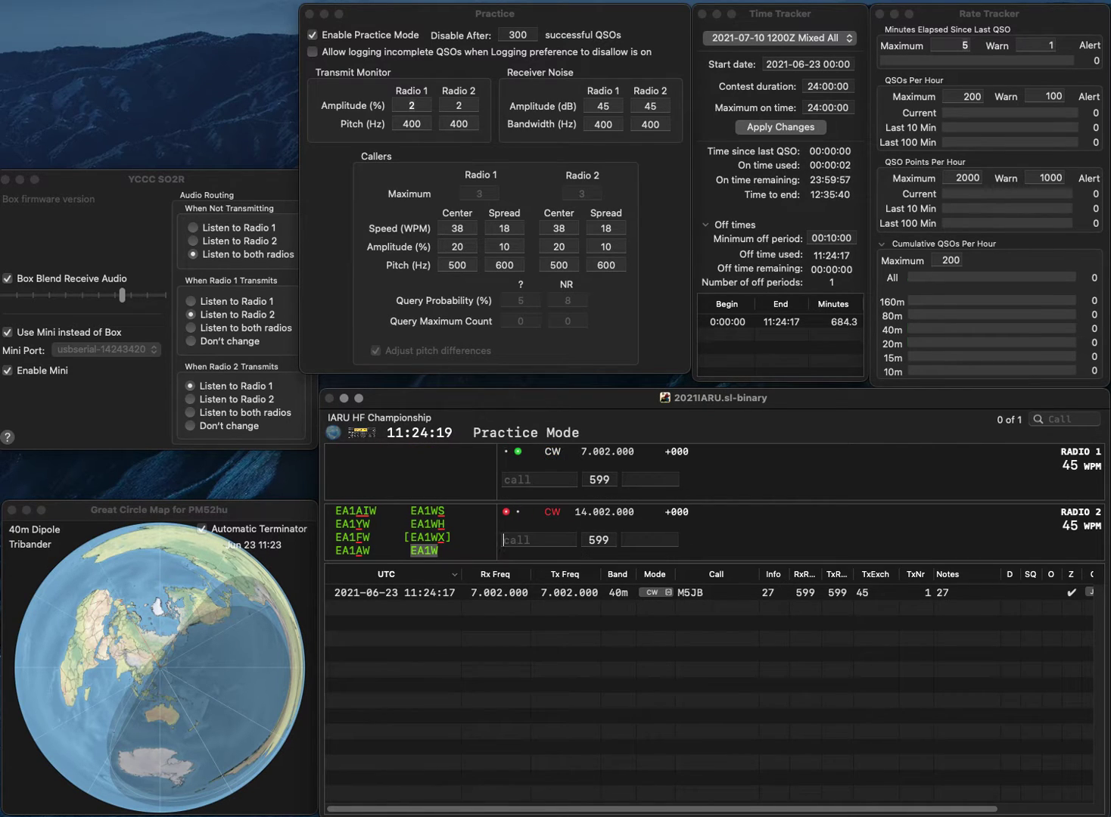
pyautogui.write('IW0AWE')
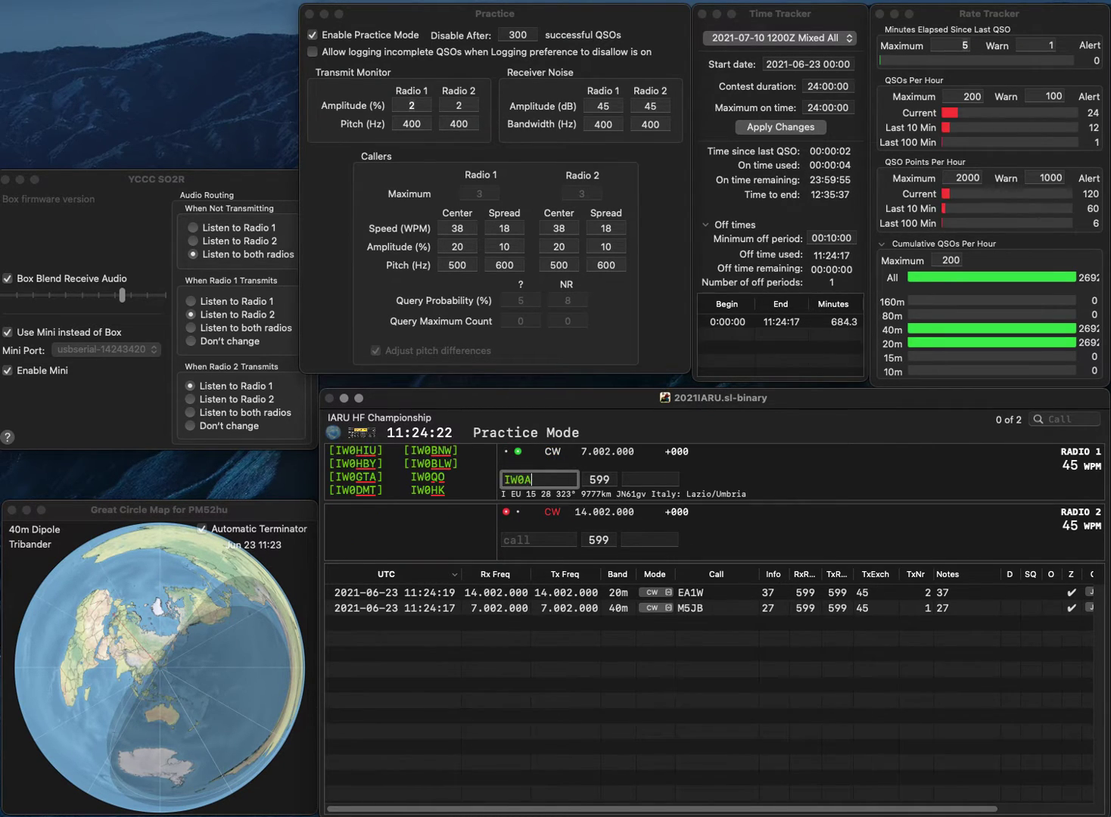
pyautogui.press('Return')
pyautogui.write('S1')
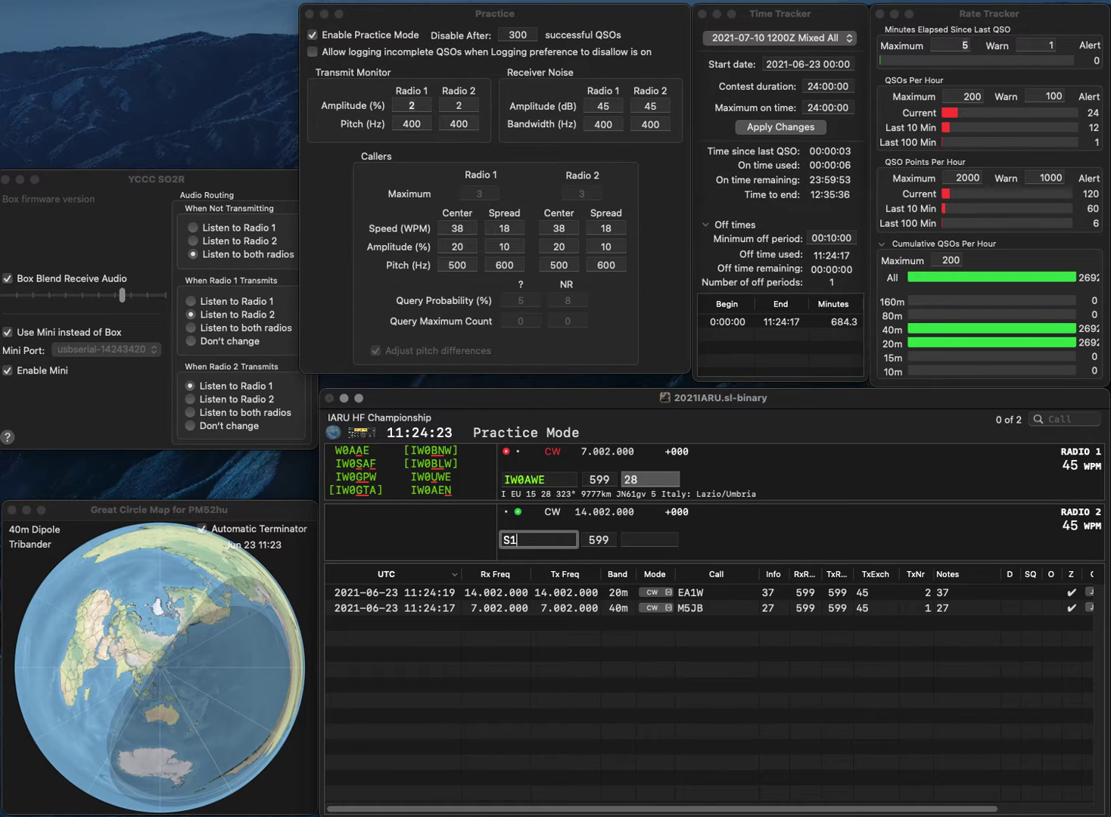
pyautogui.write('MS')
pyautogui.click(504, 540)
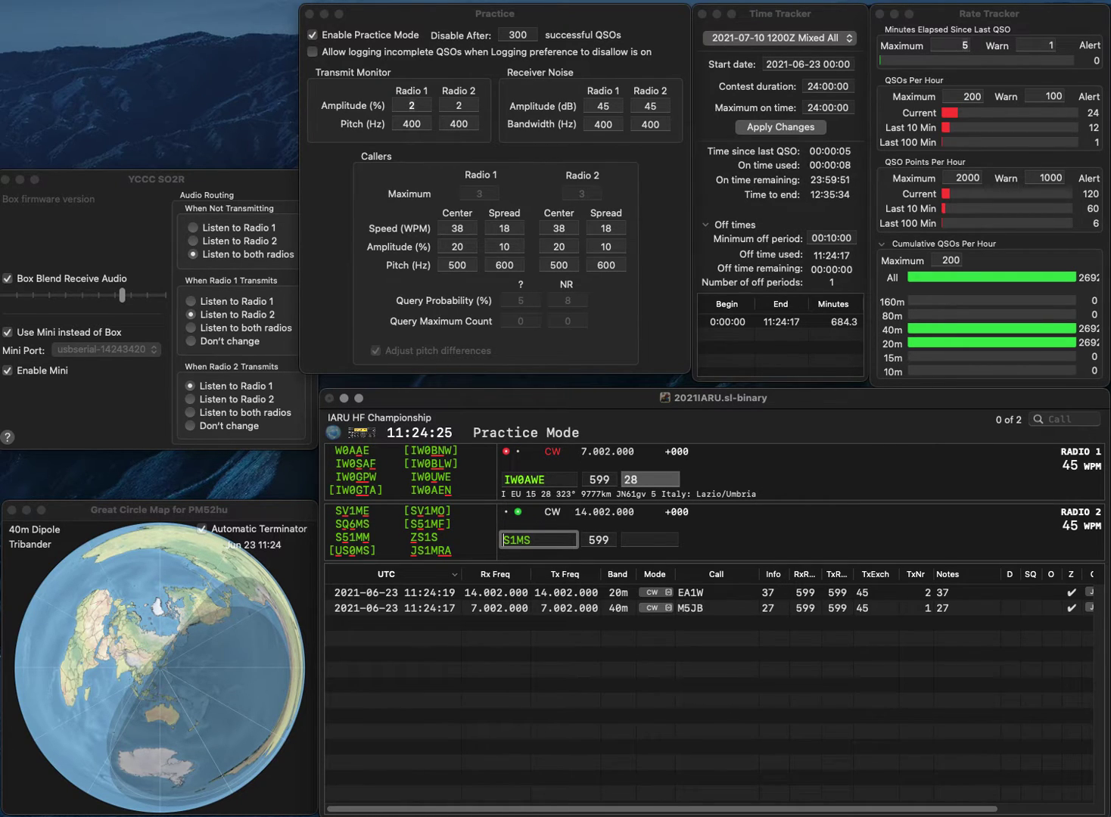
pyautogui.click(538, 479)
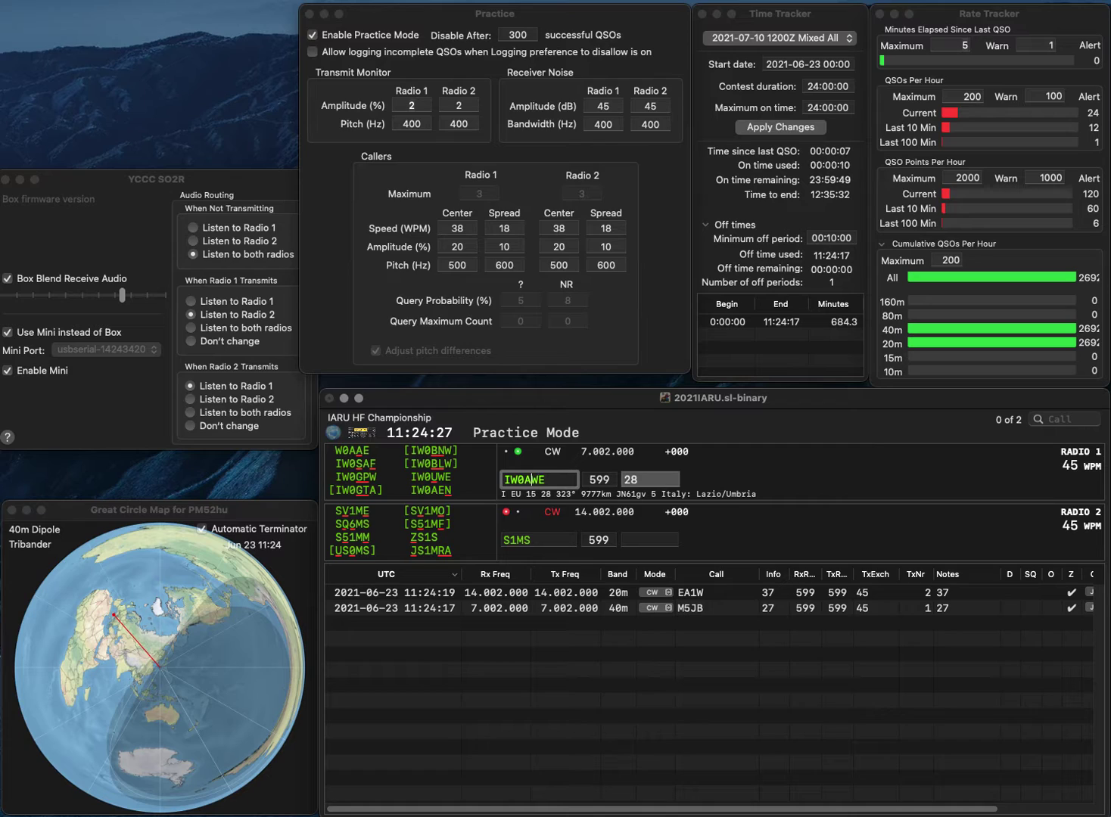
pyautogui.press('BackSpace')
pyautogui.write('U')
pyautogui.press('Return')
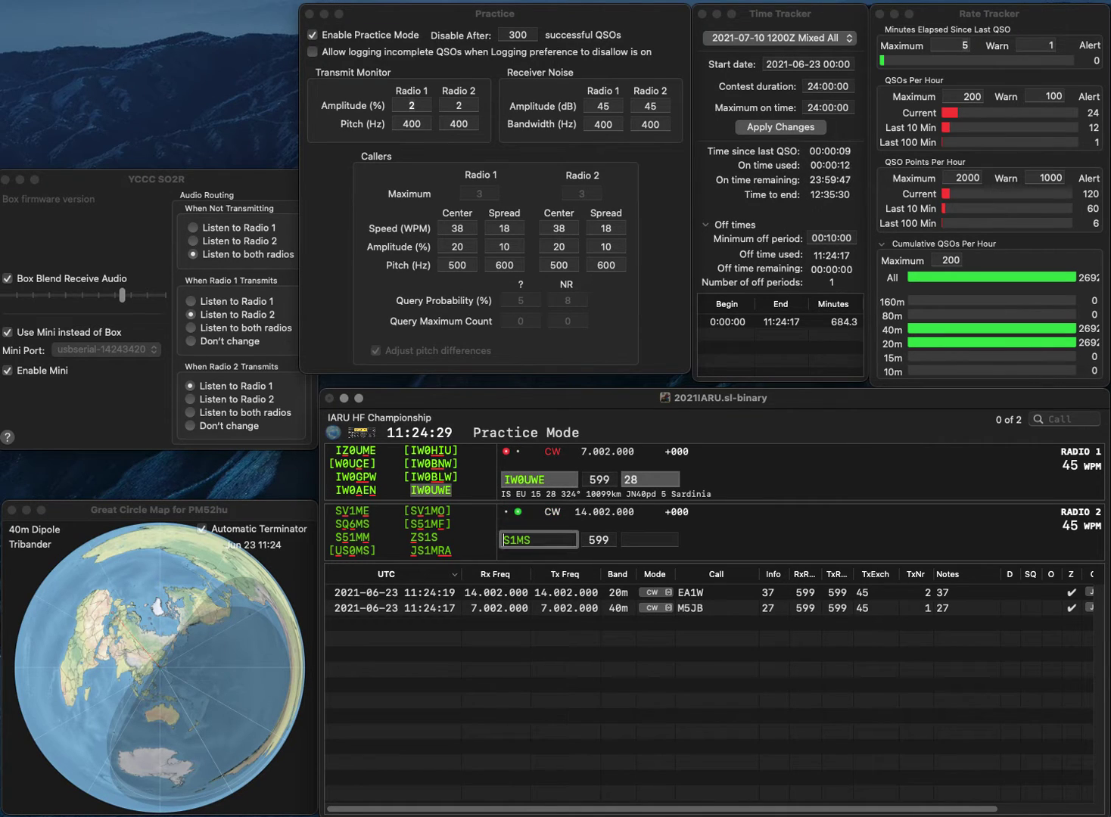
pyautogui.write('Y')
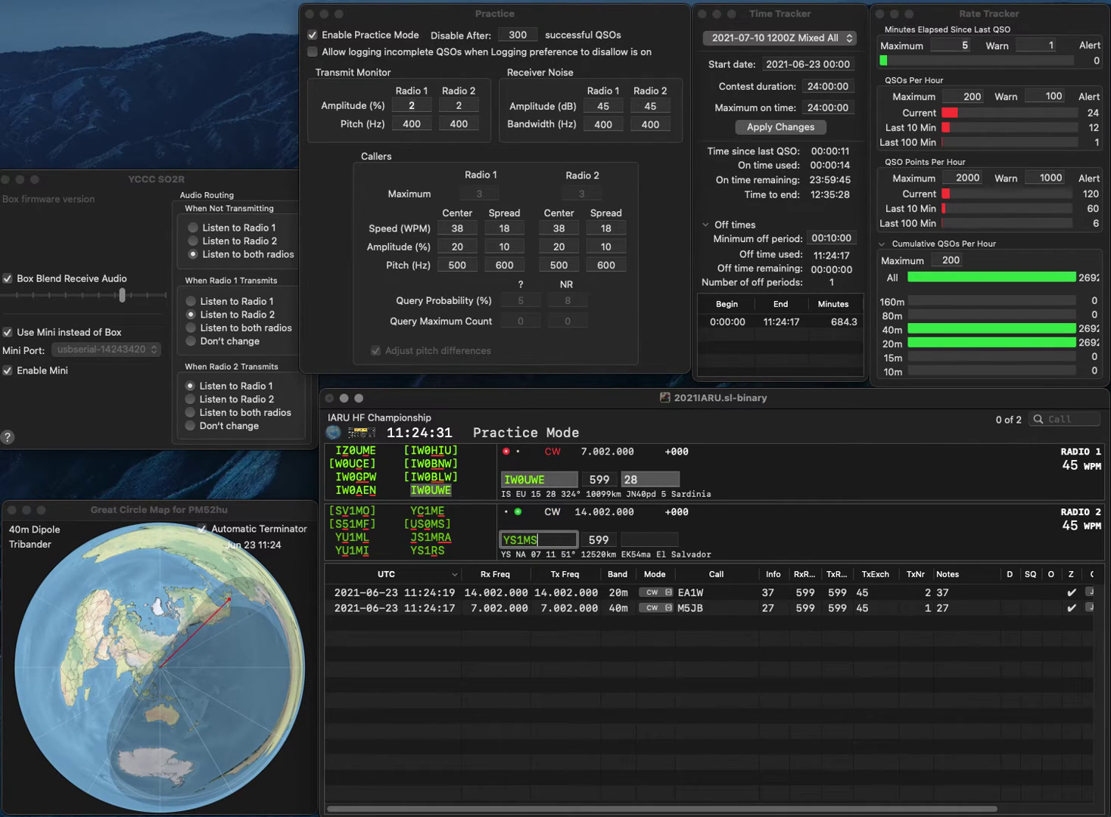
pyautogui.press('space')
pyautogui.press('Return')
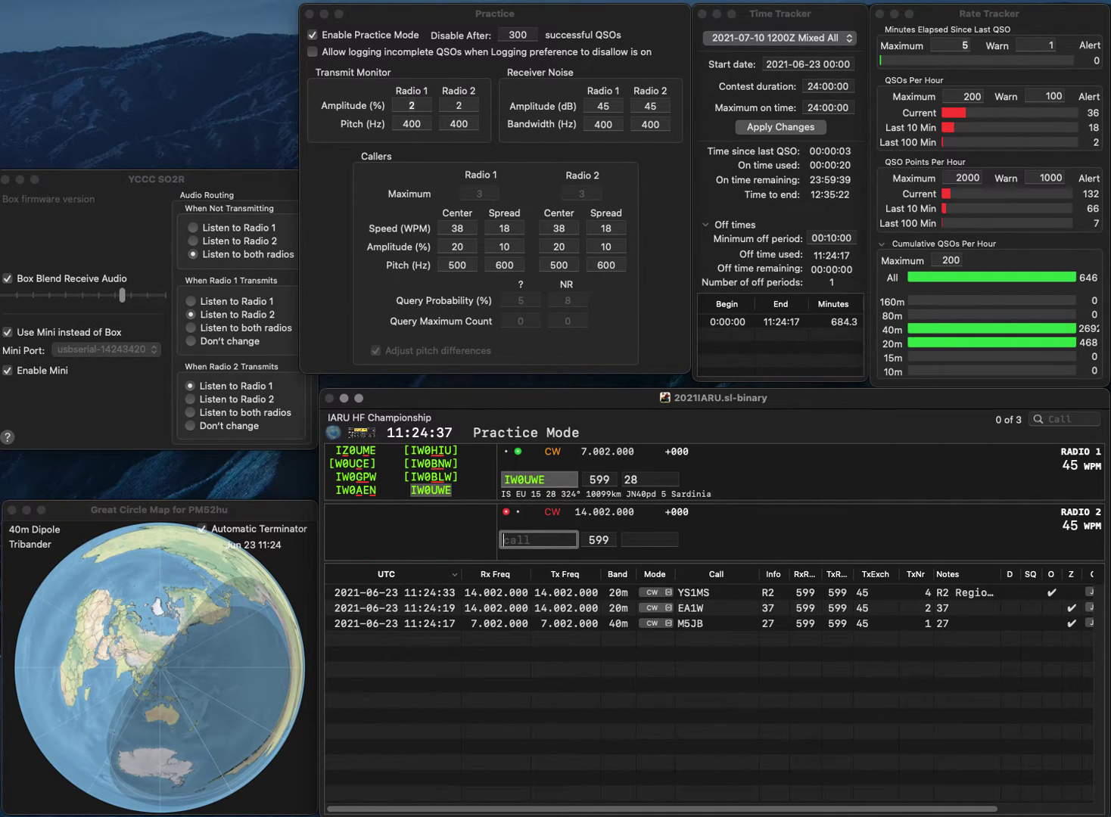
pyautogui.write('4O1HQ')
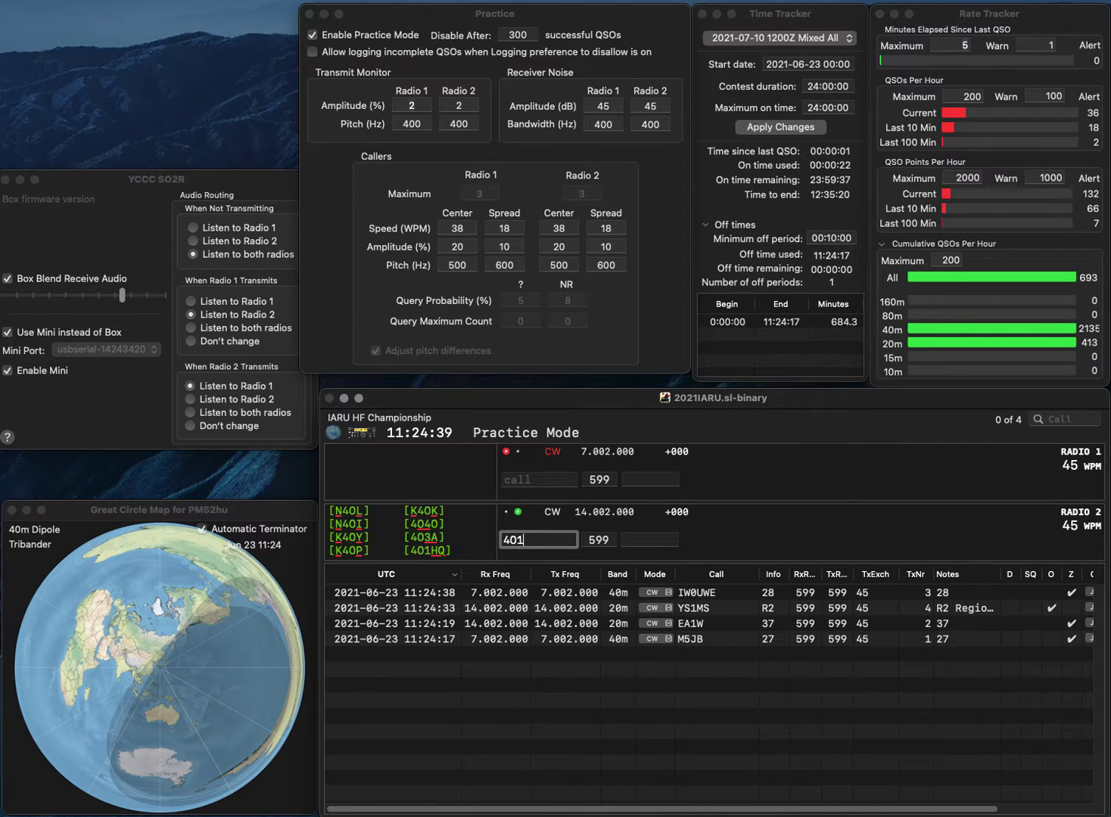
pyautogui.press('Return')
pyautogui.write('3')
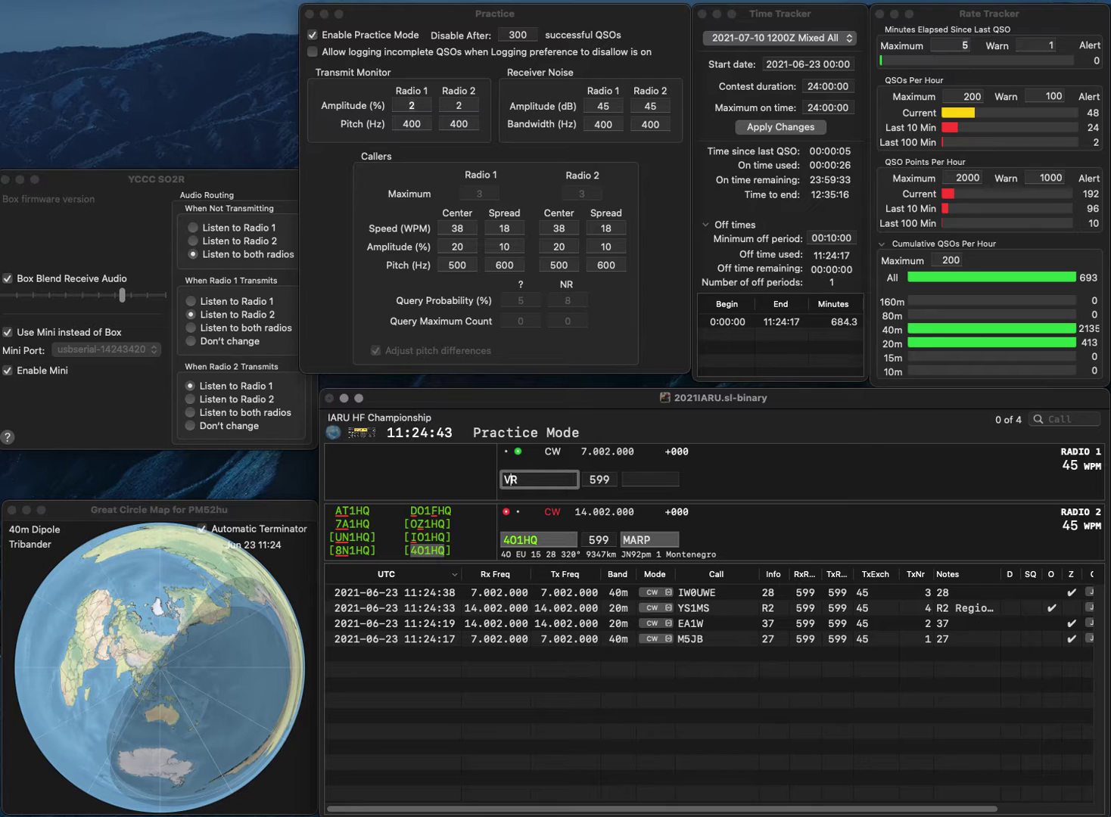
pyautogui.write('4')
pyautogui.press('Return')
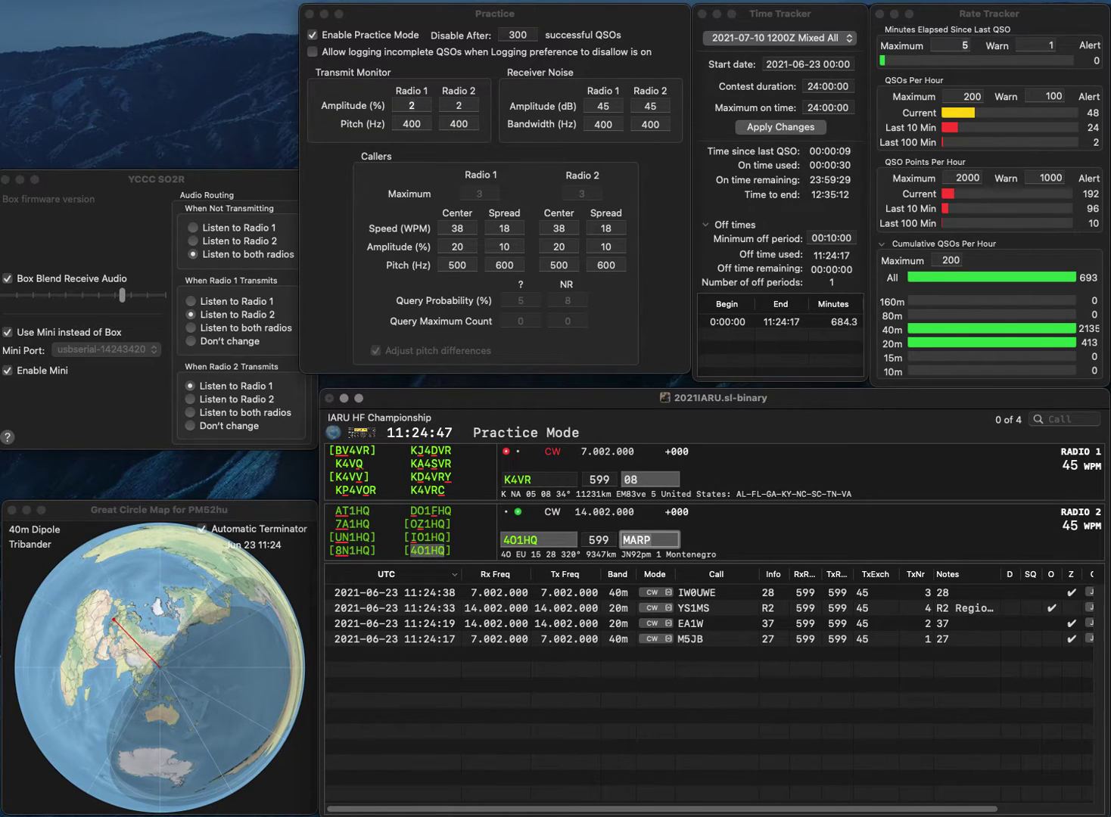
pyautogui.press('Return')
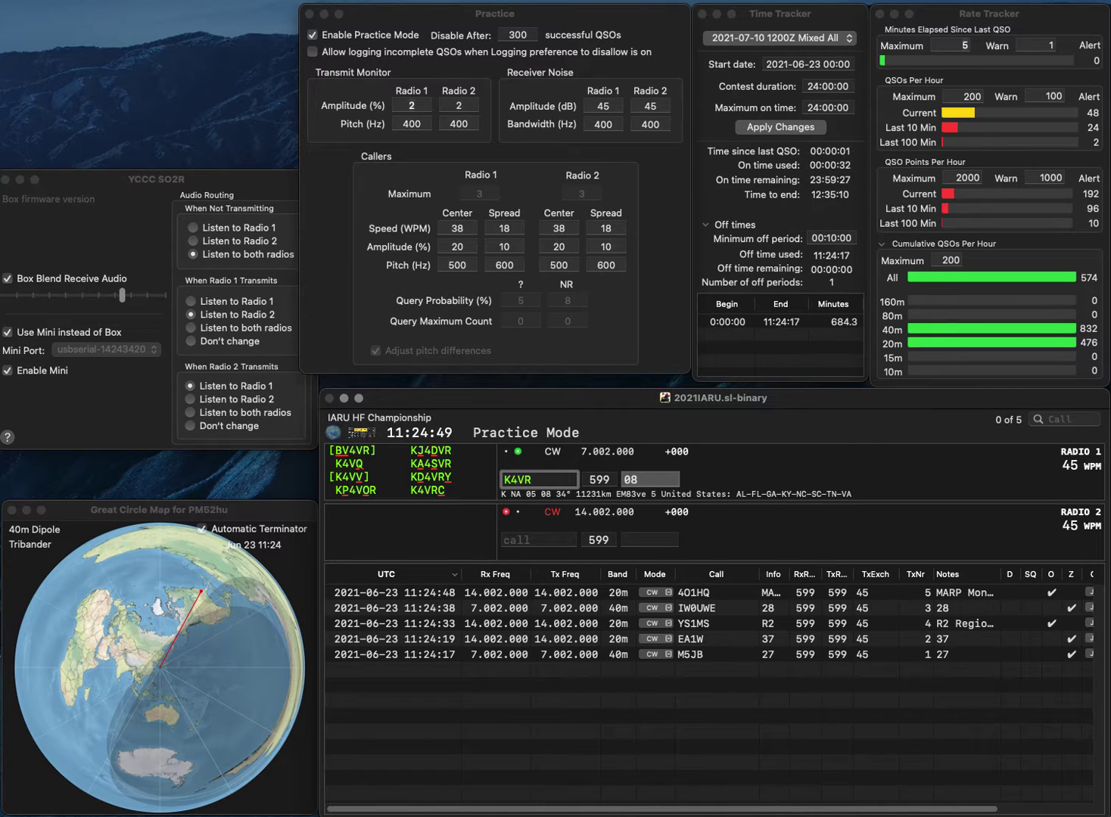
# Correct the Radio 1 call to K3VR and send the exchange again.
pyautogui.press('BackSpace')
pyautogui.write('3')
pyautogui.press('Return')
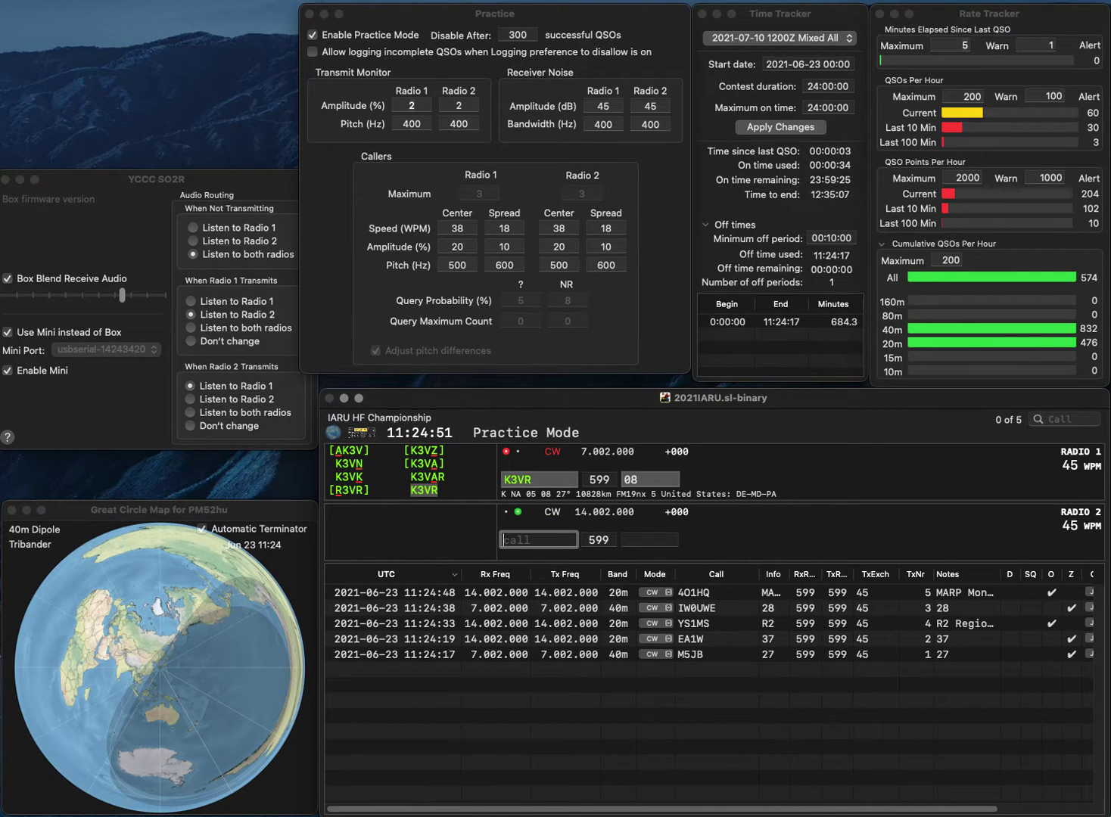
pyautogui.write('XU4Y')
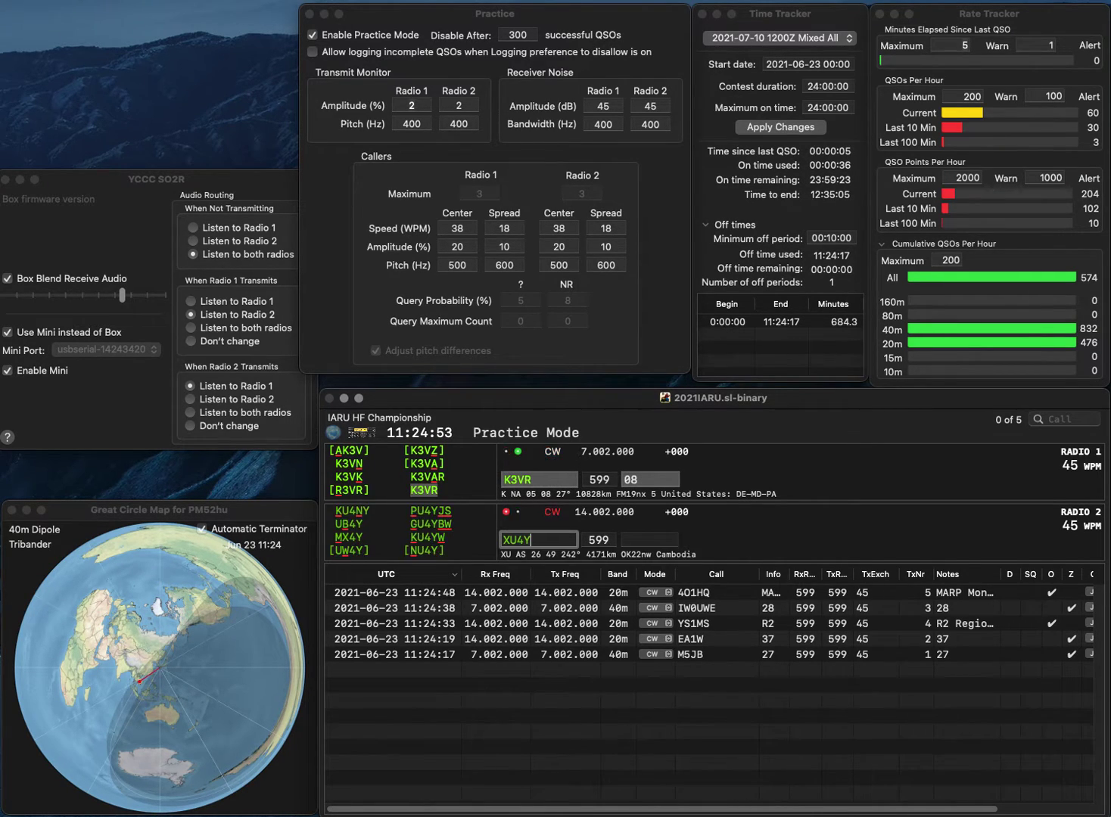
pyautogui.press('Return')
pyautogui.press('space')
pyautogui.press('Return')
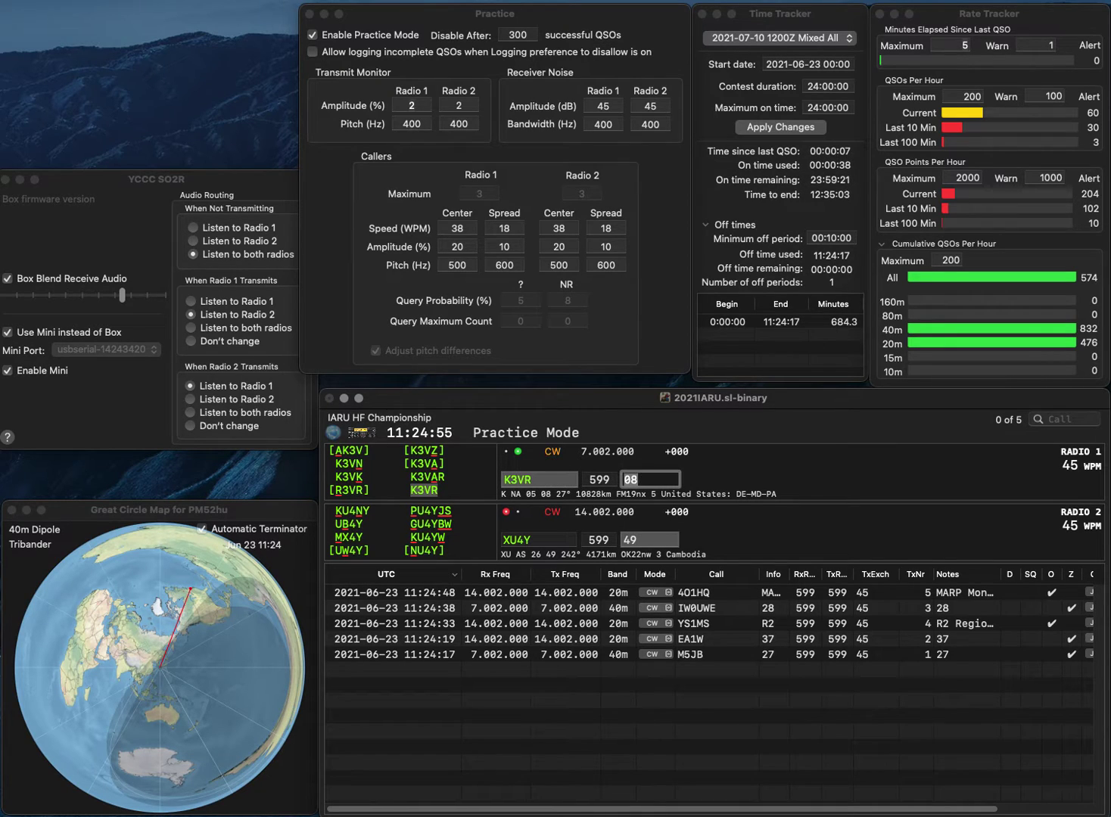
pyautogui.press('space')
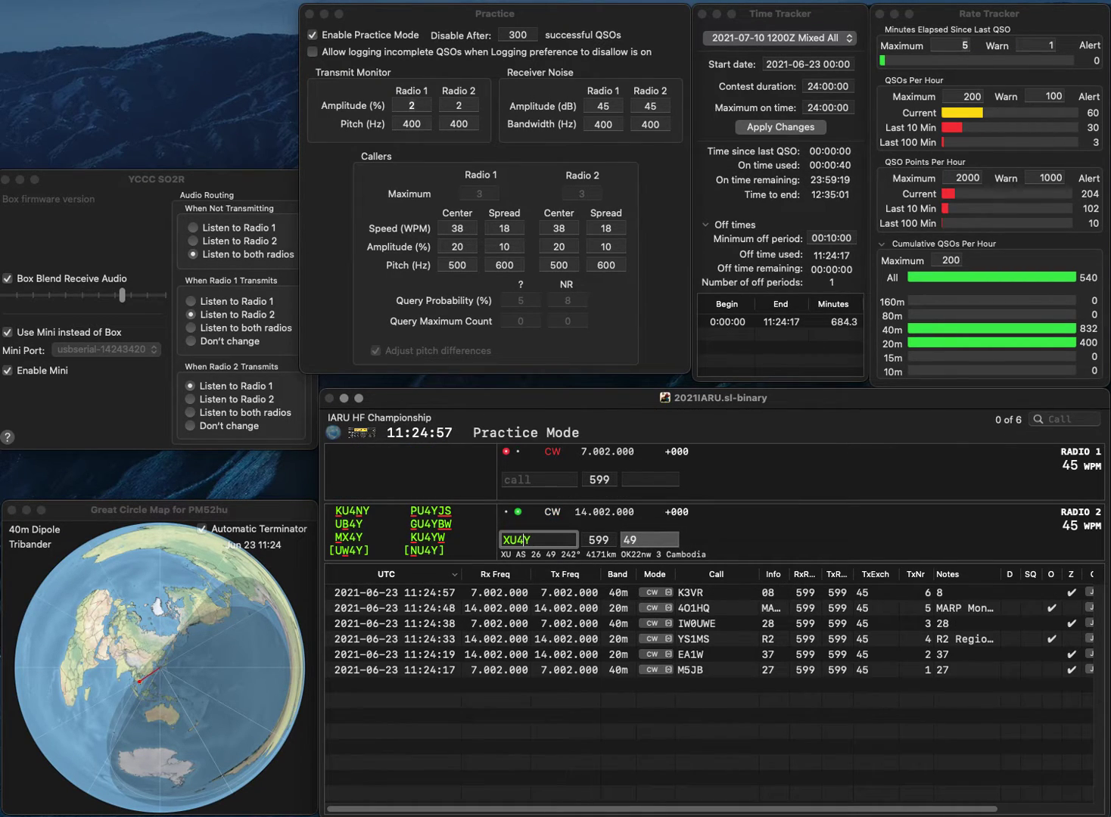
# Change the Radio 2 call to XV3Y and send the exchange again.
pyautogui.press('Left')
pyautogui.press('BackSpace')
pyautogui.write('V')
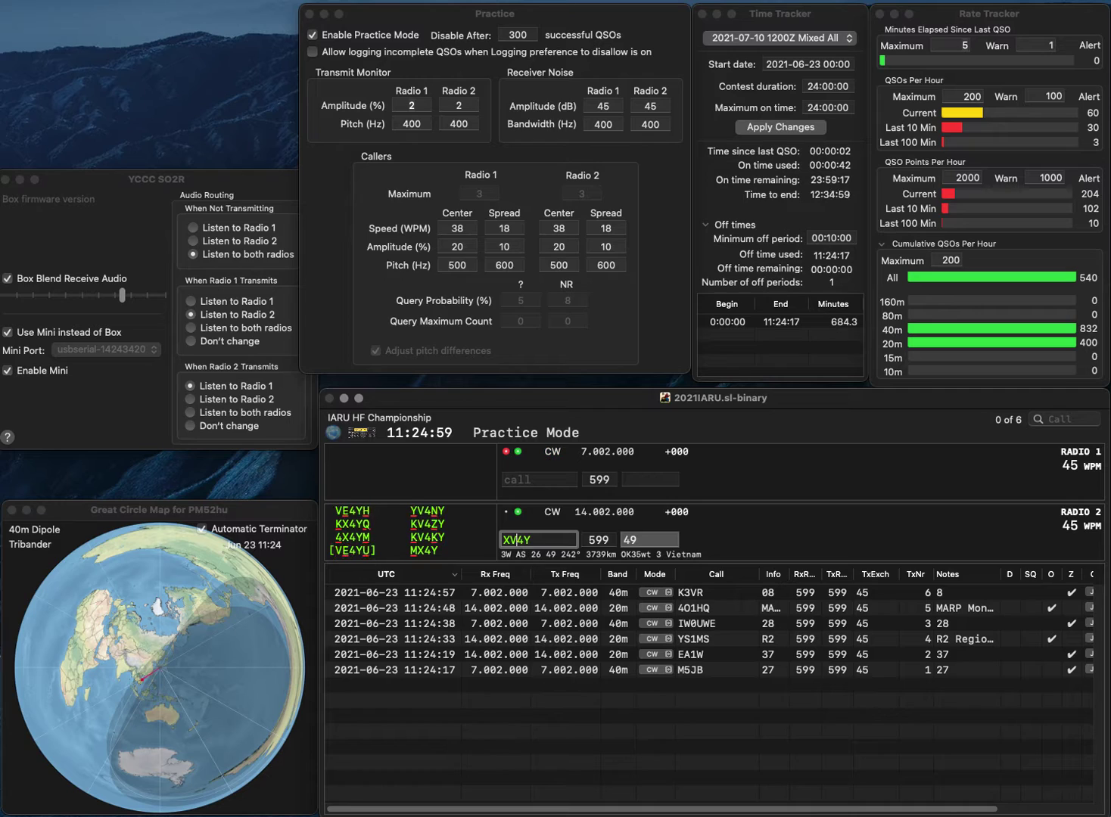
pyautogui.press('Right')
pyautogui.press('BackSpace')
pyautogui.write('3')
pyautogui.press('Return')
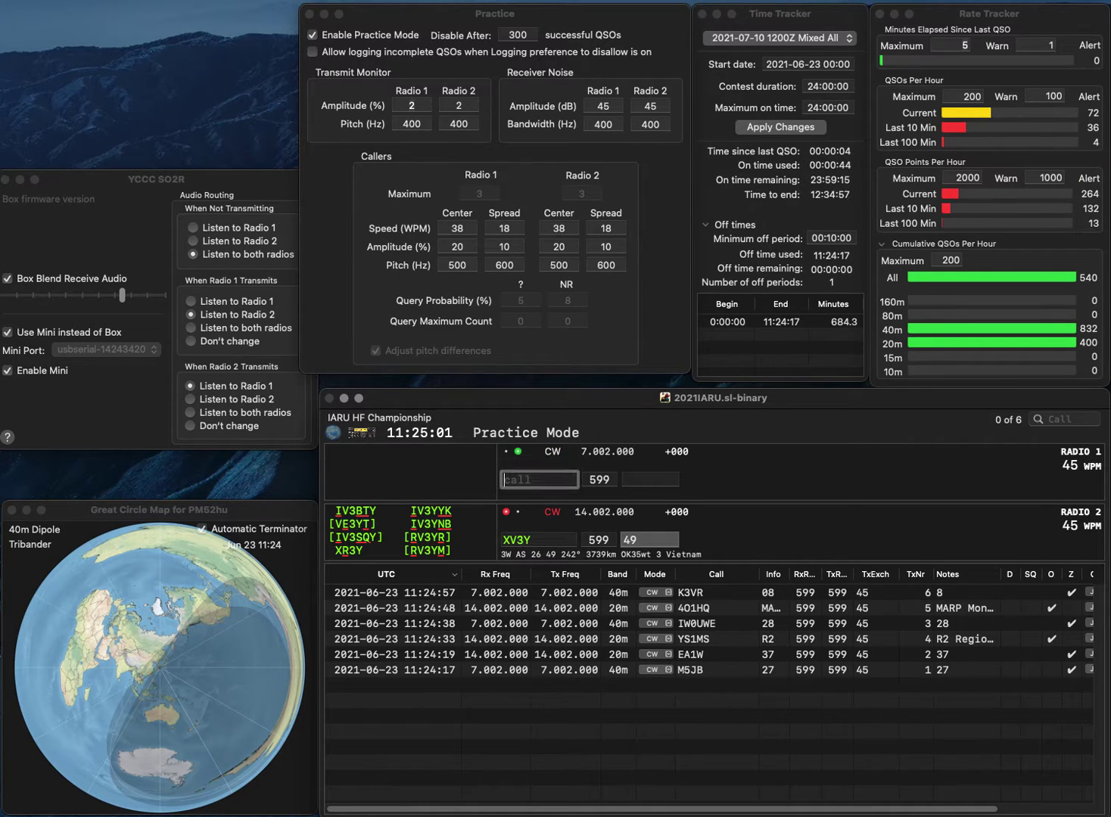
pyautogui.write('RN1A')
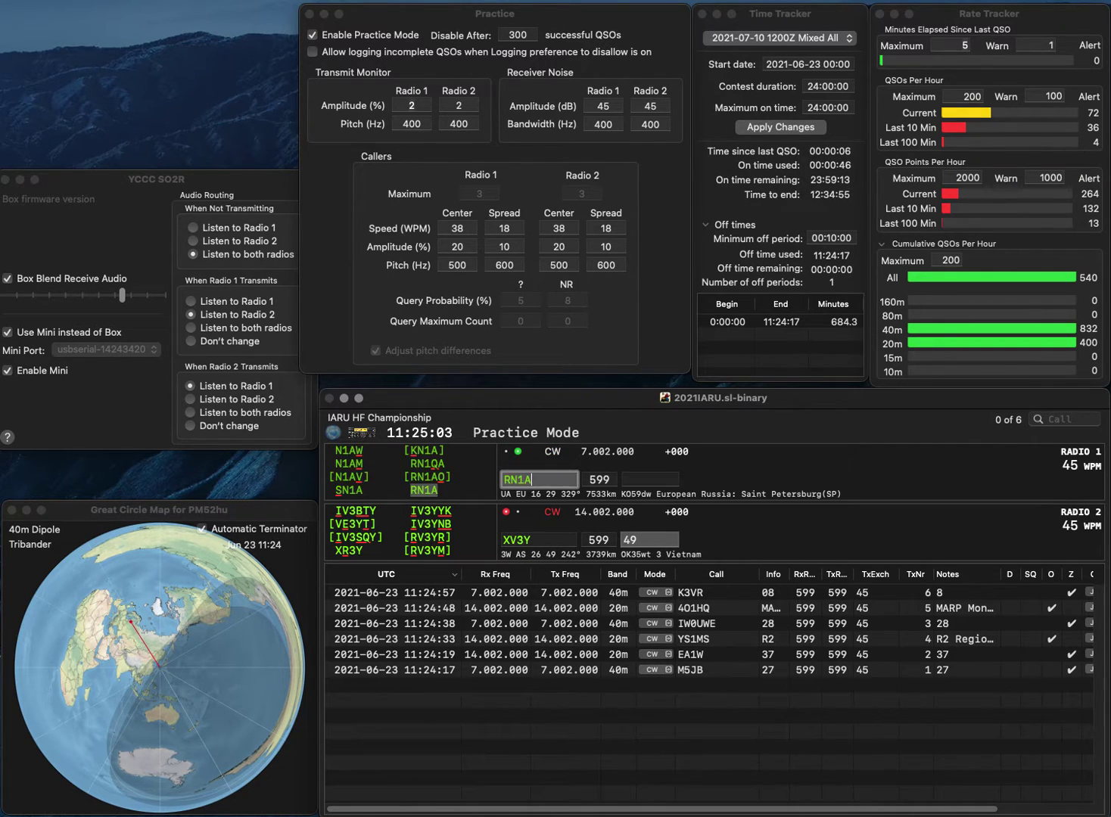
pyautogui.press('Return')
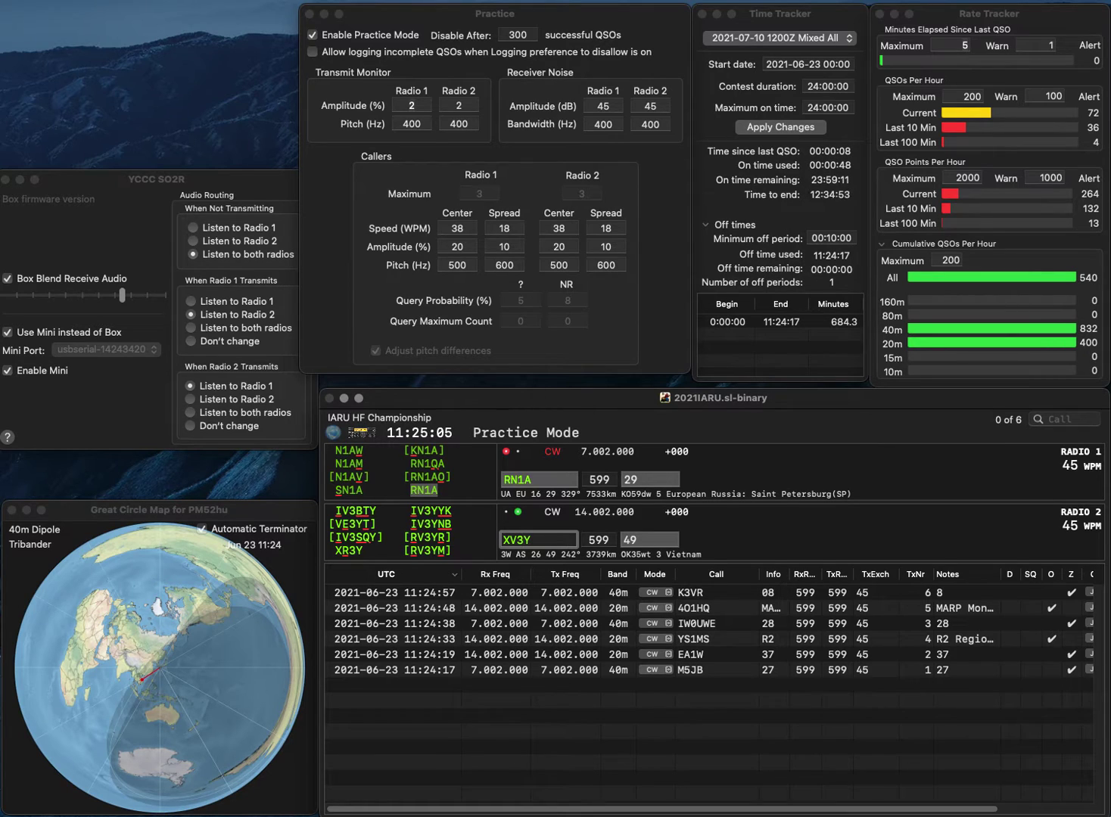
pyautogui.press('BackSpace')
pyautogui.write('4')
pyautogui.press('Return')
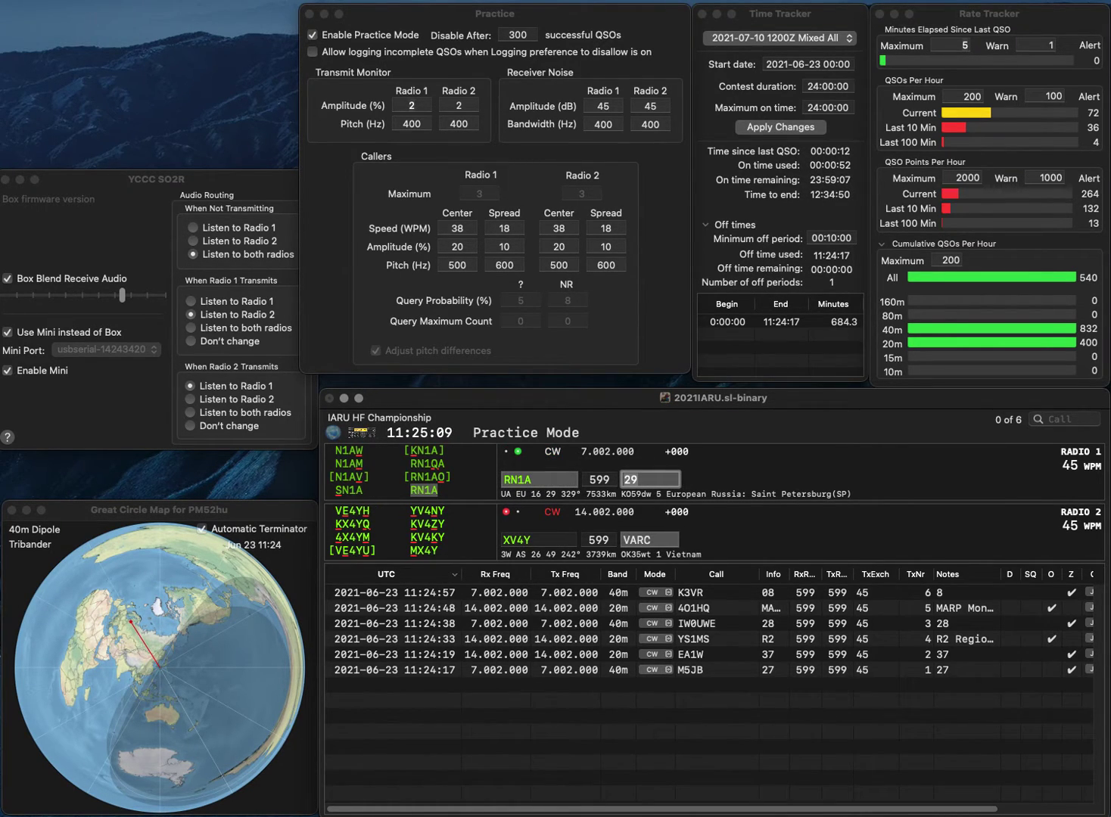
pyautogui.press('Return')
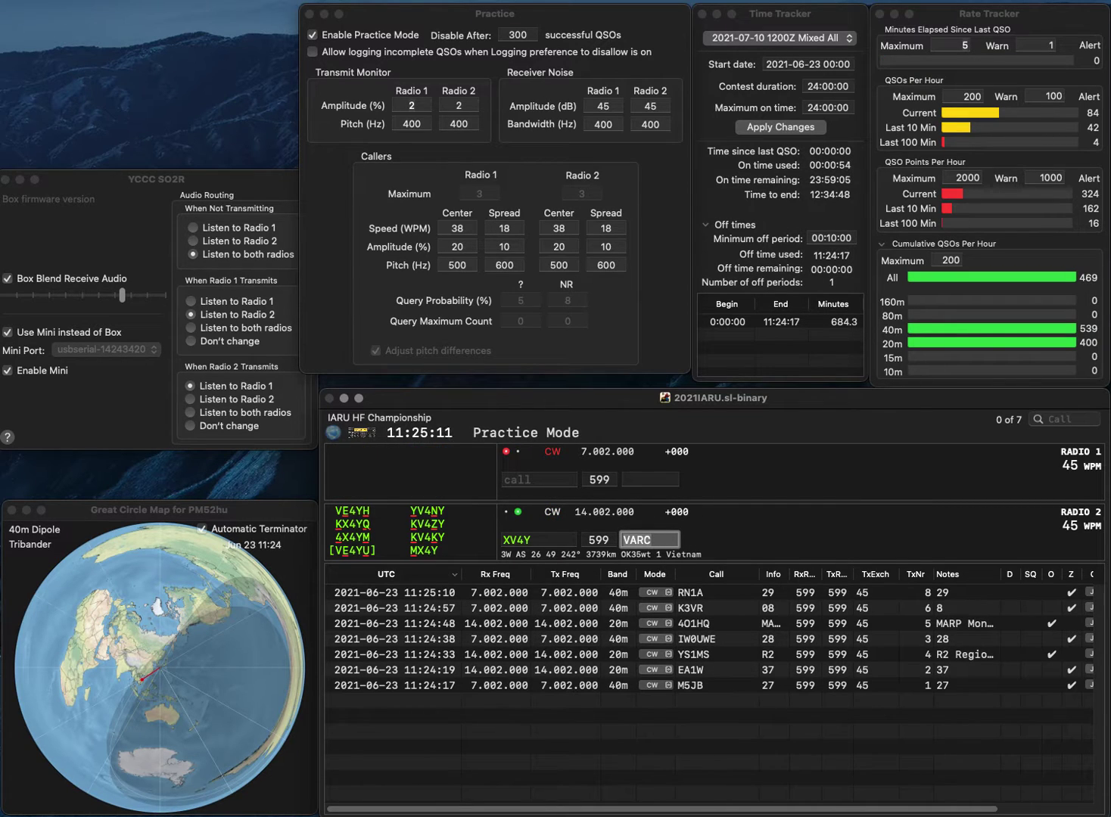
pyautogui.press('Return')
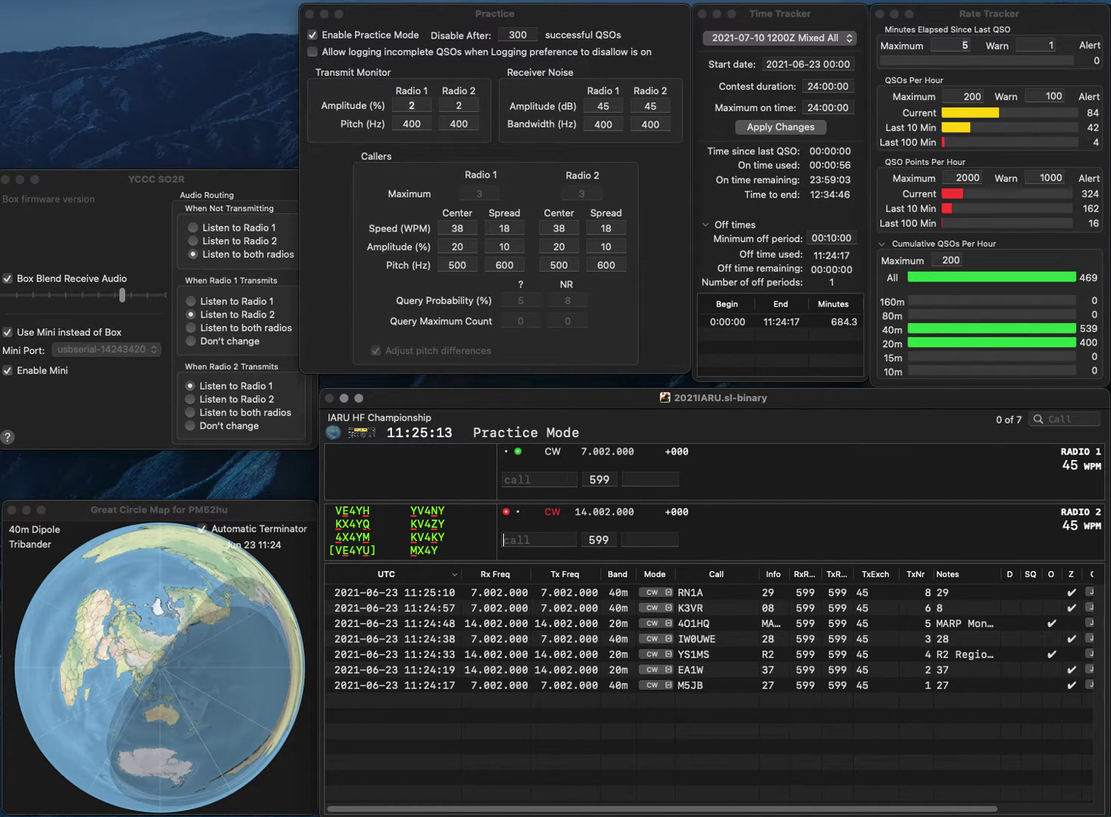
pyautogui.write('0FFT')
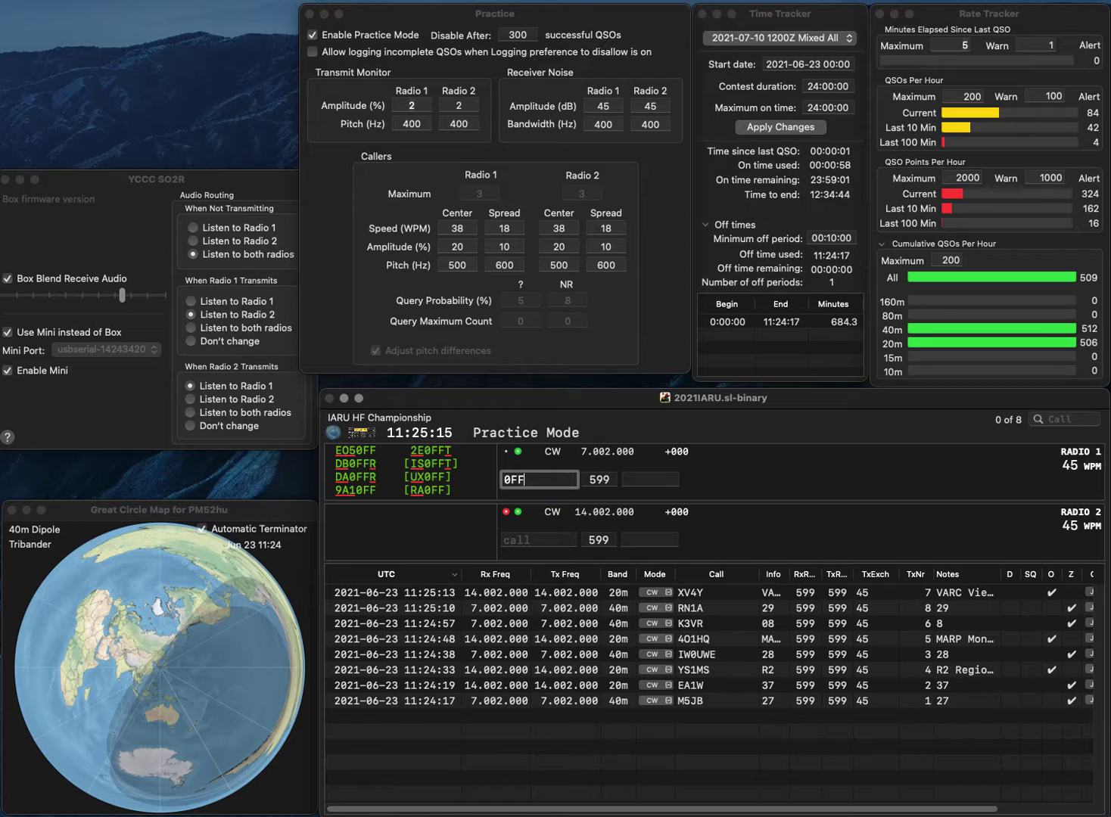
pyautogui.press('Home')
pyautogui.write('W')
pyautogui.press('BackSpace')
pyautogui.write('2E')
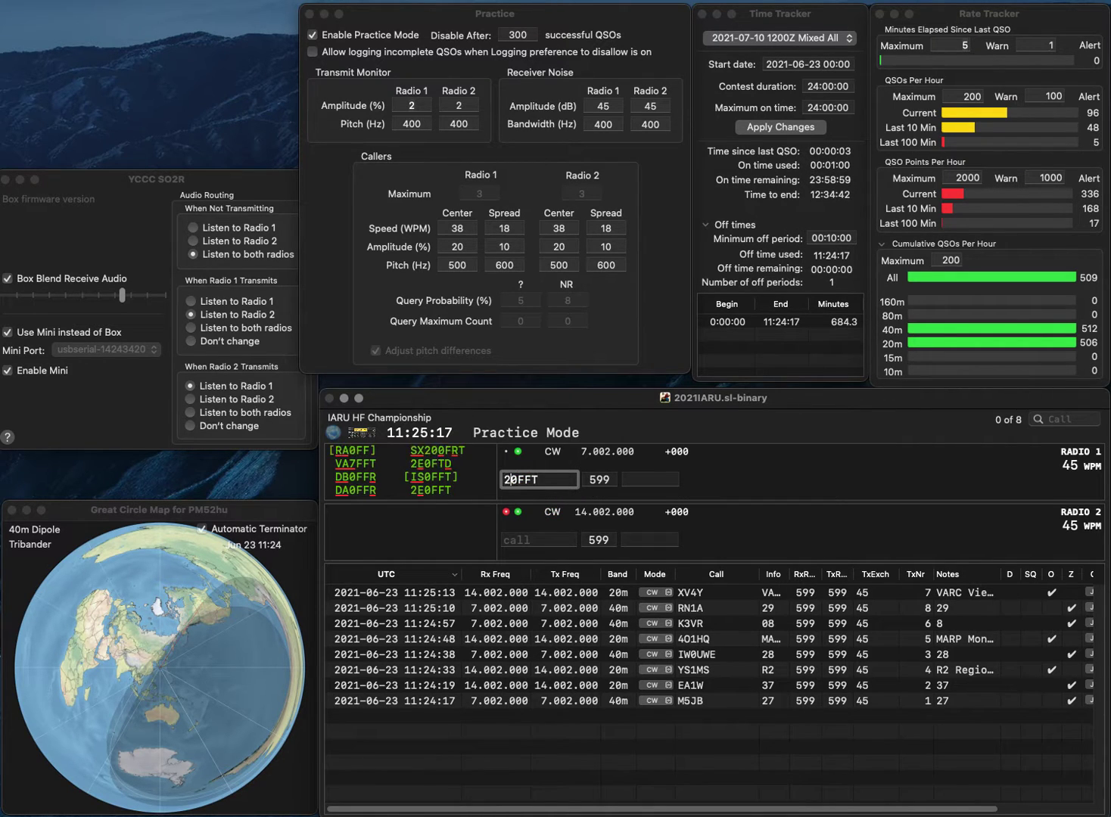
pyautogui.press('Return')
# Enter ZL6HQ as the Radio 2 call and send its exchange.
pyautogui.write('G')
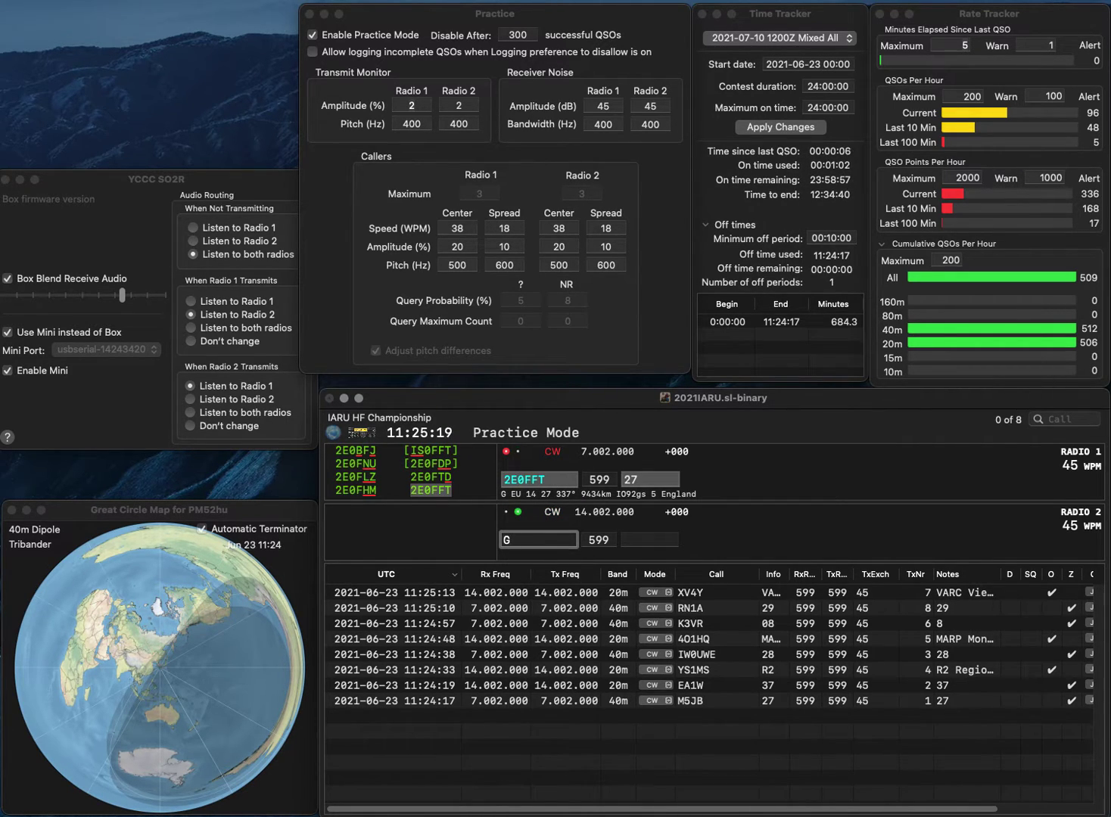
pyautogui.write('L6SH')
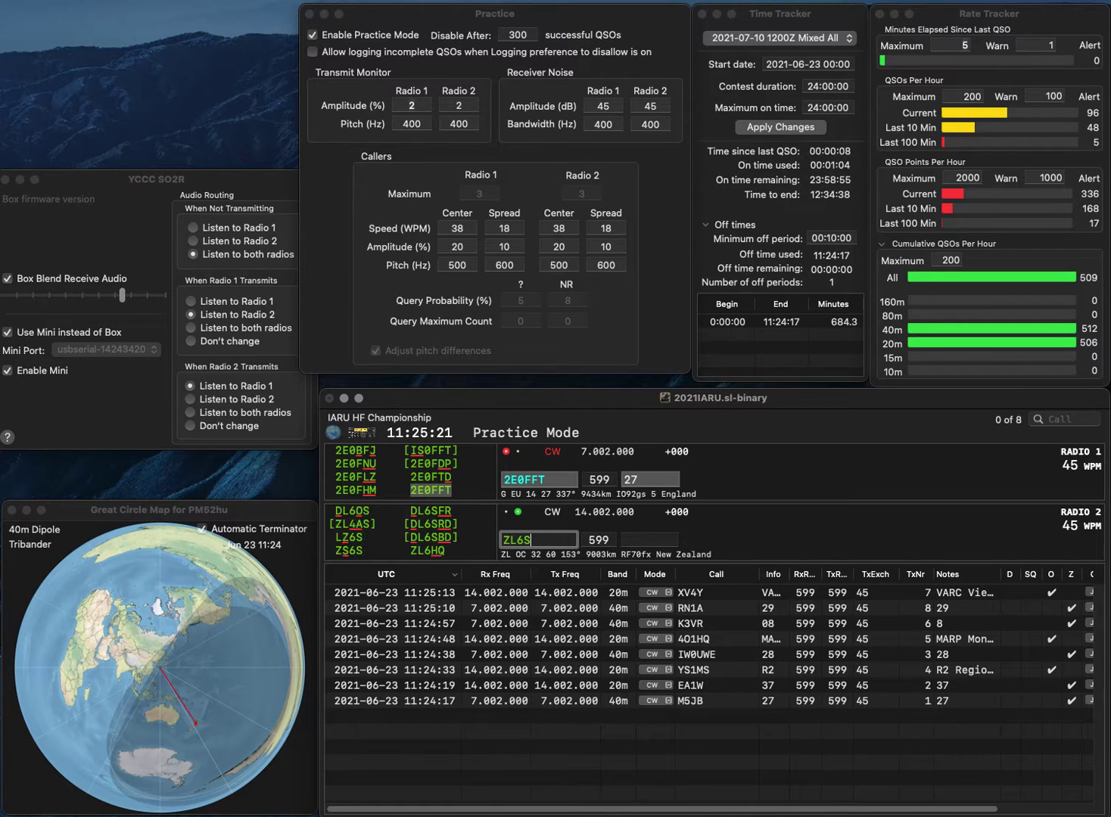
pyautogui.press('BackSpace')
pyautogui.press('BackSpace')
pyautogui.write('HQ')
pyautogui.press('Return')
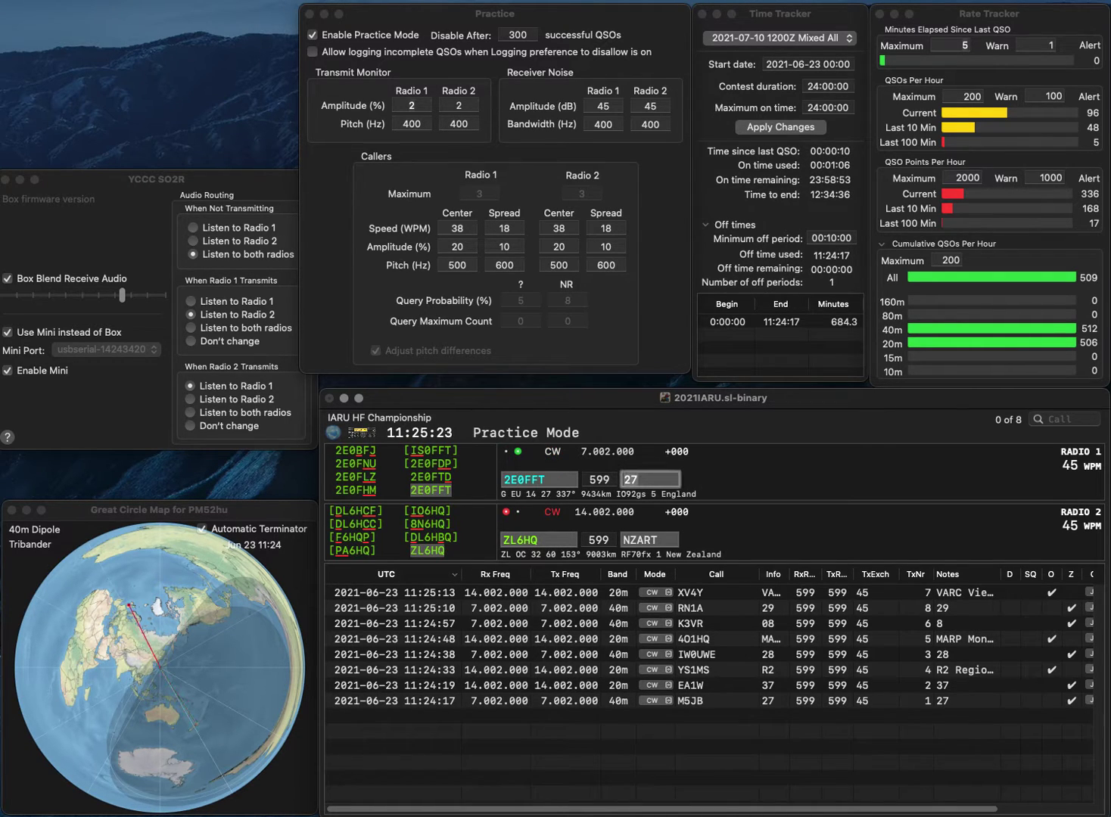
pyautogui.press('Return')
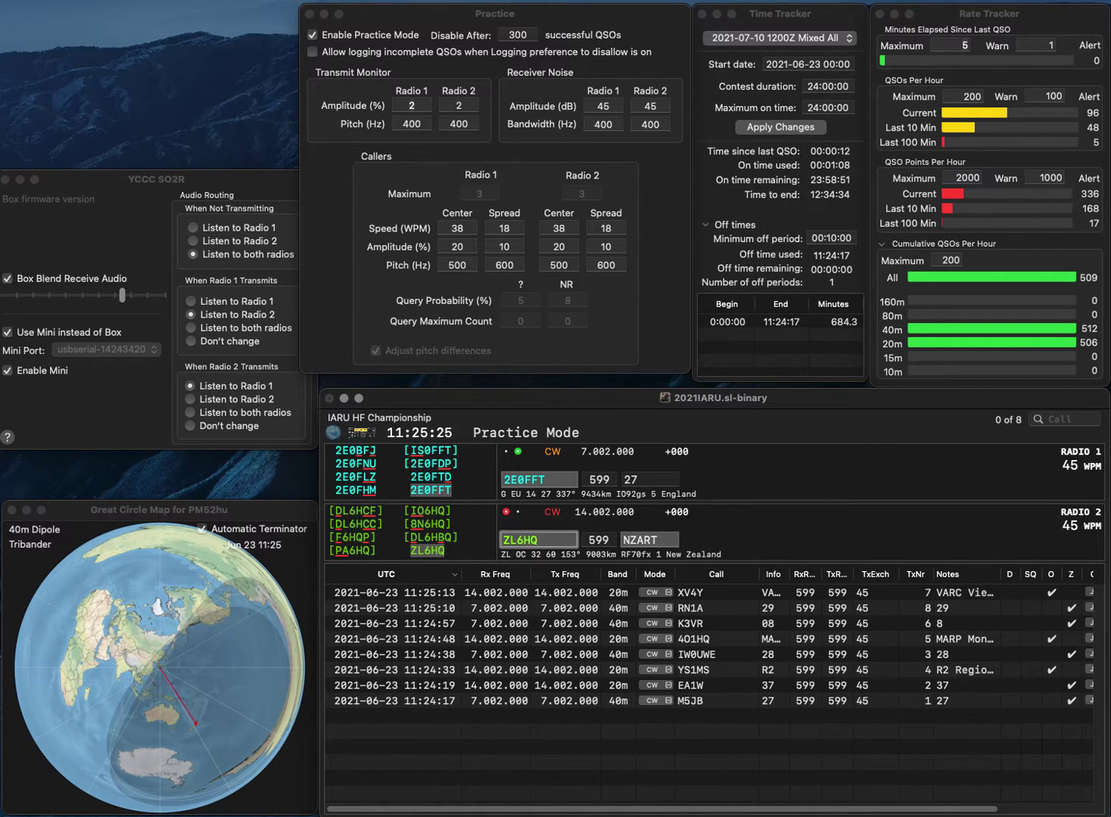
pyautogui.press('space')
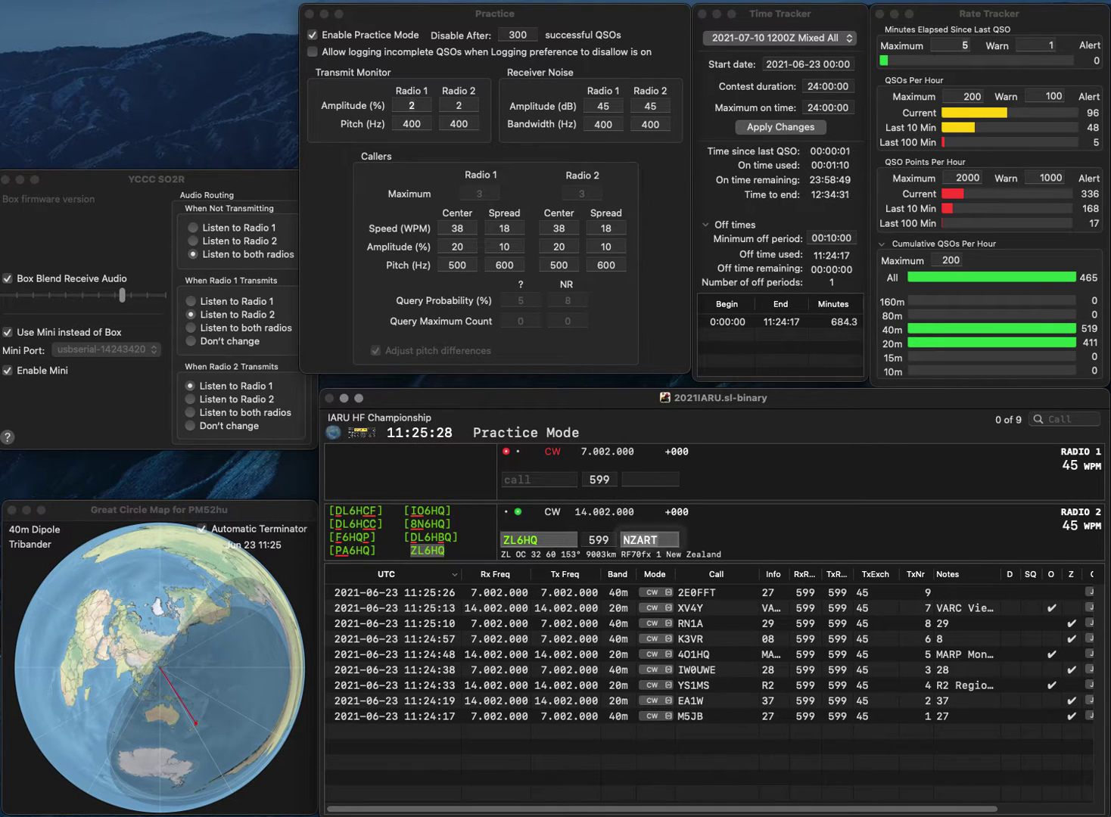
pyautogui.press('Return')
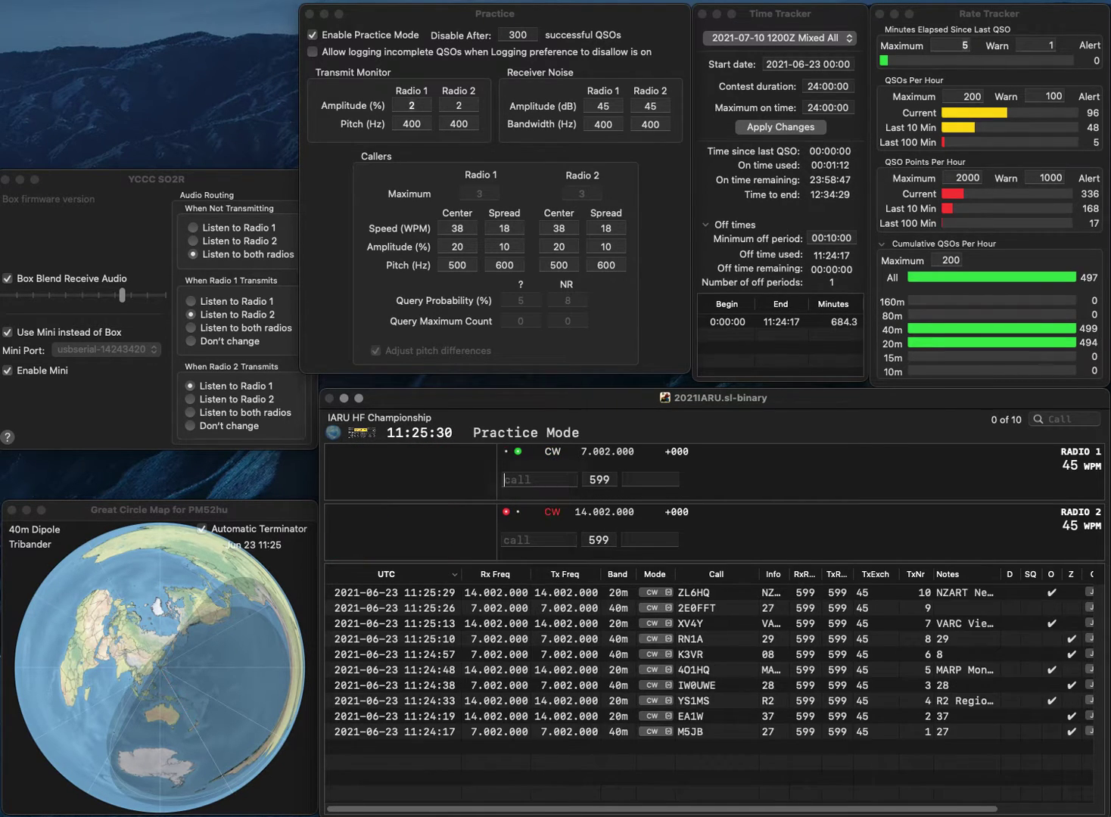
# Work and log SP5PDA with exchange 28 on Radio 1 and N6RV with exchange 06 on Radio 2.
pyautogui.write('SP5PDA')
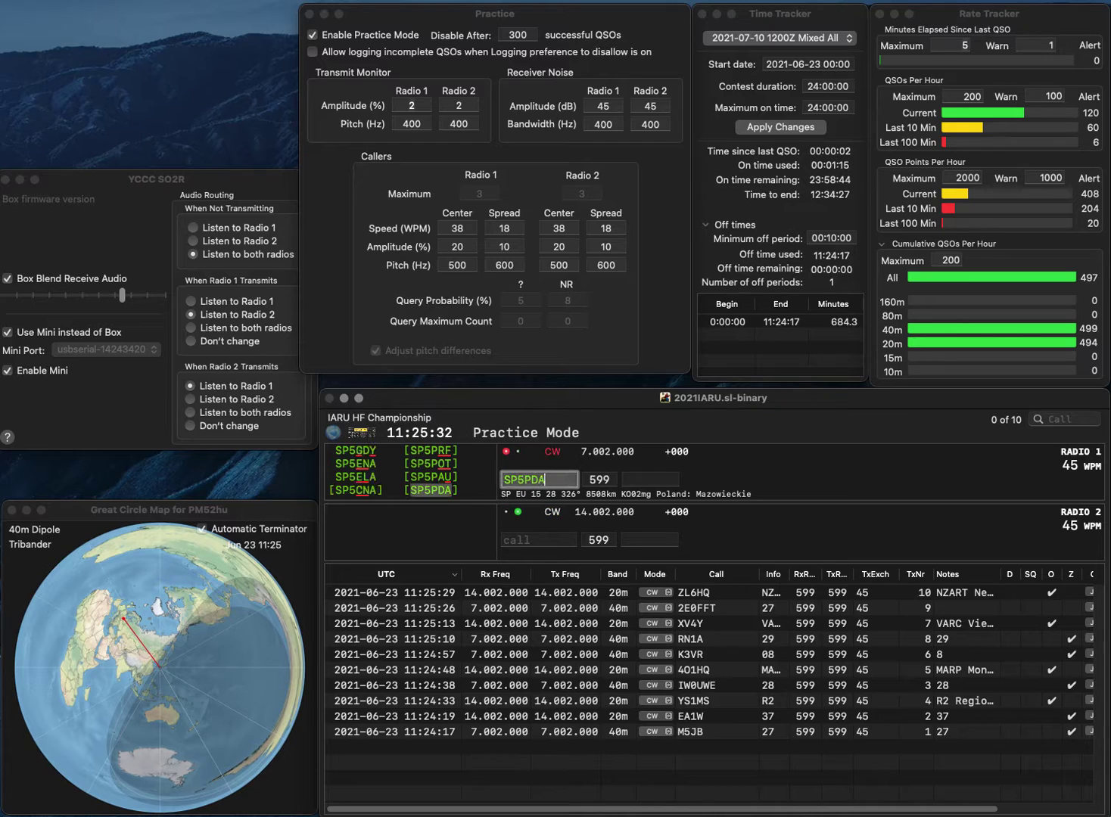
pyautogui.press('Return')
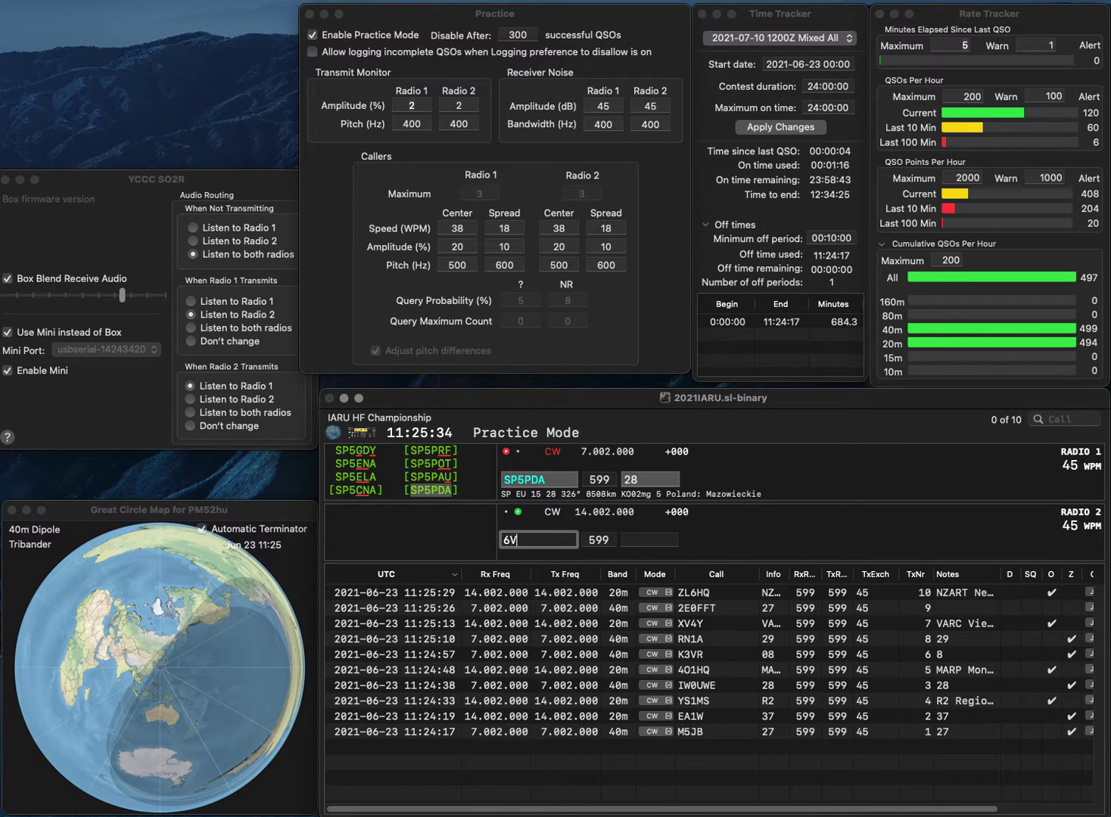
pyautogui.write('N')
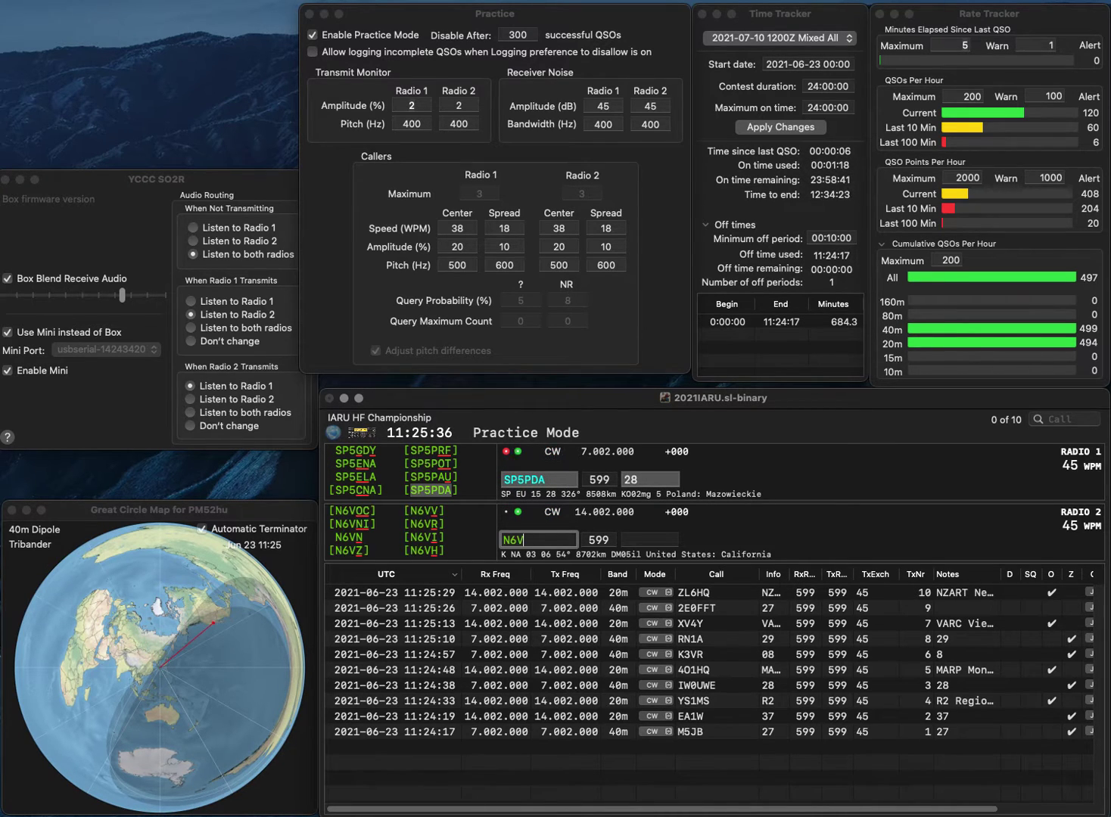
pyautogui.press('Right')
pyautogui.write('R')
pyautogui.press('Return')
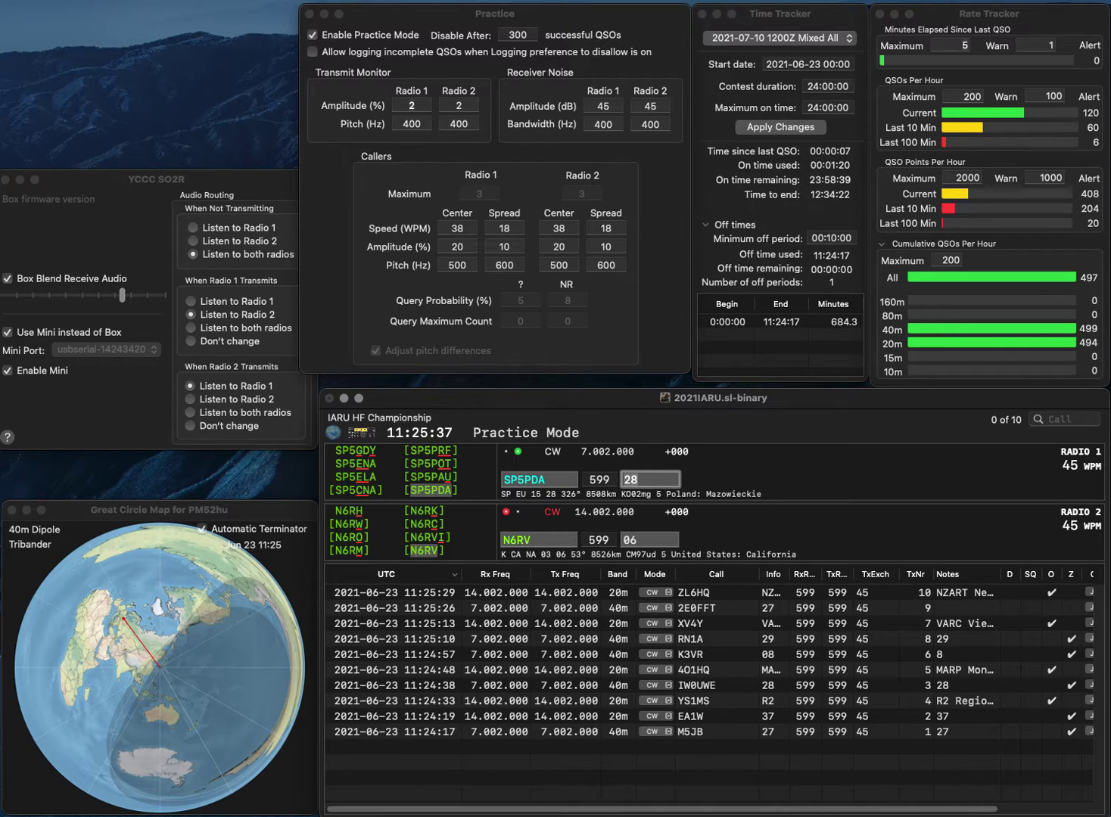
pyautogui.press('Return')
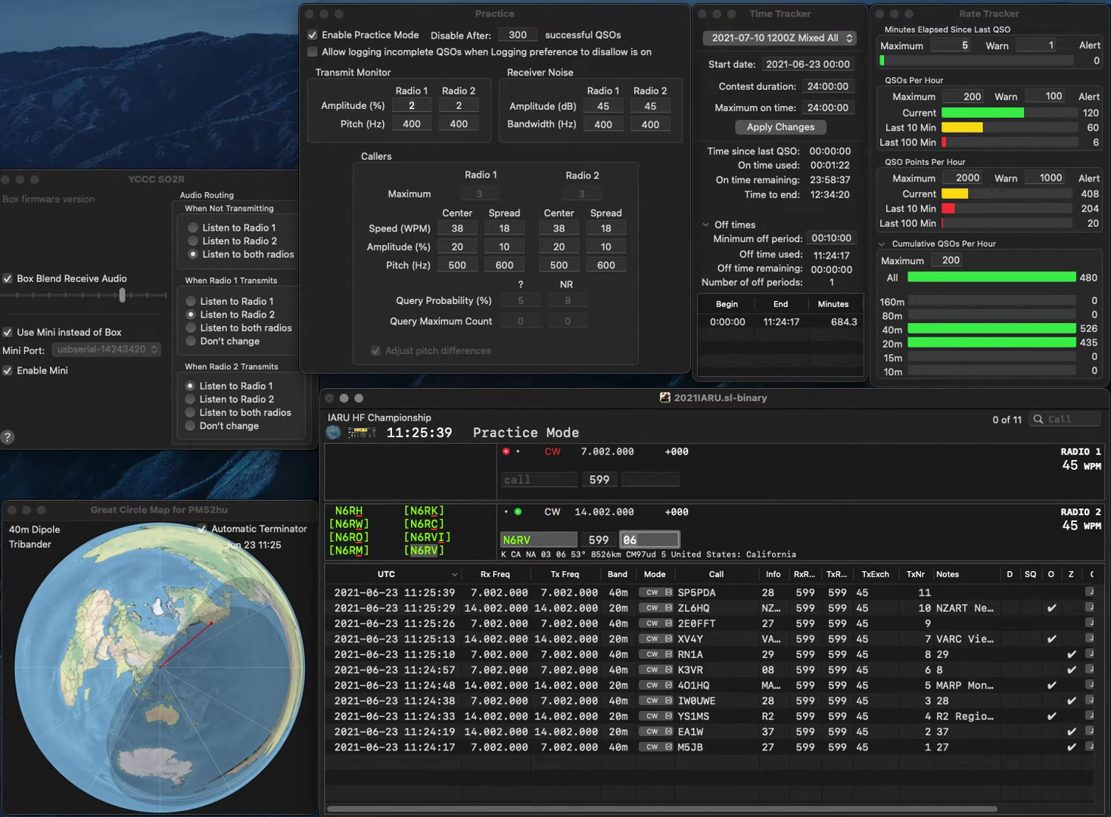
pyautogui.press('Return')
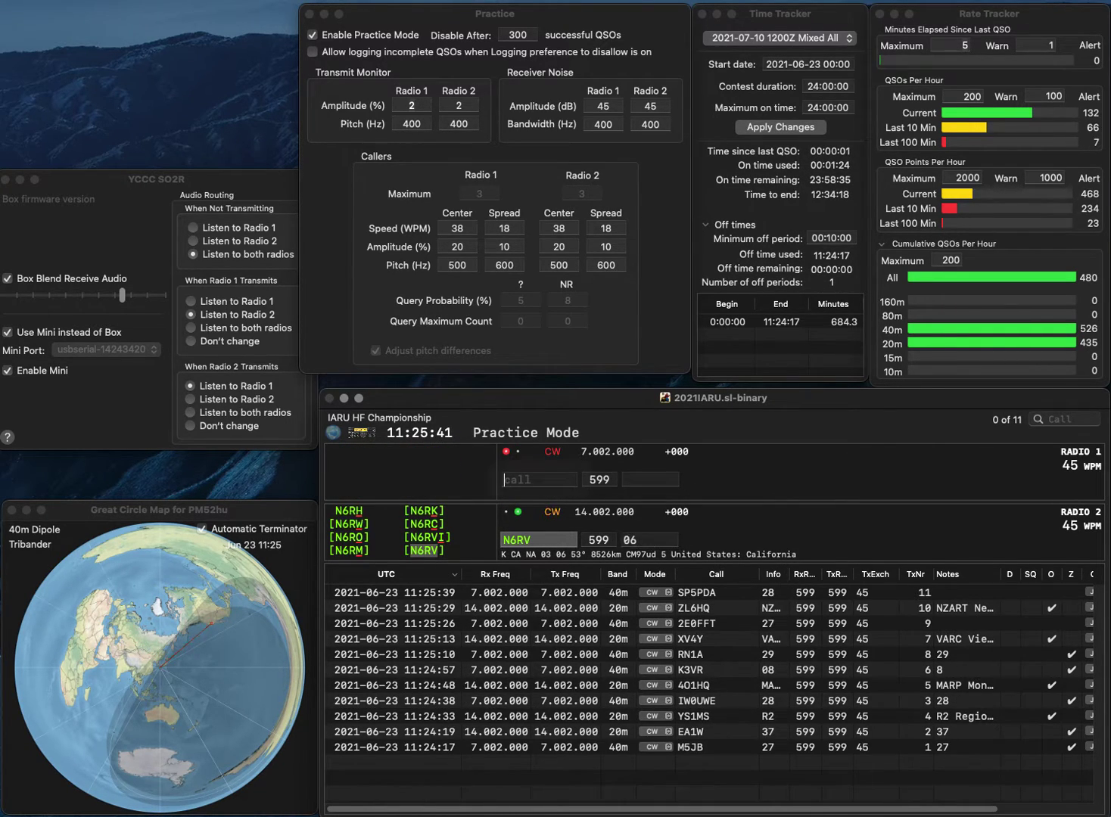
# Enter the Radio 1 call as SVJG, correct it to SV1JG and send its exchange.
pyautogui.write('SP5')
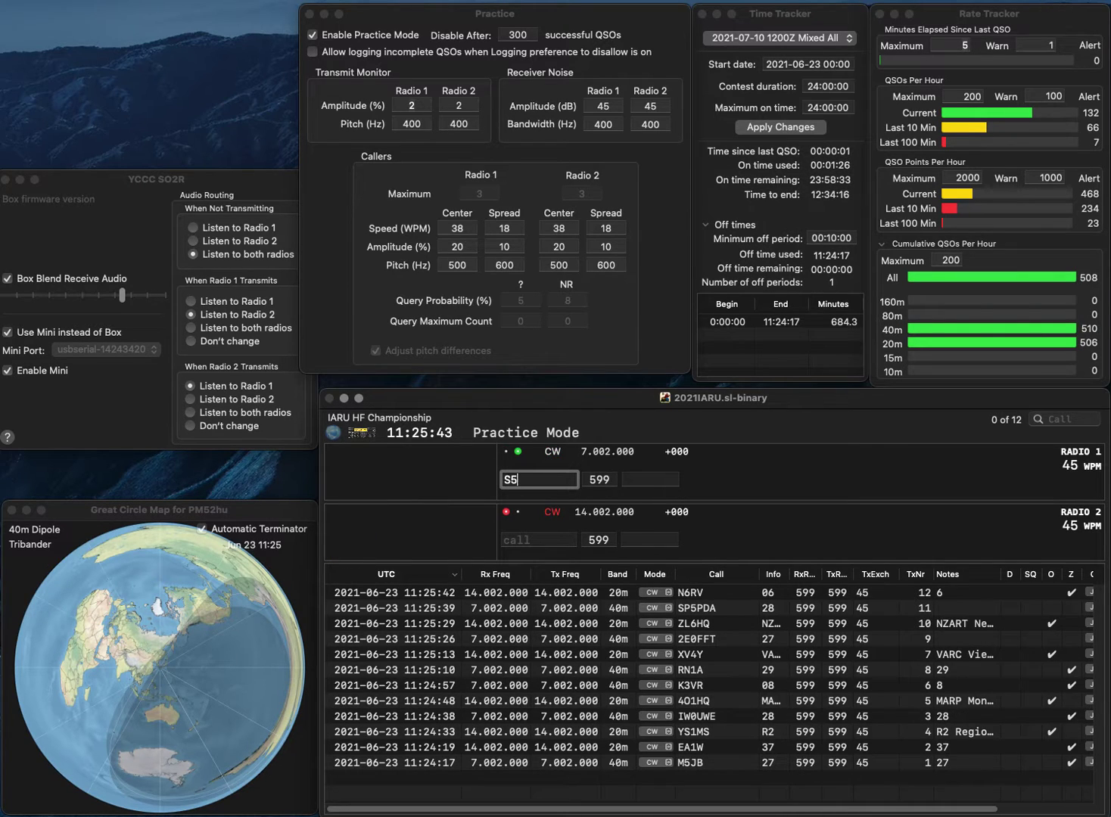
pyautogui.press('BackSpace')
pyautogui.write('VJG')
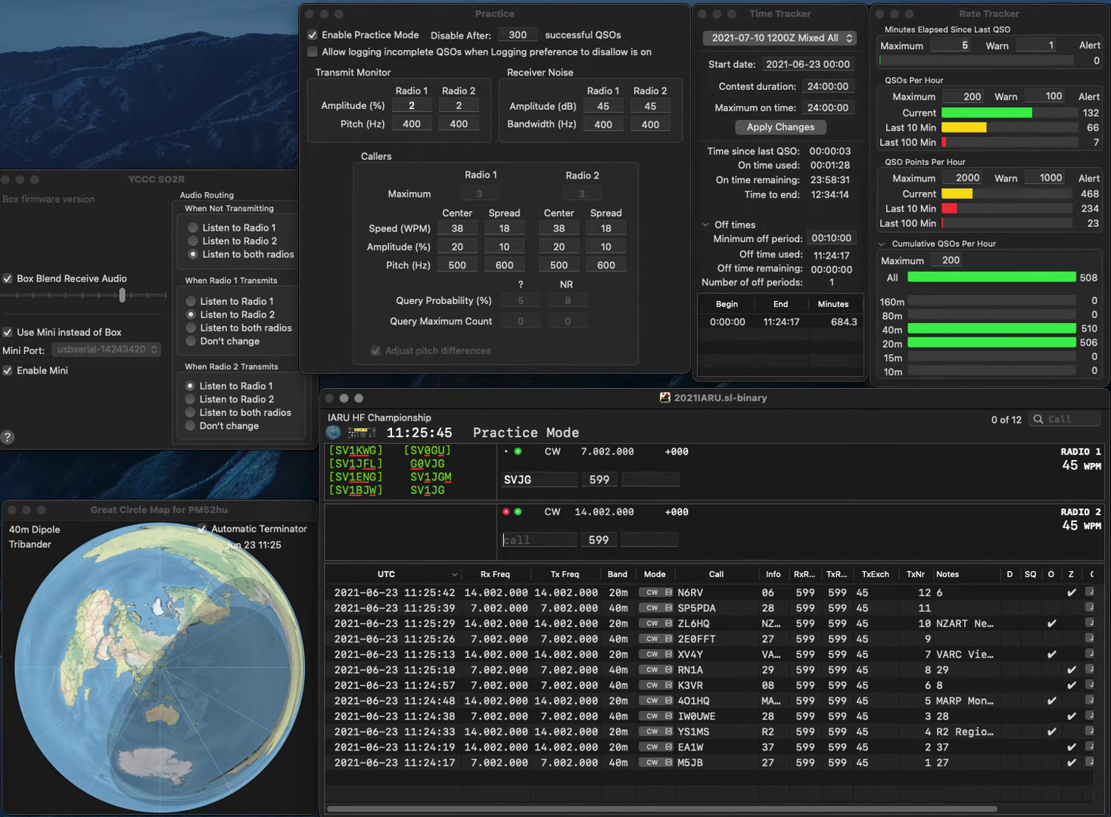
pyautogui.press('Up')
pyautogui.press('Down')
pyautogui.press('Up')
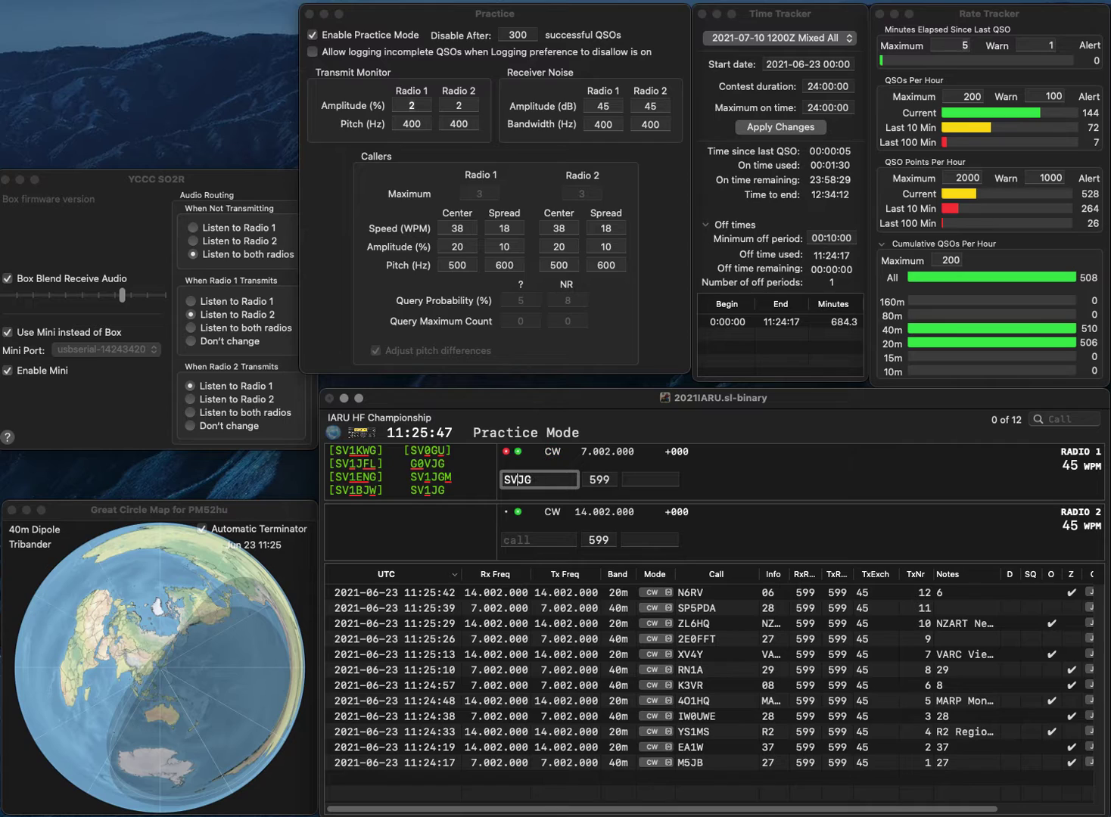
pyautogui.write('1')
pyautogui.press('Return')
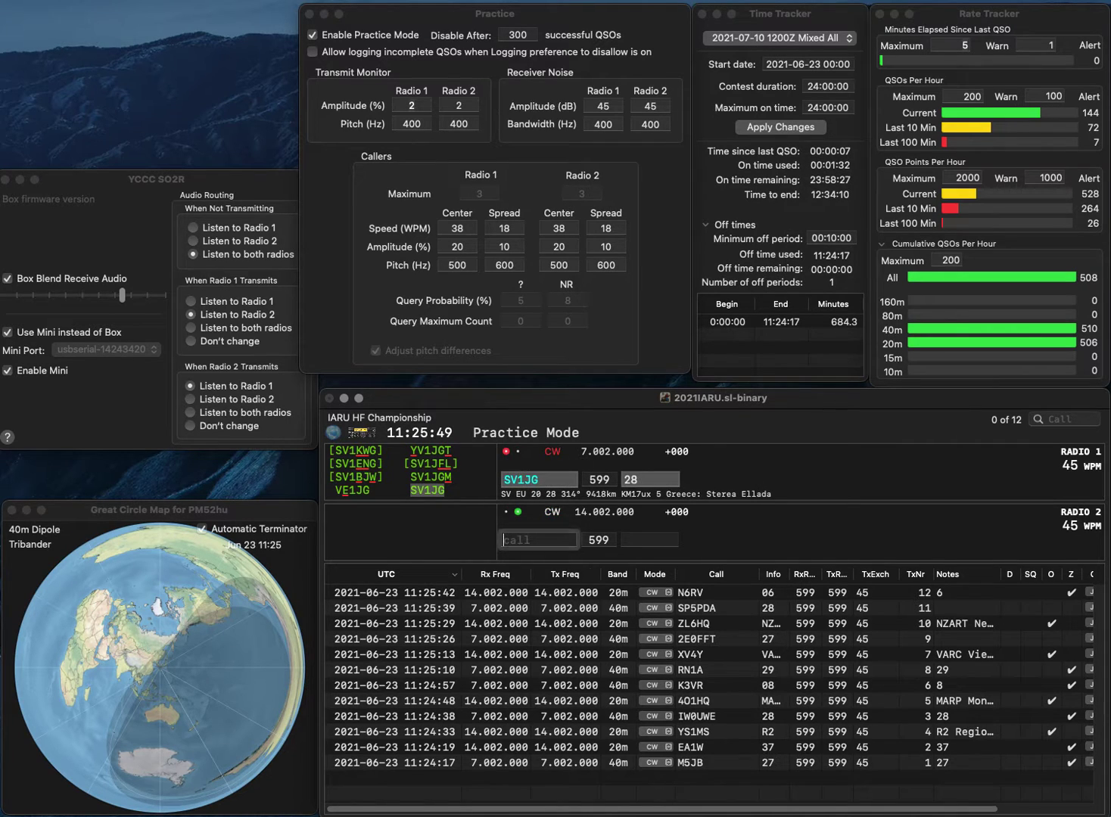
pyautogui.write('VE')
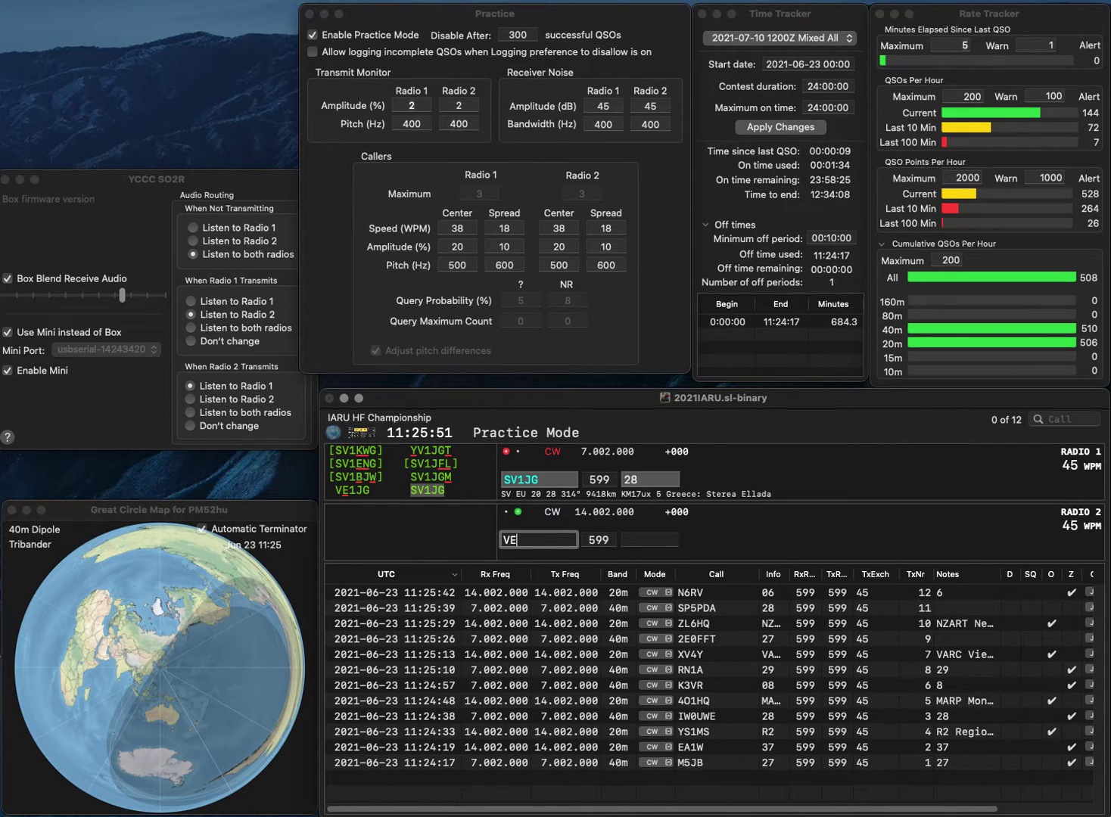
pyautogui.write('1RAC')
pyautogui.press('Return')
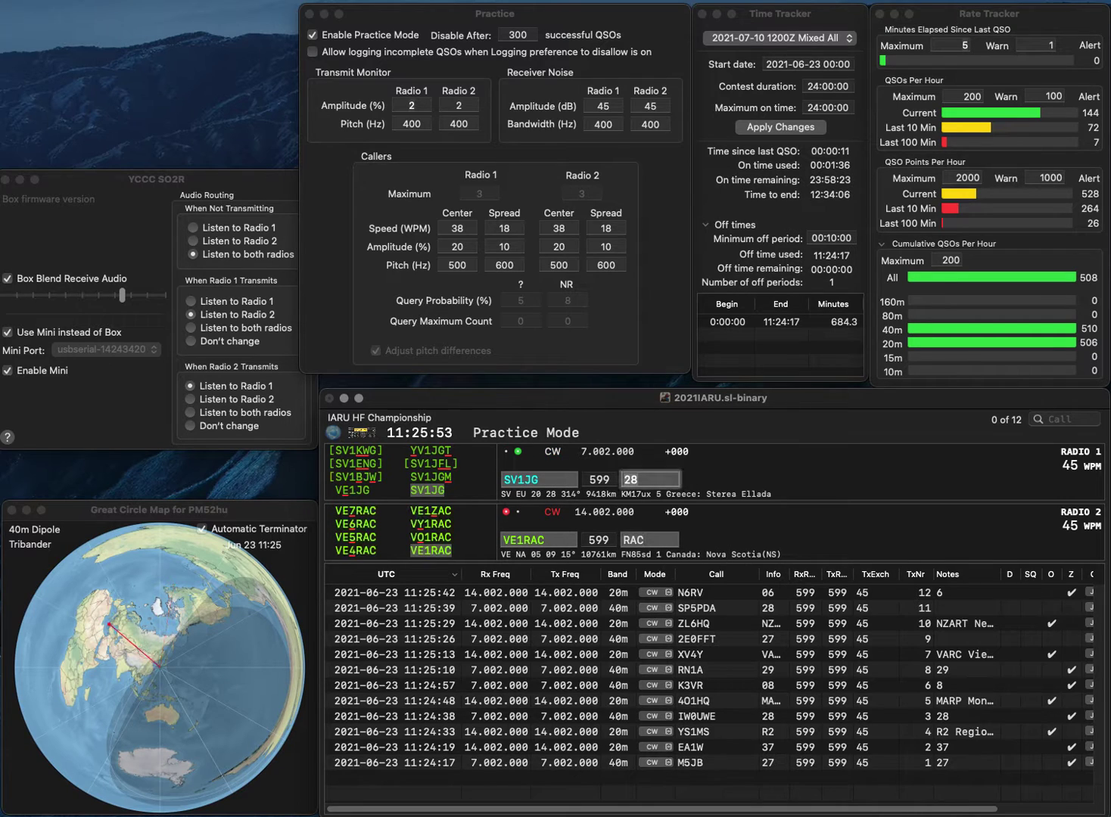
pyautogui.press('Return')
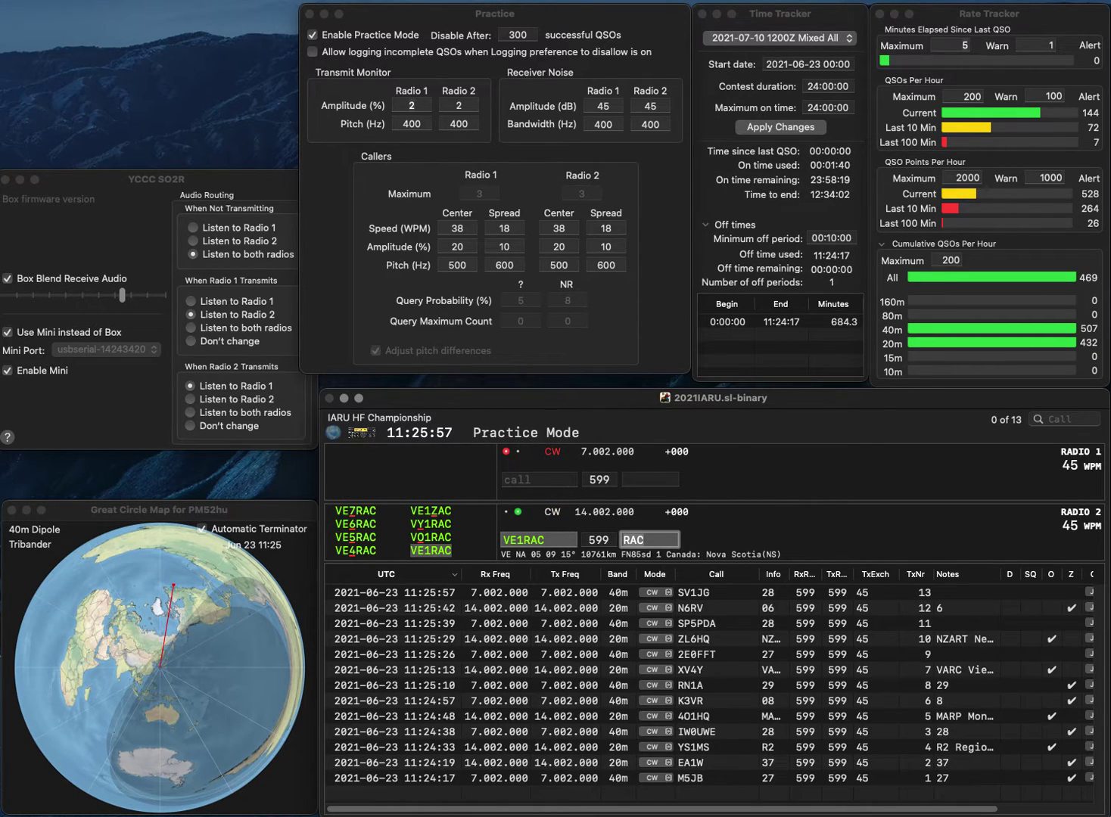
pyautogui.press('Return')
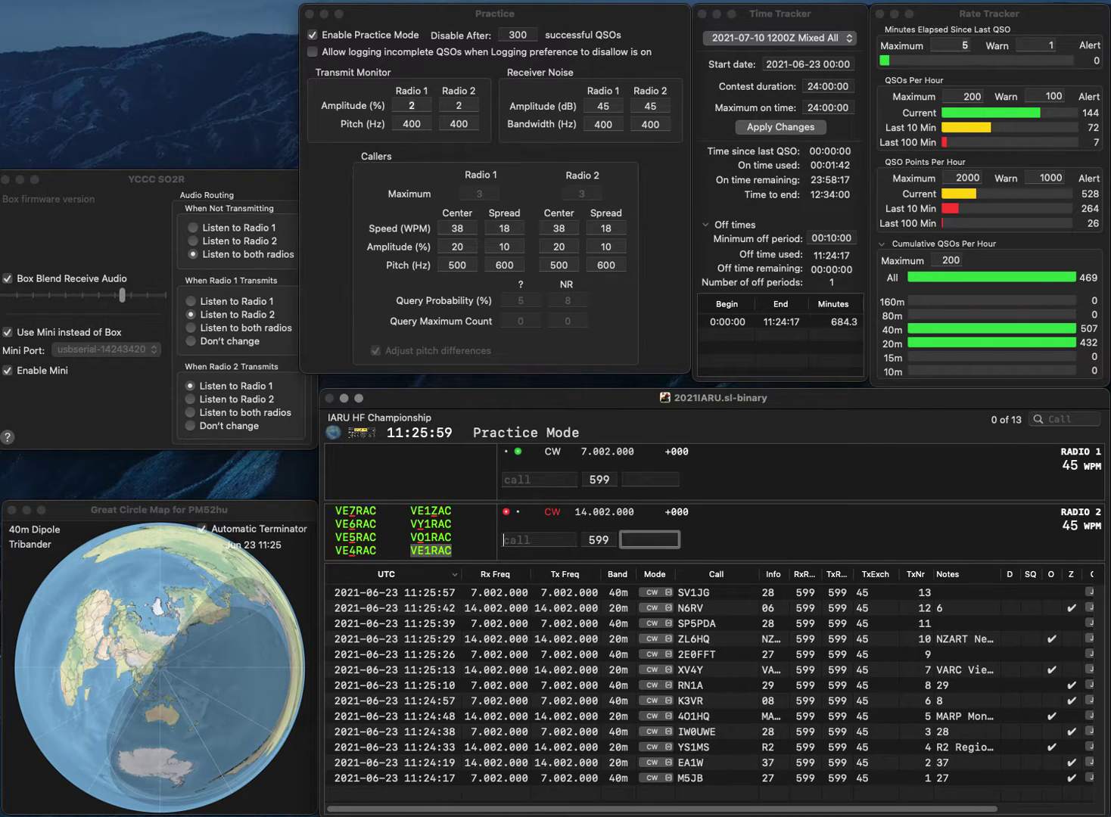
# Work and log LZ2PL with exchange 28 on Radio 1 and LY0HQ with exchange LRMD on Radio 2.
pyautogui.write('LZ2')
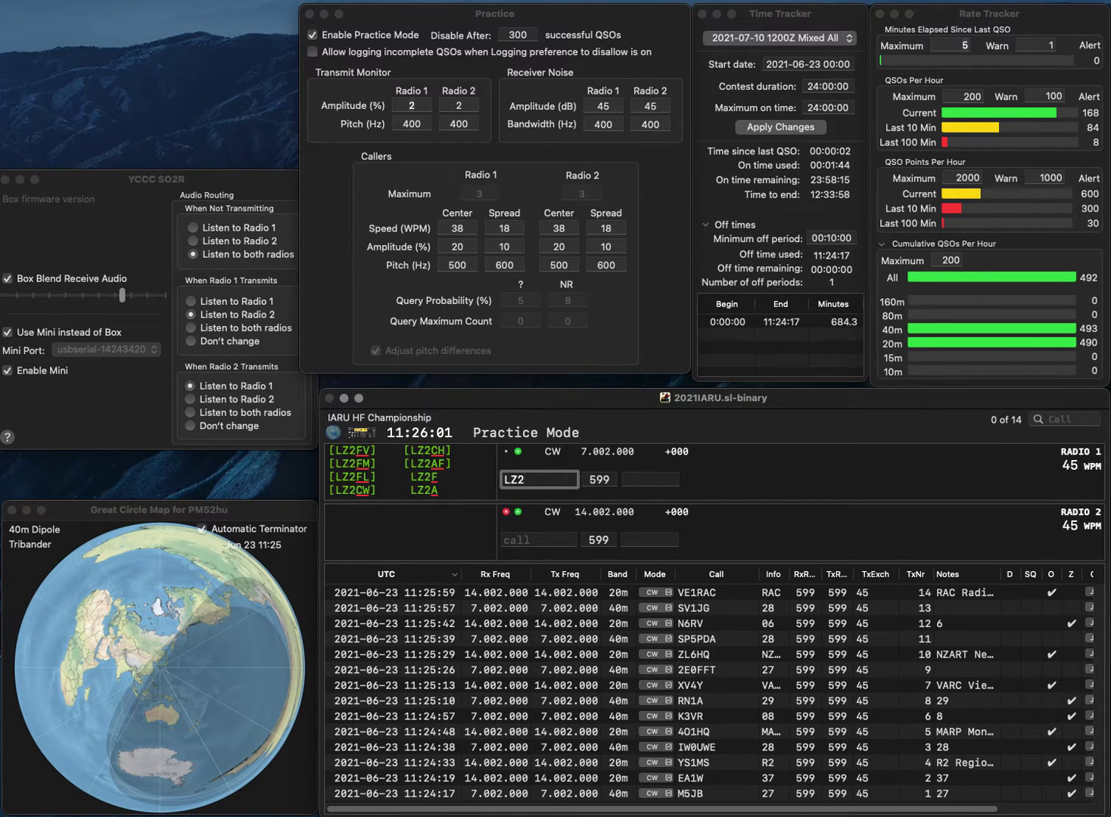
pyautogui.write('PL')
pyautogui.press('Return')
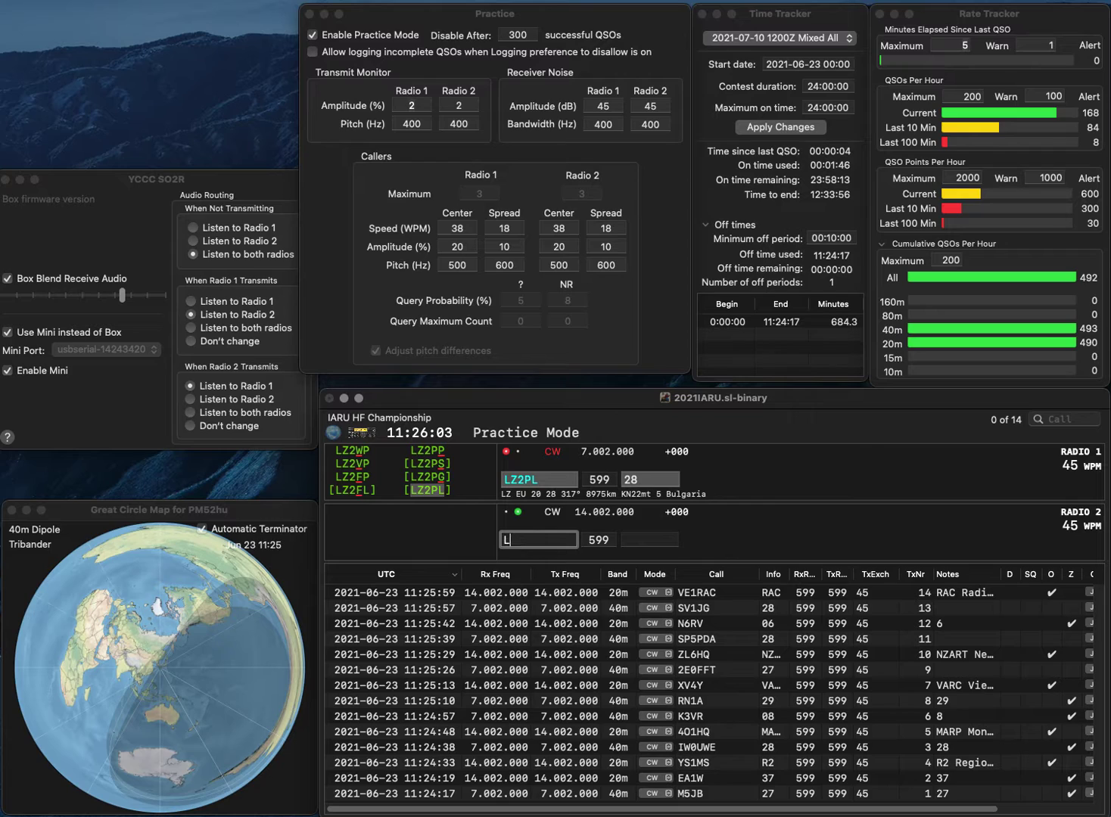
pyautogui.write('LY0HQ')
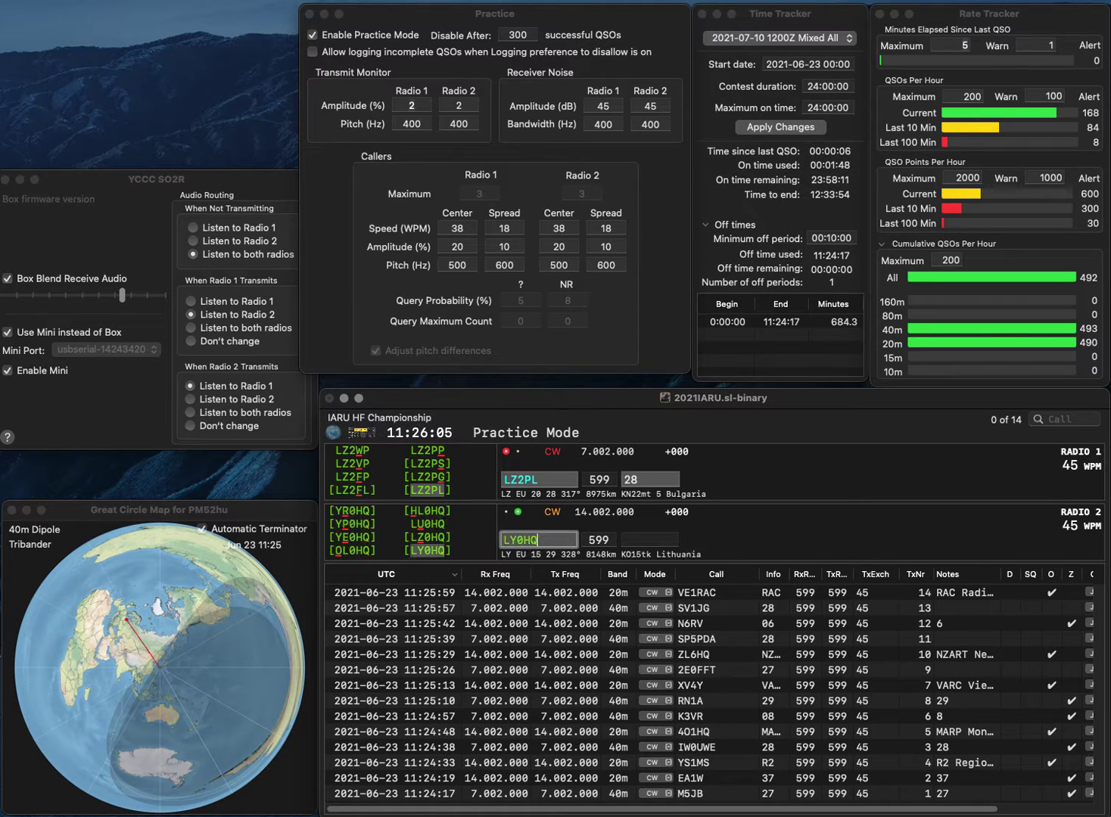
pyautogui.press('Return')
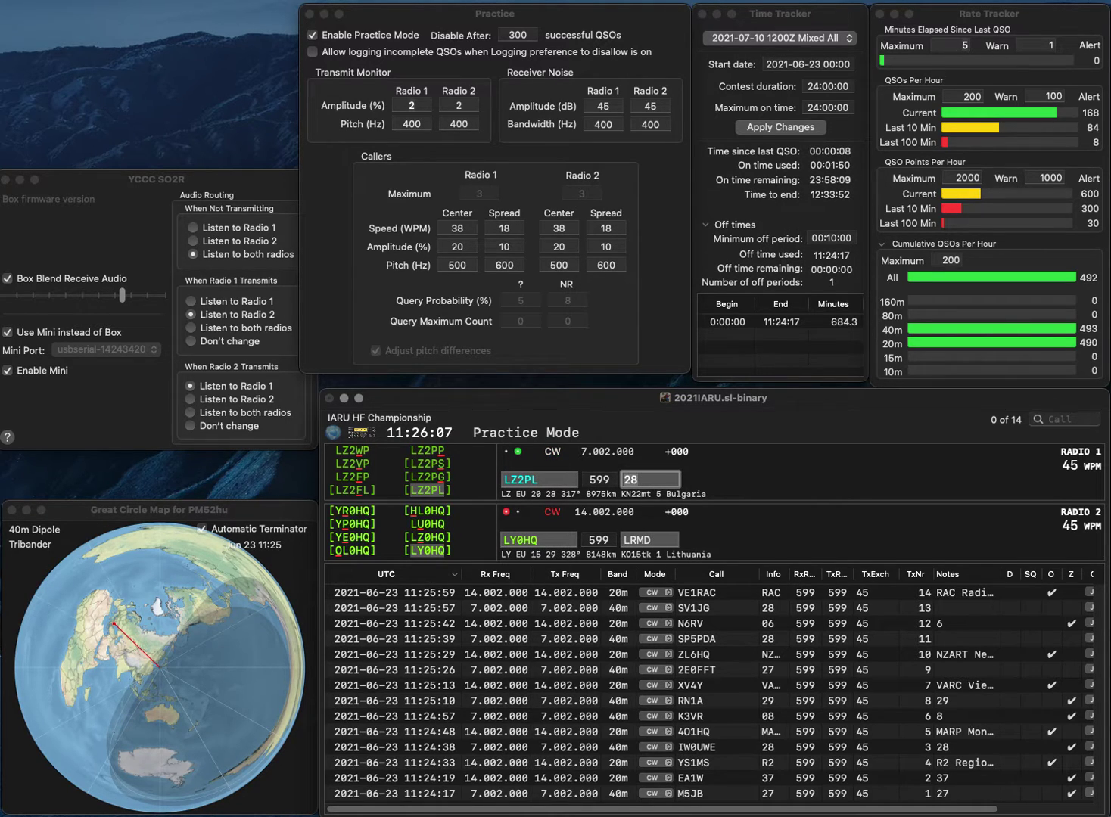
pyautogui.press('Return')
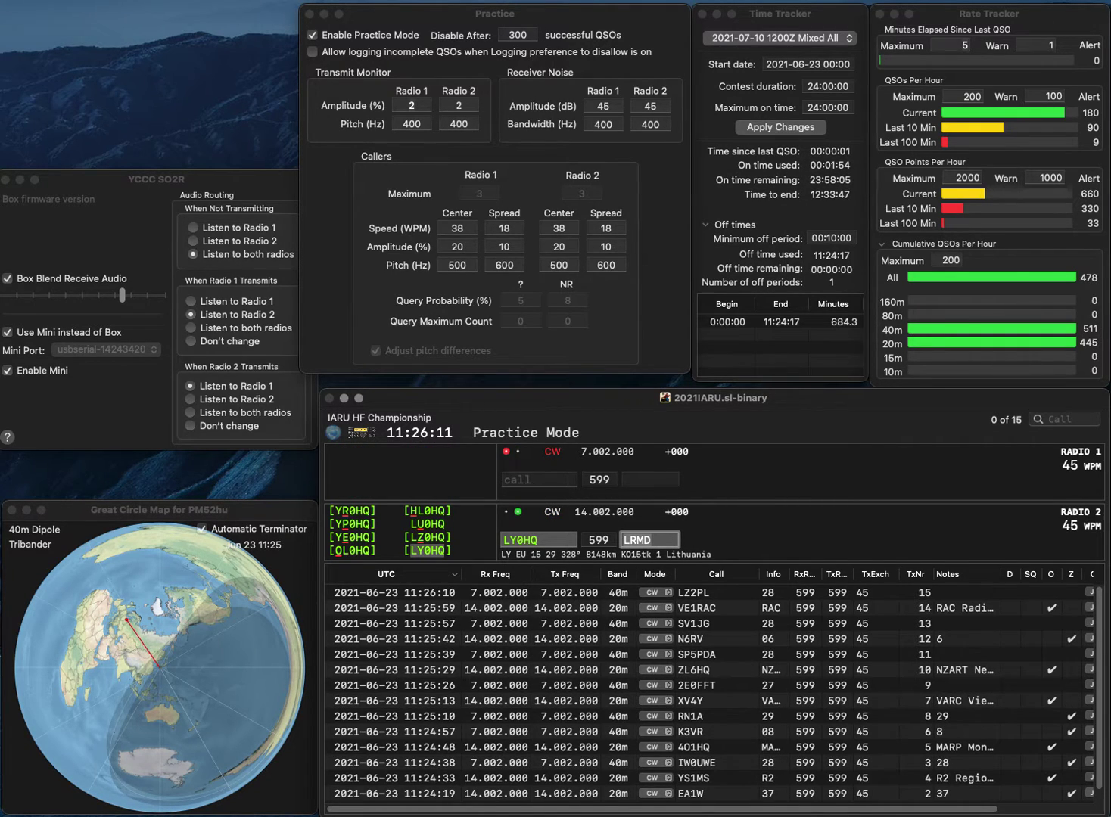
pyautogui.press('Return')
pyautogui.write('H')
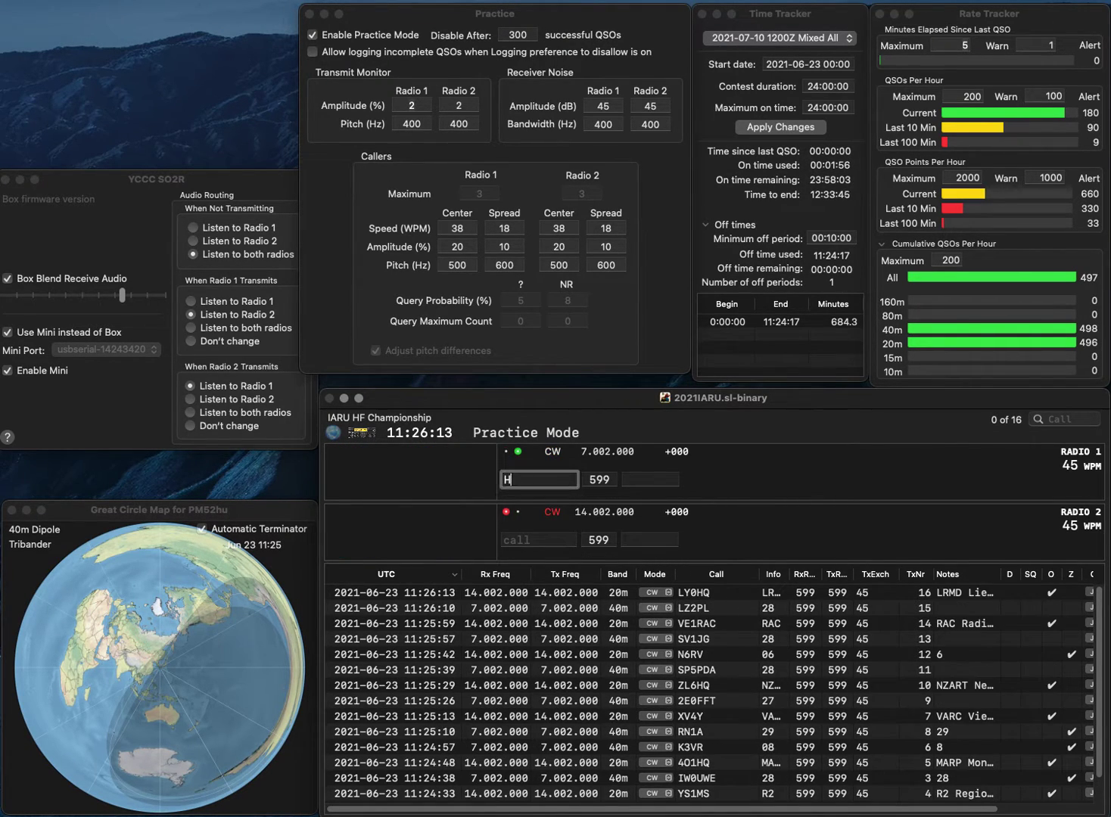
pyautogui.write('B0AIF')
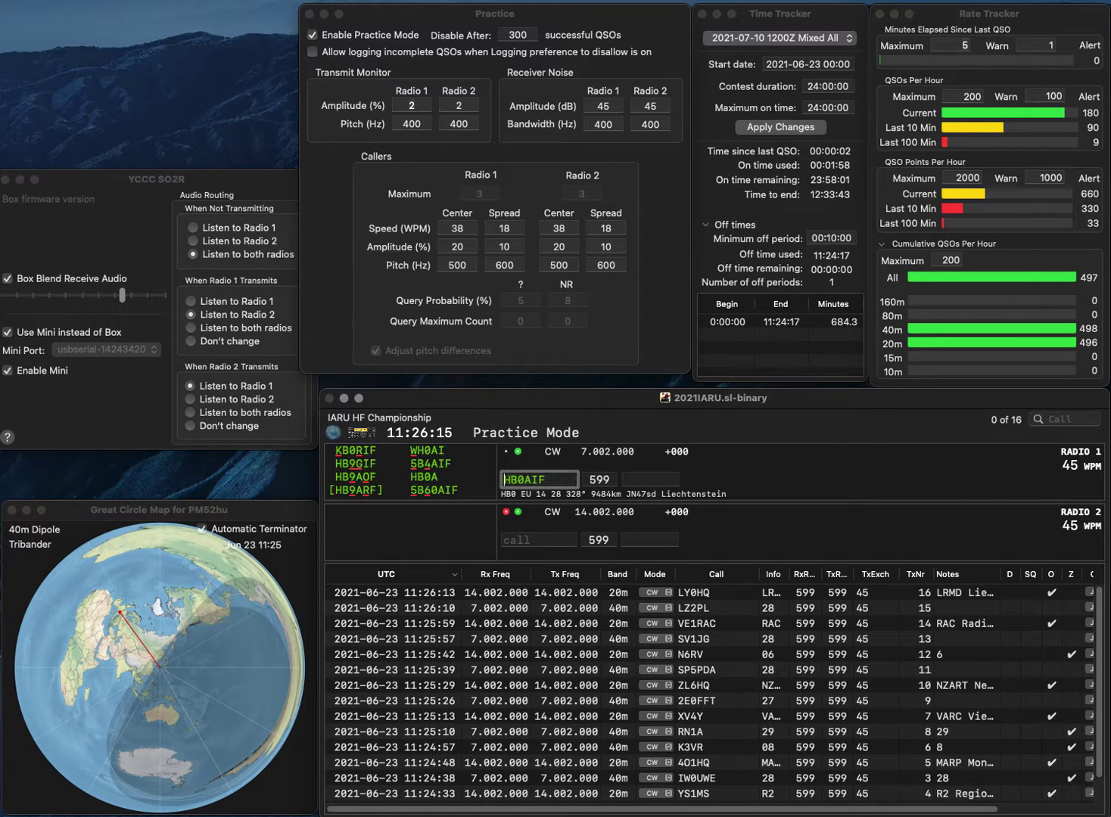
pyautogui.press('Delete')
pyautogui.write('5')
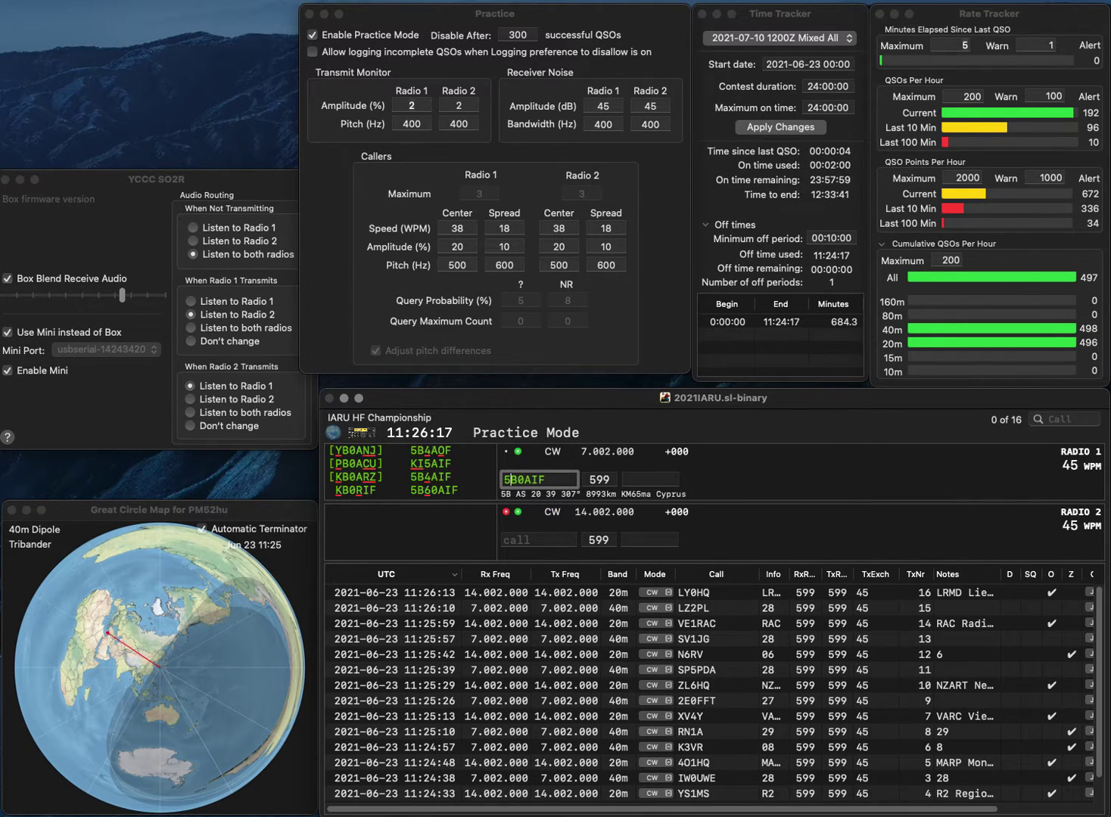
pyautogui.press('Down')
pyautogui.press('Up')
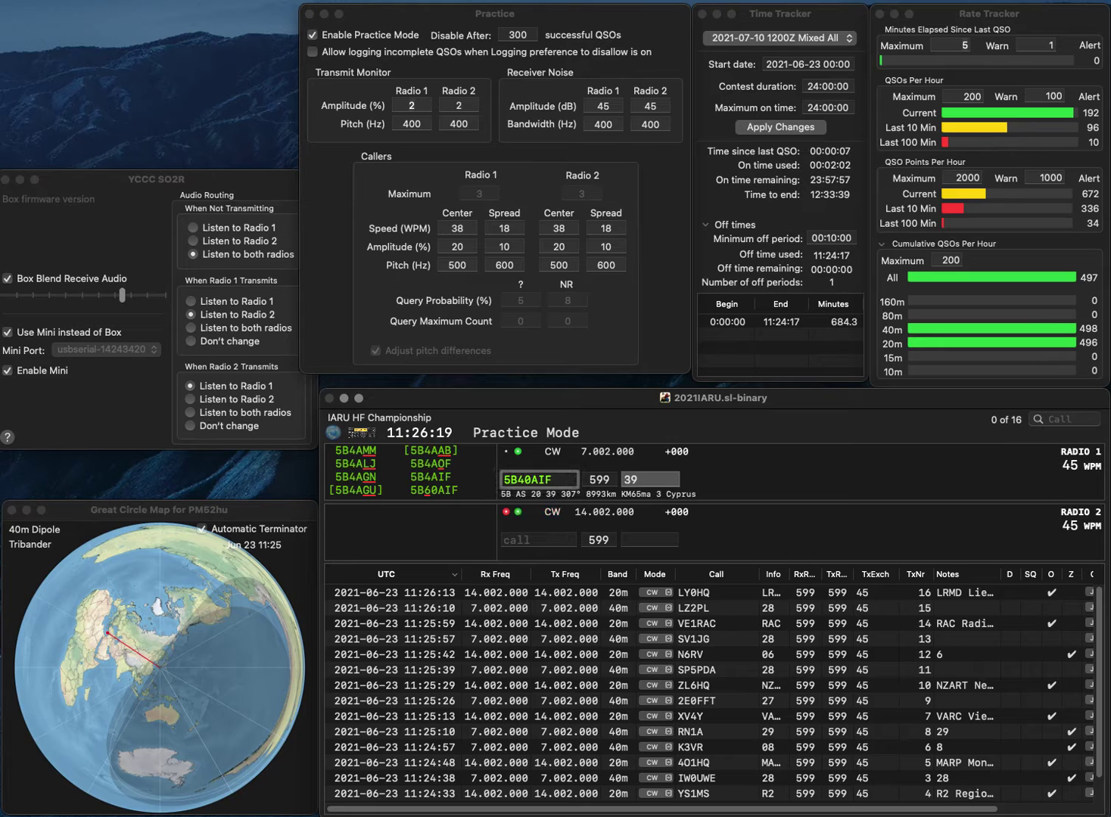
pyautogui.write('6')
pyautogui.press('Return')
# Enter IO2HQ as the Radio 2 call and send its exchange.
pyautogui.write('HQ')
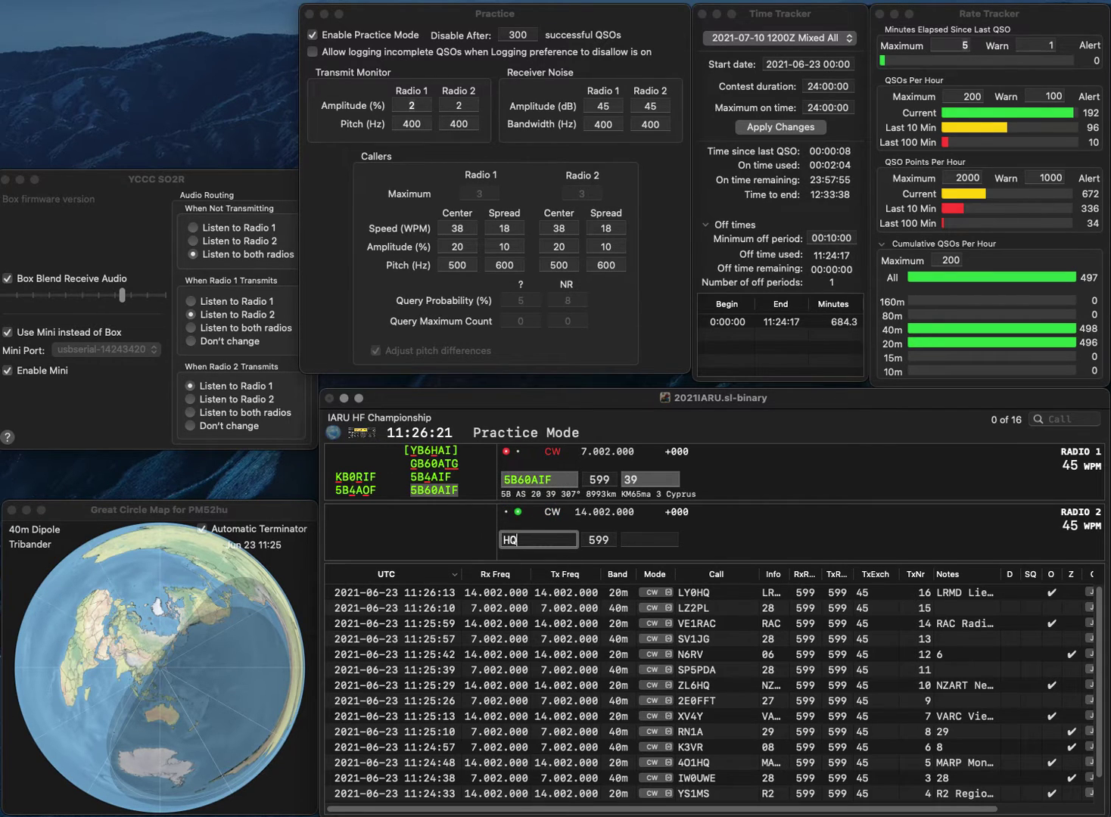
pyautogui.press('Left')
pyautogui.press('Left')
pyautogui.write('IO3')
pyautogui.press('BackSpace')
pyautogui.write('2')
pyautogui.press('Return')
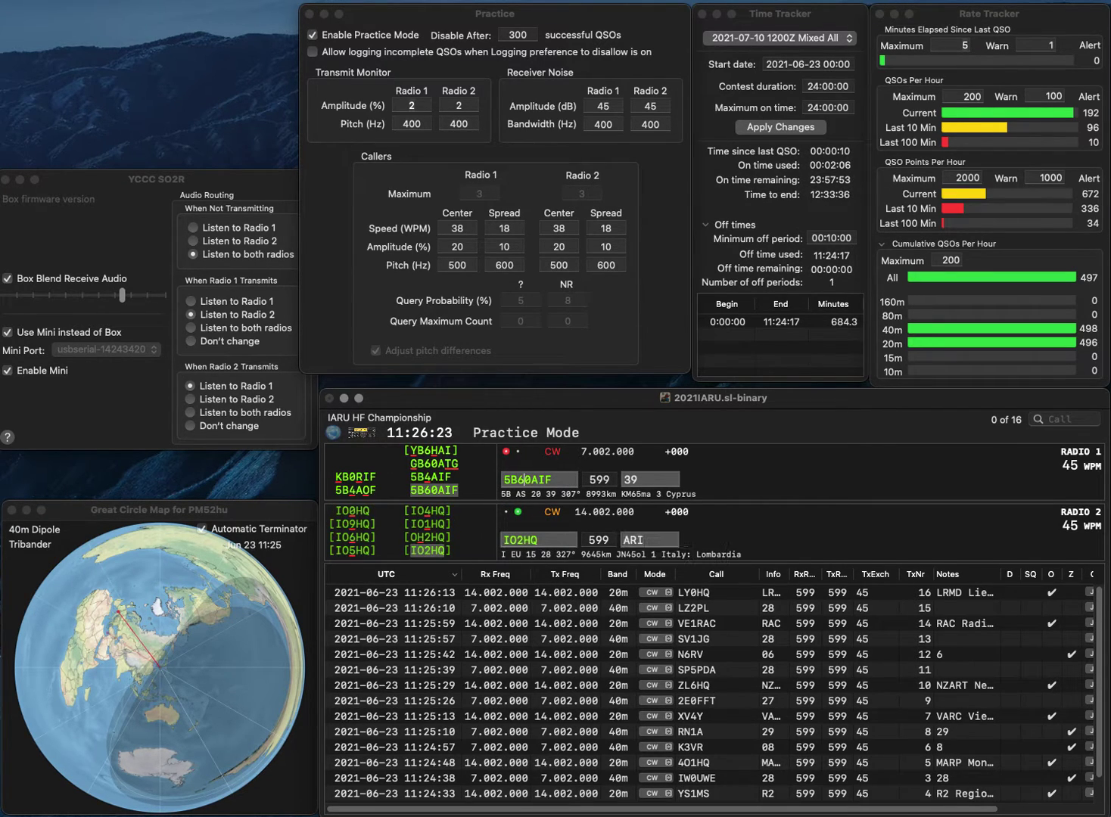
# Log the pending contacts, 5B60AIF on Radio 1 and IO2HQ on Radio 2.
pyautogui.press('Tab')
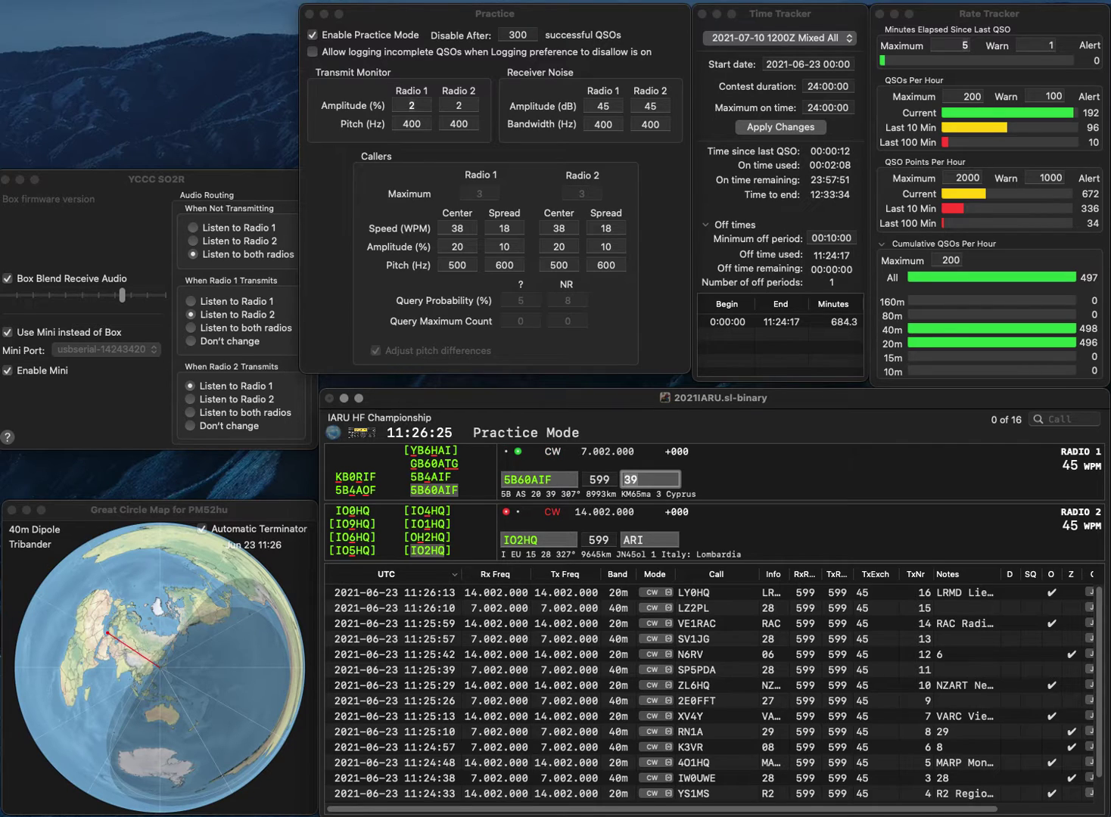
pyautogui.press('Return')
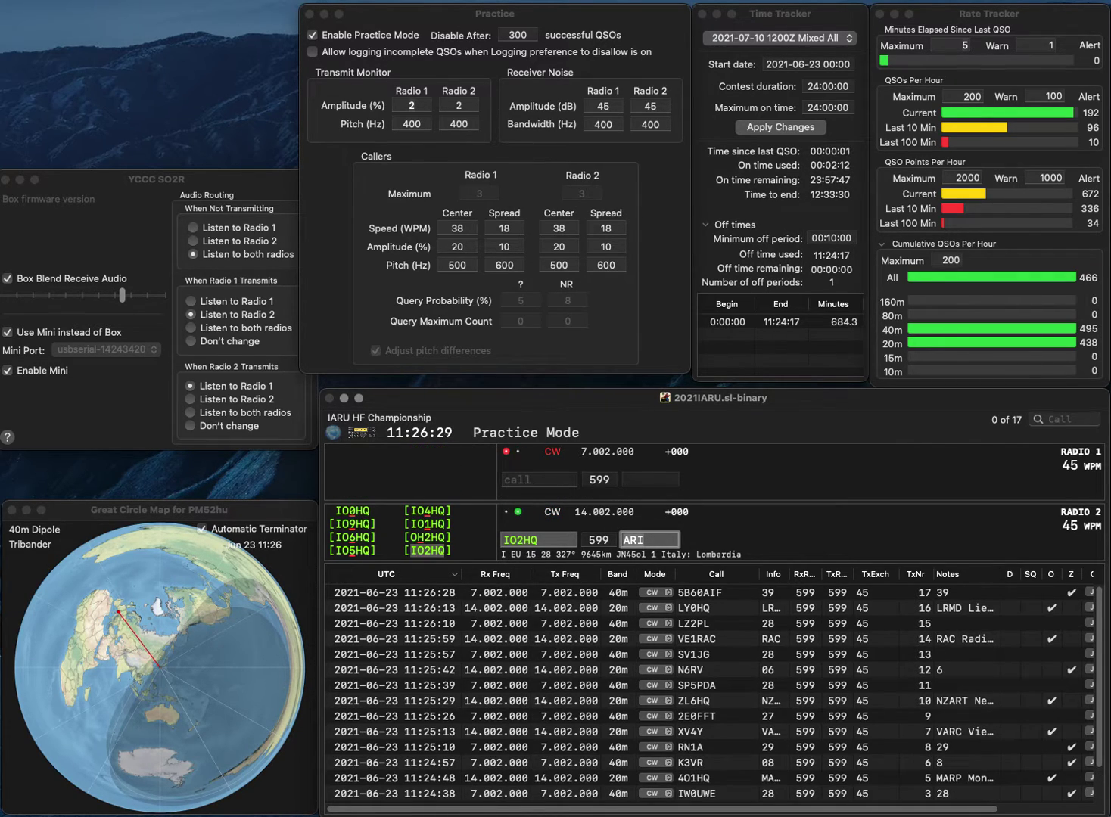
pyautogui.press('Return')
# Enter KM4ALF on Radio 1 and the partial call CC on Radio 2, and correct the Radio 1 call to KM4ALL.
pyautogui.write('K')
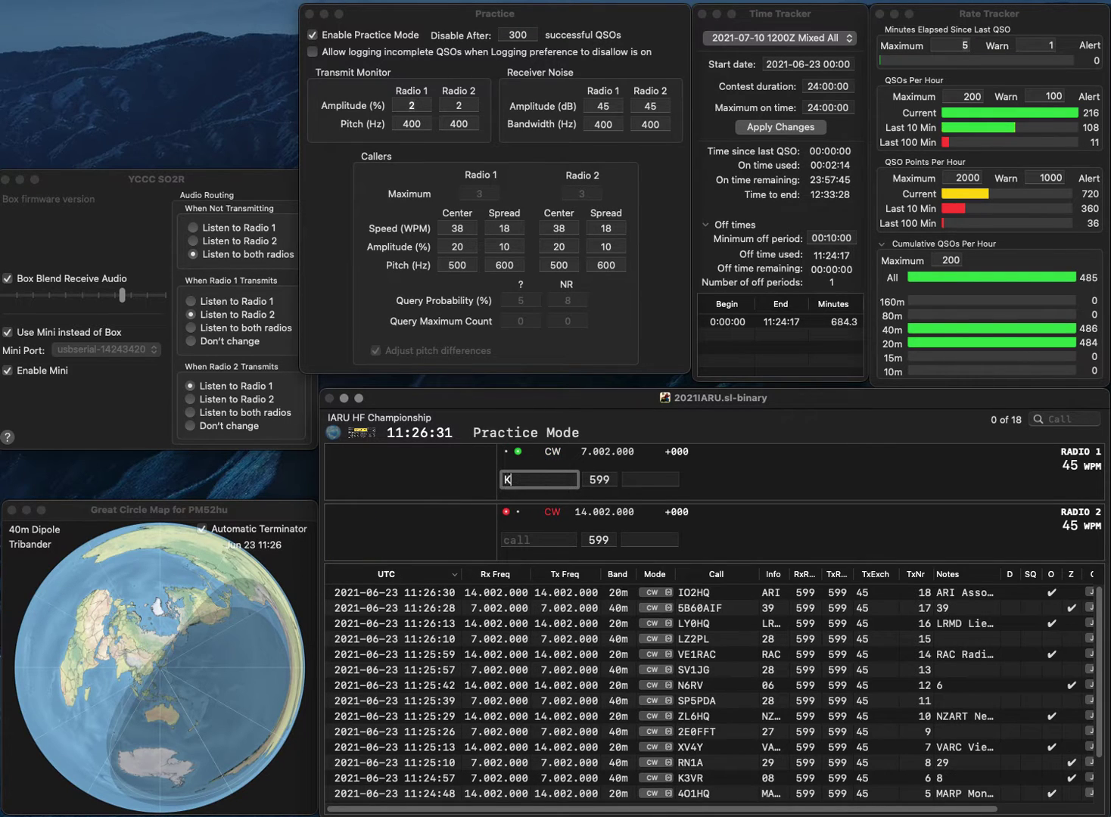
pyautogui.write('M4ALF')
pyautogui.press('Return')
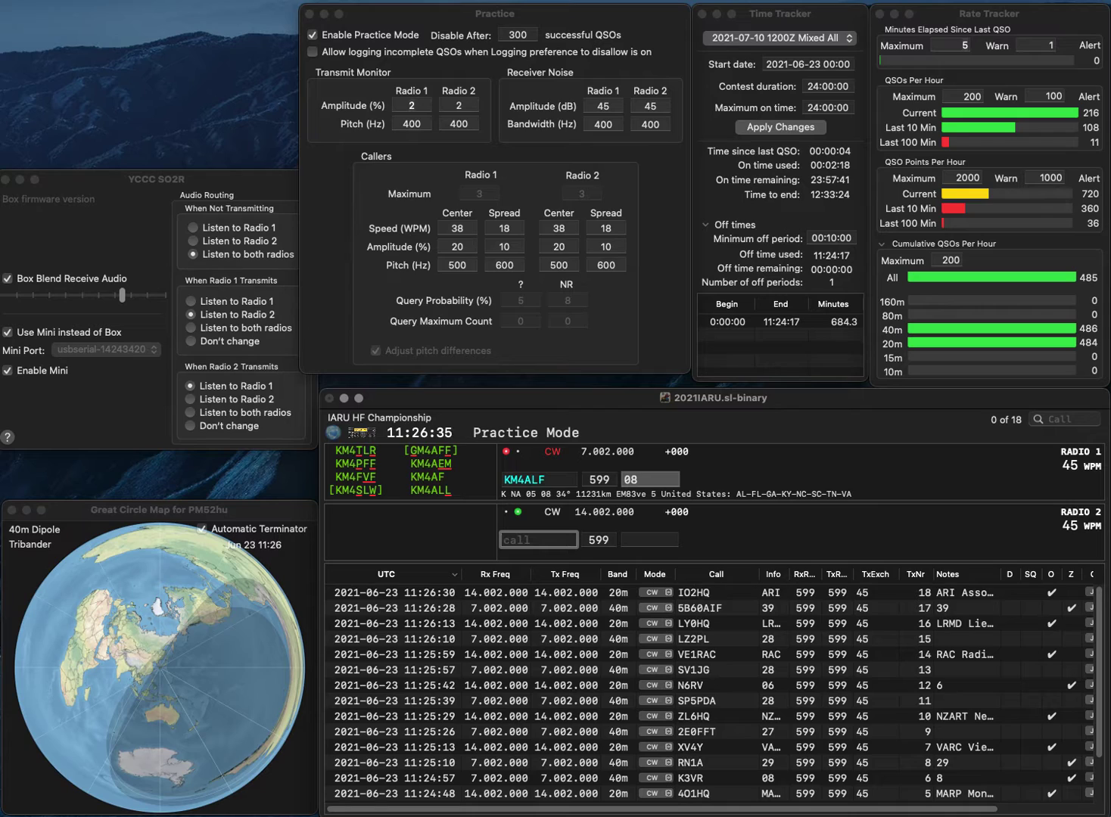
pyautogui.press('Return')
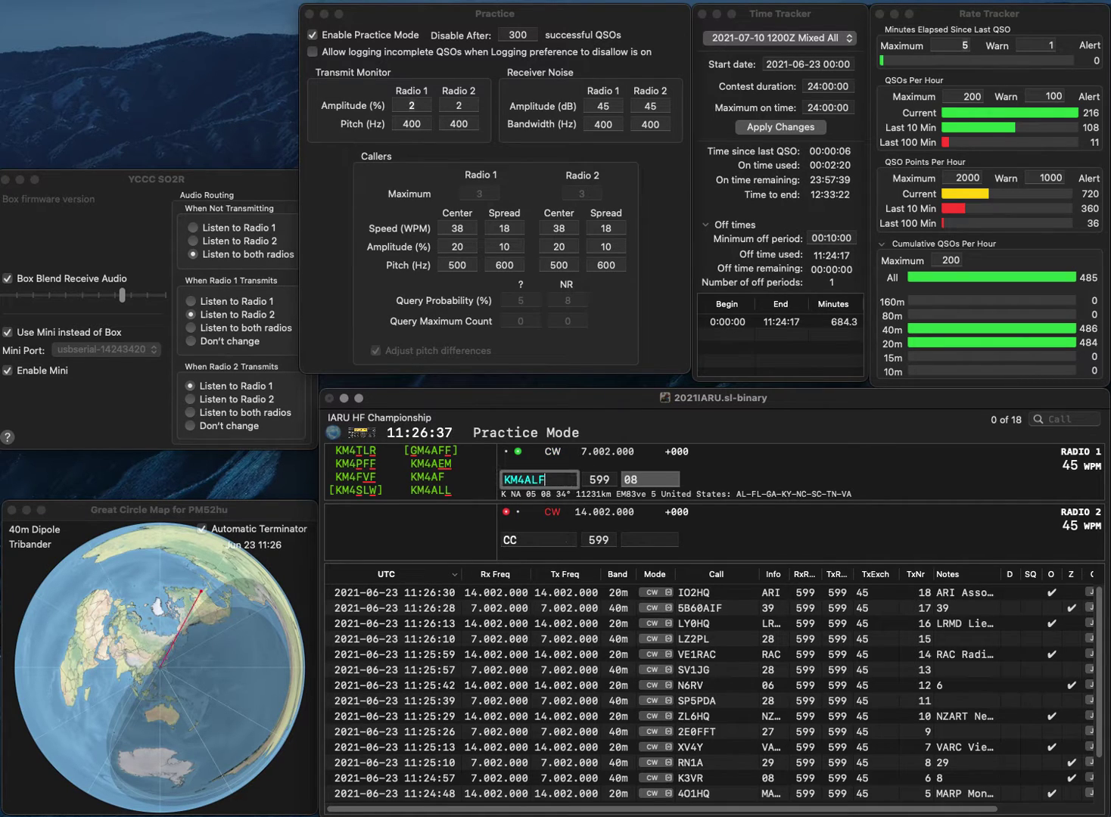
pyautogui.press('Left')
pyautogui.press('BackSpace')
pyautogui.write('L')
pyautogui.press('Return')
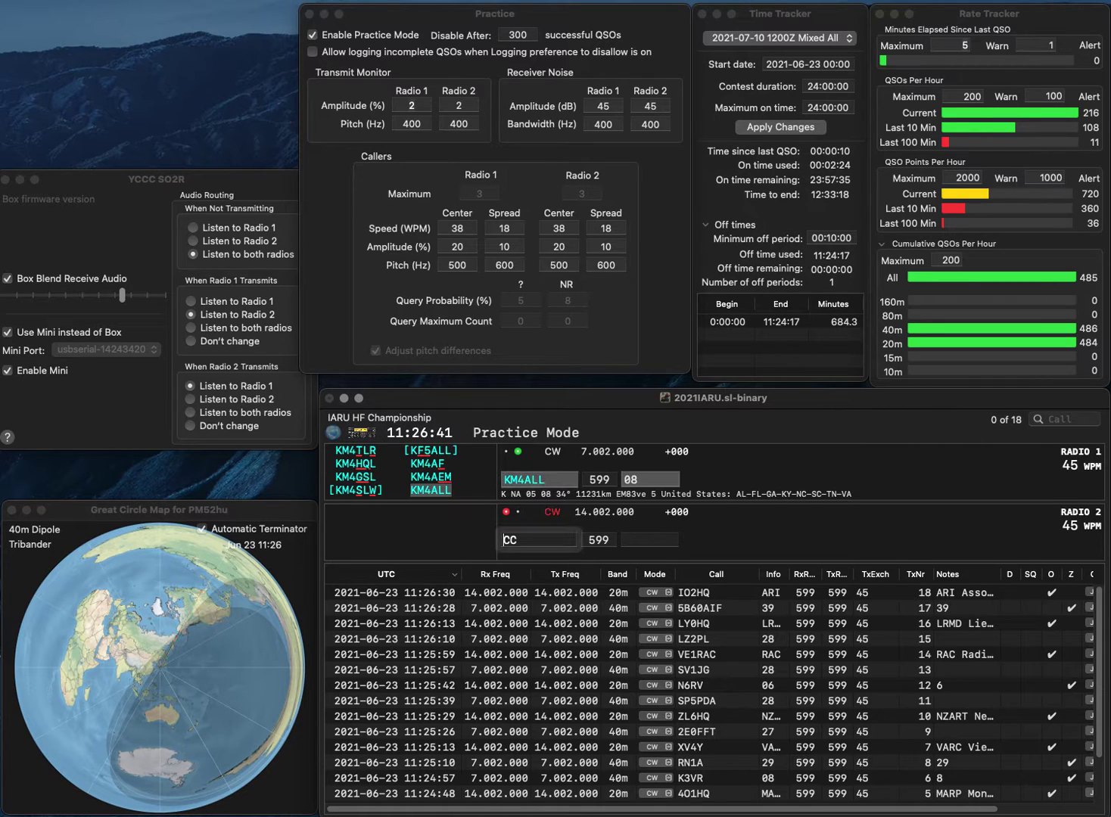
pyautogui.write('AA')
pyautogui.press('BackSpace')
pyautogui.press('BackSpace')
pyautogui.write('RU9')
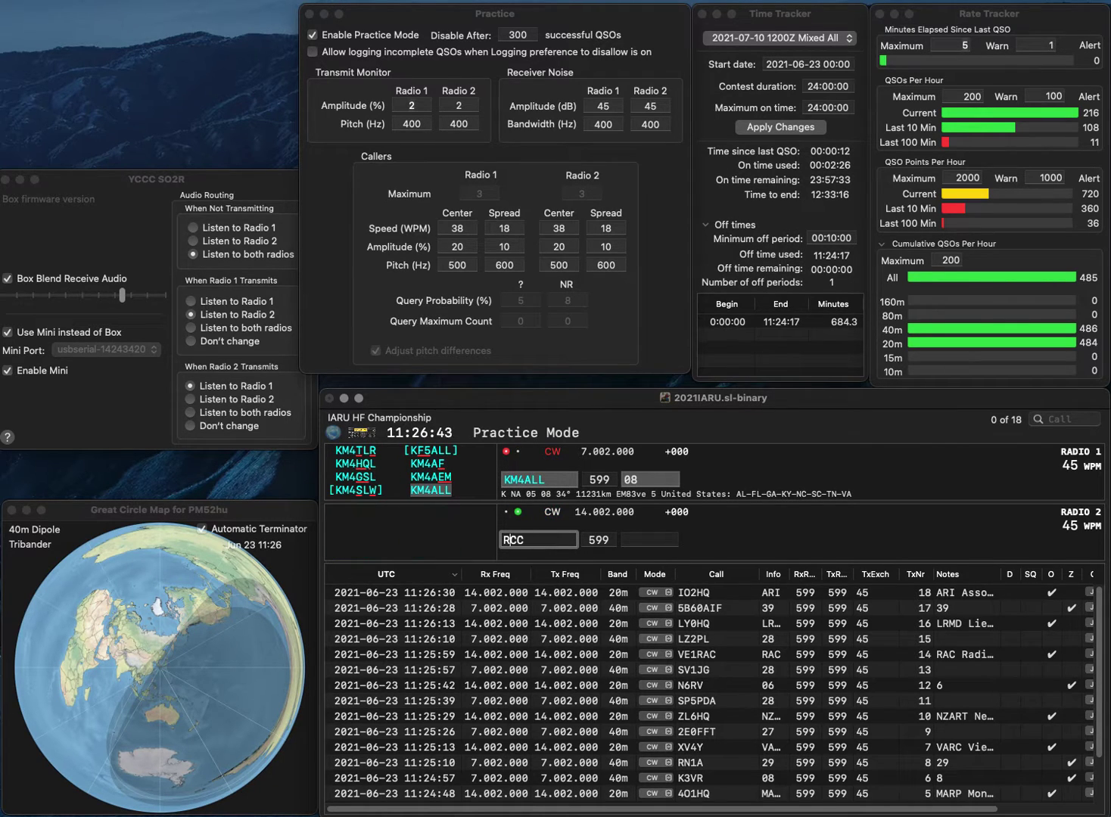
pyautogui.press('Return')
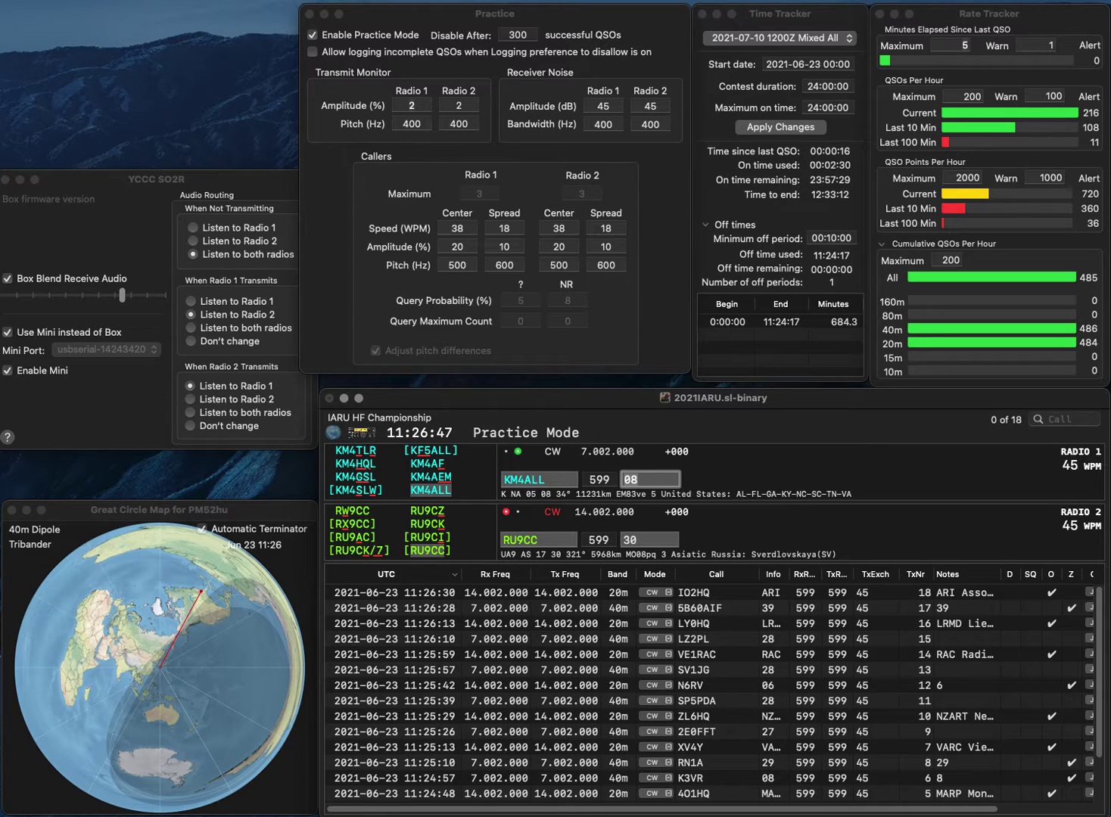
pyautogui.press('Return')
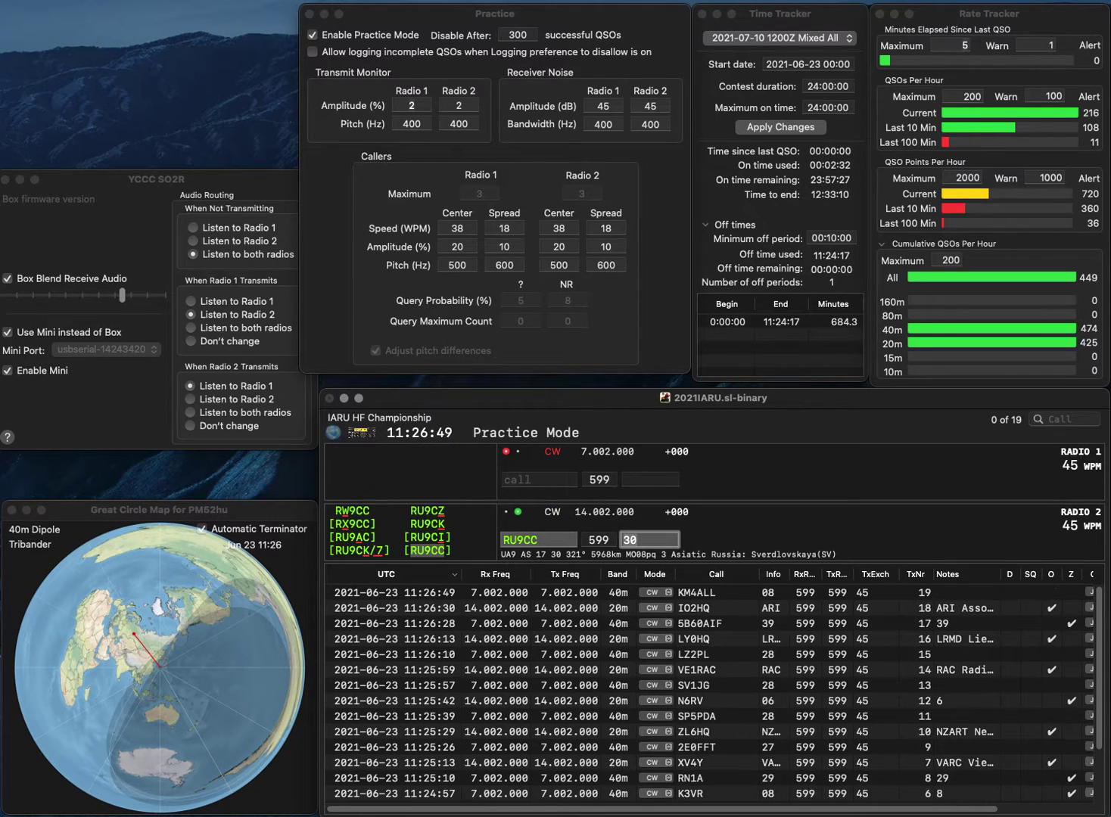
pyautogui.press('Return')
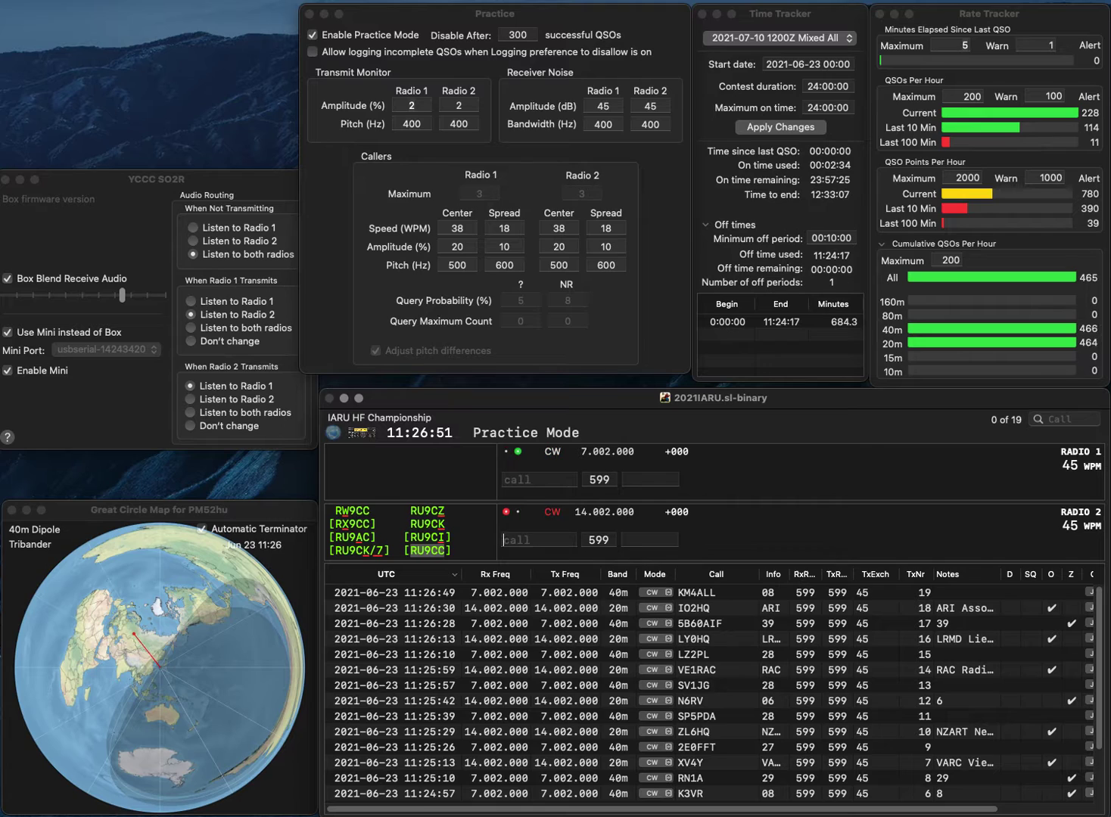
# Work IO9HQ on Radio 1 and PY5FB on Radio 2, sending their exchanges and logging both contacts.
pyautogui.write('IO9')
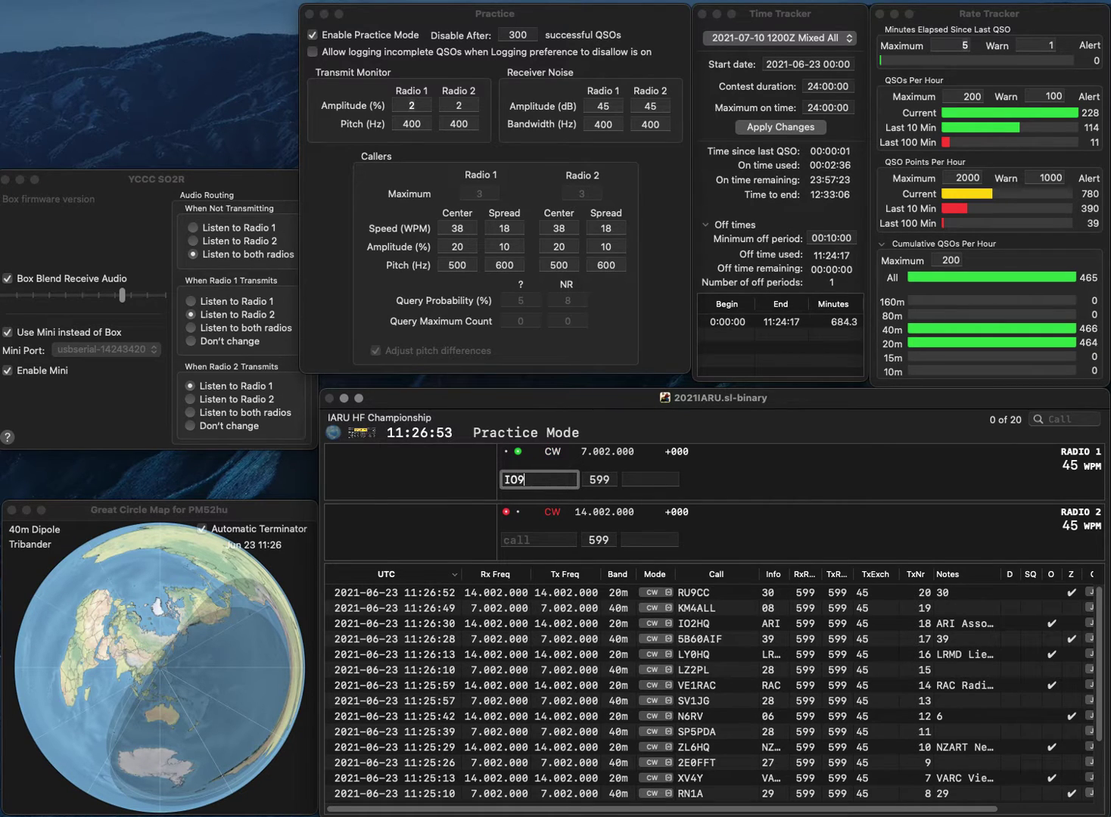
pyautogui.write('HQ')
pyautogui.press('Return')
pyautogui.write('PY')
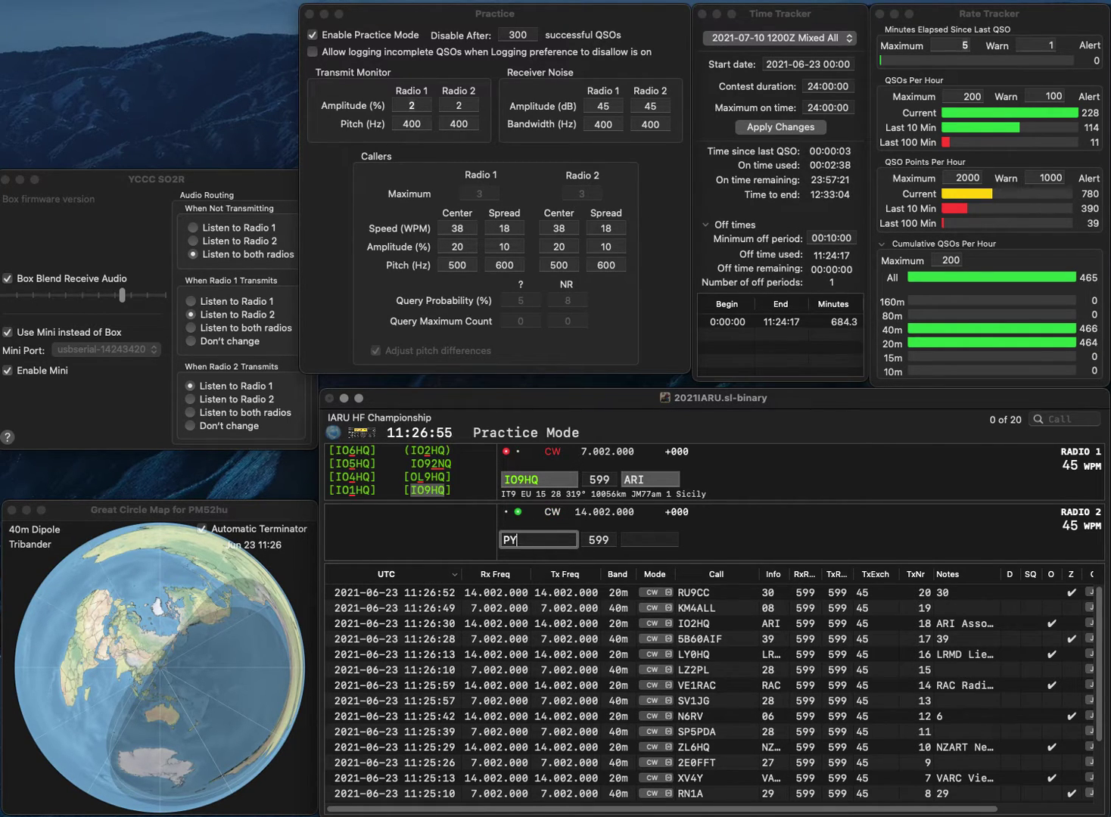
pyautogui.write('5FB')
pyautogui.press('Return')
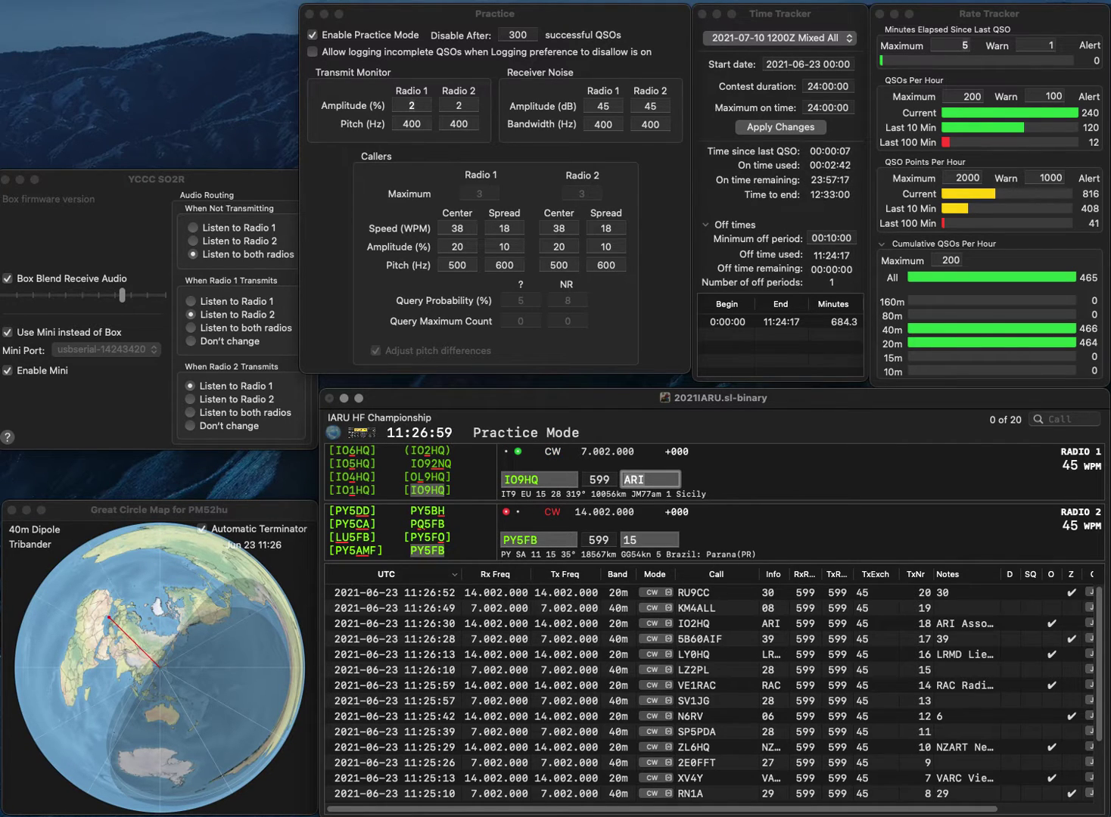
pyautogui.press('Return')
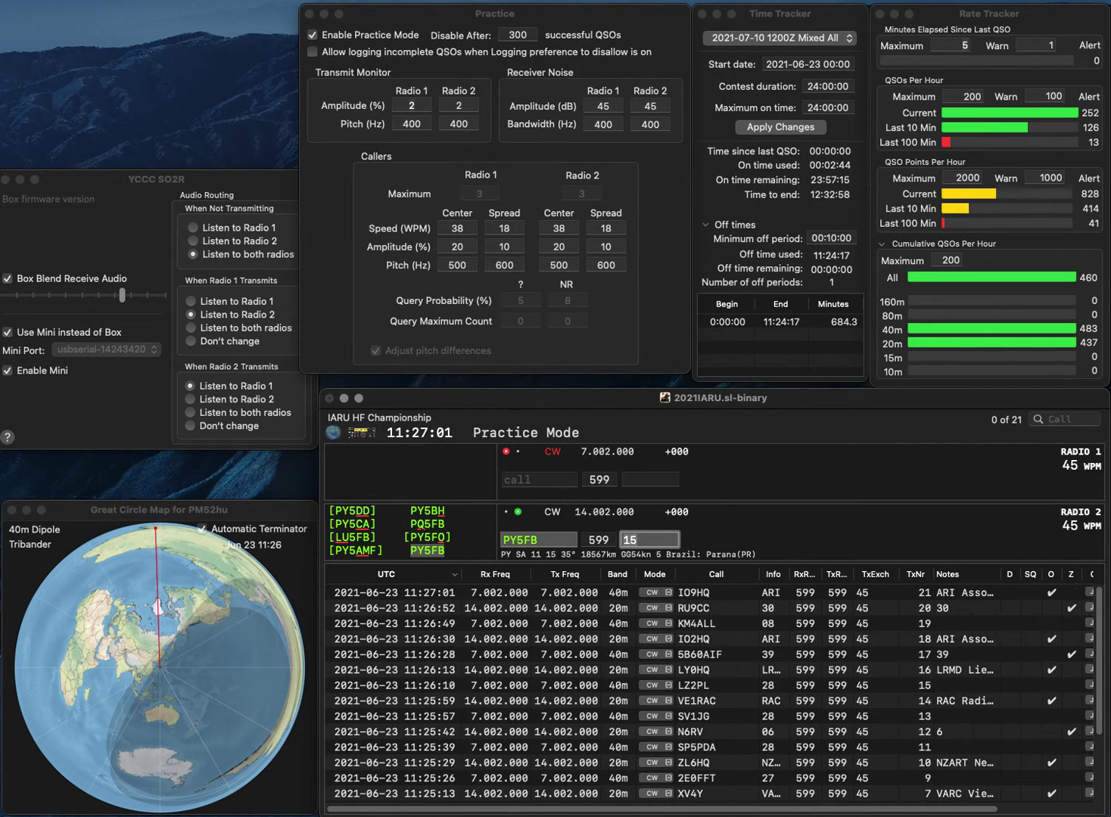
pyautogui.press('Return')
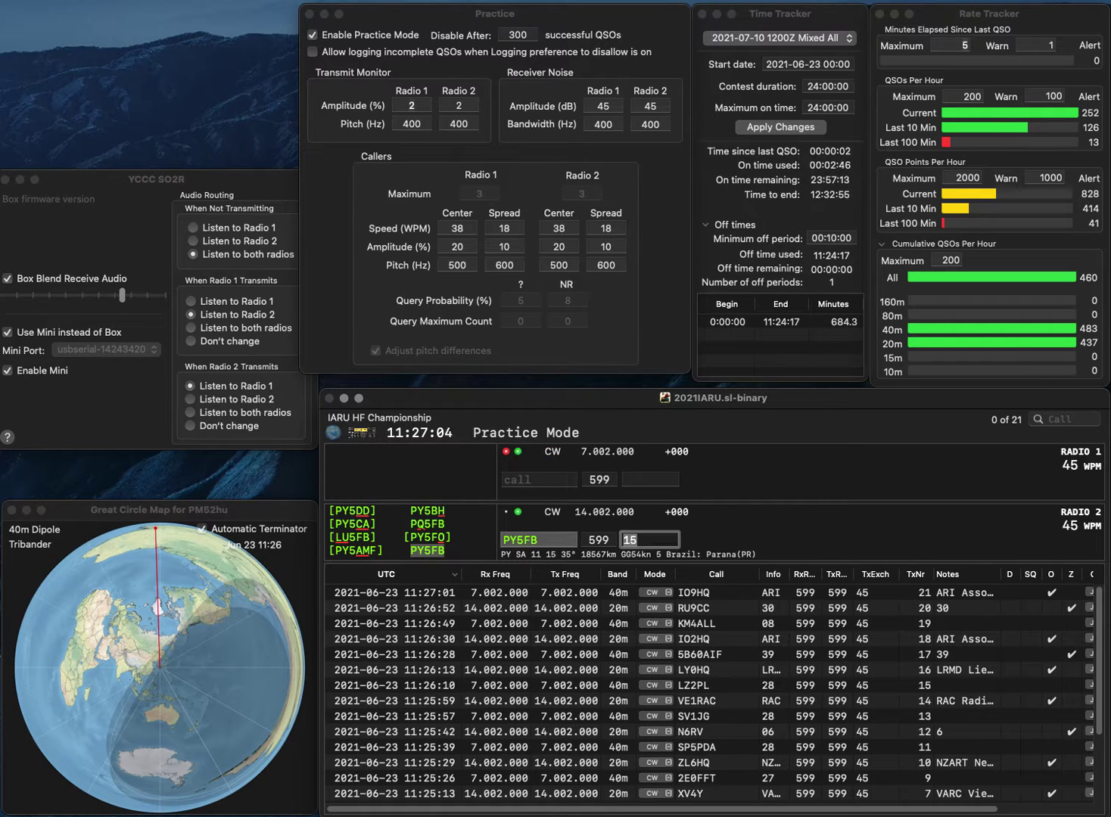
pyautogui.write('G0AEV')
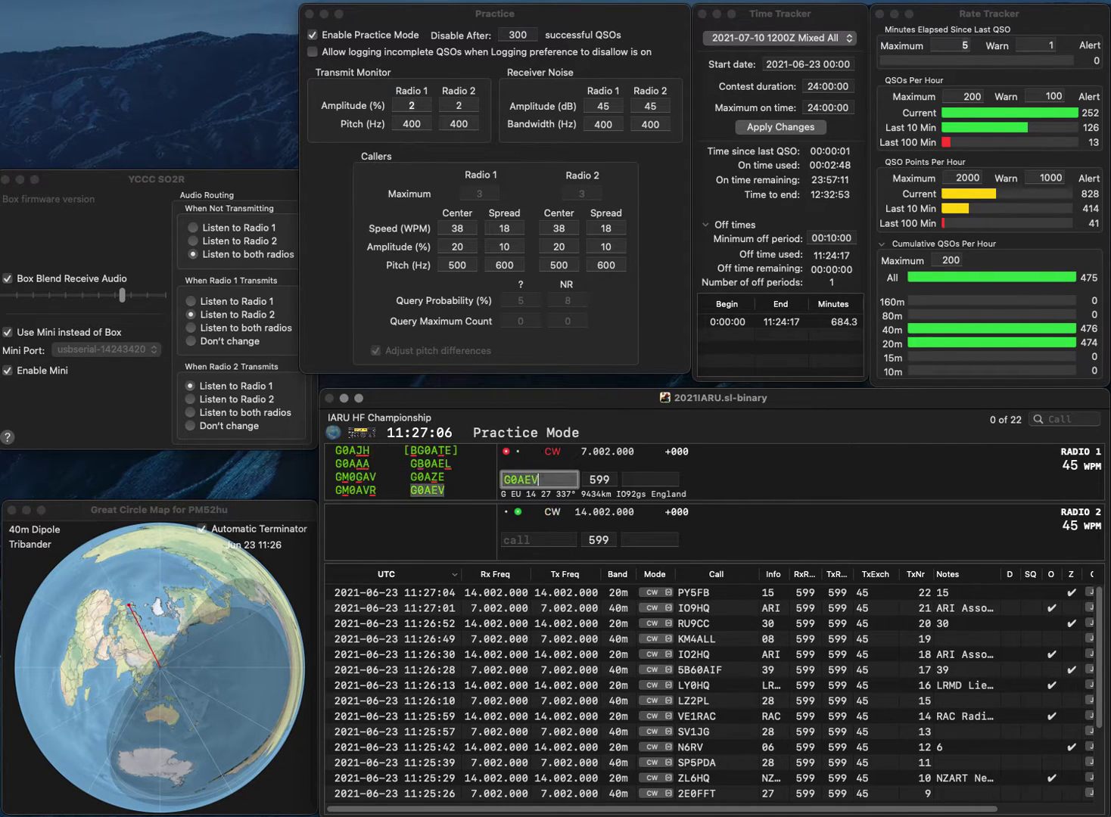
pyautogui.press('Return')
pyautogui.write('A47RS')
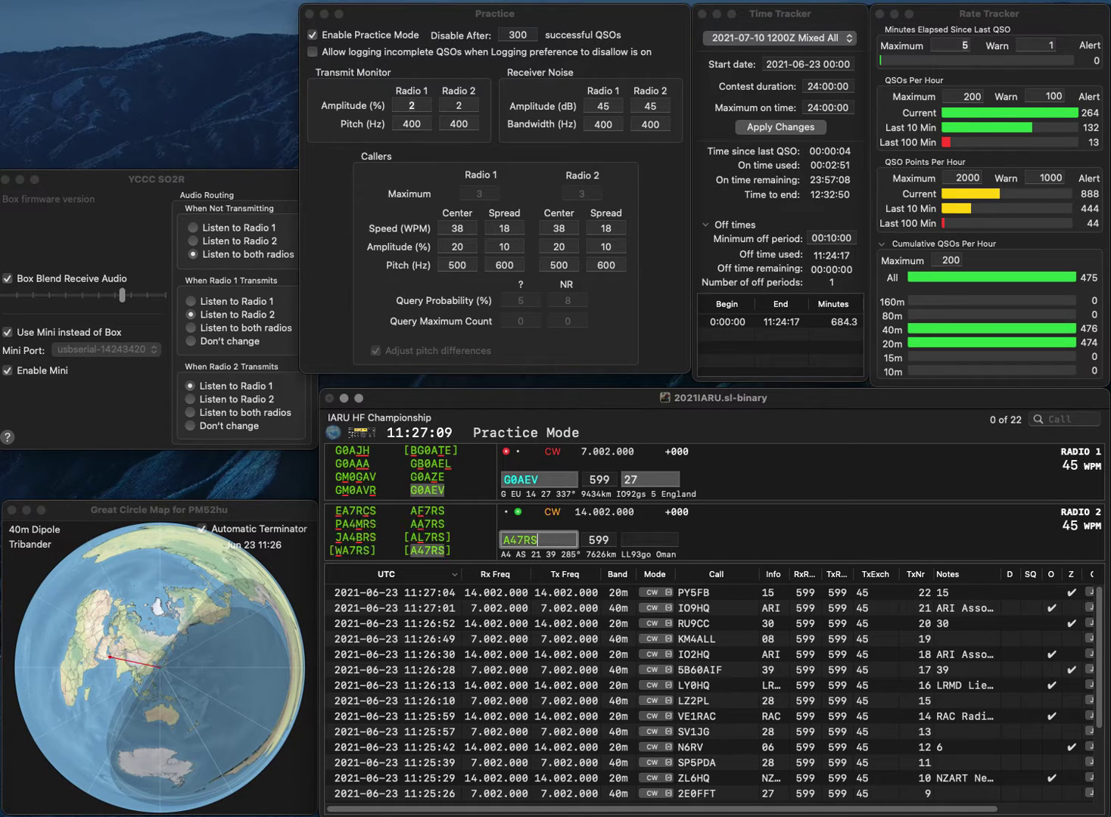
pyautogui.press('Return')
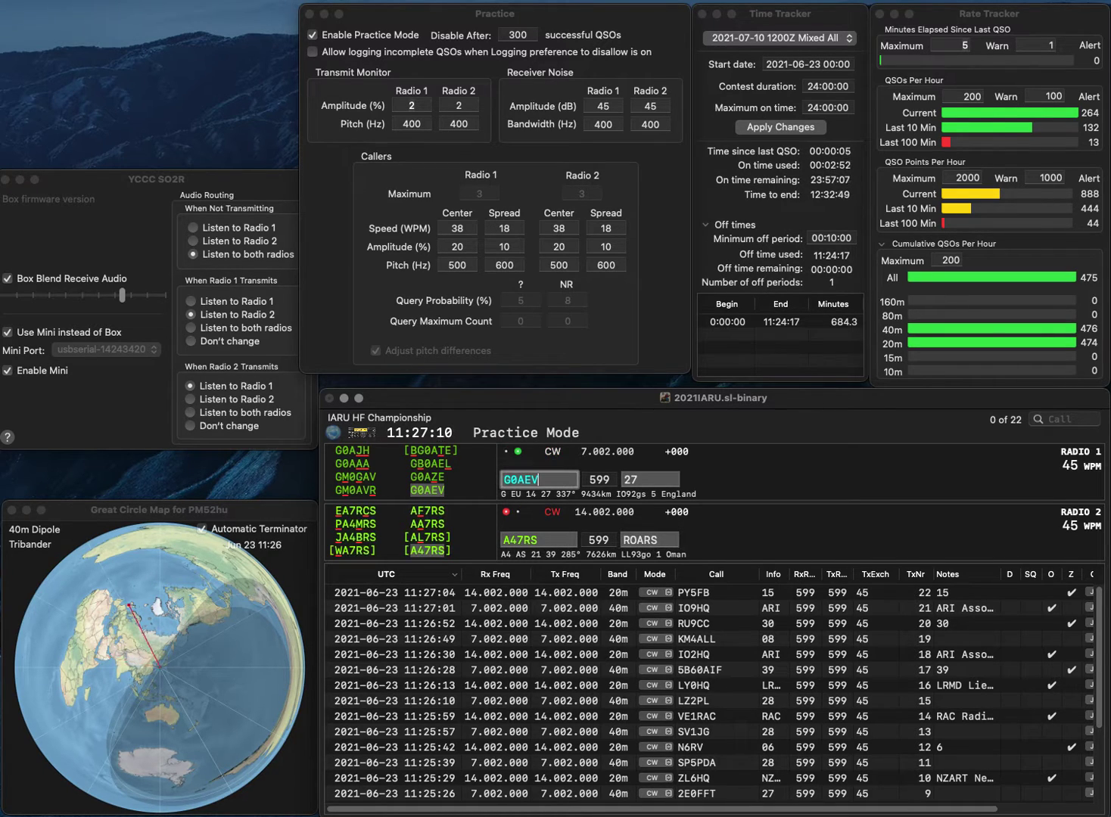
pyautogui.press('Tab')
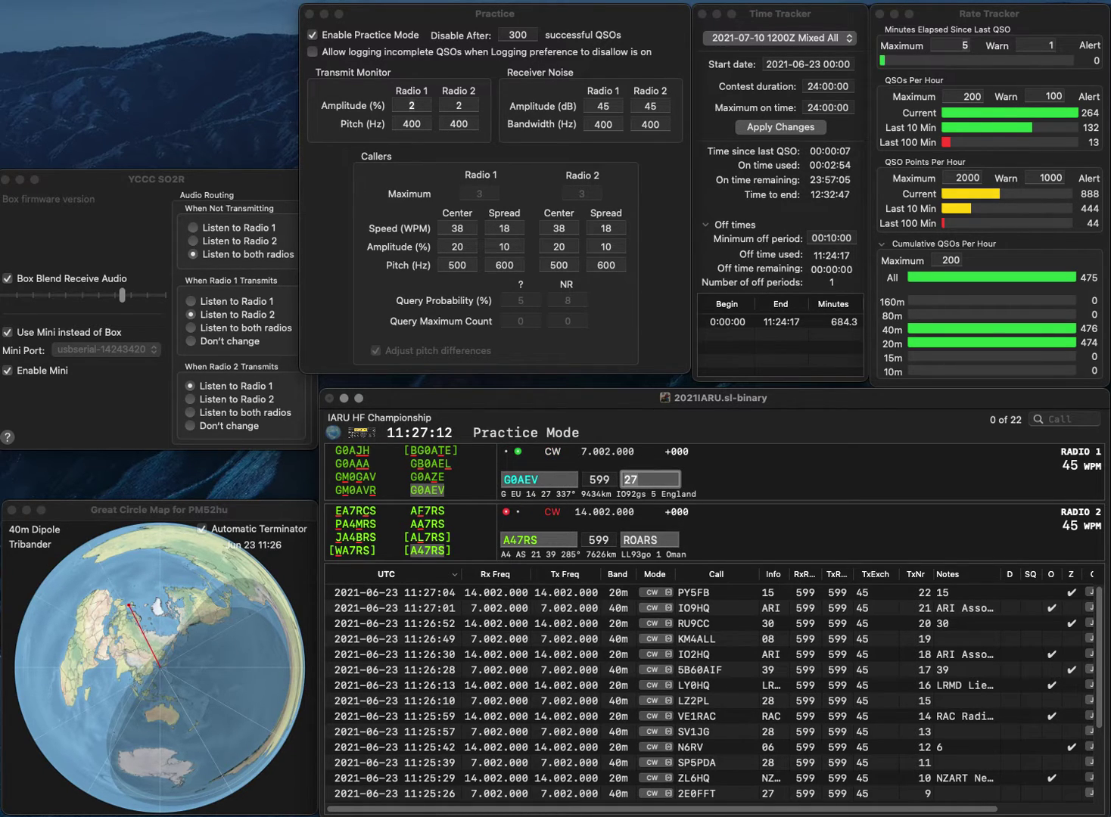
pyautogui.press('Return')
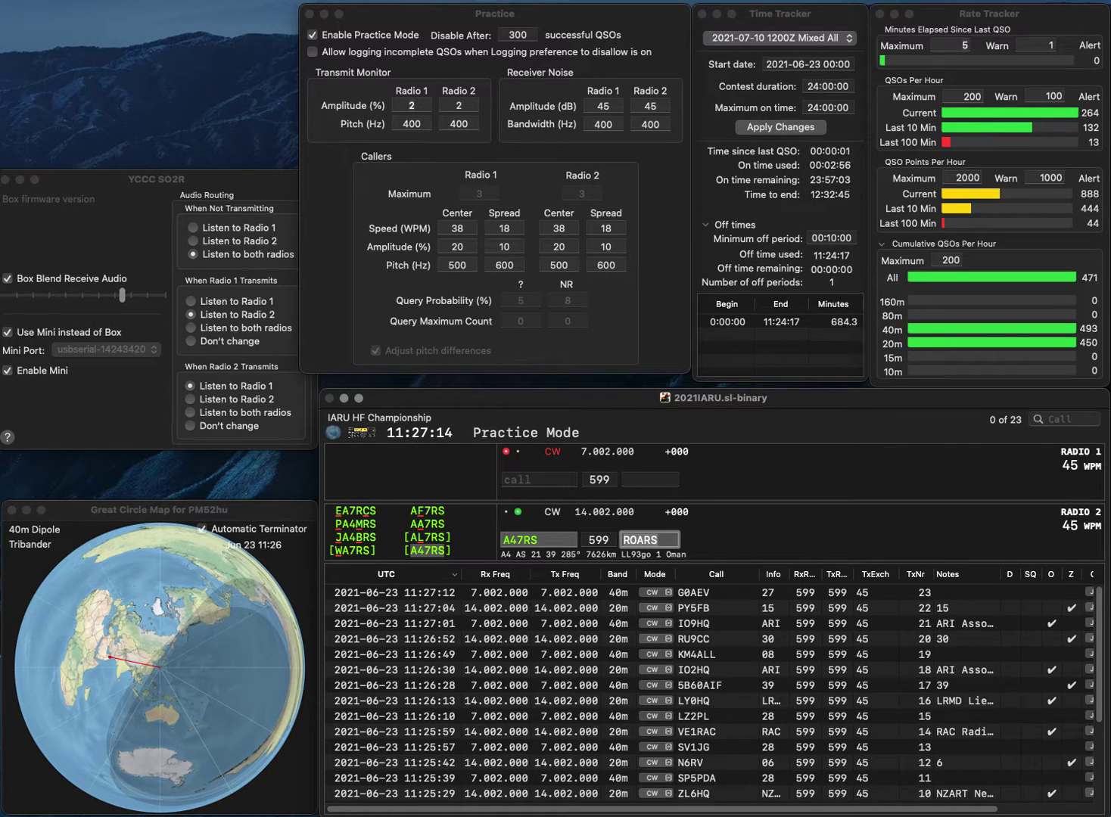
pyautogui.press('Return')
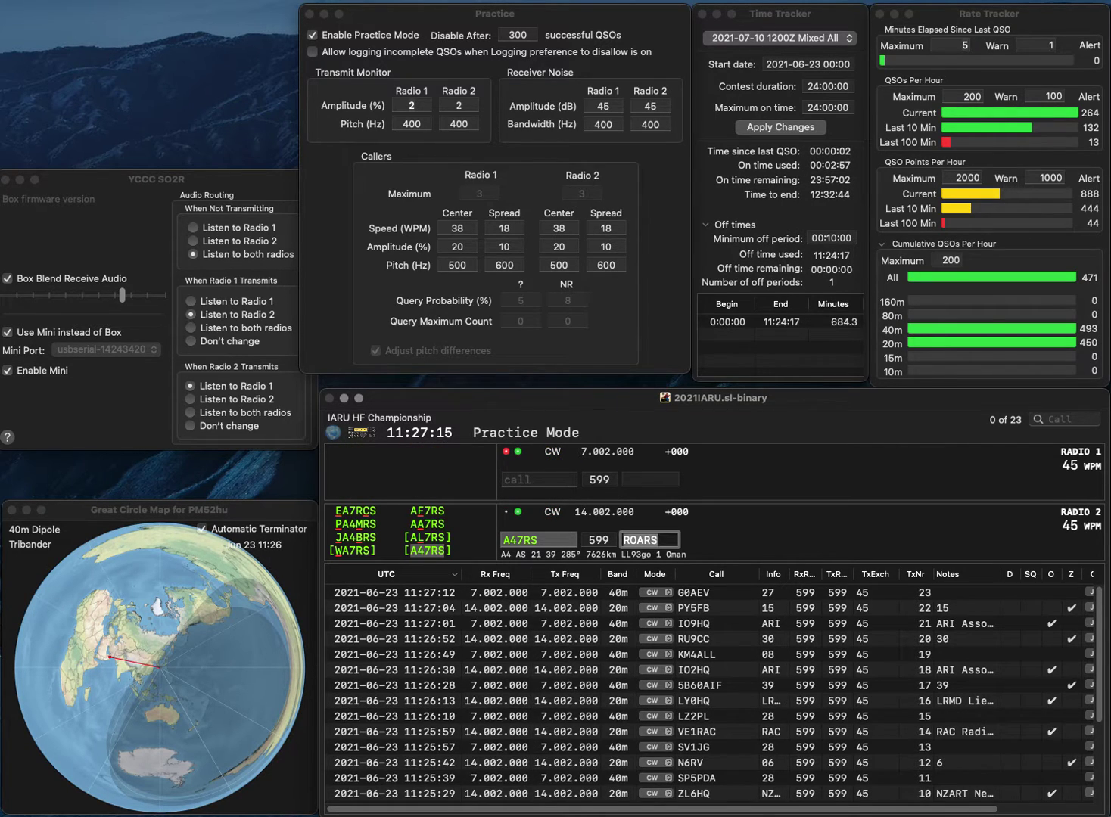
# Enter the partial call MHQ on Radio 1, correct it to TF3HQ, and send its exchange.
pyautogui.write('MHQ')
pyautogui.press('Left')
pyautogui.press('Left')
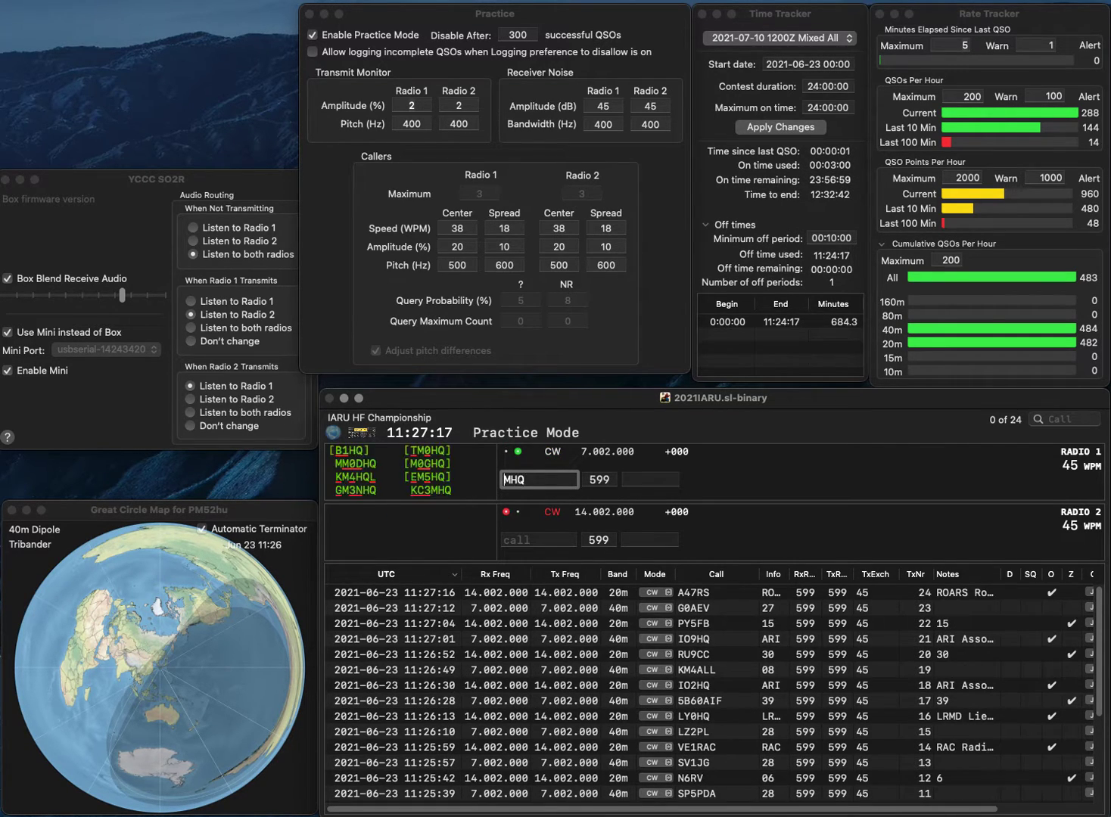
pyautogui.press('BackSpace')
pyautogui.write('TF')
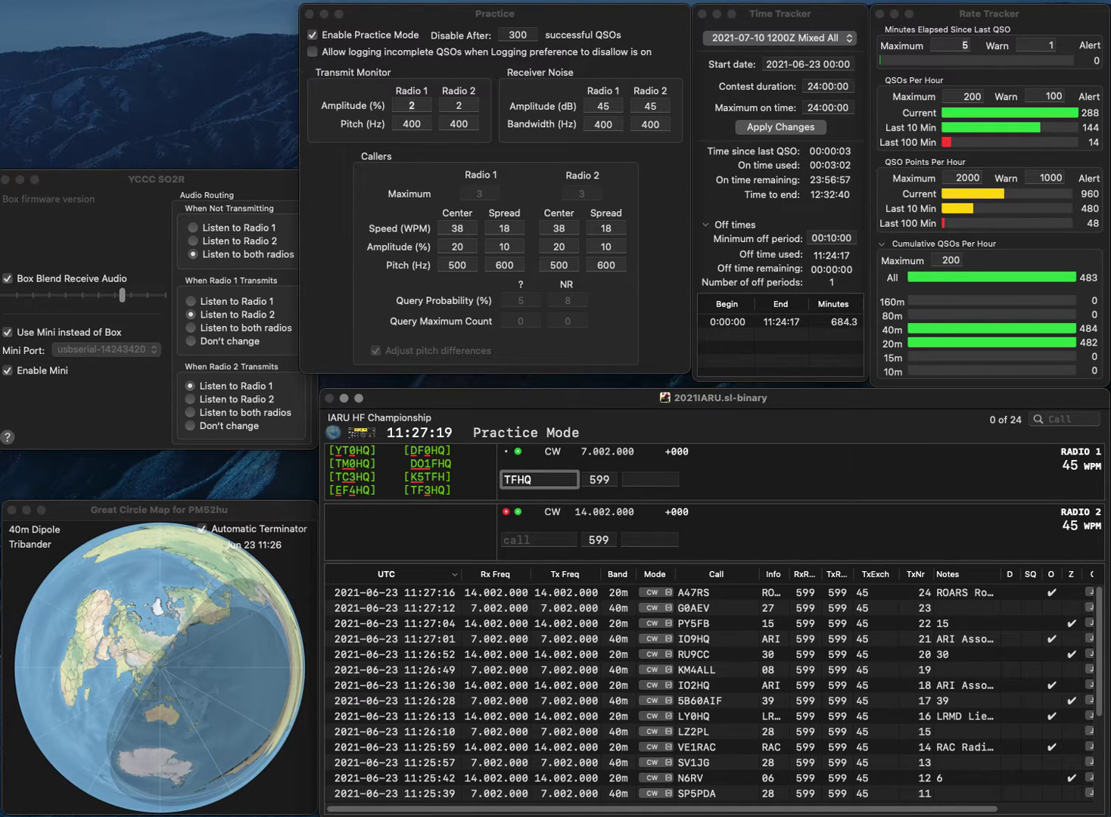
pyautogui.write('3')
pyautogui.press('Return')
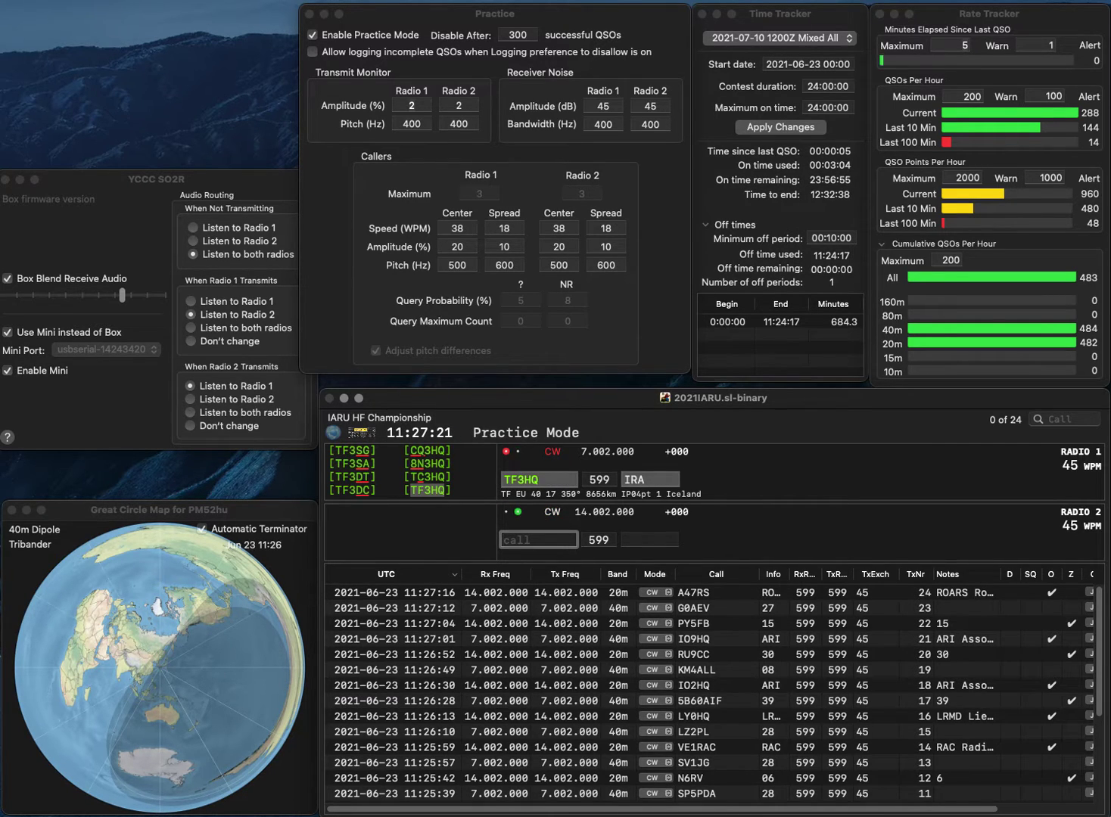
# Work and log N0LL on Radio 2, and shorten the pending Radio 1 call to T3HQ.
pyautogui.write('N0LL')
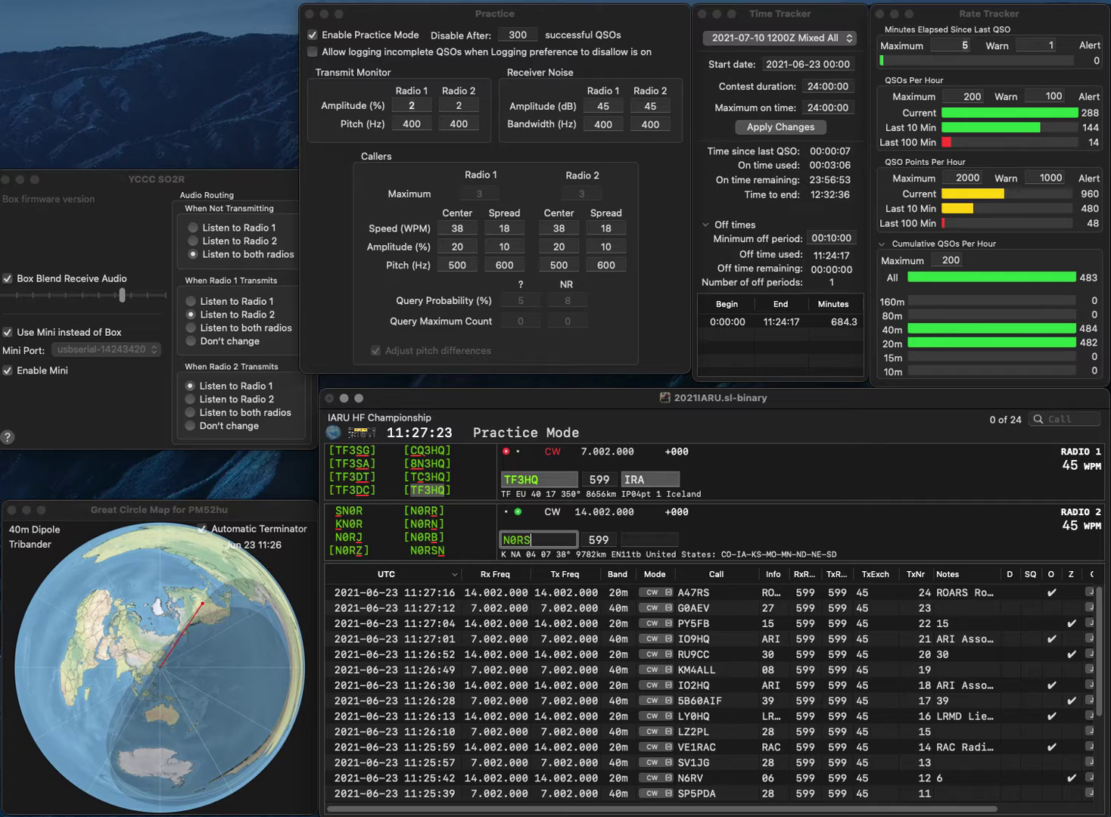
pyautogui.press('Return')
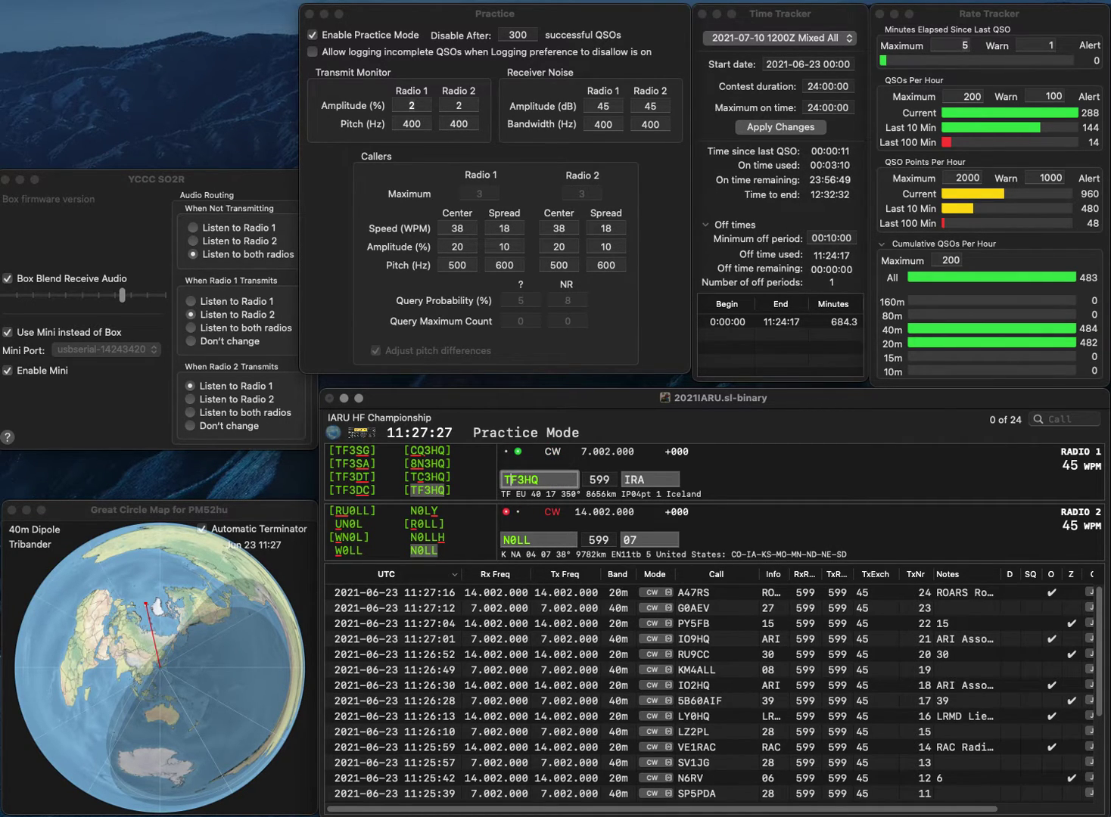
pyautogui.press('Delete')
pyautogui.press('Return')
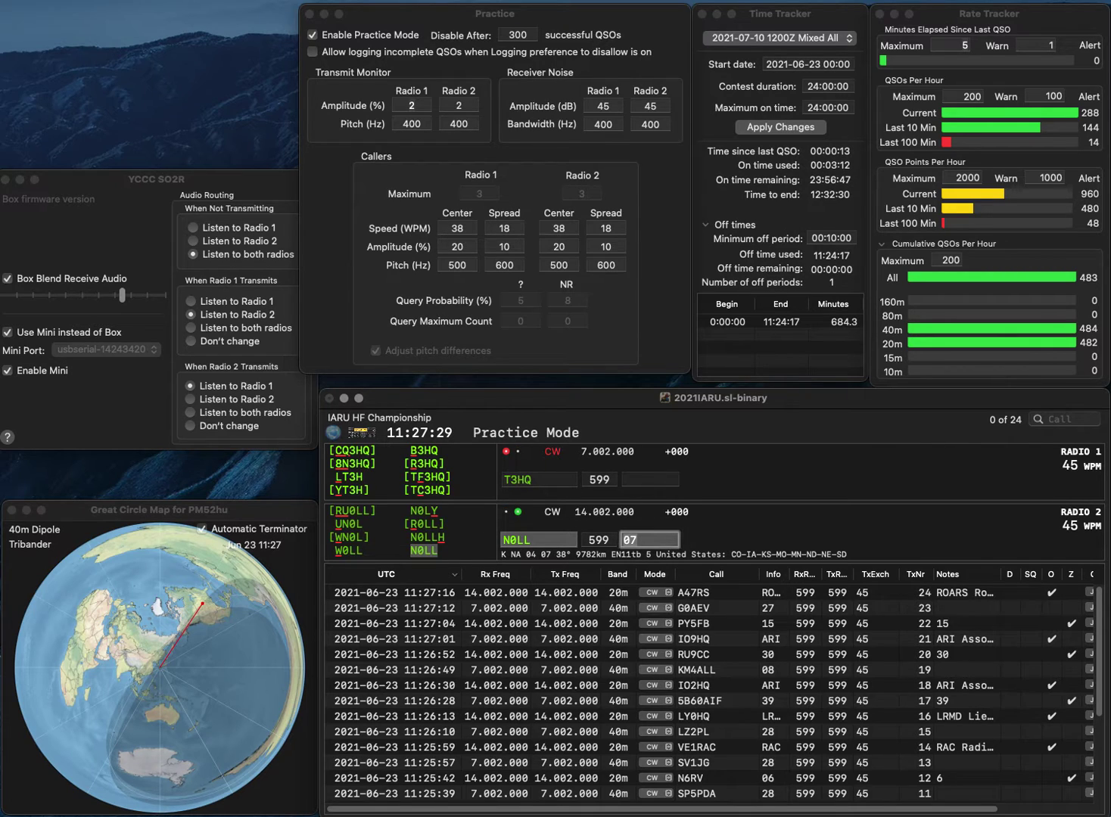
pyautogui.press('`')
pyautogui.press('Return')
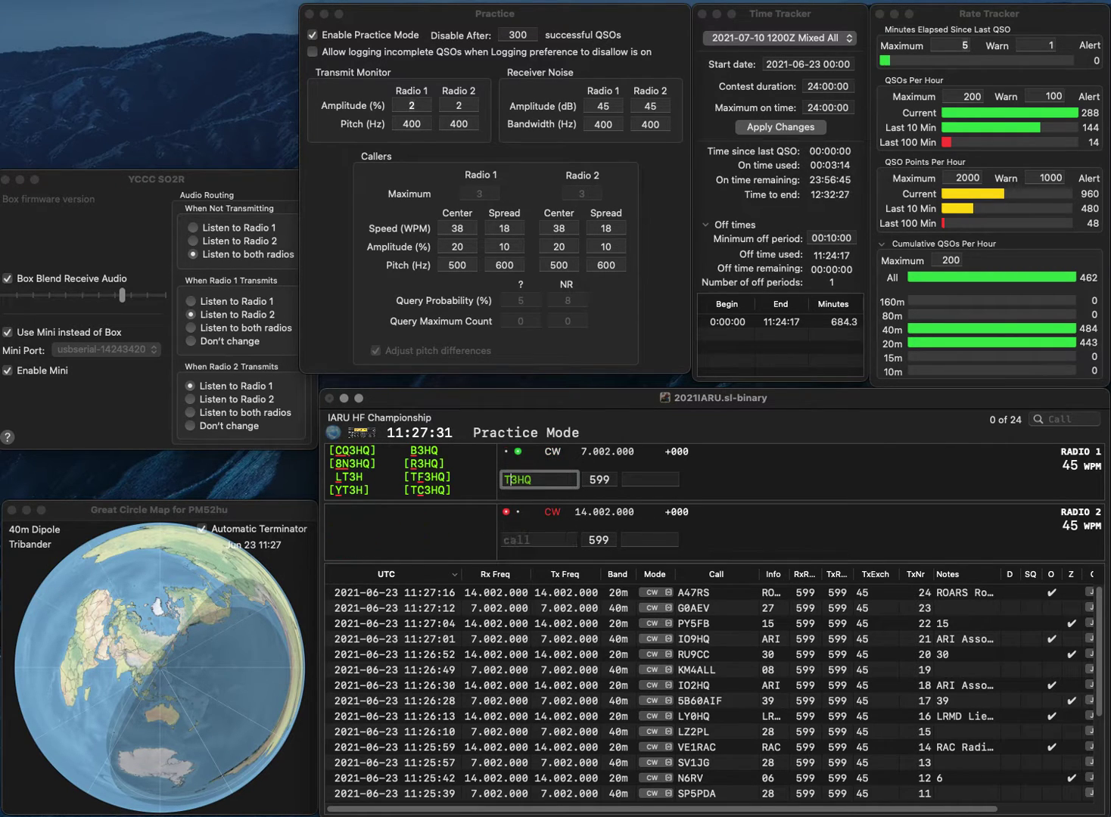
# Correct the Radio 1 call to T40HQ and send its exchange.
pyautogui.write('4')
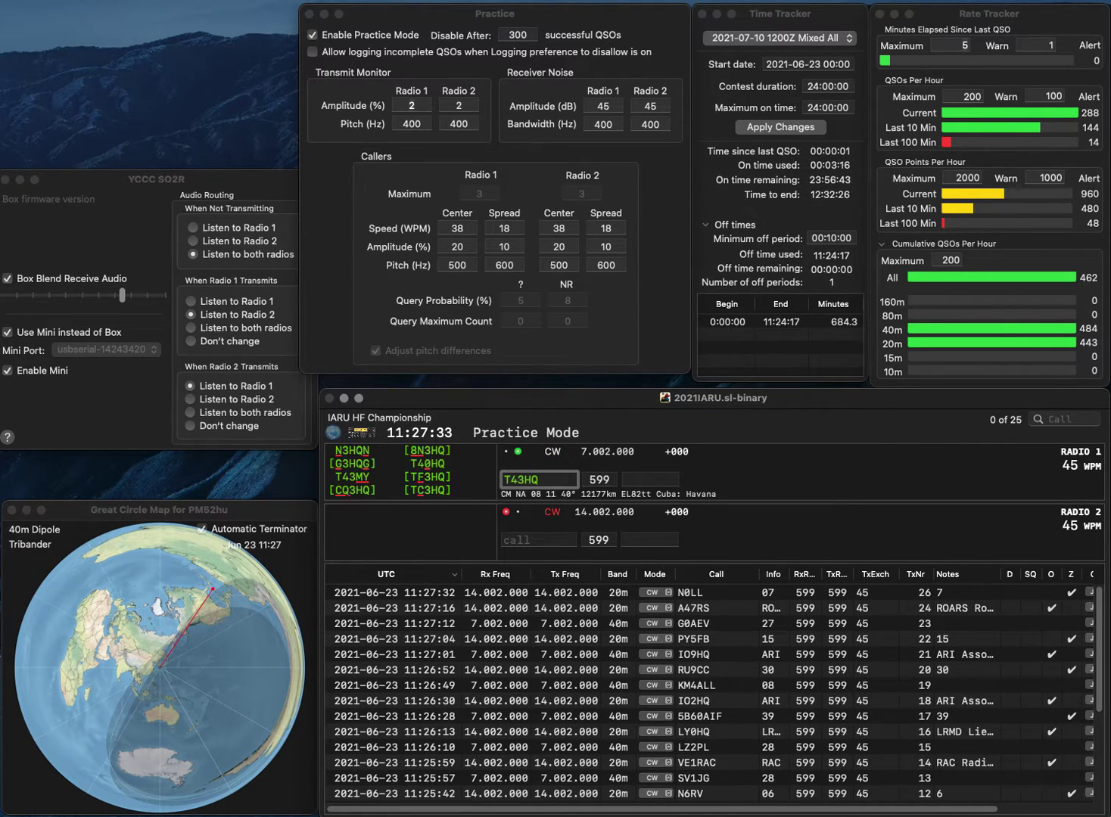
pyautogui.press('Delete')
pyautogui.write('0')
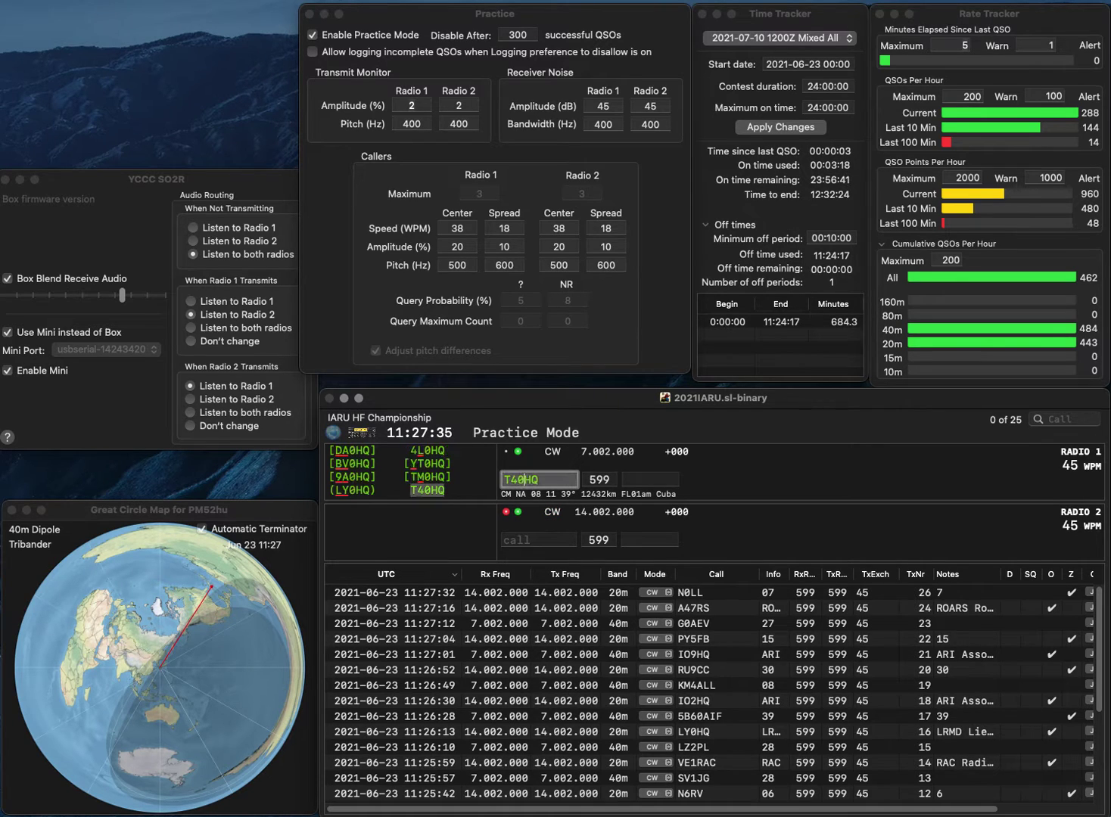
pyautogui.press('Return')
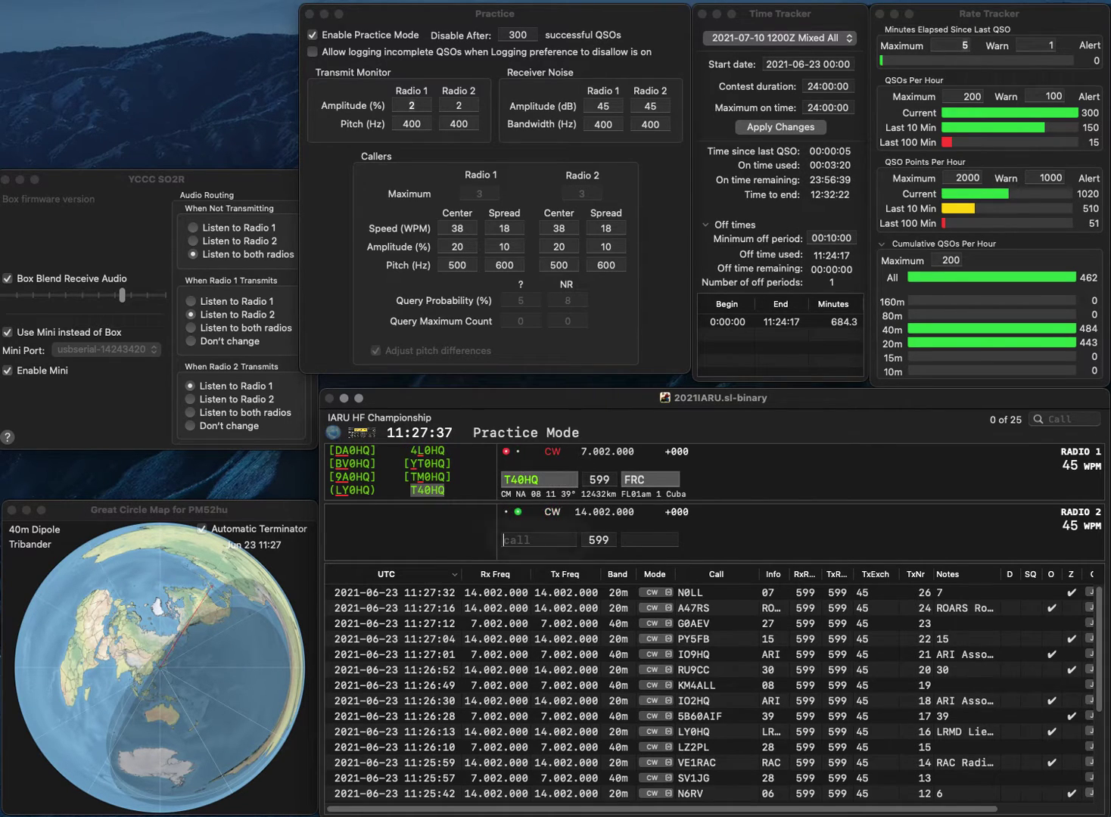
# Enter 8N6HQ on Radio 2 and log the contacts with T40HQ on Radio 1 and 8N6HQ on Radio 2.
pyautogui.write('8N6HQ')
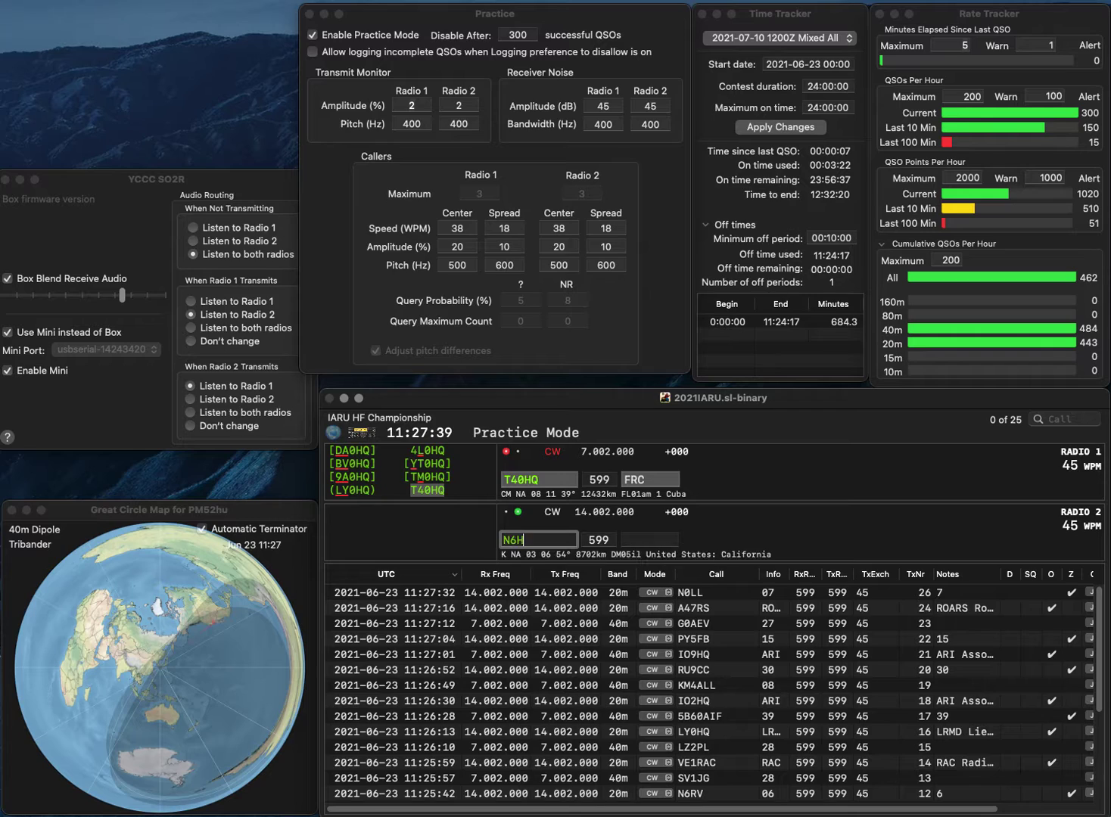
pyautogui.press('Return')
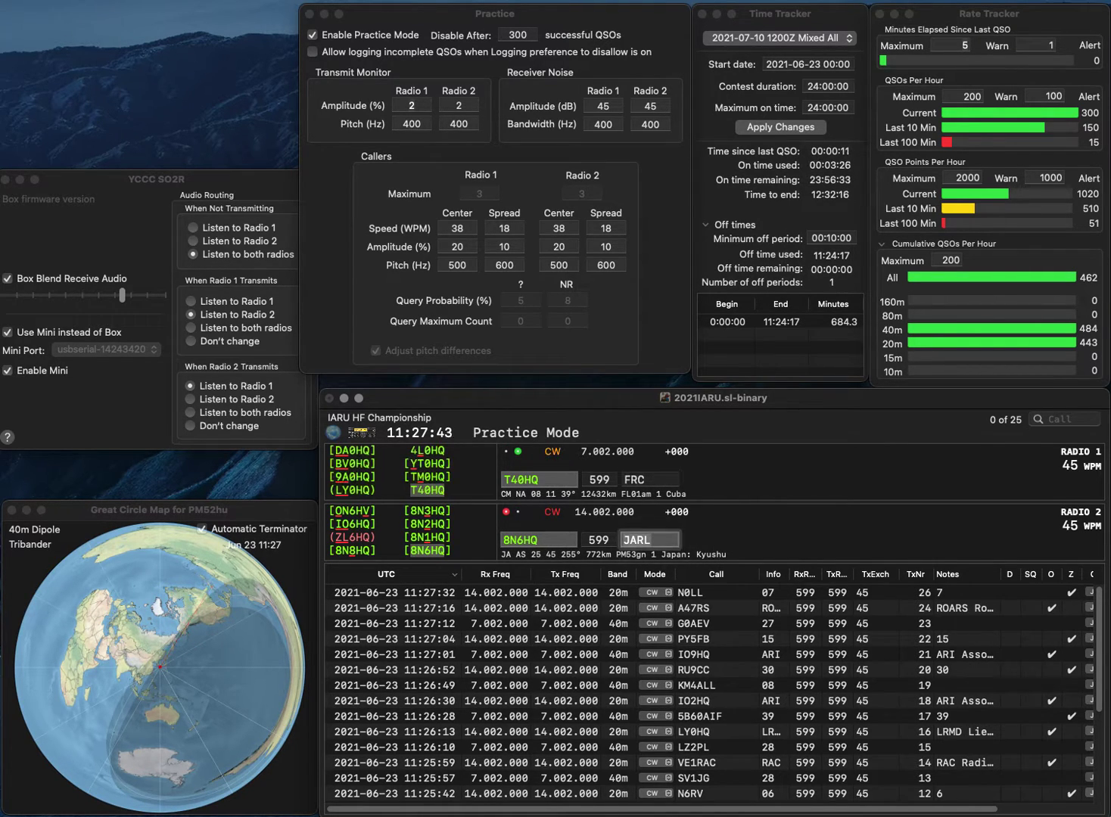
pyautogui.press('Return')
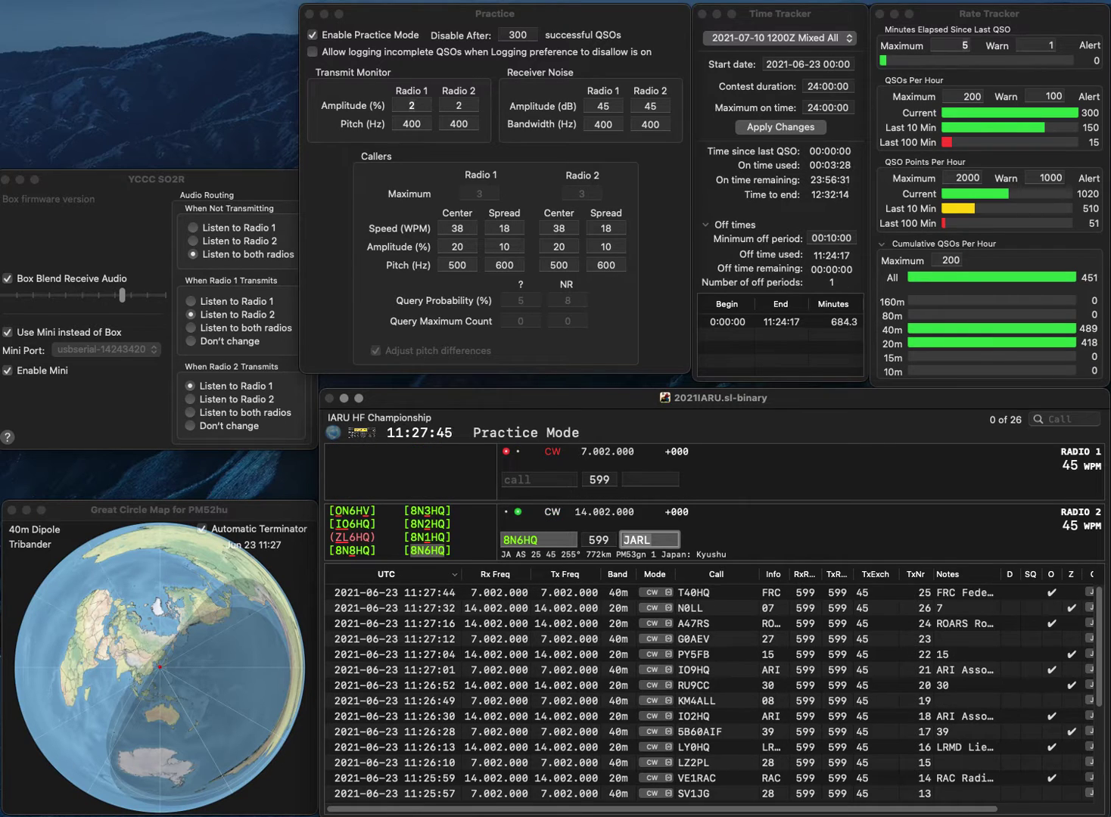
pyautogui.press('Return')
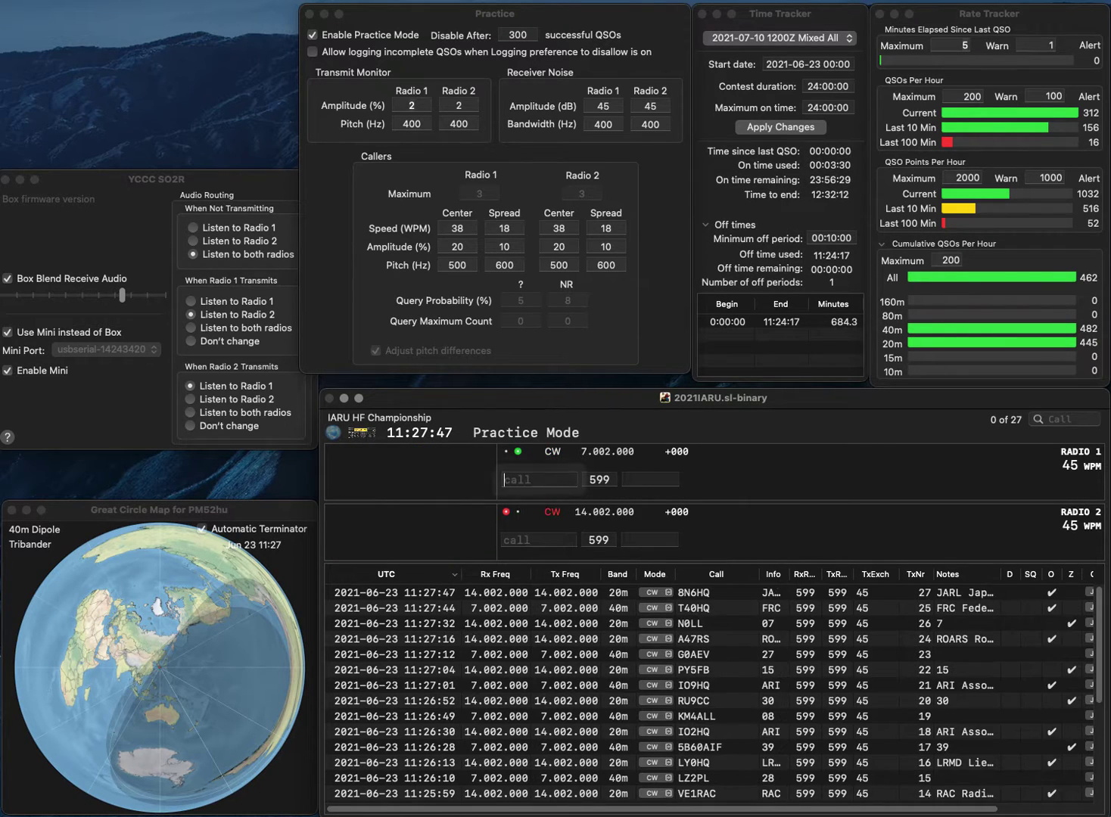
pyautogui.write('N')
pyautogui.press('BackSpace')
pyautogui.write('PY2OHD')
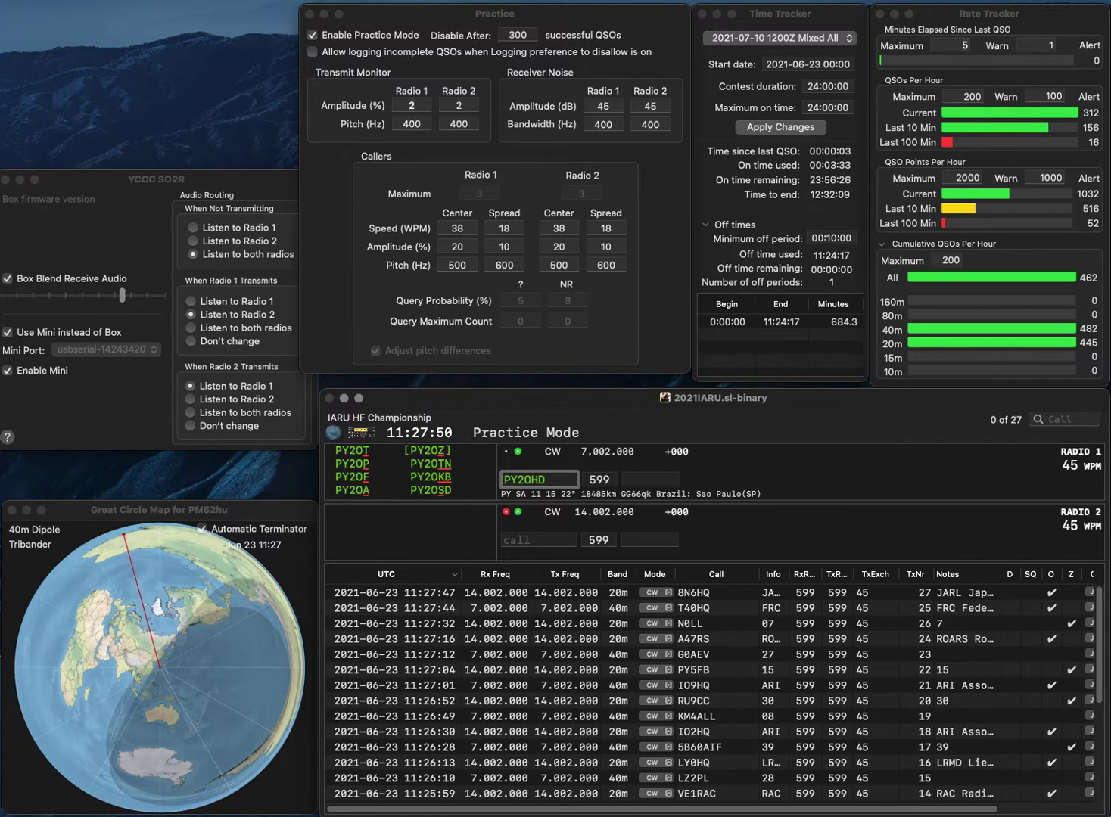
pyautogui.press('Left')
pyautogui.press('BackSpace')
pyautogui.write('S')
pyautogui.press('Return')
pyautogui.click(504, 540)
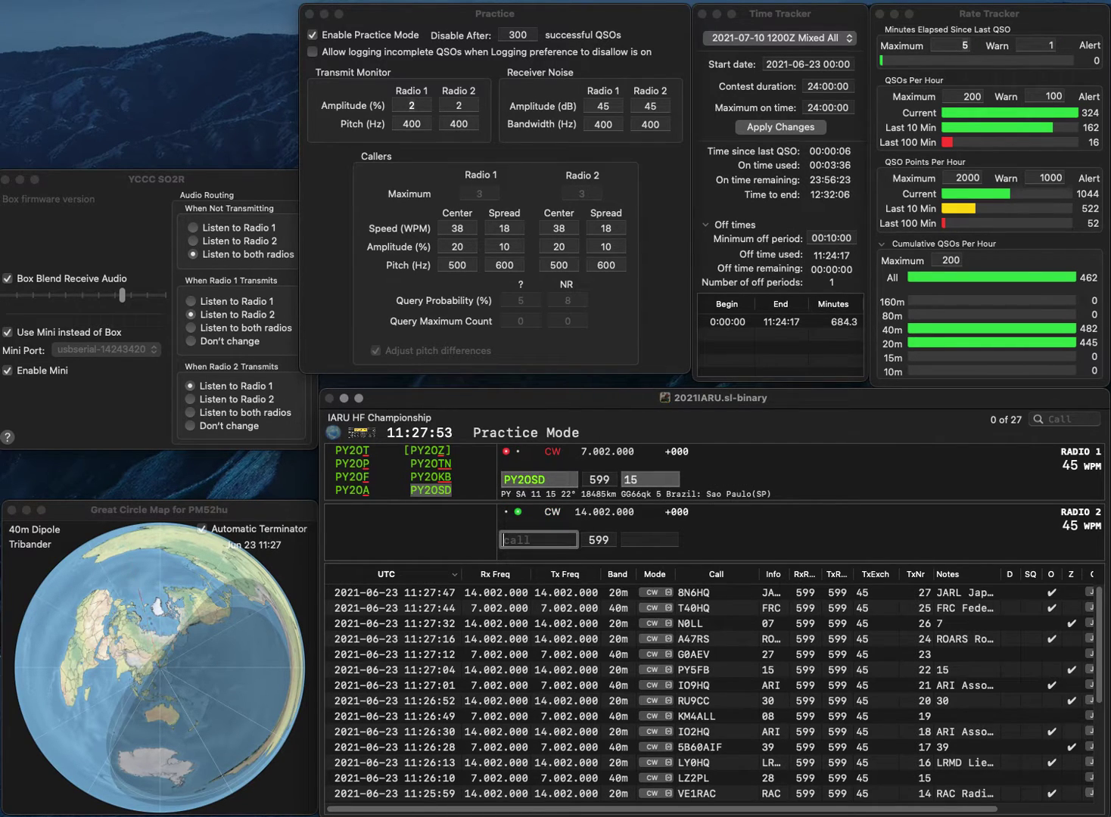
pyautogui.write('W4WYI')
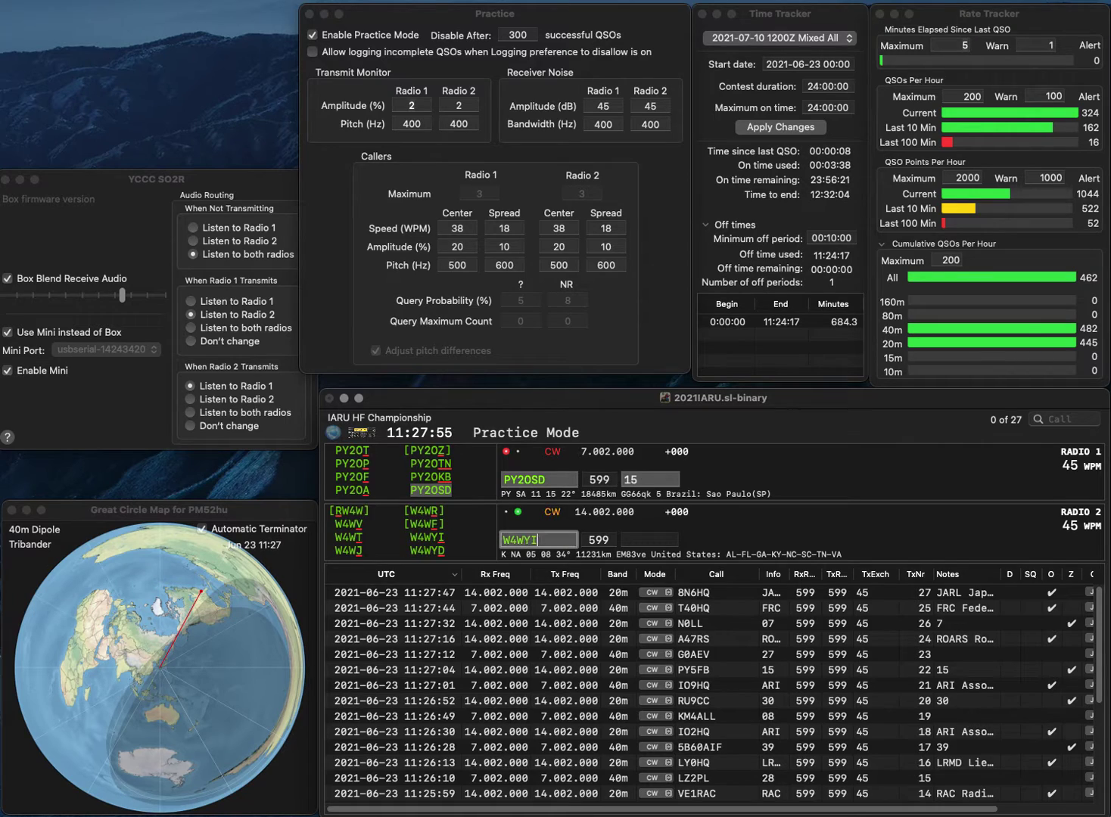
pyautogui.press('Return')
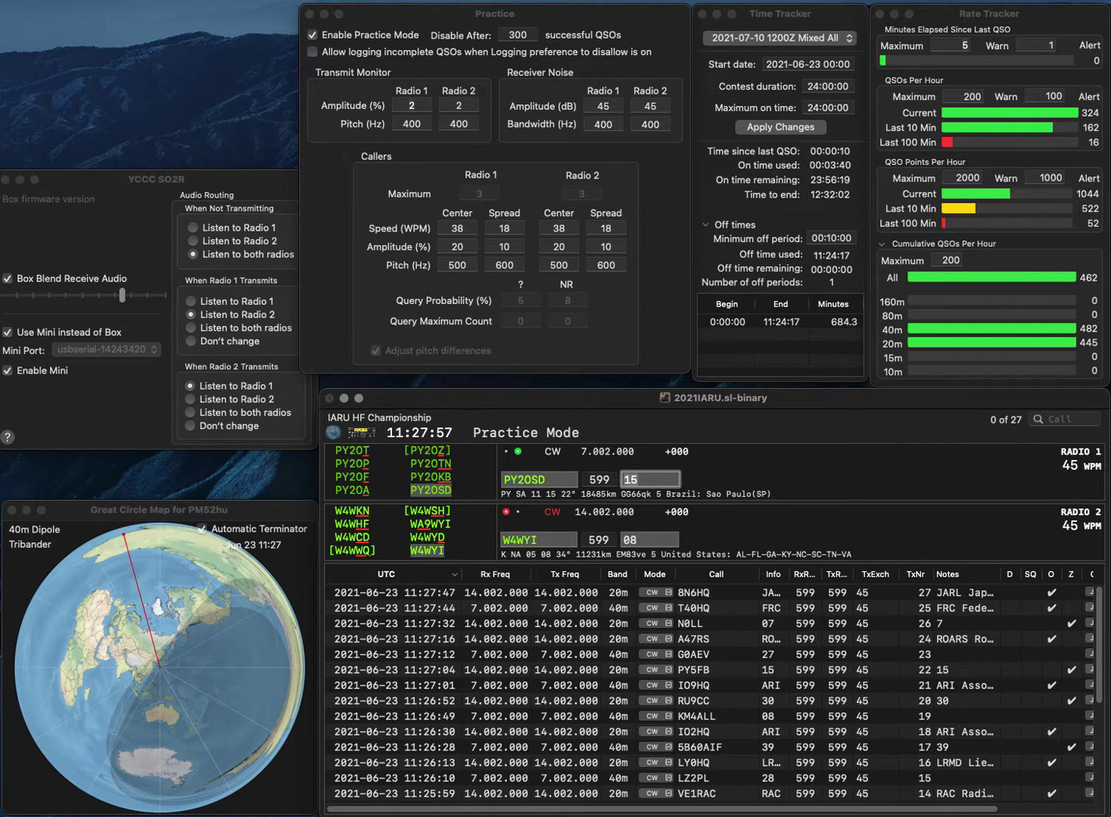
pyautogui.press('Return')
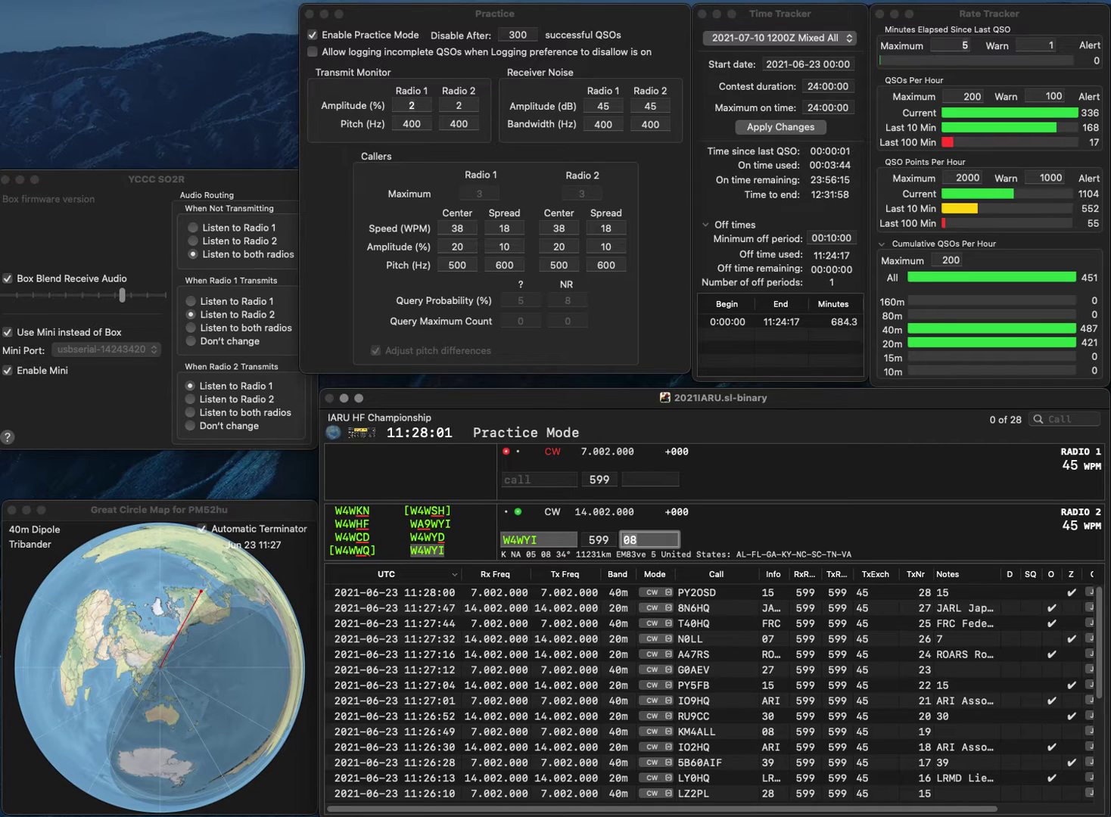
pyautogui.press('Return')
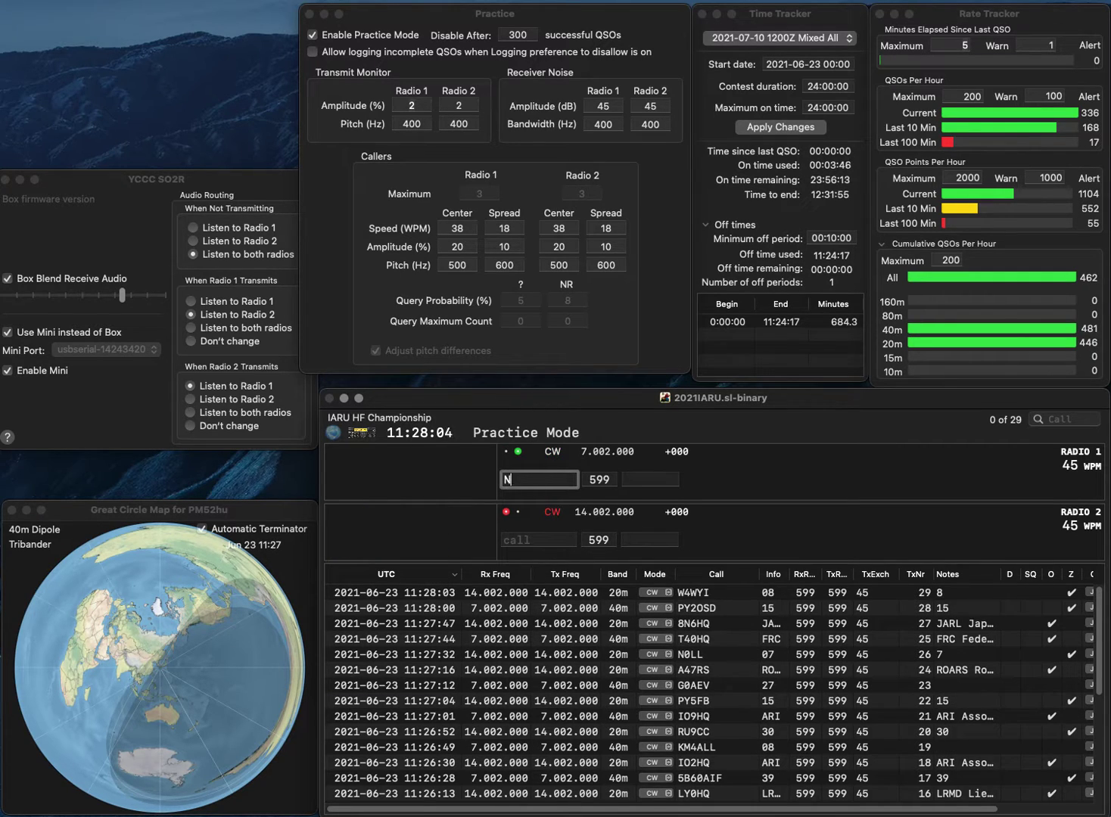
# Enter N4XL on Radio 1 and J73Z on Radio 2, send their exchanges, and log the N4XL contact.
pyautogui.write('N4XL')
pyautogui.press('Return')
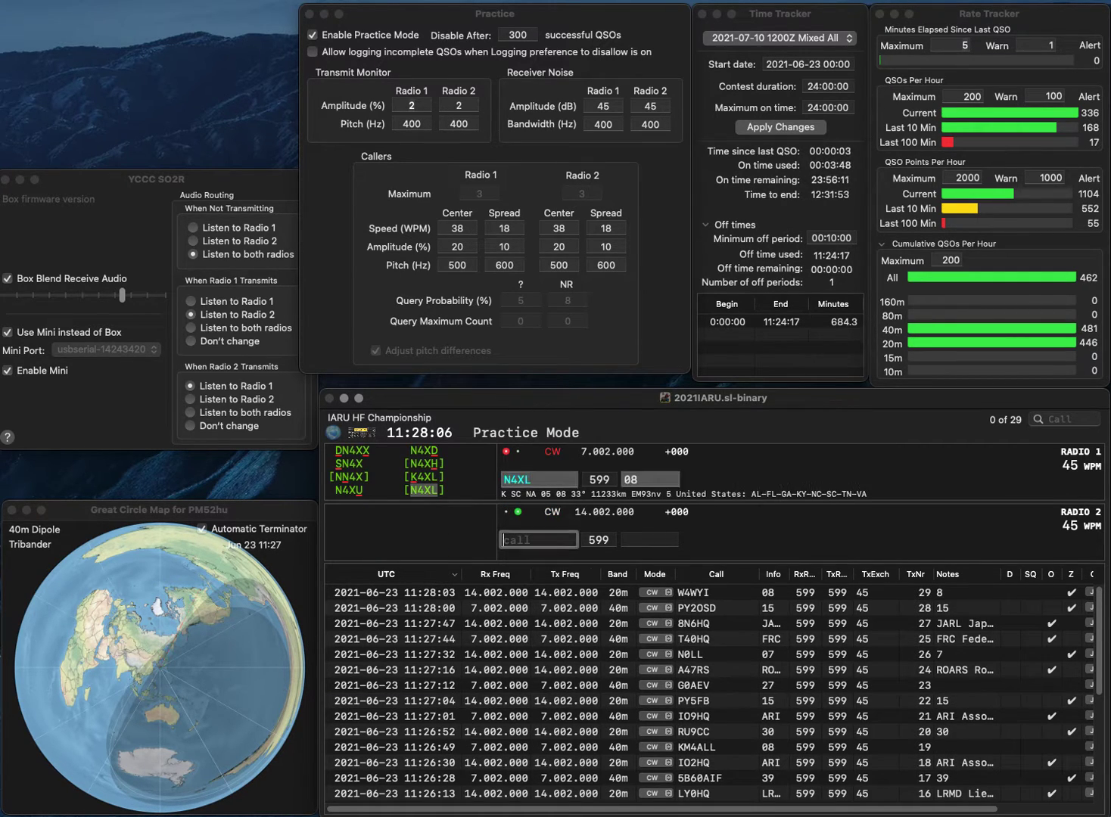
pyautogui.write('J73Z')
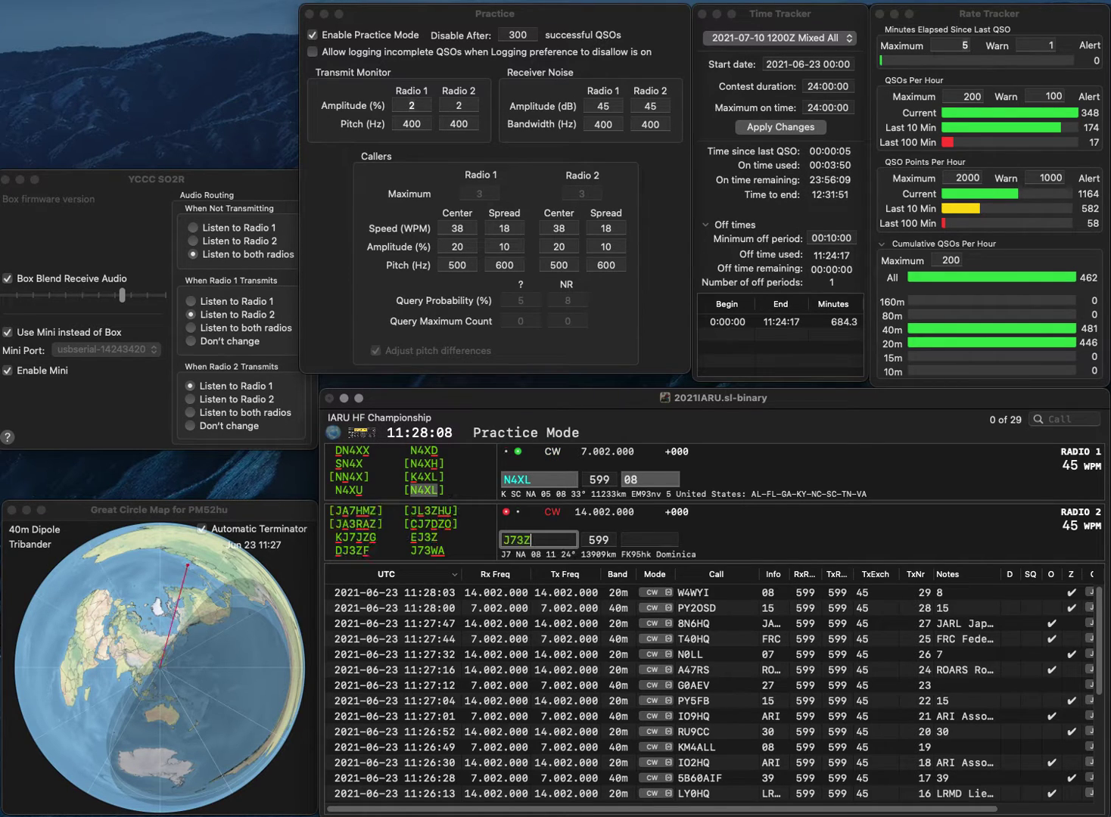
pyautogui.press('Return')
pyautogui.press('Tab')
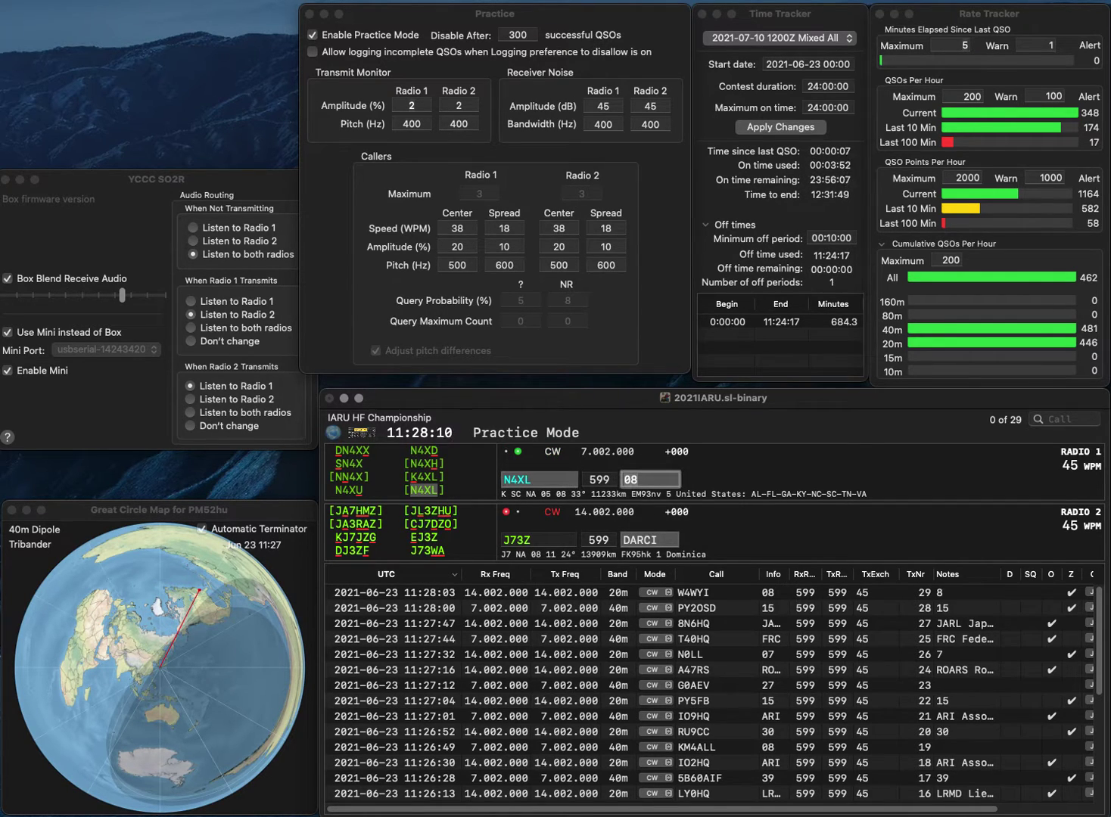
pyautogui.press('Return')
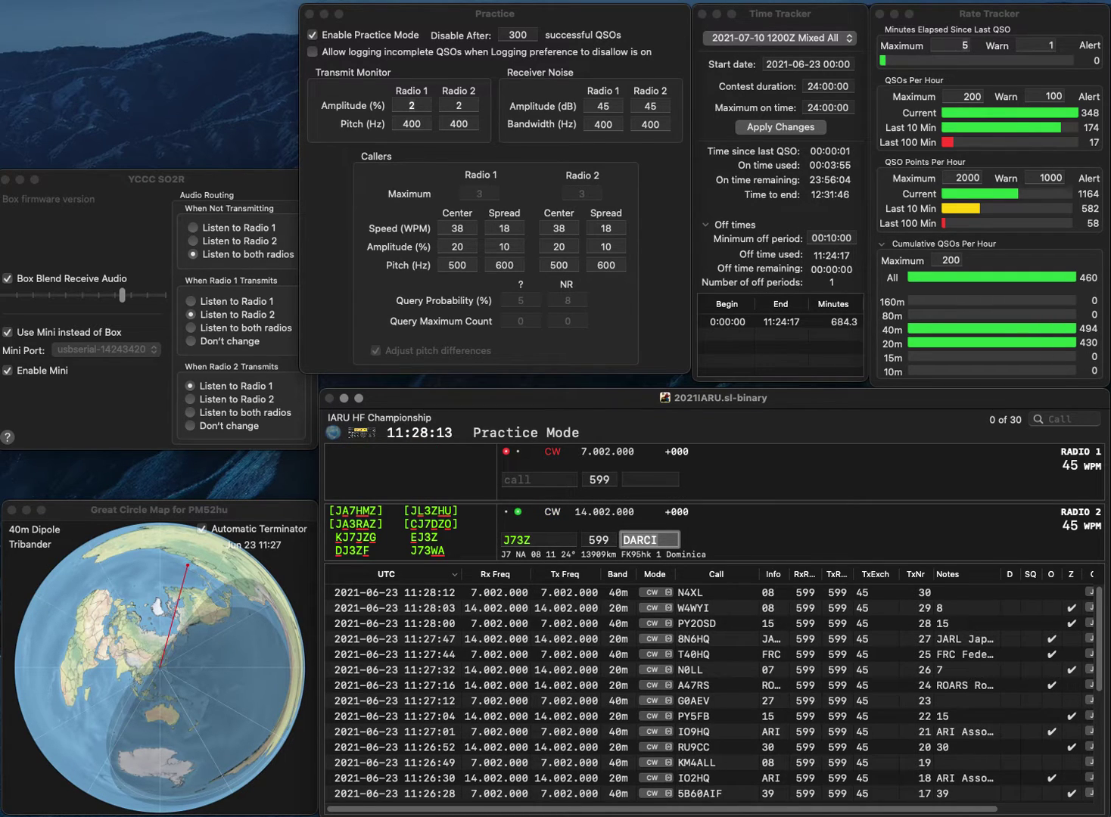
# Log the J73Z contact on Radio 2 and send the partial call RAC on Radio 1.
pyautogui.press('Return')
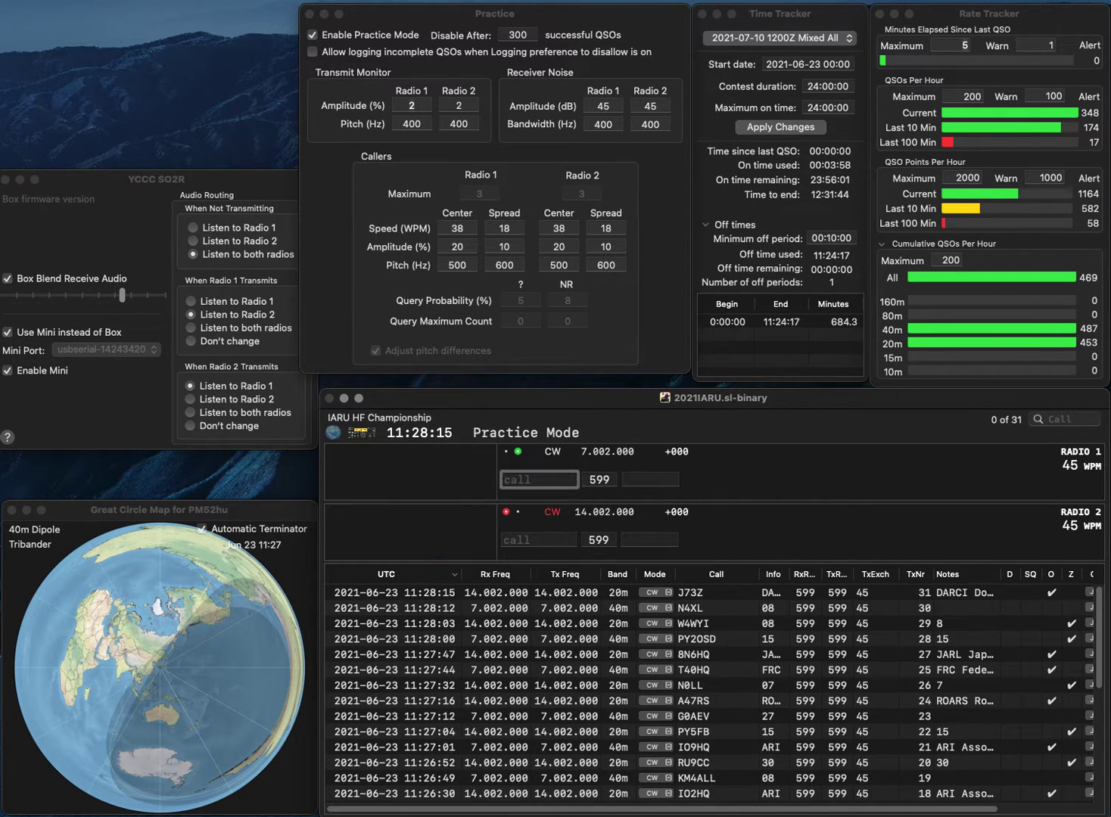
pyautogui.write('RAC')
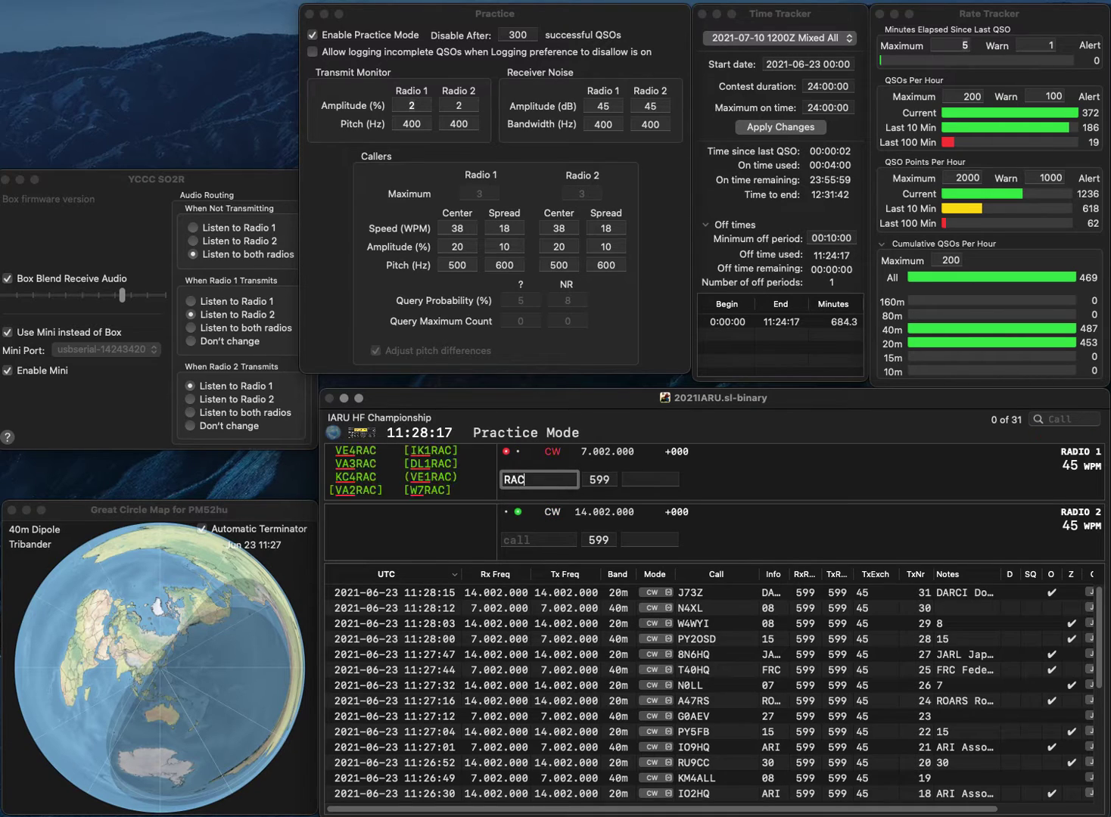
pyautogui.press('Return')
# Enter R5HQ on Radio 2, correct it to CR5HQ, and send its exchange.
pyautogui.write('R5HQ')
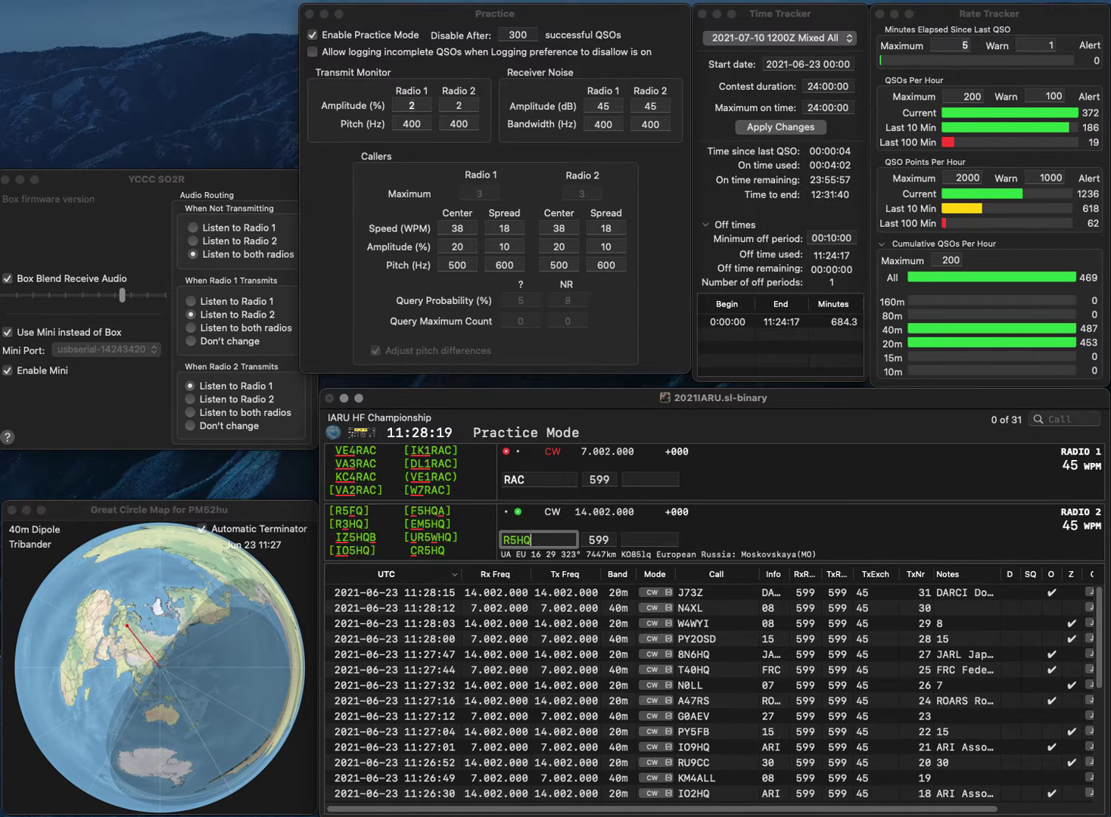
pyautogui.hotkey('ctrl', 'a')
pyautogui.write('C')
pyautogui.press('Return')
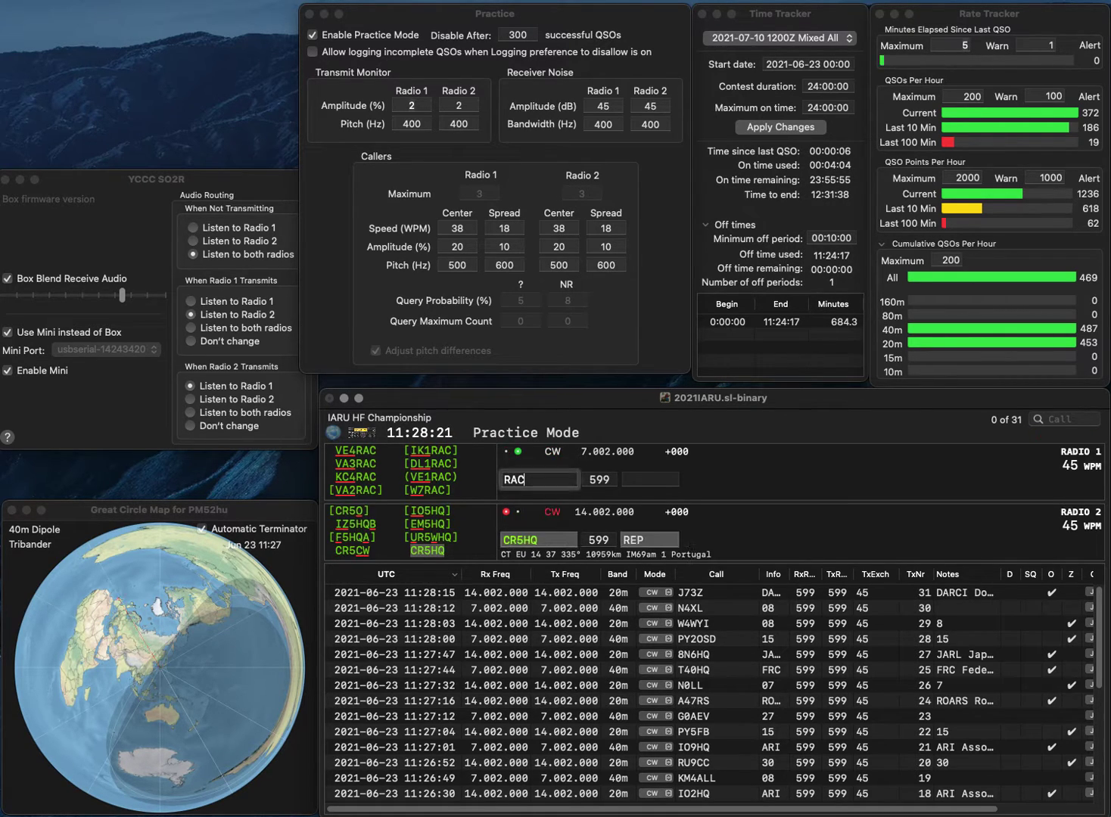
# Complete the Radio 1 call as VE5RAC, send its exchange, and log the contacts with CR5HQ on Radio 2 and VE5RAC on Radio 1.
pyautogui.hotkey('ctrl', 'a')
pyautogui.write('VE5')
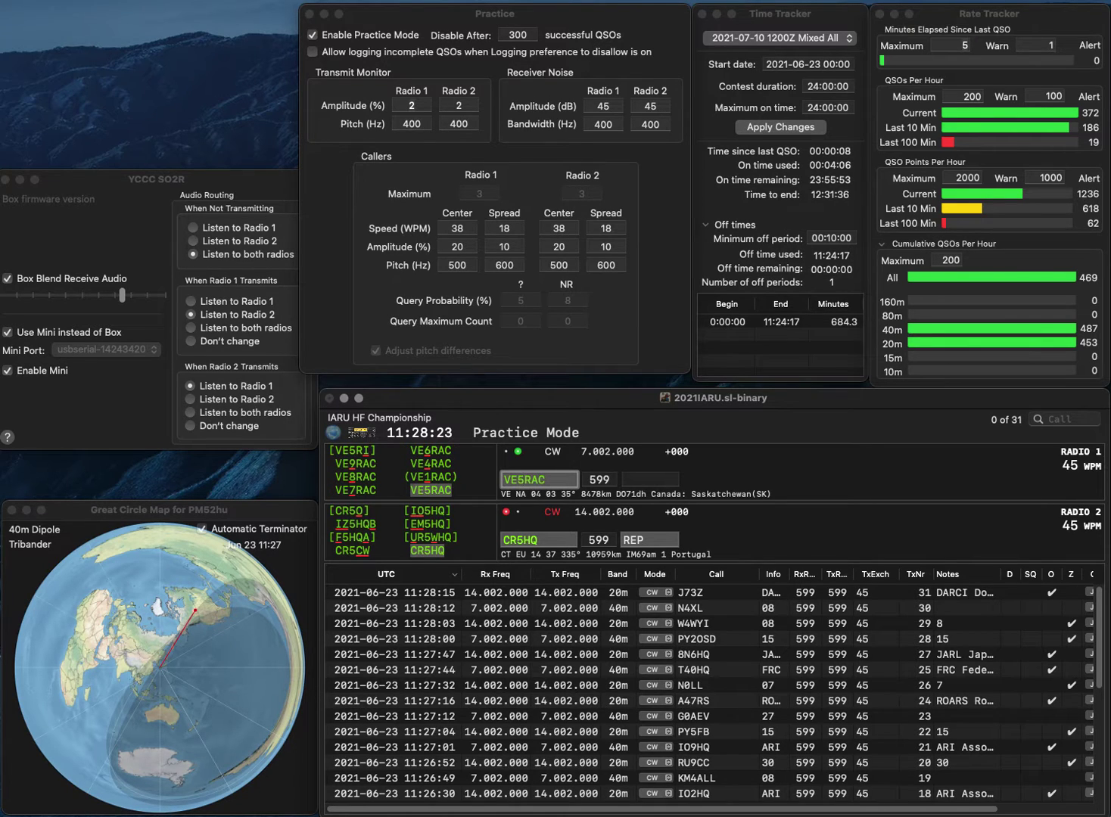
pyautogui.press('Return')
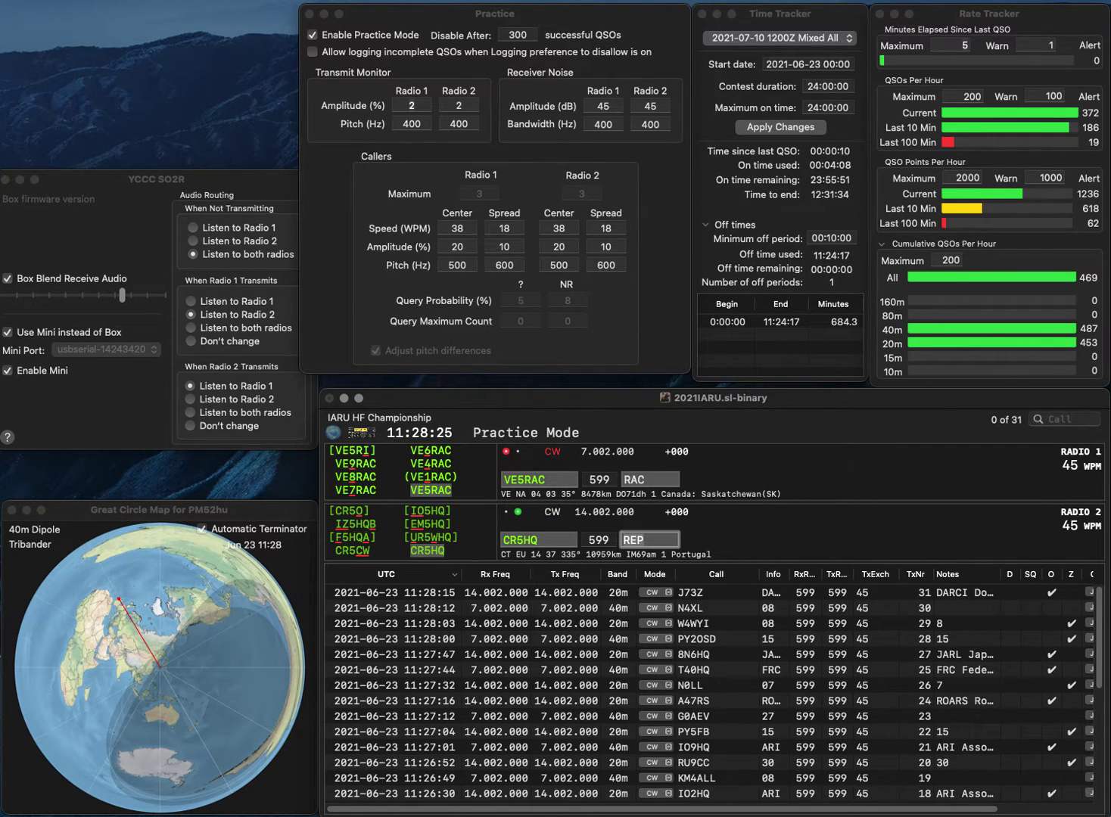
pyautogui.press('Return')
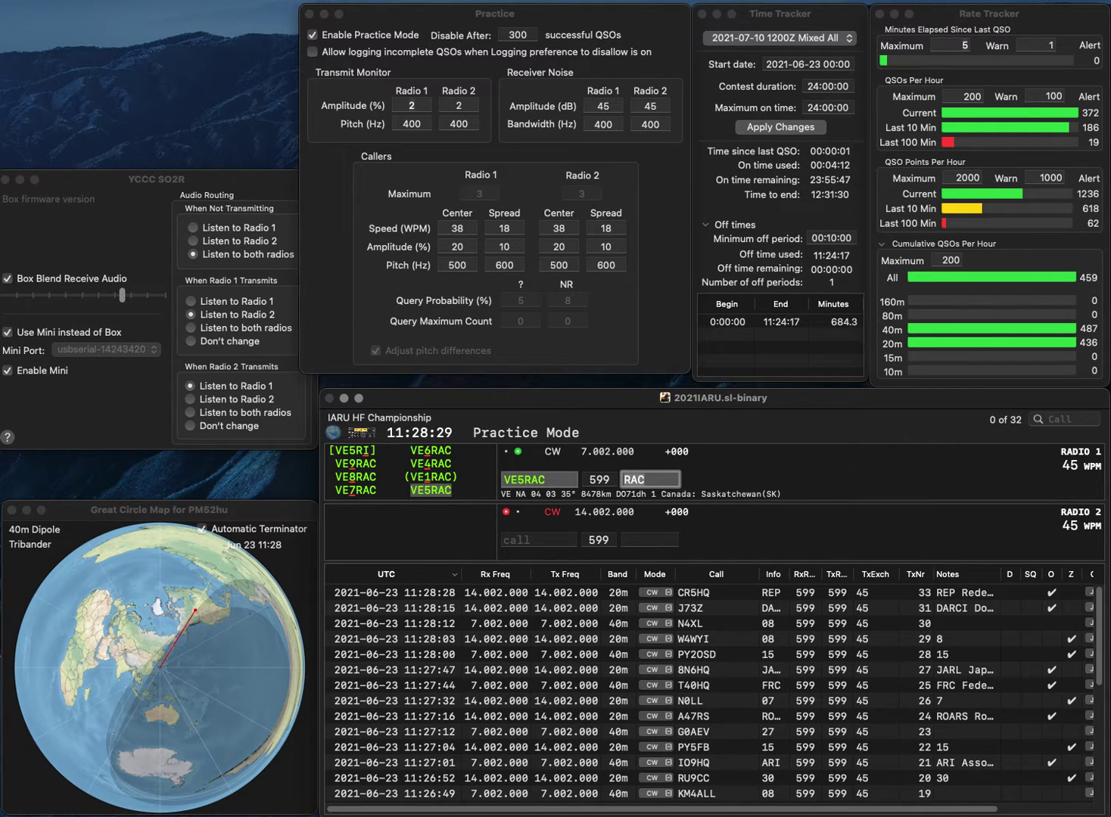
pyautogui.press('Return')
# Enter N8TW on Radio 2 and send its exchange.
pyautogui.write('N')
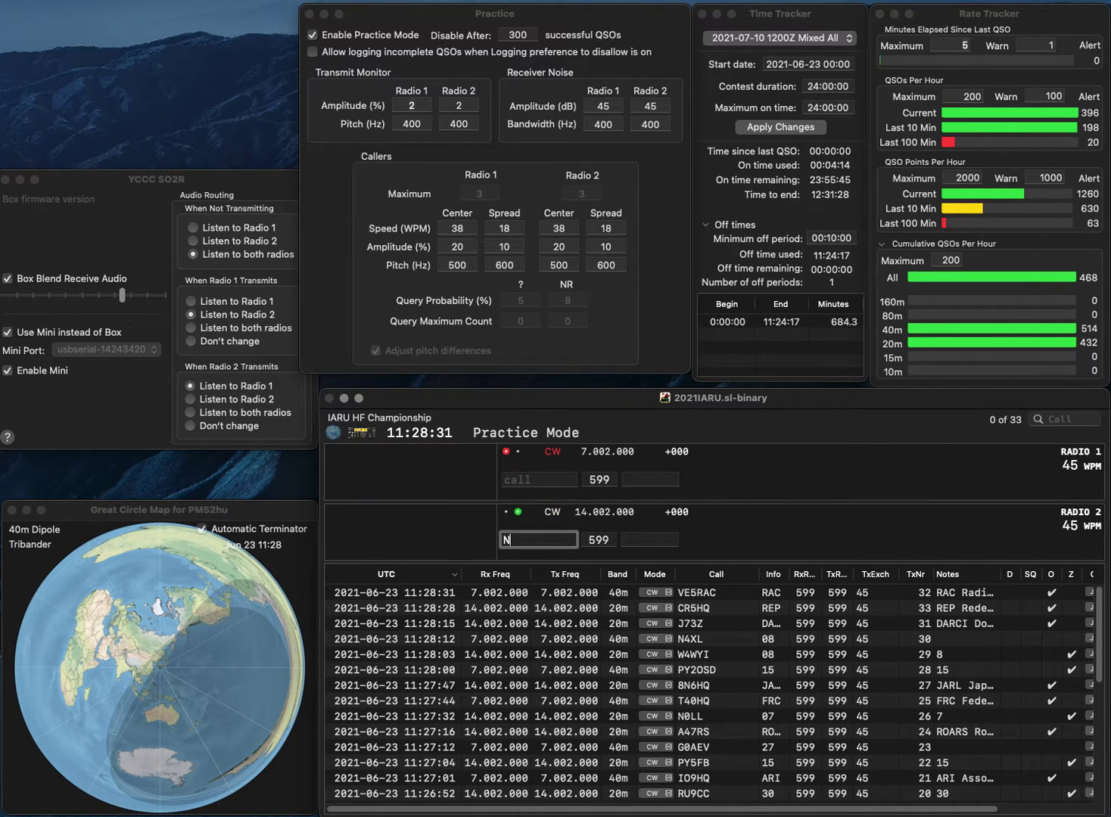
pyautogui.write('8TW')
pyautogui.press('Return')
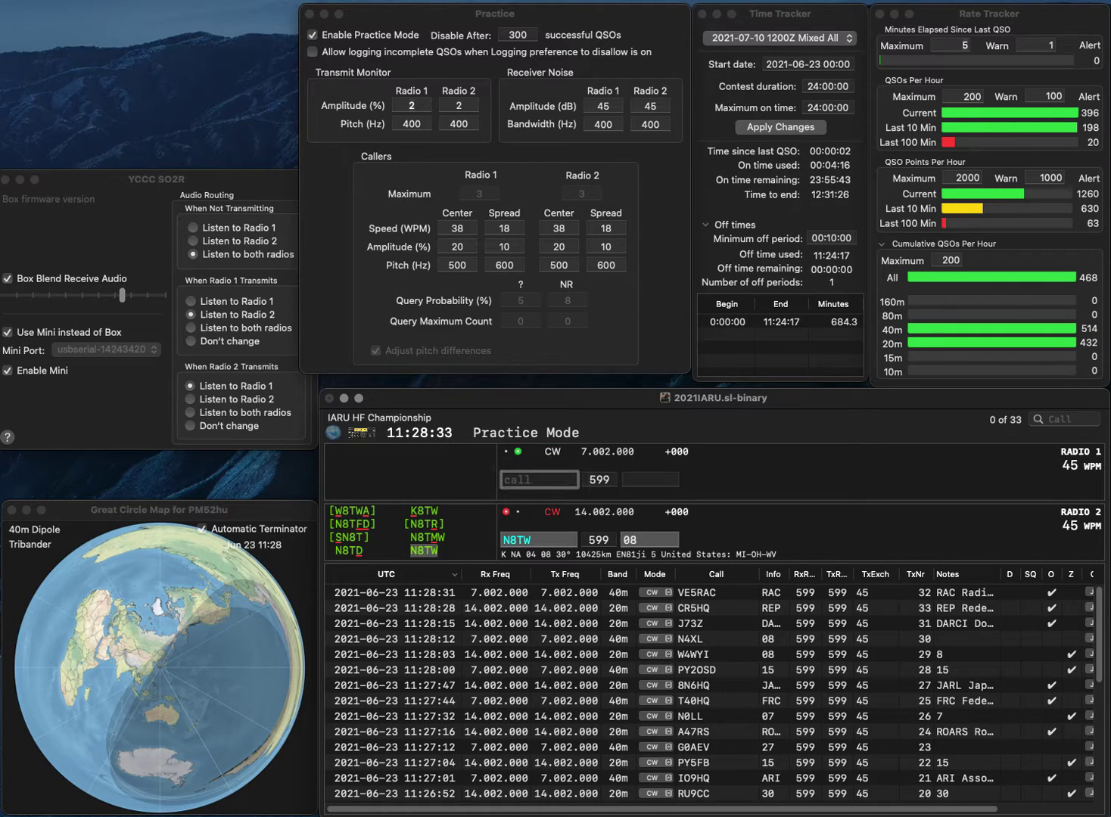
pyautogui.write('JK2E')
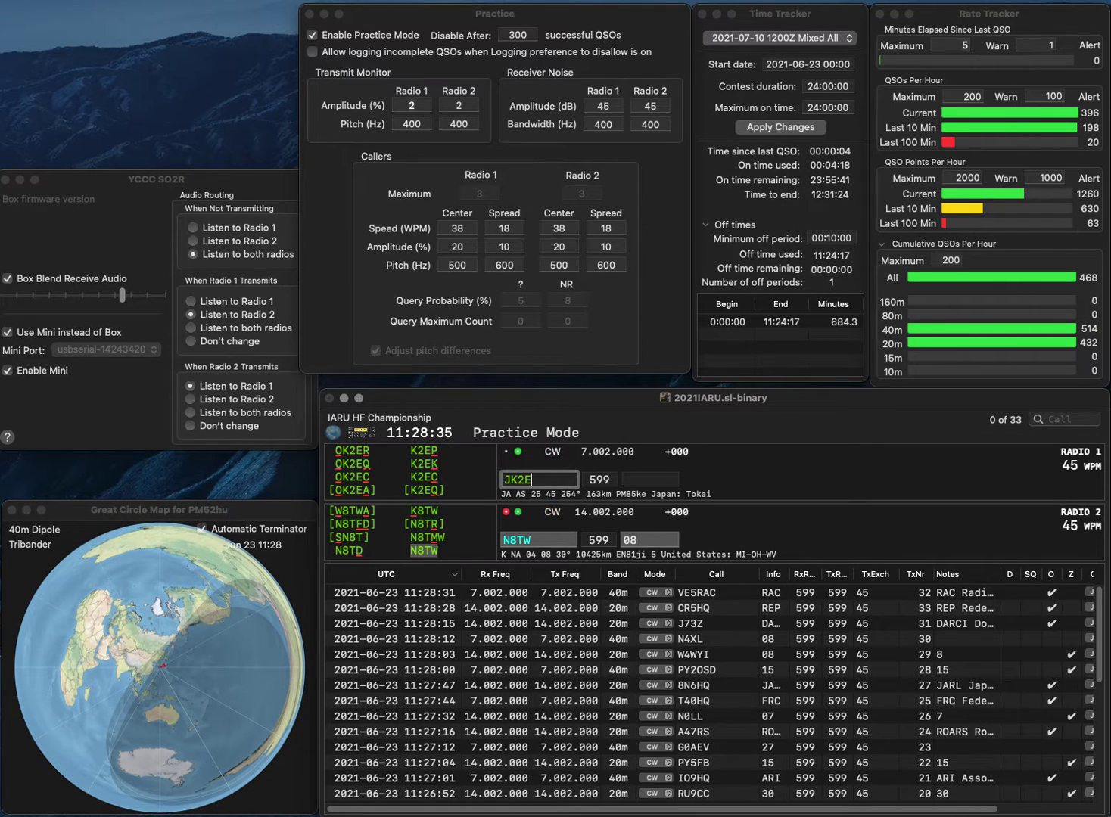
pyautogui.write('IIJ/')
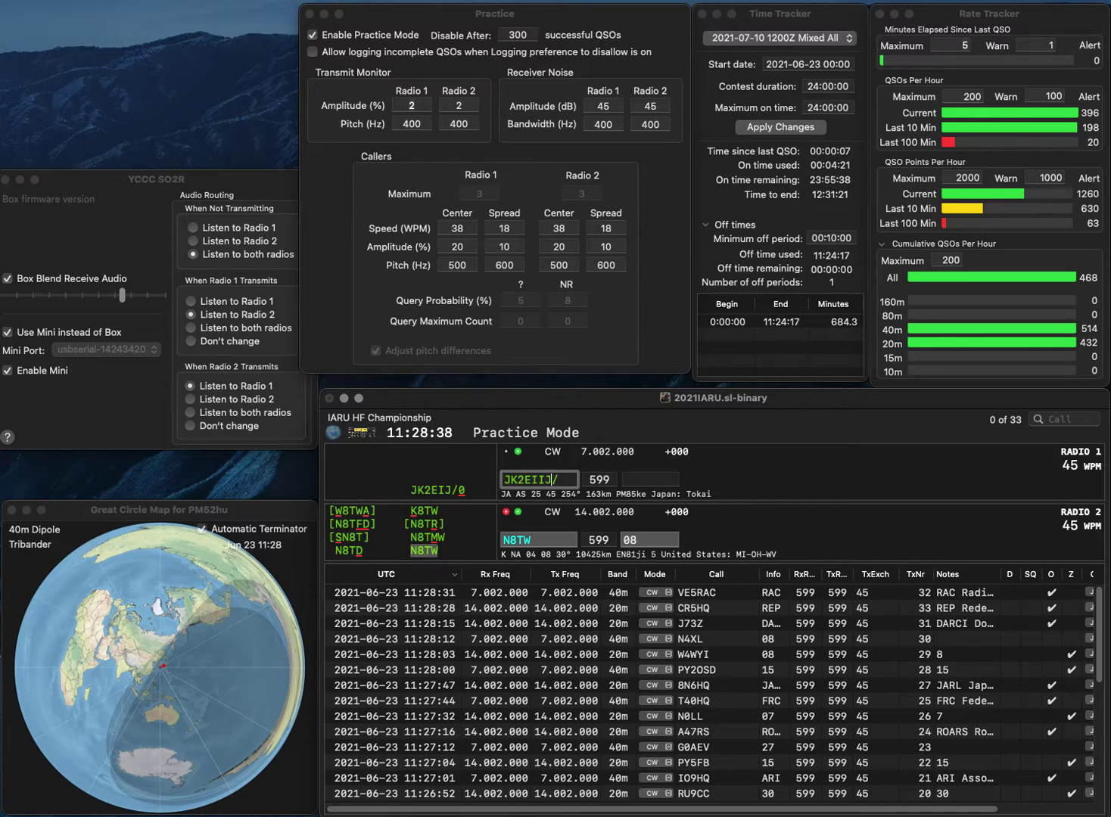
pyautogui.press('Left')
pyautogui.press('BackSpace')
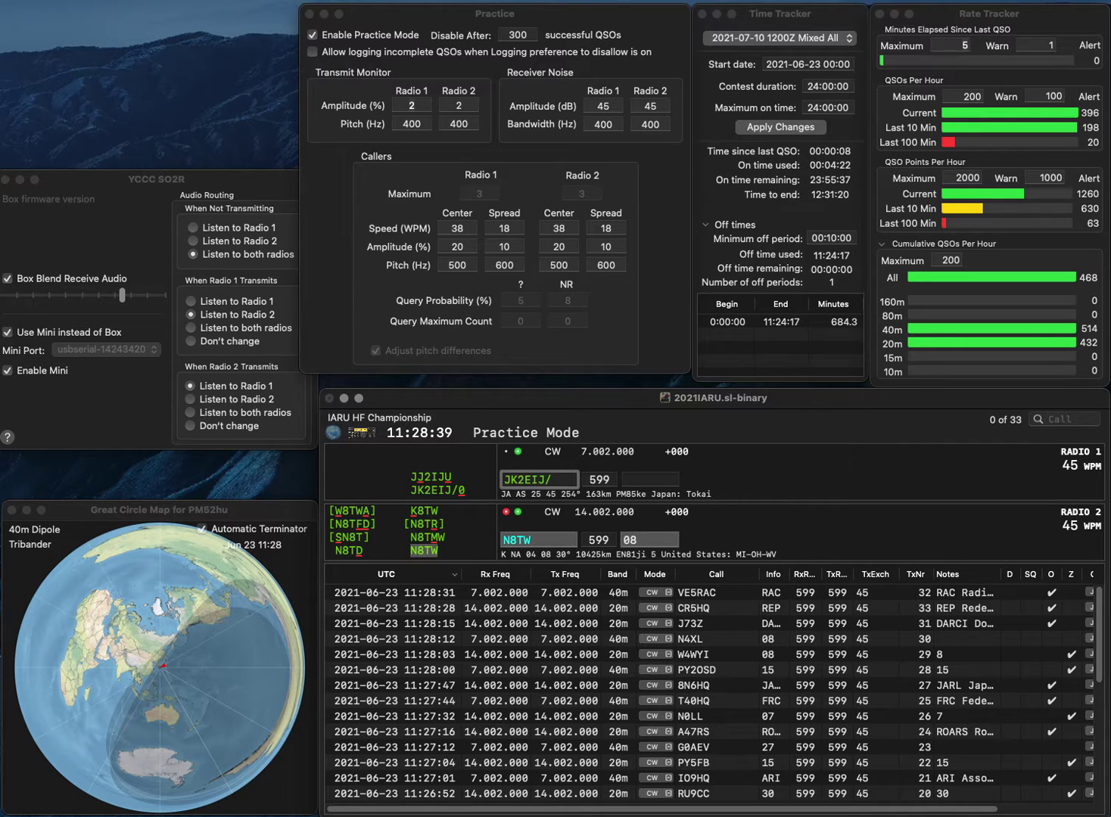
pyautogui.write('0')
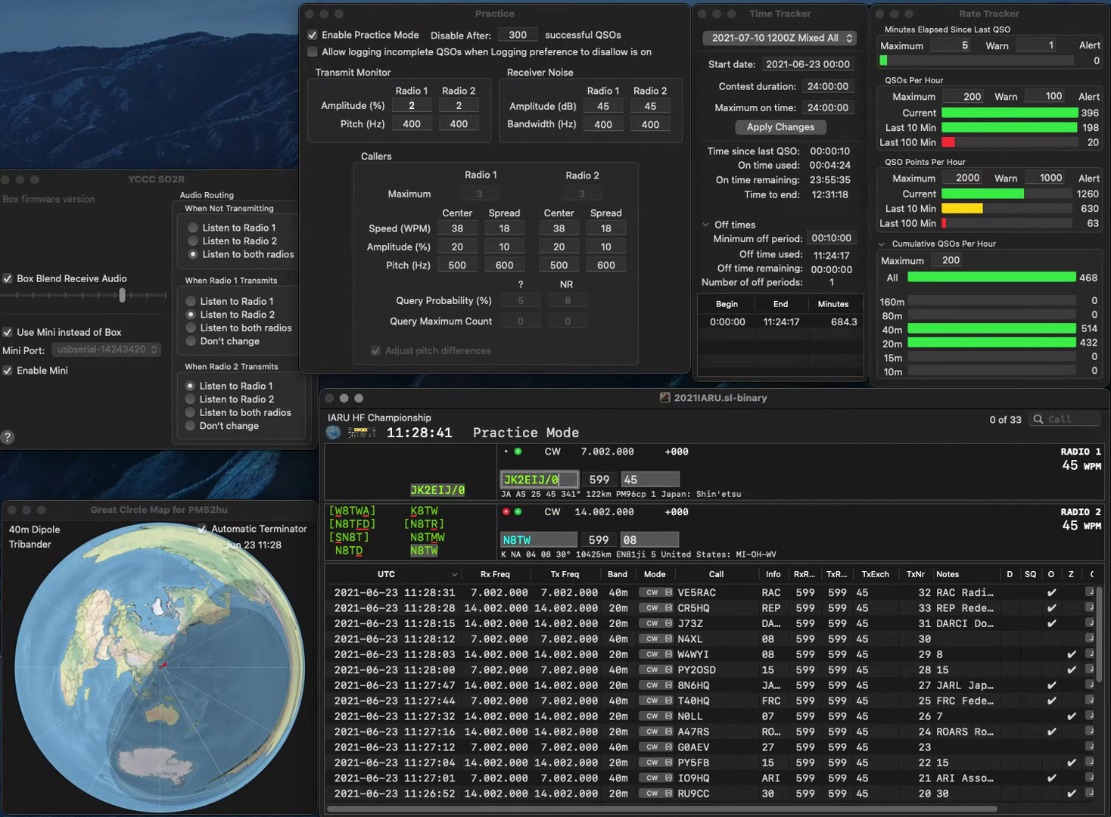
pyautogui.press('Return')
# Log the contacts with N8TW on Radio 2 and JK2EIJ/0 on Radio 1.
pyautogui.press('Down')
pyautogui.press('Tab')
pyautogui.press('Up')
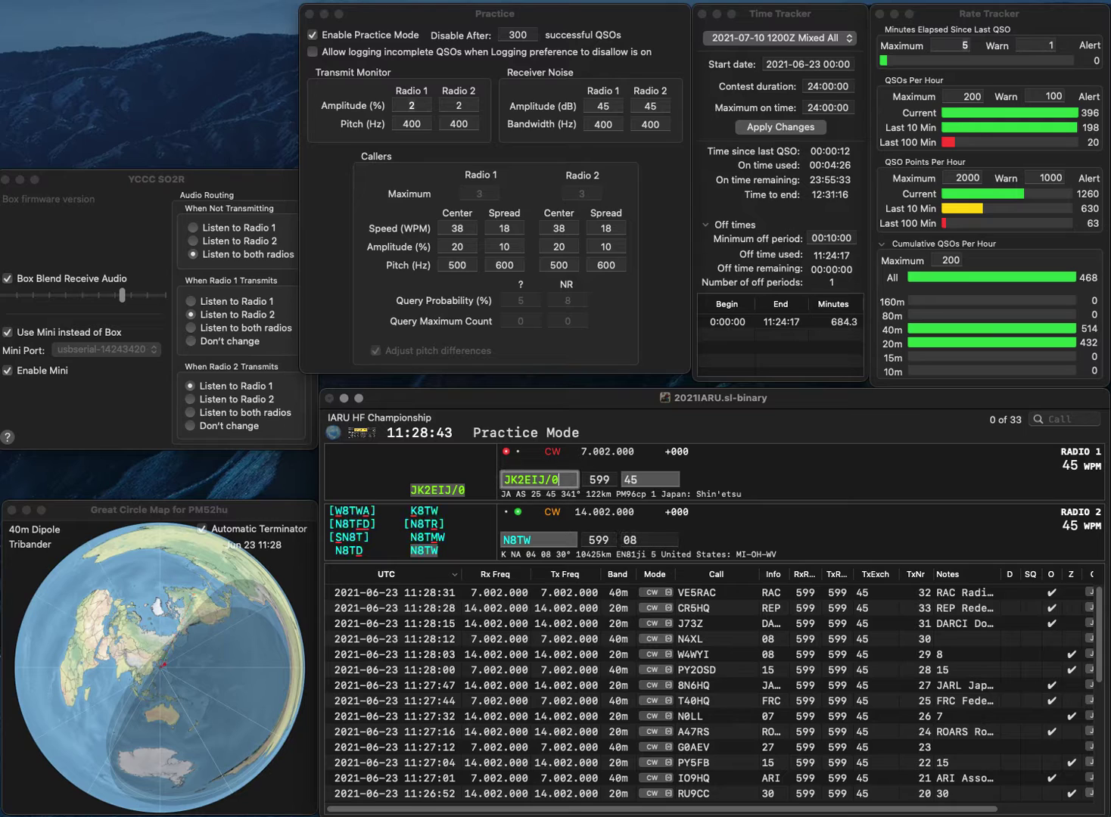
pyautogui.press('Tab')
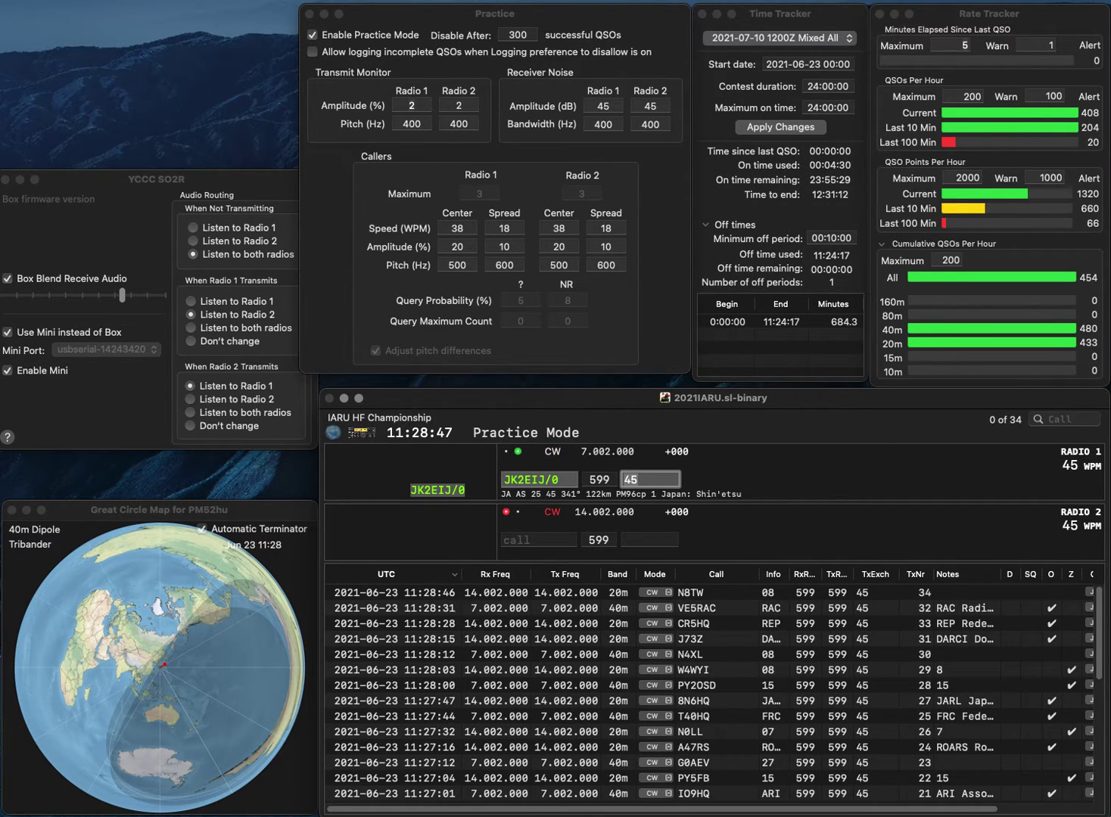
pyautogui.press('Return')
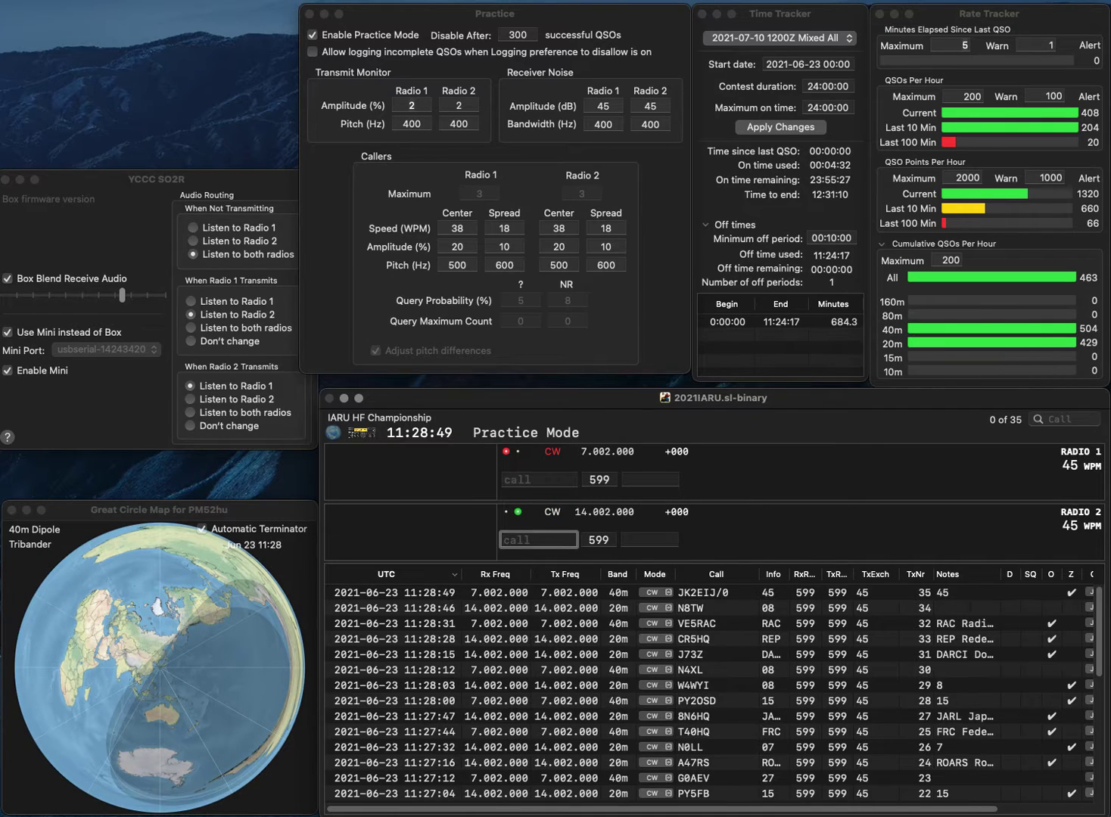
pyautogui.write('HL6G')
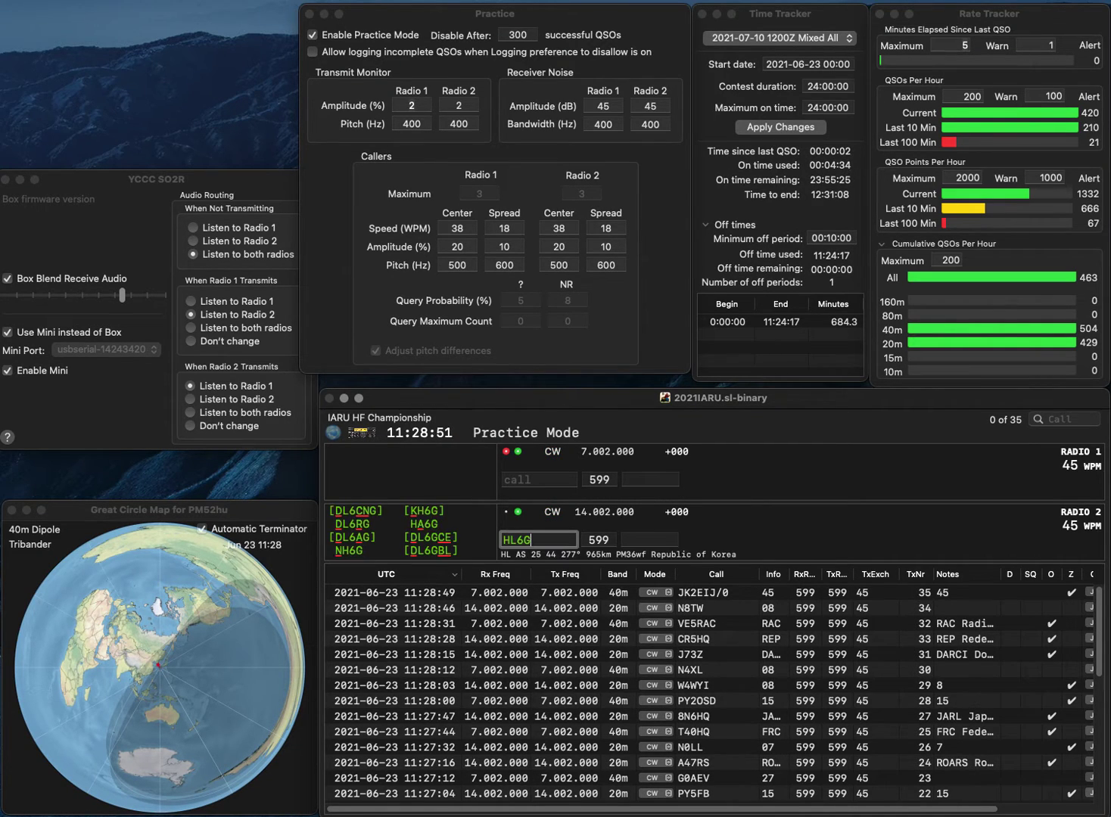
pyautogui.press('Return')
pyautogui.write('VE3YV')
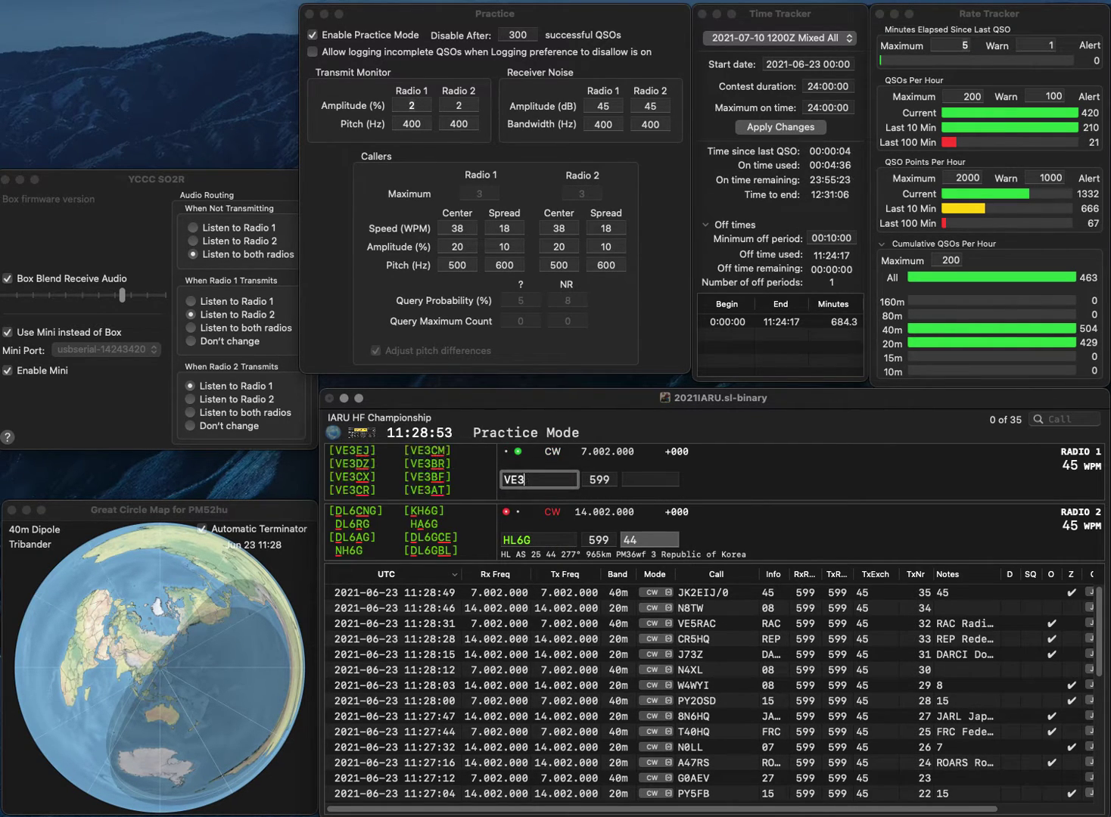
pyautogui.press('Return')
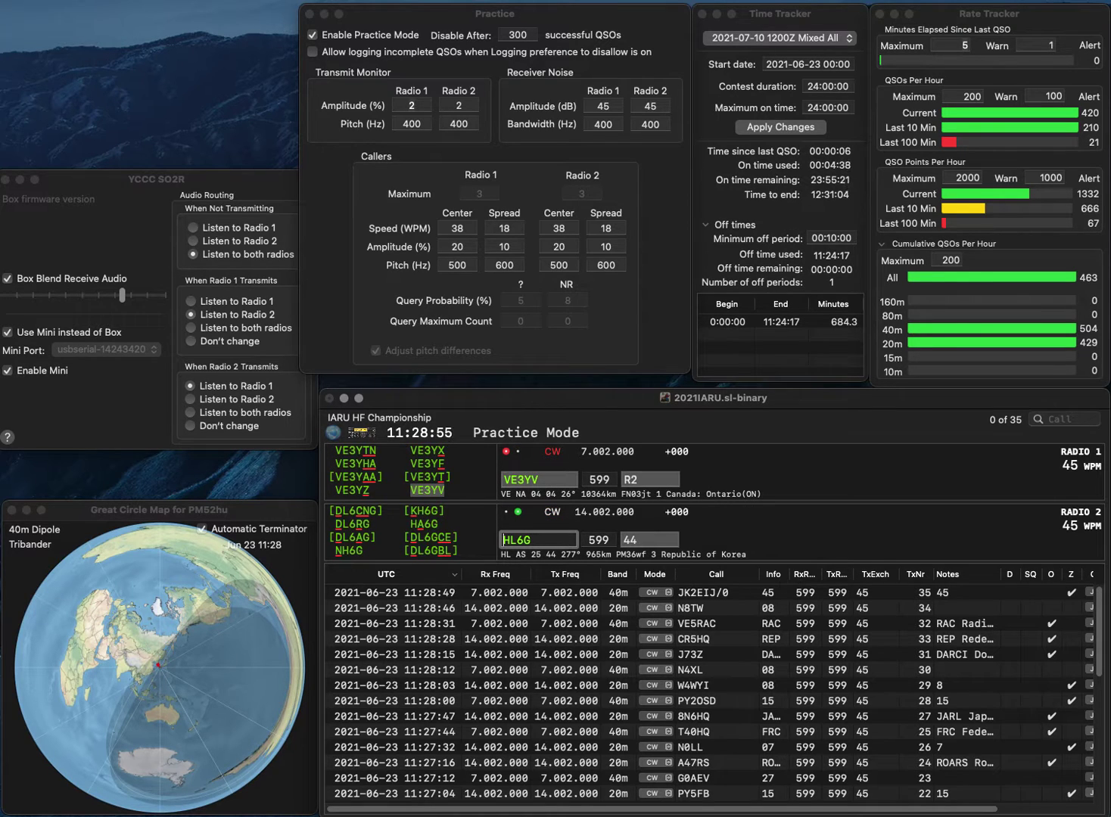
# Correct the Radio 2 call to 5P6G, resend its exchange, and log the contacts with VE3YV on Radio 1 and 5P6G on Radio 2.
pyautogui.write('5P')
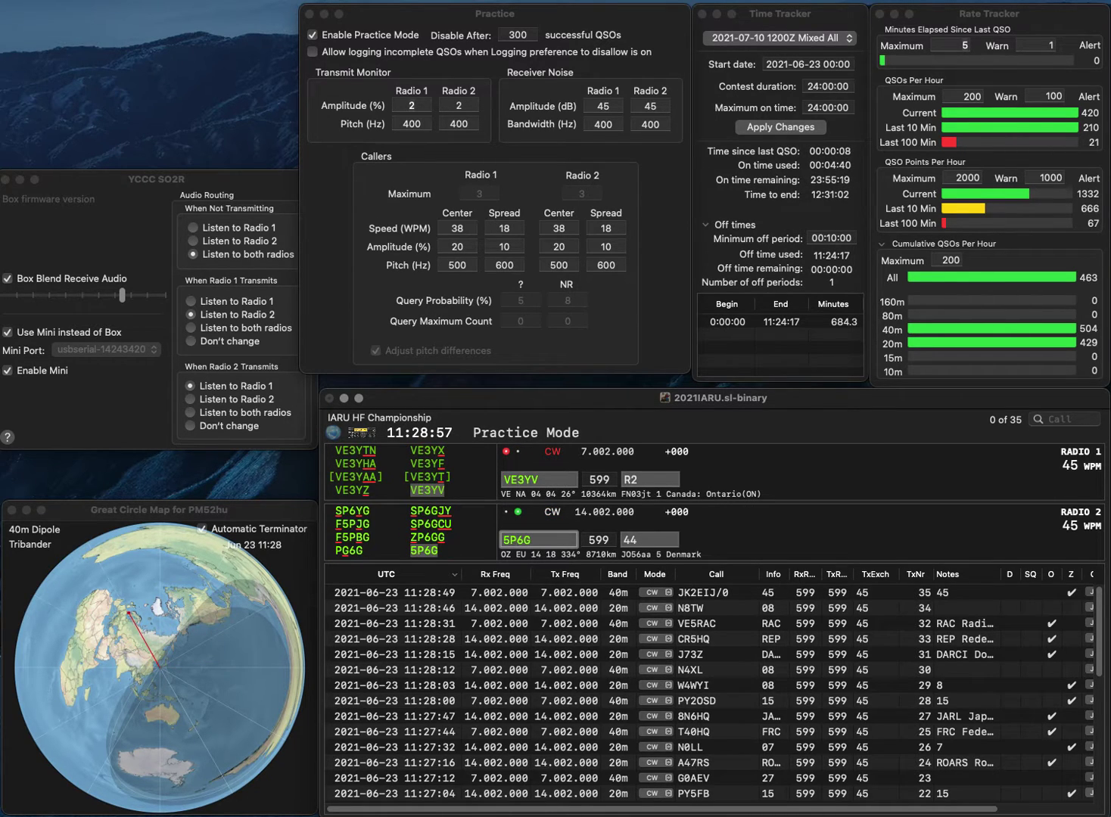
pyautogui.press('Return')
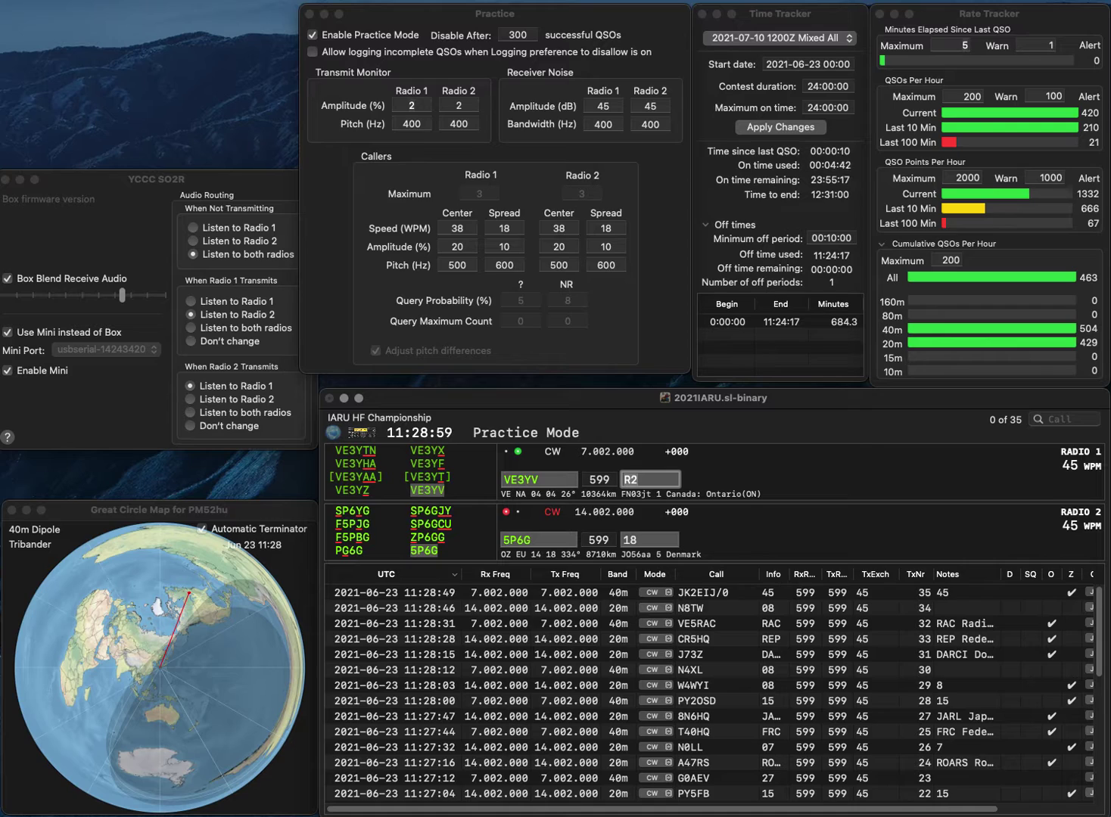
pyautogui.press('Return')
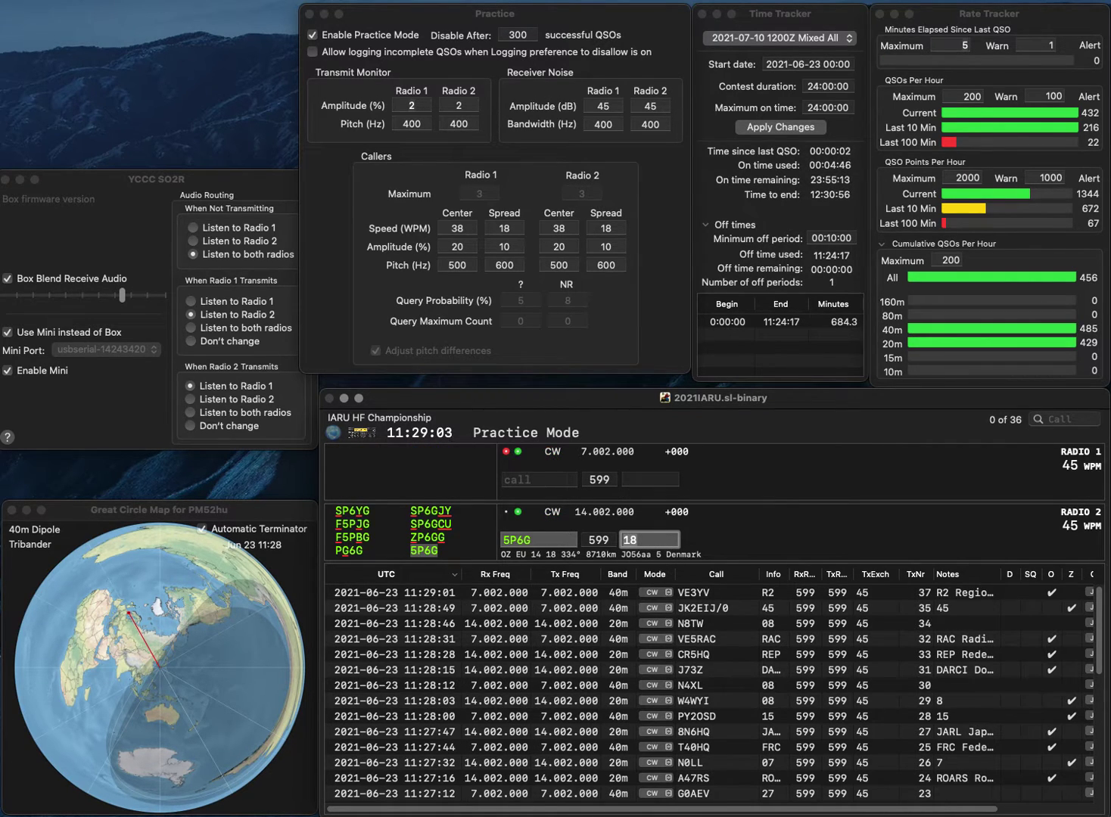
pyautogui.press('Return')
pyautogui.write('KC0BAC')
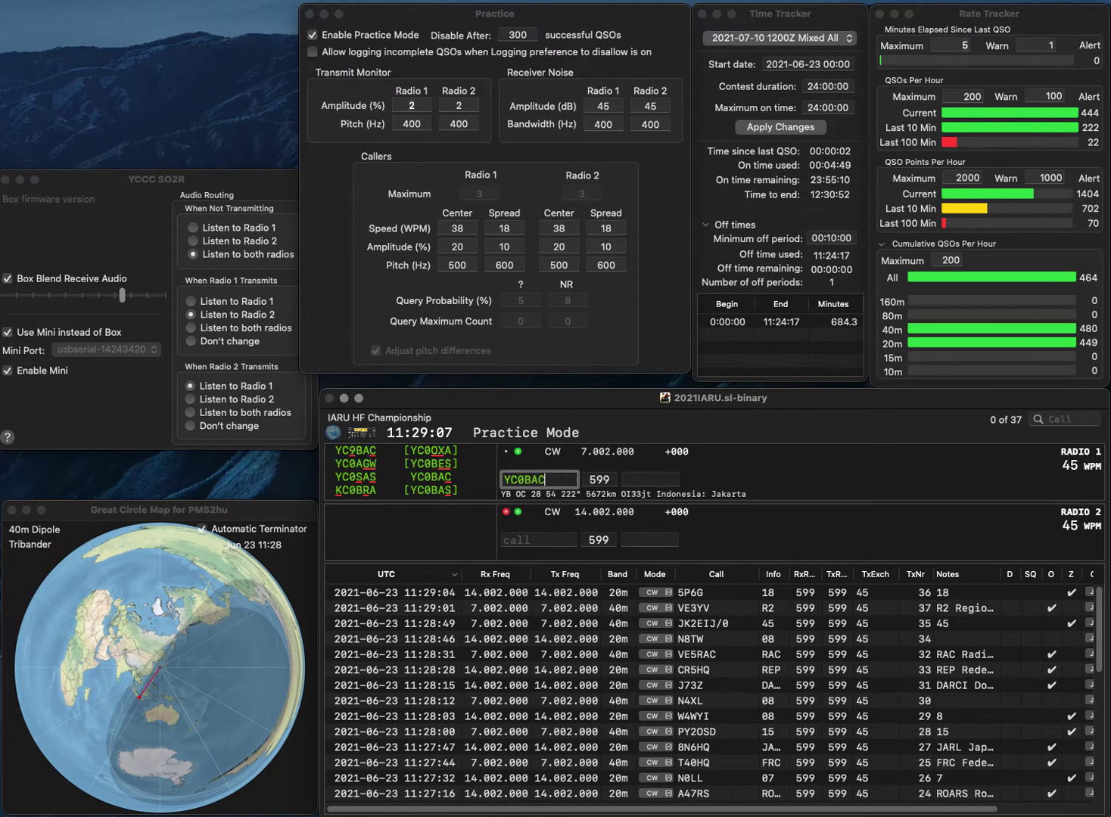
pyautogui.press('Return')
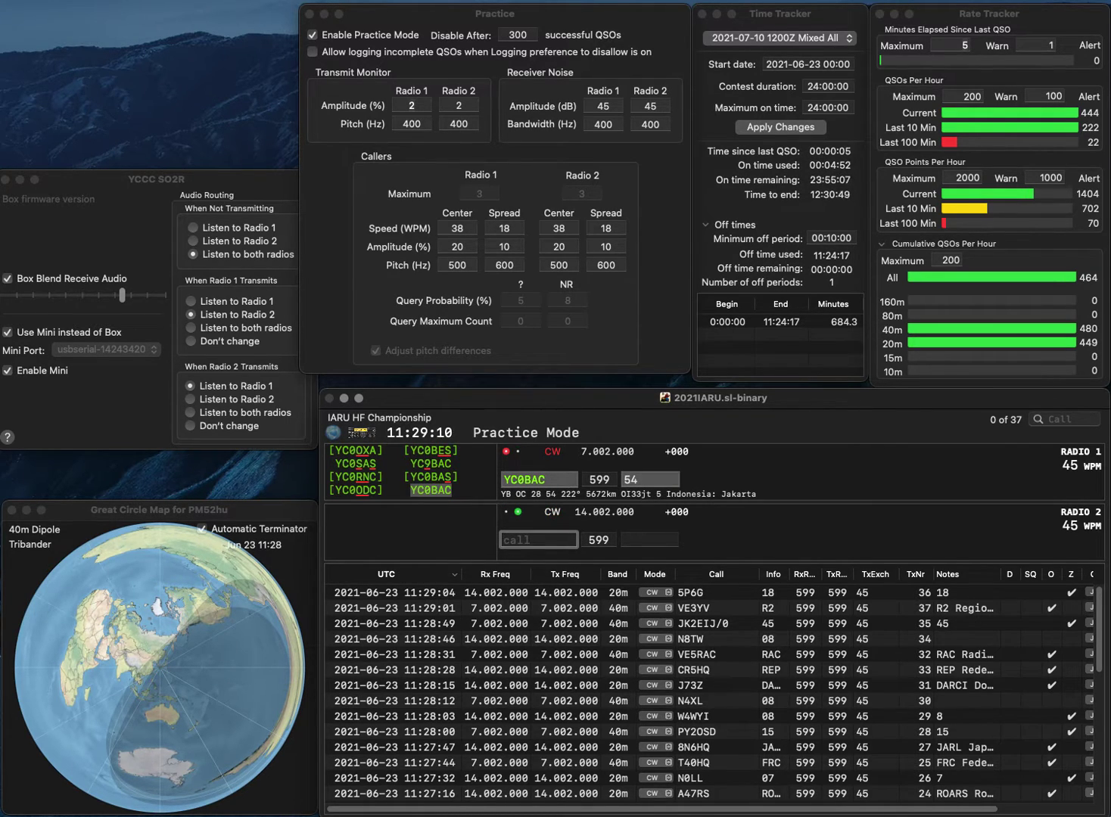
pyautogui.write('2VUM')
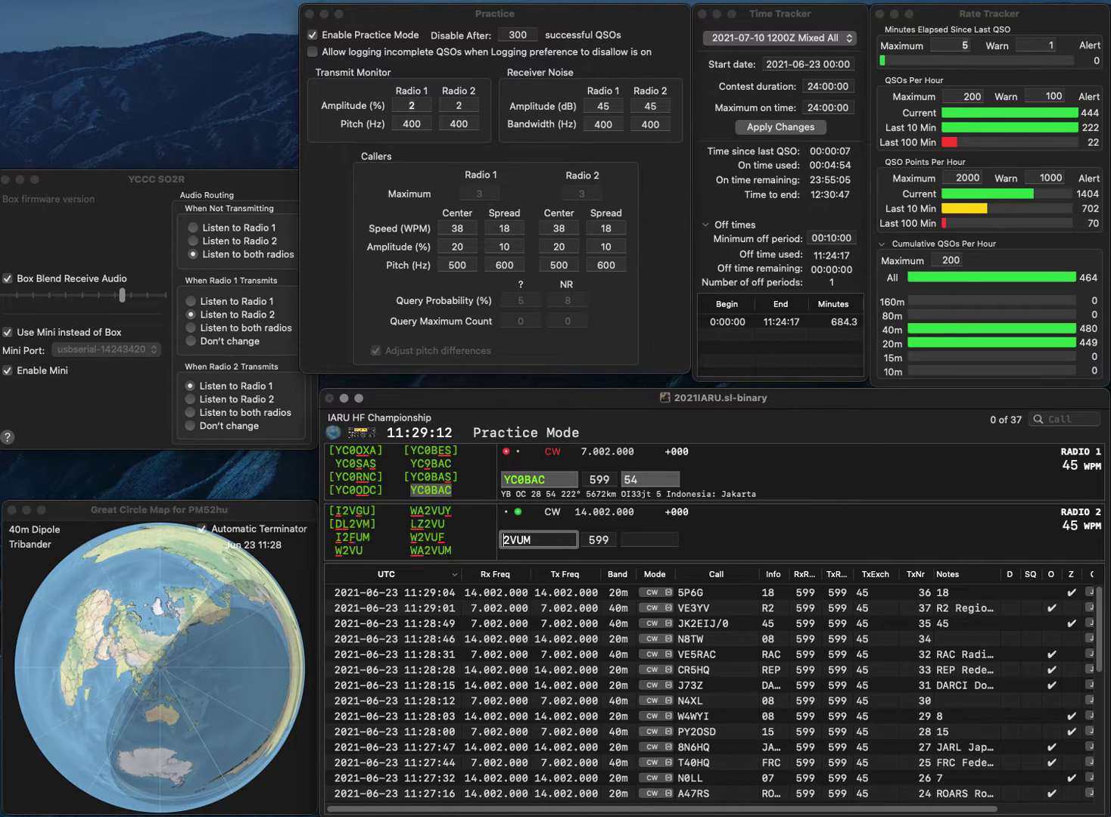
pyautogui.press('Home')
pyautogui.write('WA')
pyautogui.press('Return')
pyautogui.press('Tab')
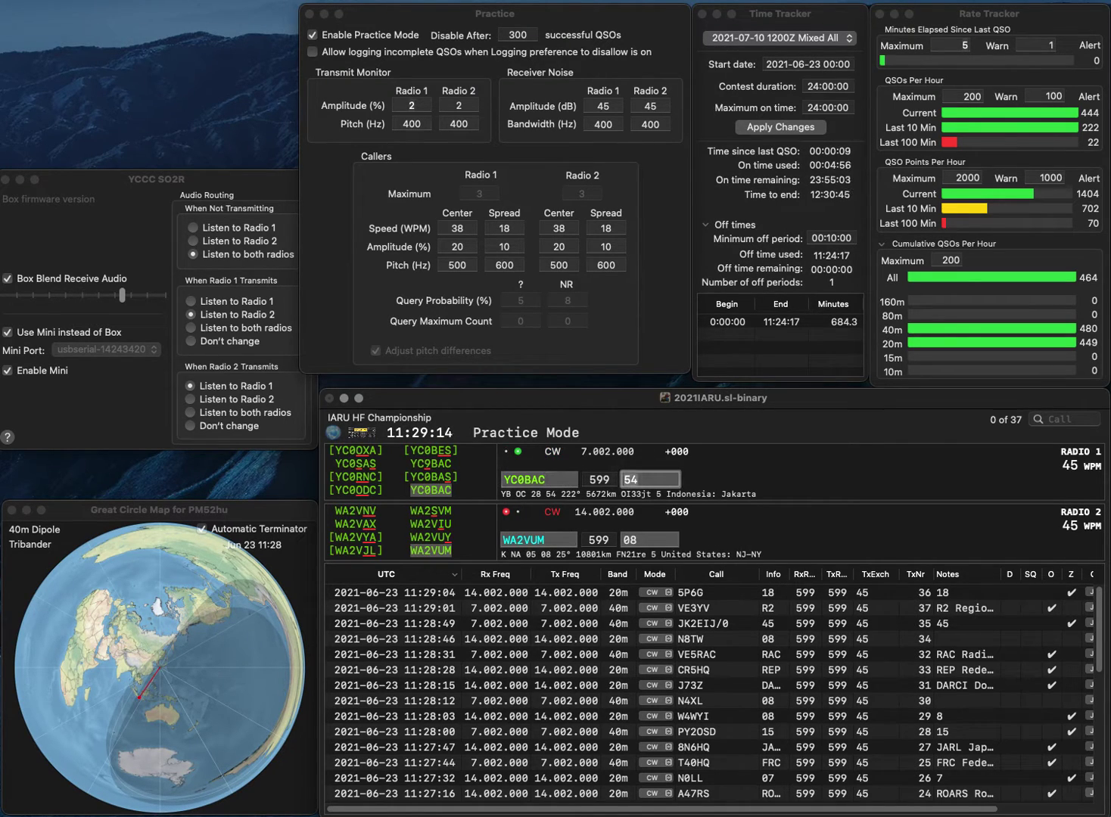
# Log the contacts with YC0BAC on Radio 1 and WA2VUM on Radio 2.
pyautogui.press('Return')
pyautogui.press('Tab')
pyautogui.press('Tab')
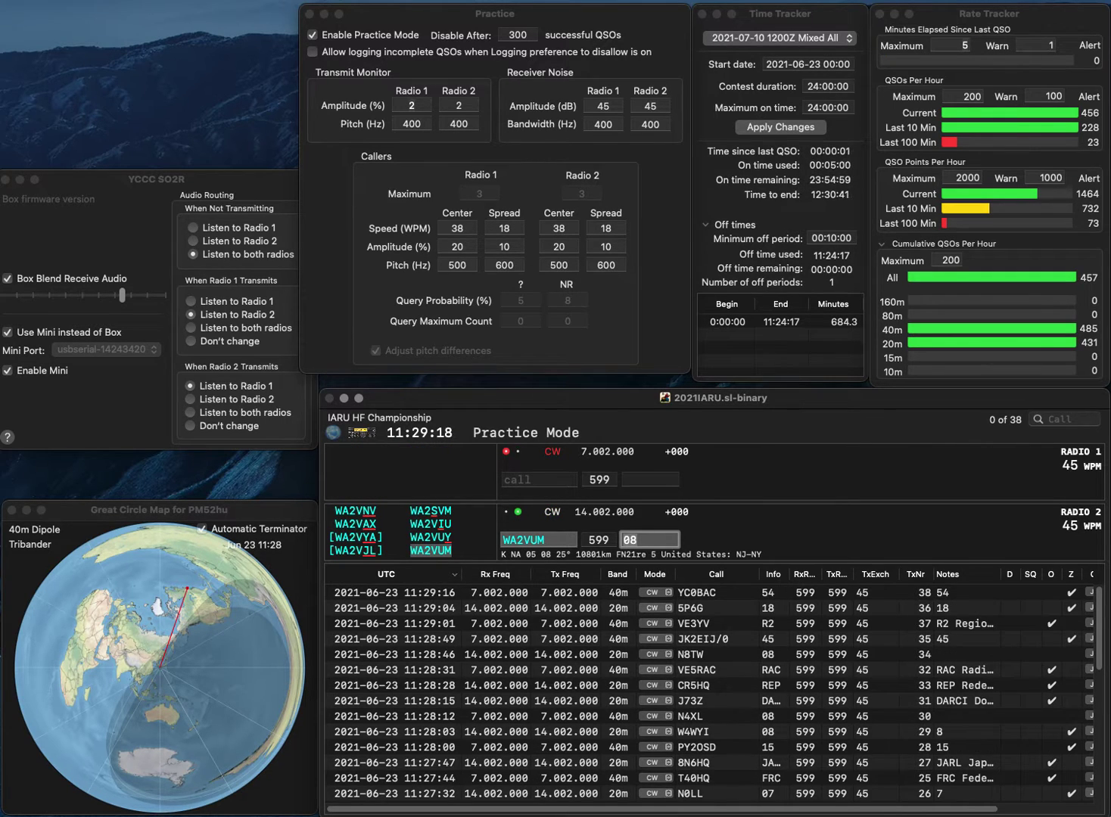
pyautogui.press('Return')
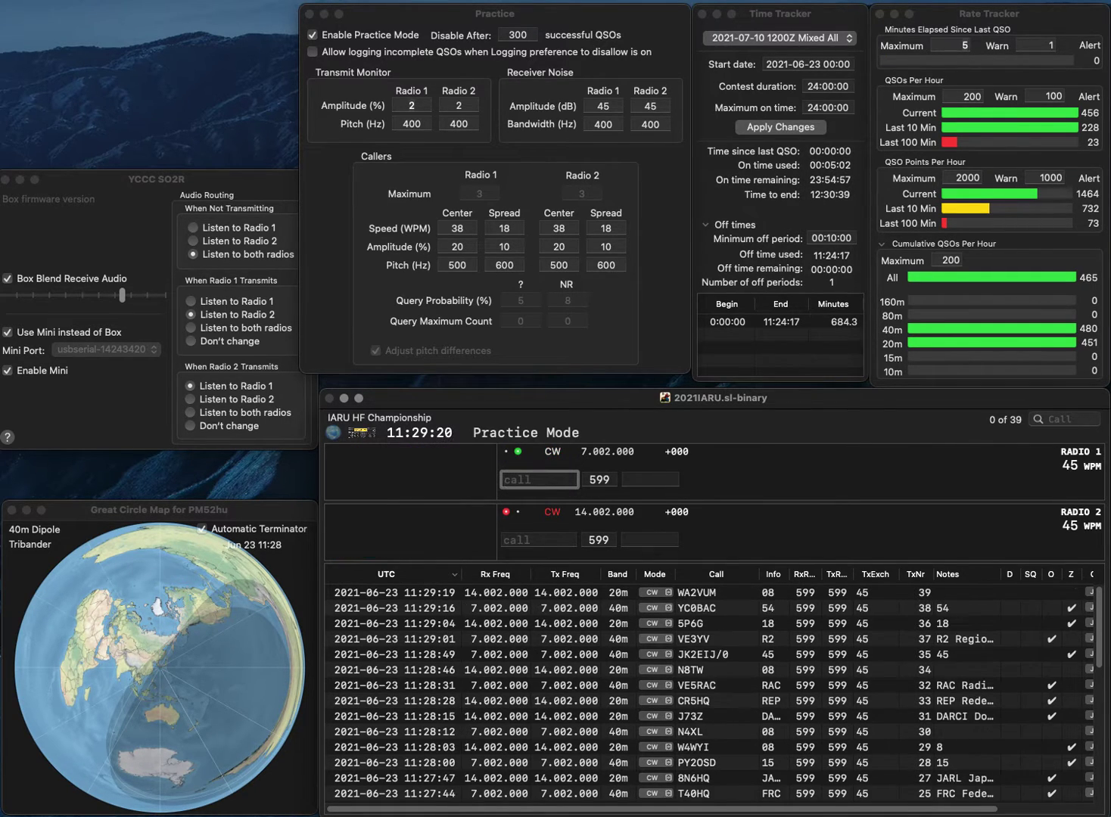
# Enter UA6AA on Radio 1 and DL4GBA on Radio 2, send their exchanges, and log both contacts.
pyautogui.write('N')
pyautogui.press('BackSpace')
pyautogui.write('UA6AA')
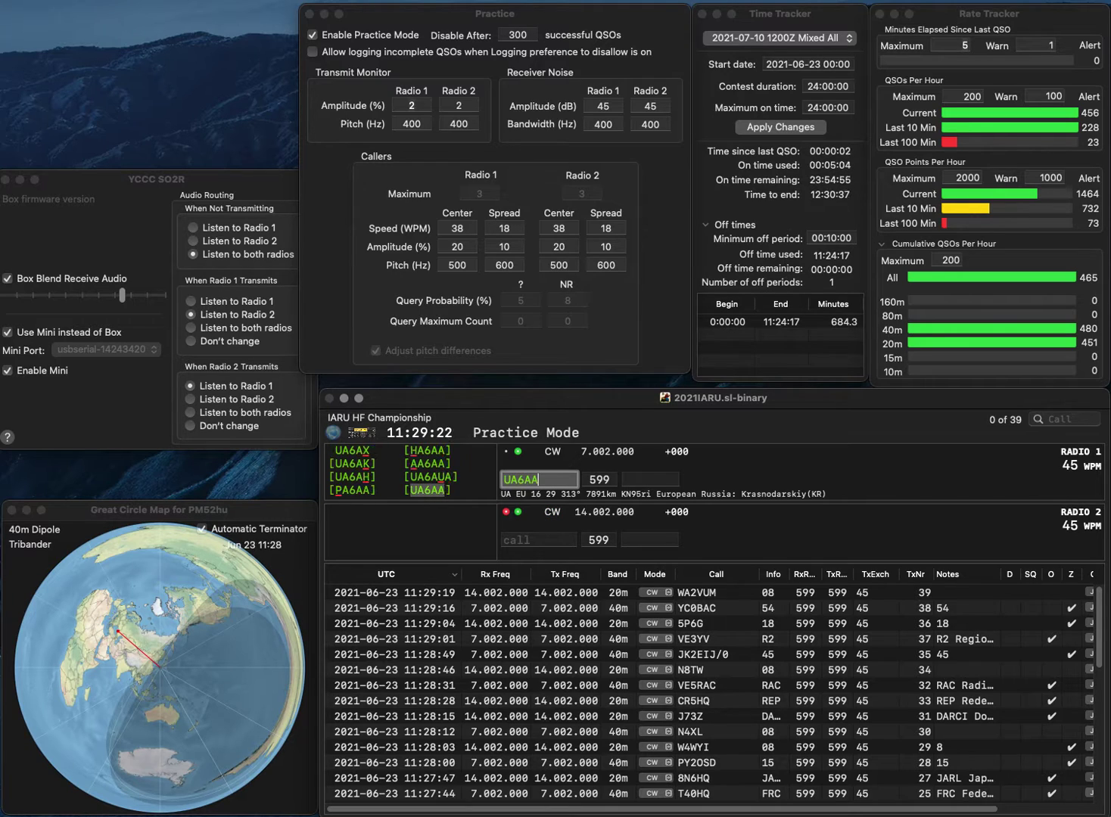
pyautogui.press('Return')
pyautogui.write('DL4GBA')
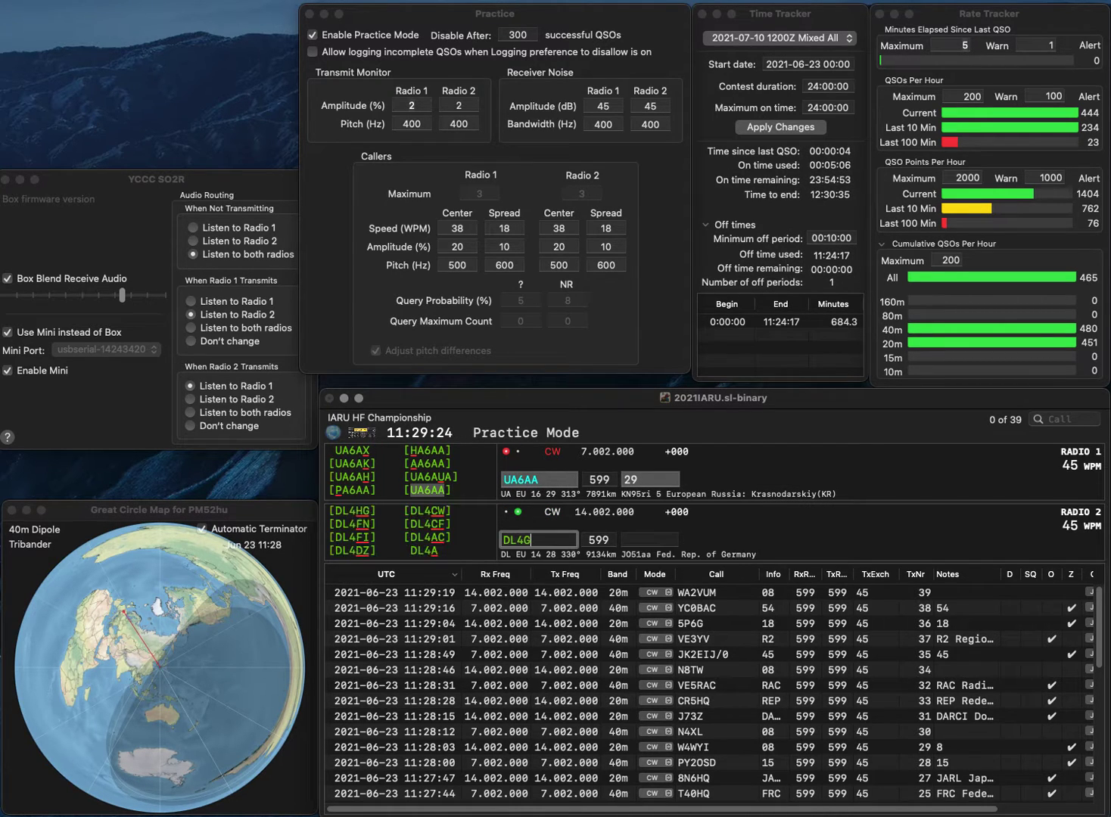
pyautogui.press('Return')
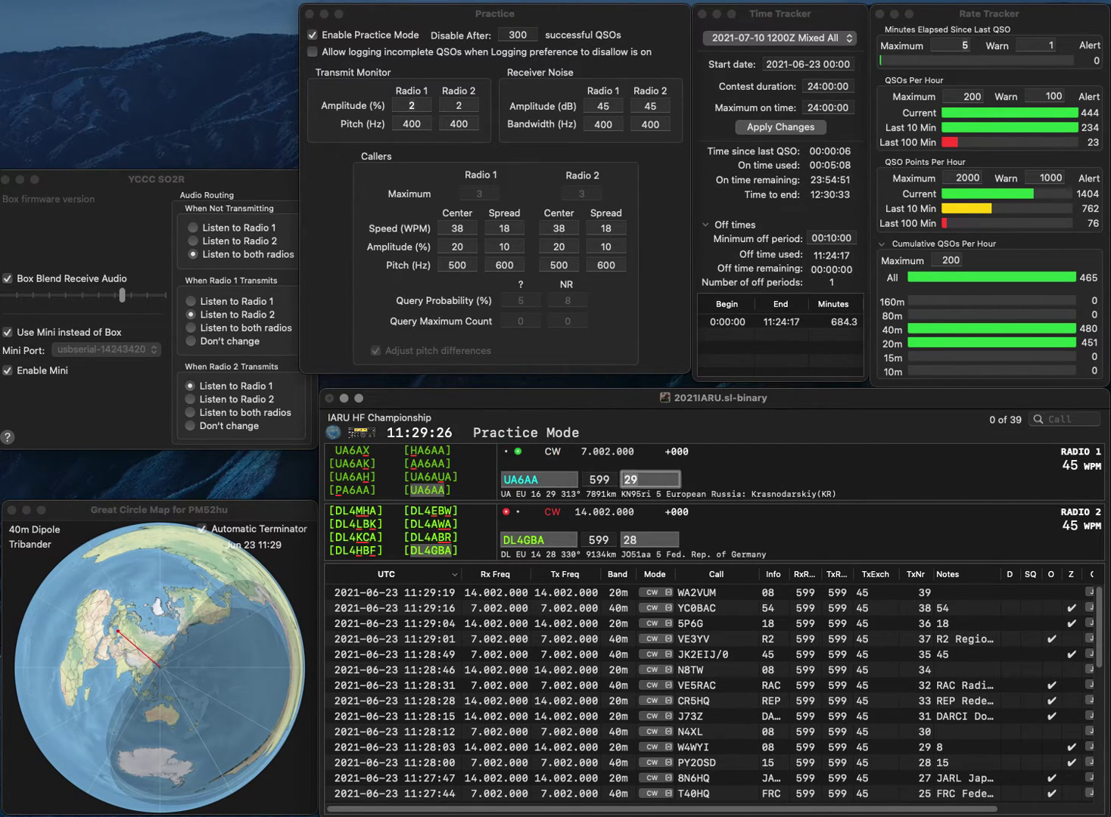
pyautogui.press('Return')
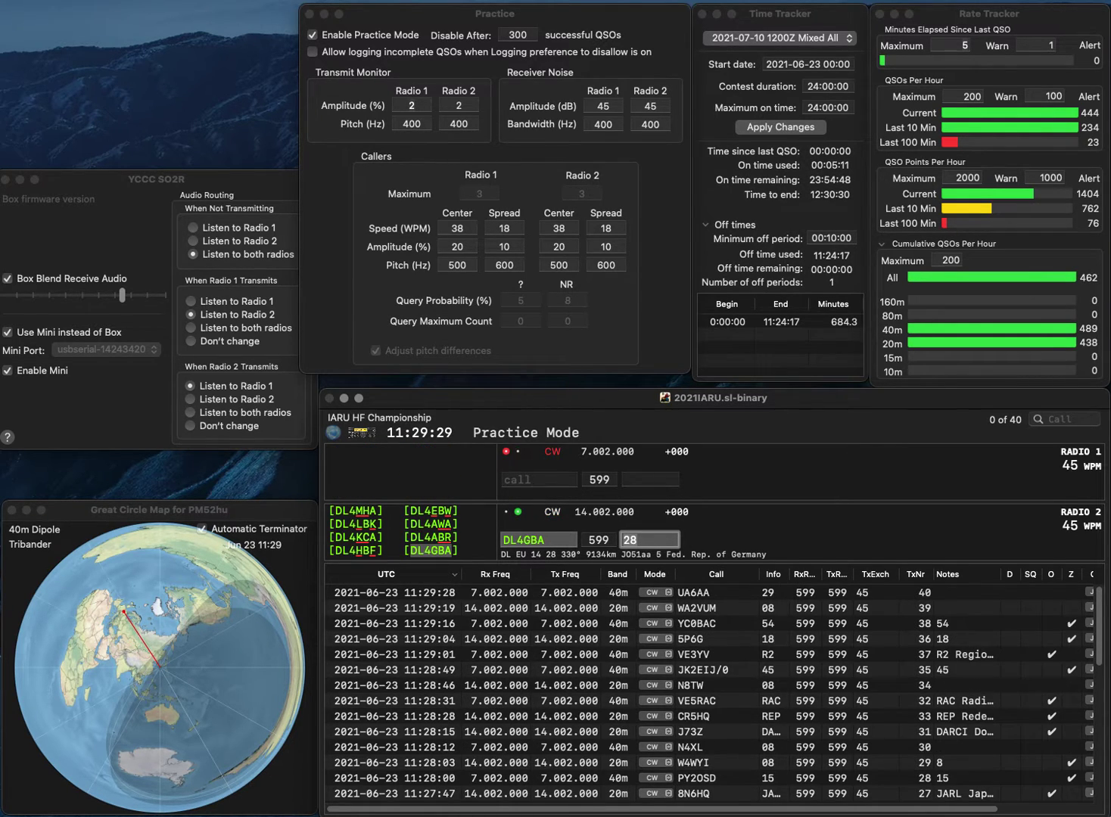
pyautogui.press('Return')
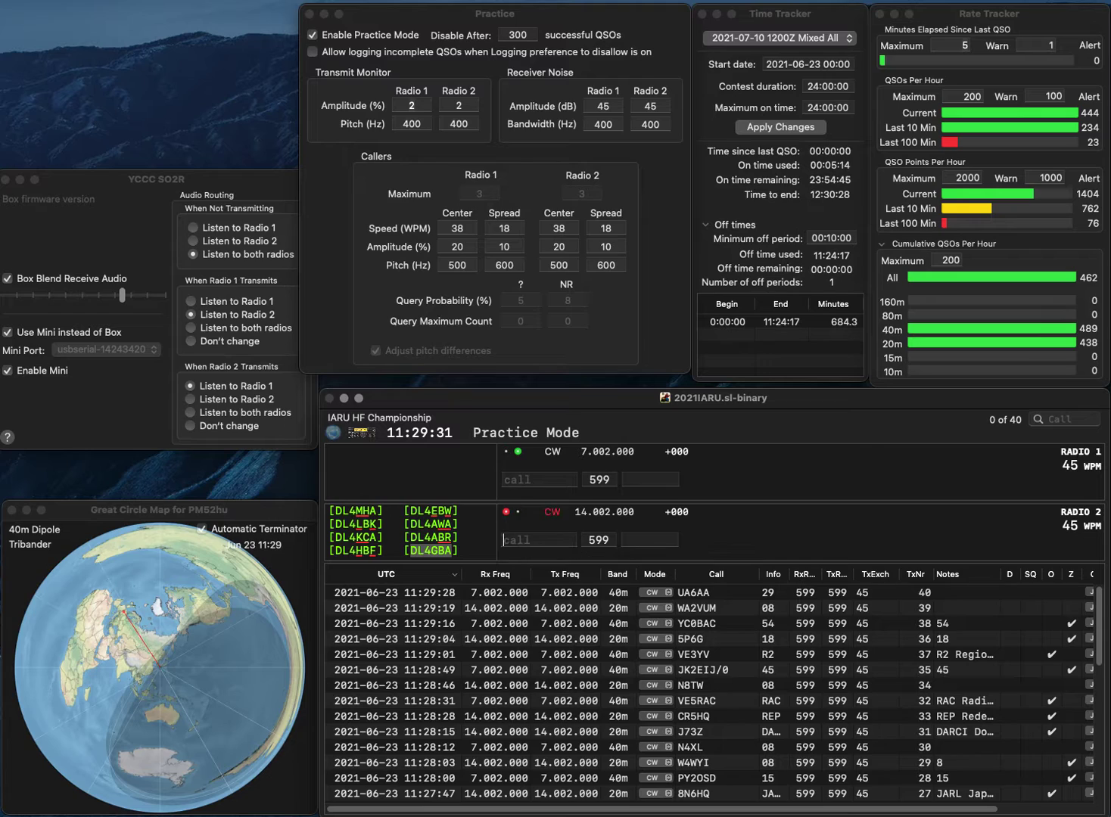
# Enter N2HMM on Radio 1 and KA7MDM on Radio 2, send their exchanges, and log both contacts.
pyautogui.write('N2HMM')
pyautogui.press('Return')
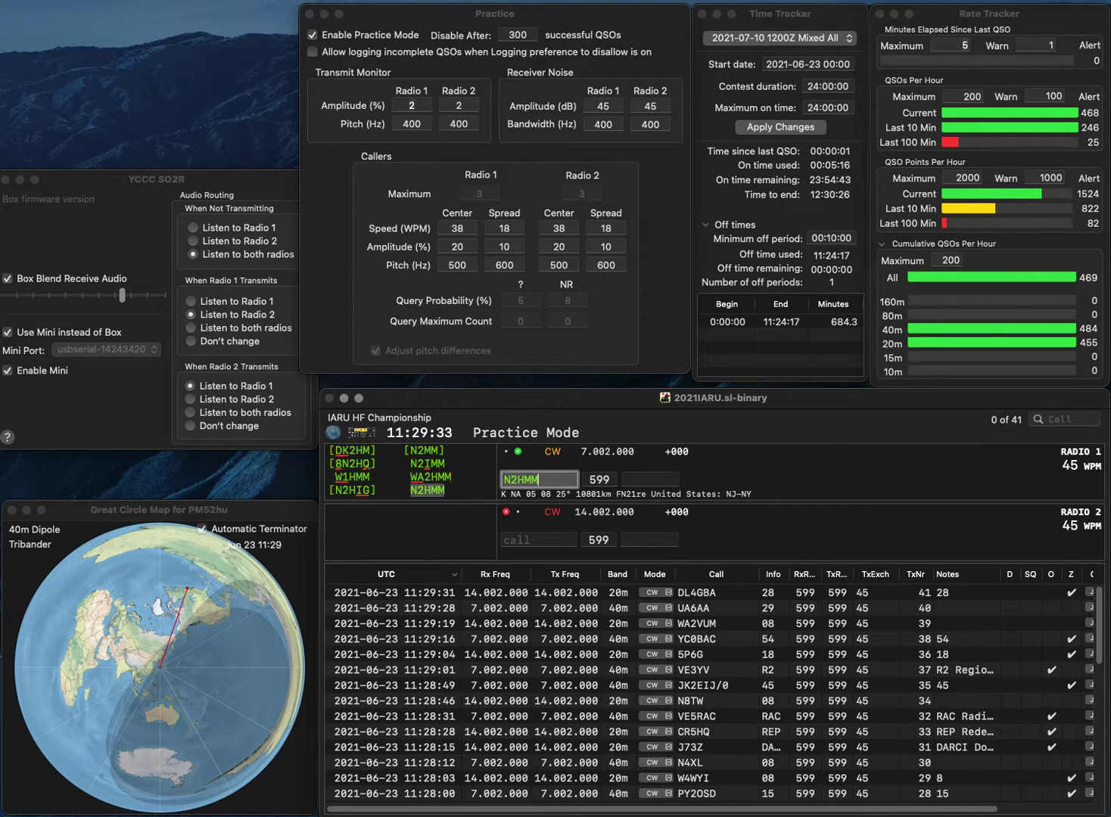
pyautogui.write('KA7MDM')
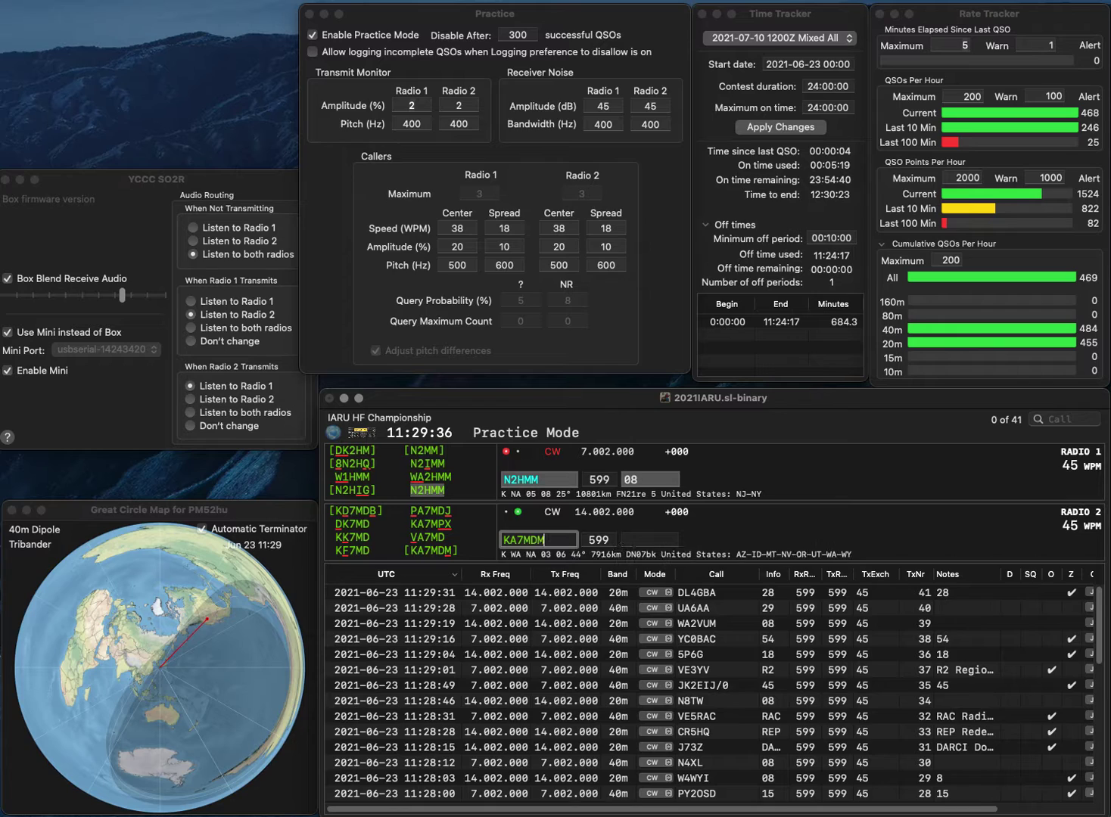
pyautogui.press('Return')
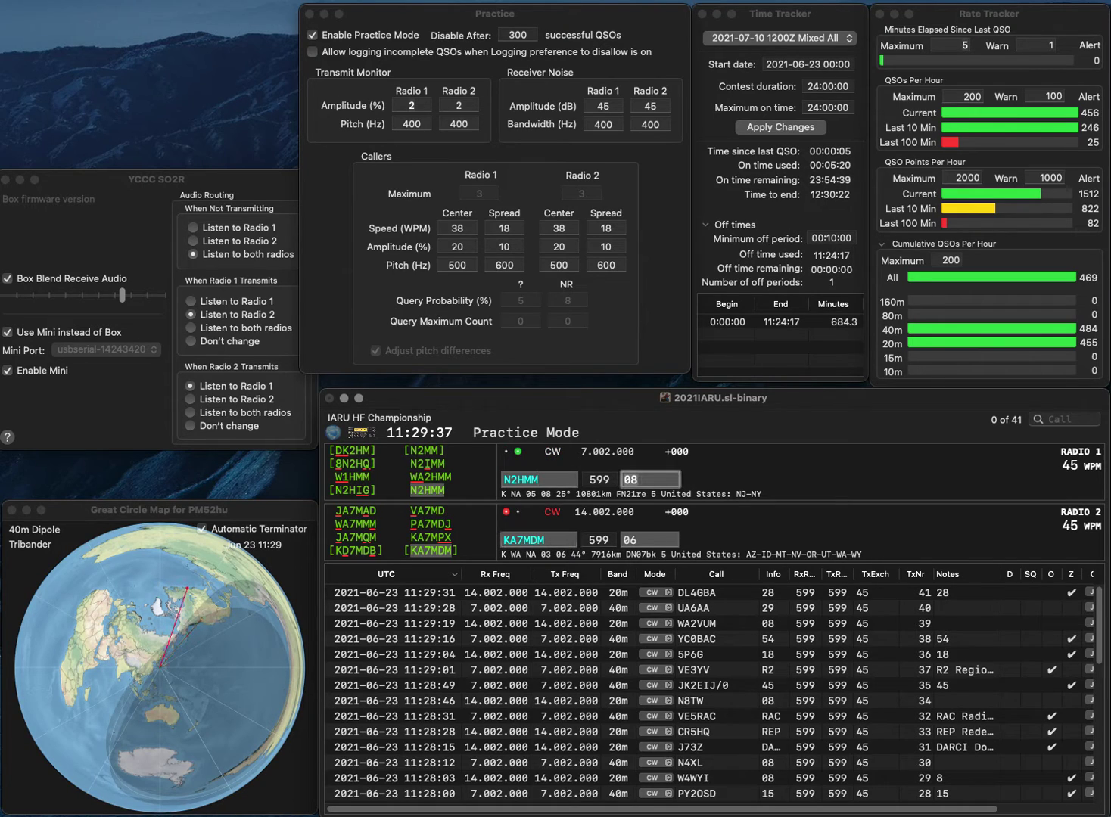
pyautogui.press('Return')
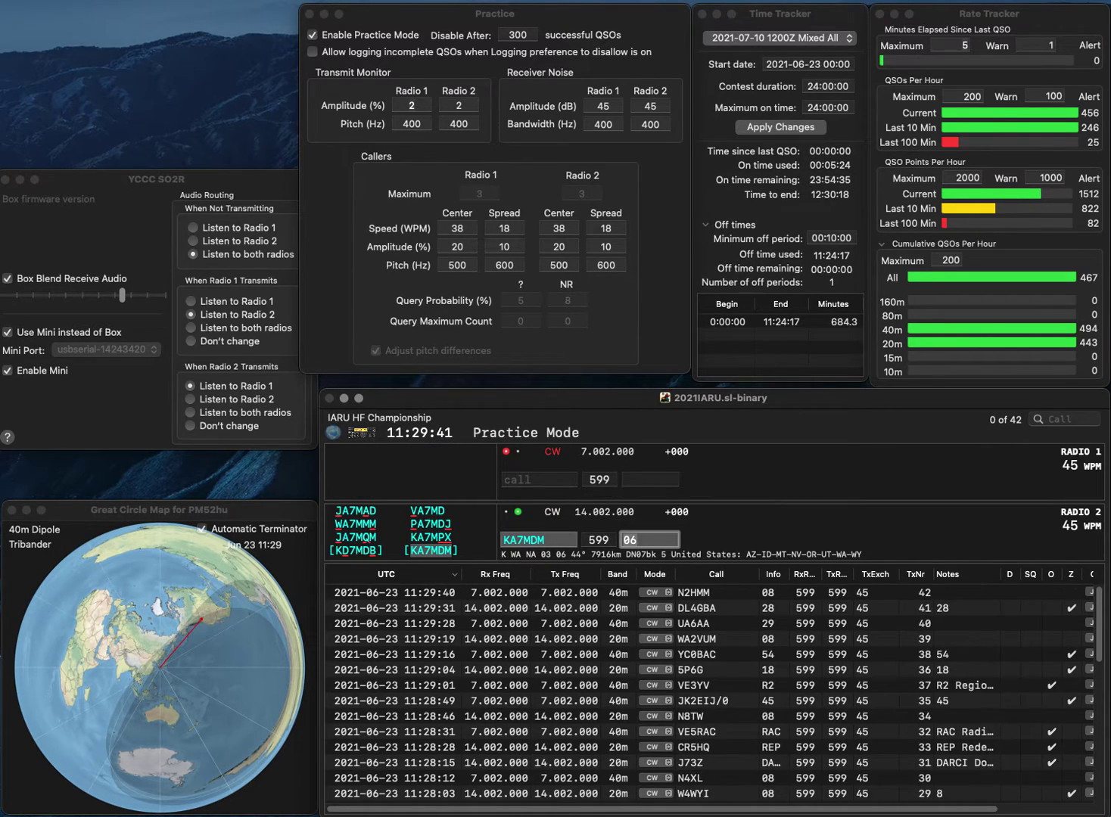
pyautogui.press('Return')
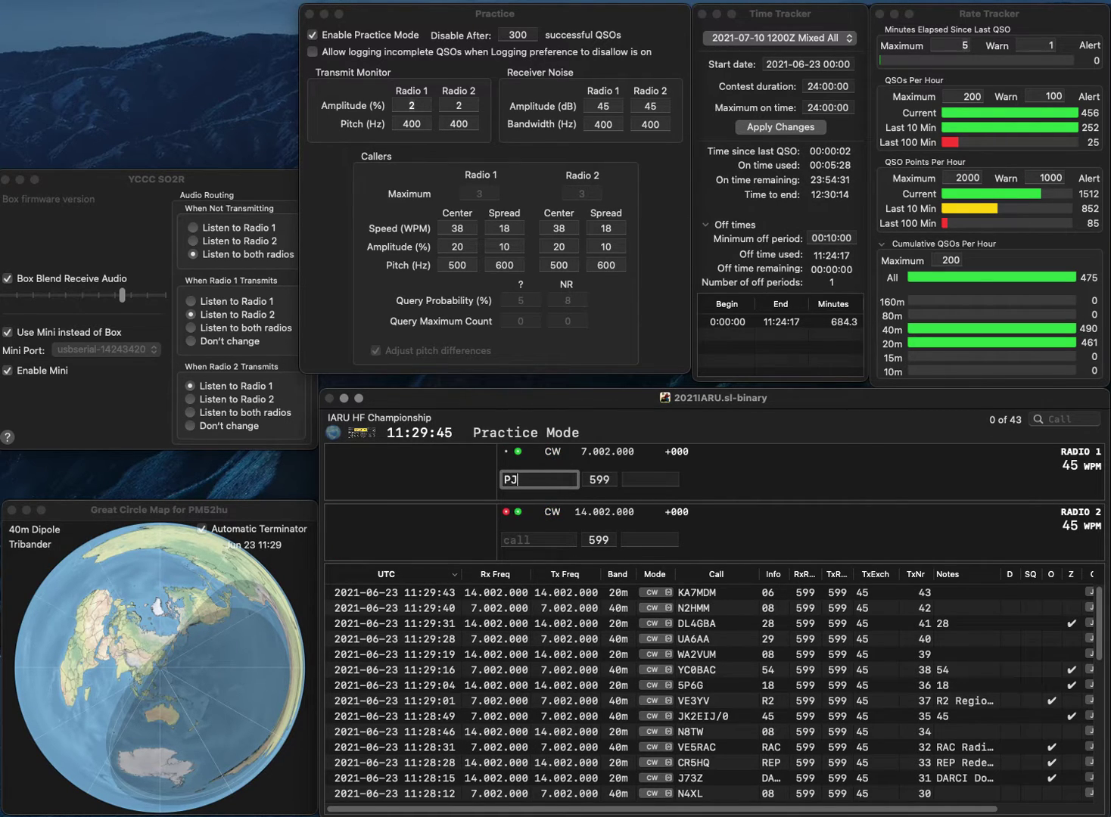
# Enter the partial calls PJW on Radio 1 and 2RAC on Radio 2, querying the Radio 1 caller.
pyautogui.write('PJW')
pyautogui.press('Return')
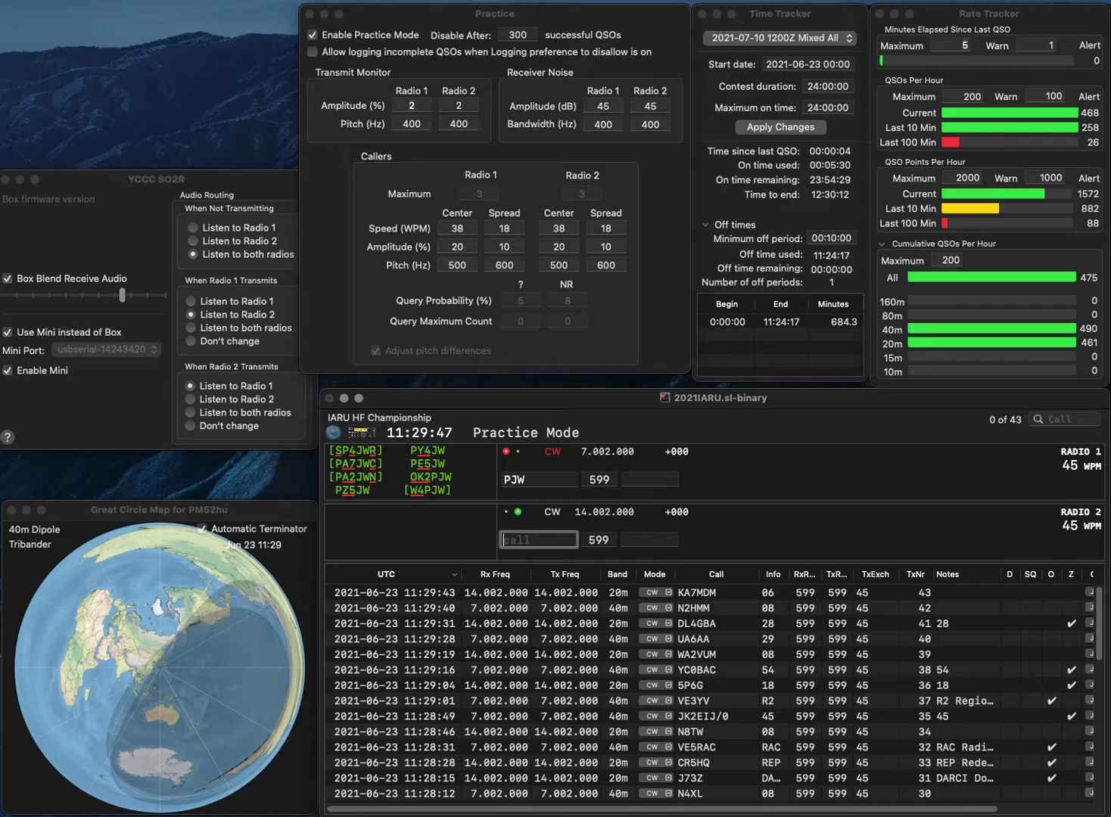
pyautogui.write('2RAC')
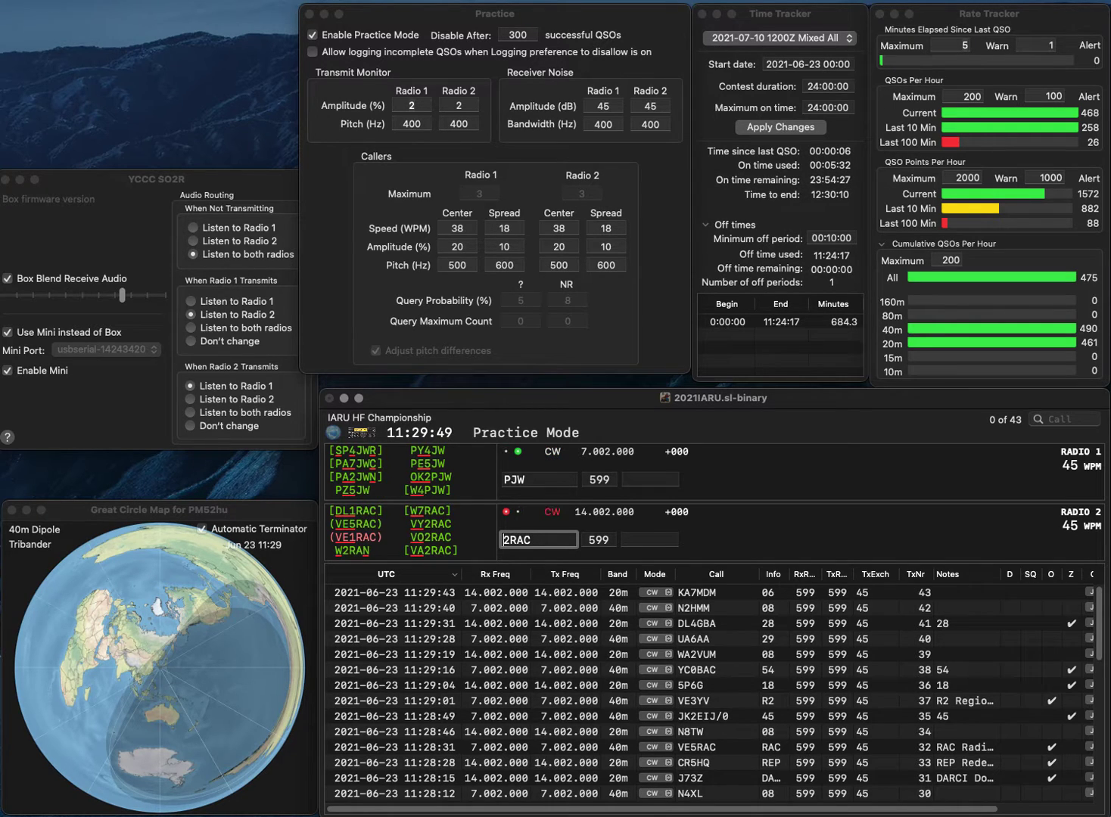
# Correct the partial Radio 1 call to DL5JBW and send its exchange.
pyautogui.click(504, 480)
pyautogui.write('DL5')
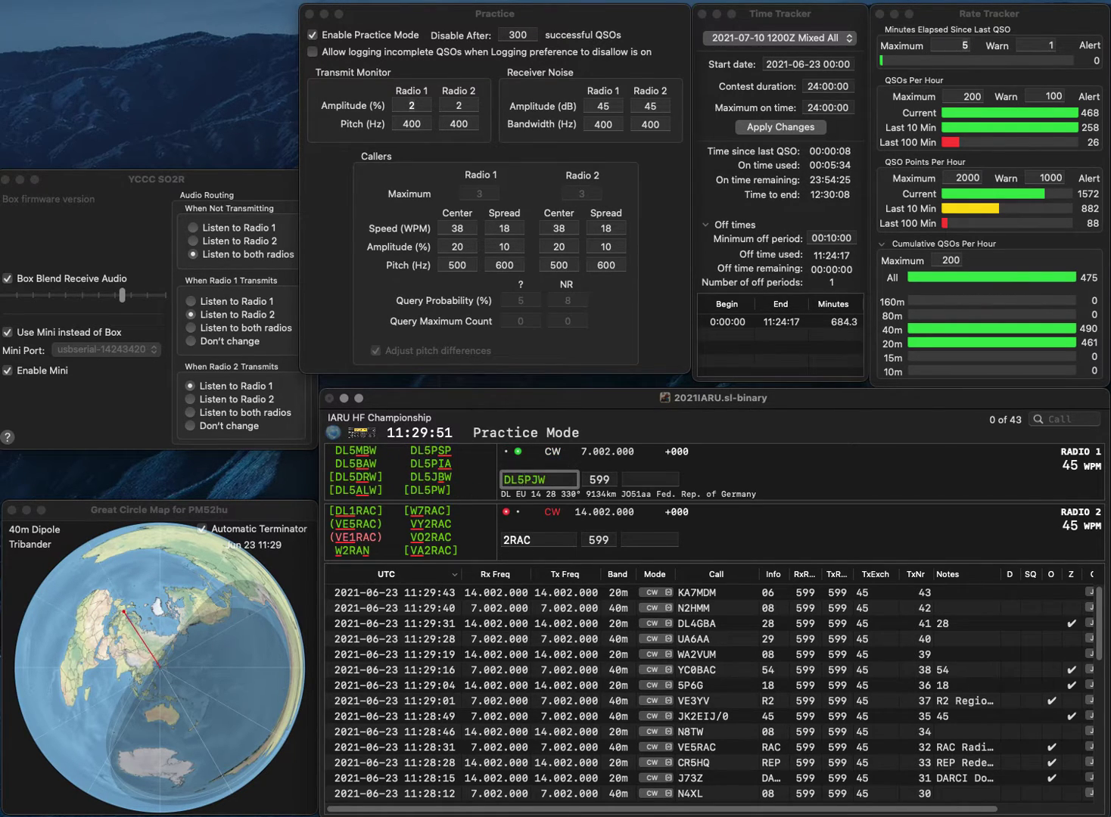
pyautogui.press('Delete')
pyautogui.write('J')
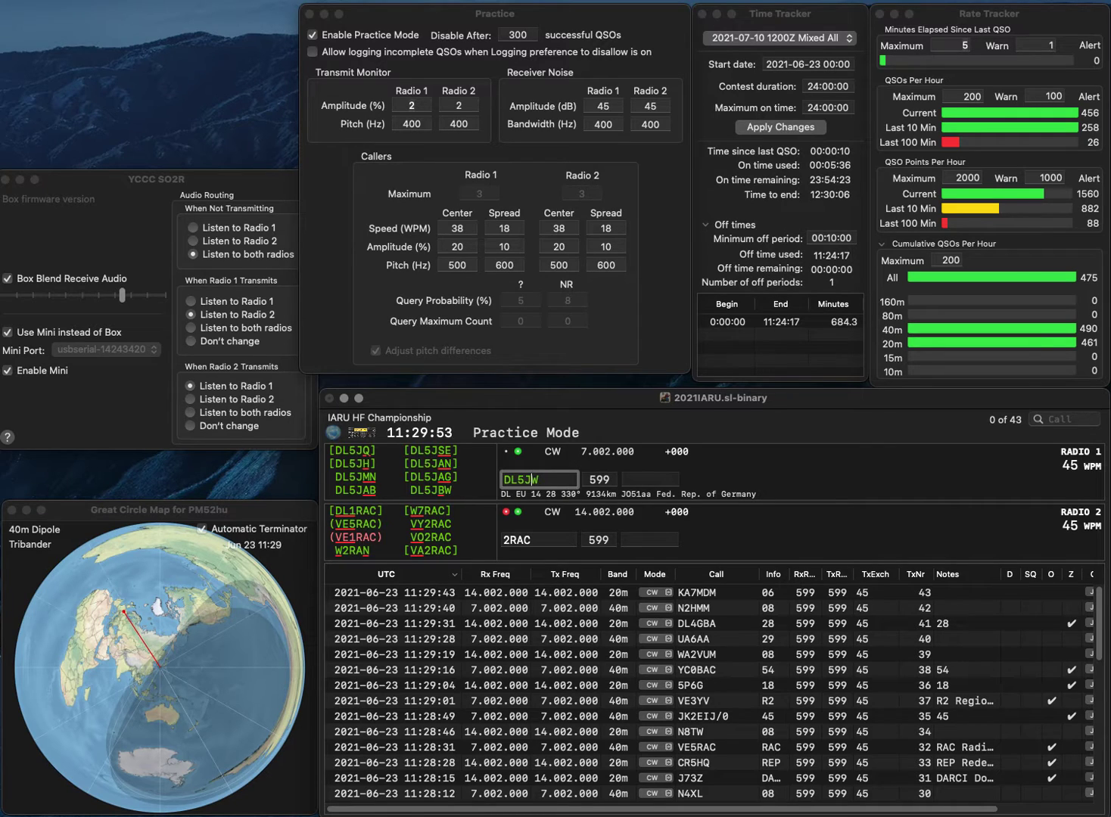
pyautogui.write('B')
pyautogui.press('Return')
pyautogui.click(505, 540)
pyautogui.write('VA')
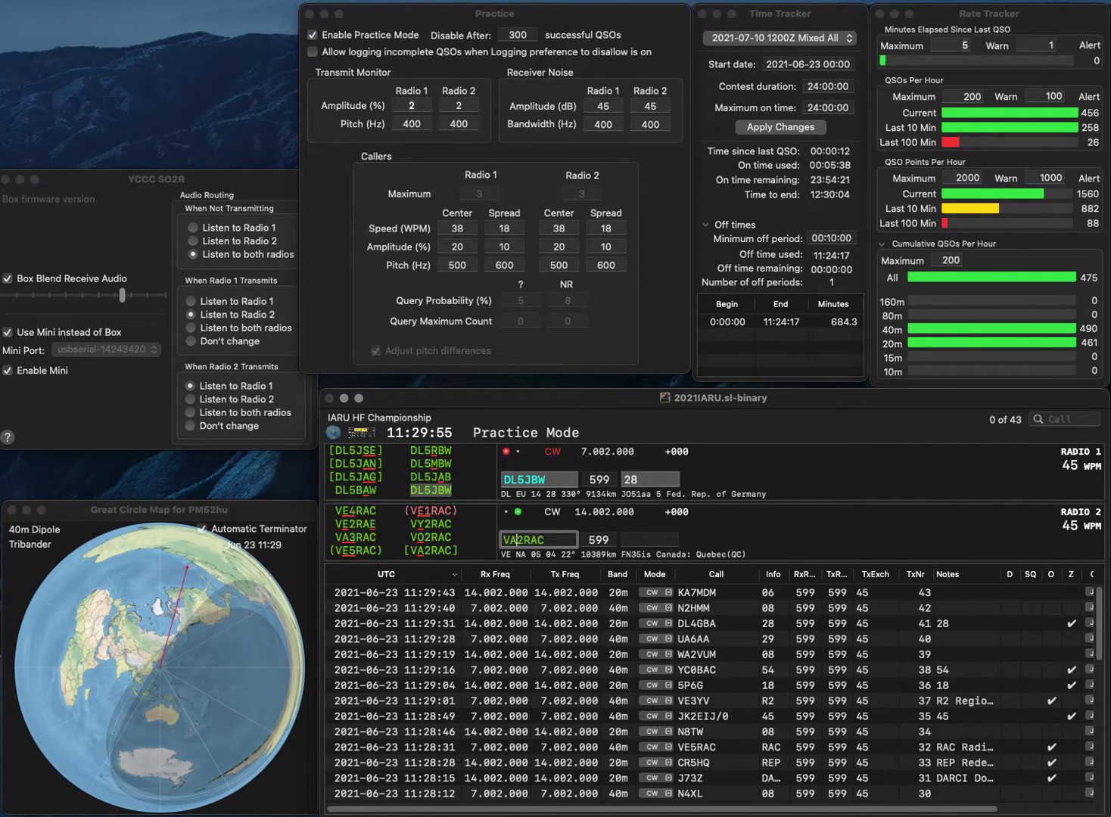
pyautogui.press('Return')
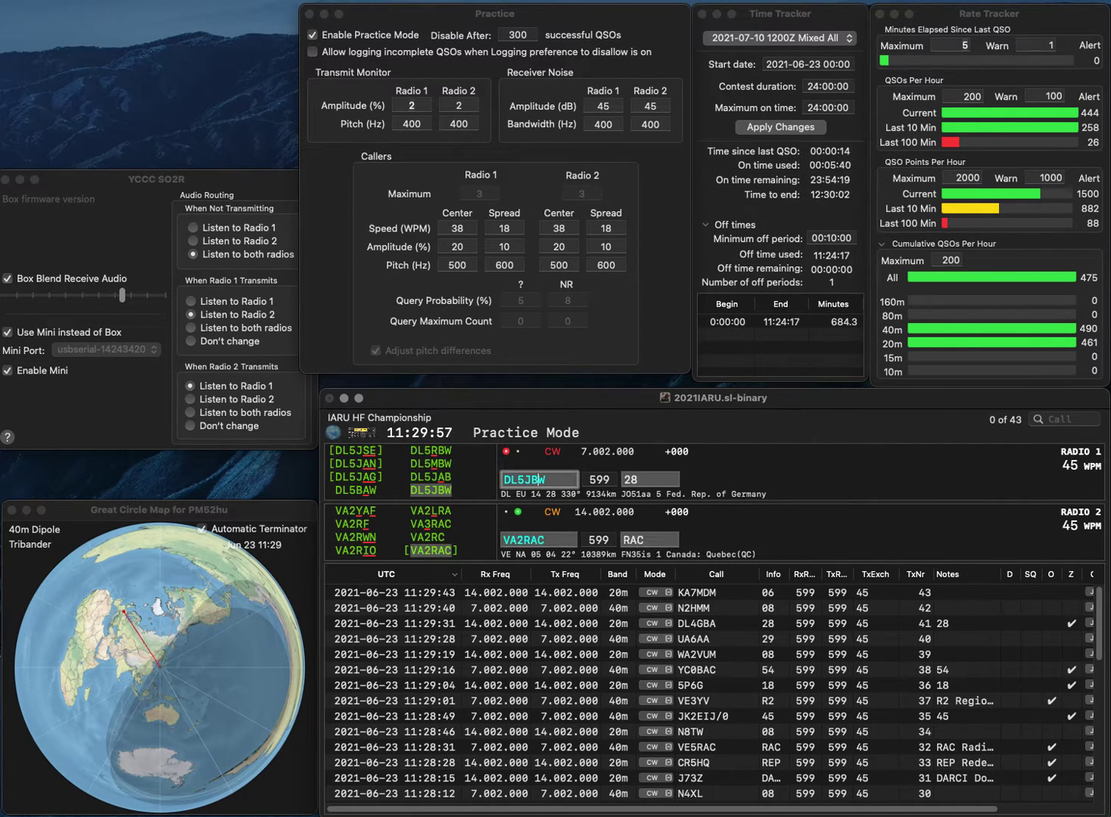
pyautogui.press('Tab')
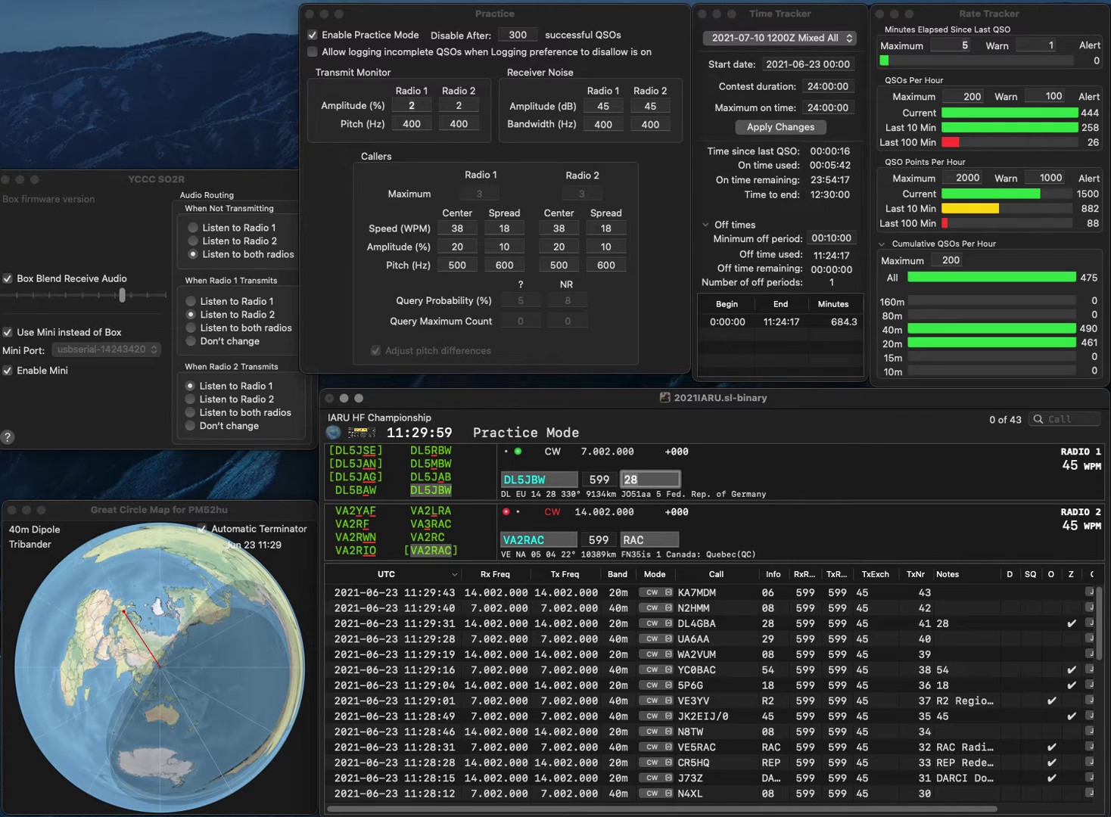
pyautogui.press('Return')
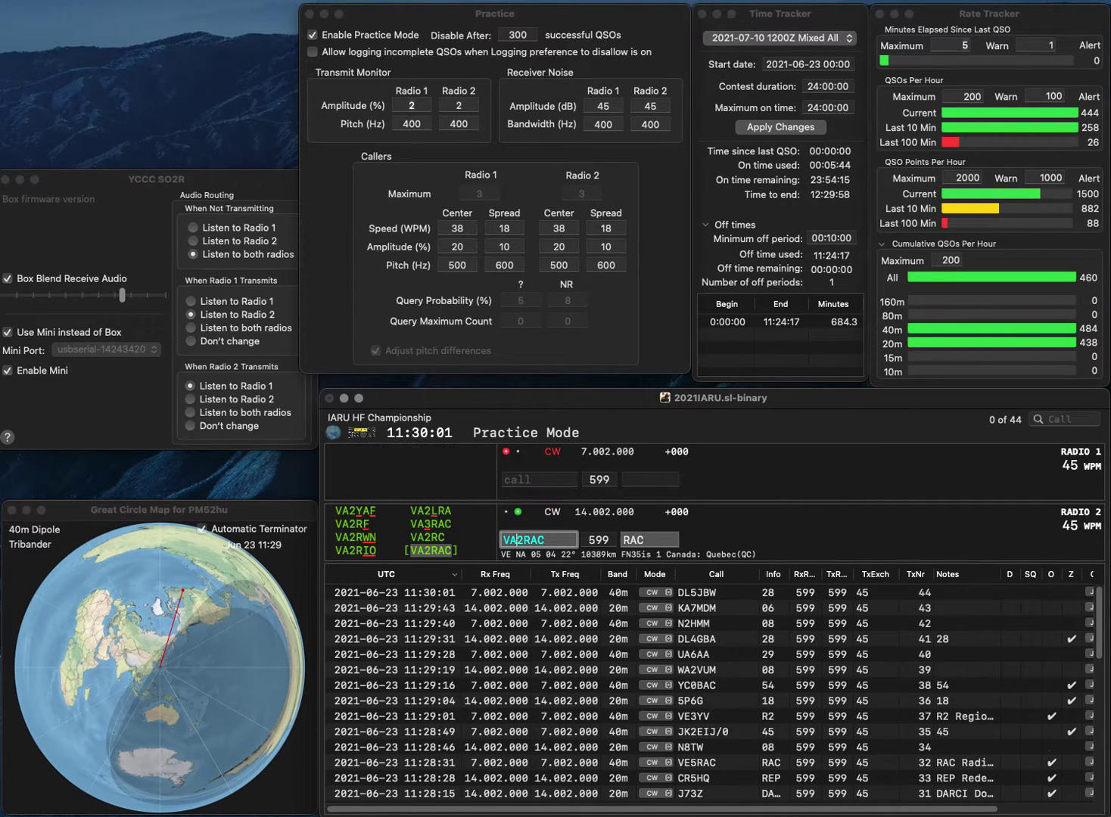
# Correct the Radio 2 call to VY2RAC and resend its exchange.
pyautogui.press('BackSpace')
pyautogui.write('Y')
pyautogui.press('Return')
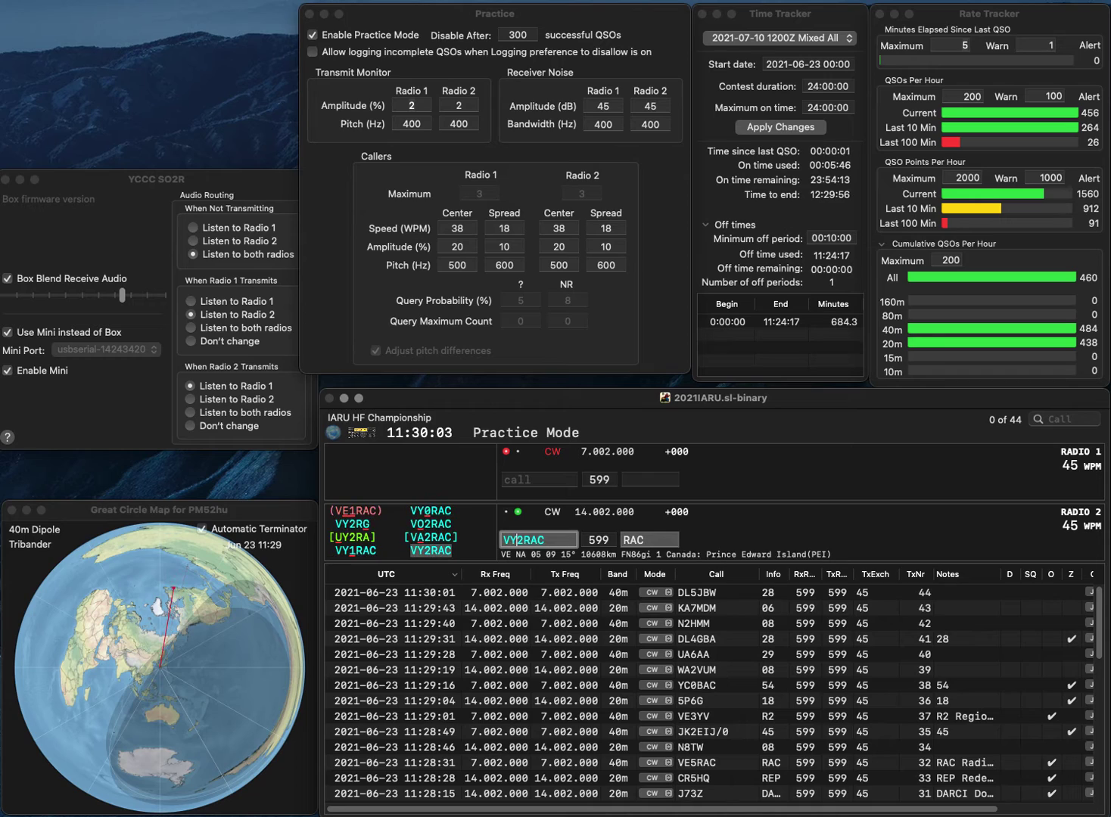
# Enter LZ1QV on Radio 1, send its exchange, and log the contacts with VY2RAC on Radio 2 and LZ1QV on Radio 1.
pyautogui.write('LZ')
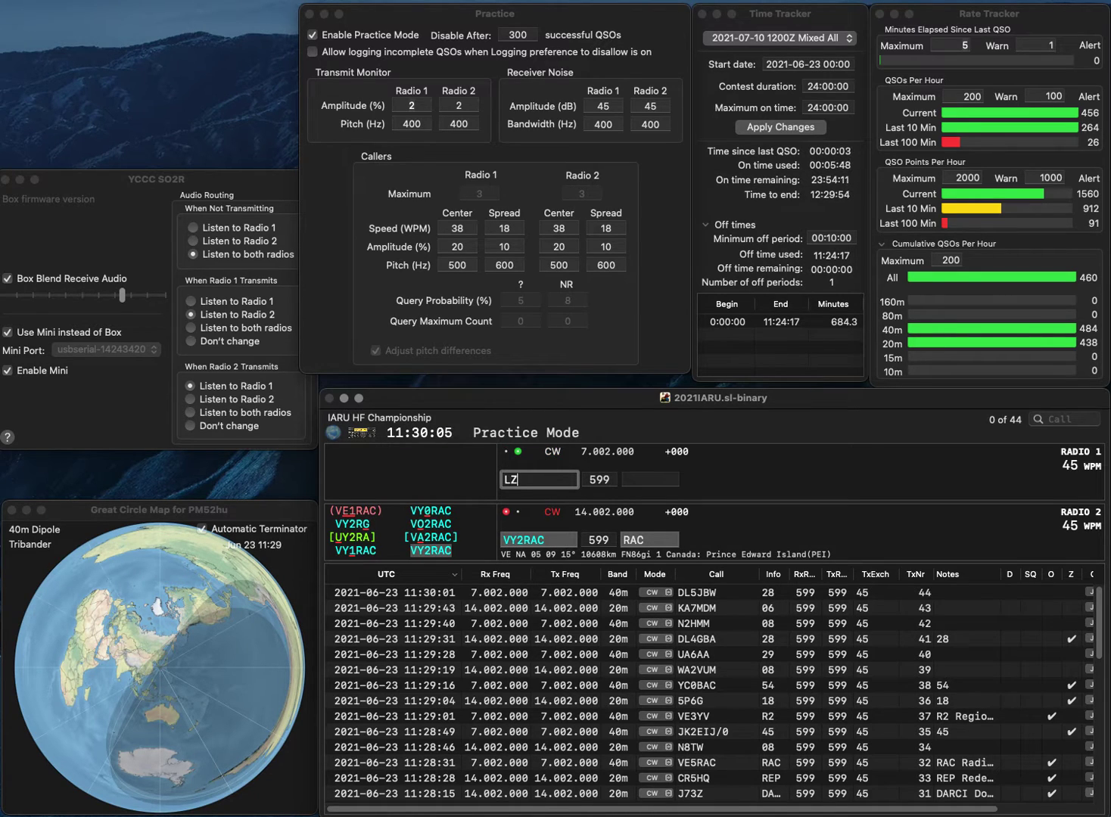
pyautogui.write('1QV')
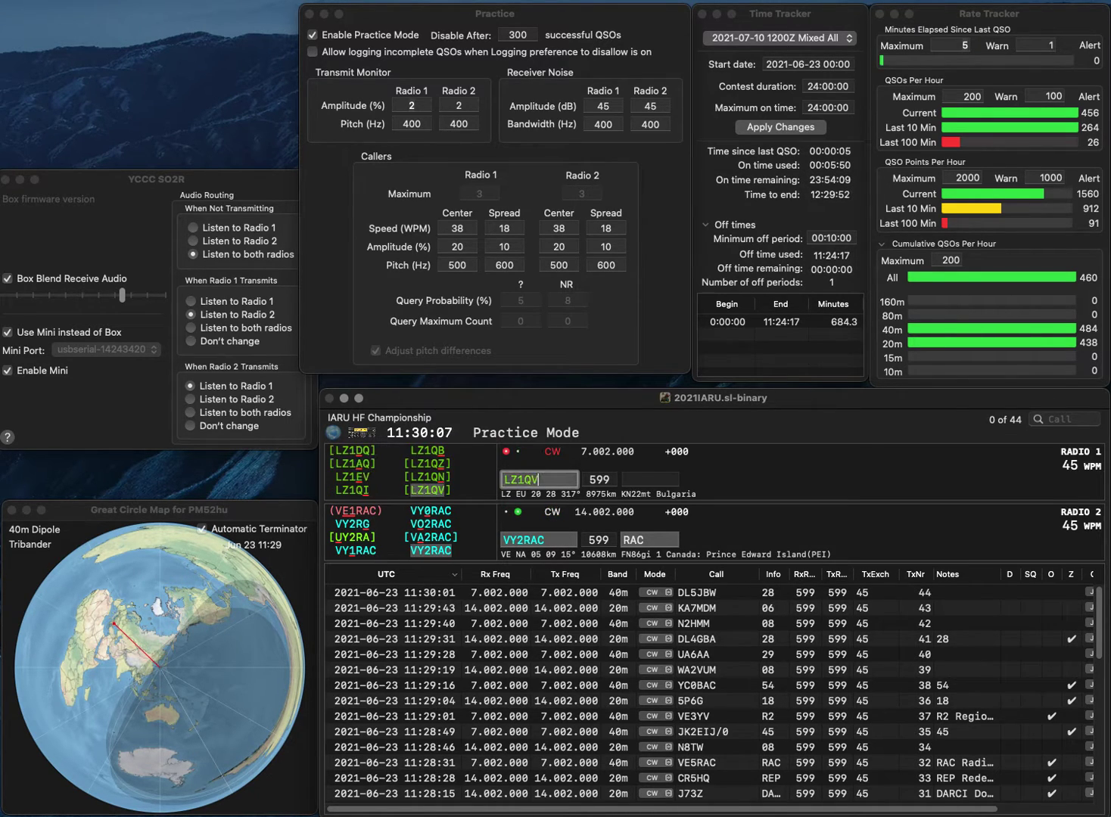
pyautogui.press('Return')
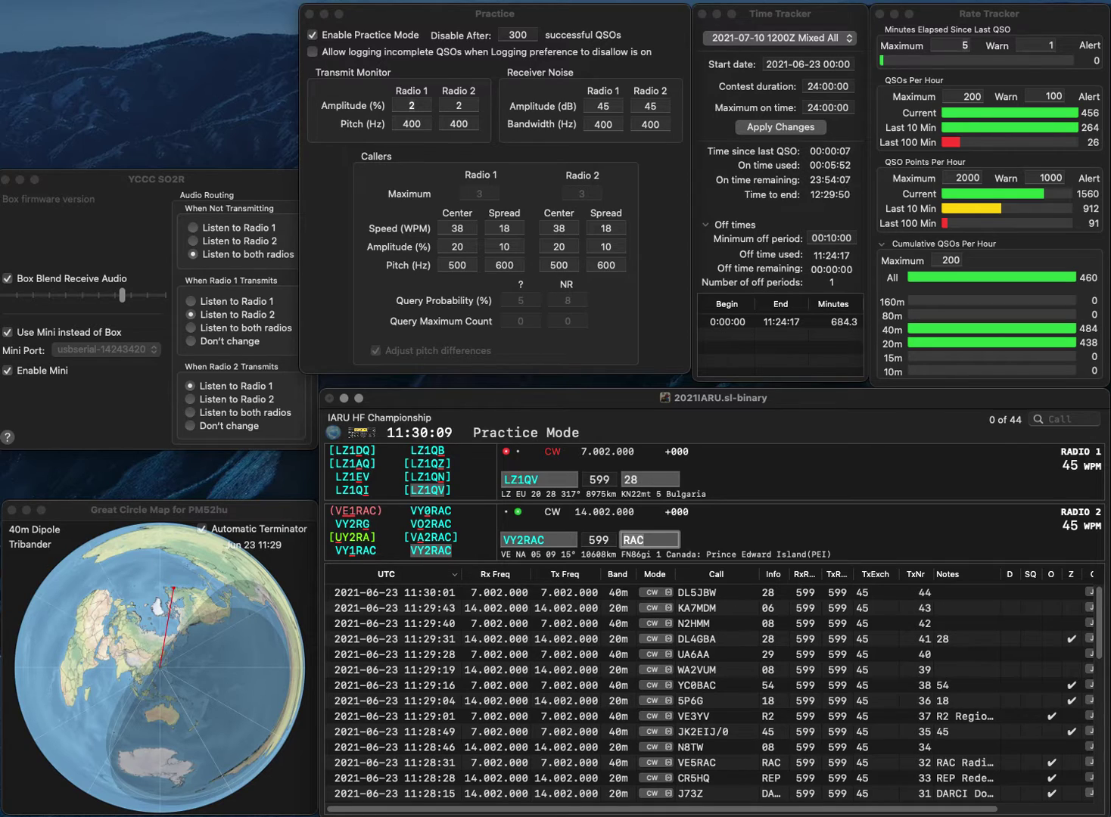
pyautogui.press('Return')
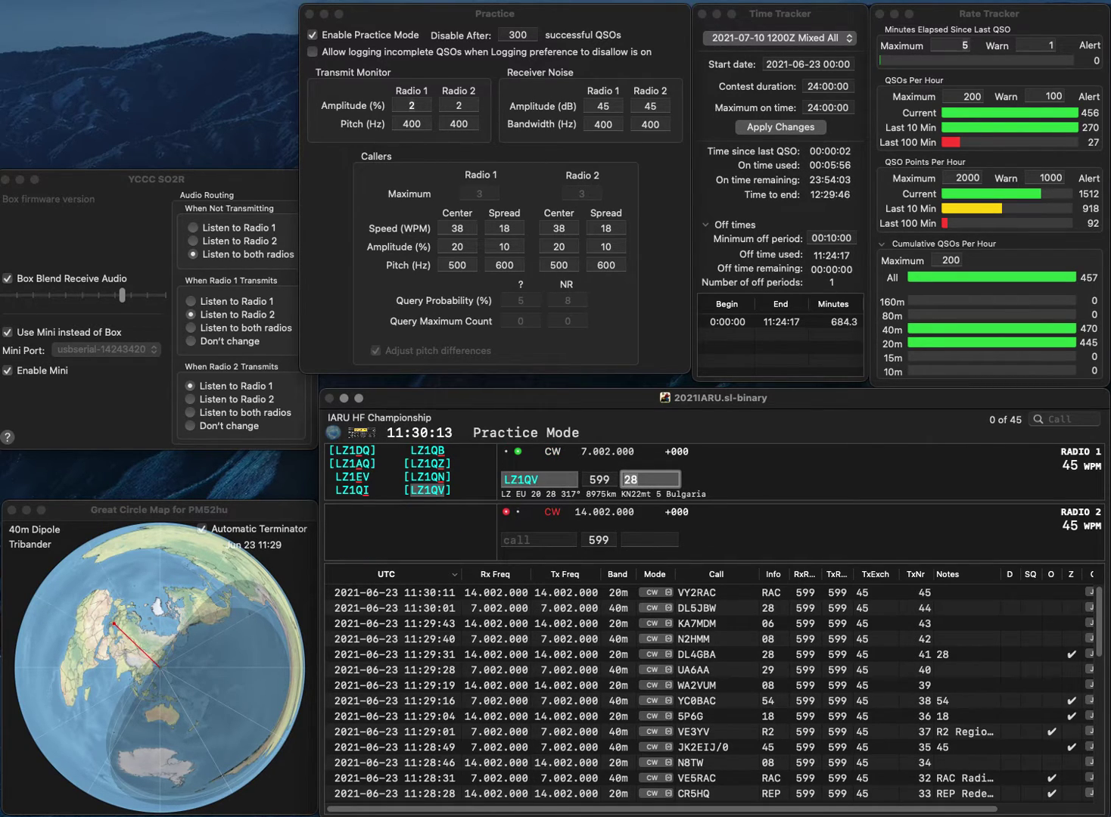
pyautogui.press('Return')
# Enter KS4R on Radio 2 and EA2BJM on Radio 1, send their exchanges, and log both contacts.
pyautogui.write('KS')
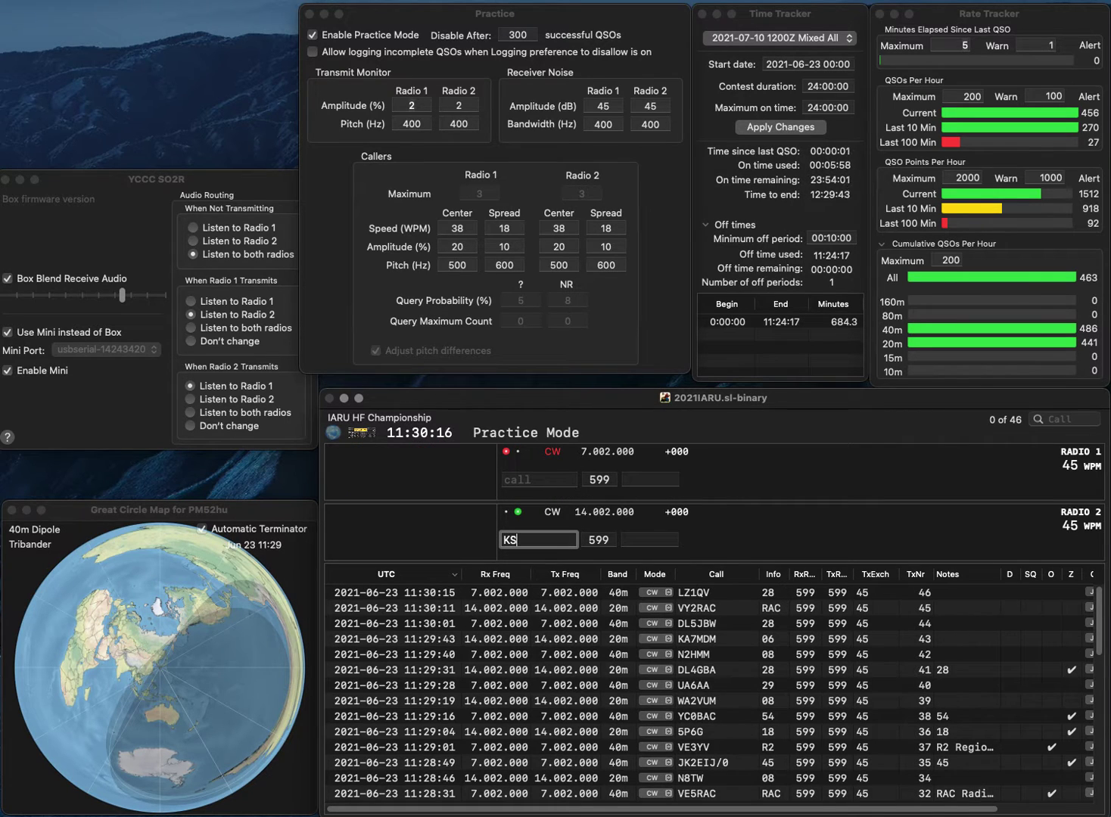
pyautogui.write('4R')
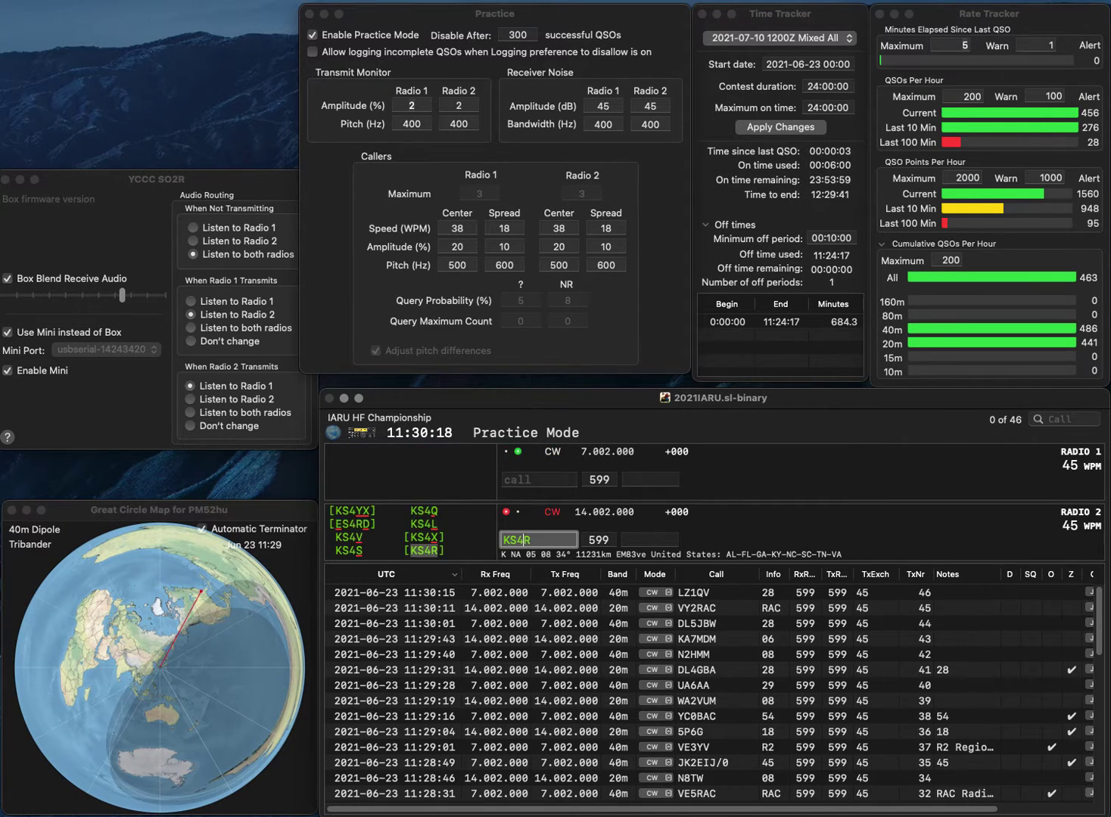
pyautogui.press('Return')
pyautogui.write('EA2BJM')
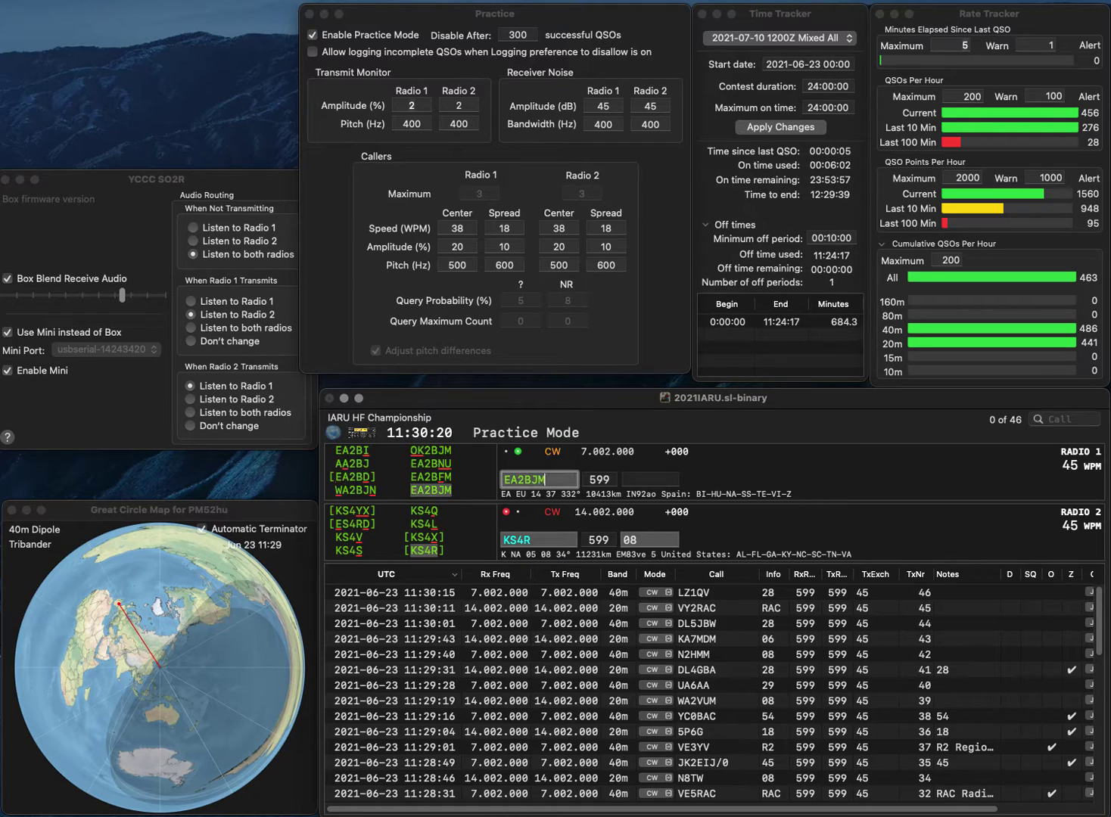
pyautogui.press('Return')
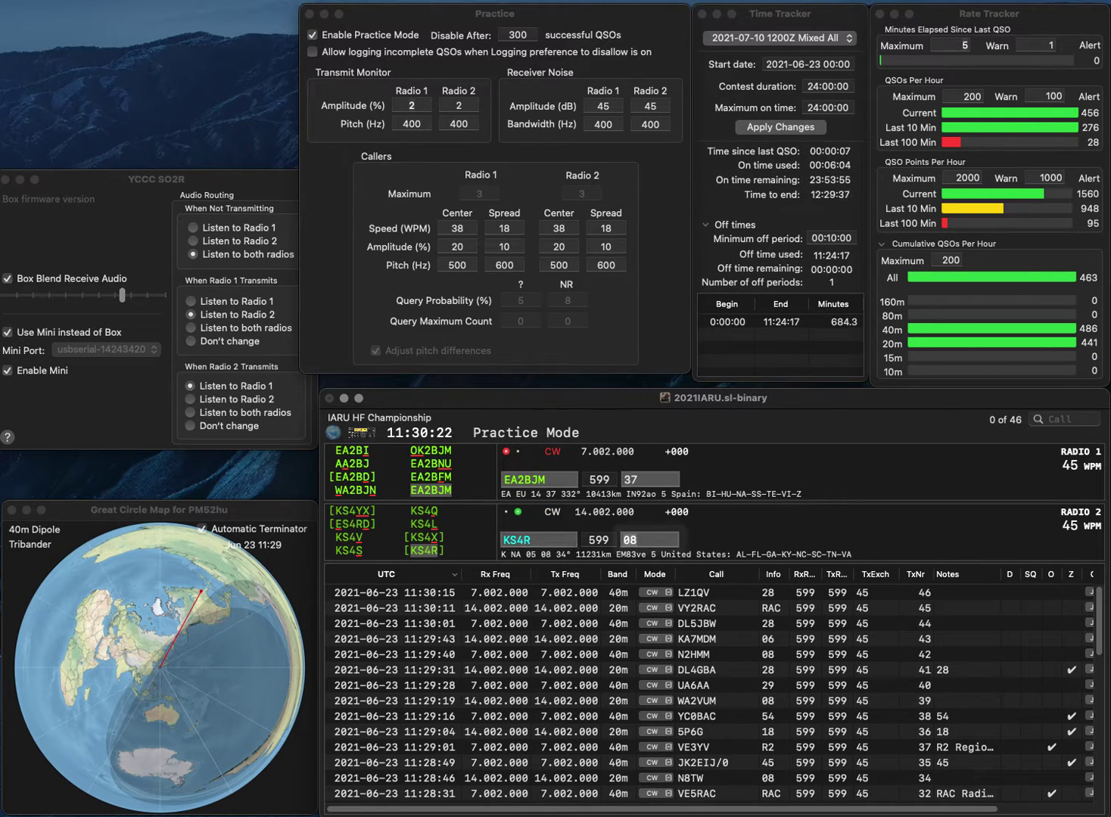
pyautogui.press('Return')
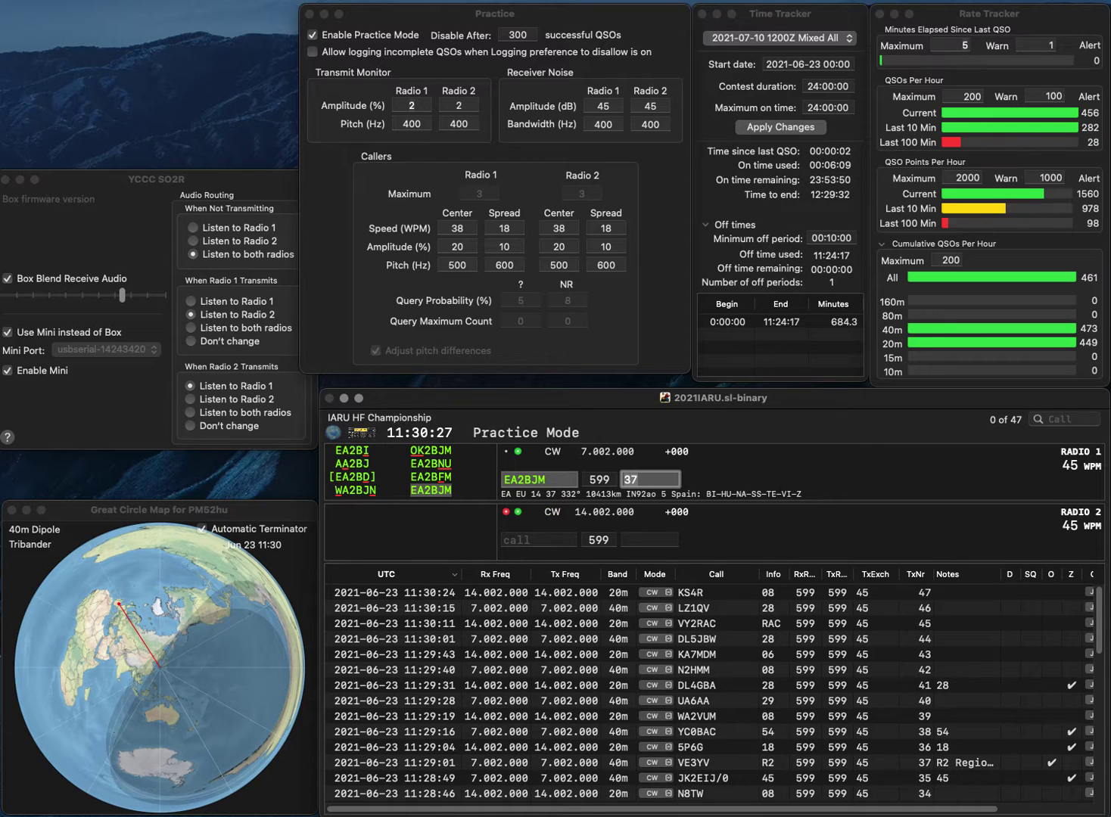
pyautogui.press('Return')
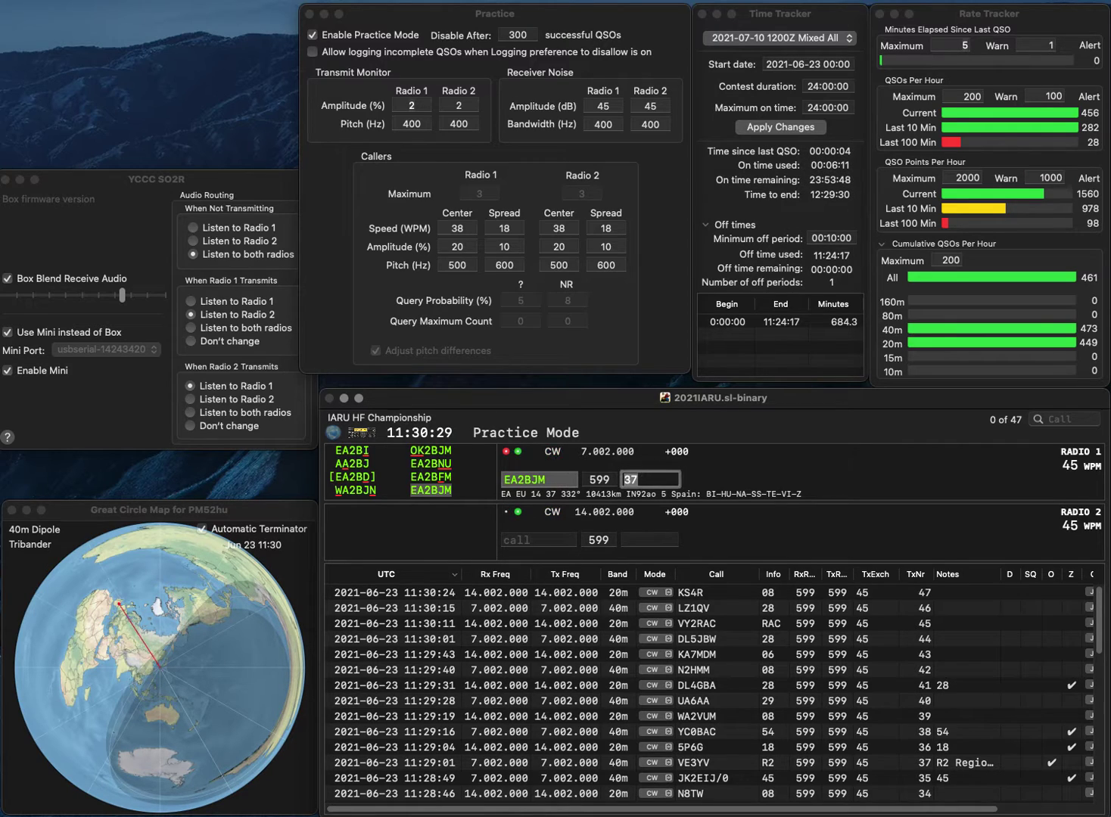
pyautogui.press('Return')
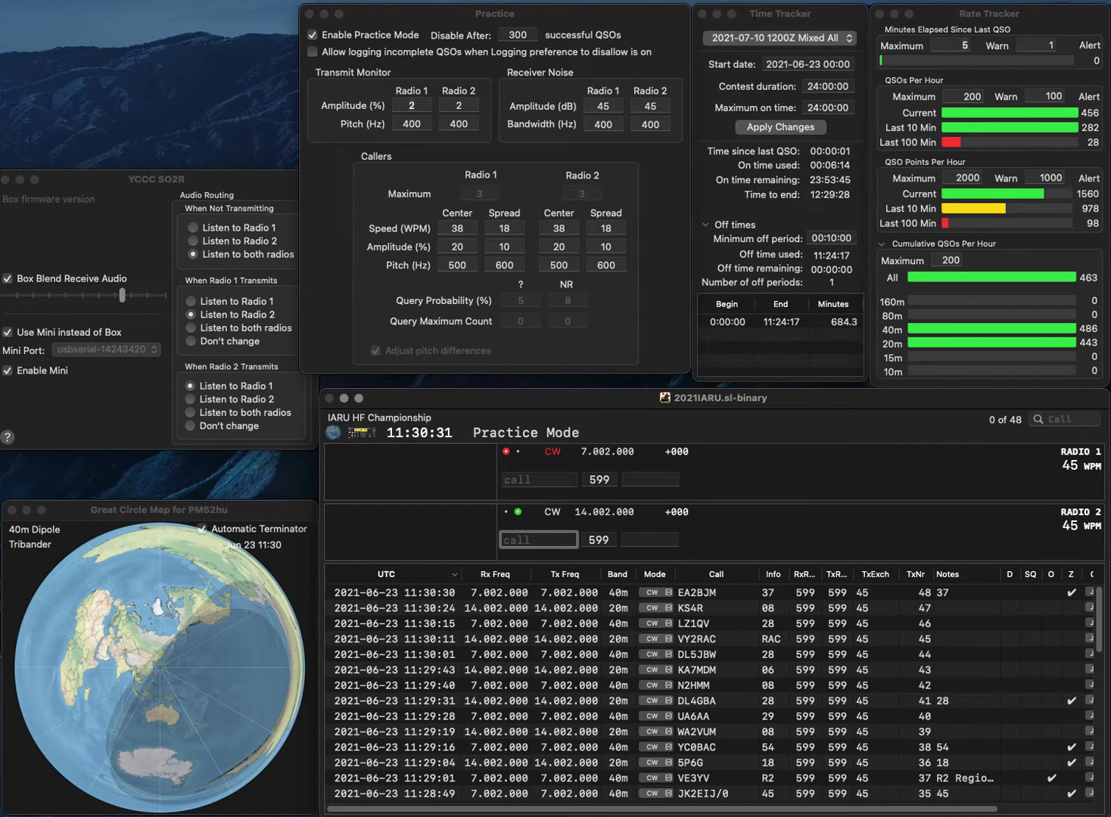
# Query the partial call HQ on Radio 2, and enter OR3A on Radio 1 and send its exchange.
pyautogui.write('HQ')
pyautogui.press('Return')
pyautogui.write('OR')
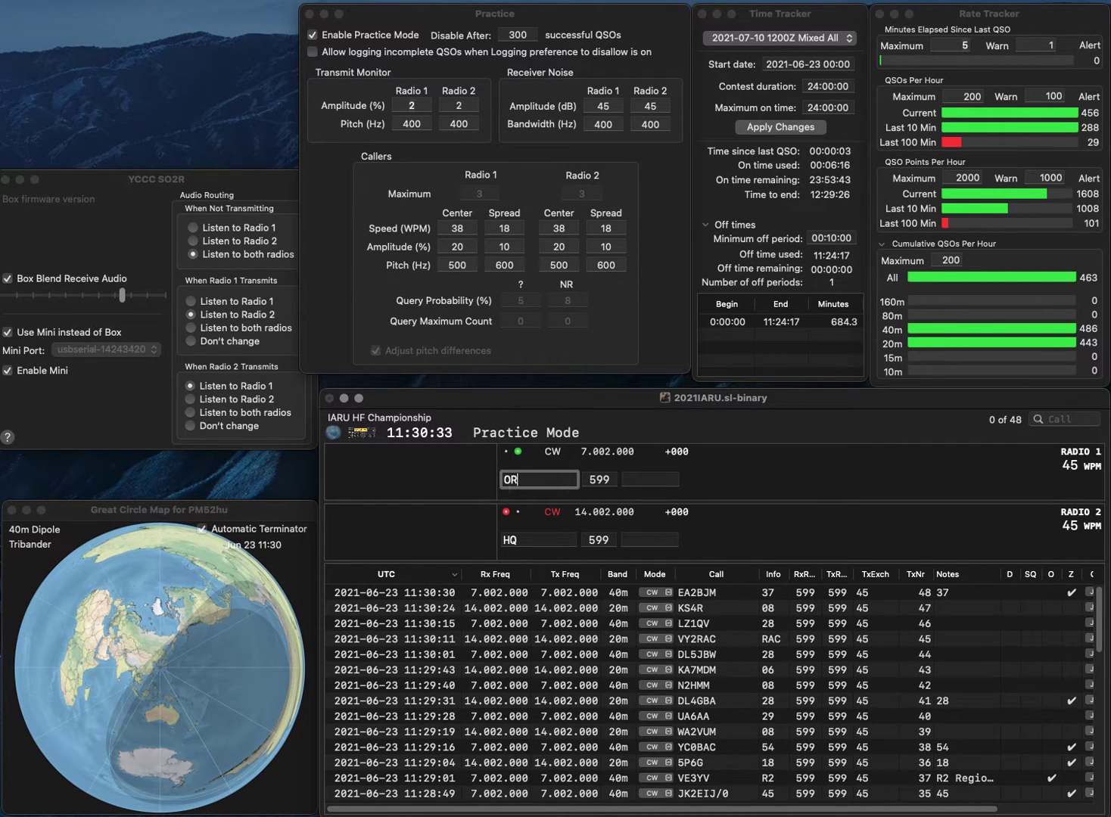
pyautogui.write('3A')
pyautogui.press('Return')
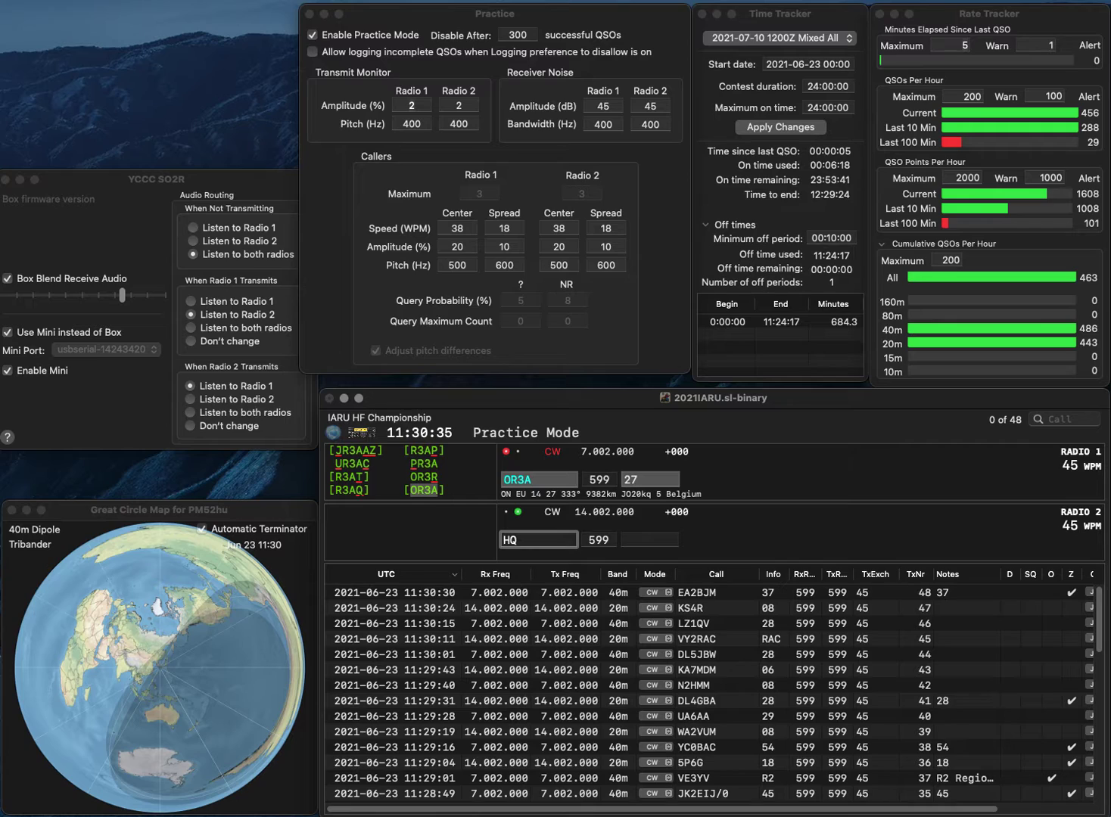
pyautogui.write('IO5')
pyautogui.press('Return')
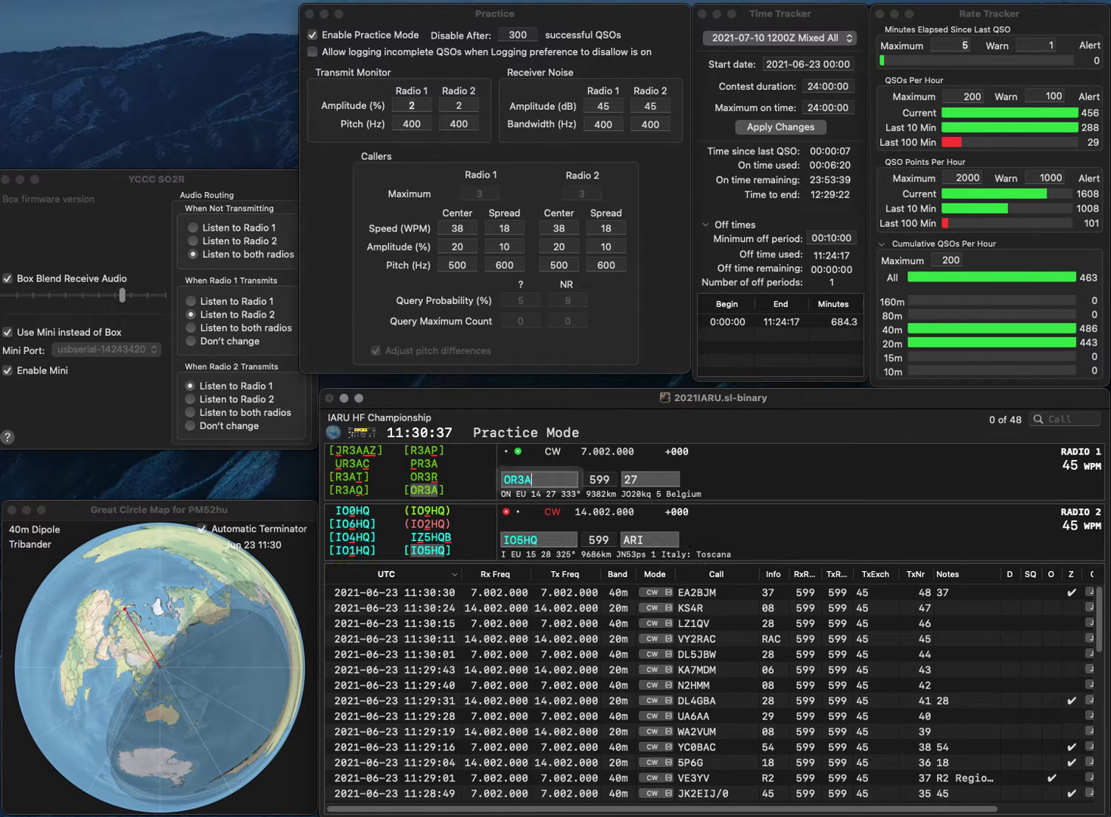
pyautogui.press('Tab')
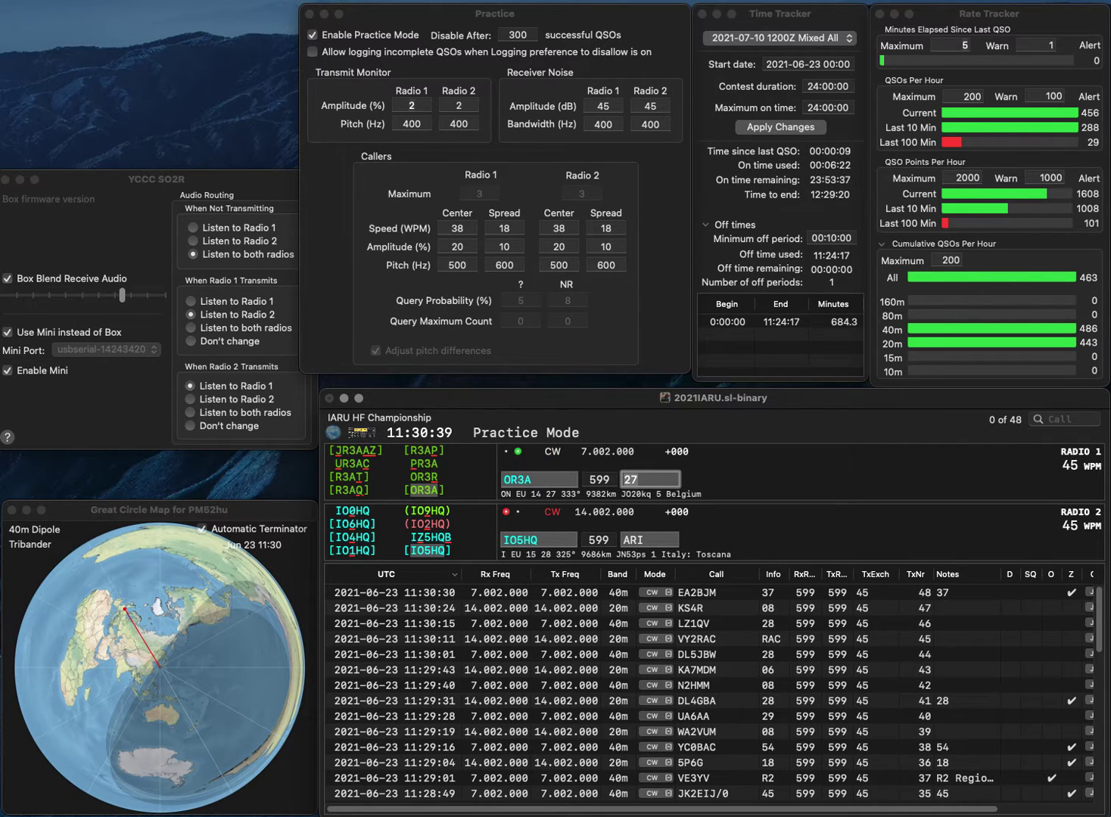
pyautogui.press('Return')
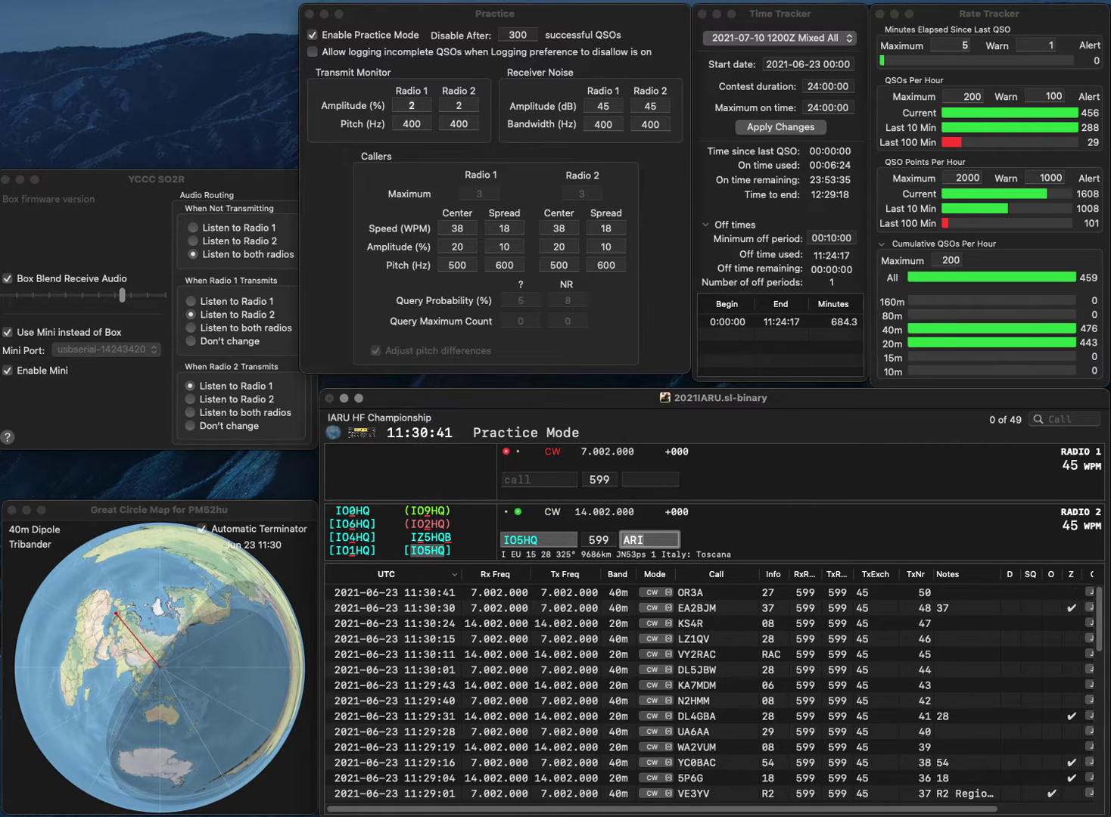
pyautogui.press('Return')
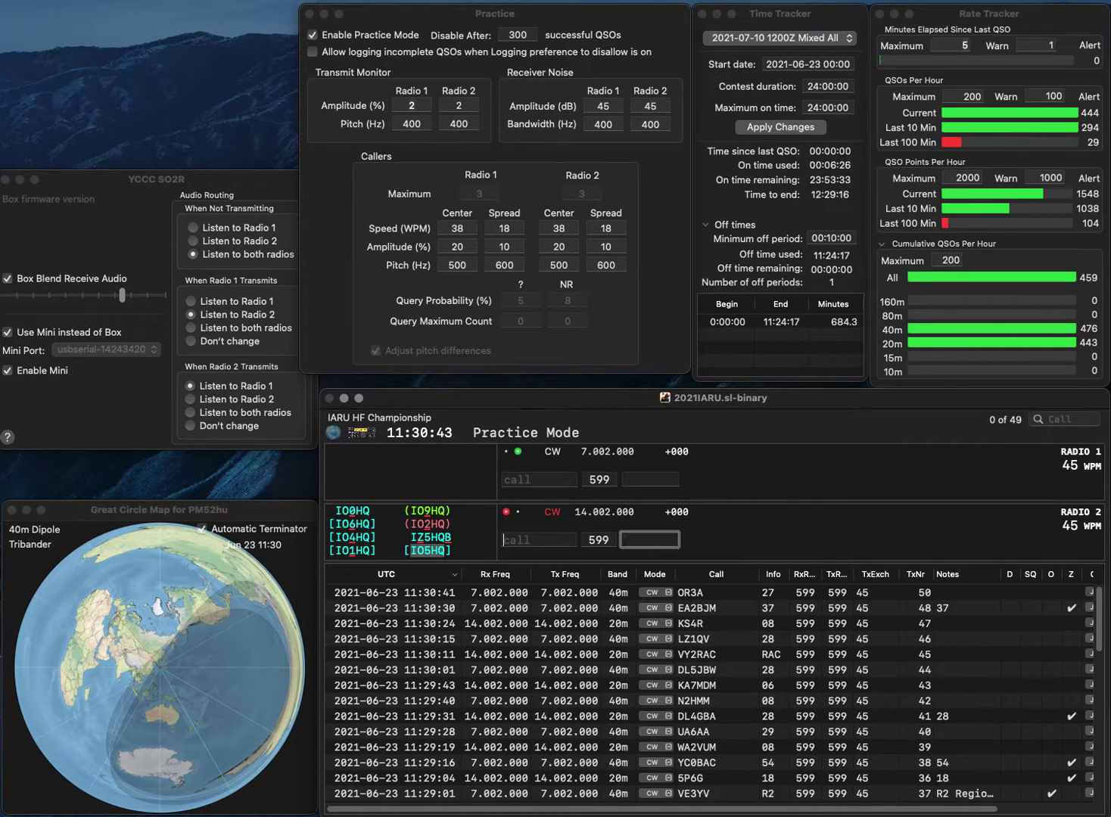
# Enter DK1FT on Radio 1 and JM1CDA on Radio 2 and send their exchanges.
pyautogui.write('DK1FT')
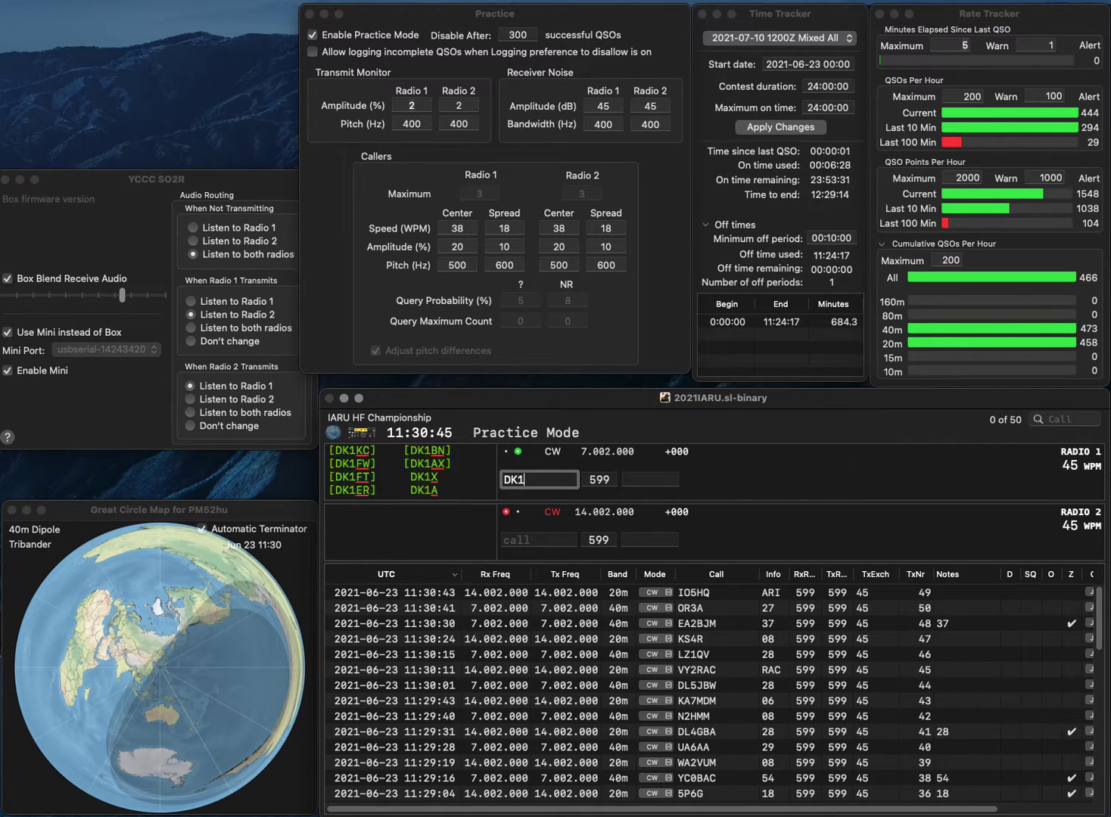
pyautogui.press('Return')
pyautogui.write('JM')
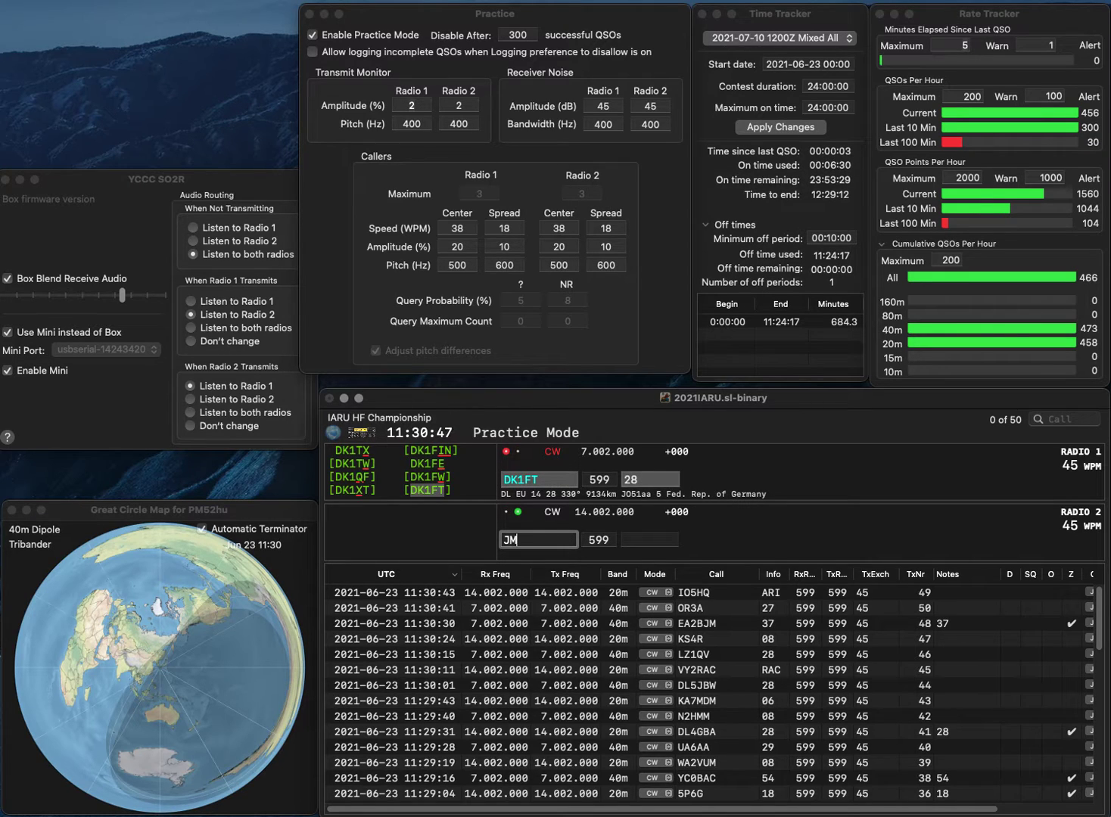
pyautogui.write('1CDA')
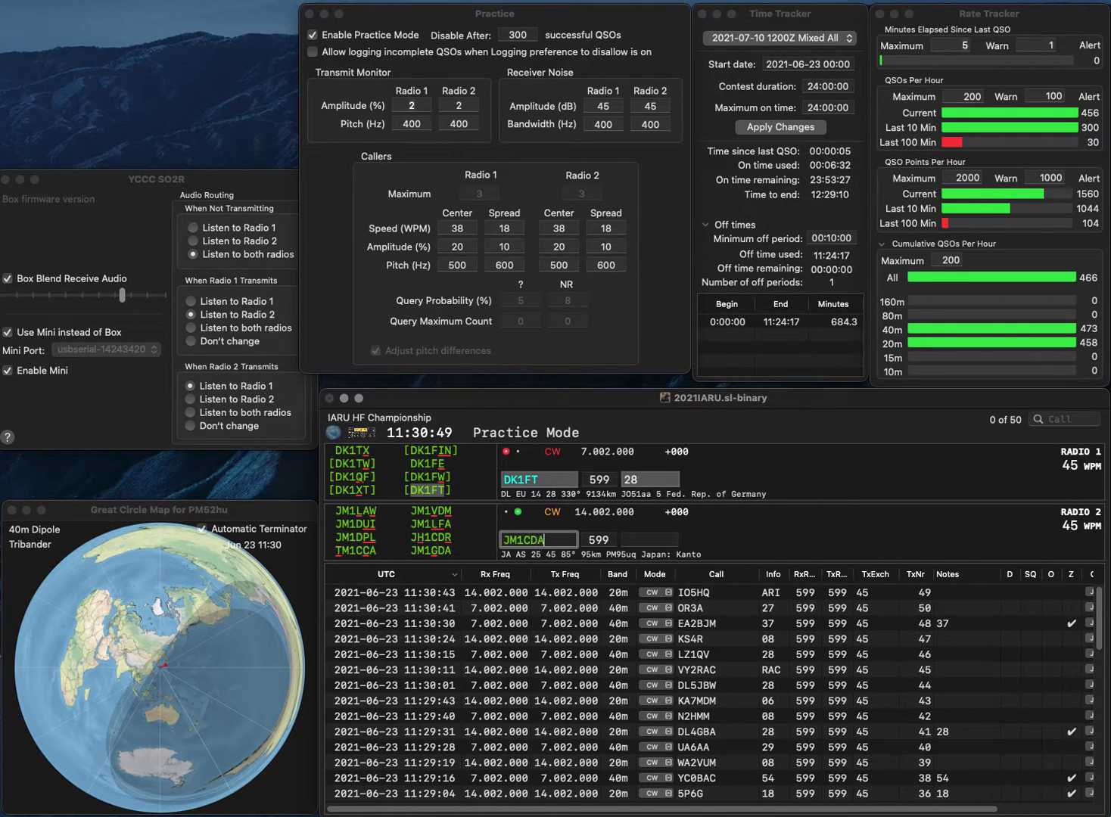
pyautogui.press('Return')
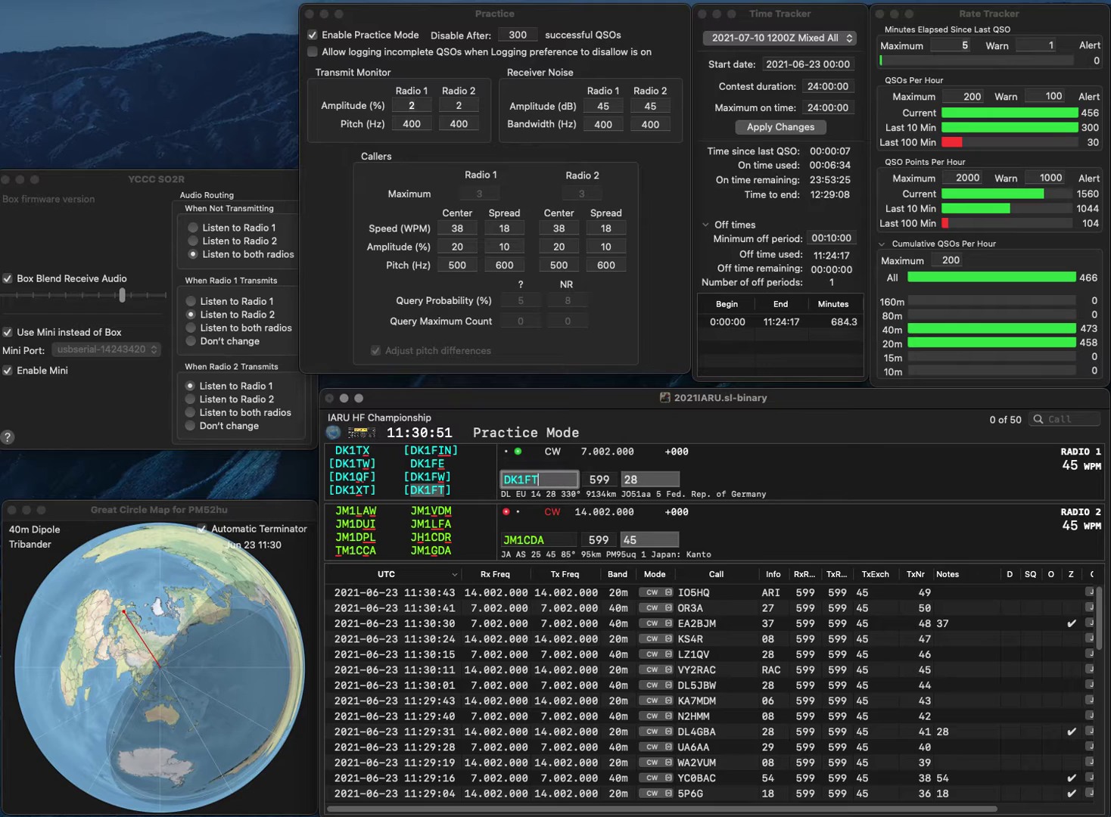
# Log the contact with DK1FT on Radio 1, correct the Radio 2 call to JM1GDA and send its exchange.
pyautogui.press('Tab')
pyautogui.press('Return')
pyautogui.press('Tab')
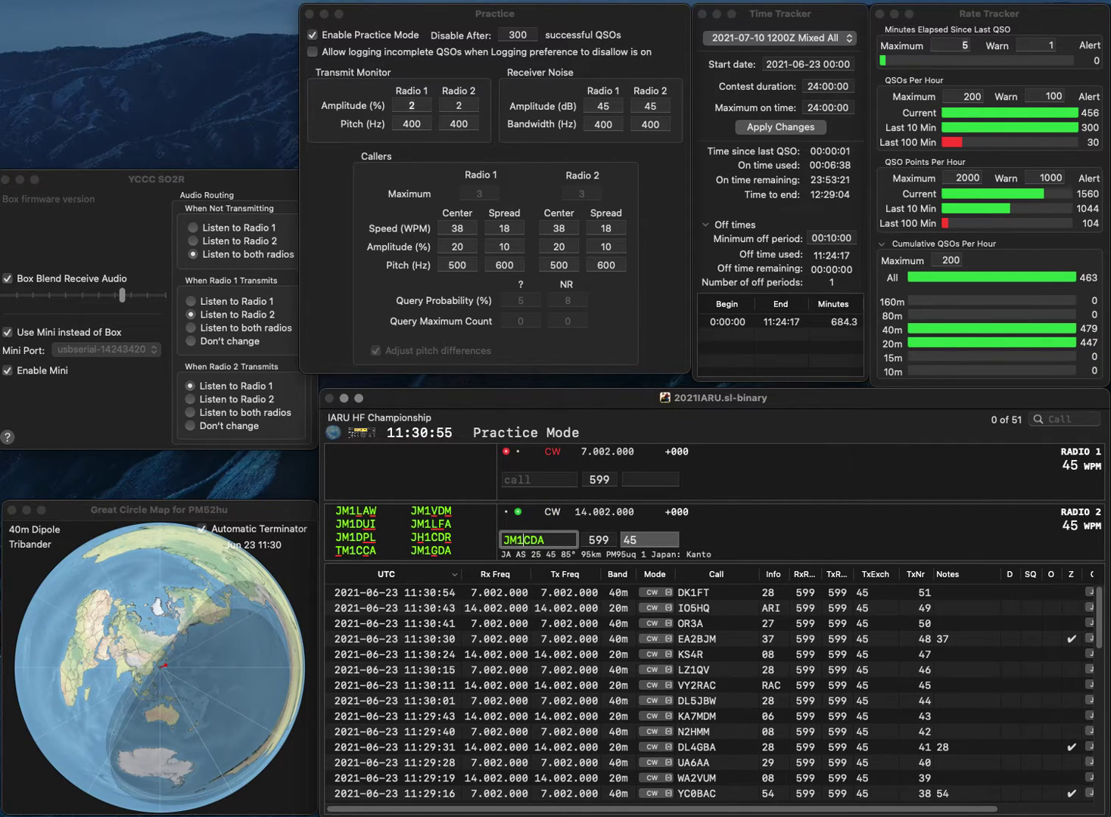
pyautogui.press('BackSpace')
pyautogui.write('G')
pyautogui.press('Return')
pyautogui.write('KB')
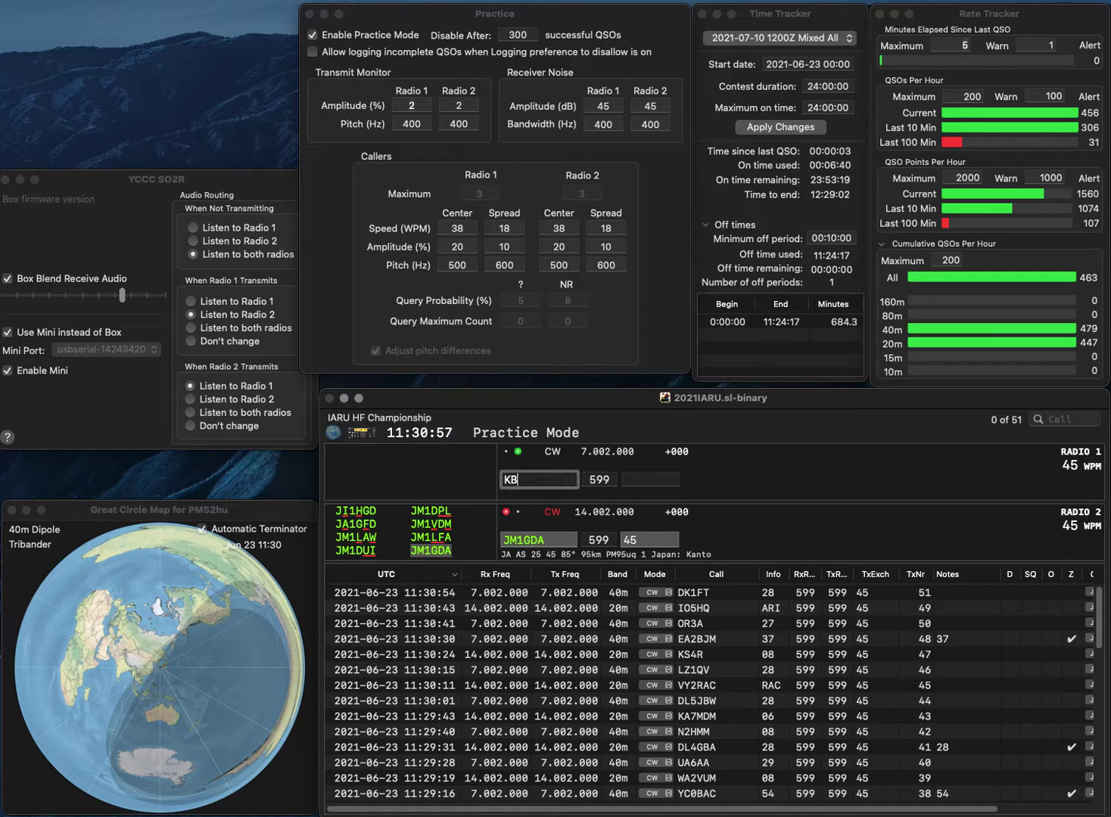
pyautogui.write('0HVB')
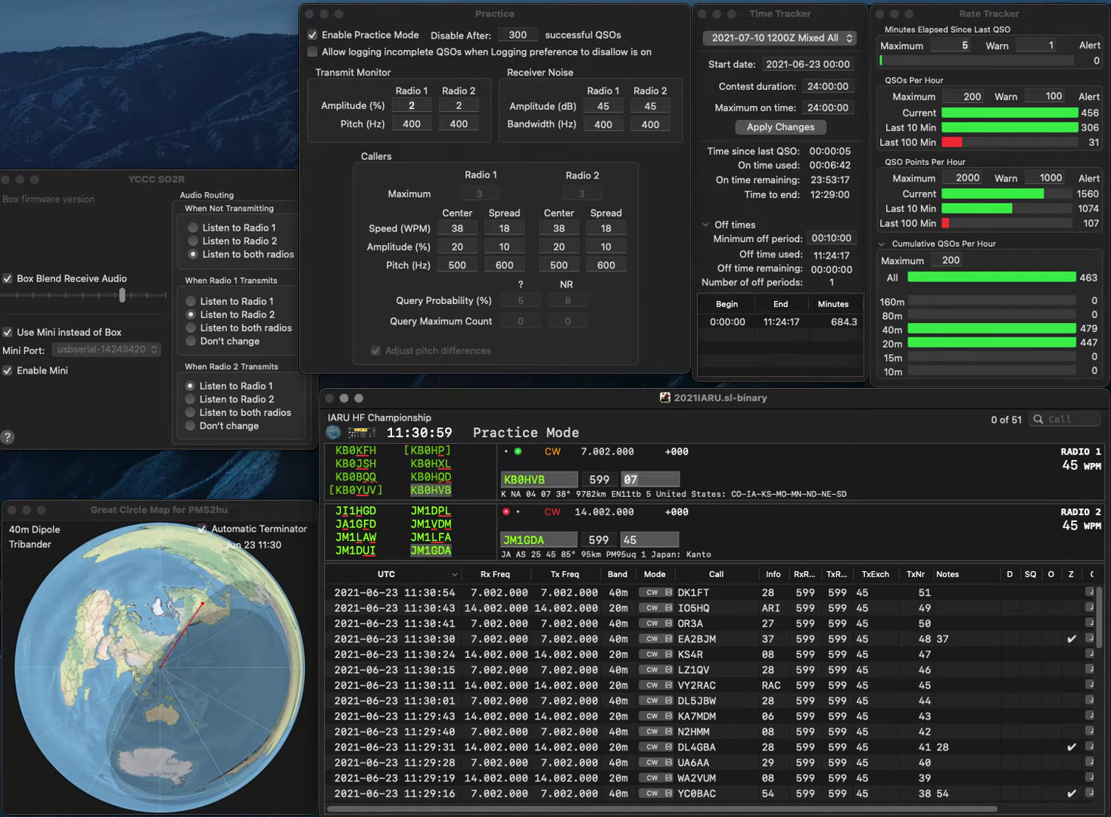
pyautogui.press('Return')
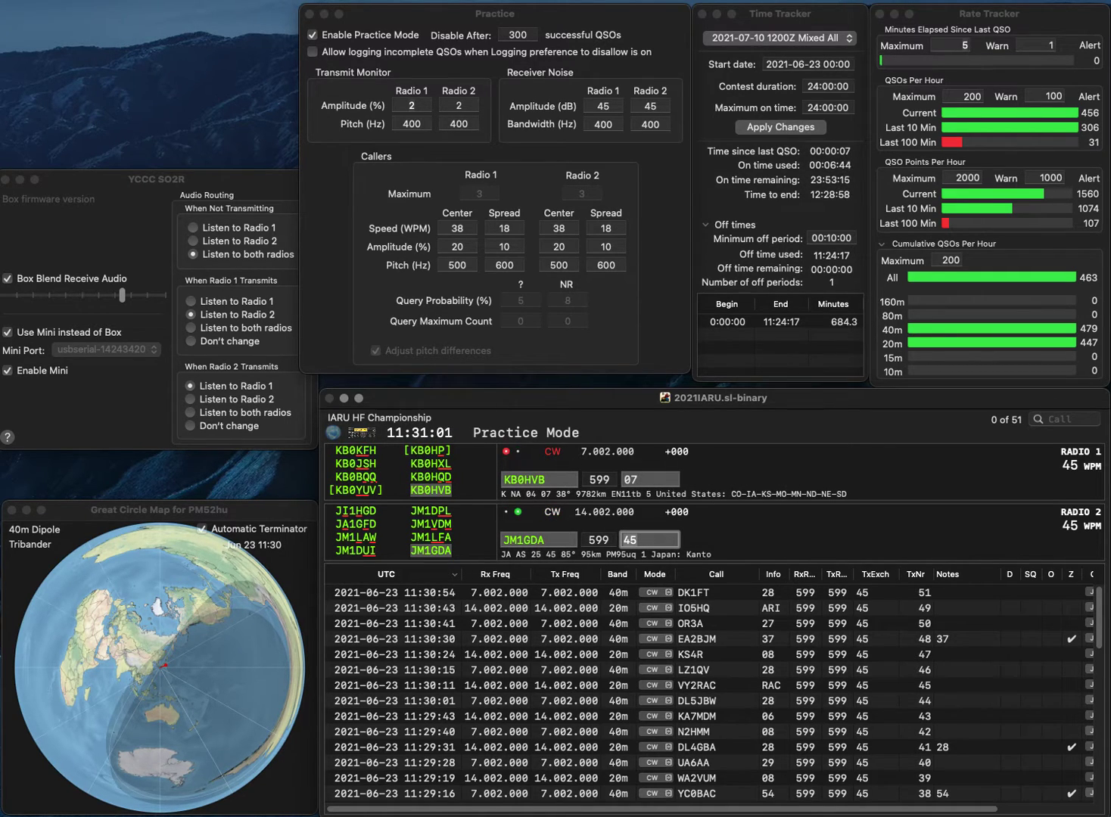
pyautogui.press('Return')
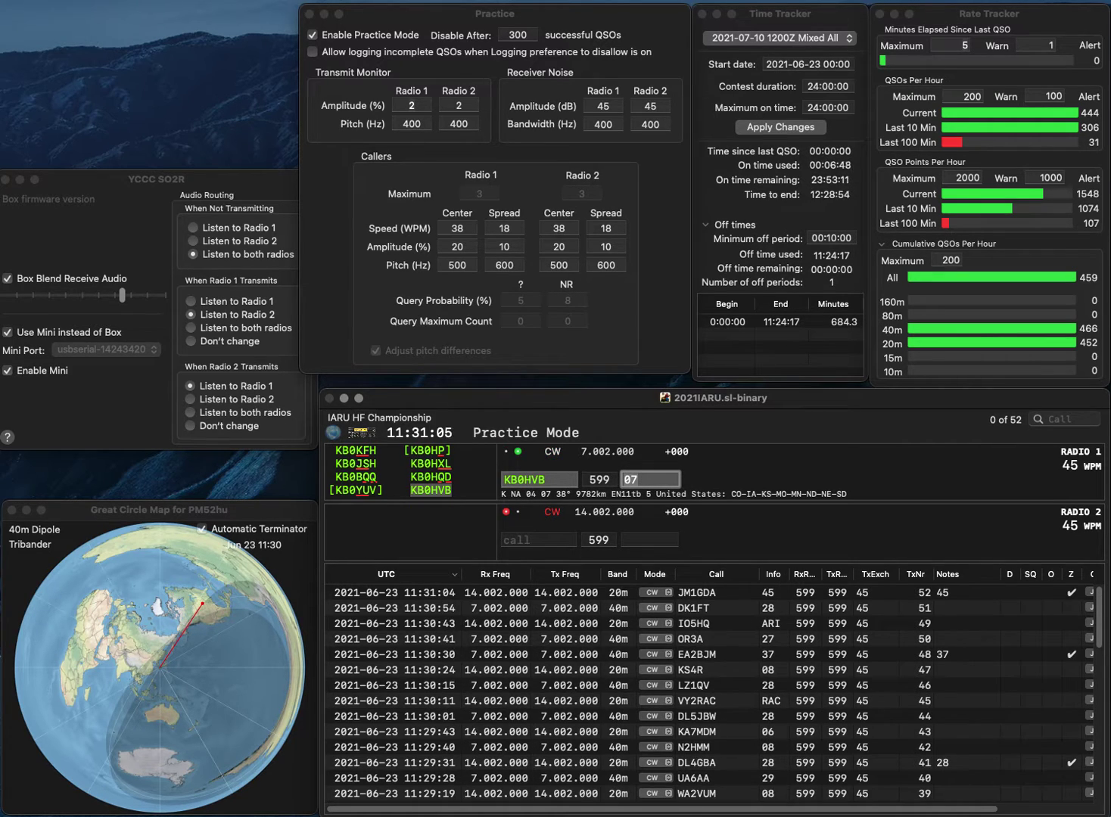
pyautogui.press('Return')
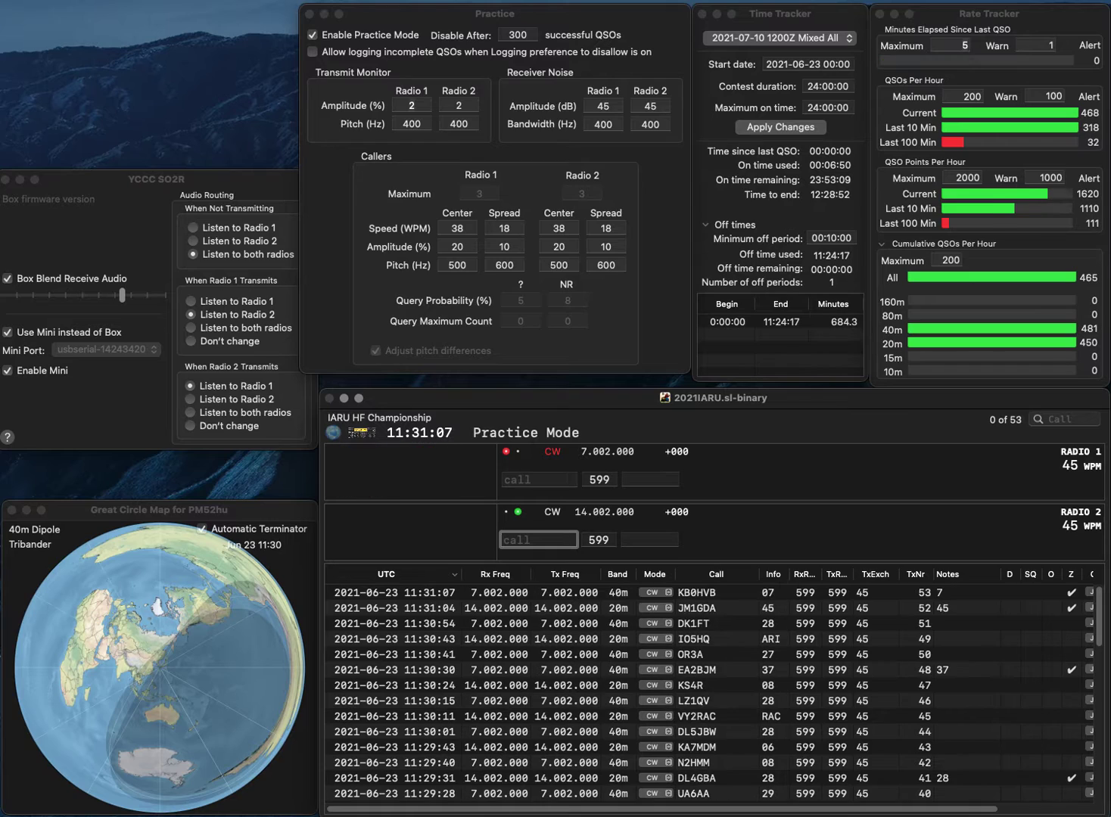
# Enter SN0HQ on Radio 2 and RT3G on Radio 1 and send their exchanges.
pyautogui.write('SN0HQ')
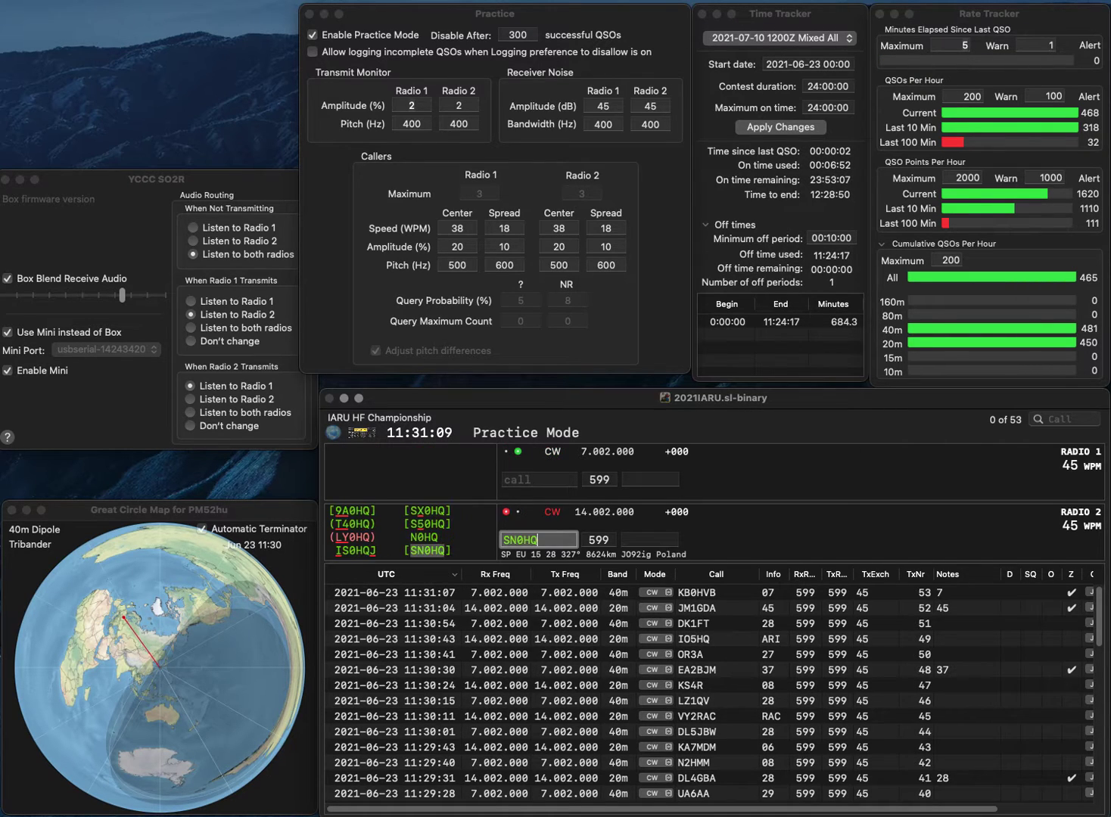
pyautogui.press('Return')
pyautogui.write('NT3D')
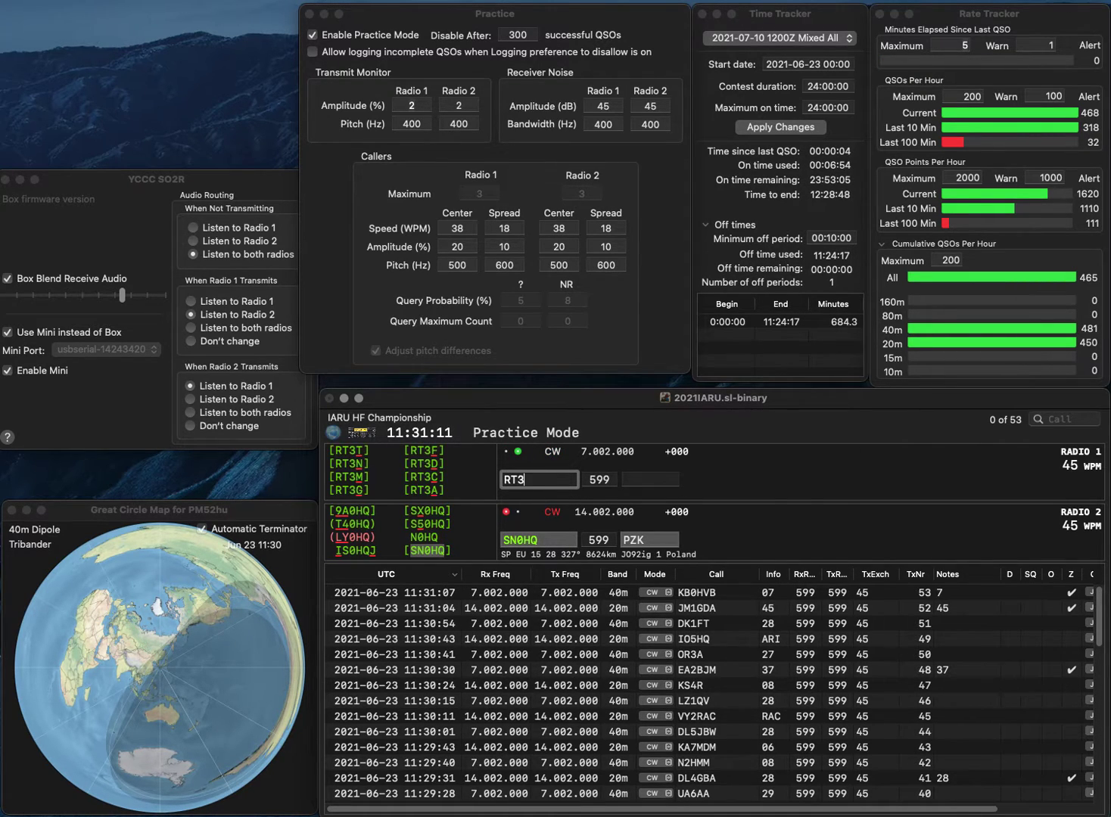
pyautogui.press('Return')
pyautogui.press('space')
pyautogui.press('BackSpace')
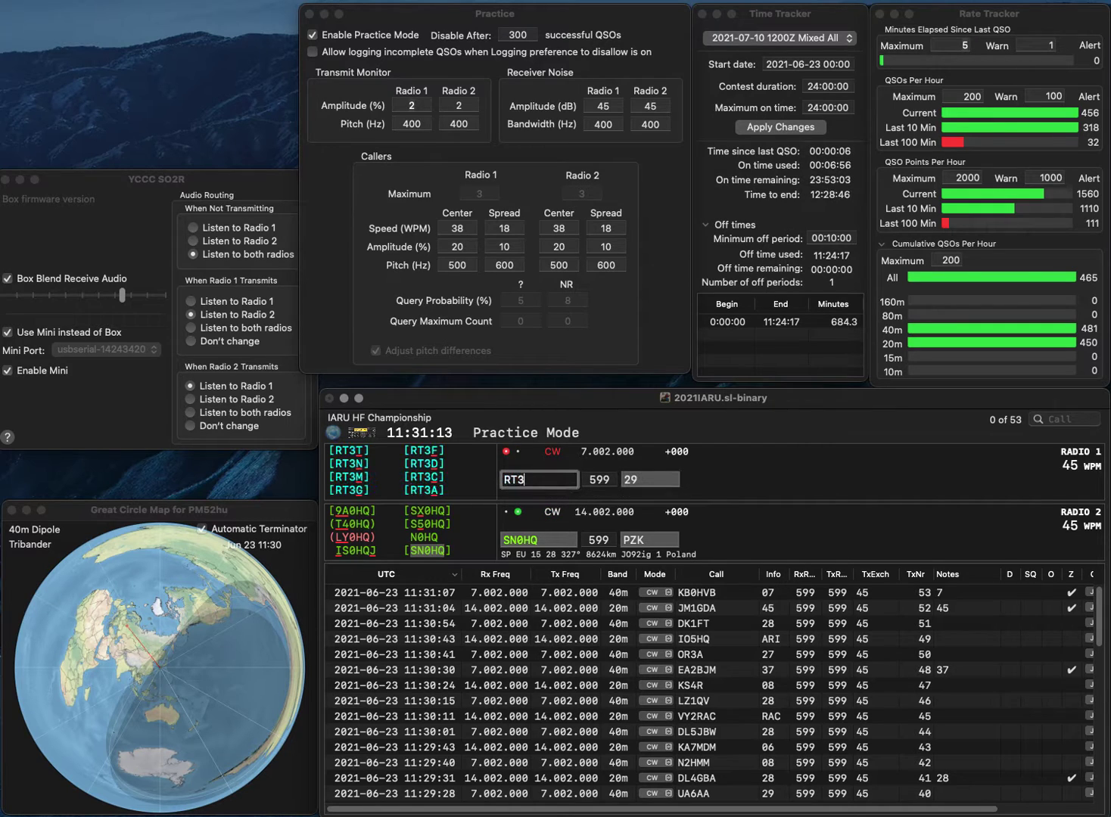
pyautogui.write('G')
pyautogui.press('Tab')
pyautogui.press('space')
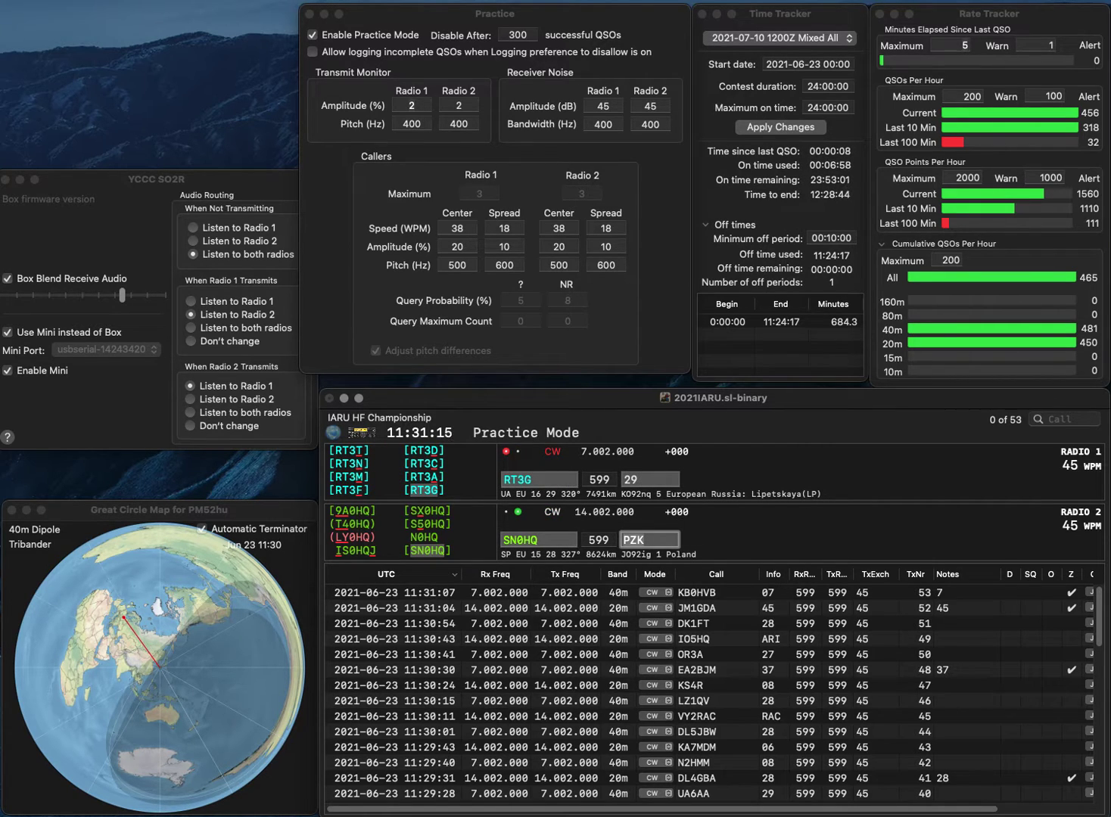
pyautogui.press('Return')
pyautogui.press('space')
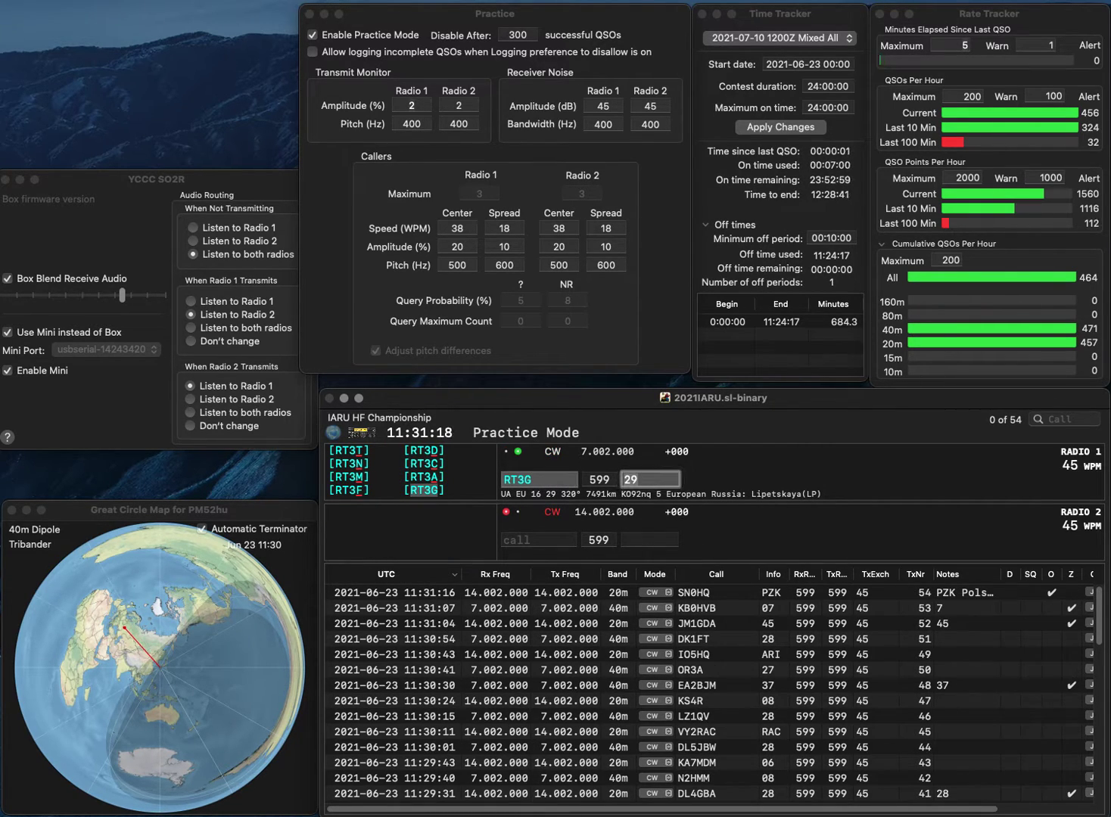
pyautogui.press('Return')
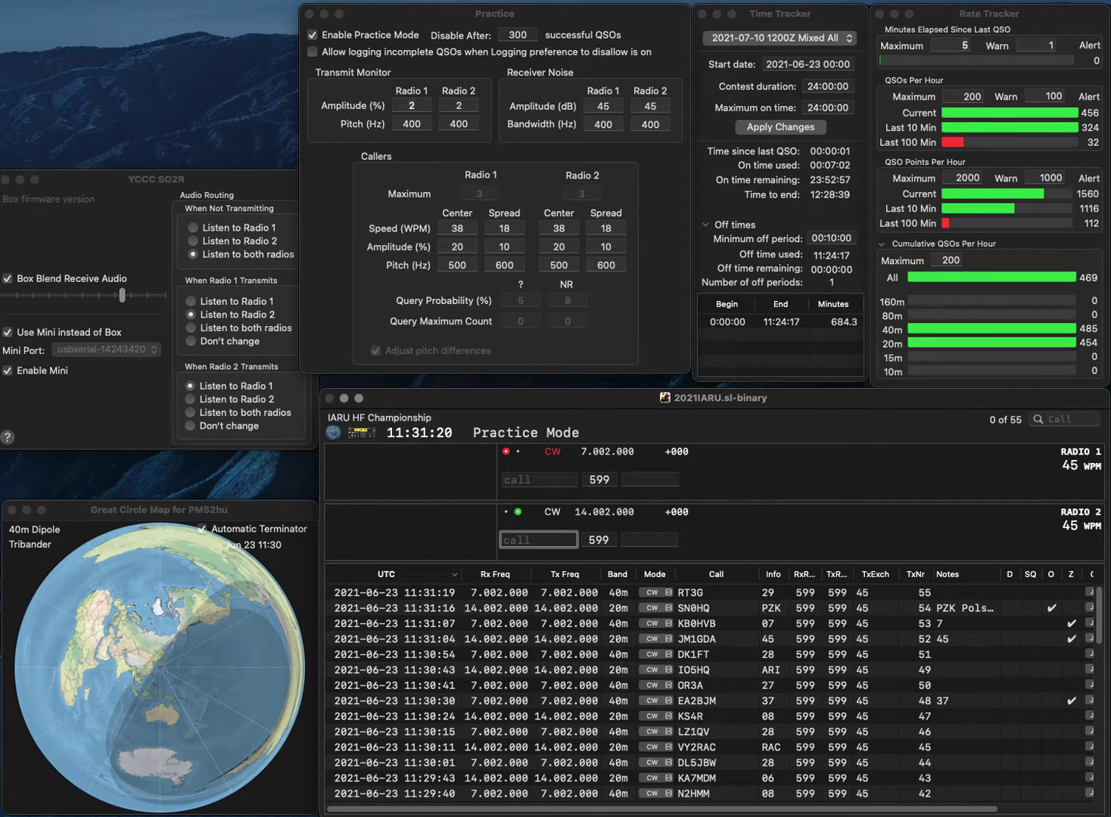
# Enter W9RNY on Radio 2 and send its exchange, and query the partial call MAY on Radio 1.
pyautogui.write('W9RNY')
pyautogui.press('Return')
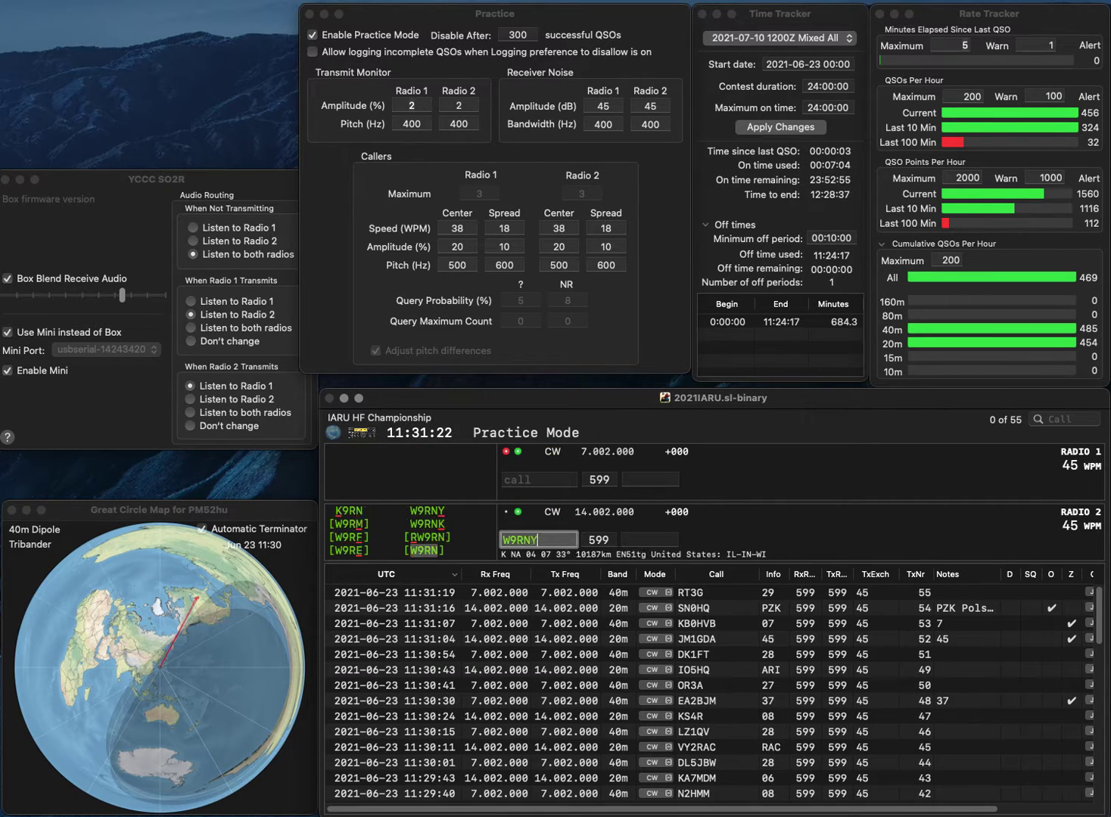
pyautogui.write('8M')
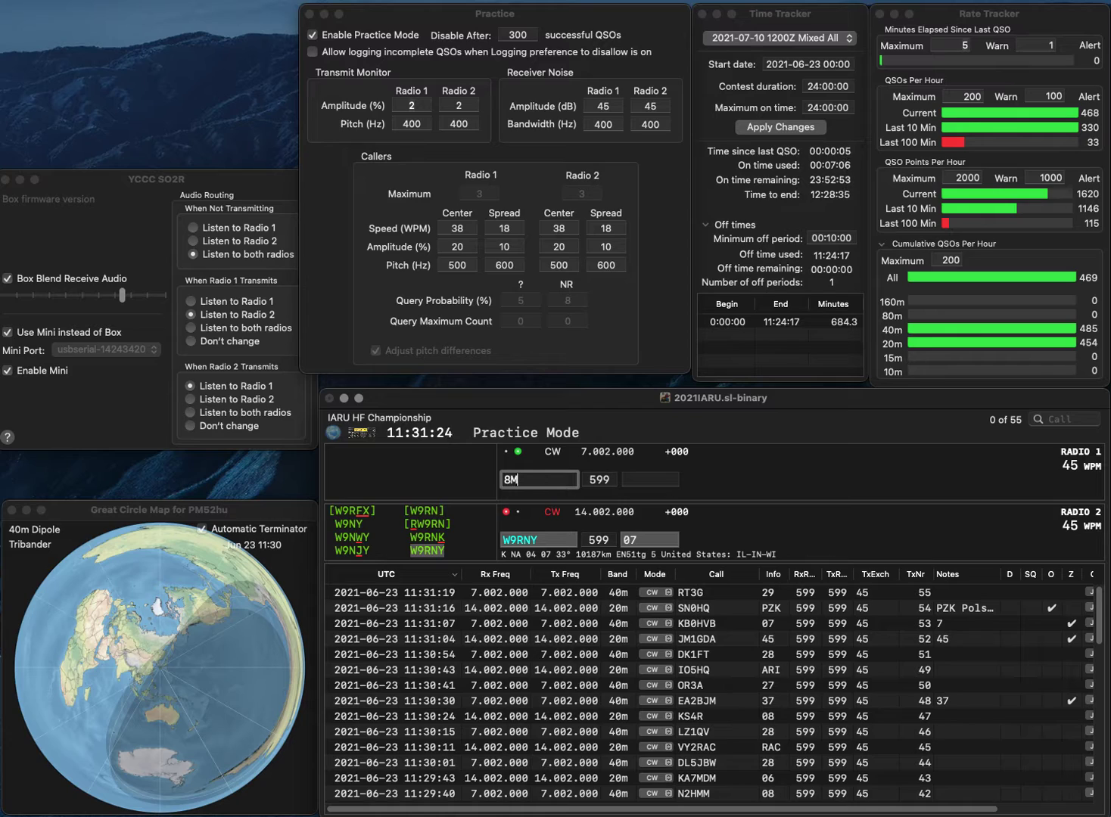
pyautogui.write('AY')
pyautogui.press('Delete')
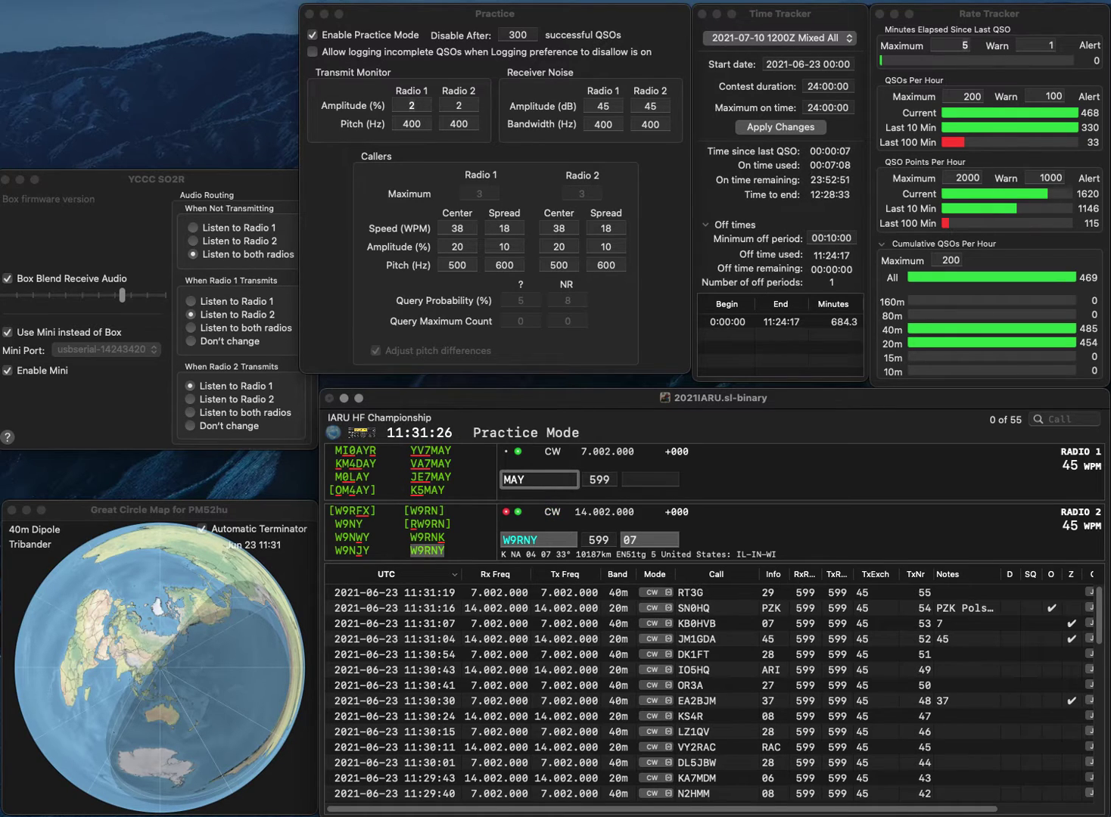
pyautogui.press('Return')
pyautogui.press('Return')
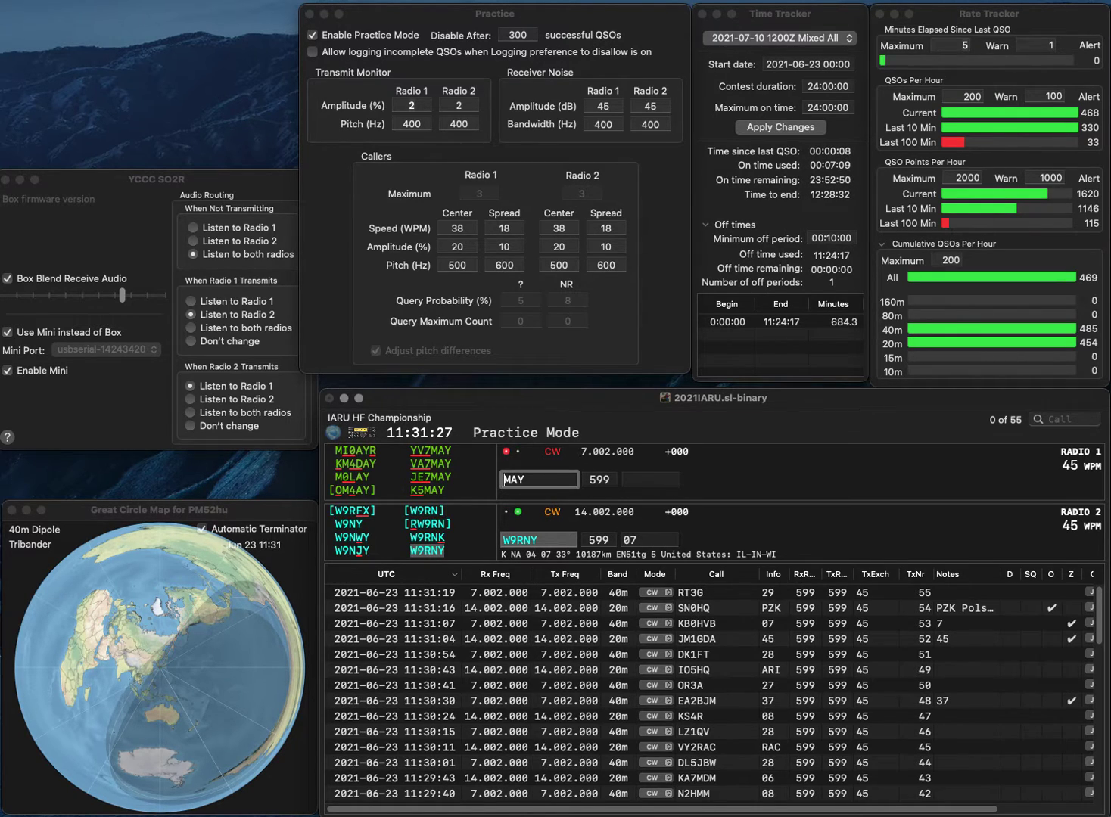
pyautogui.press('Delete')
pyautogui.write('N8')
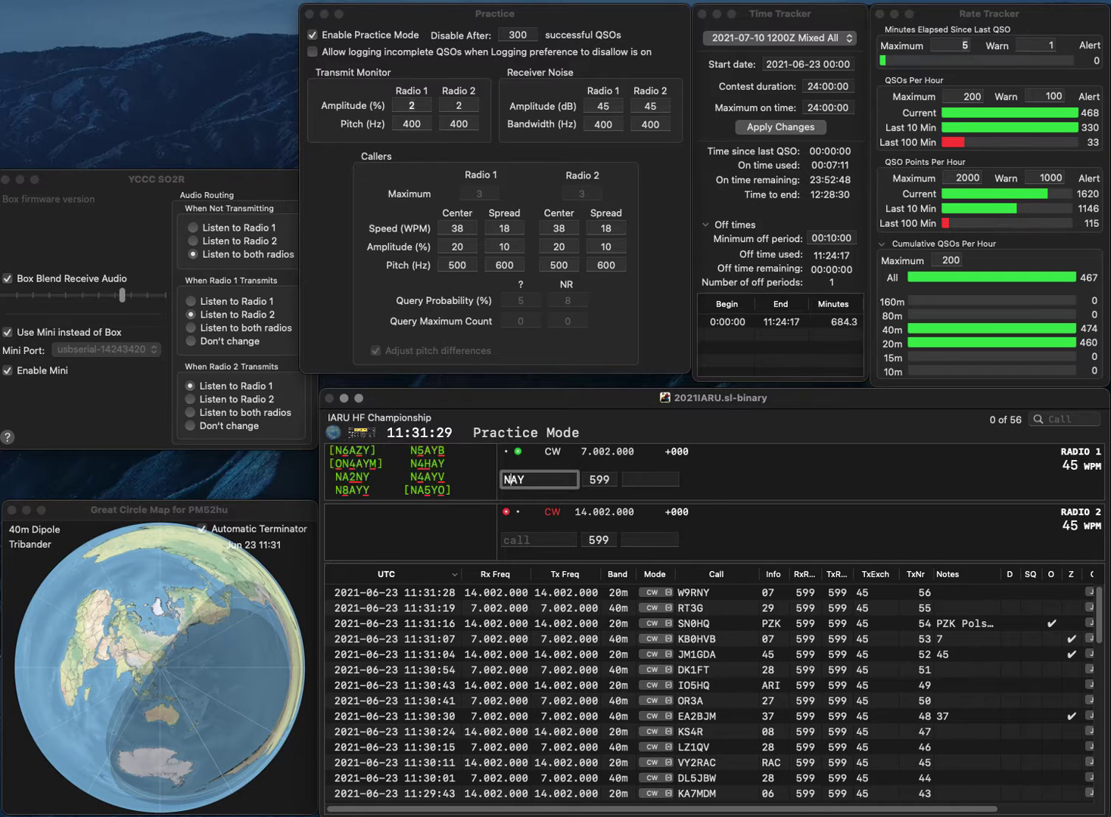
pyautogui.press('Right')
pyautogui.write('M')
pyautogui.press('Return')
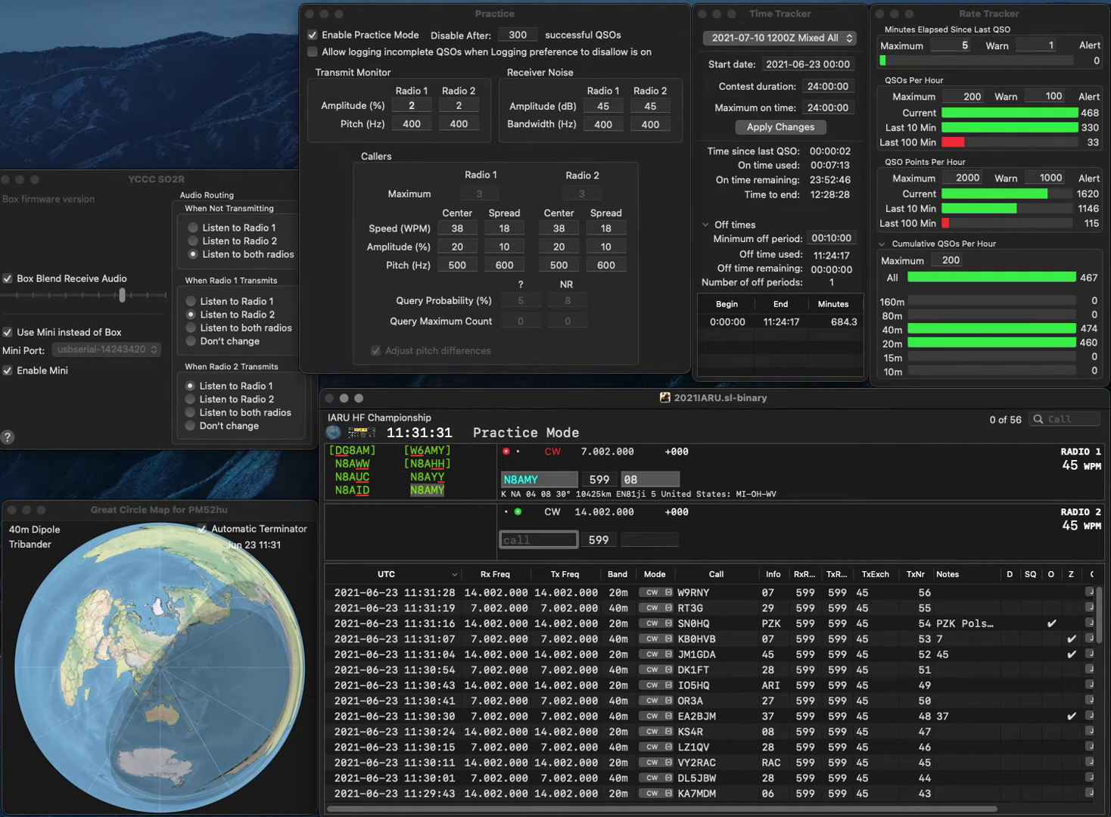
pyautogui.write('L0HQ')
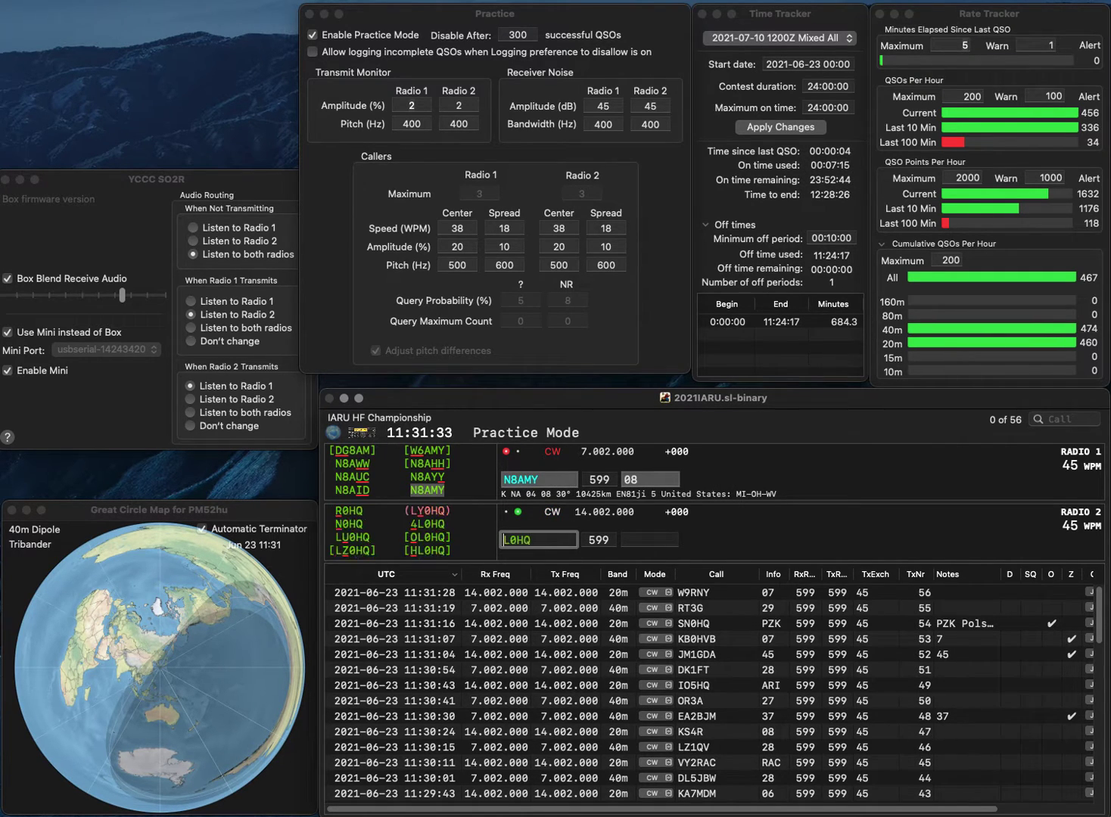
pyautogui.press('Home')
pyautogui.write('4')
pyautogui.press('Return')
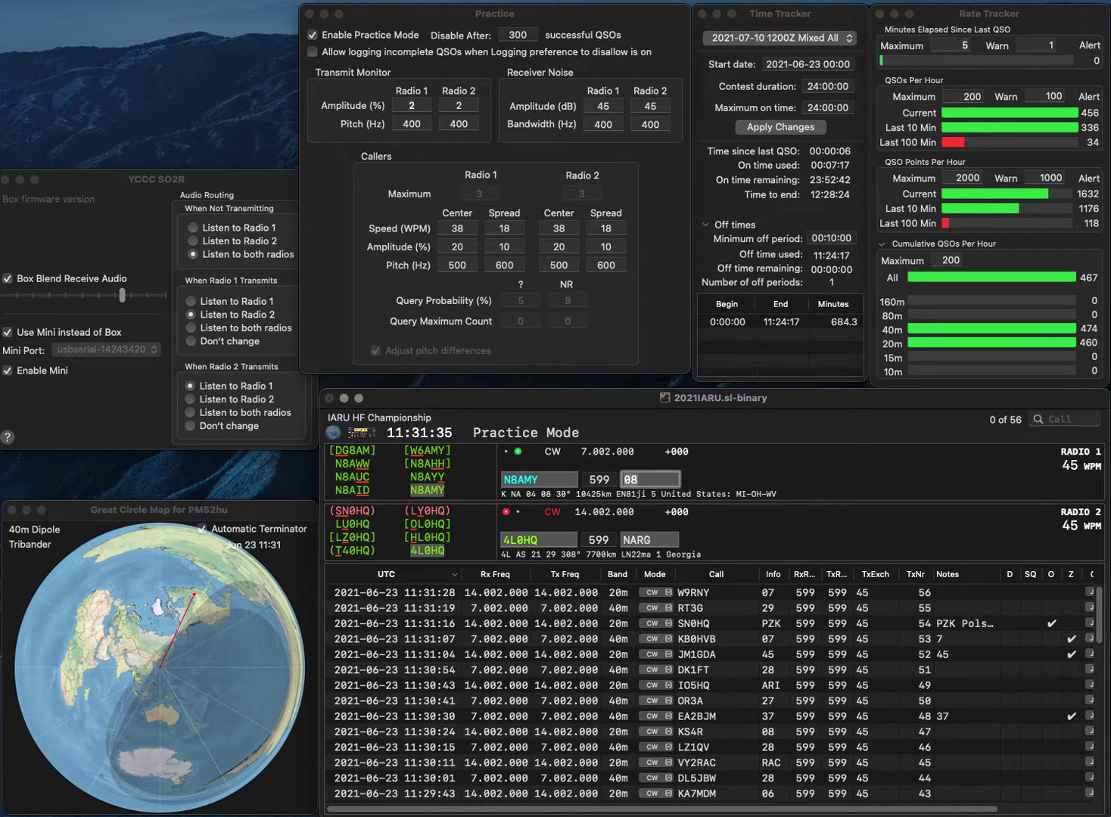
pyautogui.press('Return')
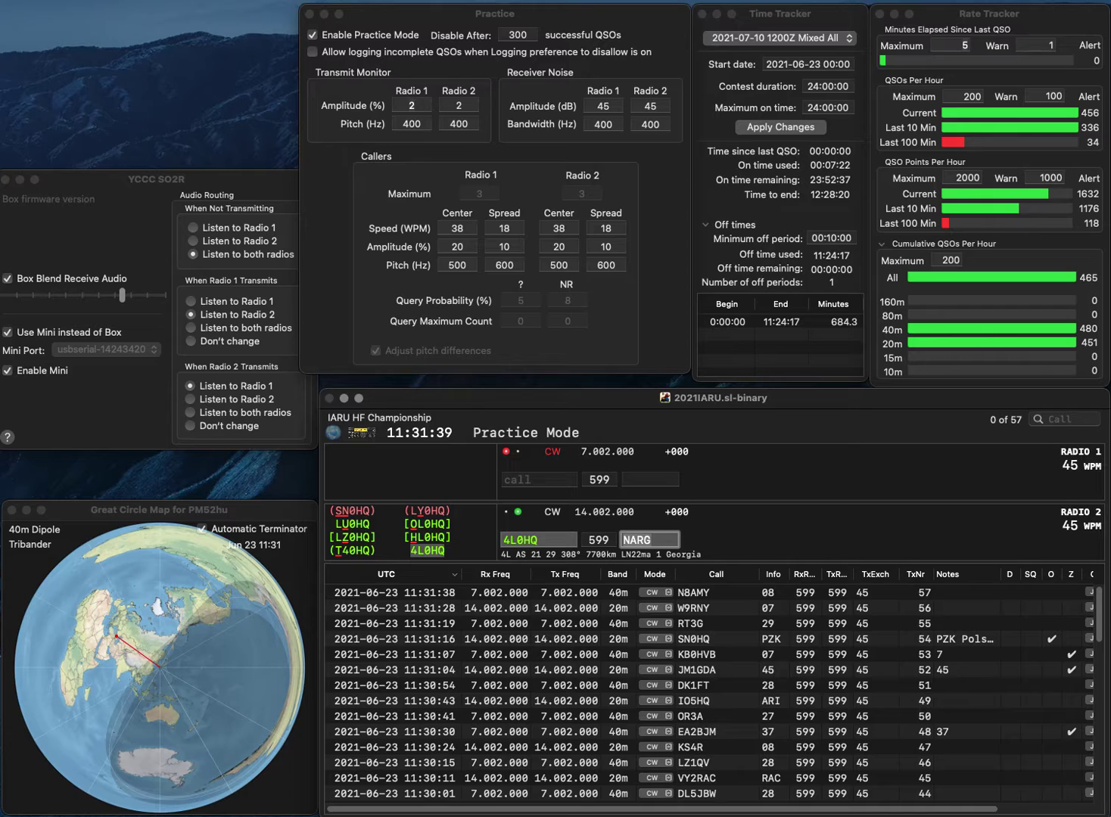
pyautogui.press('Return')
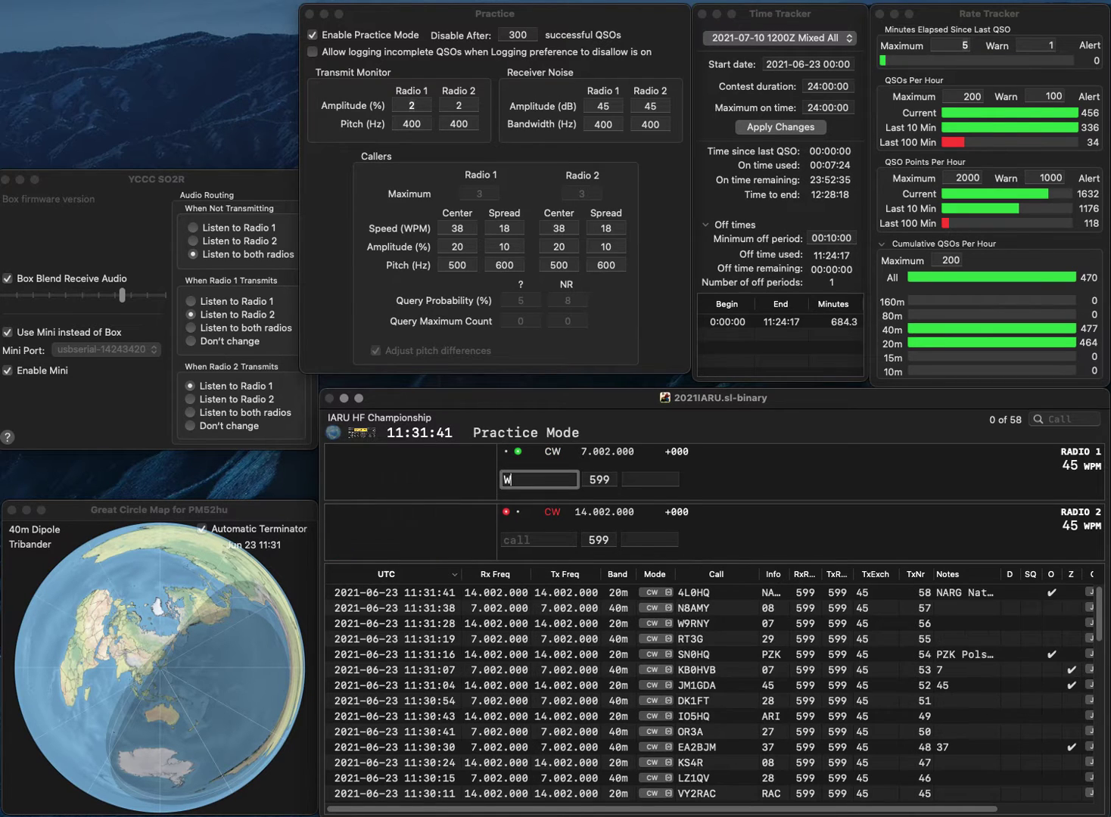
pyautogui.write('W2XK')
pyautogui.press('Return')
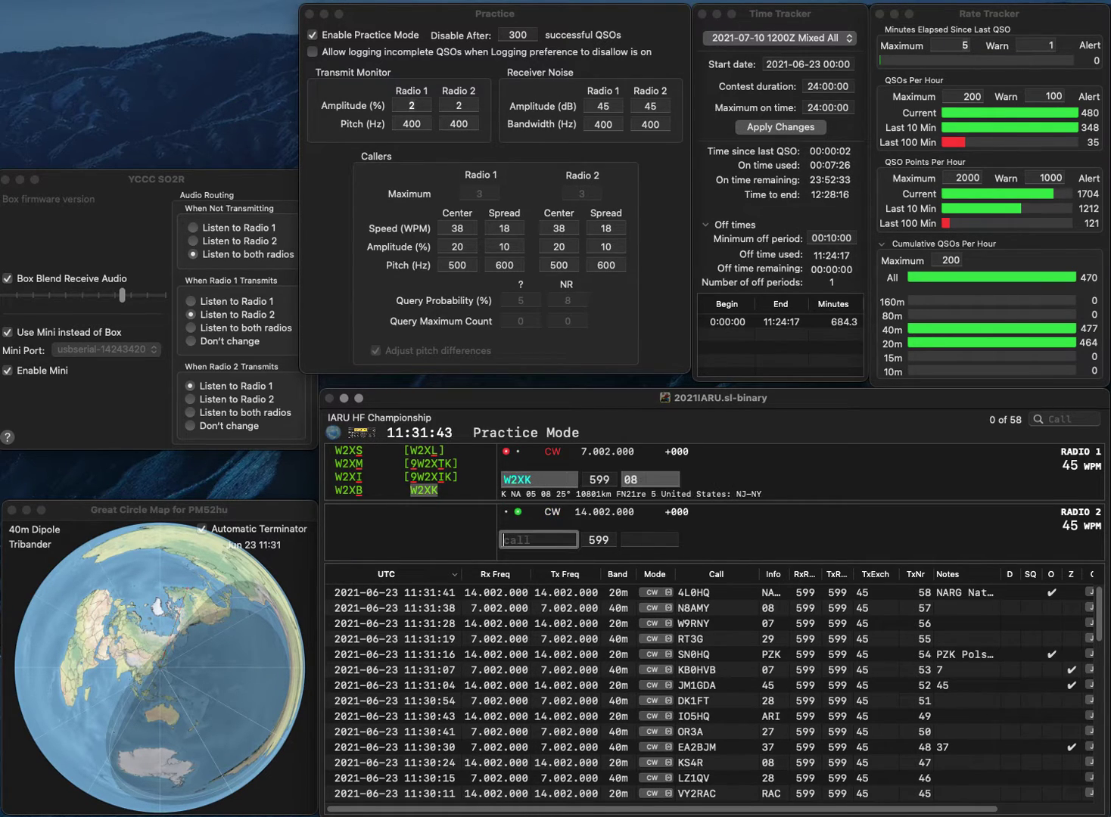
pyautogui.write('K4ZIN')
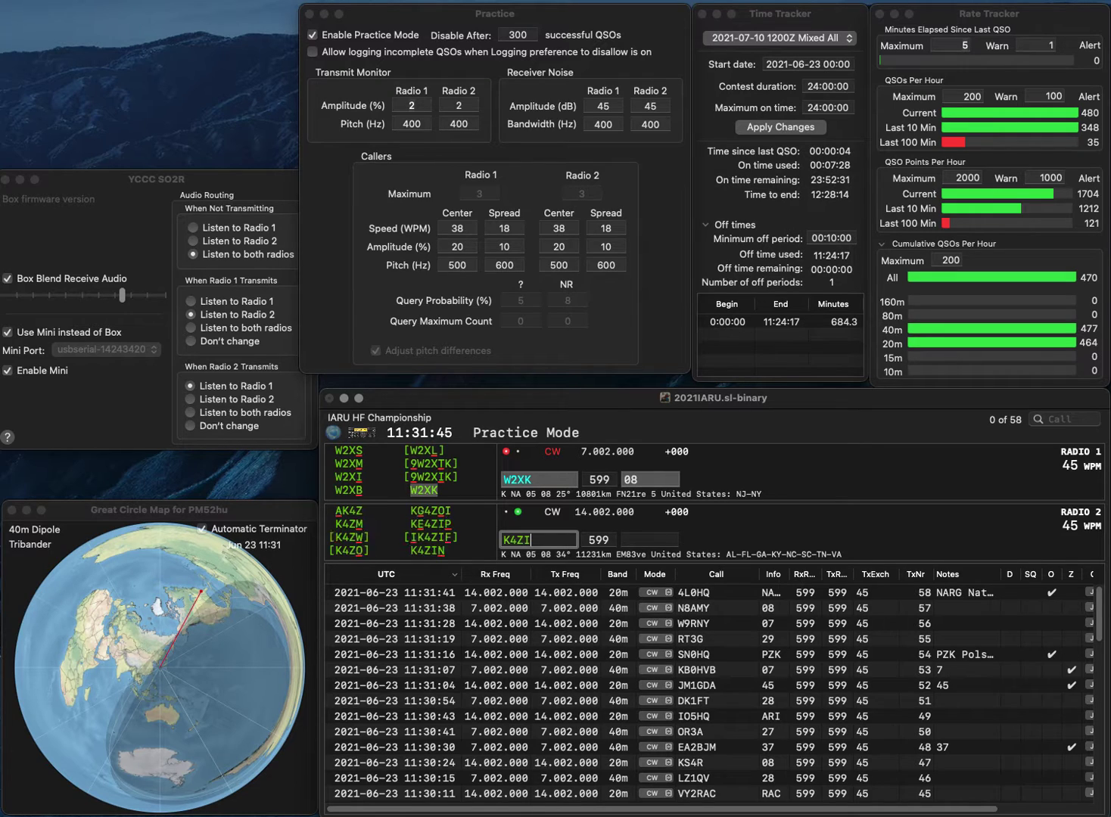
pyautogui.press('Return')
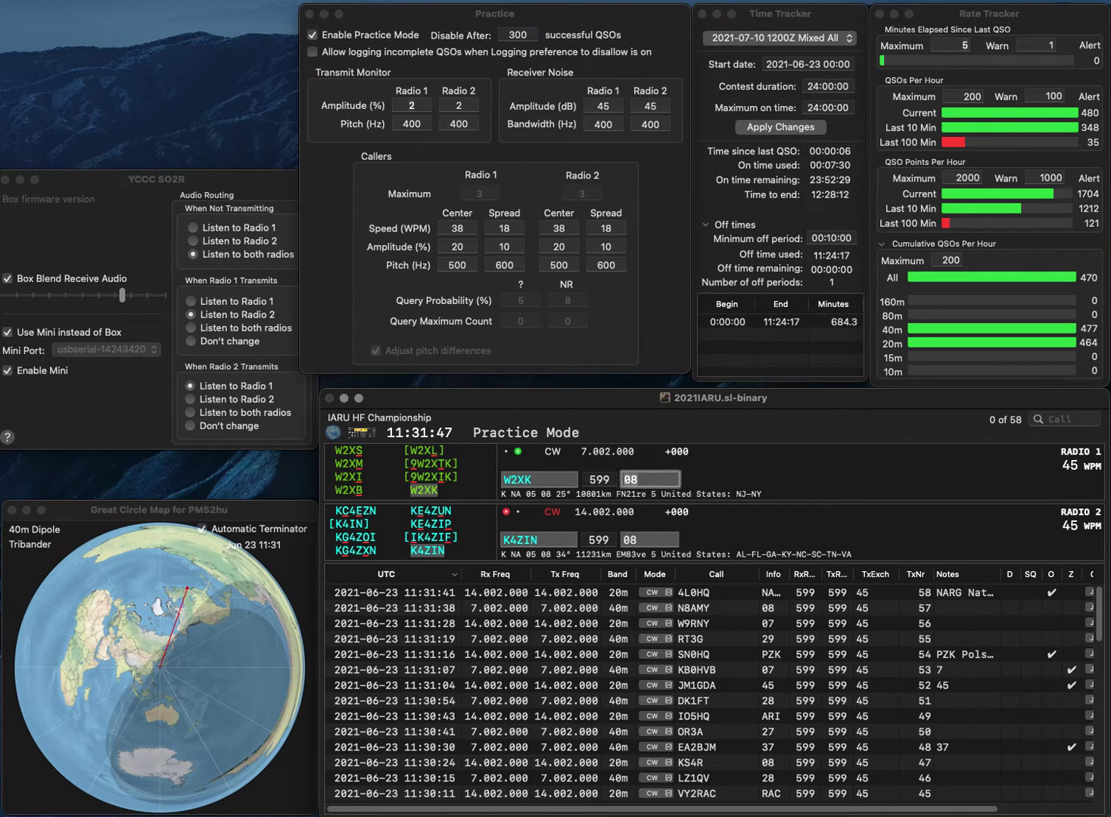
pyautogui.press('Return')
pyautogui.press('Return')
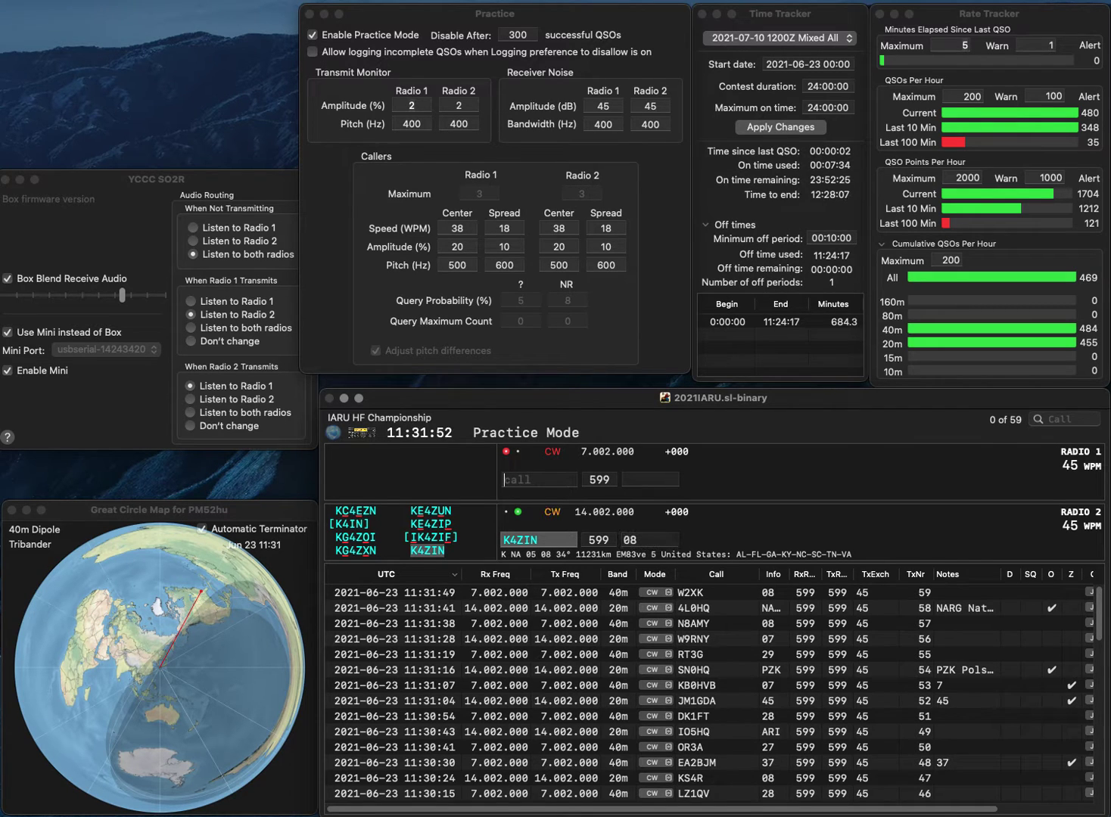
pyautogui.press('Return')
pyautogui.write('K4')
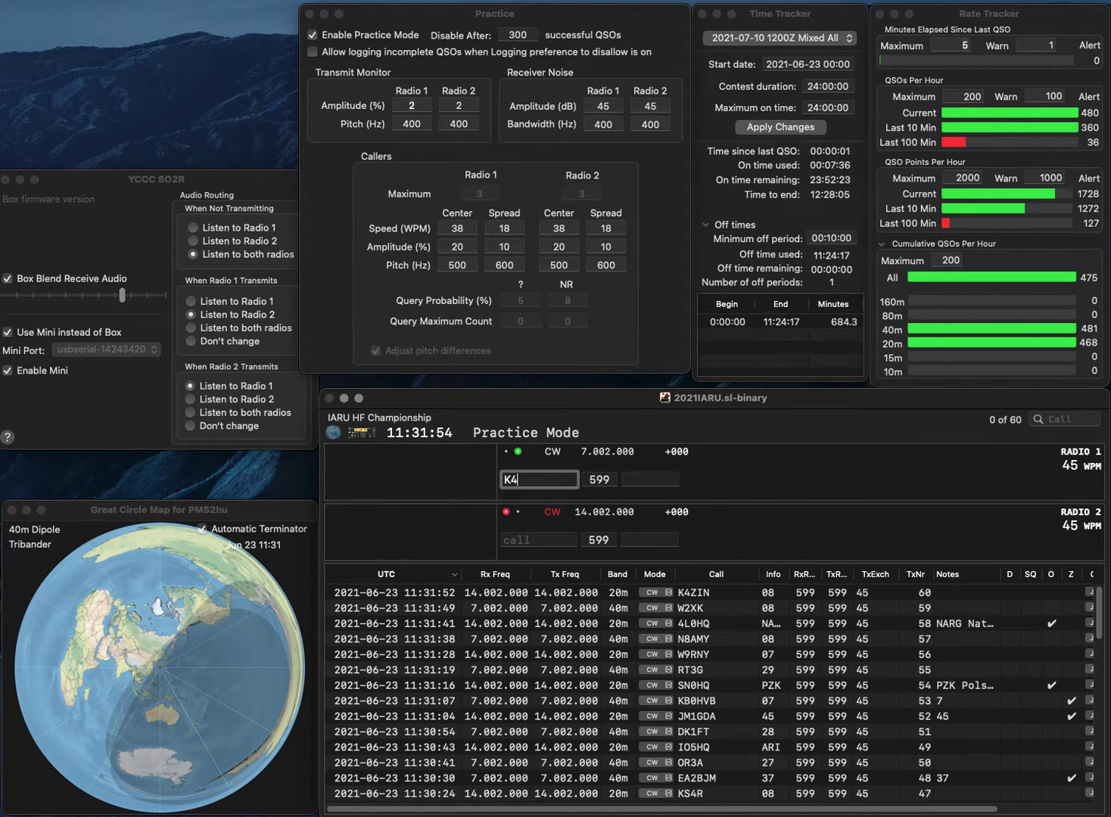
pyautogui.write('LW')
pyautogui.press('Return')
pyautogui.write('U')
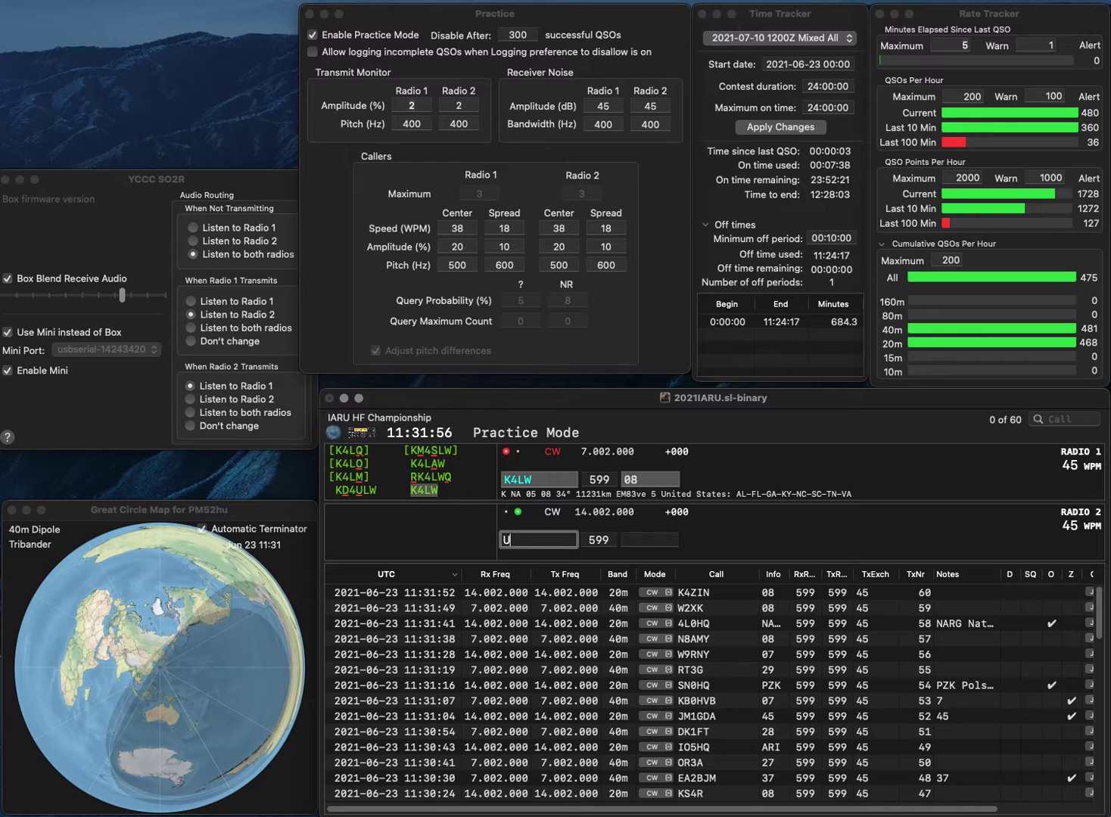
pyautogui.write('V5QQ')
pyautogui.press('Return')
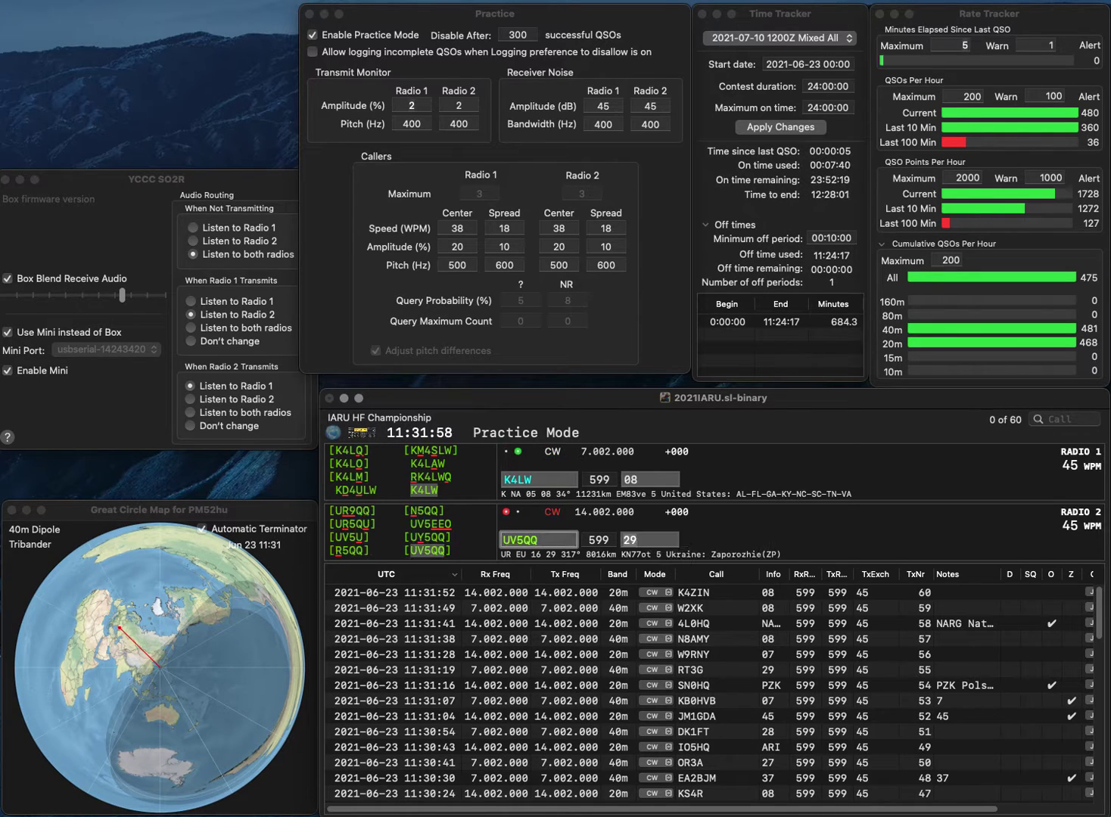
pyautogui.press('Return')
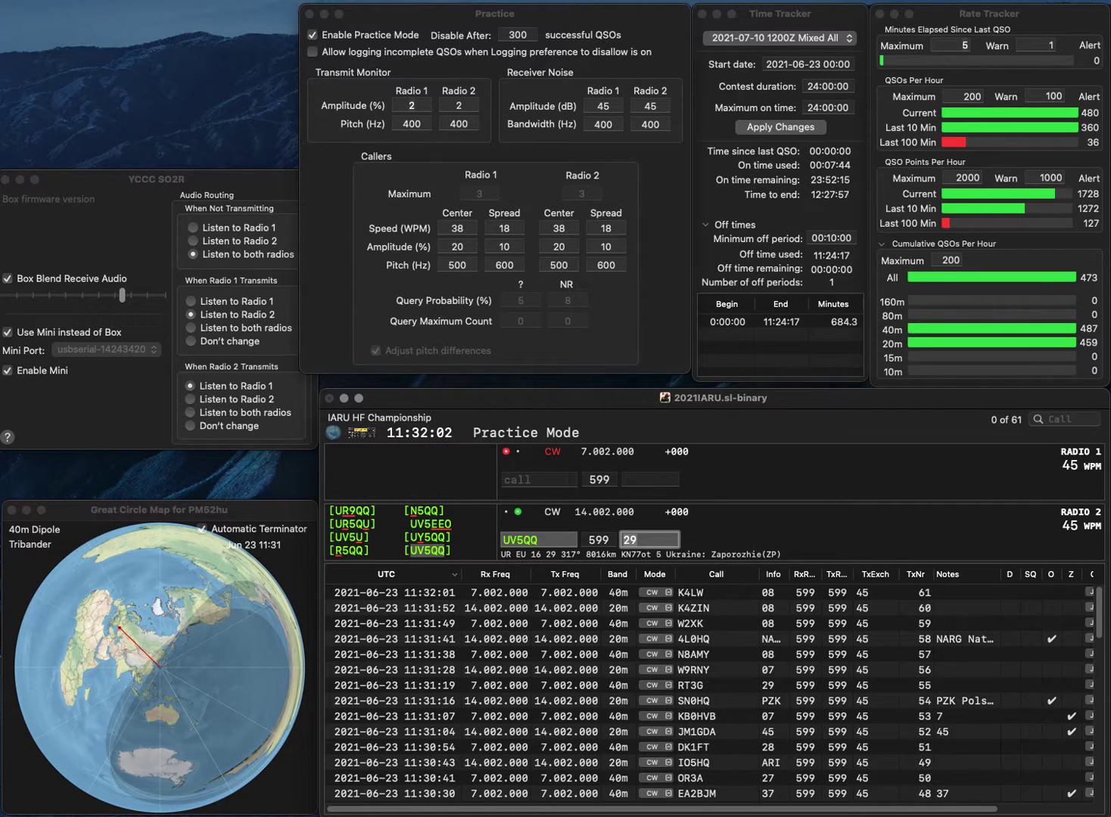
pyautogui.press('Return')
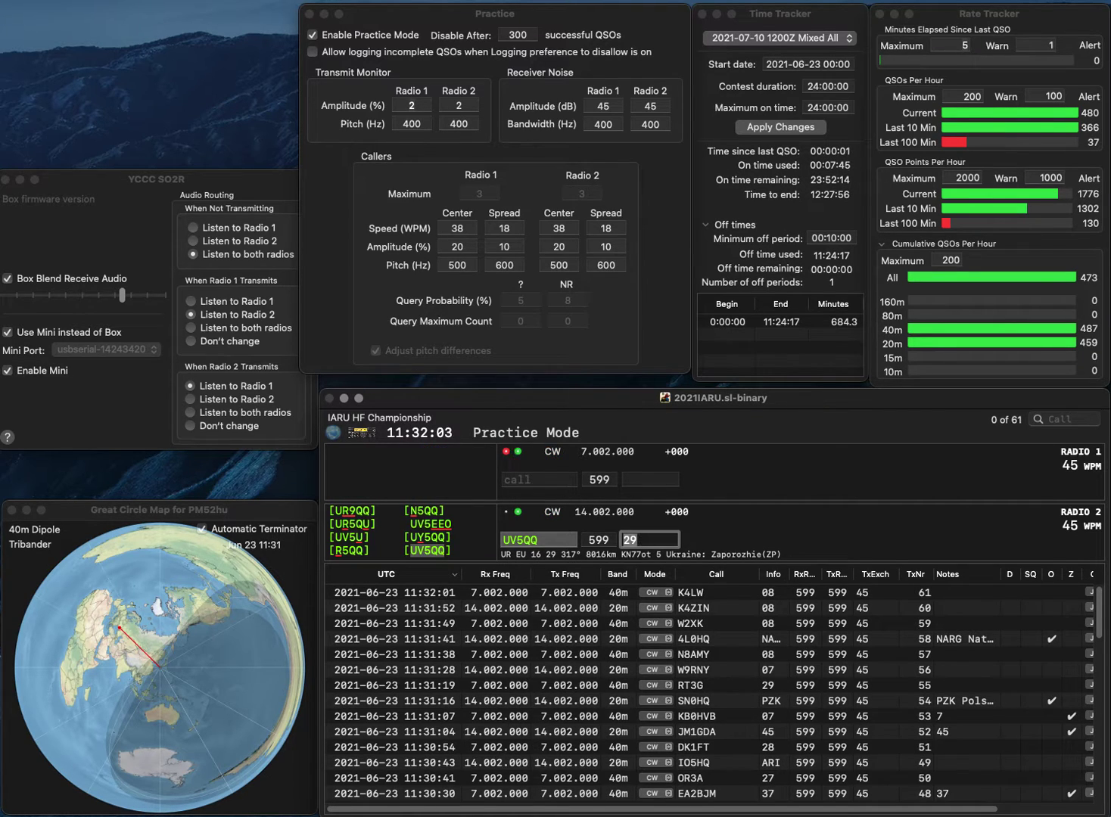
pyautogui.write('IK2')
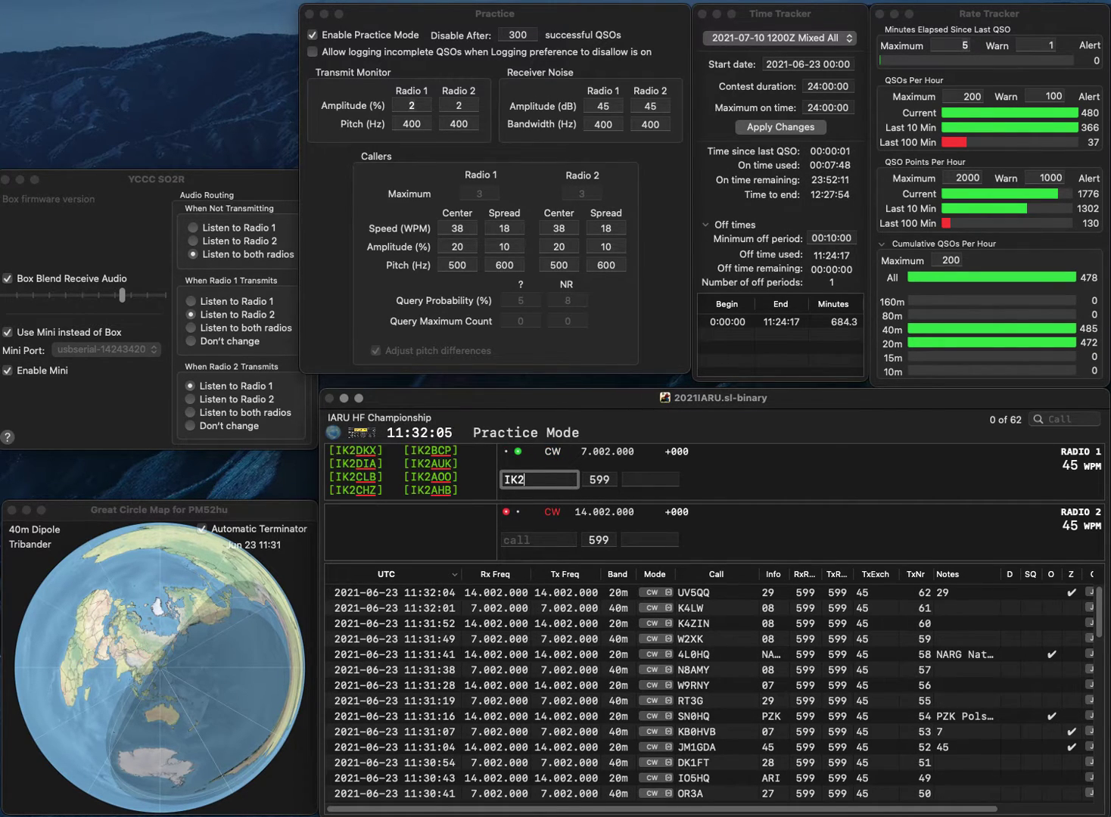
pyautogui.write('UXE')
pyautogui.press('Return')
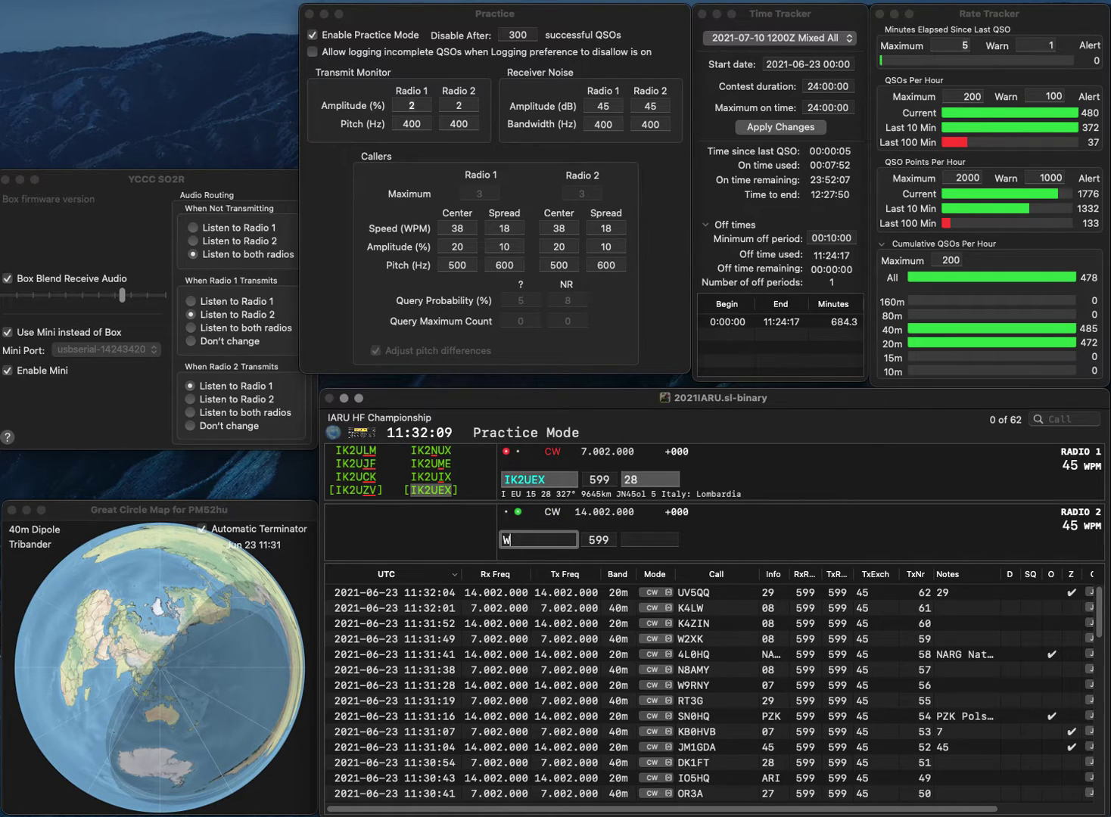
pyautogui.write('WB7')
pyautogui.press('Return')
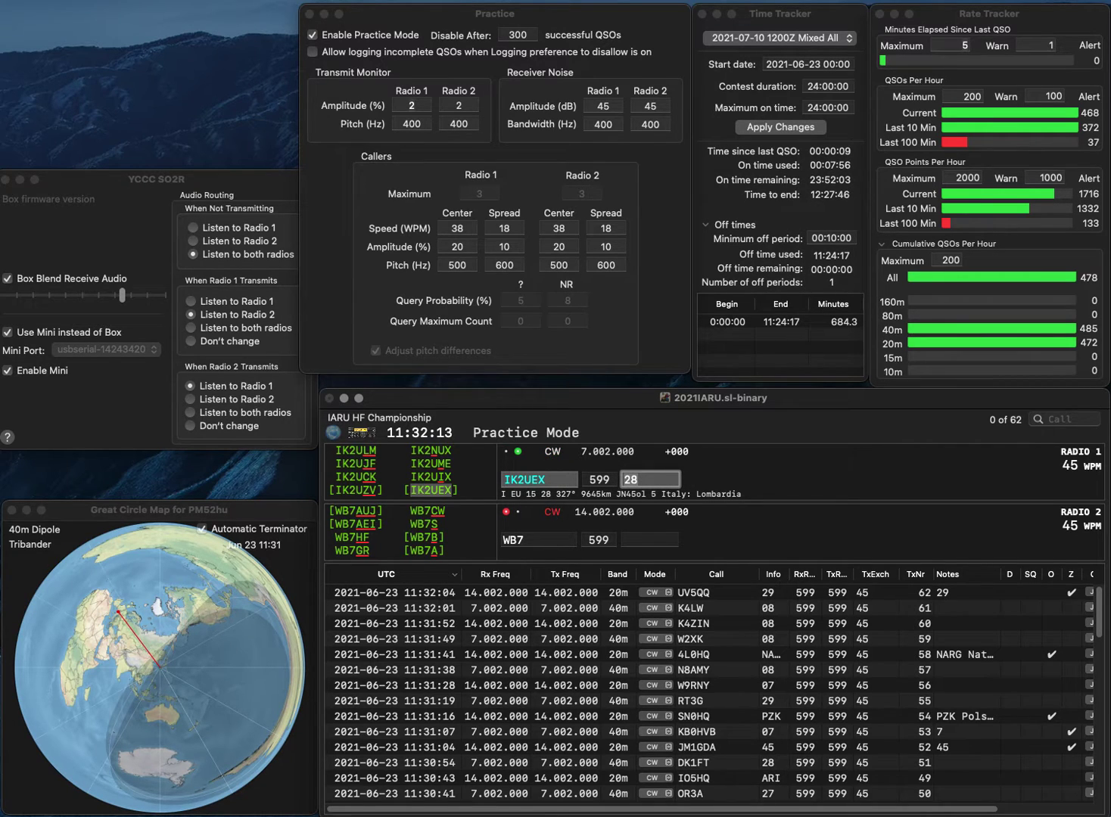
pyautogui.press('space')
pyautogui.press('Left')
pyautogui.press('BackSpace')
pyautogui.write('I')
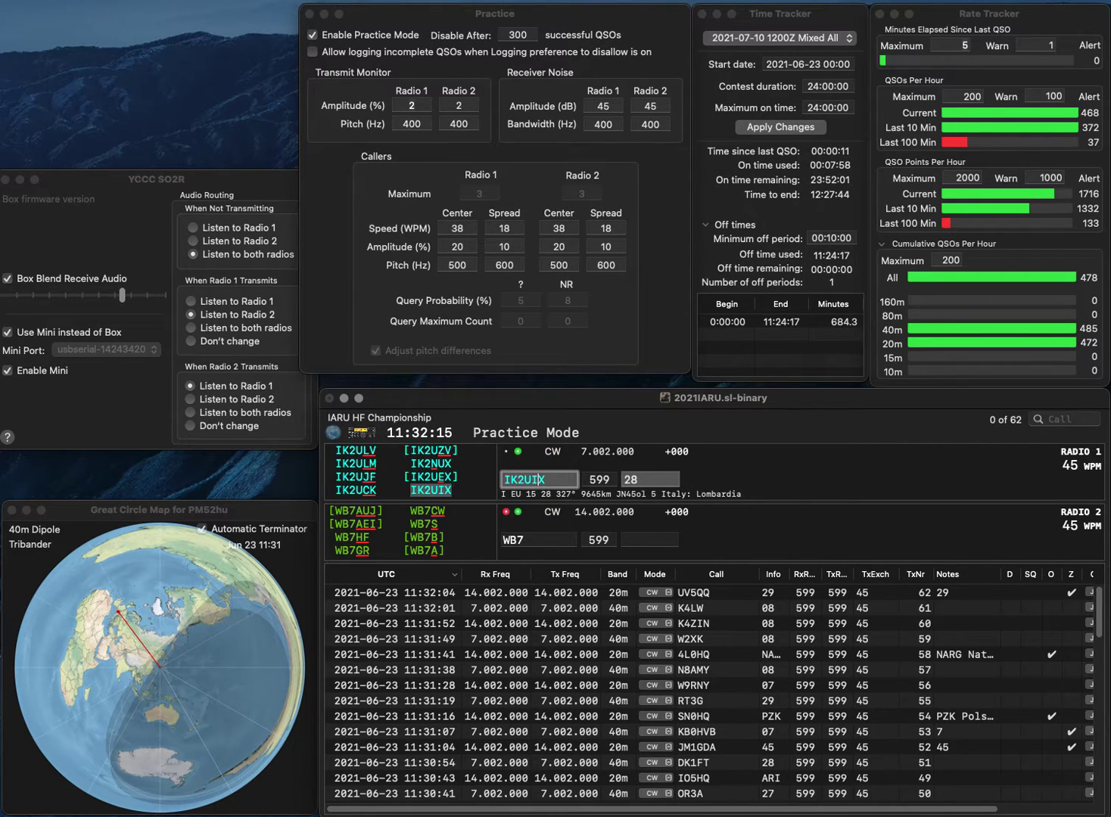
pyautogui.press('Return')
pyautogui.write('BWZ')
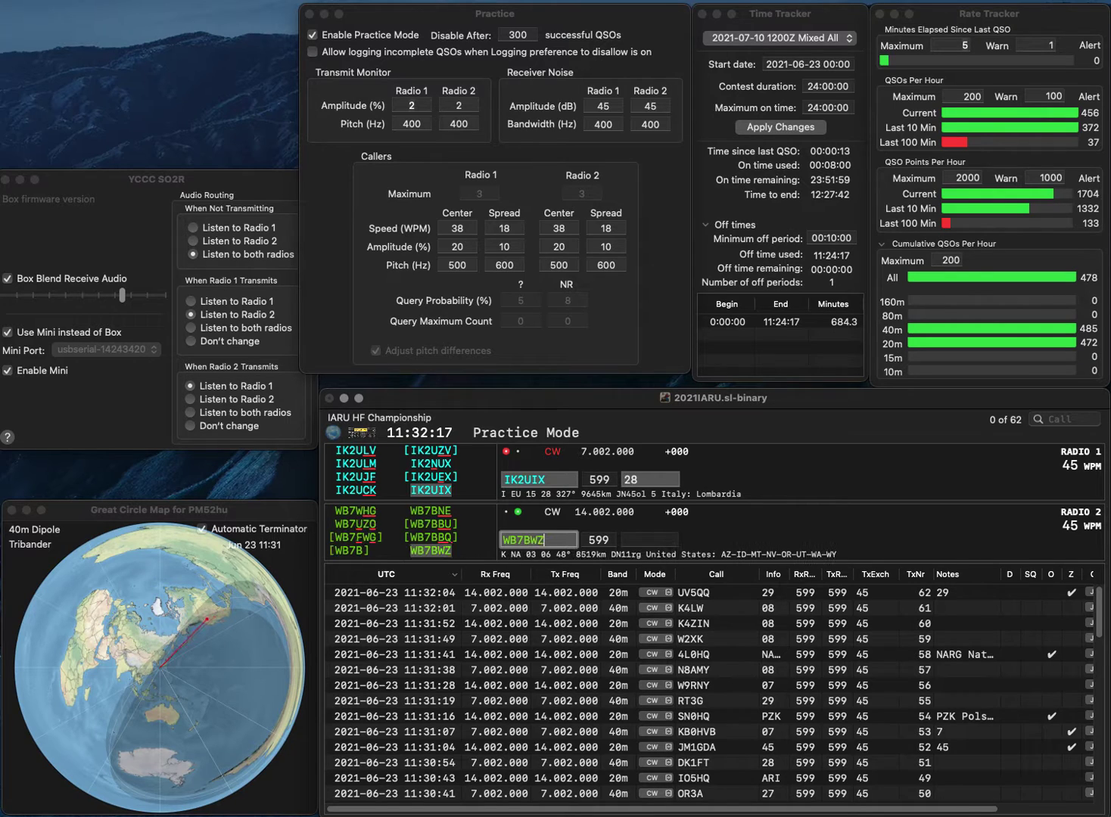
pyautogui.press('Return')
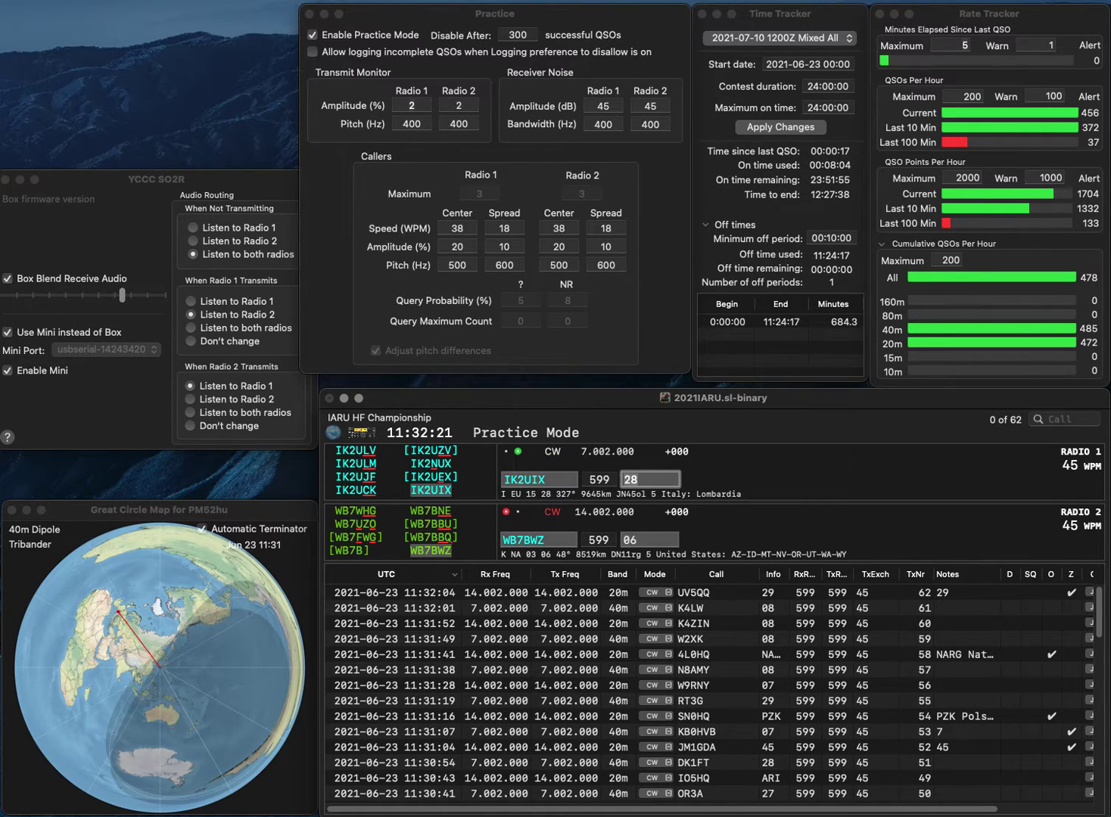
pyautogui.press('Return')
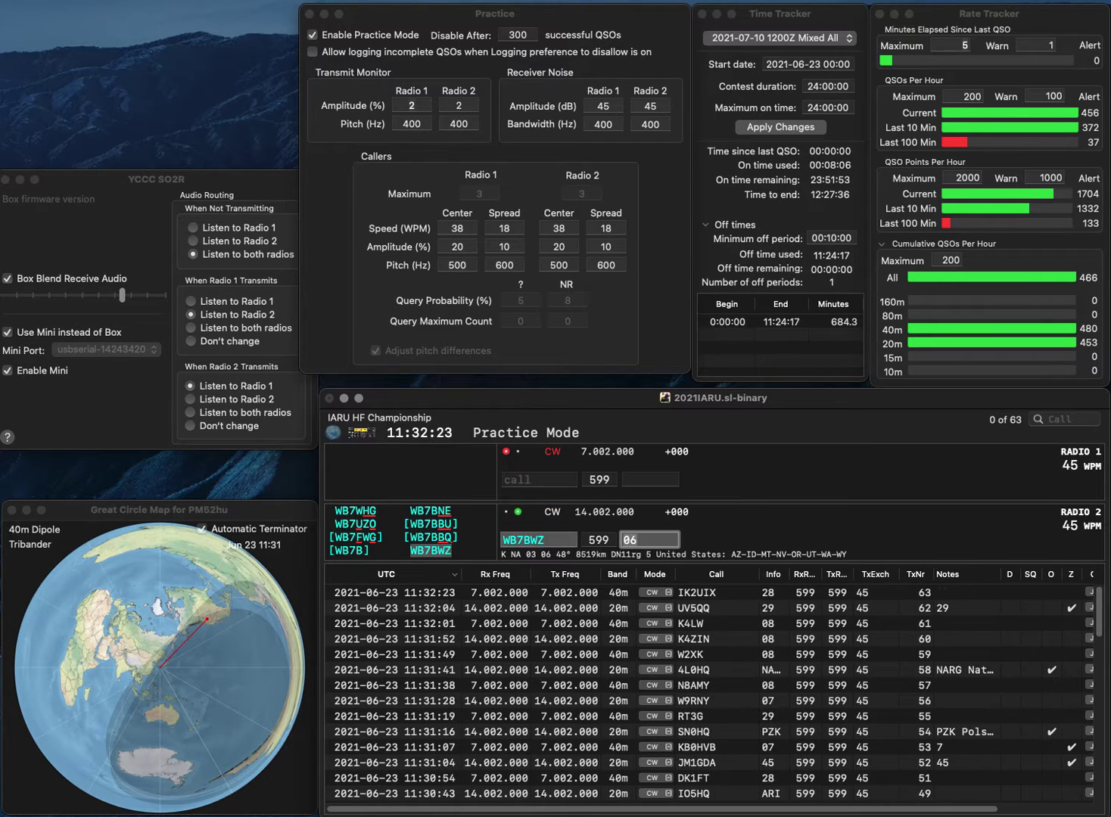
pyautogui.press('Return')
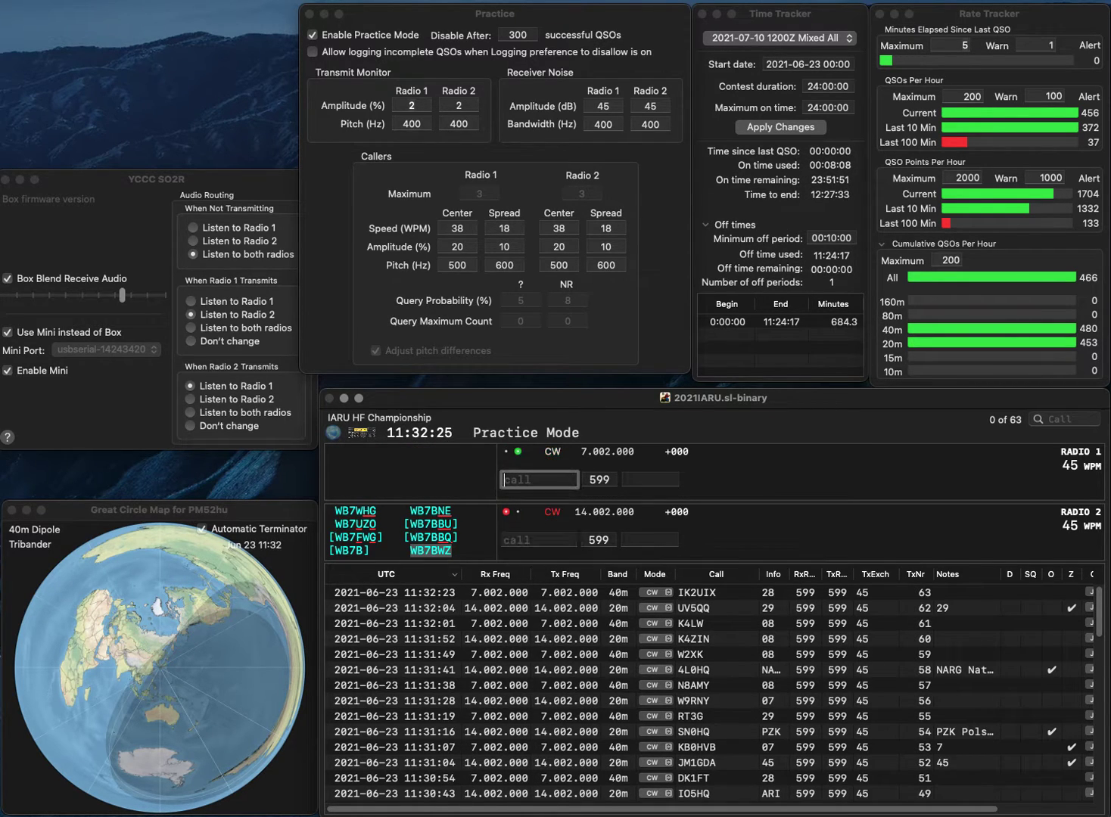
pyautogui.write('SQ1X')
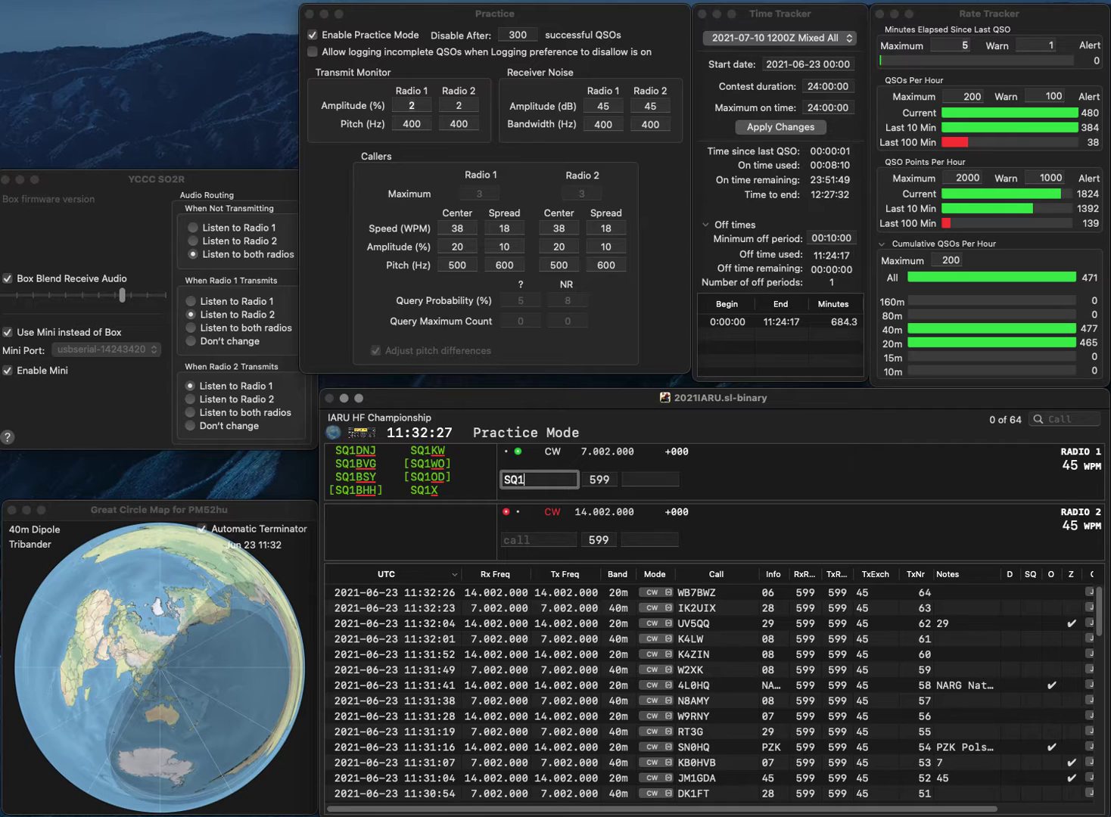
pyautogui.press('Return')
pyautogui.write('DL7PV')
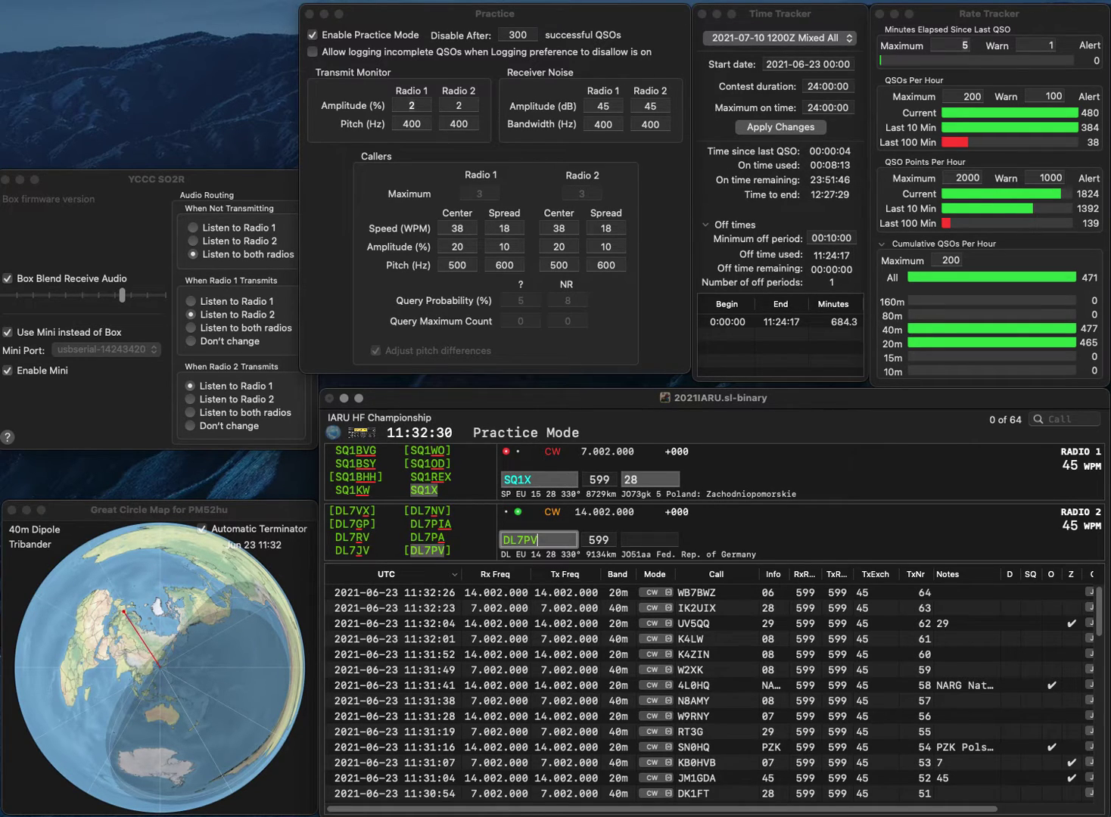
pyautogui.press('Return')
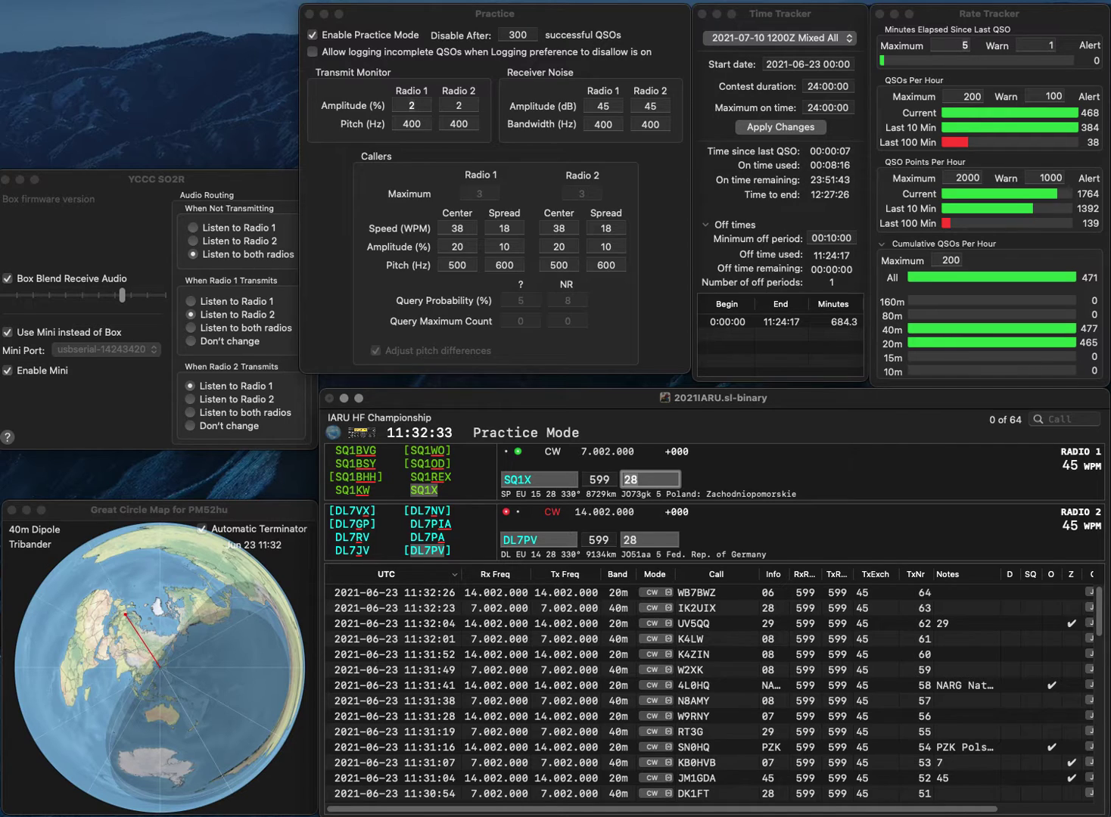
pyautogui.press('Return')
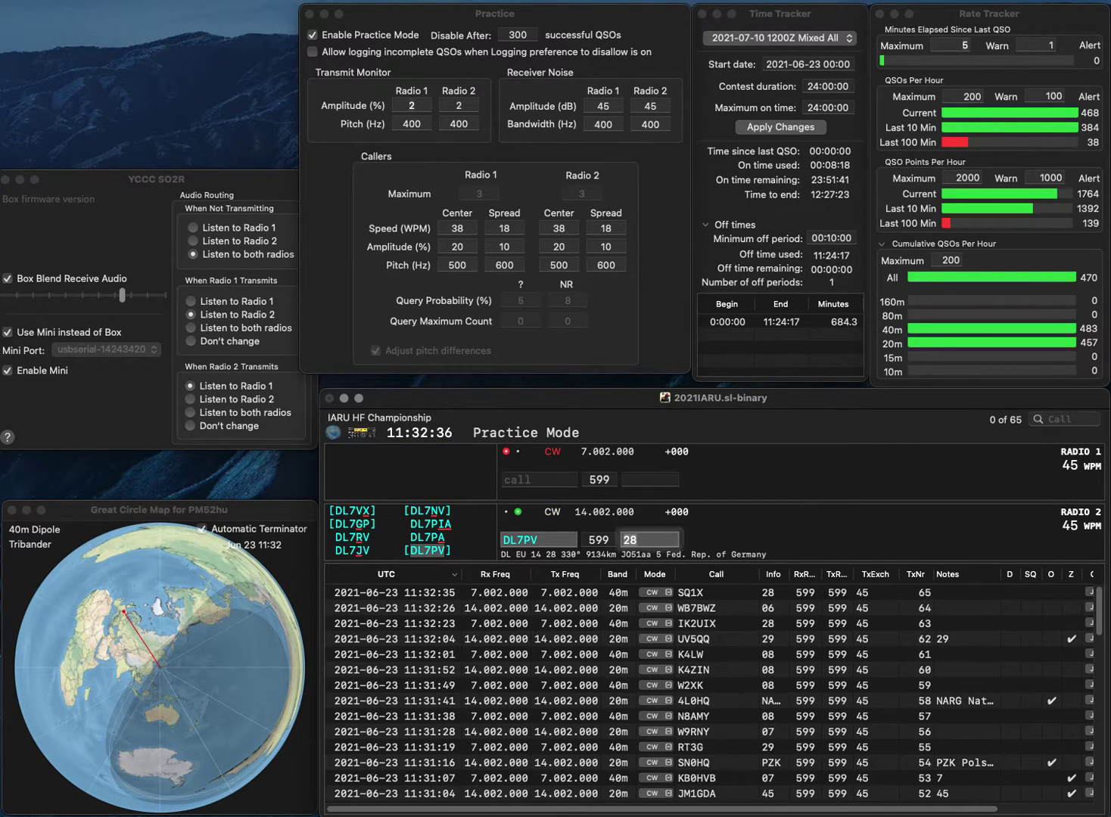
pyautogui.press('Return')
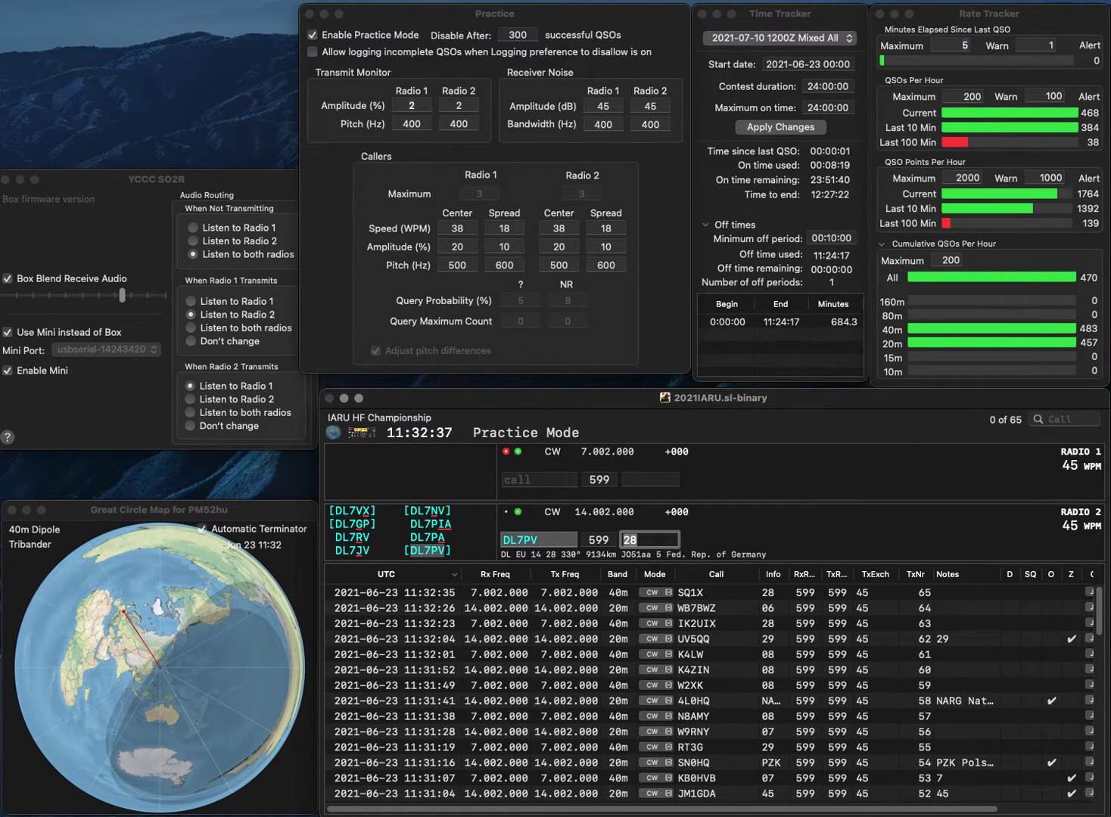
# Enter EI9HQ on Radio 1 and W4WCD on Radio 2, and send their exchanges.
pyautogui.write('EI9HQ')
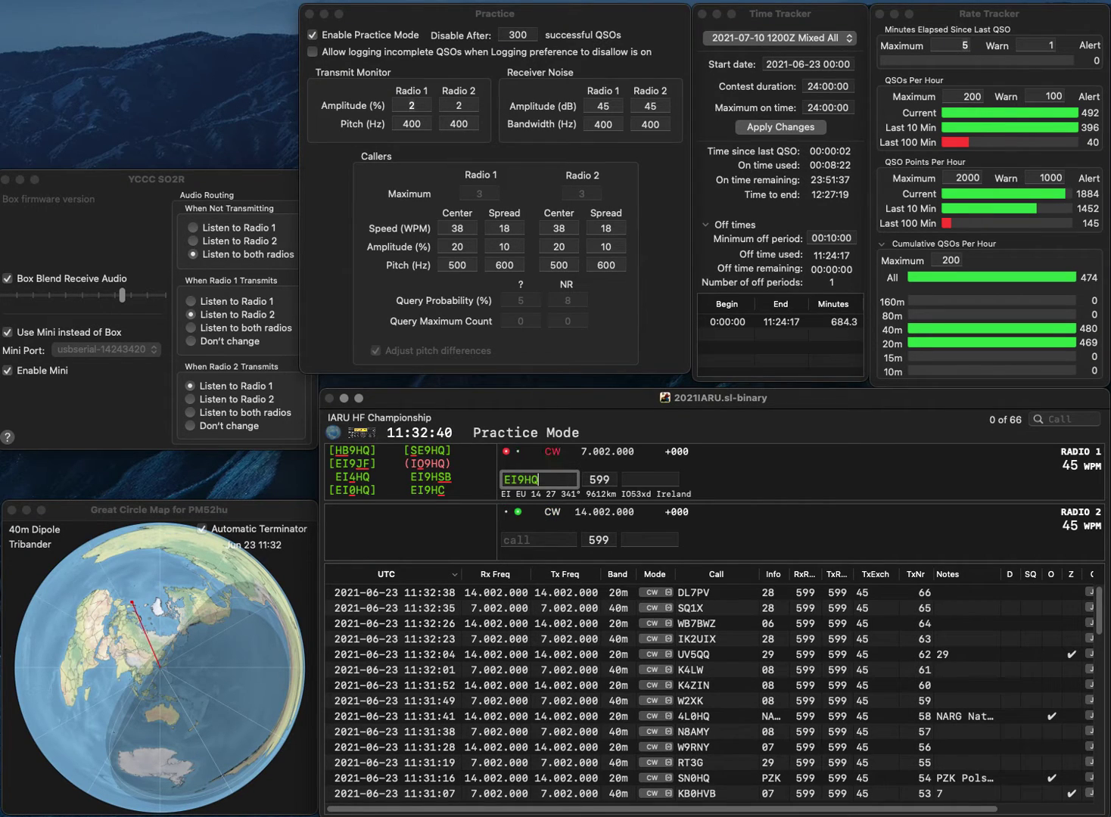
pyautogui.press('Return')
pyautogui.write('W4')
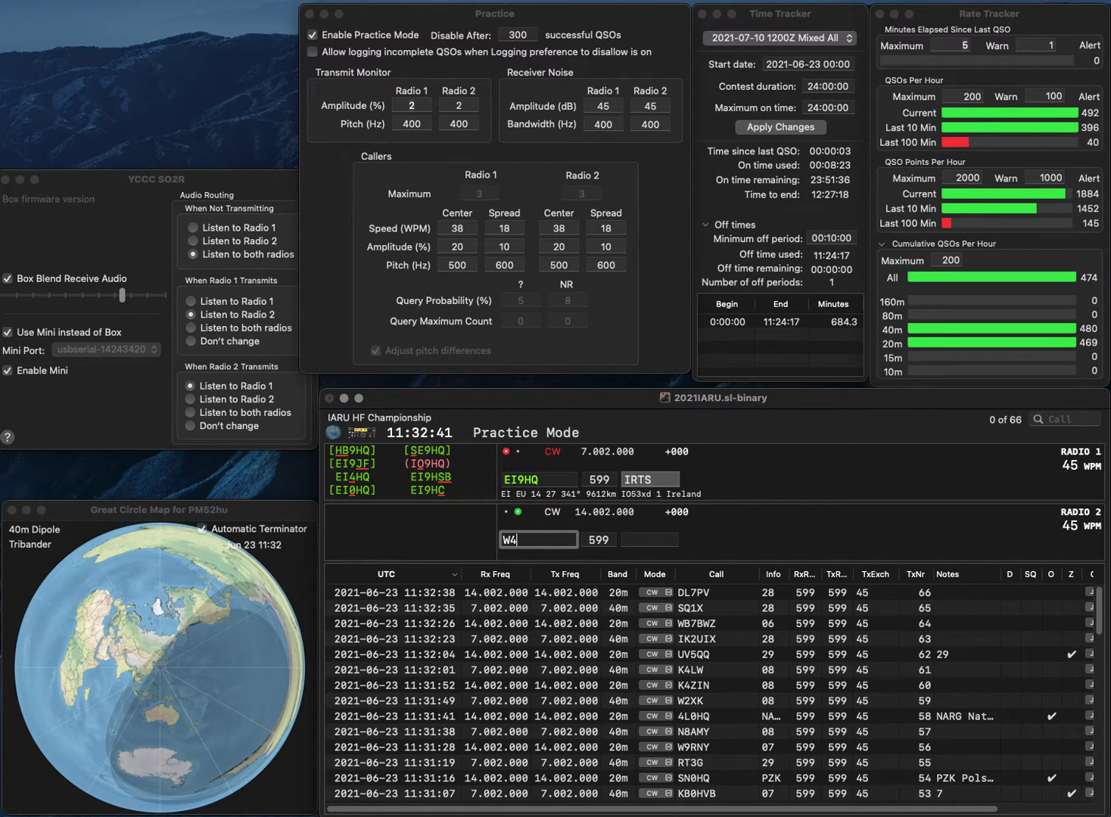
pyautogui.write('WCD')
pyautogui.press('Return')
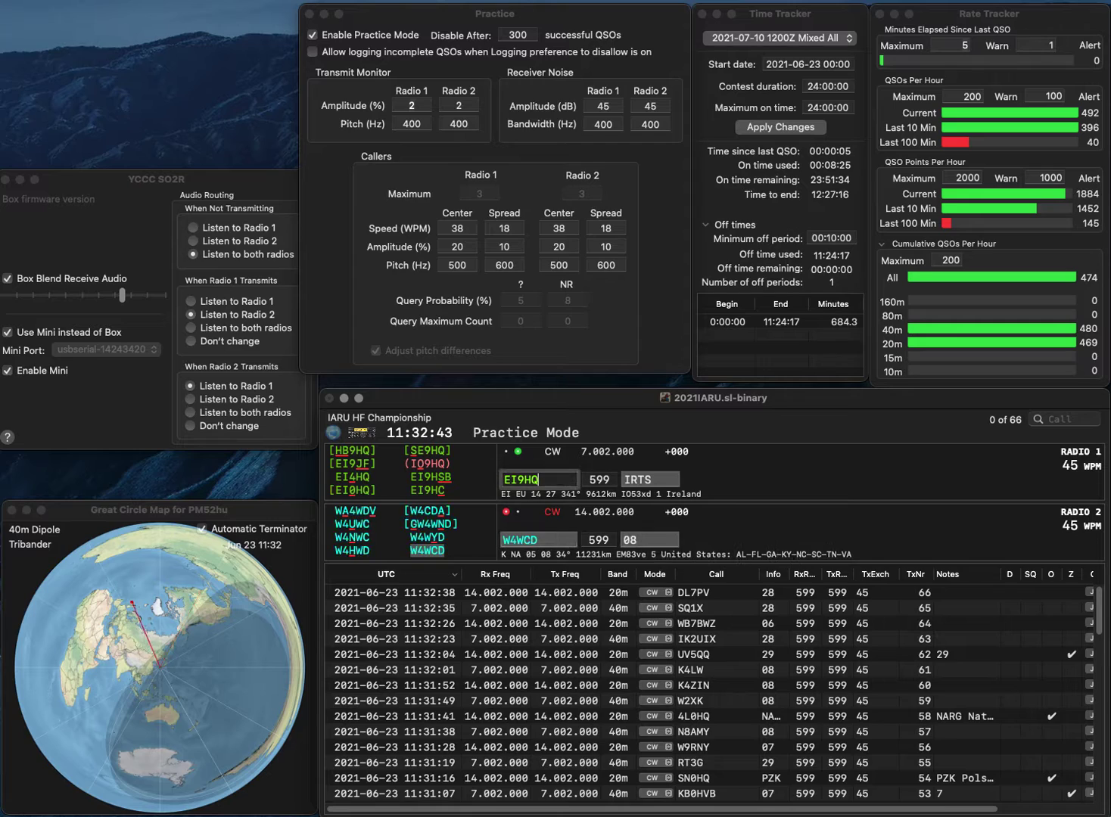
# Correct the Radio 1 call to EI0HQ, resend its exchange, and log the contacts on both radios.
pyautogui.press('Left')
pyautogui.press('Left')
pyautogui.press('BackSpace')
pyautogui.write('0')
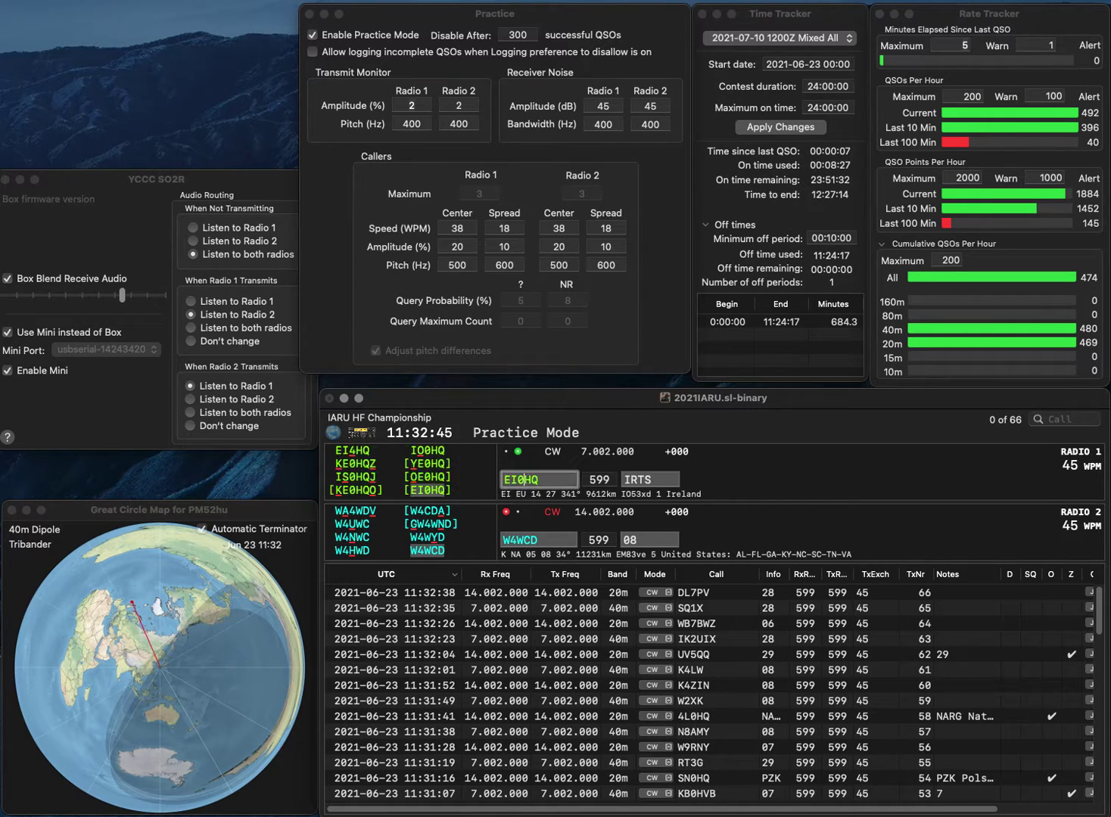
pyautogui.press('Return')
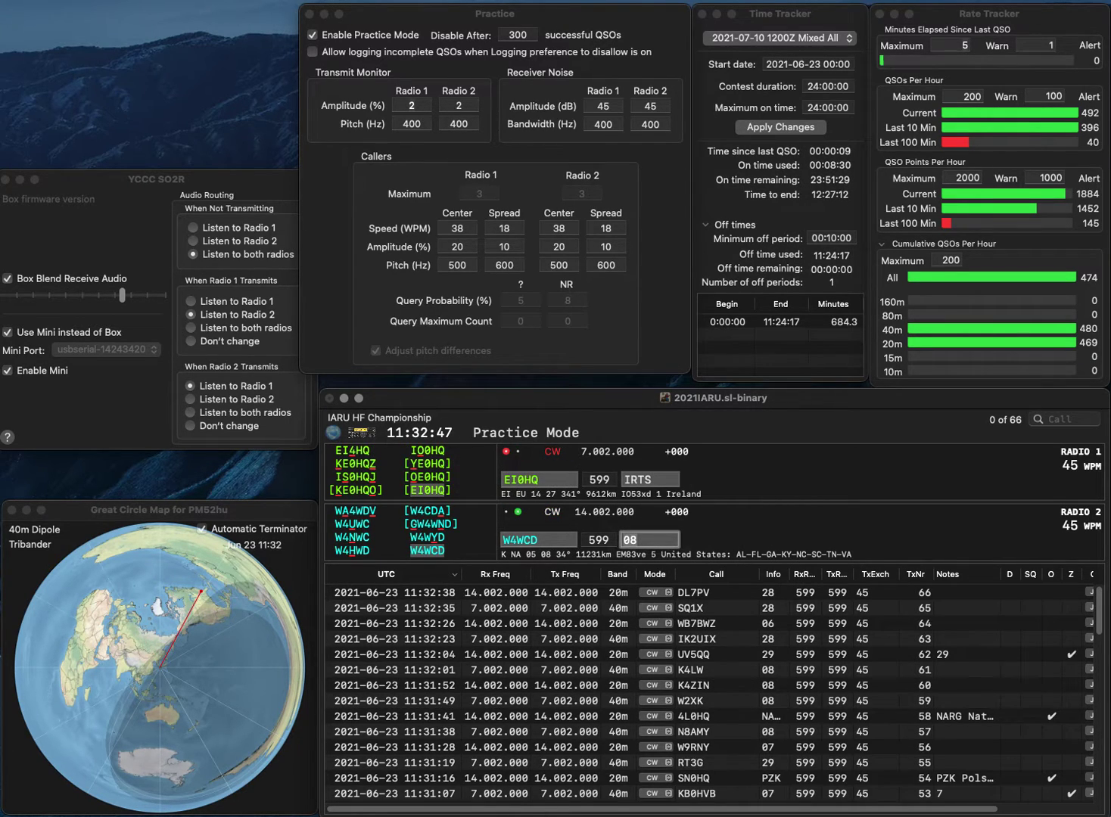
pyautogui.press('Return')
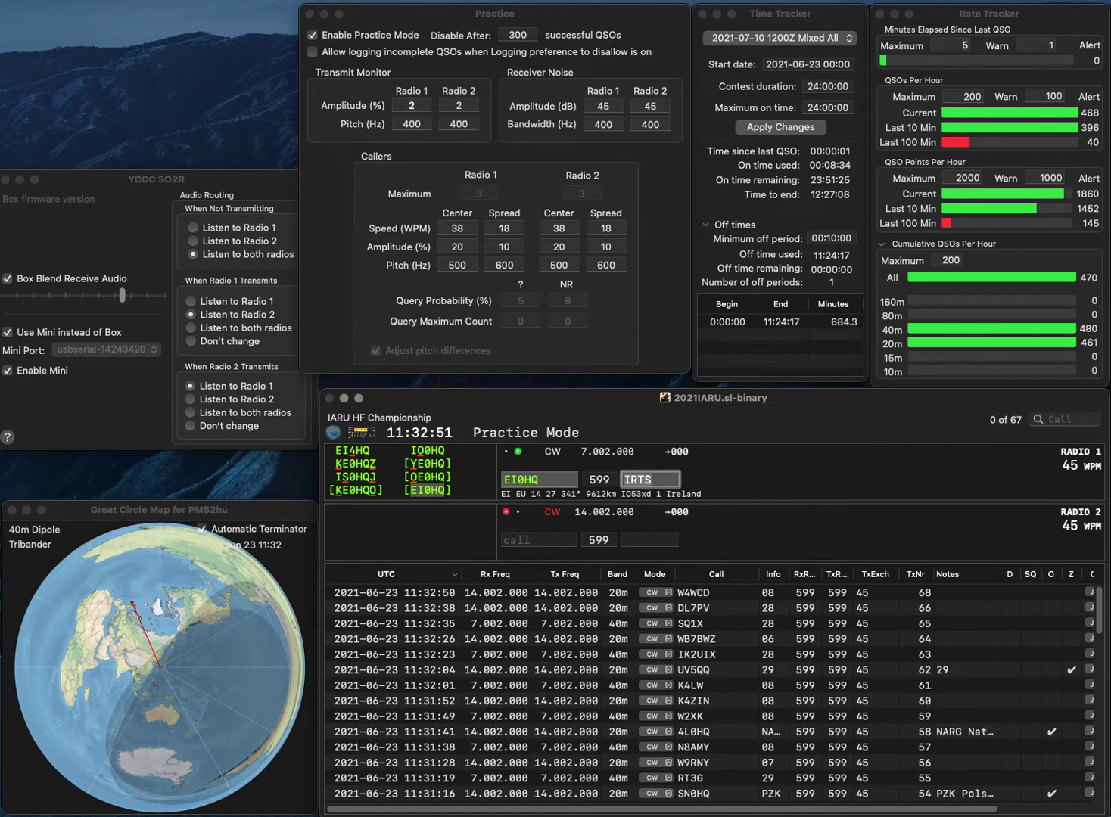
pyautogui.press('Return')
# Enter HG0HQ on Radio 2 and LY8HQ on Radio 1, send their exchanges, and log the HG0HQ contact.
pyautogui.write('H')
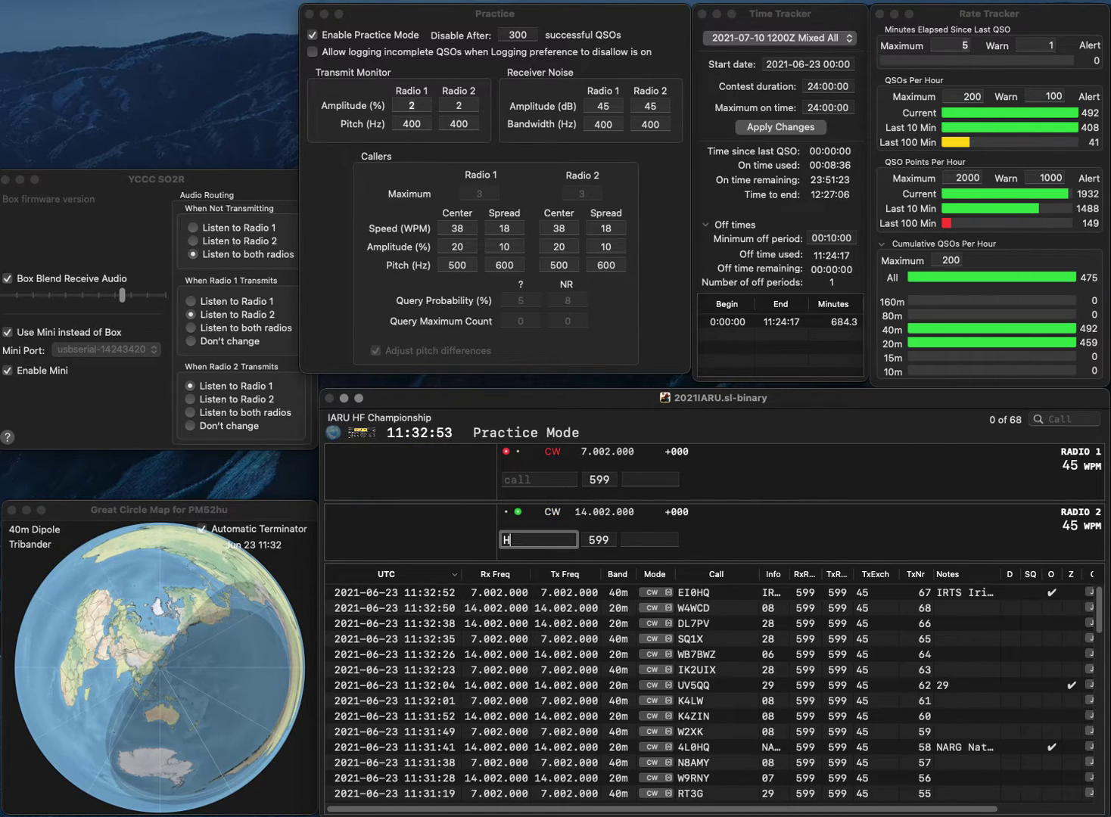
pyautogui.write('G0HQ')
pyautogui.press('Return')
pyautogui.write('H')
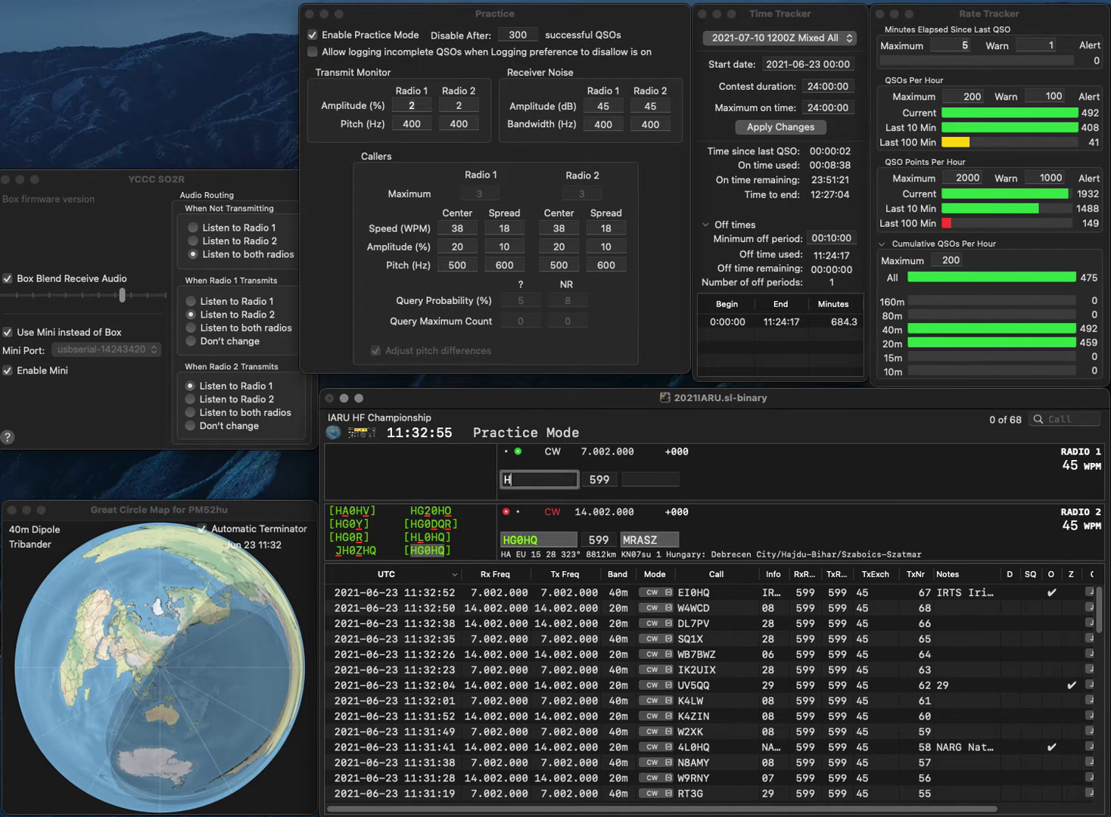
pyautogui.write('Y8HQ')
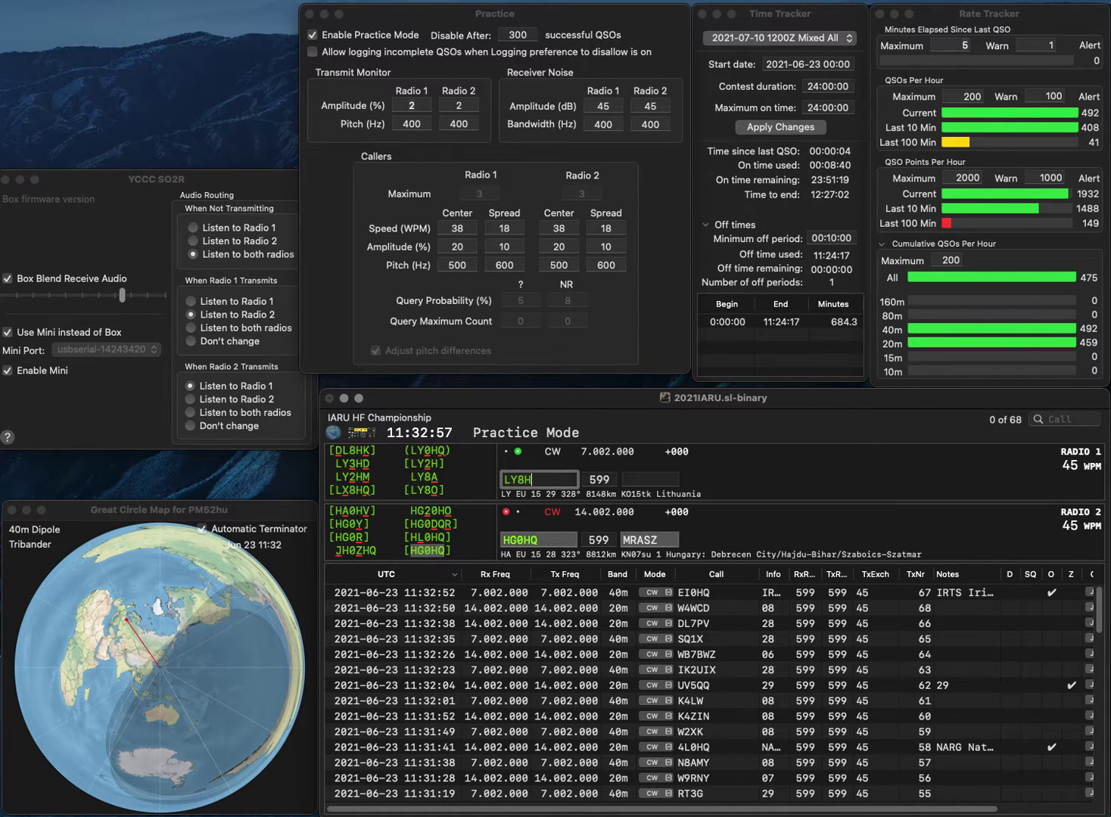
pyautogui.press('Return')
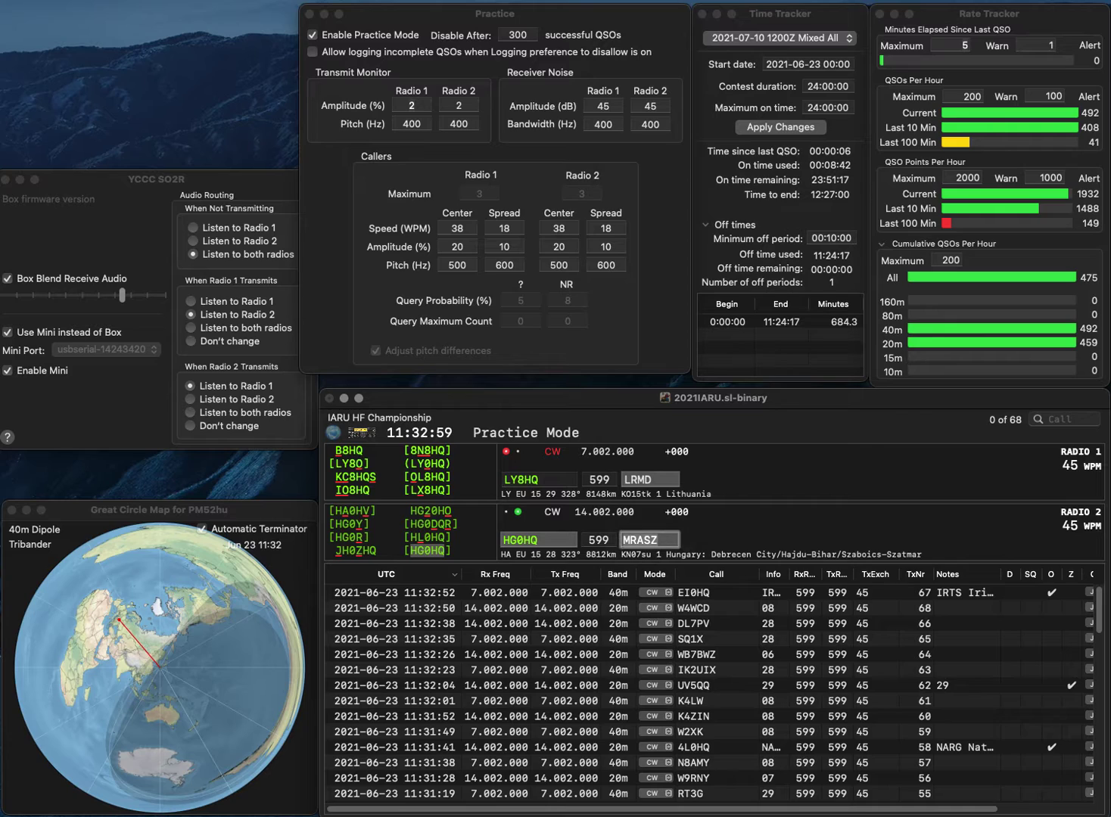
pyautogui.press('Return')
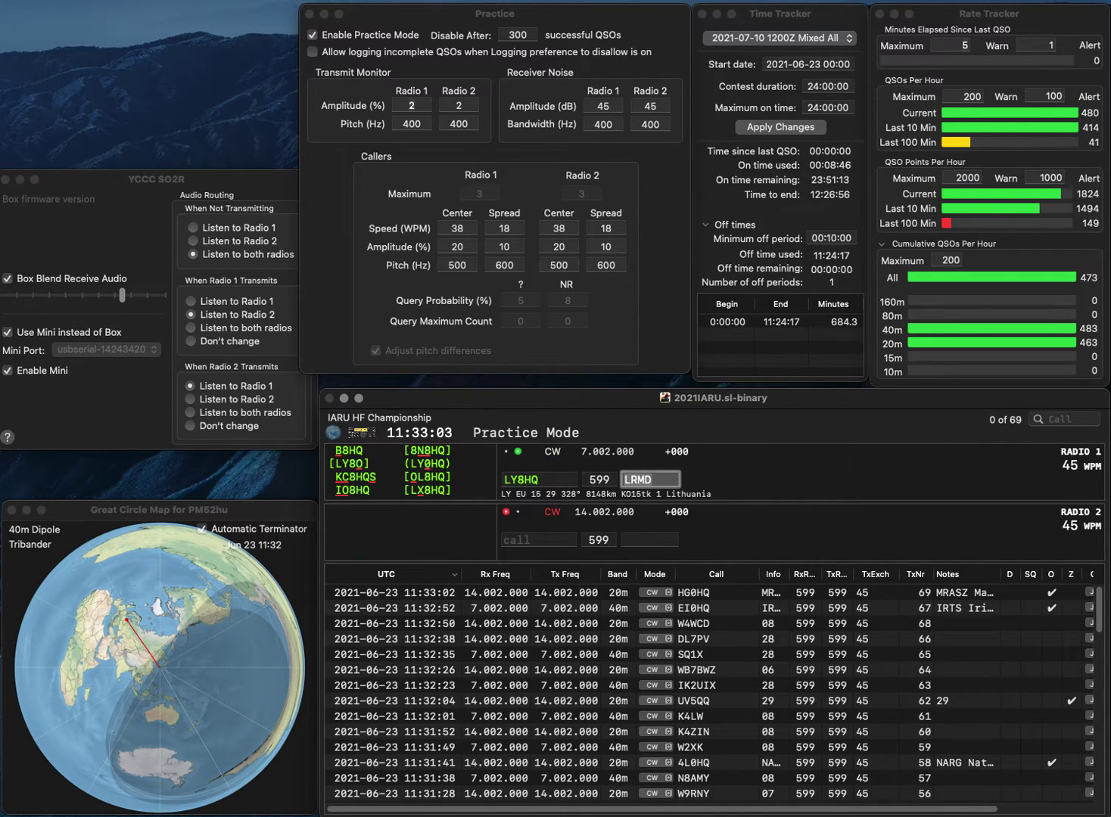
pyautogui.press('Tab')
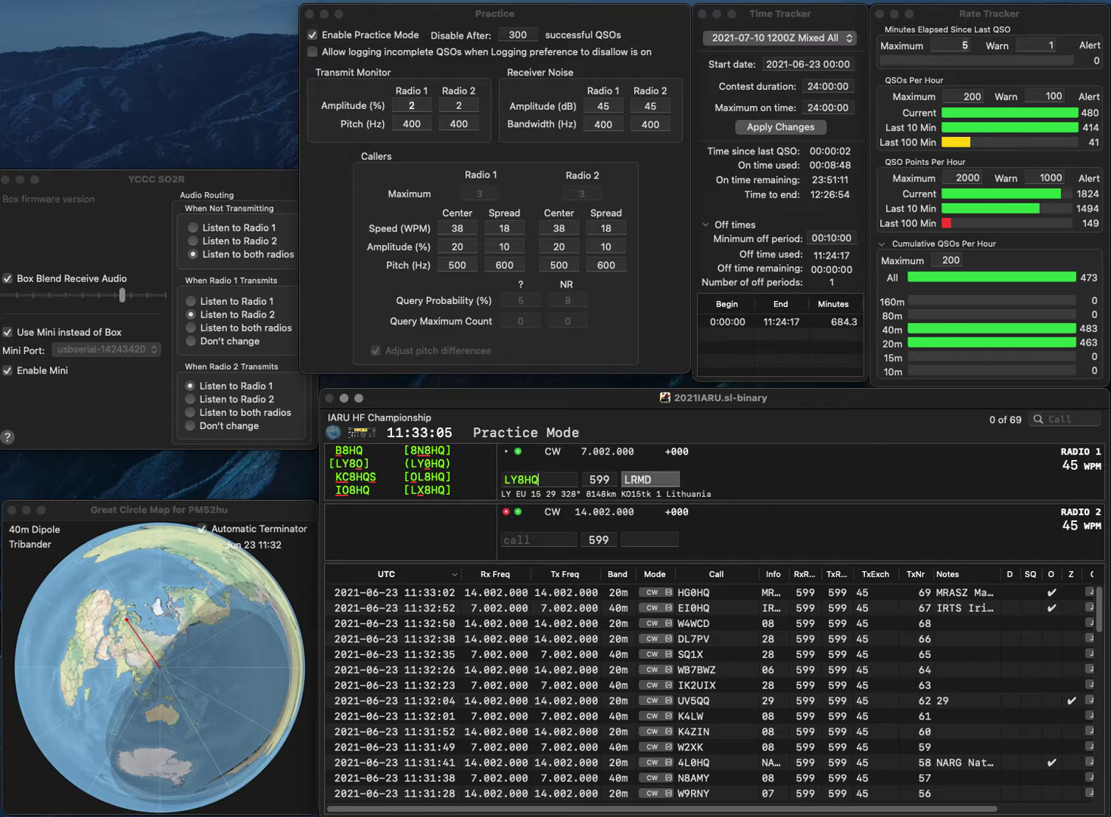
pyautogui.press('Delete')
pyautogui.write('X')
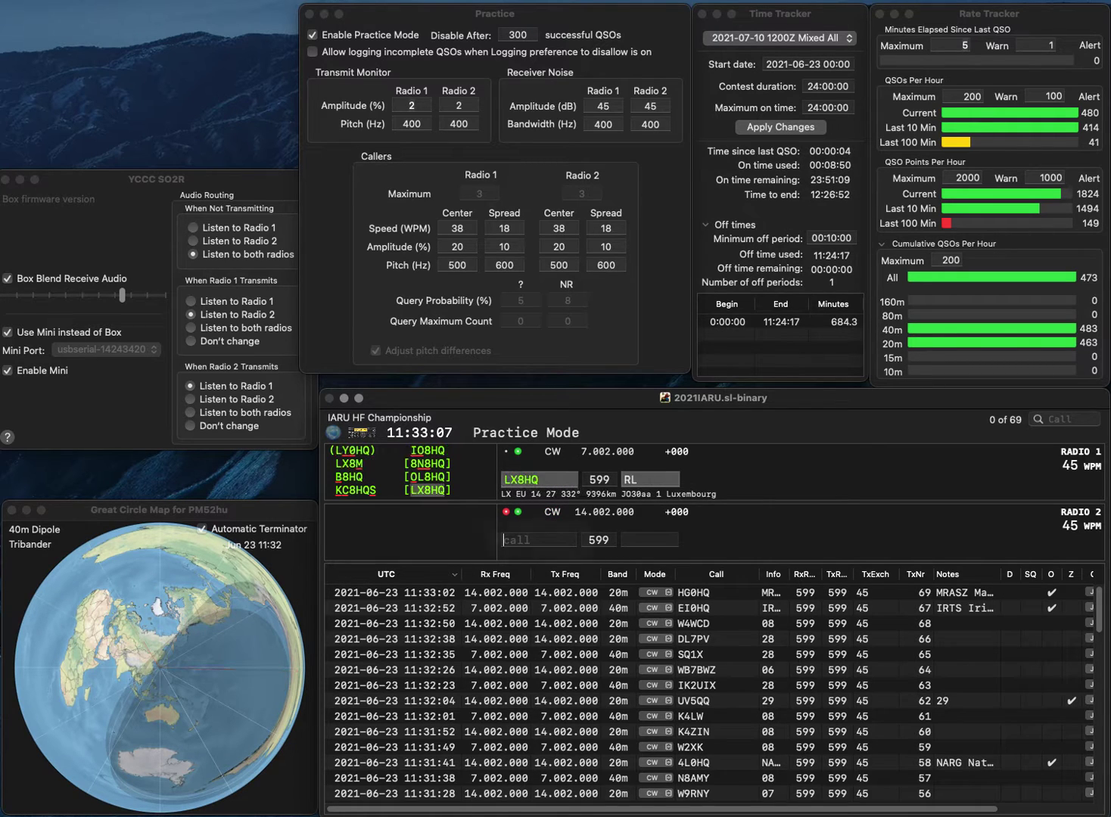
pyautogui.press('Return')
# Enter NU1AW on Radio 2 and send its exchange, and log the contacts on both radios.
pyautogui.write('NU')
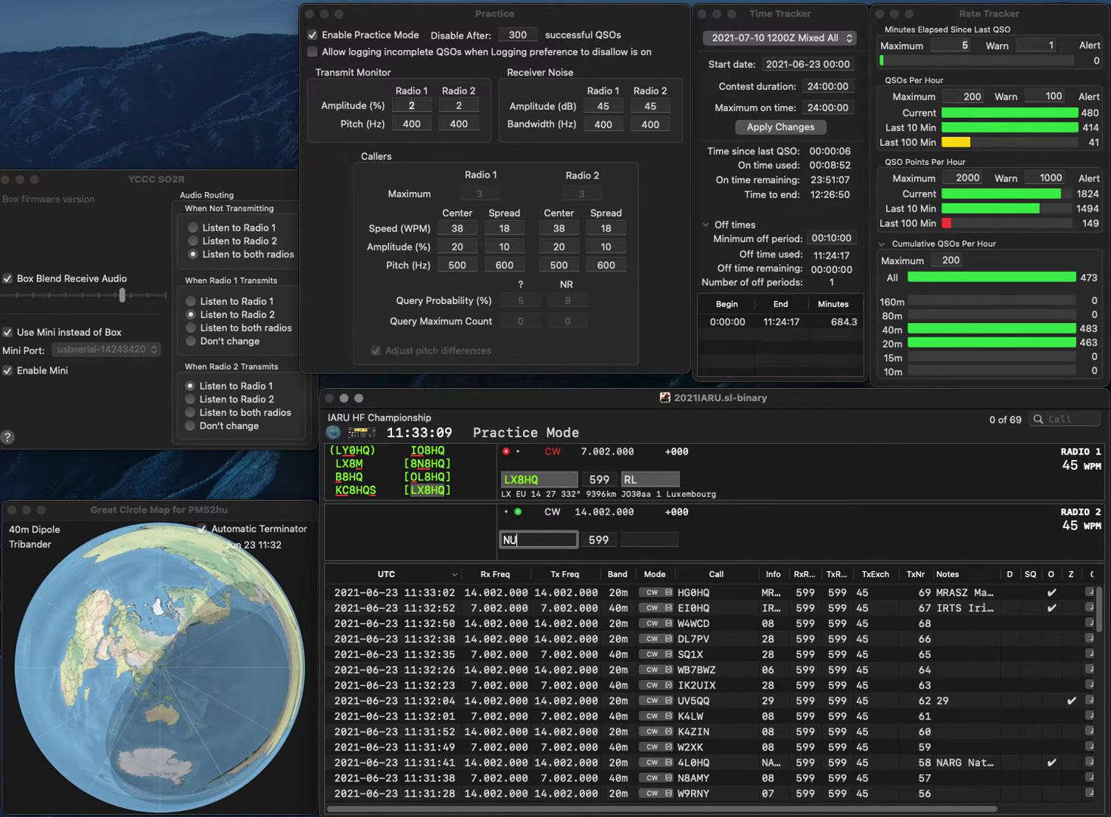
pyautogui.write('1AW')
pyautogui.press('Return')
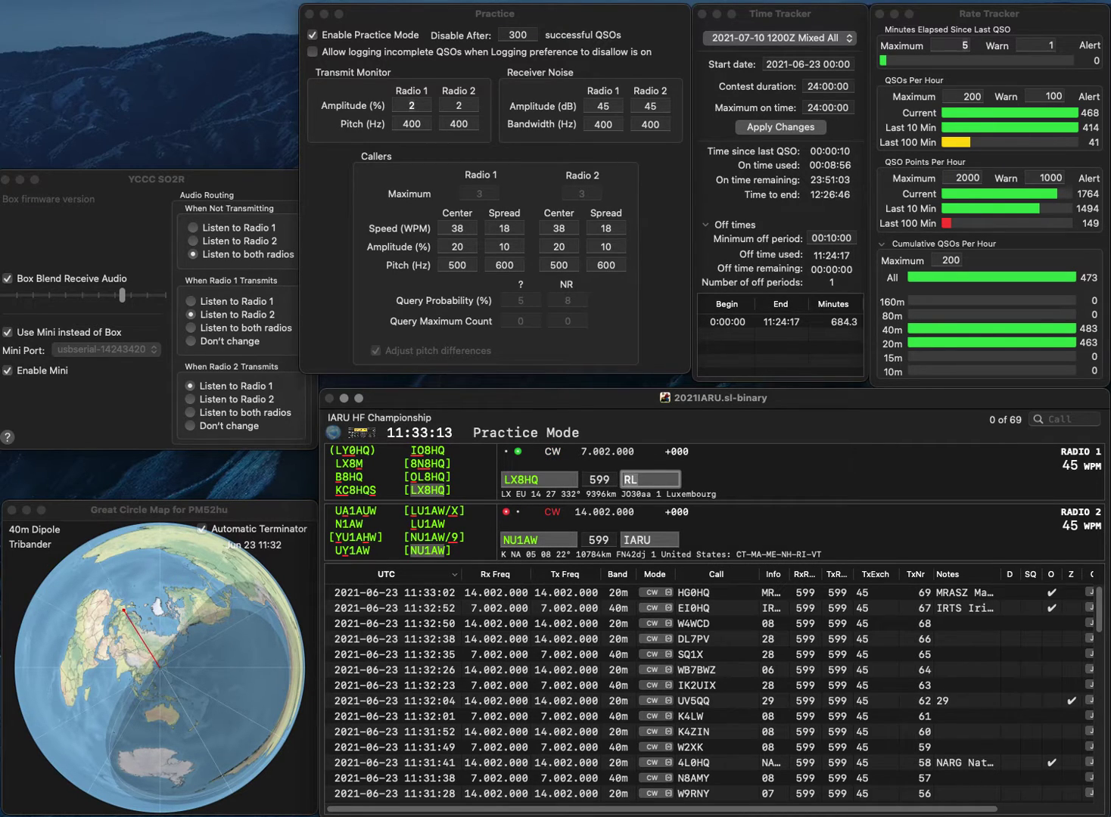
pyautogui.press('Return')
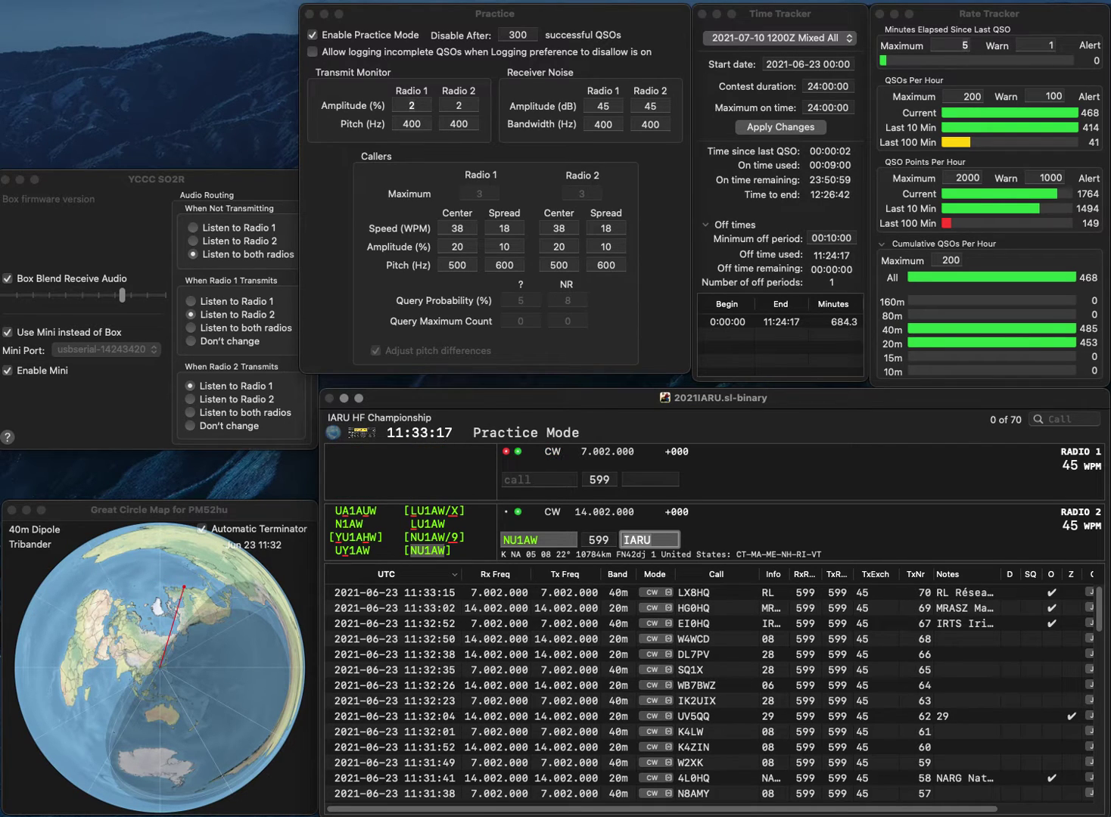
pyautogui.press('Return')
pyautogui.write('S5')
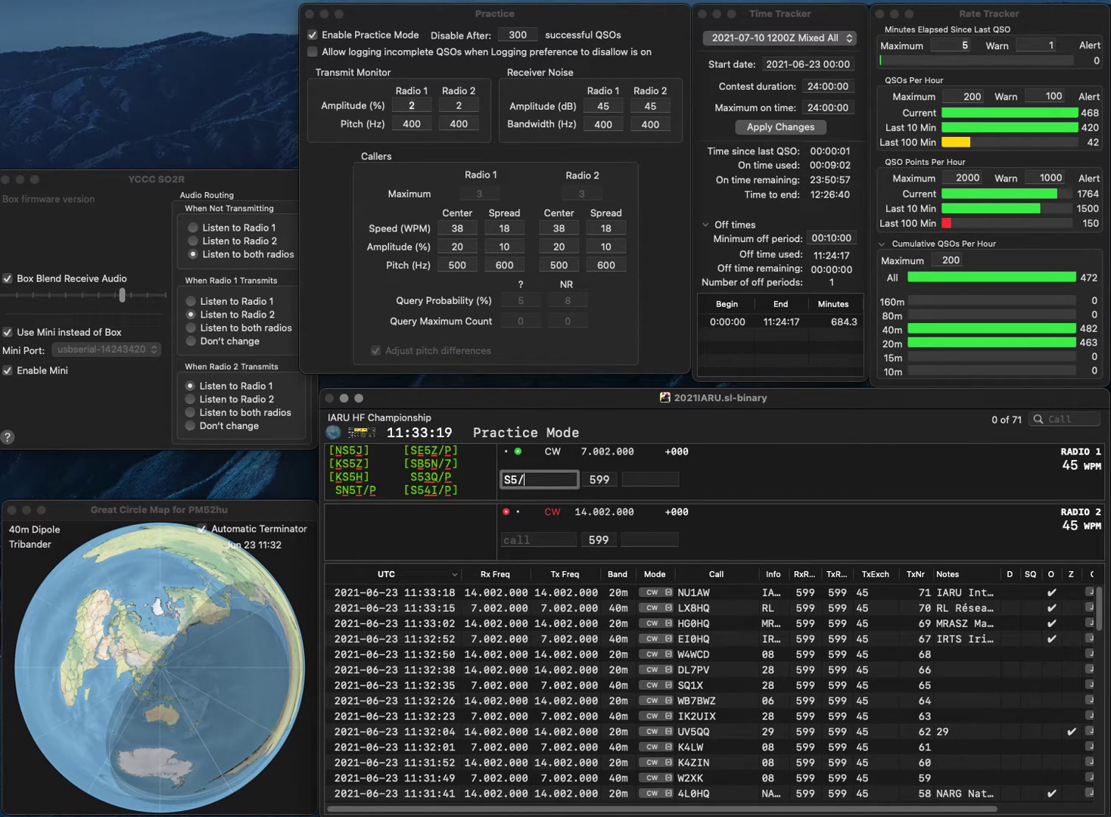
pyautogui.write('/0MPM0MPM')
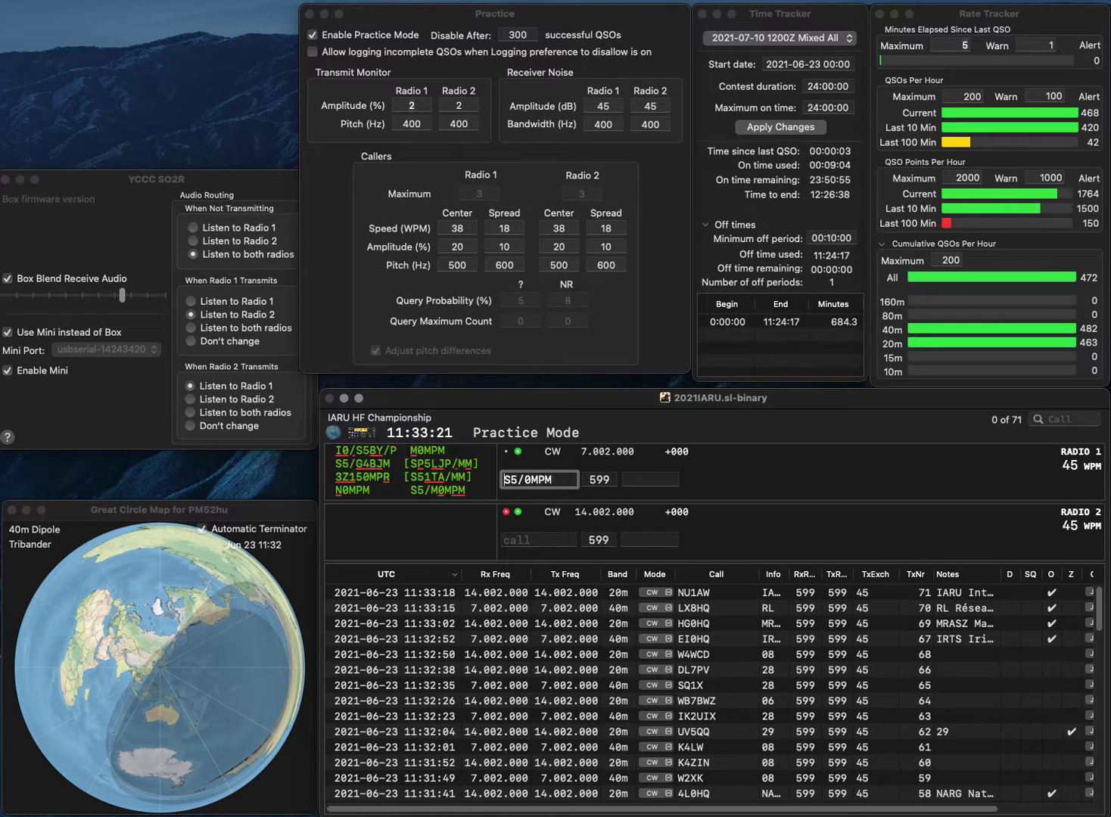
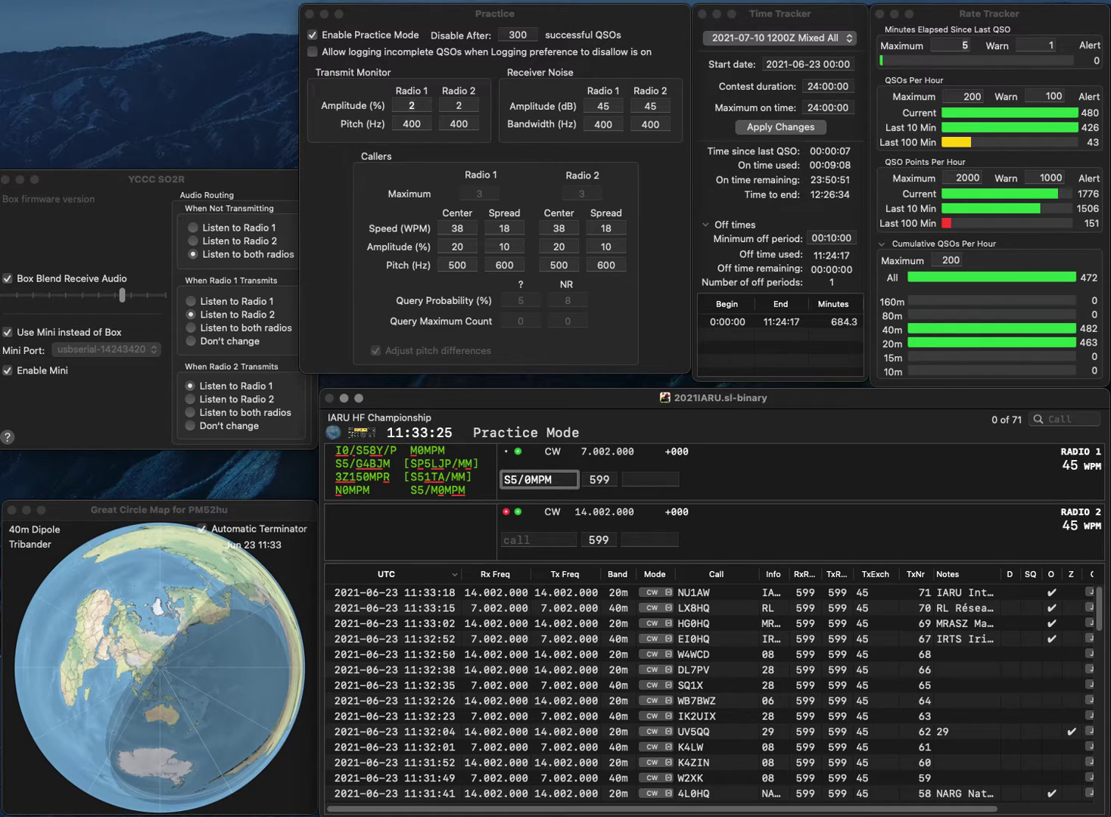
pyautogui.write('M')
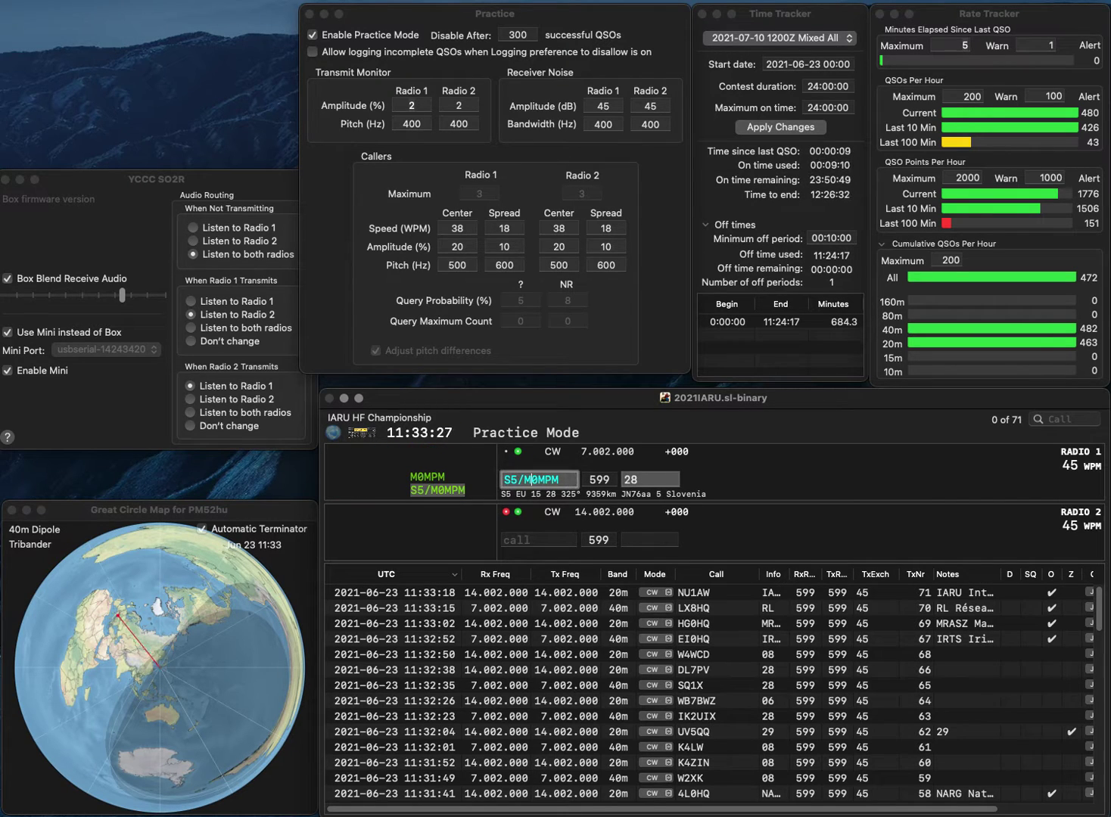
pyautogui.press('Down')
pyautogui.press('Return')
pyautogui.press('Up')
pyautogui.press('Return')
pyautogui.press('Down')
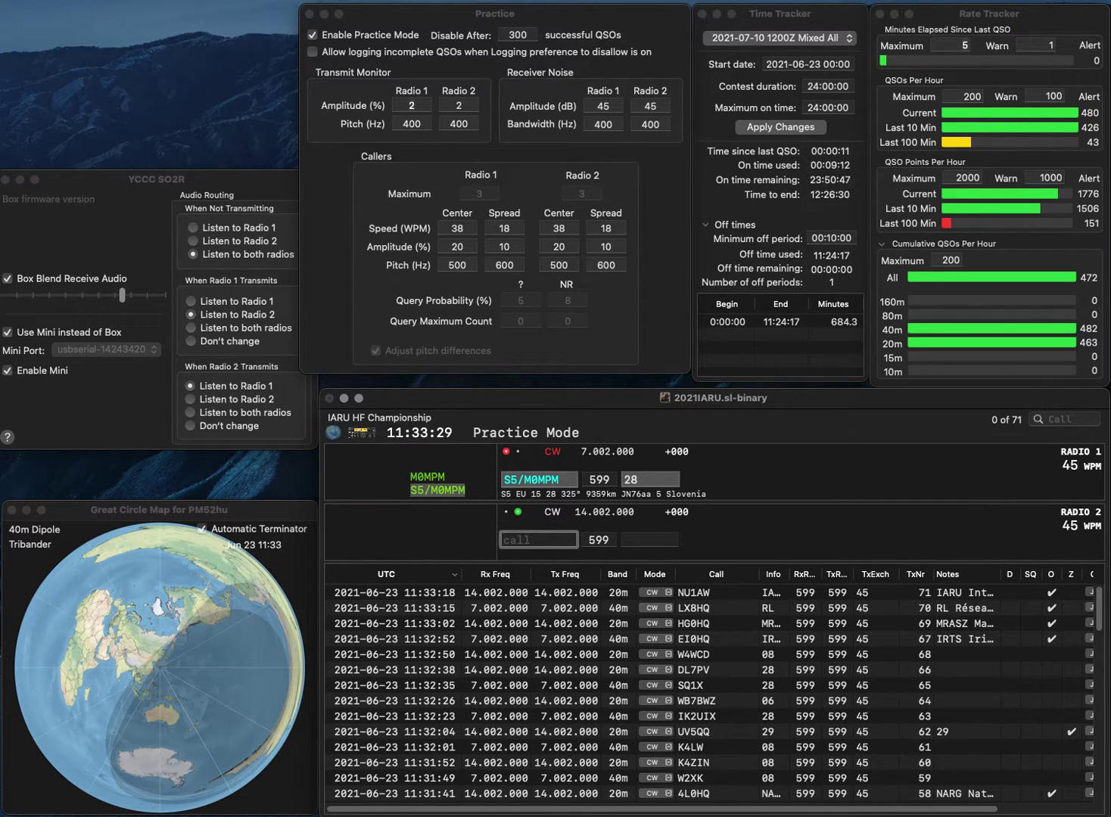
# Enter R2RT on Radio 2 with its exchange, and log the contacts on both radios.
pyautogui.write('R2RT')
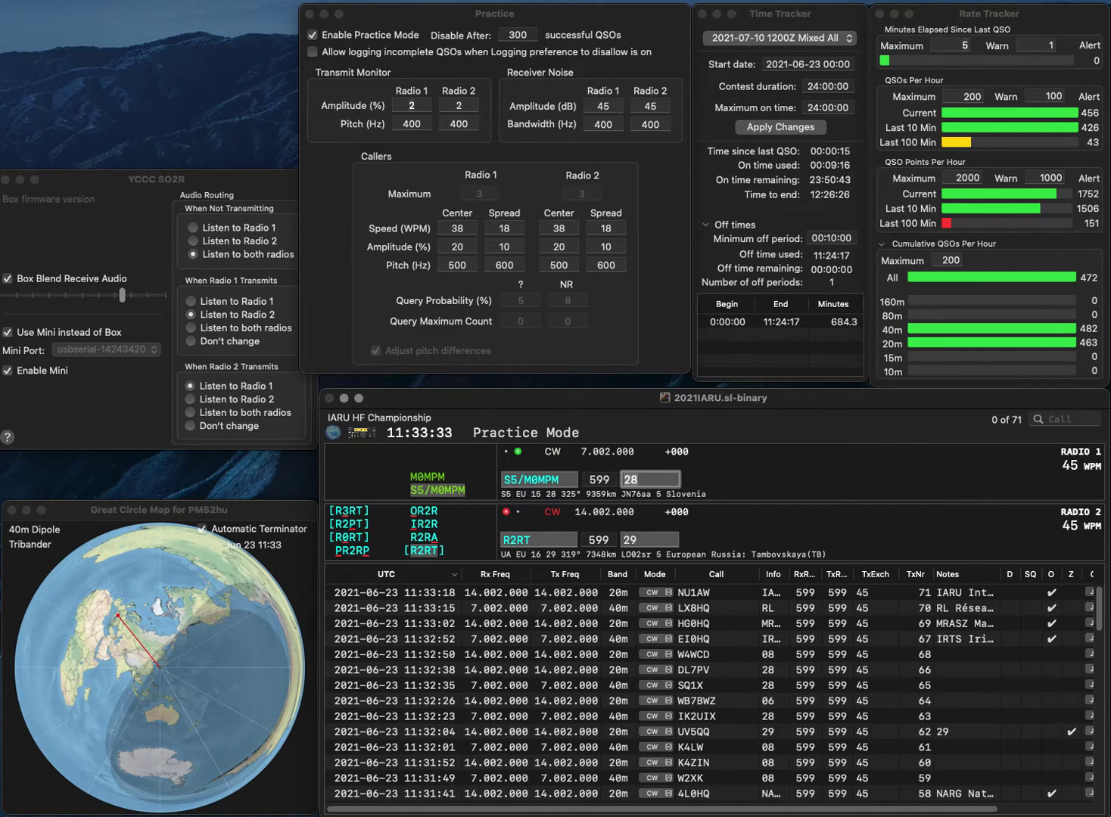
pyautogui.press('Return')
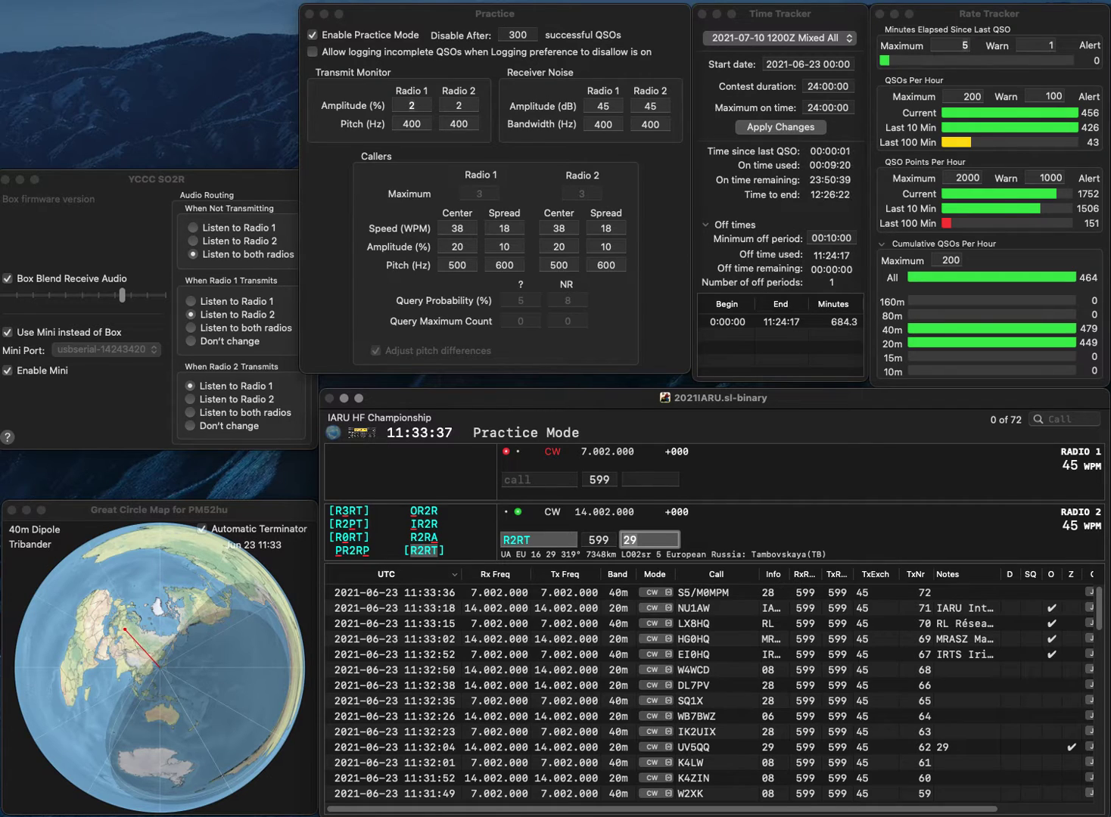
pyautogui.press('Return')
pyautogui.write('K')
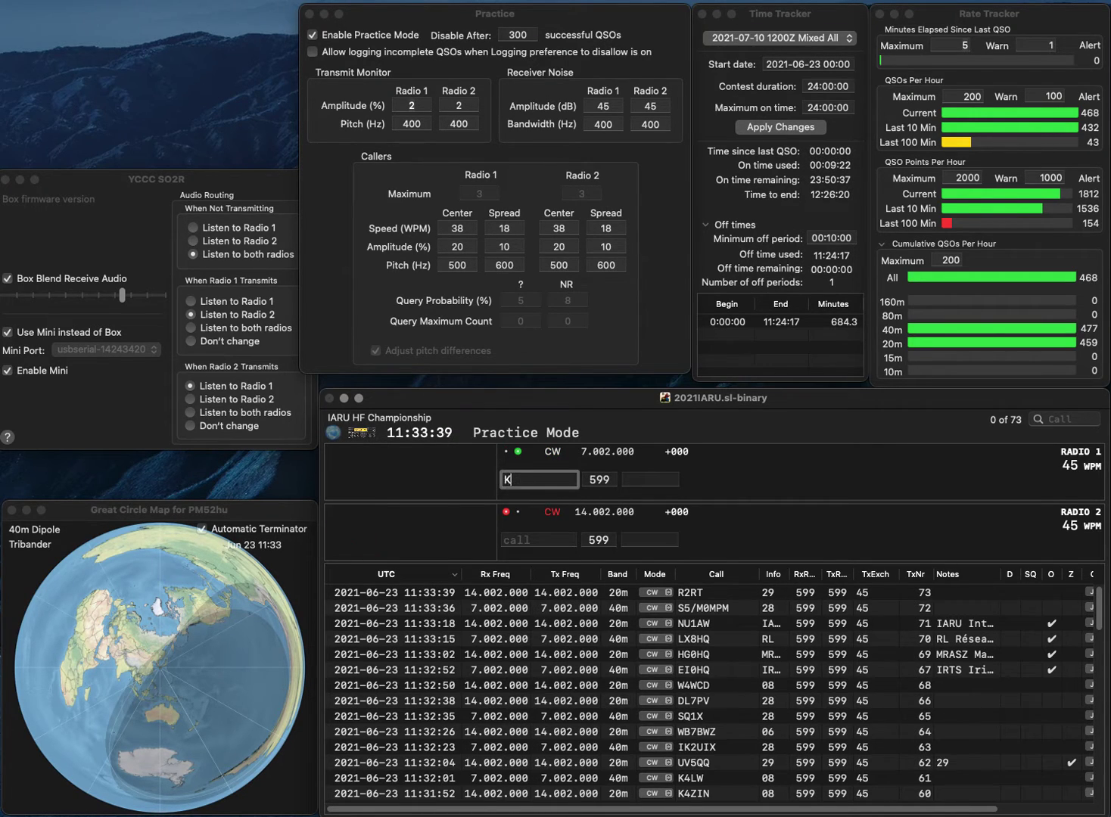
pyautogui.write('B0R')
pyautogui.press('Return')
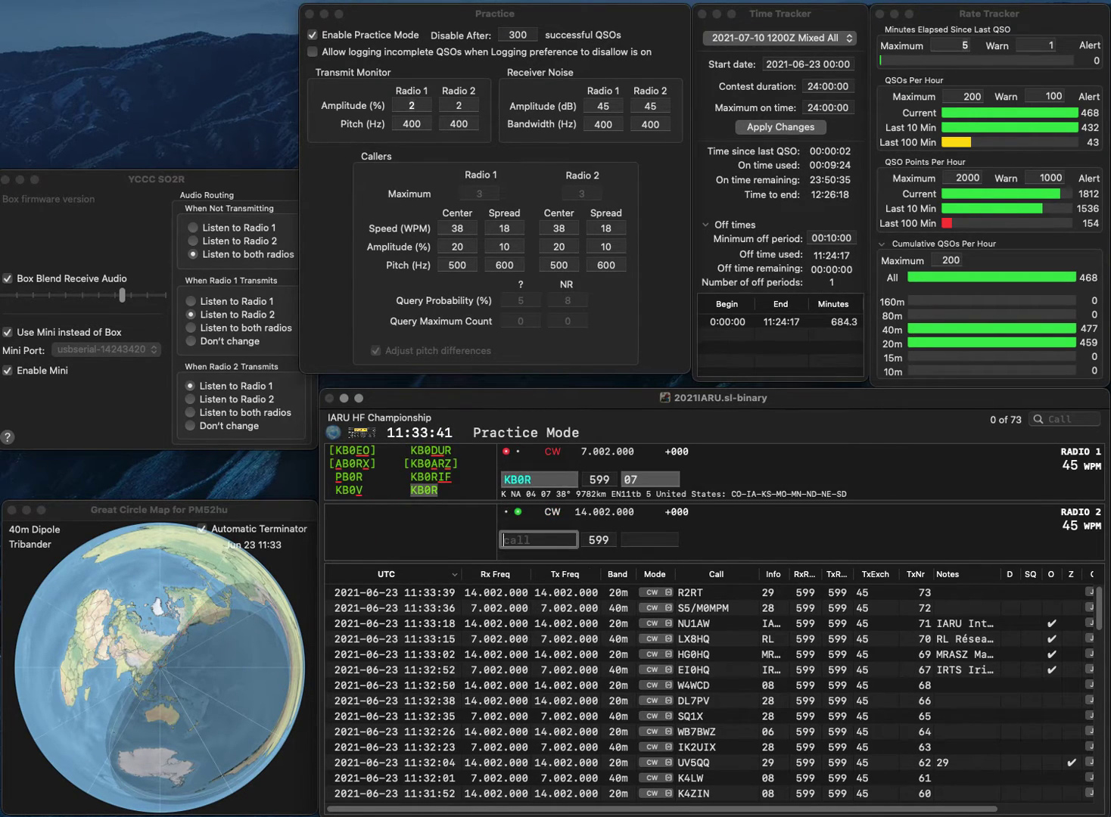
pyautogui.write('M0NE')
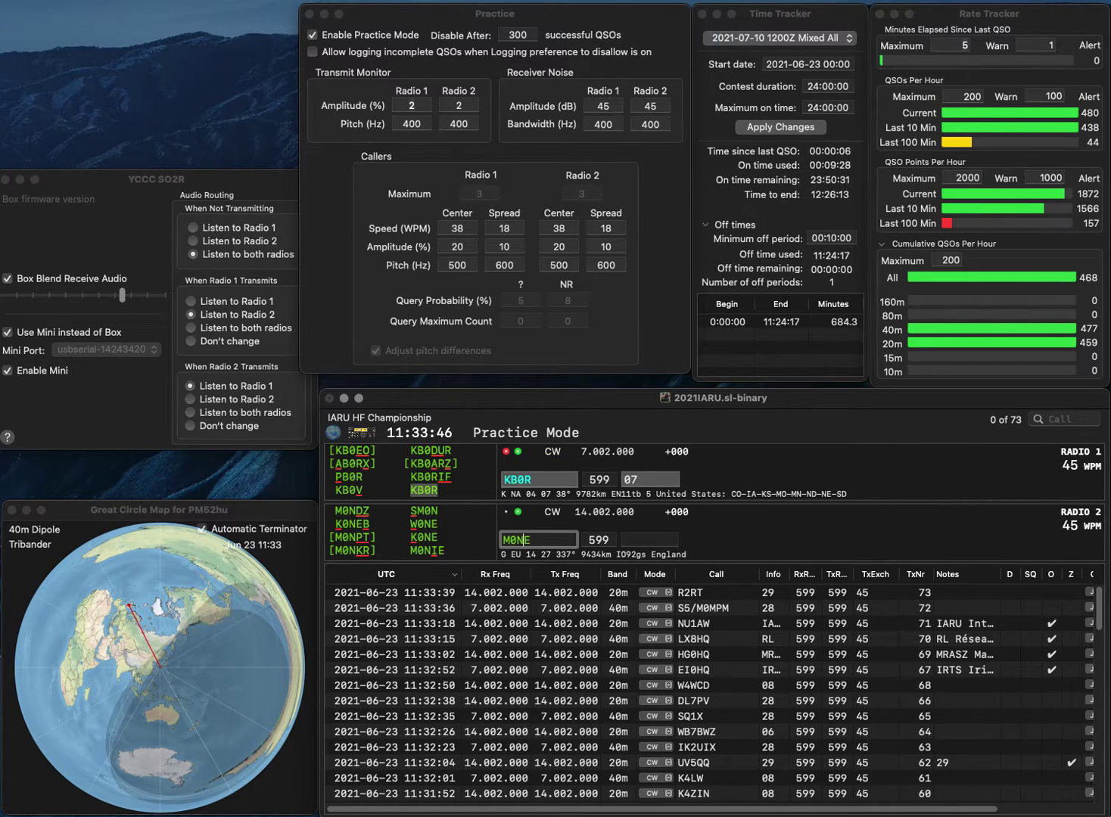
pyautogui.press('BackSpace')
pyautogui.write('IE')
pyautogui.press('Return')
pyautogui.press('Tab')
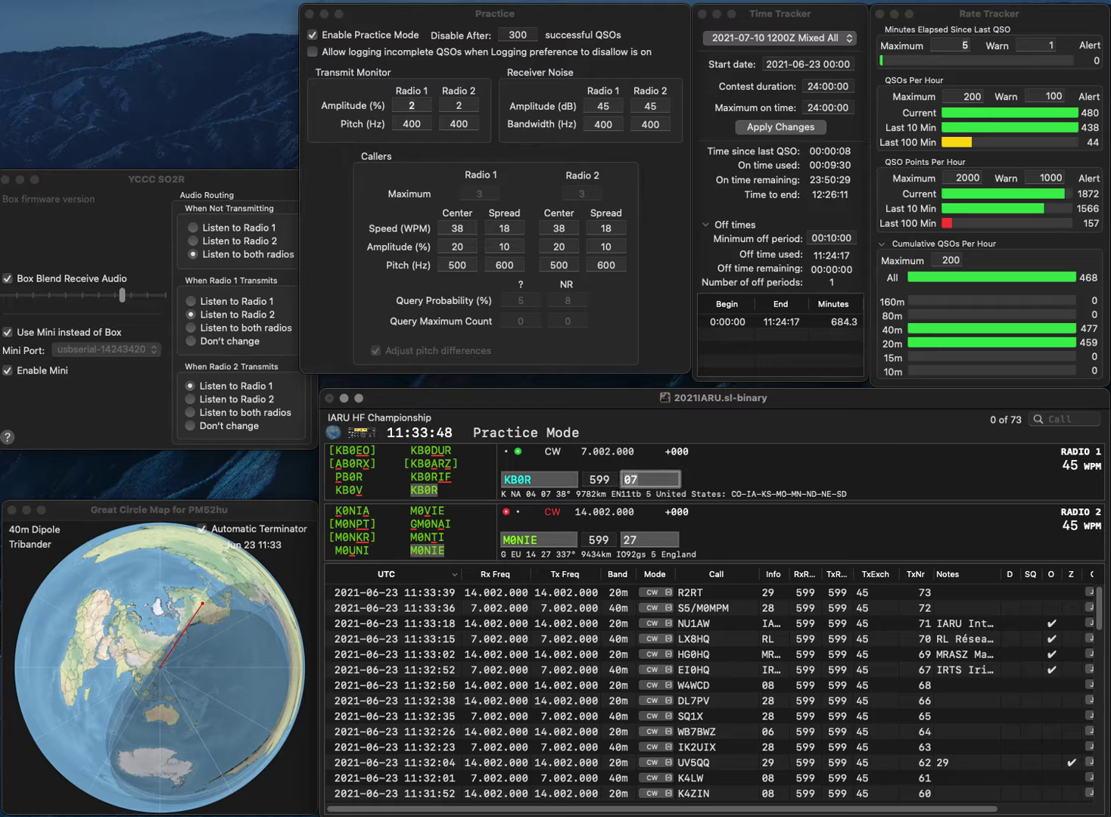
pyautogui.press('Return')
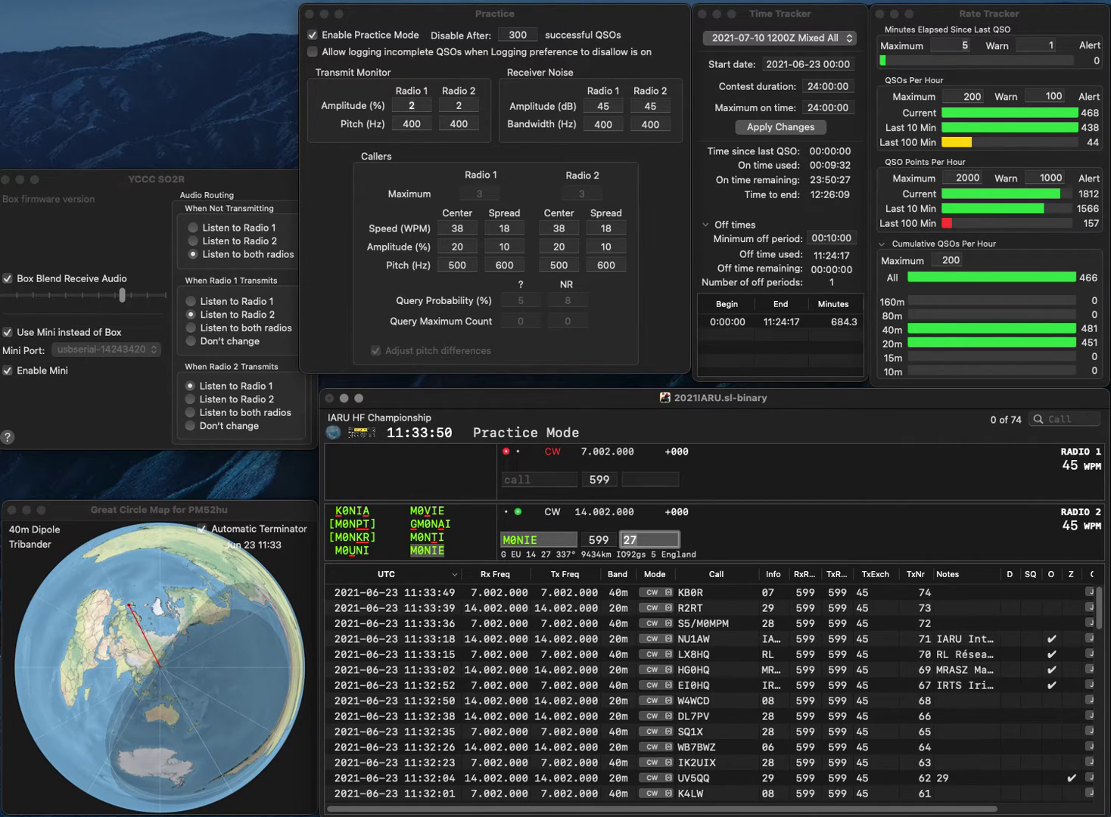
pyautogui.press('Return')
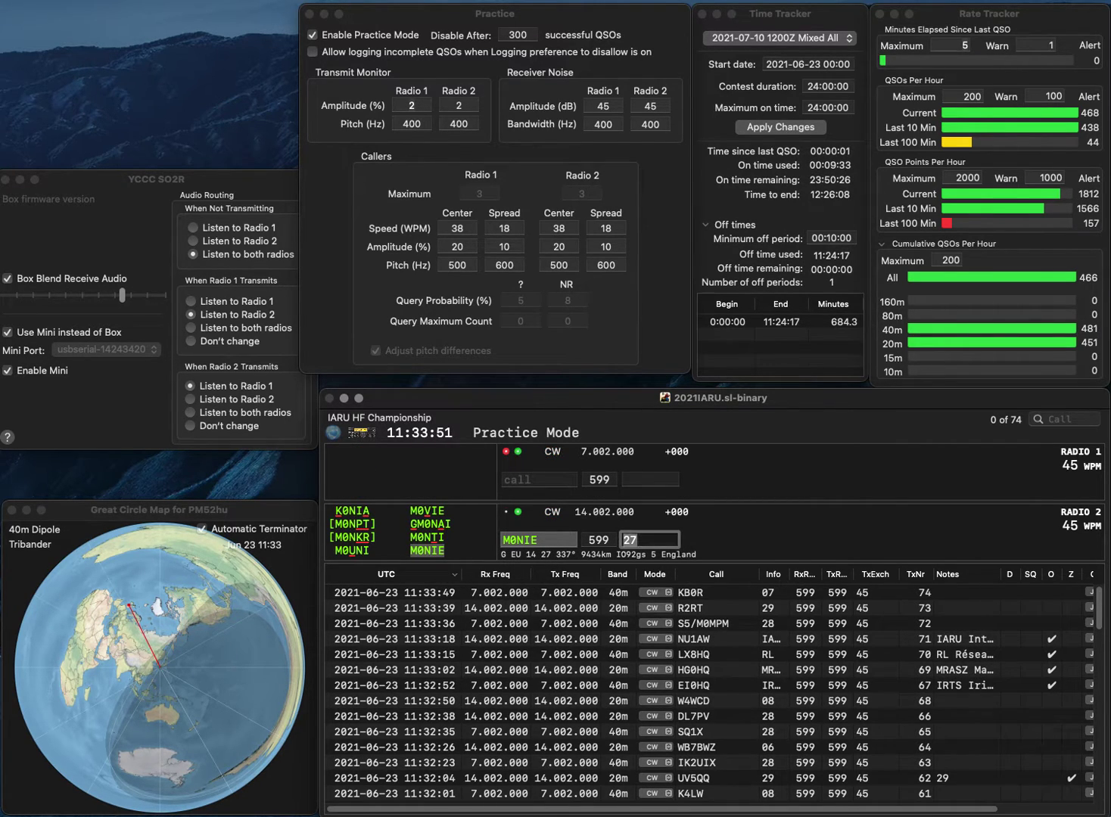
pyautogui.write('K4RB')
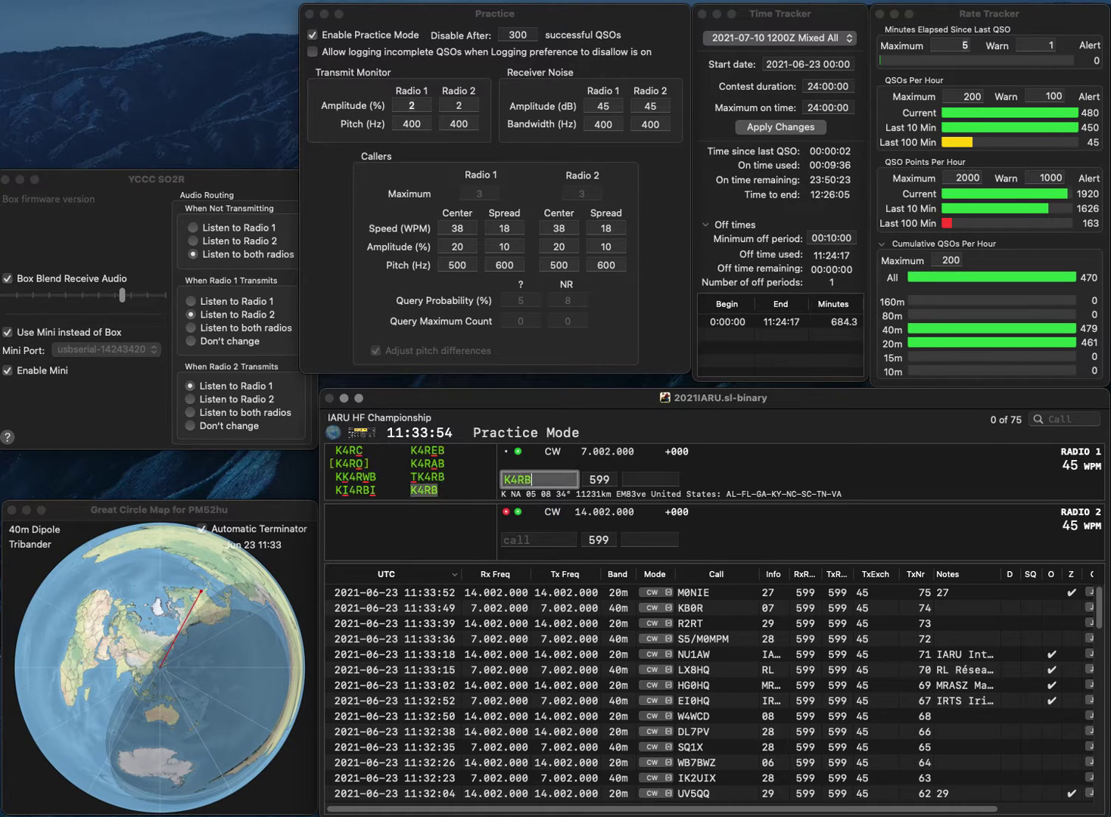
pyautogui.press('Return')
pyautogui.write('B')
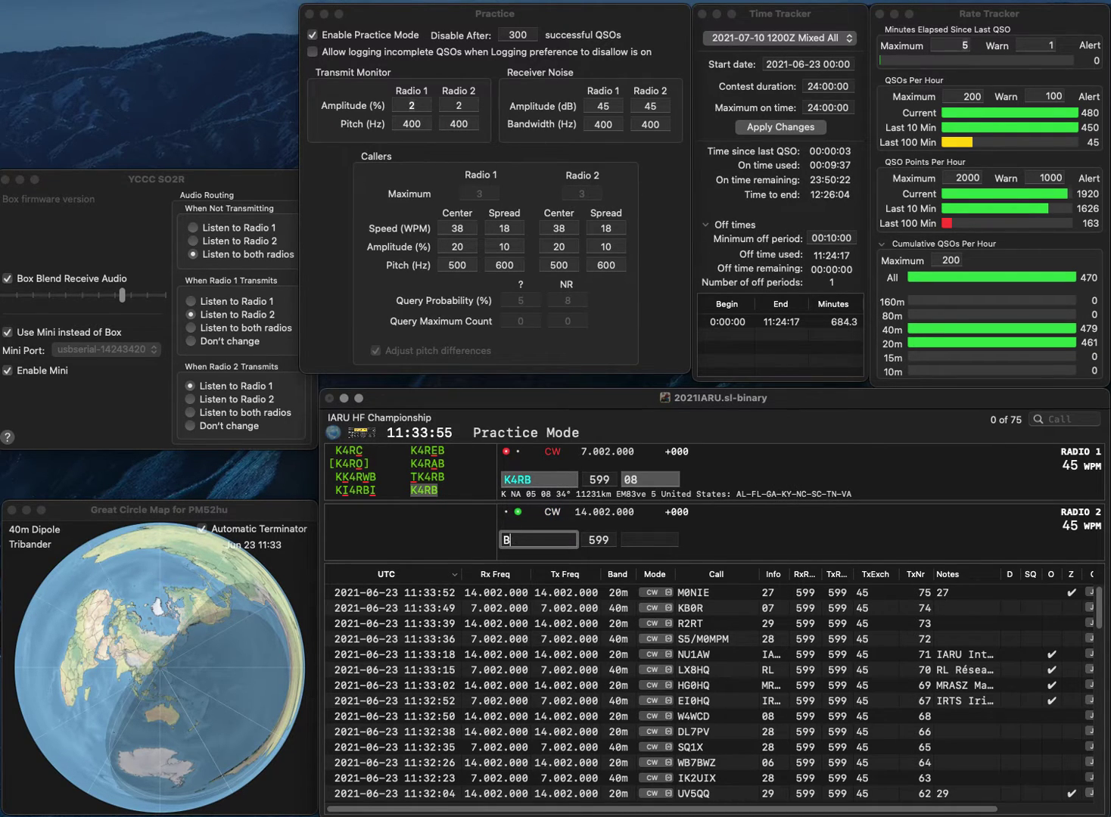
pyautogui.write('4HQ')
pyautogui.press('Return')
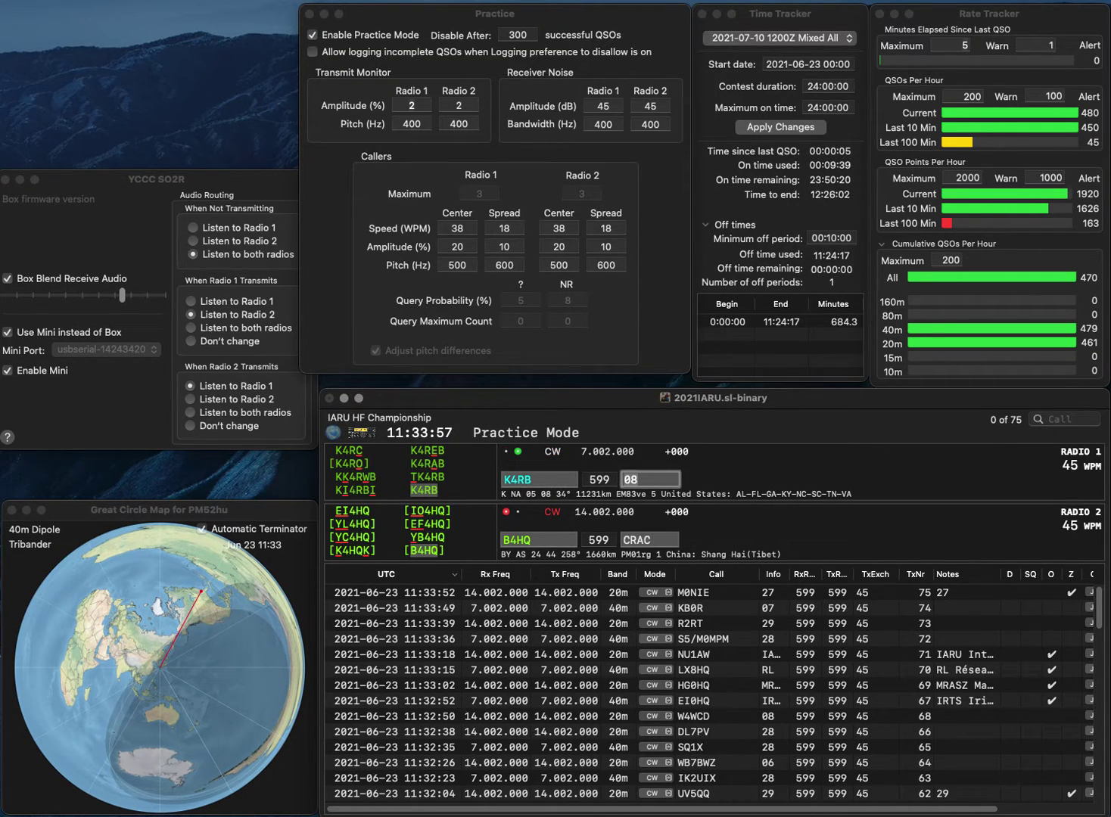
pyautogui.press('Return')
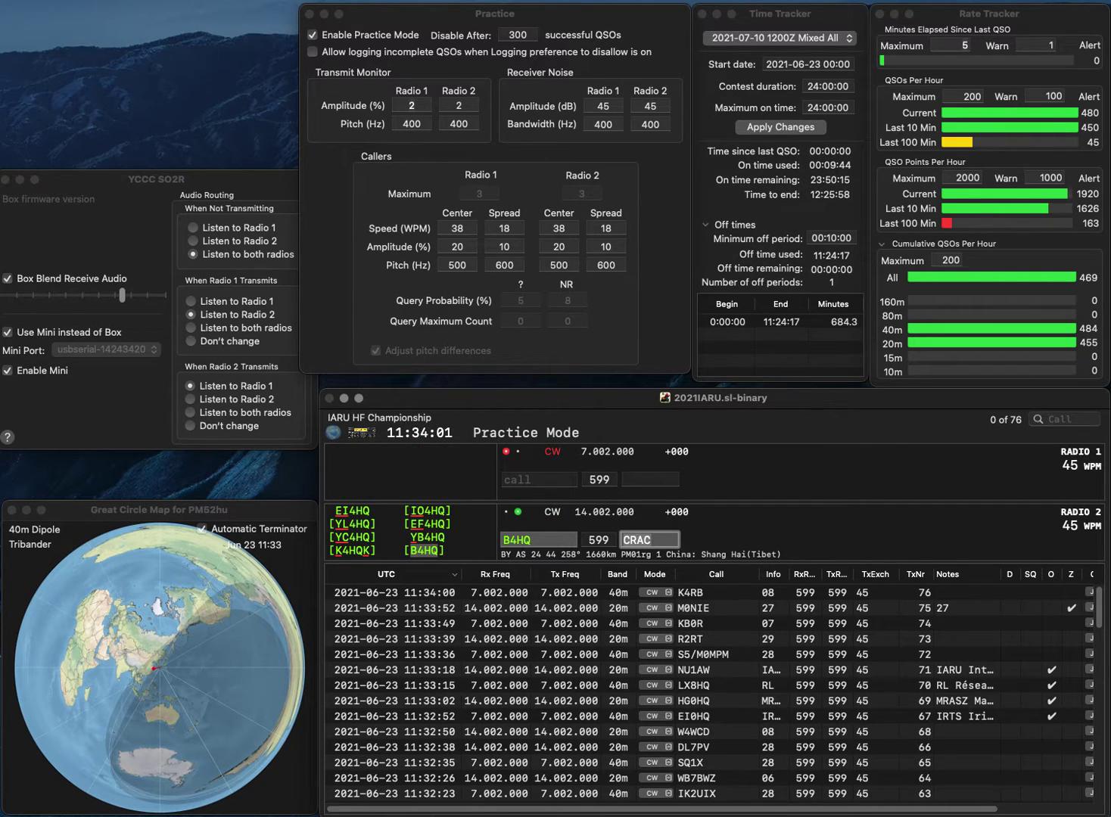
pyautogui.press('Return')
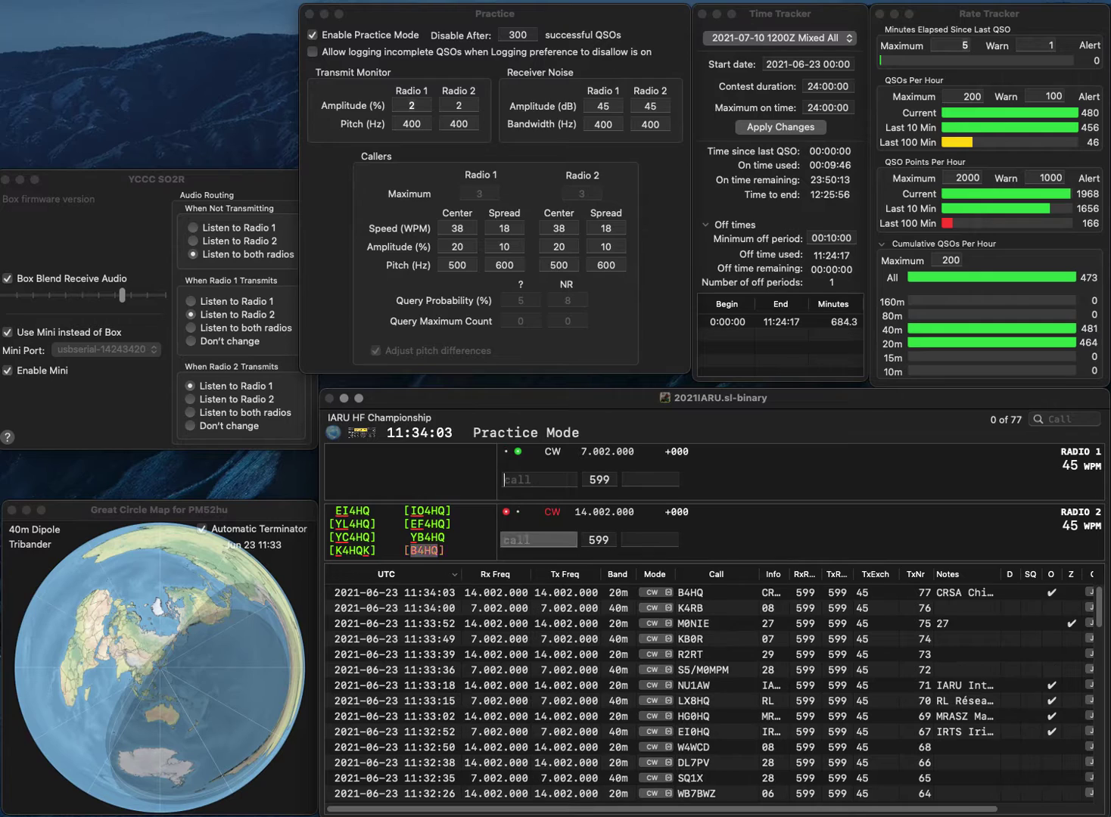
pyautogui.write('VE4RAC')
pyautogui.press('Return')
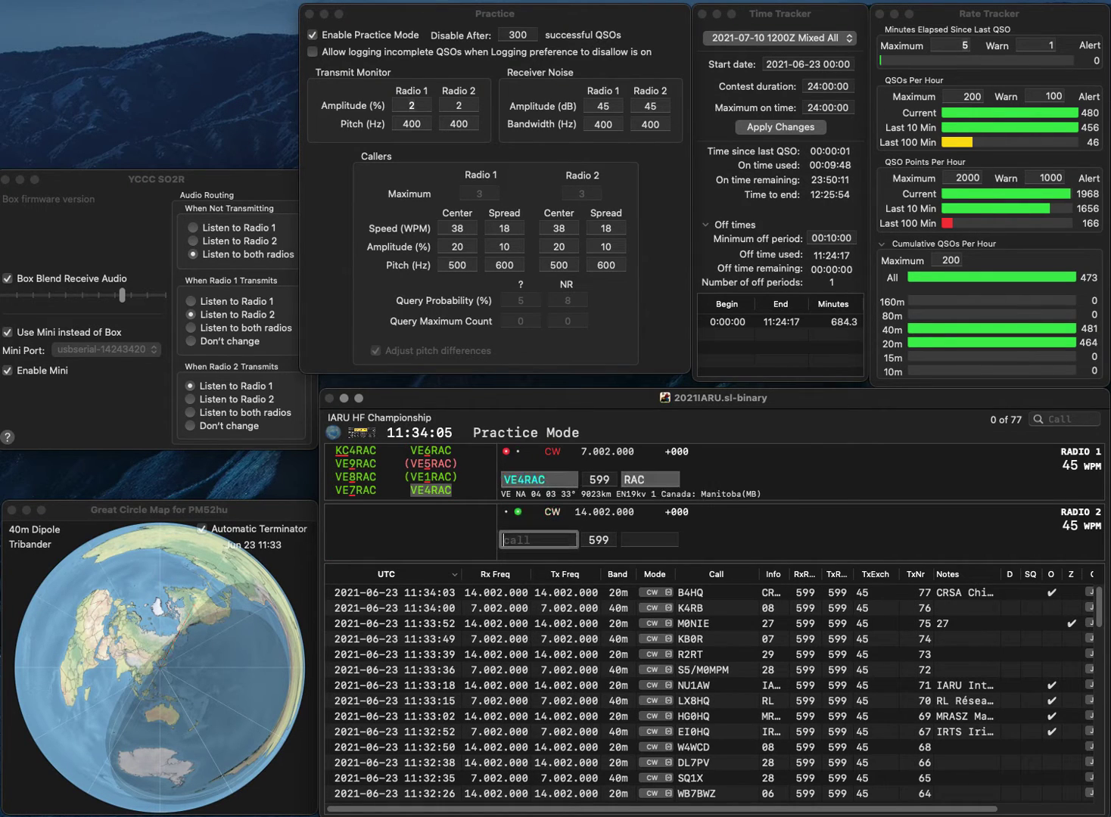
pyautogui.write('IW5')
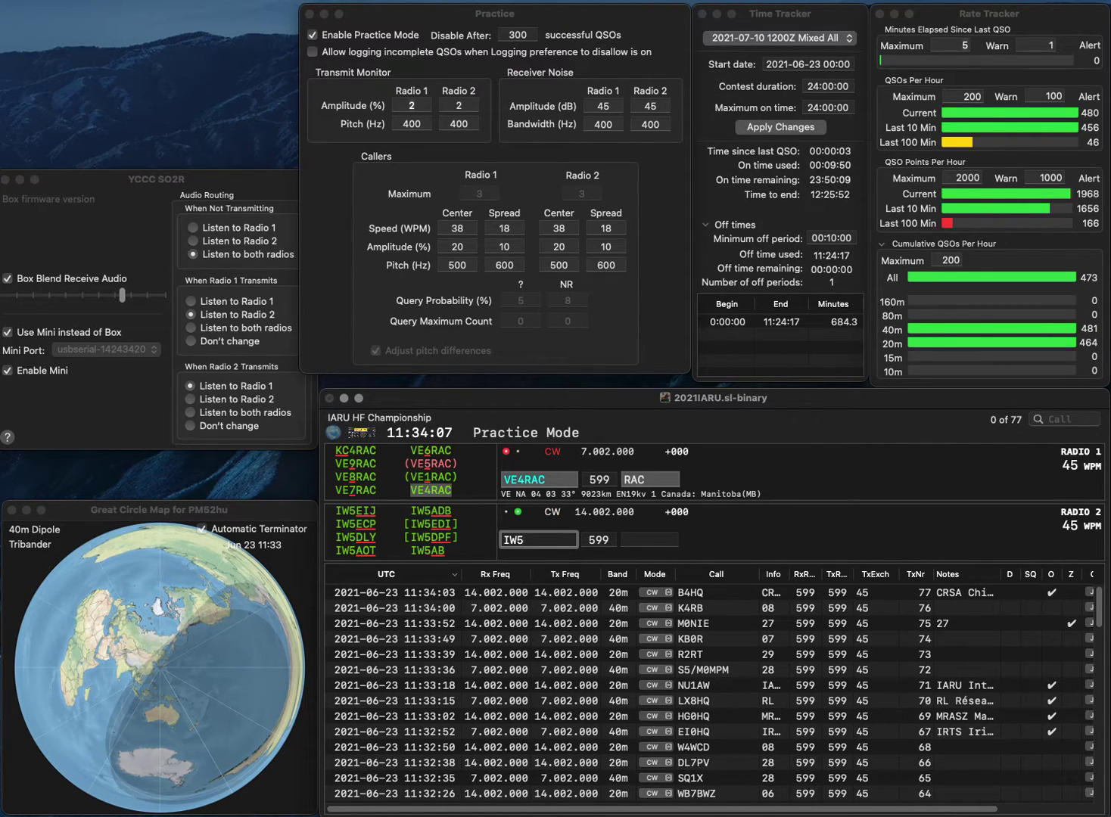
pyautogui.write('ELA')
pyautogui.press('Return')
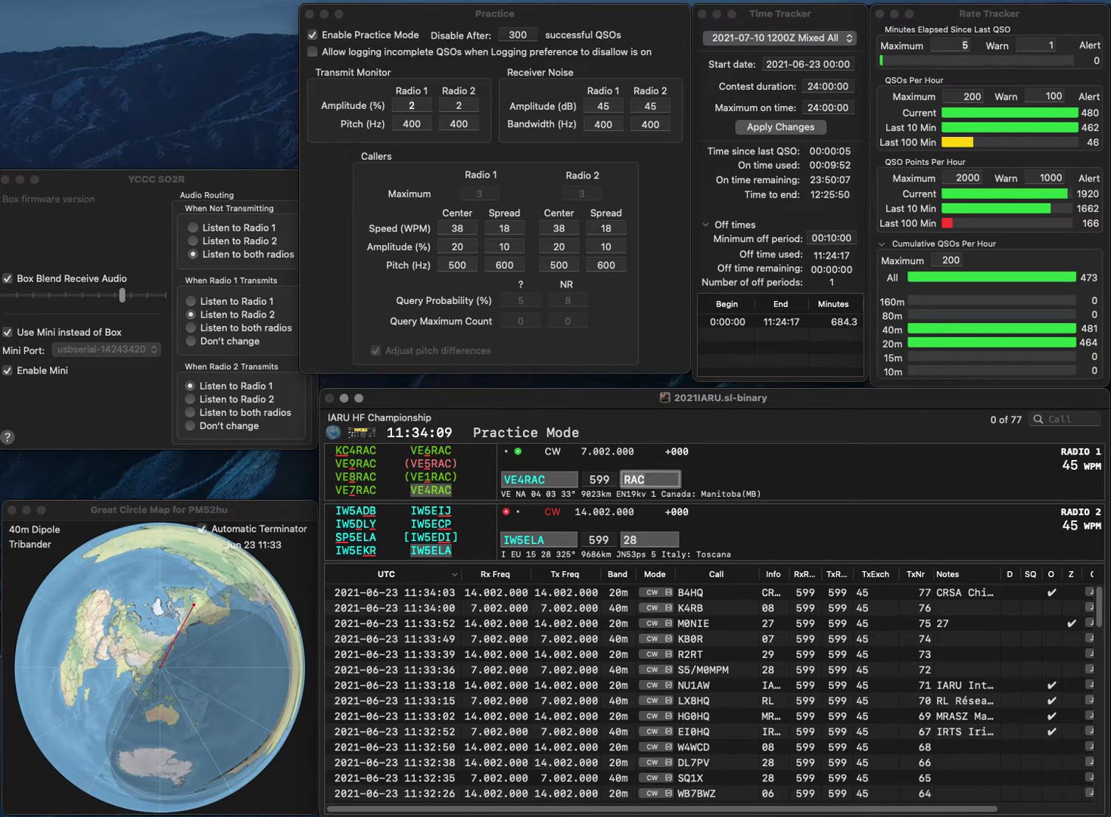
pyautogui.press('Return')
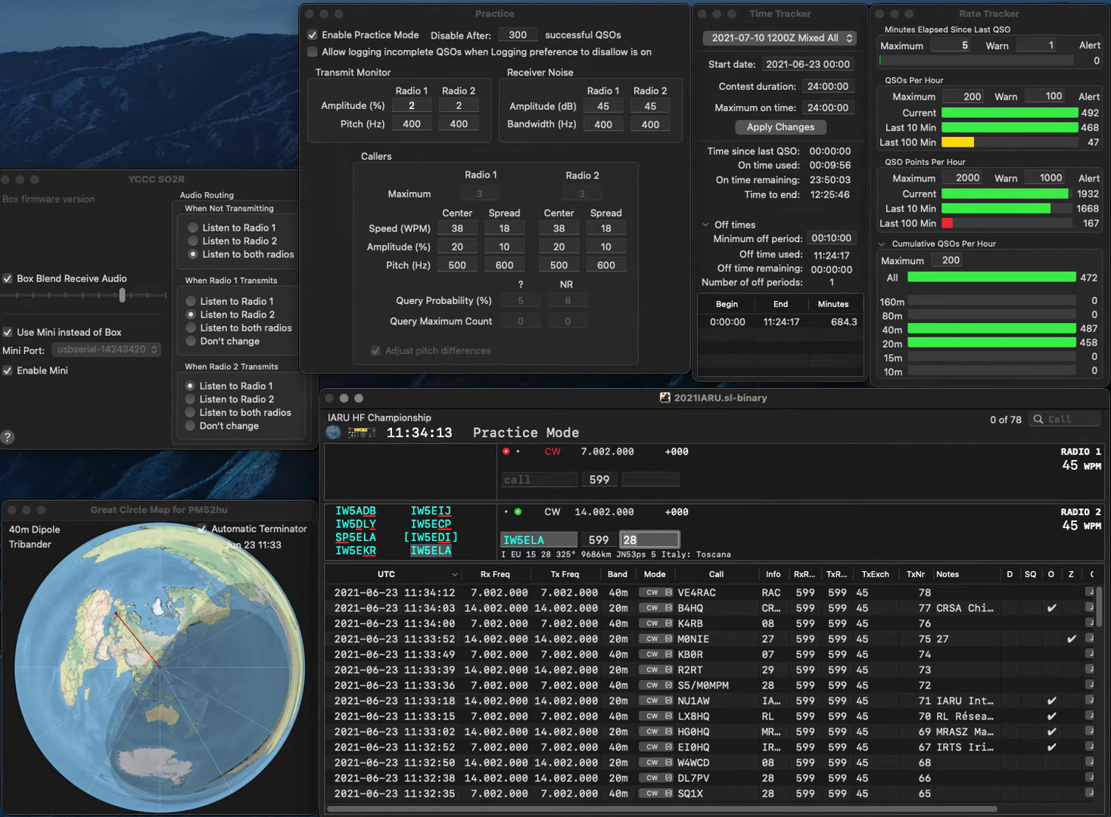
pyautogui.press('Return')
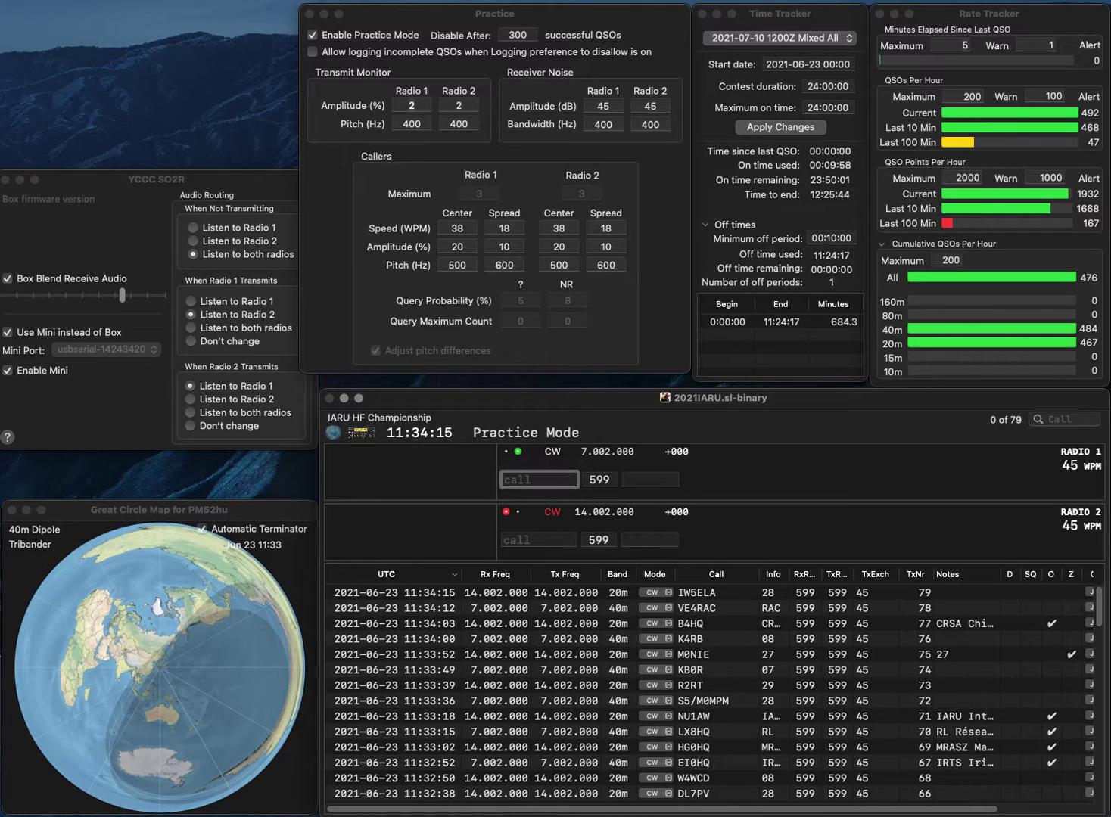
# Enter the call YO1STAYHOME on Radio 1 and send its exchange.
pyautogui.write('YO1HTAY')
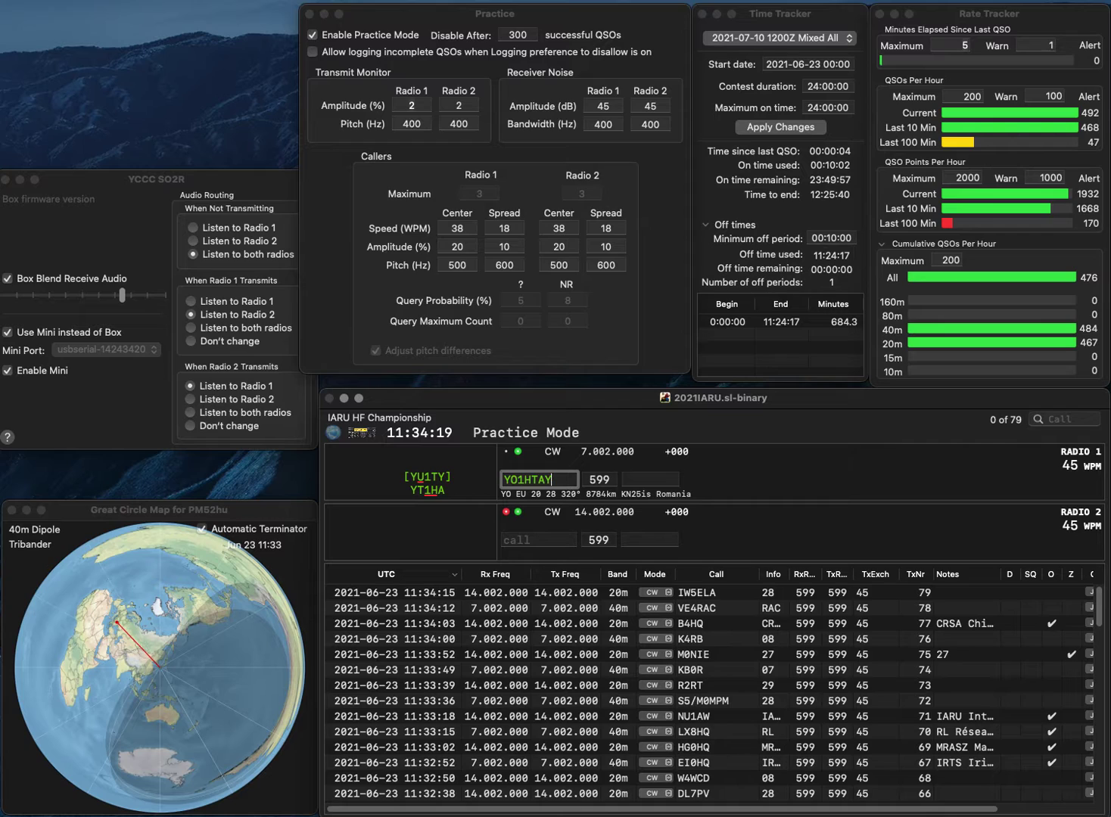
pyautogui.press('BackSpace')
pyautogui.press('BackSpace')
pyautogui.press('BackSpace')
pyautogui.press('BackSpace')
pyautogui.write('STA')
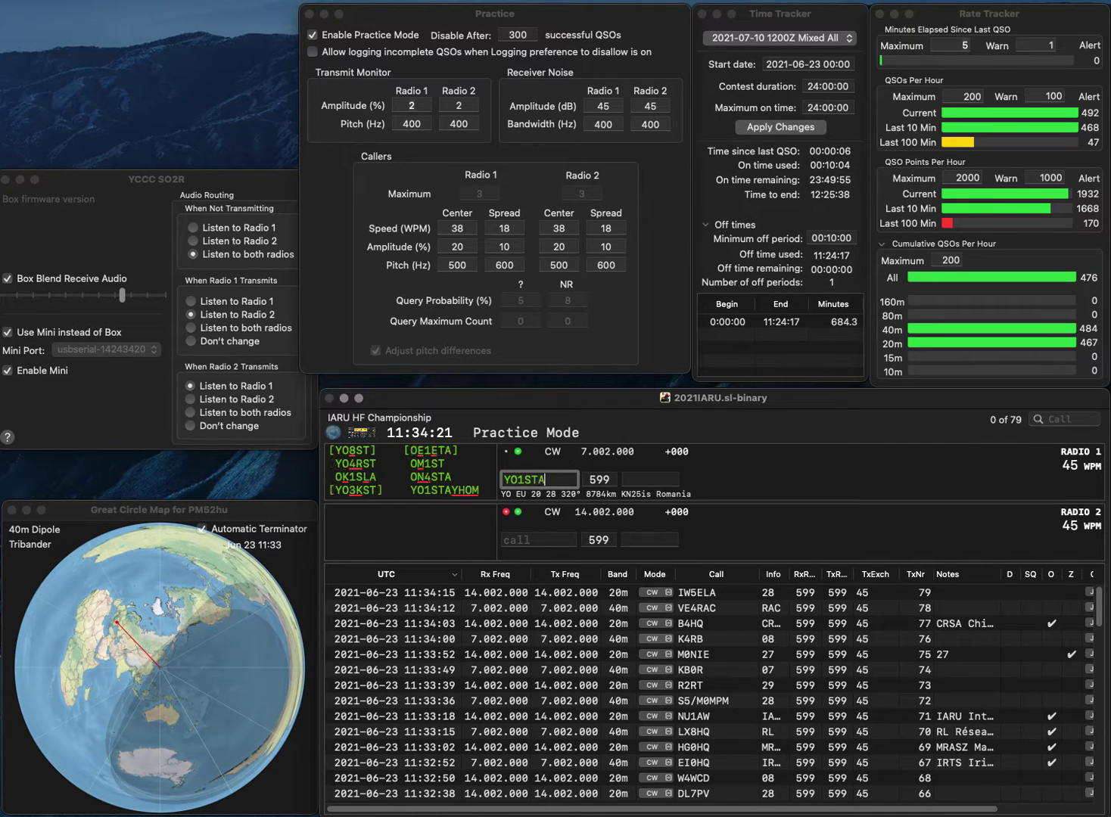
pyautogui.write('YHOM')
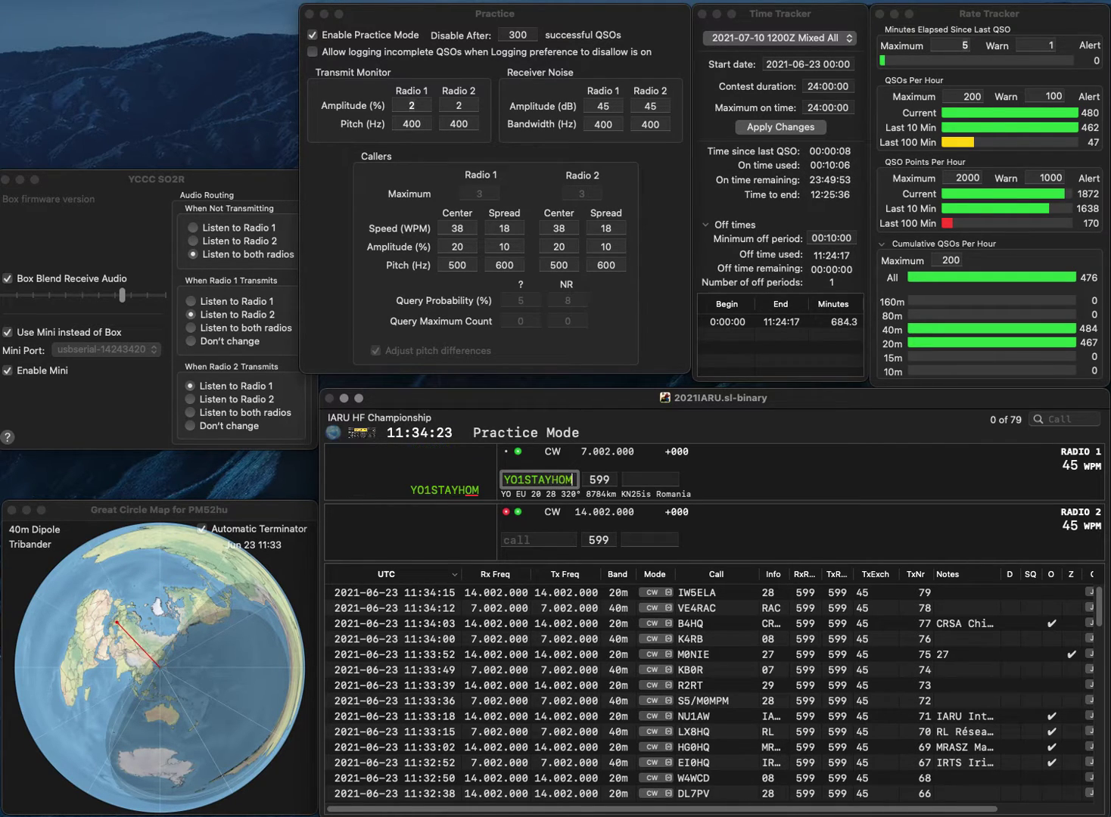
pyautogui.write('E')
pyautogui.press('Return')
# Enter W1AW/4 on Radio 2 with its exchange, and log the contacts on both radios.
pyautogui.write('W')
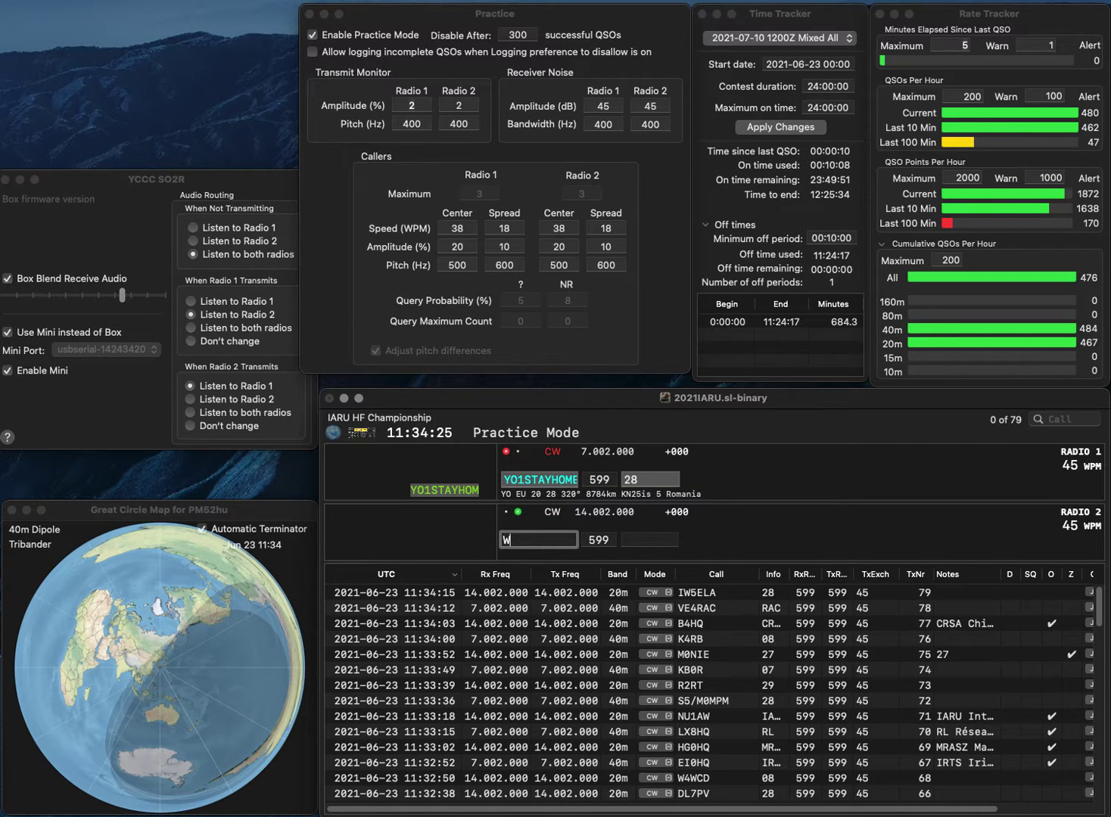
pyautogui.write('1AW')
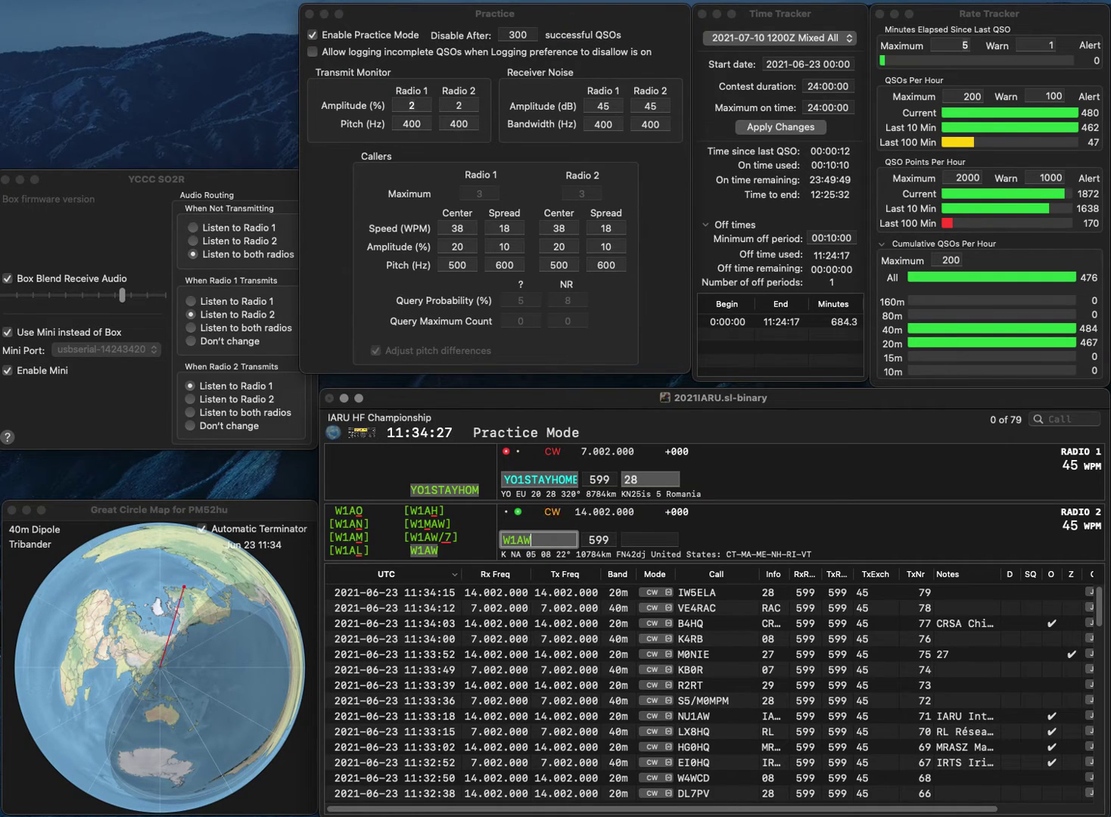
pyautogui.write('/4')
pyautogui.press('Return')
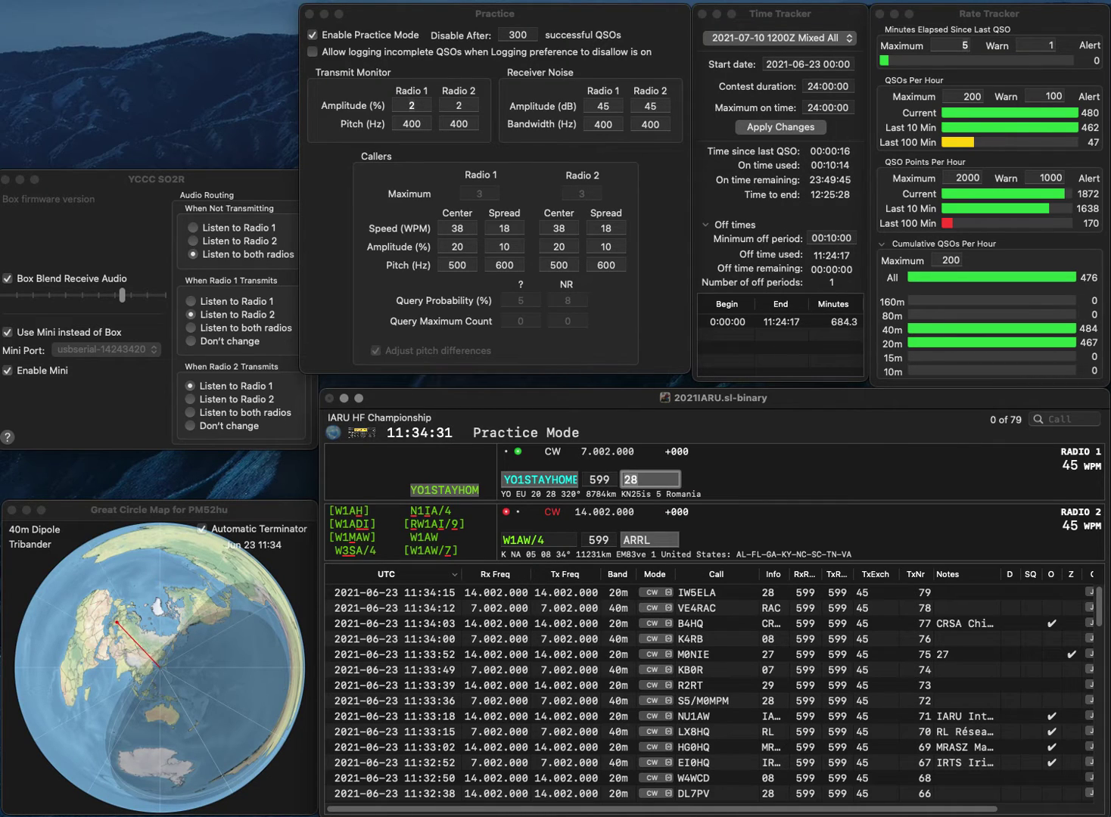
pyautogui.press('Return')
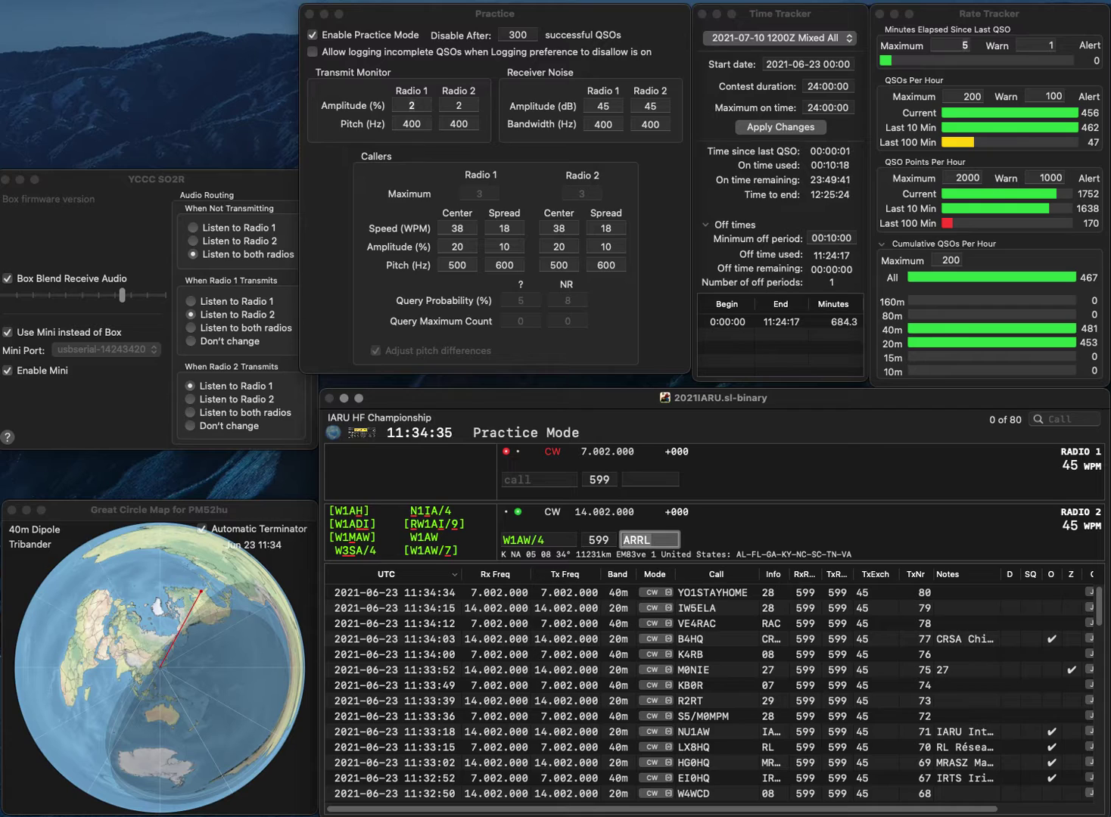
pyautogui.press('Return')
# Send the partial call 1GF on Radio 1, and enter V31HQ on Radio 2 with its exchange.
pyautogui.write('1')
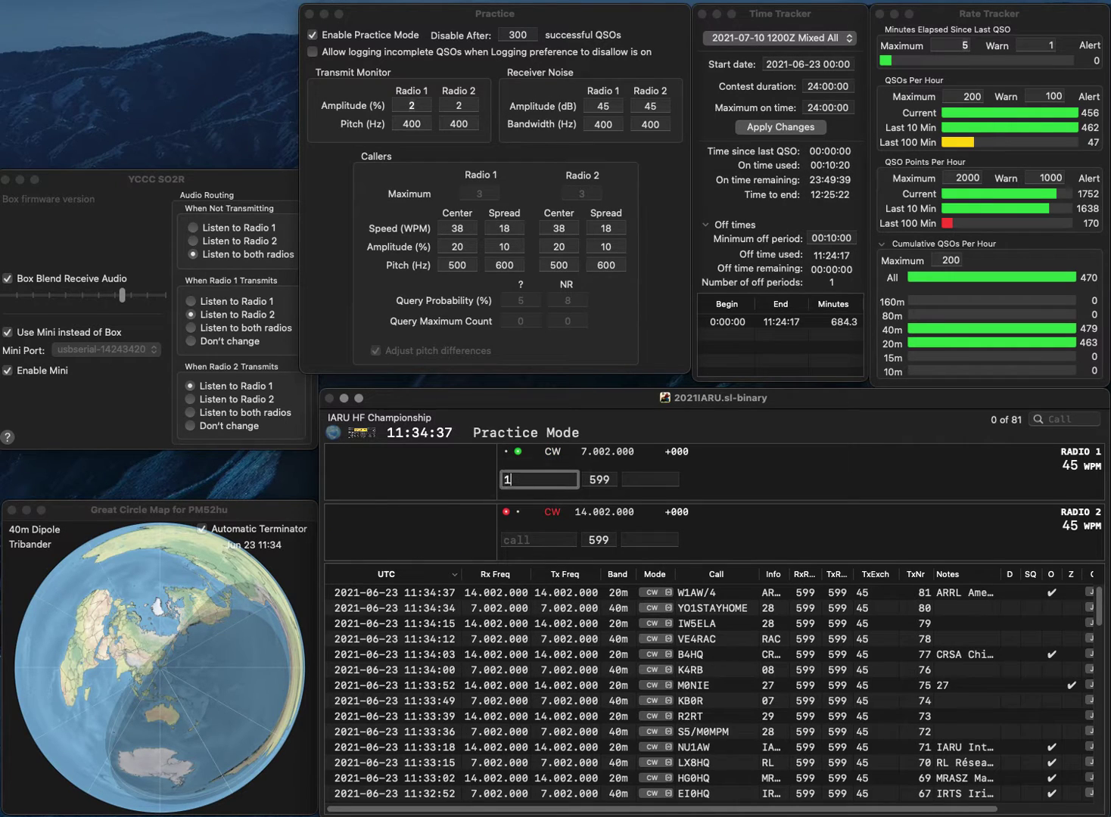
pyautogui.write('GF')
pyautogui.press('Return')
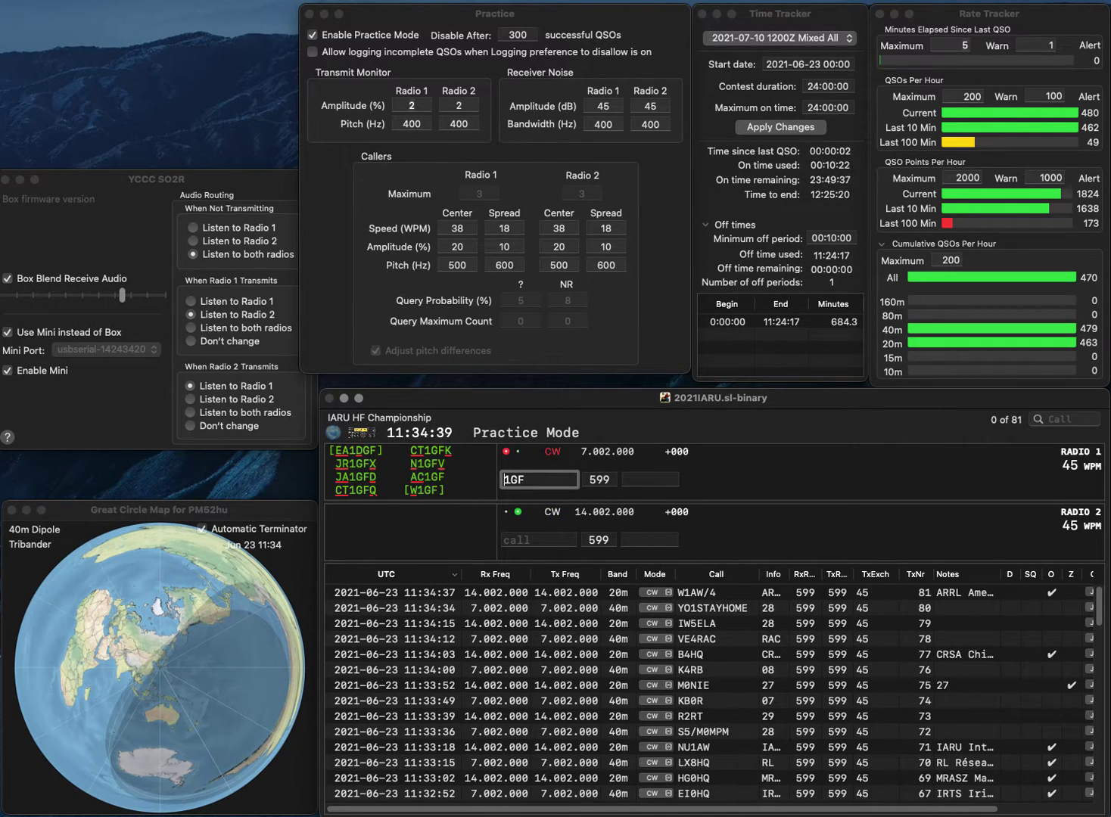
pyautogui.write('V31HQ')
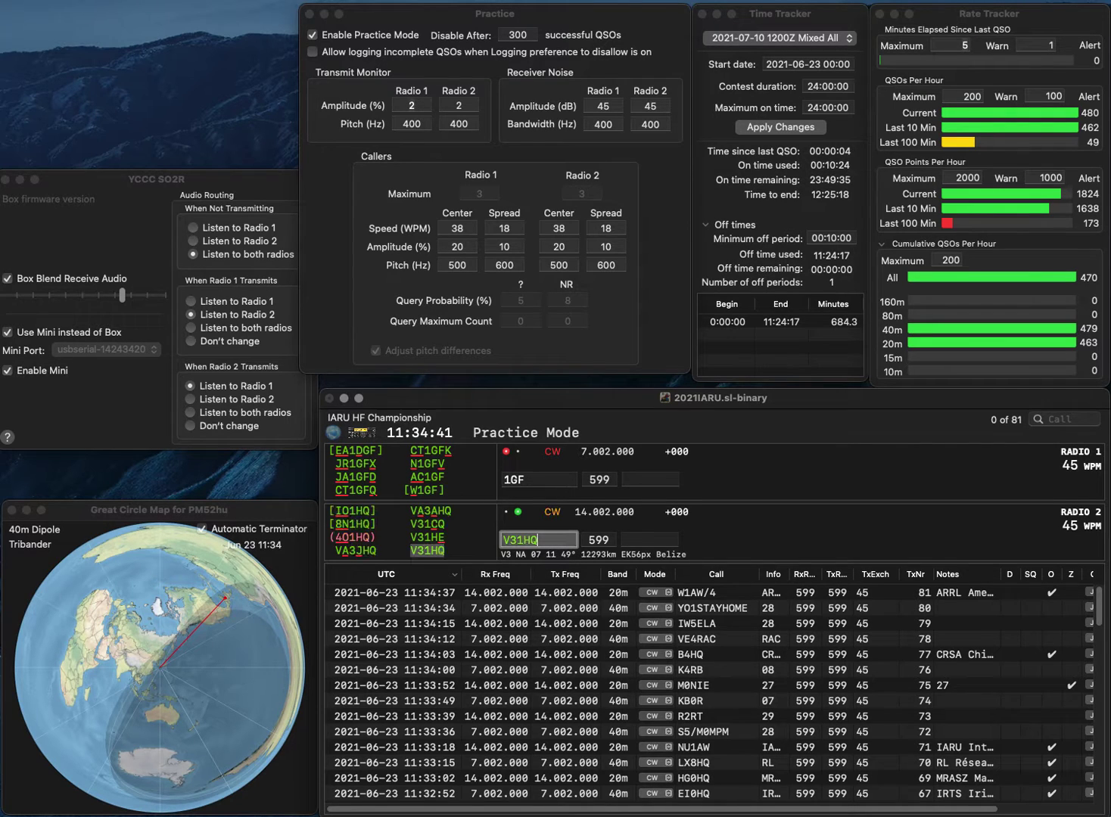
pyautogui.press('Return')
# Complete the partial call on Radio 1 as W1GF and send its exchange.
pyautogui.press('Home')
pyautogui.write('W')
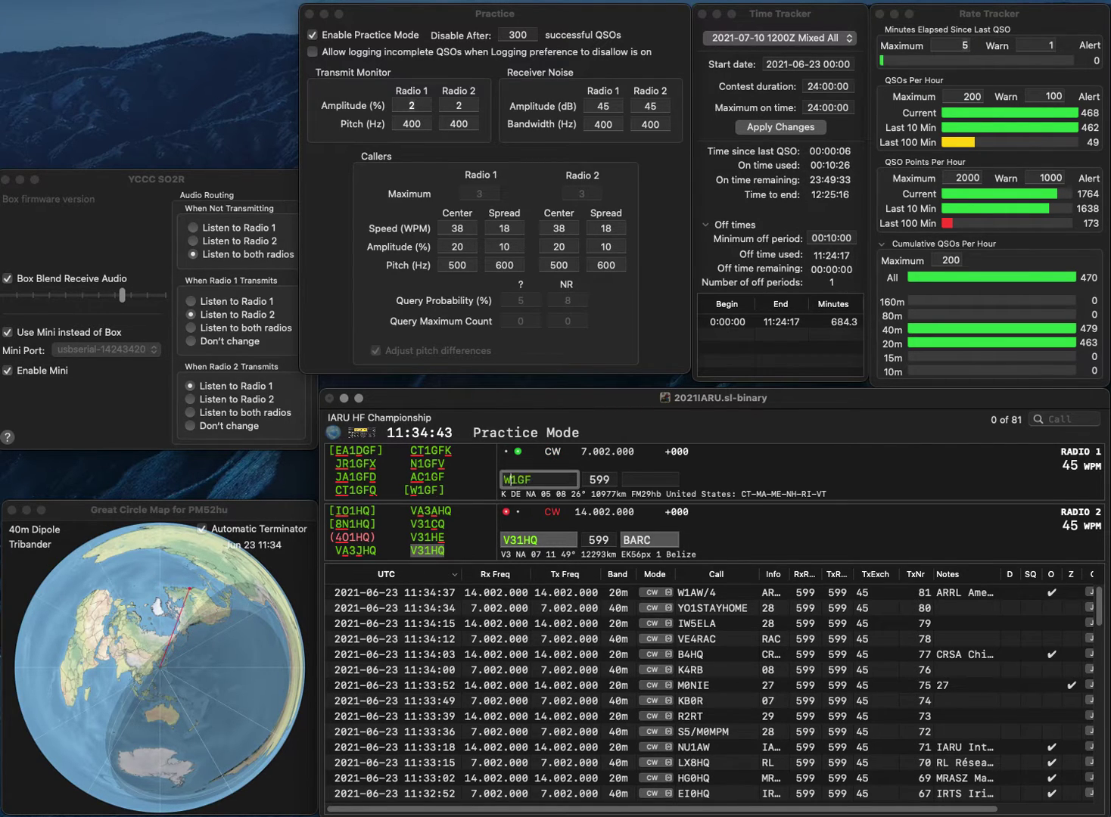
pyautogui.press('Return')
pyautogui.press('Tab')
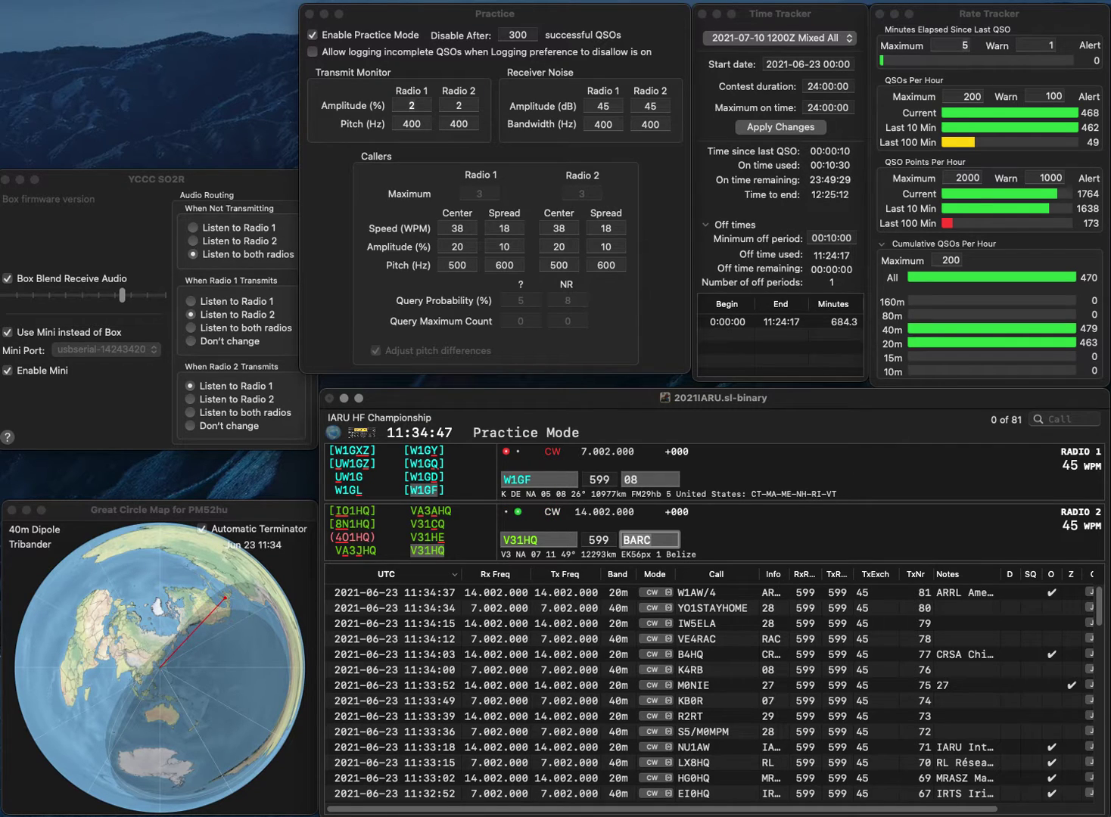
# Log the V31HQ contact on Radio 2 and the W1GF contact on Radio 1.
pyautogui.press('Return')
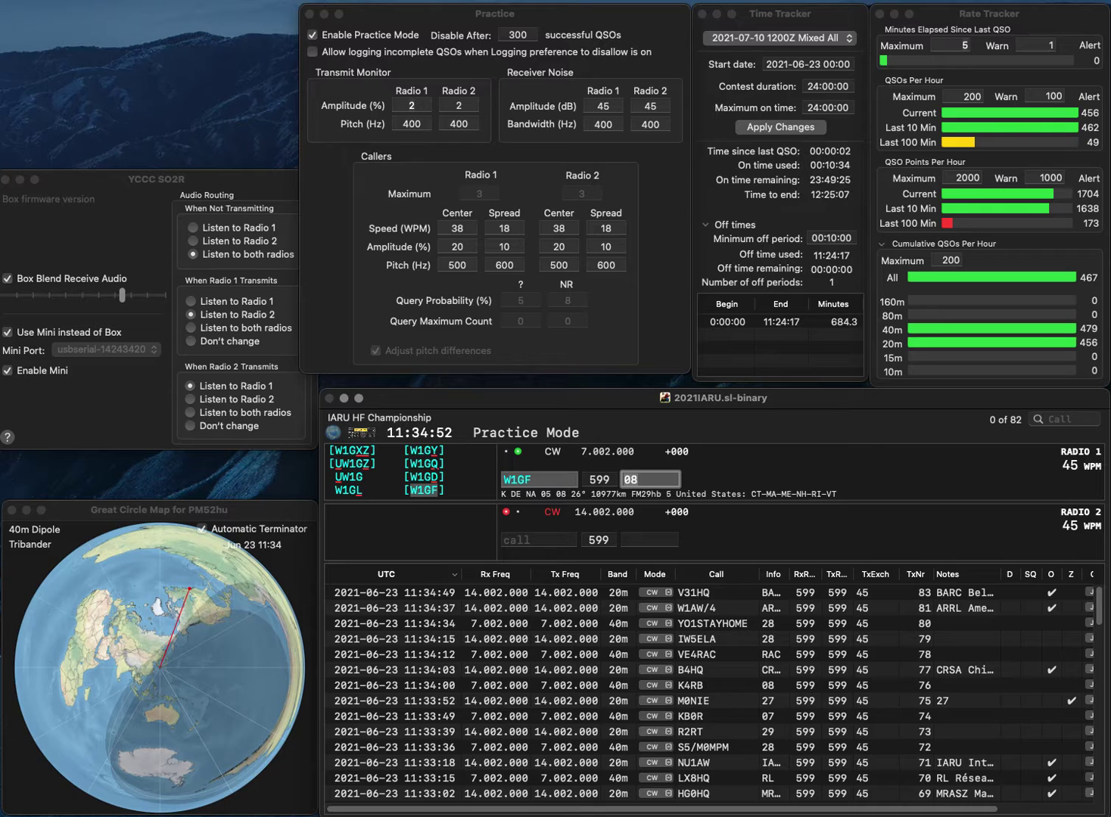
pyautogui.press('Down')
pyautogui.press('Return')
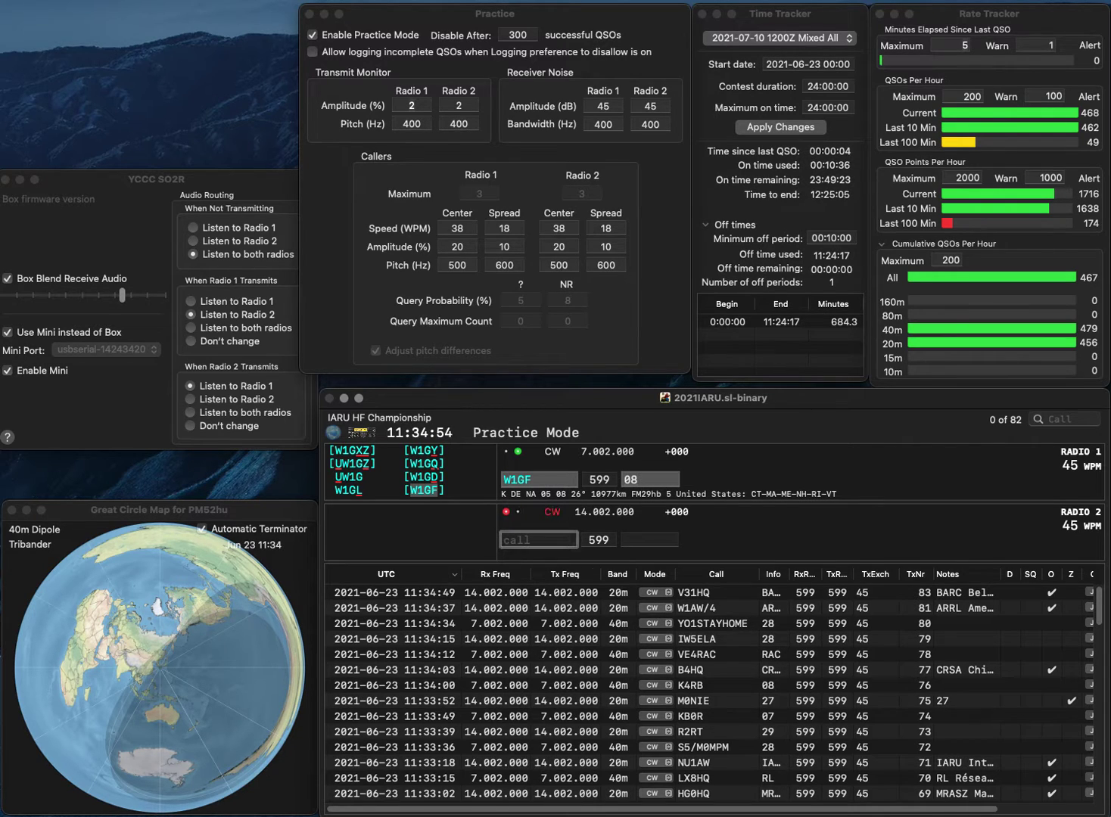
pyautogui.press('Up')
pyautogui.press('Return')
pyautogui.write('D')
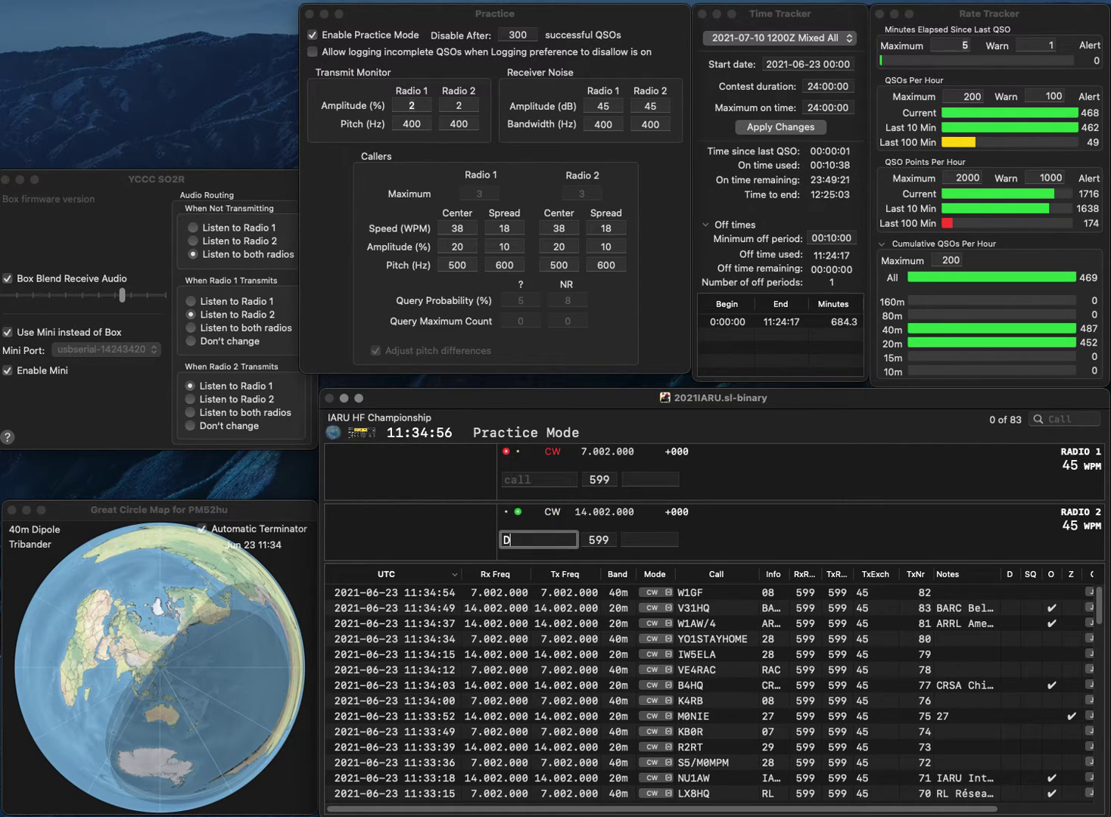
pyautogui.write('K1NK')
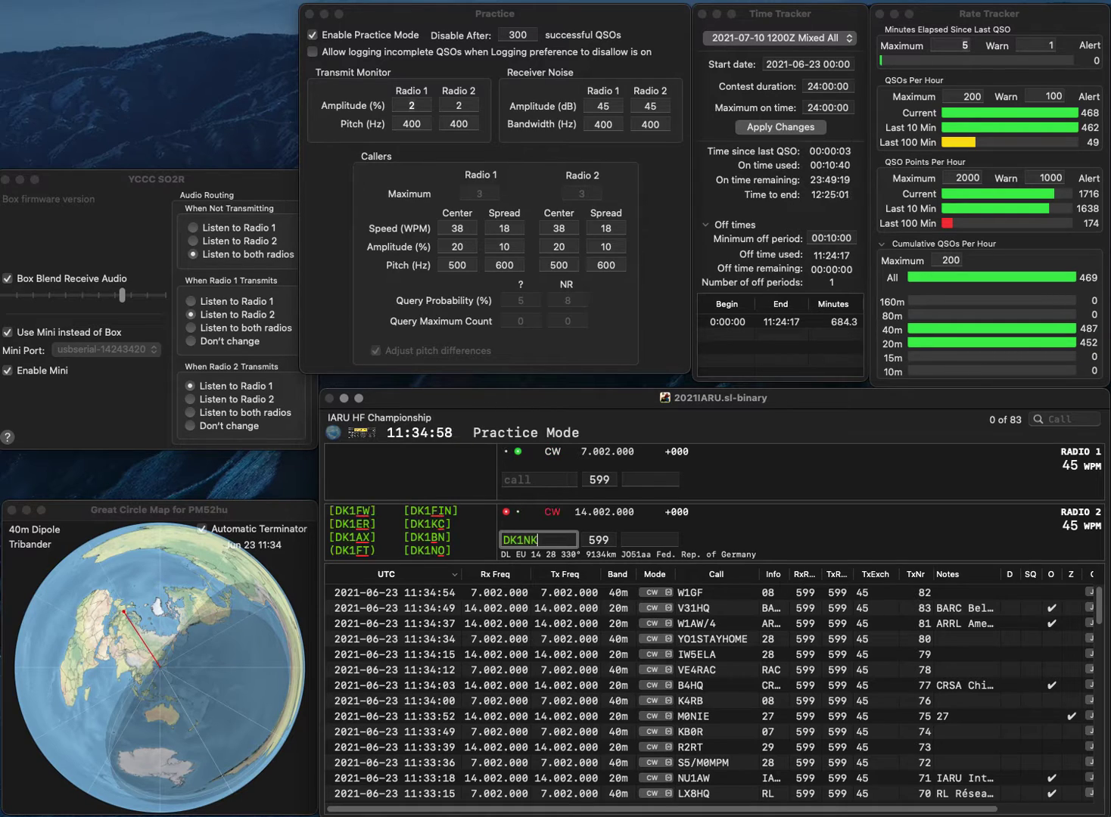
pyautogui.press('Return')
# Enter the partial call 6K on Radio 1 and send it to query the caller.
pyautogui.write('B')
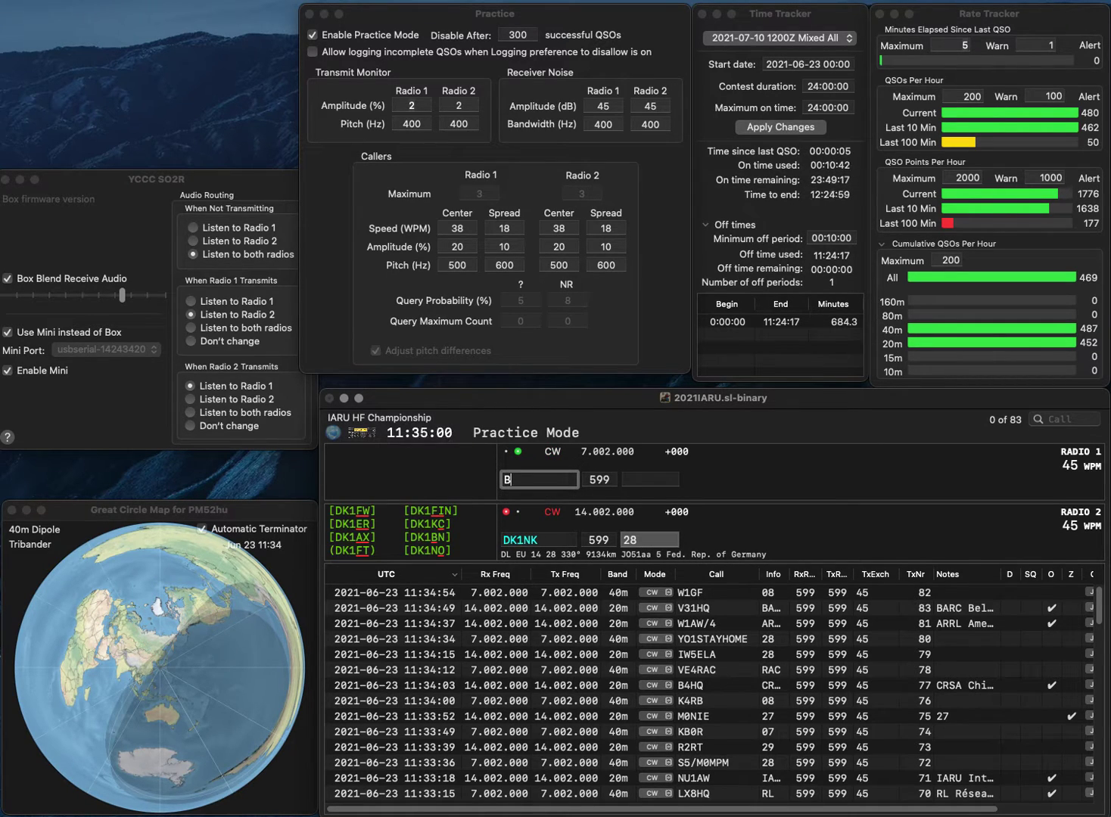
pyautogui.write('K')
pyautogui.press('Return')
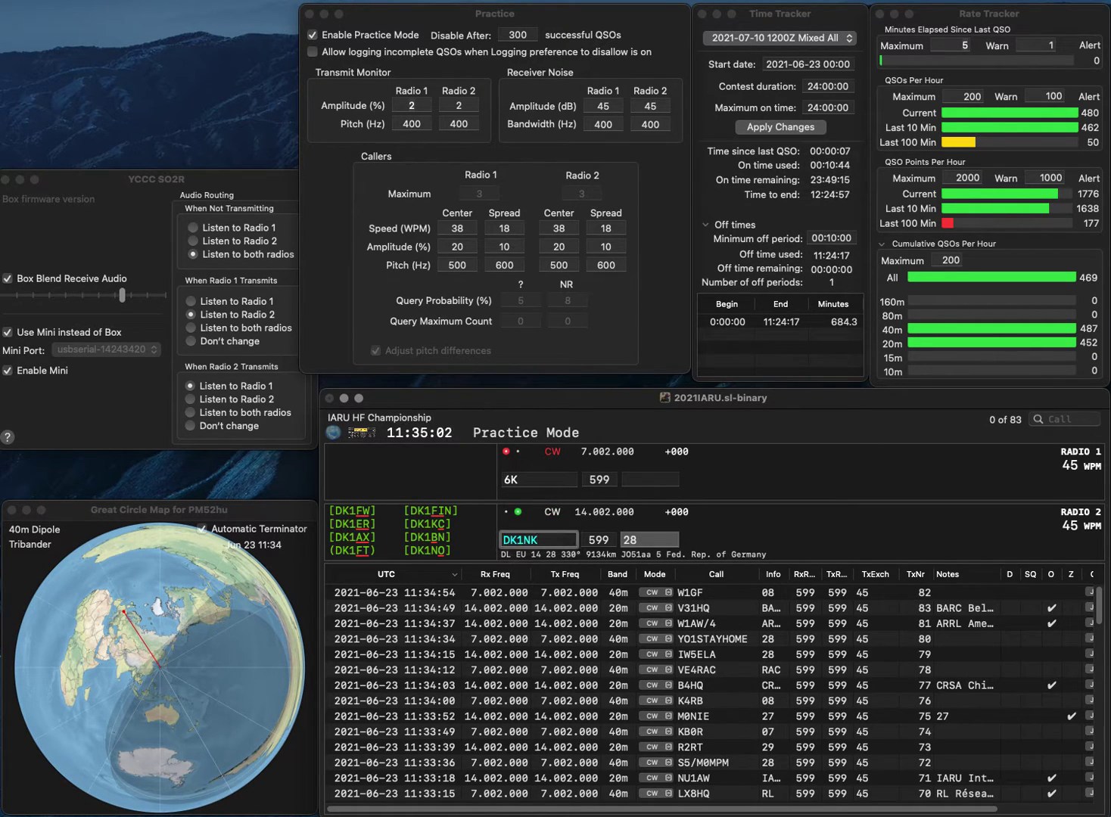
pyautogui.press('Right')
pyautogui.press('Delete')
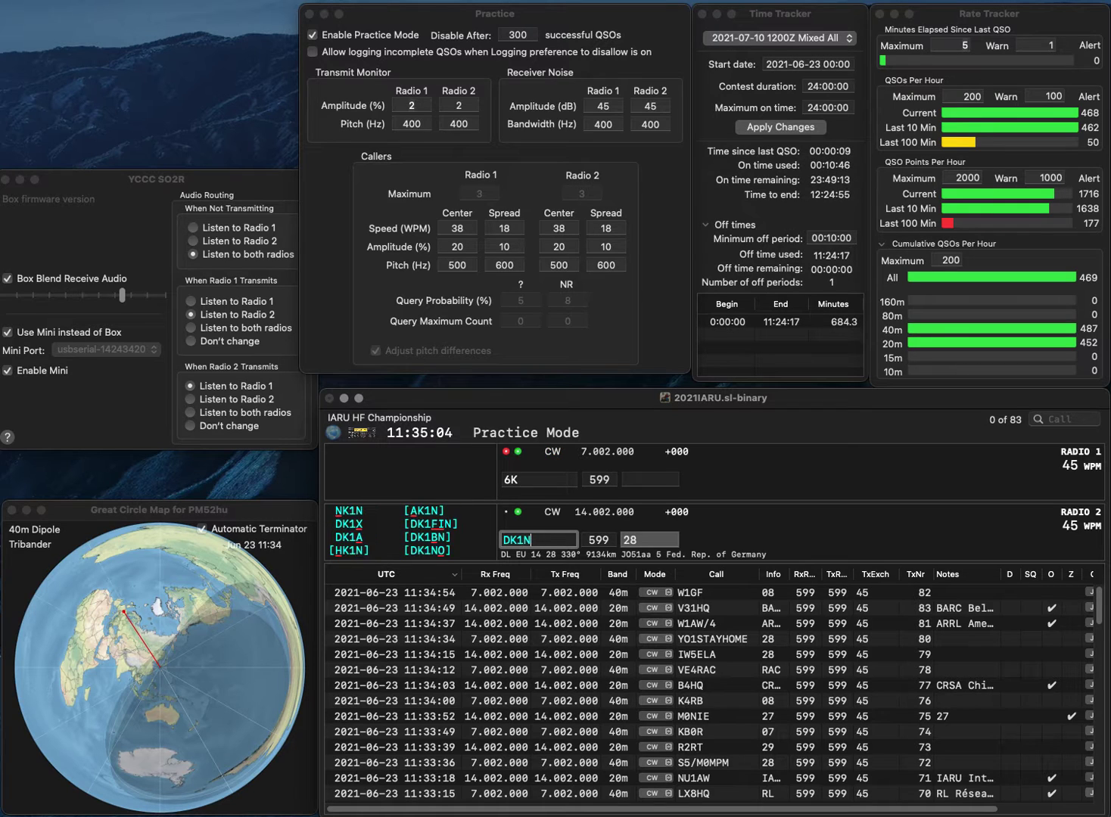
pyautogui.write('O')
pyautogui.press('space')
pyautogui.press('Up')
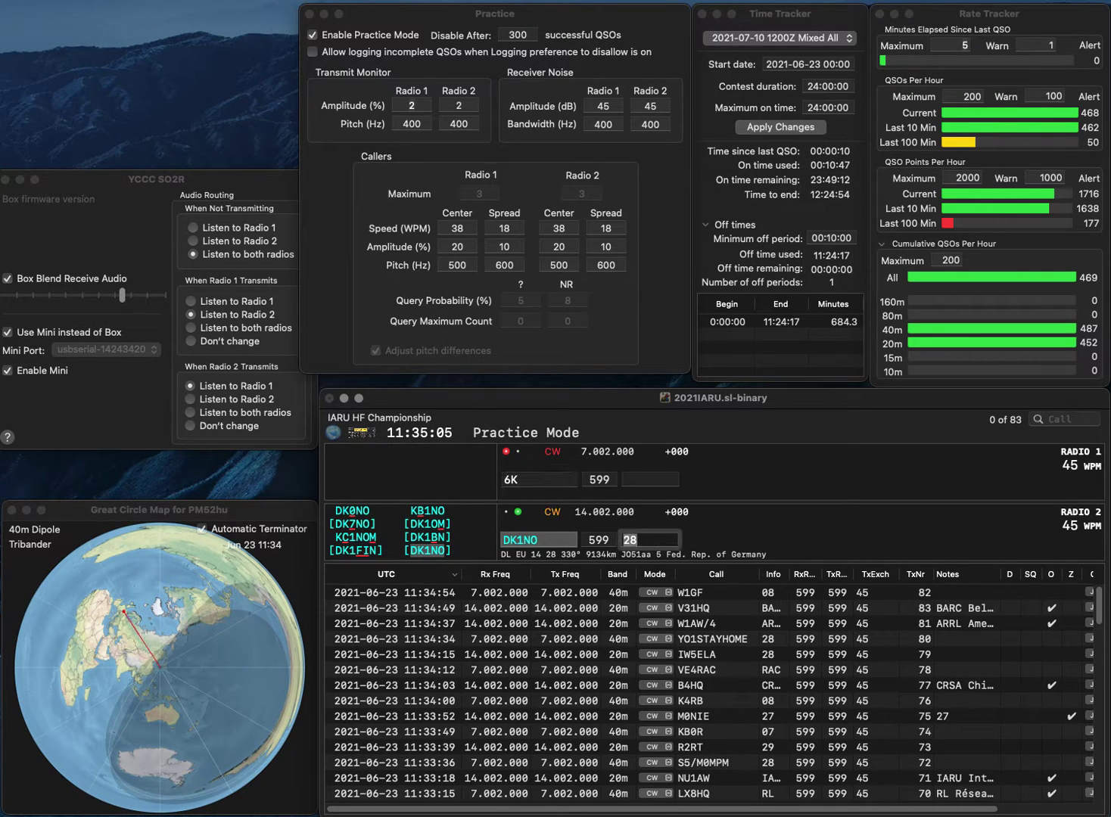
# Complete the partial call 6K on Radio 1, correct it to S56X and send its exchange.
pyautogui.press('Left')
pyautogui.press('Left')
pyautogui.write('S5')
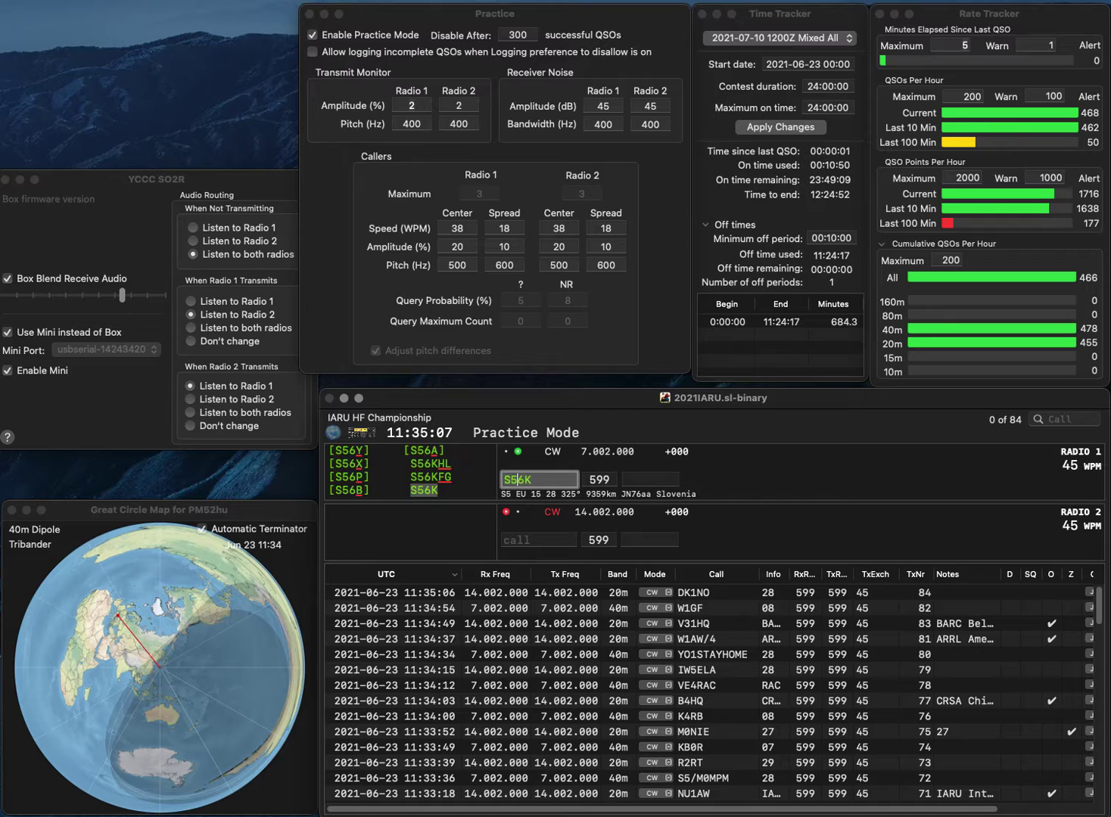
pyautogui.press('Right')
pyautogui.press('Delete')
pyautogui.write('X')
pyautogui.press('Return')
pyautogui.press('Return')
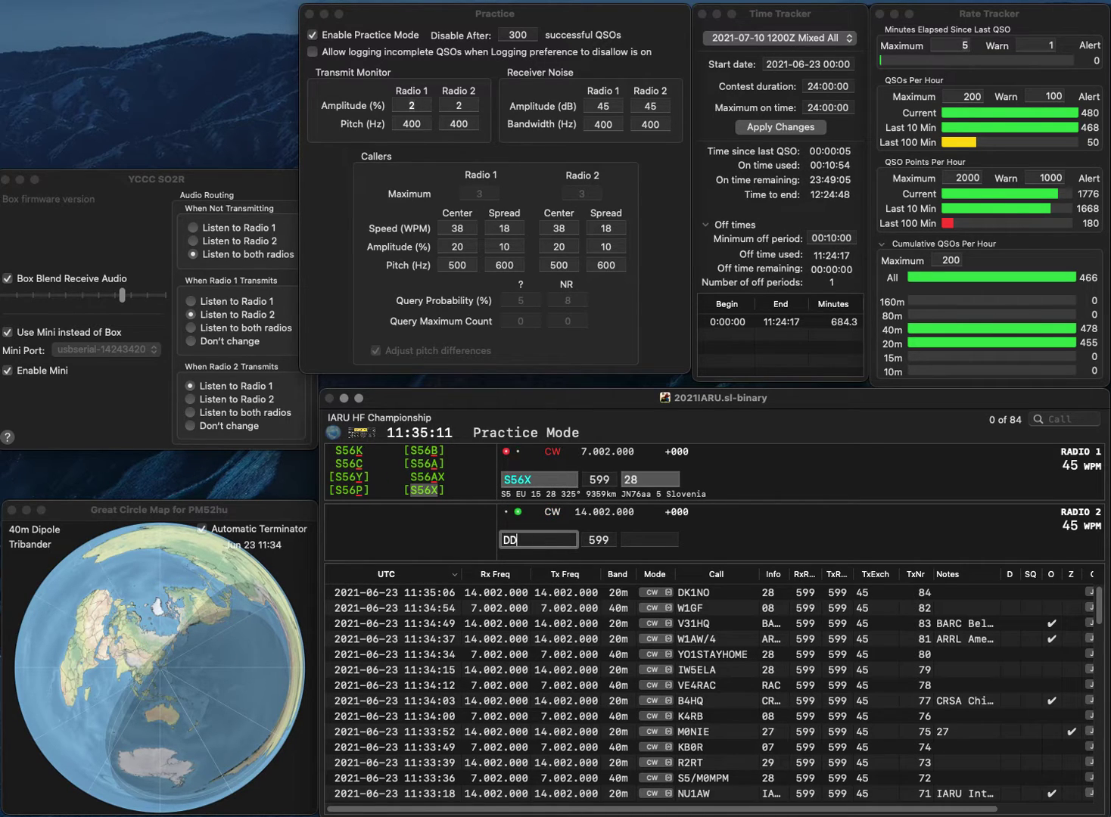
pyautogui.write('DDQB')
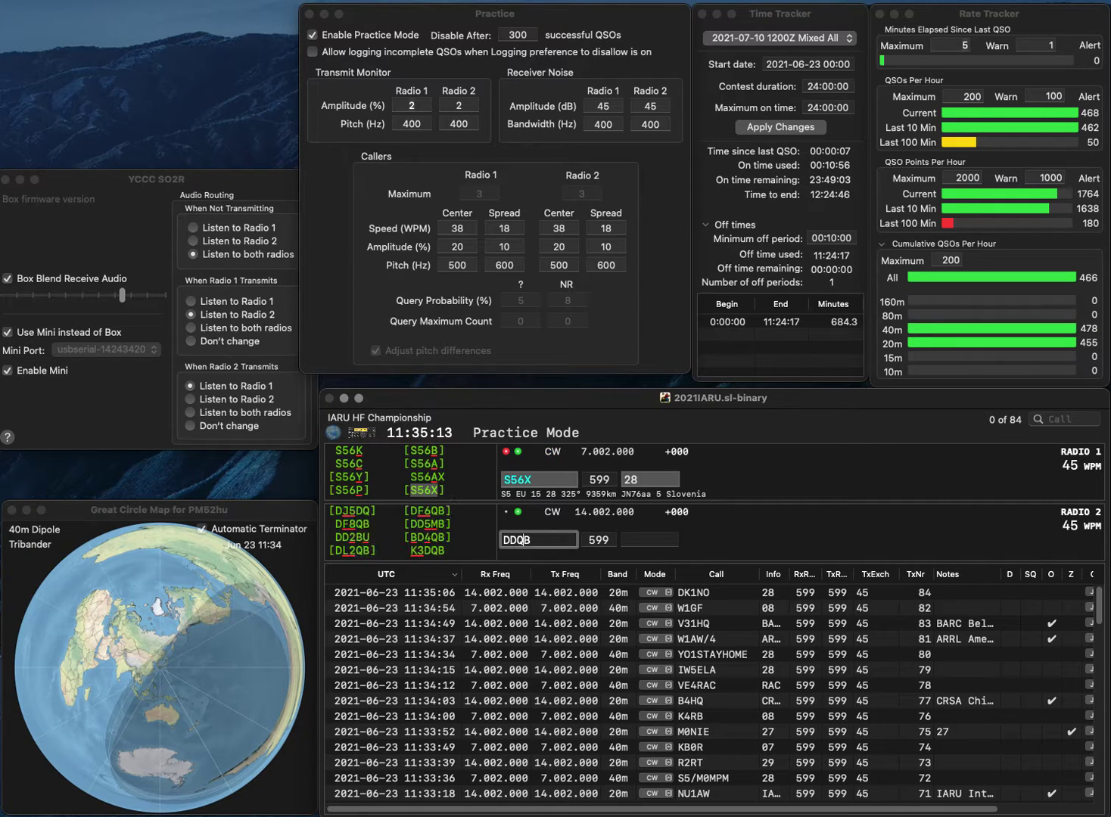
pyautogui.press('Return')
pyautogui.press('space')
pyautogui.press('Return')
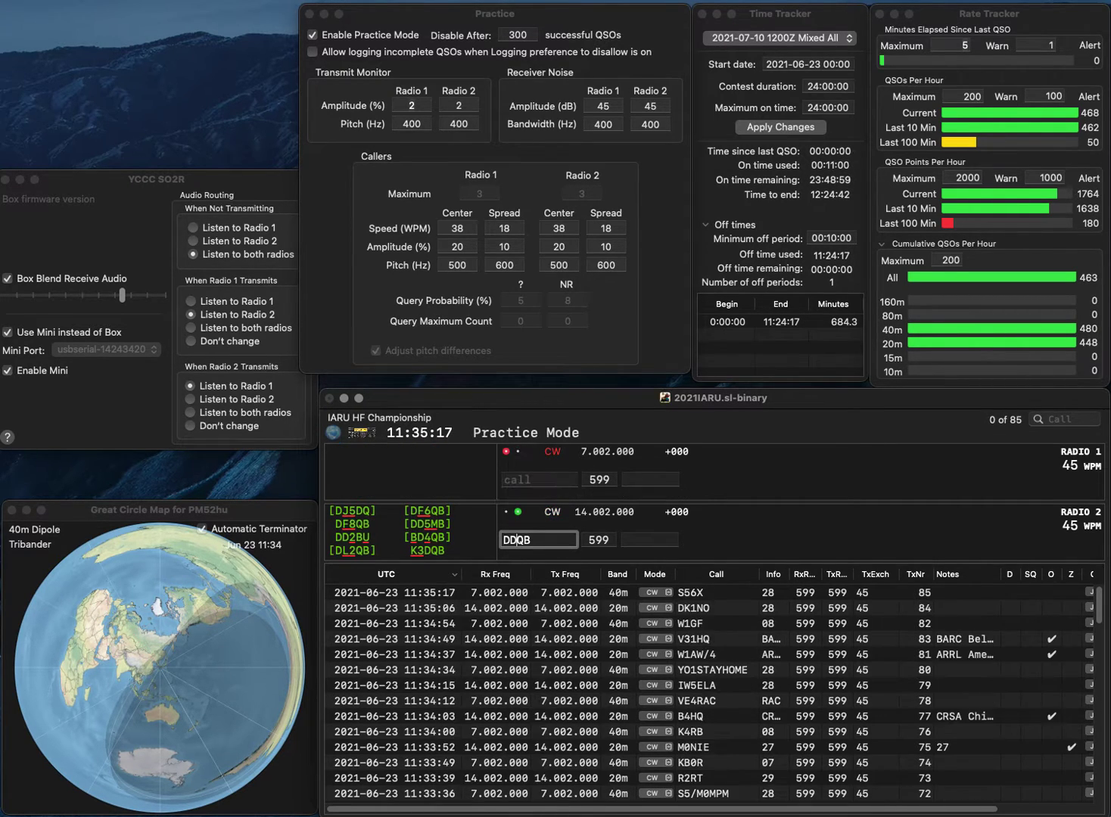
pyautogui.write('4')
pyautogui.press('Left')
pyautogui.press('Left')
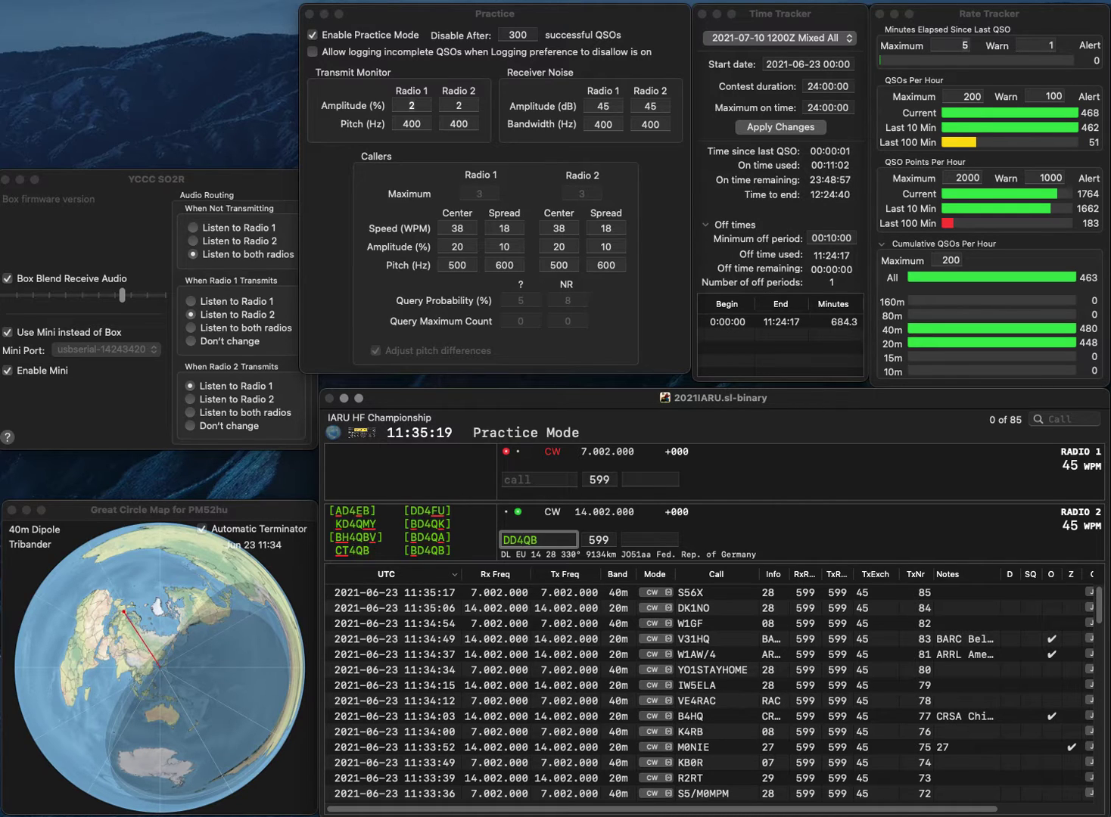
pyautogui.press('BackSpace')
pyautogui.write('B')
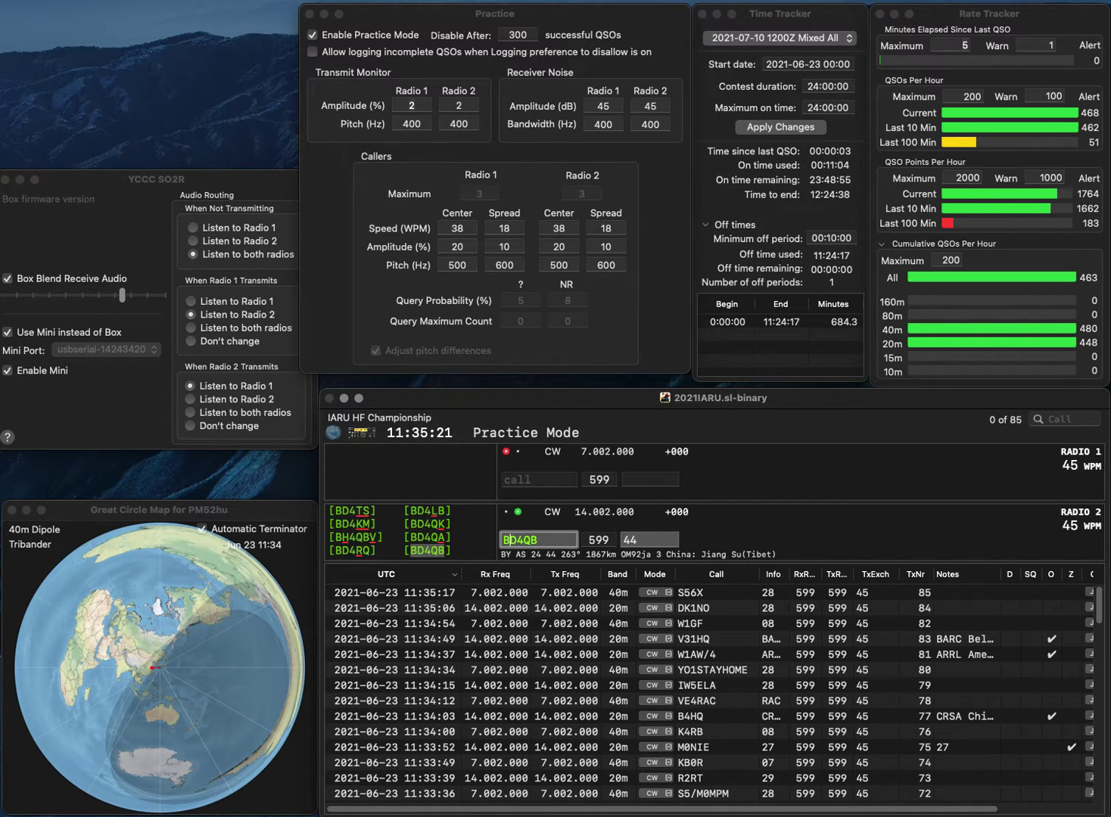
pyautogui.press('Return')
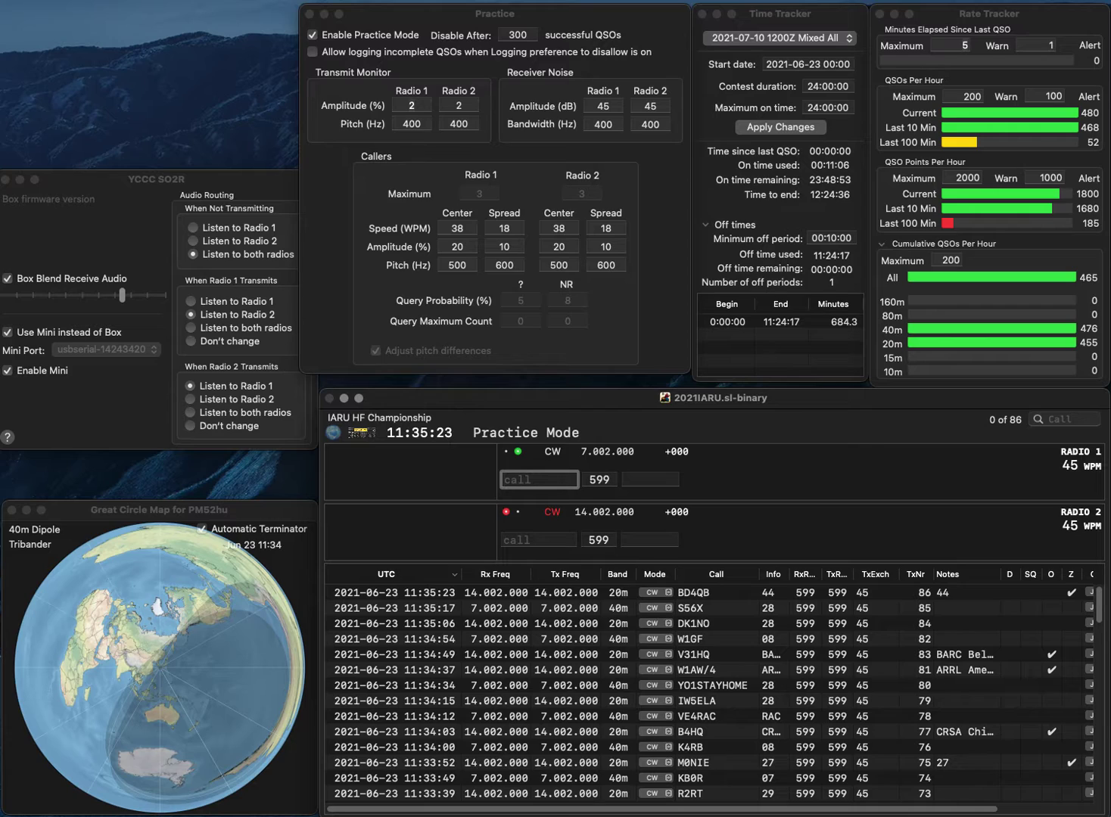
# Work OM4Q on Radio 1 and KH6ZM on Radio 2, sending each its exchange and logging both contacts.
pyautogui.write('OM4Q')
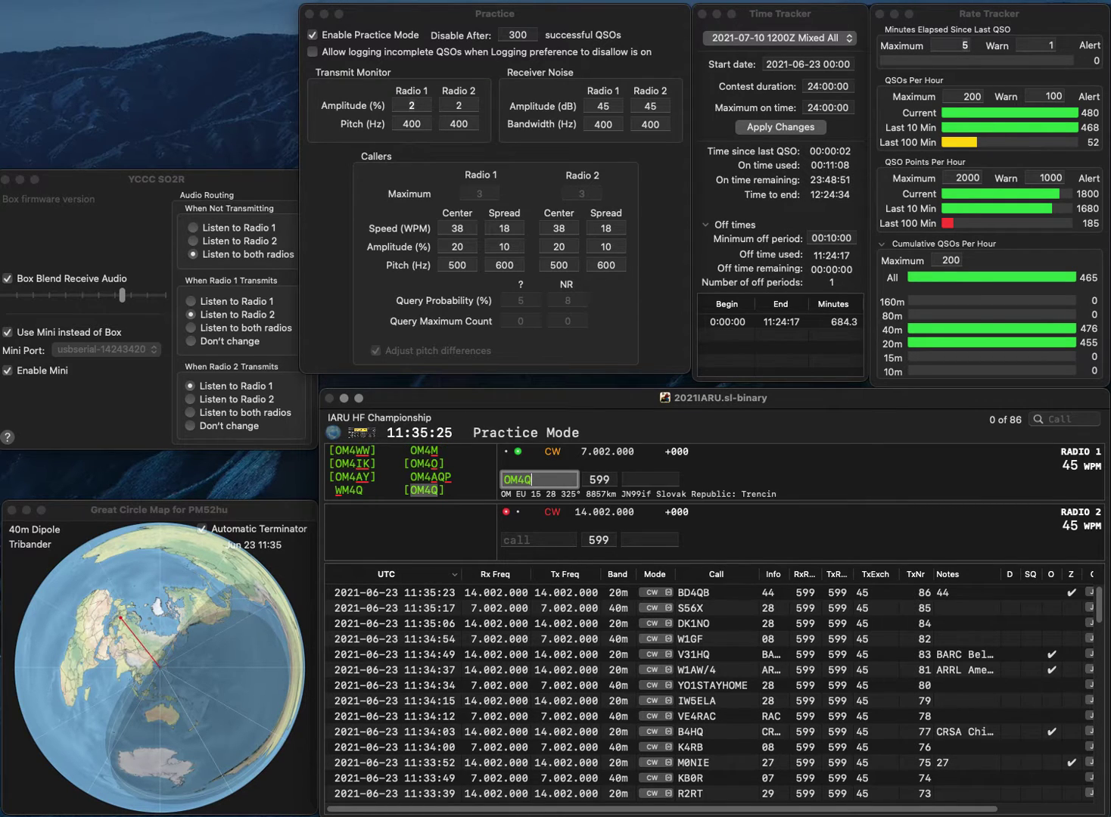
pyautogui.press('Return')
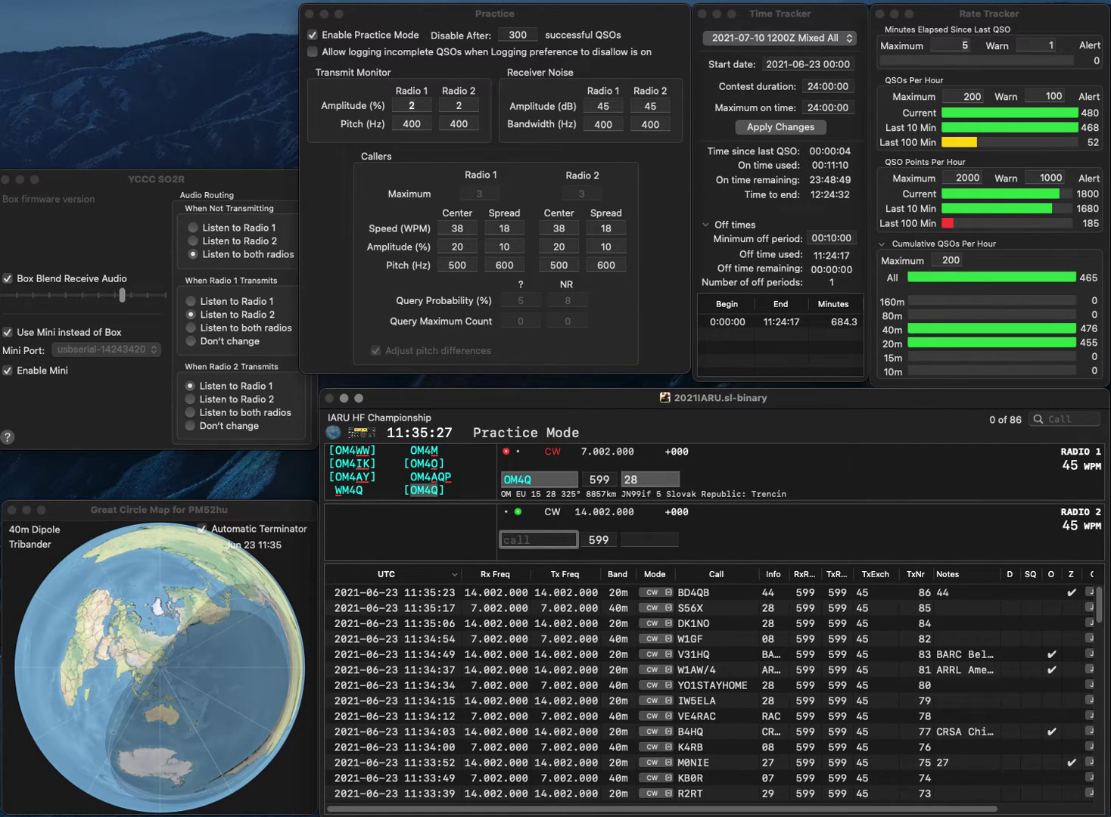
pyautogui.write('KH6ZM')
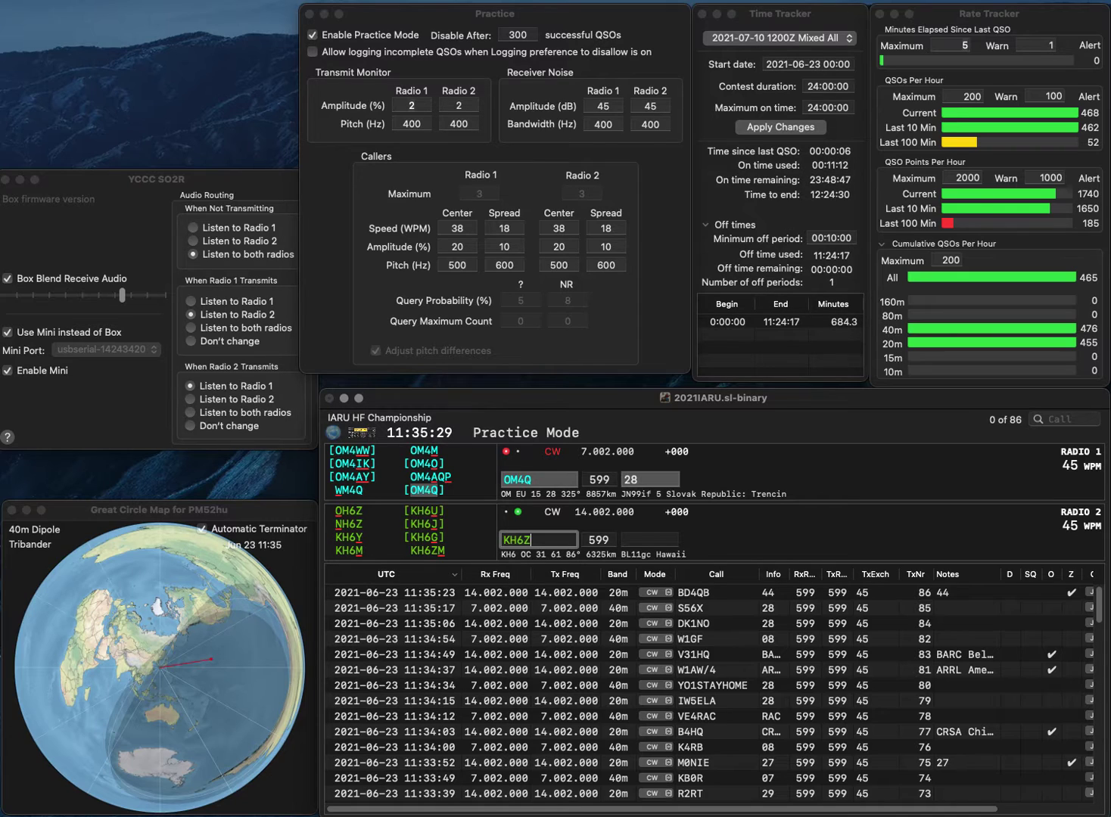
pyautogui.press('Return')
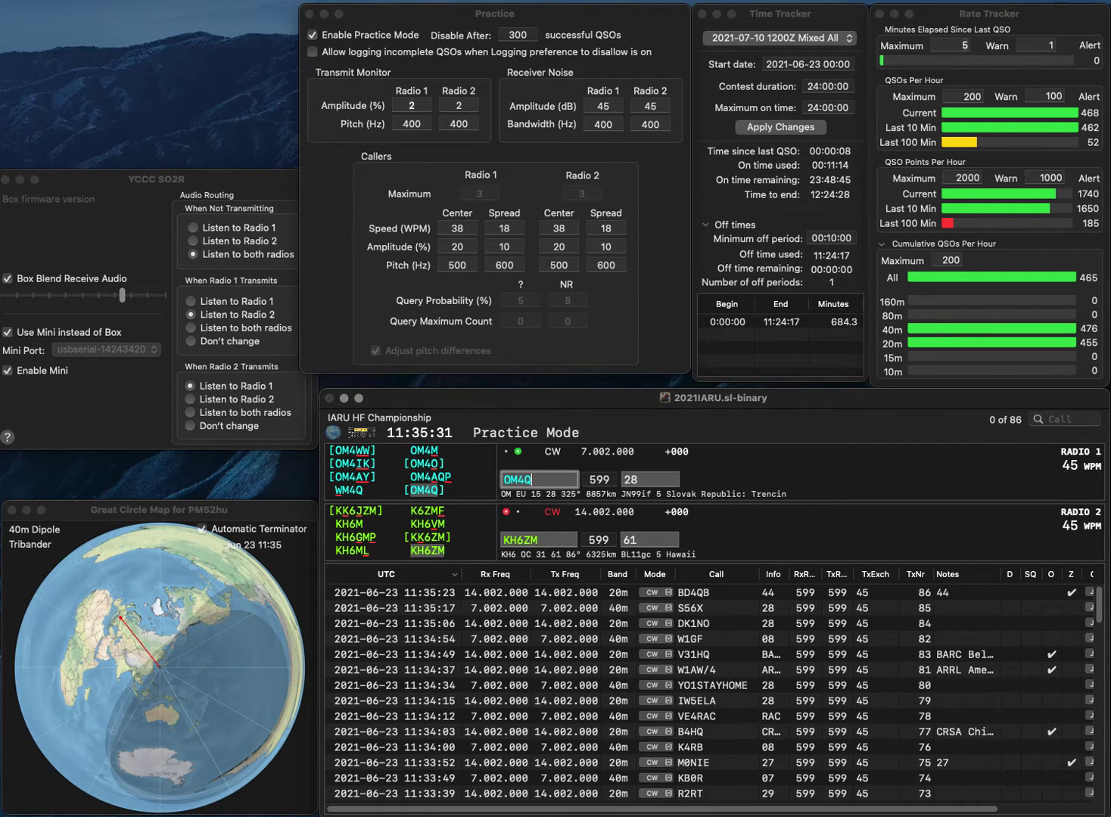
pyautogui.press('Return')
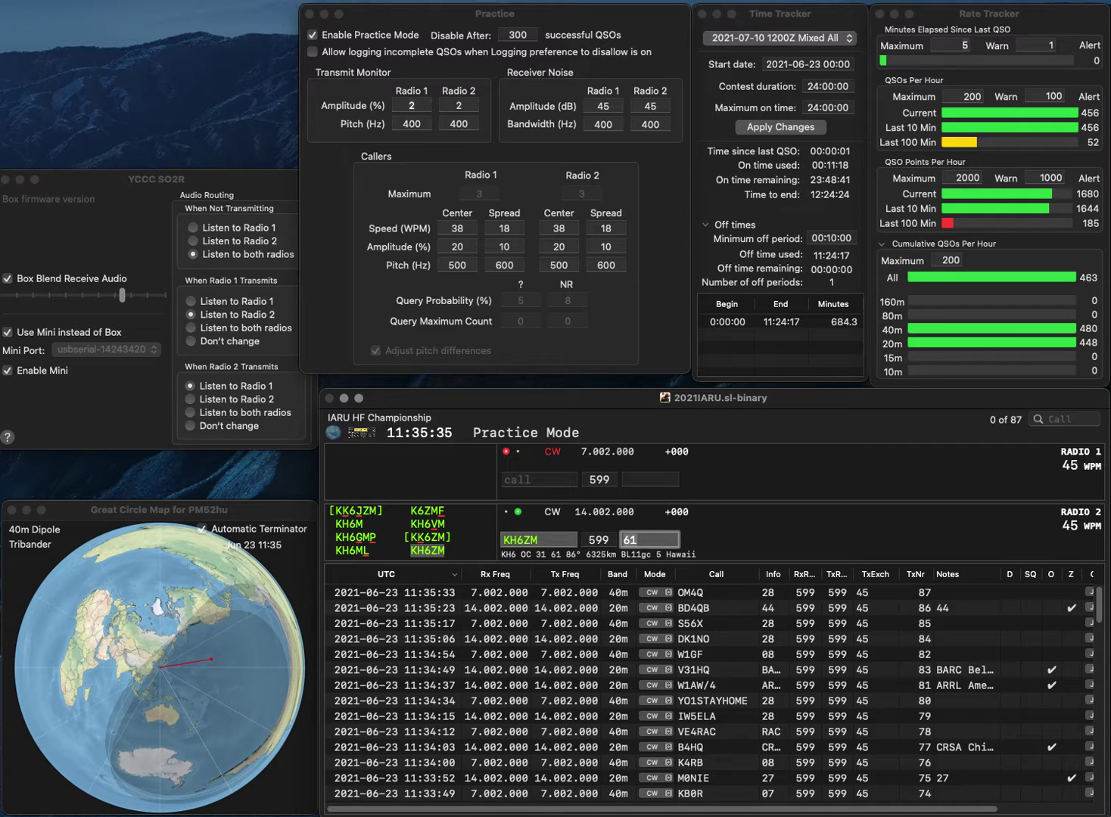
pyautogui.press('Return')
# Enter K1SZD on Radio 1 and KE8Z on Radio 2, sending each its exchange.
pyautogui.write('K')
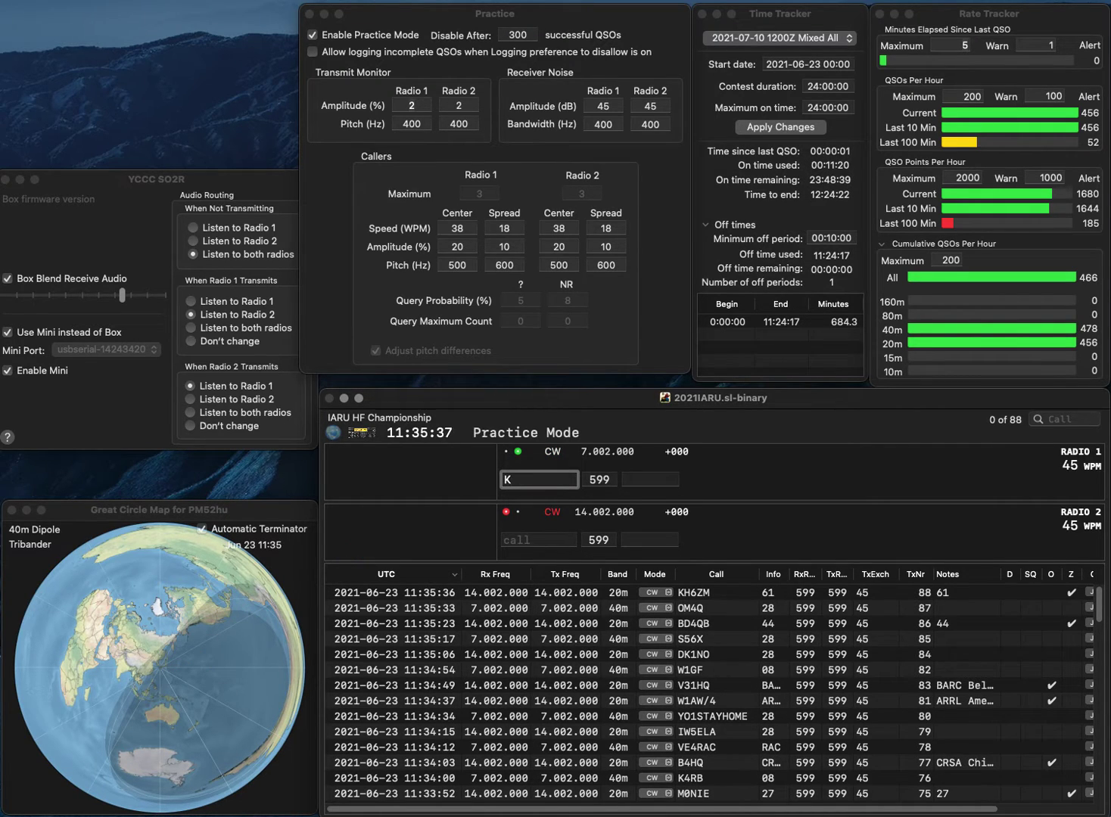
pyautogui.write('1SZD')
pyautogui.press('Return')
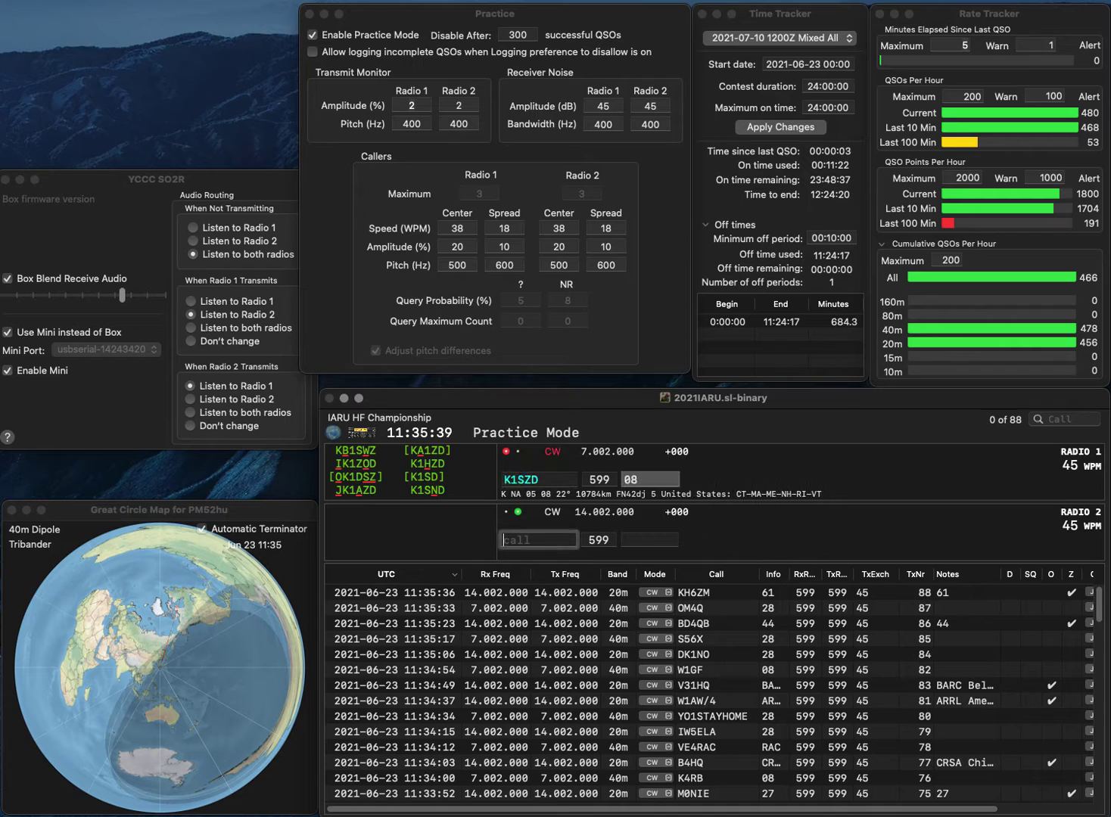
pyautogui.write('KE8Z')
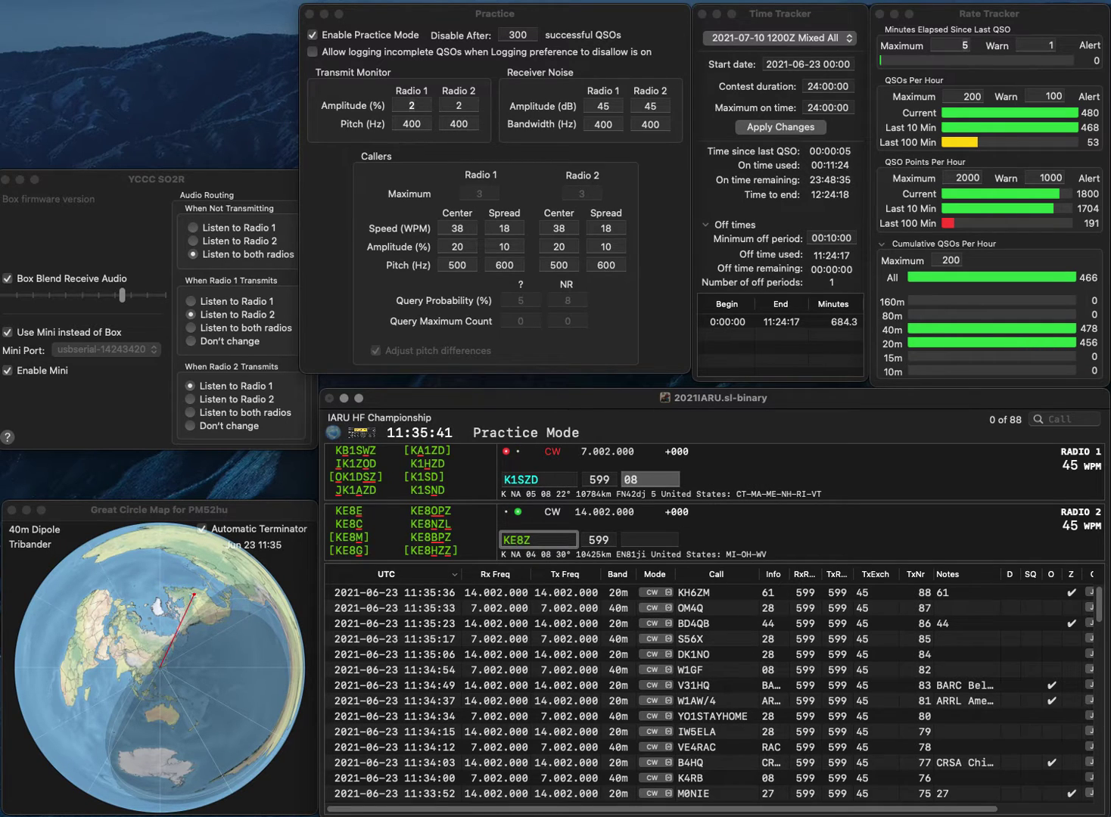
pyautogui.press('Return')
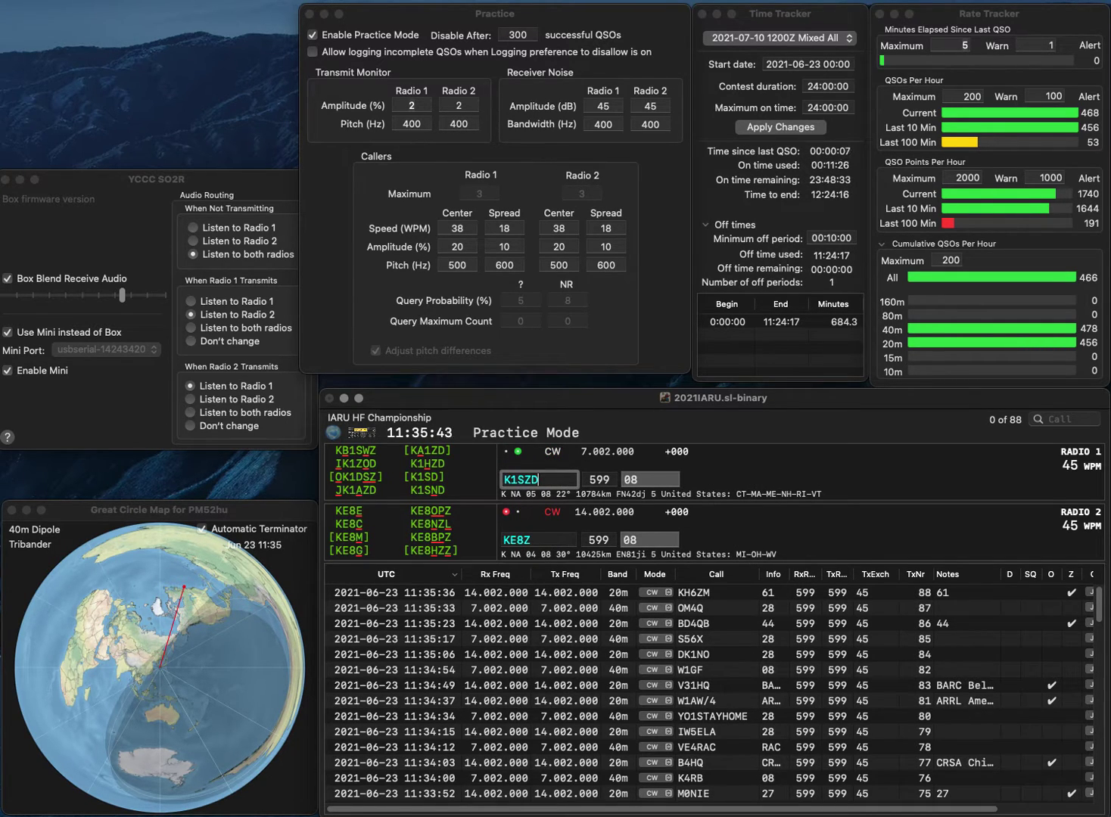
pyautogui.press('Left')
pyautogui.press('BackSpace')
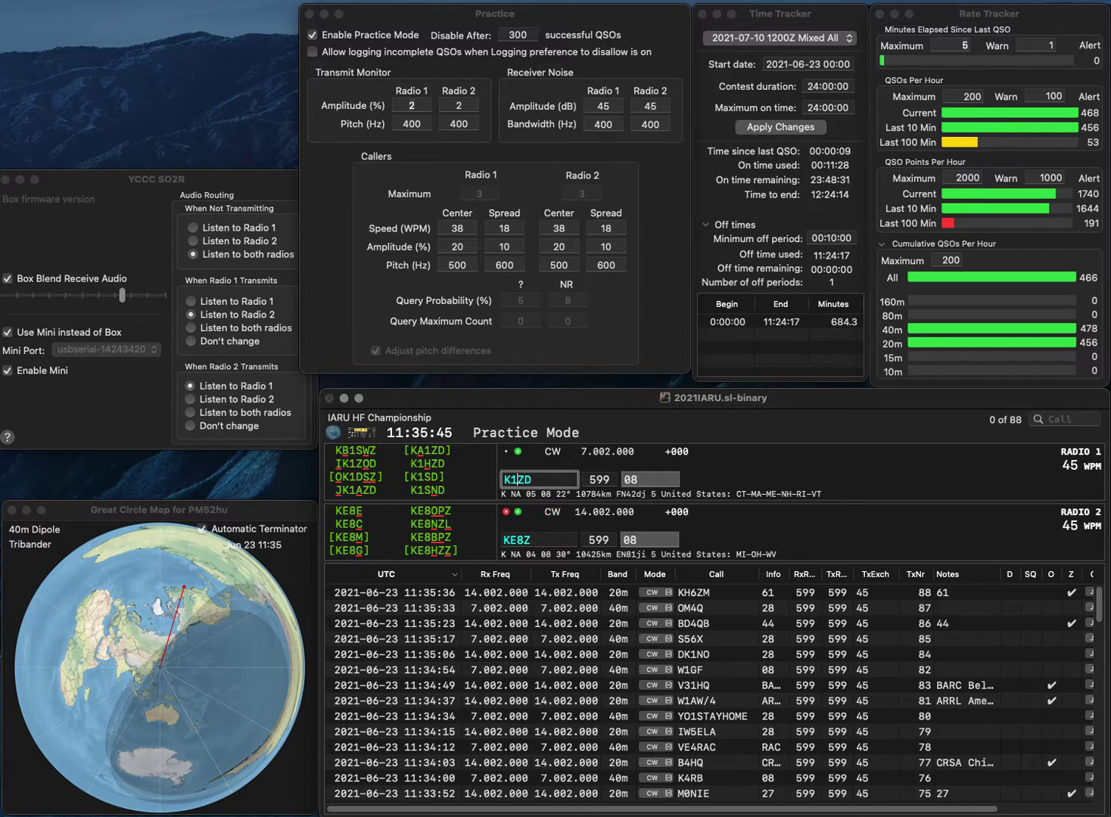
pyautogui.write('H')
pyautogui.press('Return')
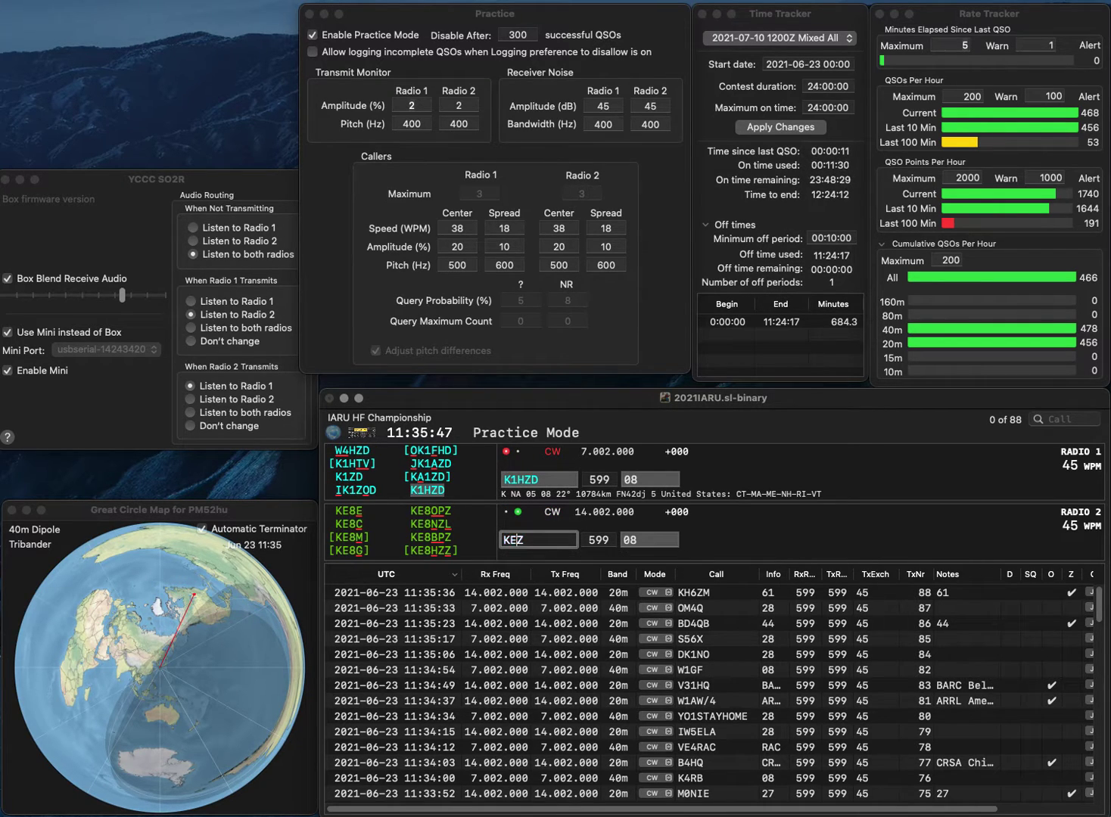
pyautogui.press('BackSpace')
pyautogui.write('0')
pyautogui.press('Return')
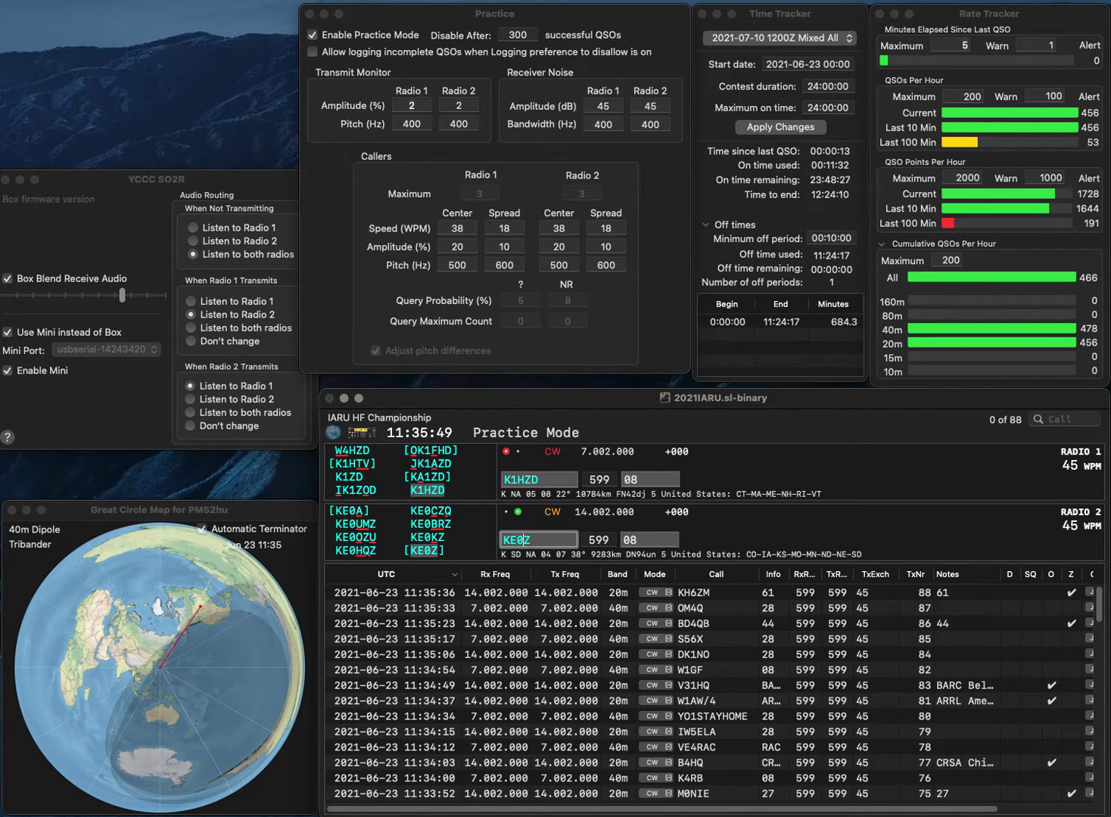
pyautogui.press('Return')
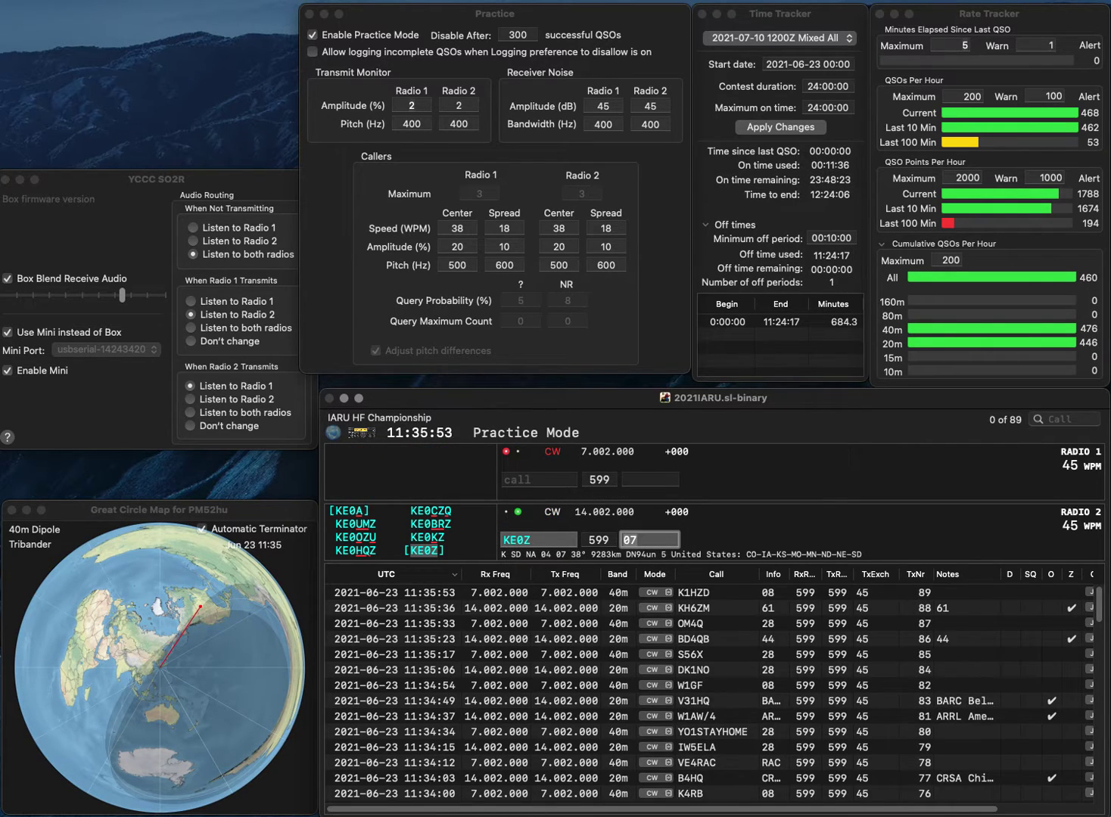
pyautogui.press('Tab')
pyautogui.press('BackSpace')
pyautogui.write('8')
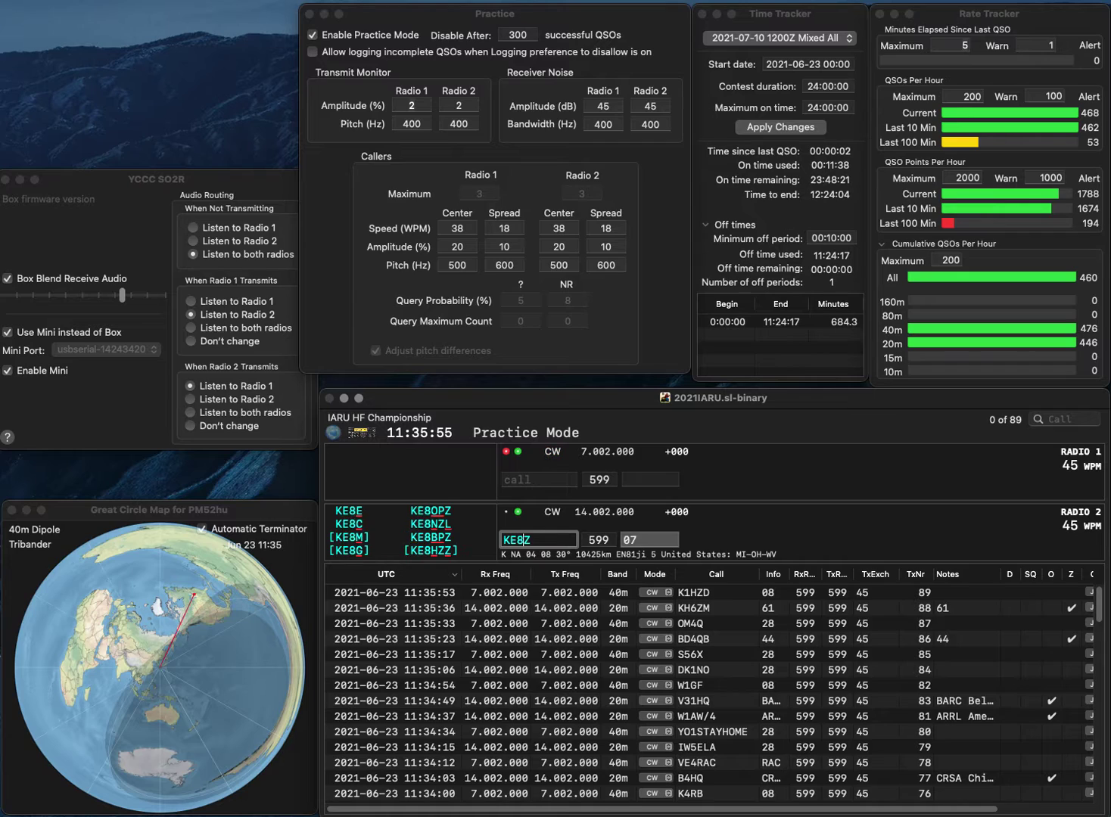
pyautogui.press('Return')
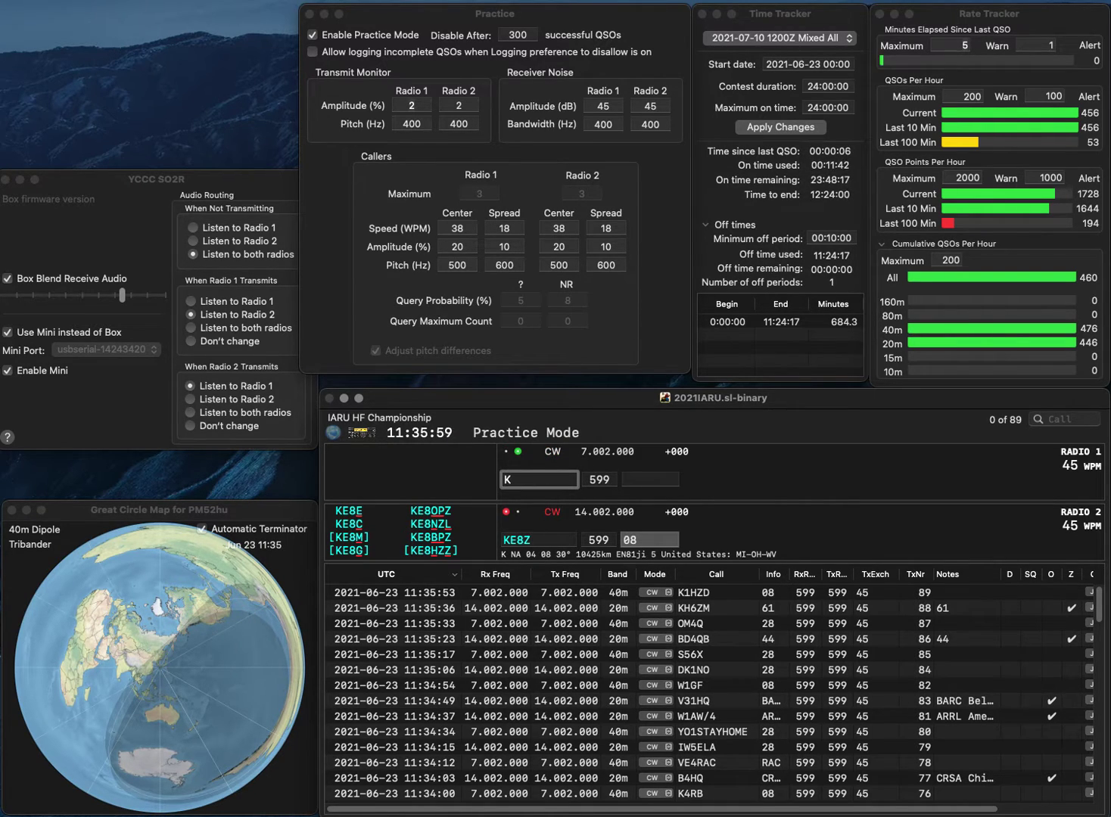
pyautogui.write('KJ4YM')
pyautogui.press('Return')
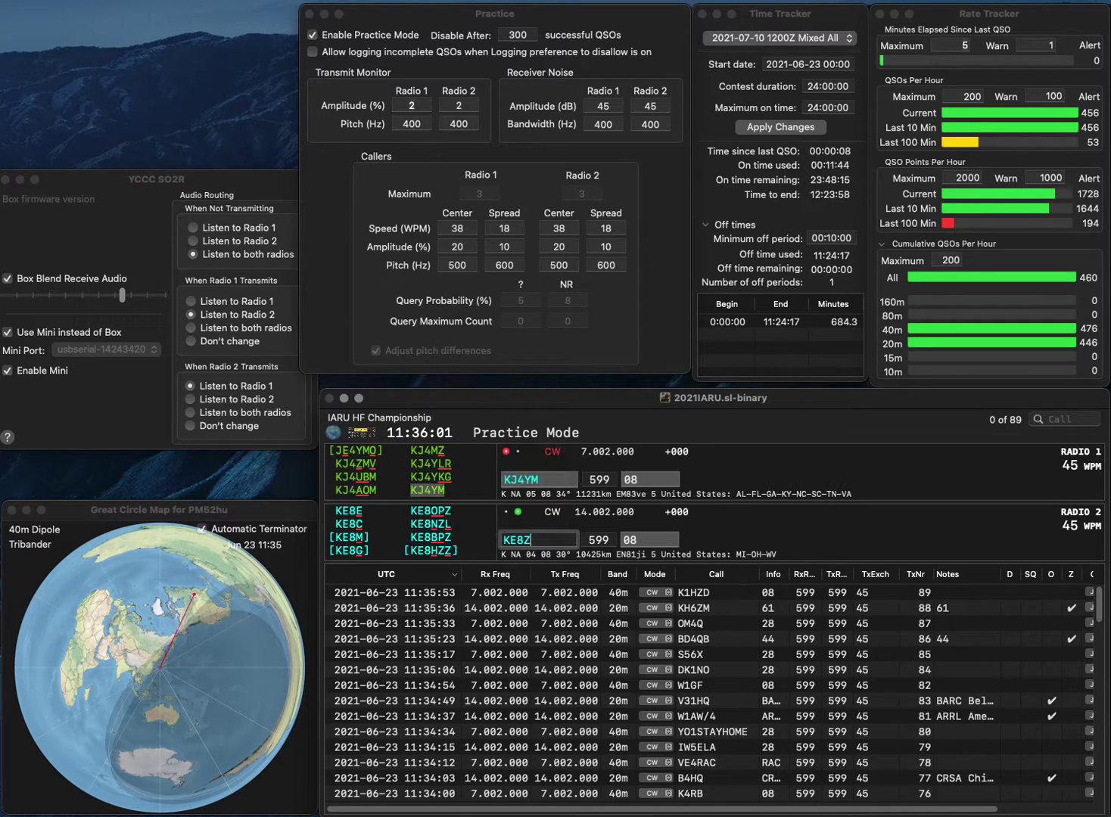
pyautogui.press('Delete')
pyautogui.write('N')
pyautogui.press('Return')
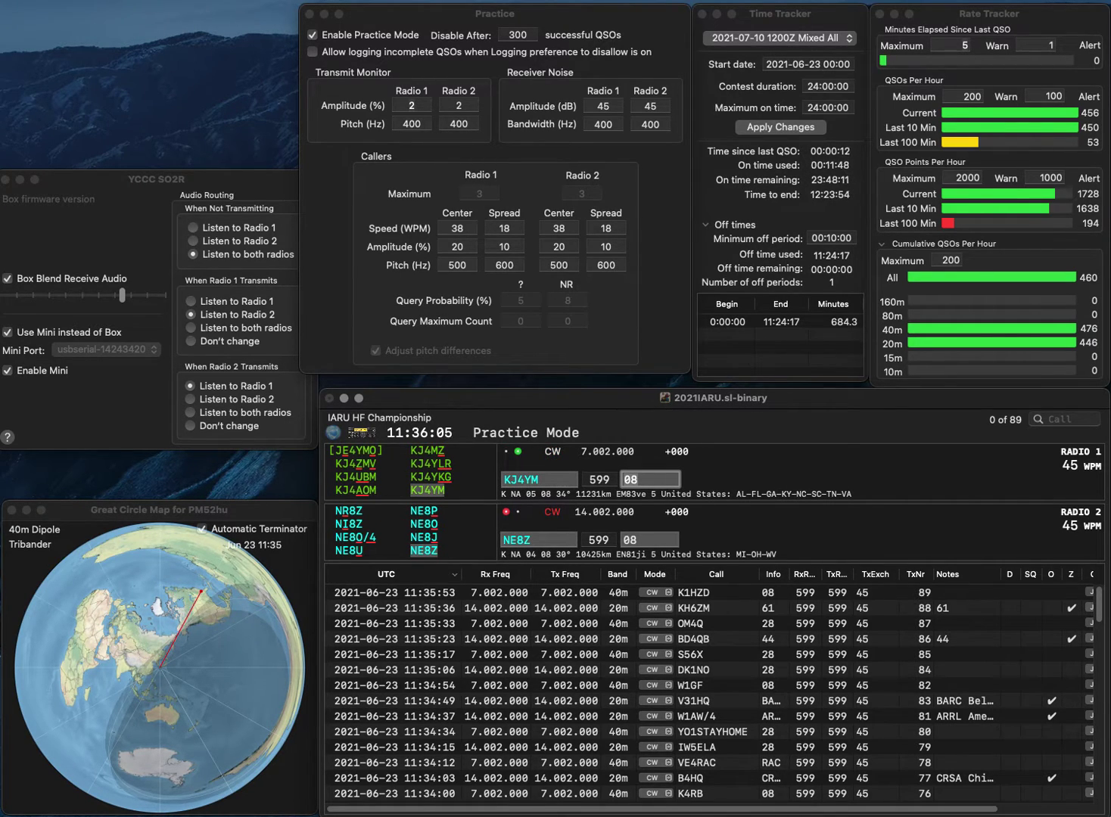
pyautogui.press('Return')
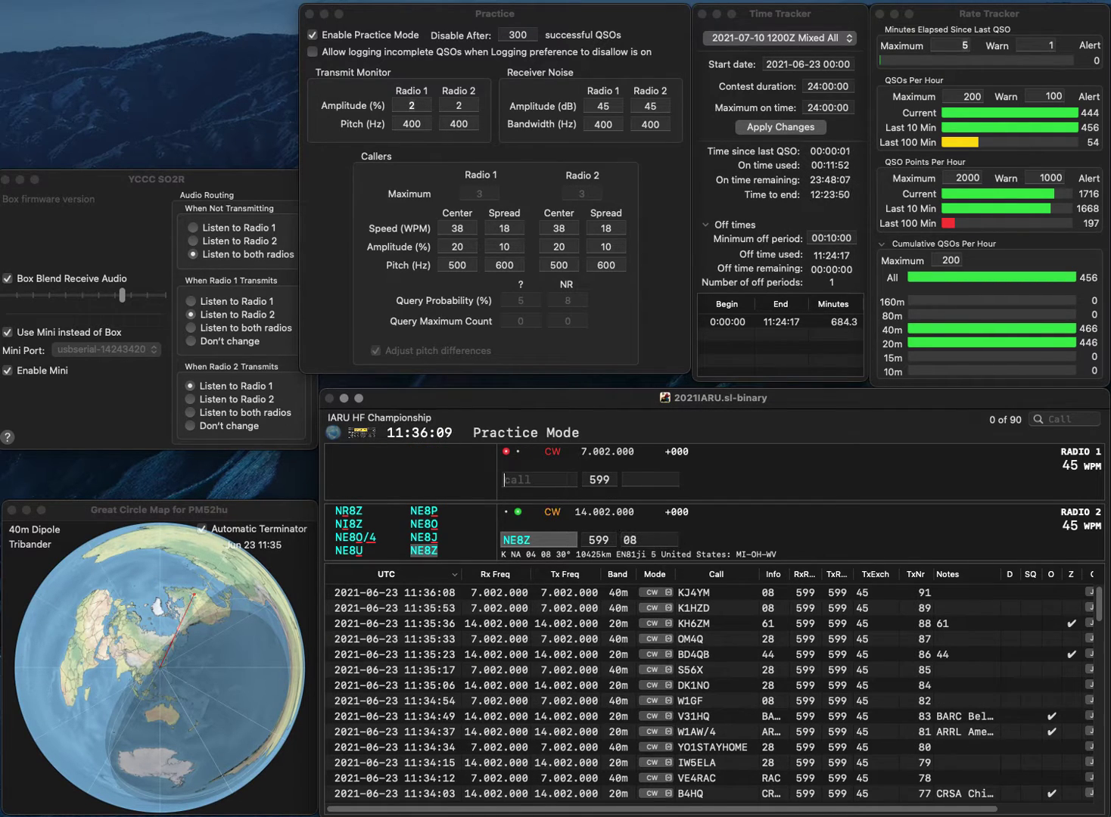
pyautogui.press('Return')
# Enter the partial call ACK on Radio 1, complete it as A41CK and send its exchange.
pyautogui.write('A')
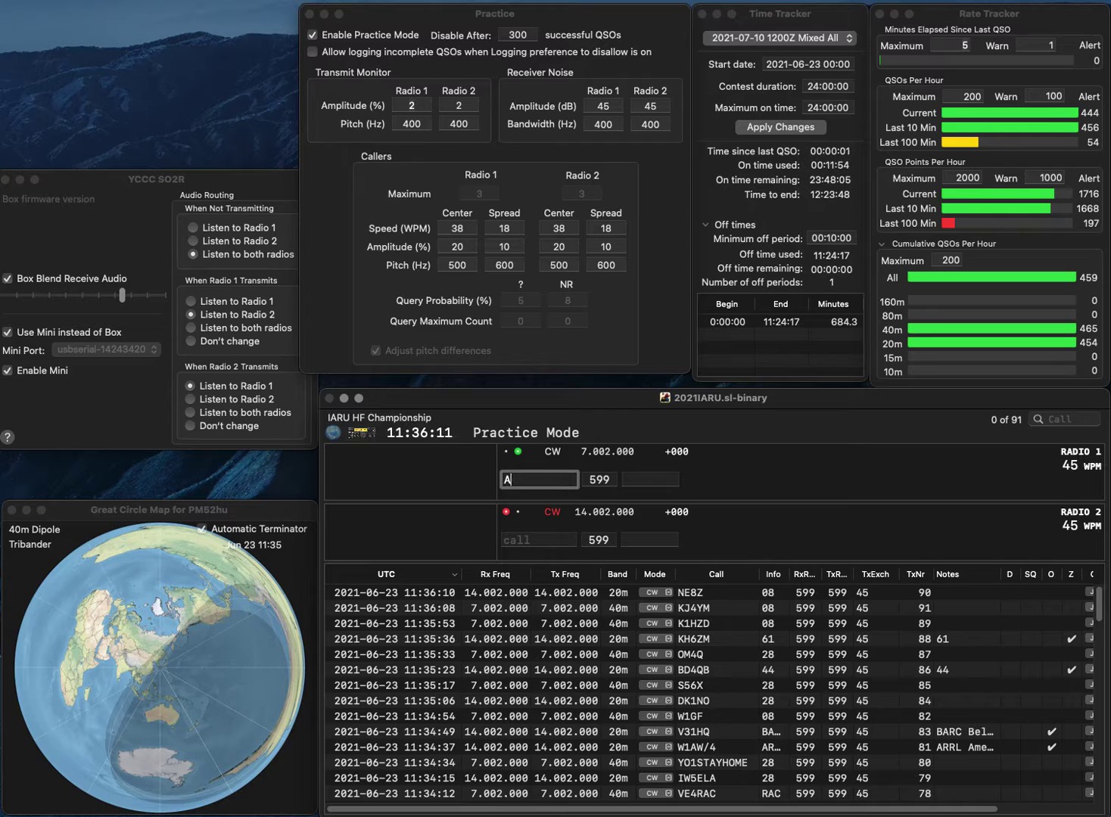
pyautogui.write('CK')
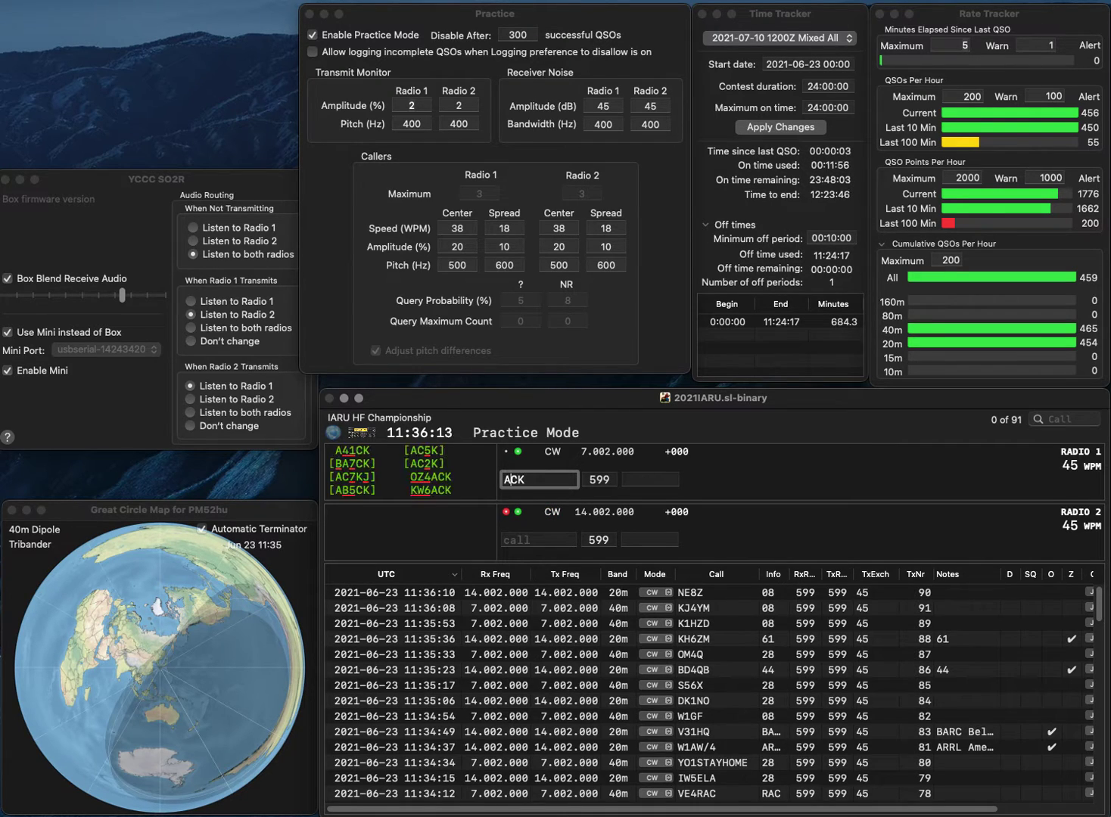
pyautogui.write('4')
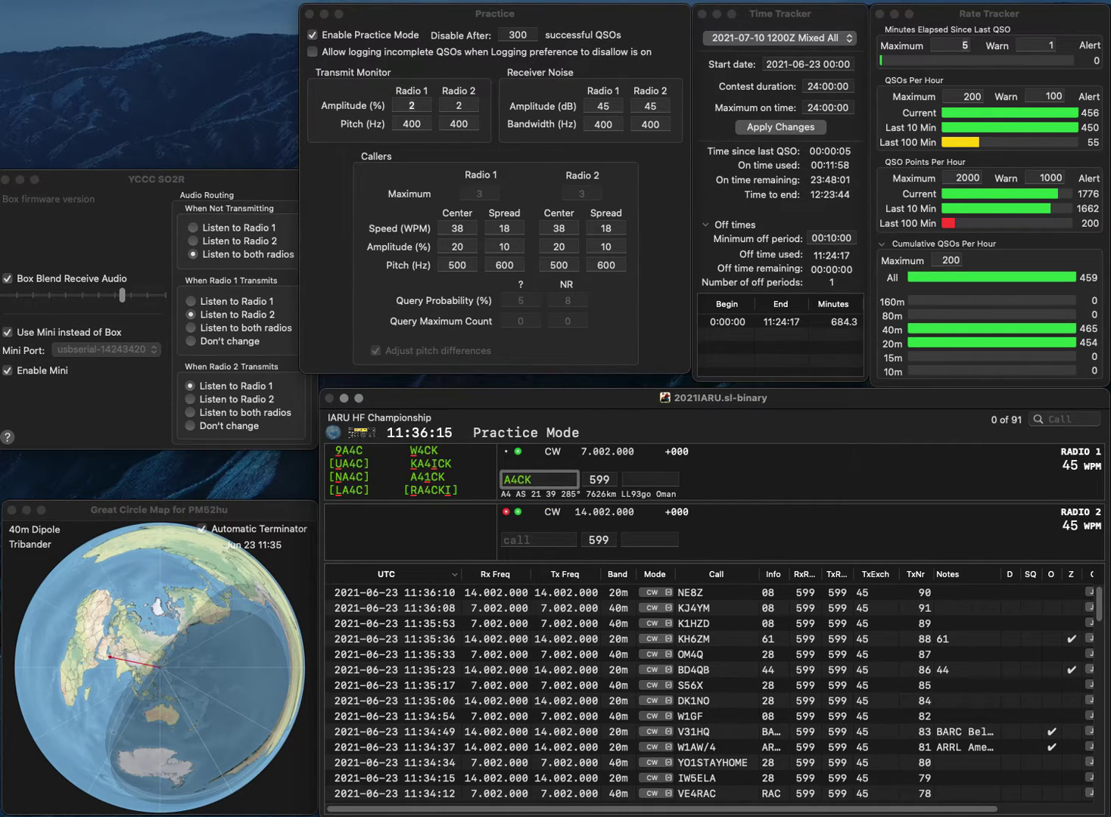
pyautogui.write('1')
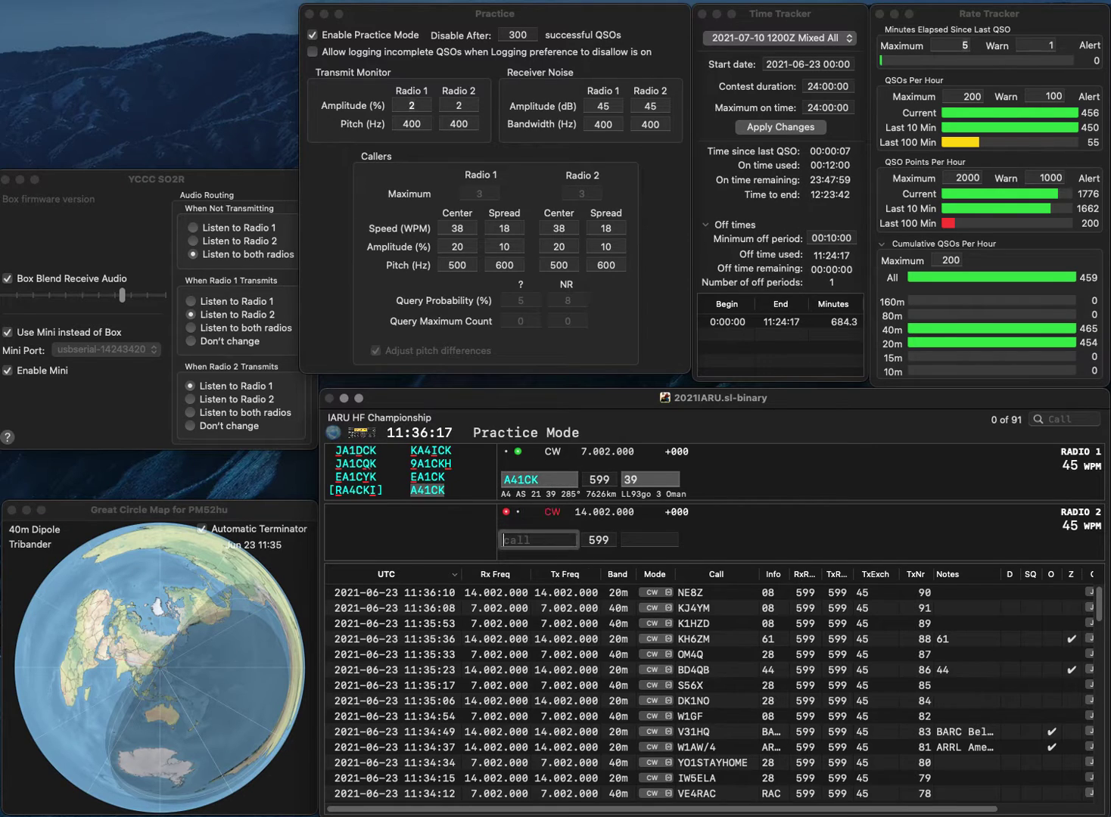
# Enter F8ARK on Radio 2 and send its exchange.
pyautogui.click(528, 538)
pyautogui.write('F')
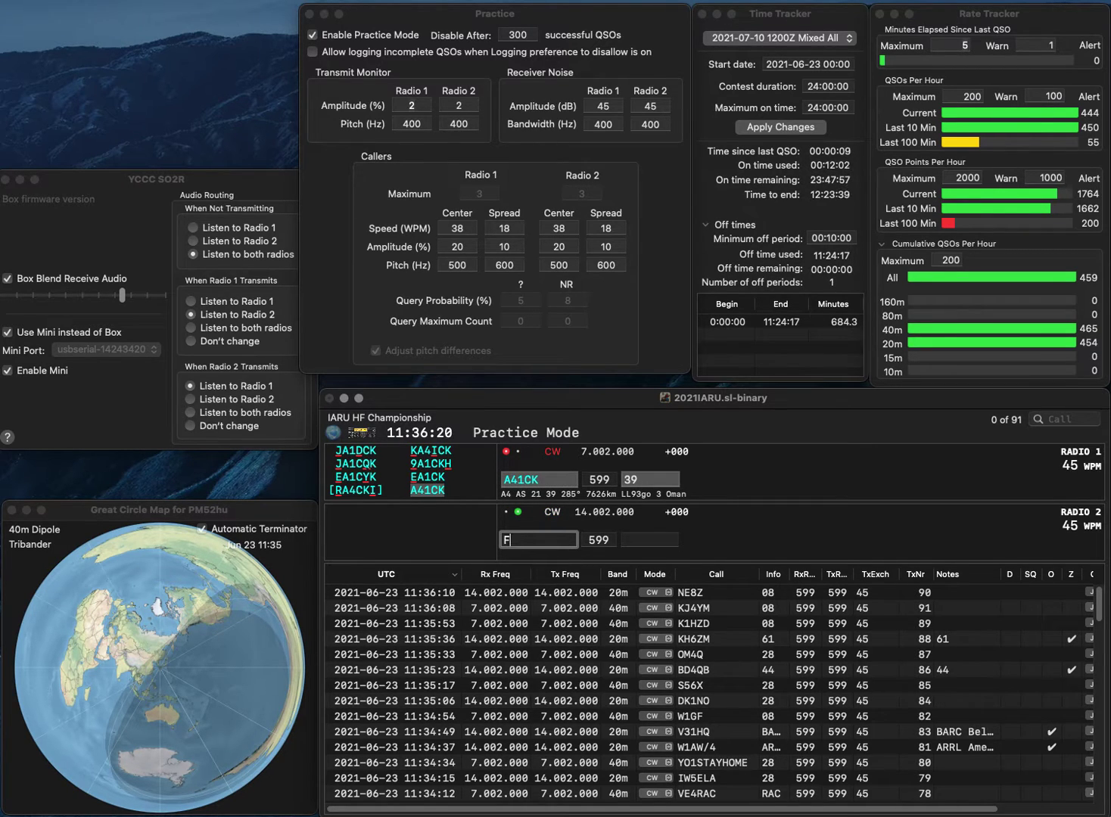
pyautogui.write('8ARK')
pyautogui.press('Return')
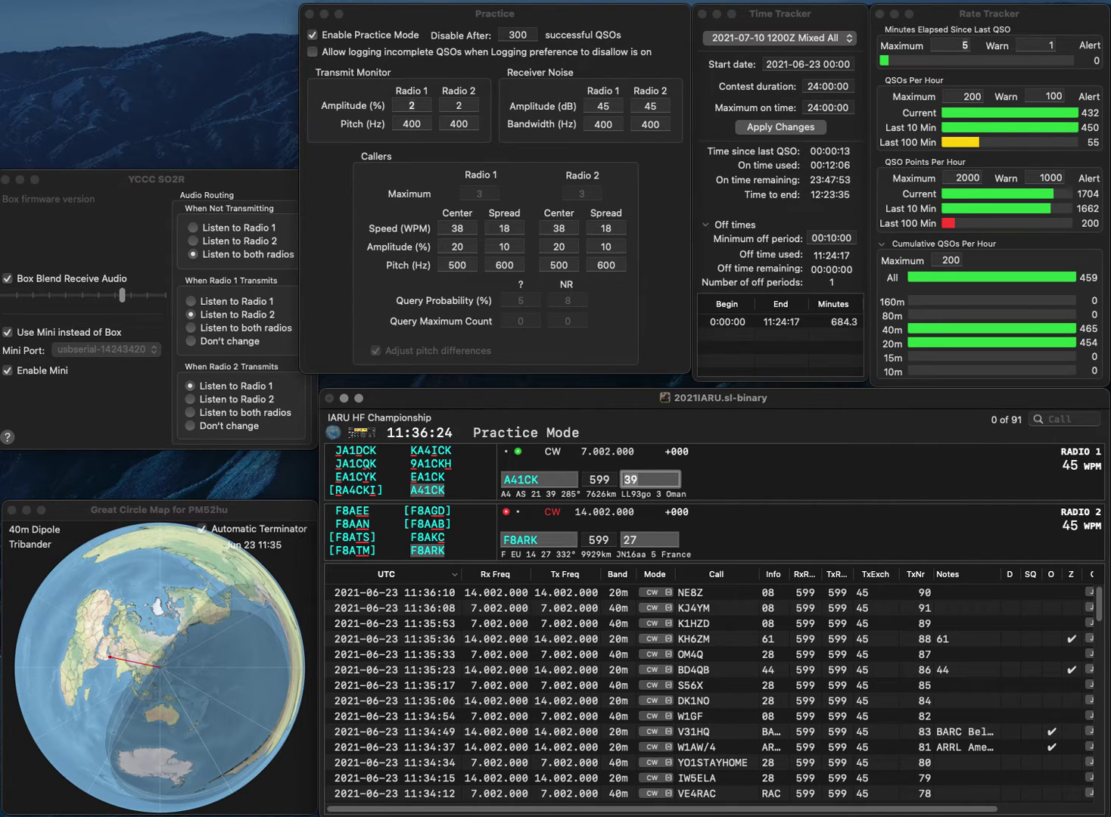
# Log the A41CK contact on Radio 1 and the F8ARK contact on Radio 2.
pyautogui.press('Return')
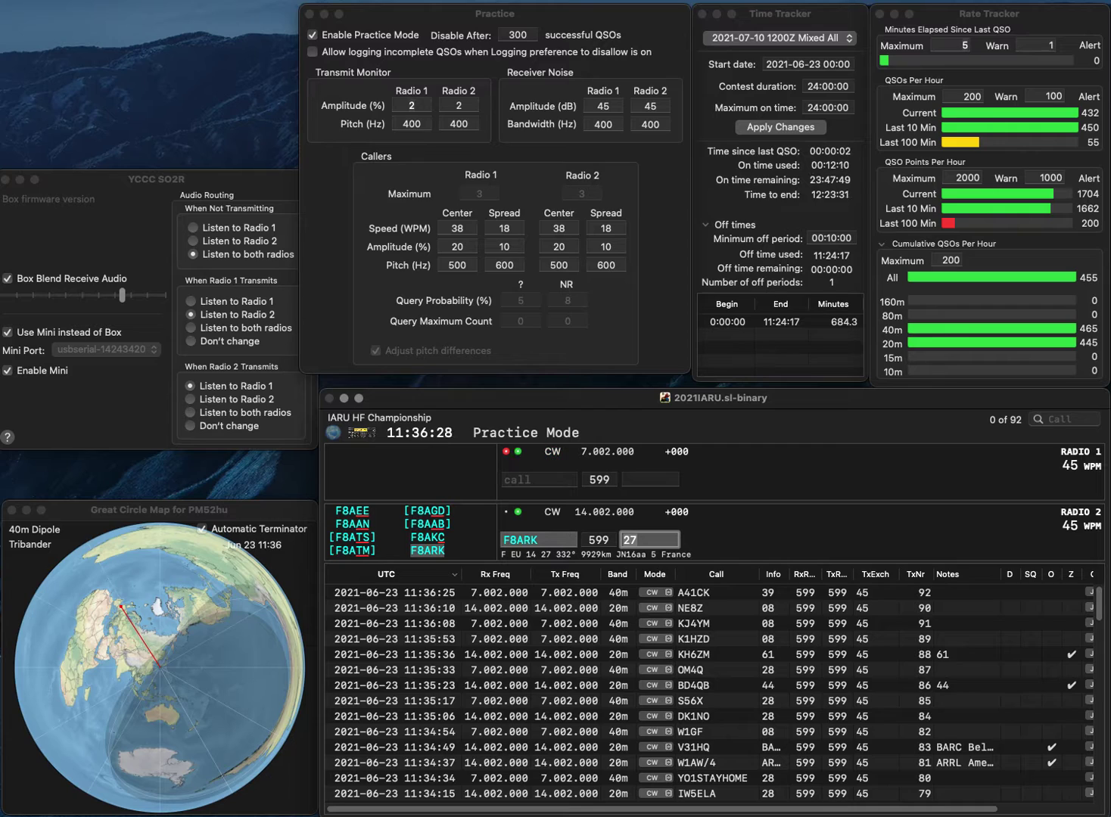
pyautogui.press('Return')
# Work KX7P on Radio 1 and YV5AAX on Radio 2, sending their exchanges and logging both contacts.
pyautogui.write('KX7P')
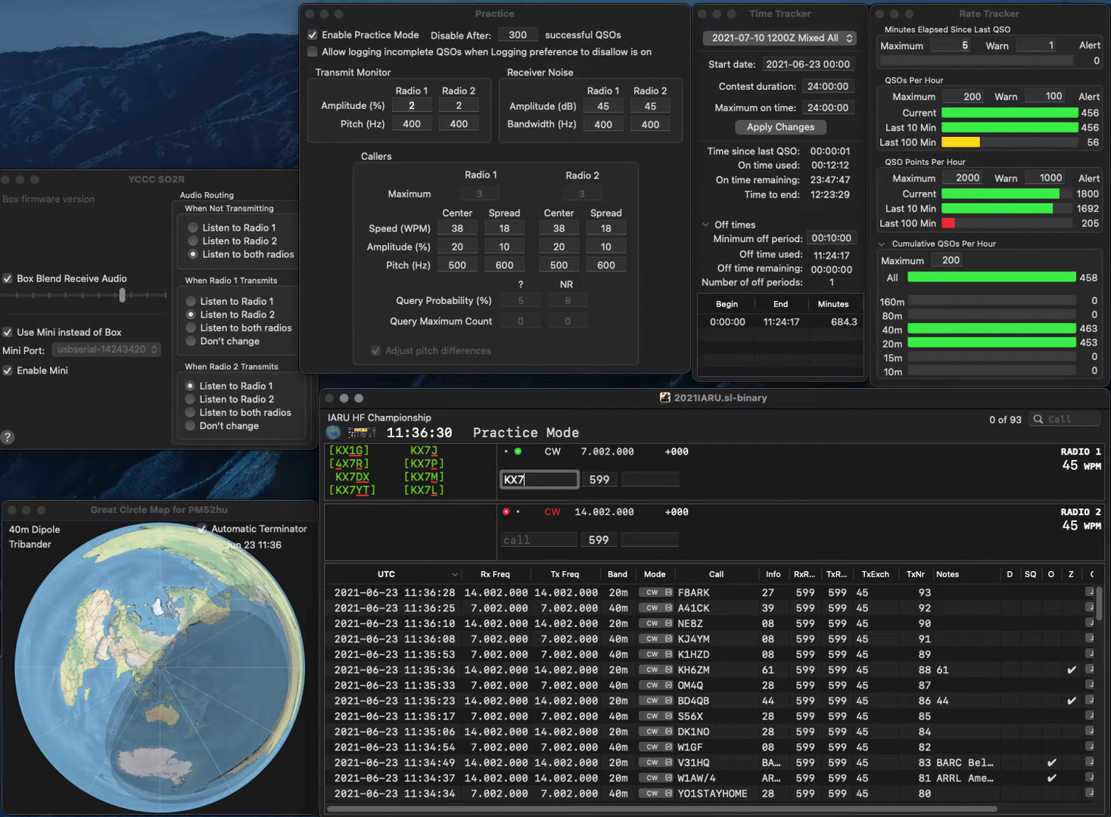
pyautogui.press('Return')
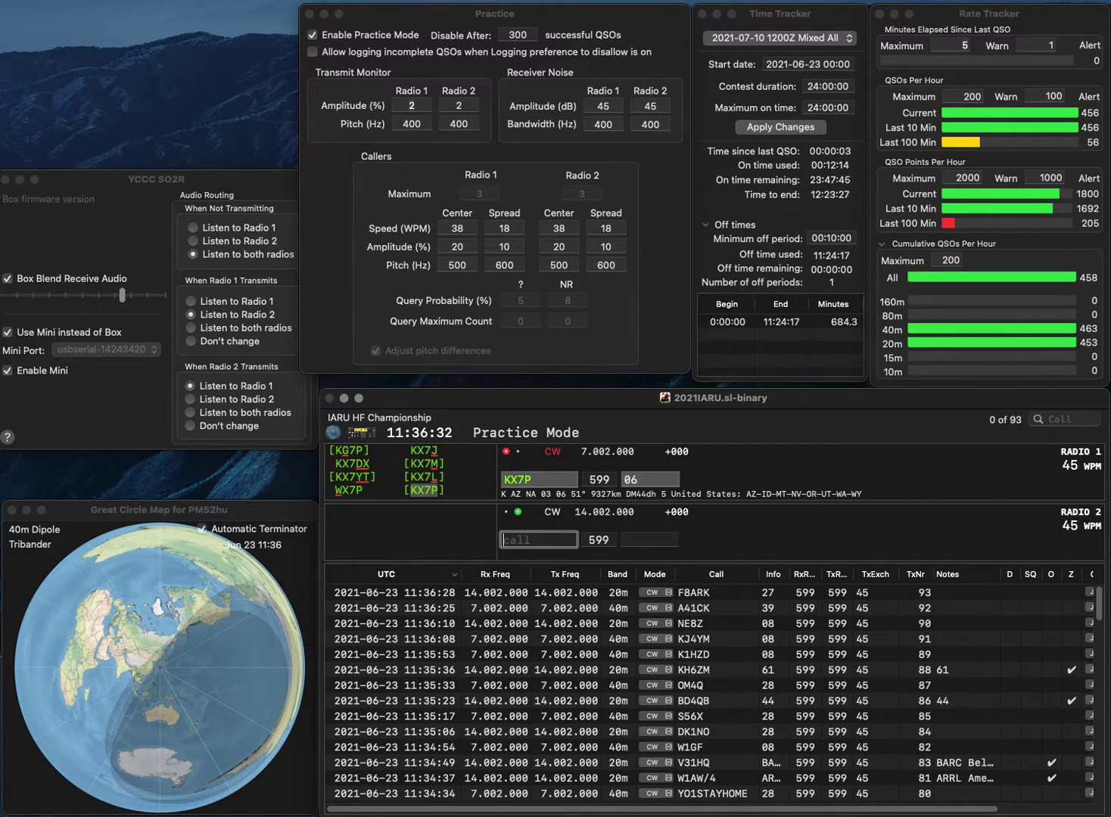
pyautogui.write('YV5AAX')
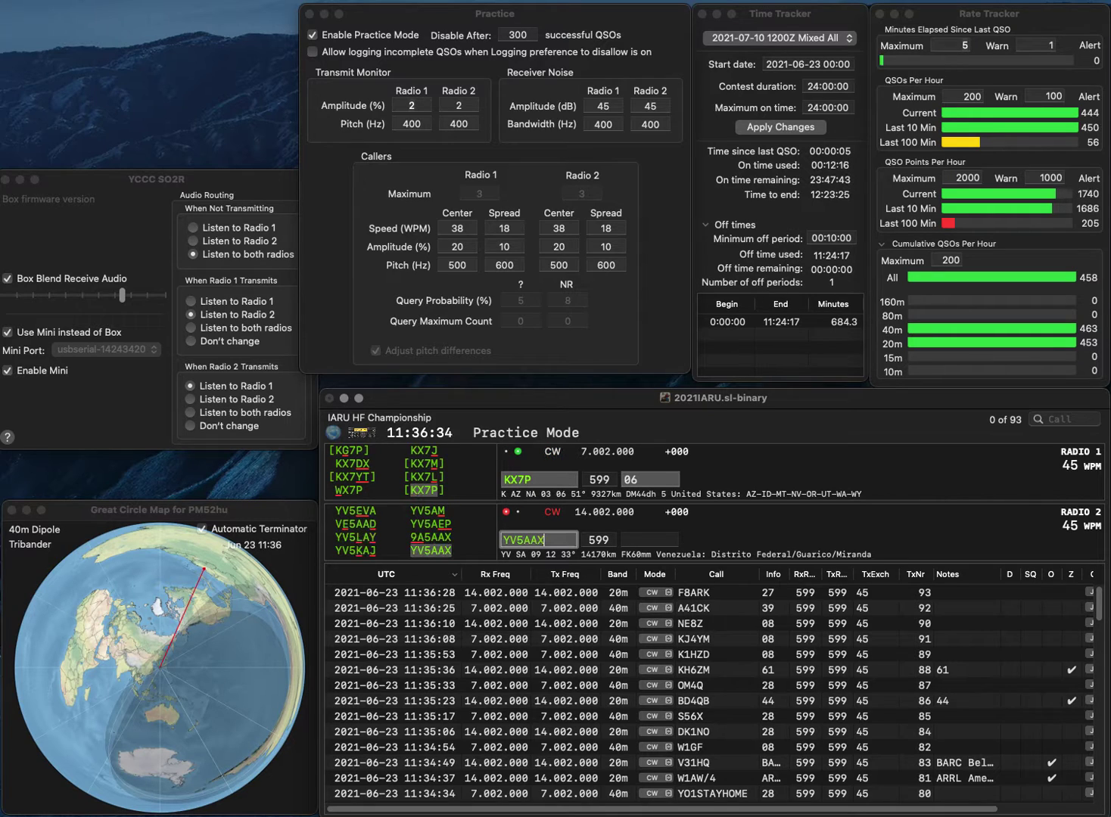
pyautogui.press('Return')
pyautogui.press('Return')
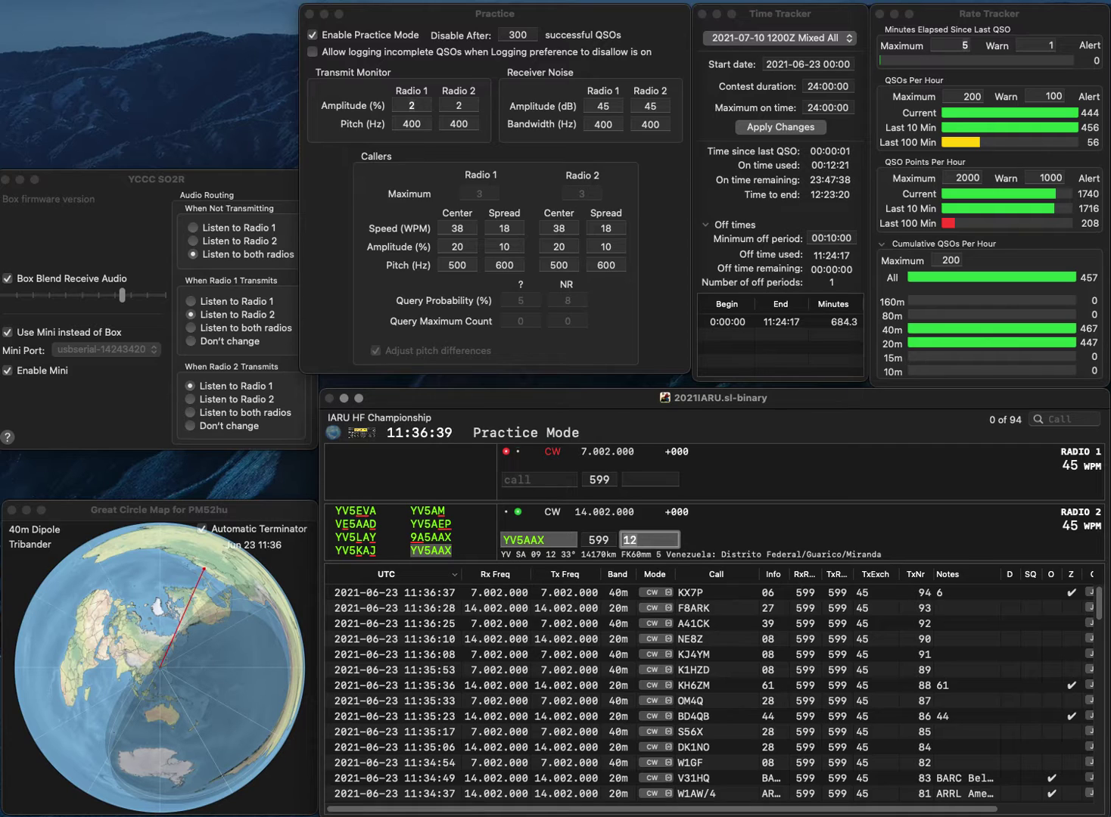
pyautogui.press('Return')
# Enter TA2NC on Radio 1 and send its exchange.
pyautogui.write('TA2N')
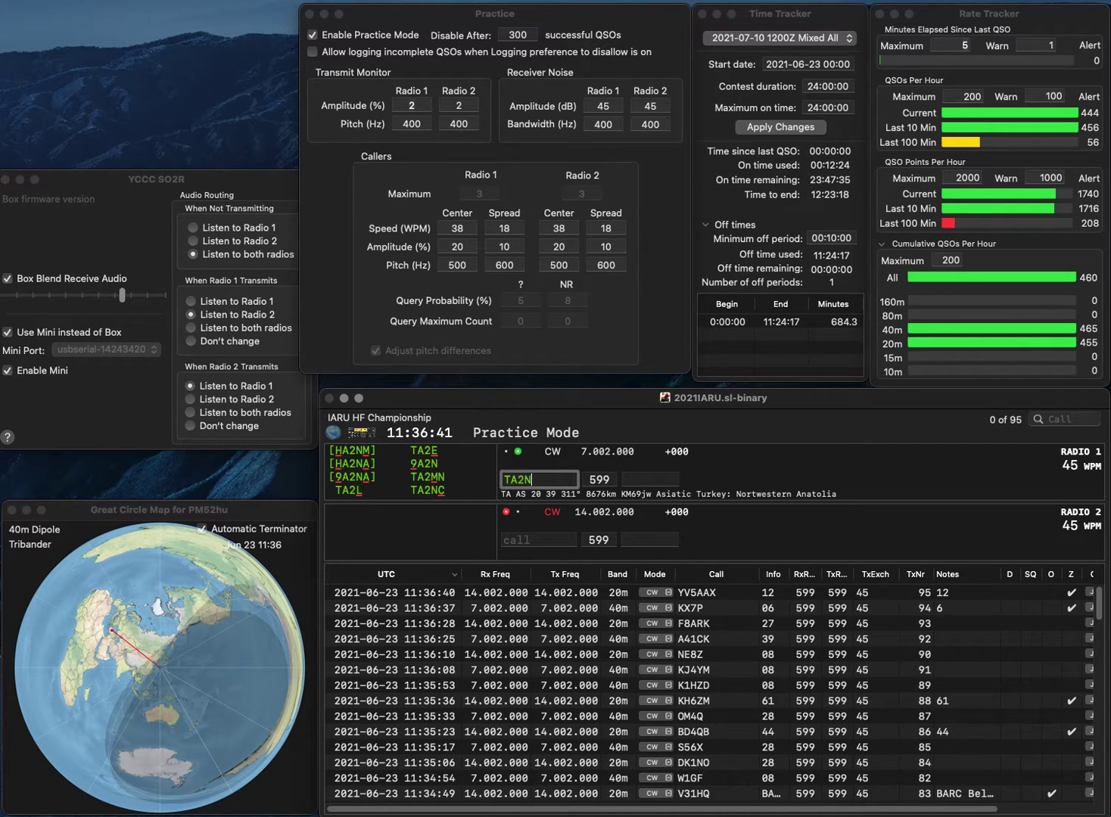
pyautogui.write('C')
pyautogui.press('Return')
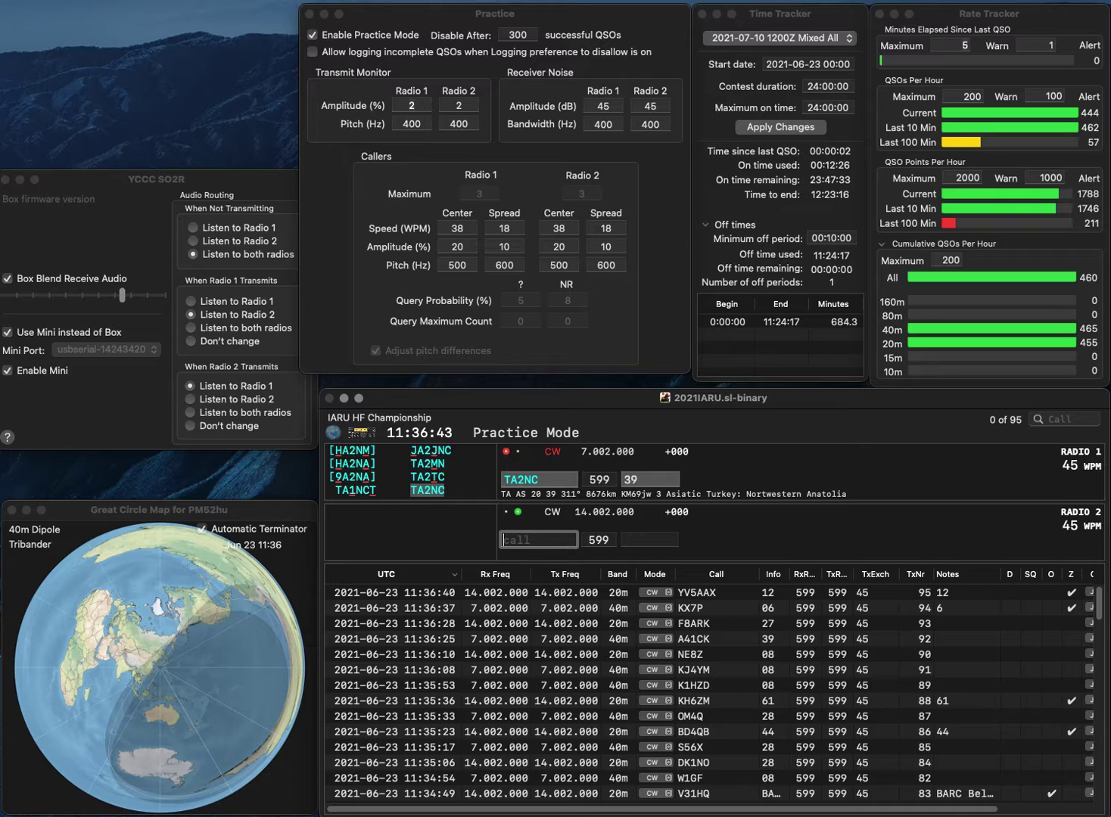
pyautogui.write('HHB9SQ')
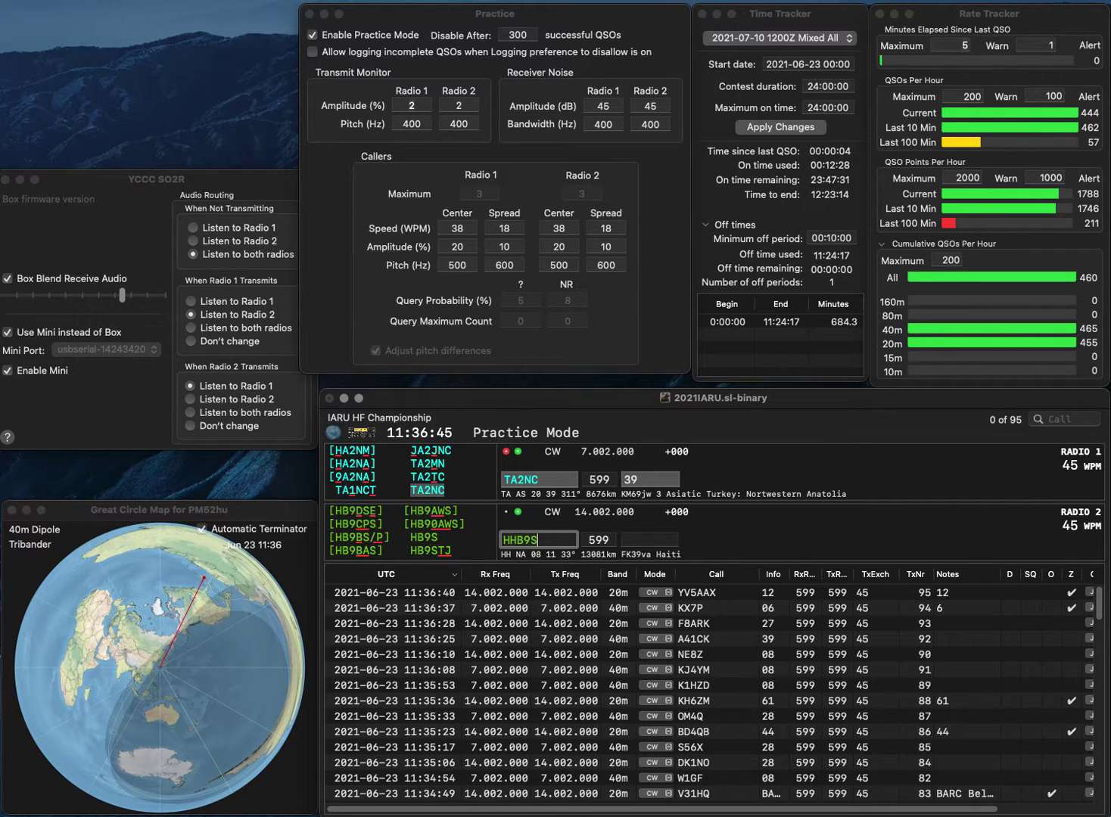
pyautogui.click(504, 539)
pyautogui.press('Delete')
pyautogui.press('Return')
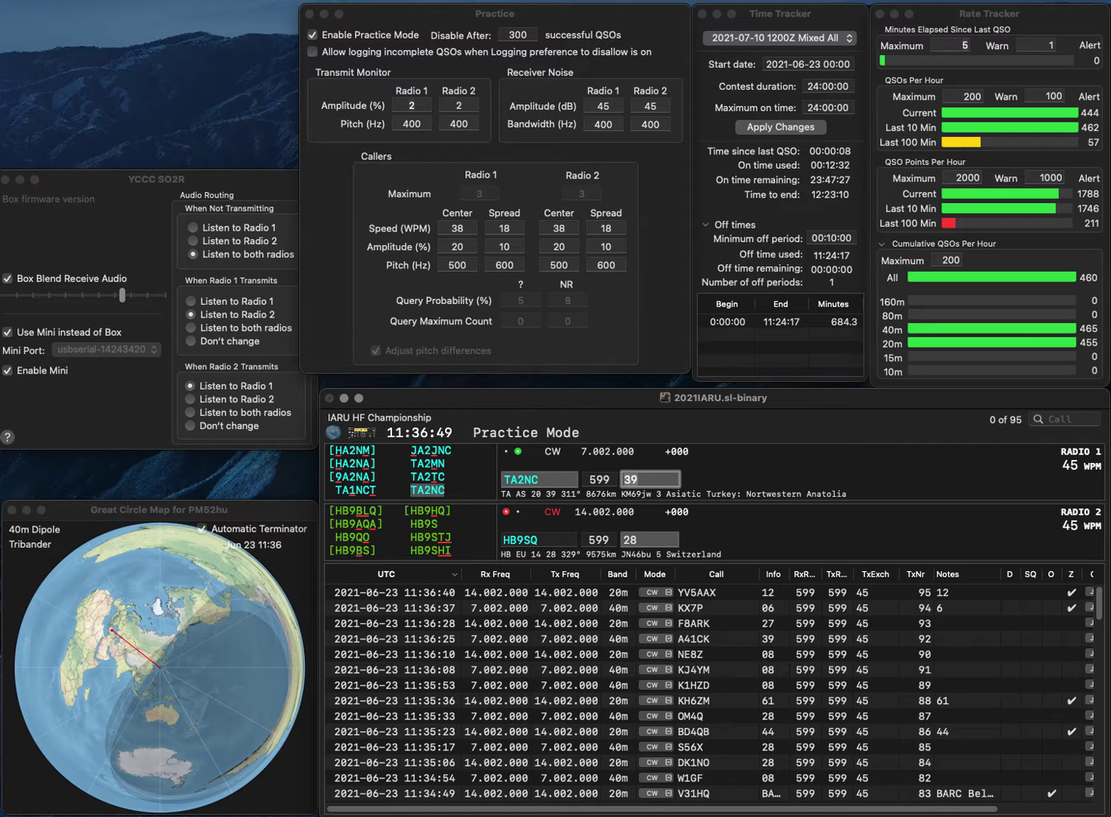
pyautogui.press('Return')
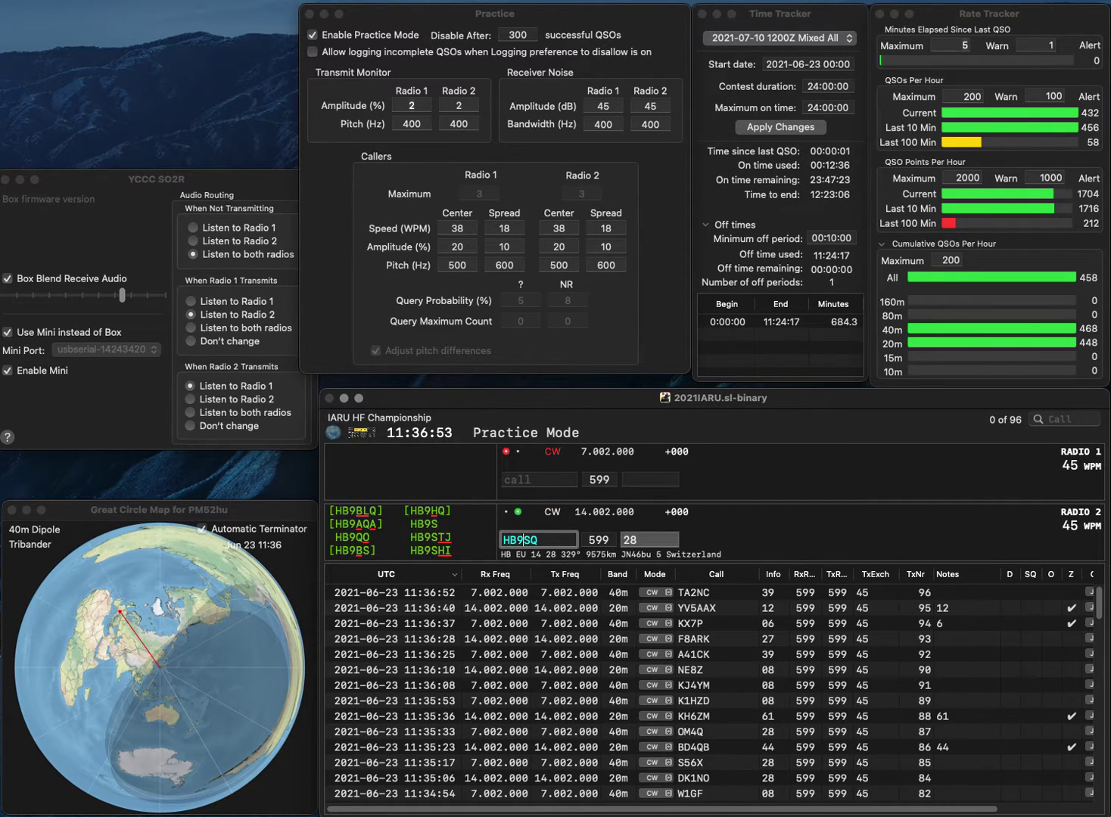
# Correct the call on Radio 2 to HB9HQ and send the corrected call.
pyautogui.press('BackSpace')
pyautogui.write('H')
pyautogui.press('Return')
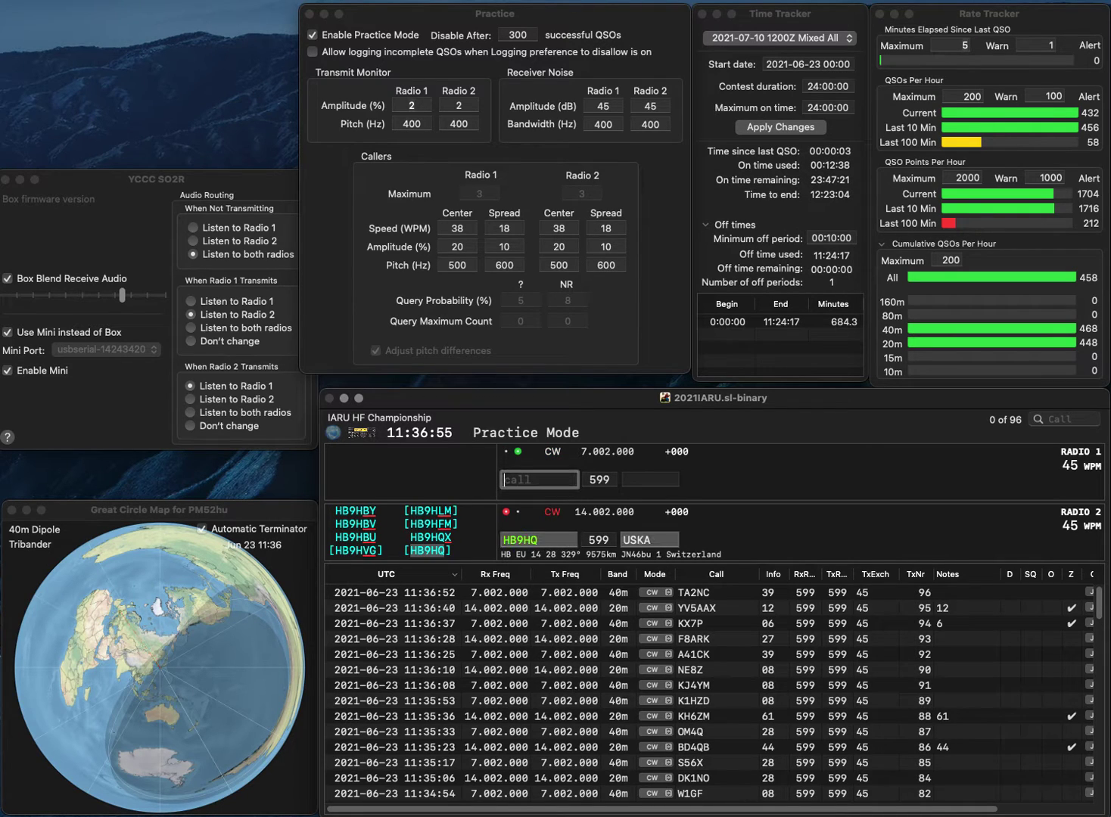
# Send the partial call 2NO on Radio 1, and log the HB9HQ contact on Radio 2.
pyautogui.write('2M')
pyautogui.press('BackSpace')
pyautogui.write('NO')
pyautogui.press('Return')
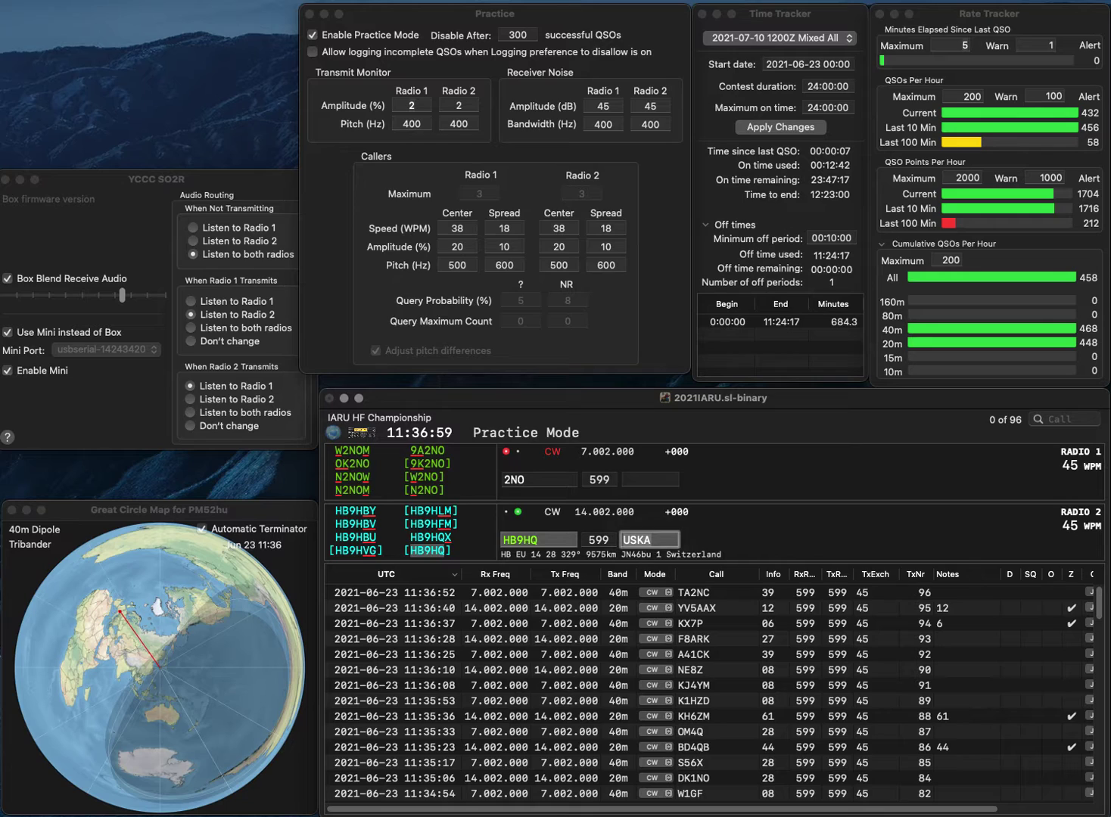
pyautogui.press('Return')
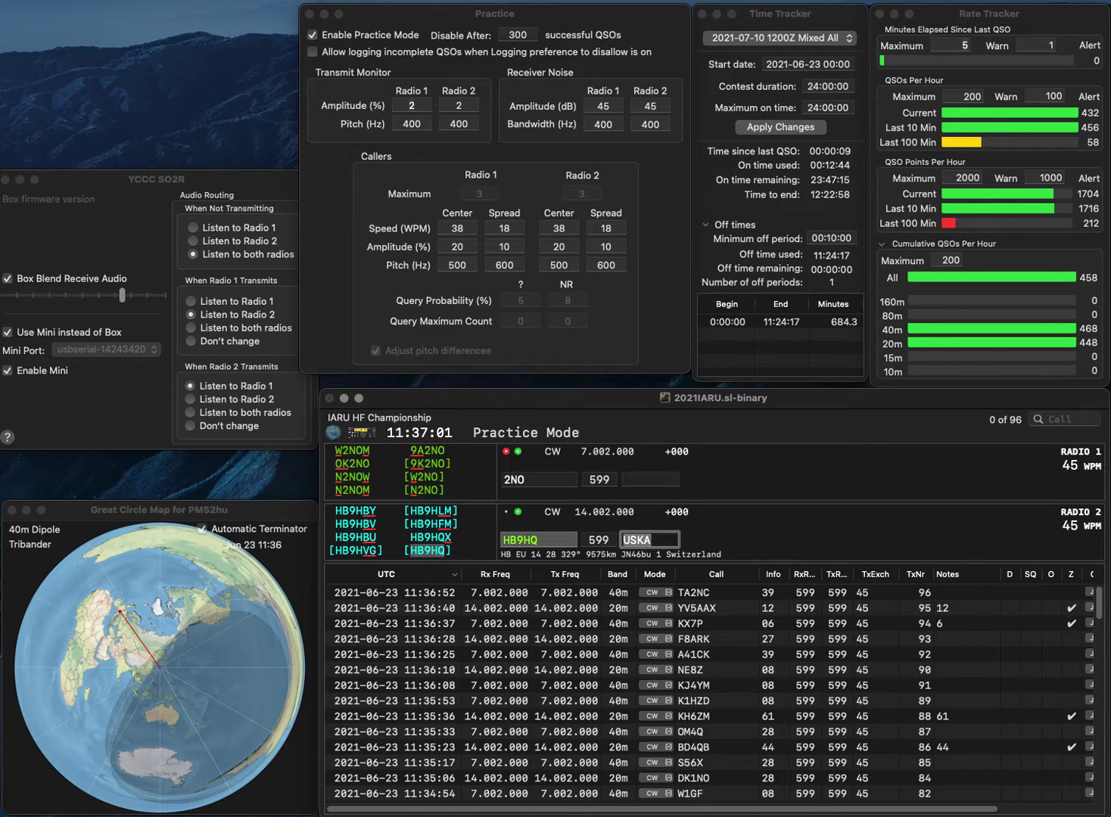
# Complete the partial call on Radio 1 as S52NO, correct it to S52CO and send its exchange.
pyautogui.write('S5')
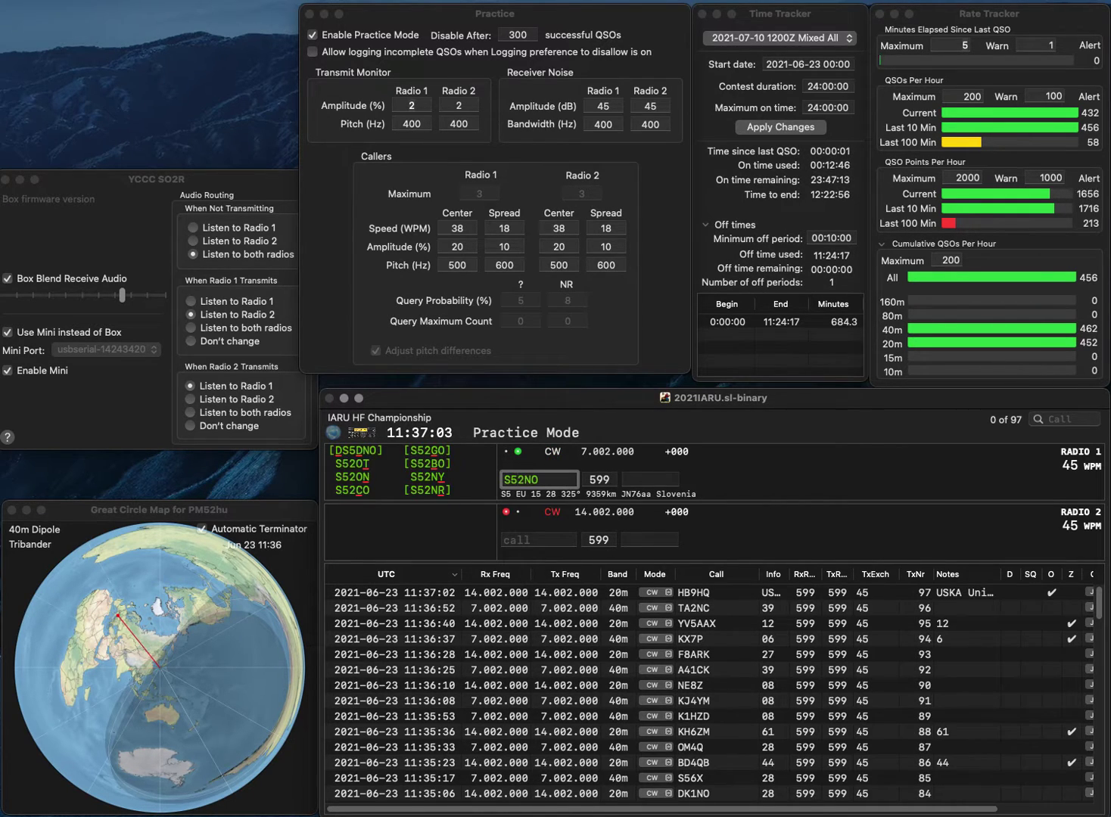
pyautogui.press('Right')
pyautogui.press('Right')
pyautogui.press('BackSpace')
pyautogui.write('C')
pyautogui.press('Return')
pyautogui.press('Return')
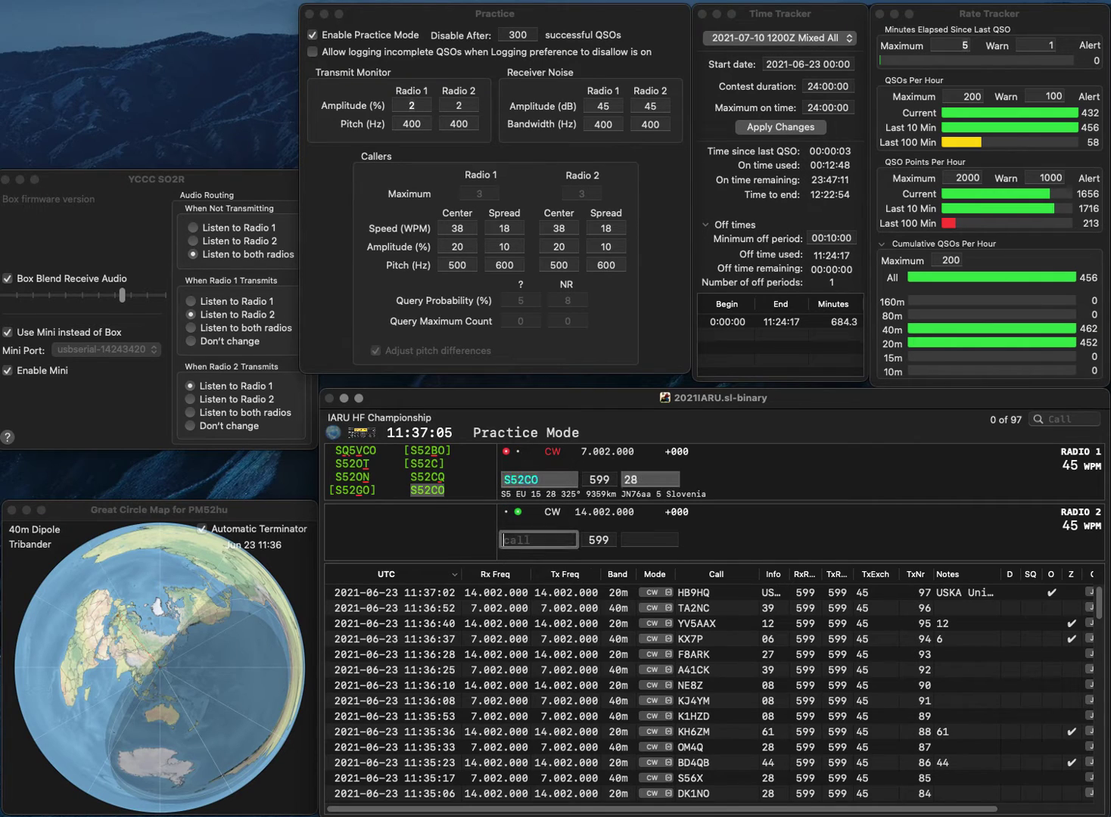
# Enter V4Y on Radio 2, complete it as BV4Y and send its exchange, and log the S52CO contact on Radio 1.
pyautogui.write('V4Y')
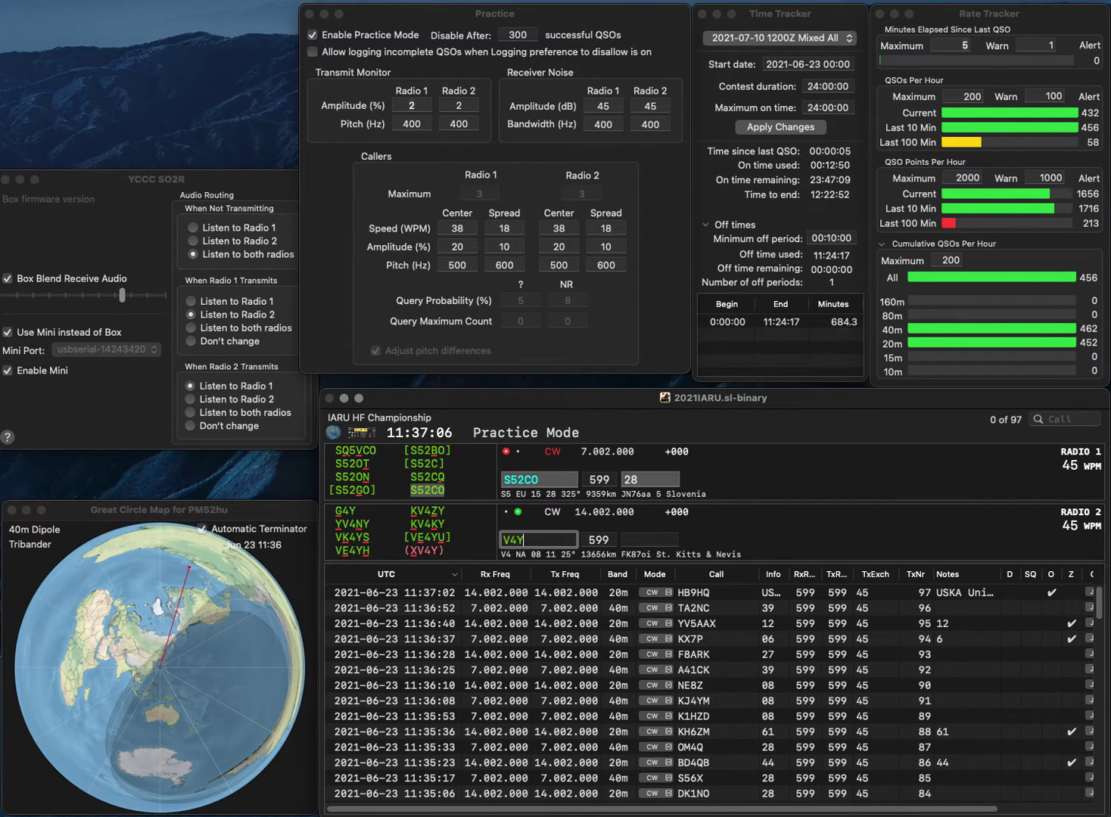
pyautogui.click(503, 540)
pyautogui.write('6')
pyautogui.press('BackSpace')
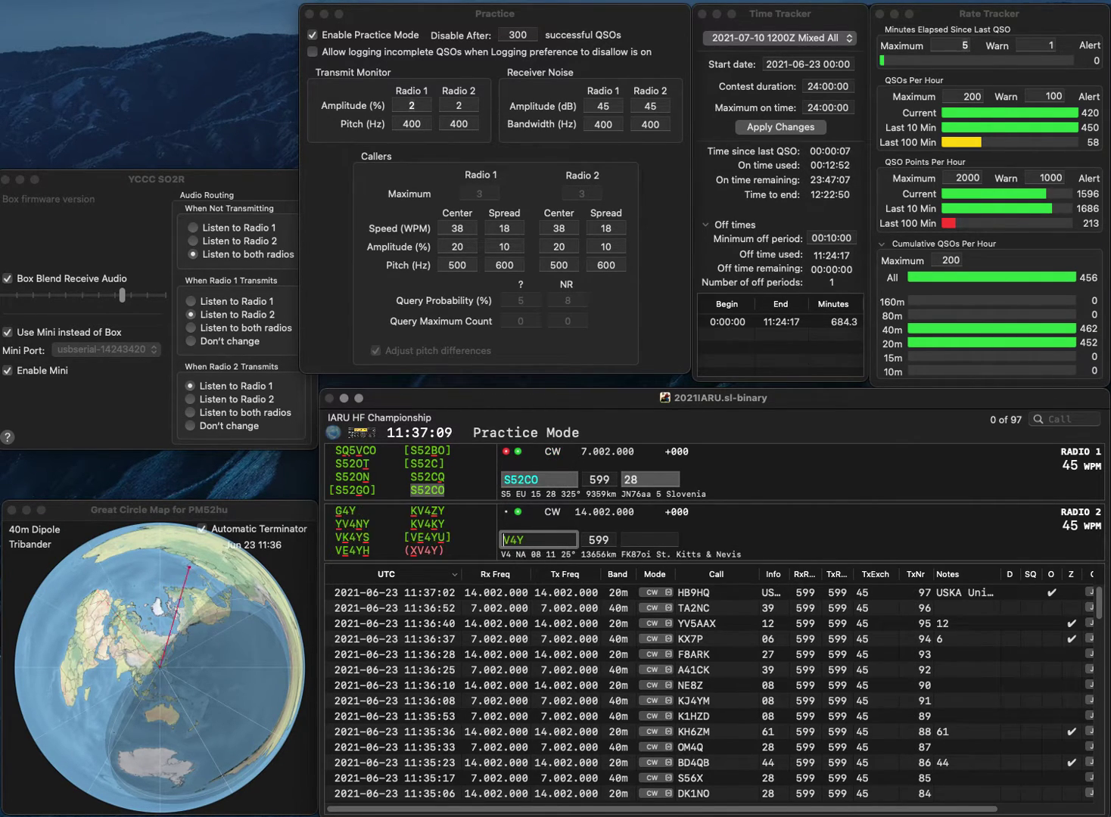
pyautogui.write('B')
pyautogui.press('Return')
pyautogui.press('Down')
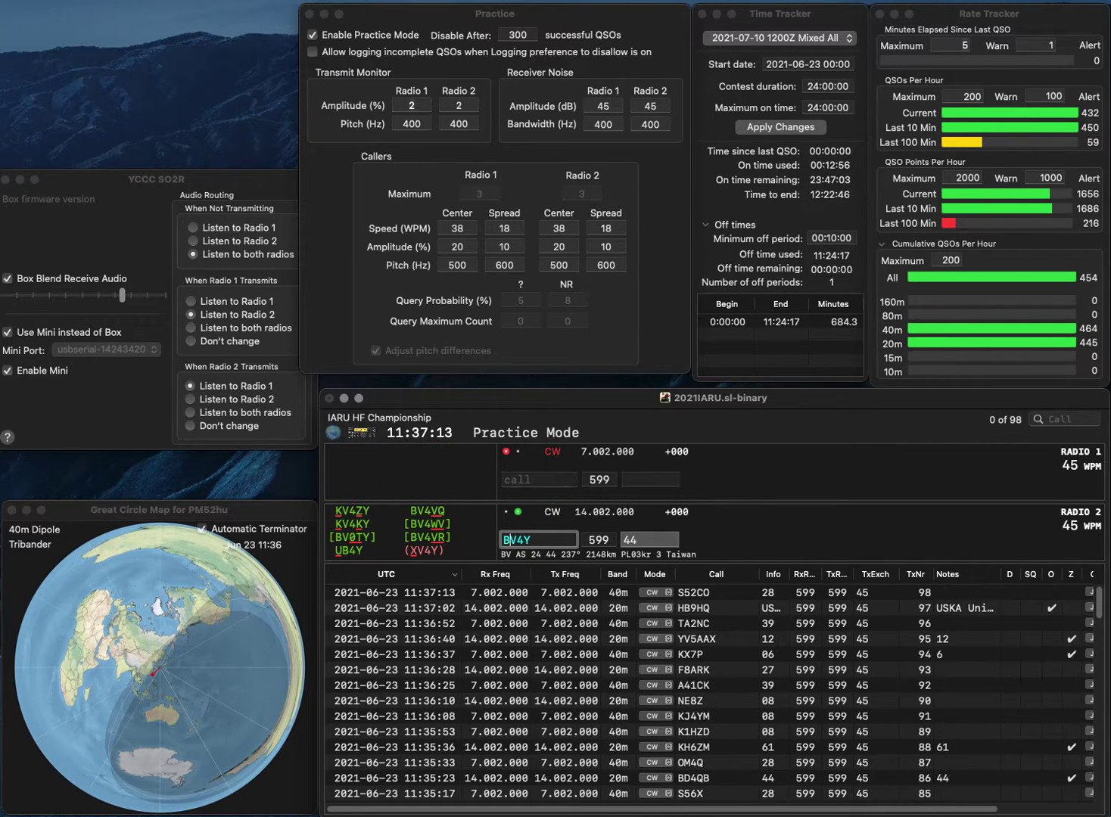
# Correct the call on Radio 2 to XV4Y and send the corrected call.
pyautogui.press('BackSpace')
pyautogui.write('X')
pyautogui.press('Return')
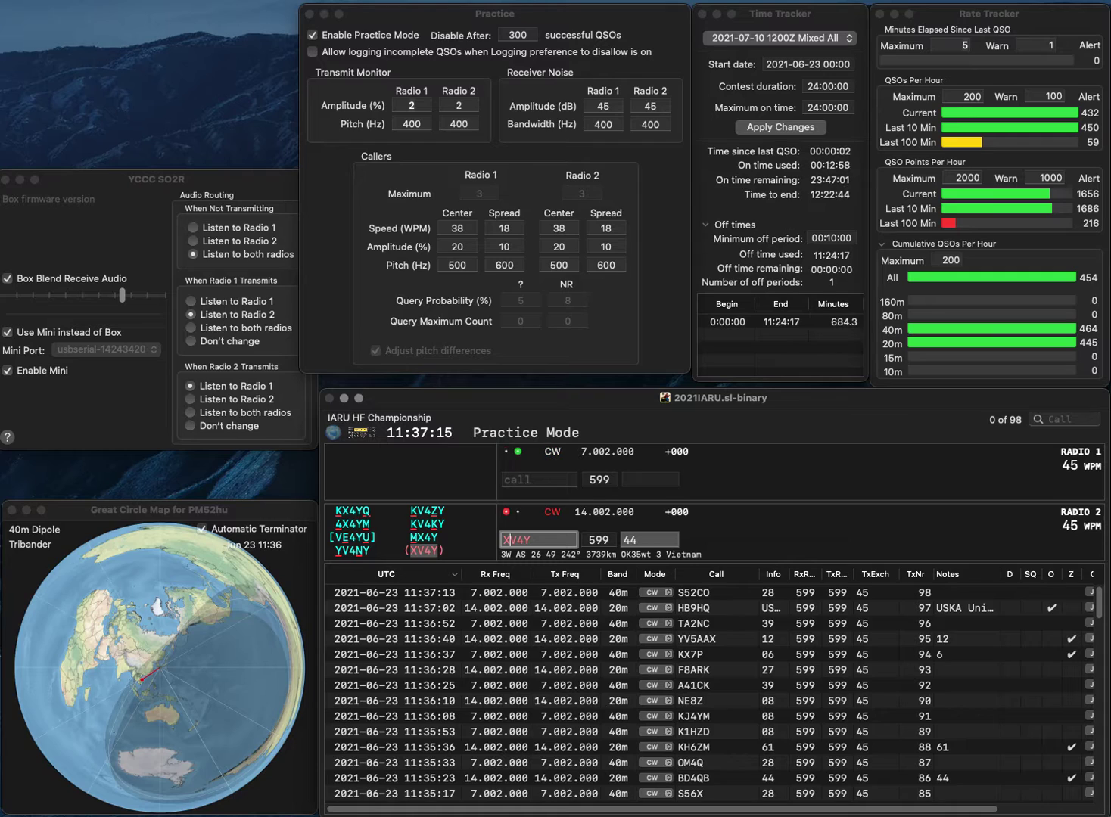
pyautogui.press('Up')
pyautogui.write('N8ATD')
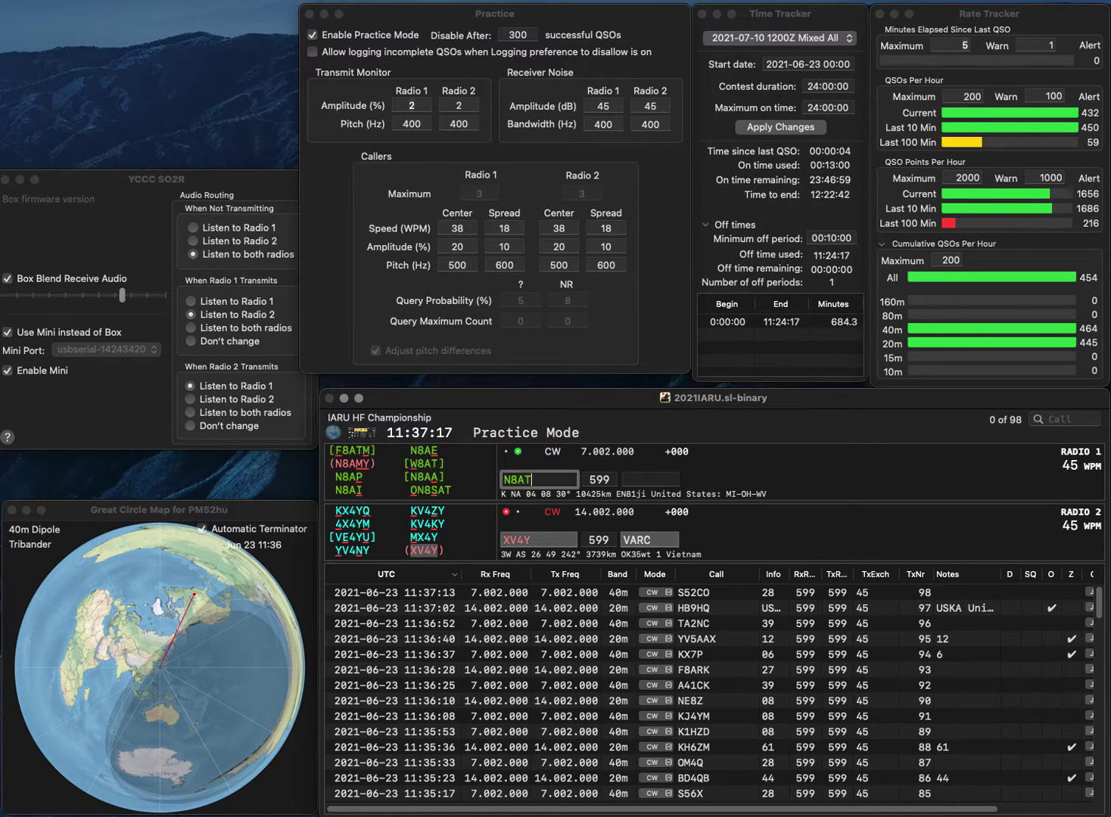
pyautogui.press('Left')
pyautogui.press('Left')
pyautogui.press('Left')
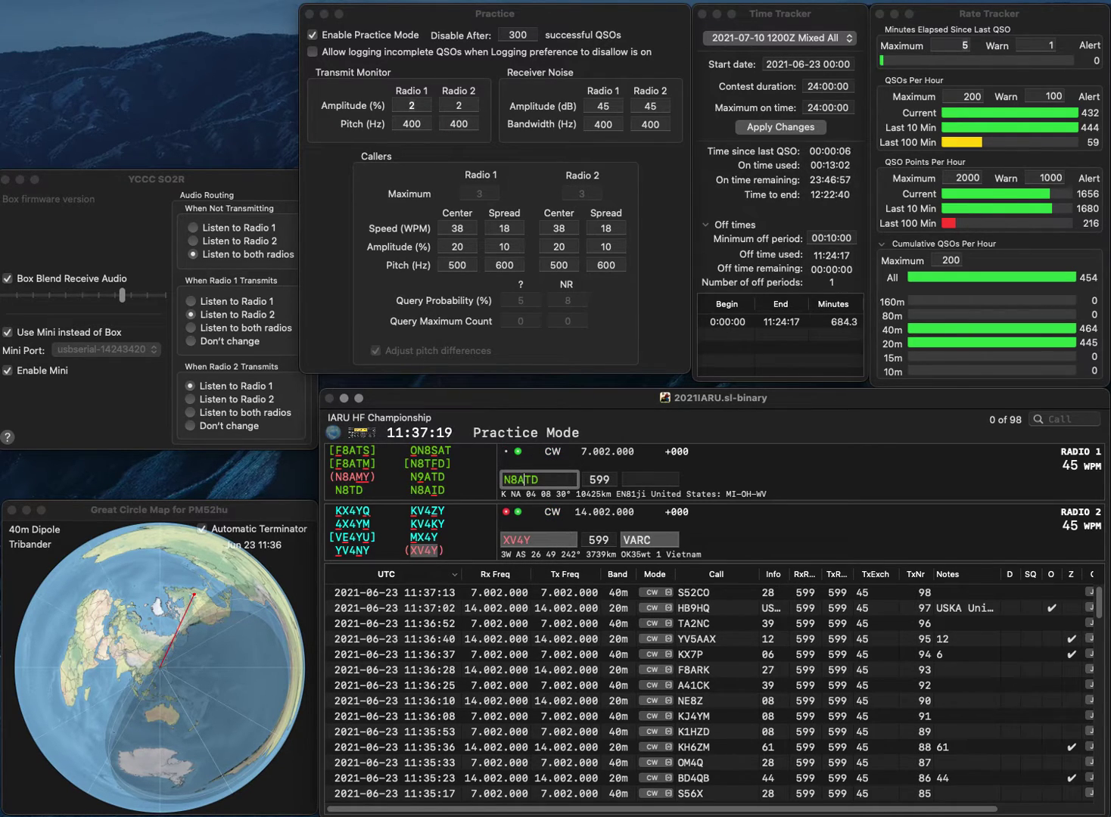
pyautogui.press('BackSpace')
pyautogui.write('9')
pyautogui.press('Return')
pyautogui.press('Down')
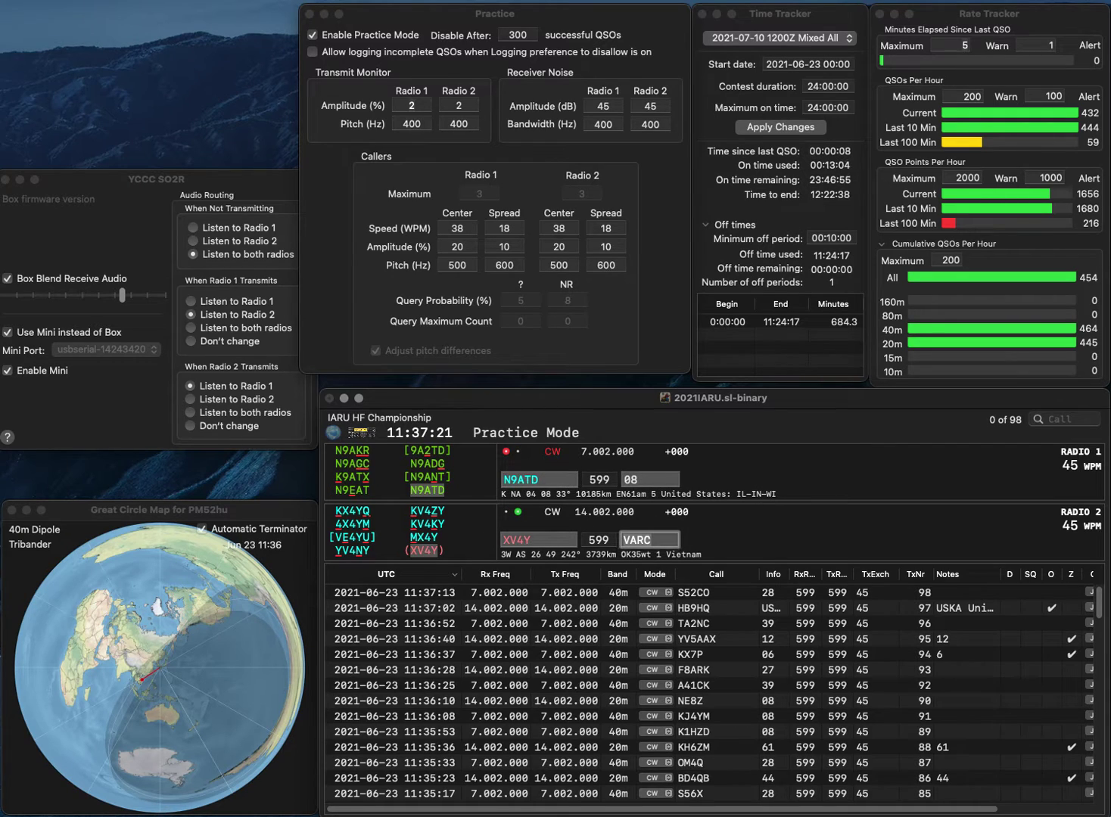
pyautogui.press('Return')
pyautogui.press('Up')
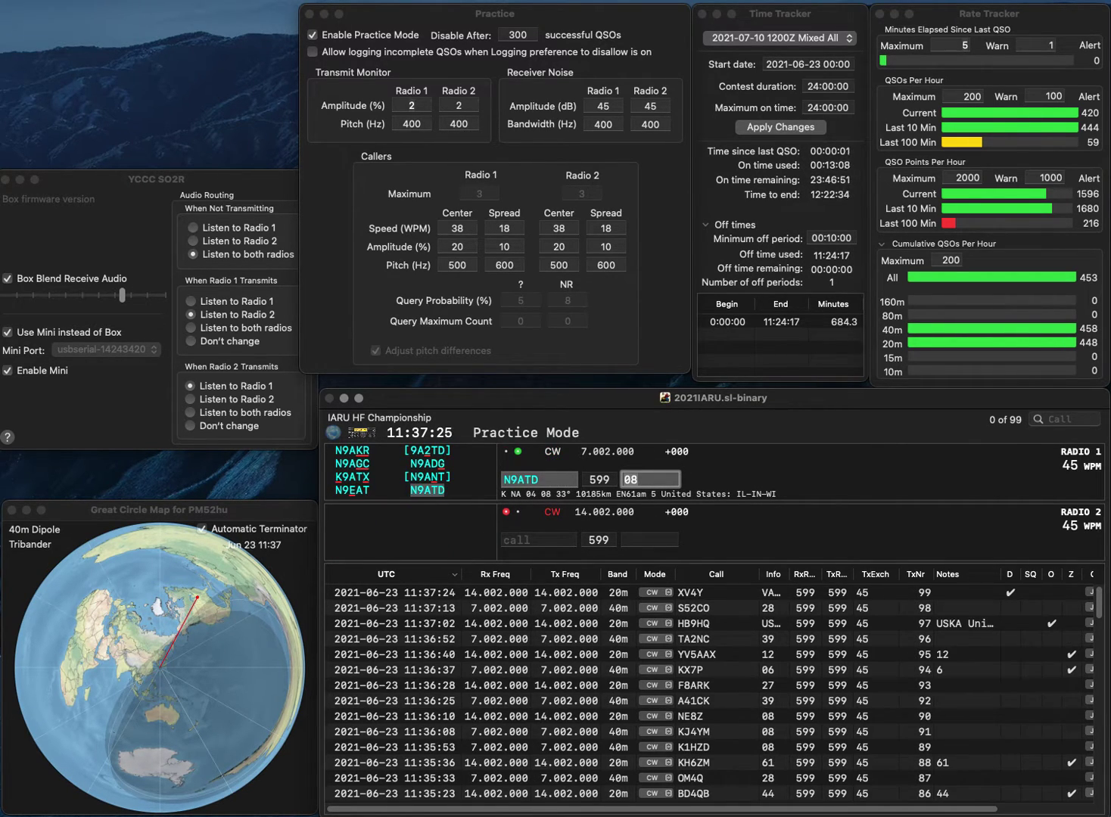
pyautogui.press('Return')
# Enter LX8HQ on Radio 2 and send its exchange.
pyautogui.write('L')
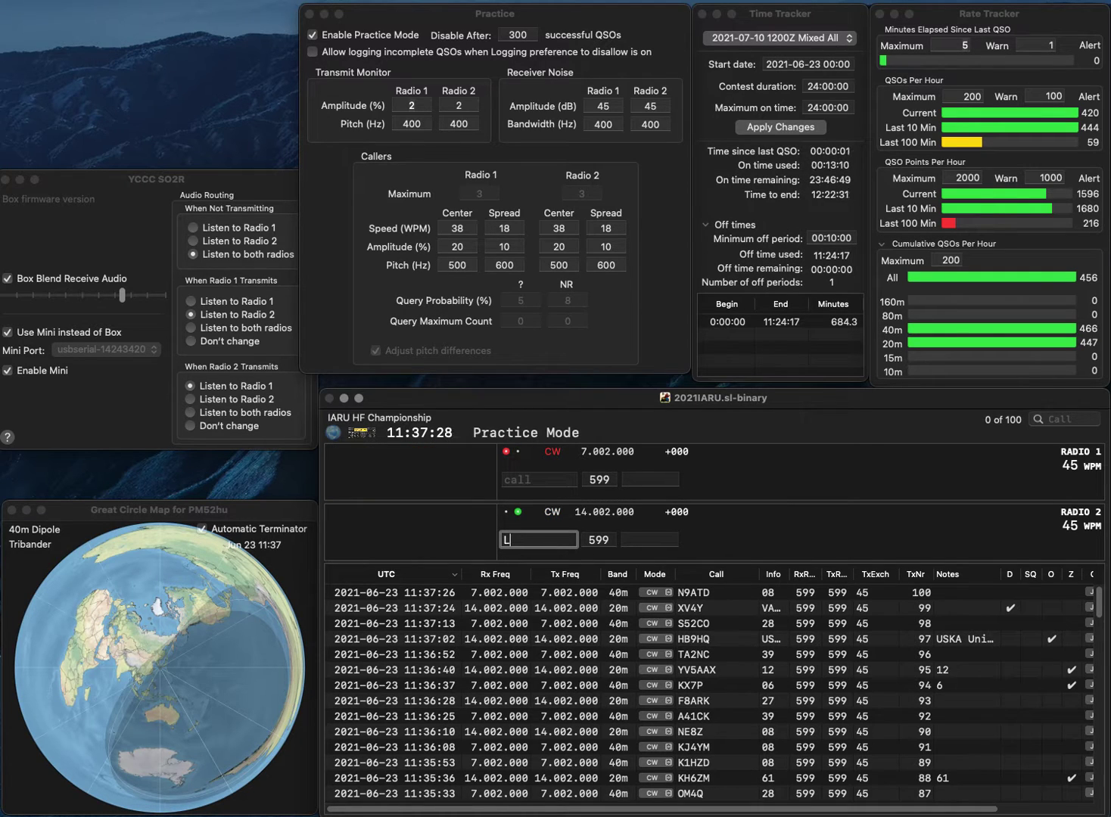
pyautogui.write('X8HQ')
pyautogui.press('Return')
pyautogui.write('N')
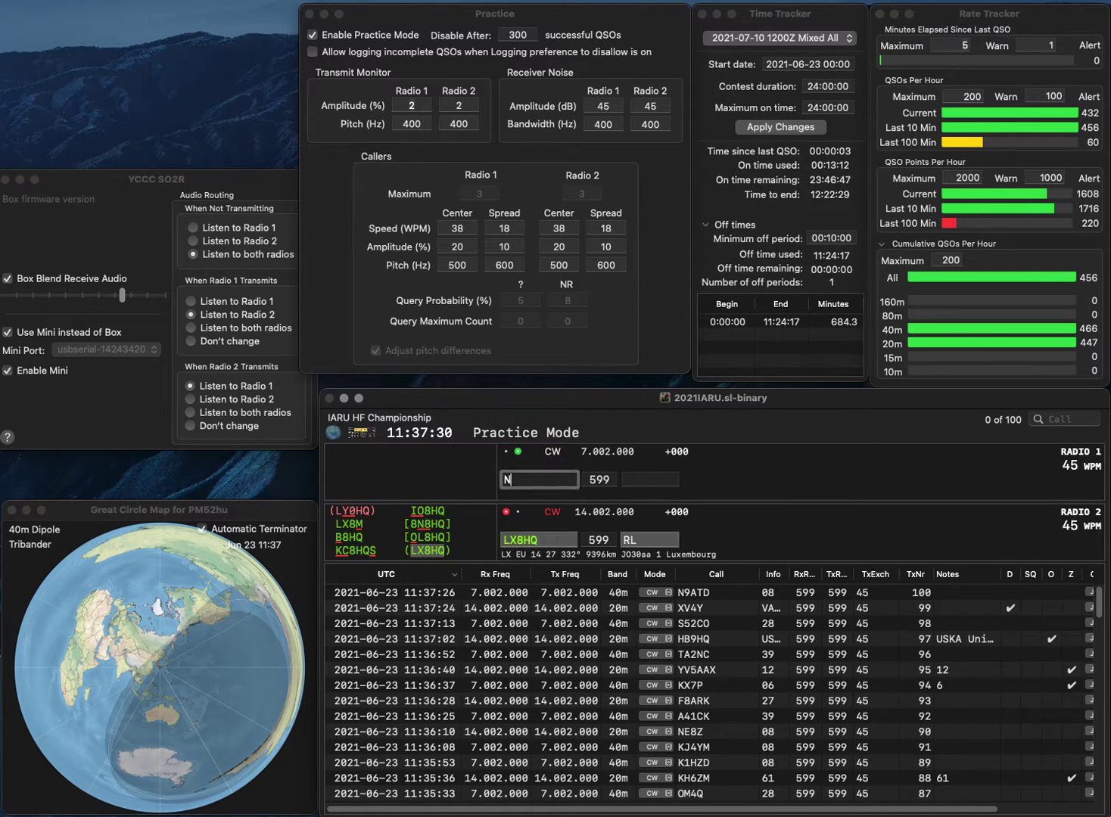
pyautogui.write('KECDE')
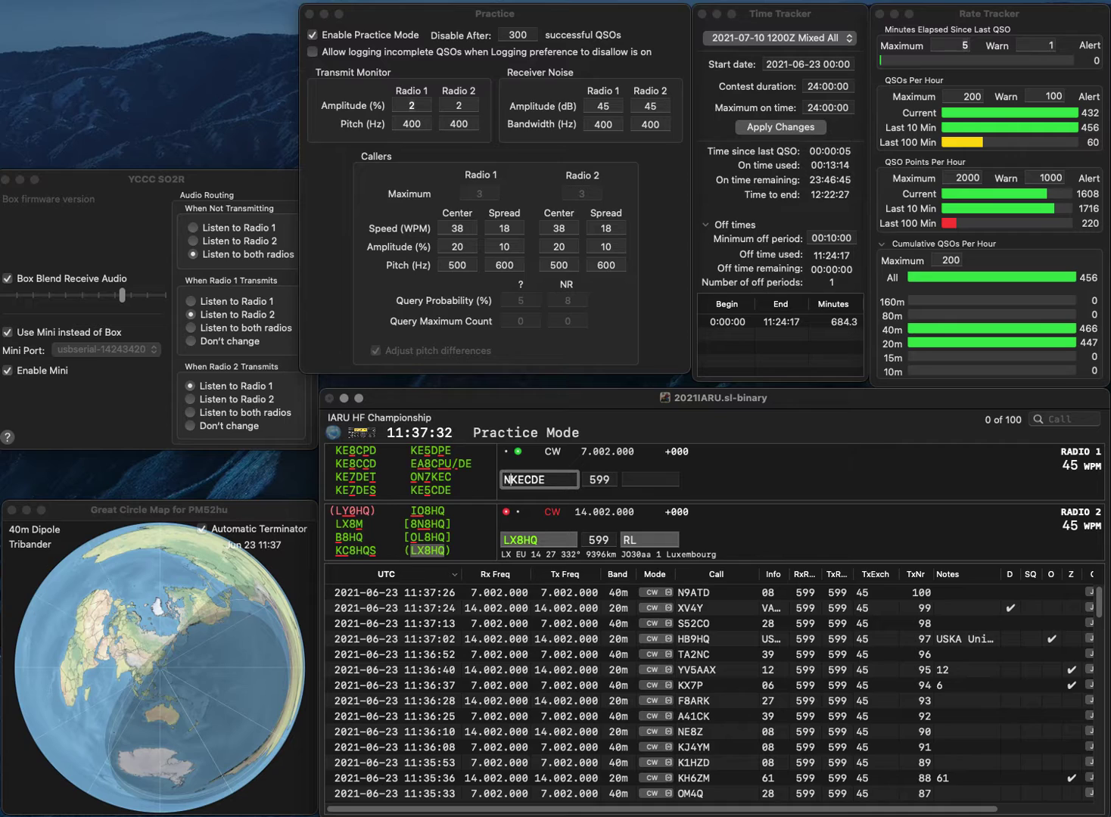
pyautogui.press('BackSpace')
pyautogui.press('Right')
pyautogui.press('Right')
pyautogui.write('6')
pyautogui.press('BackSpace')
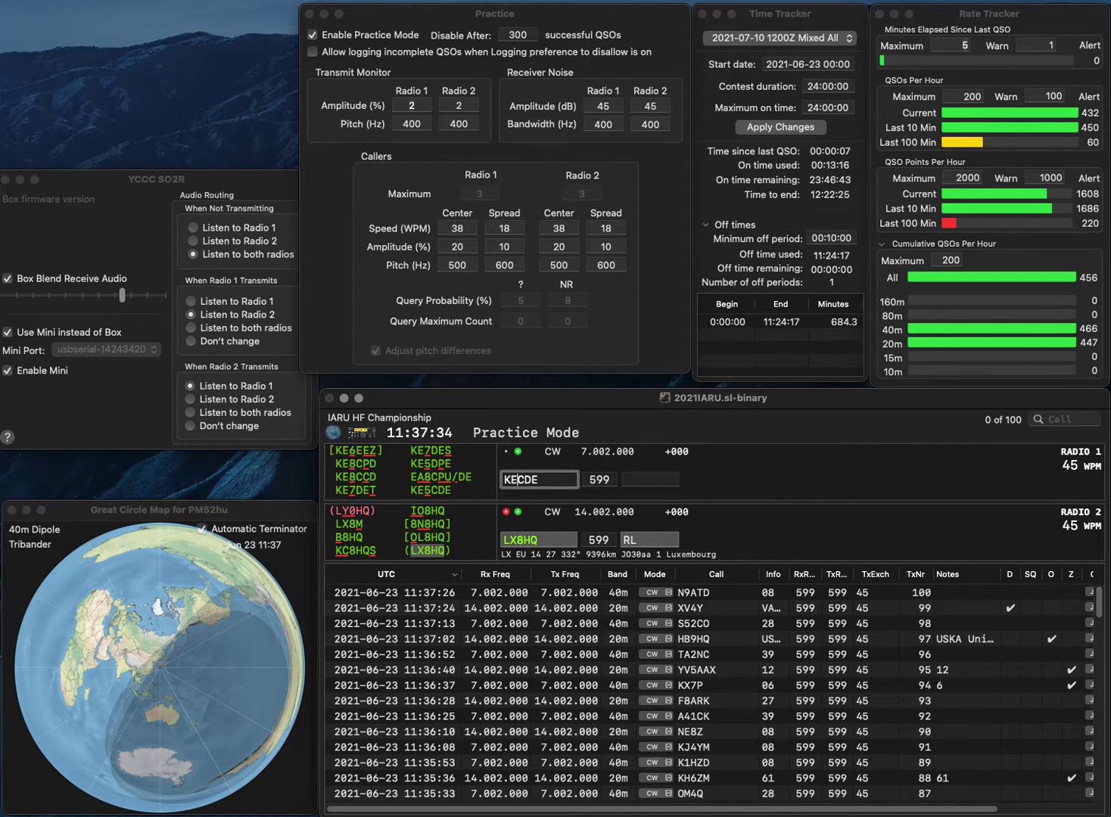
pyautogui.write('5')
pyautogui.press('Return')
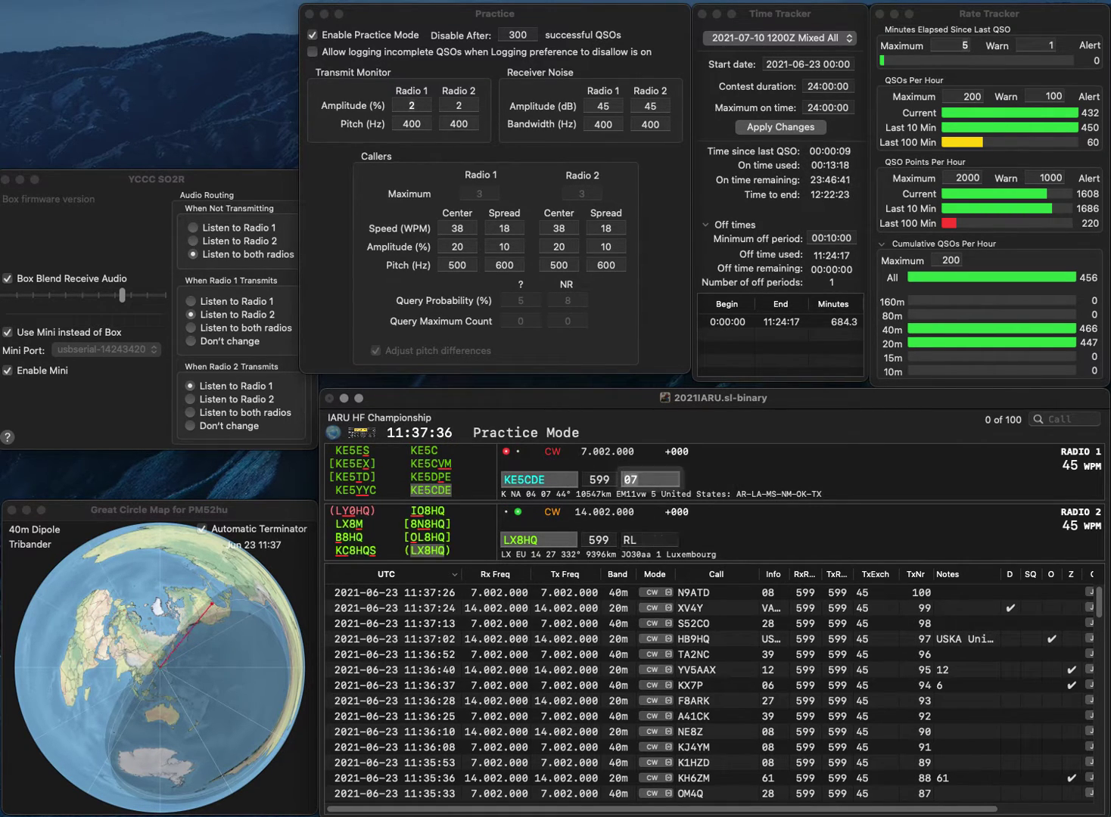
pyautogui.press('Return')
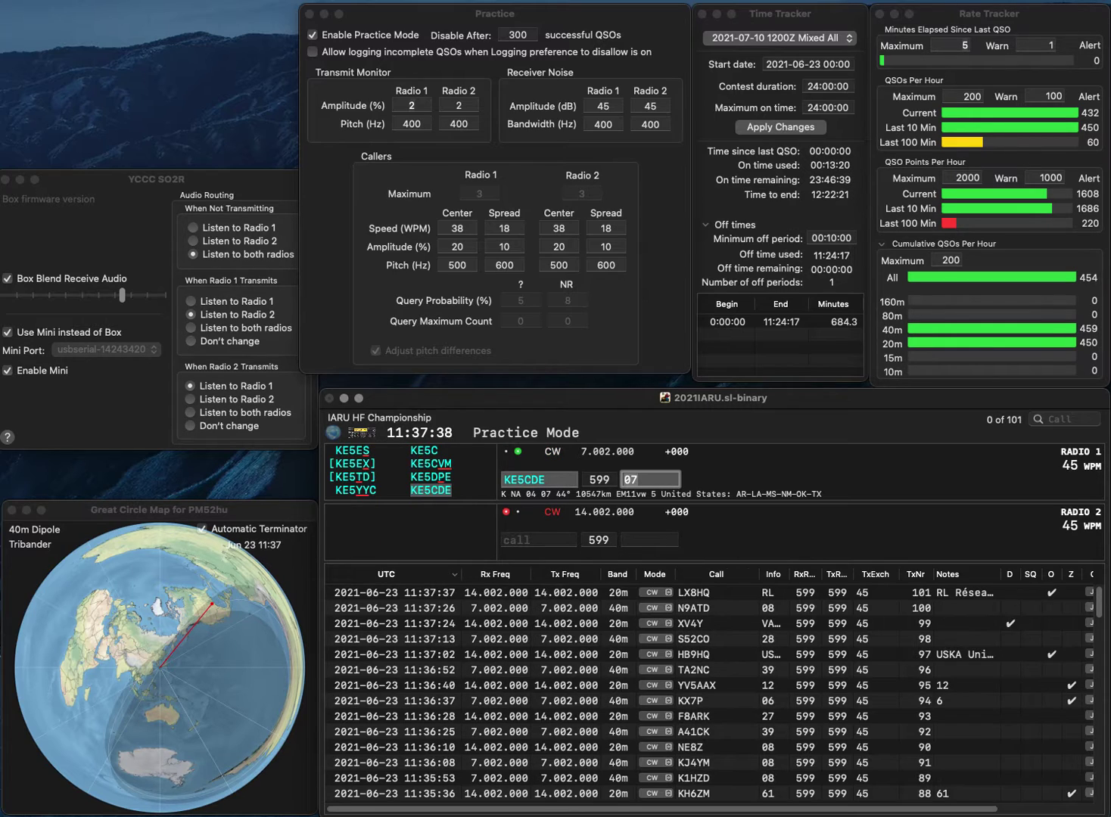
pyautogui.press('Return')
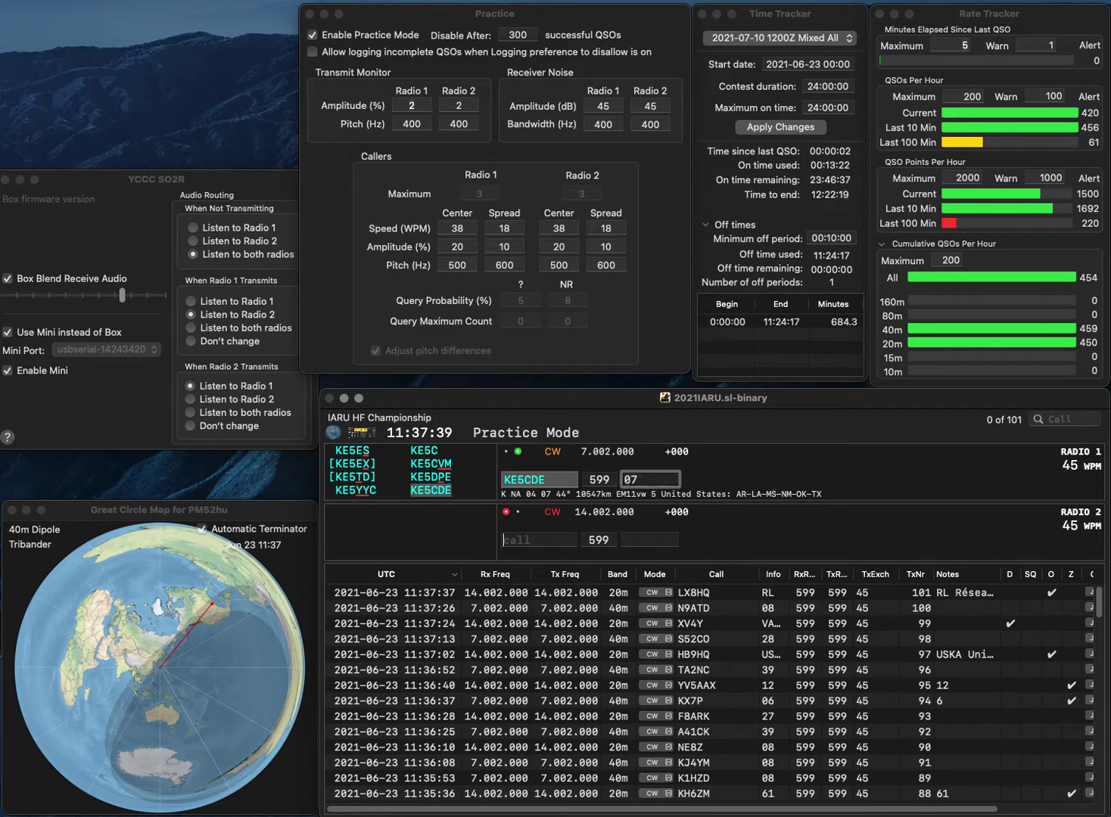
# Enter the partial call IW8P on Radio 2 and PR1M on Radio 1, sending each its exchange.
pyautogui.write('IW')
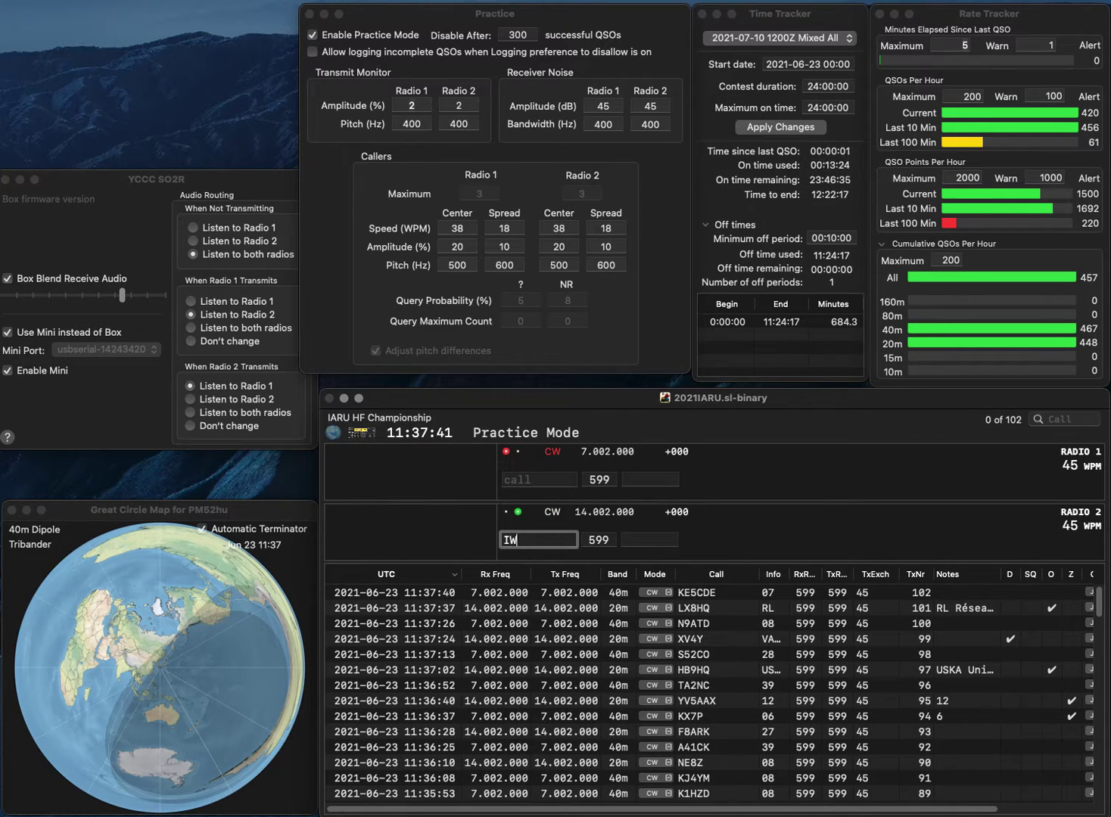
pyautogui.write('8P')
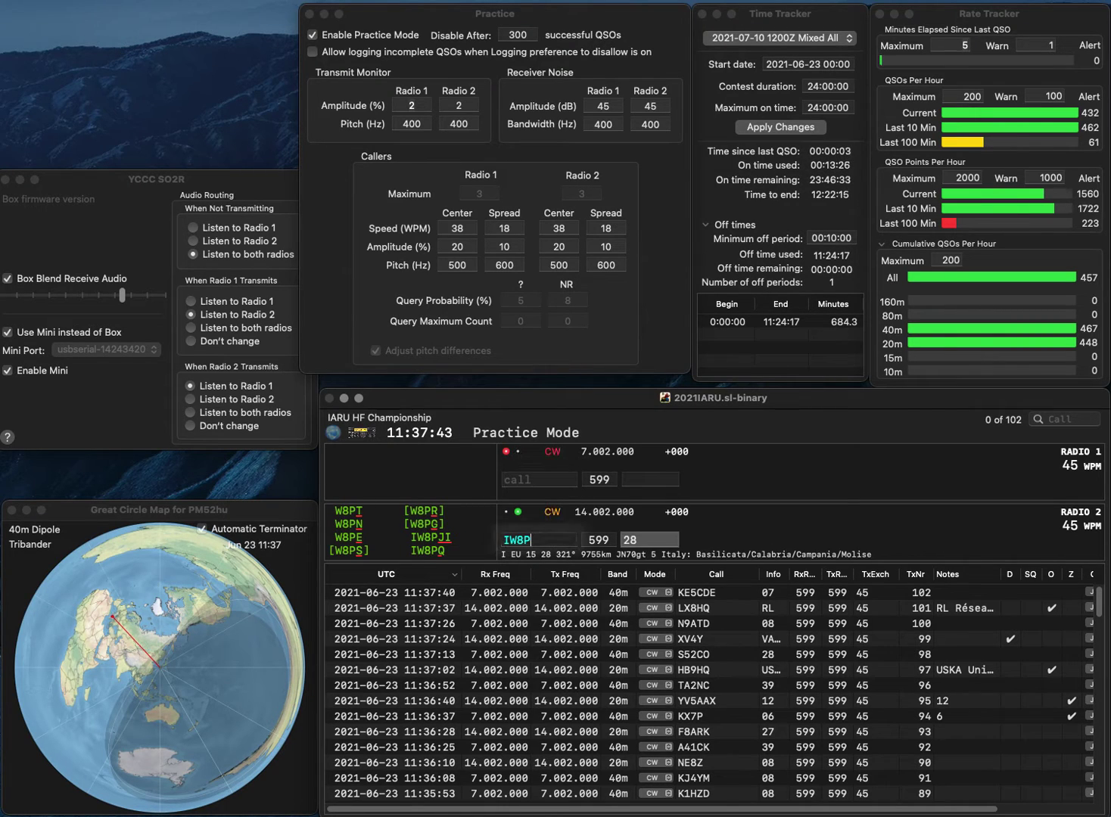
pyautogui.press('Return')
pyautogui.write('PR')
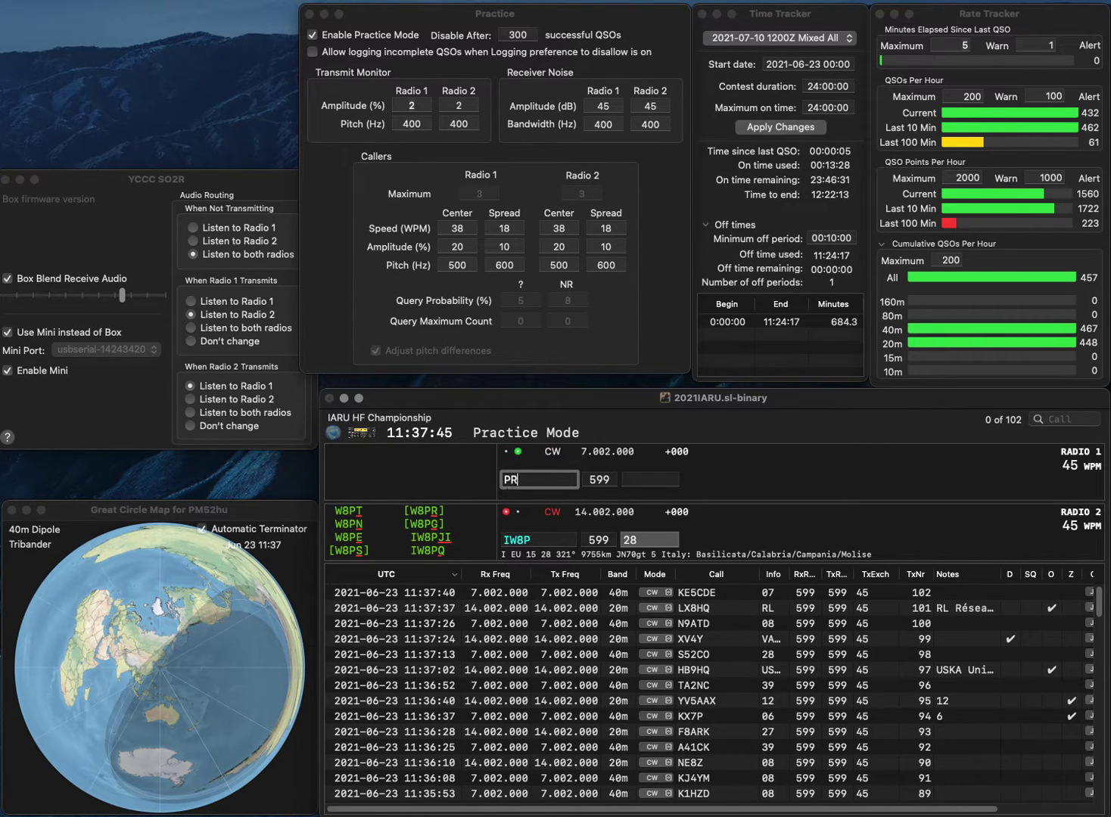
pyautogui.write('1M')
pyautogui.press('Return')
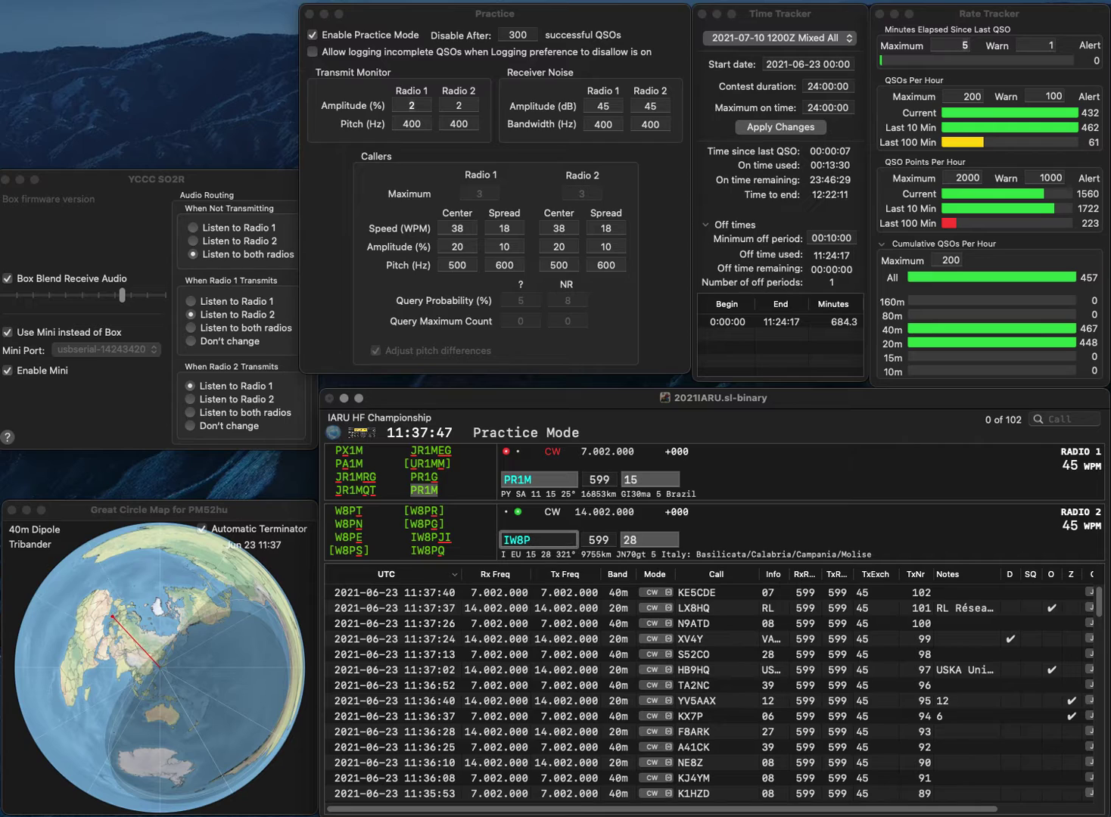
pyautogui.write('J')
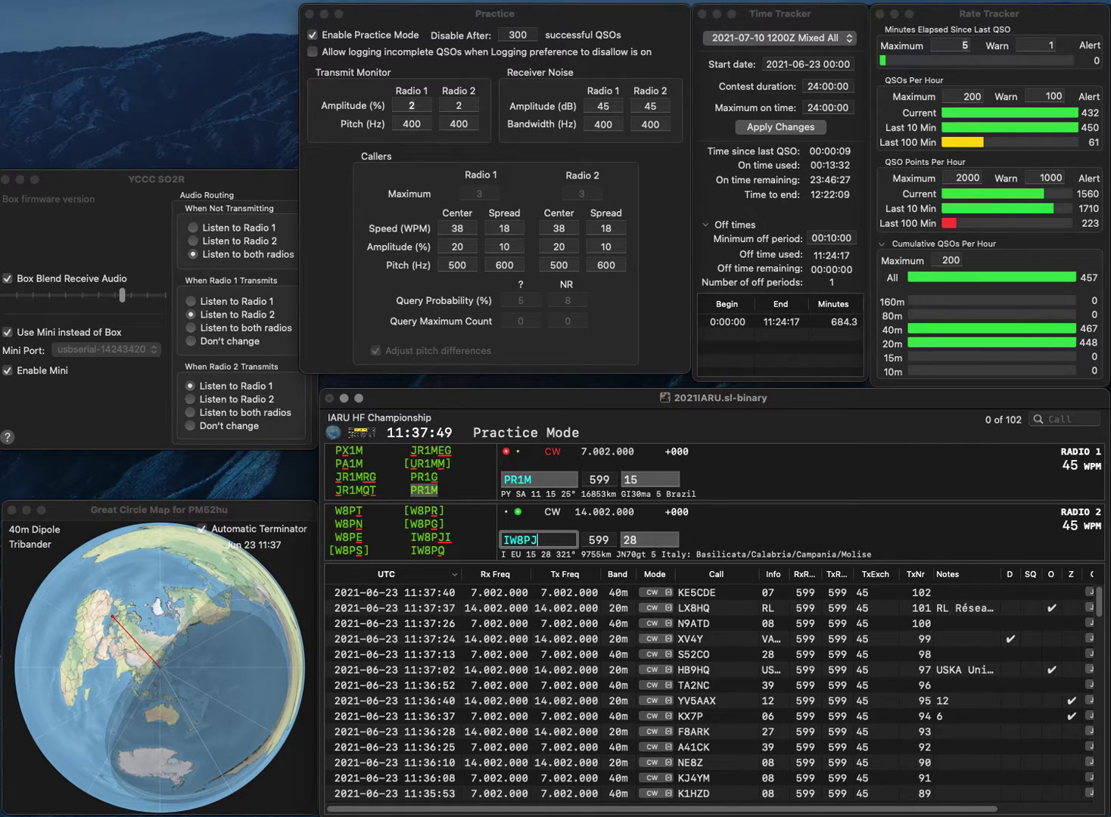
pyautogui.write('I')
pyautogui.press('Return')
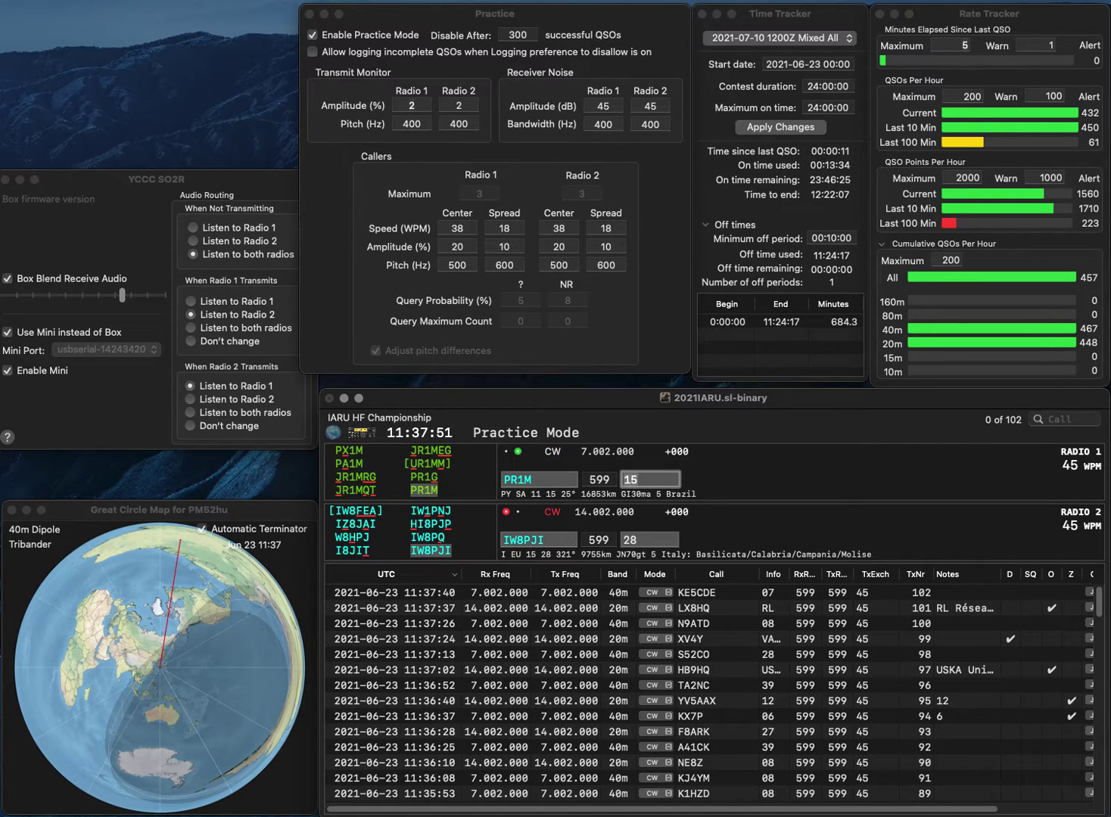
pyautogui.press('Return')
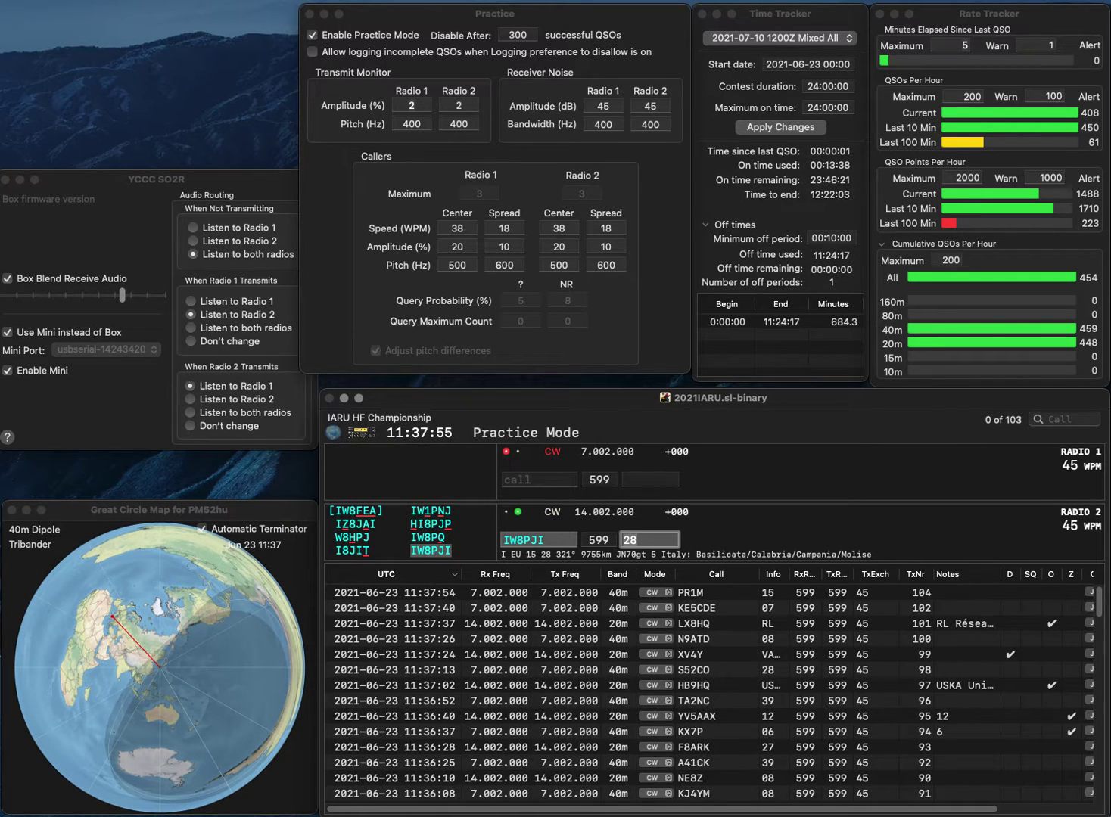
pyautogui.press('Return')
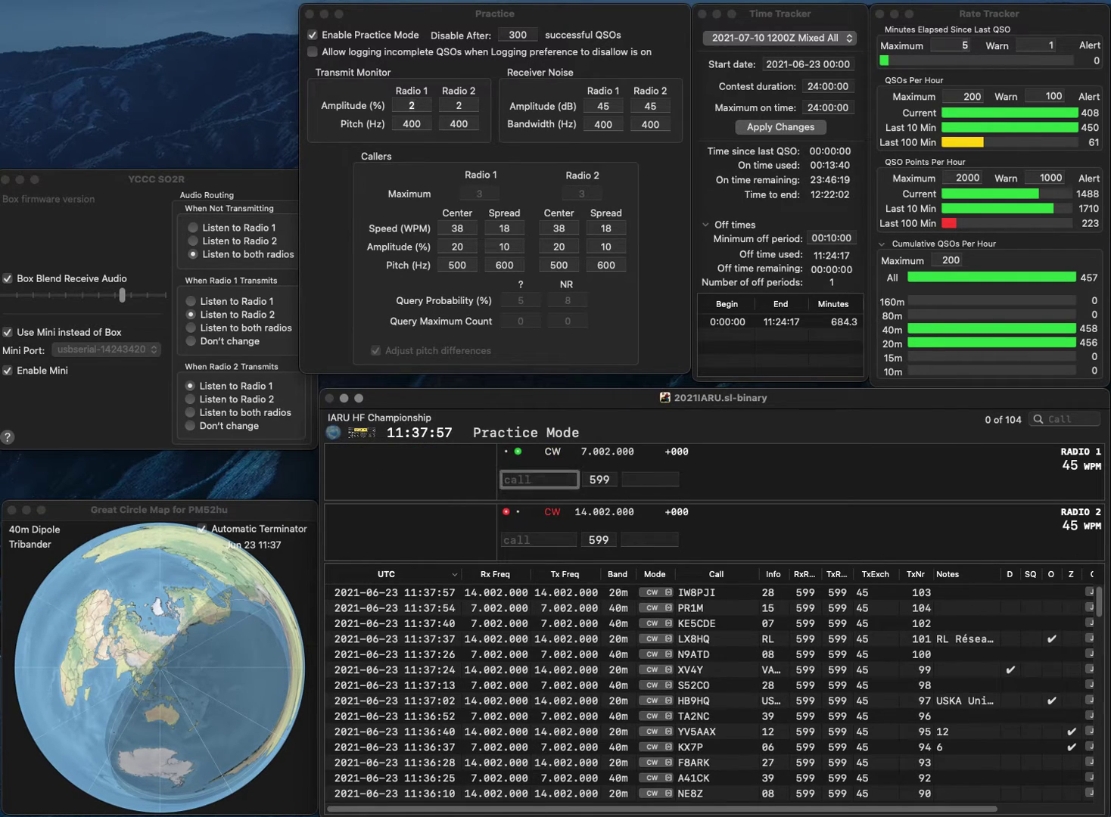
pyautogui.write('KA5ETX')
pyautogui.press('Return')
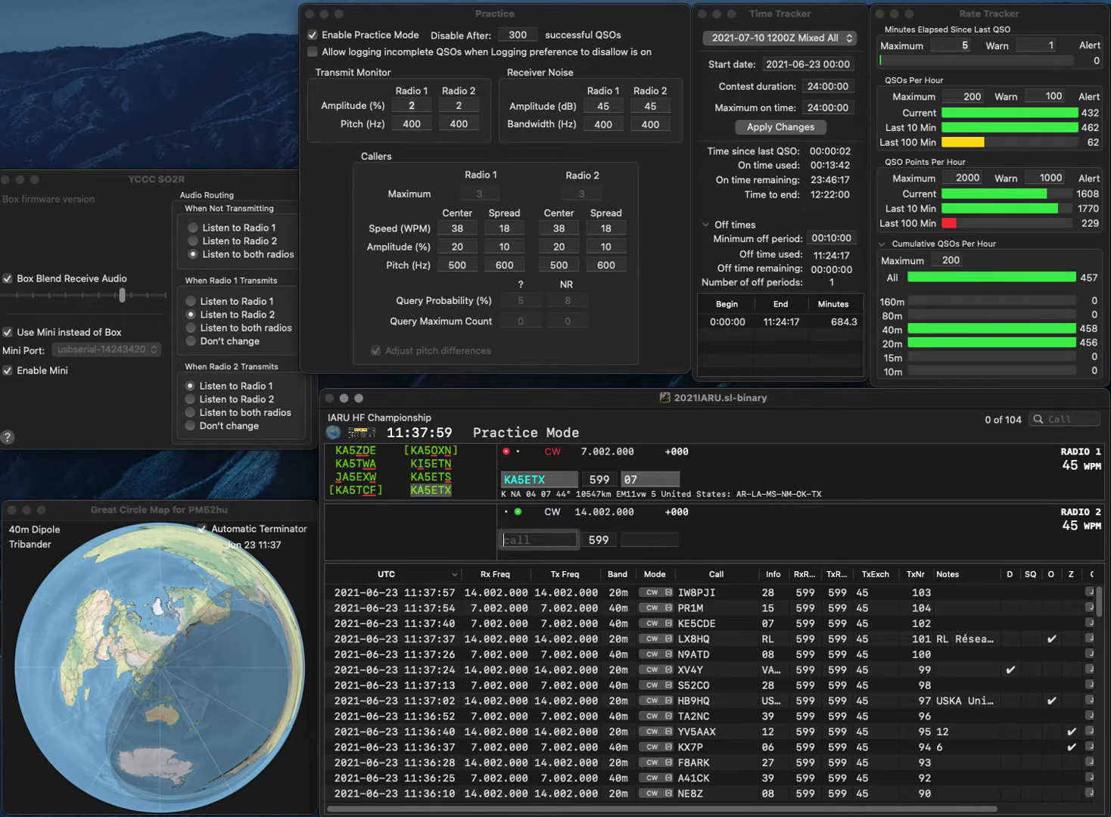
pyautogui.write('DL4ZB')
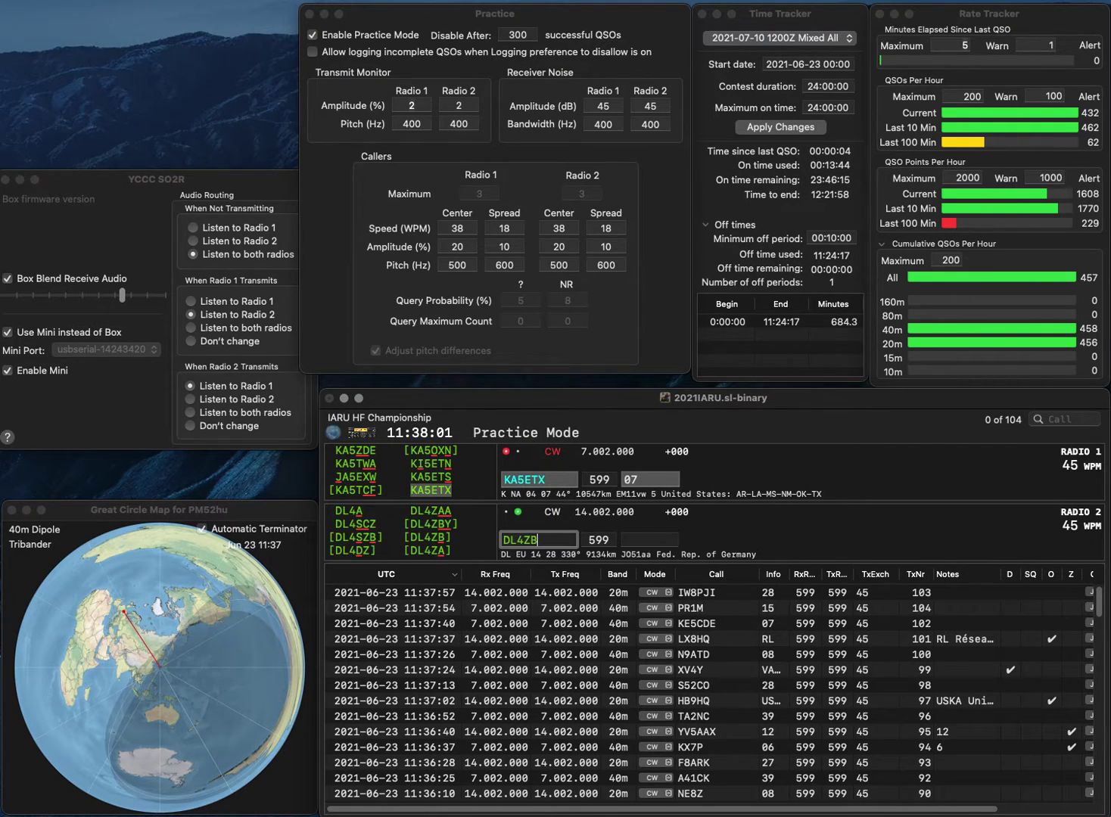
pyautogui.write('Y')
pyautogui.press('Return')
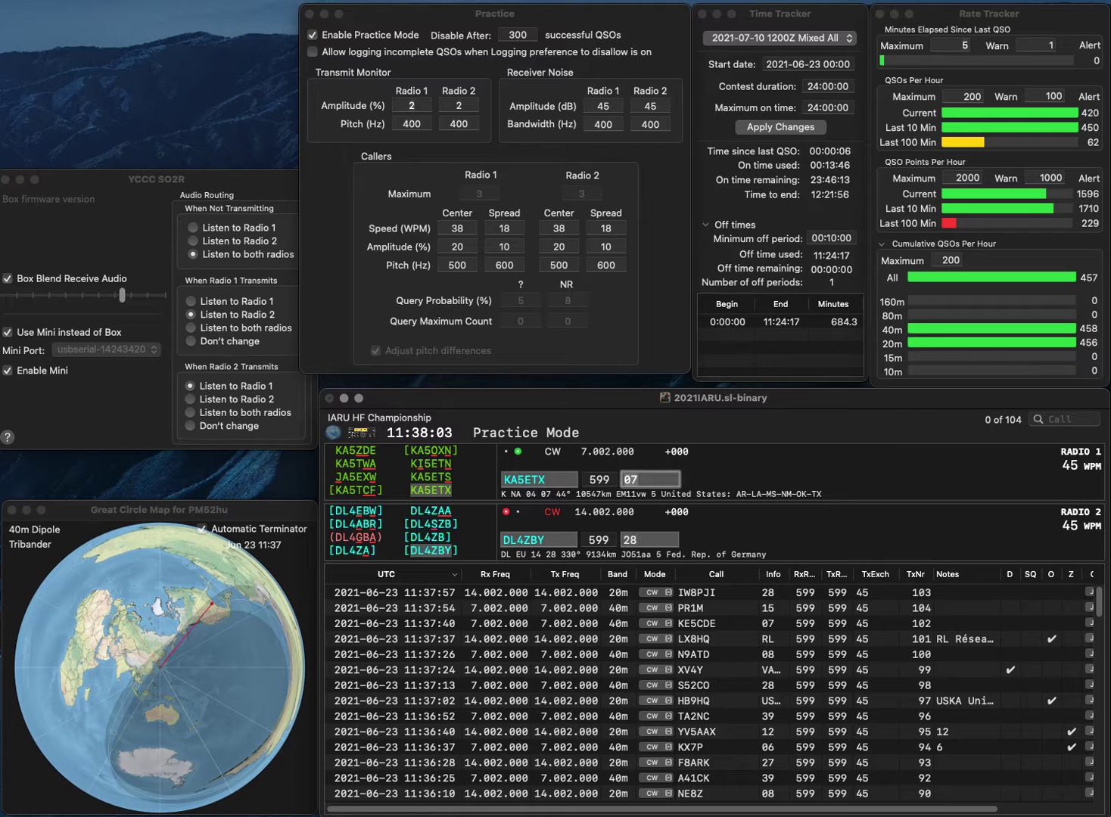
pyautogui.press('Return')
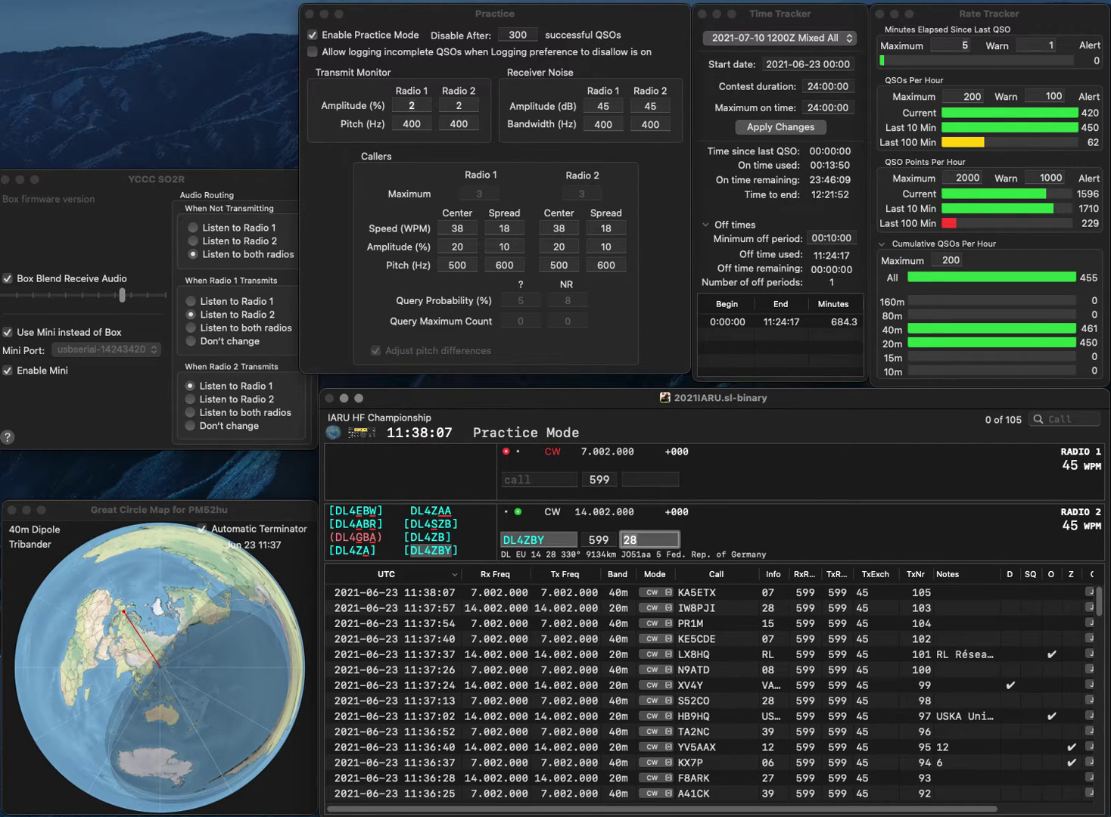
pyautogui.press('Return')
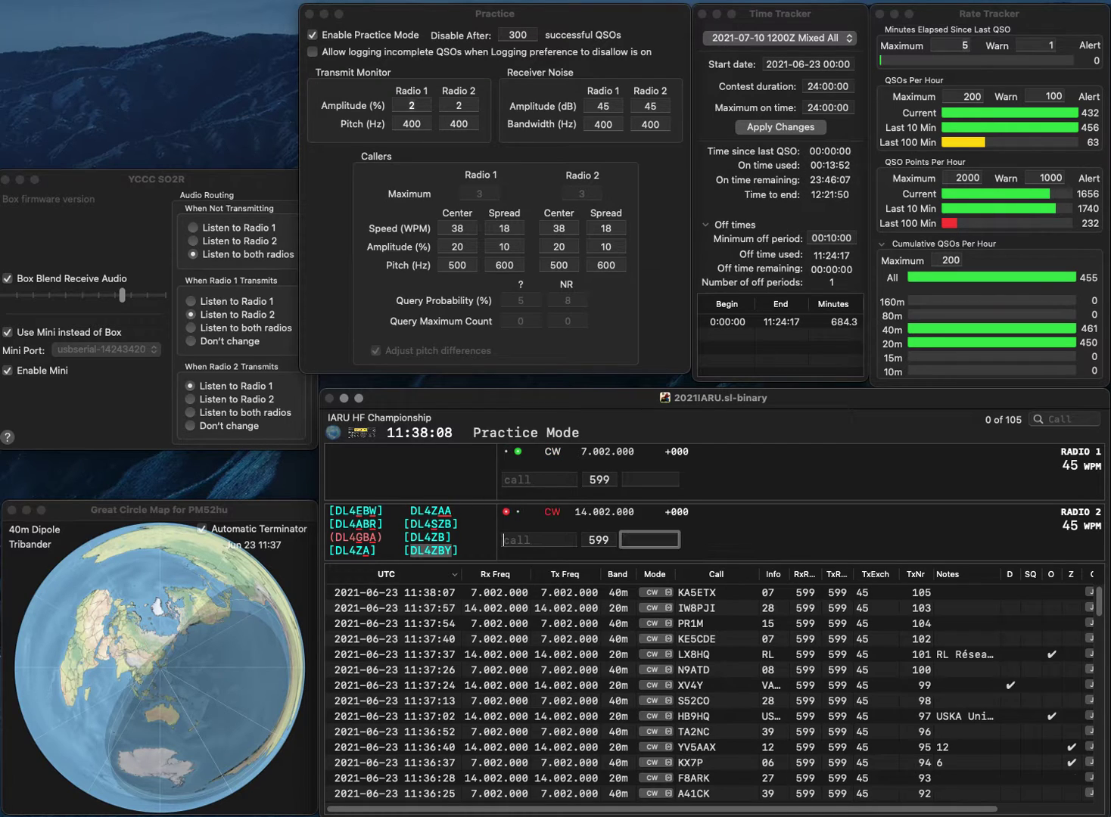
# Enter DG7LAN on Radio 1 and AA1ZT on Radio 2, send each its exchange and log both contacts.
pyautogui.write('DG7LA')
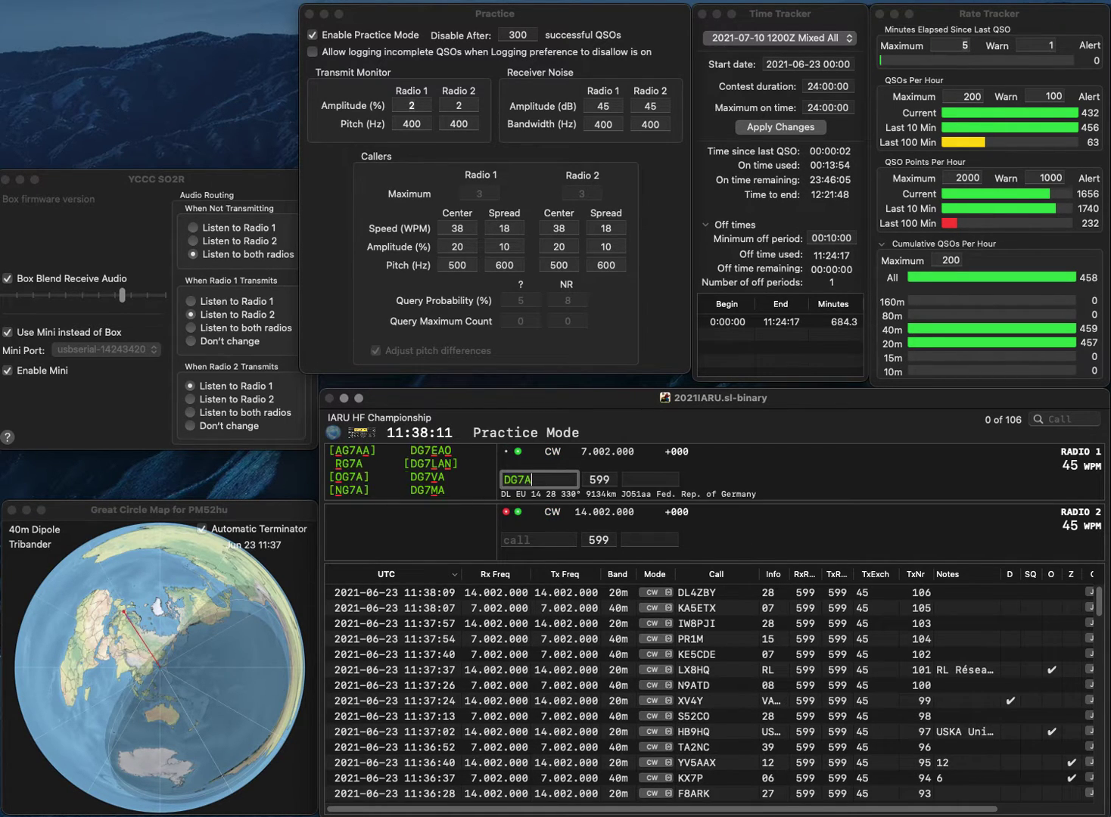
pyautogui.press('BackSpace')
pyautogui.write('LAN')
pyautogui.press('Return')
pyautogui.write('AA1ZT')
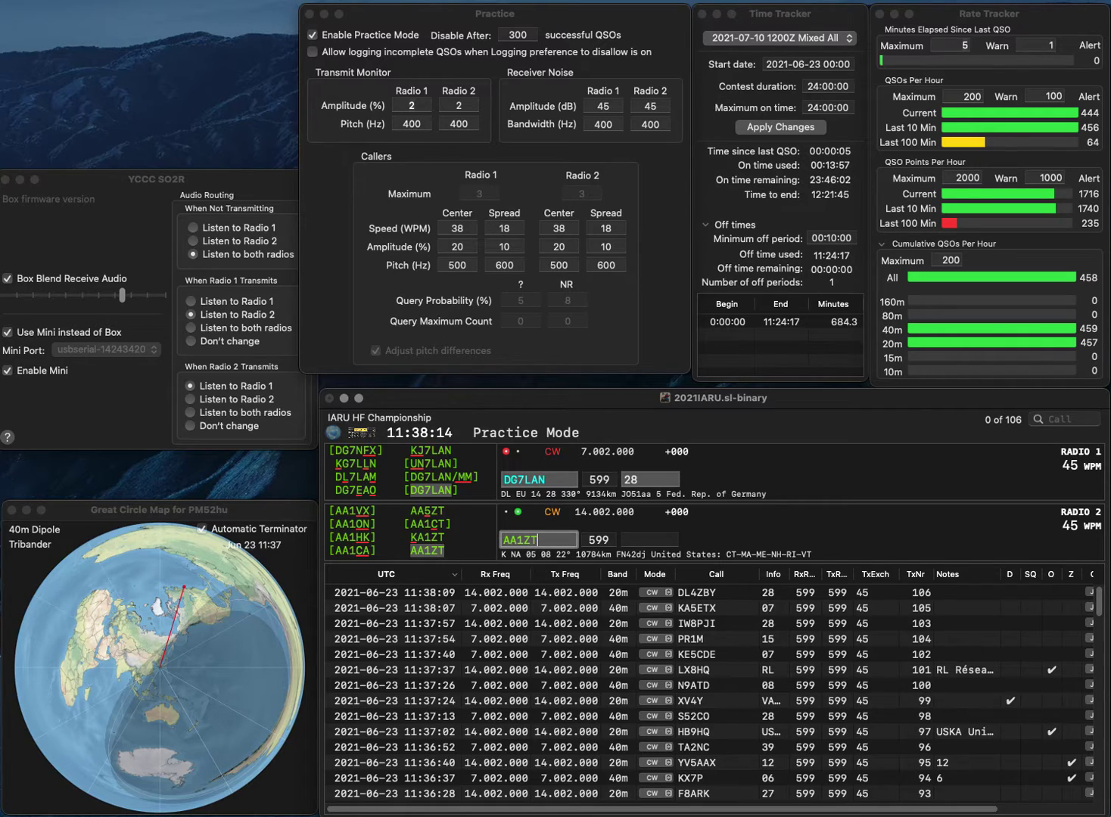
pyautogui.press('Return')
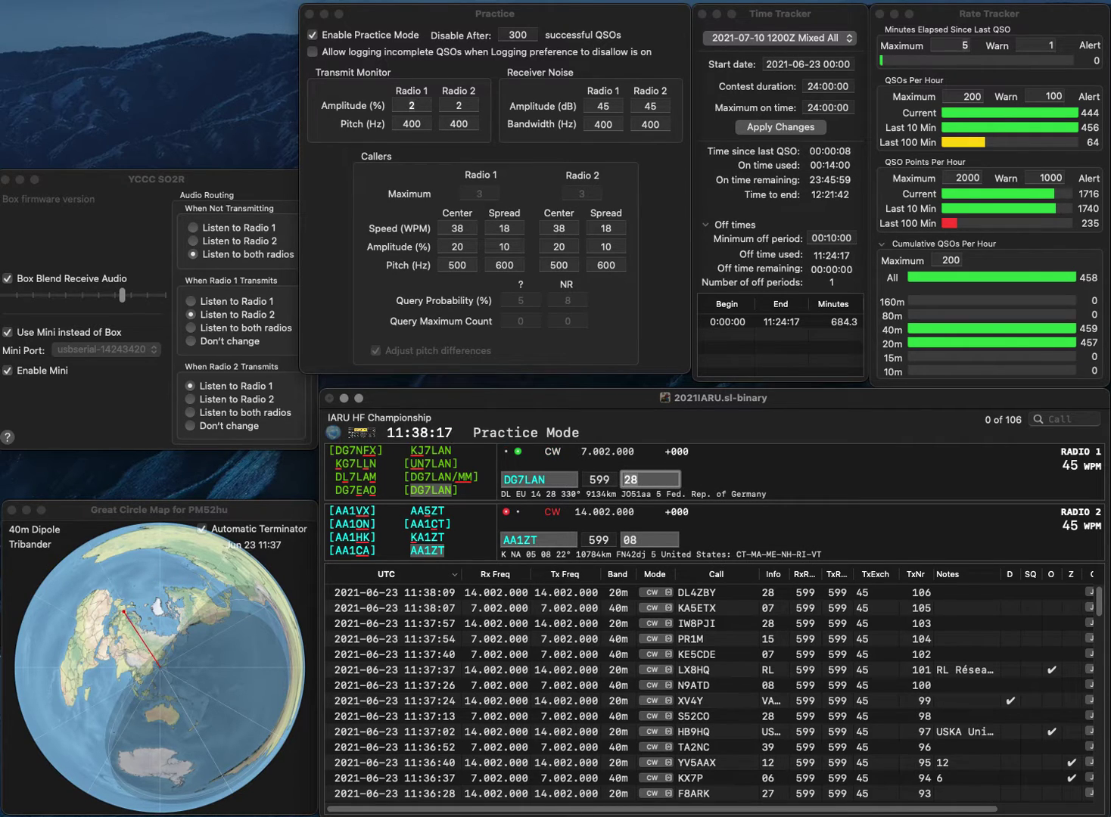
pyautogui.press('Return')
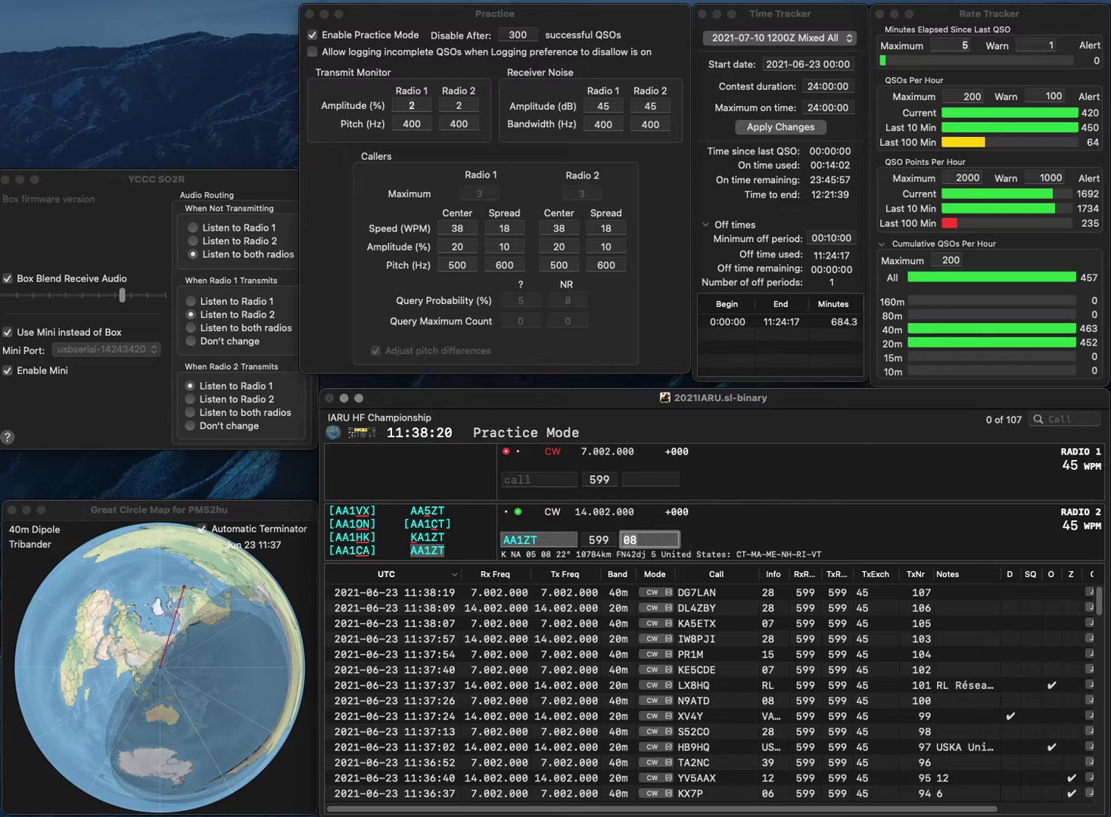
pyautogui.press('Return')
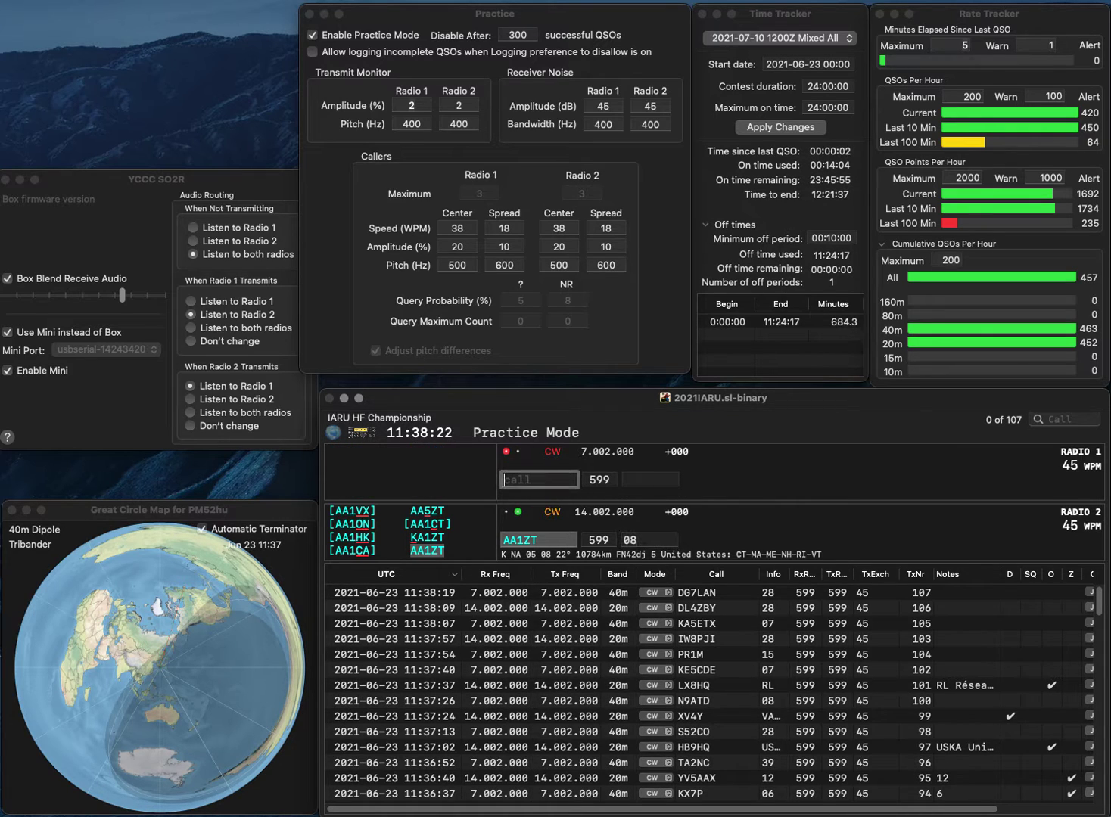
pyautogui.write('PA0FEV')
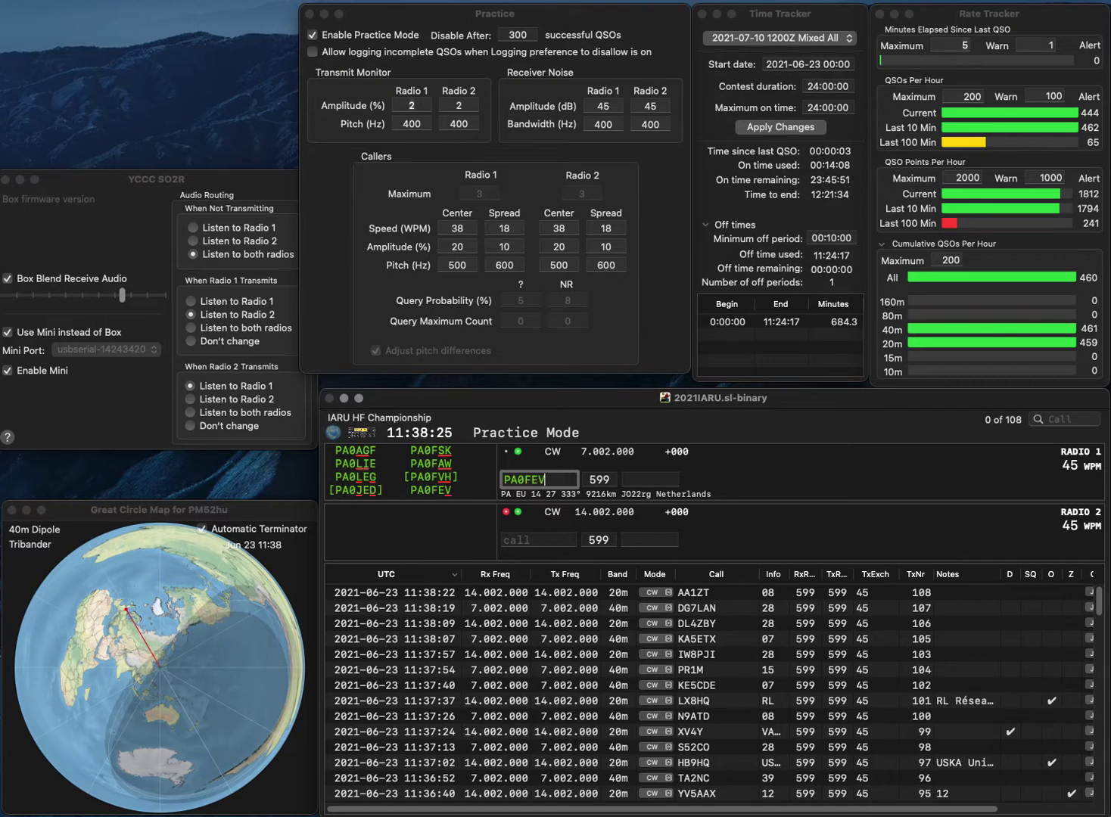
pyautogui.press('Return')
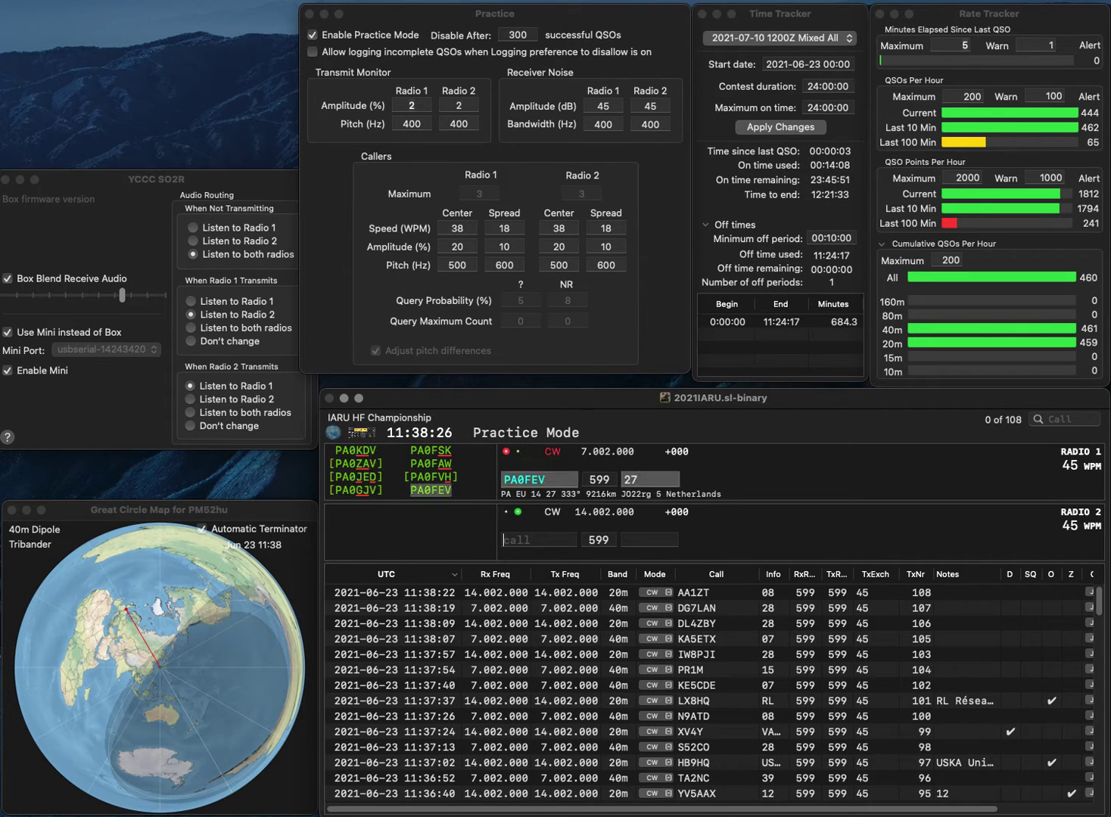
pyautogui.write('OK1XC')
pyautogui.press('Return')
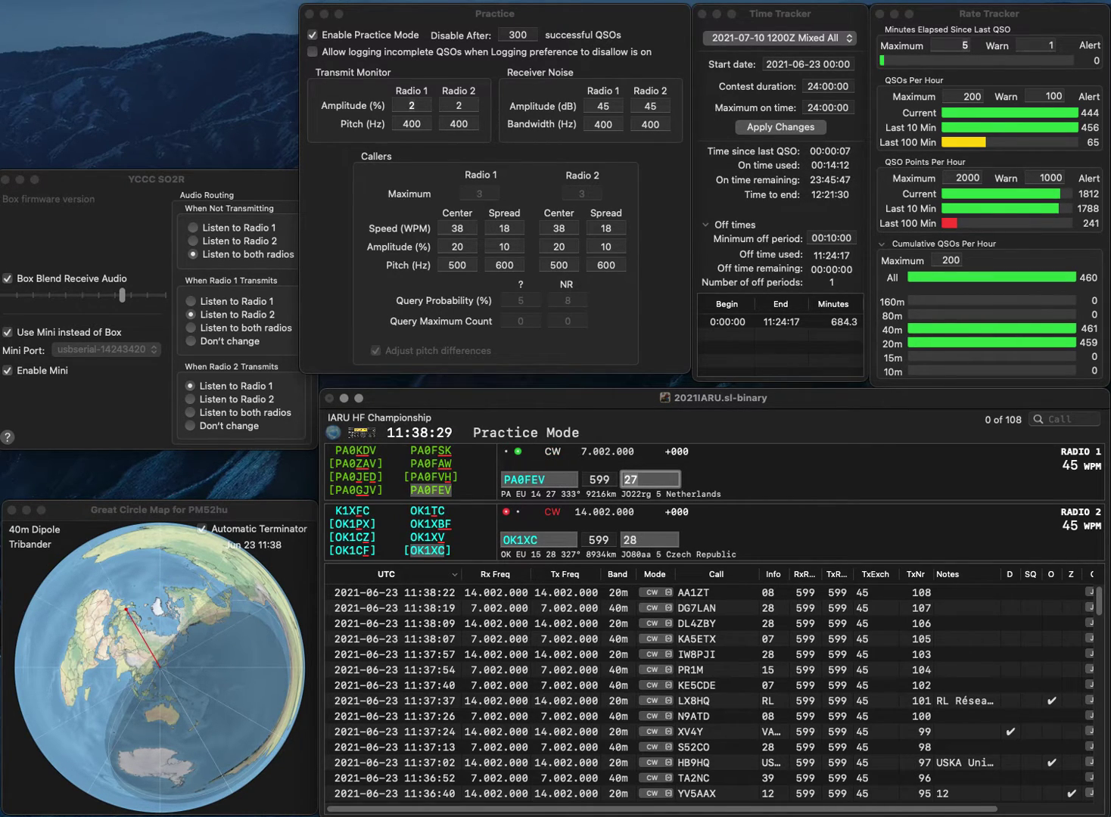
pyautogui.press('Return')
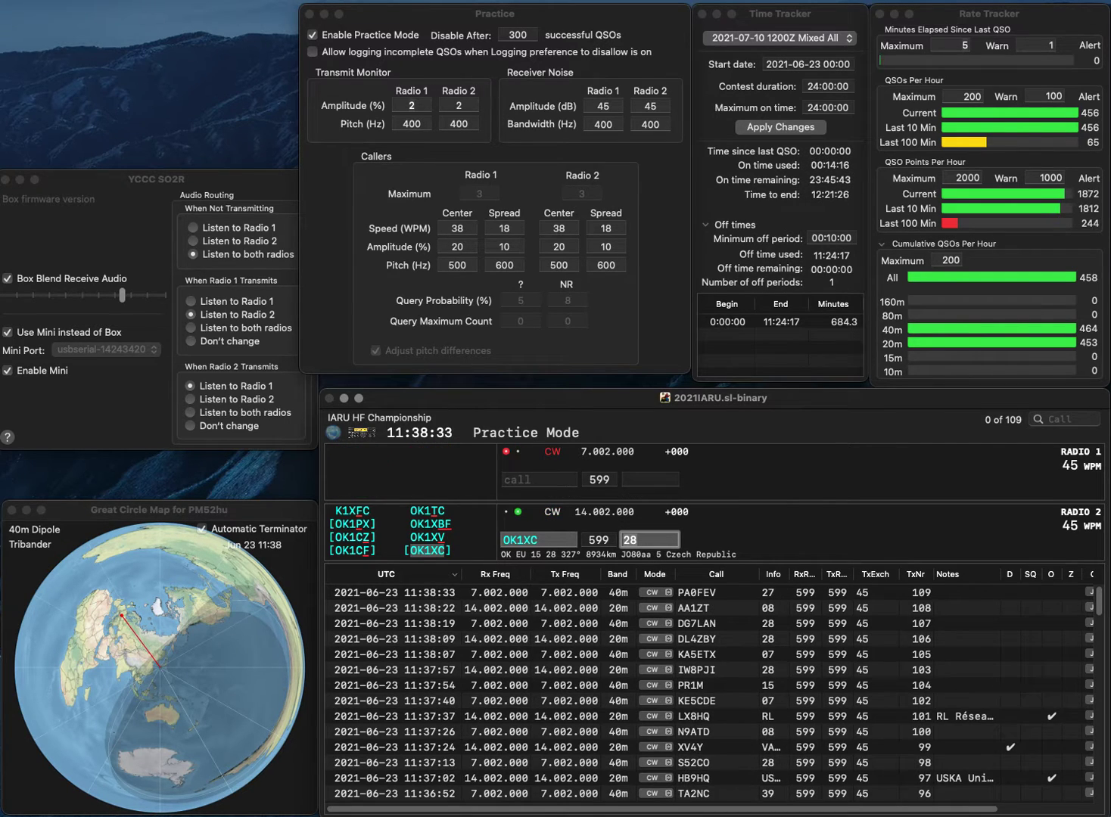
pyautogui.press('Return')
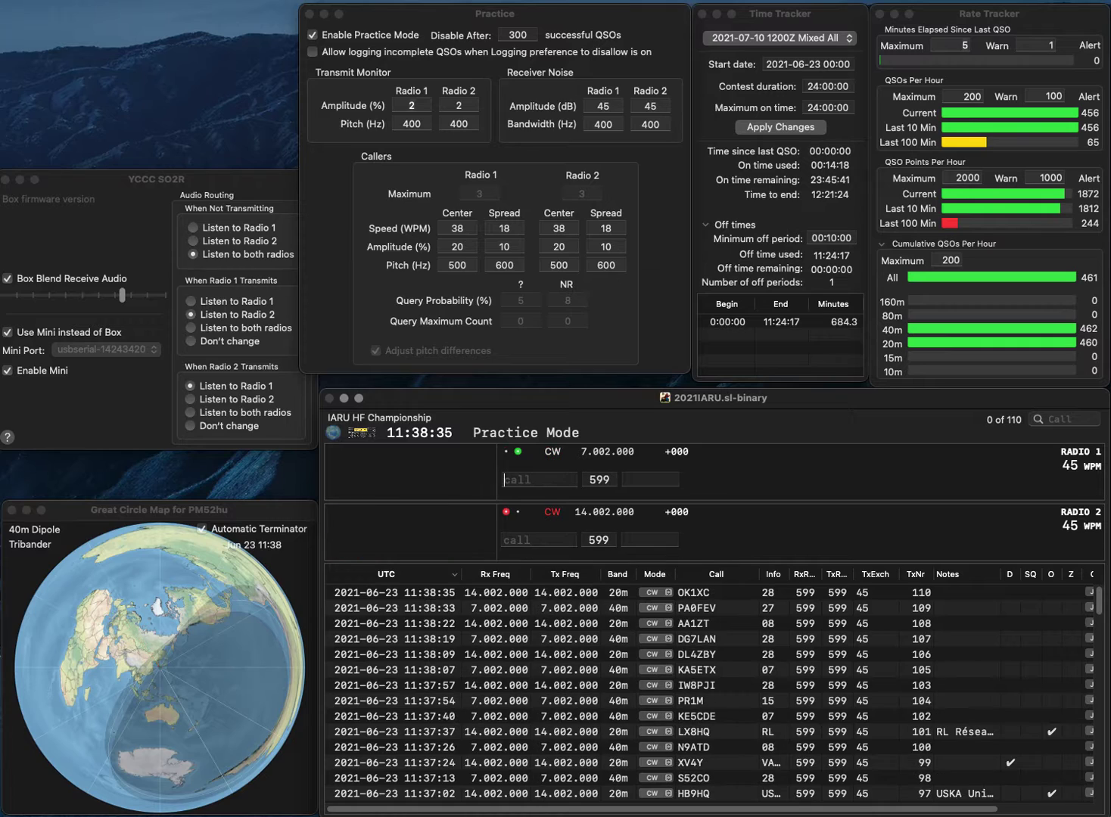
# Enter the partial call DAR on Radio 1 and ZC on Radio 2, sending each partial call to its caller.
pyautogui.write('DK')
pyautogui.press('BackSpace')
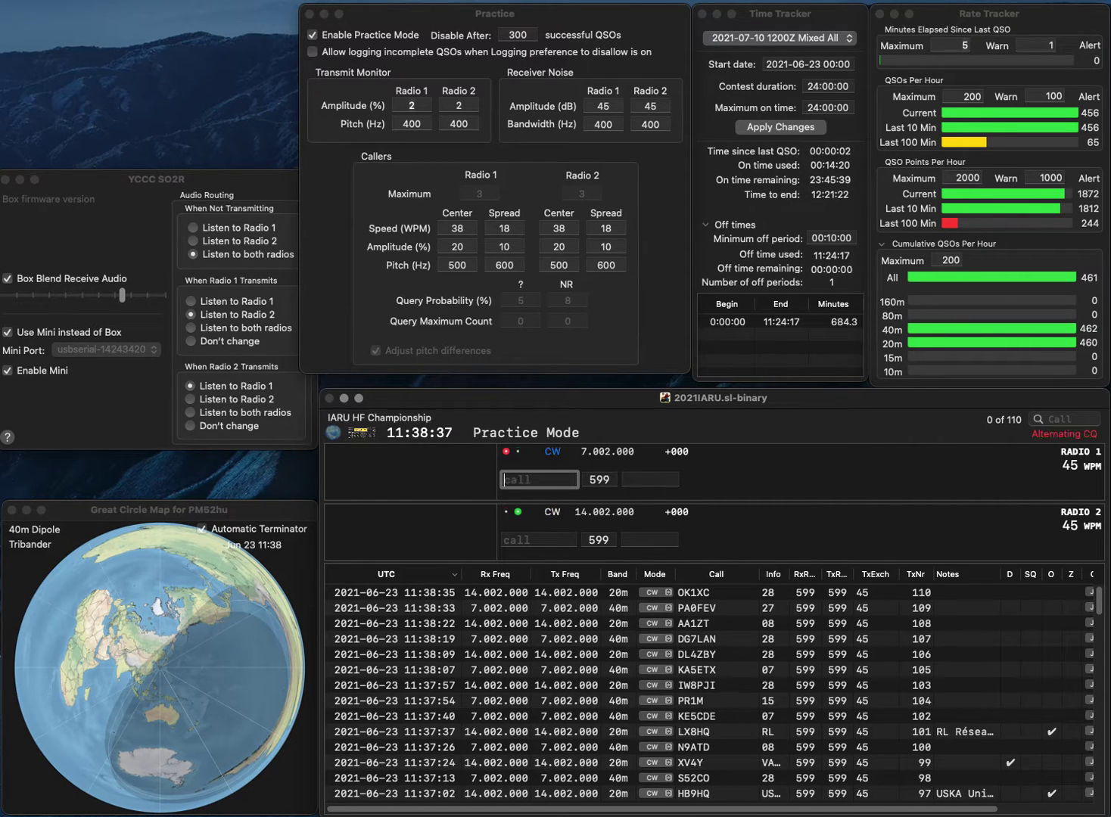
pyautogui.write('R')
pyautogui.press('BackSpace')
pyautogui.write('AR')
pyautogui.press('Return')
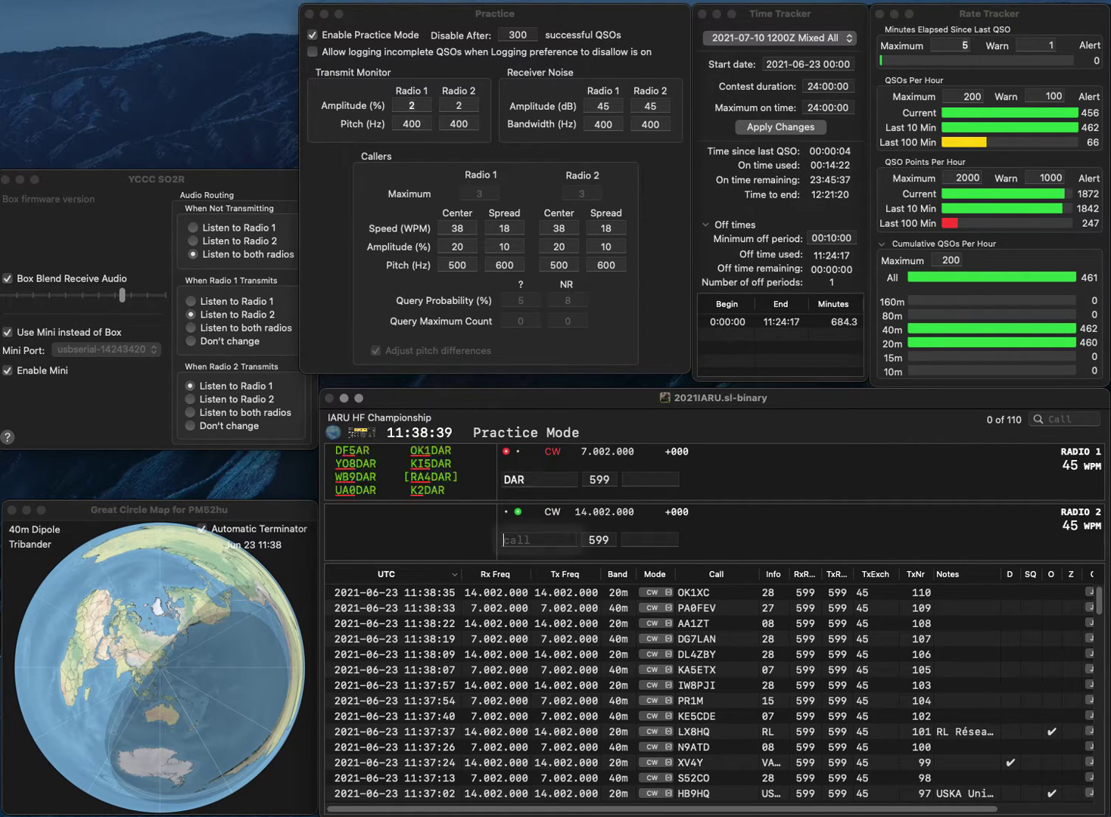
pyautogui.press('Return')
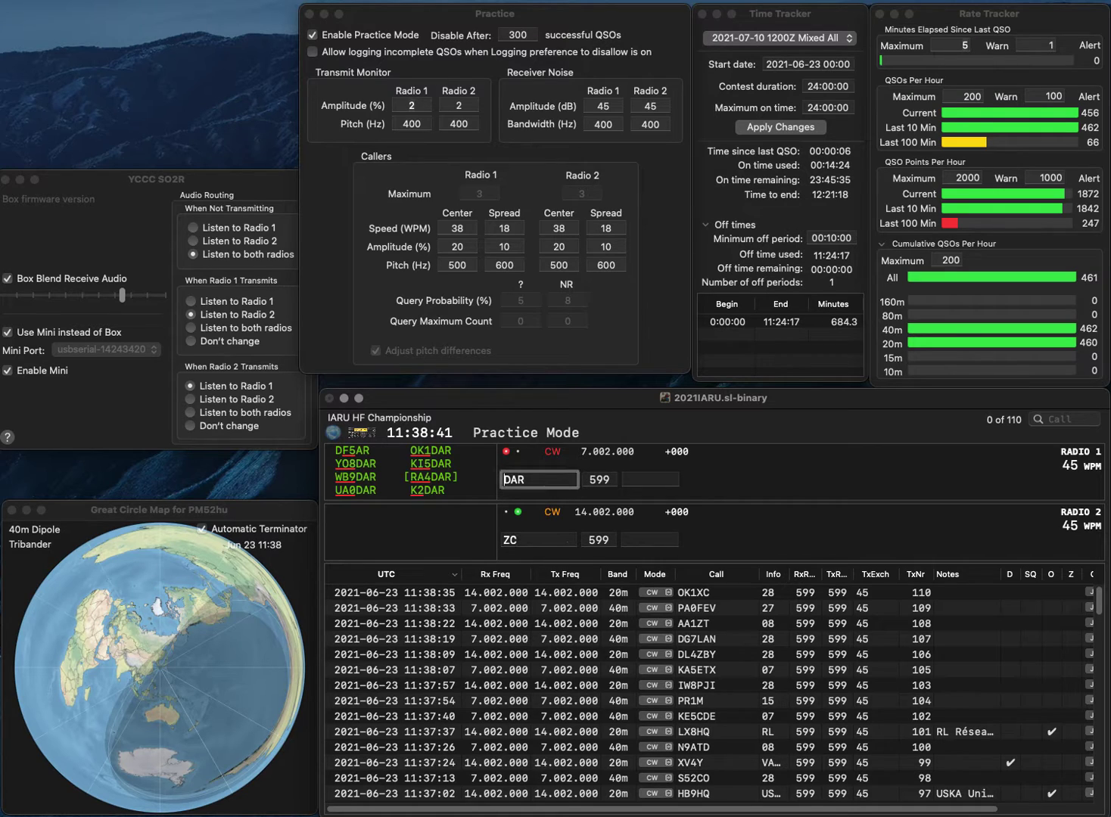
pyautogui.write('KI5')
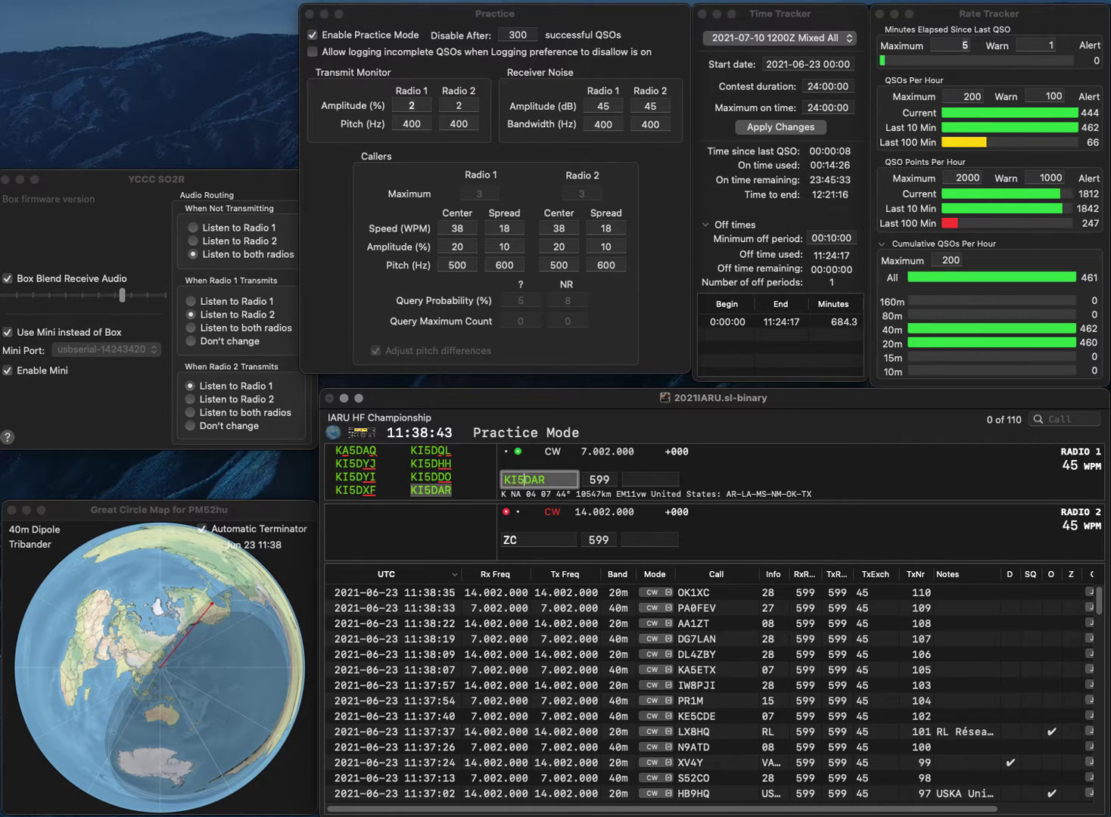
pyautogui.press('Return')
pyautogui.press('Up')
pyautogui.write('DJ7')
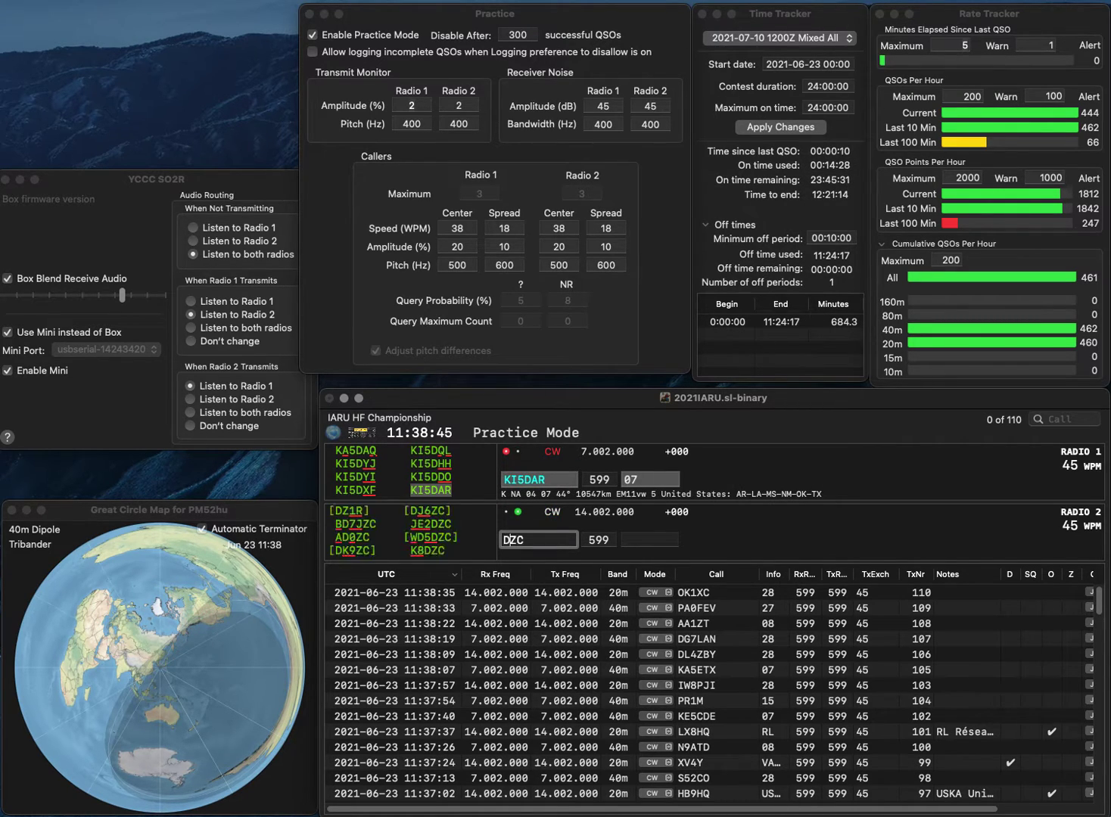
pyautogui.press('Delete')
pyautogui.write('E')
pyautogui.press('Return')
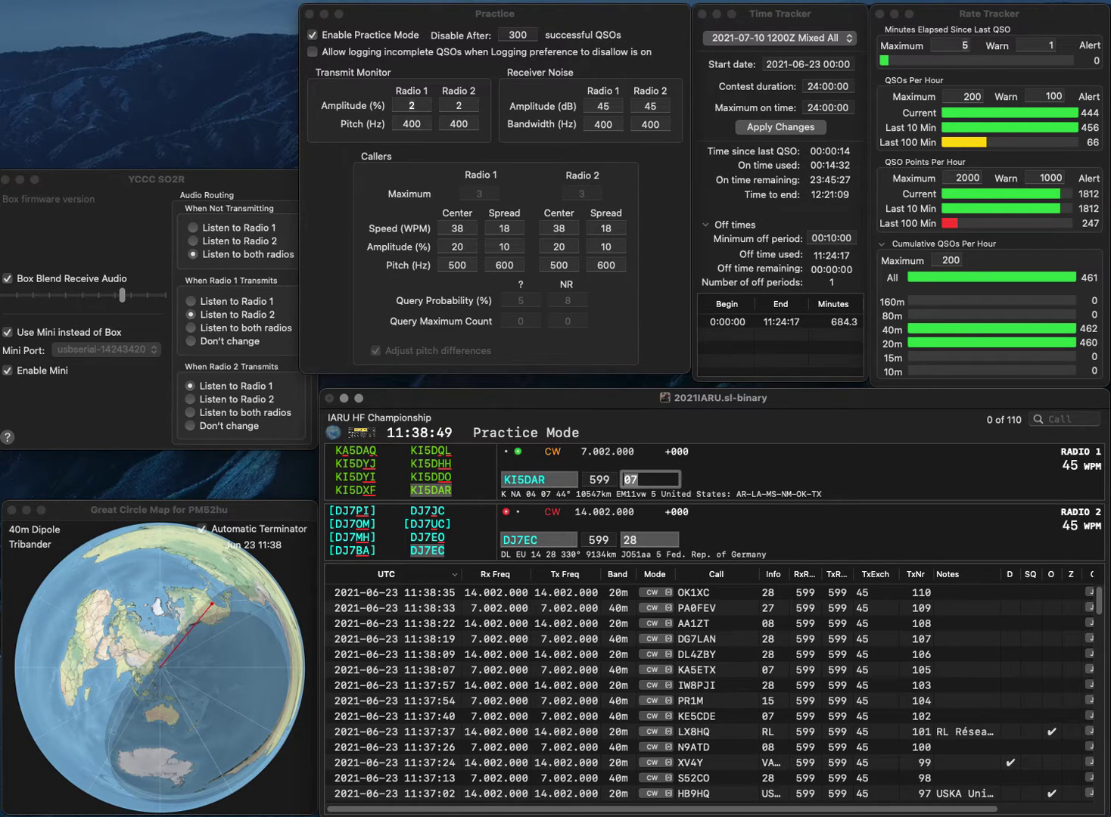
pyautogui.press('Return')
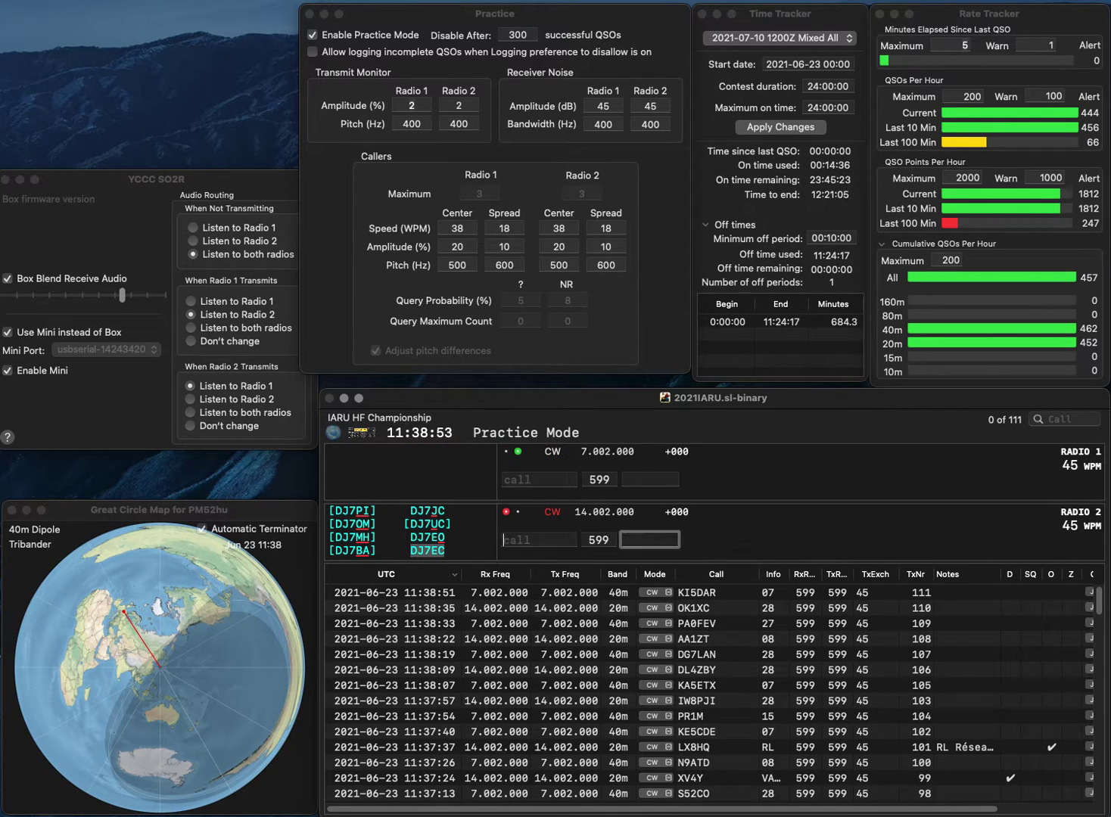
pyautogui.press('Return')
# Answer and log OH2KI on Radio 1 with exchange 18 and YL2QG on Radio 2 with exchange 29.
pyautogui.write('OH2')
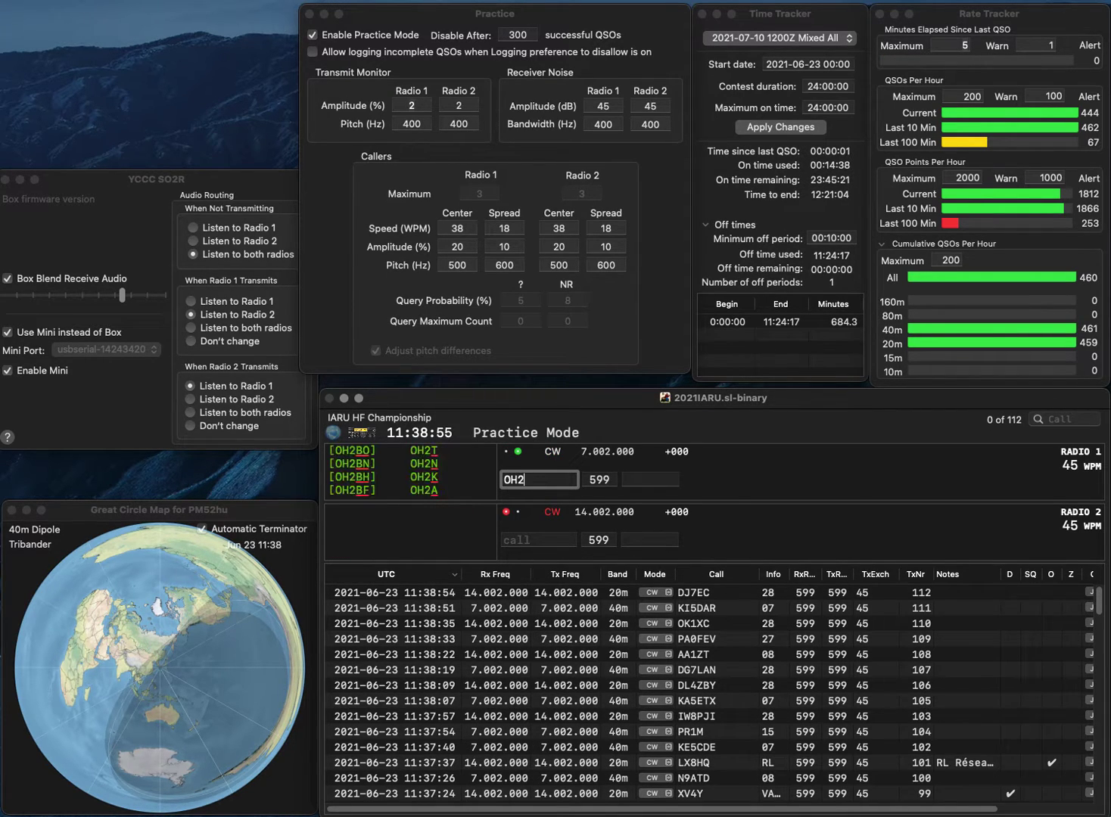
pyautogui.write('KI')
pyautogui.press('Return')
pyautogui.write('J')
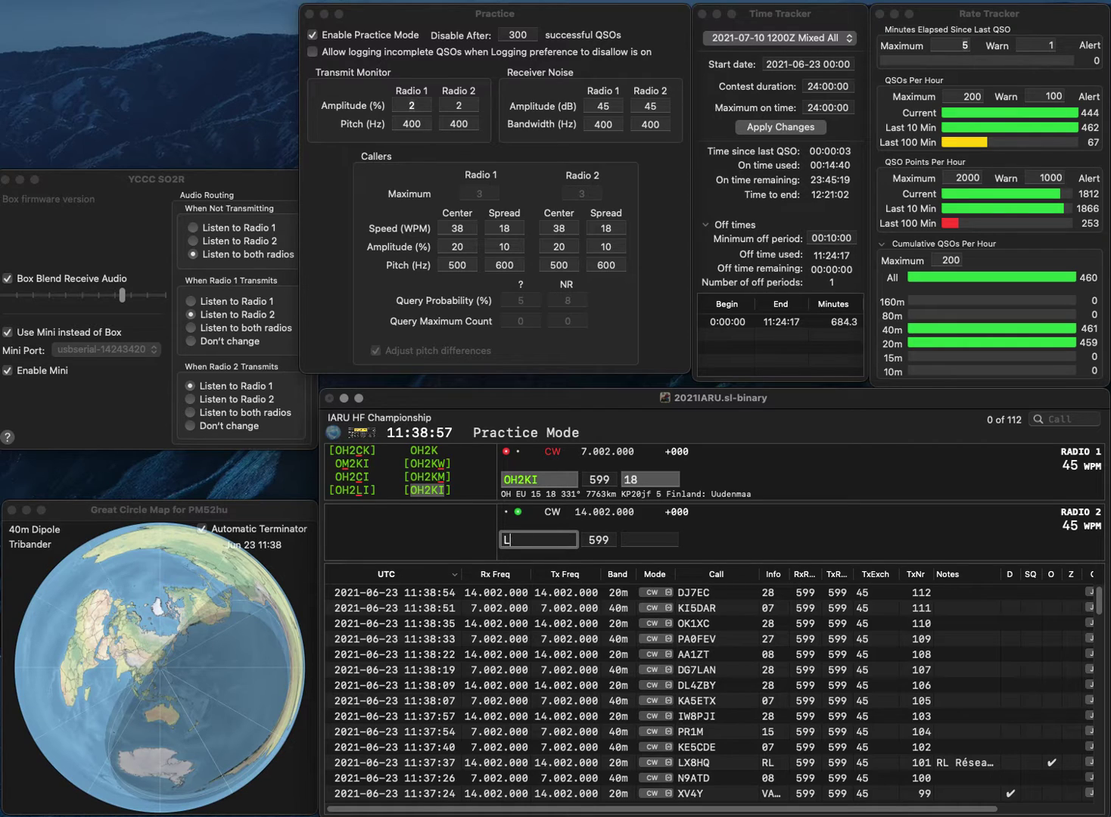
pyautogui.write('2QG')
pyautogui.press('Home')
pyautogui.write('Y')
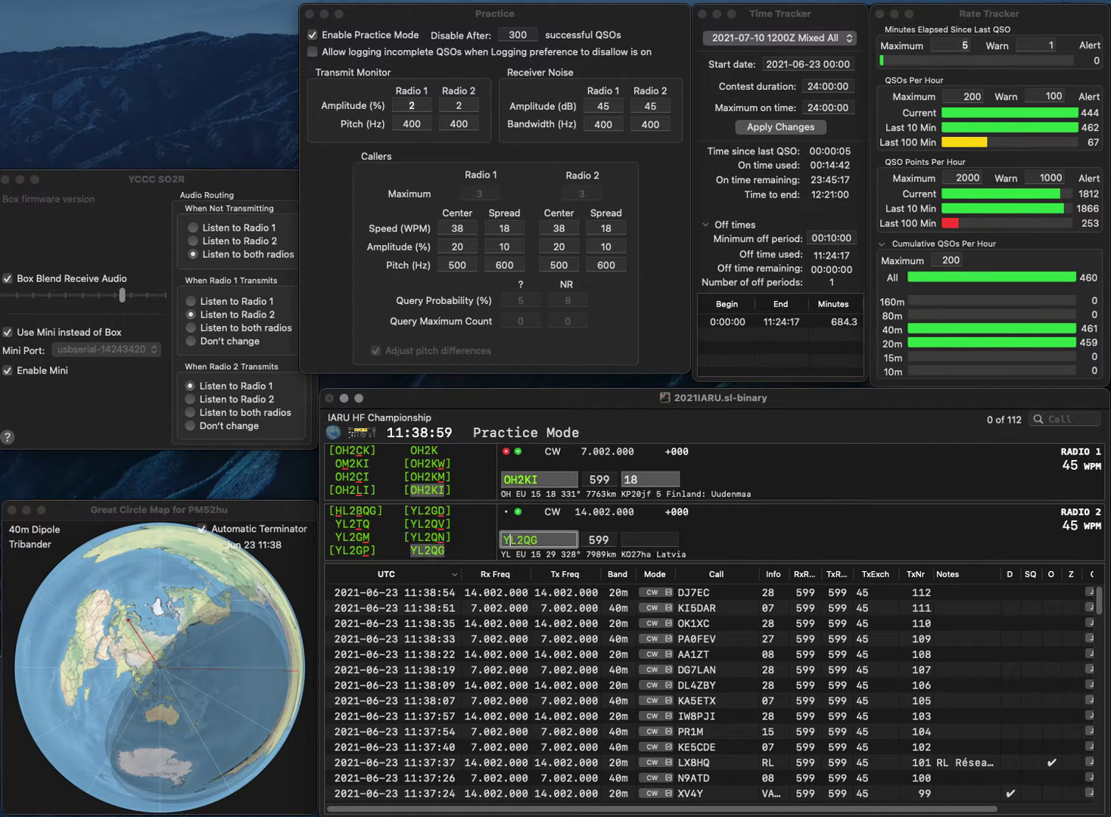
pyautogui.press('Return')
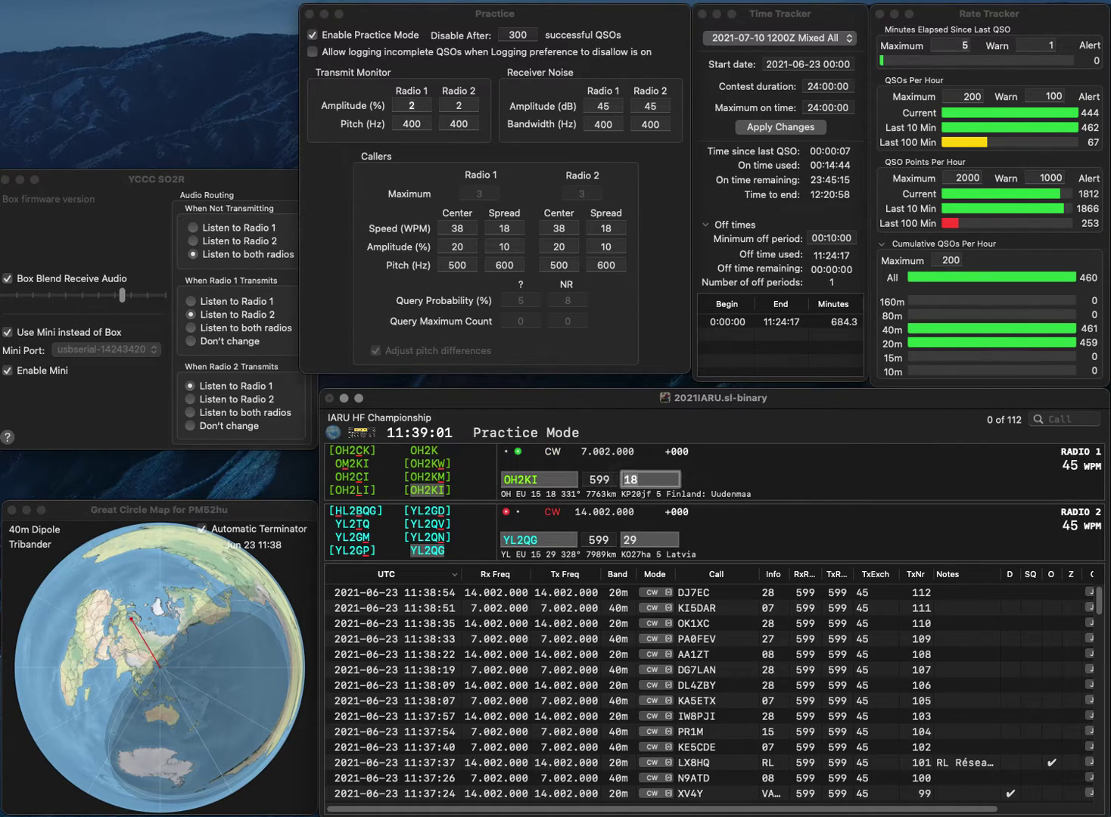
pyautogui.press('Return')
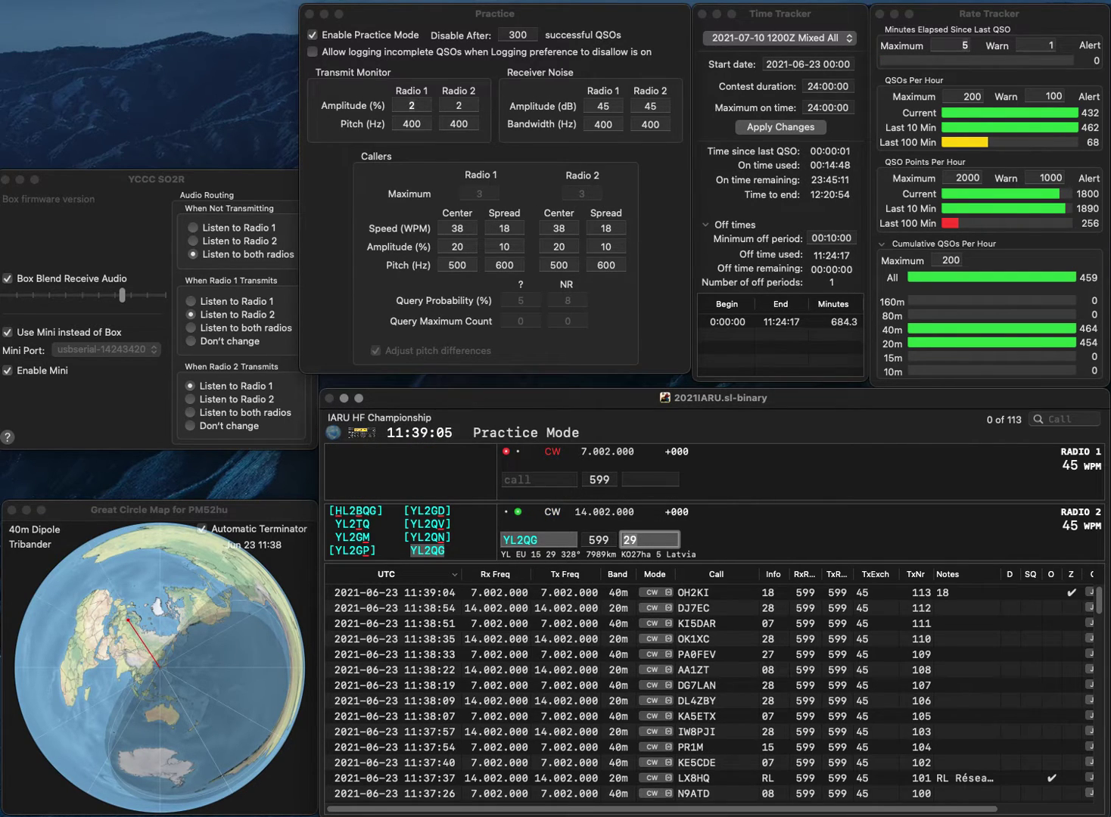
pyautogui.press('Return')
pyautogui.write('K')
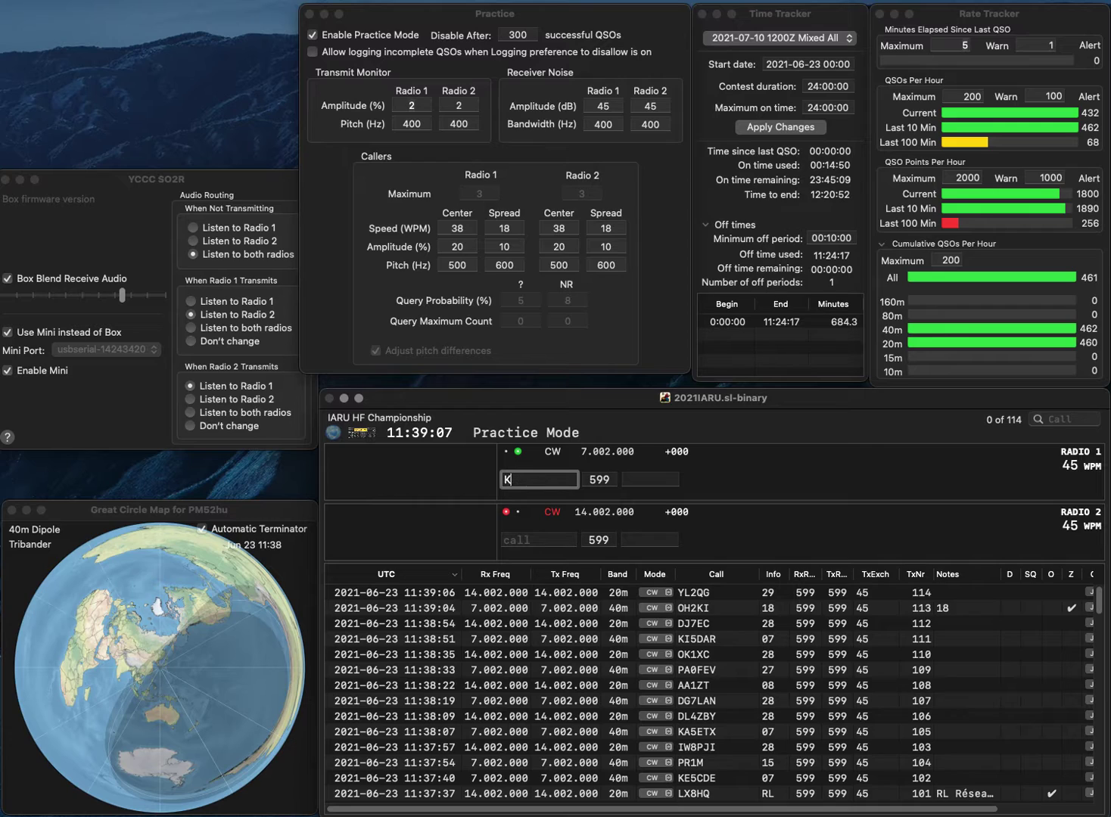
pyautogui.write('C3DA')
pyautogui.press('Return')
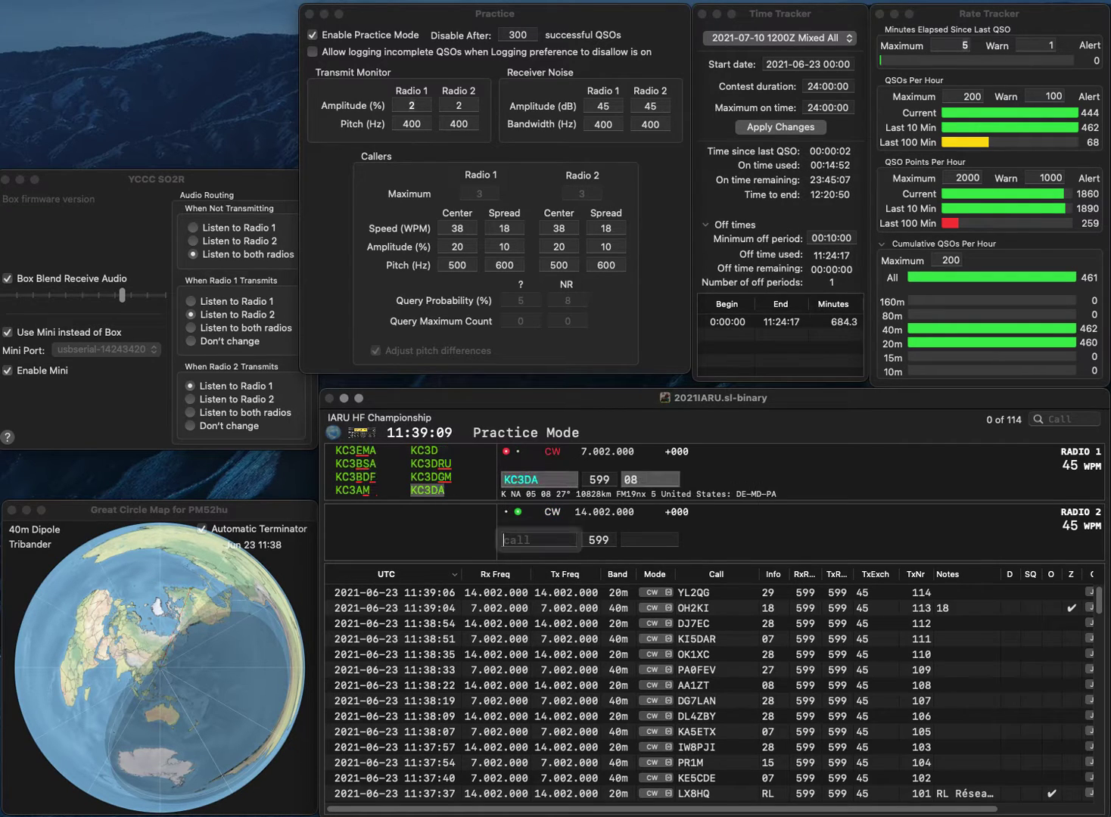
pyautogui.write('VCV')
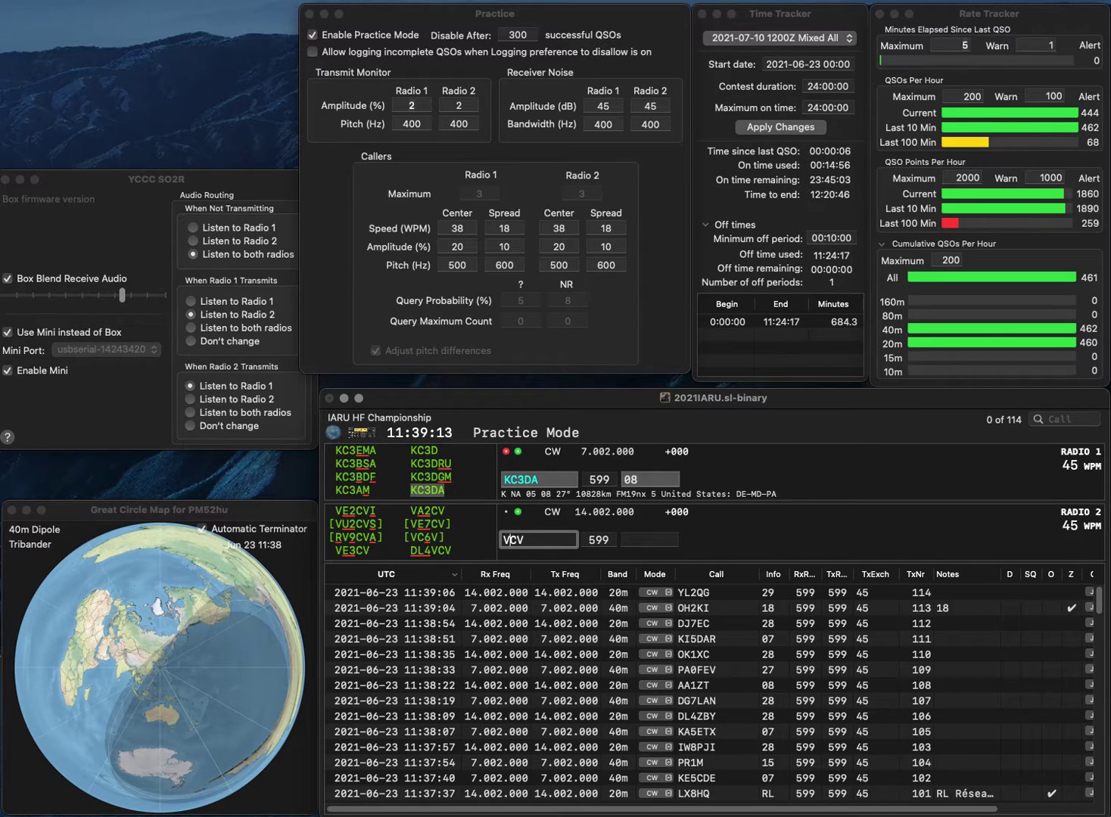
pyautogui.press('Return')
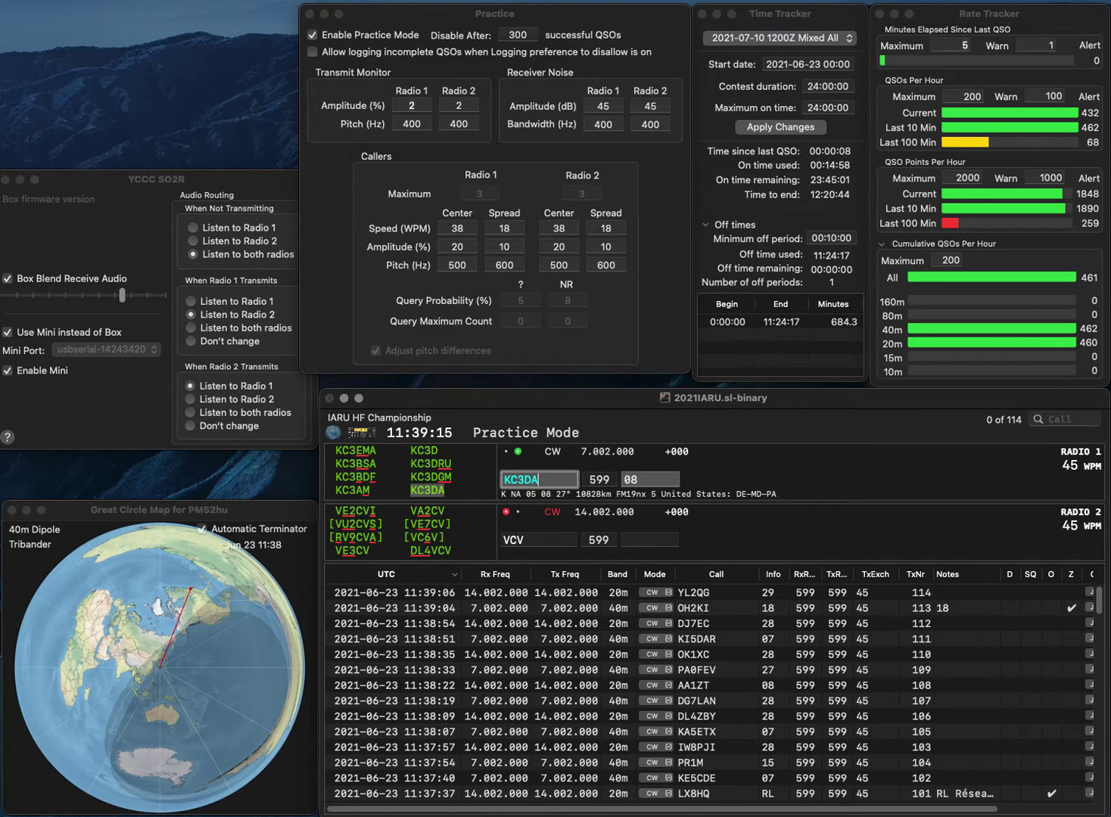
pyautogui.press('Return')
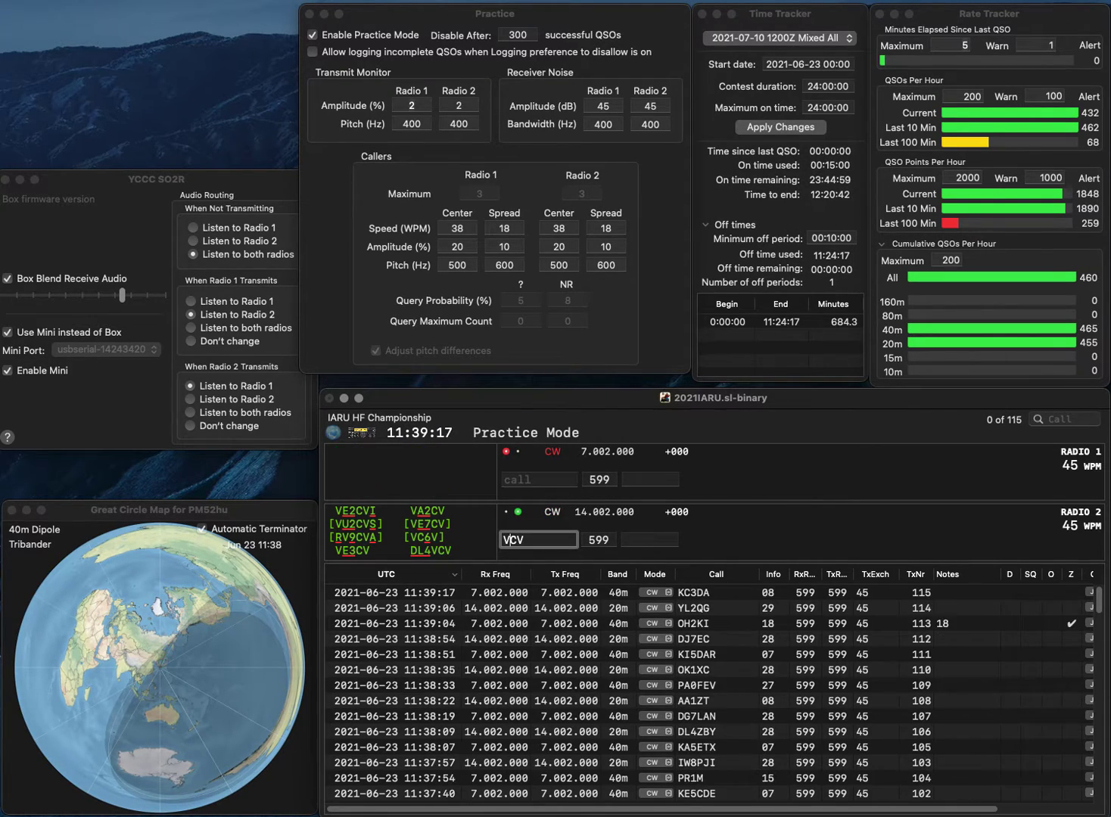
pyautogui.write('E4')
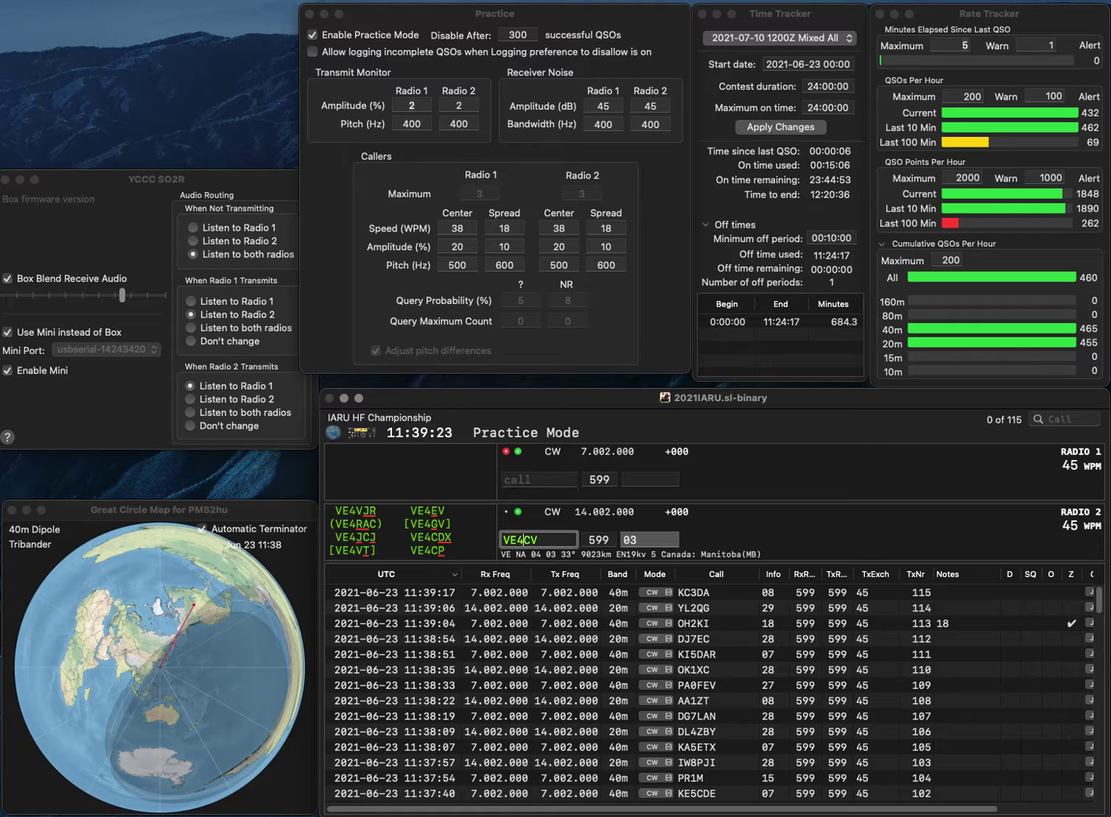
pyautogui.press('Delete')
pyautogui.write('E')
pyautogui.press('Return')
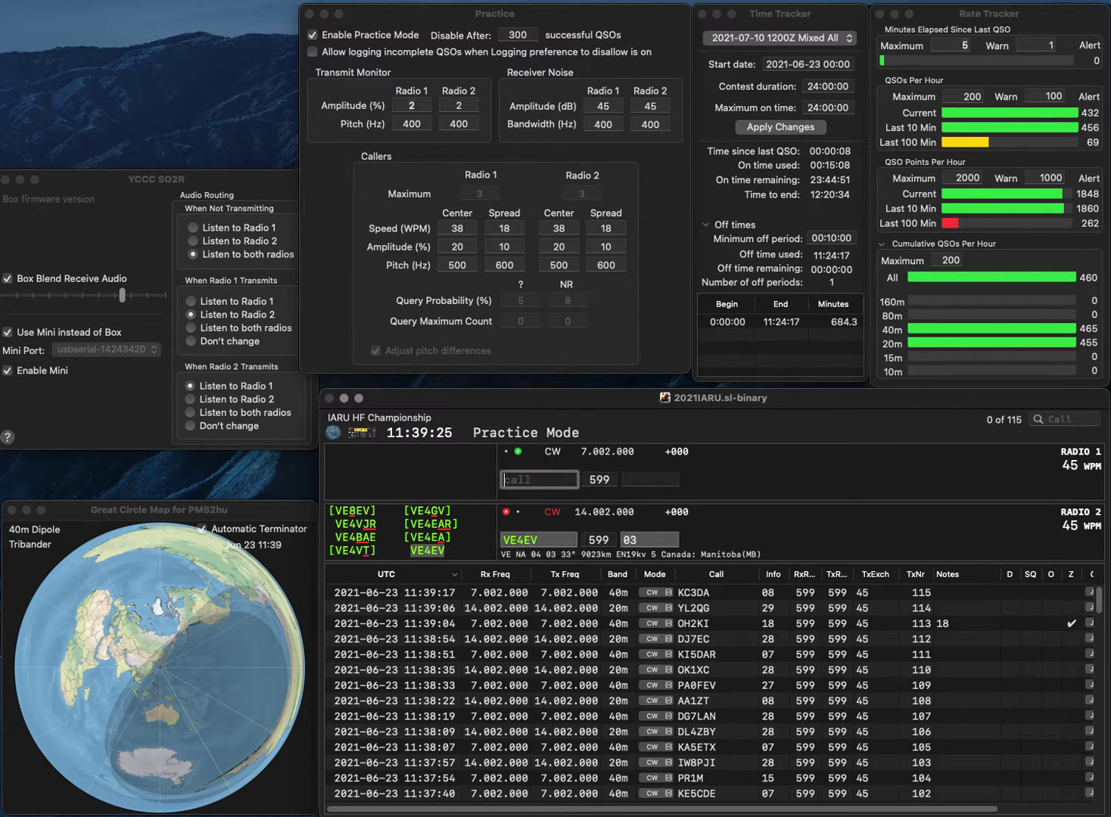
# Log W1TI on Radio 1 with exchange 08, and correct the Radio 2 call to VE3CV and log it with exchange 04.
pyautogui.write('W1TI')
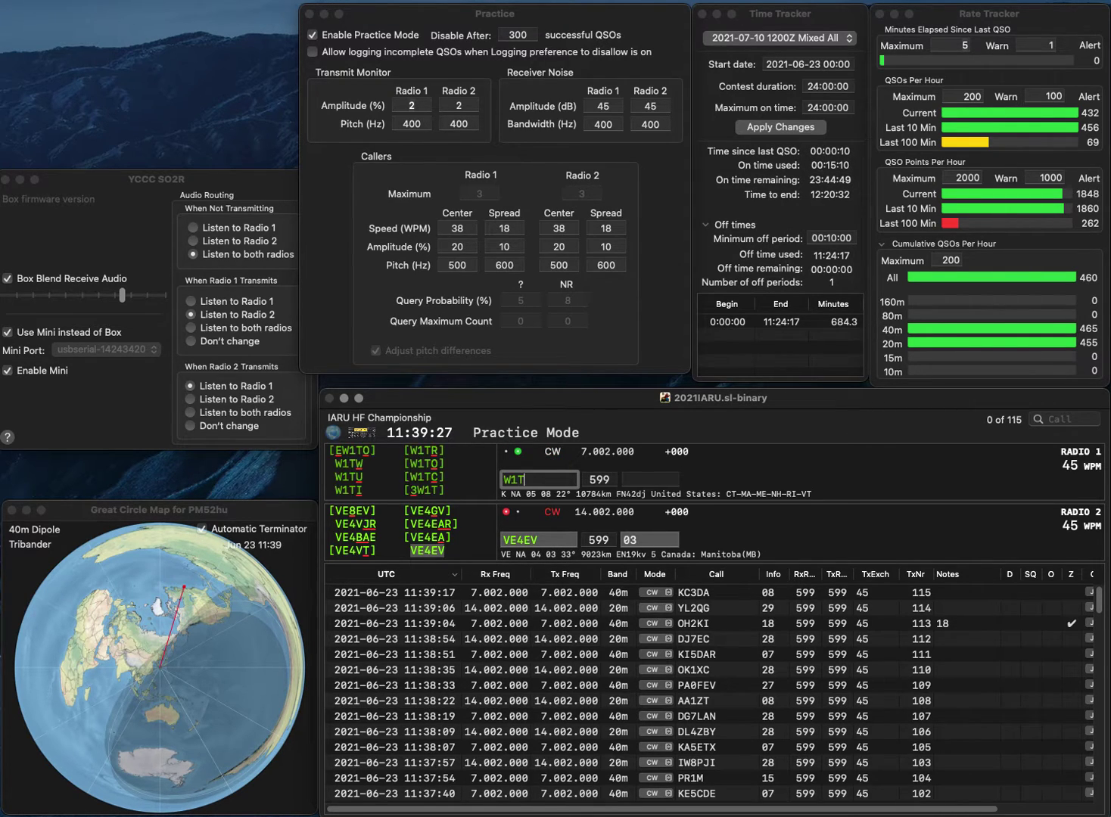
pyautogui.press('Return')
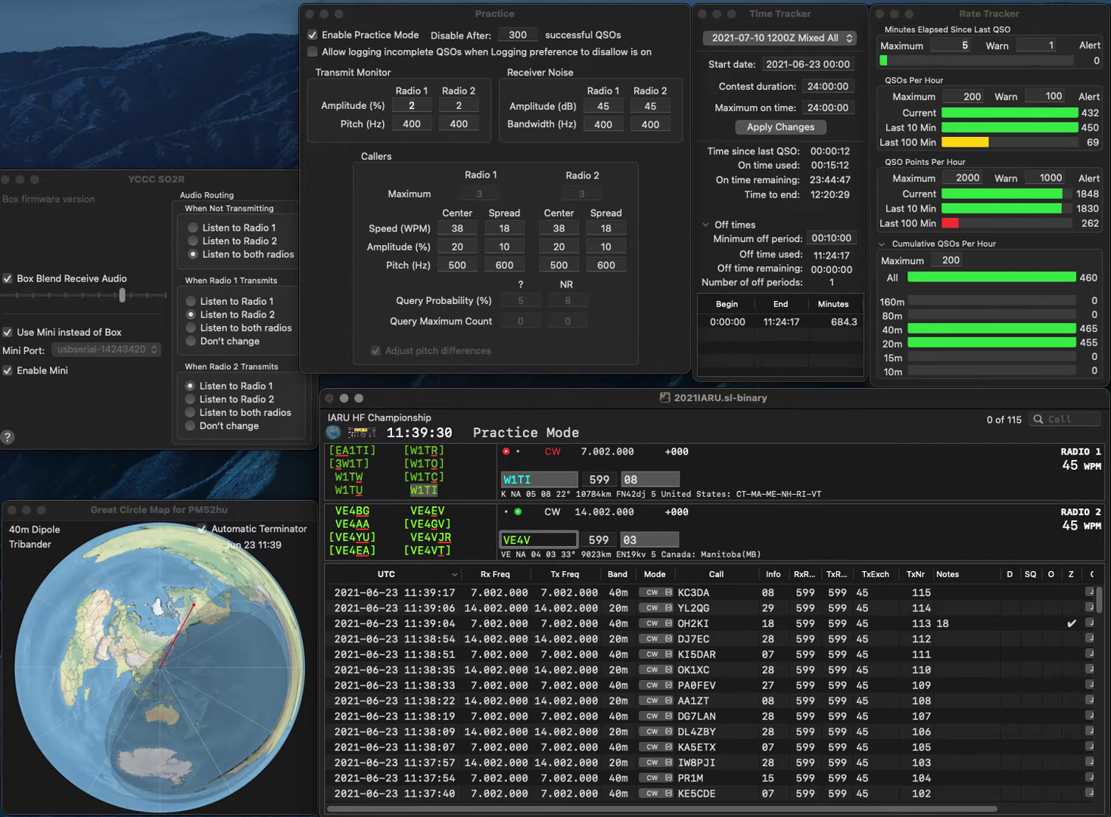
pyautogui.press('BackSpace')
pyautogui.write('3C')
pyautogui.press('Return')
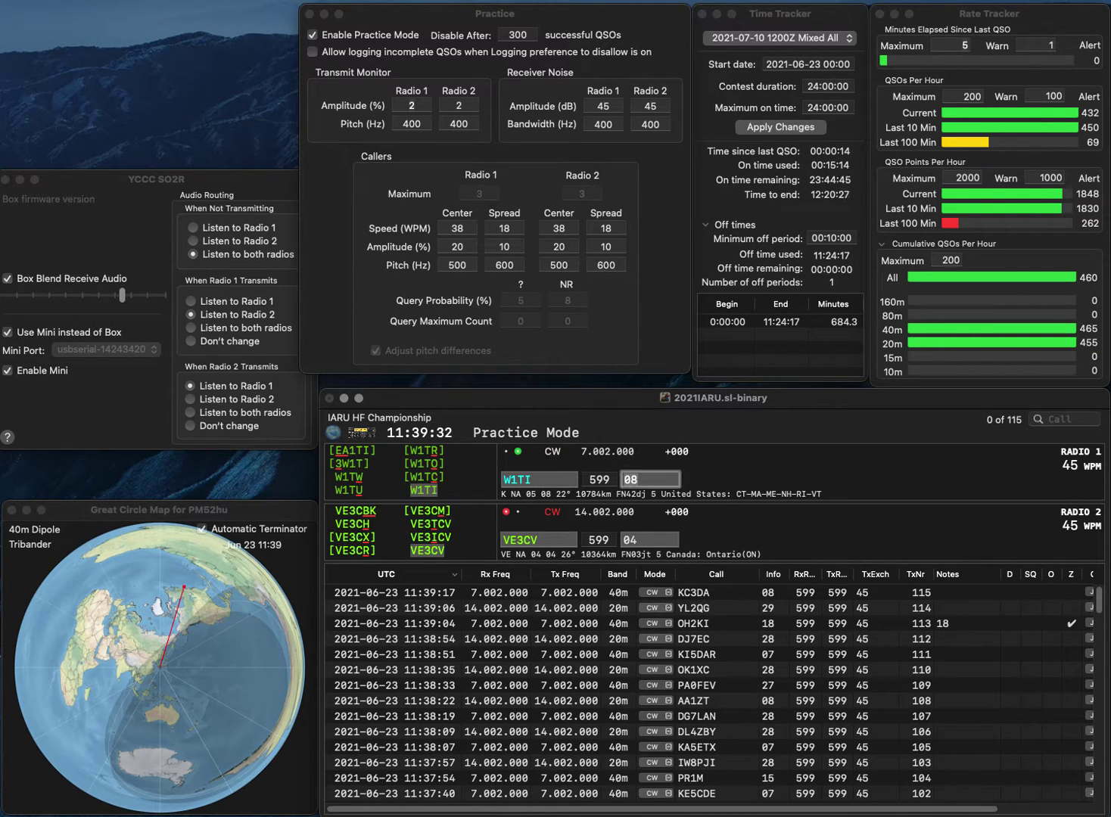
pyautogui.press('Return')
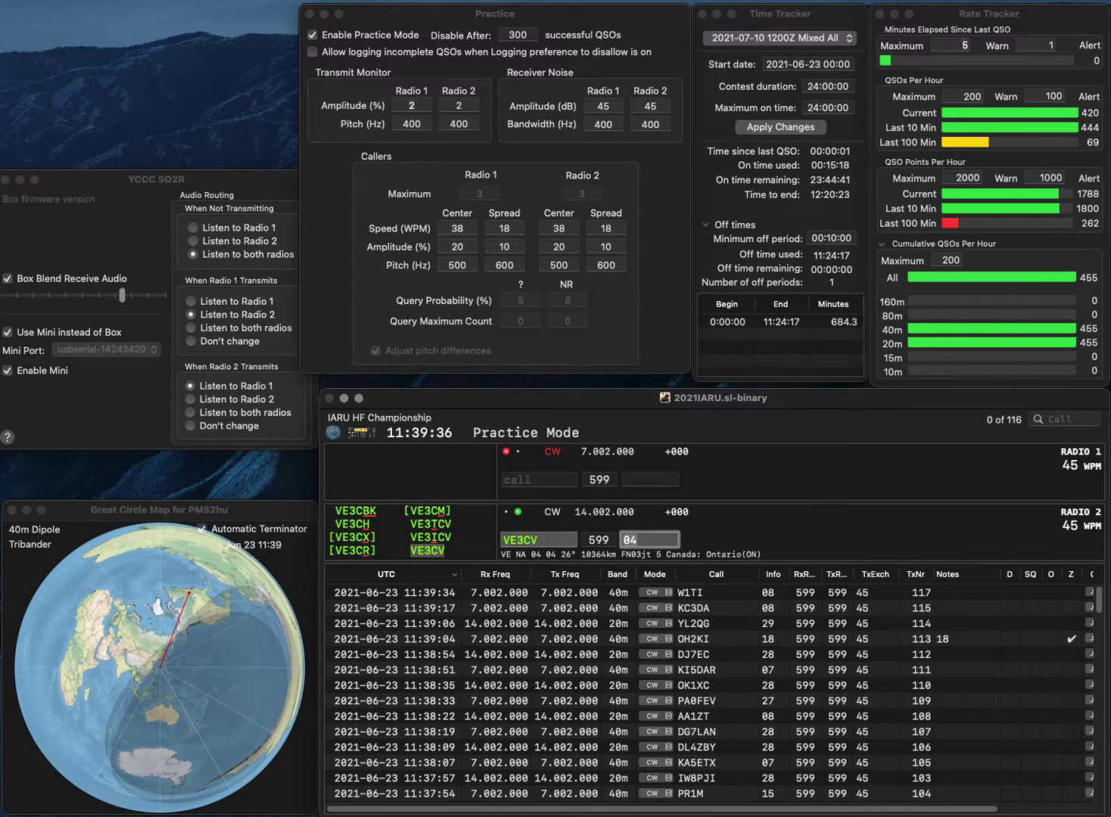
pyautogui.write('04')
pyautogui.press('Return')
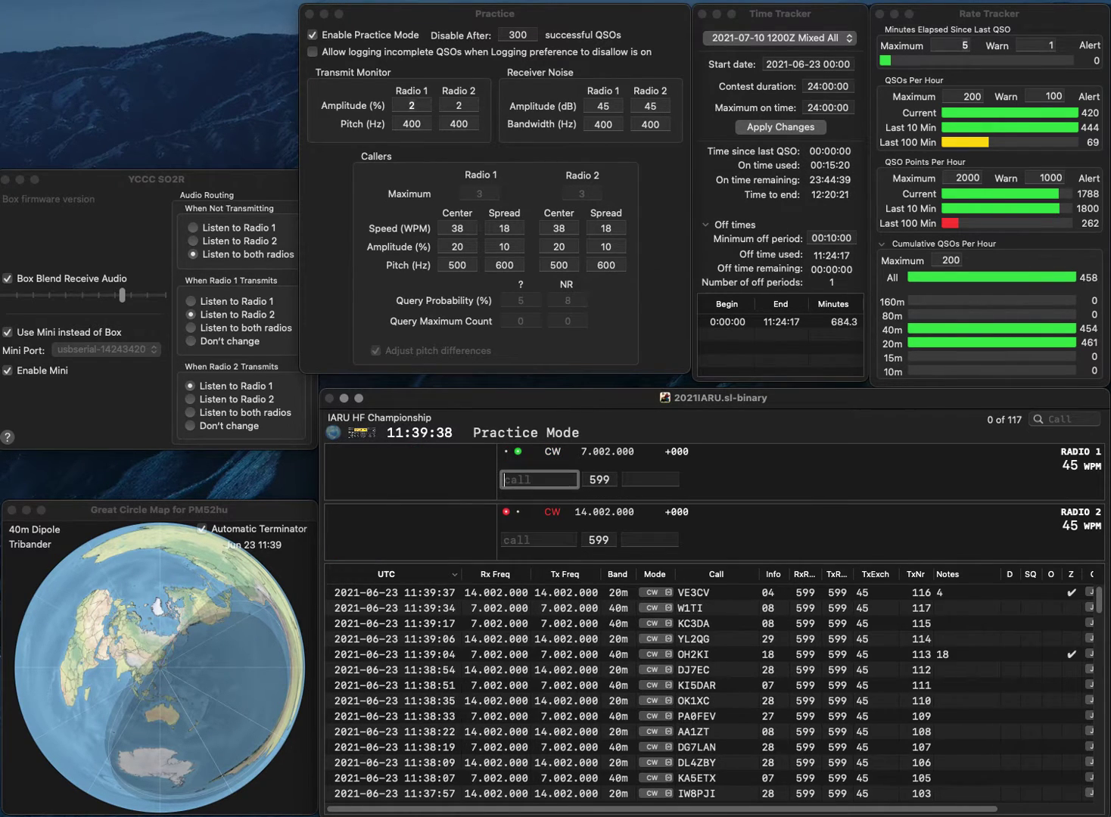
# Answer and log DO6US on Radio 1 with exchange 28, and answer the Radio 2 caller as K1UDA.
pyautogui.write('DO6')
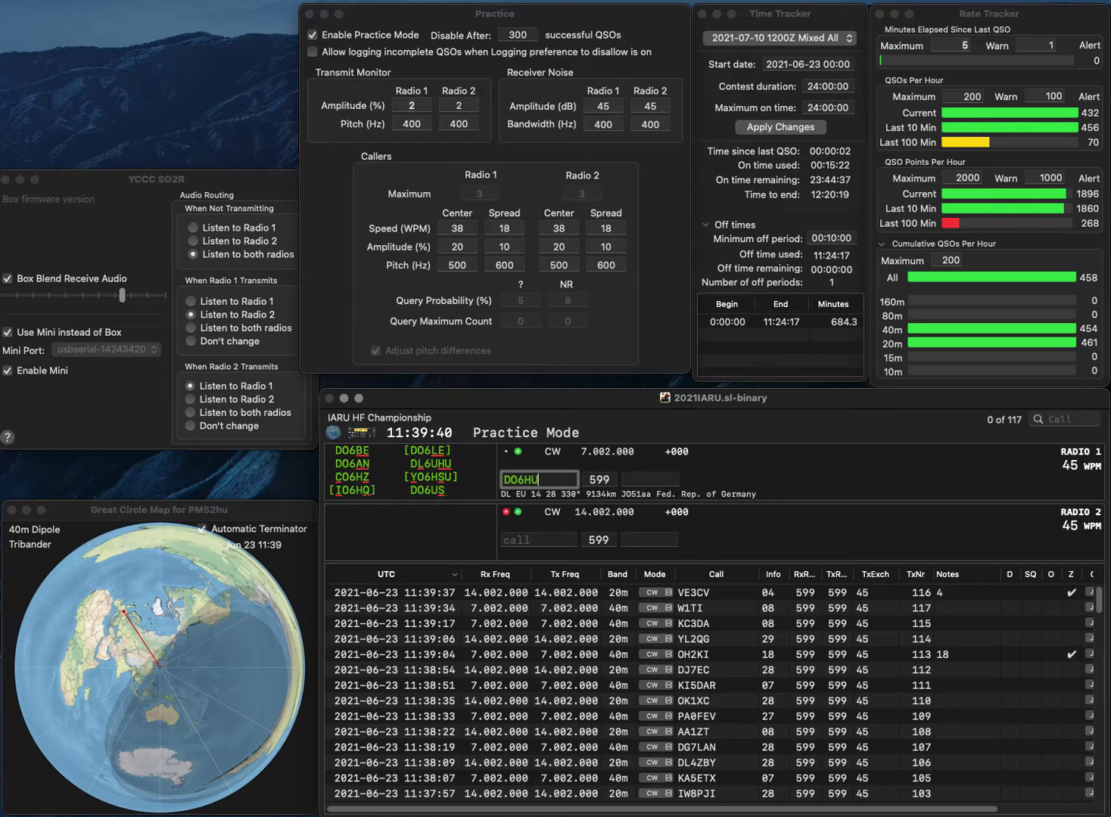
pyautogui.write('US')
pyautogui.press('Return')
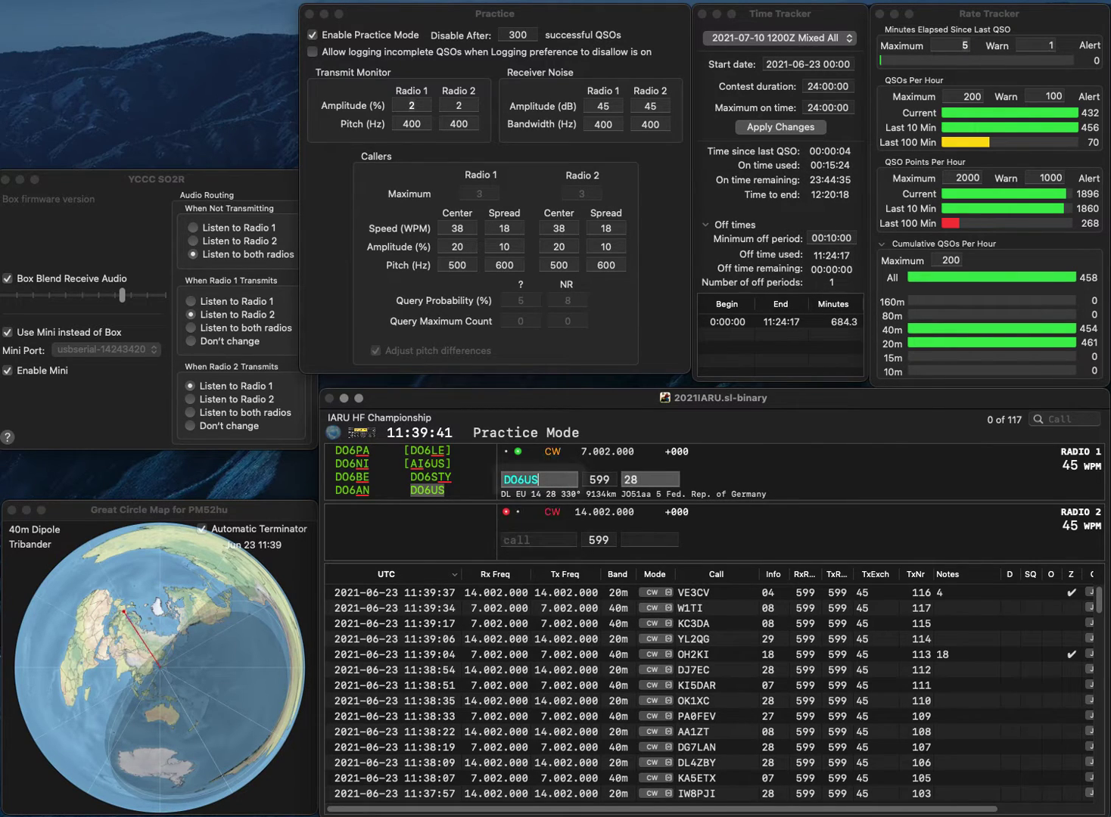
pyautogui.write('K1')
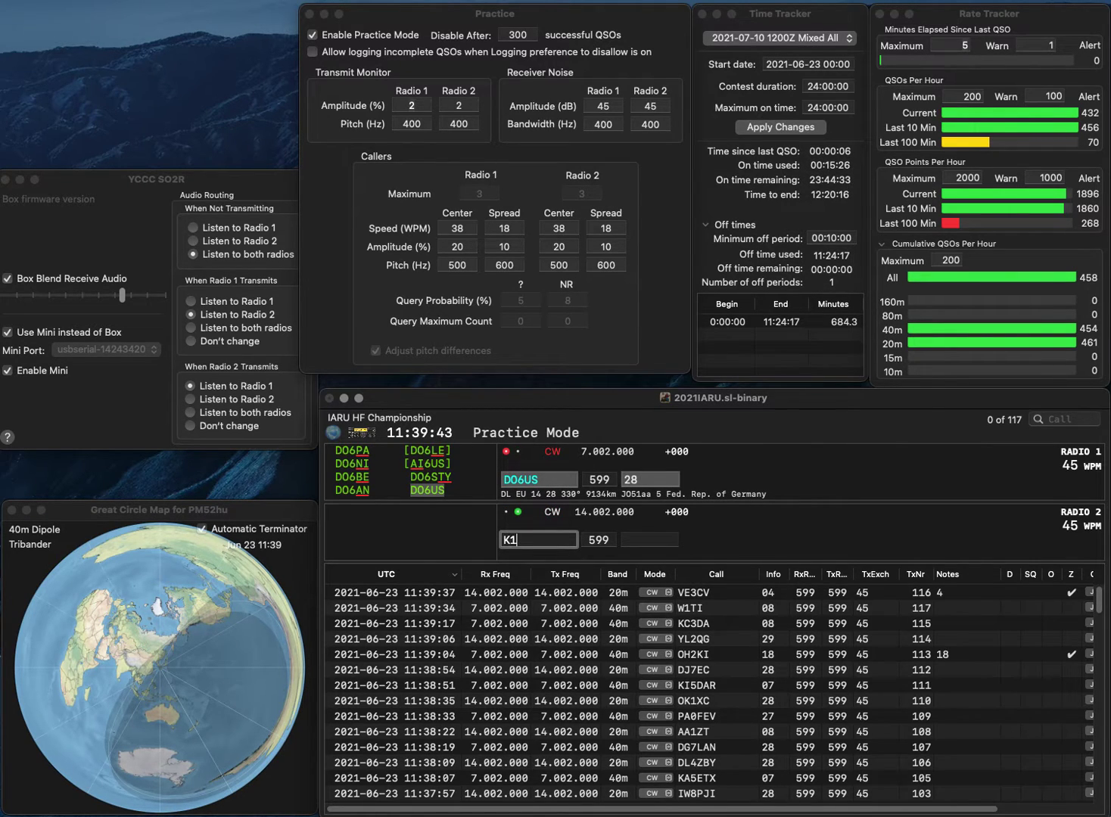
pyautogui.write('UDA')
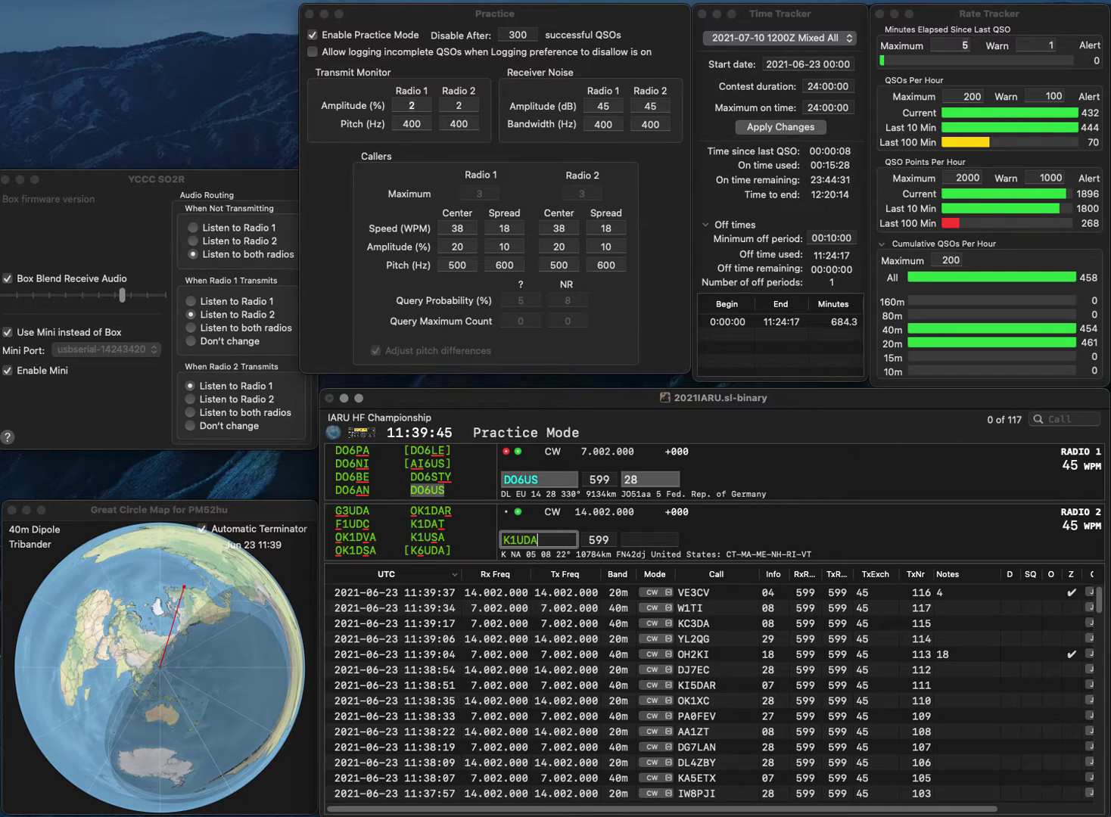
pyautogui.press('Return')
pyautogui.press('Return')
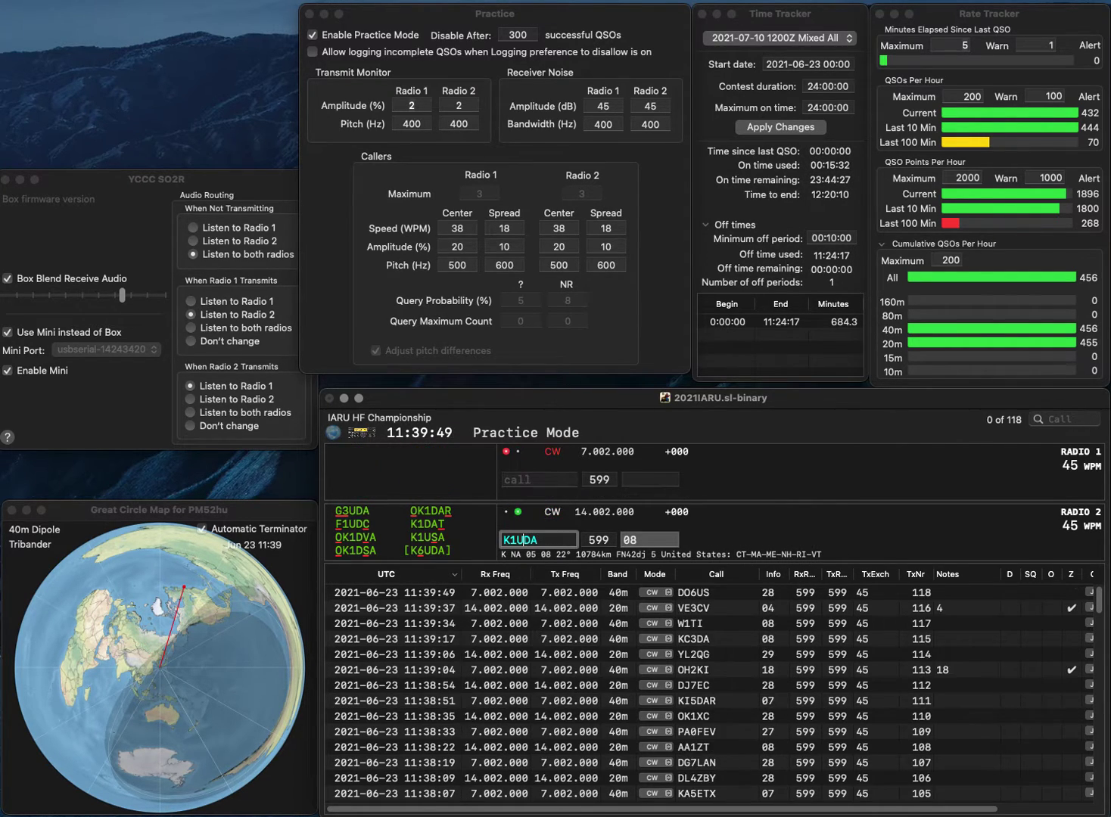
# Correct the call sign on Radio 2 to K1USA and send it to the caller.
pyautogui.press('BackSpace')
pyautogui.press('BackSpace')
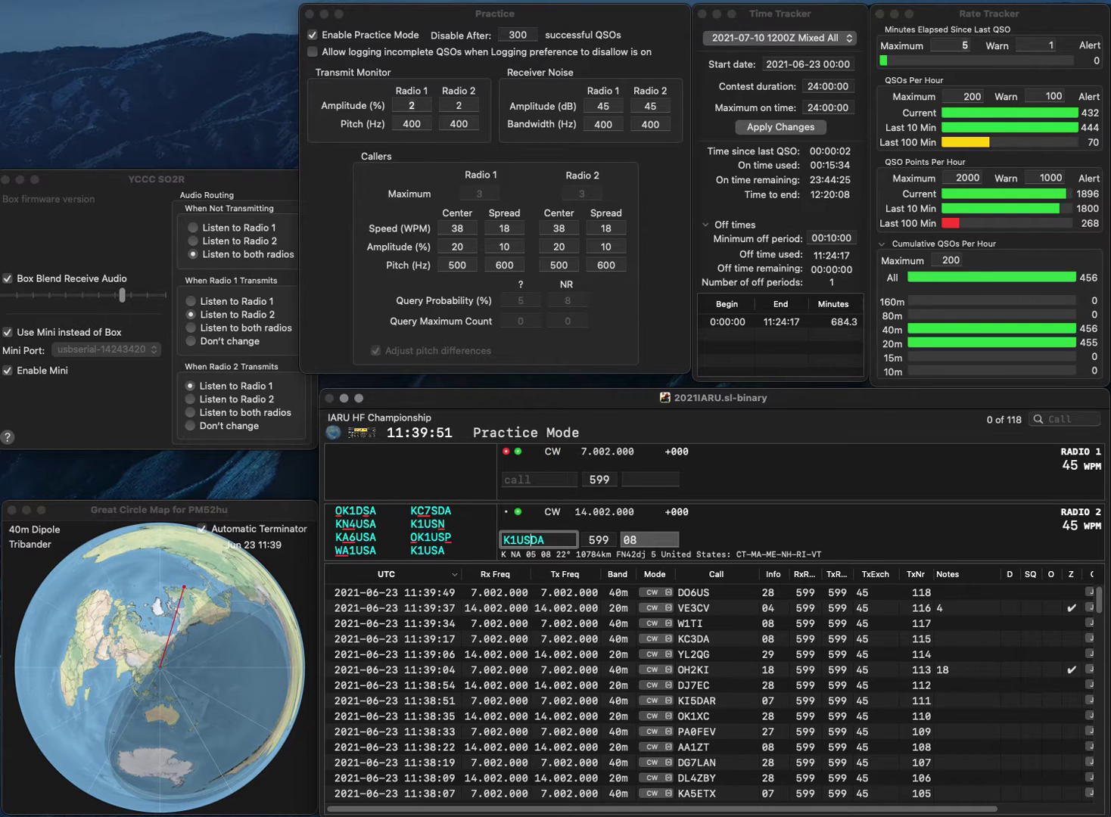
pyautogui.write('SA')
pyautogui.press('Return')
# Answer G3XSD on Radio 1, and log K1USA on Radio 2 with exchange 08 and G3XSD with exchange 27.
pyautogui.write('G3X')
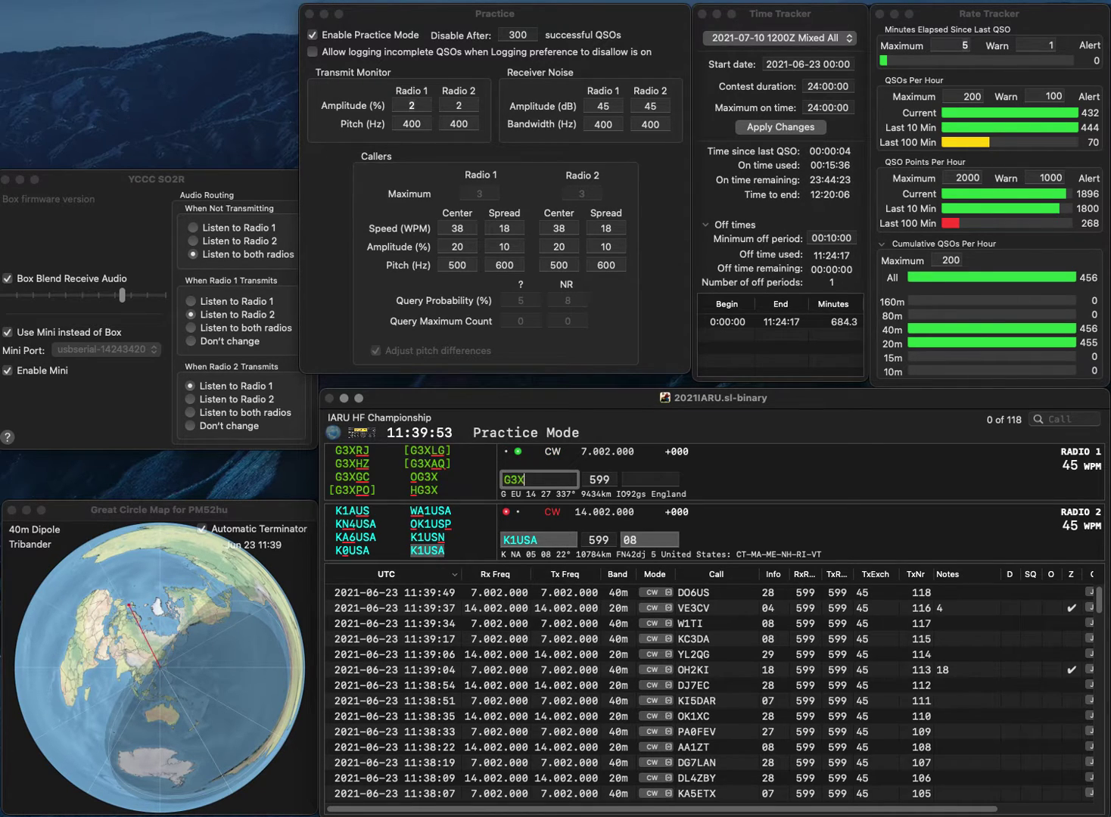
pyautogui.write('SB')
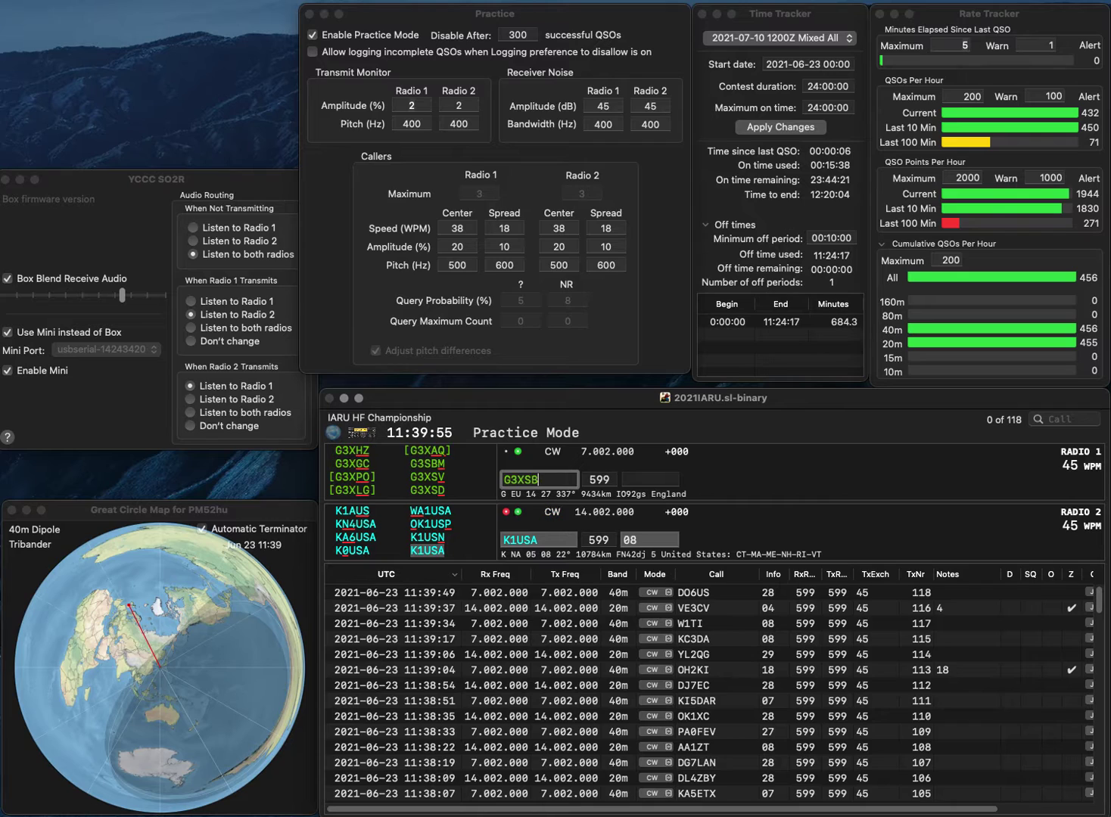
pyautogui.press('BackSpace')
pyautogui.write('D')
pyautogui.press('Return')
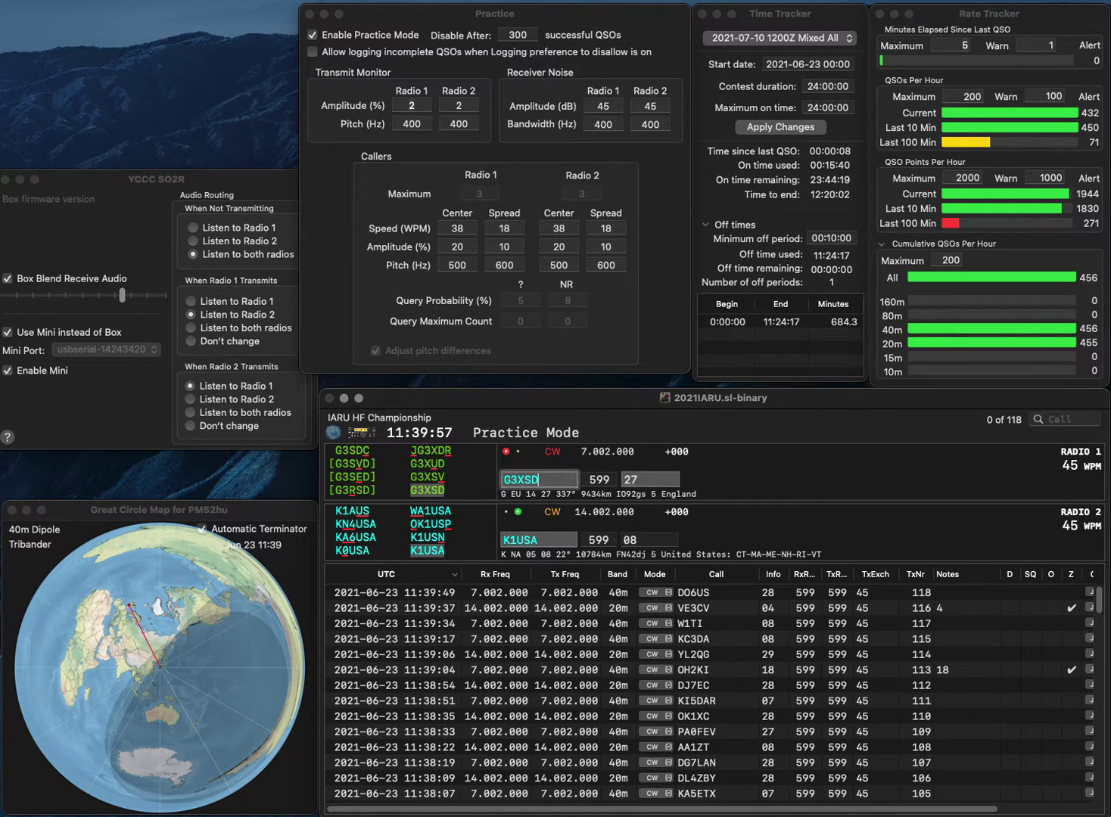
pyautogui.press('Tab')
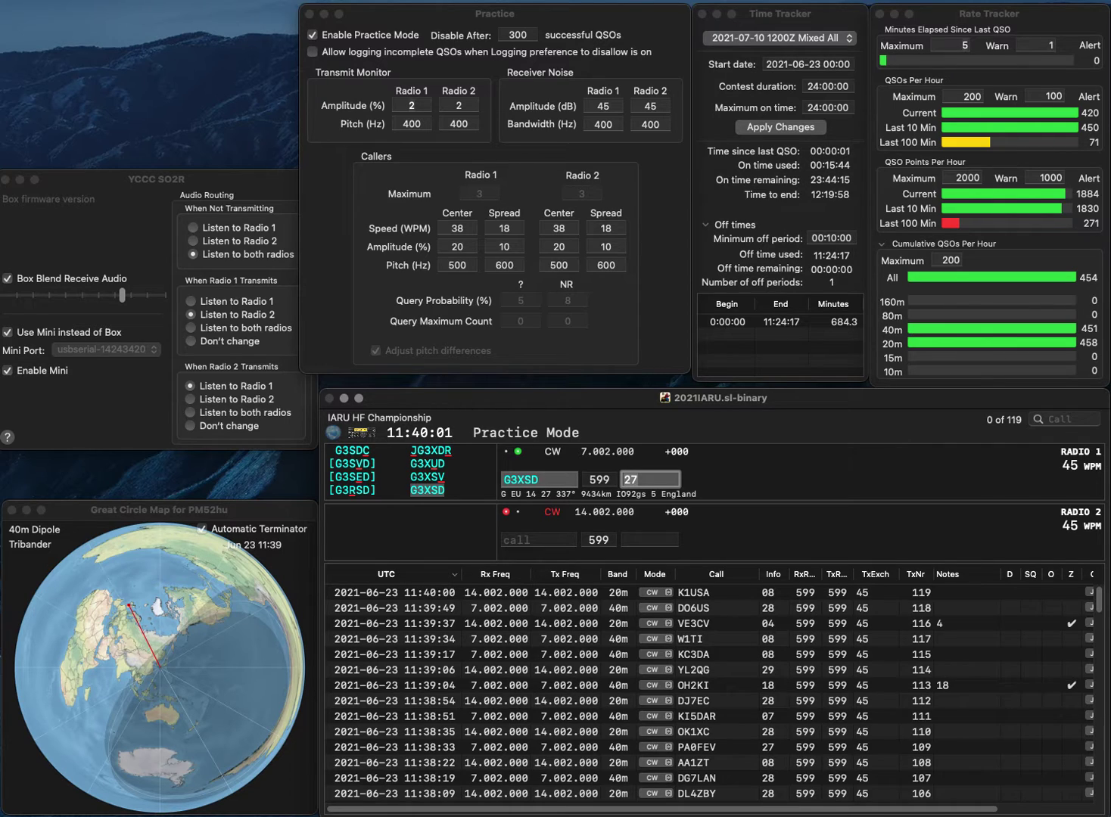
pyautogui.press('Return')
pyautogui.write('YO')
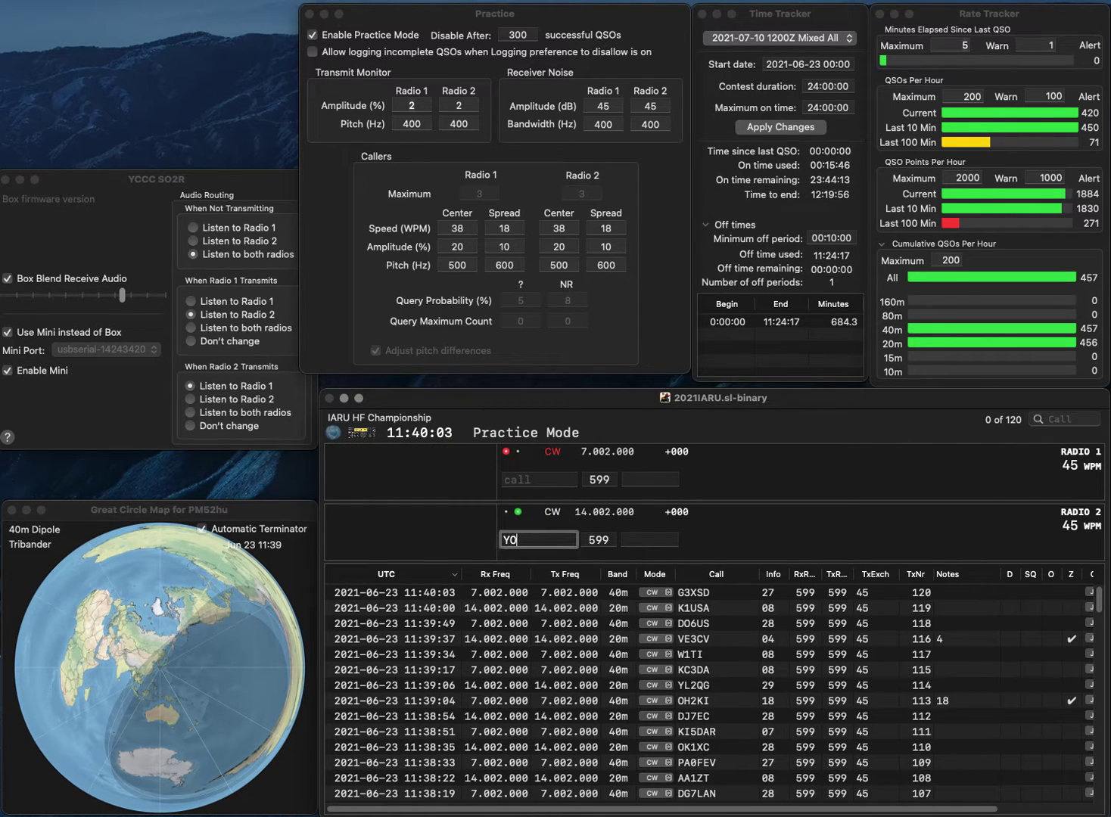
pyautogui.write('8BDQ')
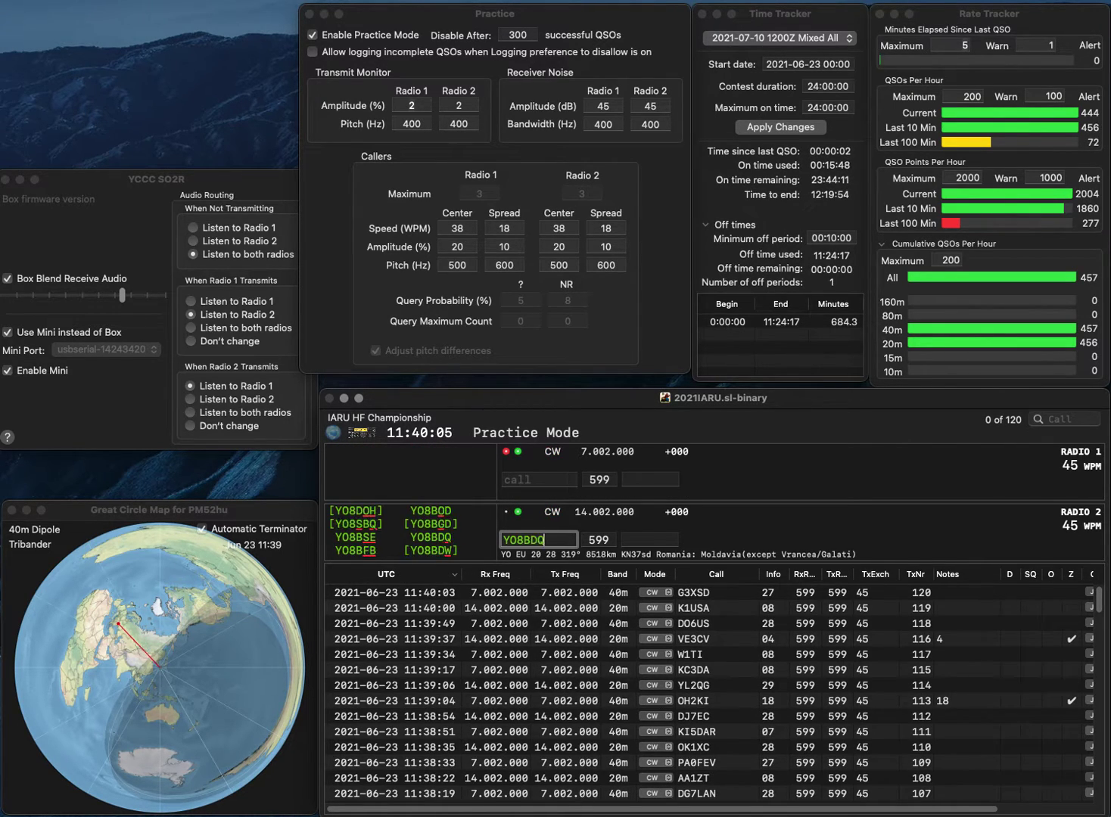
pyautogui.press('Return')
pyautogui.write('M9R')
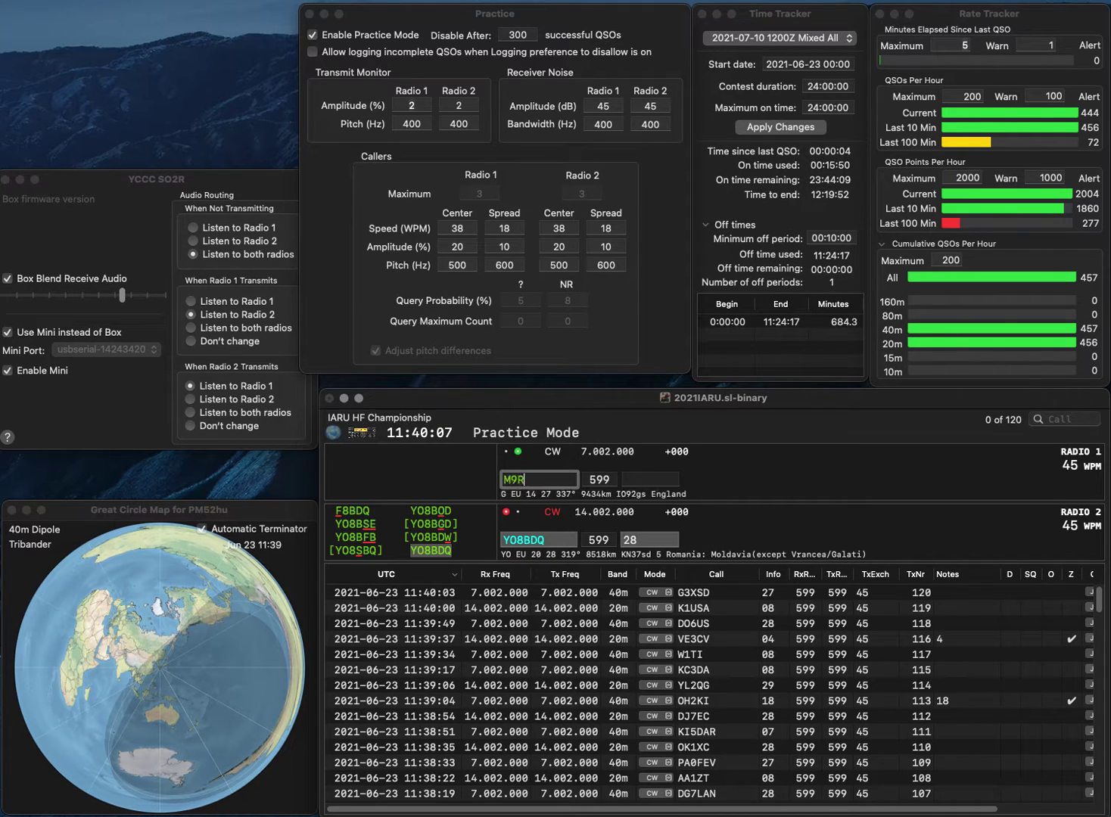
pyautogui.press('Return')
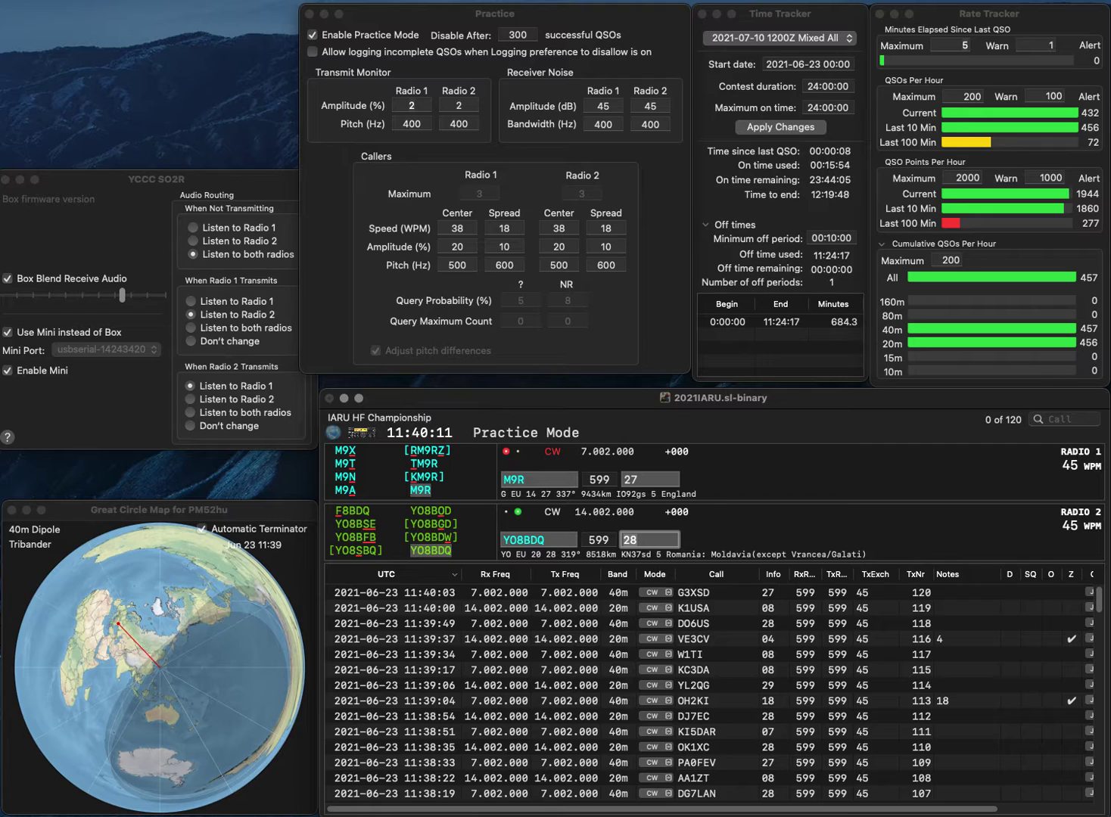
pyautogui.press('Return')
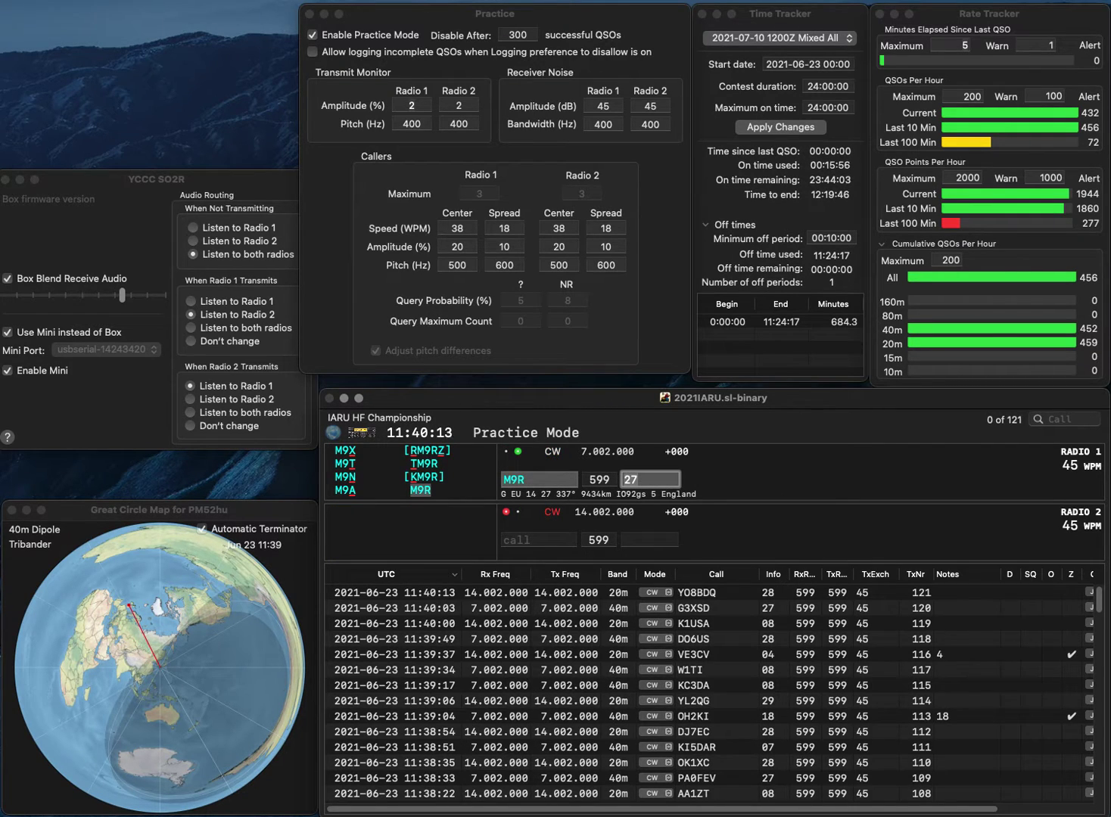
pyautogui.press('Return')
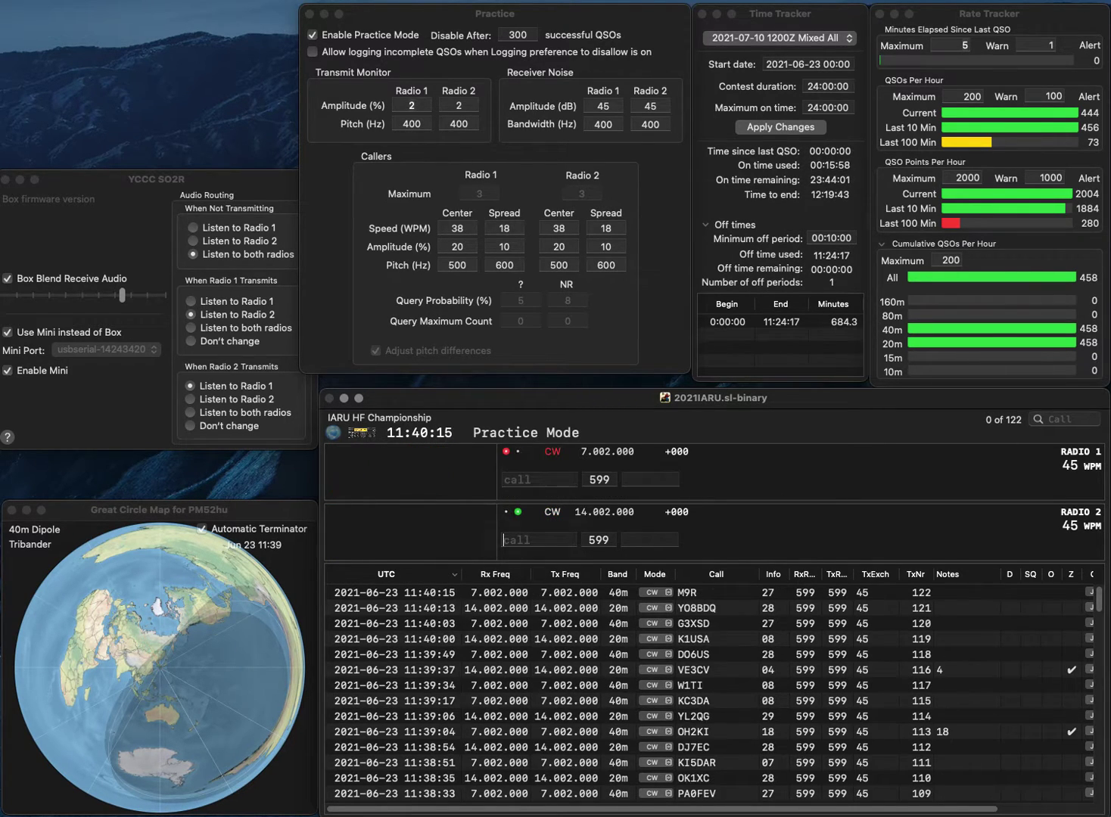
# Answer and log PY5FB on Radio 2 with exchange 15, and enter the partial call 1JQ on Radio 1.
pyautogui.write('PY5FB')
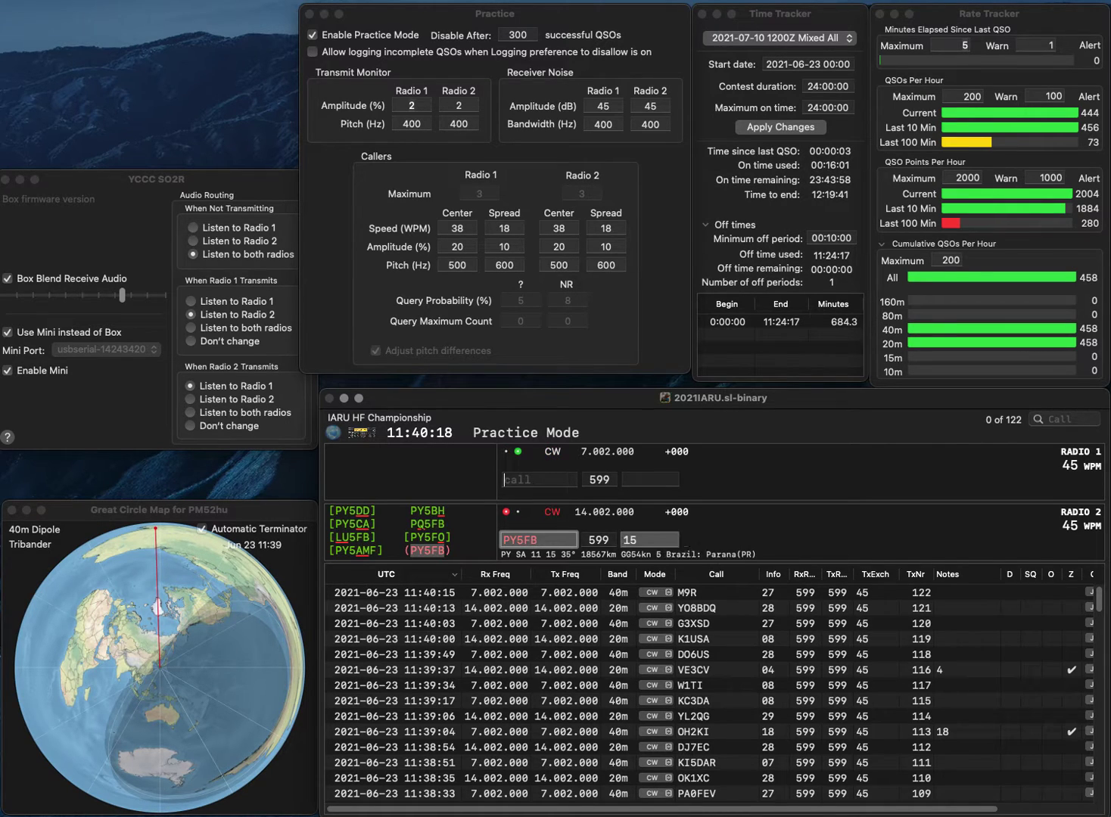
pyautogui.press('Return')
pyautogui.write('1')
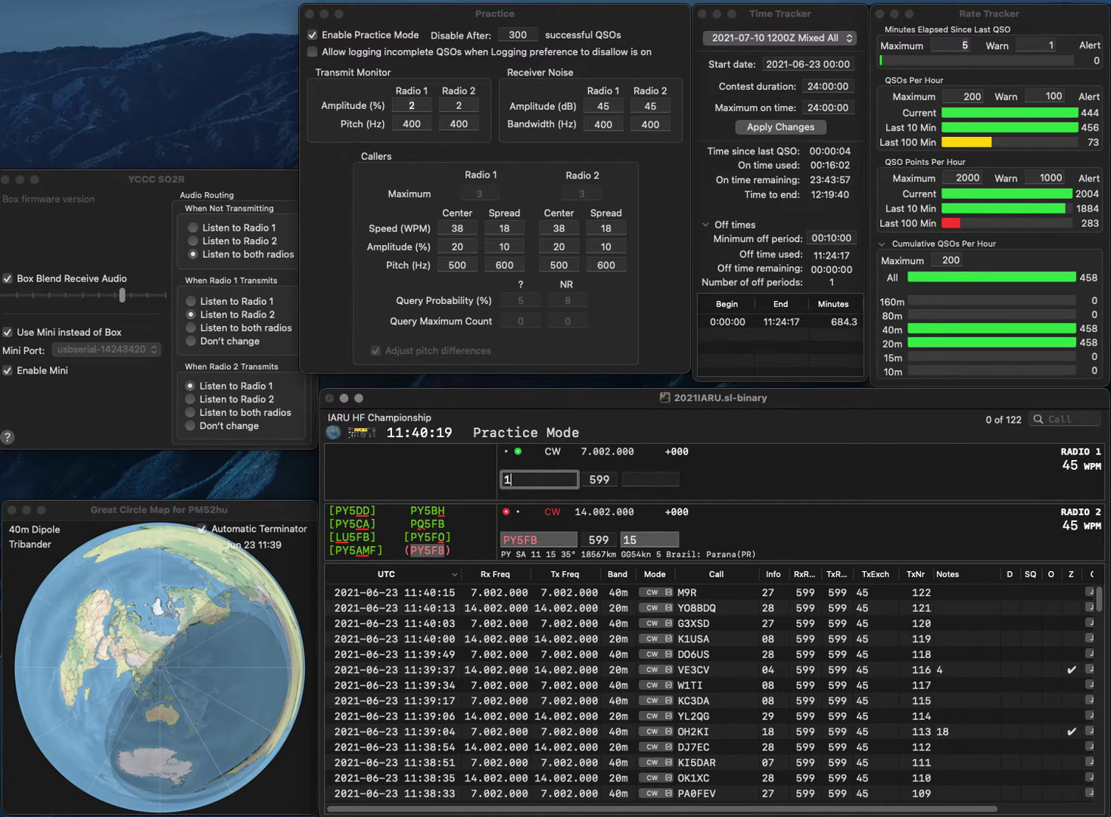
pyautogui.write('JQ')
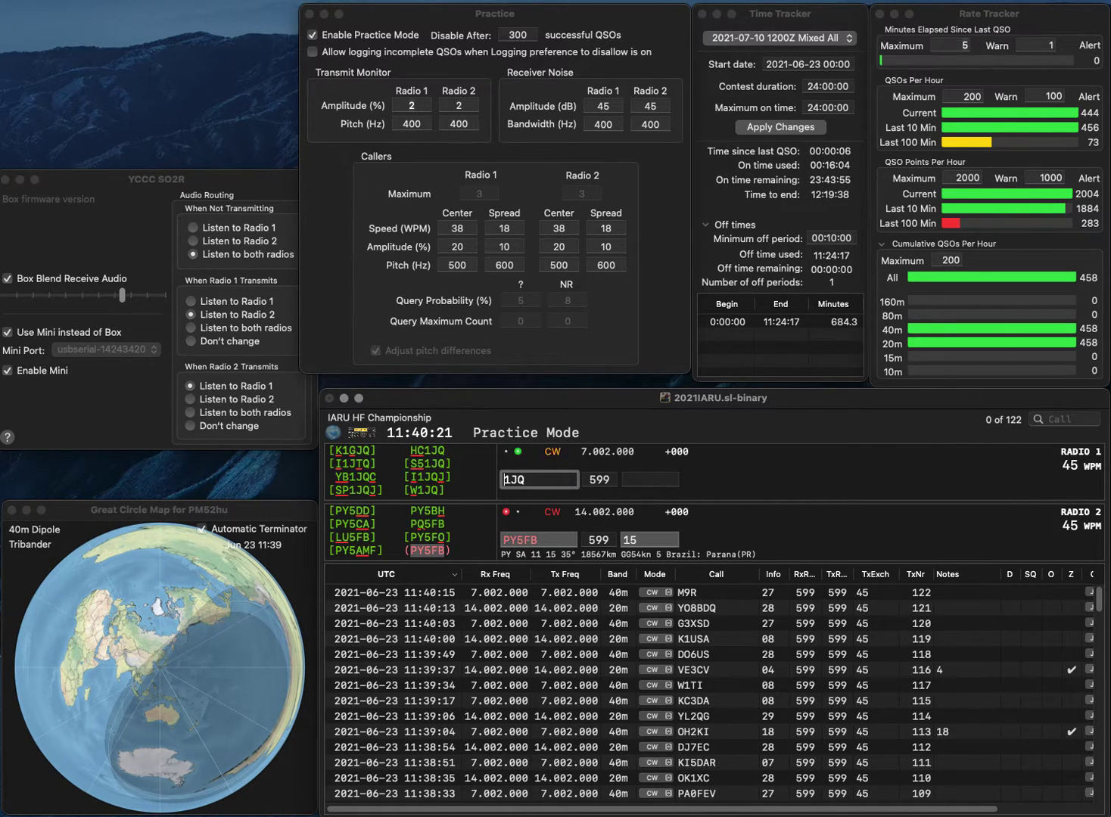
pyautogui.click(649, 540)
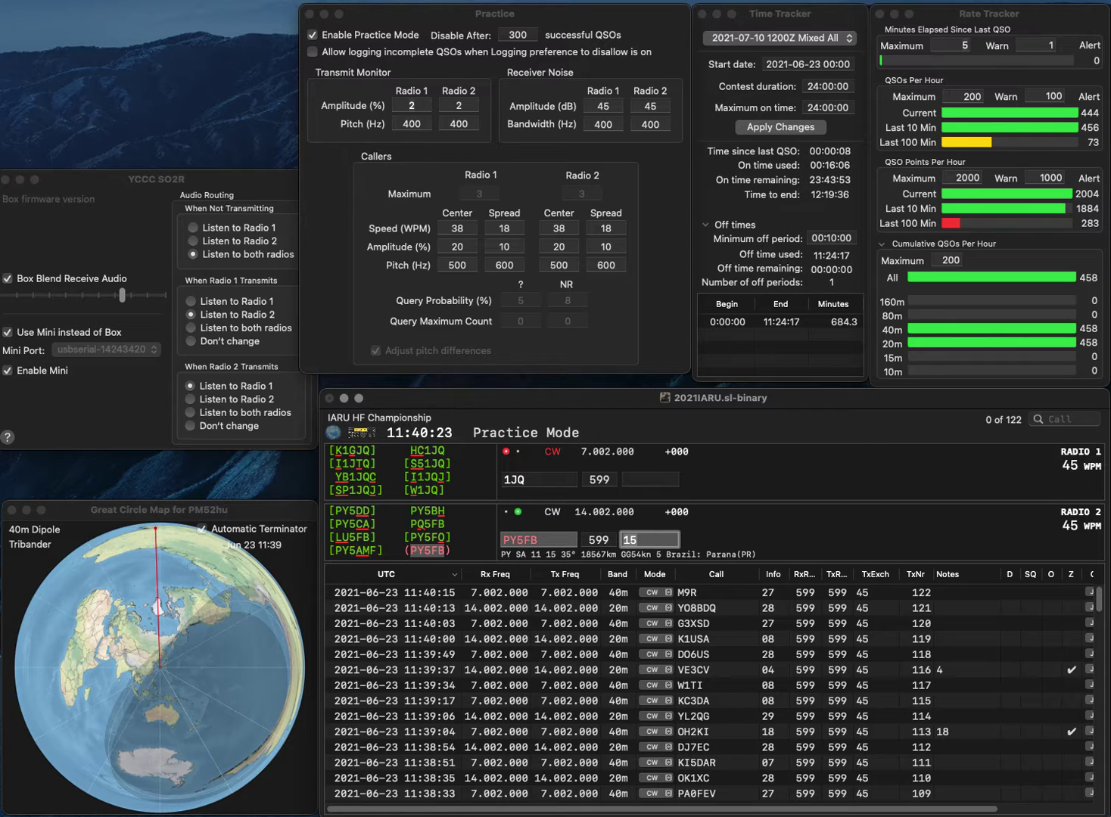
pyautogui.press('Return')
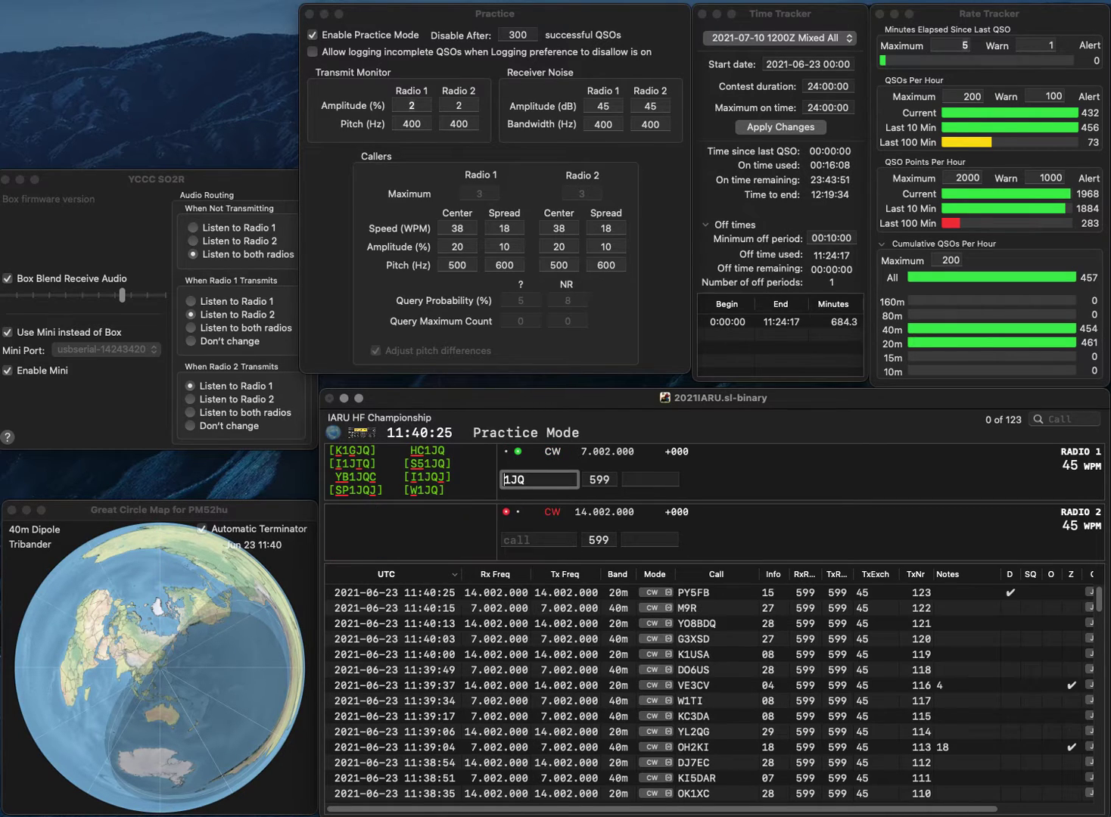
pyautogui.write('HC')
pyautogui.press('Return')
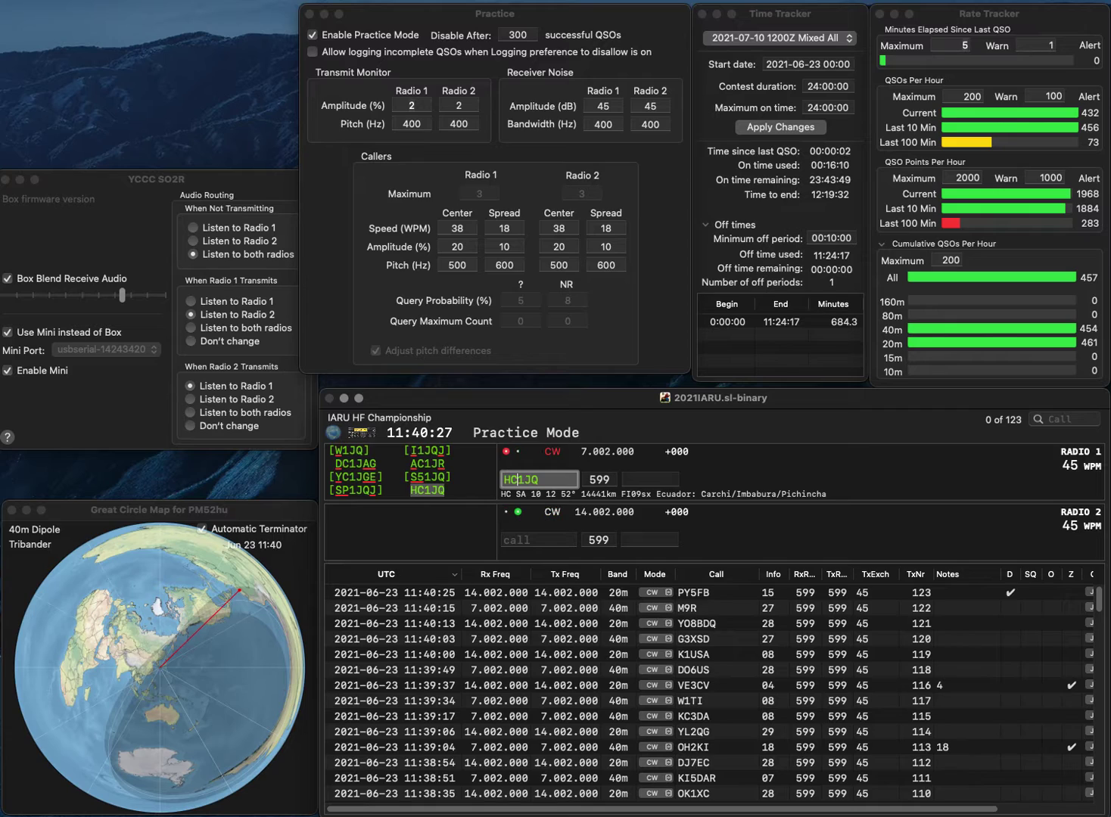
pyautogui.write('OH8L')
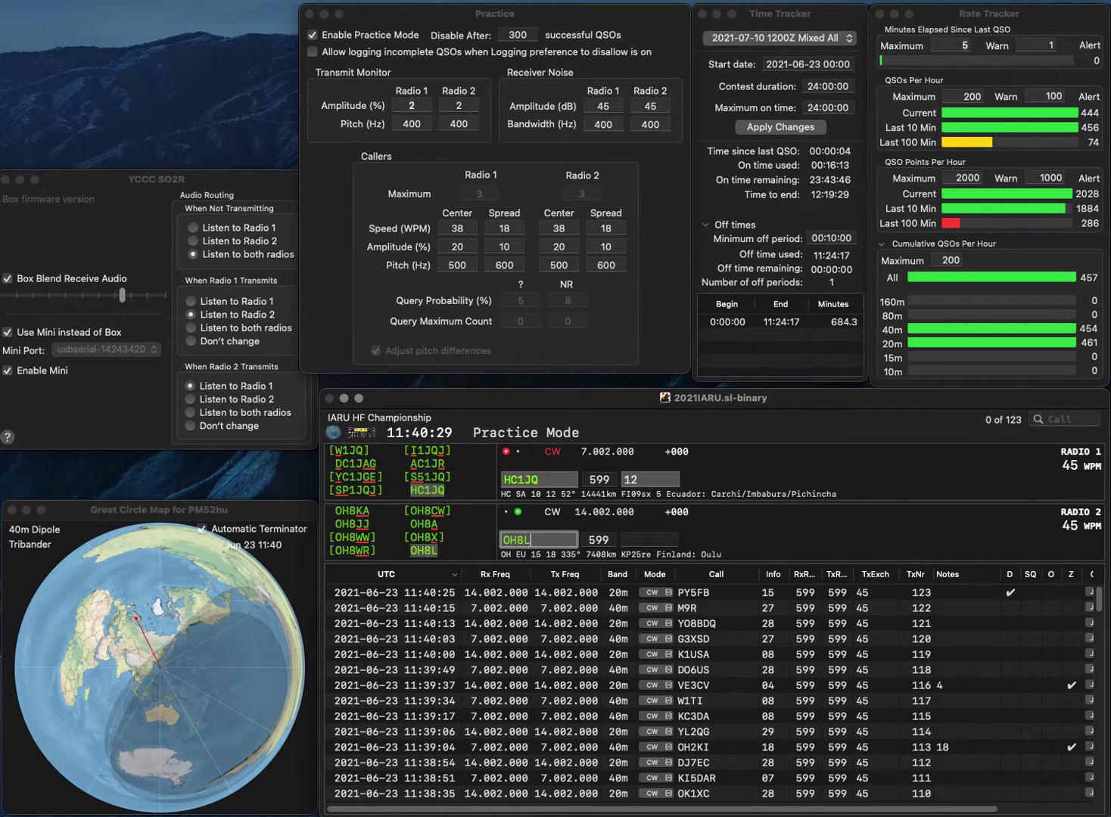
pyautogui.press('Return')
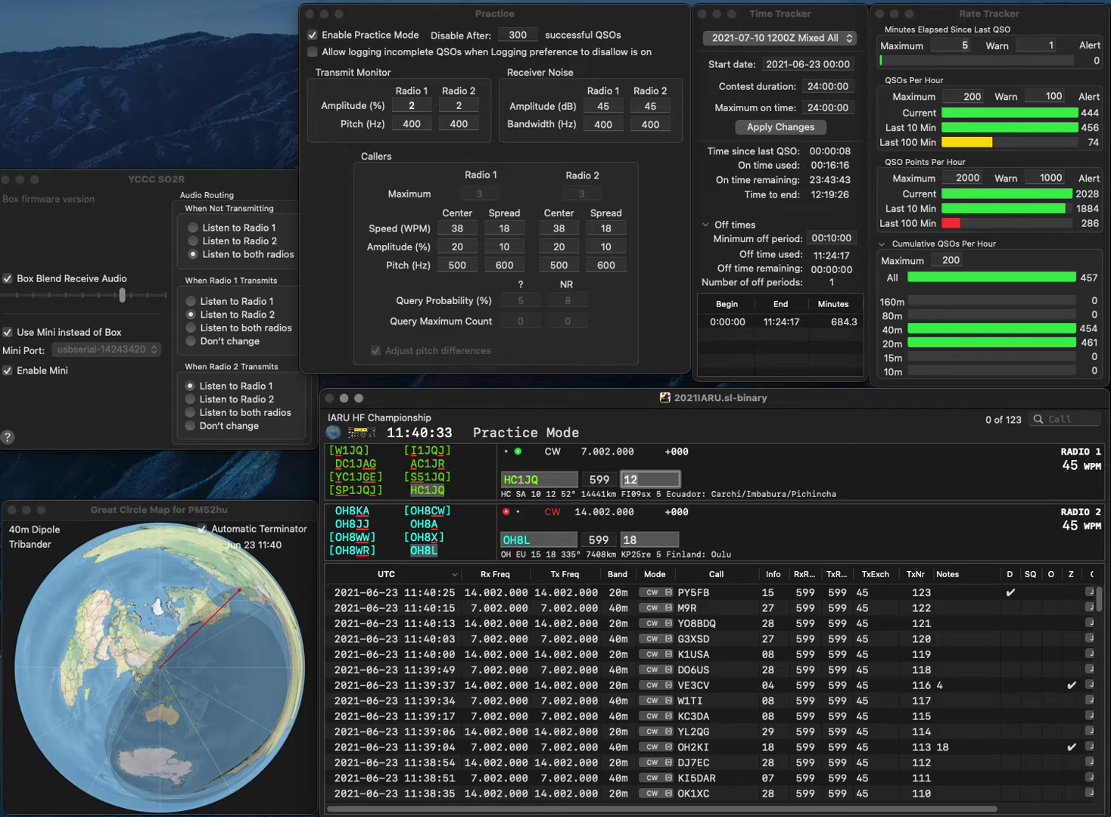
pyautogui.press('Return')
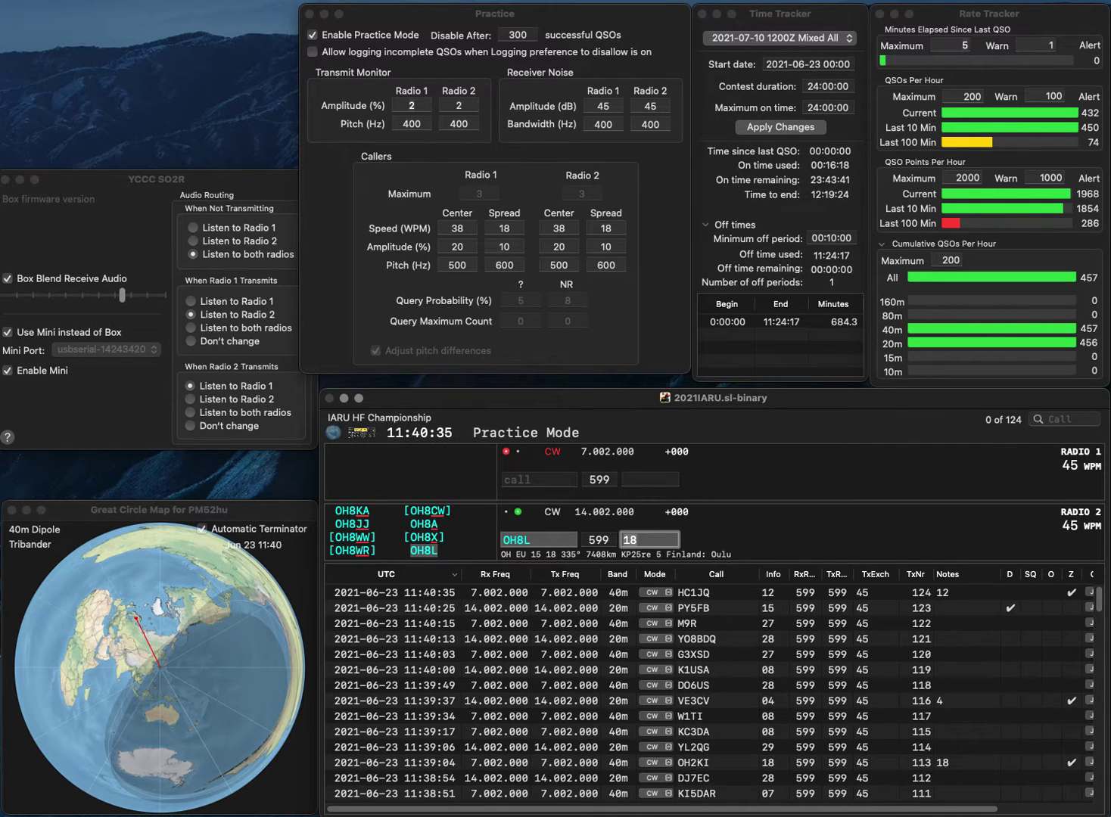
pyautogui.press('Return')
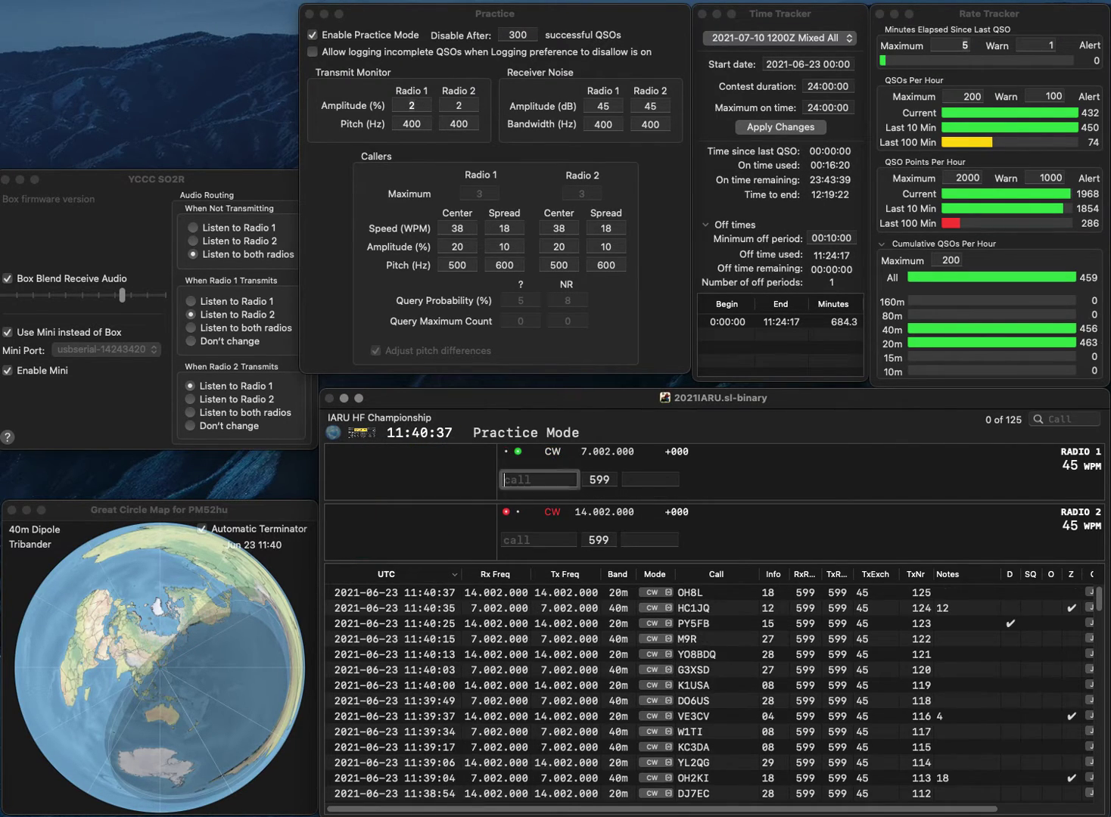
# Answer and log 9M2CLN on Radio 1 with exchange 54 and 8N3HQ on Radio 2 with exchange JARL.
pyautogui.write('9M2')
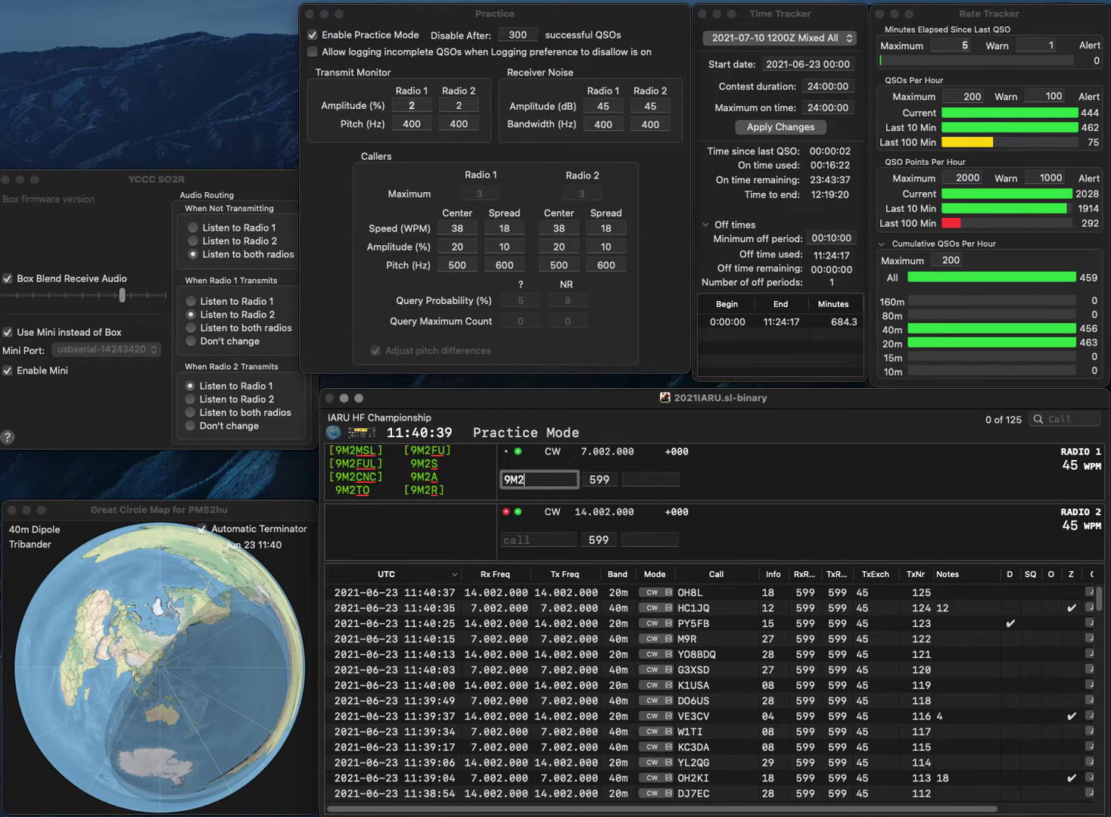
pyautogui.write('CLN')
pyautogui.press('Return')
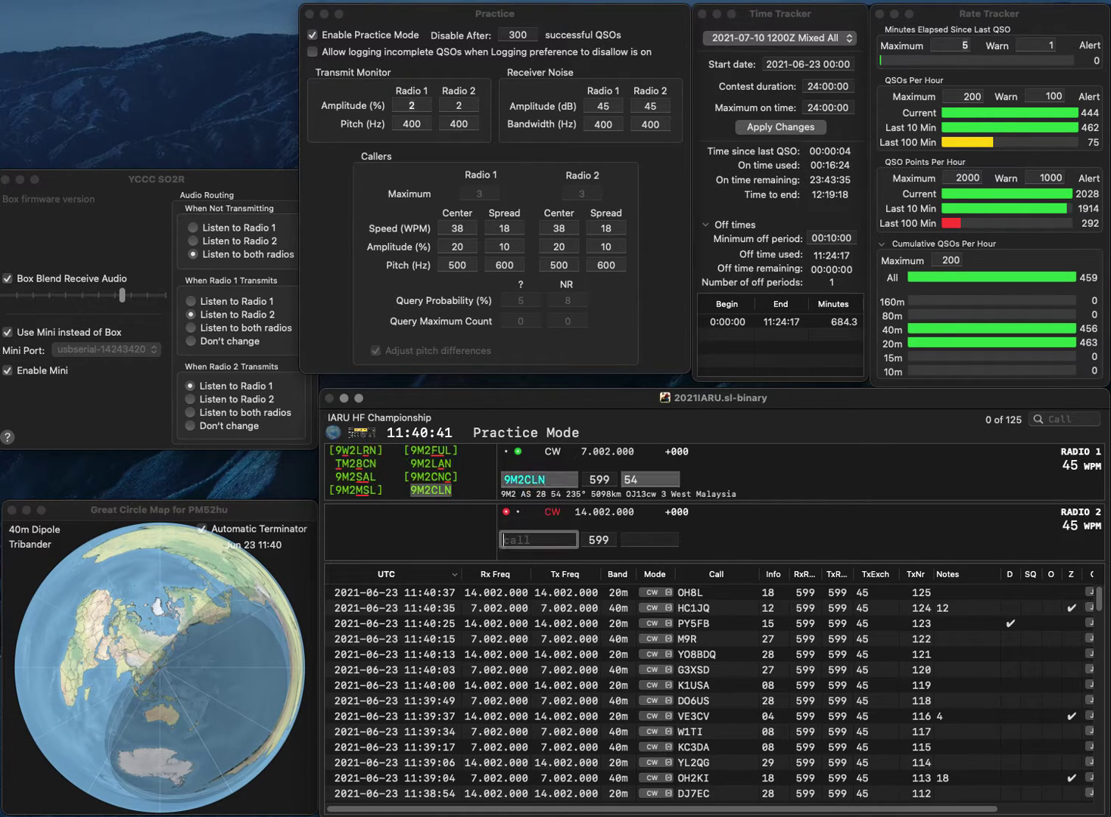
pyautogui.write('N')
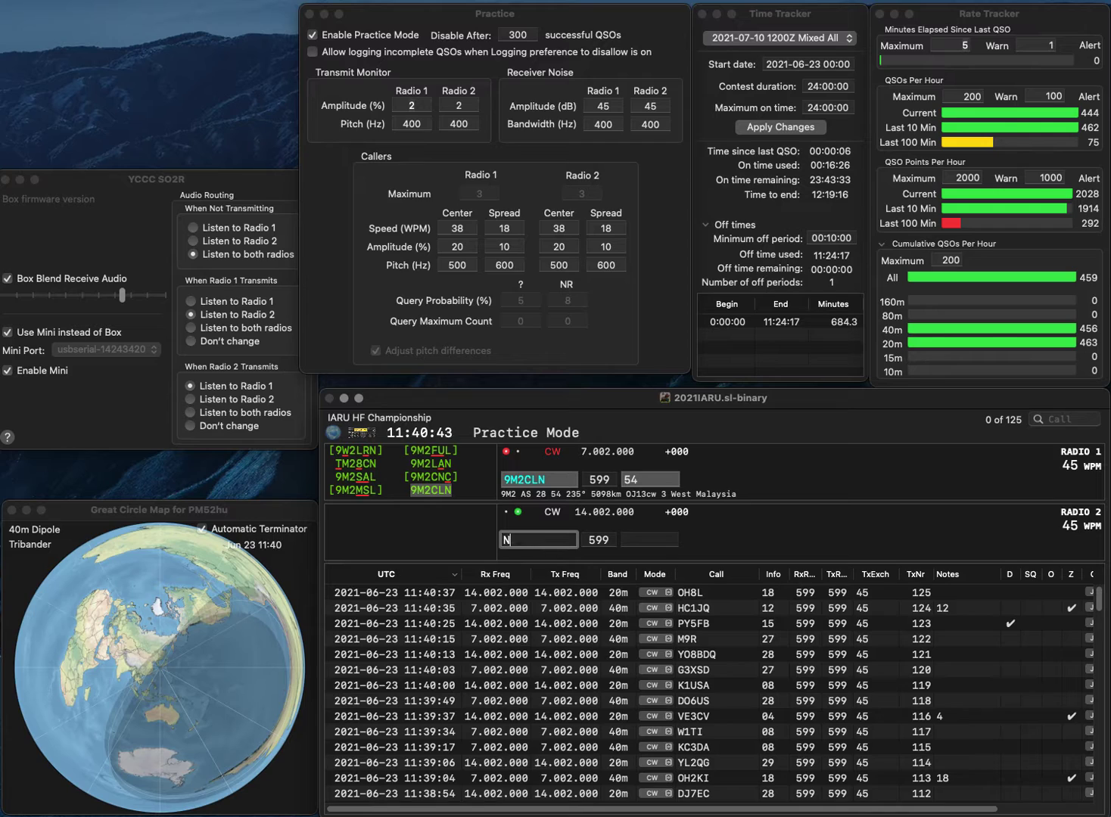
pyautogui.write('3HQ')
pyautogui.press('Home')
pyautogui.write('8')
pyautogui.press('Return')
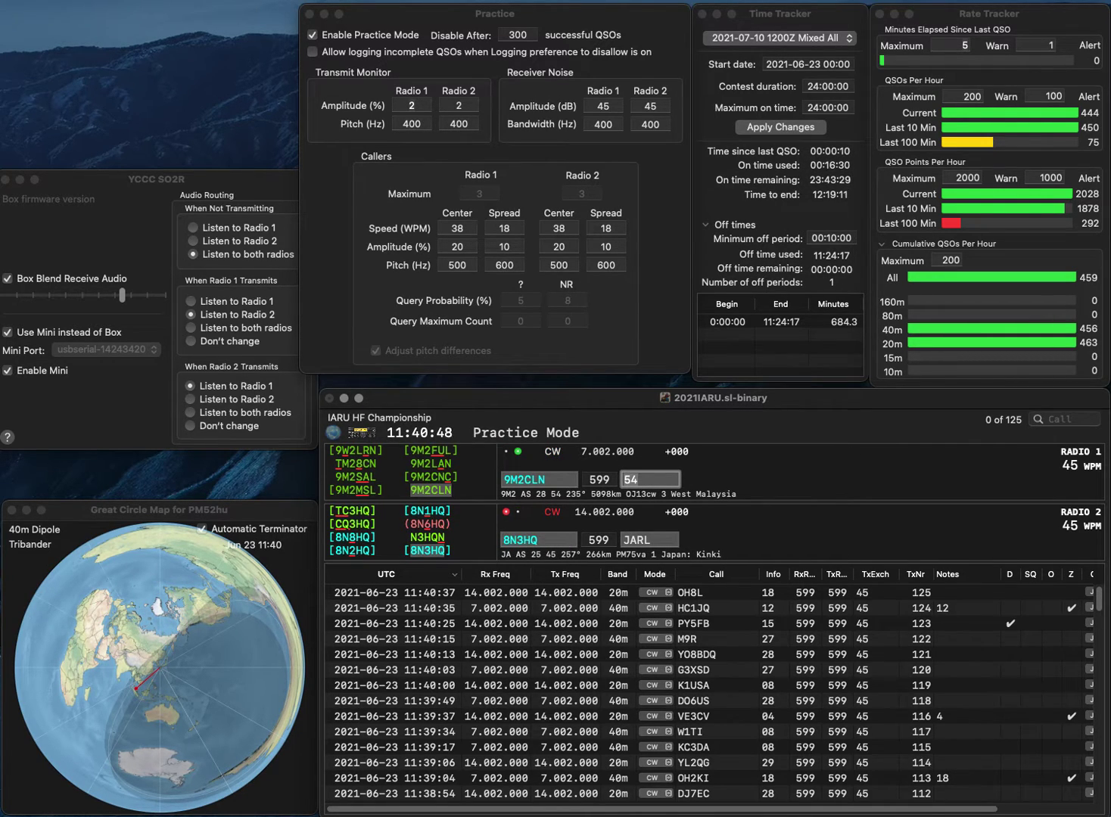
pyautogui.press('Return')
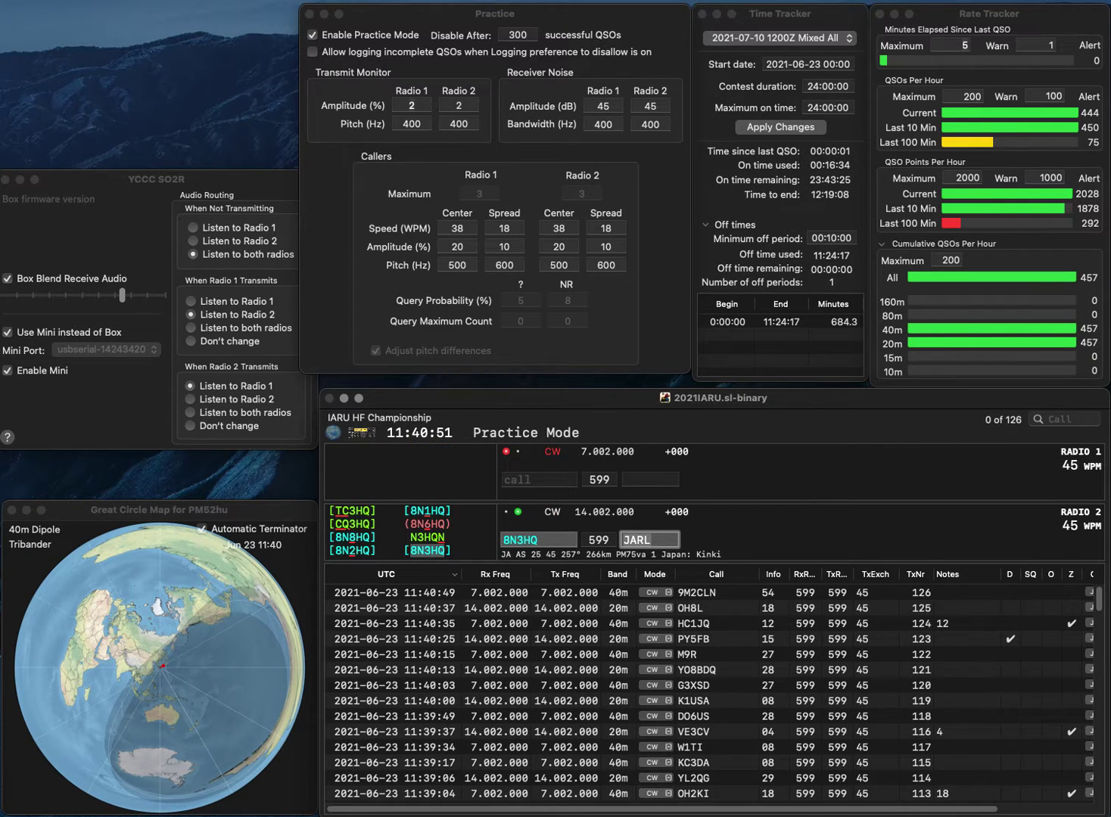
pyautogui.press('Return')
pyautogui.write('ZL')
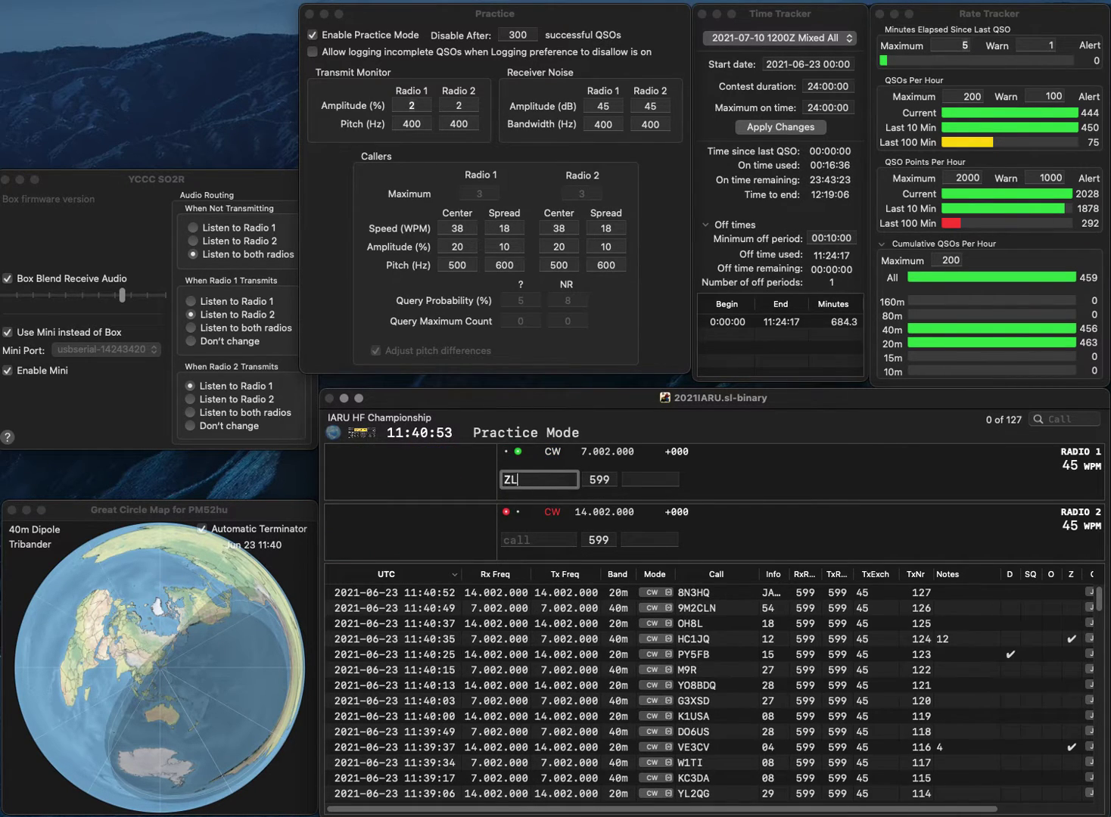
pyautogui.write('2TLL')
pyautogui.press('Return')
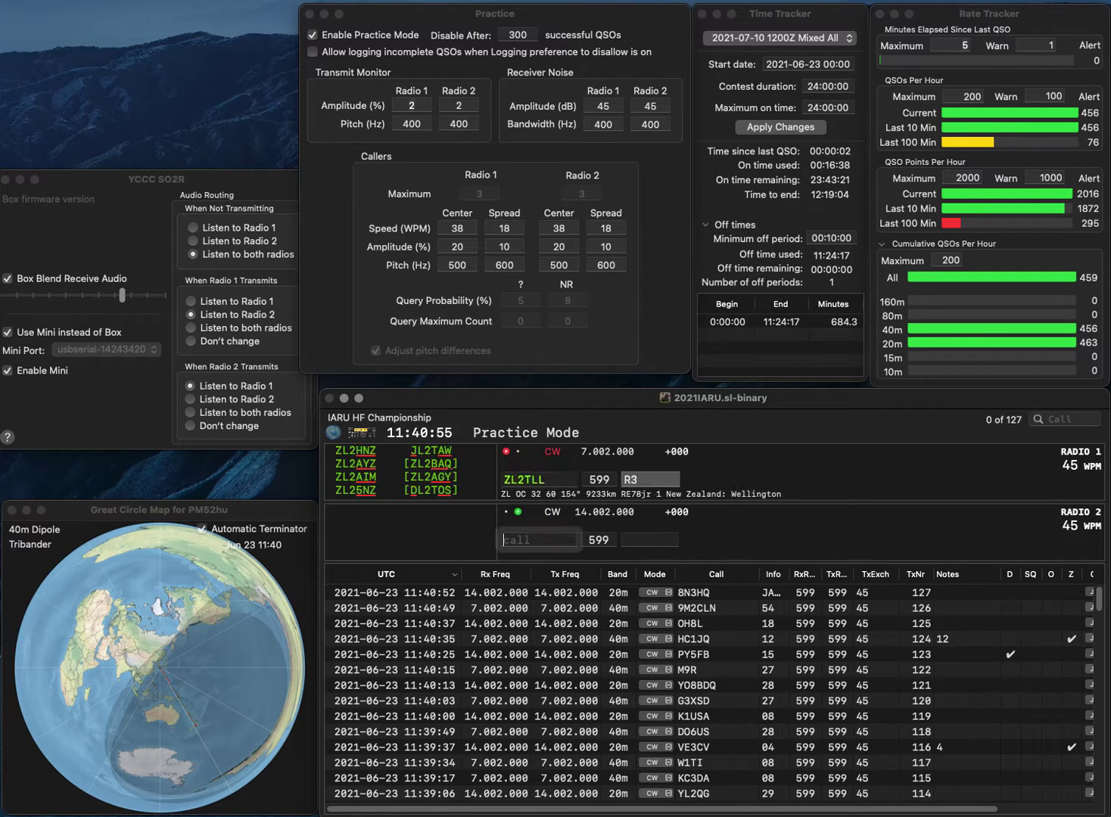
pyautogui.write('B0Y')
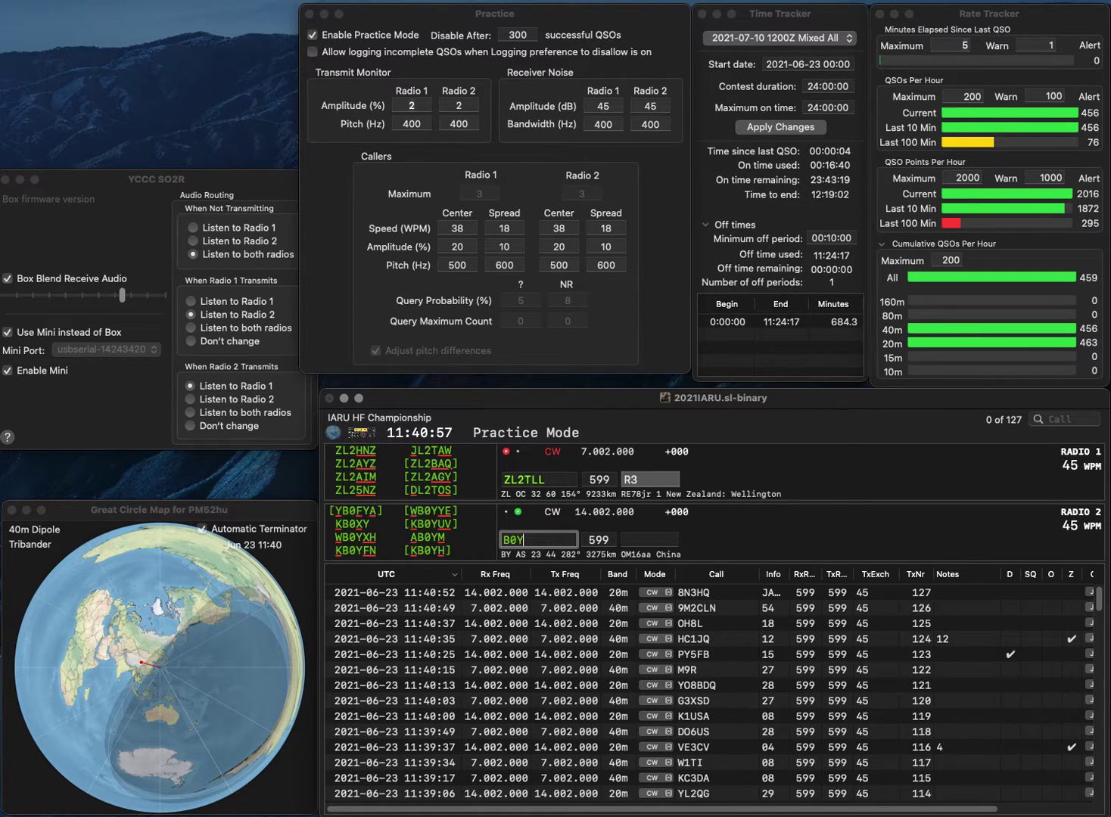
pyautogui.write('JA/4')
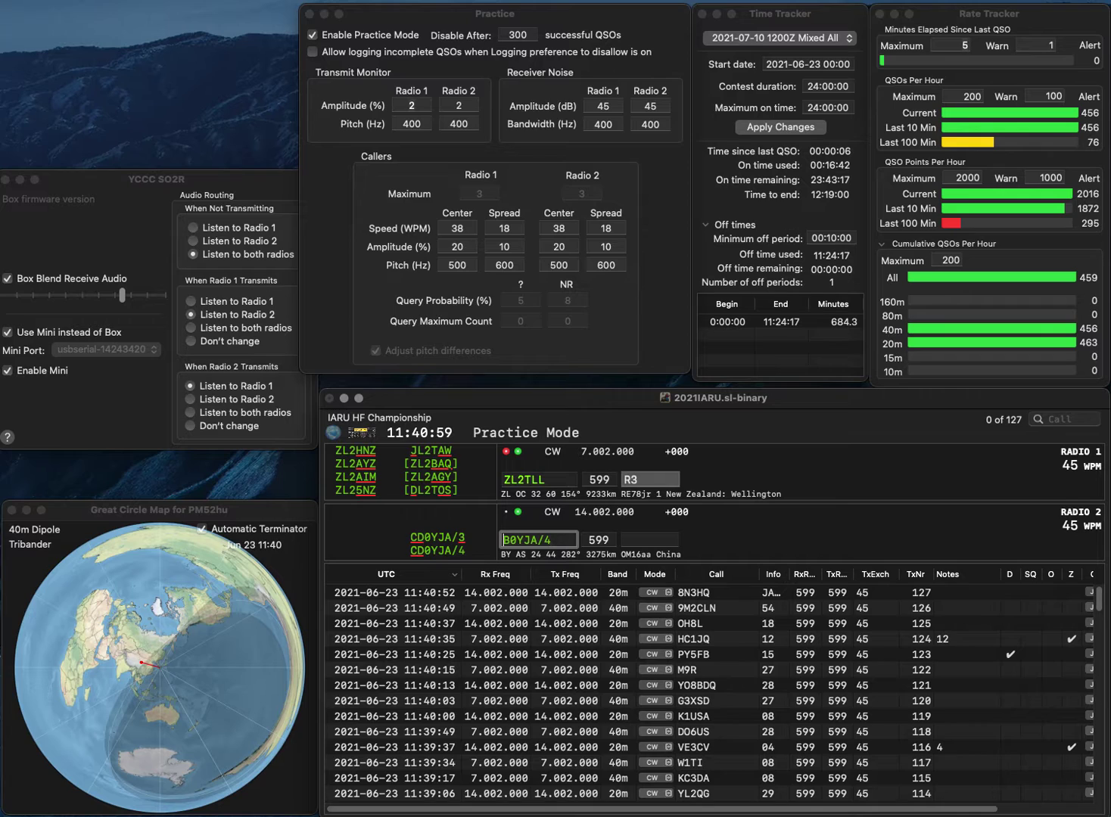
pyautogui.write('Y')
pyautogui.press('Return')
pyautogui.press('Return')
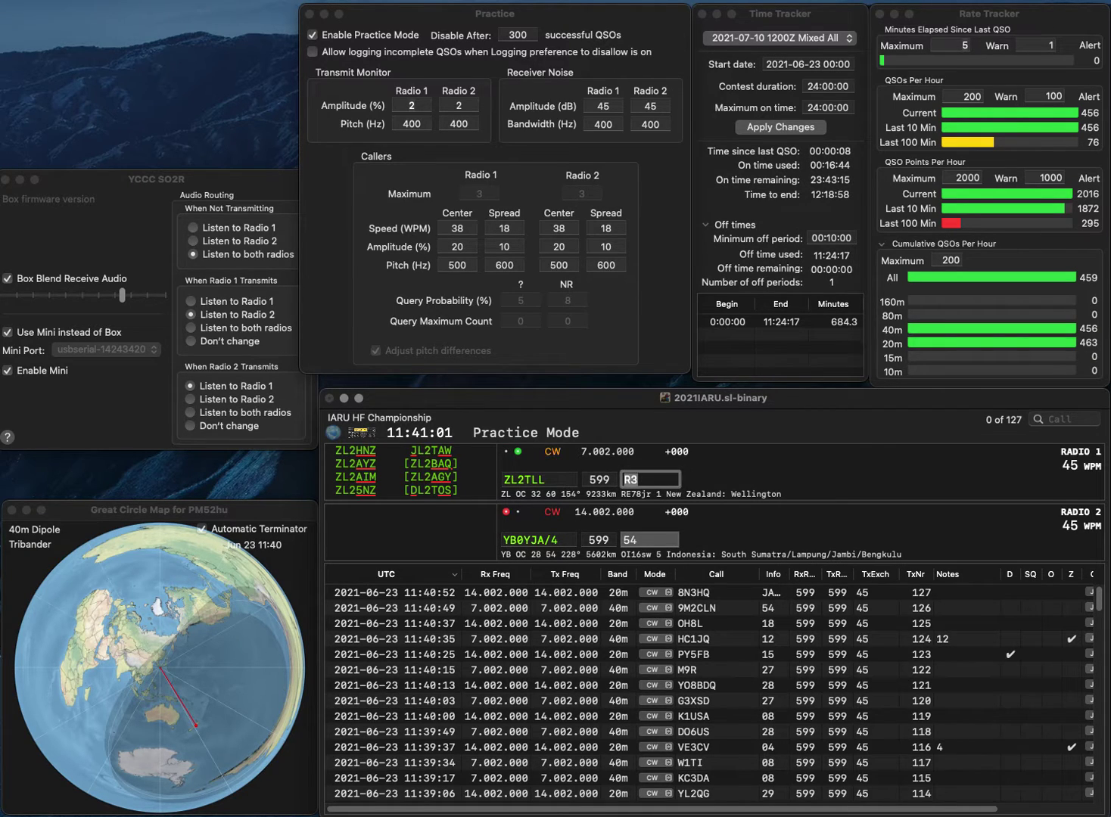
pyautogui.click(510, 541)
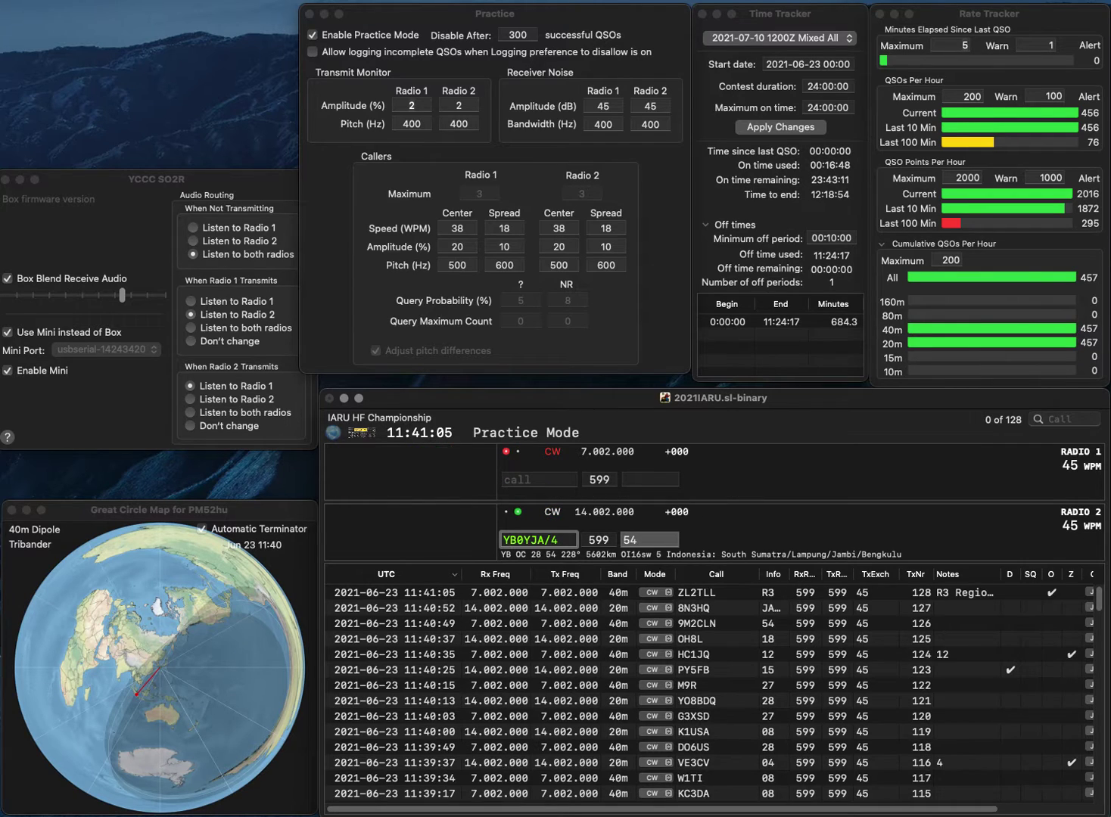
pyautogui.press('Delete')
pyautogui.write('C')
pyautogui.press('Delete')
pyautogui.write('D')
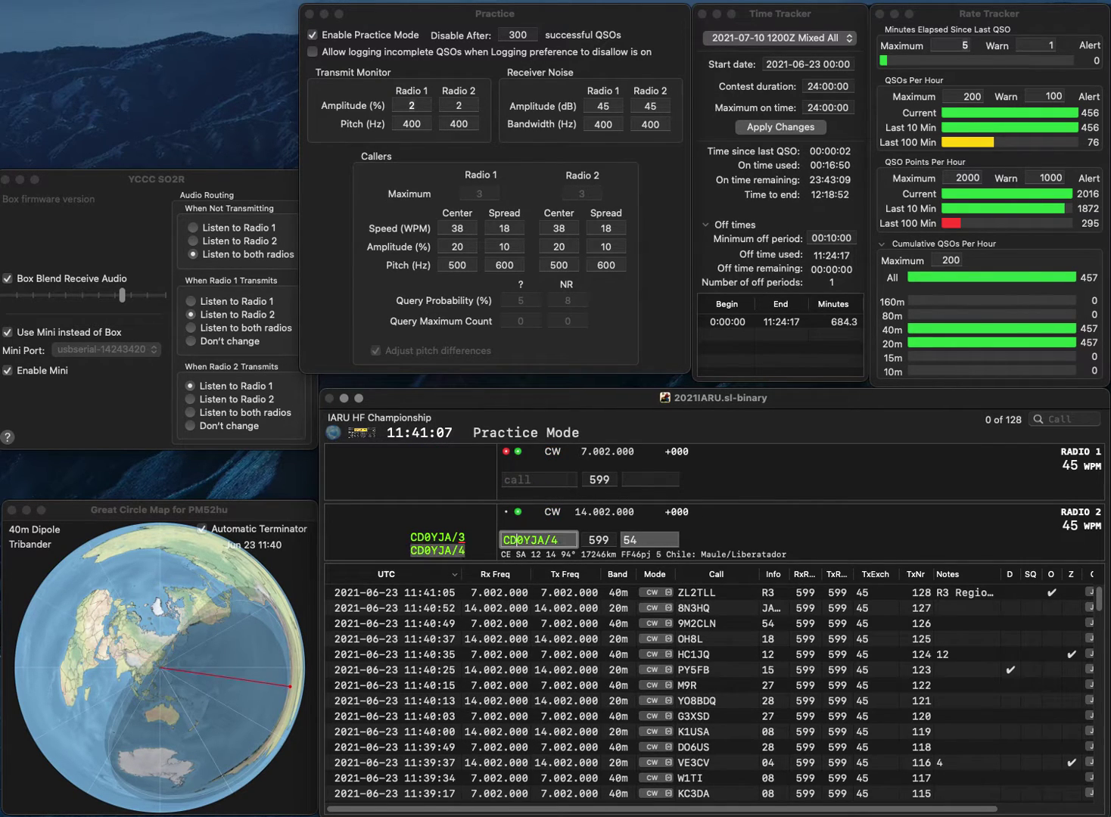
pyautogui.press('Return')
pyautogui.write('ON')
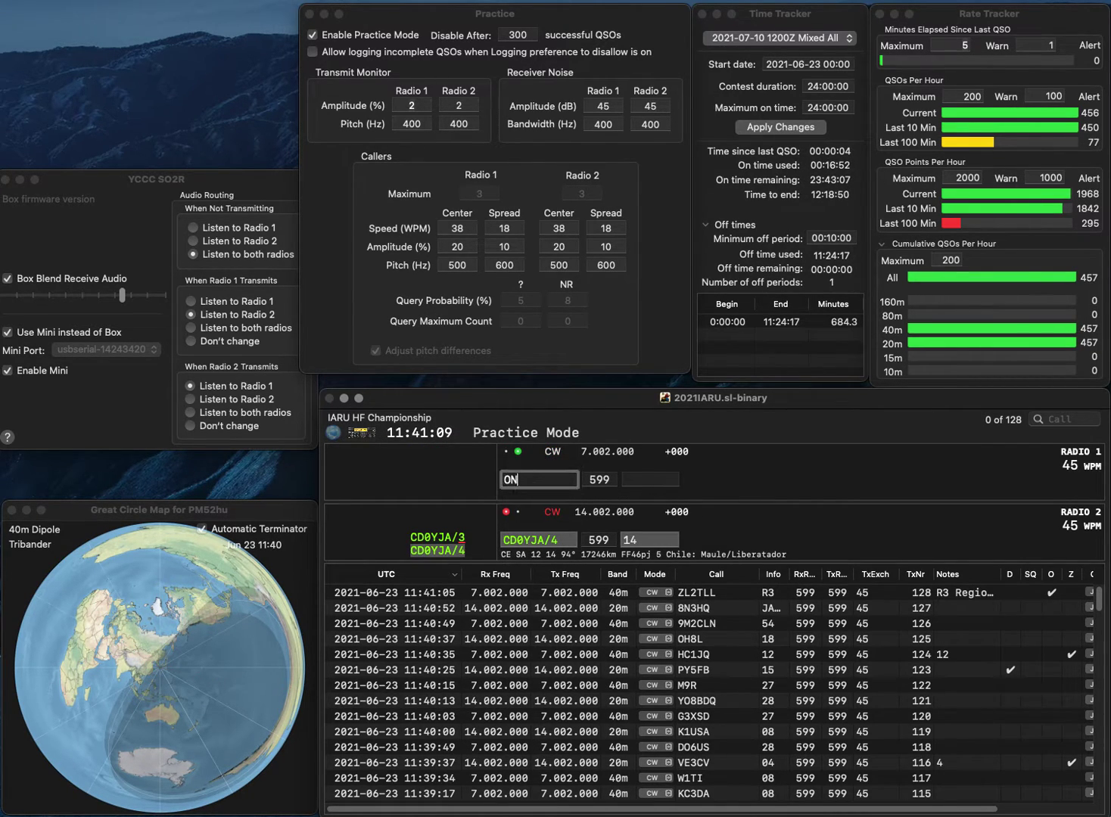
pyautogui.write('1DU')
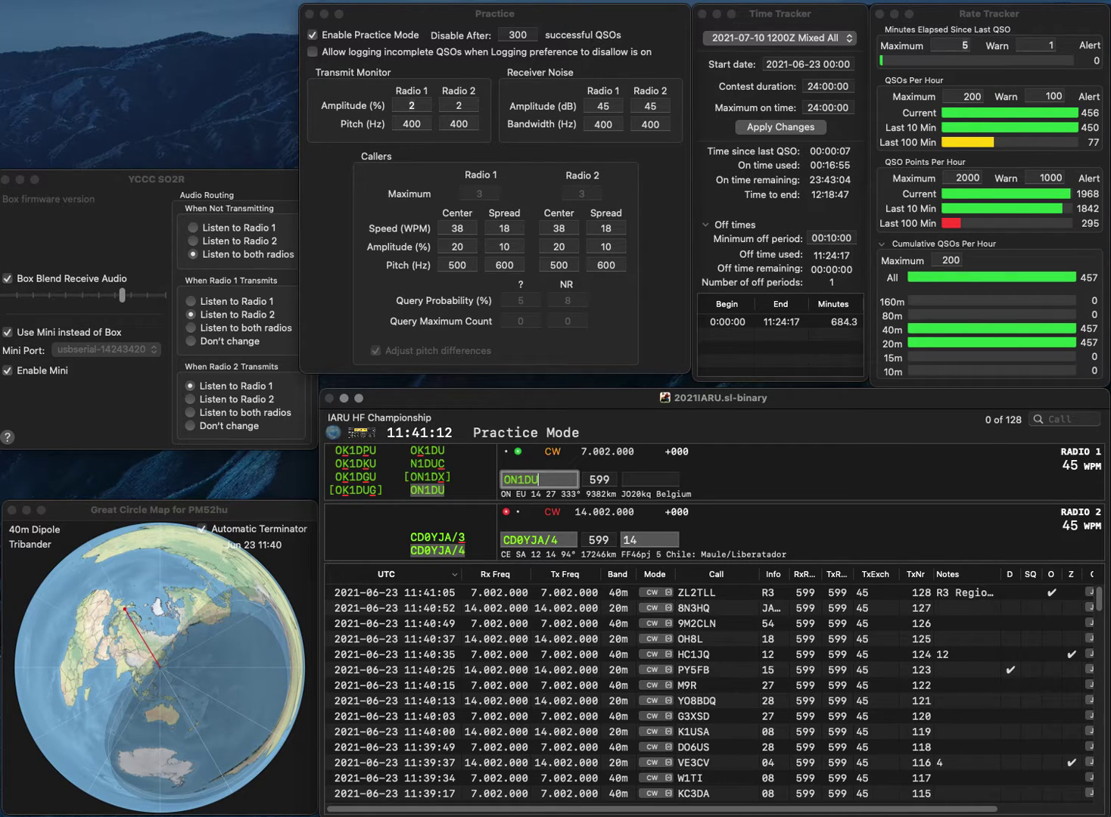
pyautogui.press('Return')
pyautogui.press('Tab')
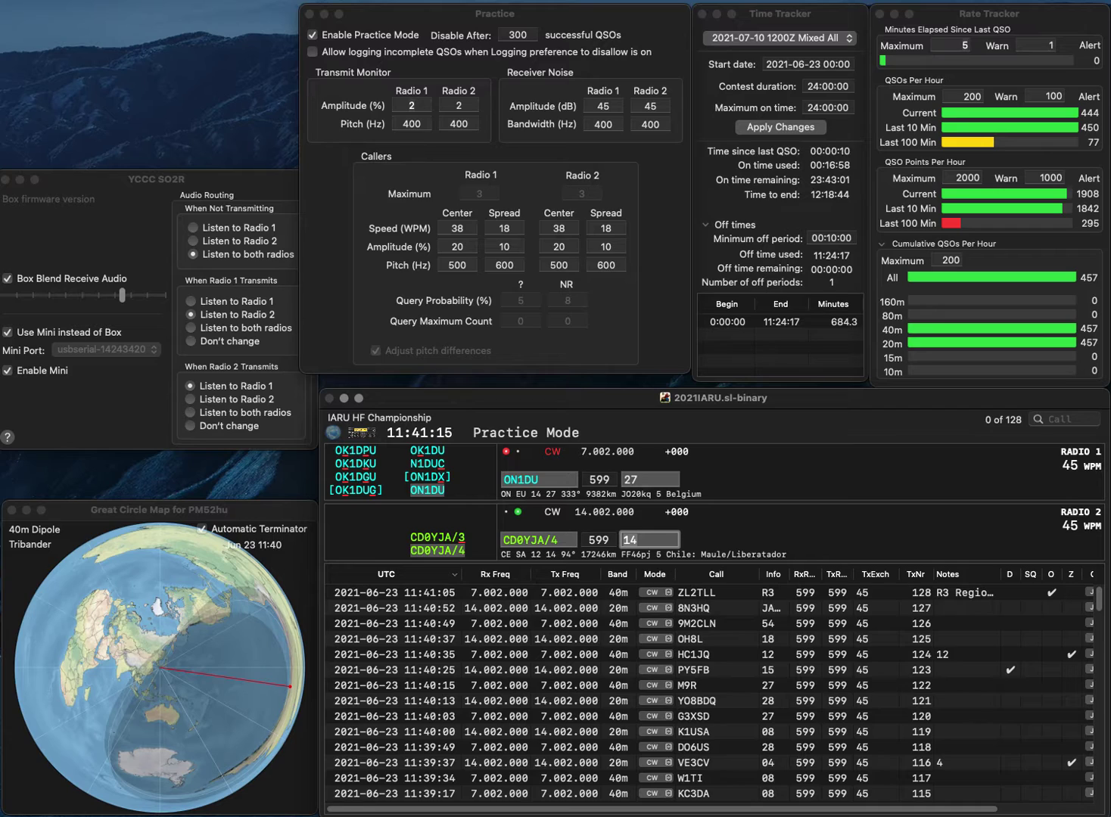
pyautogui.press('Return')
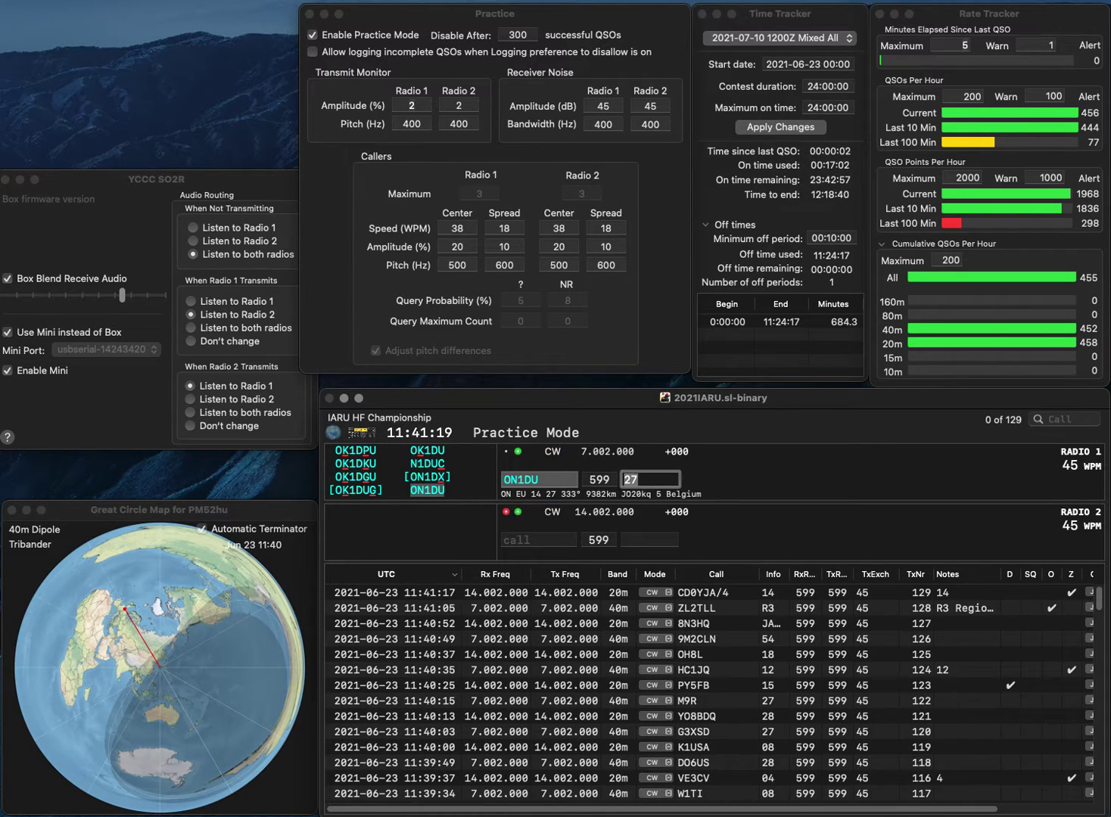
pyautogui.press('Return')
pyautogui.write('E')
pyautogui.press('BackSpace')
pyautogui.write('E')
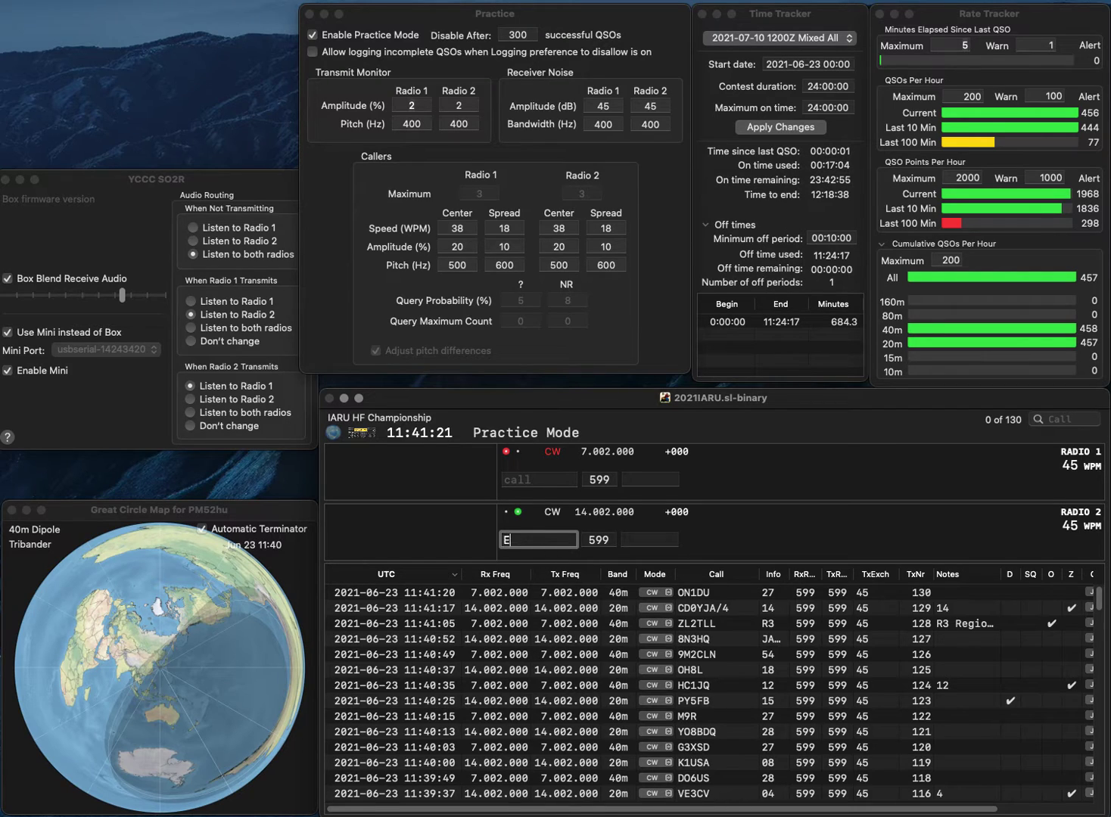
pyautogui.write('0HQ')
pyautogui.press('Home')
pyautogui.write('Y')
pyautogui.press('Return')
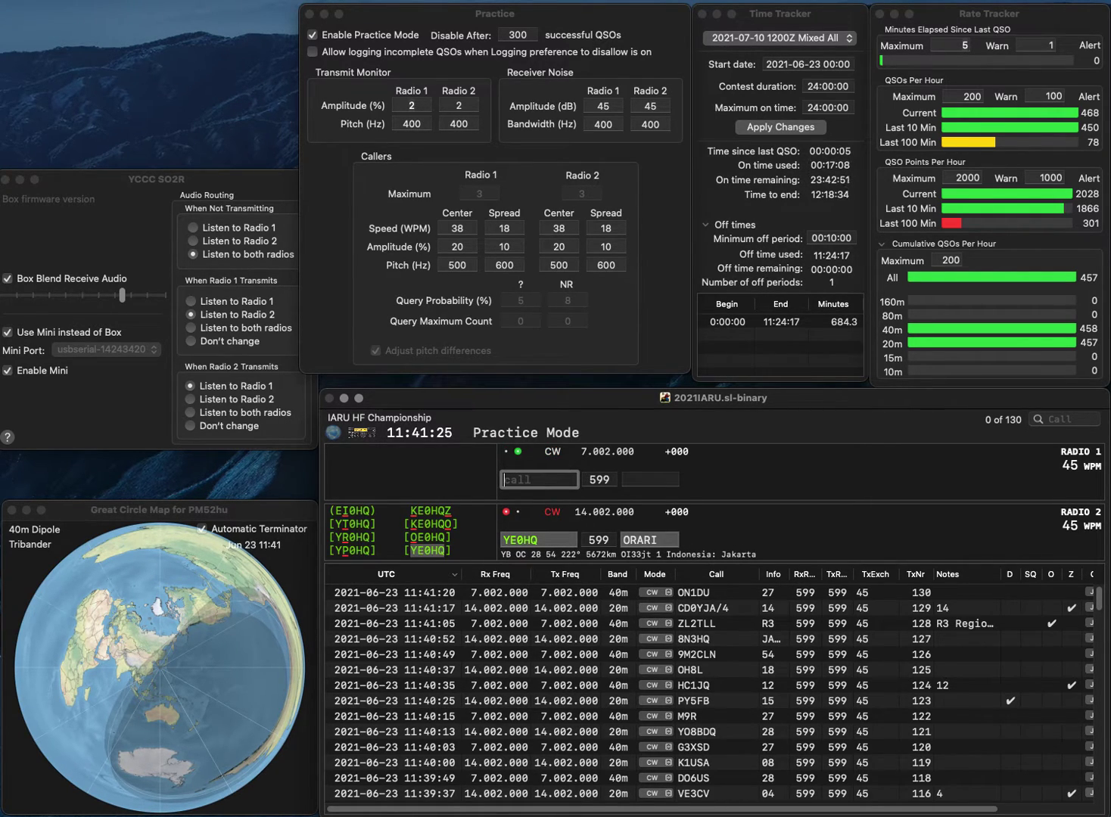
pyautogui.write('KDX')
pyautogui.press('Return')
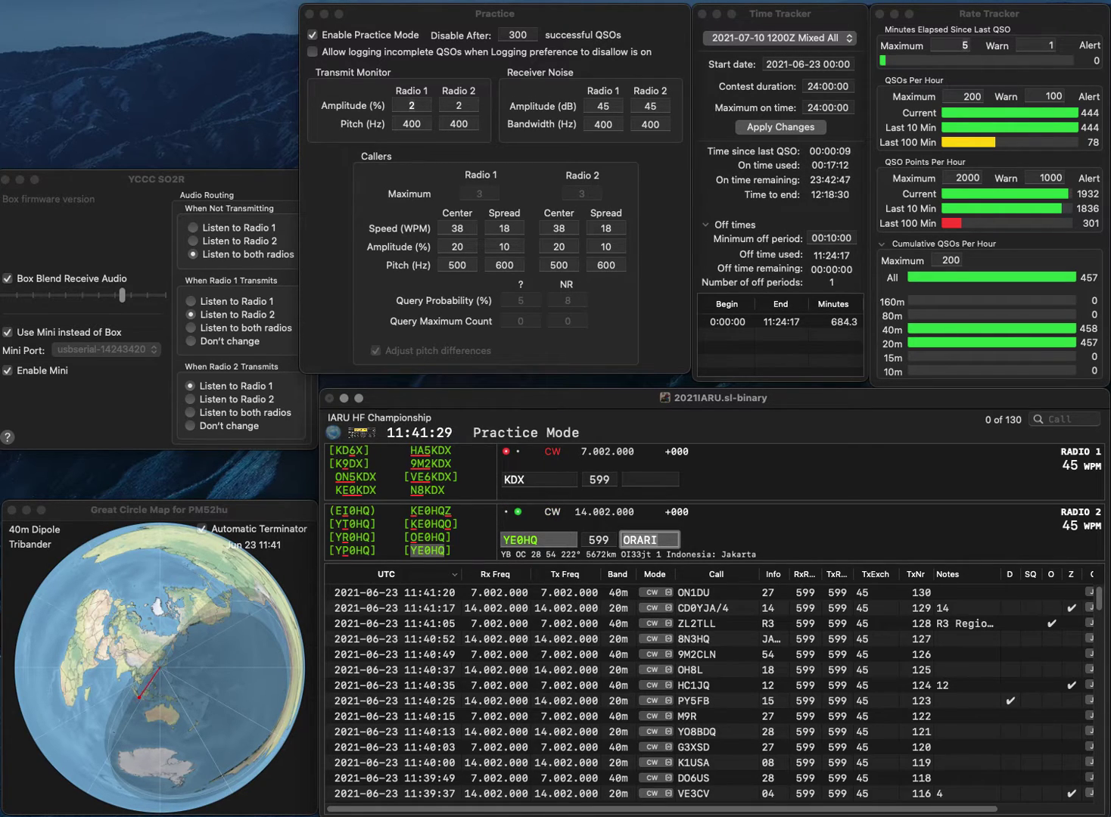
pyautogui.press('Return')
# Complete the partial call on Radio 1 as IK4KCX and send it to the caller.
pyautogui.write('IK4')
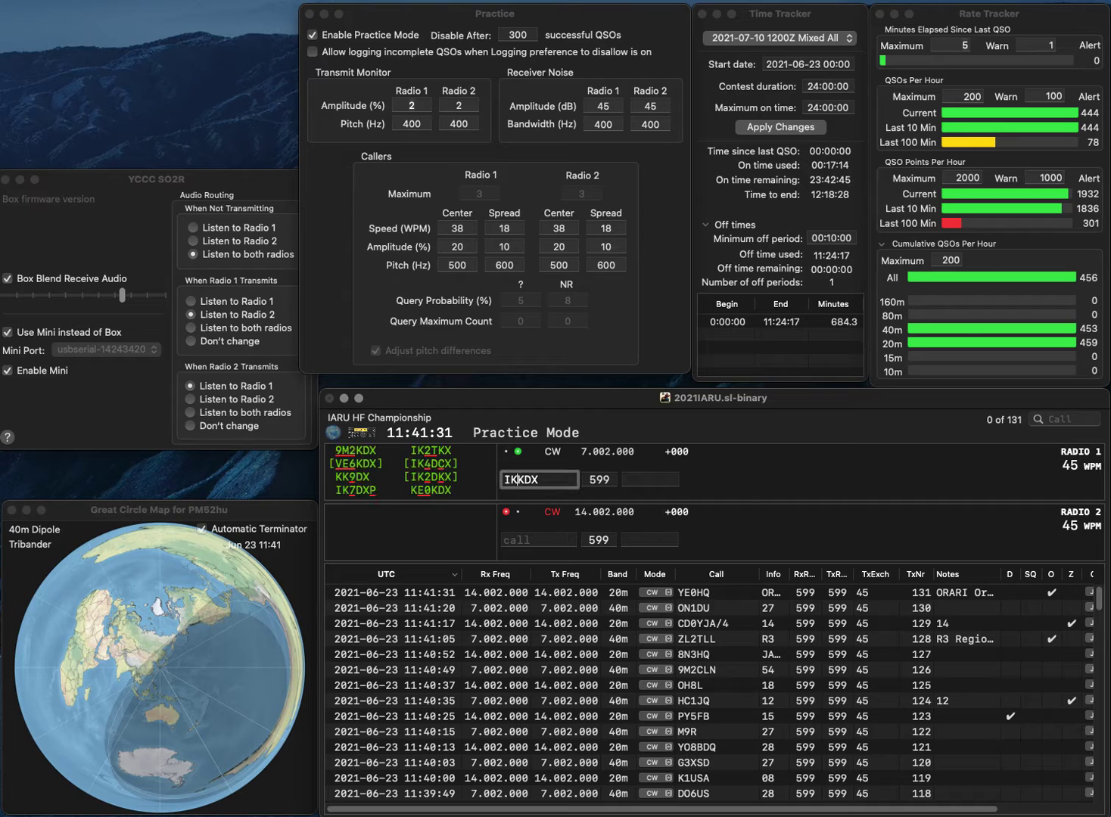
pyautogui.press('Right')
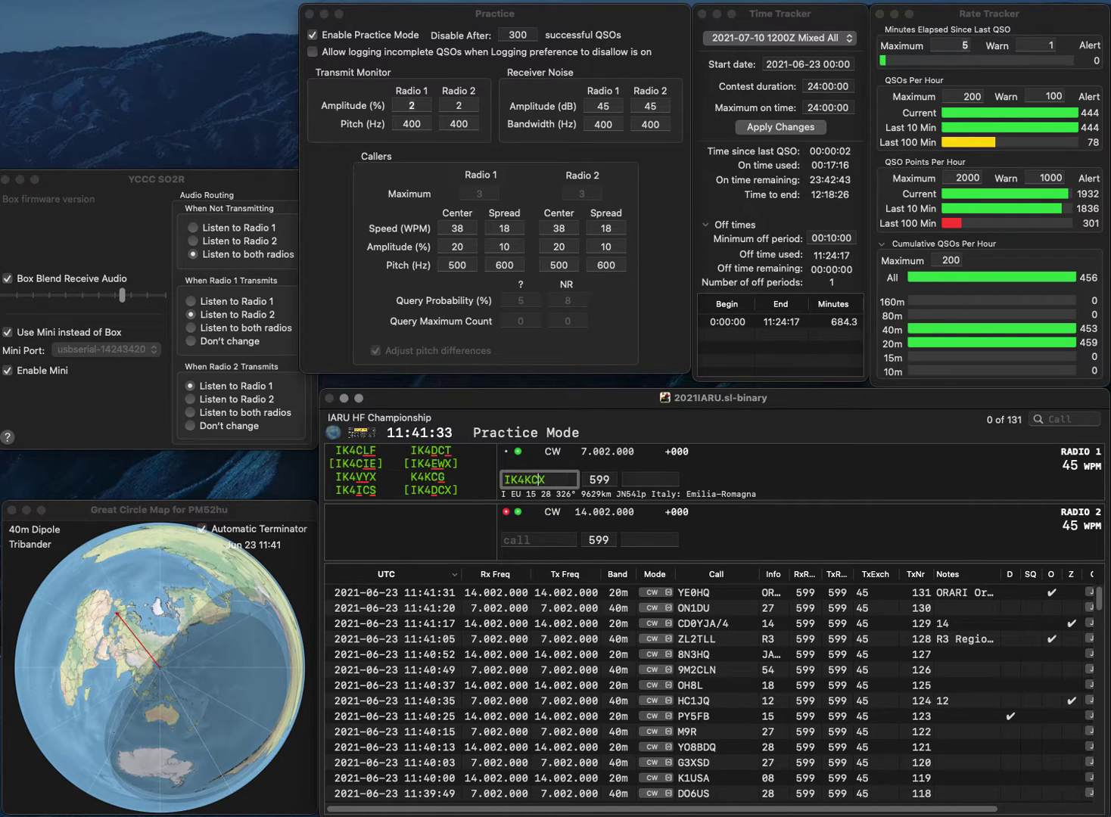
pyautogui.write('C')
pyautogui.press('Return')
pyautogui.write('WDM')
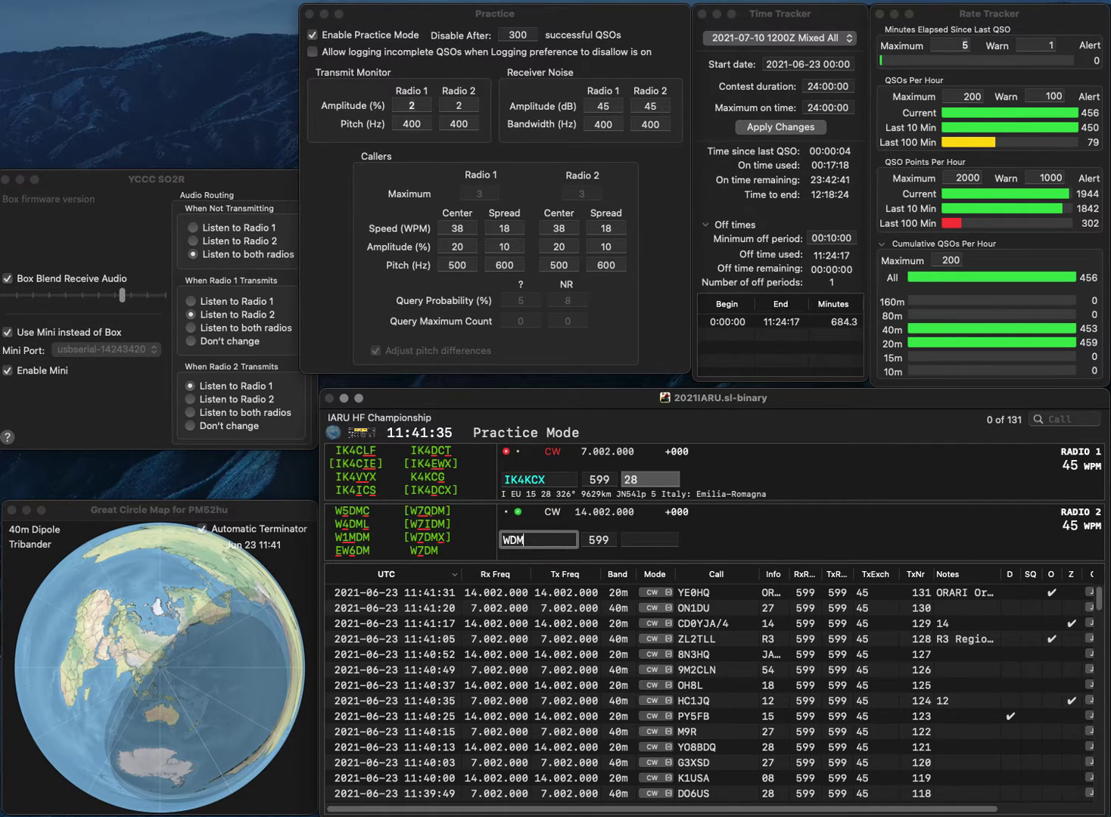
pyautogui.press('Left')
pyautogui.press('Left')
pyautogui.write('6')
pyautogui.press('Left')
pyautogui.press('Left')
pyautogui.write('E')
pyautogui.press('Return')
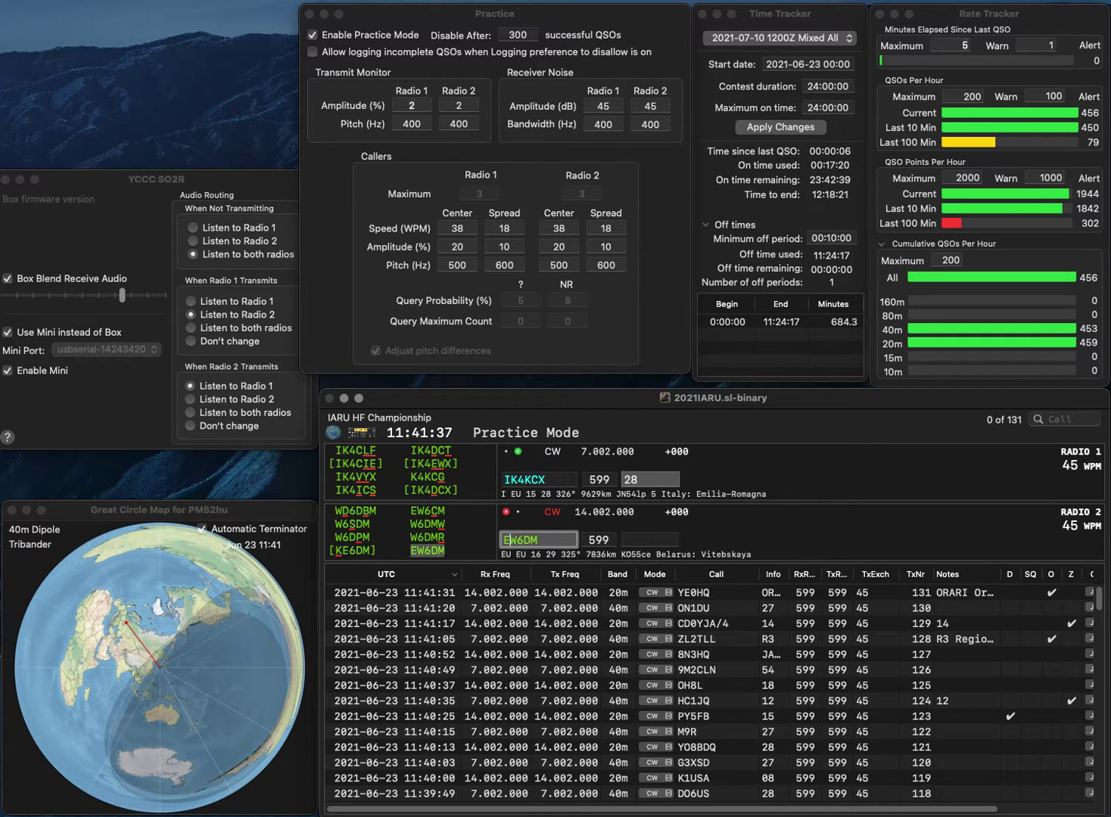
pyautogui.press('BackSpace')
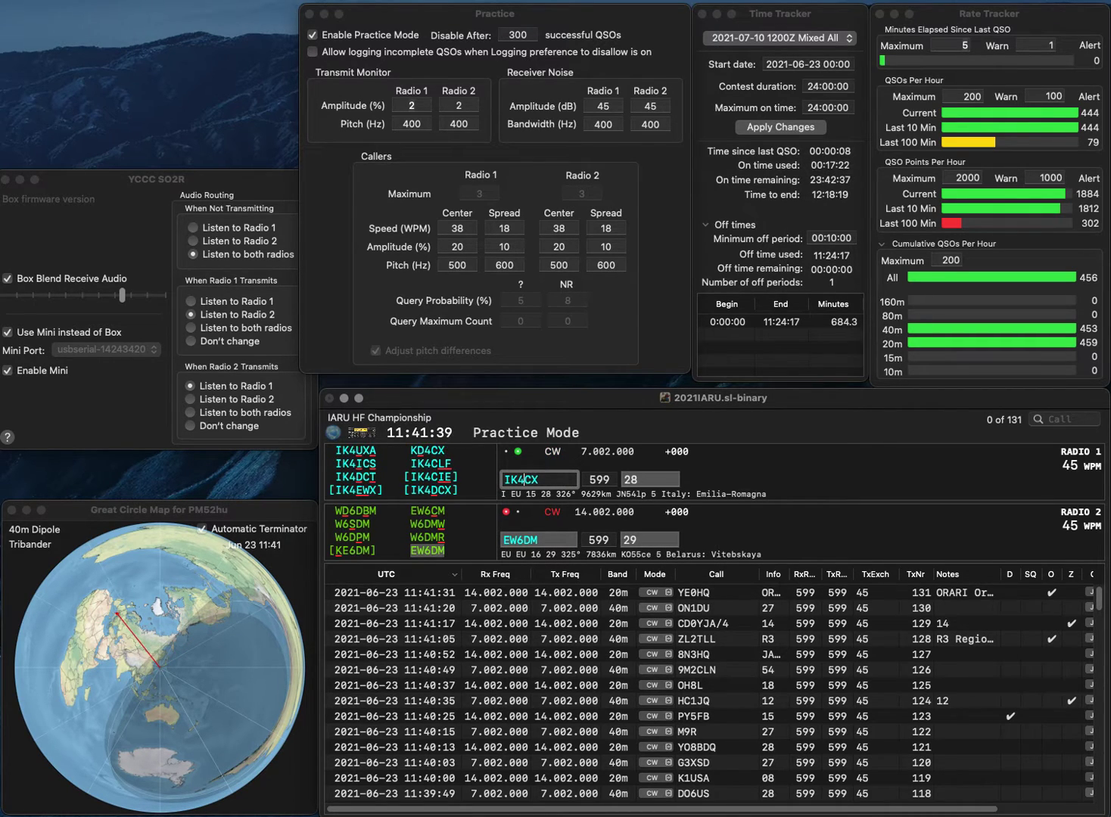
pyautogui.write('D')
pyautogui.press('Return')
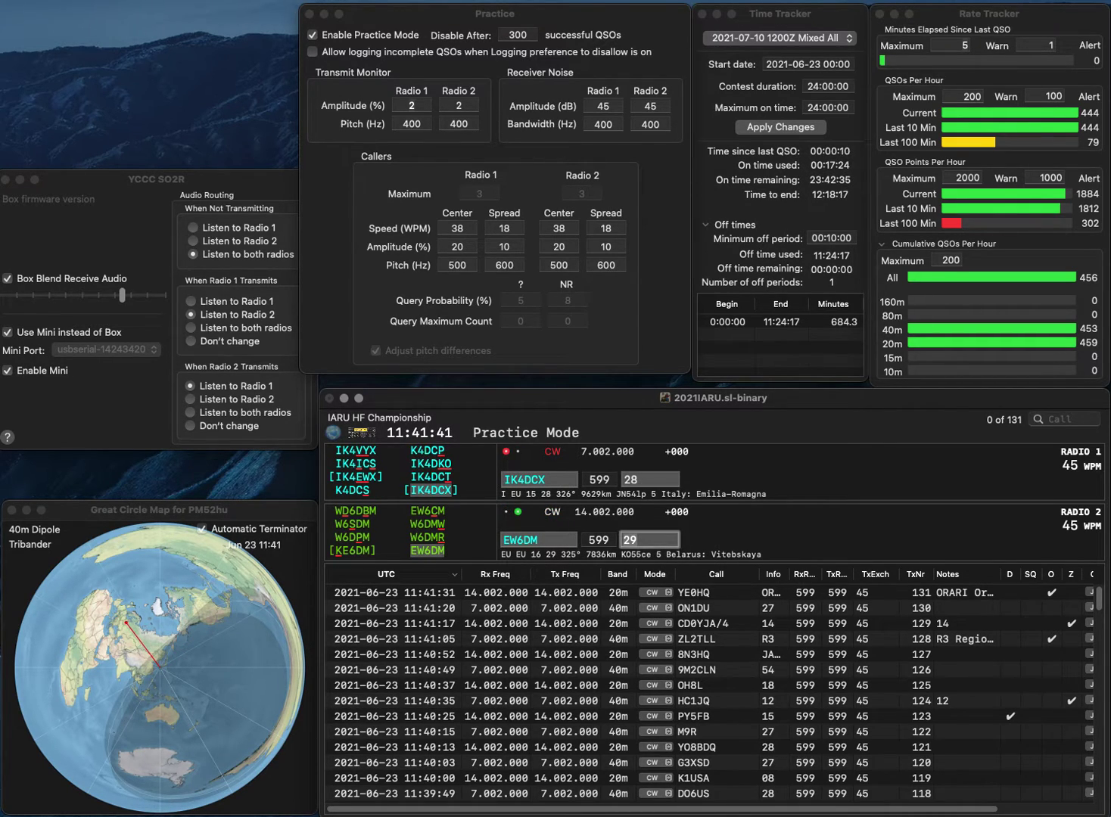
pyautogui.press('Return')
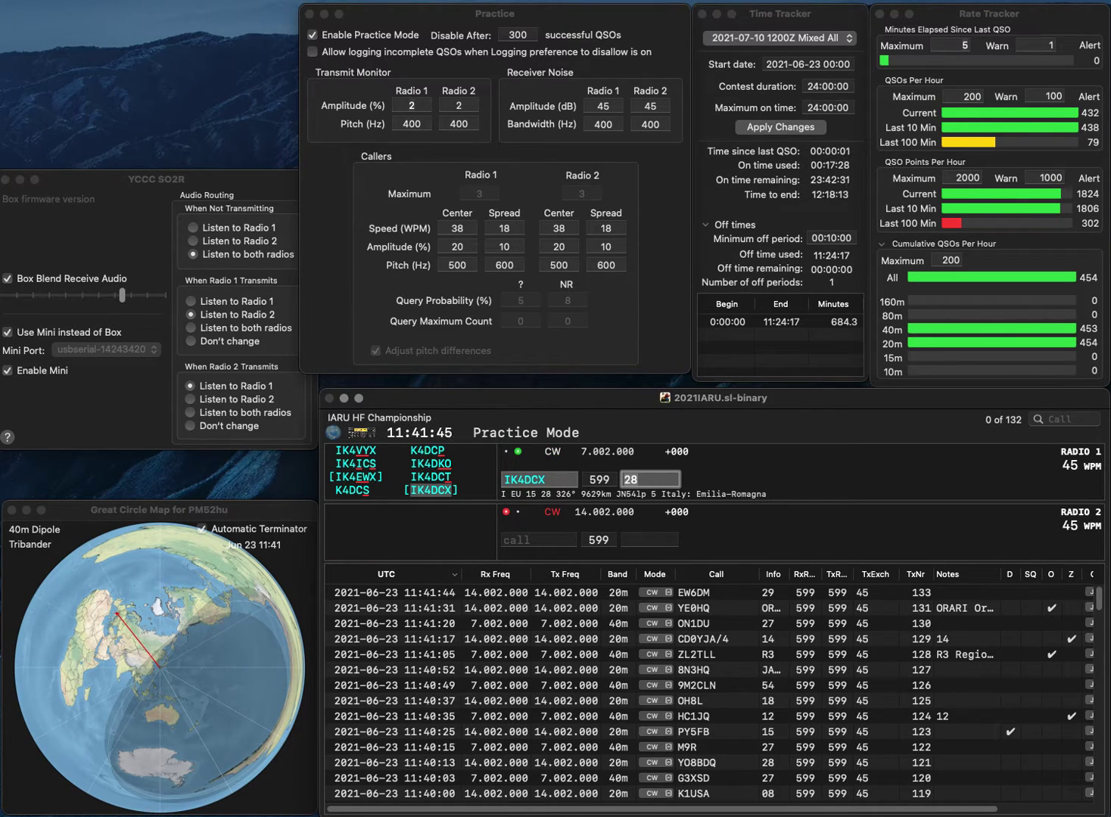
pyautogui.press('Return')
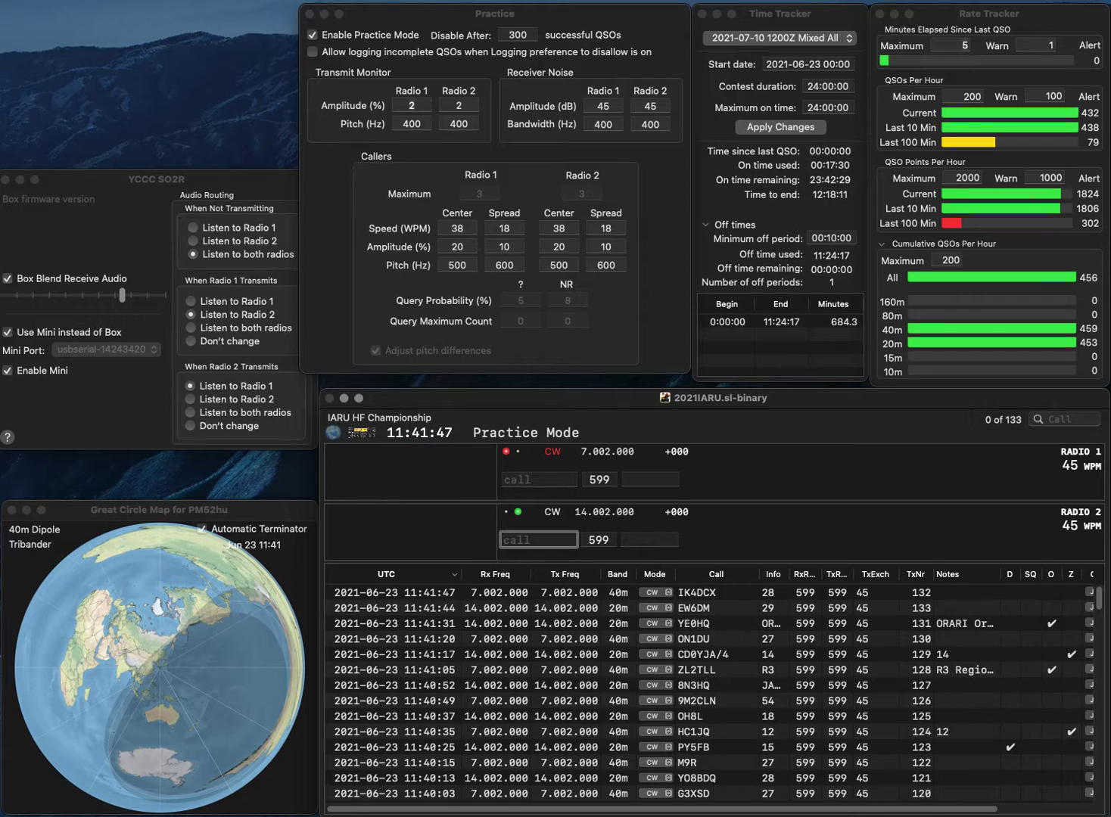
# Send the partial call UT on Radio 2, answer YS0YS on Radio 1, and complete the Radio 2 call as UT8IK.
pyautogui.write('UT')
pyautogui.press('Return')
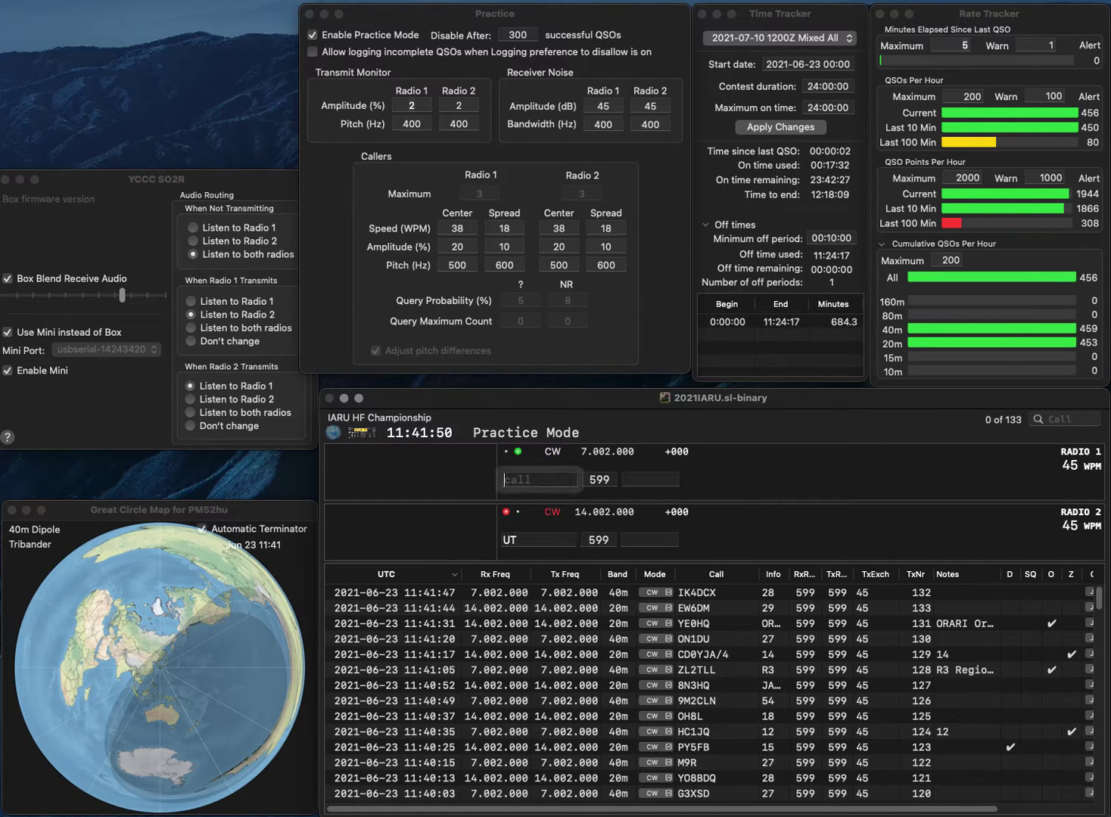
pyautogui.write('YS0YS')
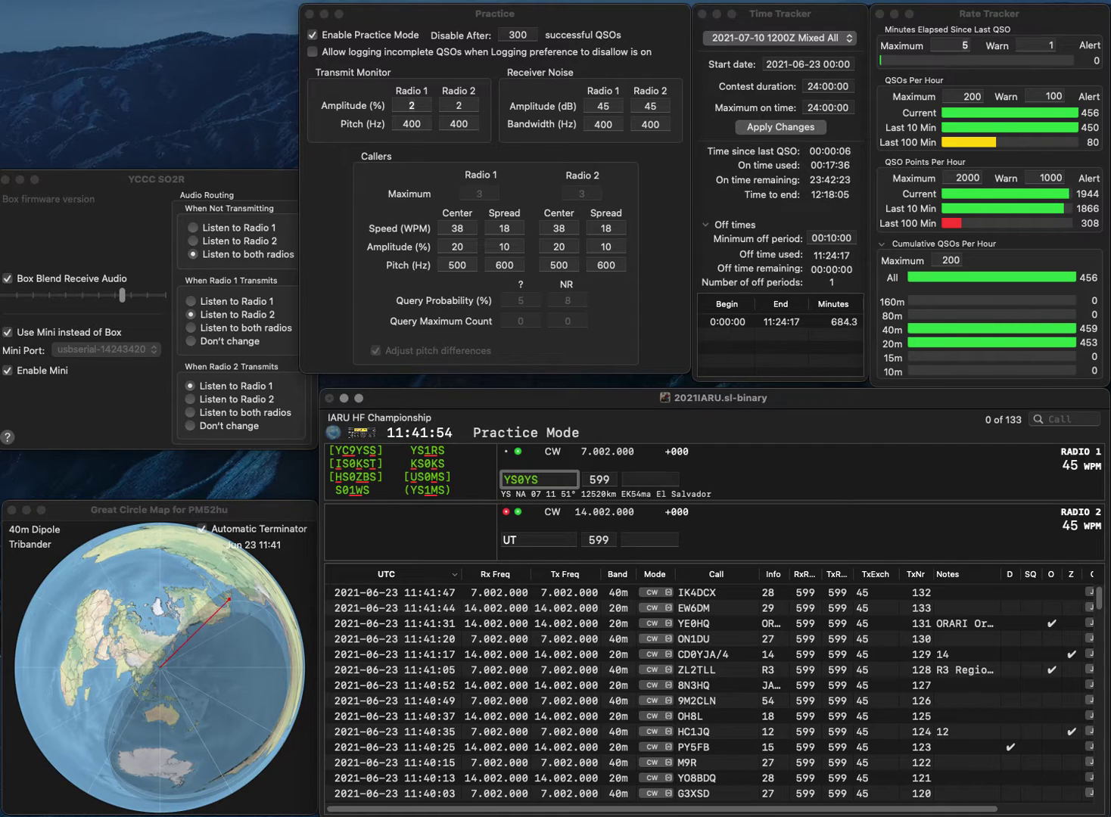
pyautogui.press('Return')
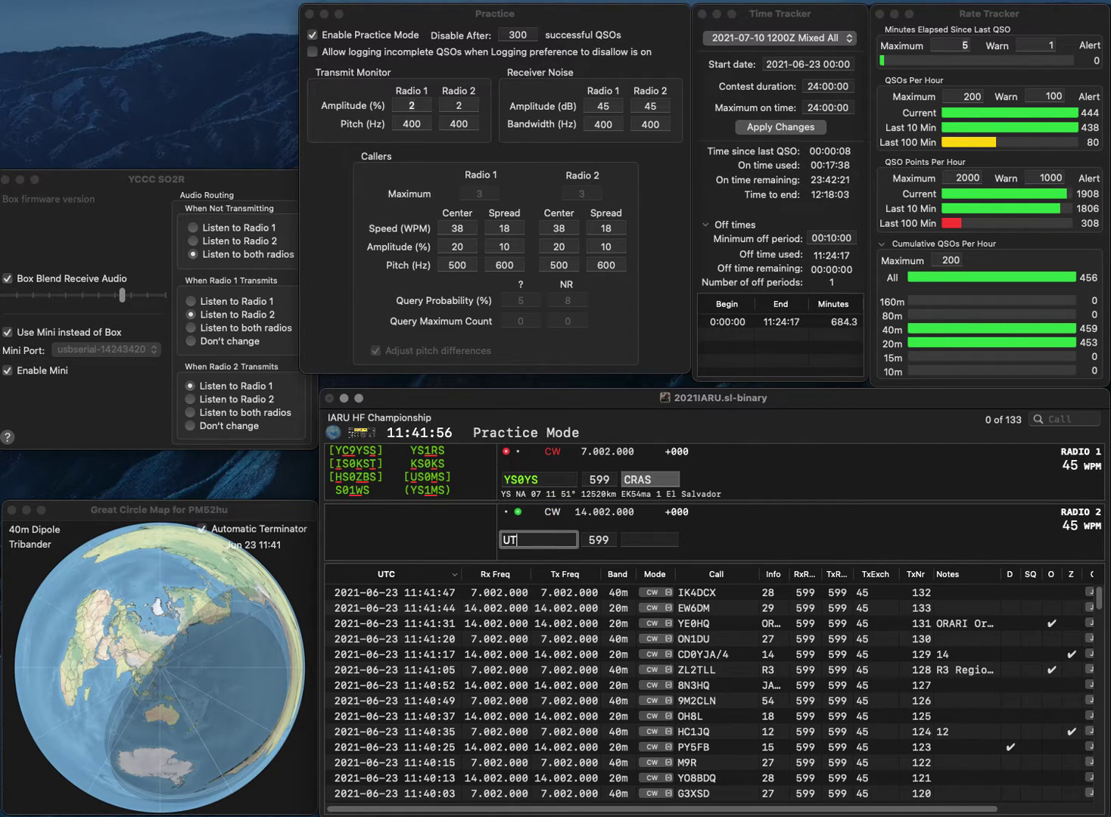
pyautogui.write('8IK')
pyautogui.press('Return')
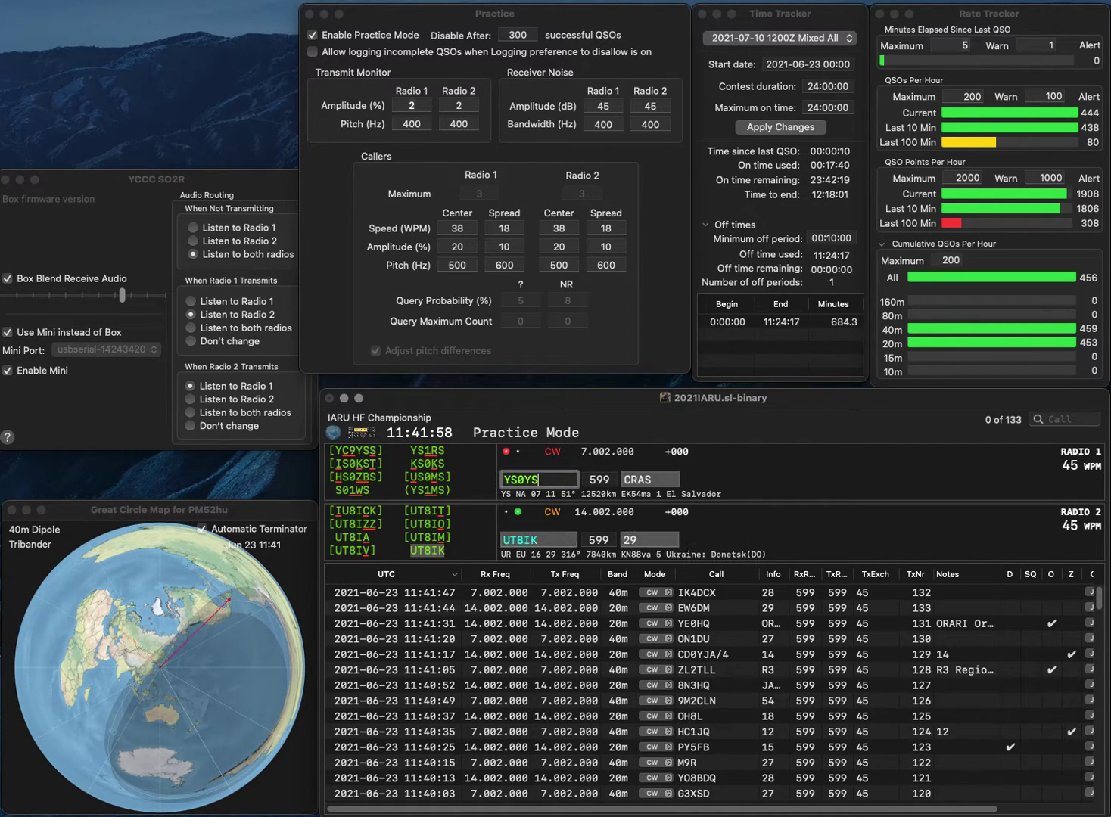
pyautogui.press('Tab')
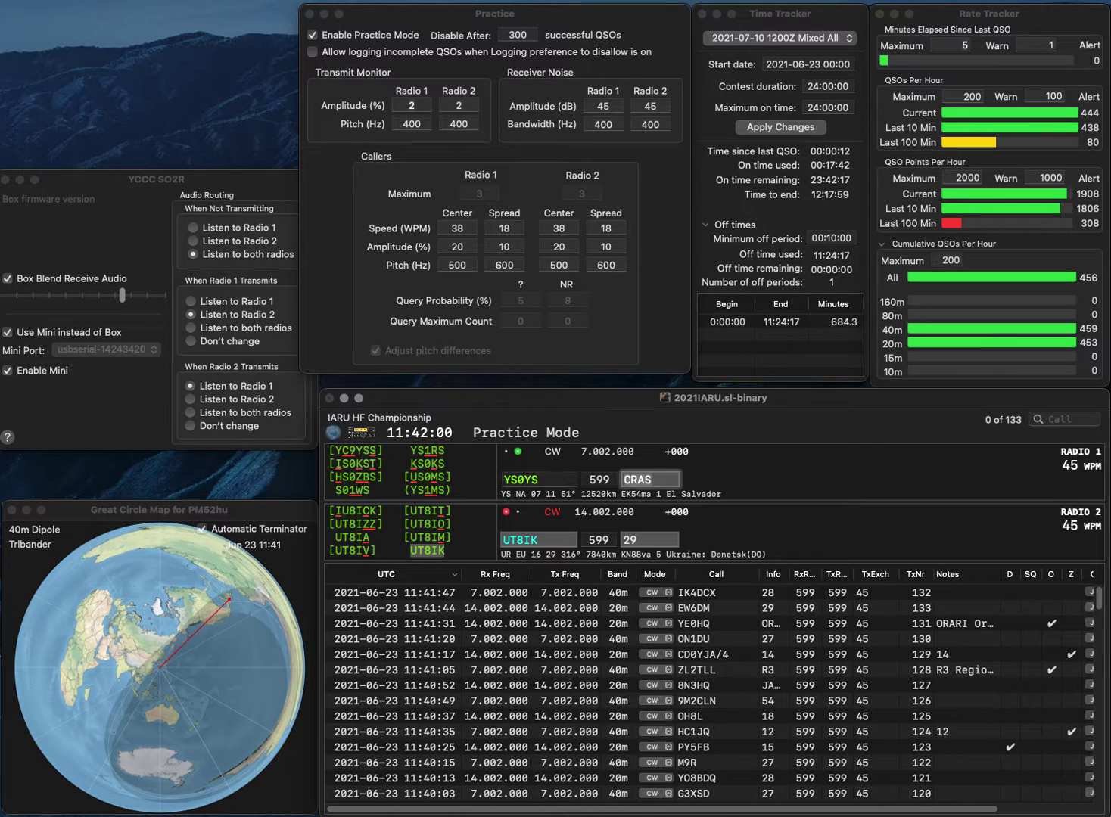
pyautogui.press('Return')
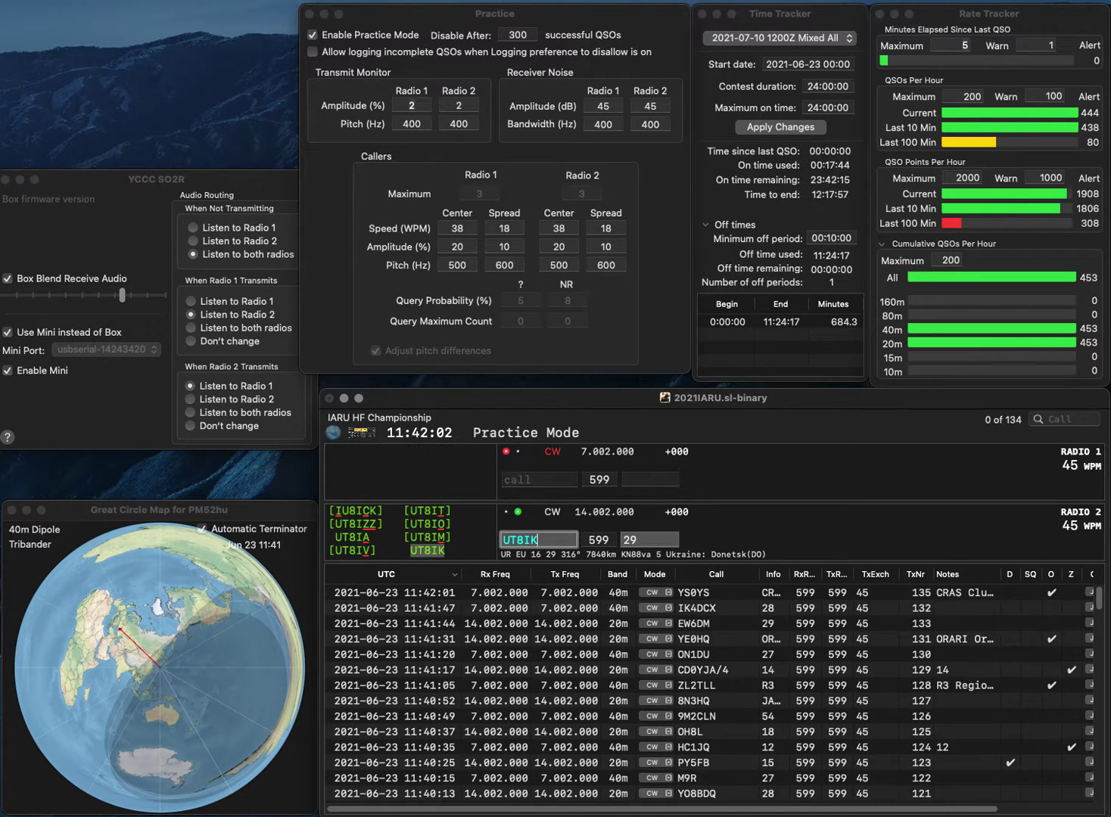
pyautogui.press('Tab')
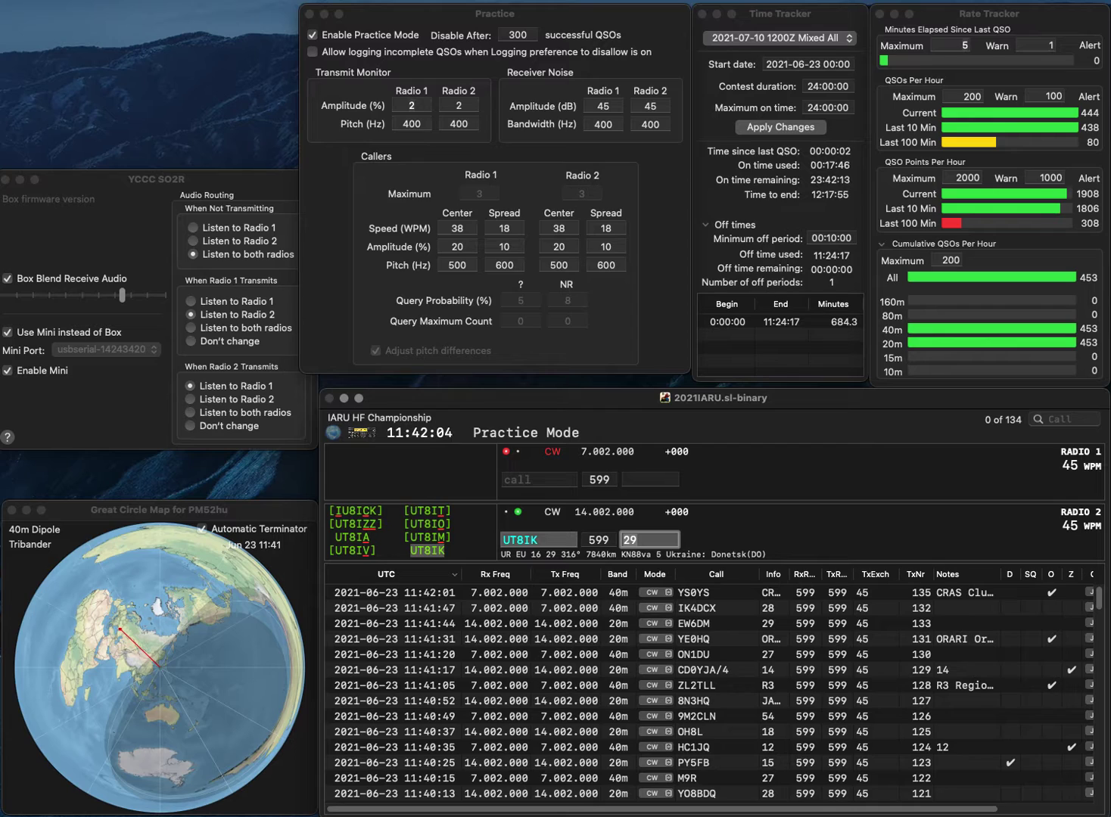
pyautogui.press('Return')
# Enter D8CPZ on Radio 1, complete it as YD8CPZ and answer the caller.
pyautogui.write('D')
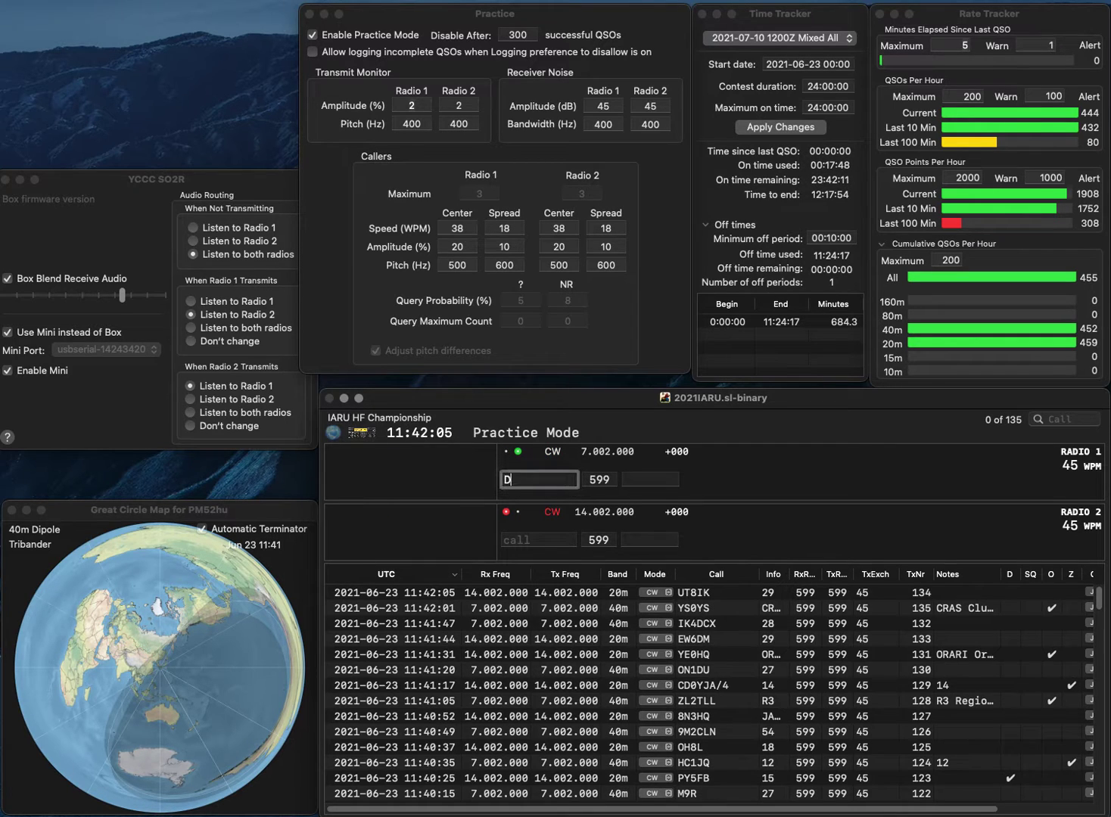
pyautogui.write('8CPZ')
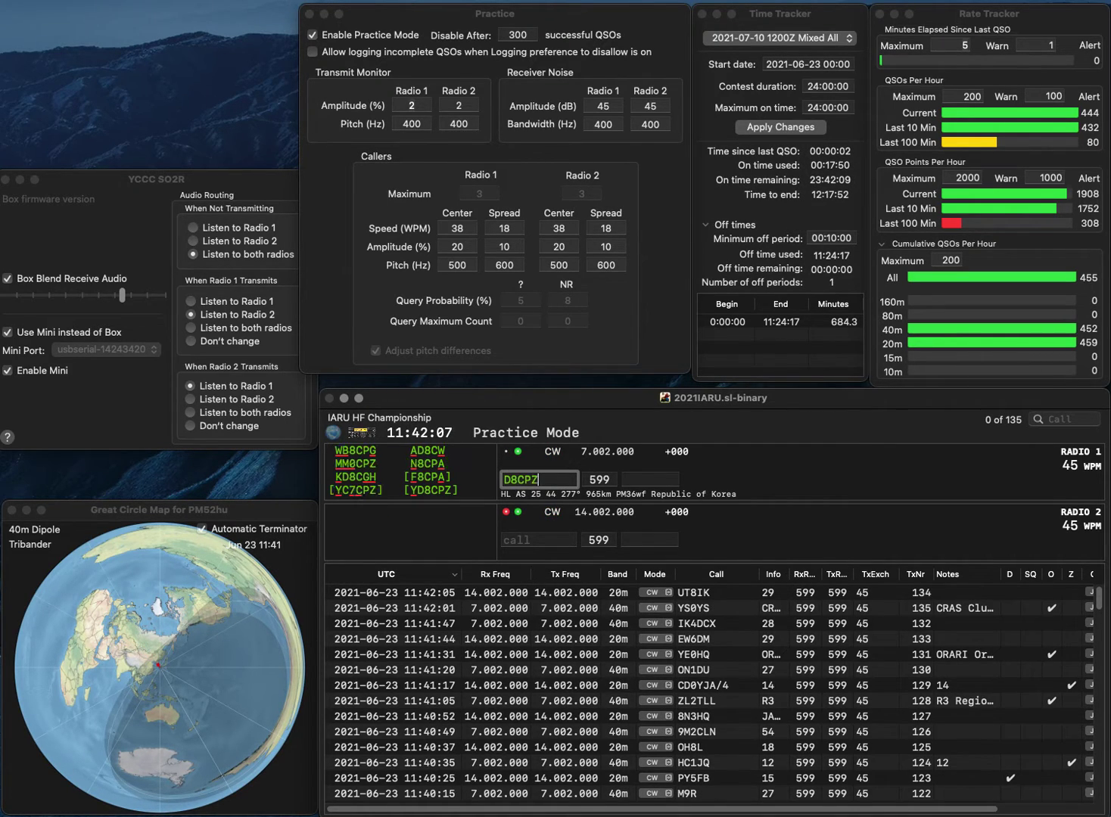
pyautogui.press('Home')
pyautogui.write('Y')
pyautogui.press('Return')
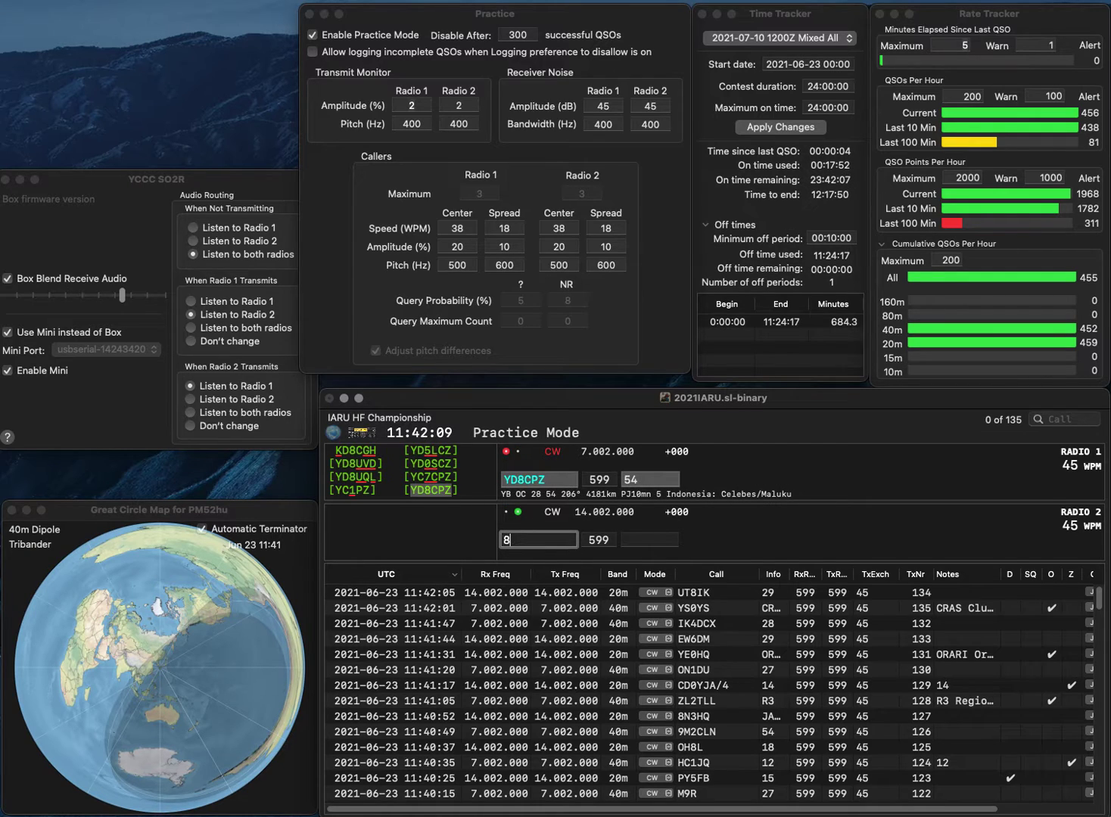
# Answer YR8D on Radio 2 and log both contacts, YD8CPZ with exchange 54 and YR8D with exchange 28.
pyautogui.write('YR8D')
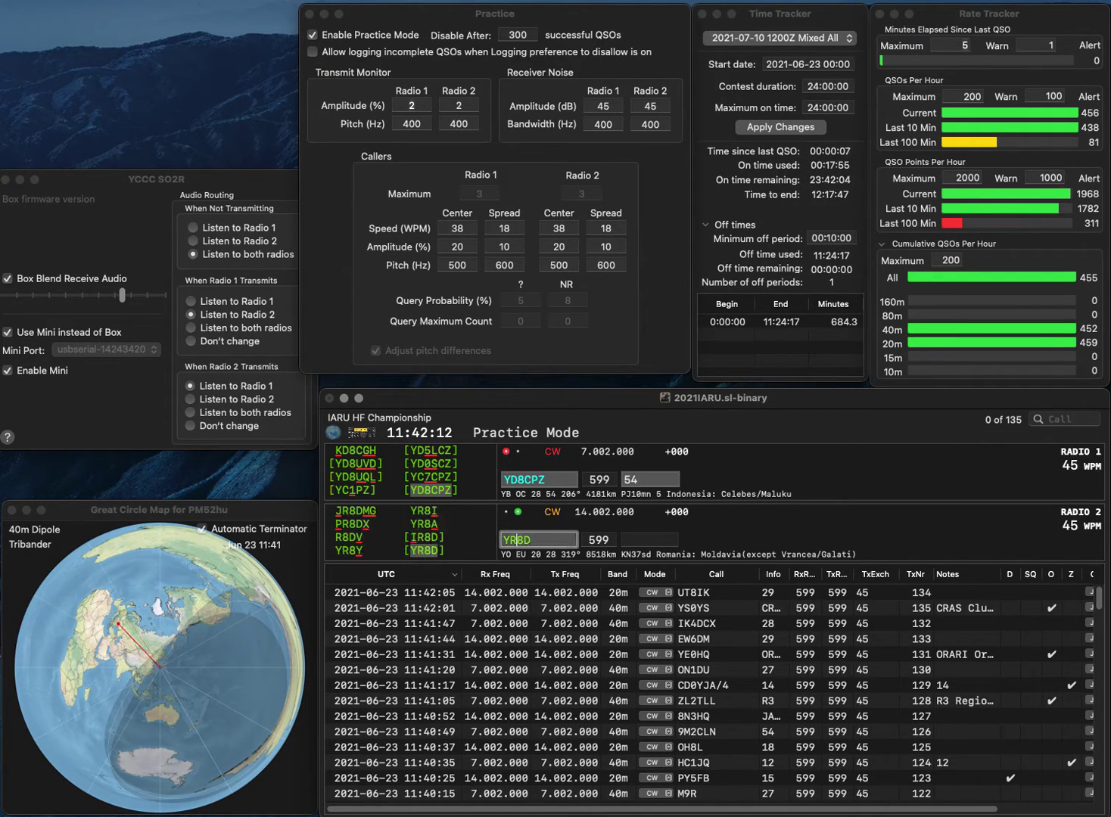
pyautogui.press('Return')
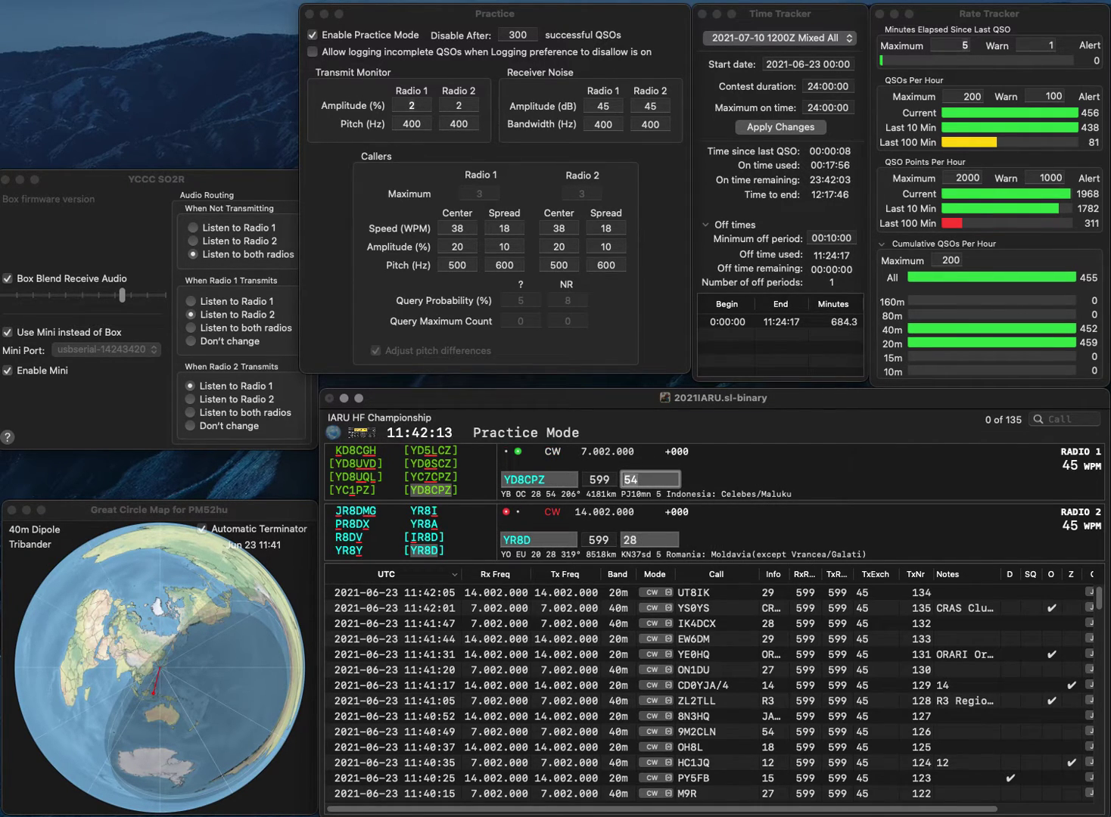
pyautogui.press('Return')
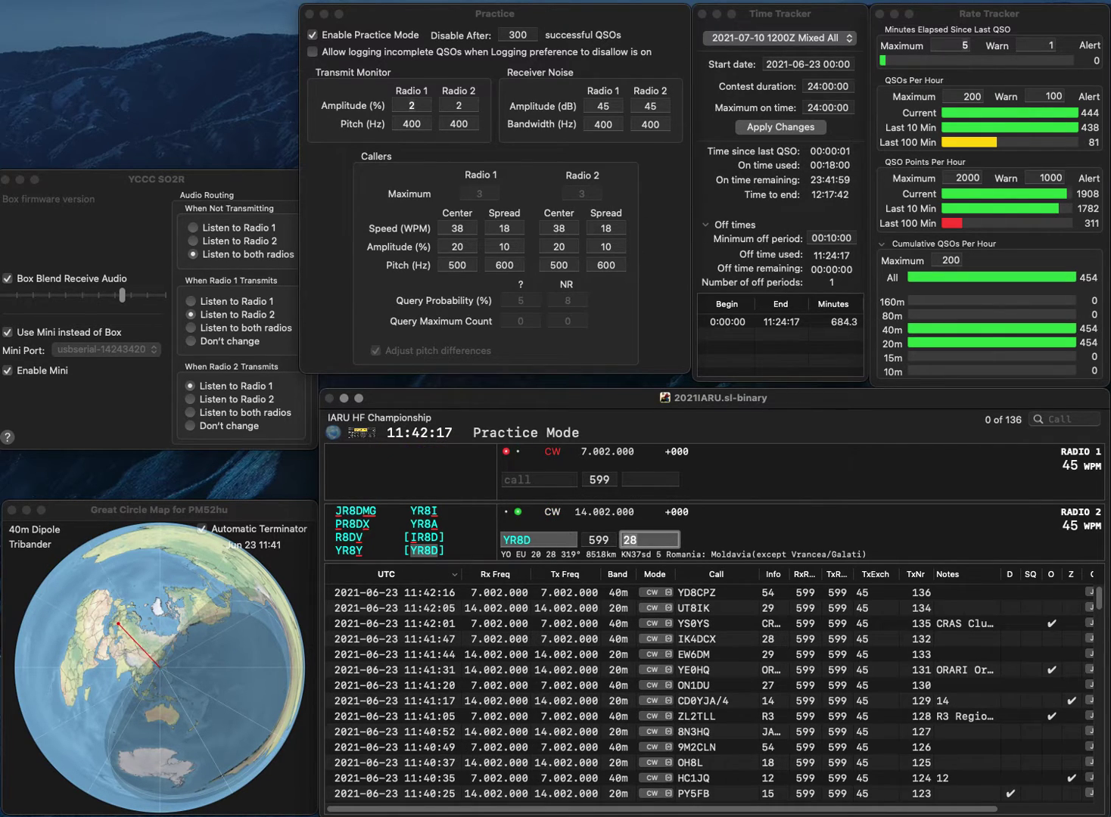
pyautogui.press('Return')
pyautogui.write('B')
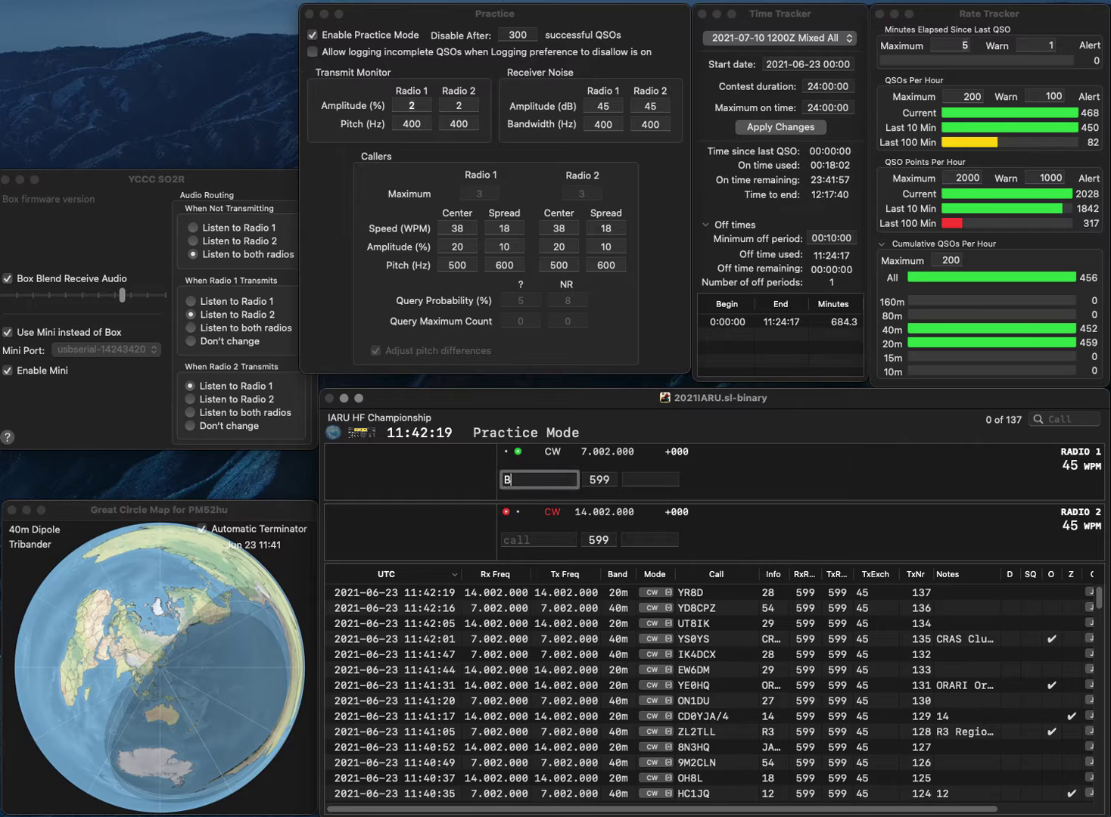
pyautogui.write('0YH')
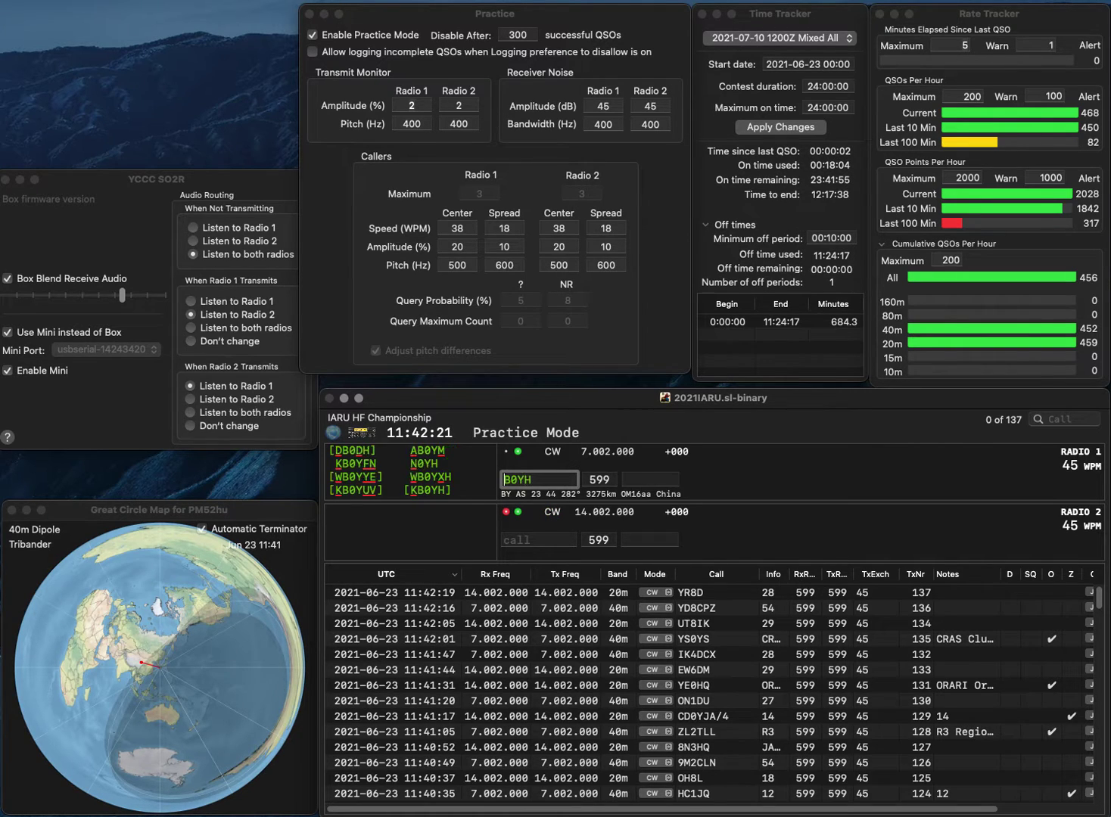
pyautogui.press('Return')
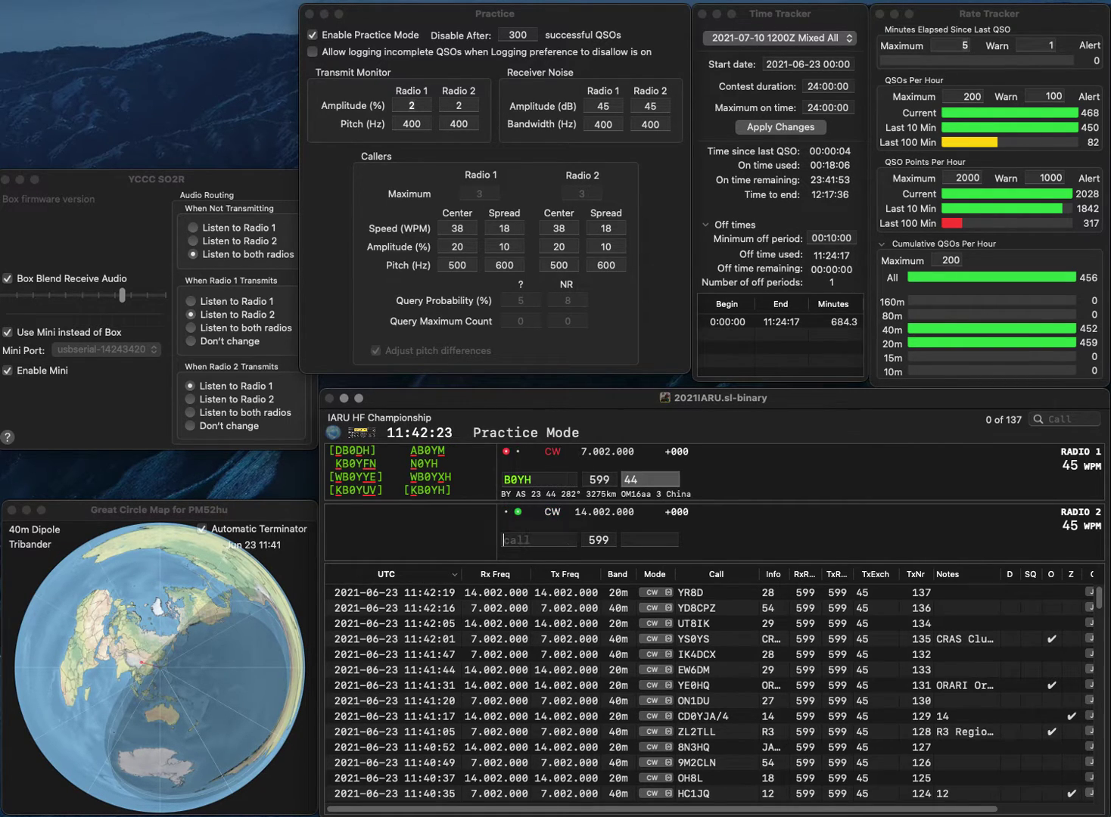
pyautogui.write('DM3M')
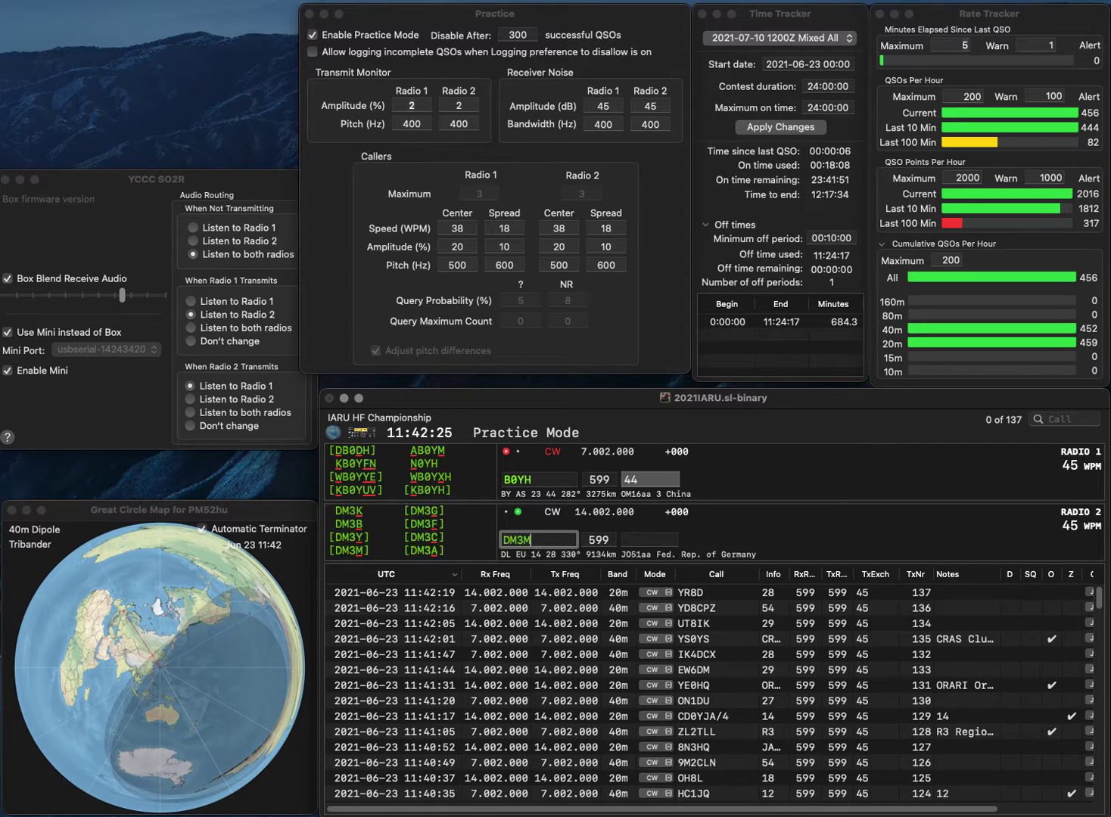
pyautogui.press('Return')
pyautogui.write('K')
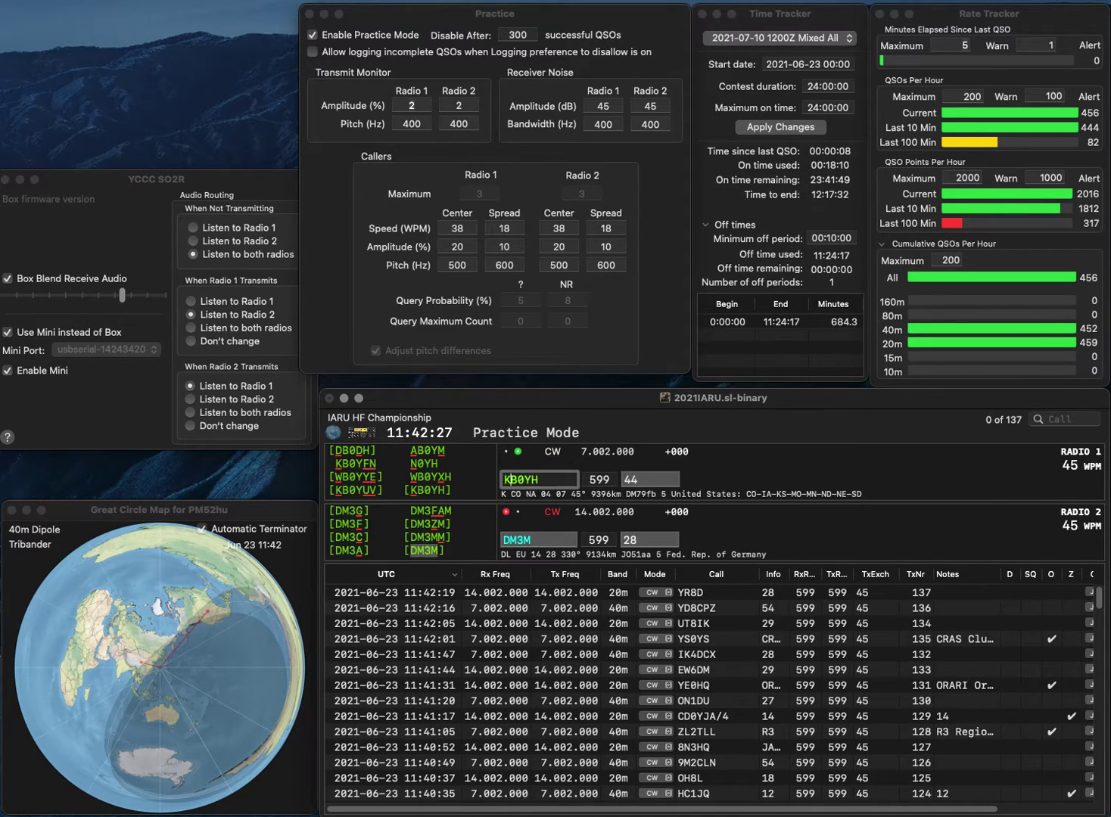
pyautogui.press('Return')
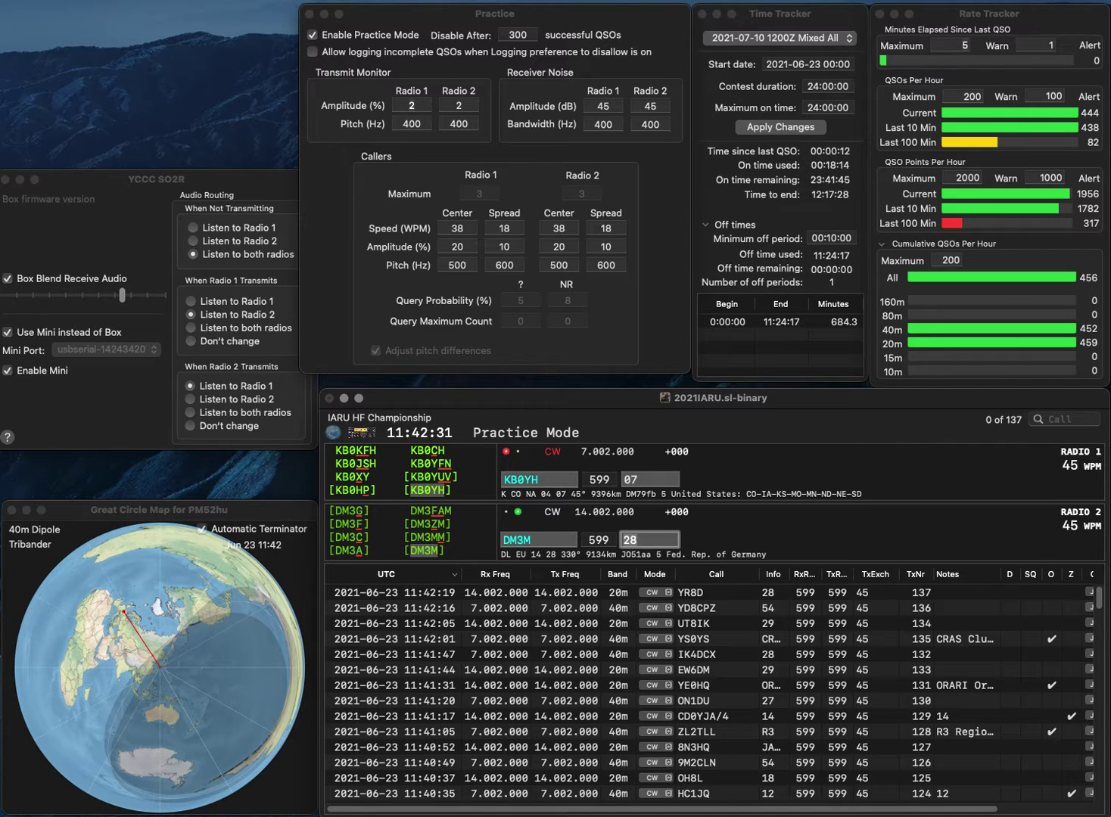
pyautogui.press('Return')
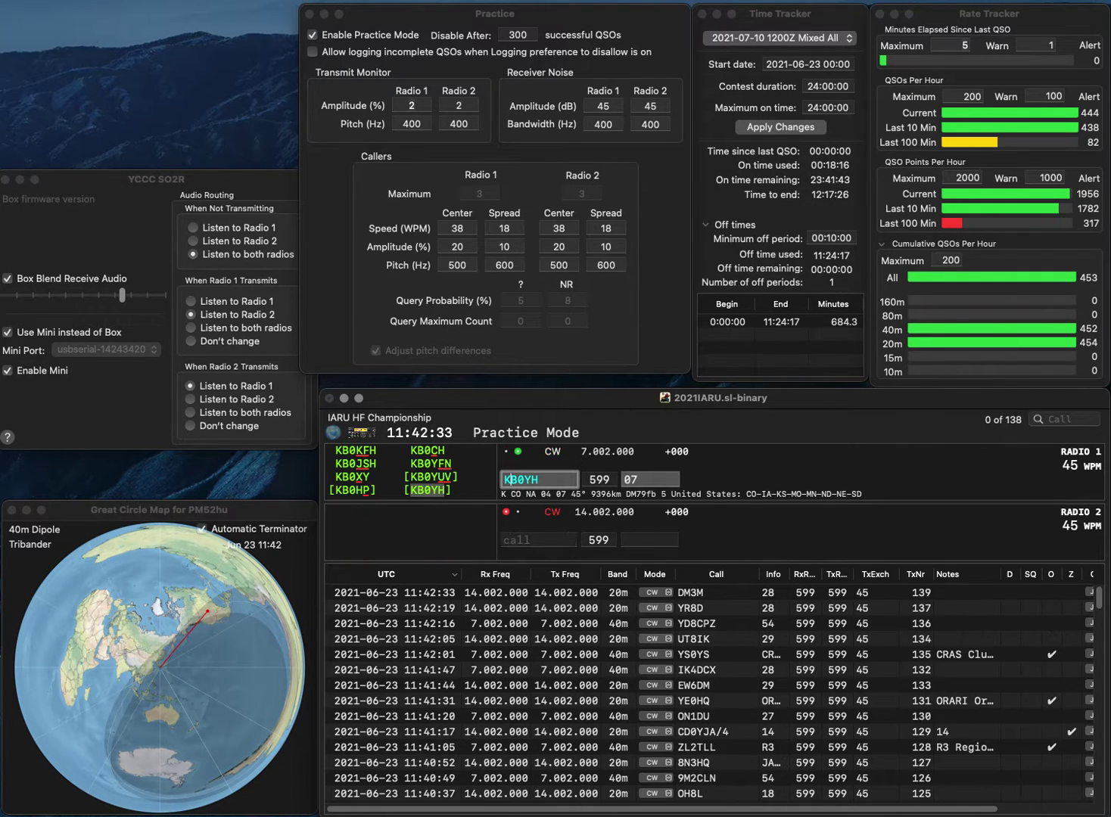
pyautogui.press('Tab')
pyautogui.press('Return')
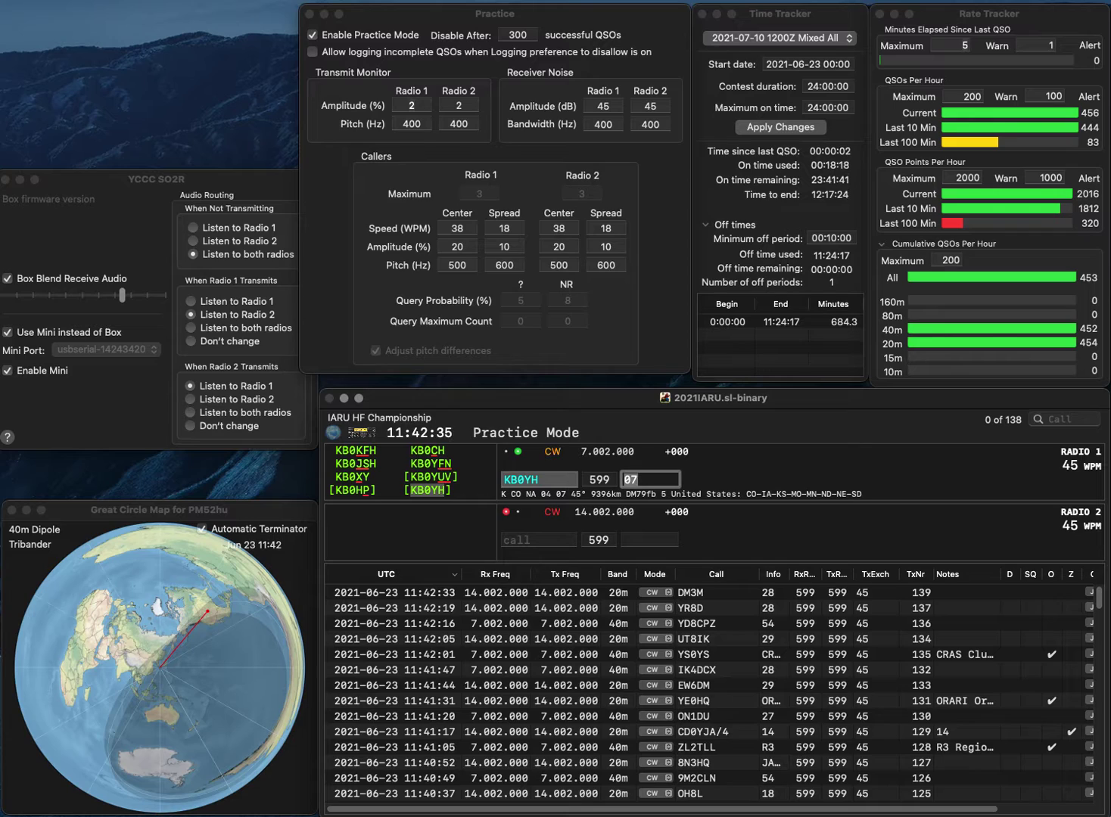
# Send the call U0HQ on Radio 2 and answer LX2OI on Radio 1.
pyautogui.write('U')
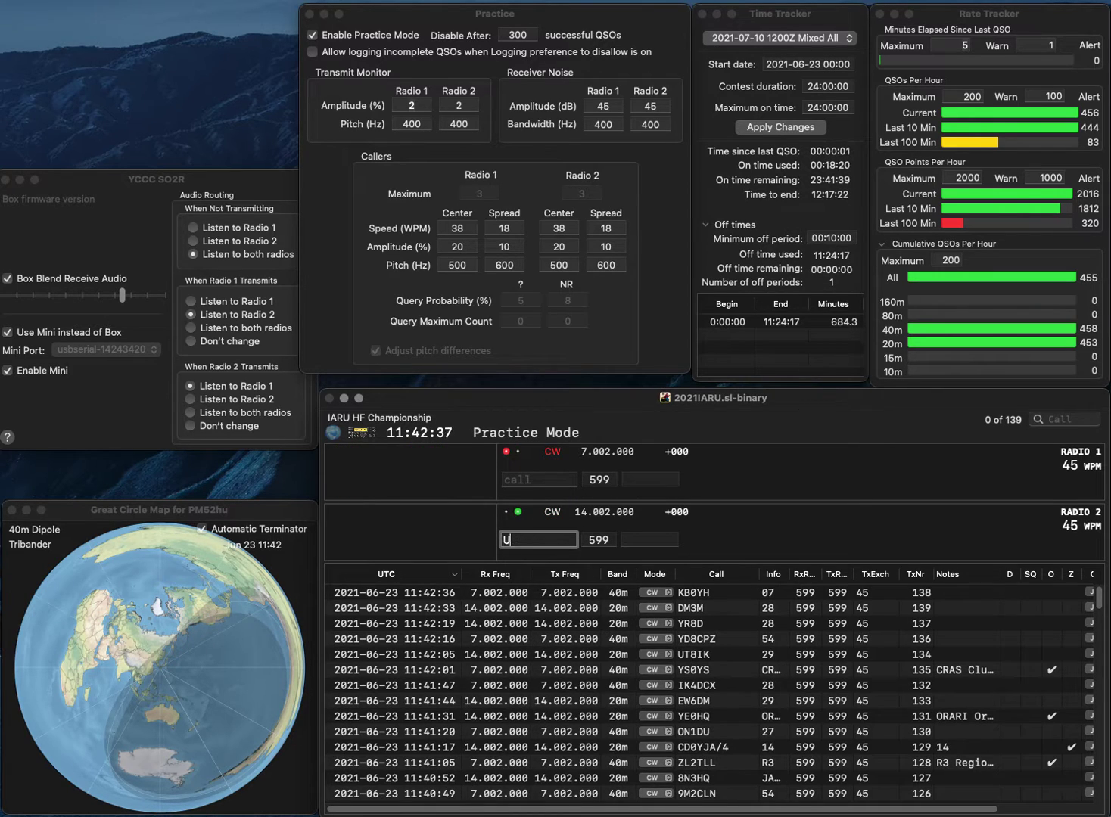
pyautogui.write('0HQ')
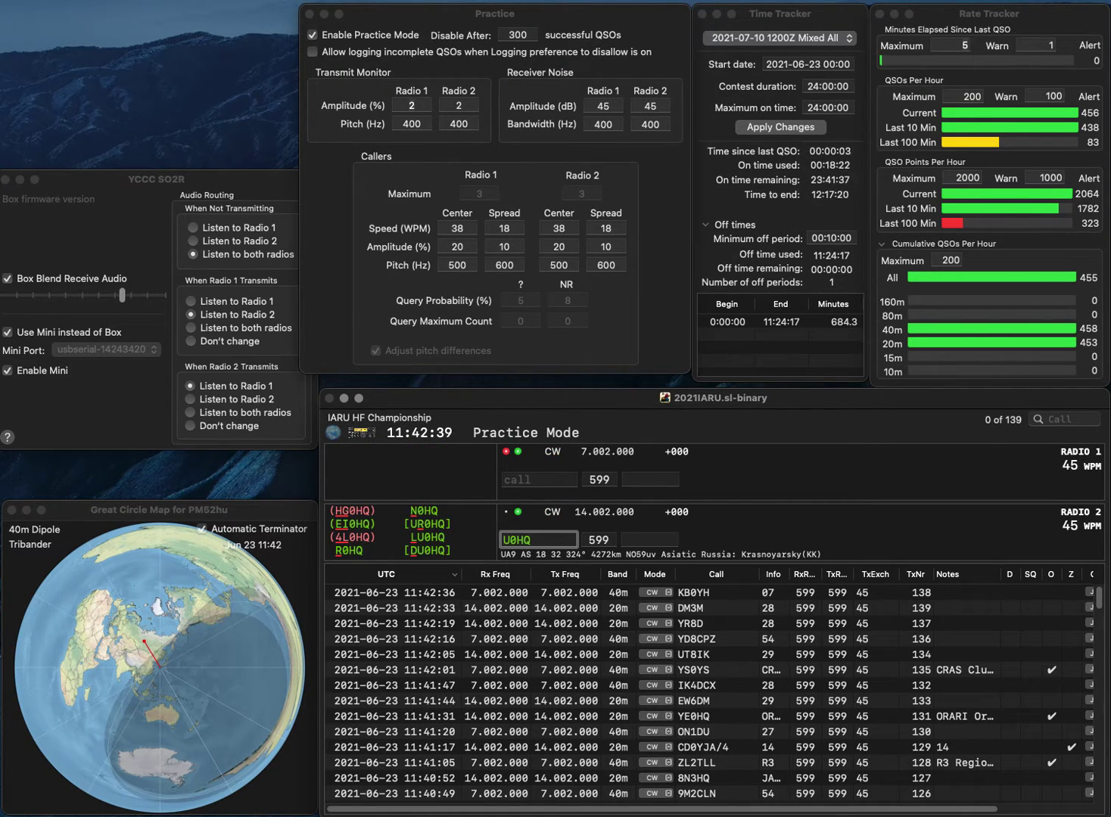
pyautogui.press('Return')
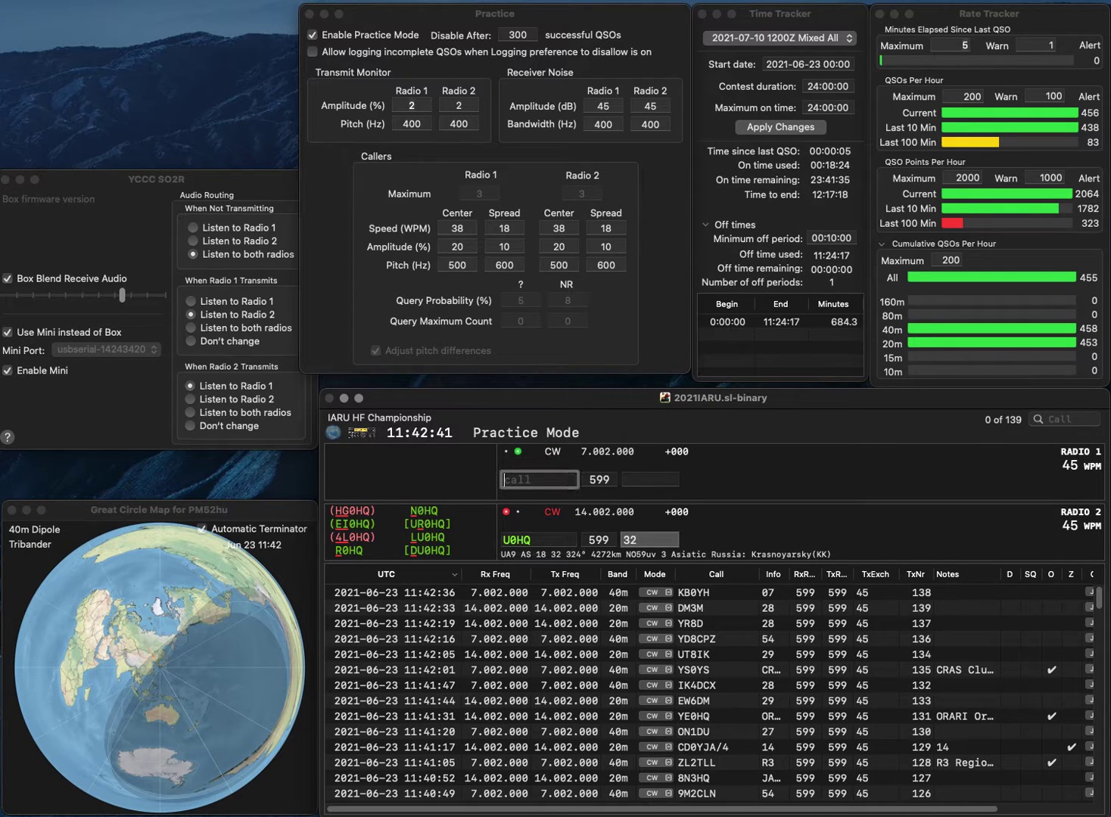
pyautogui.write('LX2OI')
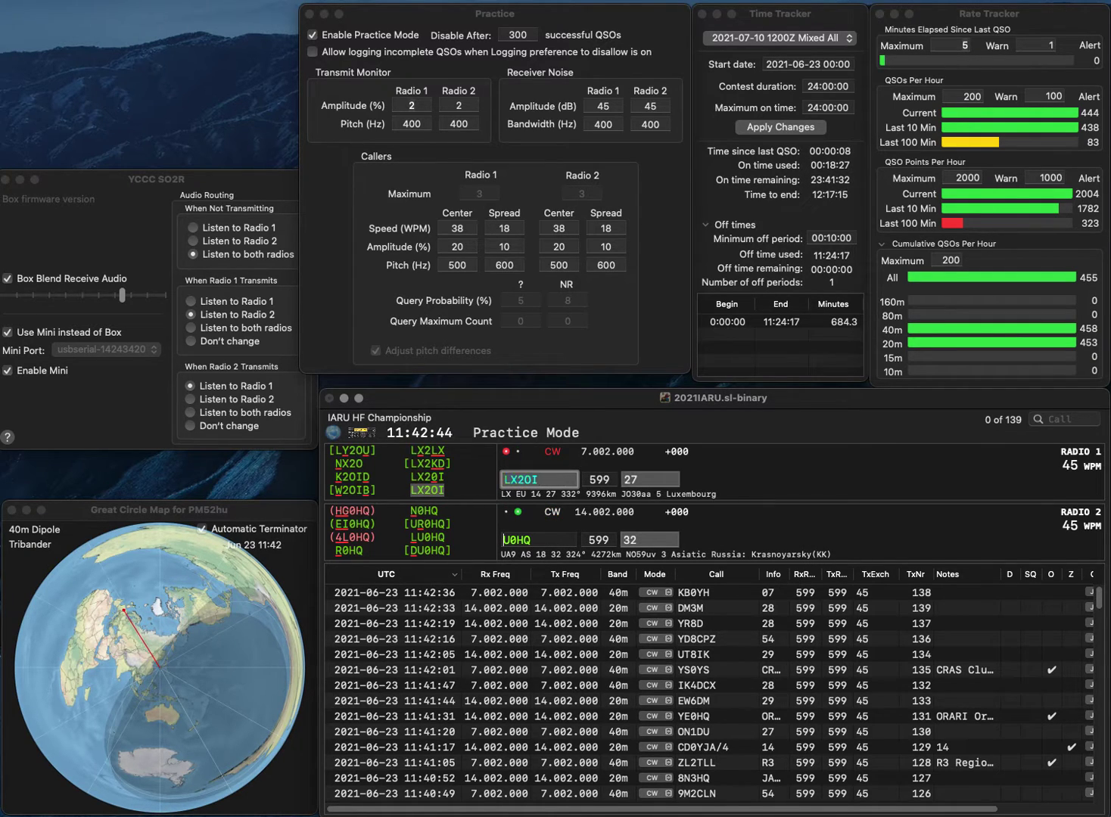
pyautogui.press('Return')
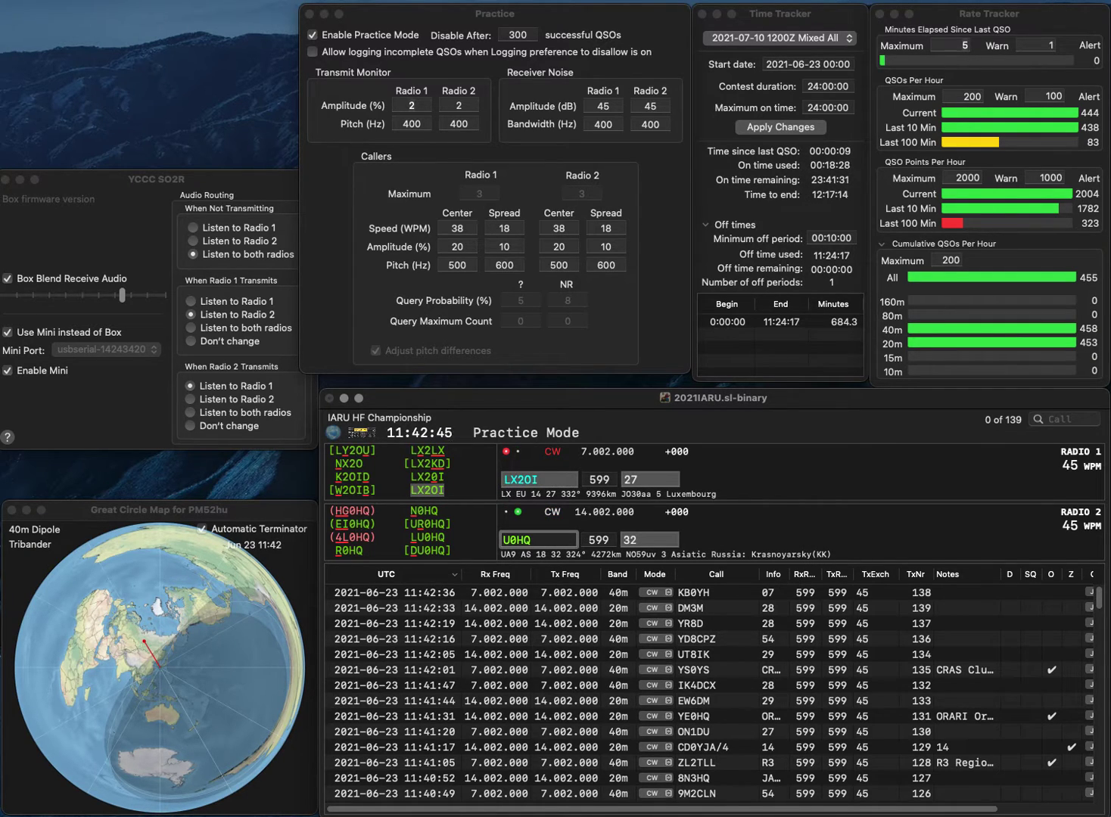
# Change the call on Radio 2 to 4U0HQ and send it, and log LX2OI on Radio 1 with exchange 27.
pyautogui.write('4')
pyautogui.press('Tab')
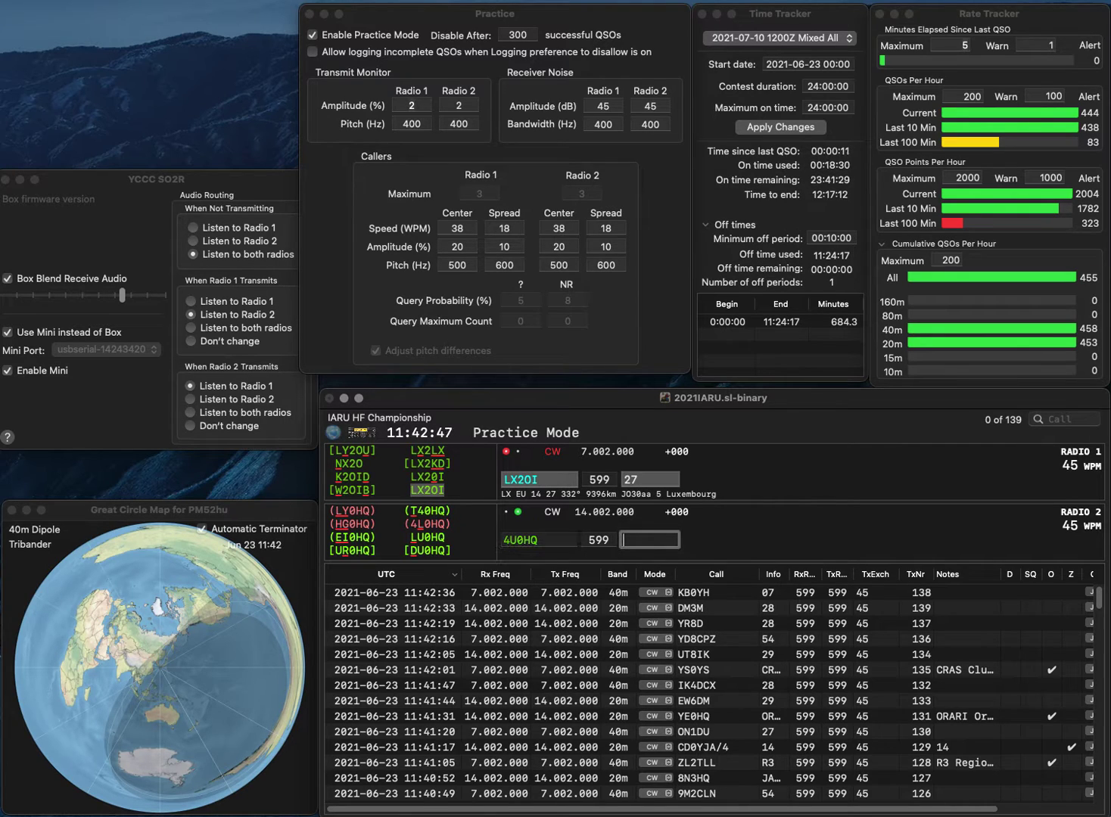
pyautogui.press('Return')
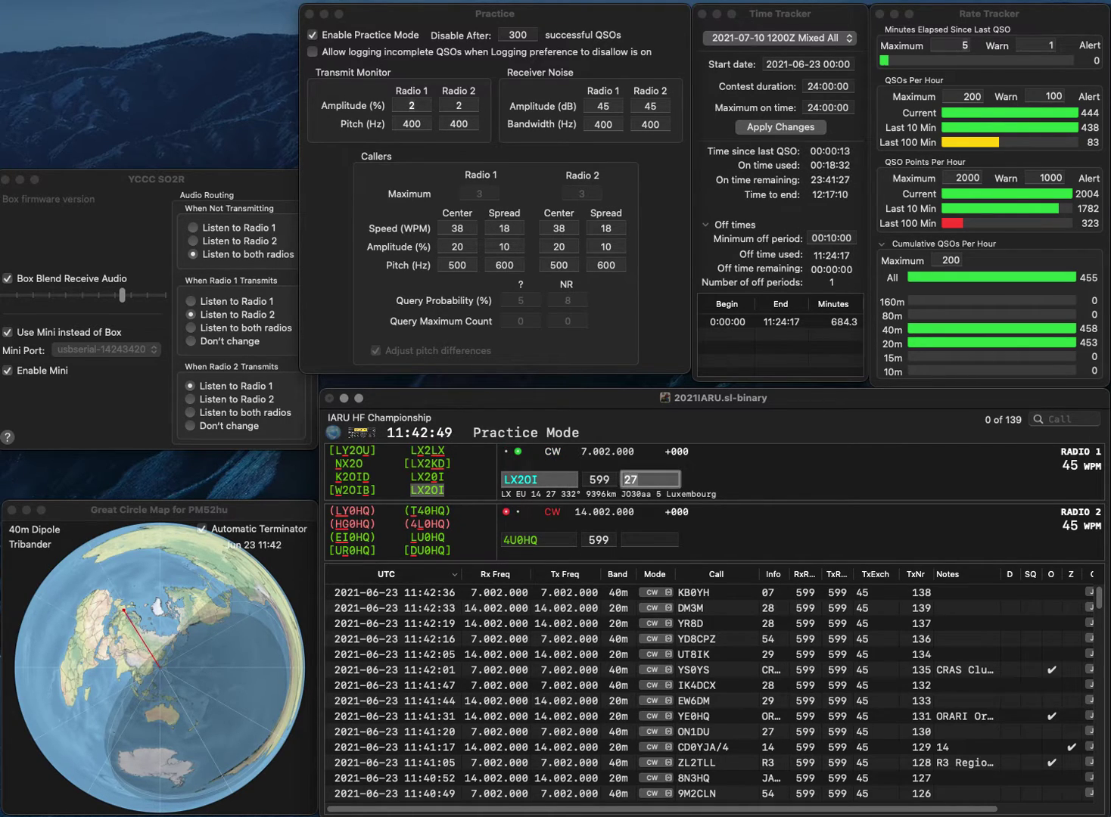
pyautogui.press('Return')
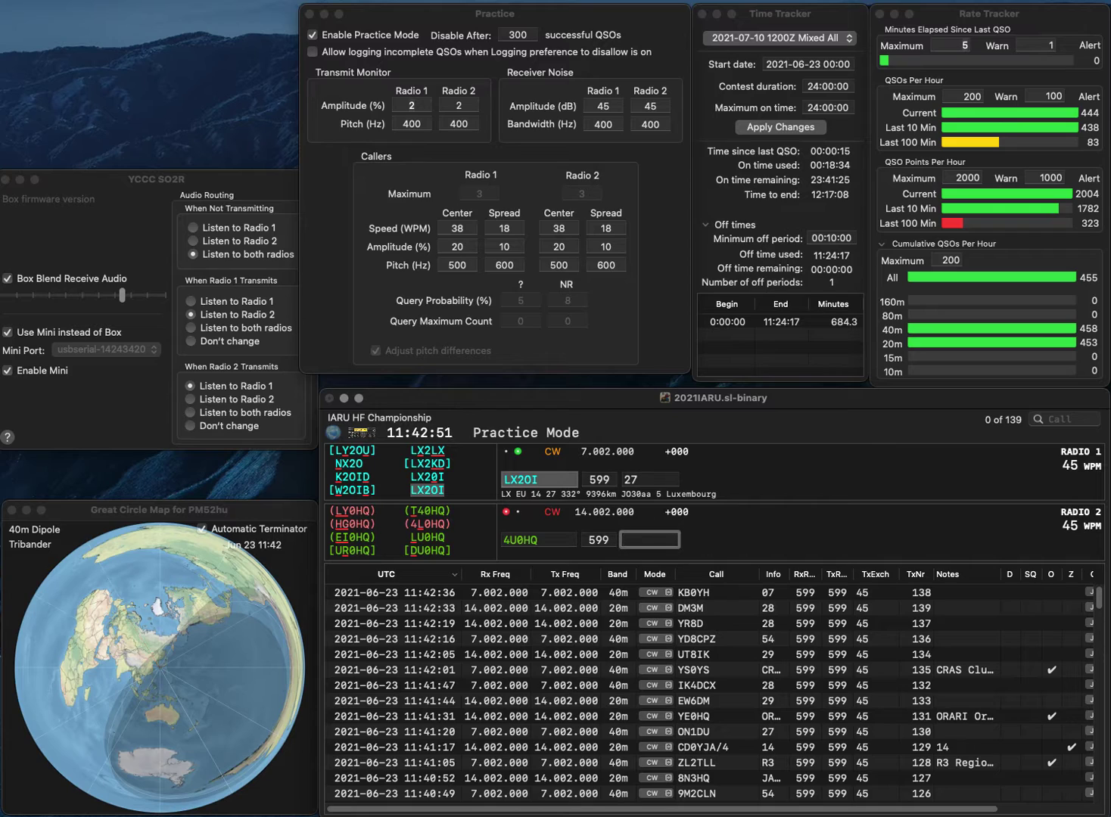
# Correct the call on Radio 2 to 4V0HQ and send it to the caller.
pyautogui.press('Tab')
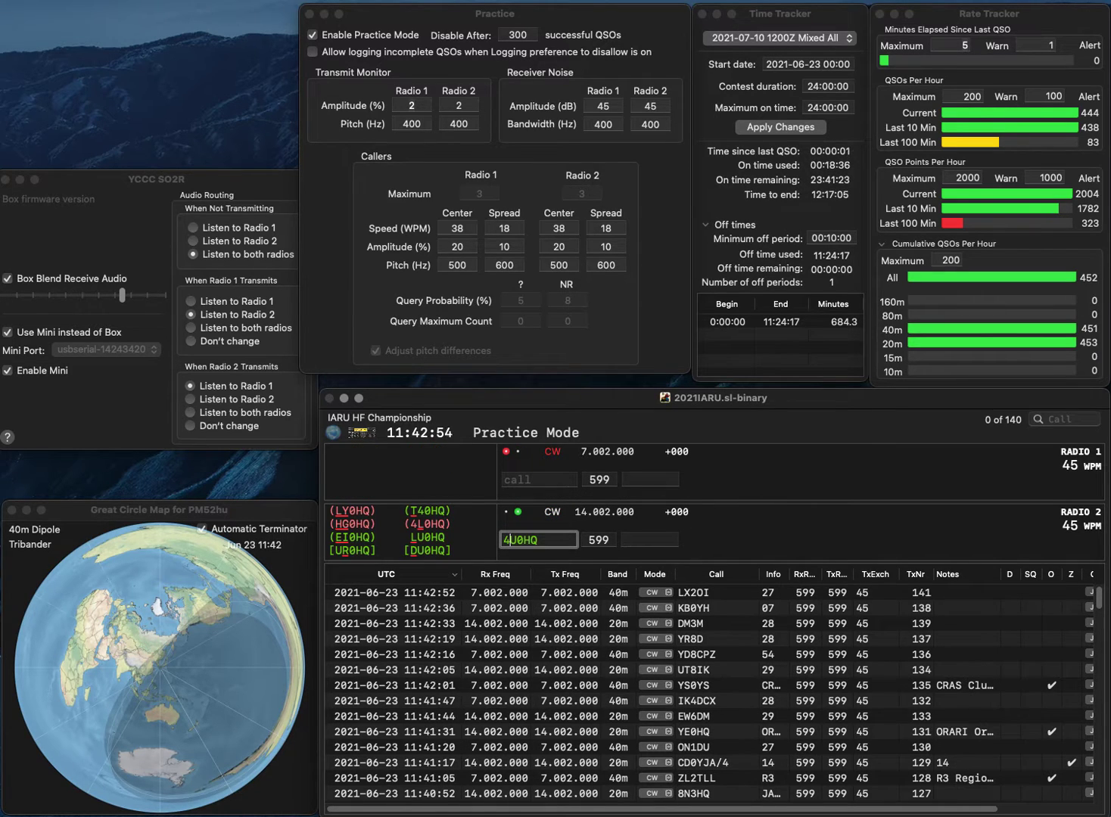
pyautogui.write('V')
pyautogui.press('Delete')
pyautogui.press('Return')
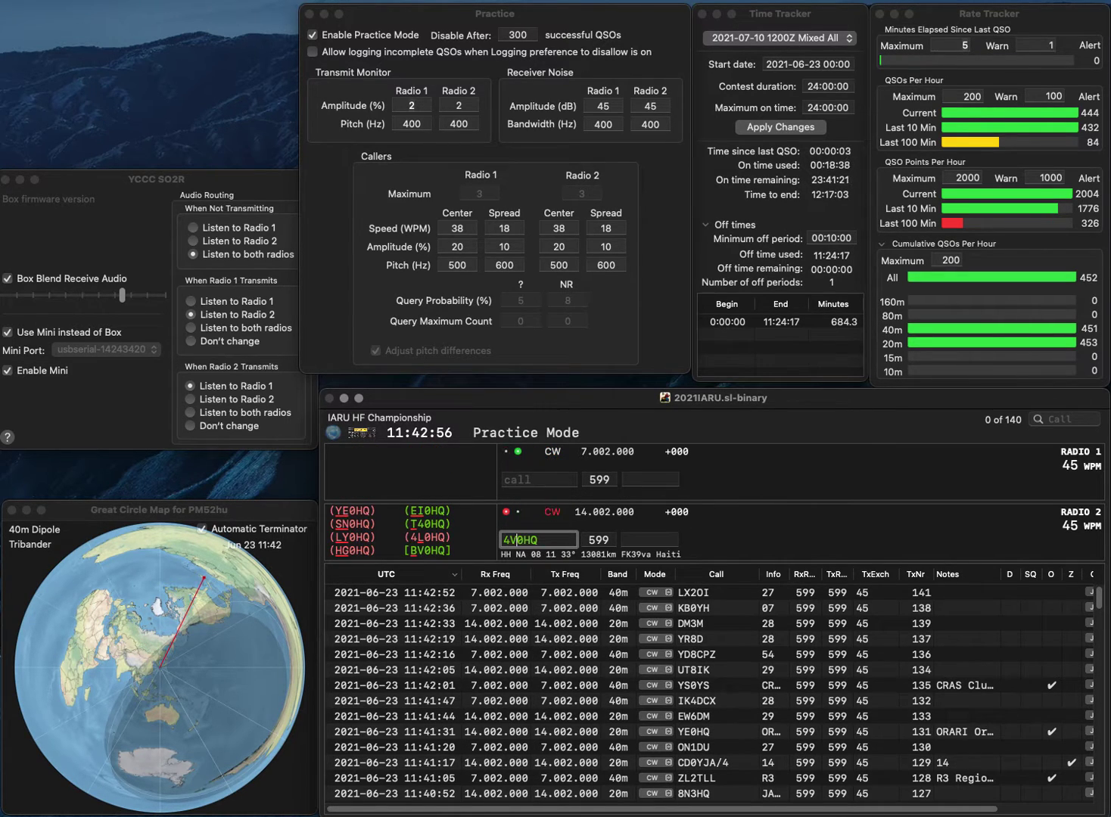
# Enter 0CQ on Radio 1, complete it as NE0CQ and answer the caller.
pyautogui.write('0CQ')
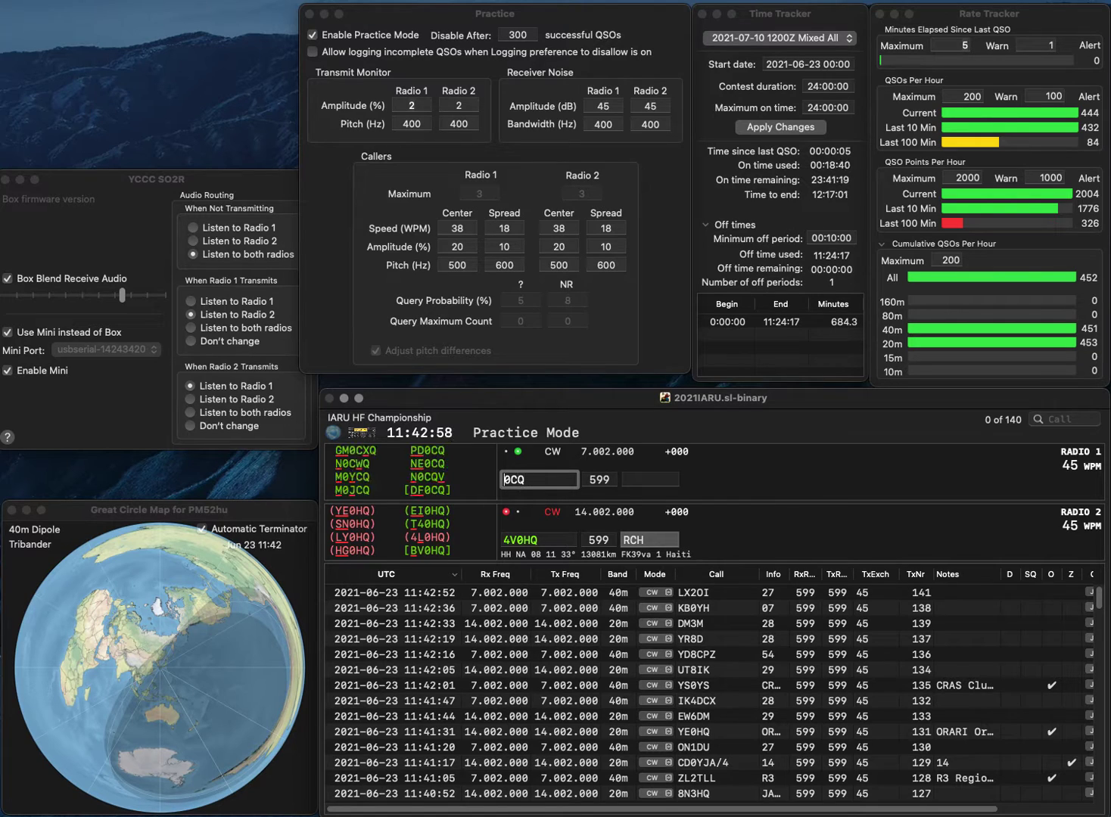
pyautogui.press('Home')
pyautogui.write('NE')
pyautogui.press('Return')
pyautogui.press('Return')
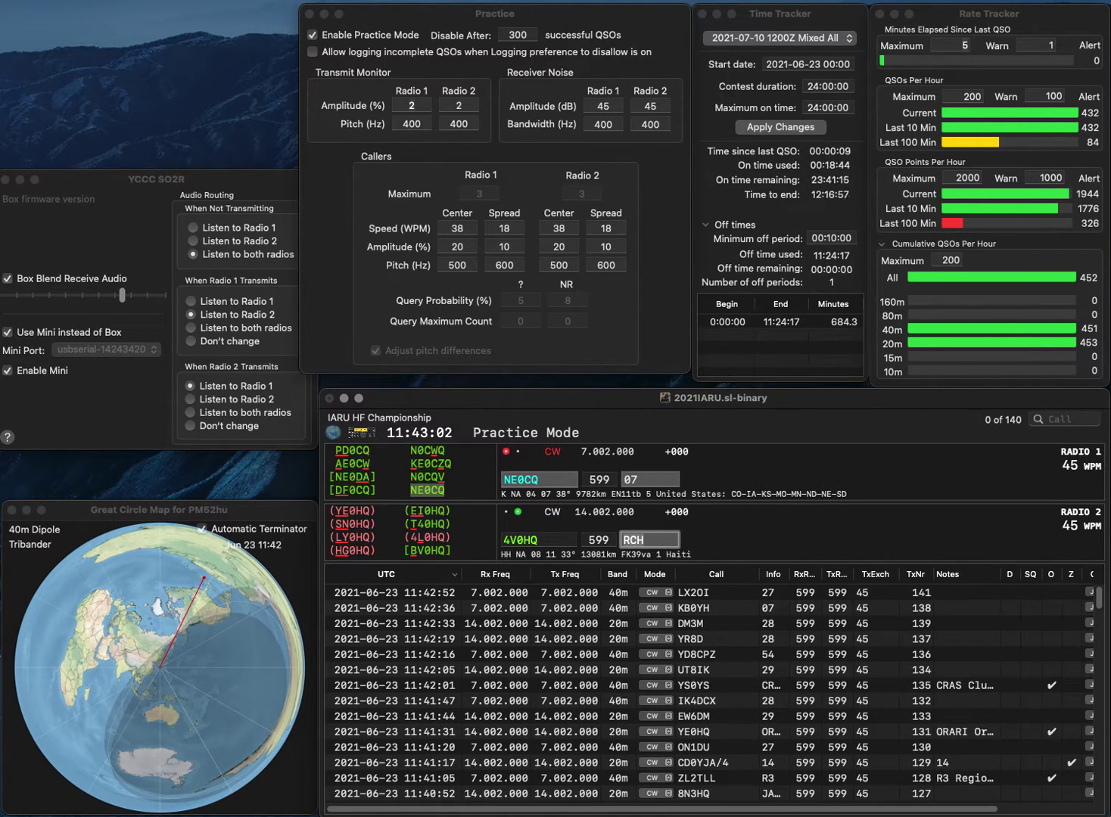
pyautogui.press('Return')
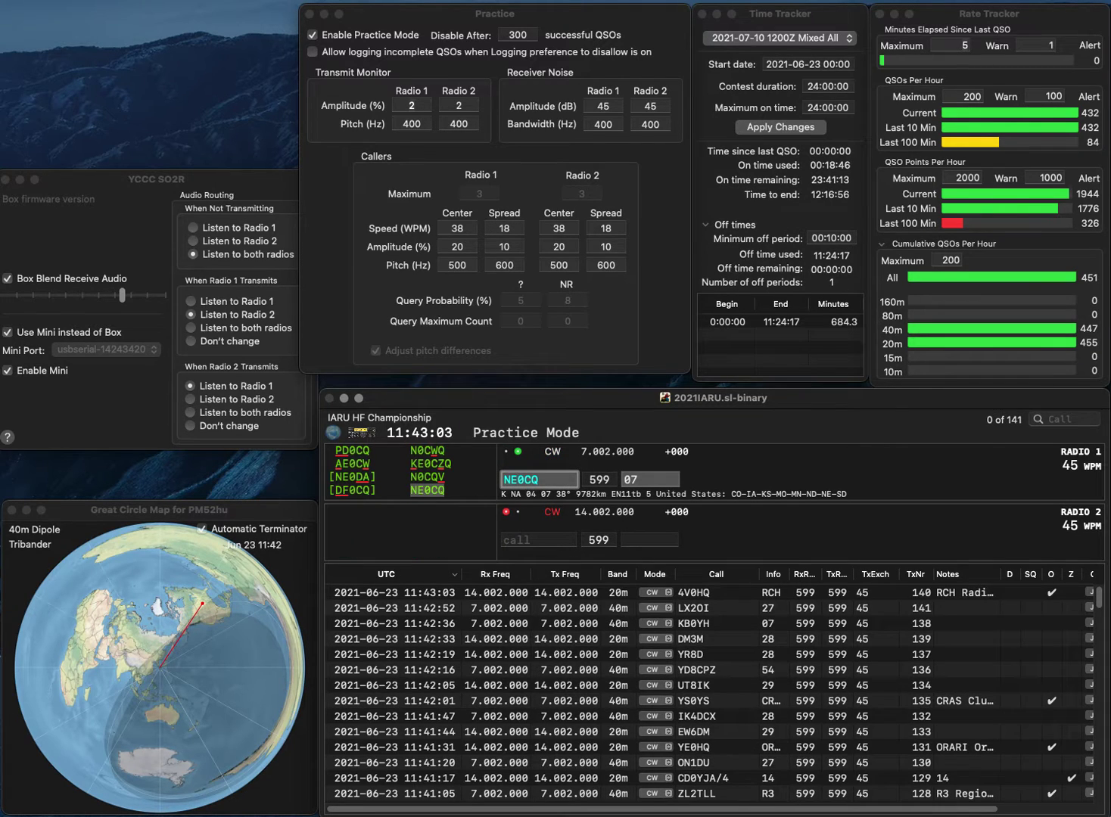
pyautogui.press('Return')
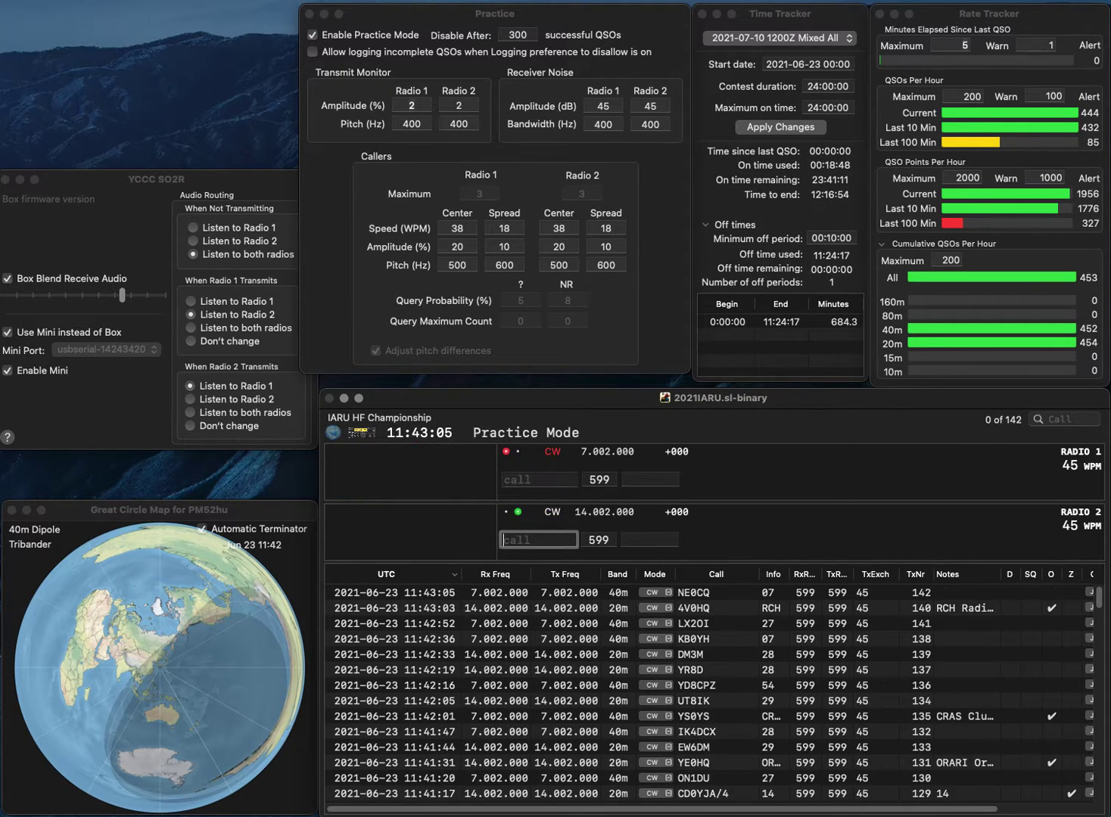
pyautogui.write('TM1CC')
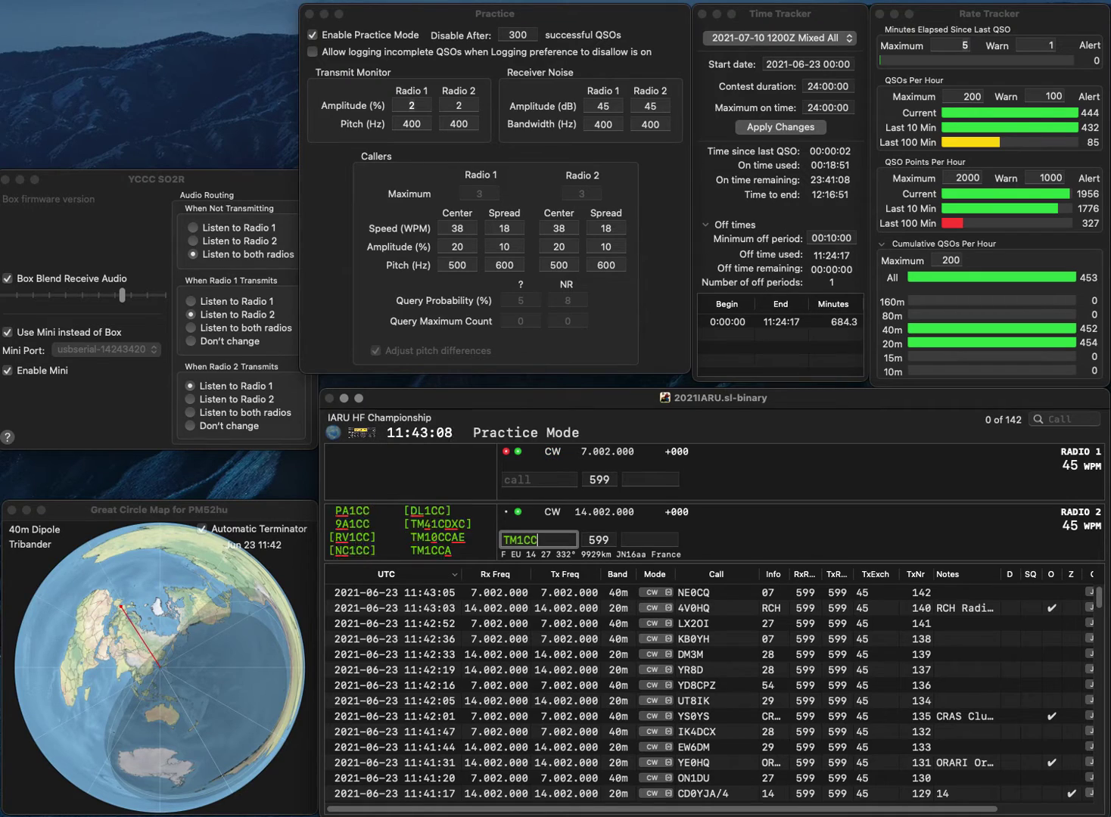
pyautogui.press('Return')
pyautogui.write('D7')
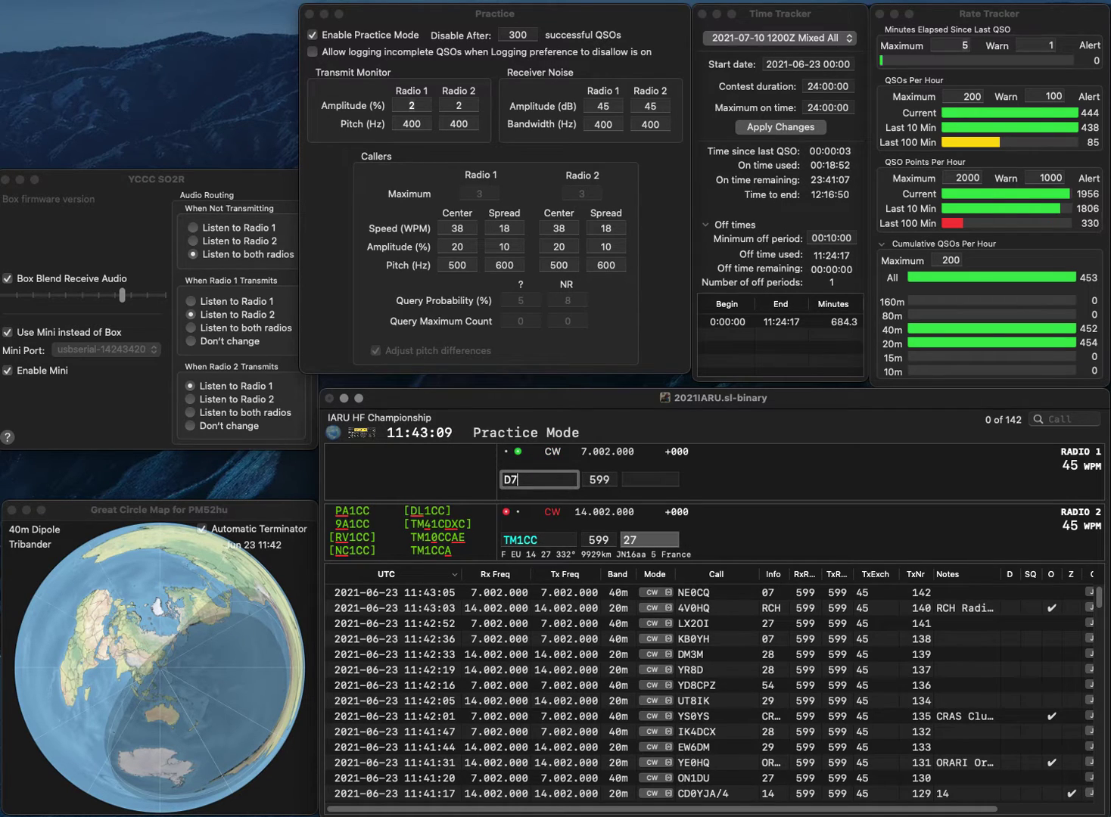
pyautogui.write('JZC')
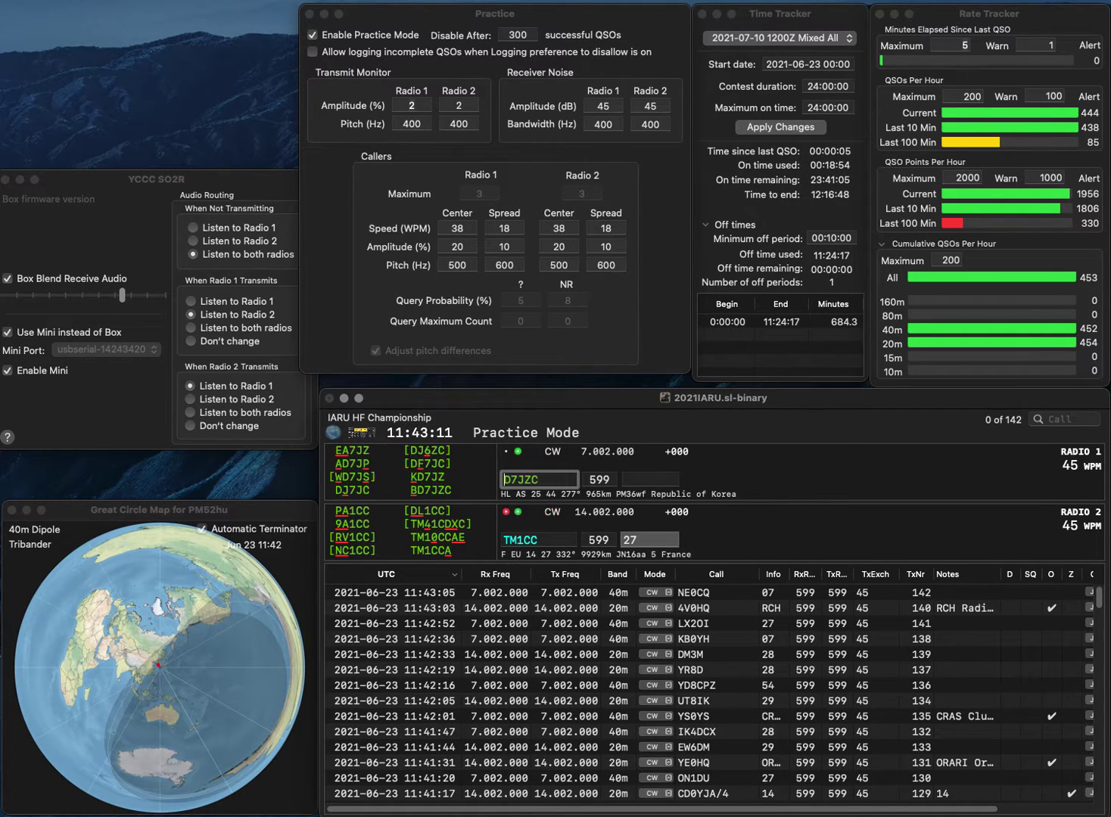
pyautogui.press('Home')
pyautogui.write('B')
pyautogui.press('Return')
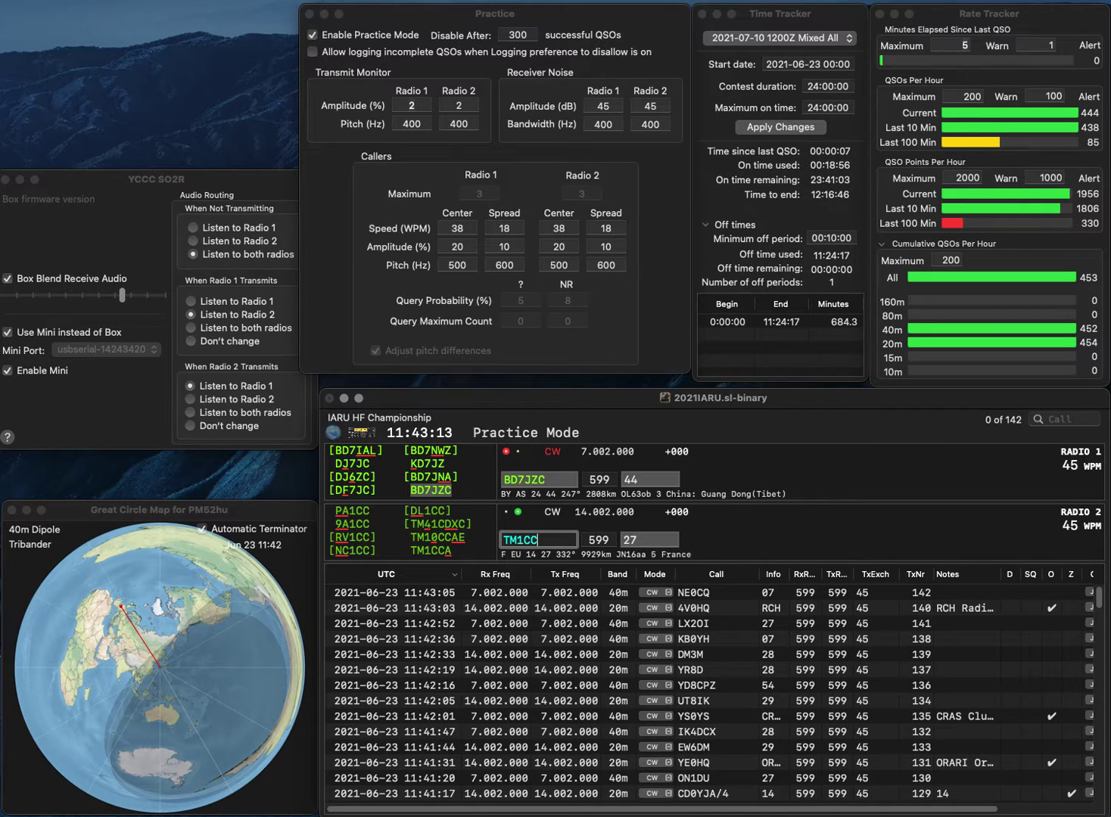
pyautogui.write('A')
pyautogui.press('Return')
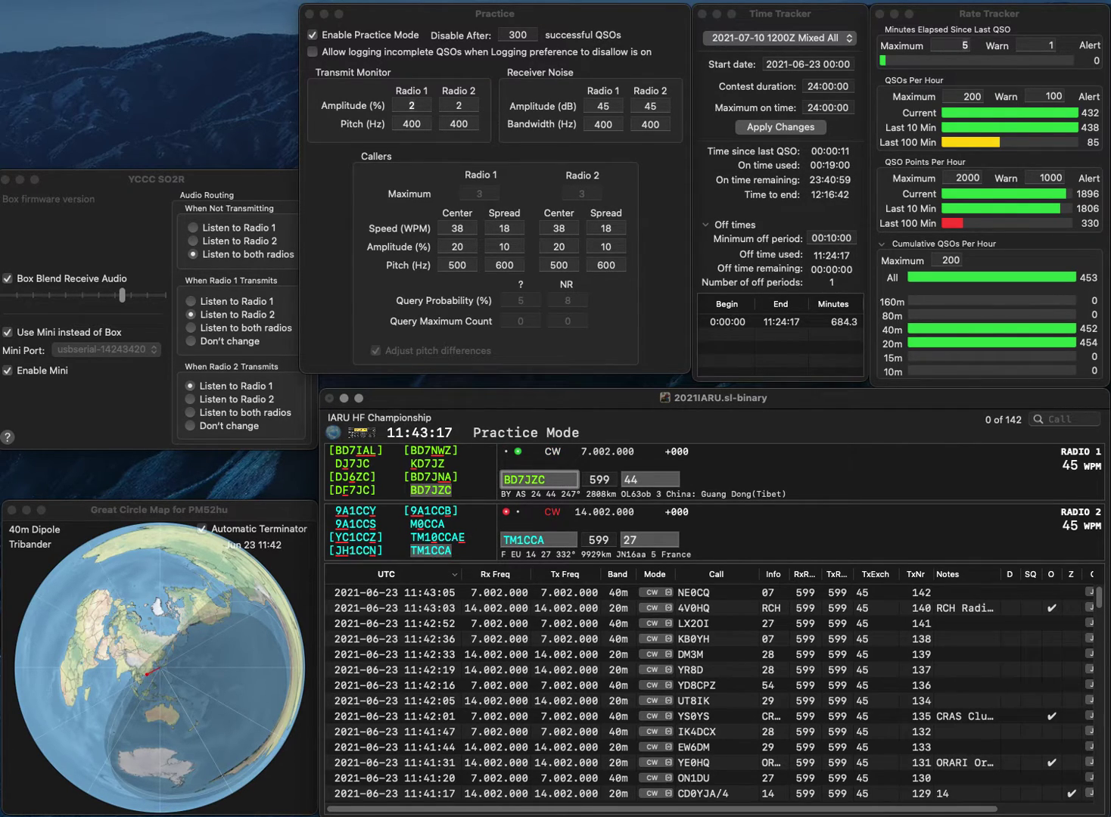
pyautogui.press('Return')
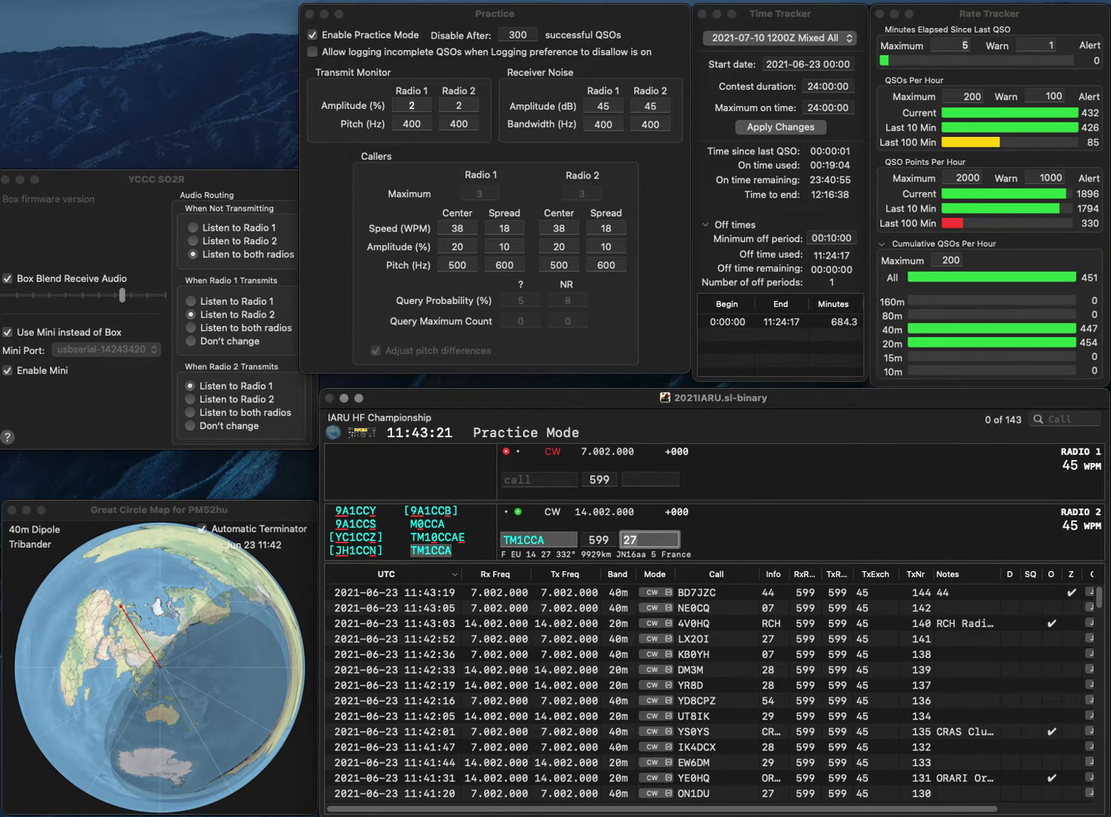
pyautogui.press('Return')
# Enter the partial call 5Q on Radio 1 and send it to the caller.
pyautogui.write('5')
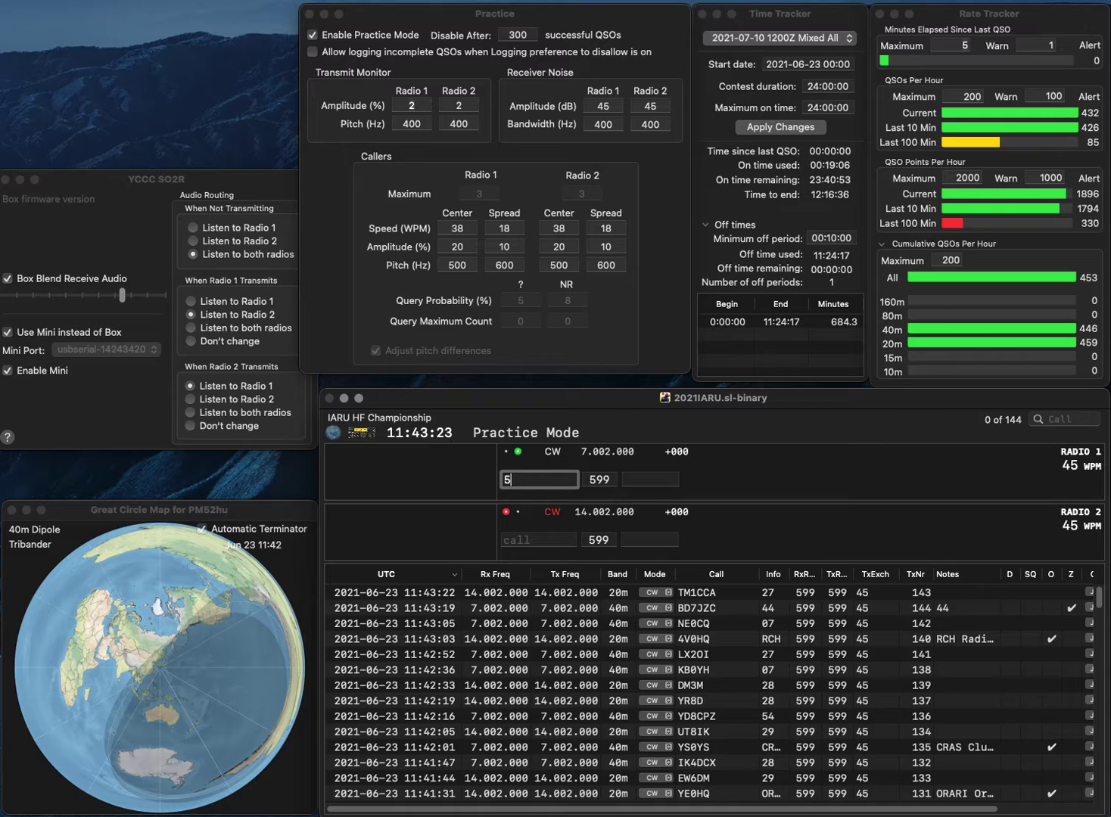
pyautogui.write('Q')
pyautogui.press('Return')
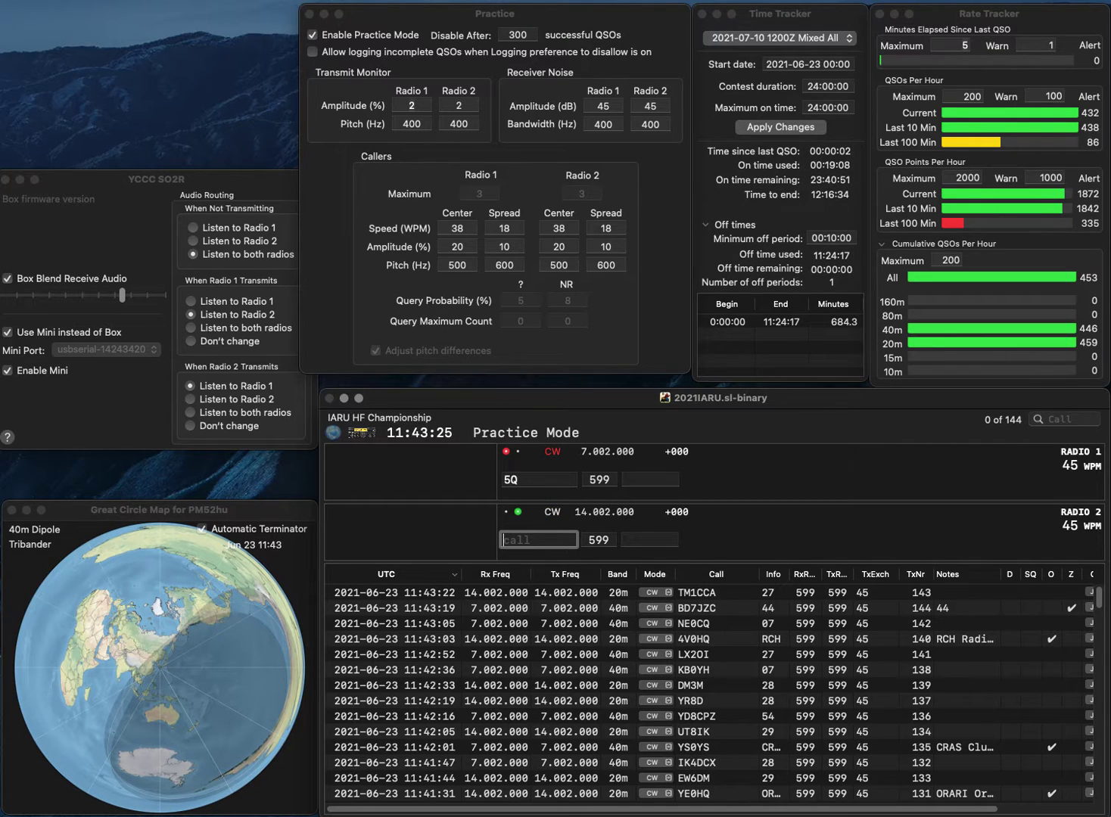
# Answer V8EFO on Radio 2, and change the call on Radio 1 to B6HQ and send it.
pyautogui.write('V8')
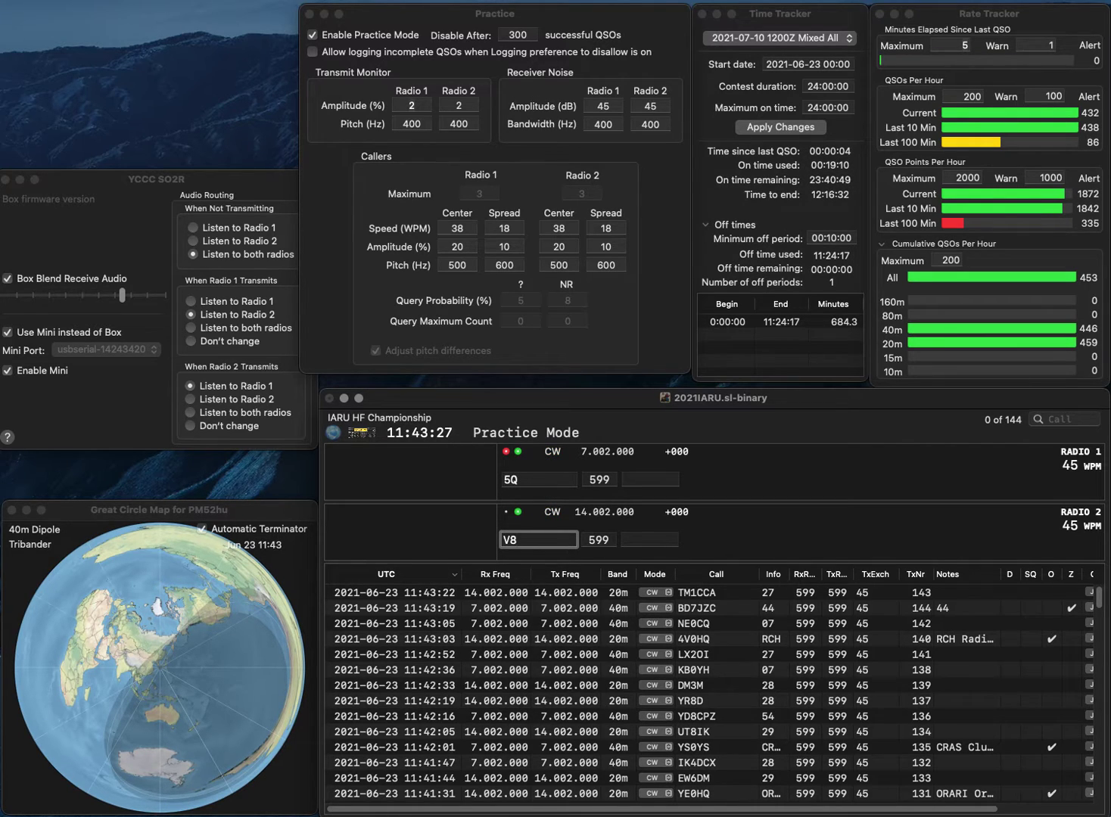
pyautogui.write('E')
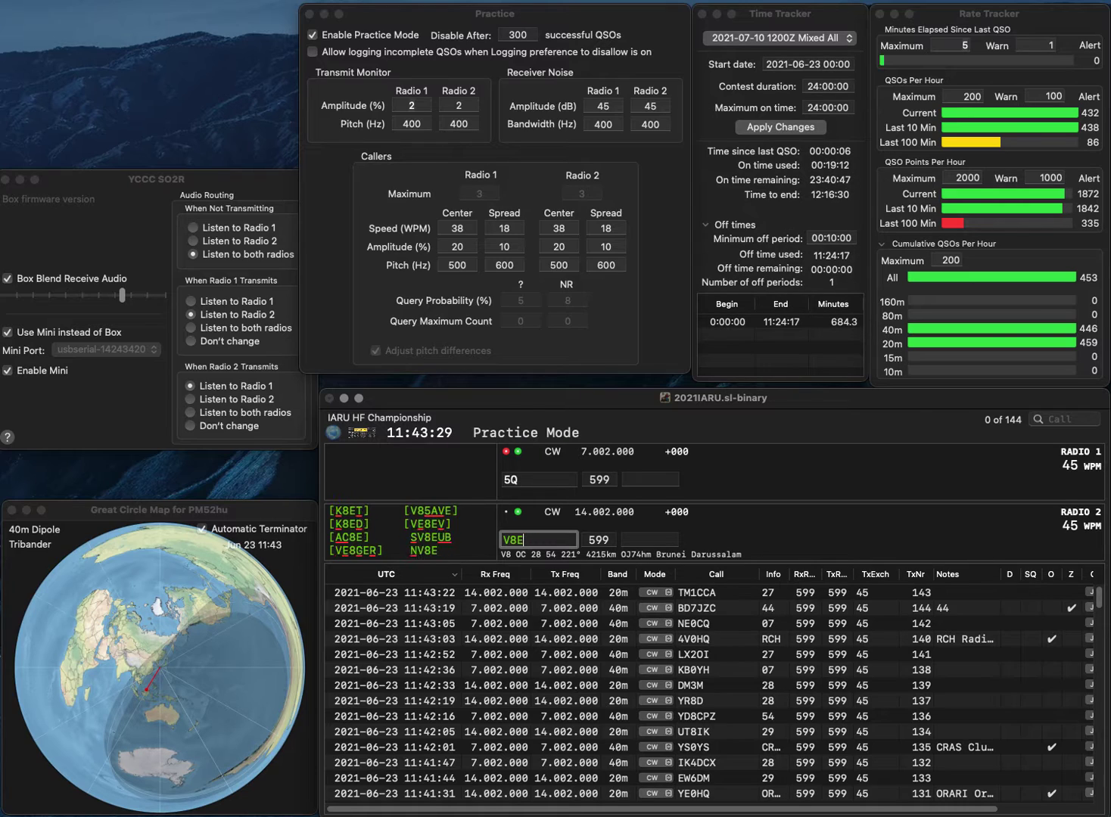
pyautogui.write('FO')
pyautogui.press('Return')
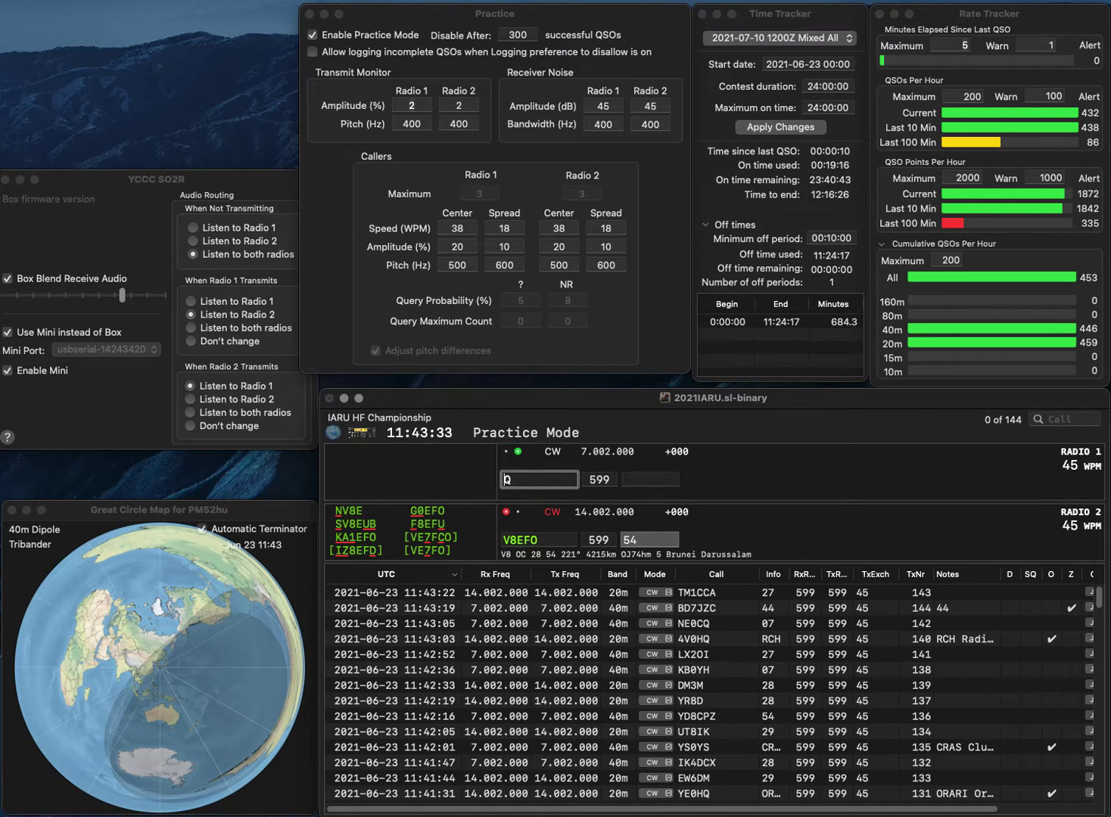
pyautogui.write('B6H')
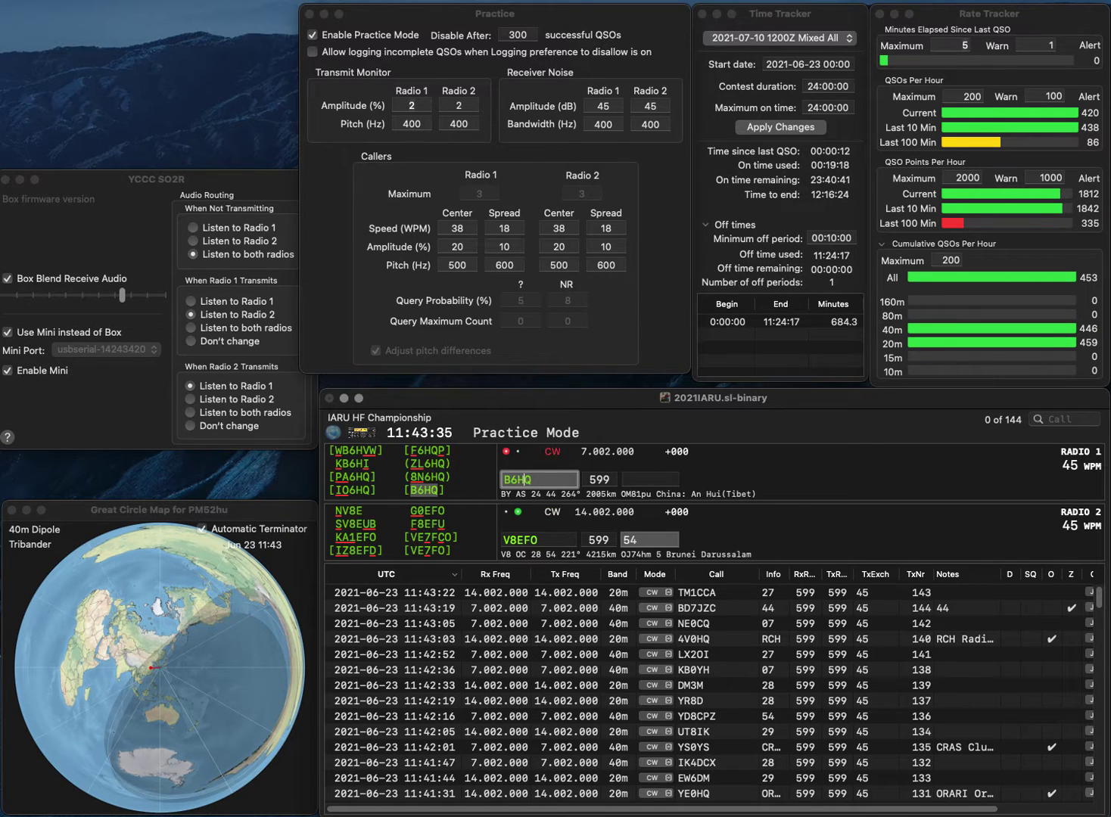
pyautogui.press('Return')
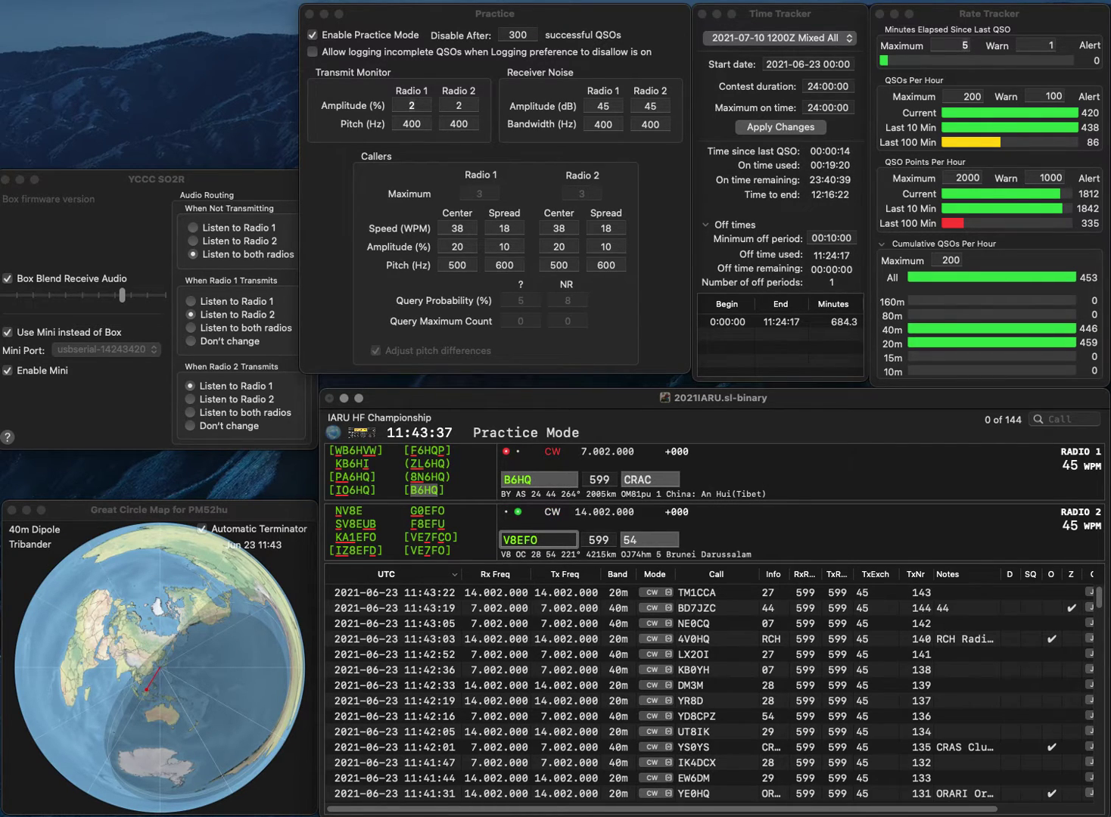
# Change the call on Radio 2 to V8IFO and send it, and log B6HQ on Radio 1 with exchange CRAC.
pyautogui.press('Left')
pyautogui.press('BackSpace')
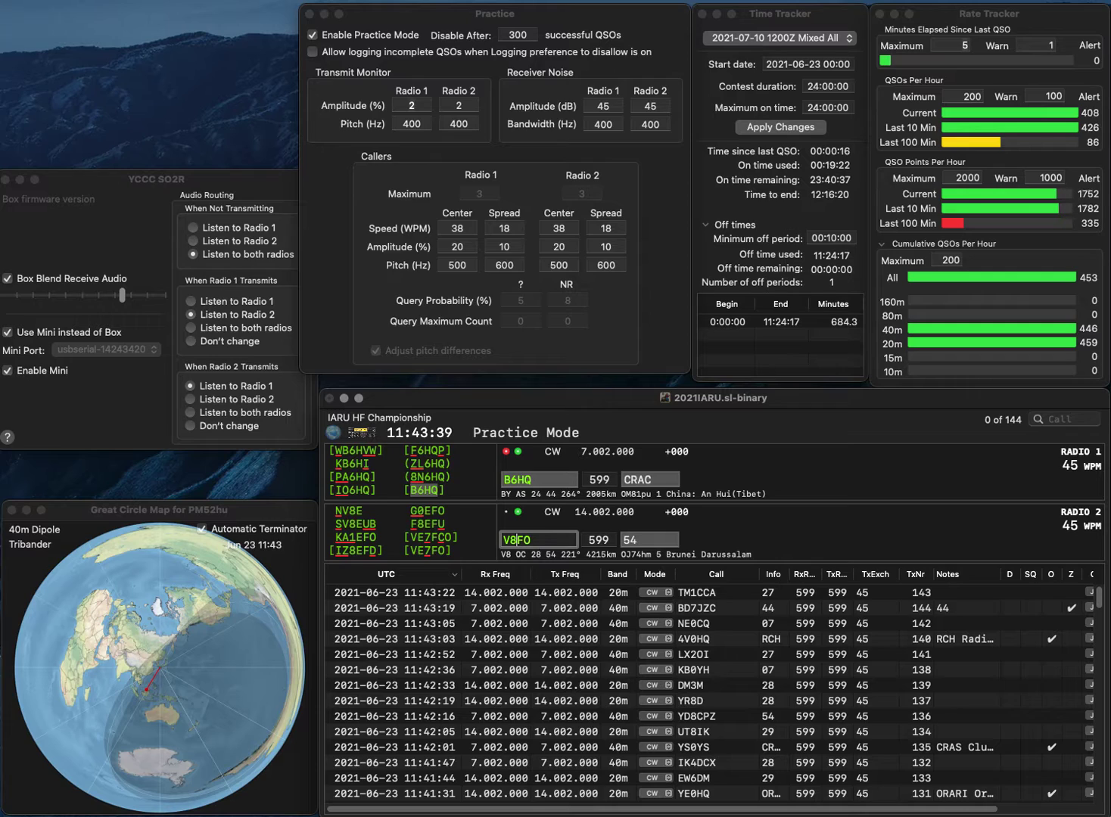
pyautogui.write('I')
pyautogui.press('Return')
pyautogui.press('Return')
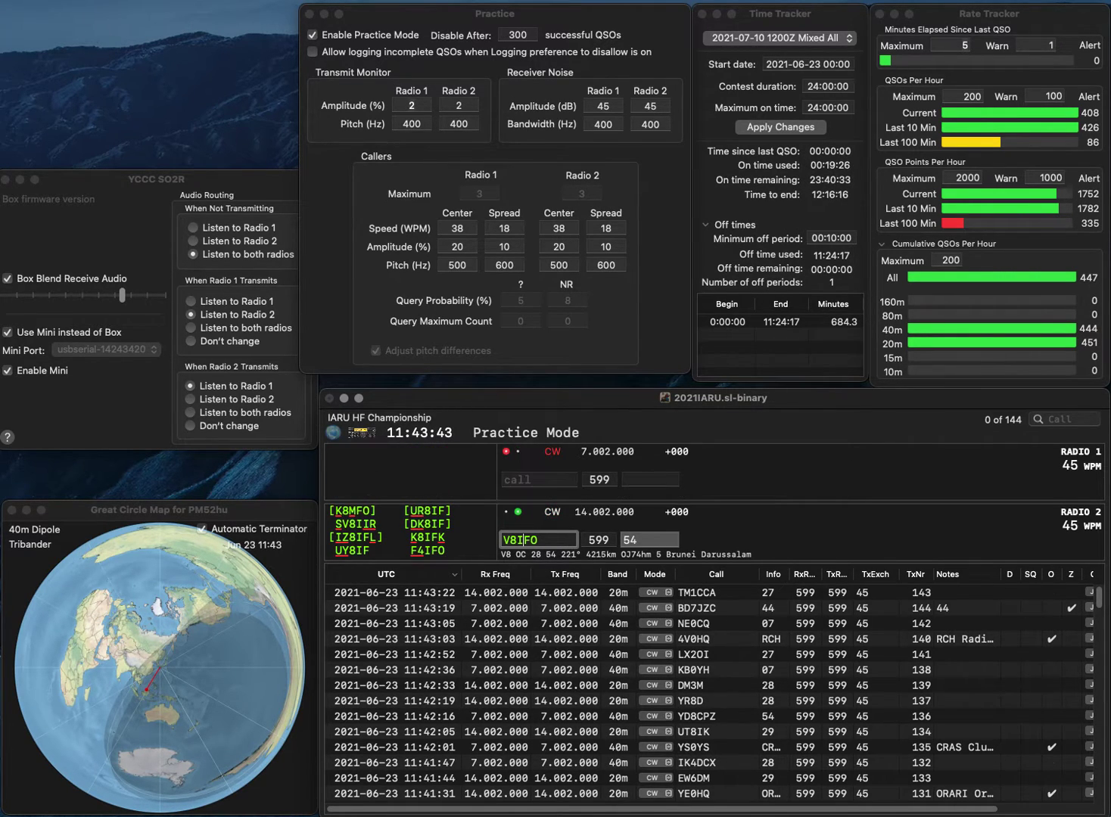
pyautogui.press('BackSpace')
pyautogui.write('F')
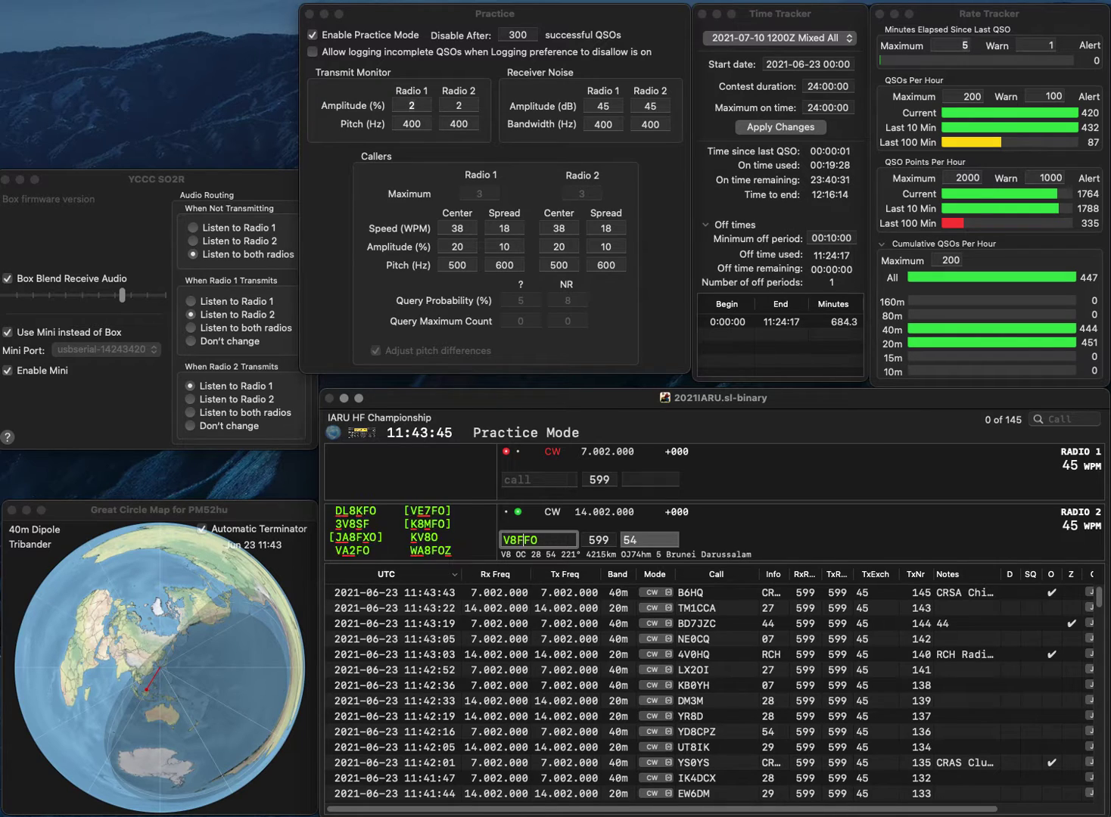
pyautogui.press('BackSpace')
pyautogui.write('E')
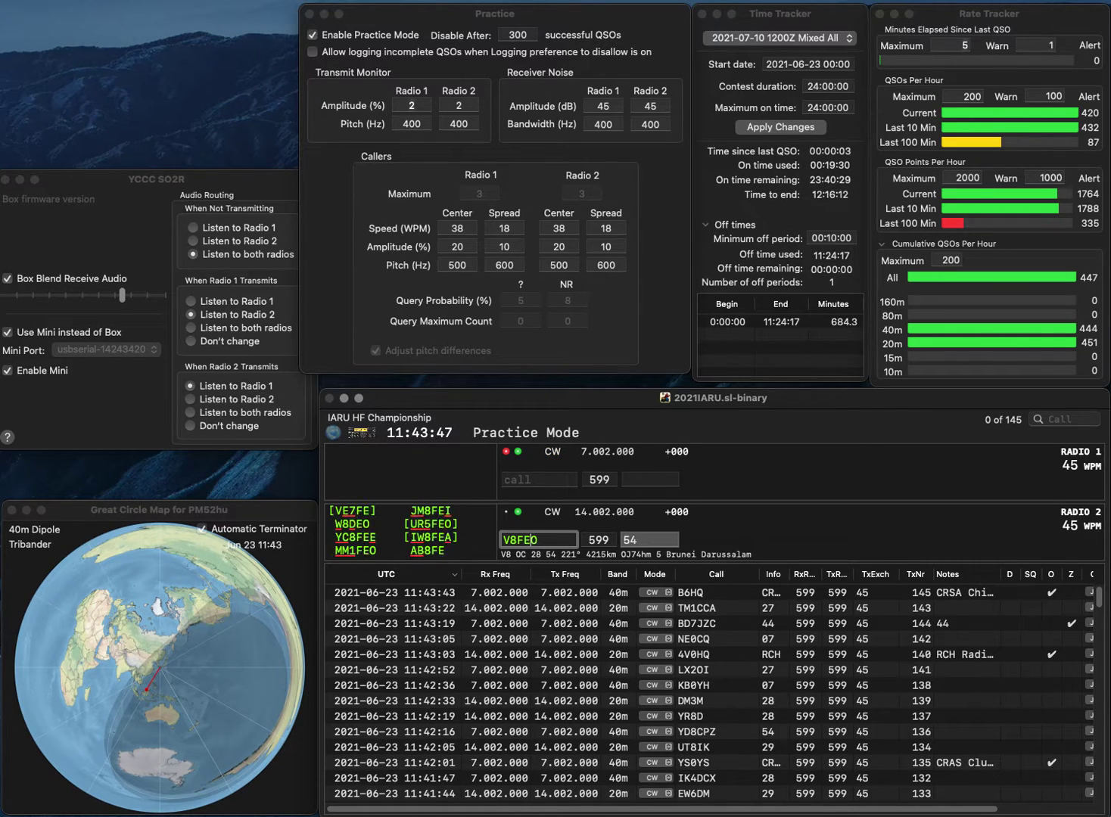
pyautogui.press('Return')
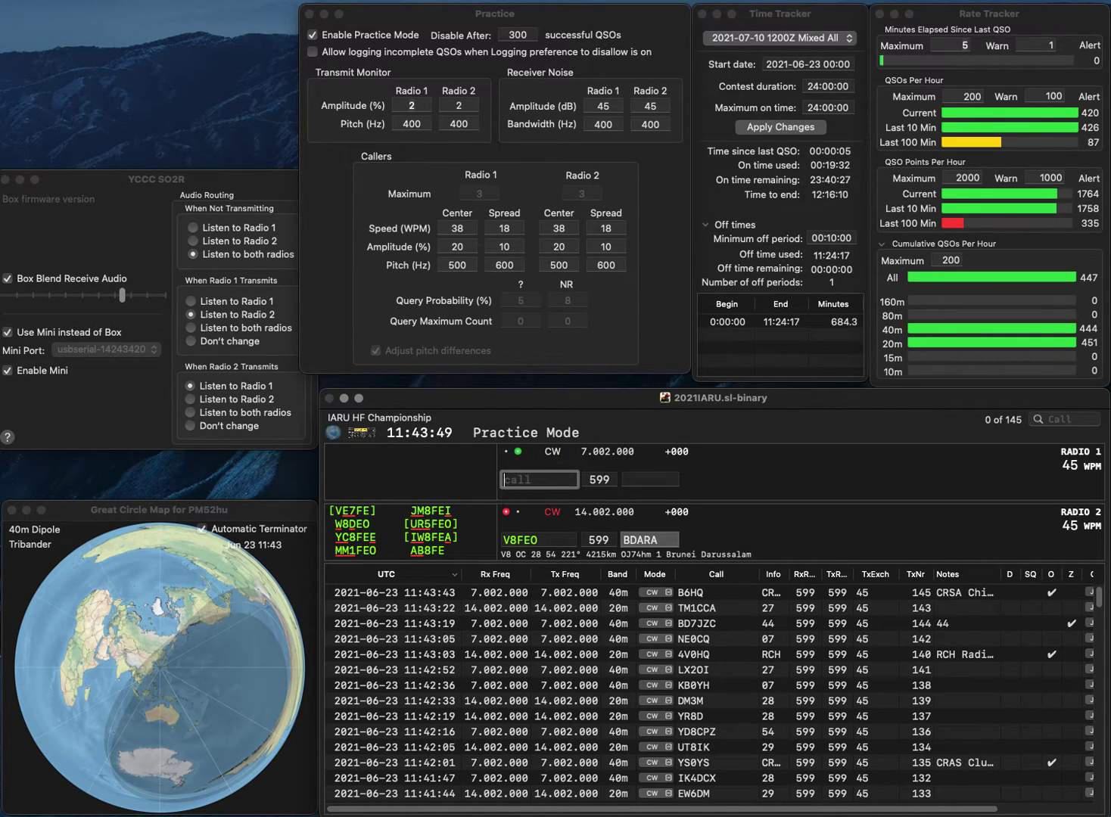
pyautogui.write('YV5AM')
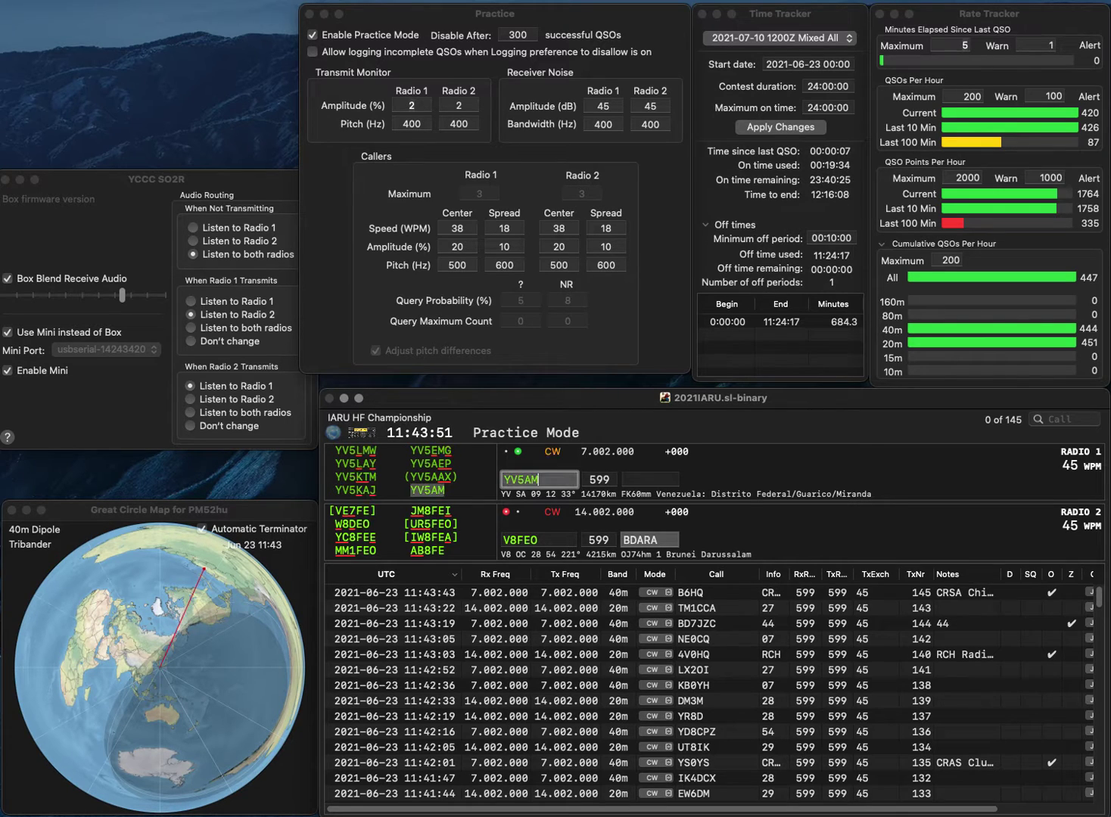
pyautogui.press('Return')
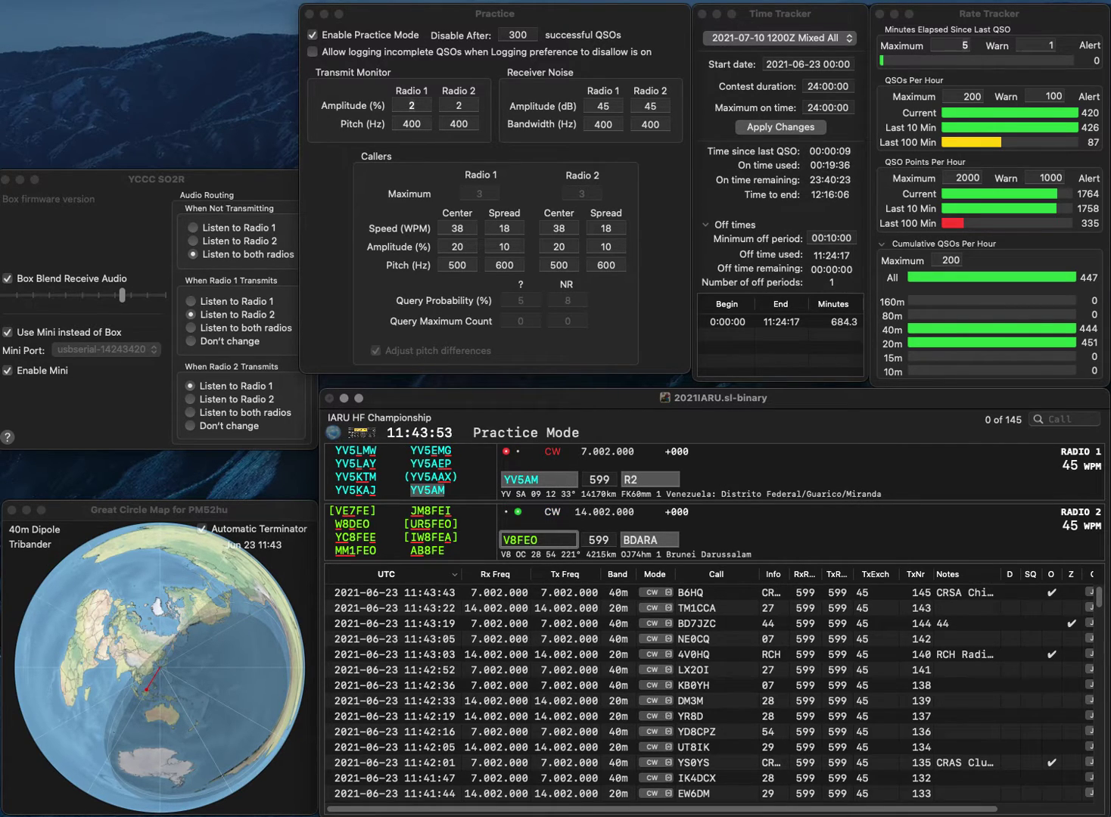
pyautogui.press('Tab')
pyautogui.press('Return')
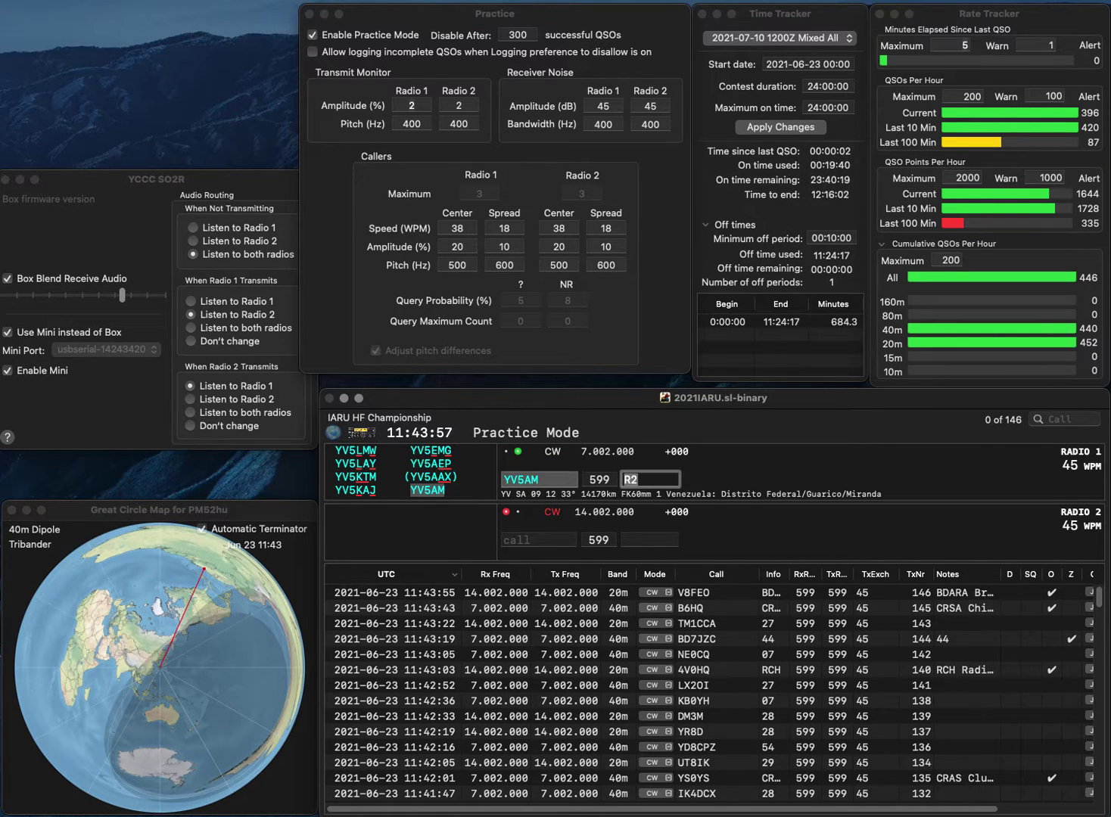
pyautogui.press('Return')
# Answer AI8O on Radio 2 and 9M2A on Radio 1.
pyautogui.write('AI8')
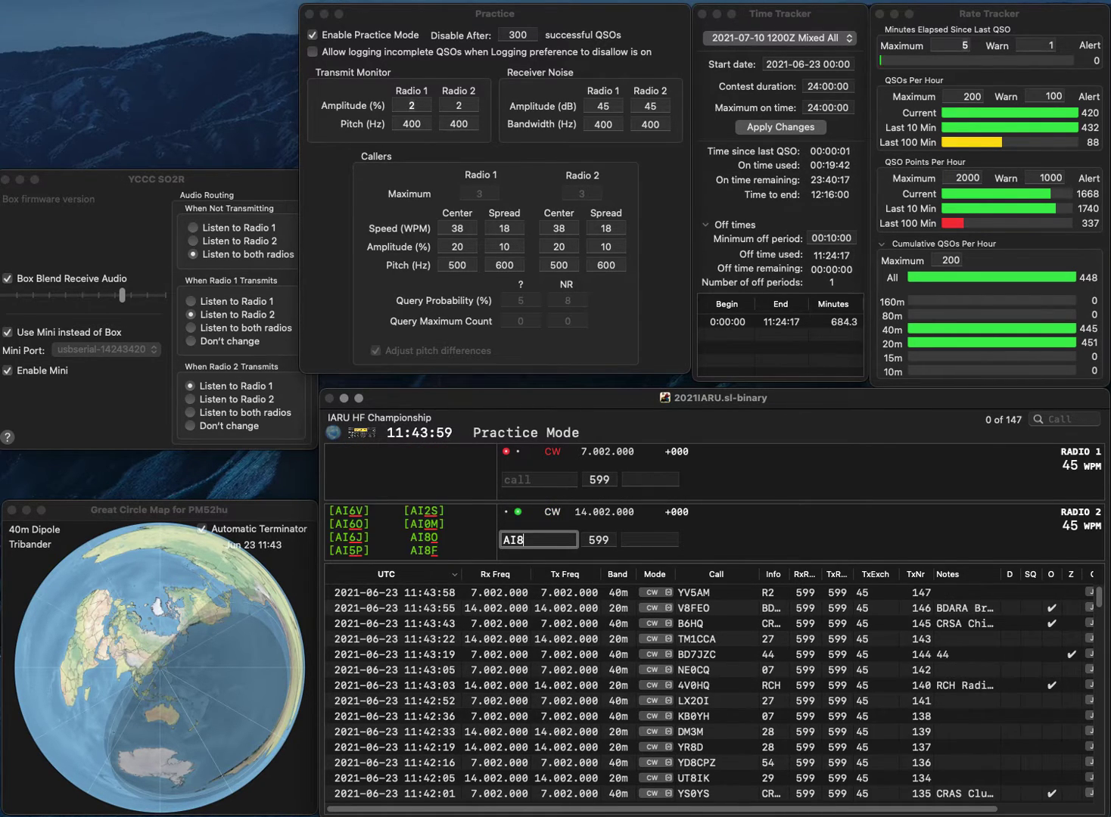
pyautogui.write('O')
pyautogui.press('Return')
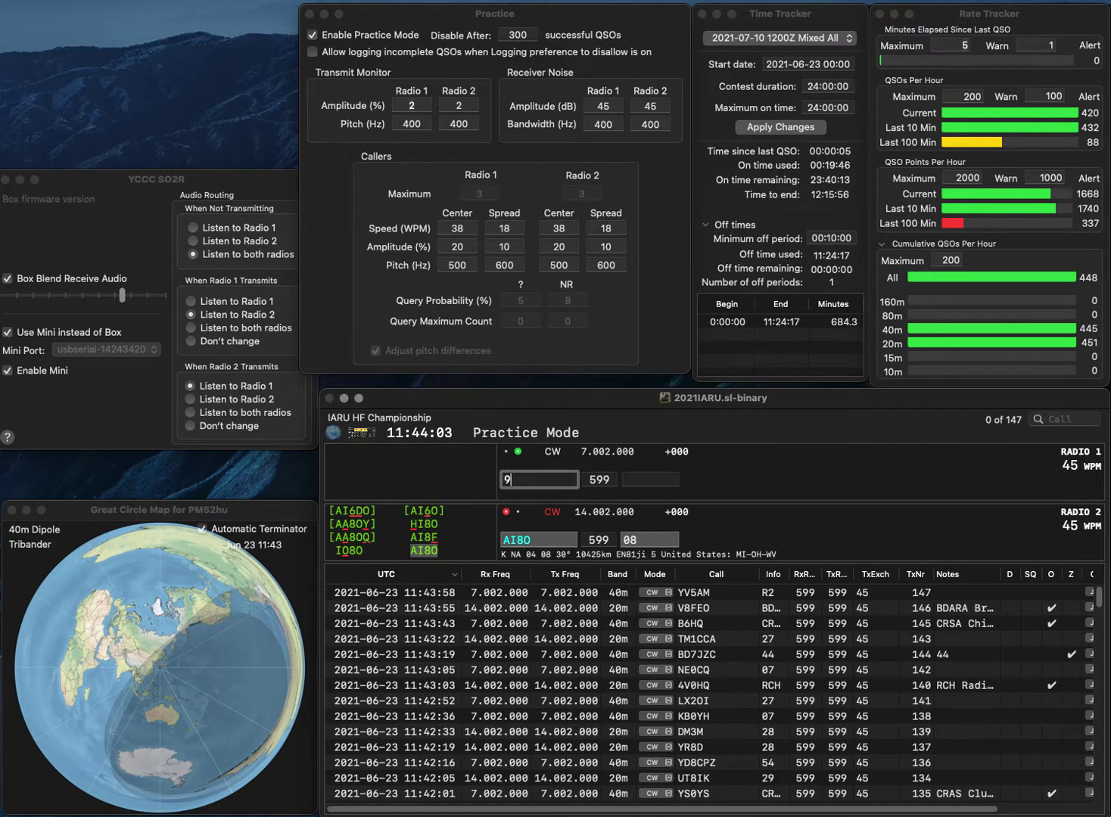
pyautogui.write('9M2A')
pyautogui.press('Return')
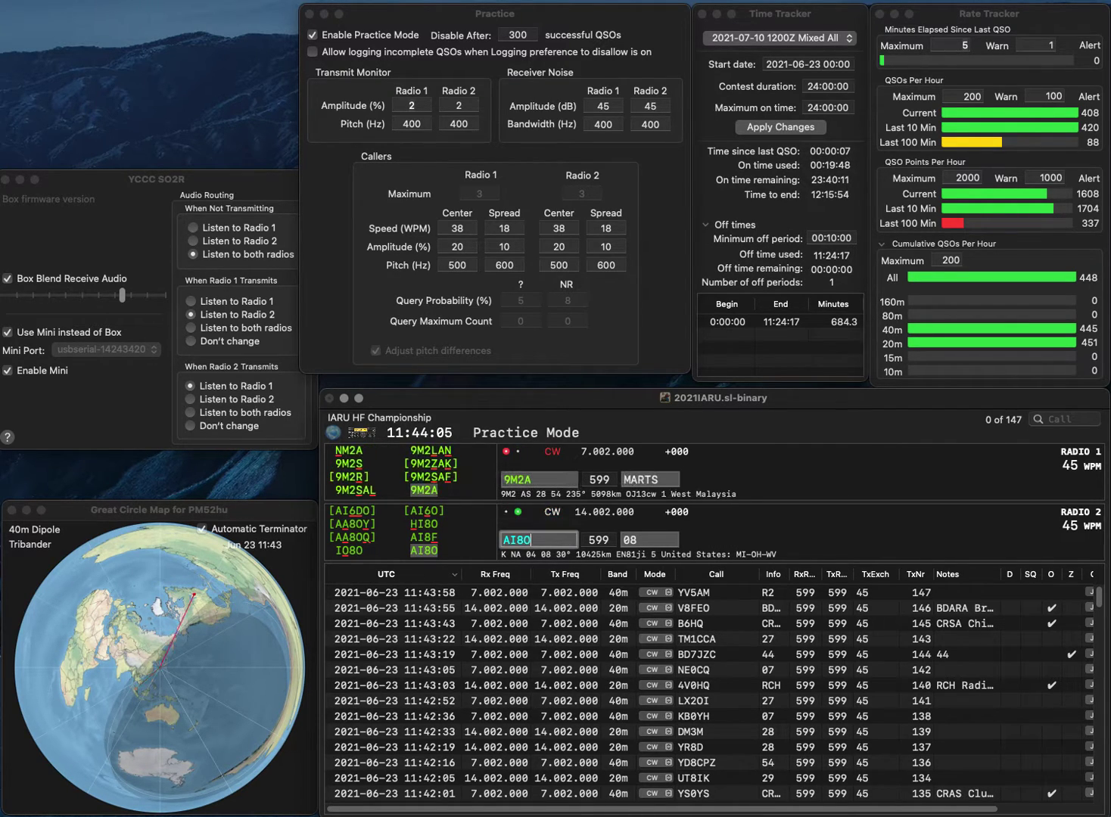
pyautogui.press('Tab')
pyautogui.press('Return')
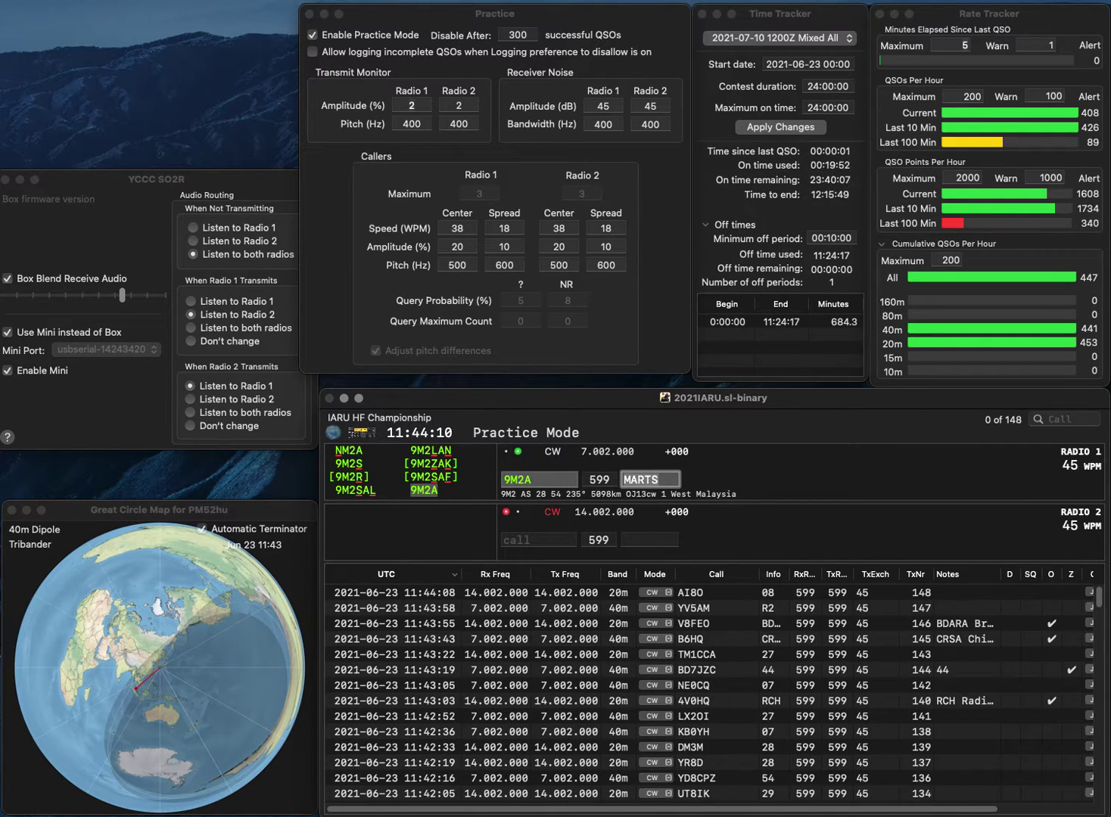
pyautogui.press('Return')
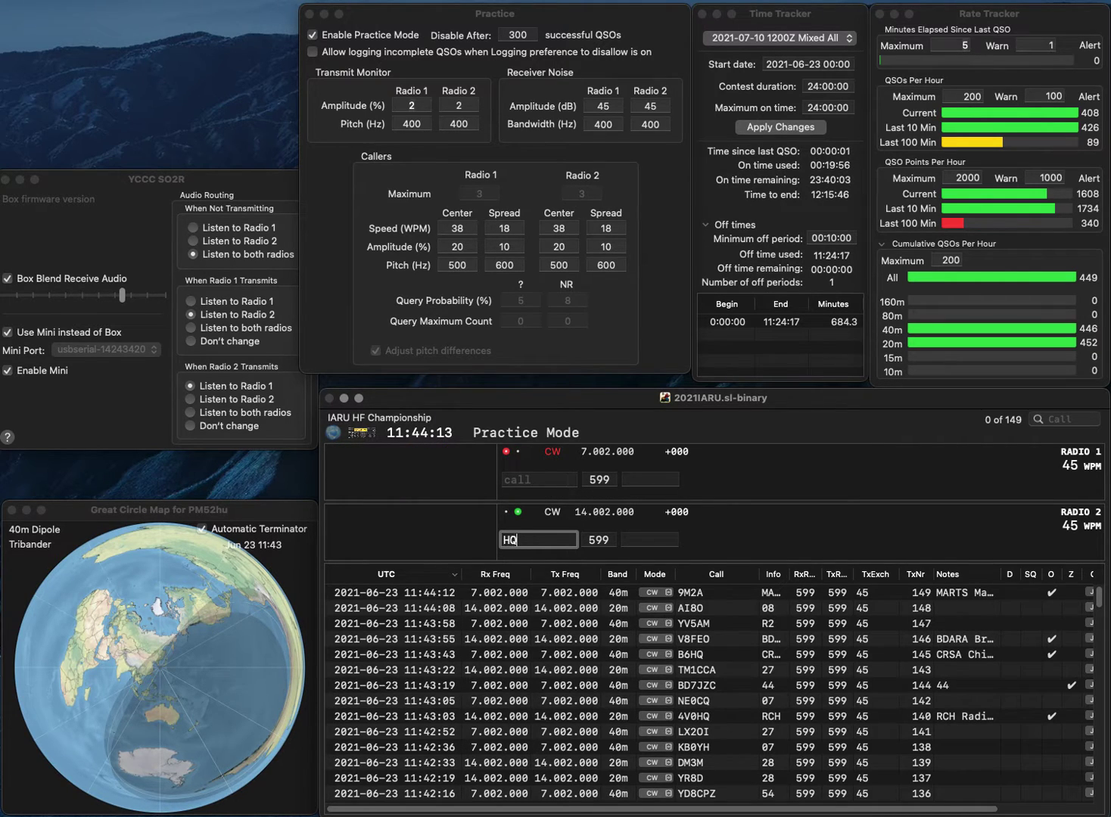
# Send the partial call HQ on Radio 2 and the partial call KL on Radio 1.
pyautogui.press('Return')
pyautogui.write('H')
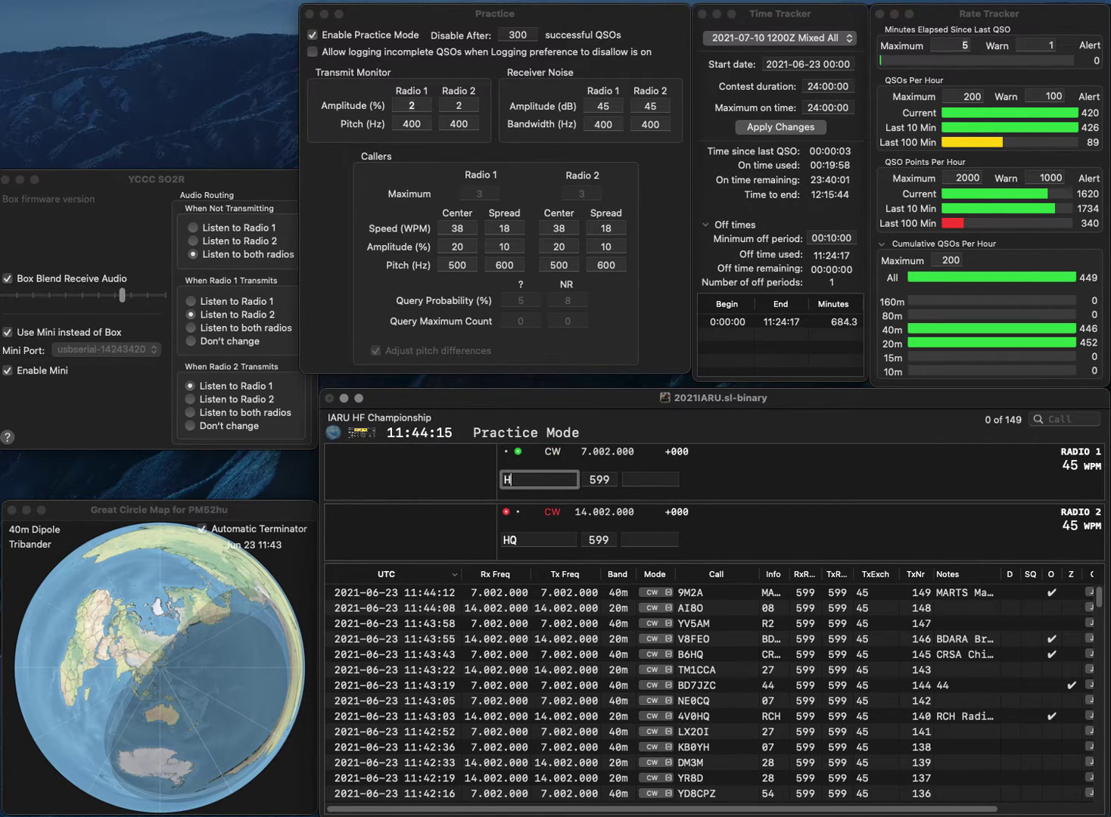
pyautogui.press('BackSpace')
pyautogui.write('KL')
pyautogui.press('Return')
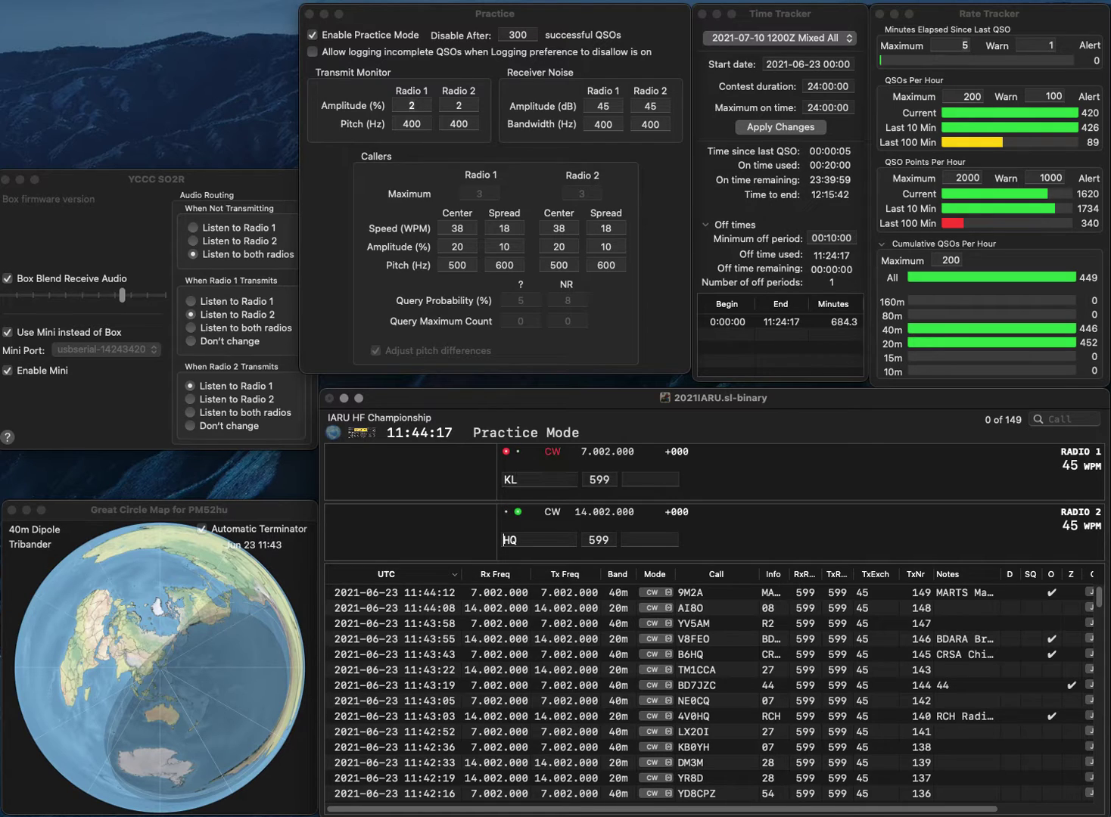
# Complete the partial call on Radio 2 as TC3HQ and answer the caller.
pyautogui.write('3')
pyautogui.write('TC')
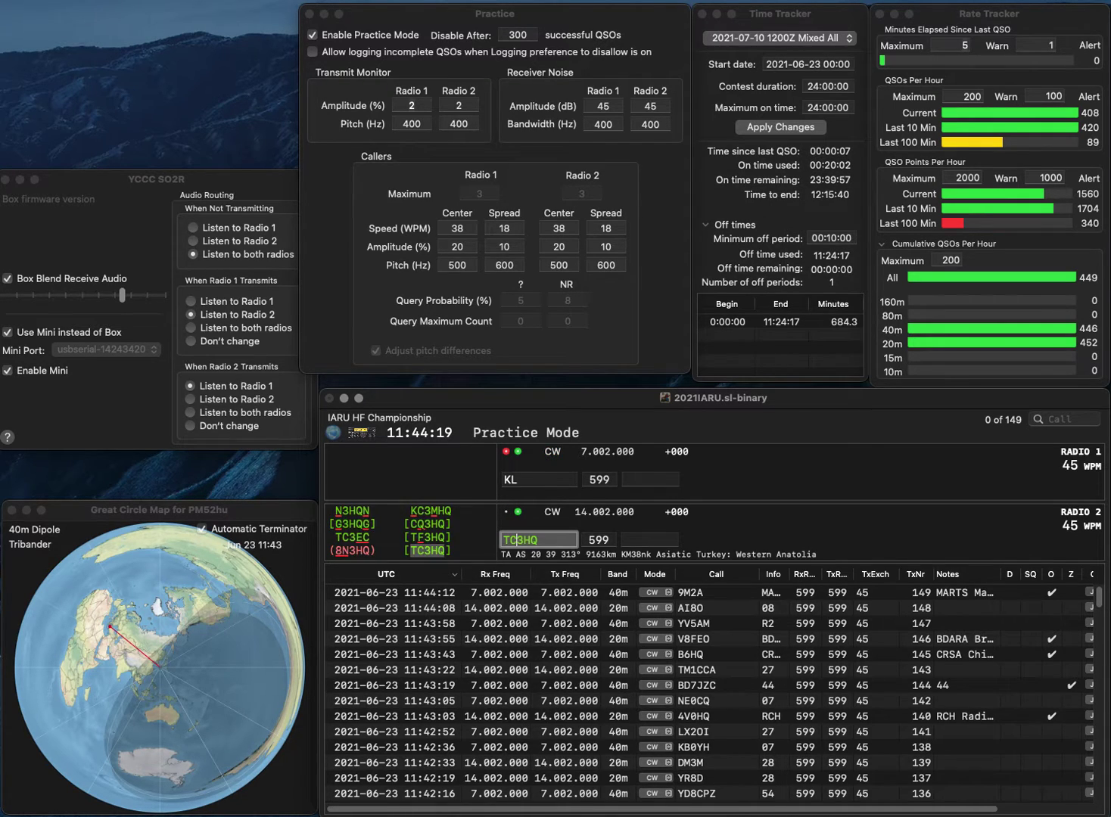
pyautogui.press('Return')
pyautogui.write('C5')
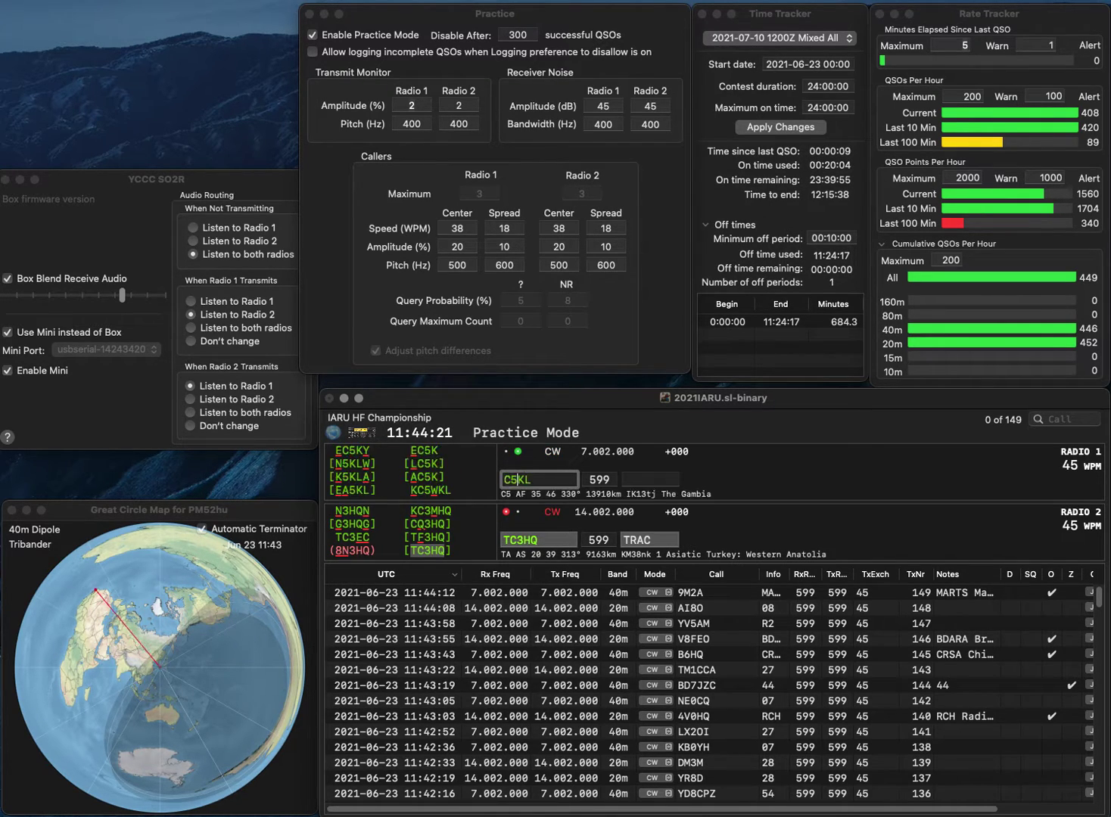
pyautogui.press('Delete')
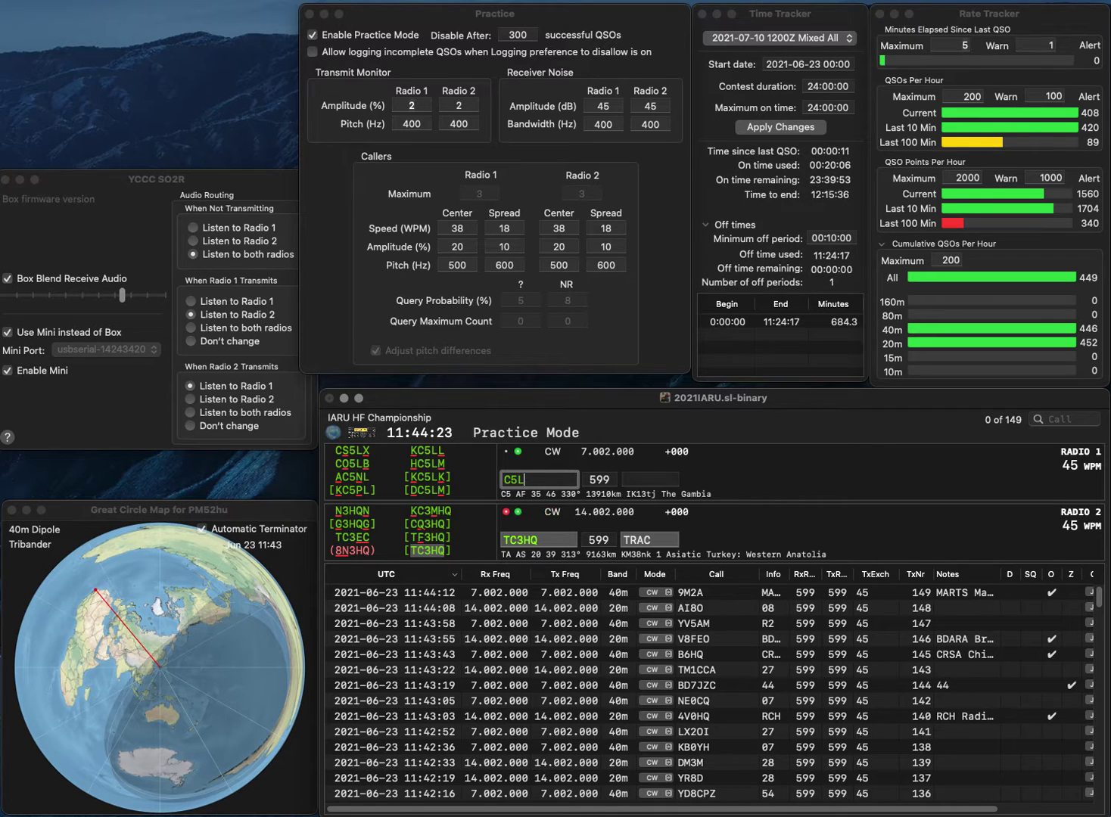
pyautogui.write('M')
pyautogui.press('Home')
pyautogui.write('H')
pyautogui.press('Return')
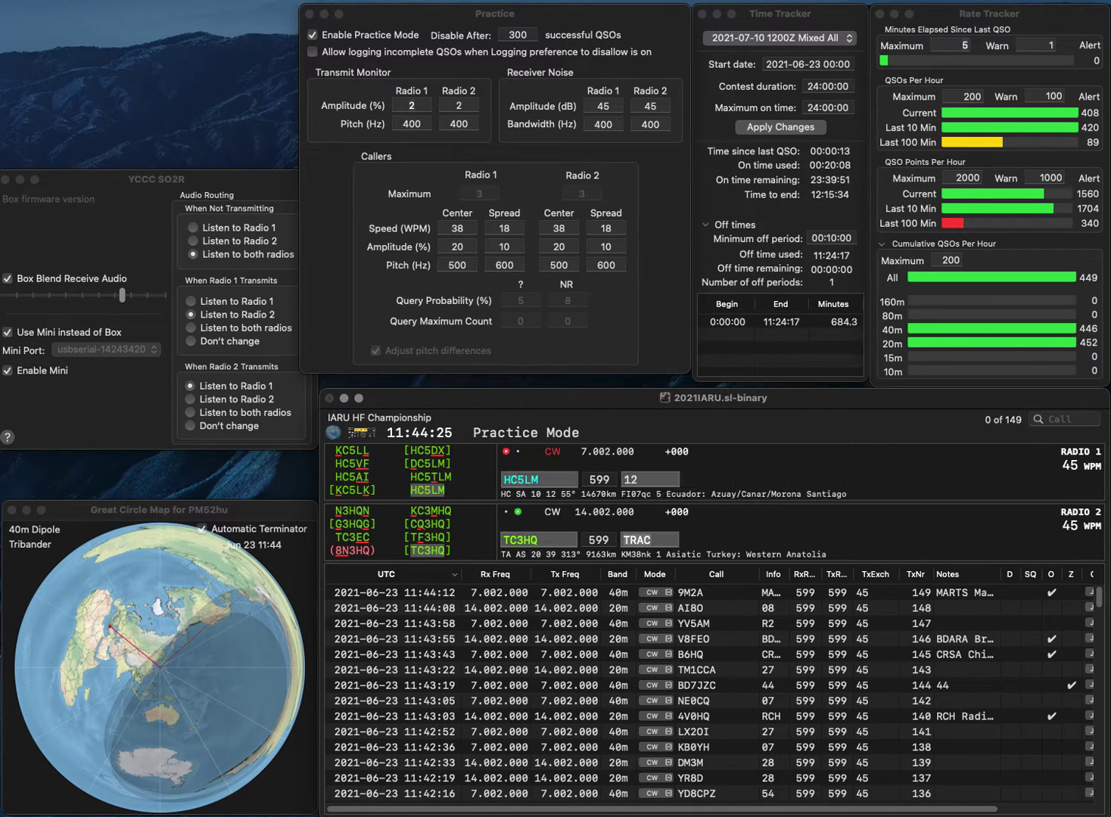
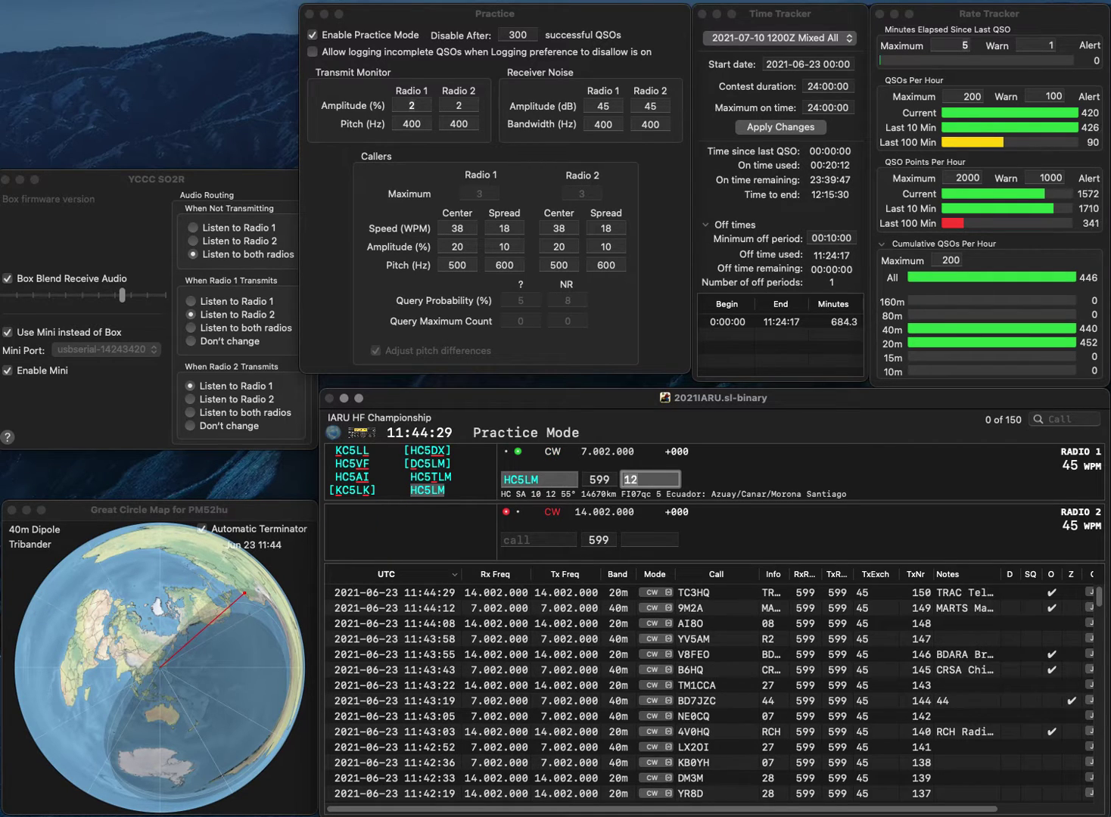
# Log HC5LM on Radio 1 with exchange 12 and answer W0OR on Radio 2.
pyautogui.press('Return')
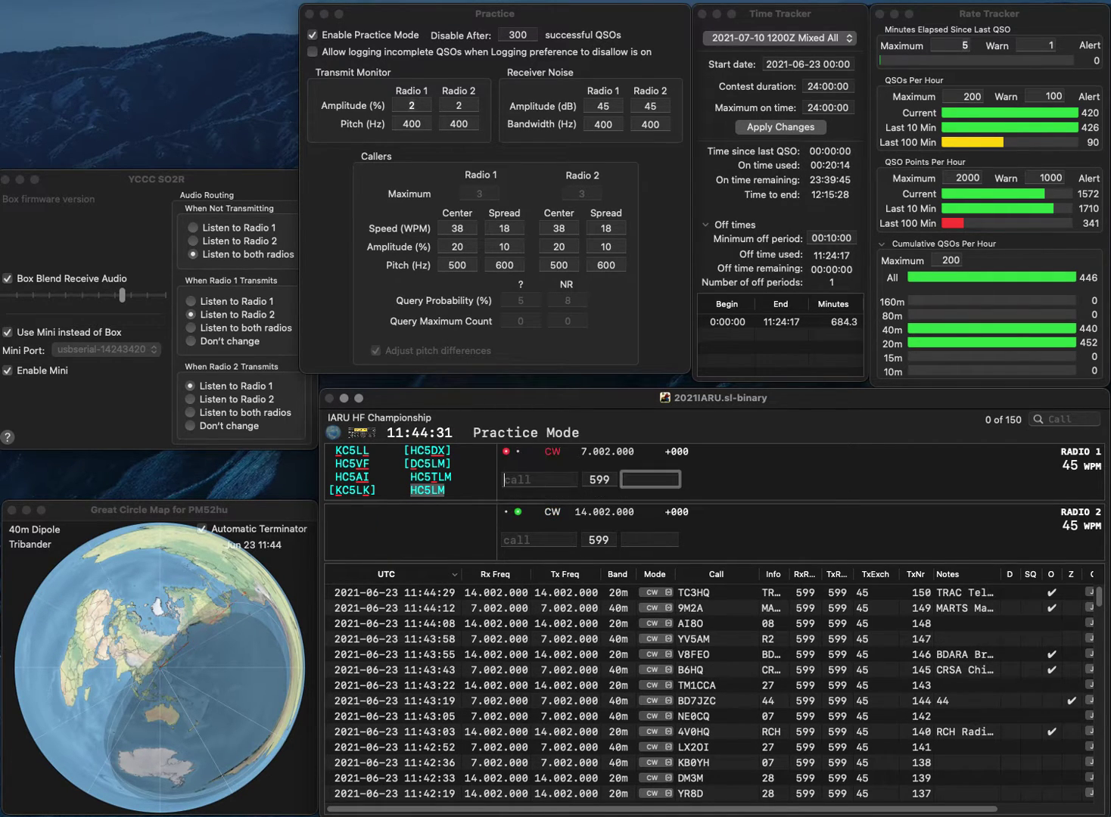
pyautogui.write('W0OR')
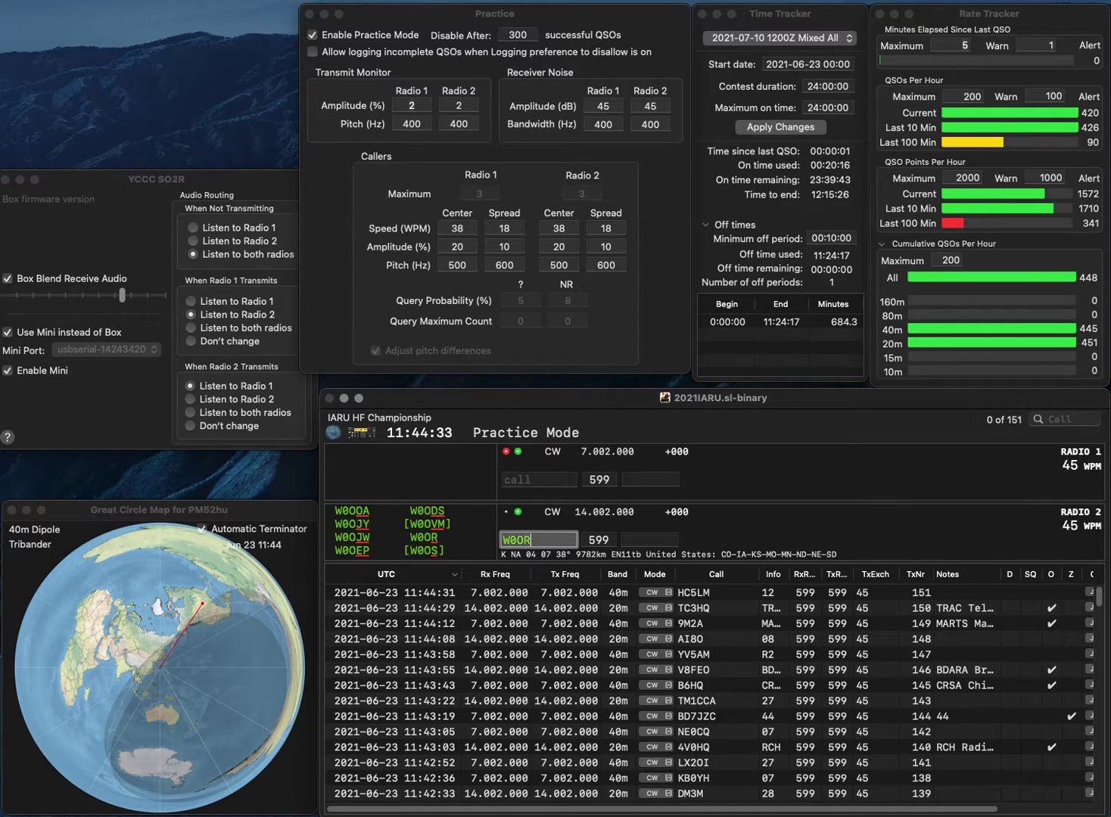
pyautogui.press('Return')
pyautogui.write('HB9JOE')
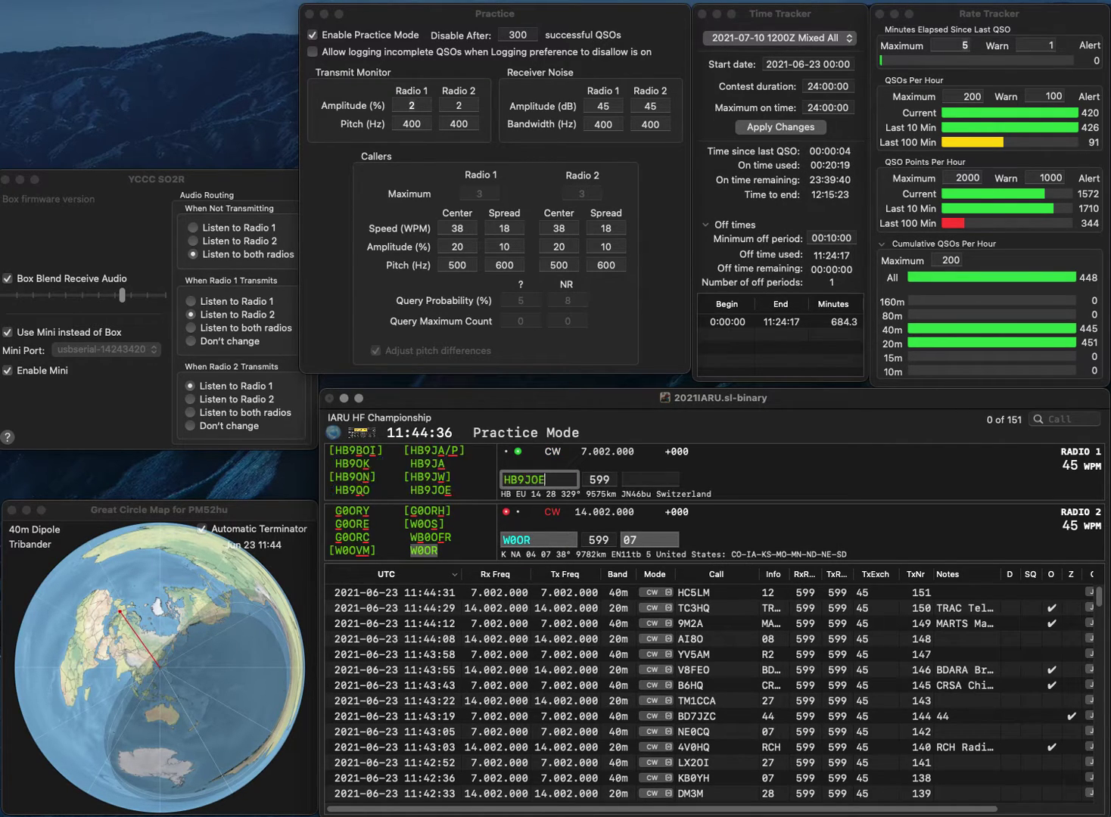
pyautogui.press('Return')
pyautogui.write('R1')
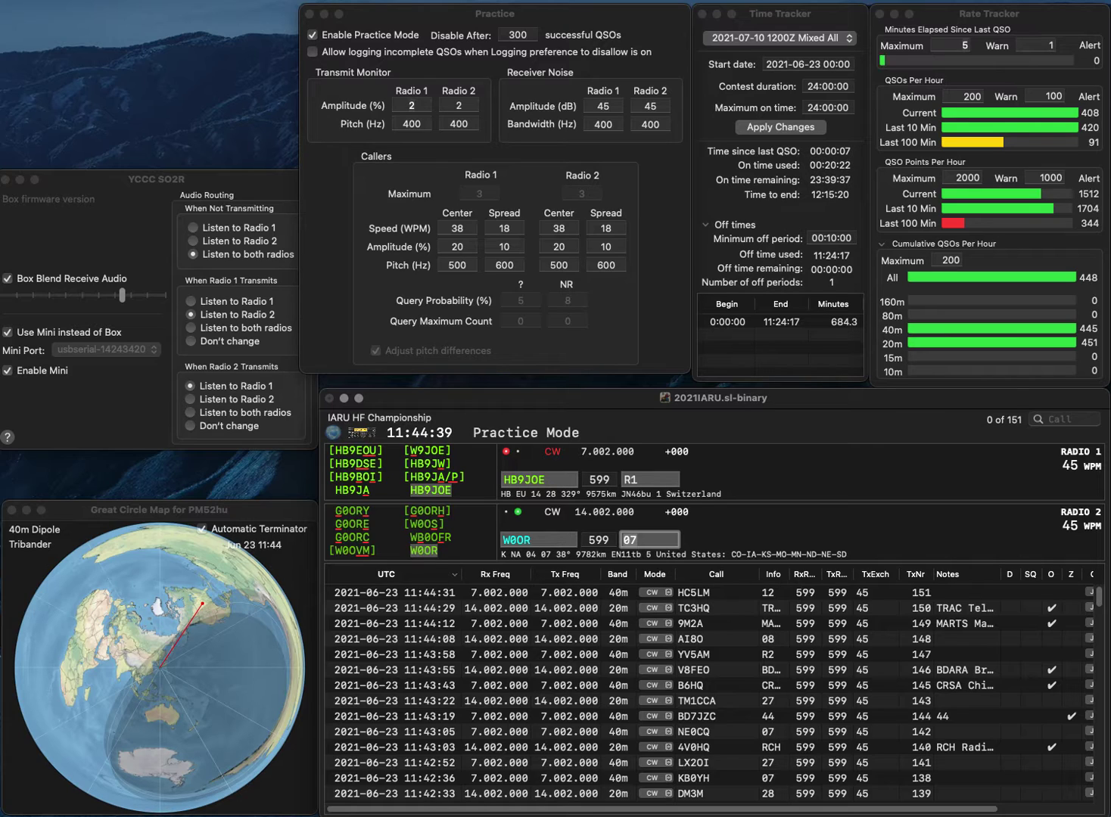
pyautogui.press('Return')
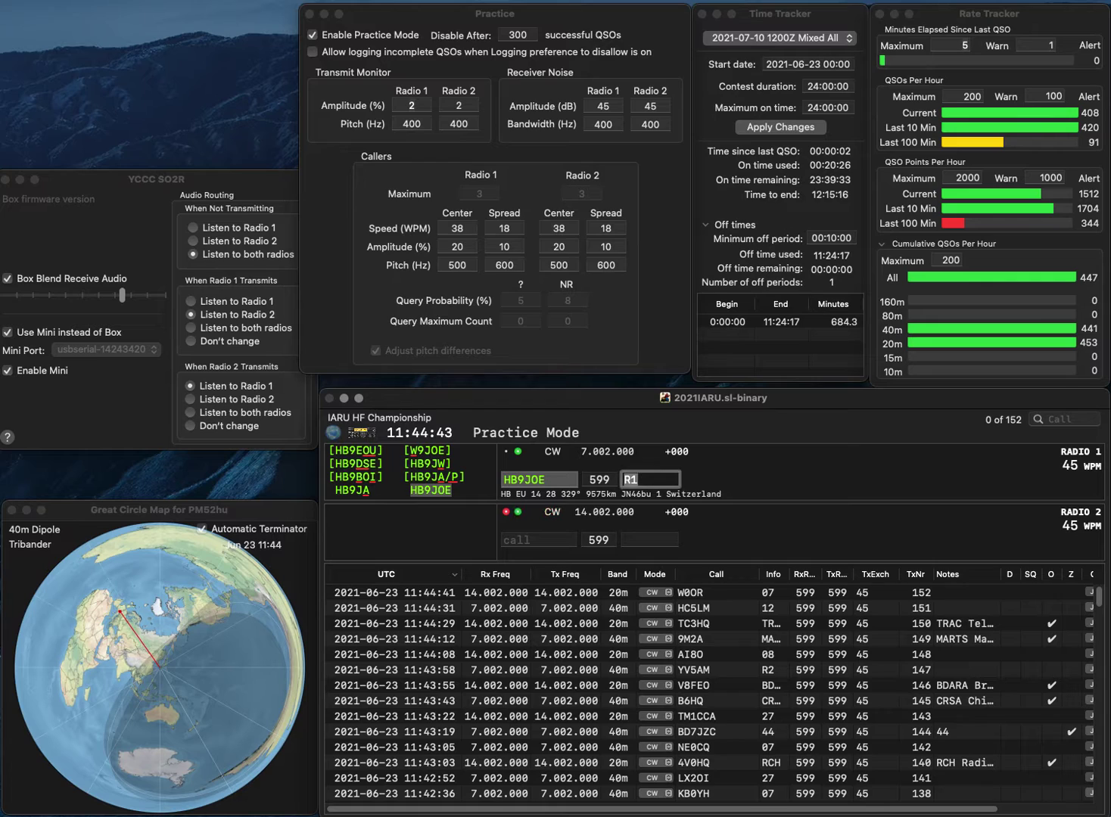
pyautogui.press('Return')
pyautogui.write('VE3')
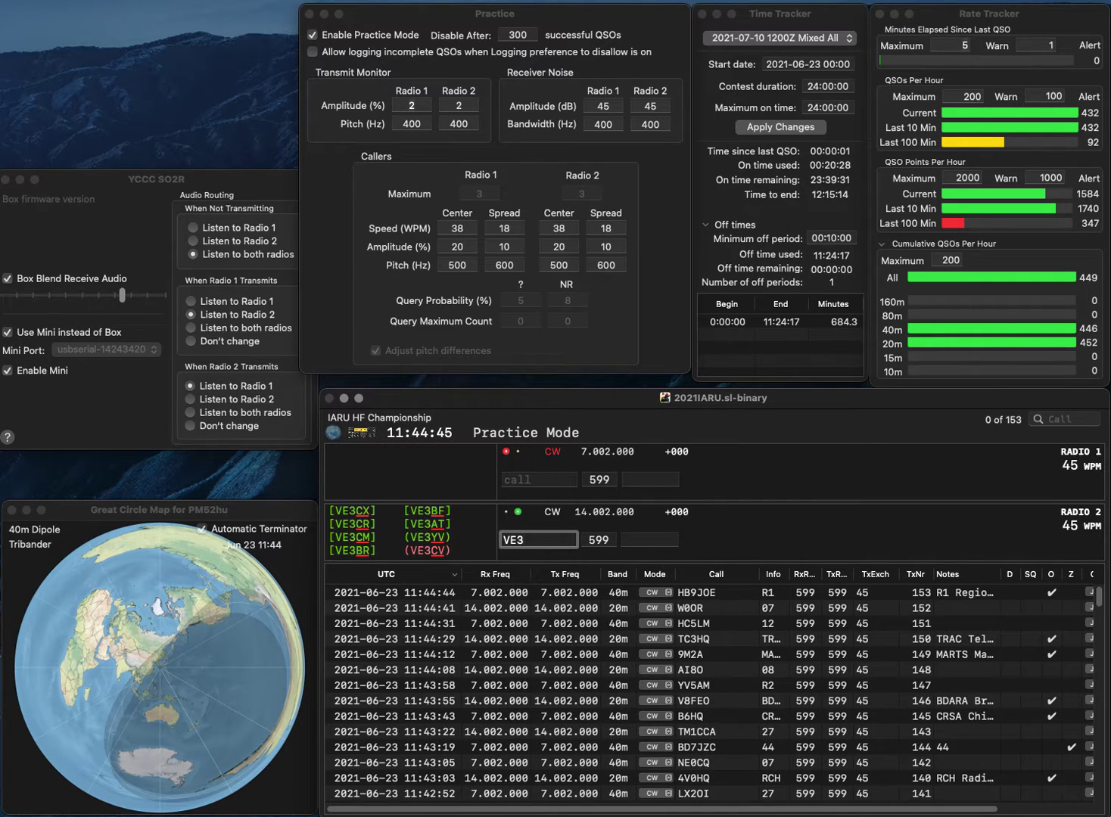
pyautogui.write('HX')
pyautogui.press('Return')
# Enter the call YR4EE on Radio 1 and answer the caller.
pyautogui.write('R4')
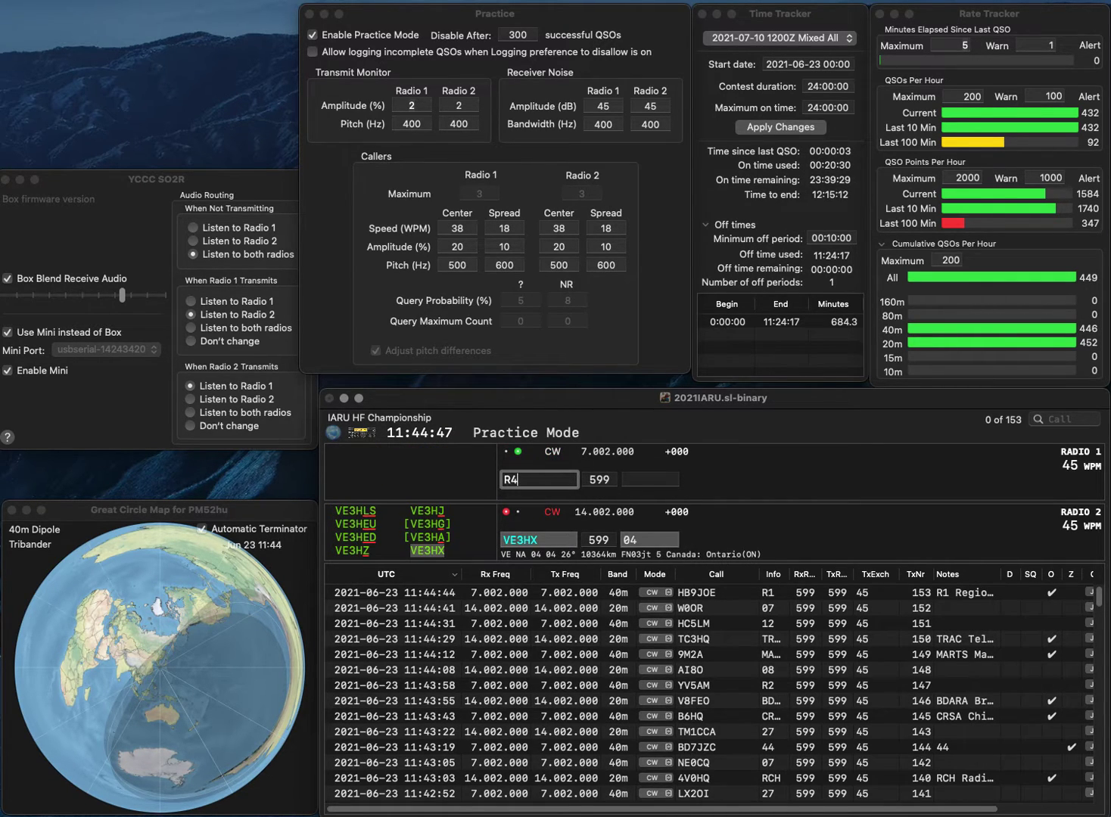
pyautogui.write('EE')
pyautogui.click(504, 479)
pyautogui.write('Y')
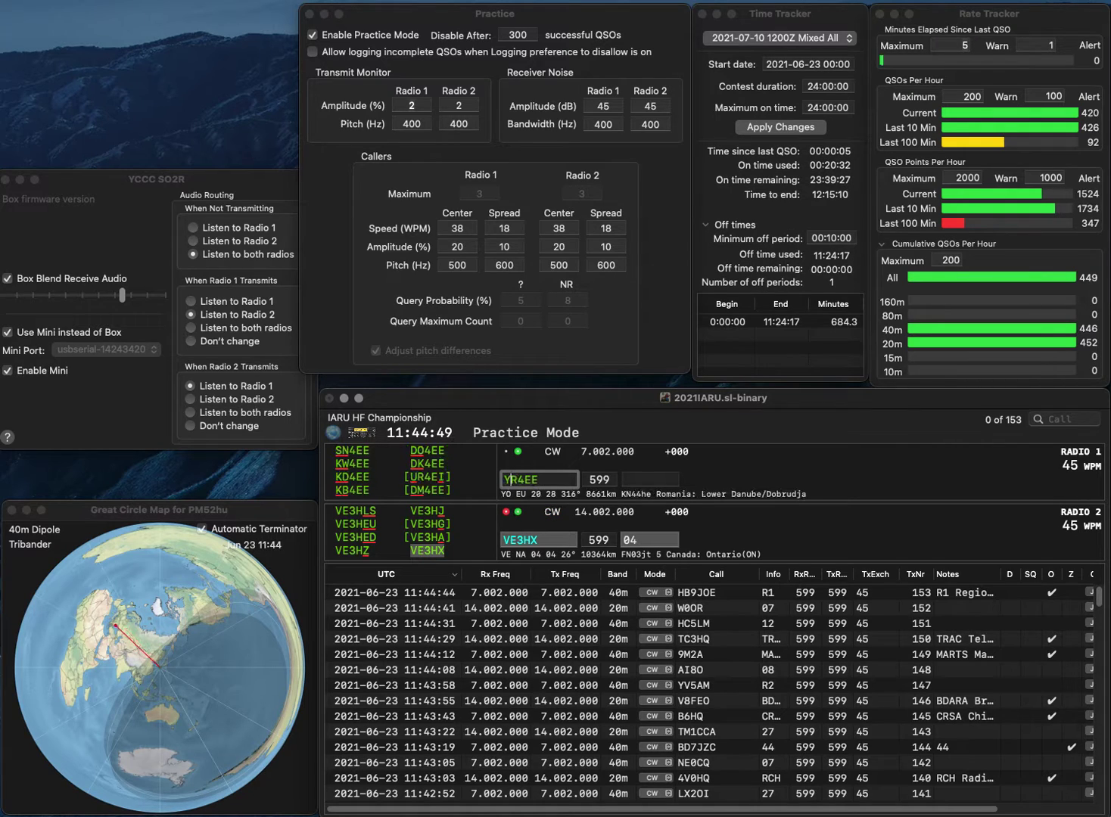
pyautogui.press('Return')
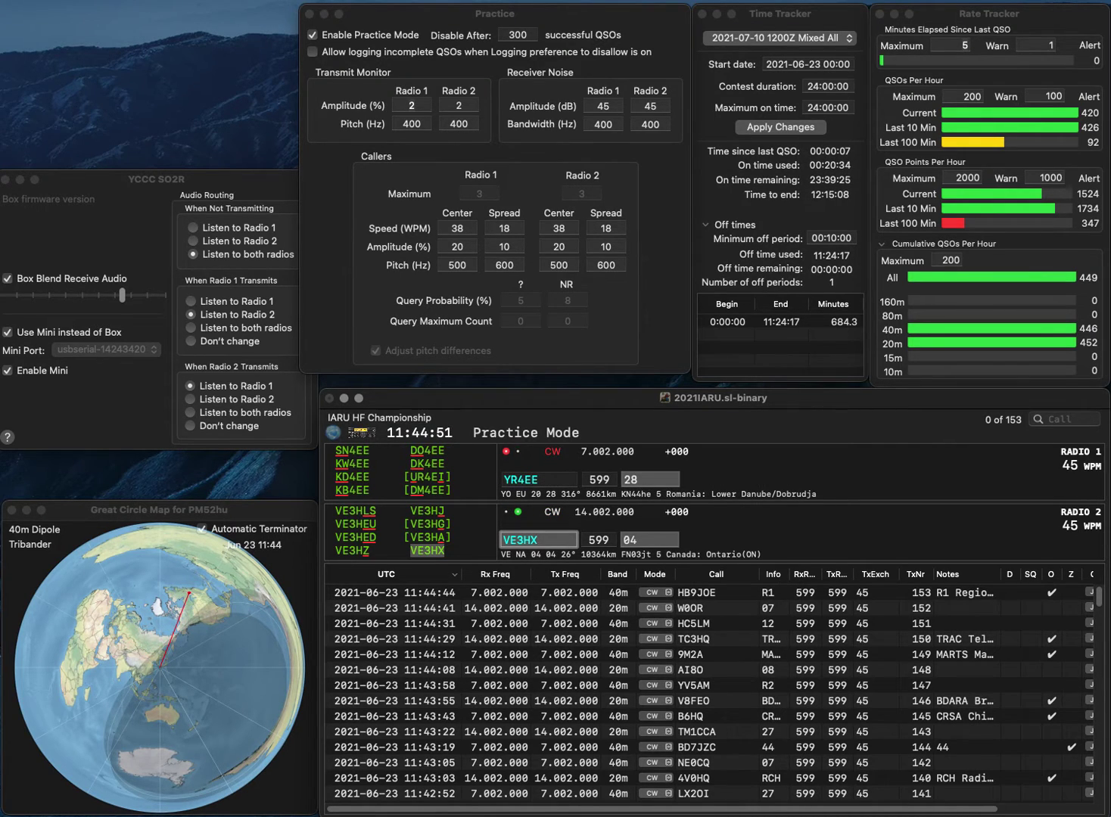
# Log VE3HX on Radio 2 with exchange 04, and correct the Radio 1 call to CR3EE and answer it.
pyautogui.press('Tab')
pyautogui.press('Return')
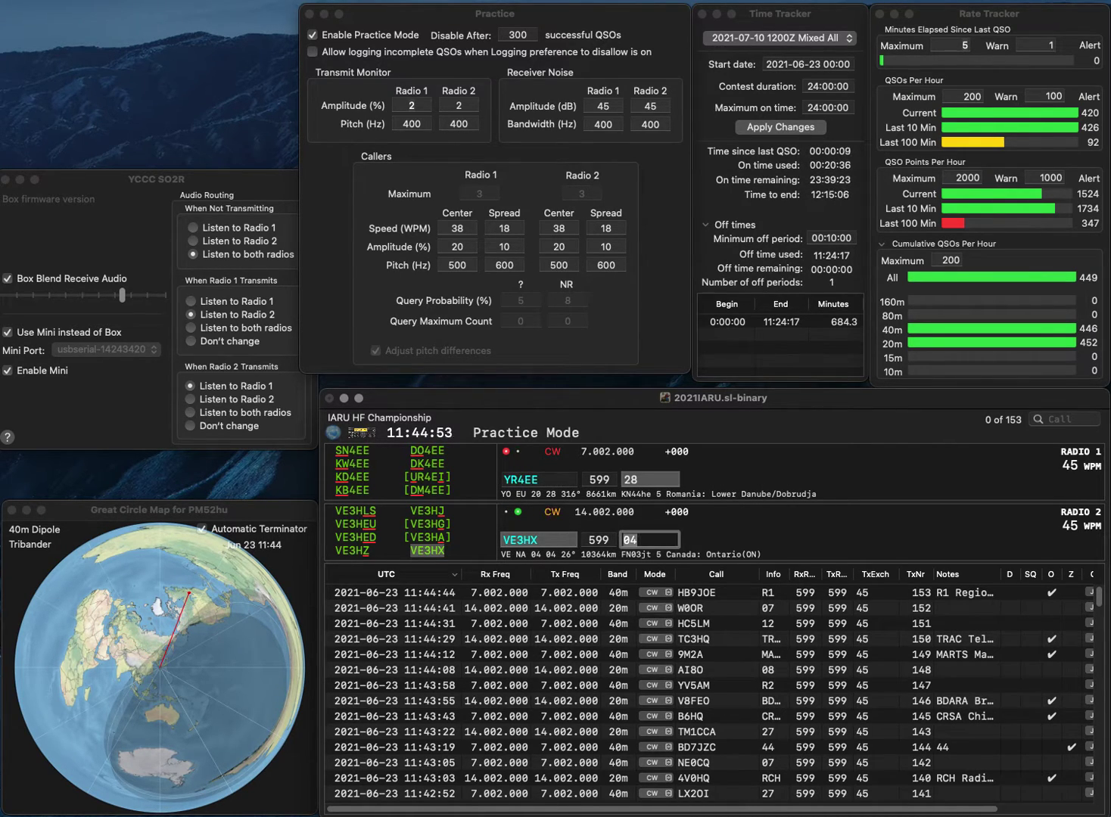
pyautogui.press('Left')
pyautogui.press('Delete')
pyautogui.write('C')
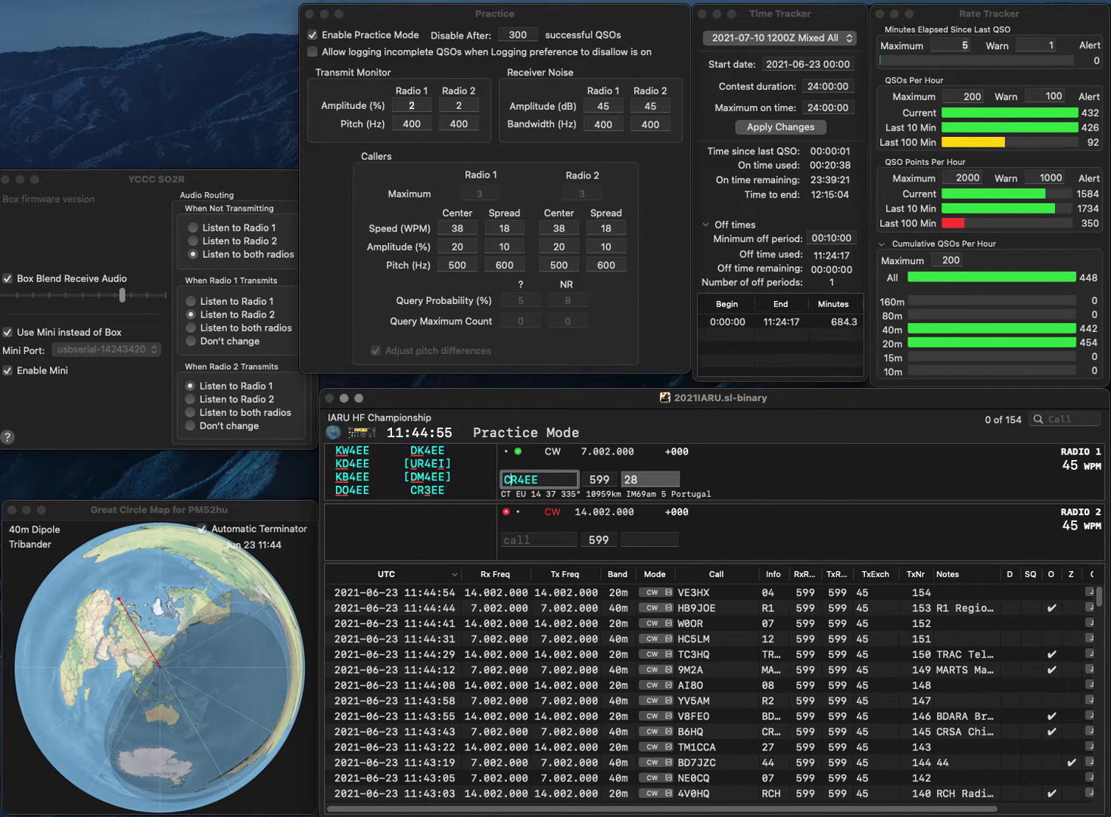
pyautogui.press('Right')
pyautogui.press('Delete')
pyautogui.write('3')
pyautogui.press('Return')
# Answer N2ZL on Radio 2 and log it with exchange 08, along with CR3EE on Radio 1 with exchange 36.
pyautogui.write('N')
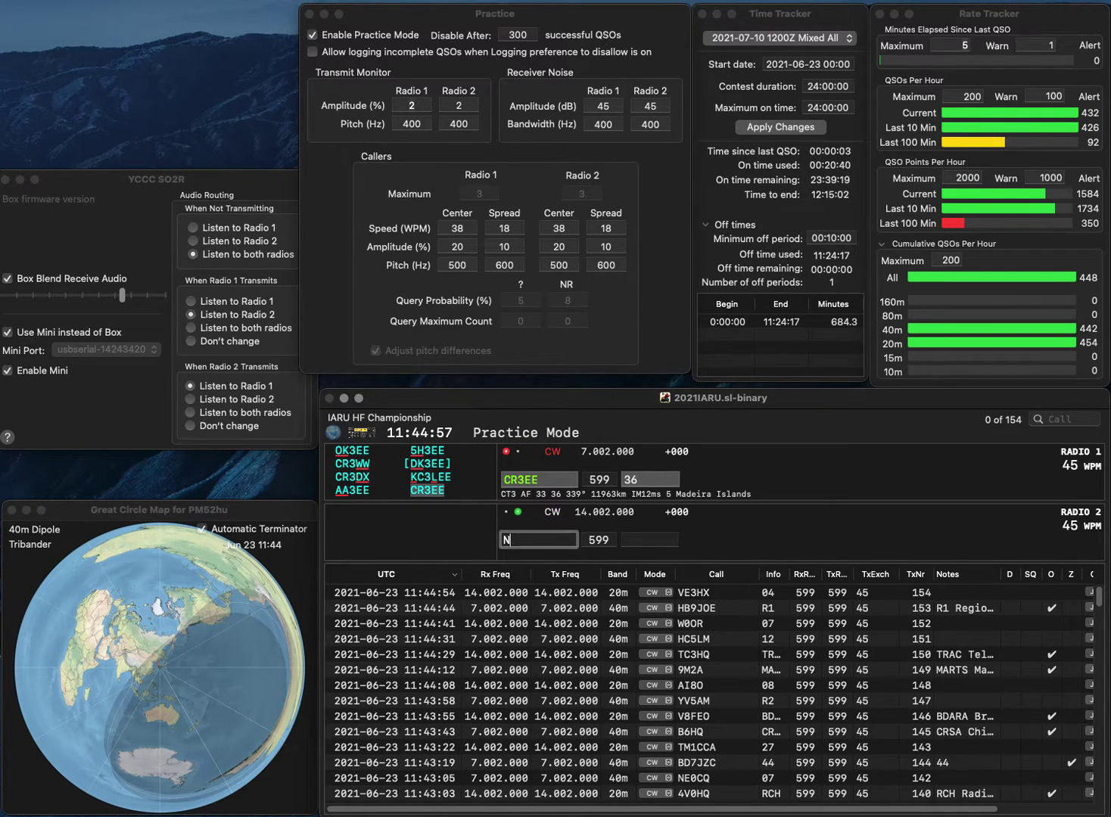
pyautogui.write('2ZL')
pyautogui.press('Return')
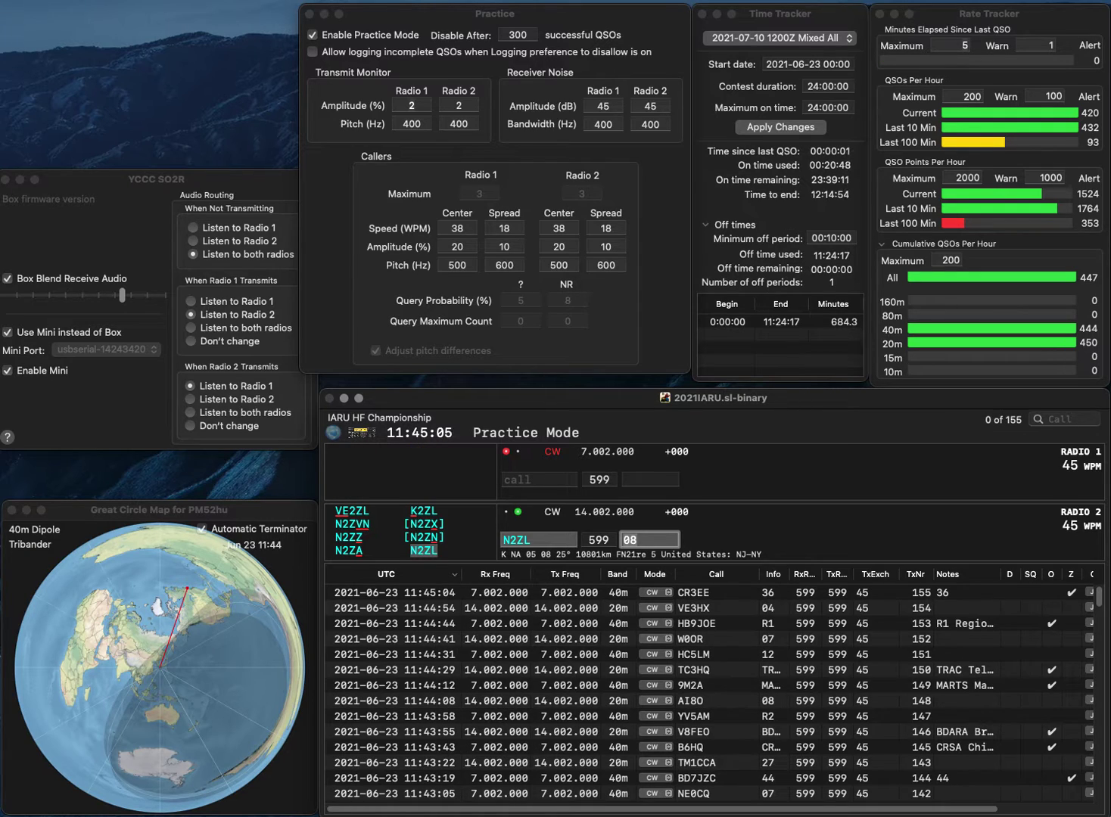
pyautogui.press('Return')
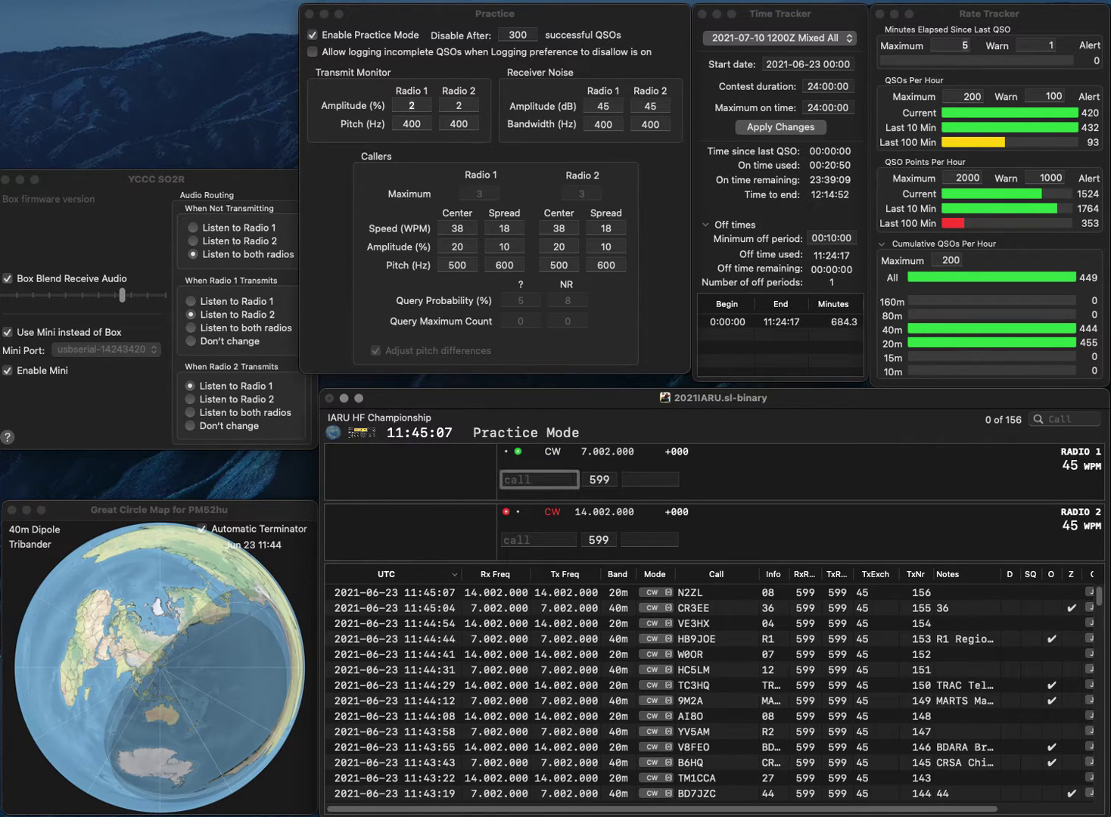
# Answer and log WN3DX on Radio 1 with exchange 08 and YV5AM on Radio 2 with exchange R2.
pyautogui.write('WN3DX')
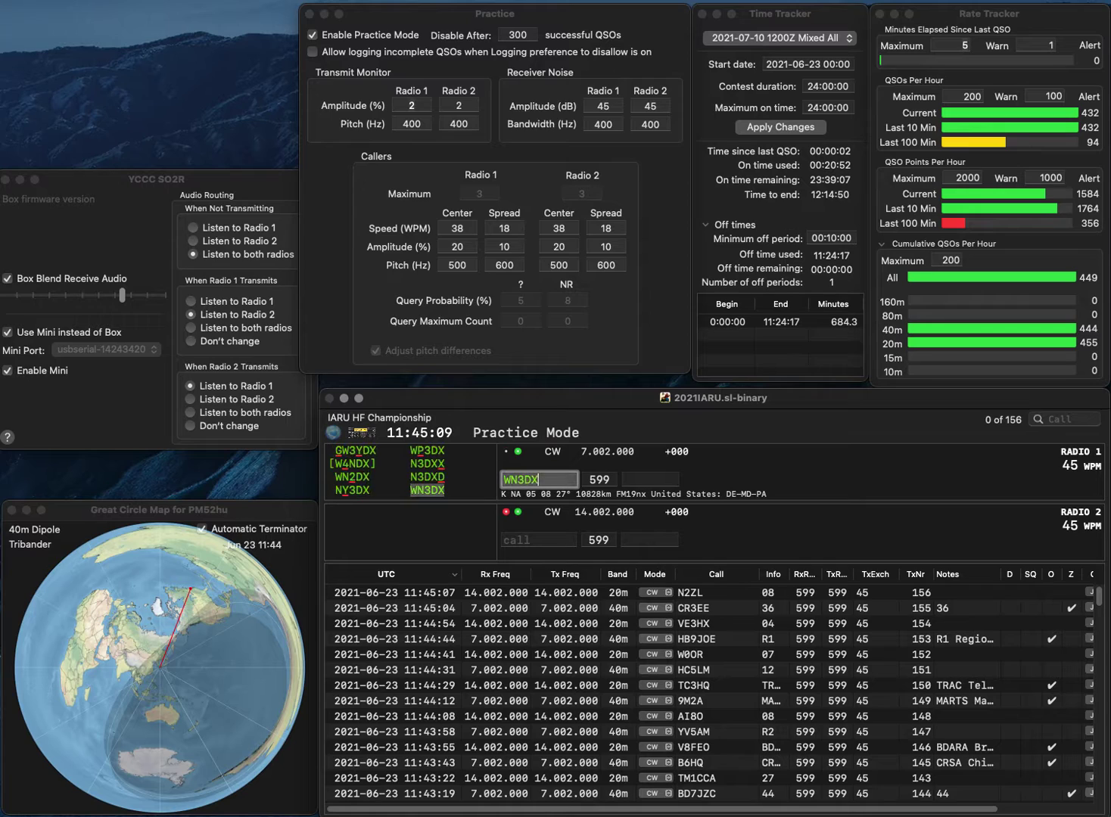
pyautogui.press('Return')
pyautogui.write('YV5AM')
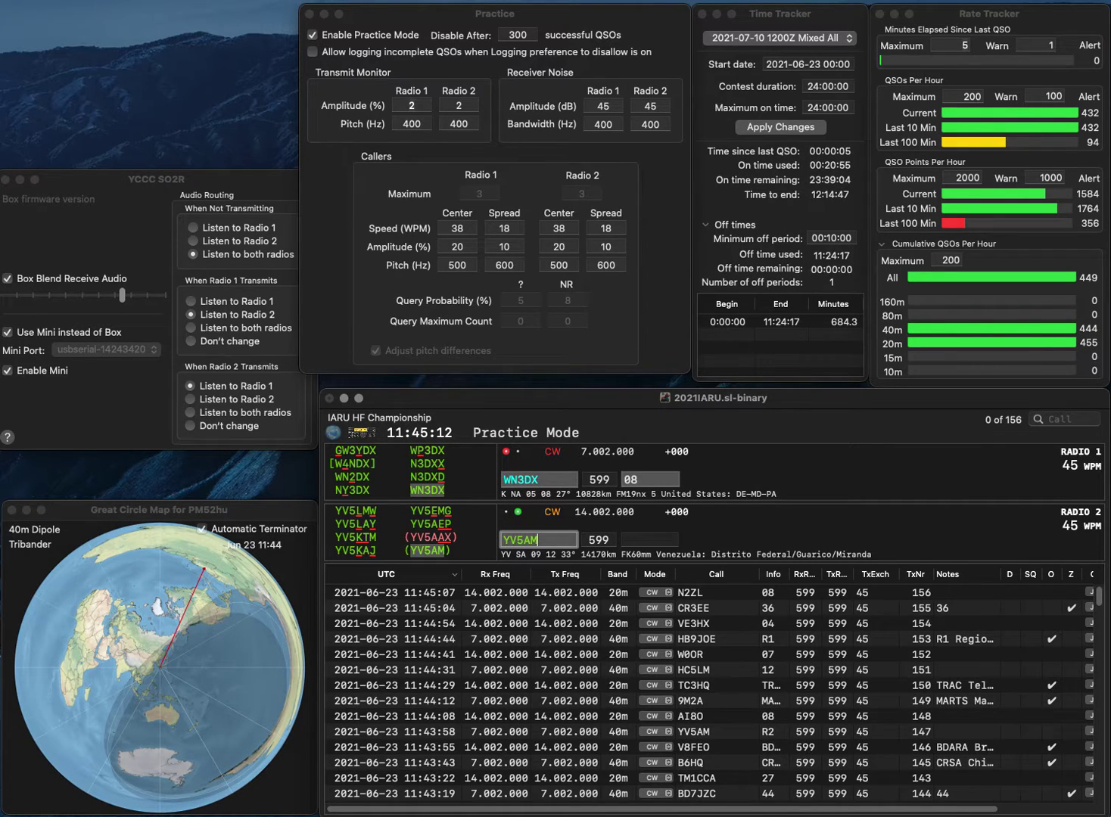
pyautogui.press('Return')
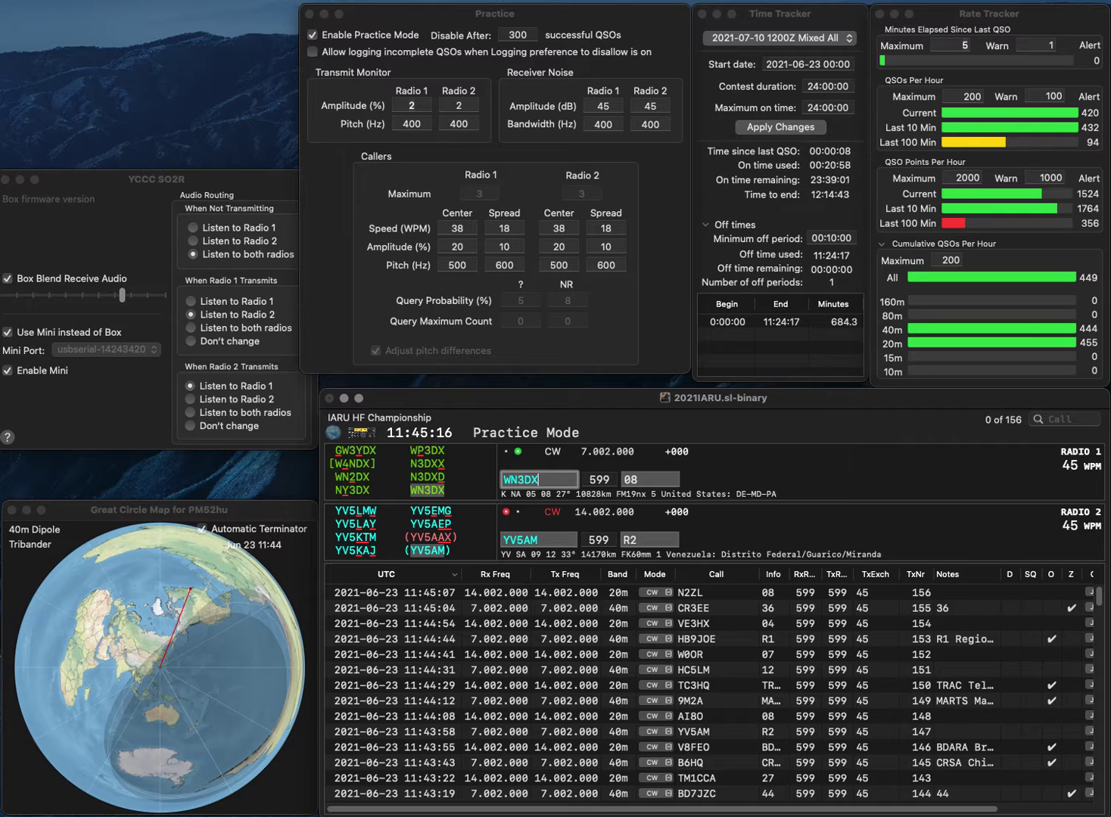
pyautogui.press('Return')
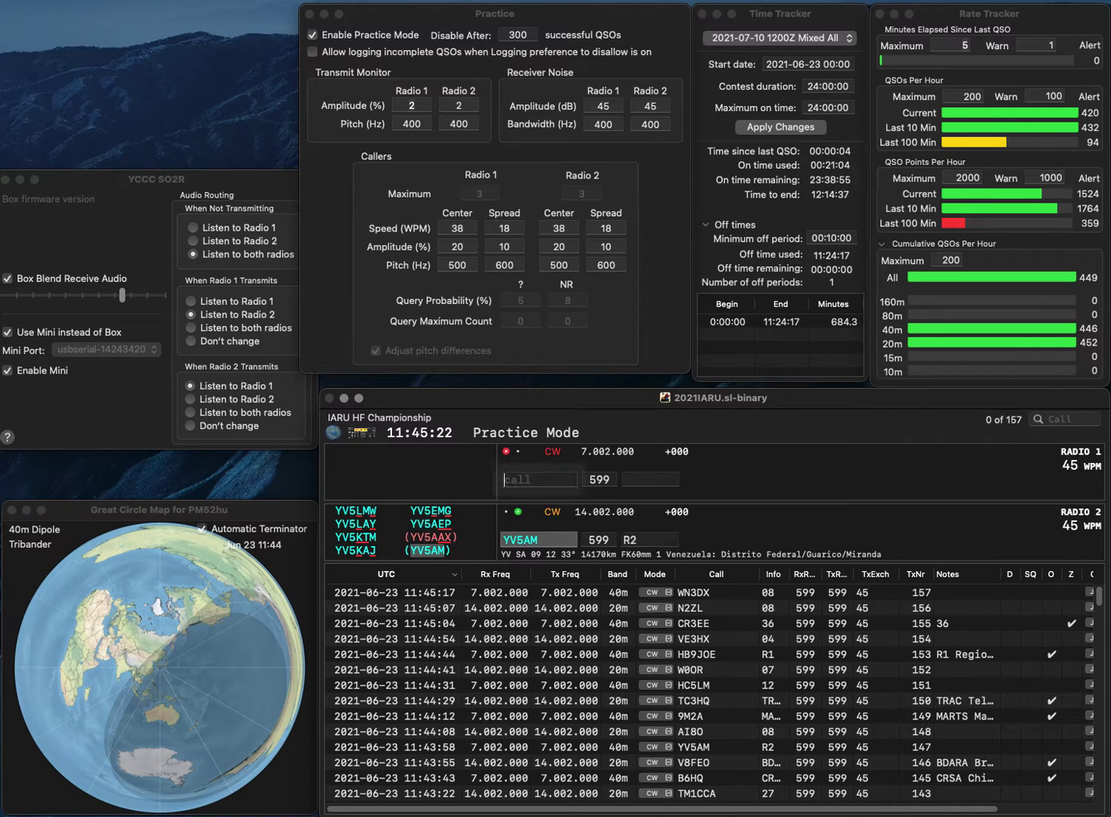
pyautogui.press('Return')
# Send the partial call SPERY on Radio 1.
pyautogui.write('SP')
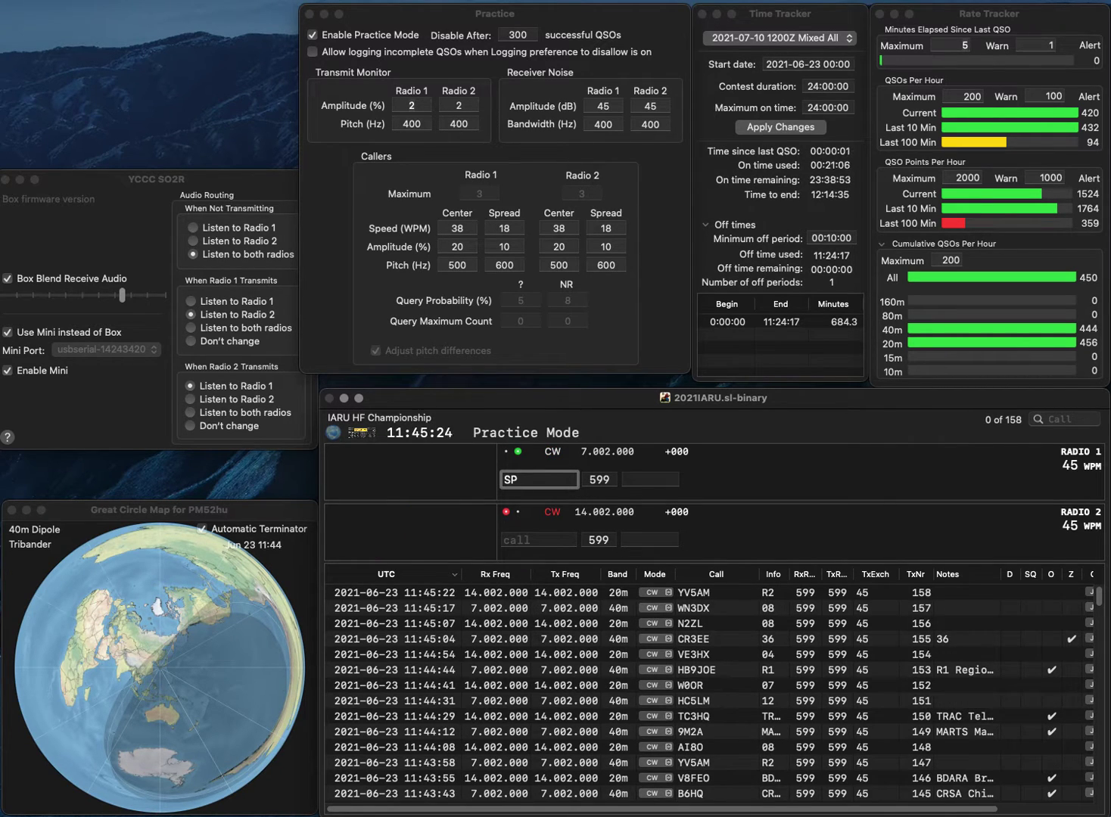
pyautogui.write('ERY')
pyautogui.press('Return')
# Enter the call II4FTX on Radio 2 and answer the caller.
pyautogui.write('I')
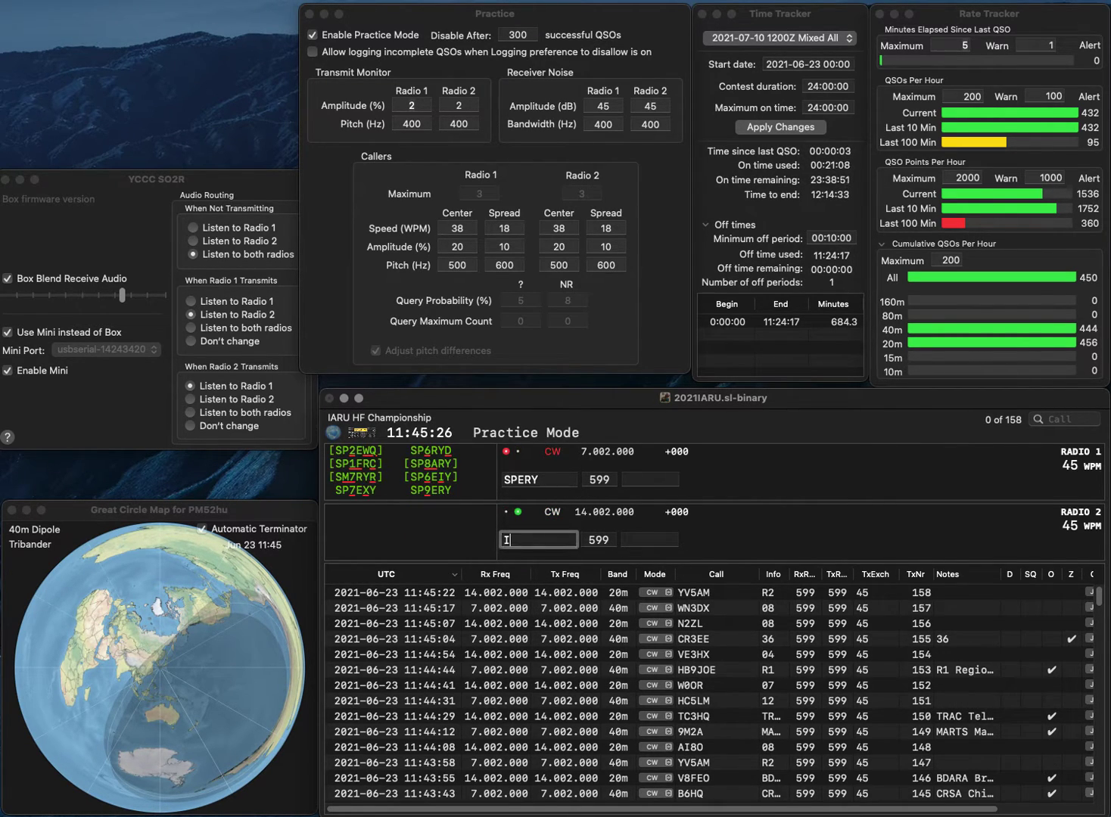
pyautogui.write('FTX')
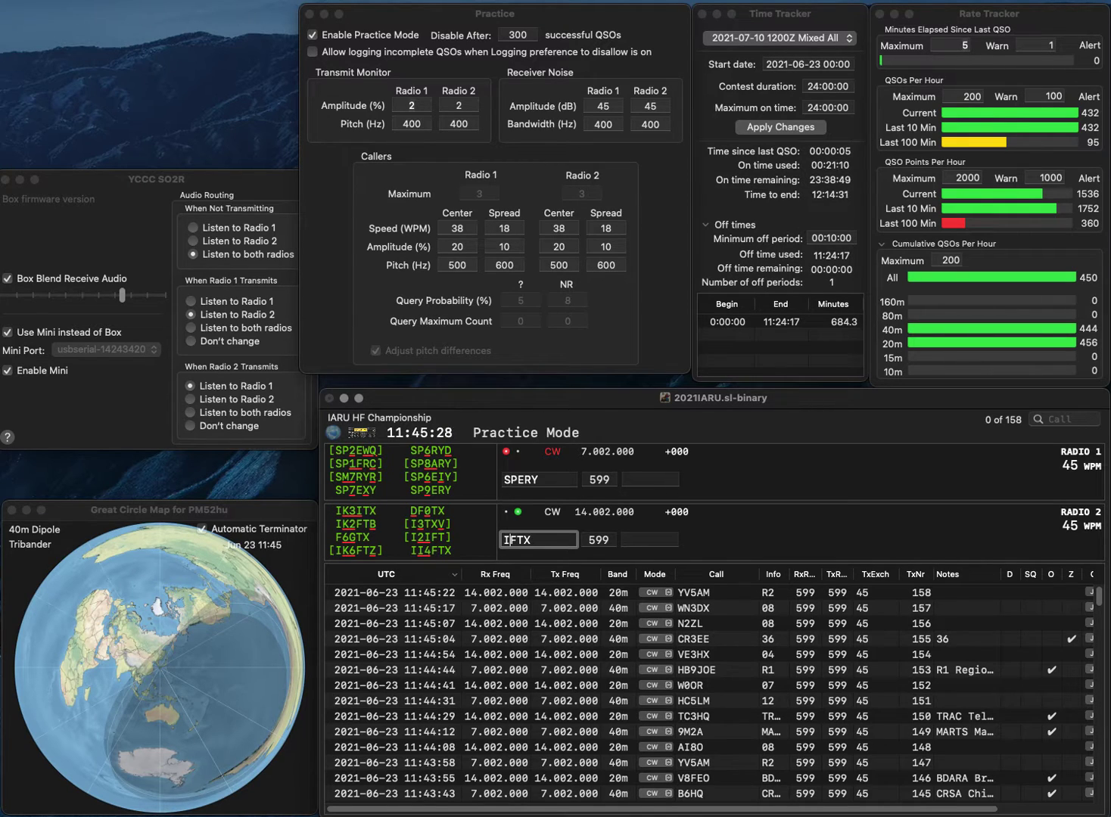
pyautogui.write('4')
pyautogui.press('Return')
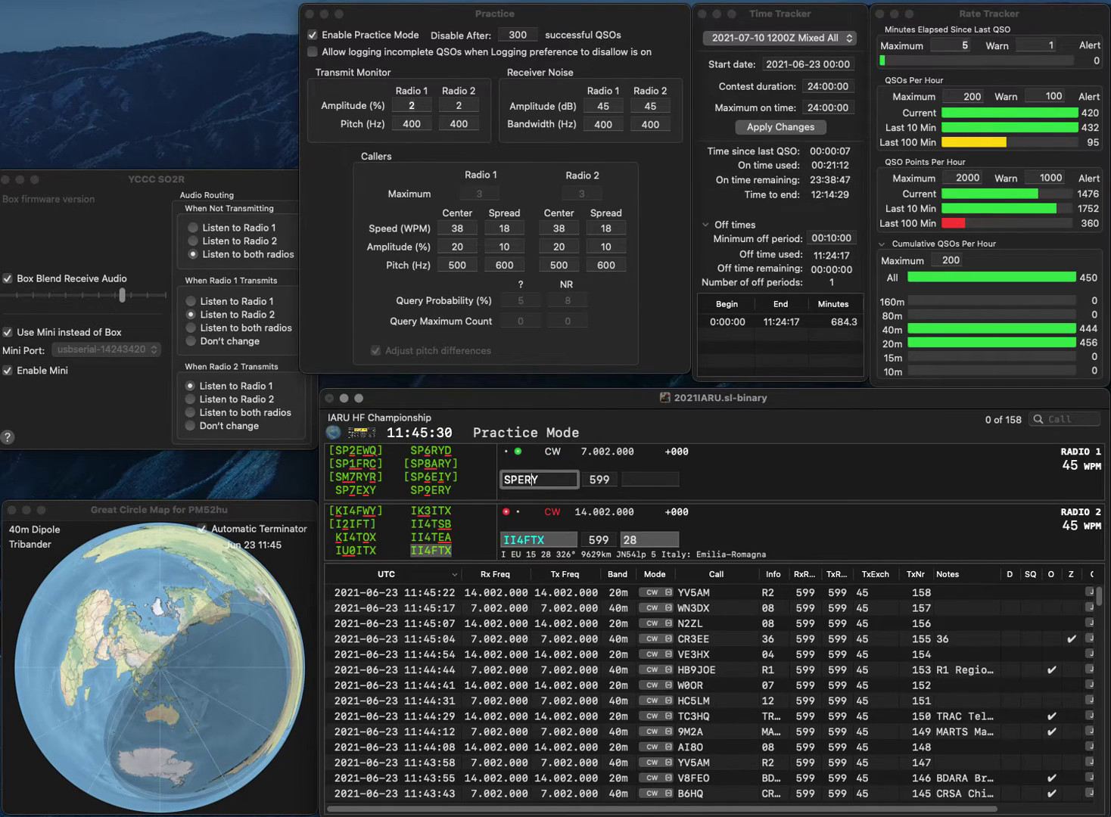
pyautogui.write('9')
pyautogui.press('Return')
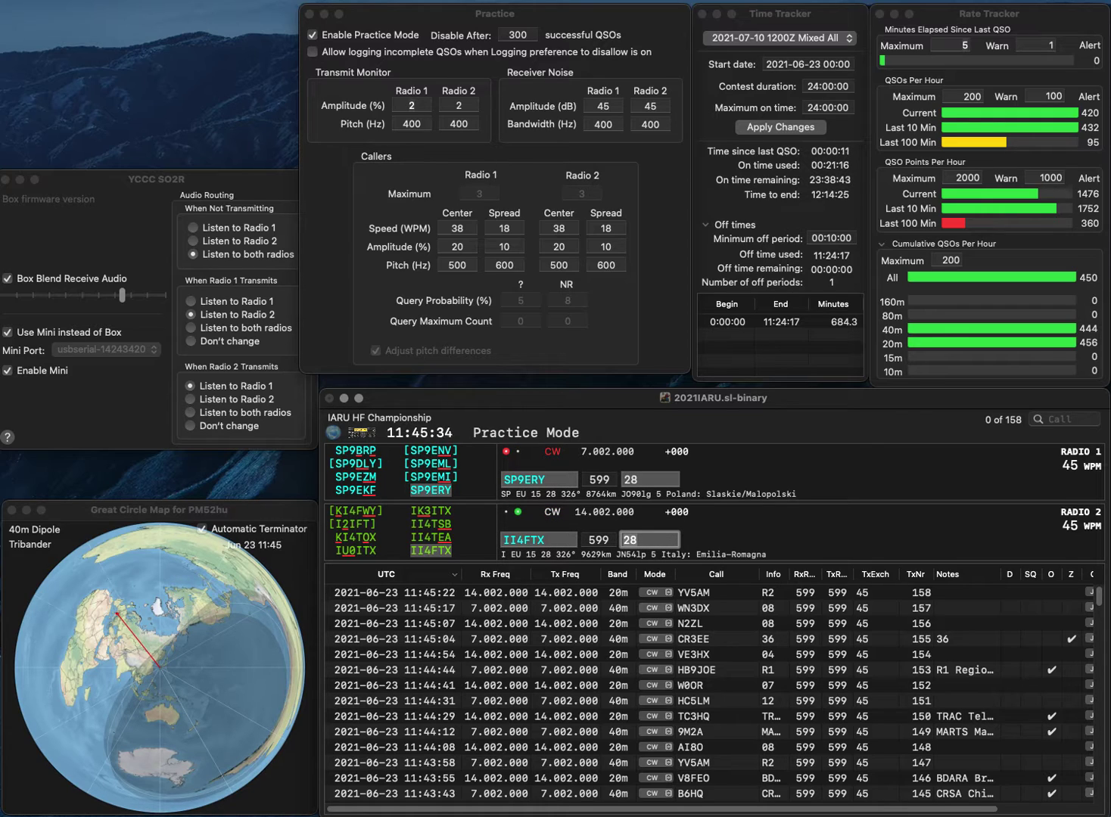
pyautogui.press('Return')
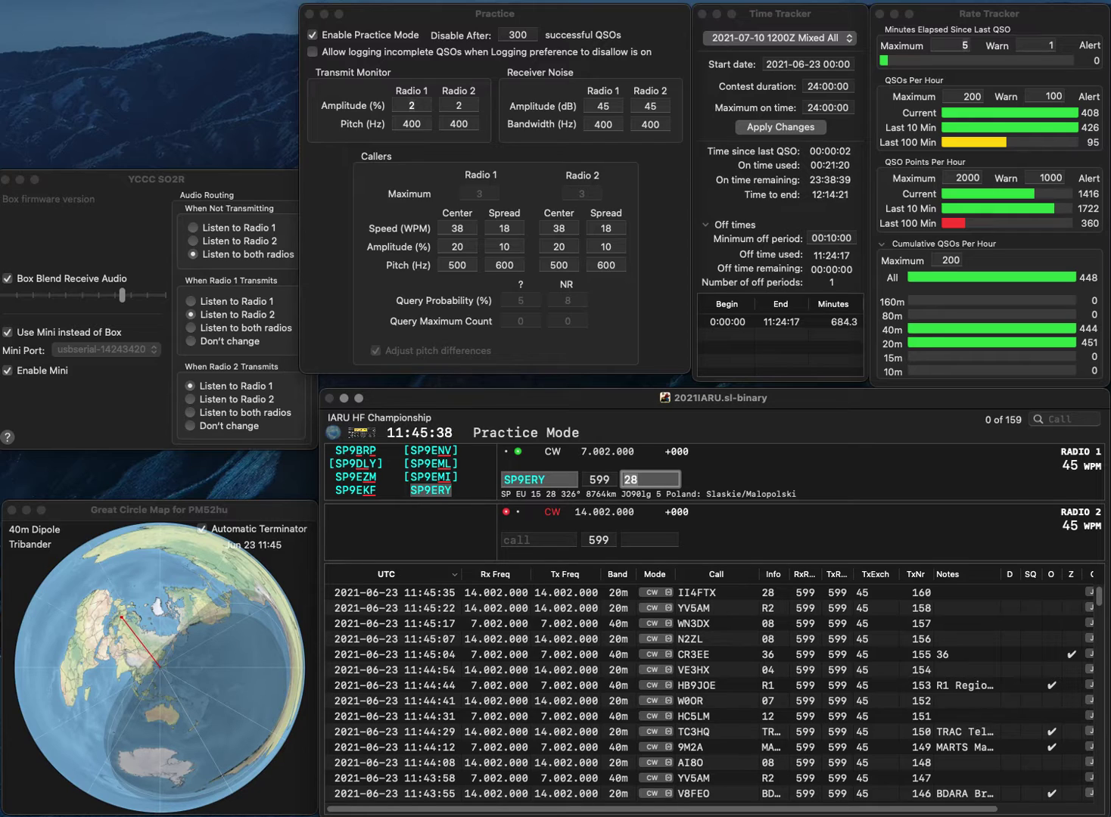
pyautogui.press('Return')
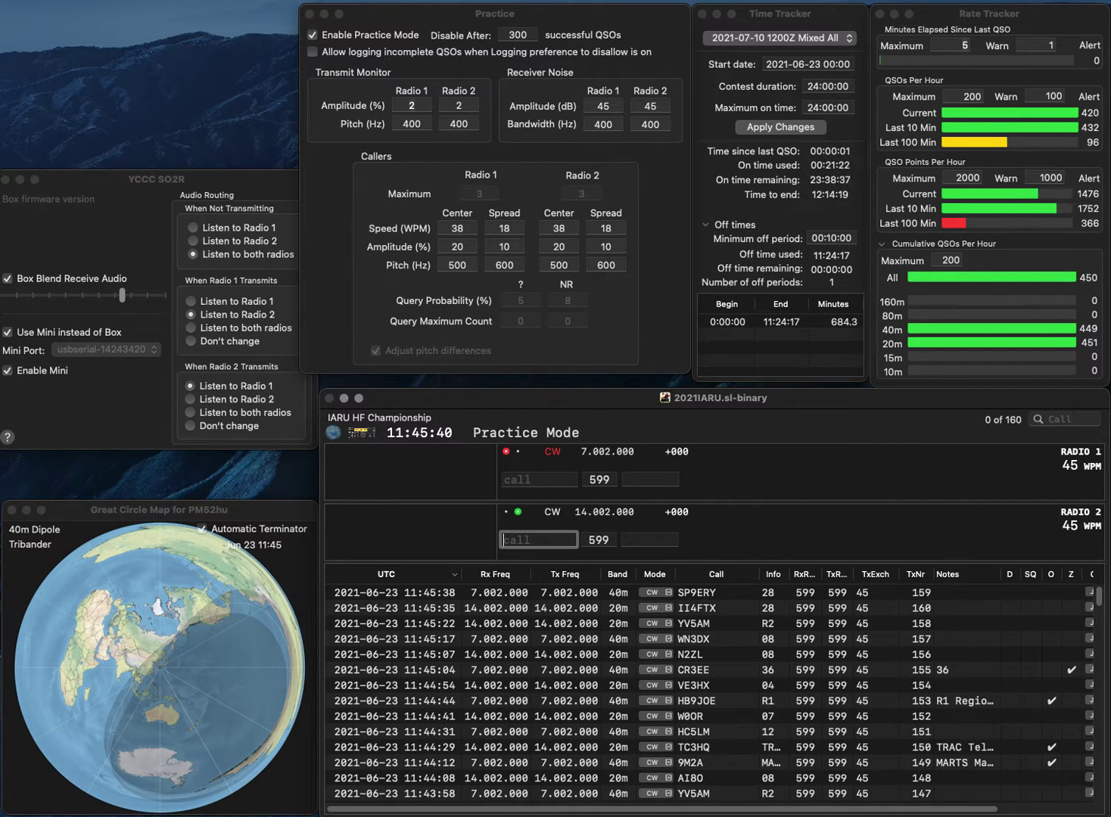
pyautogui.write('L6HQ')
pyautogui.press('Return')
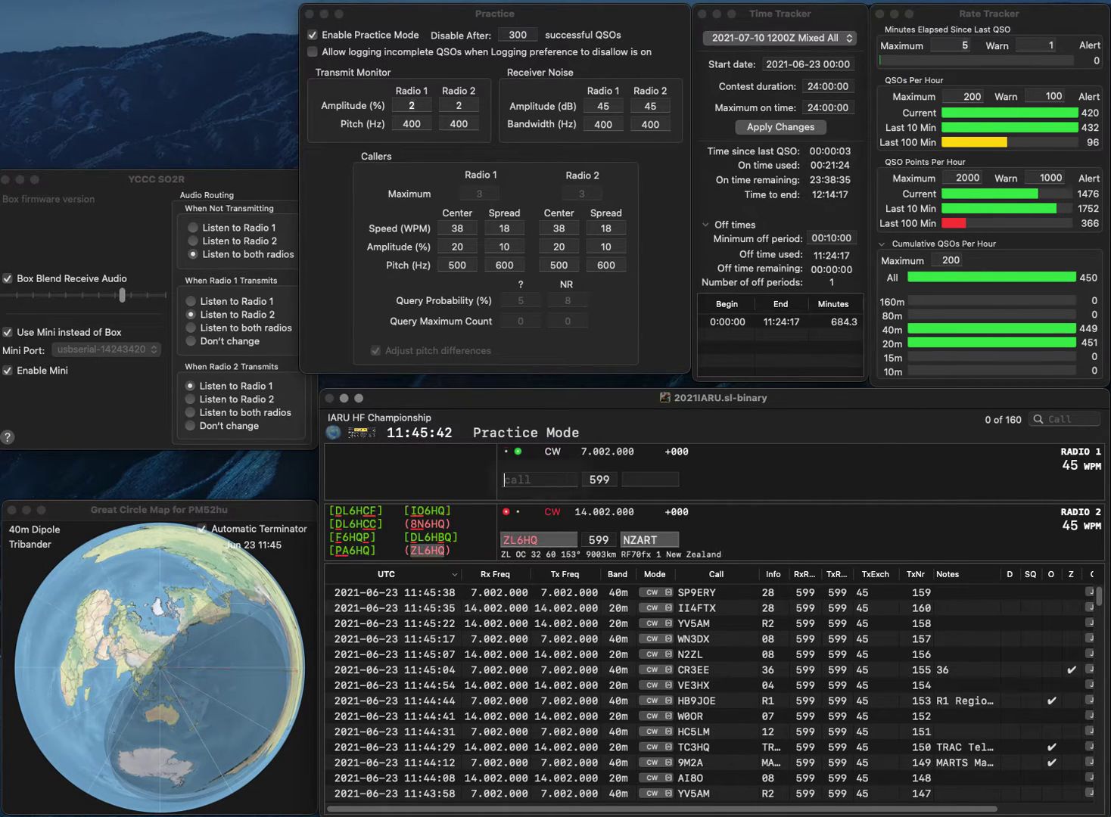
pyautogui.write('A3MW')
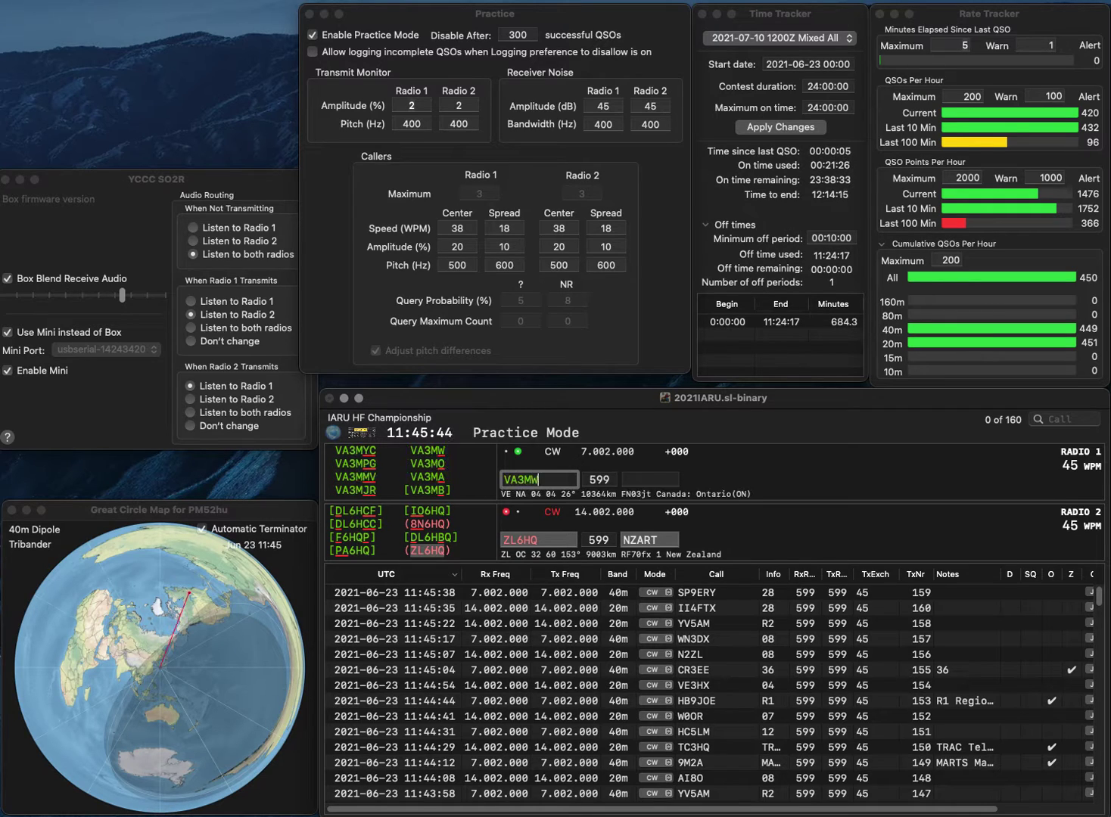
pyautogui.press('space')
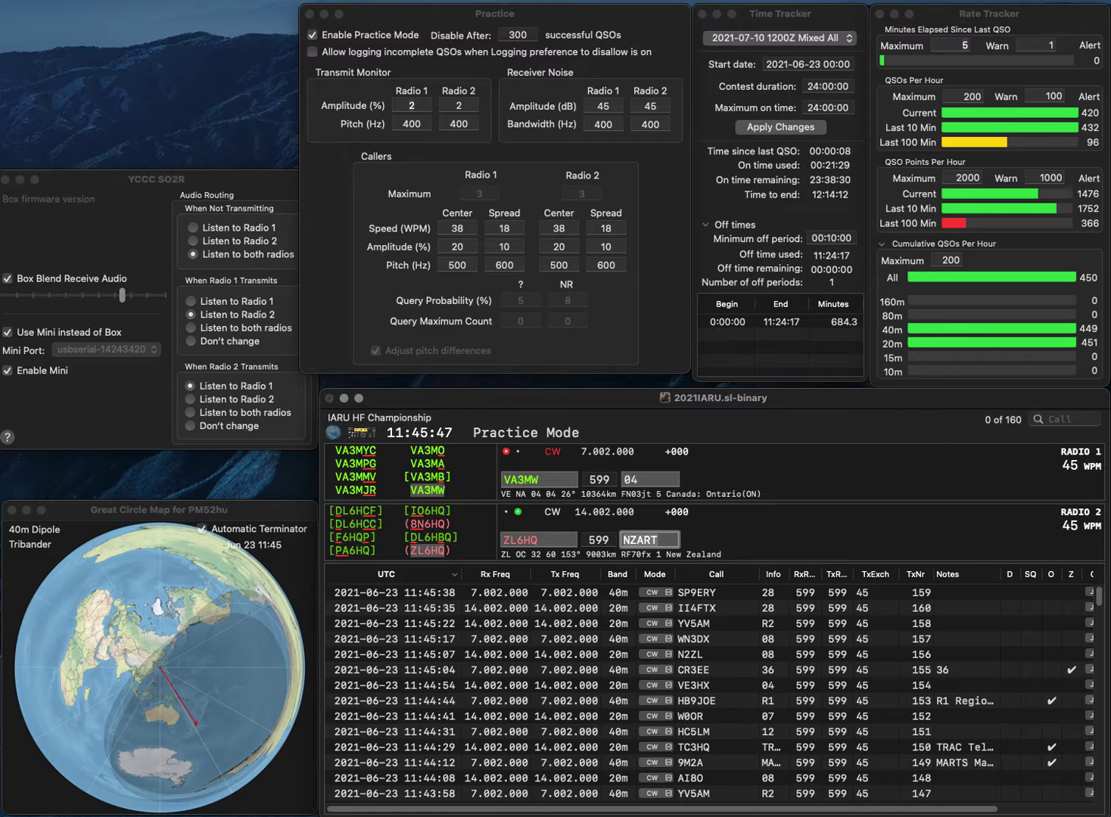
pyautogui.press('Return')
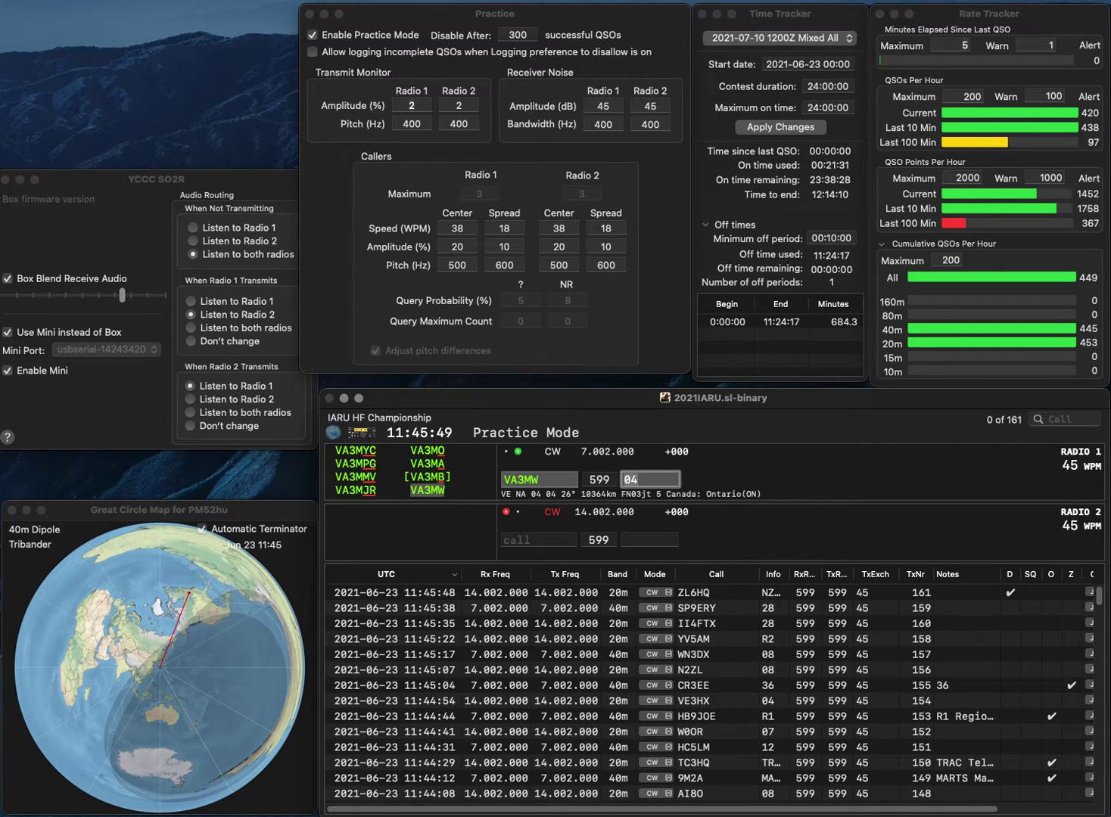
pyautogui.press('Return')
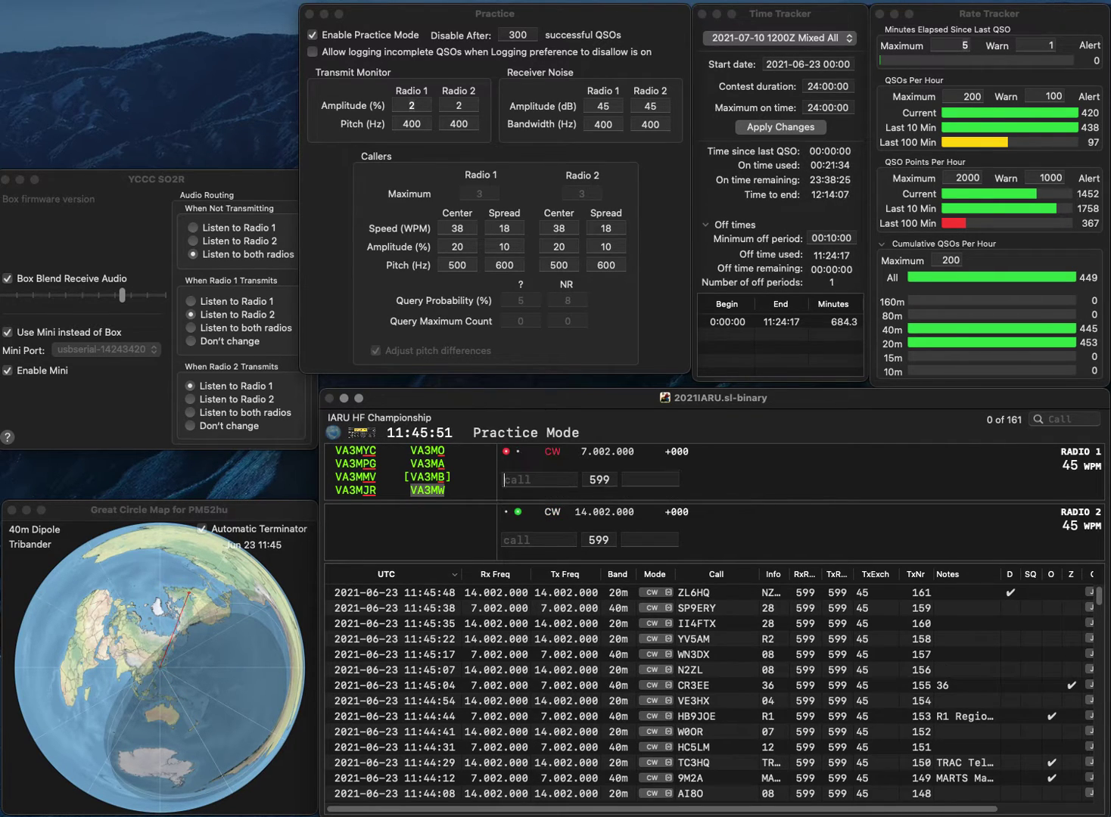
# Answer and log OL0HQ on Radio 2 with exchange CRC, and send the partial call N4 on Radio 1.
pyautogui.write('OL0HQ')
pyautogui.press('Return')
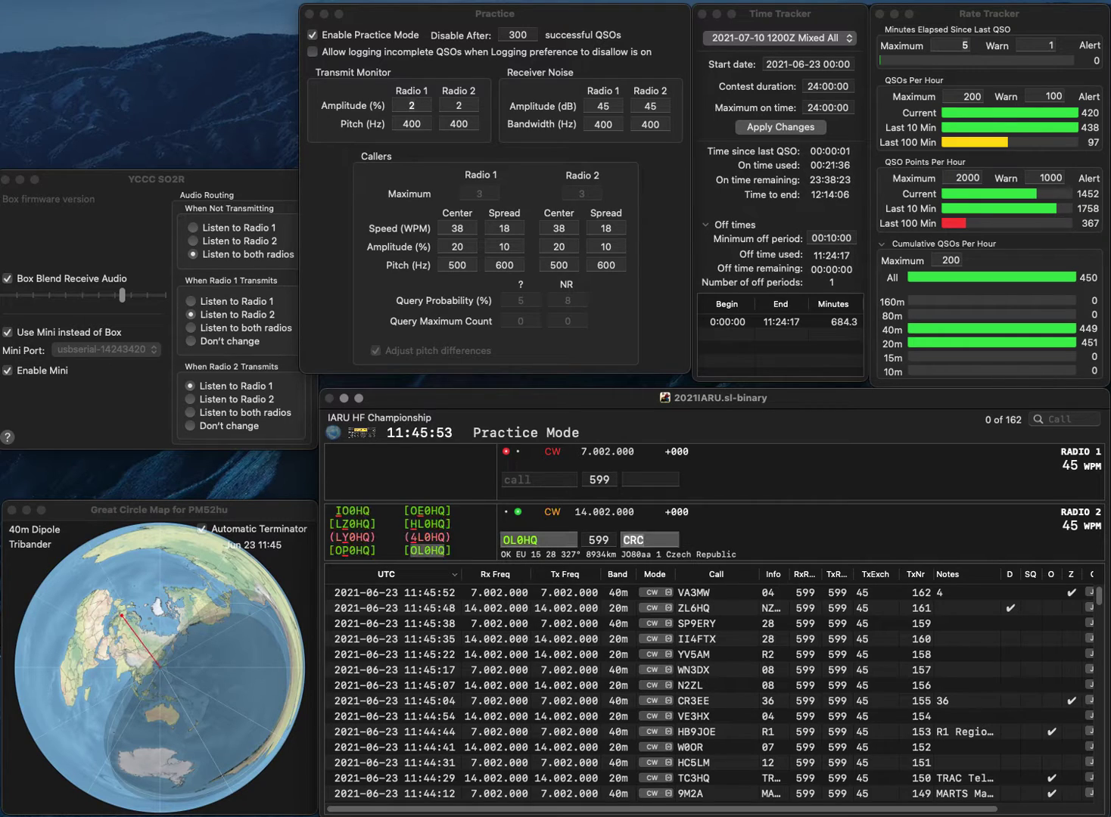
pyautogui.write('N4')
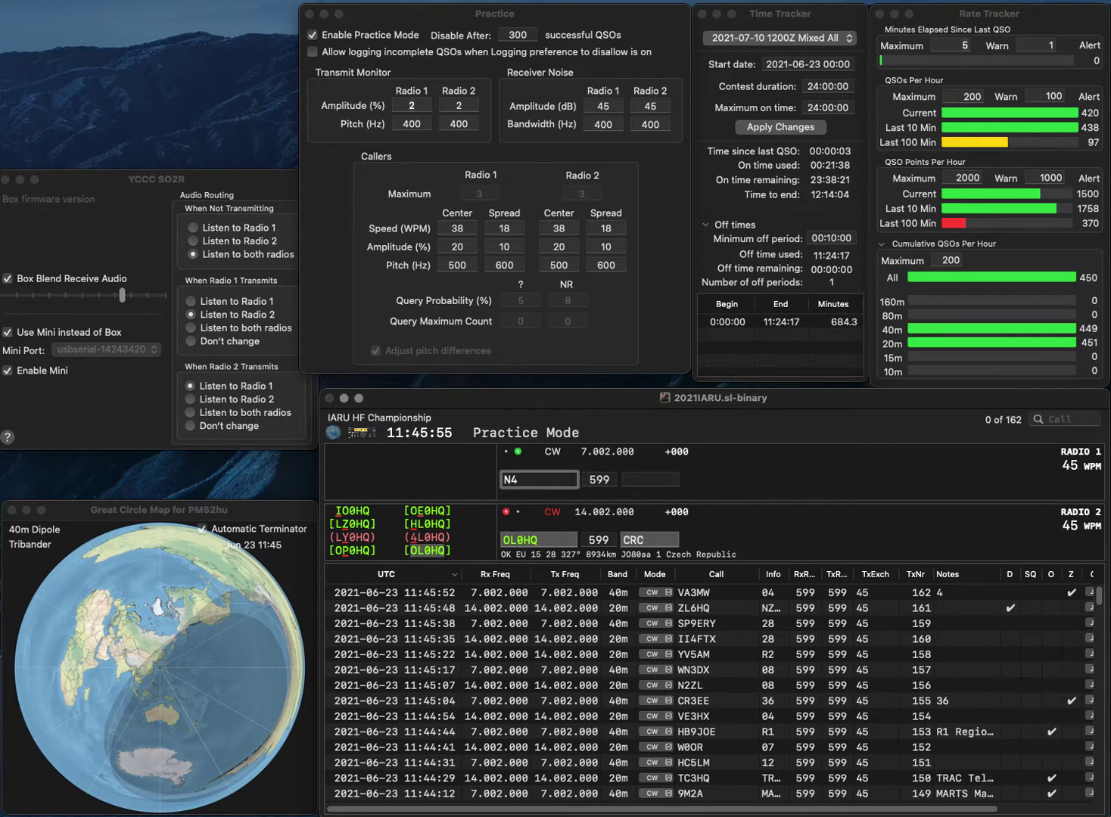
pyautogui.press('Return')
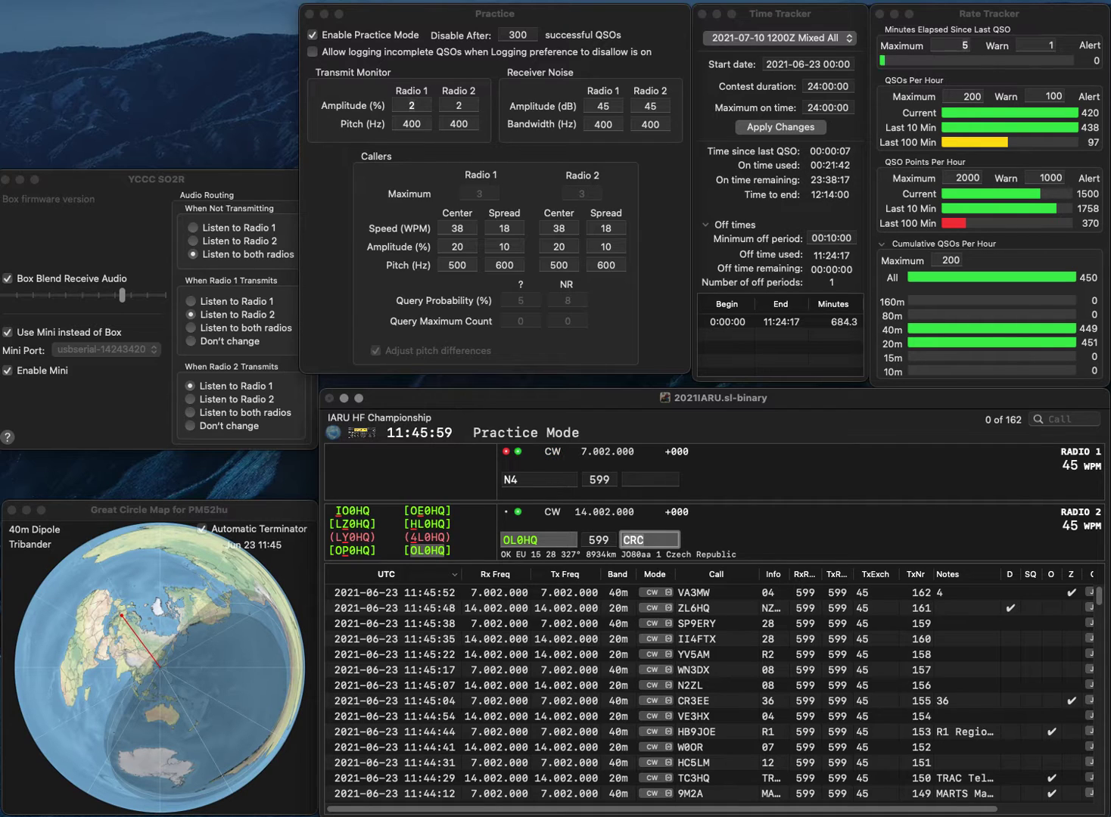
pyautogui.press('Return')
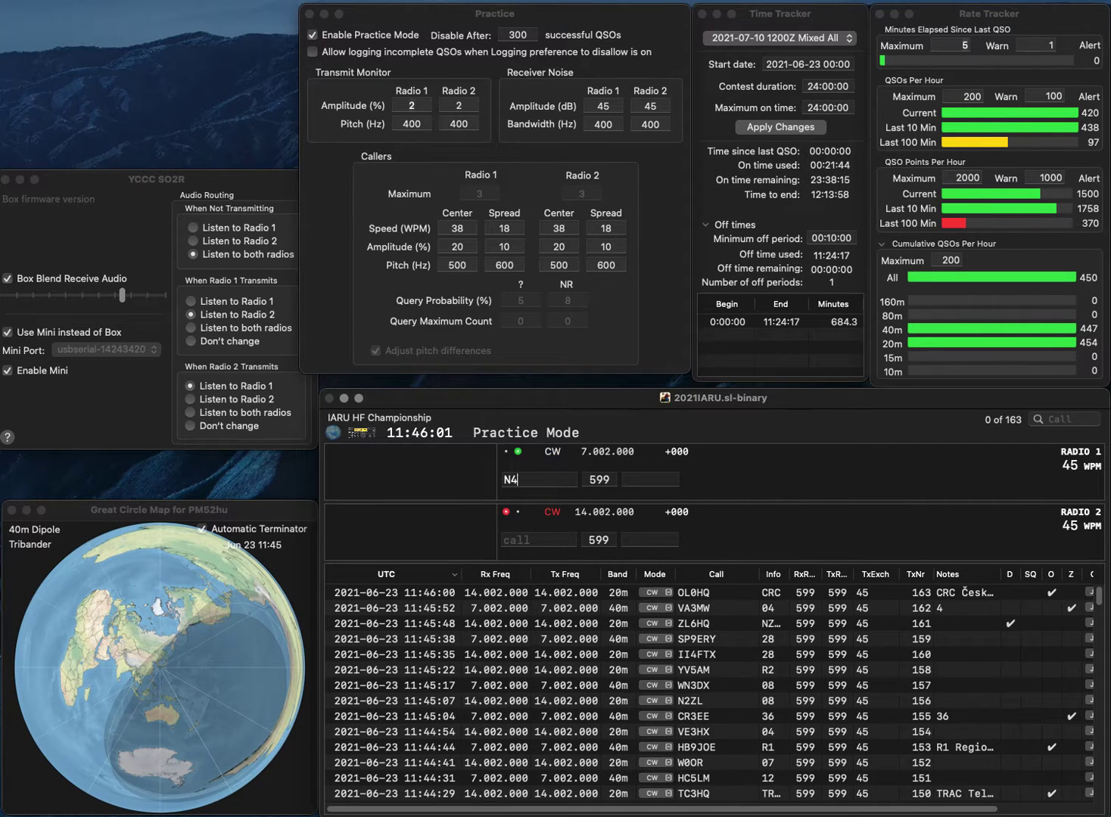
# Complete the partial call on Radio 1 as N4GAS and answer the caller.
pyautogui.write('GAS')
pyautogui.press('Return')
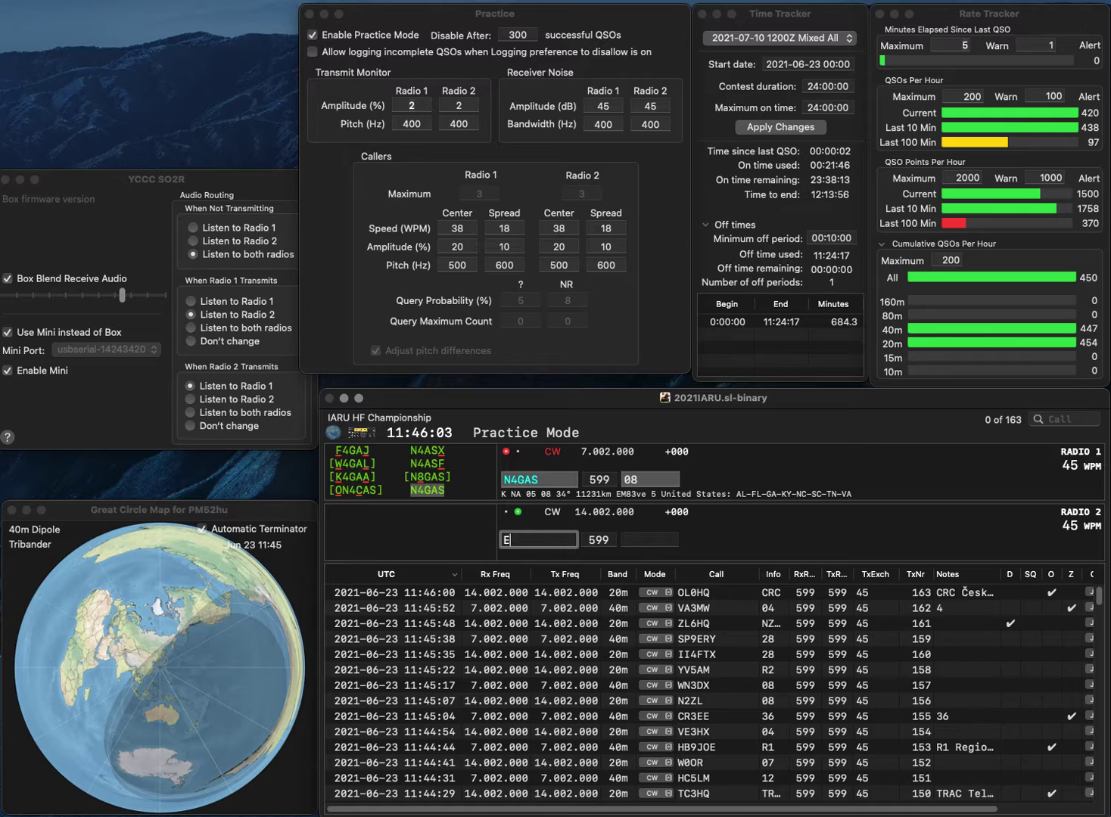
# Answer EI0HQ on Radio 2, and log N4GAS on Radio 1 with exchange 08 and EI0HQ with exchange IRTS.
pyautogui.write('EI0HQ')
pyautogui.press('Return')
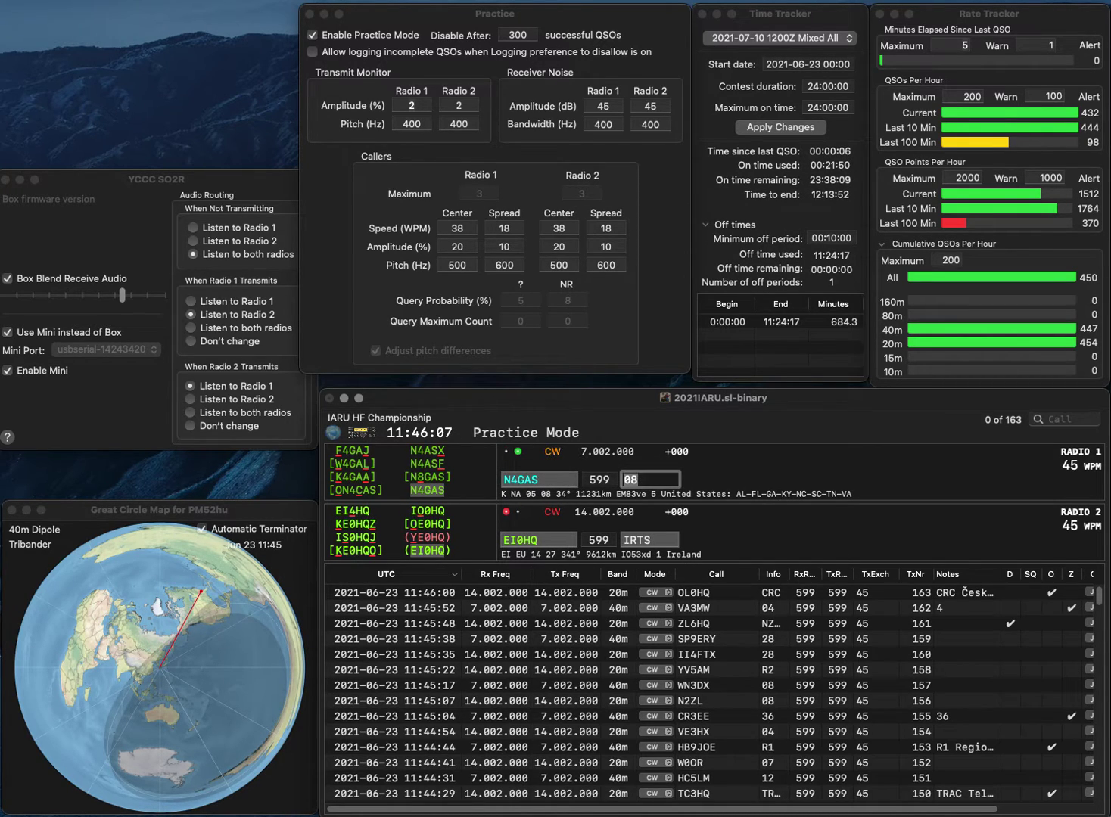
pyautogui.press('Return')
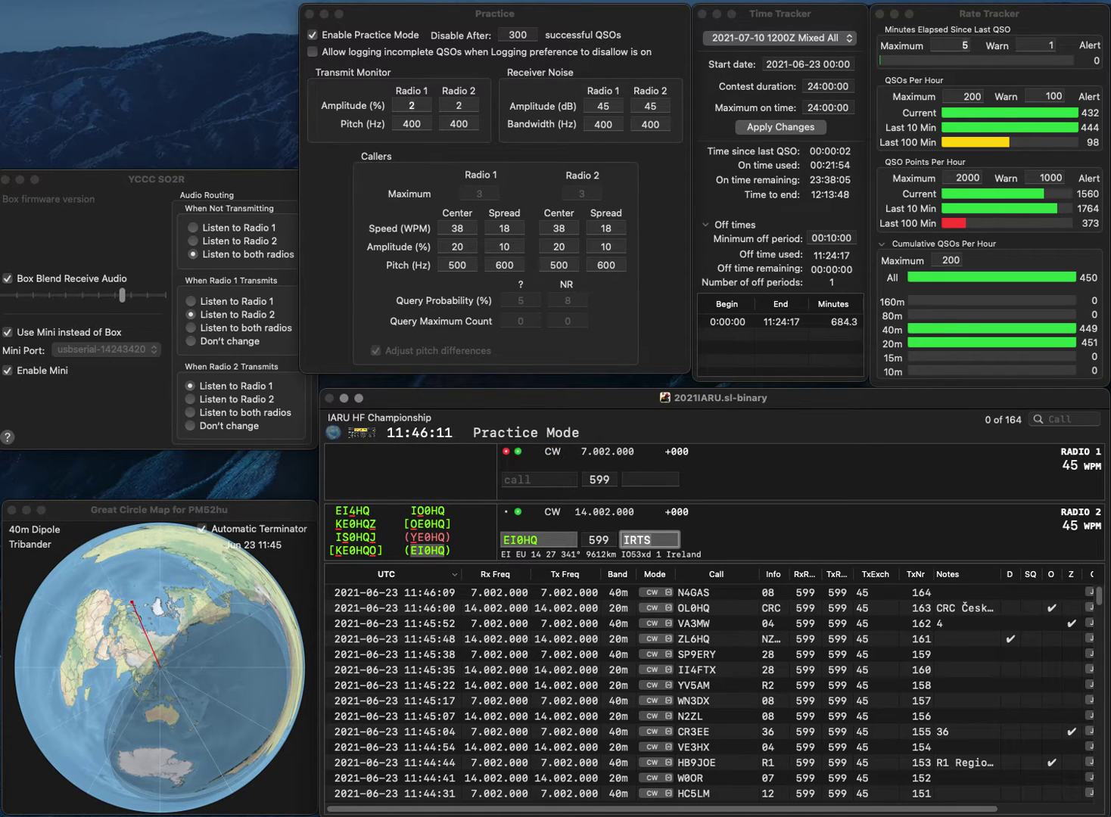
pyautogui.press('Return')
# Enter the call BA4MY on Radio 1 and answer the caller.
pyautogui.write('M')
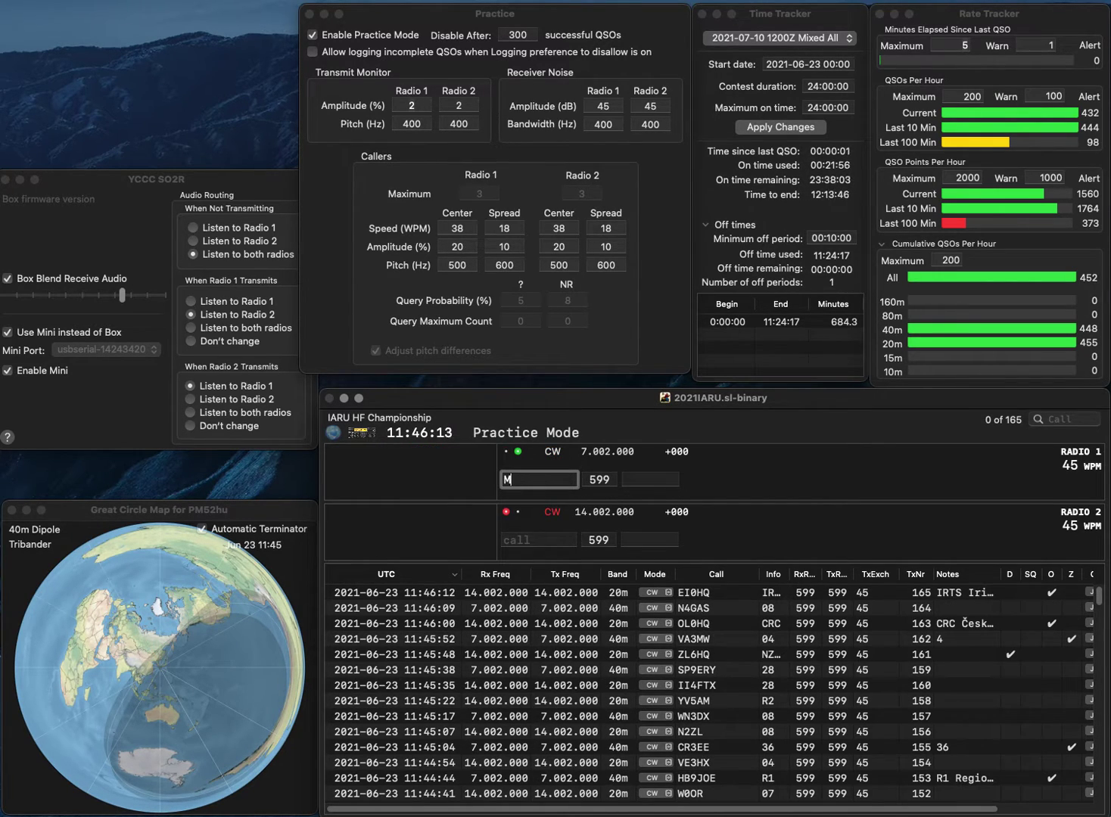
pyautogui.write('BA3')
pyautogui.press('BackSpace')
pyautogui.write('4MY')
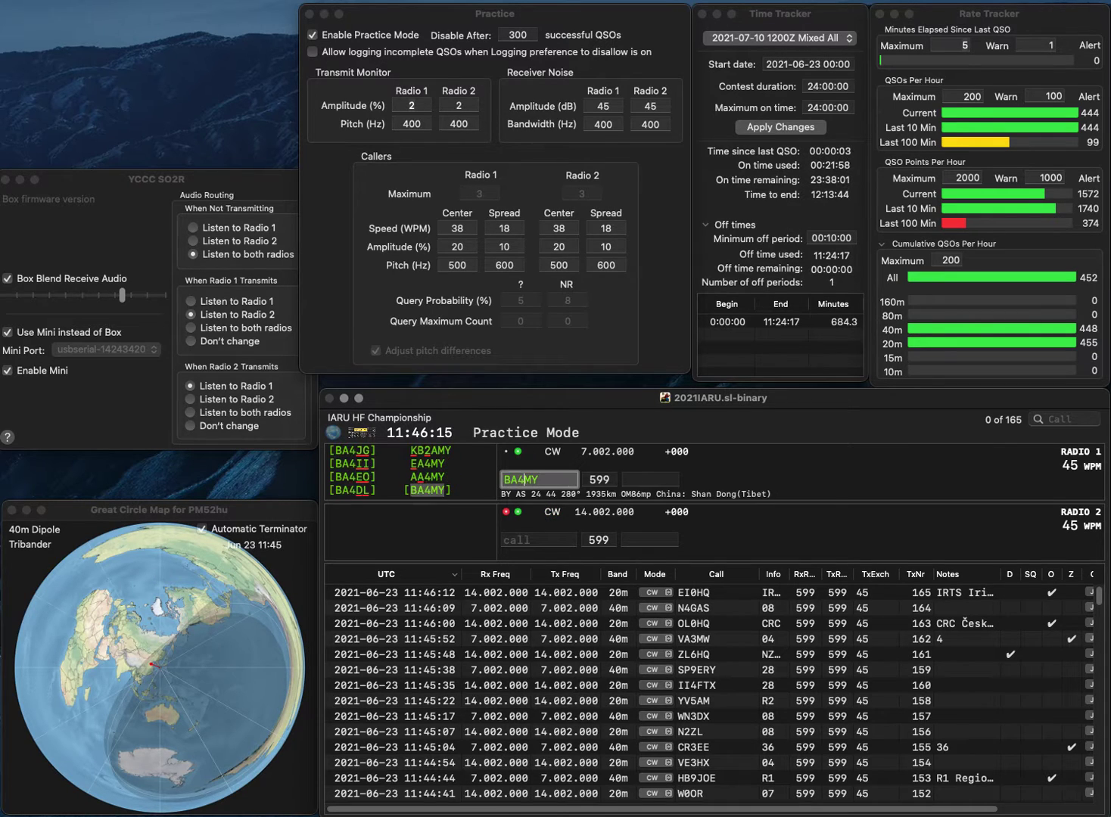
pyautogui.press('Return')
pyautogui.write('K')
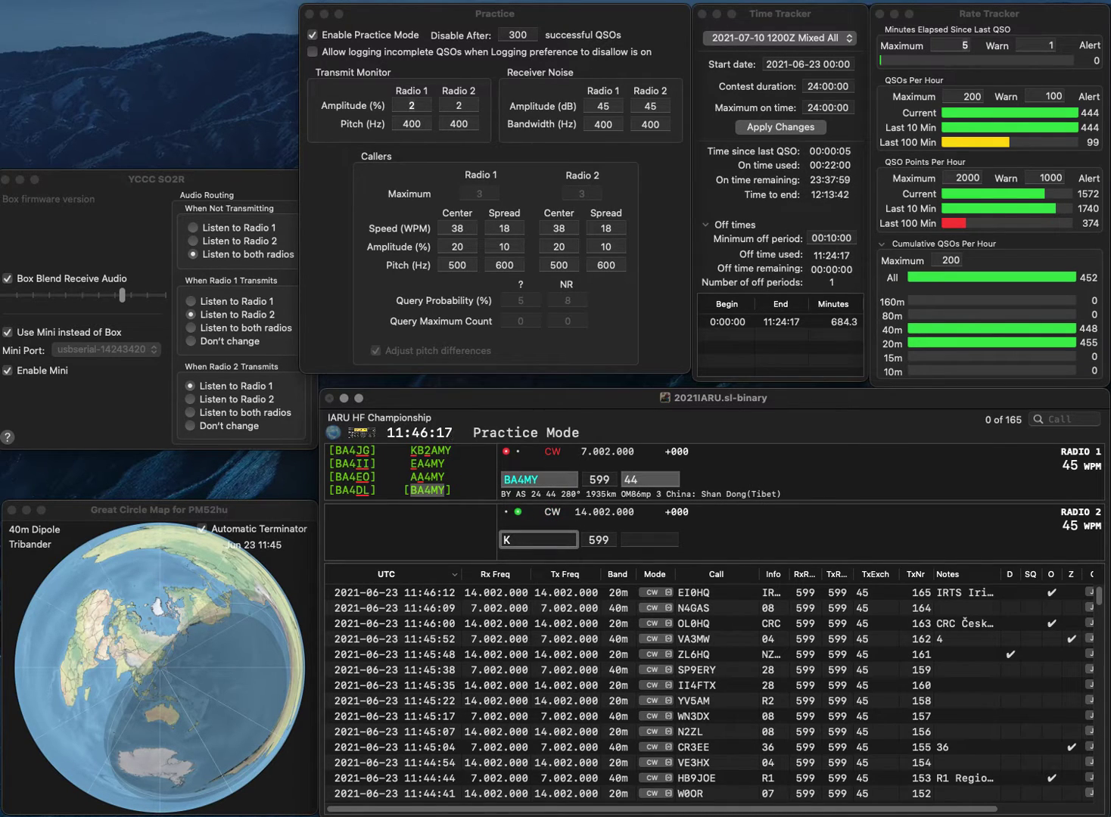
pyautogui.write('F7QMX')
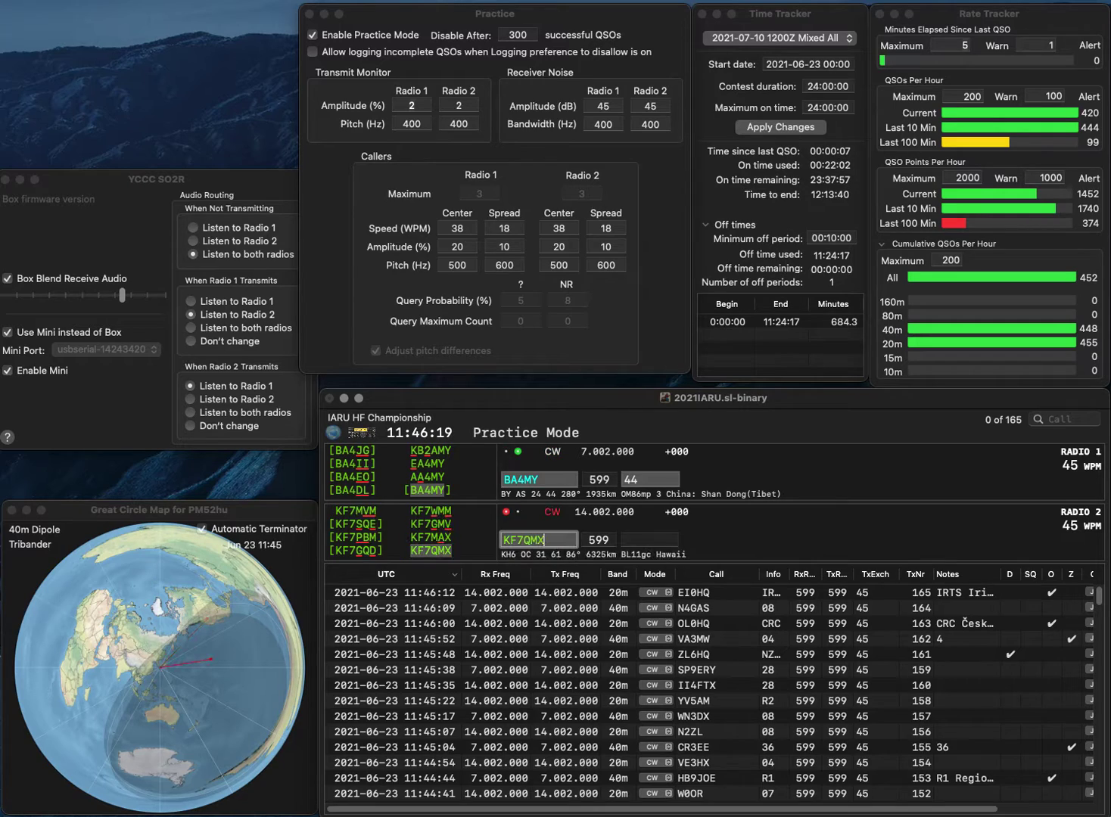
pyautogui.press('Return')
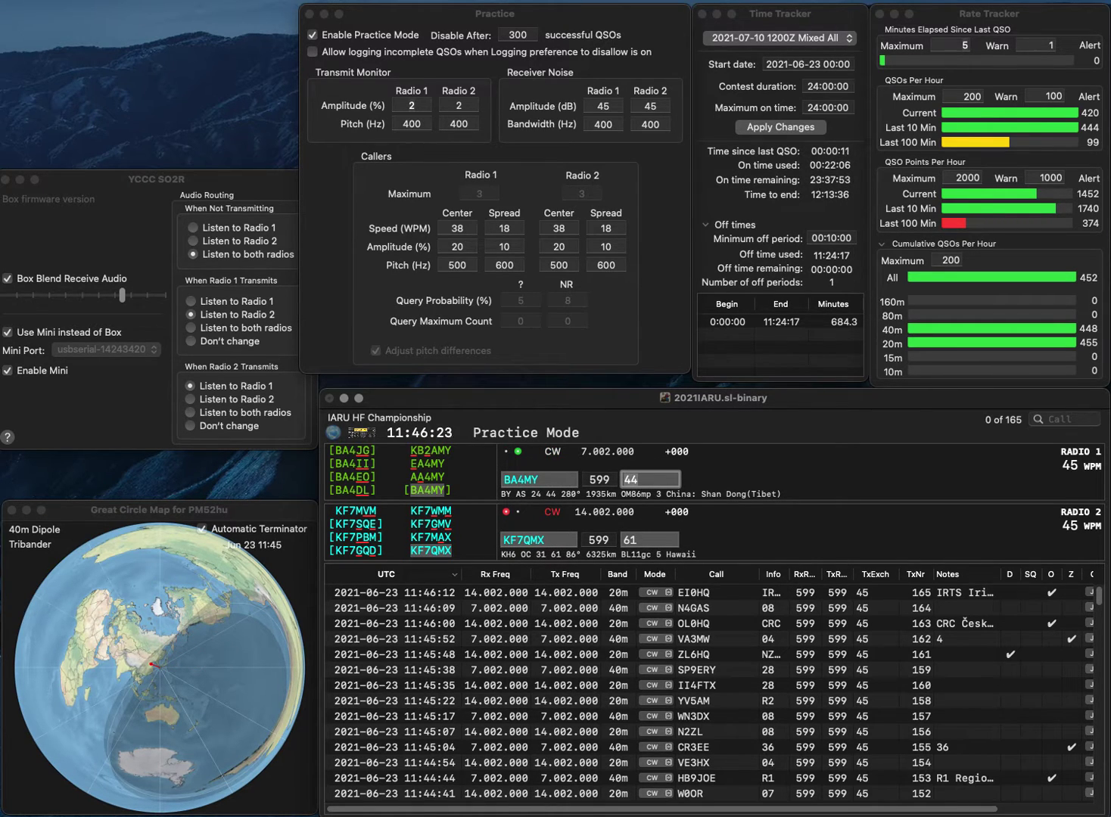
pyautogui.press('Return')
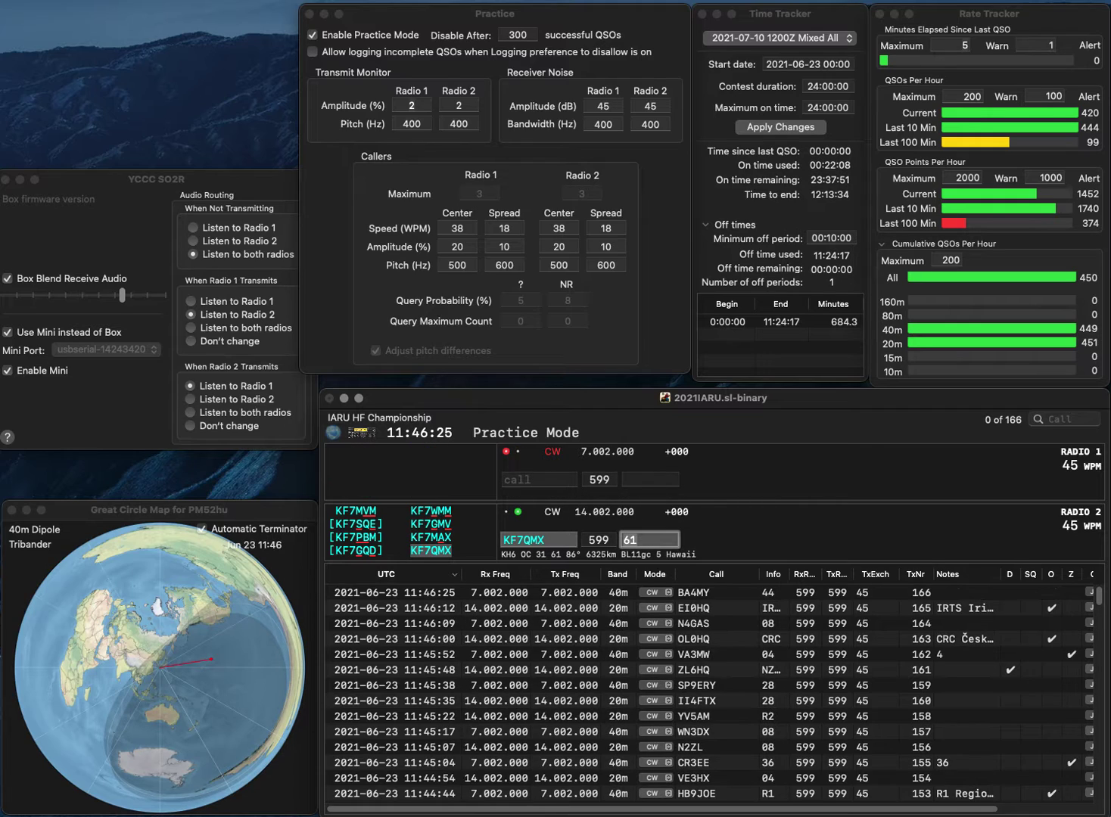
pyautogui.press('Return')
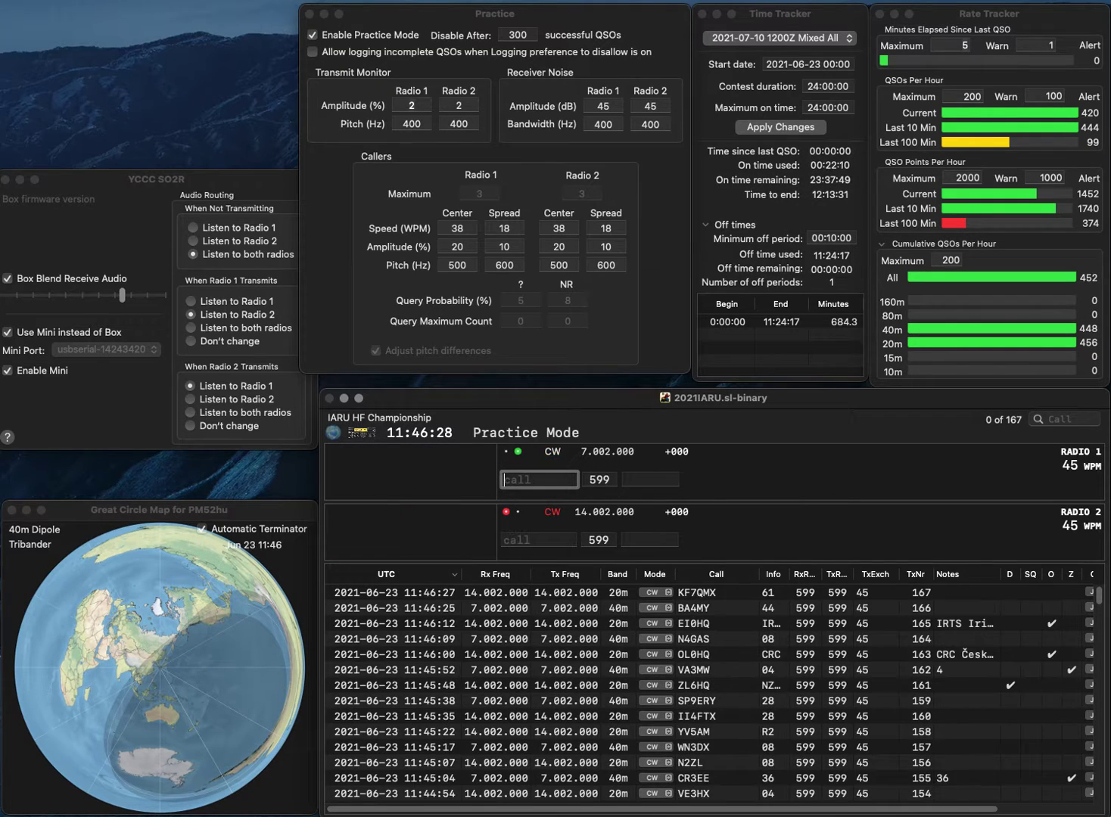
# Enter the call WX0J on Radio 1 and send the reply.
pyautogui.write('W8J')
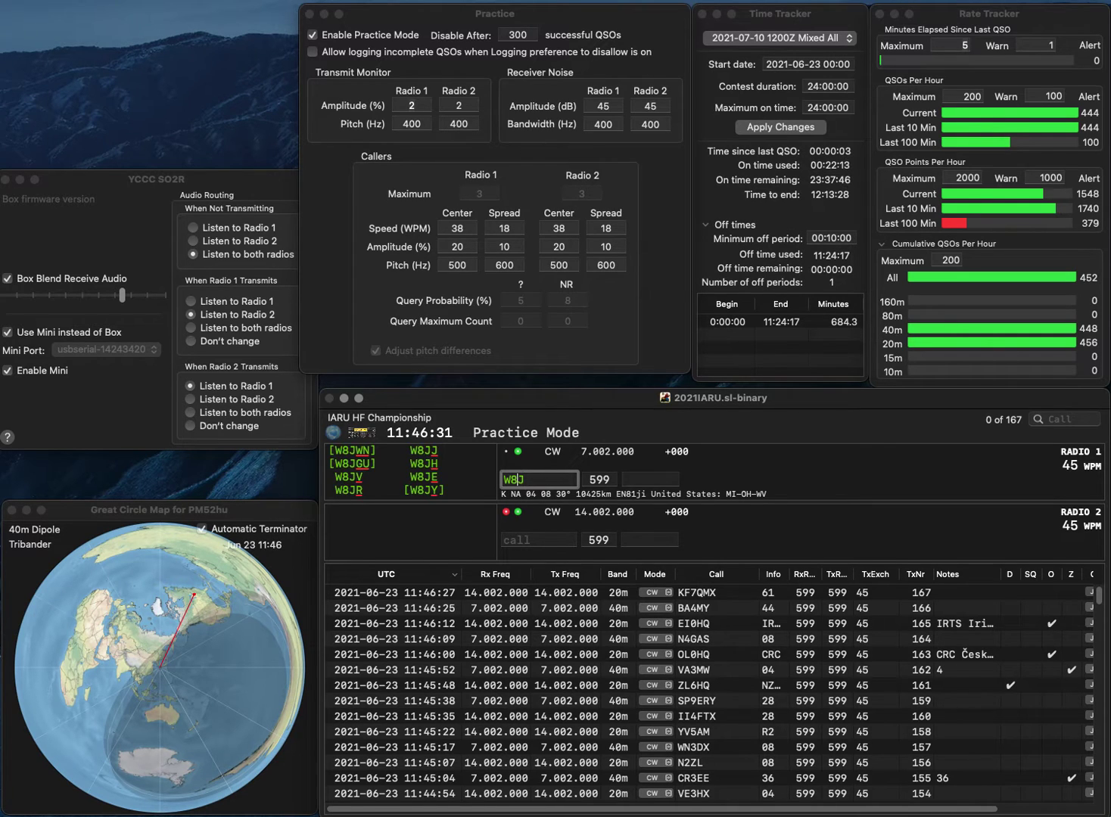
pyautogui.press('BackSpace')
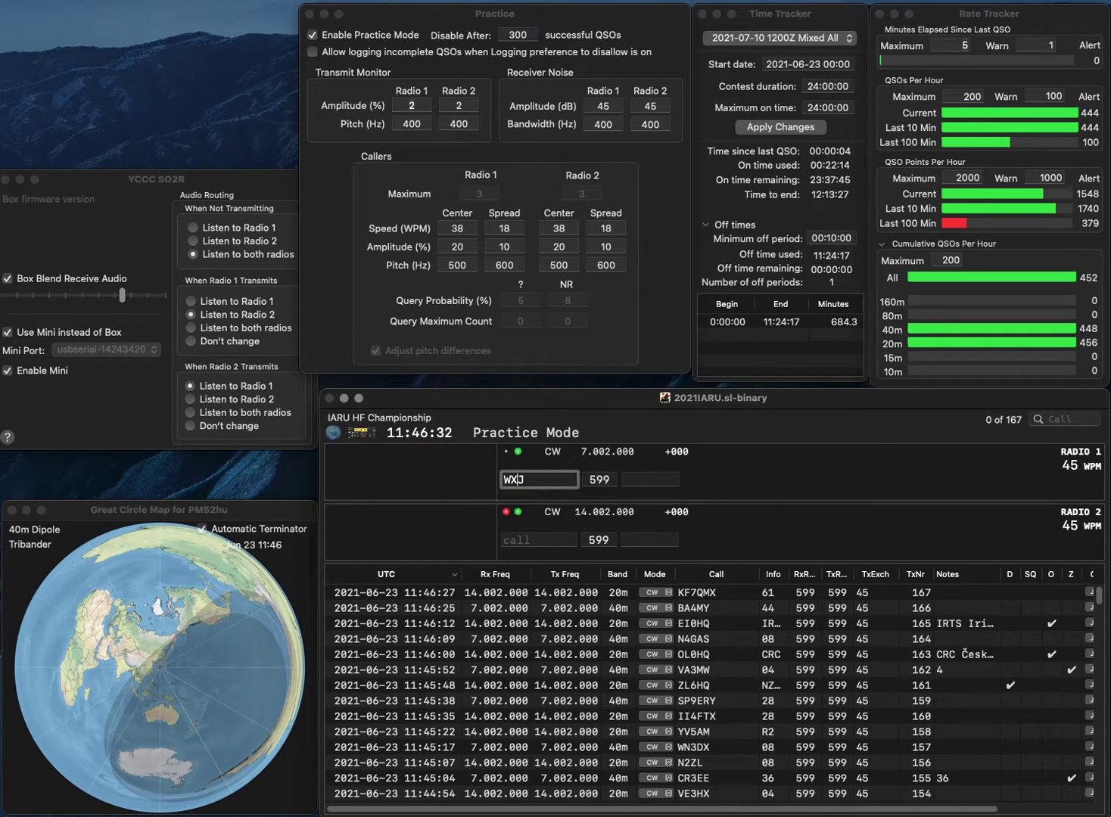
pyautogui.write('X9')
pyautogui.press('BackSpace')
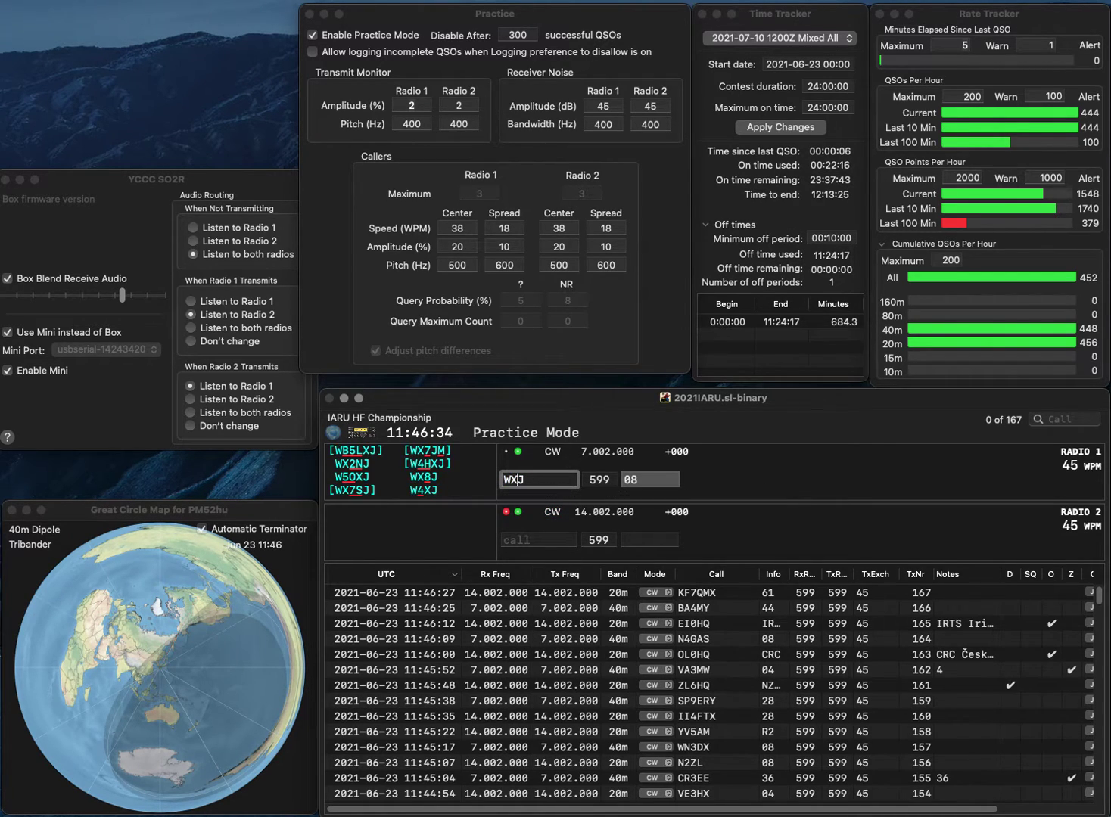
pyautogui.write('0')
pyautogui.press('Return')
# Enter the call KS4SK on Radio 2 and answer the caller.
pyautogui.write('S4SK')
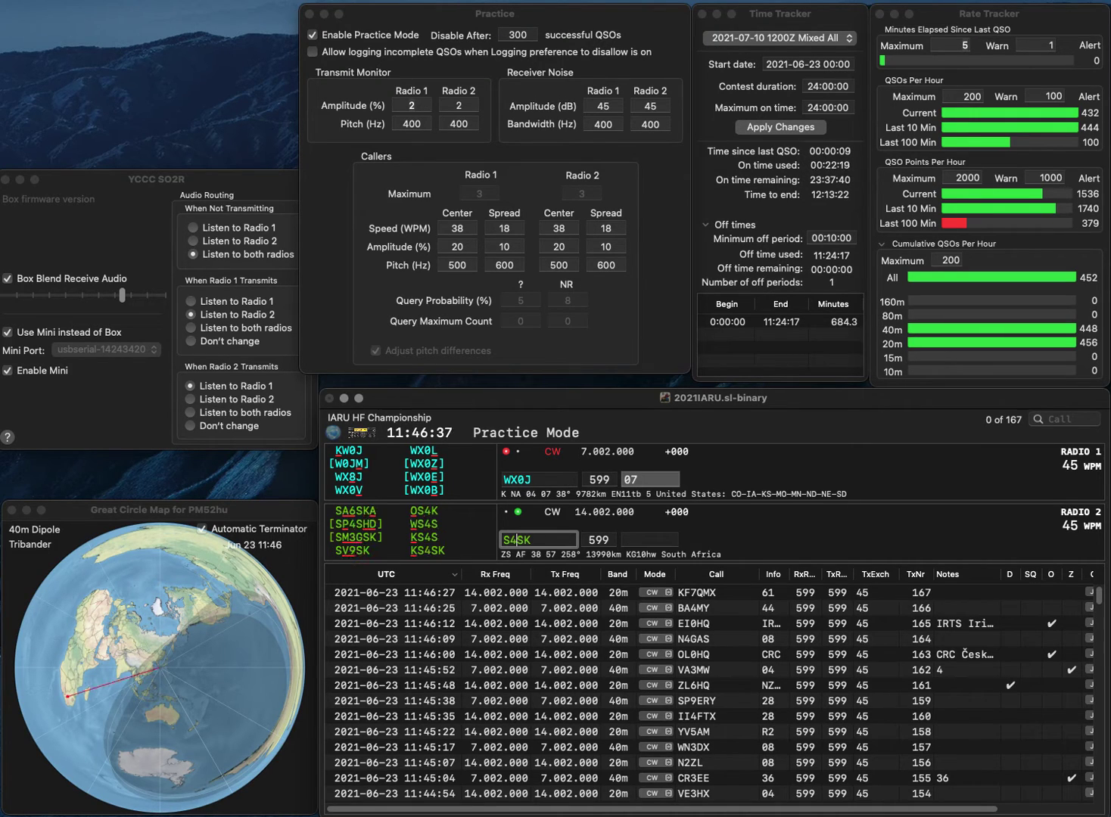
pyautogui.press('Home')
pyautogui.write('K')
pyautogui.press('Return')
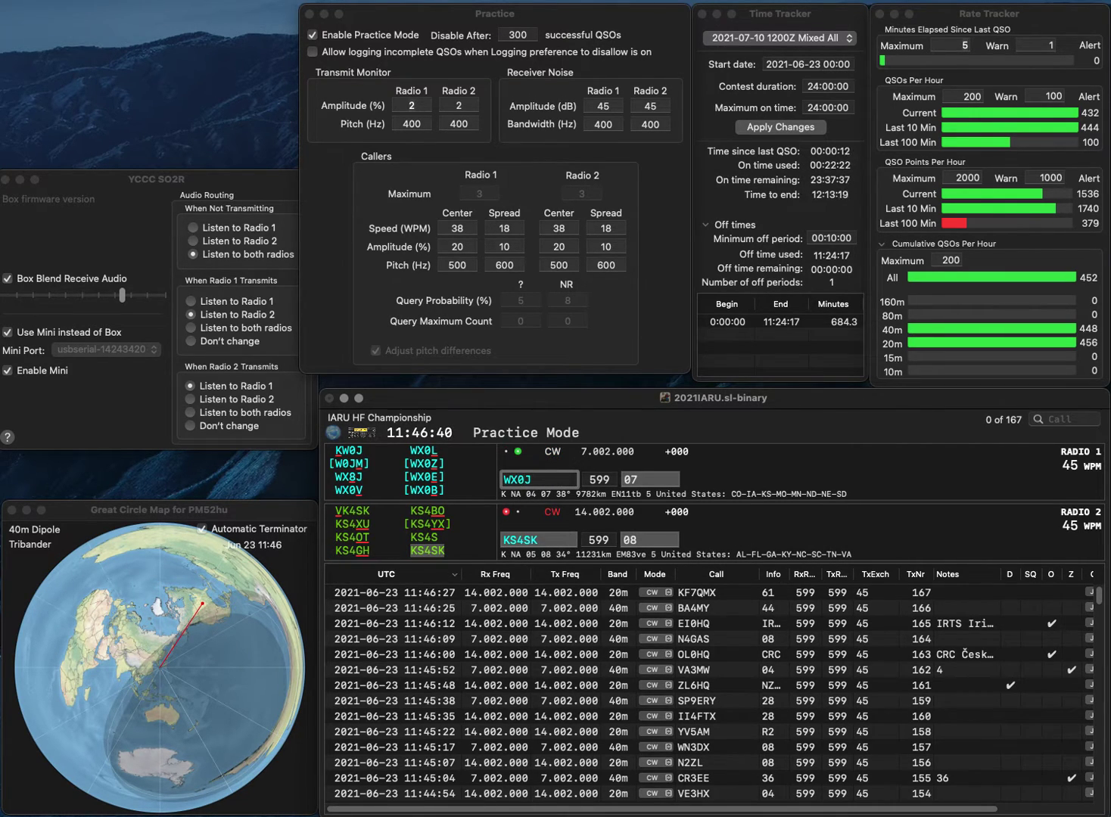
pyautogui.press('BackSpace')
pyautogui.write('8')
pyautogui.press('Return')
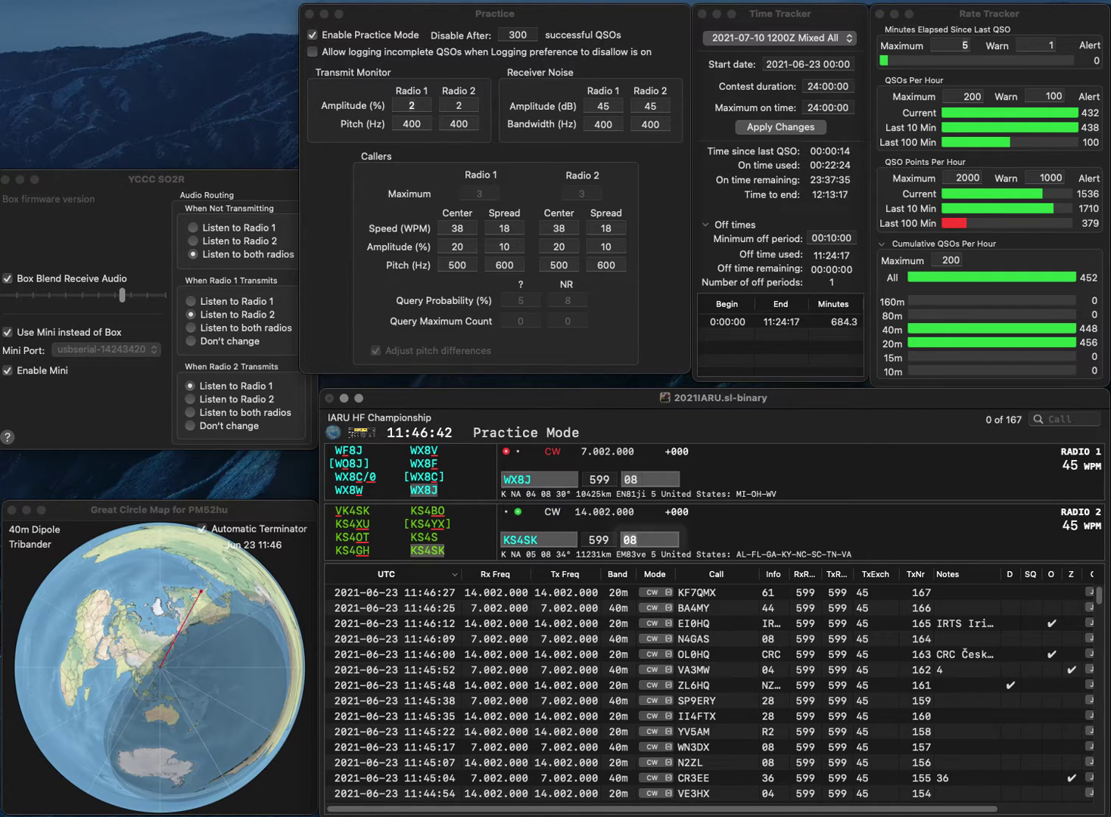
pyautogui.press('Return')
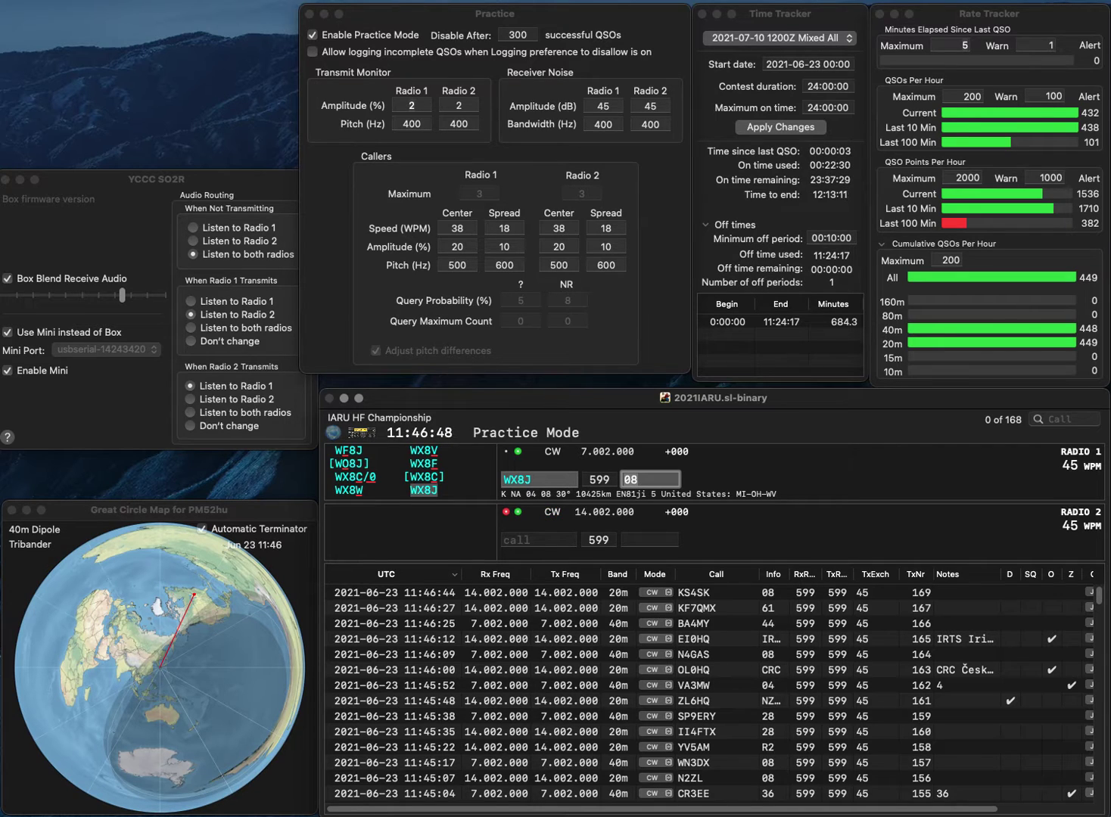
pyautogui.click(538, 539)
pyautogui.press('Up')
pyautogui.press('Return')
# Send the partial call XX on Radio 2.
pyautogui.press('Down')
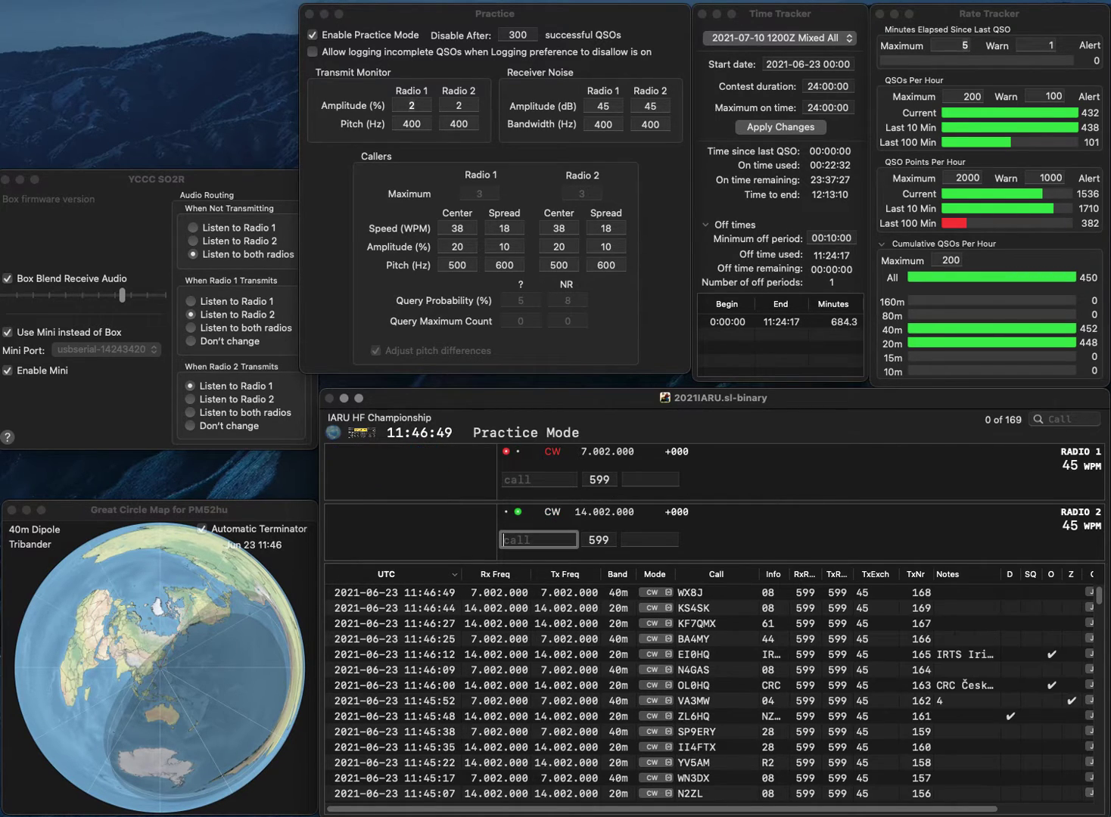
pyautogui.write('KX')
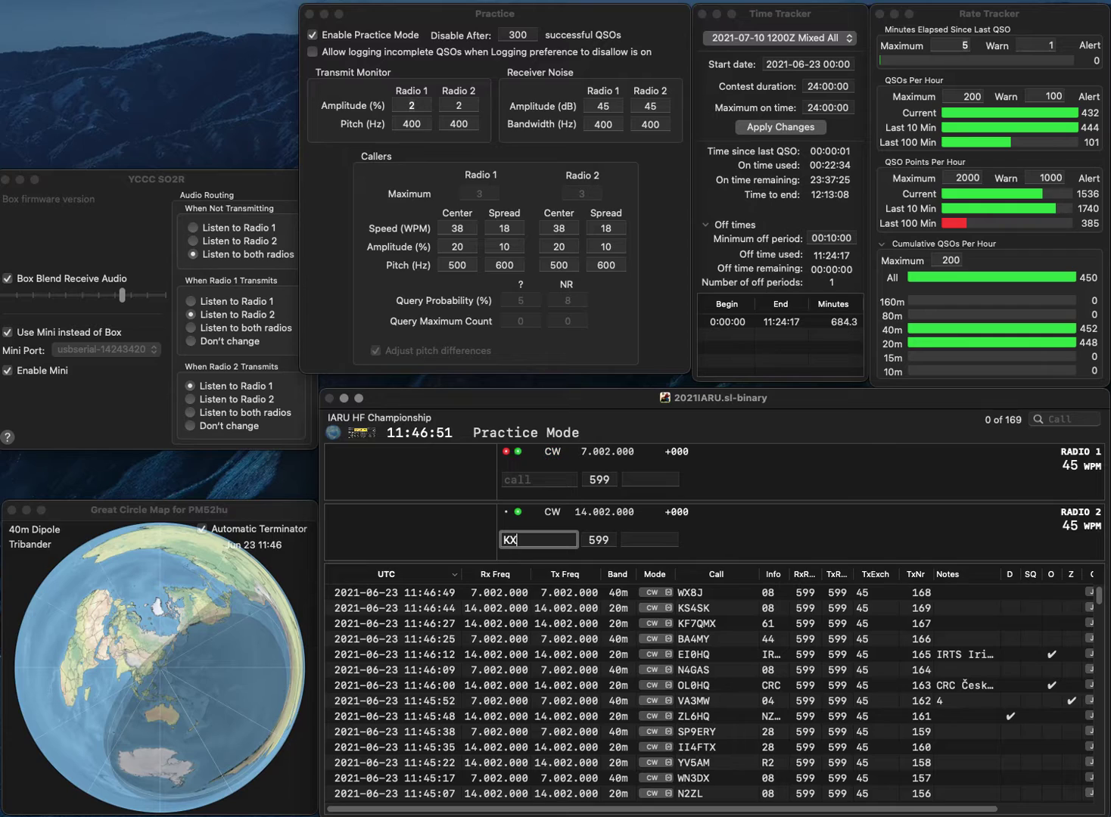
pyautogui.press('BackSpace')
pyautogui.press('BackSpace')
pyautogui.write('XX')
pyautogui.press('Return')
# Send the partial call NUKW on Radio 1.
pyautogui.press('Up')
pyautogui.write('U')
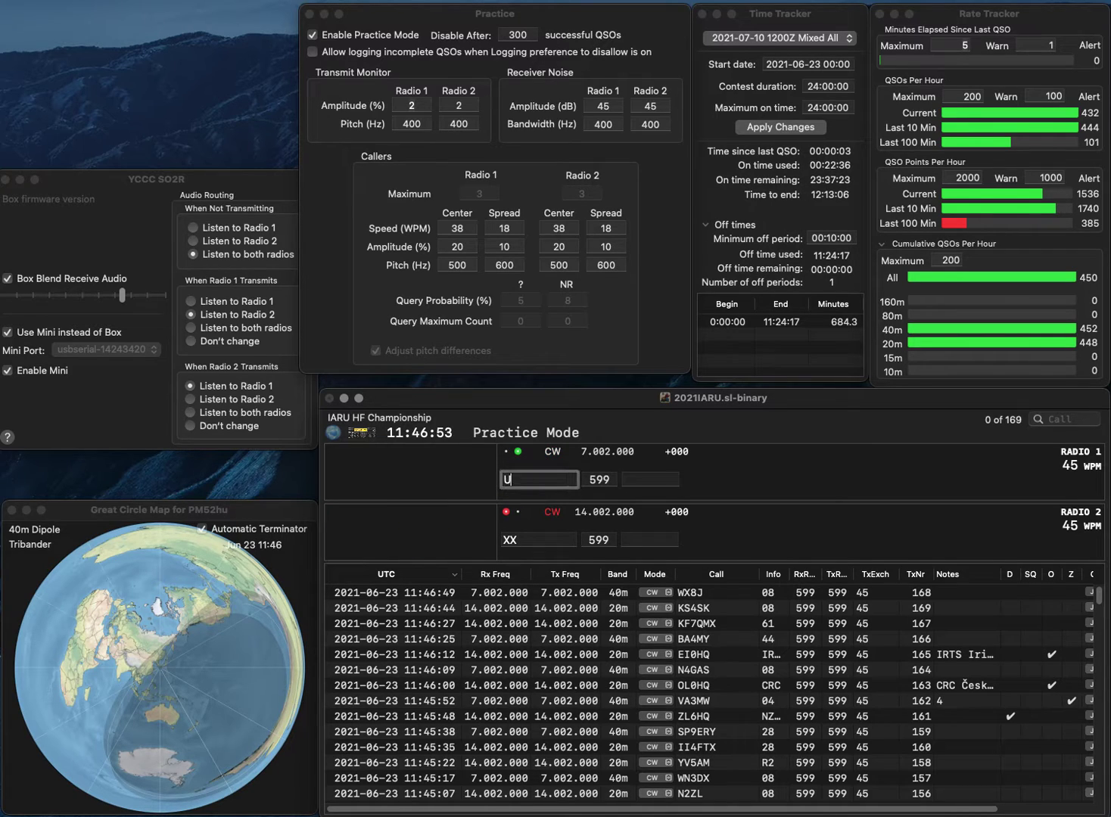
pyautogui.write('KW')
pyautogui.press('Left')
pyautogui.press('Left')
pyautogui.press('Left')
pyautogui.write('N')
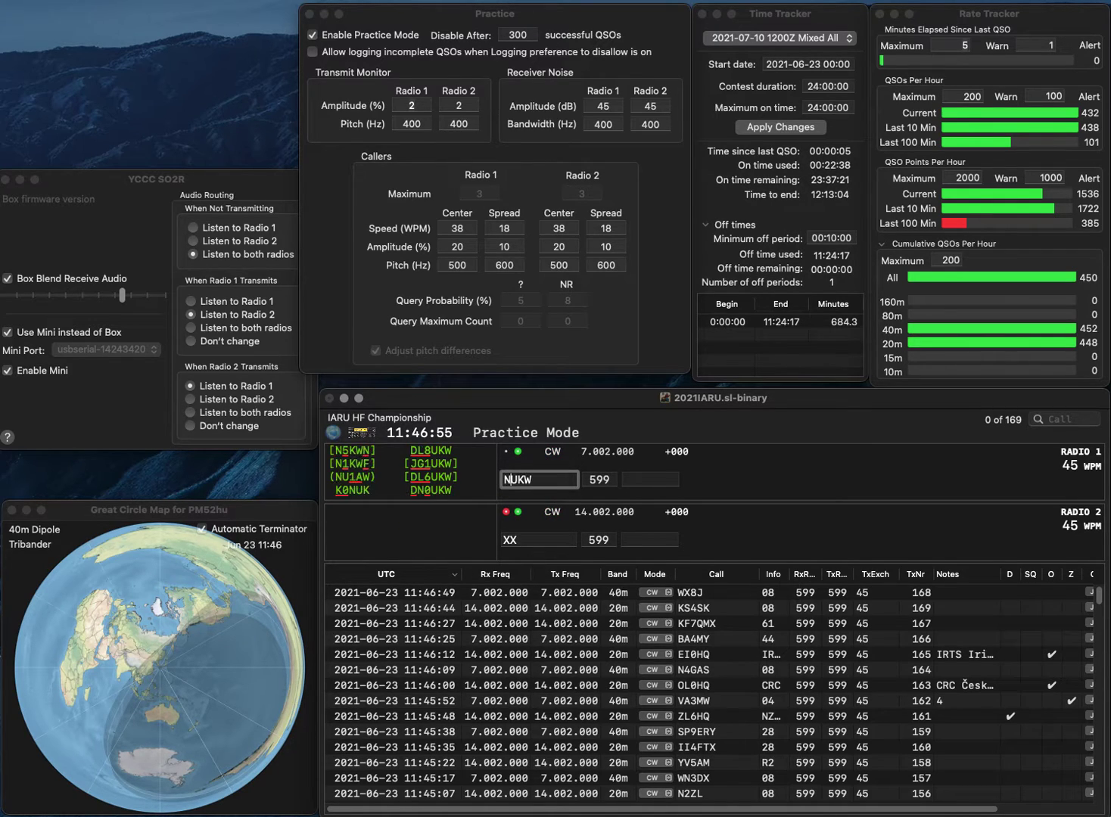
pyautogui.press('Return')
pyautogui.press('Down')
pyautogui.press('Left')
pyautogui.write('4')
pyautogui.press('Left')
pyautogui.press('Left')
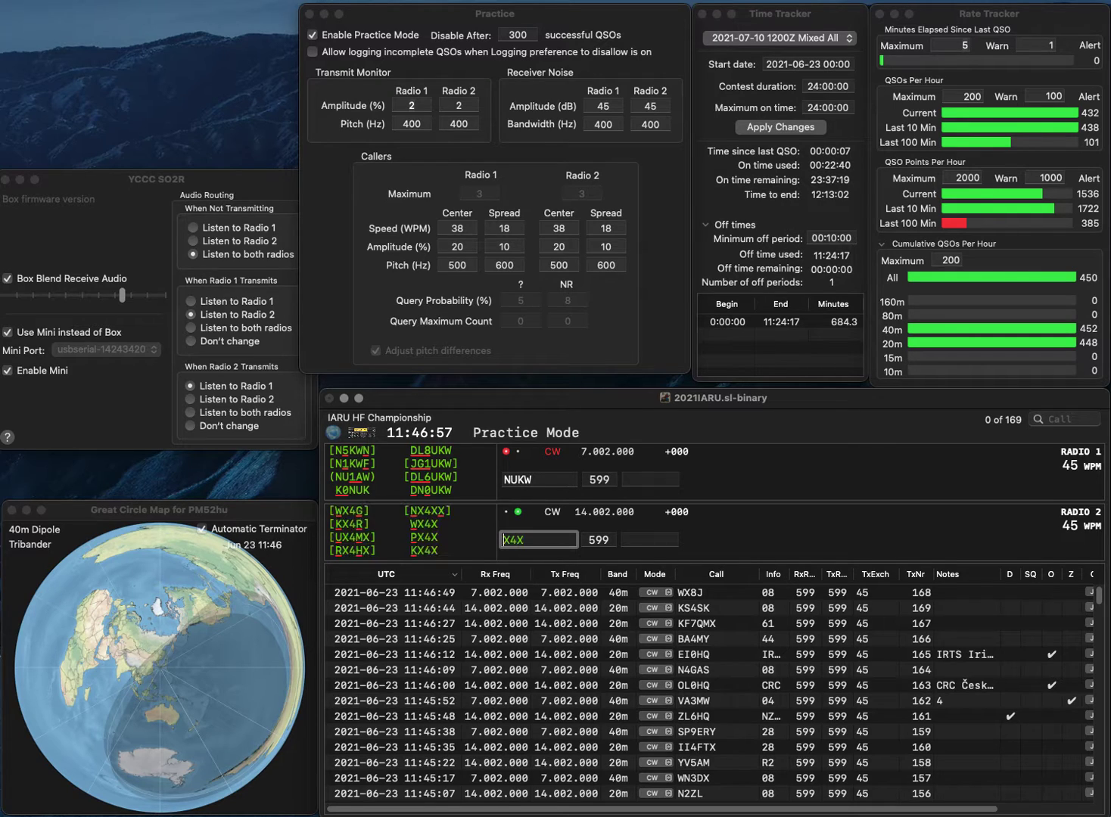
pyautogui.write('P')
pyautogui.press('Return')
pyautogui.press('Up')
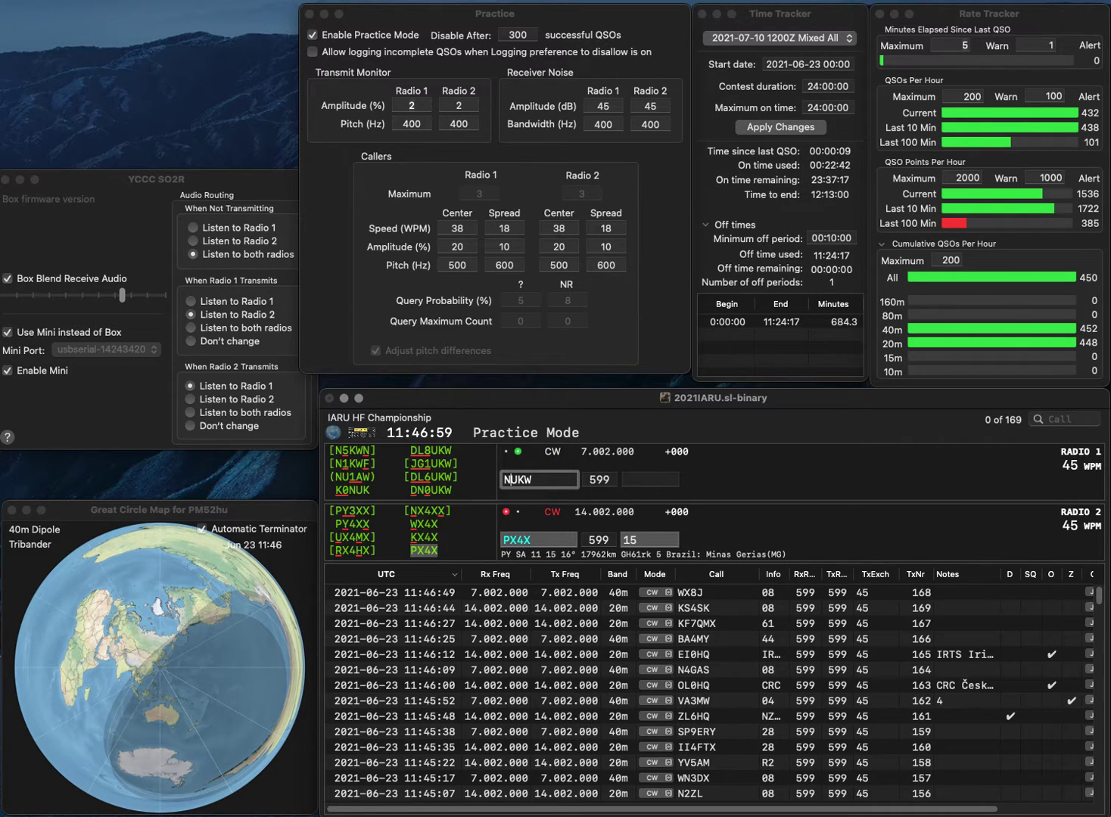
pyautogui.press('Delete')
pyautogui.write('C4')
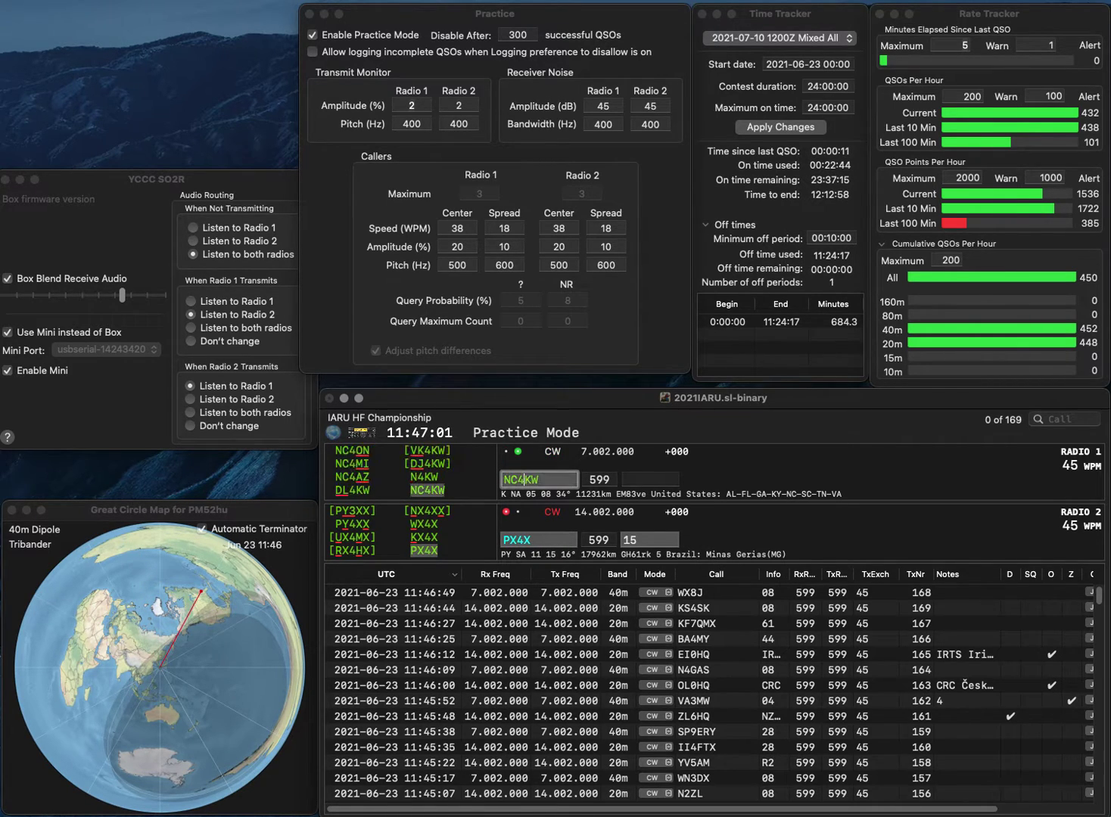
pyautogui.press('Return')
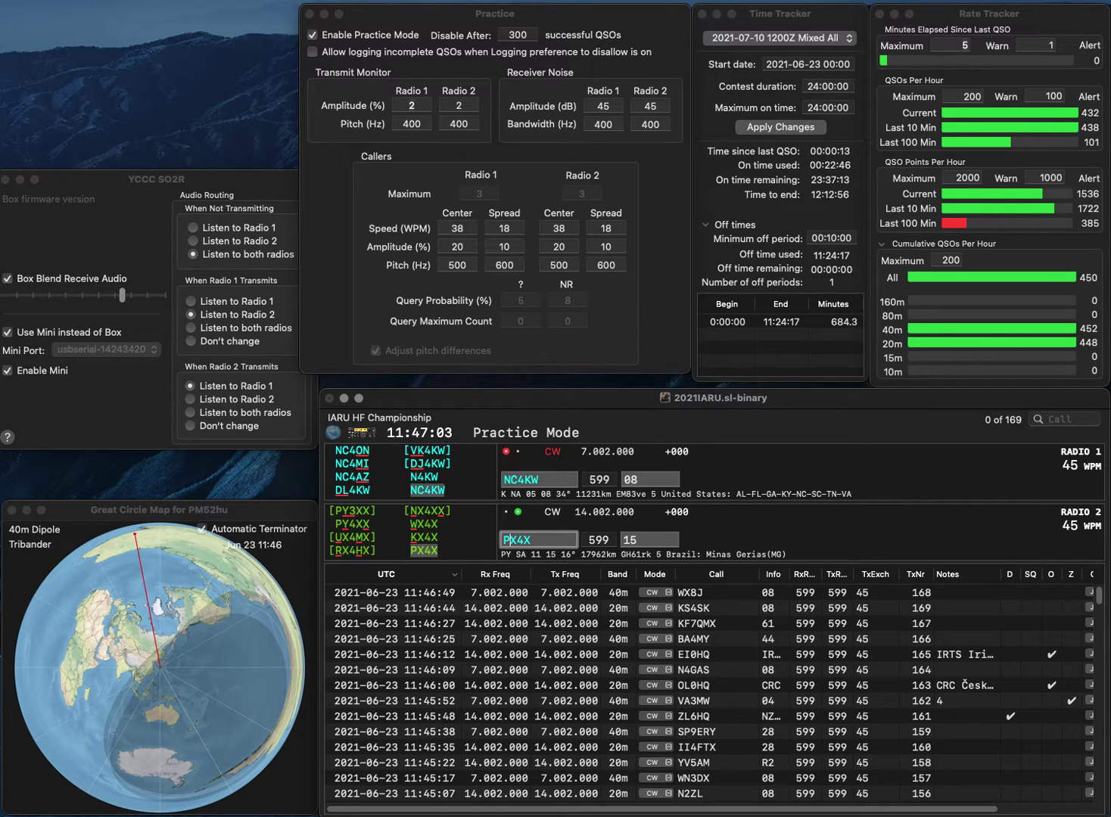
pyautogui.press('Return')
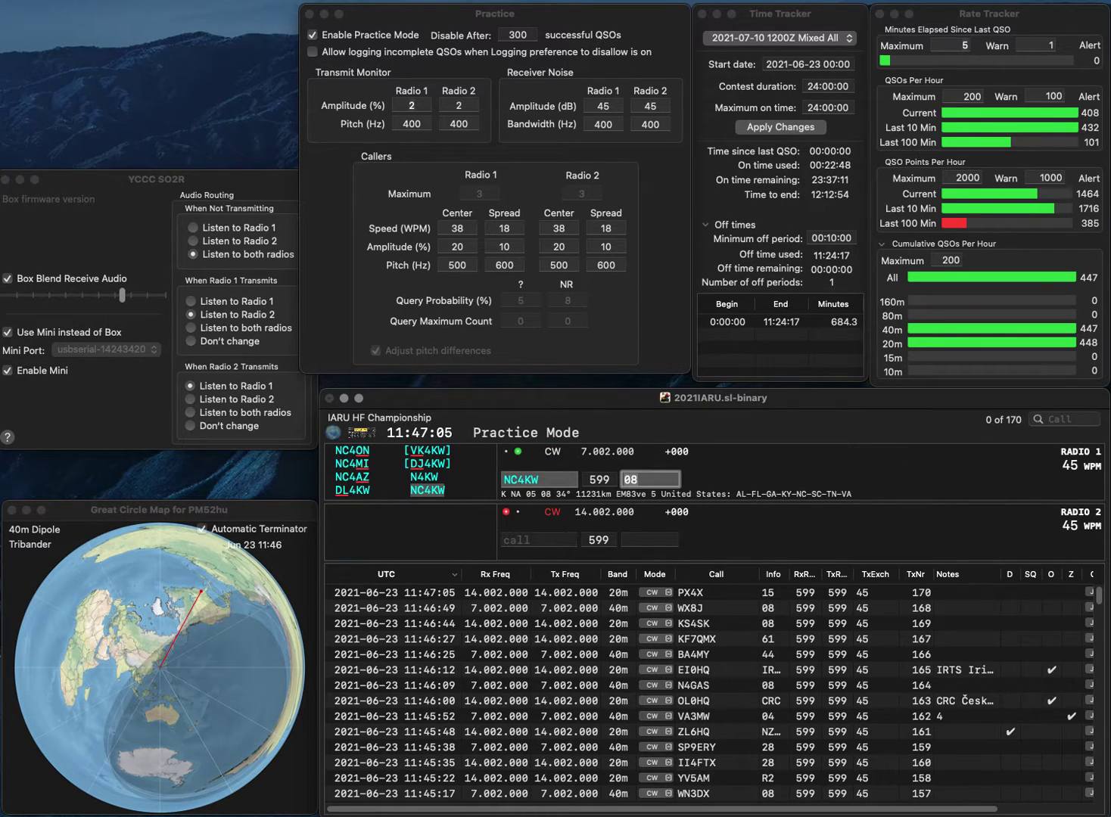
pyautogui.press('Return')
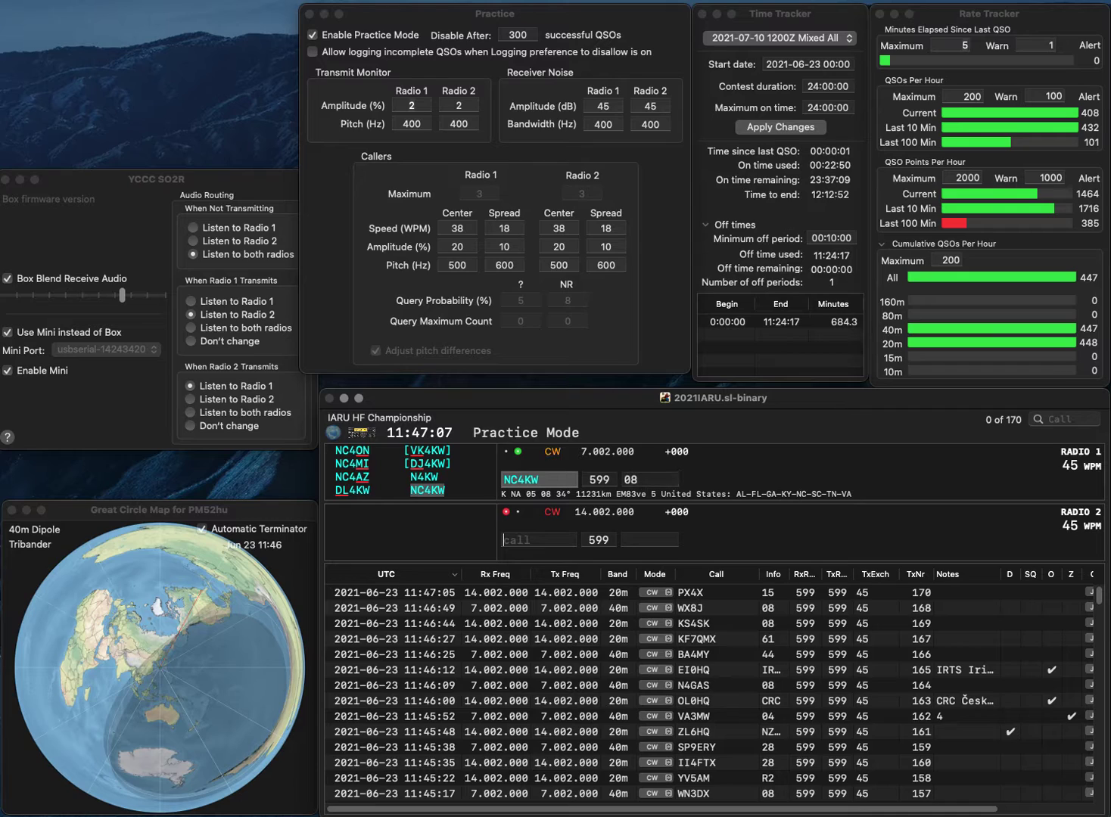
# Answer KB9ZM on Radio 2 and EA1IQM on Radio 1.
pyautogui.write('KB')
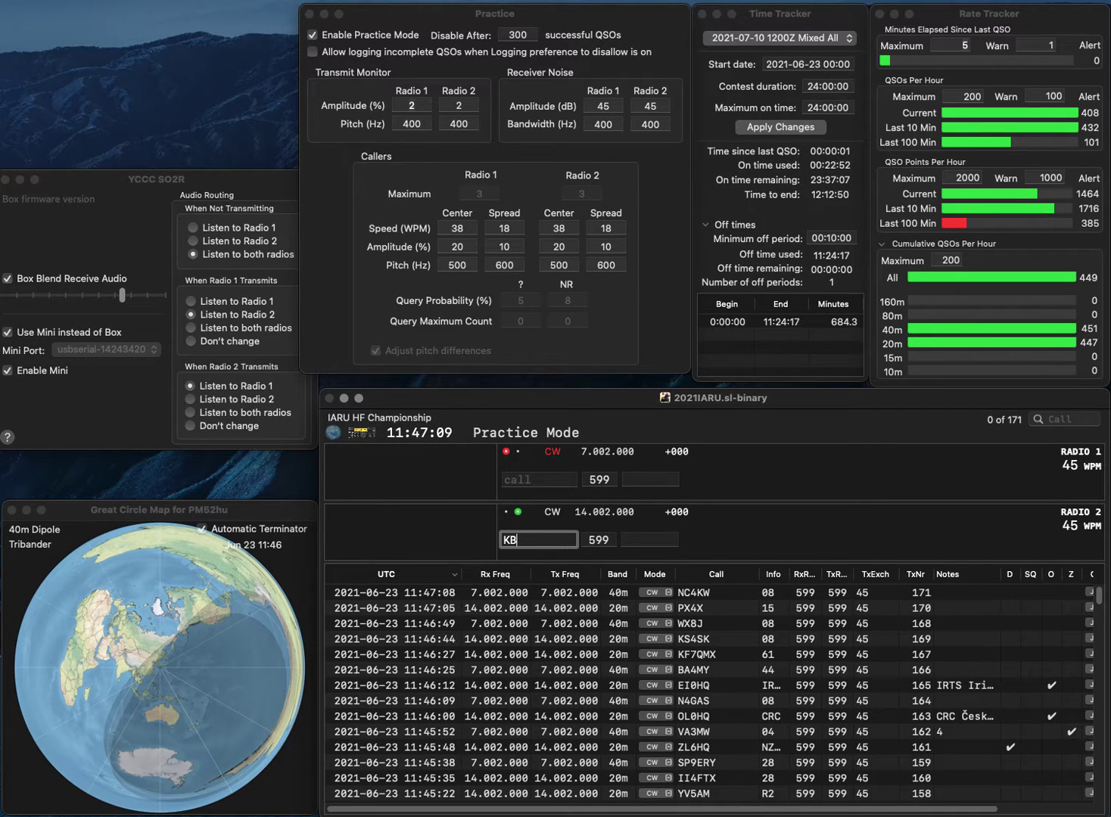
pyautogui.write('9ZM')
pyautogui.press('Return')
pyautogui.write('EA1')
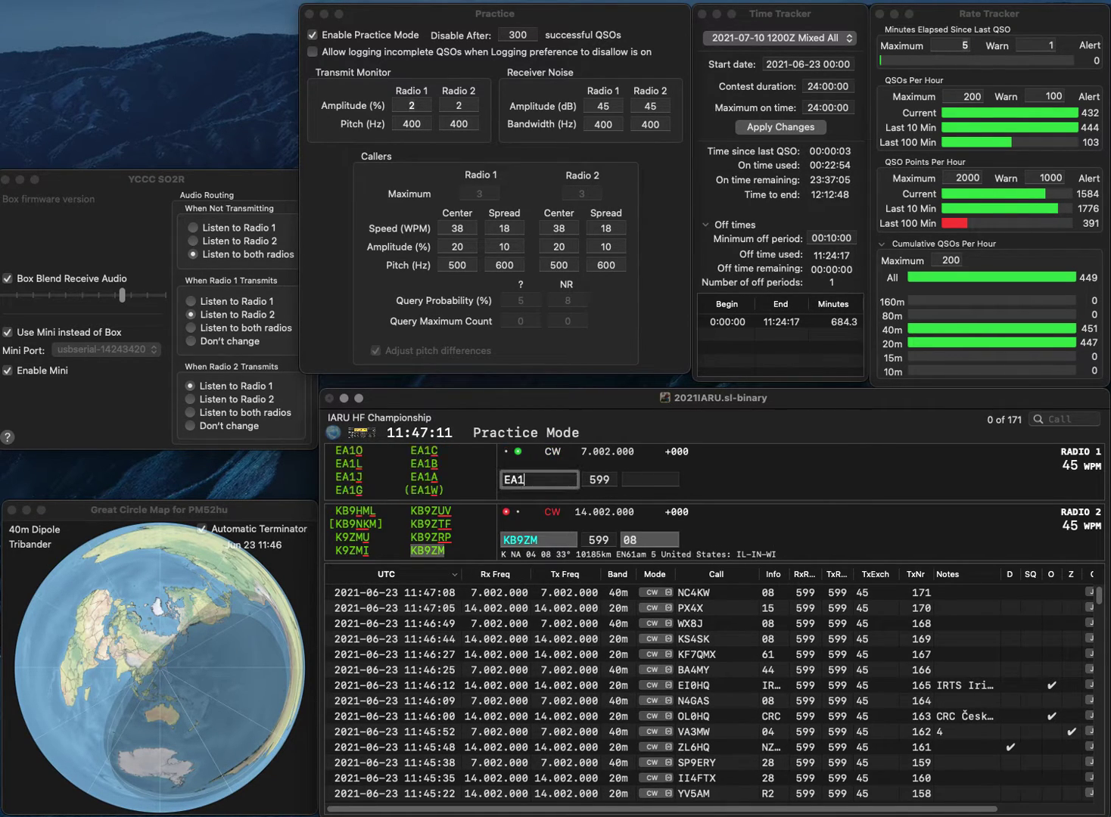
pyautogui.write('IQM')
pyautogui.press('Return')
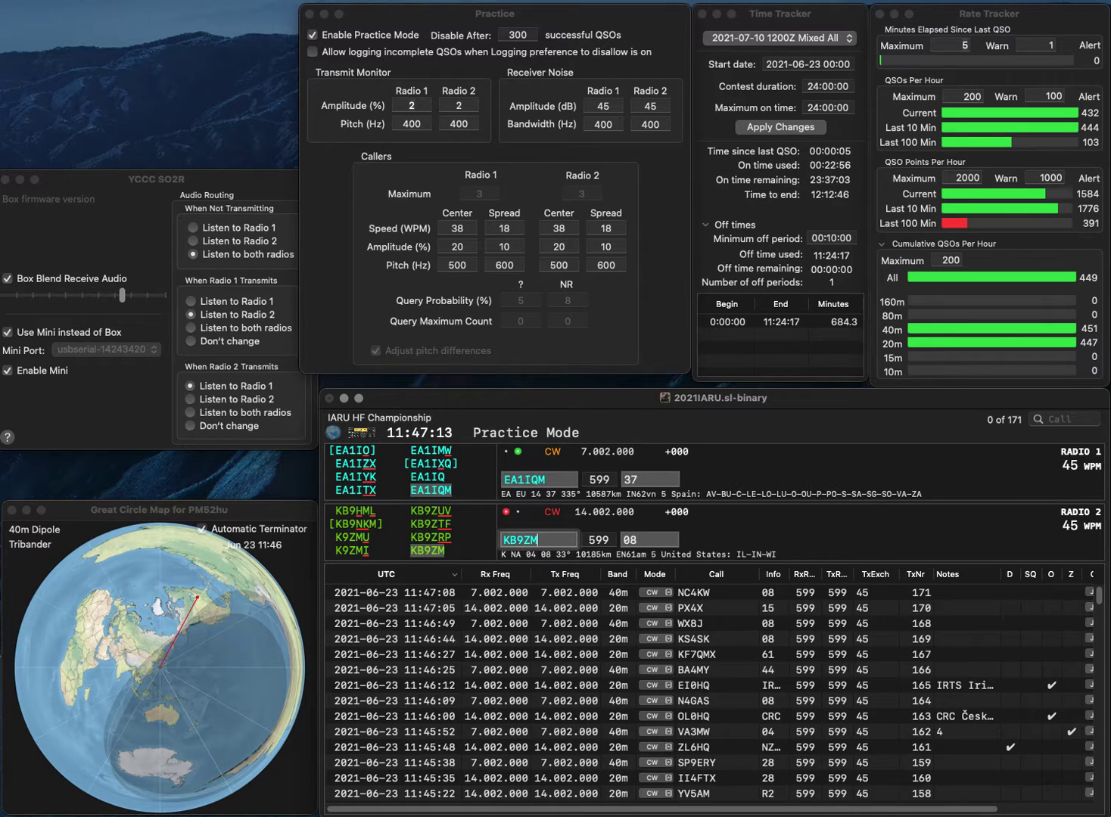
pyautogui.press('Tab')
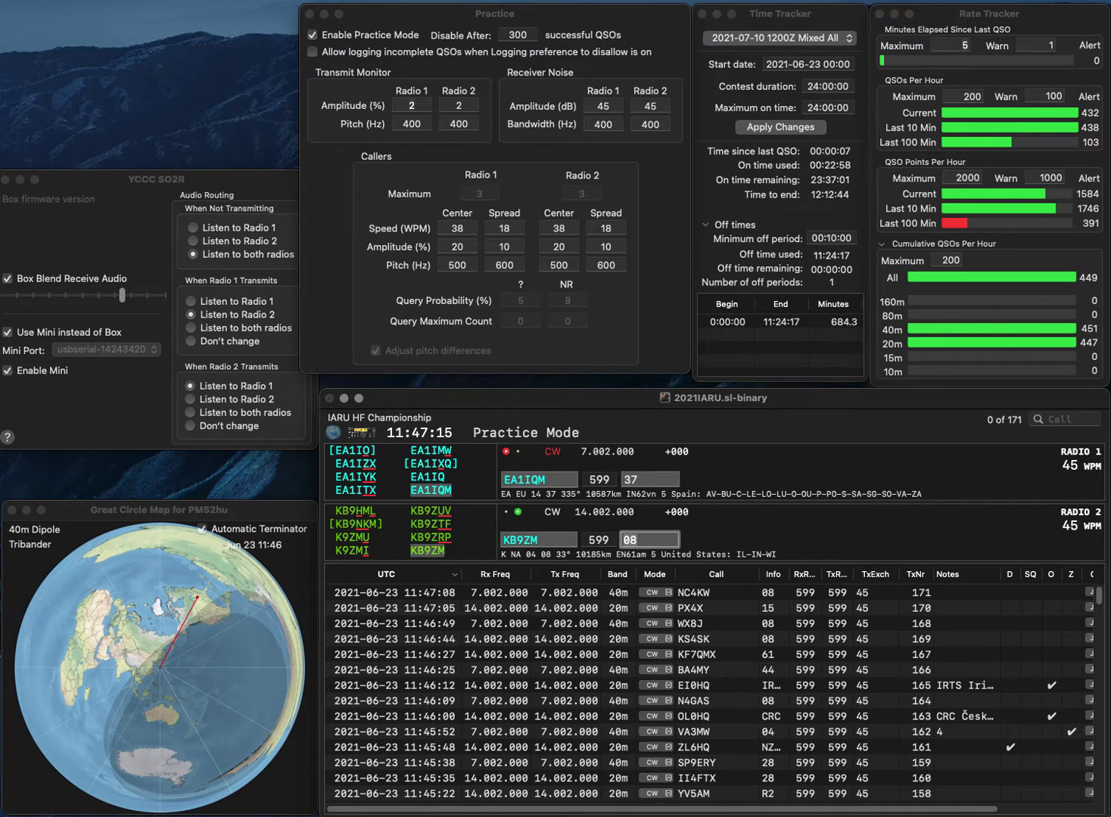
pyautogui.press('Return')
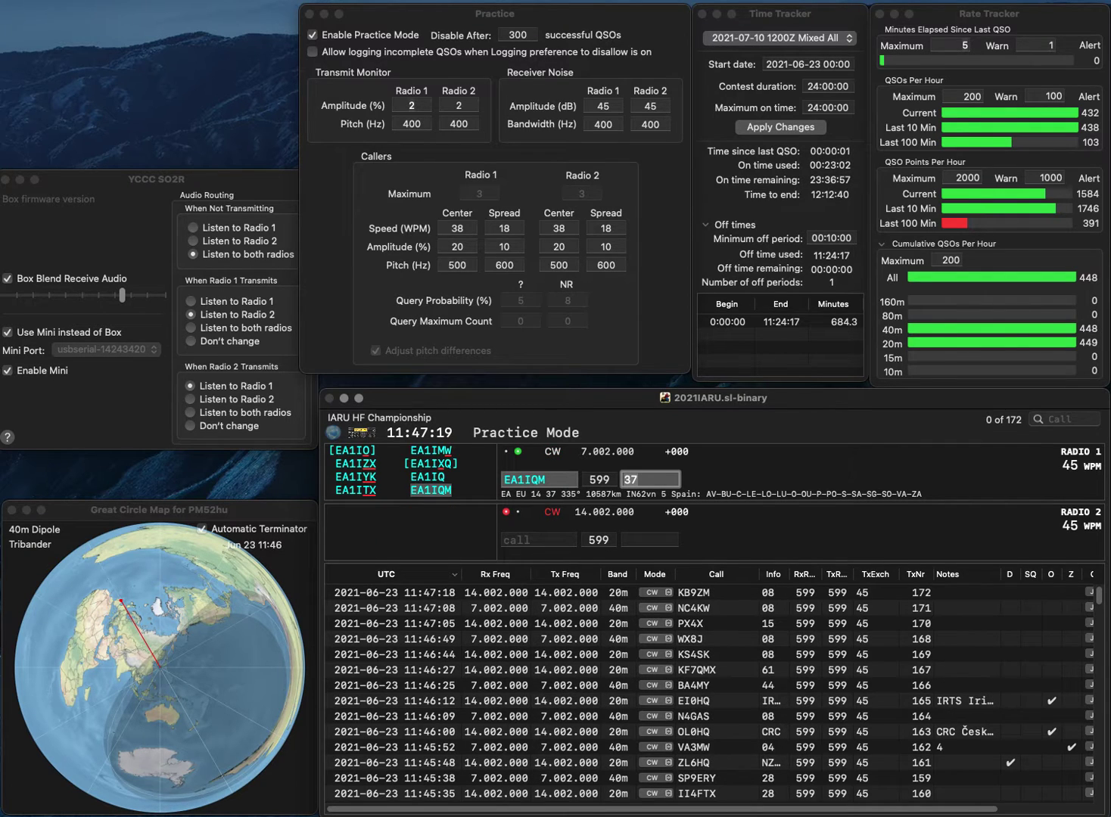
pyautogui.press('Return')
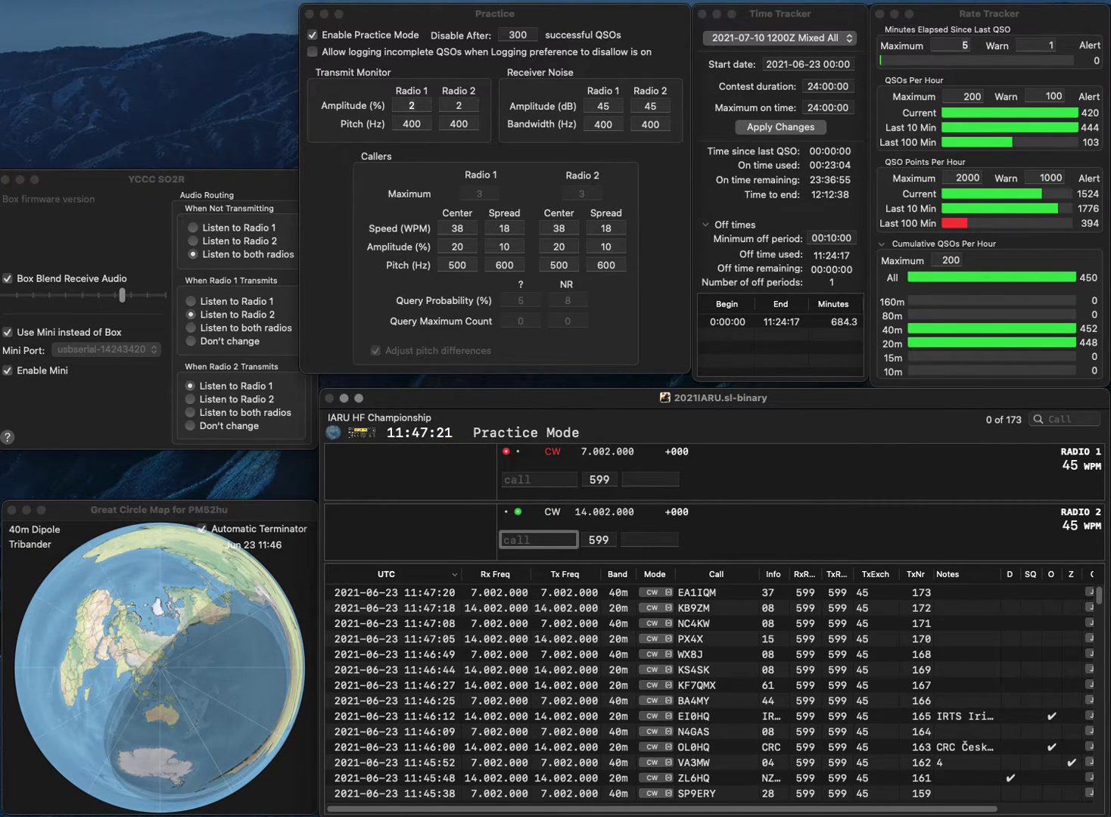
# Answer W3FI on Radio 2 and Z60A on Radio 1.
pyautogui.write('W3FI')
pyautogui.press('Return')
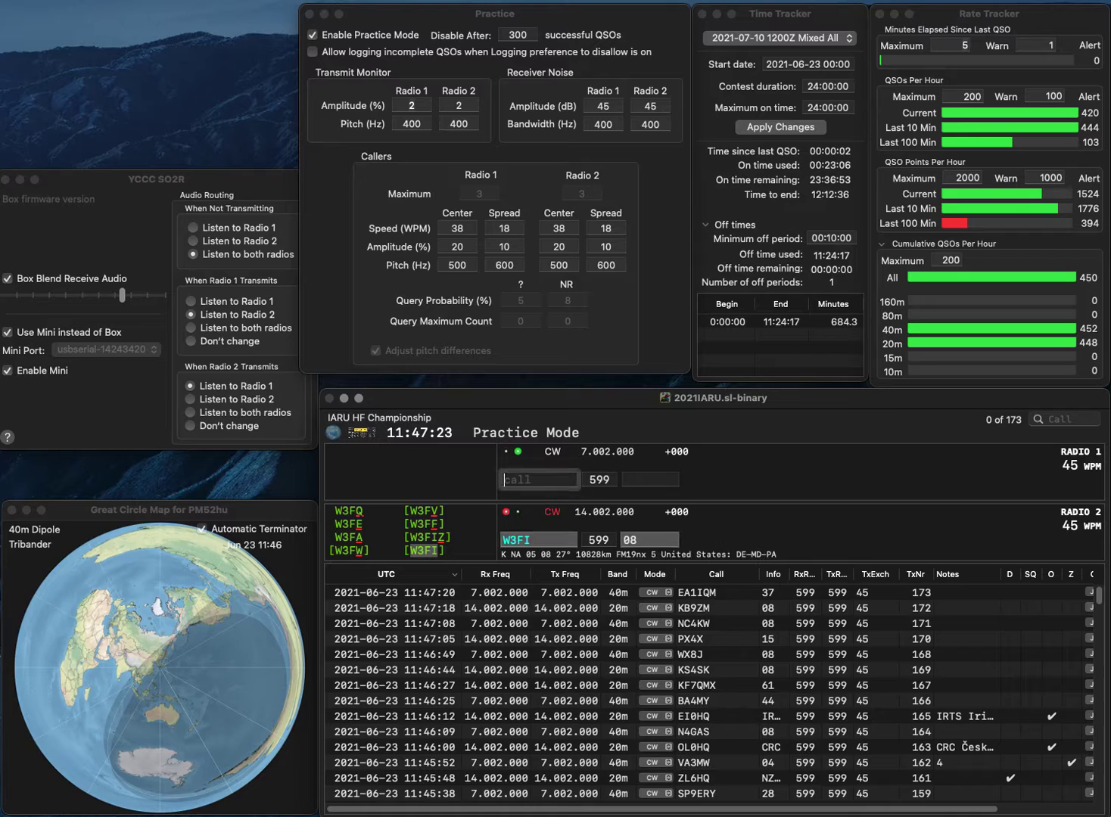
pyautogui.write('60A')
pyautogui.press('Home')
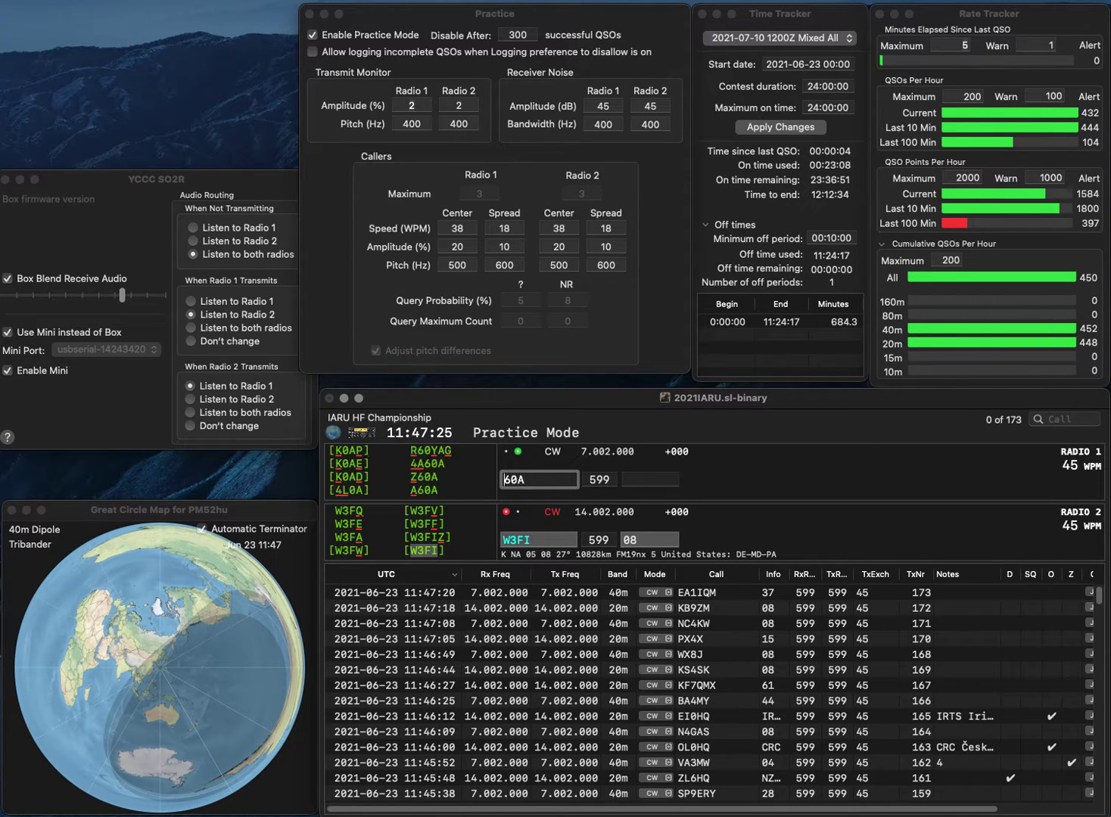
pyautogui.write('Z')
pyautogui.press('Return')
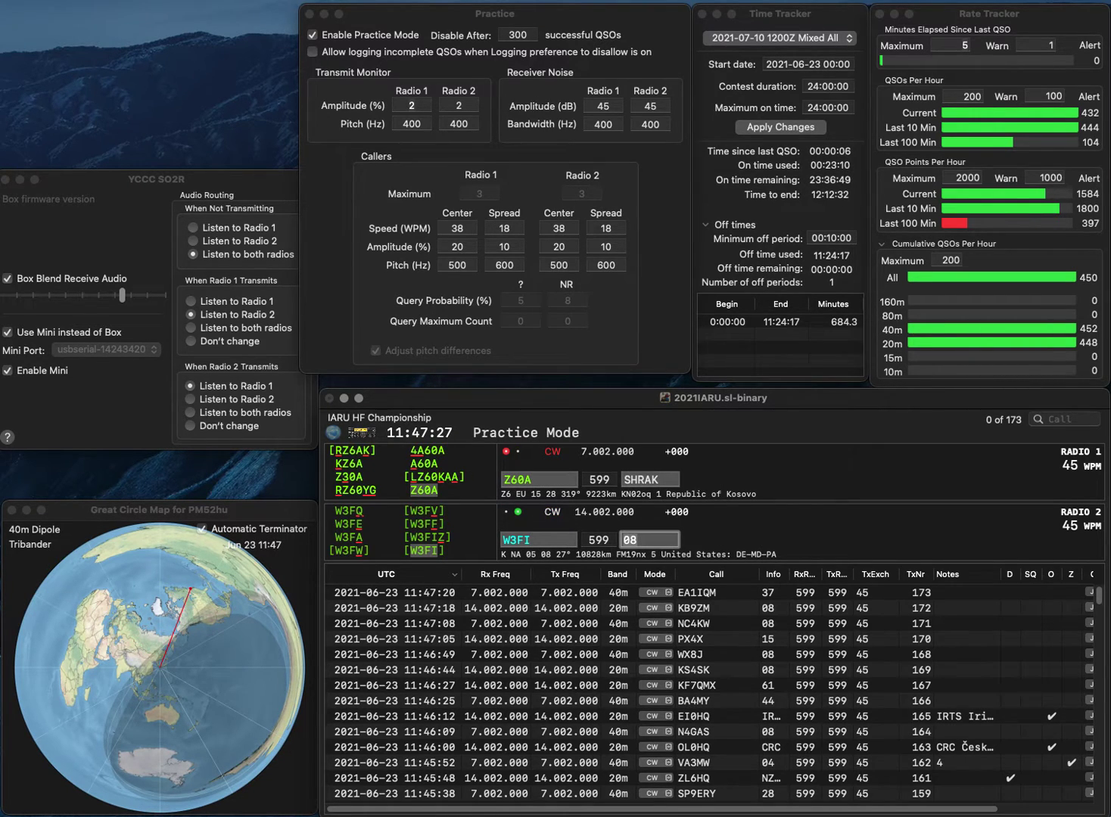
pyautogui.press('Return')
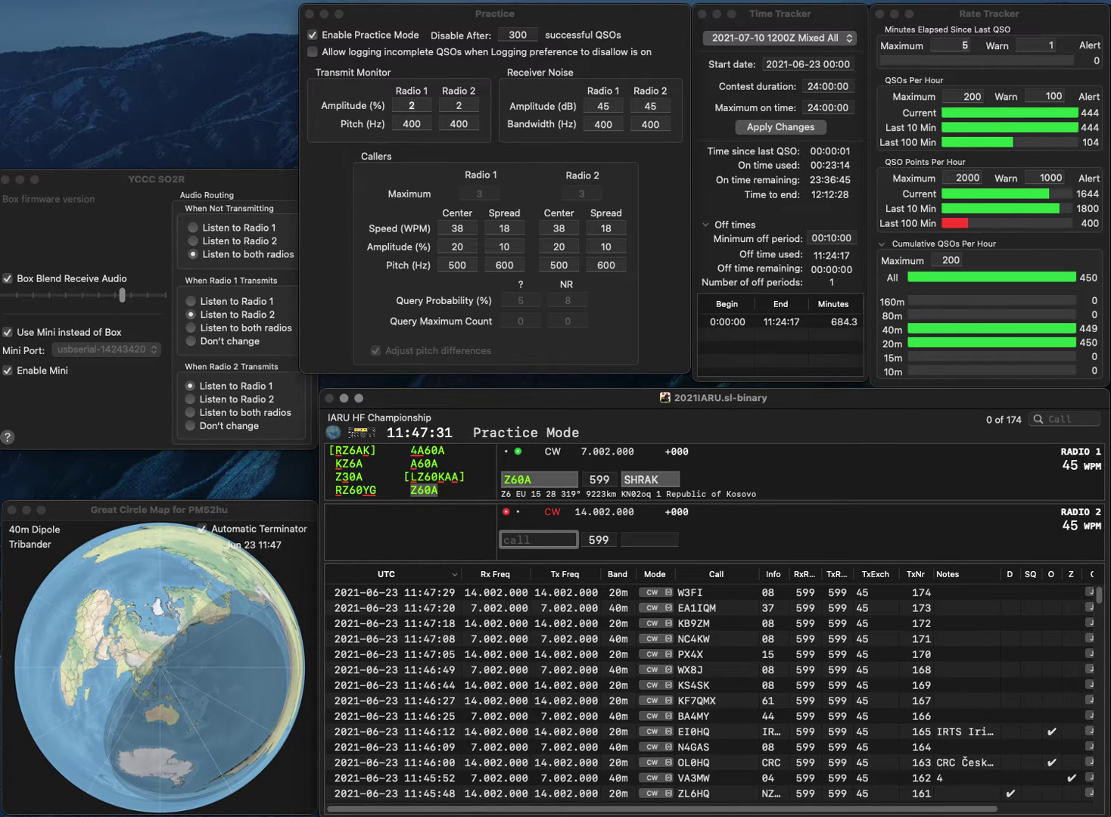
pyautogui.press('Return')
# Answer and log YB2XVT on Radio 2 with exchange 54 and WB7CYO on Radio 1 with exchange 06.
pyautogui.write('Y')
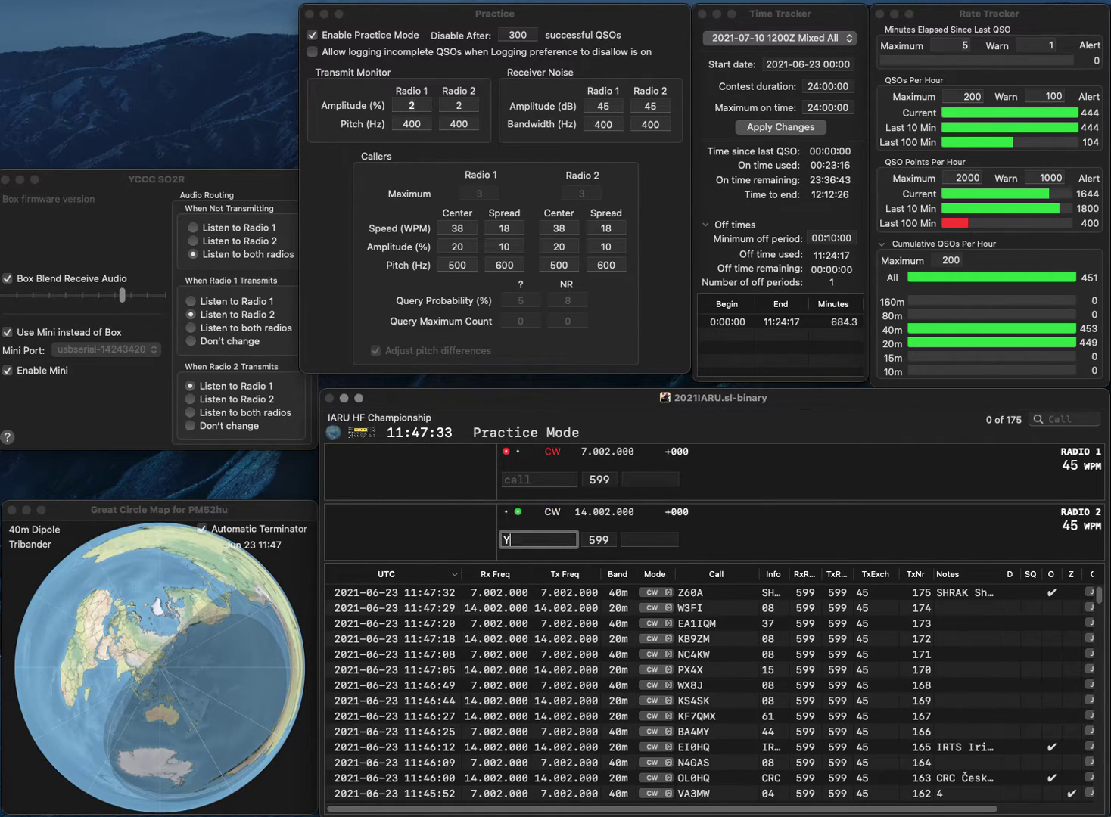
pyautogui.write('B2XVT')
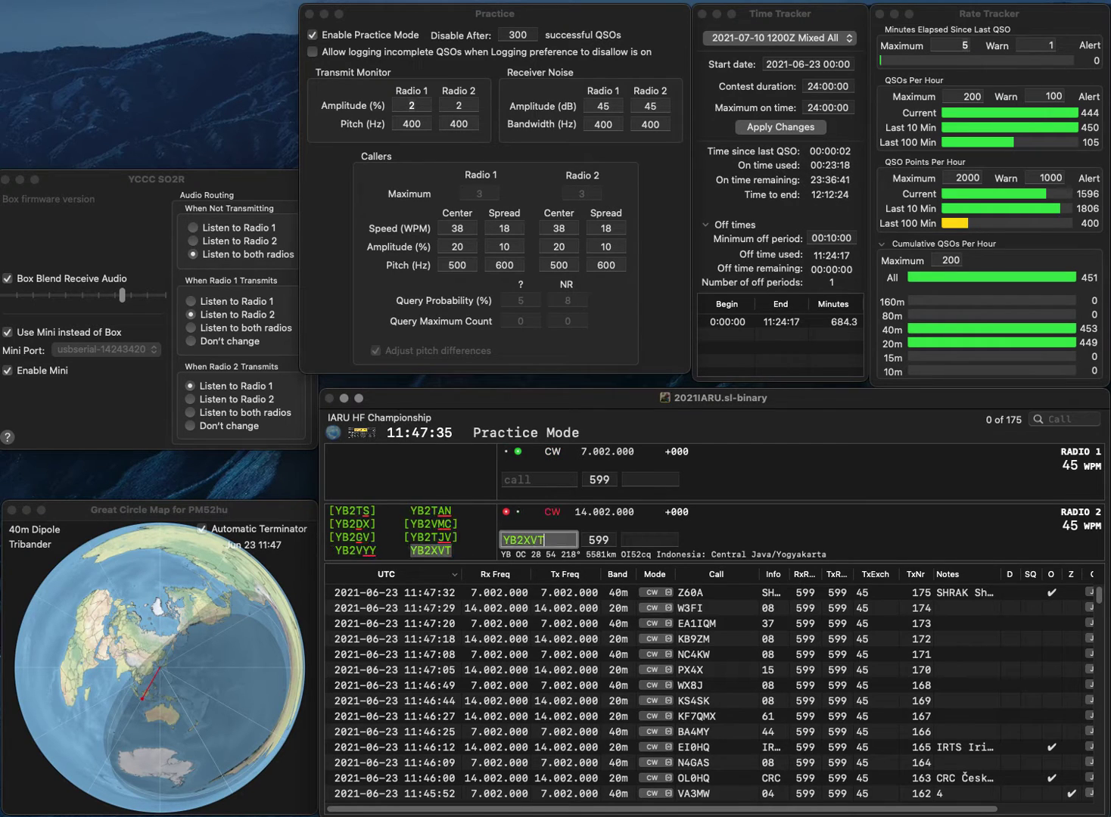
pyautogui.press('Return')
pyautogui.write('WD7C')
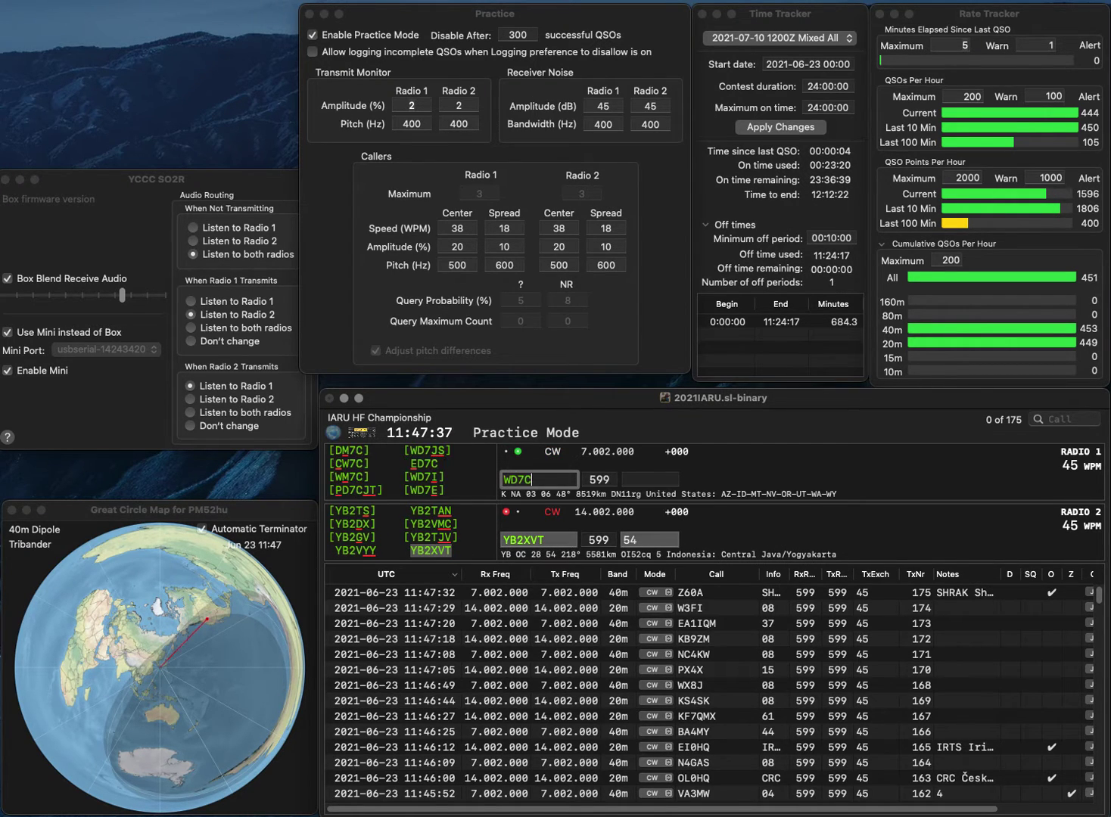
pyautogui.write('YO')
pyautogui.press('Delete')
pyautogui.write('B')
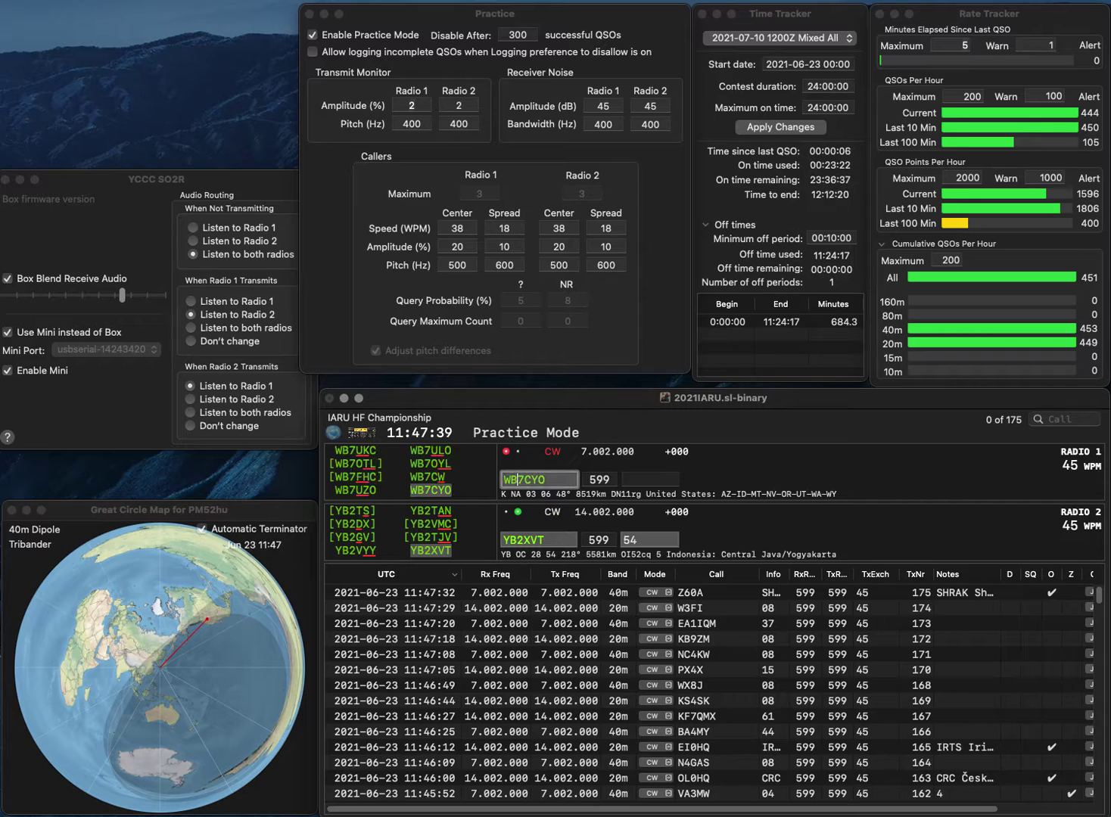
pyautogui.press('Return')
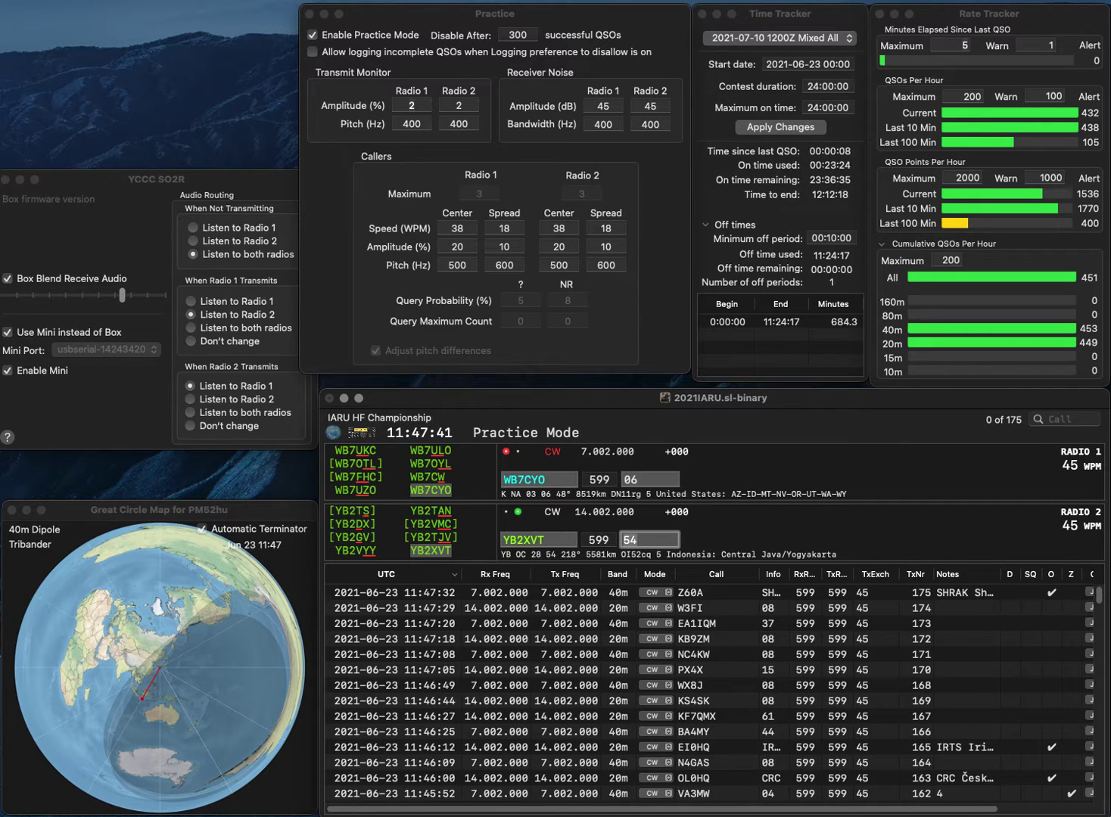
pyautogui.press('Return')
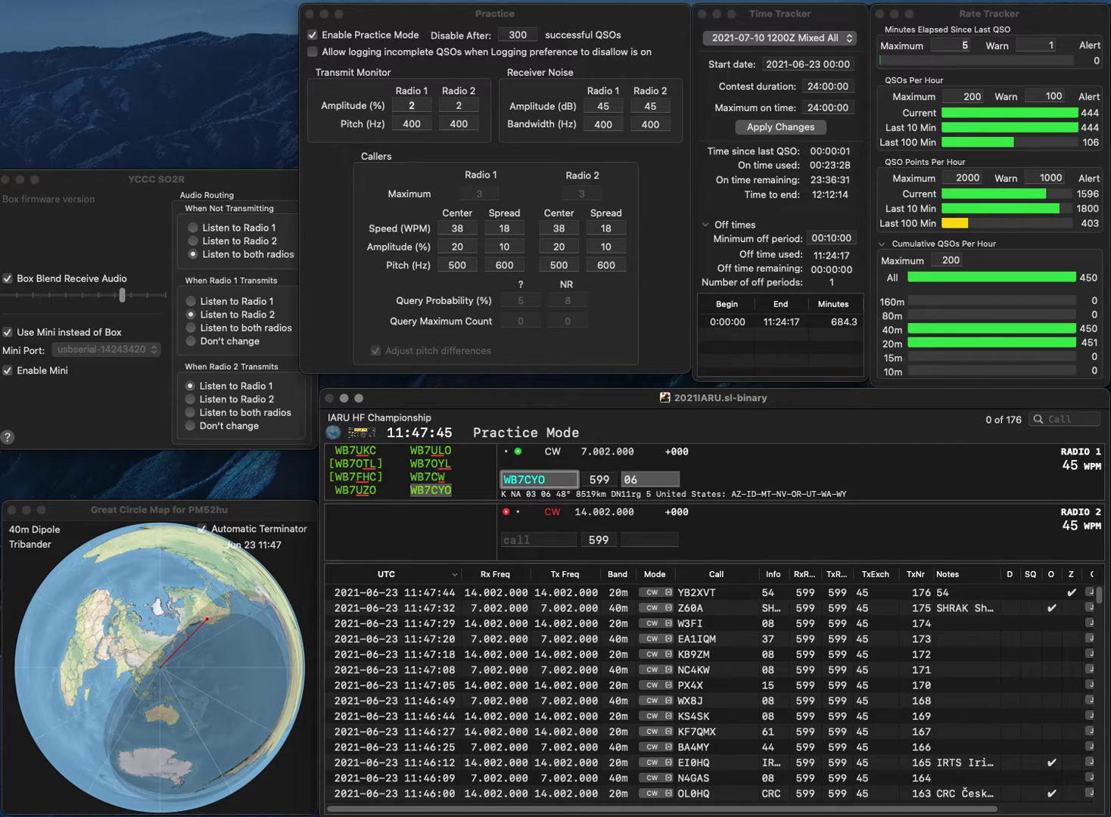
pyautogui.press('Return')
# Answer KD0ZGP on Radio 2 and OM5DX on Radio 1.
pyautogui.write('KD')
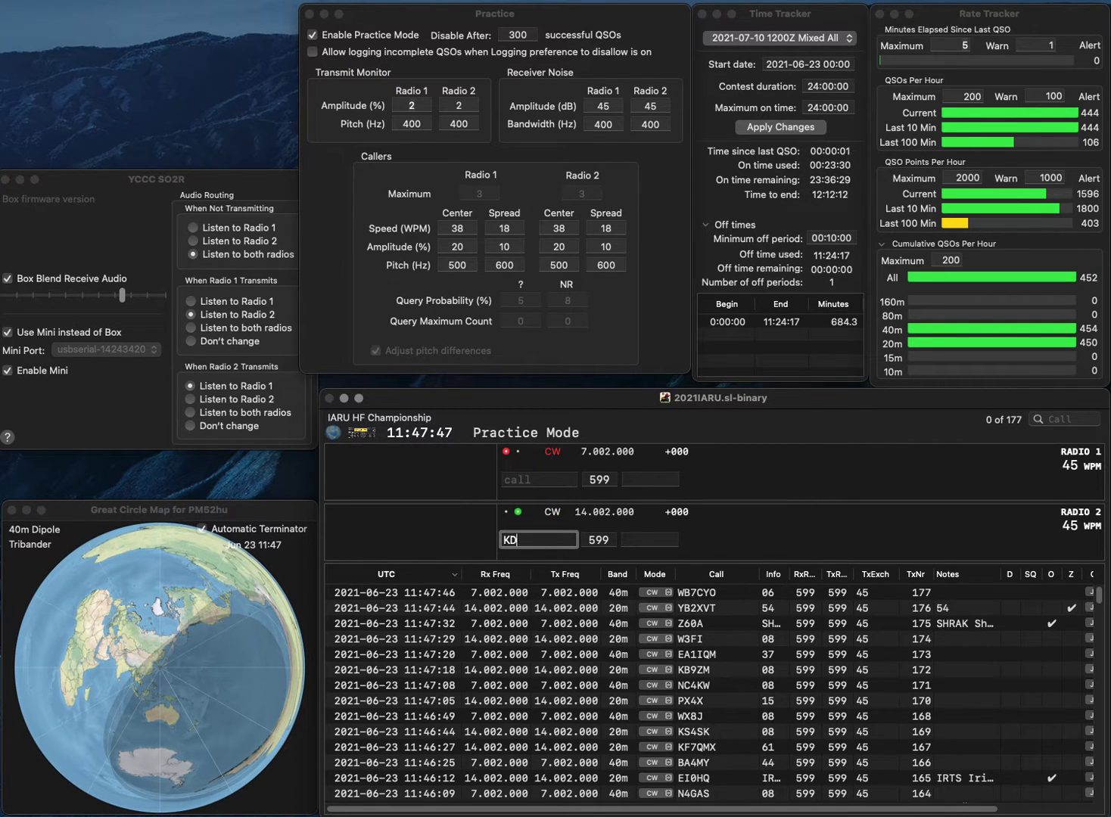
pyautogui.write('0ZGP')
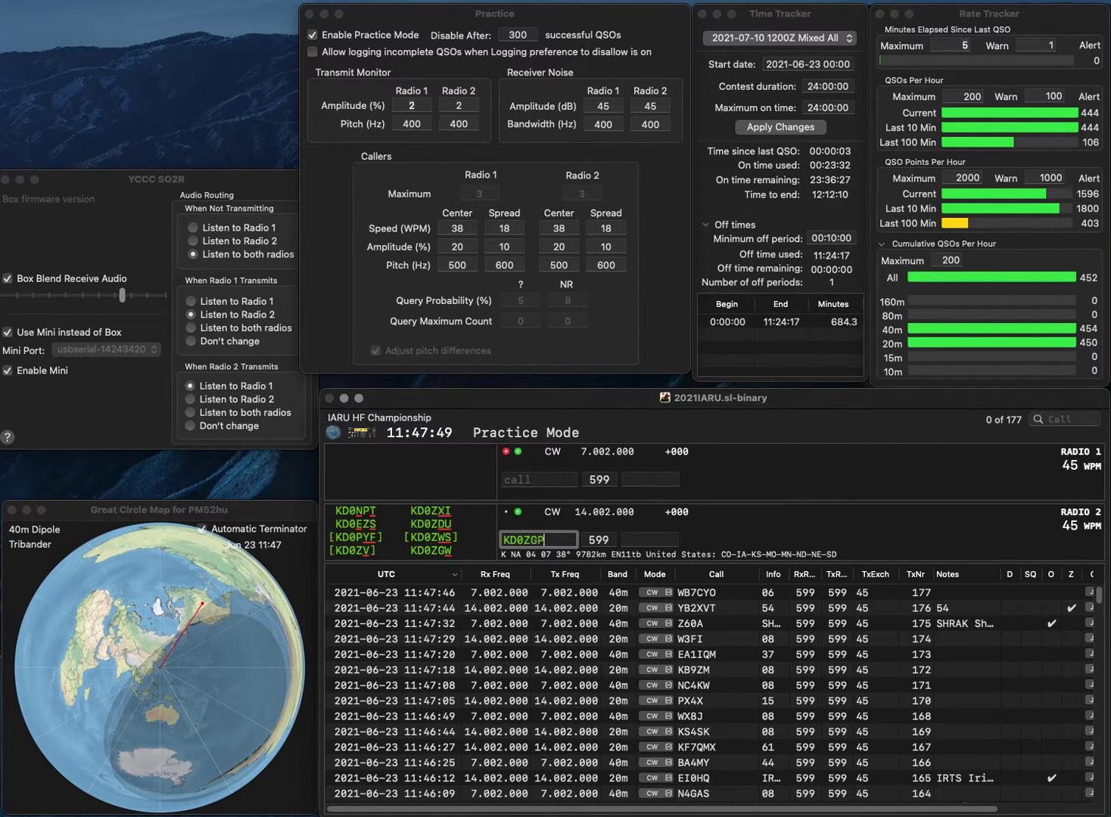
pyautogui.press('Return')
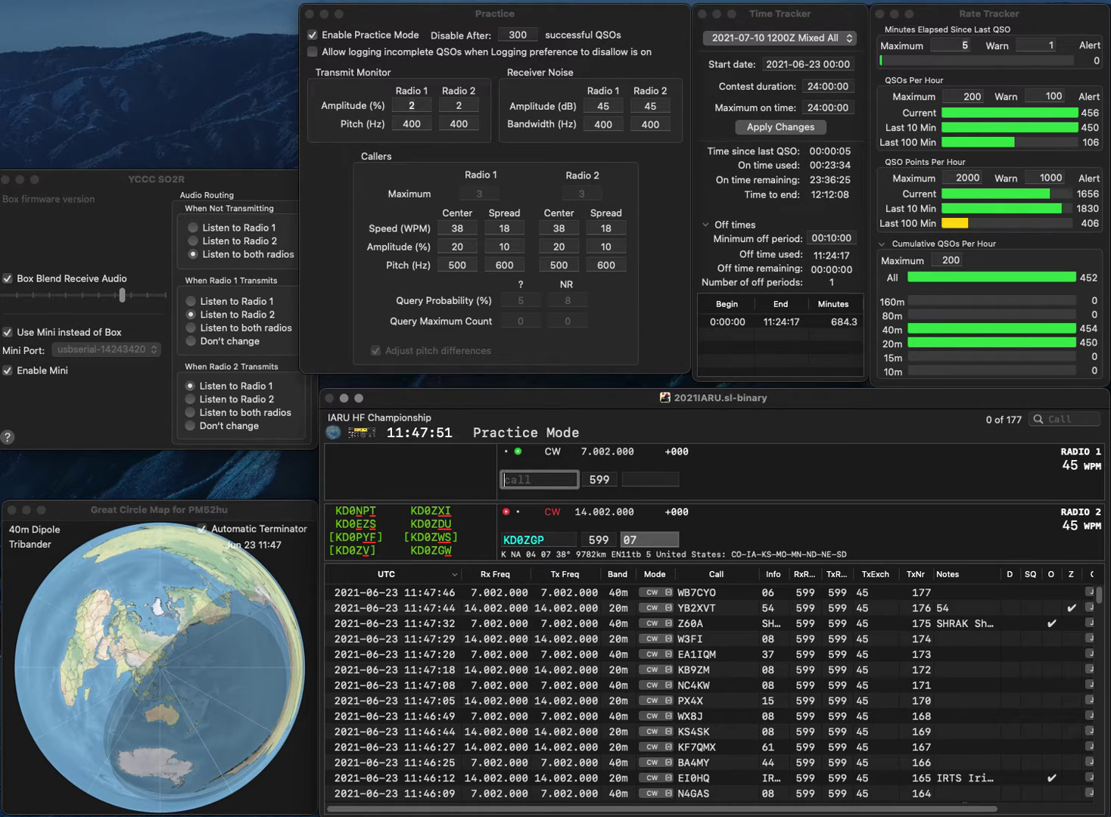
pyautogui.write('OM5DX')
pyautogui.press('Return')
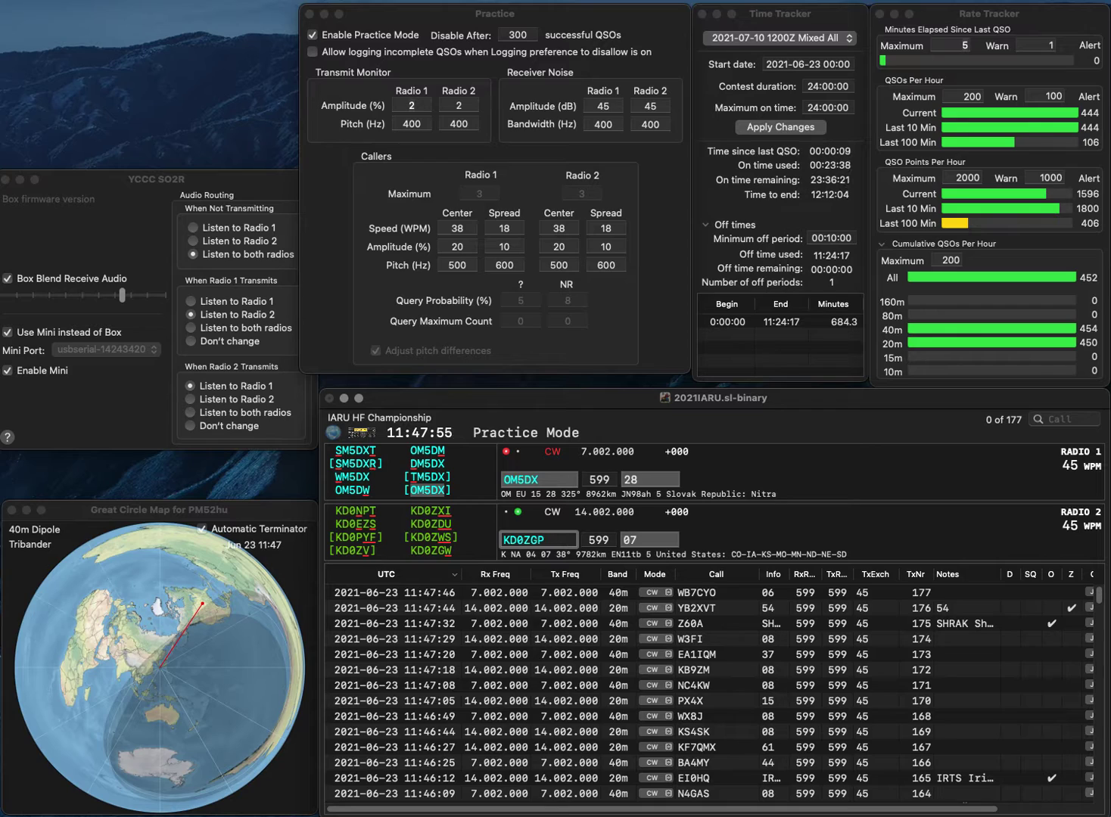
pyautogui.press('BackSpace')
pyautogui.write('W')
pyautogui.press('Return')
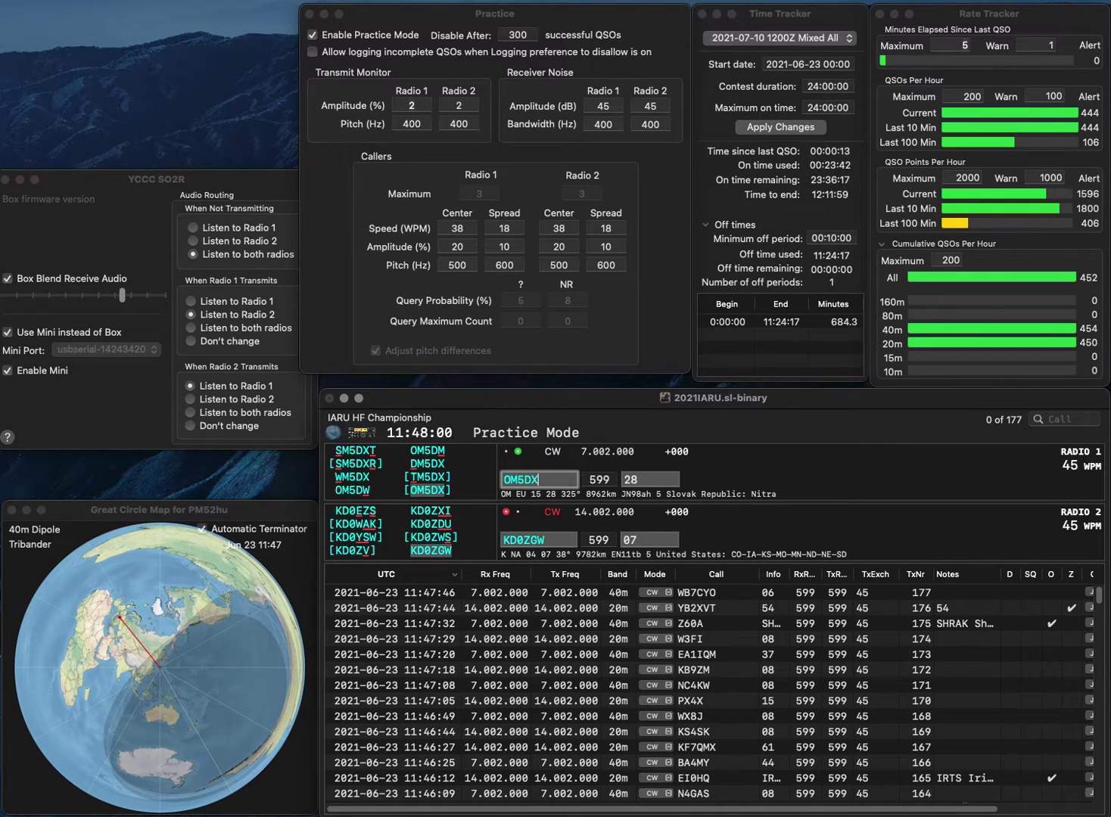
pyautogui.click(544, 540)
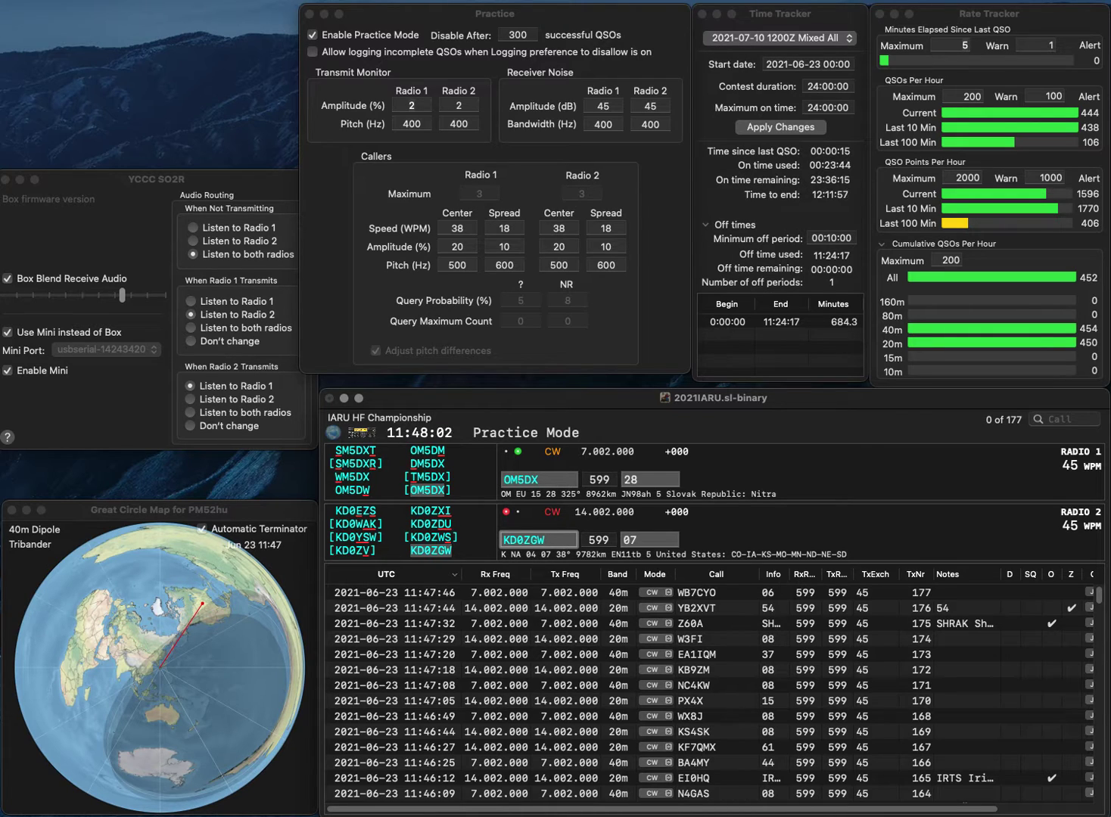
pyautogui.press('Return')
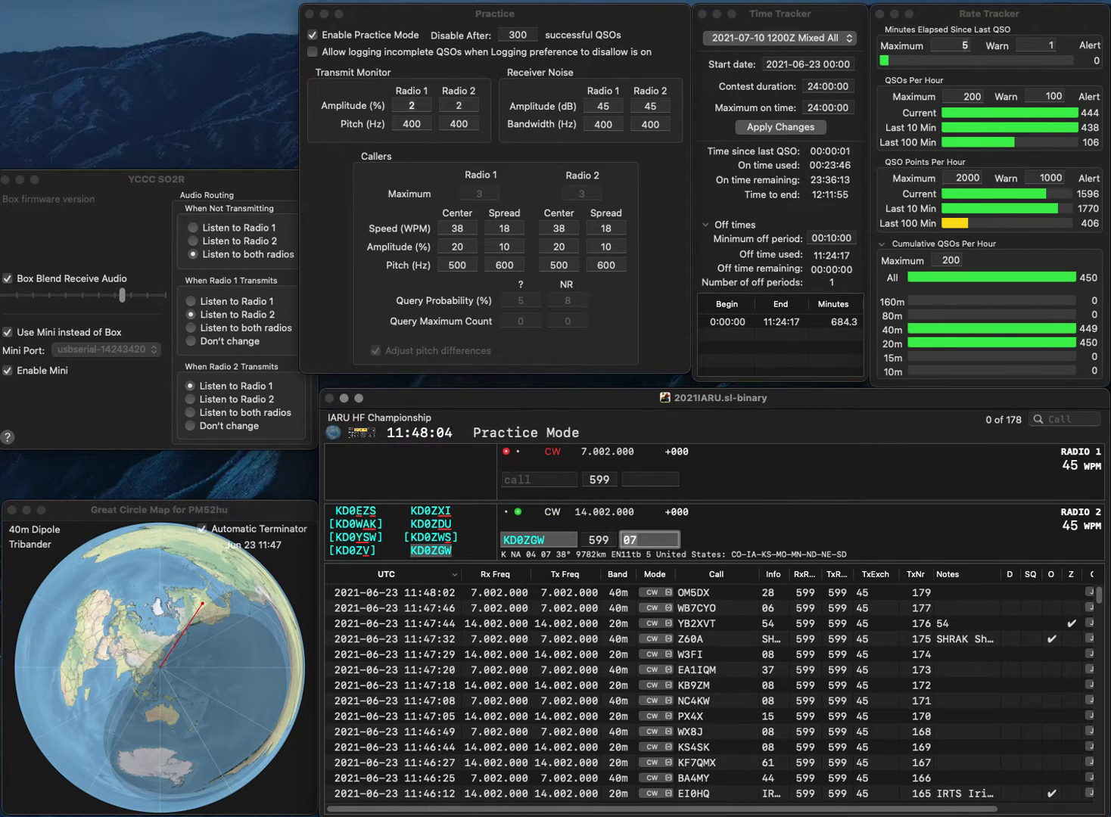
pyautogui.press('Return')
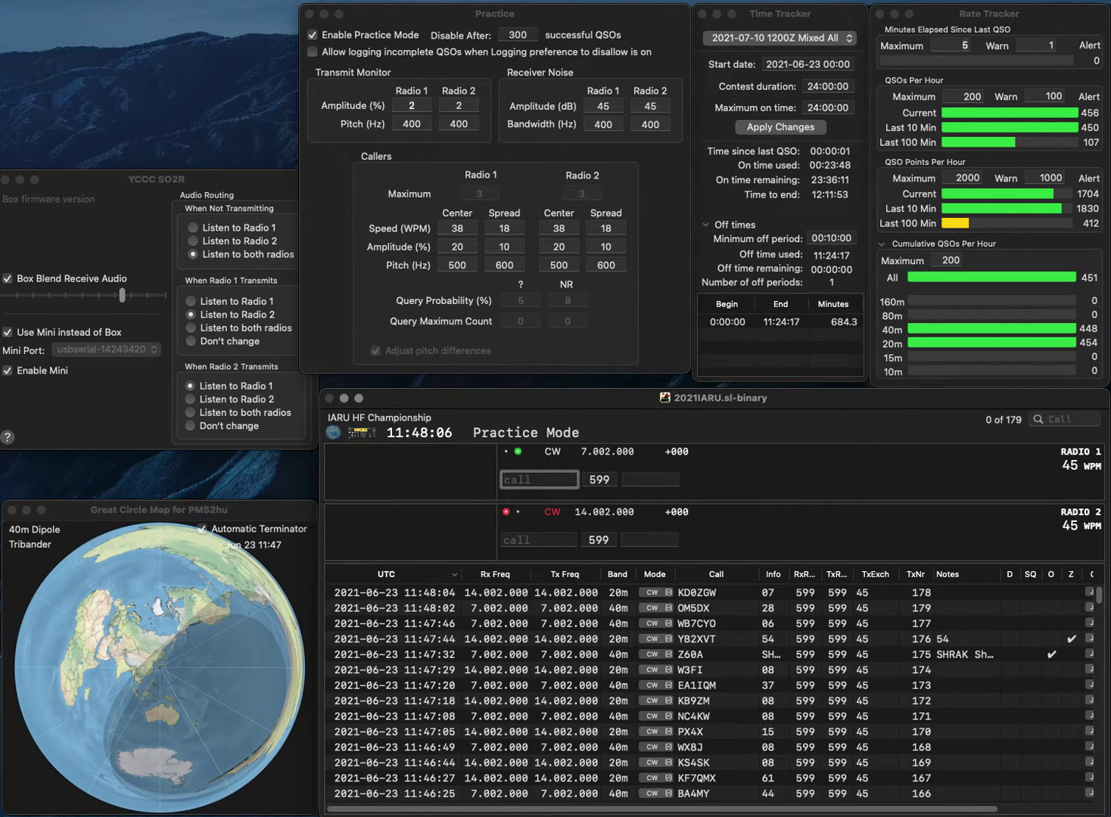
pyautogui.write('OK7TB')
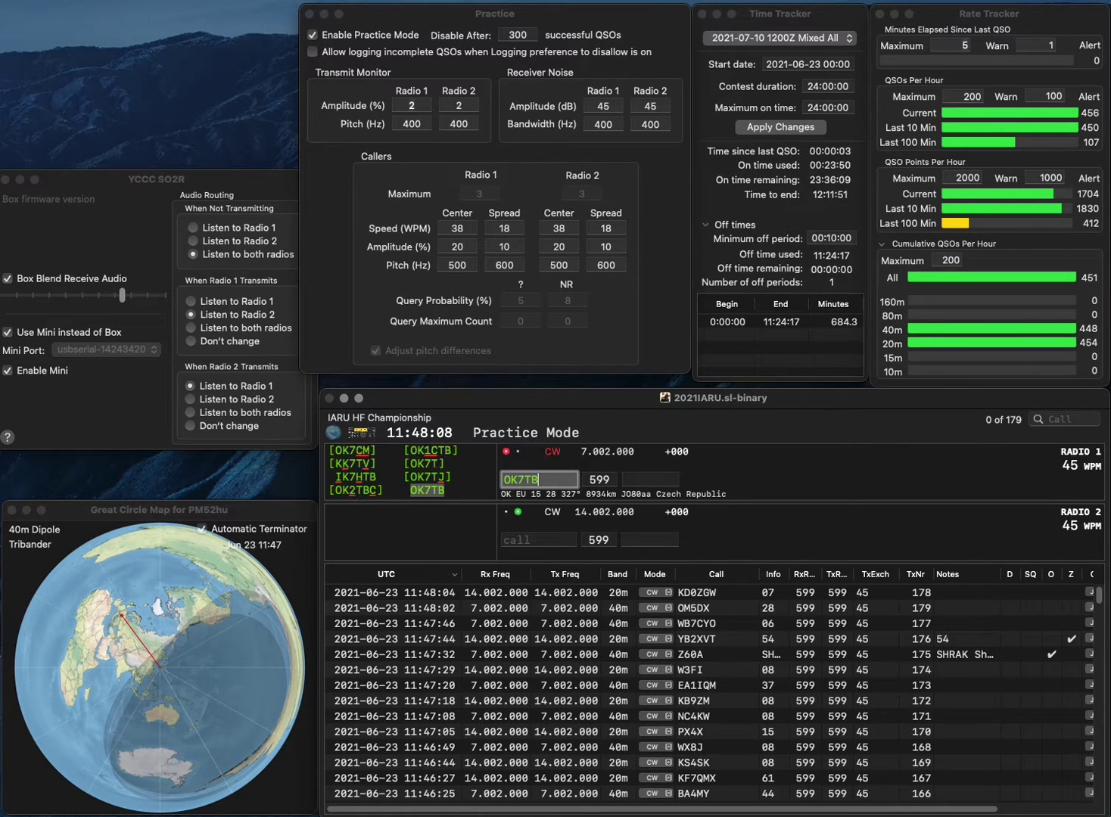
pyautogui.press('Return')
pyautogui.write('KE8GMF')
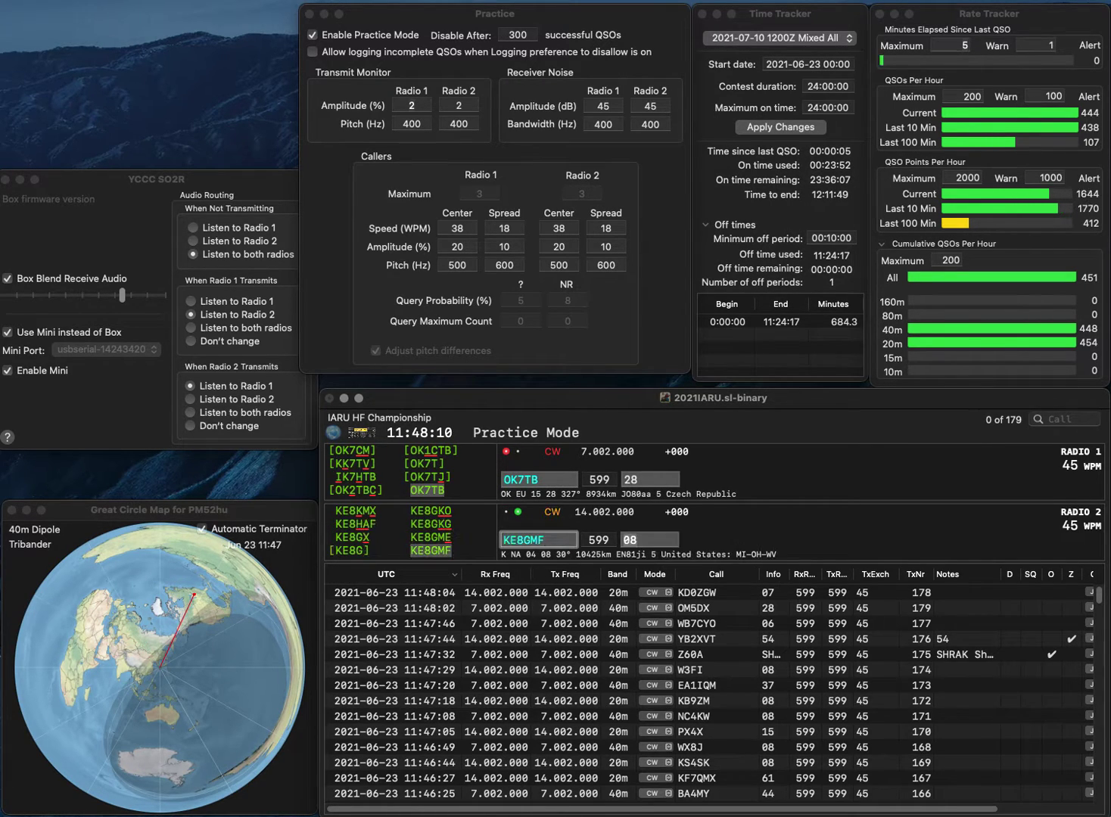
pyautogui.press('Return')
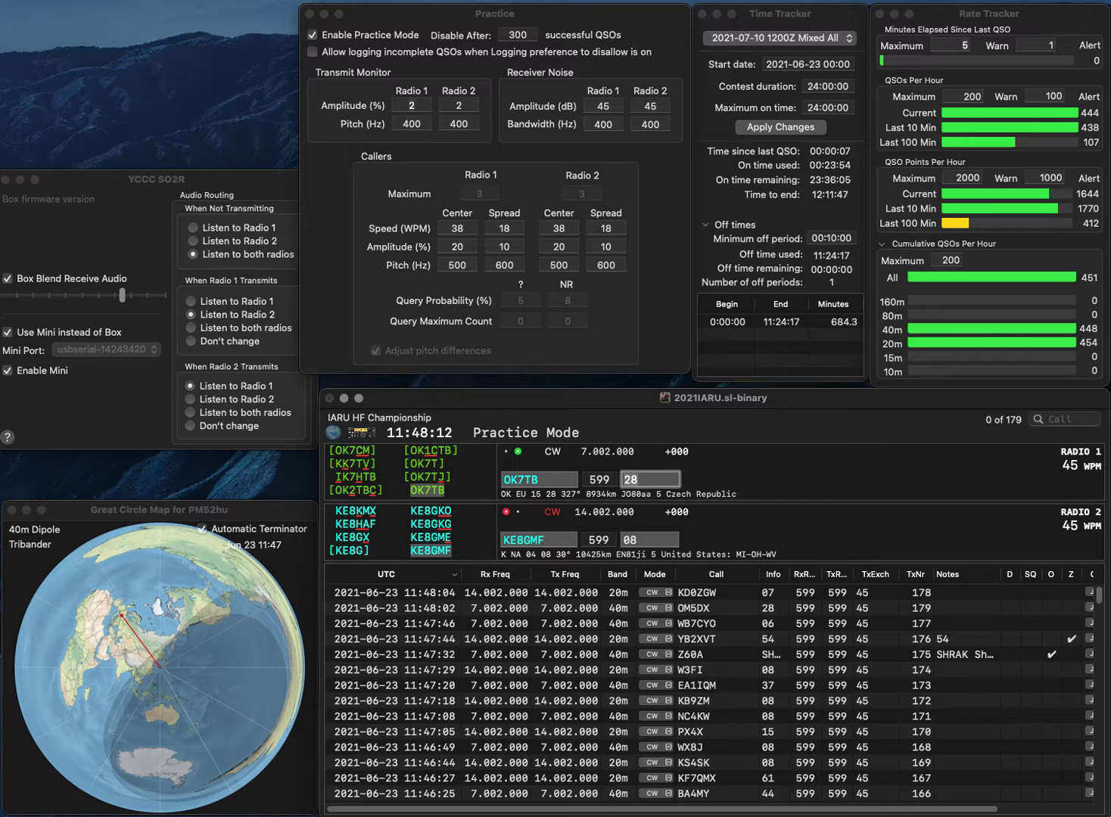
pyautogui.press('Return')
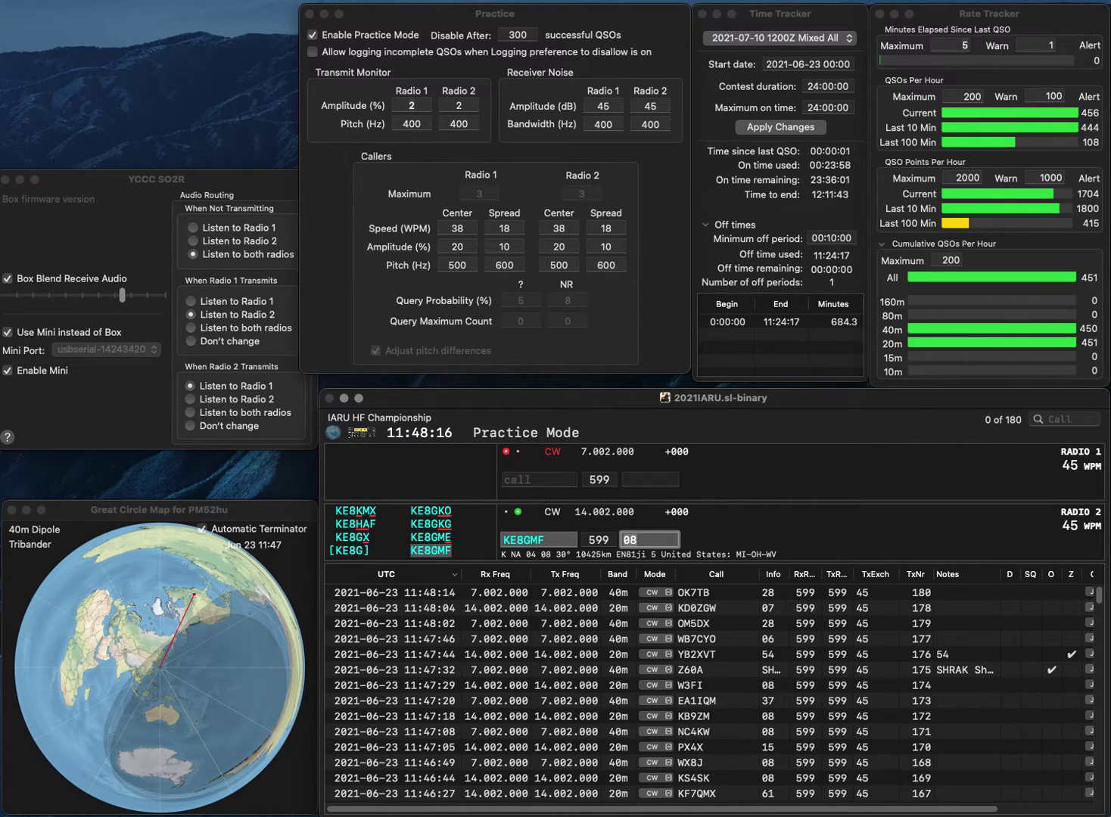
pyautogui.press('Return')
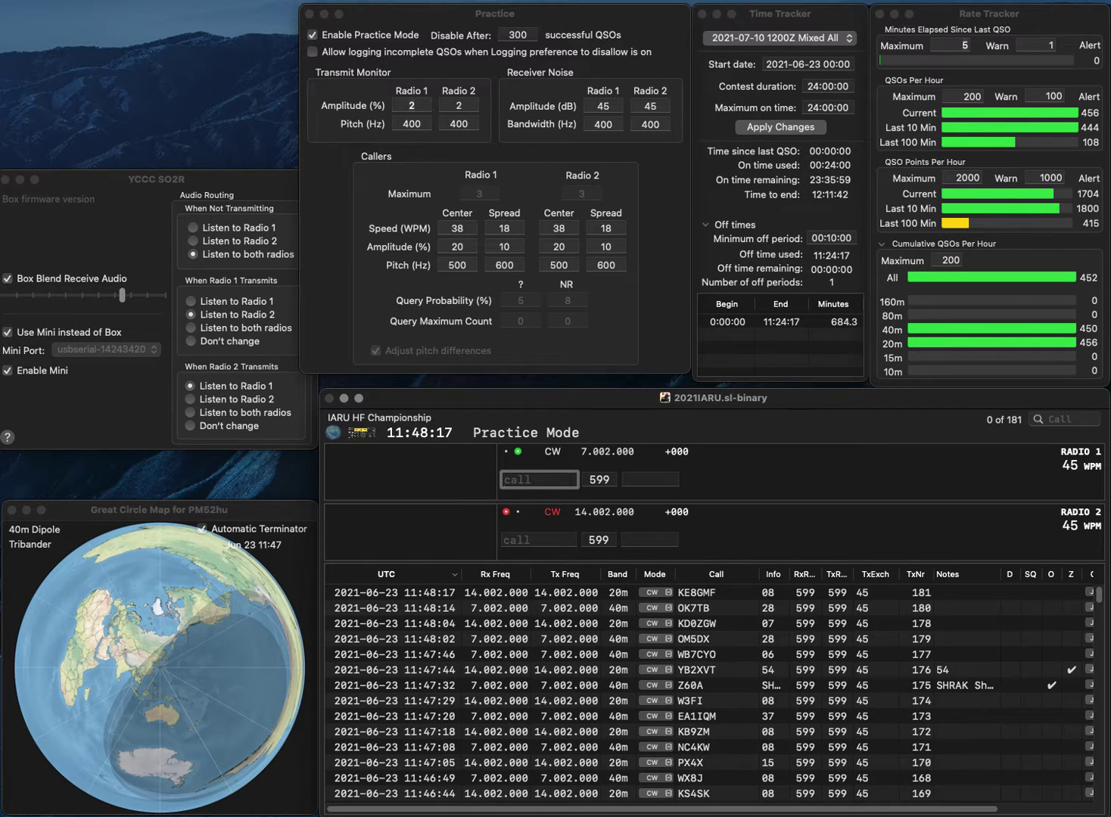
# Answer UR7CC on Radio 1 and IK2OHG on Radio 2.
pyautogui.write('UR7CC')
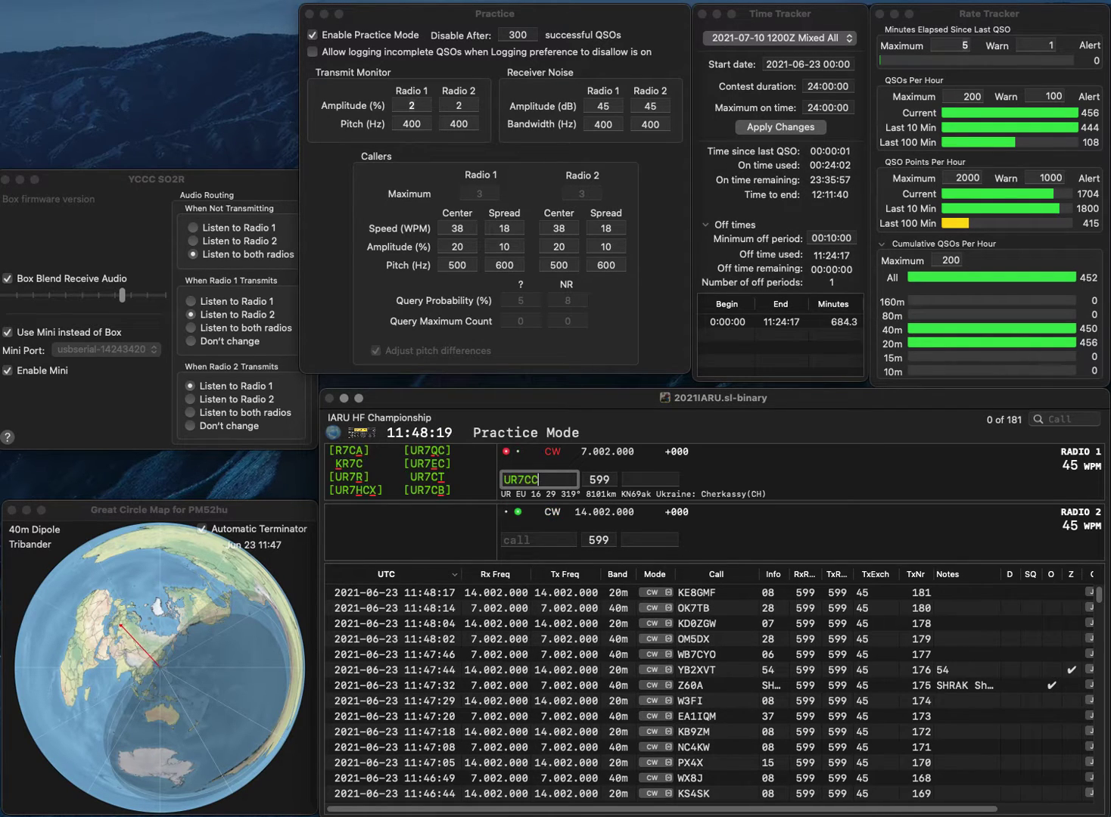
pyautogui.press('Return')
pyautogui.write('IK2OHG')
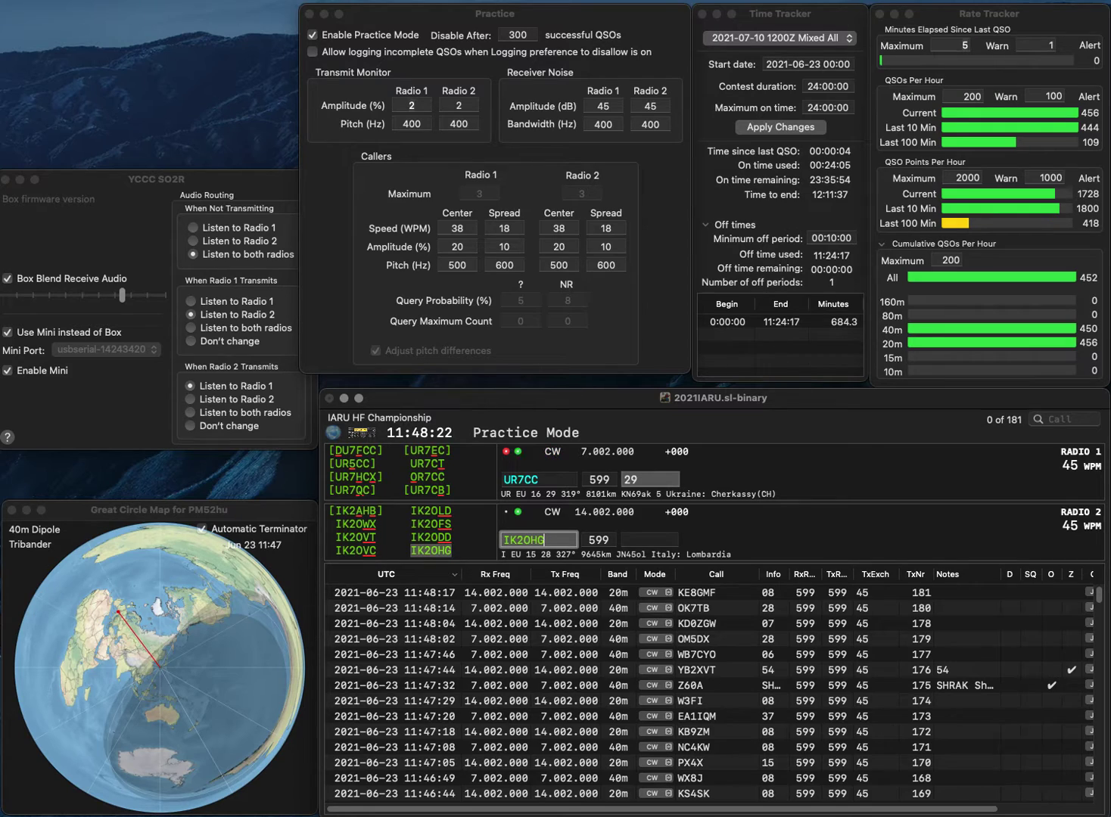
pyautogui.press('Return')
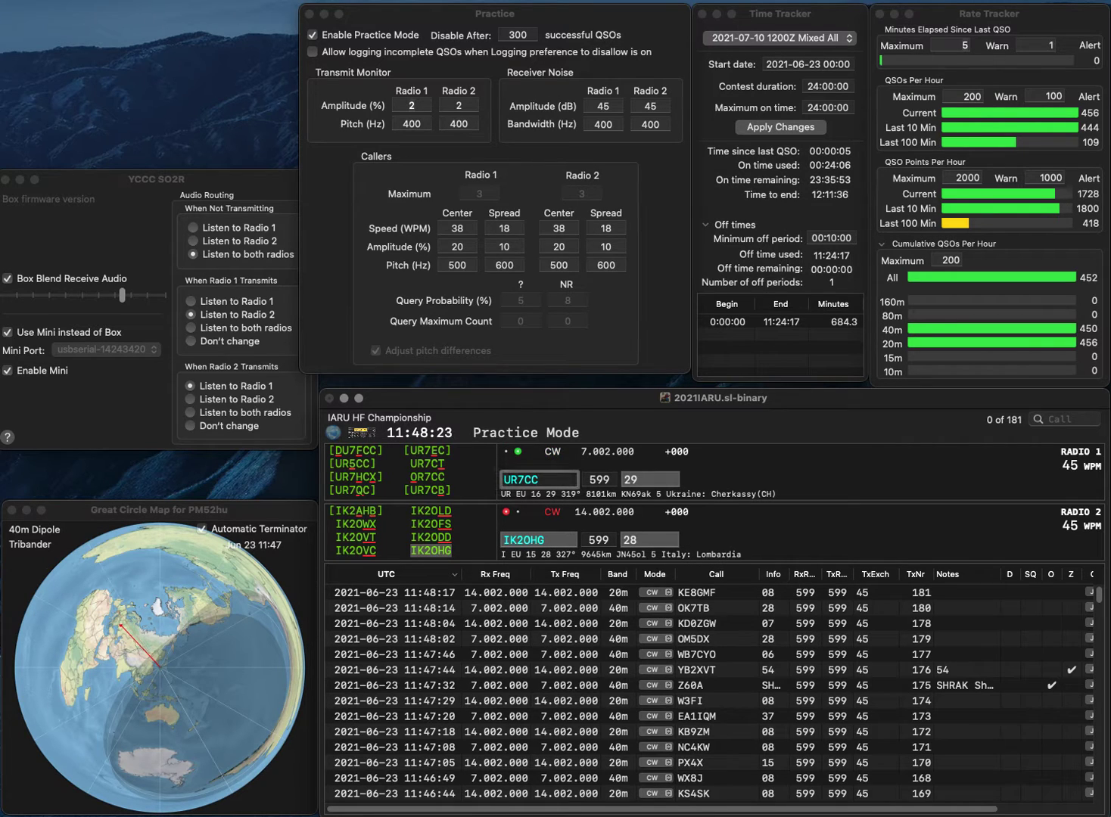
pyautogui.press('BackSpace')
pyautogui.press('BackSpace')
pyautogui.write('EC')
pyautogui.press('Return')
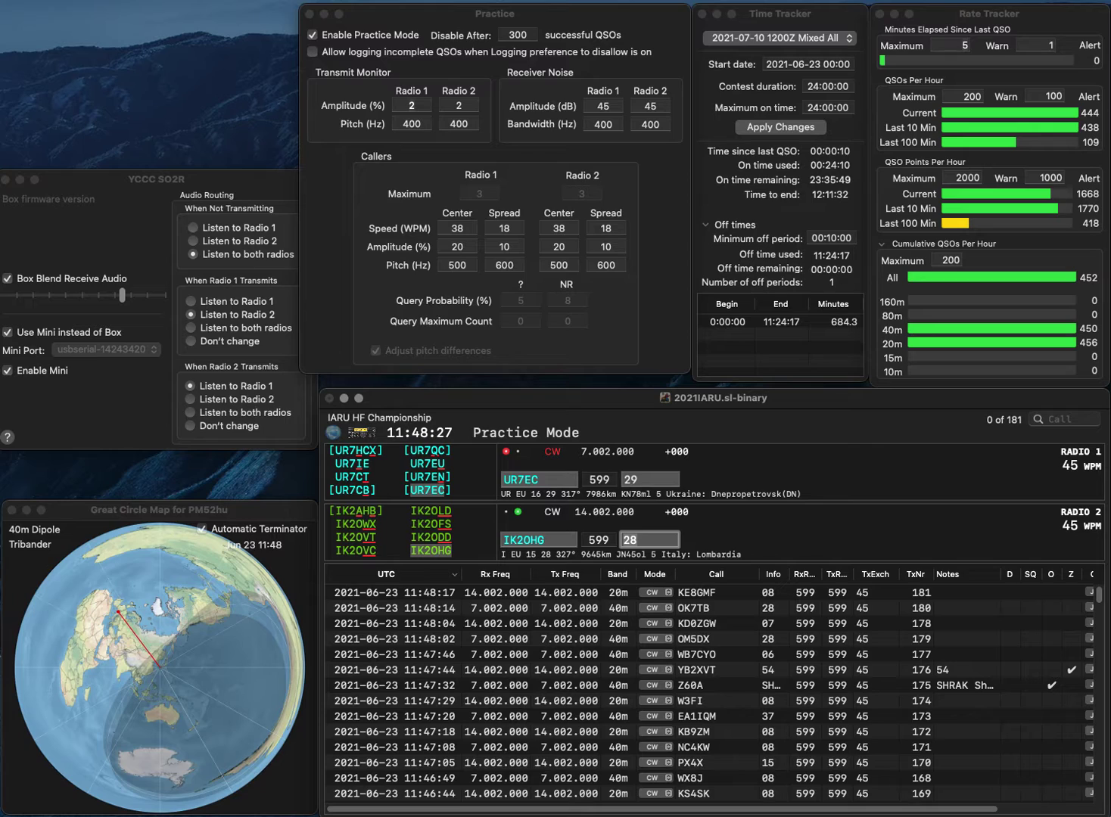
pyautogui.press('Return')
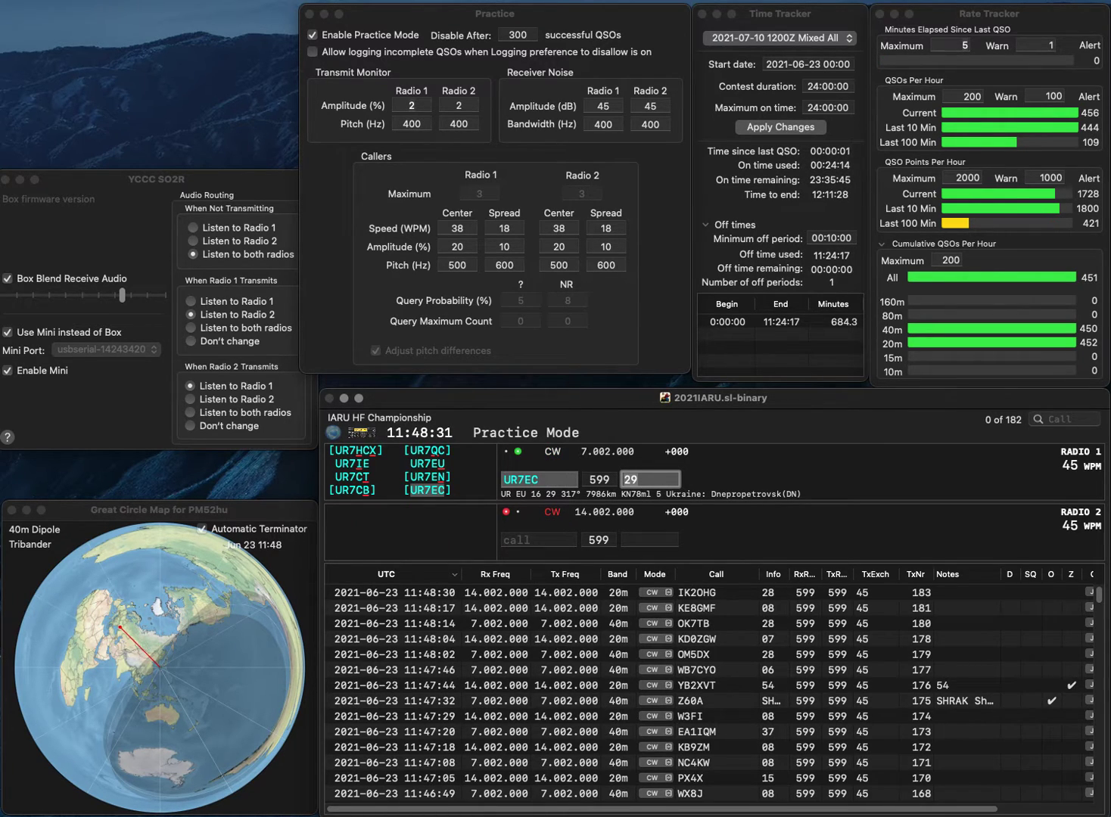
pyautogui.press('Return')
pyautogui.write('RK')
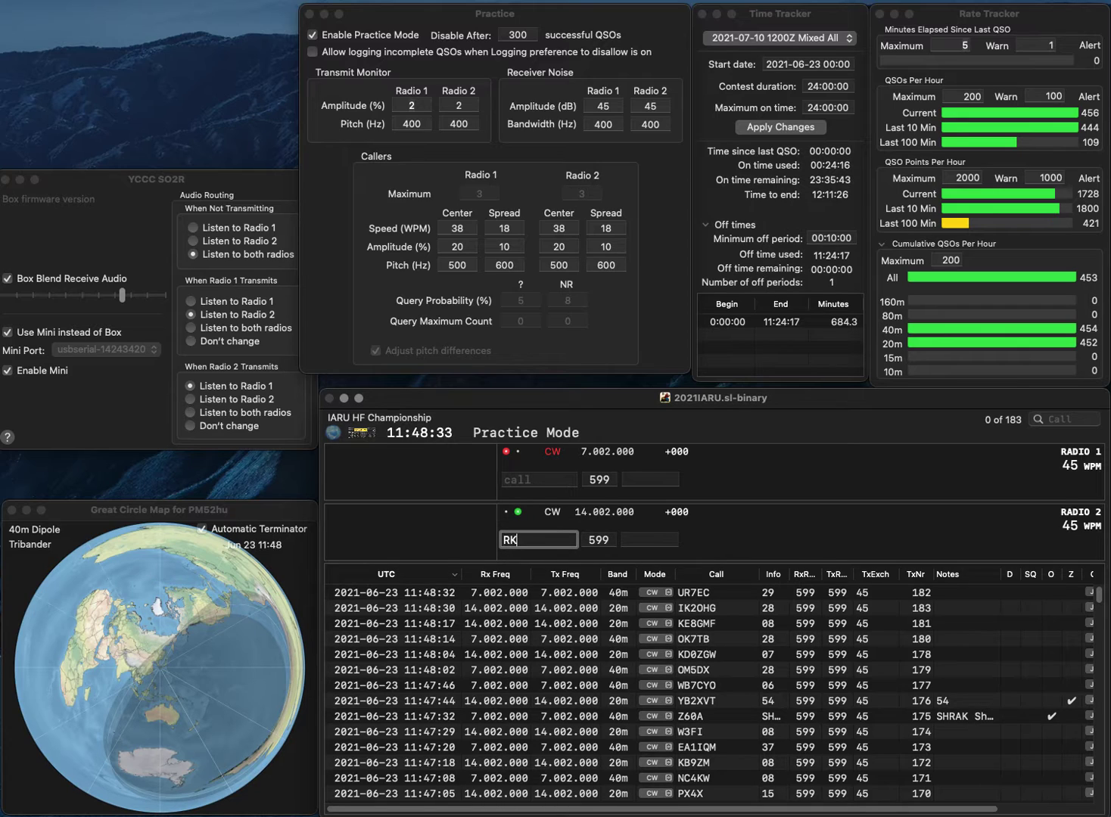
pyautogui.write('4K')
pyautogui.press('Return')
pyautogui.write('K')
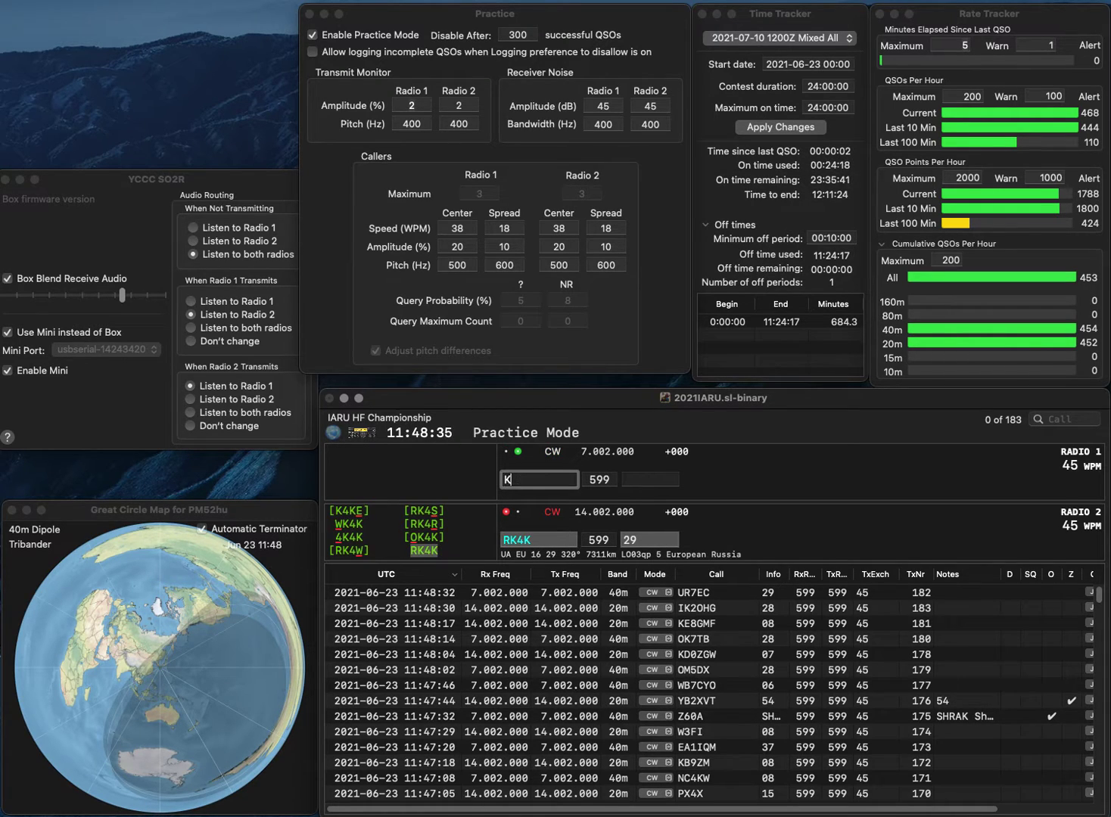
pyautogui.write('A6U')
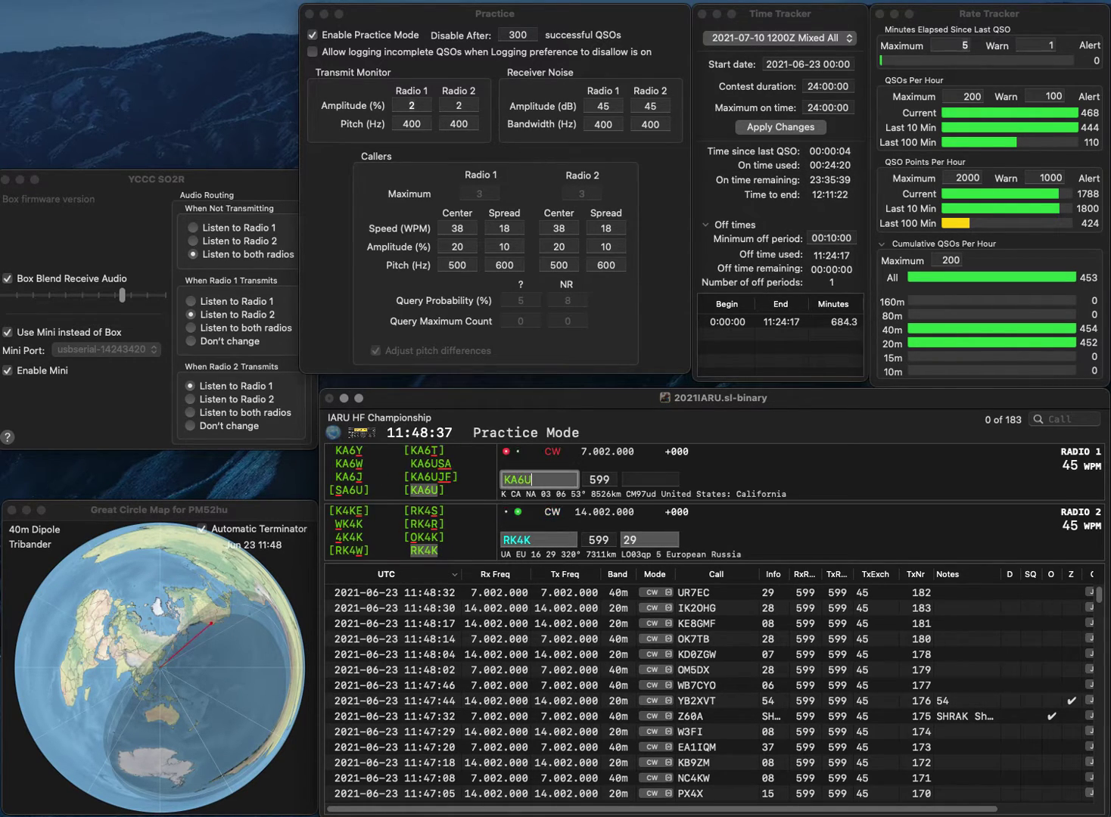
pyautogui.press('Return')
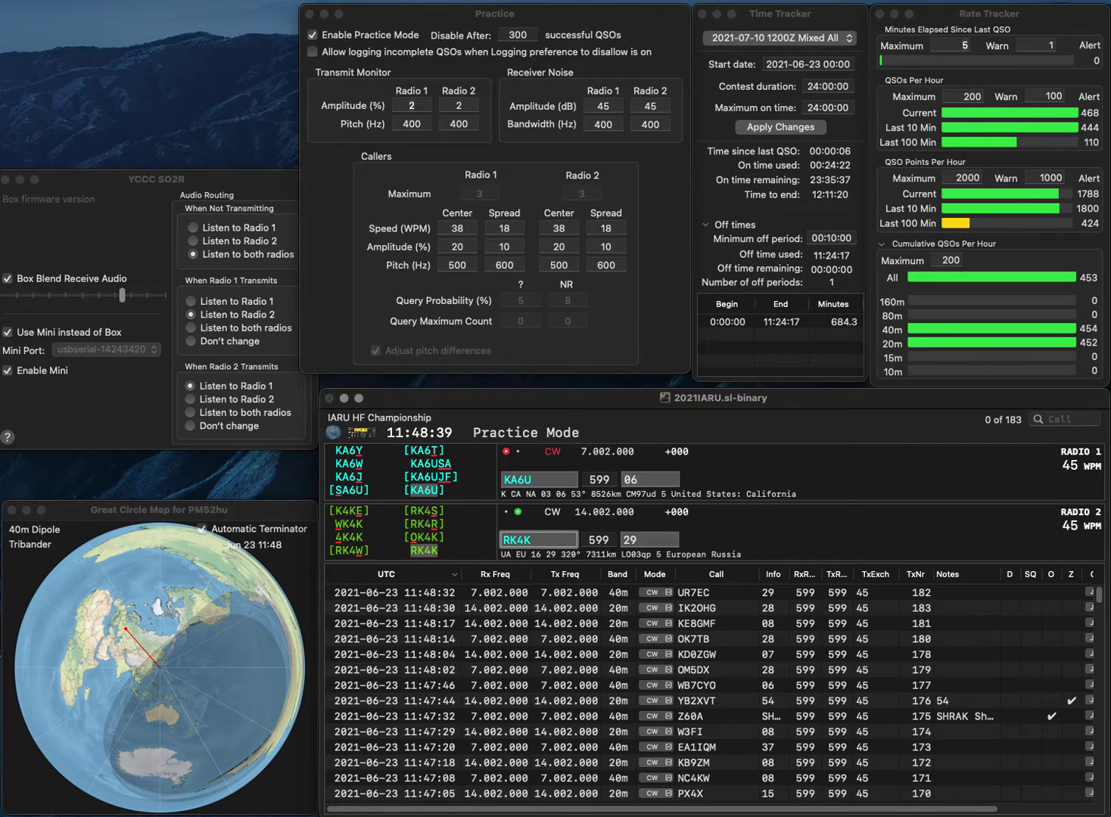
pyautogui.press('Tab')
pyautogui.press('Return')
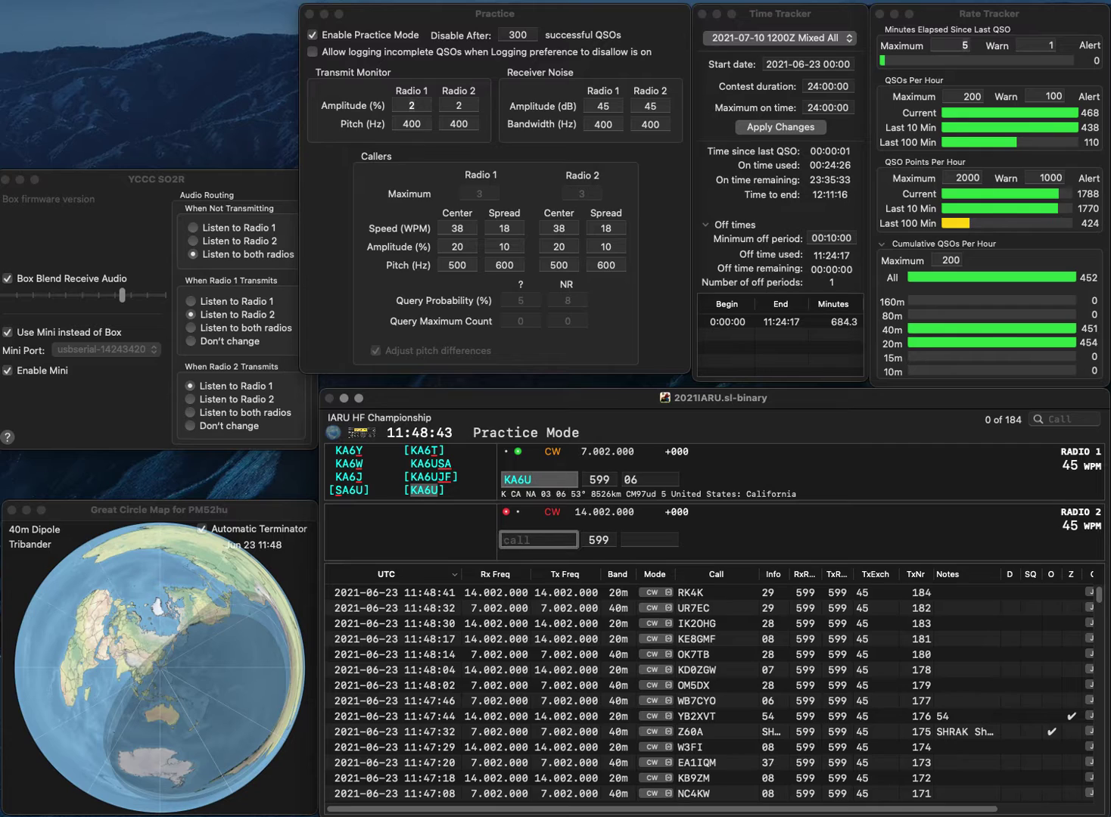
pyautogui.write('T')
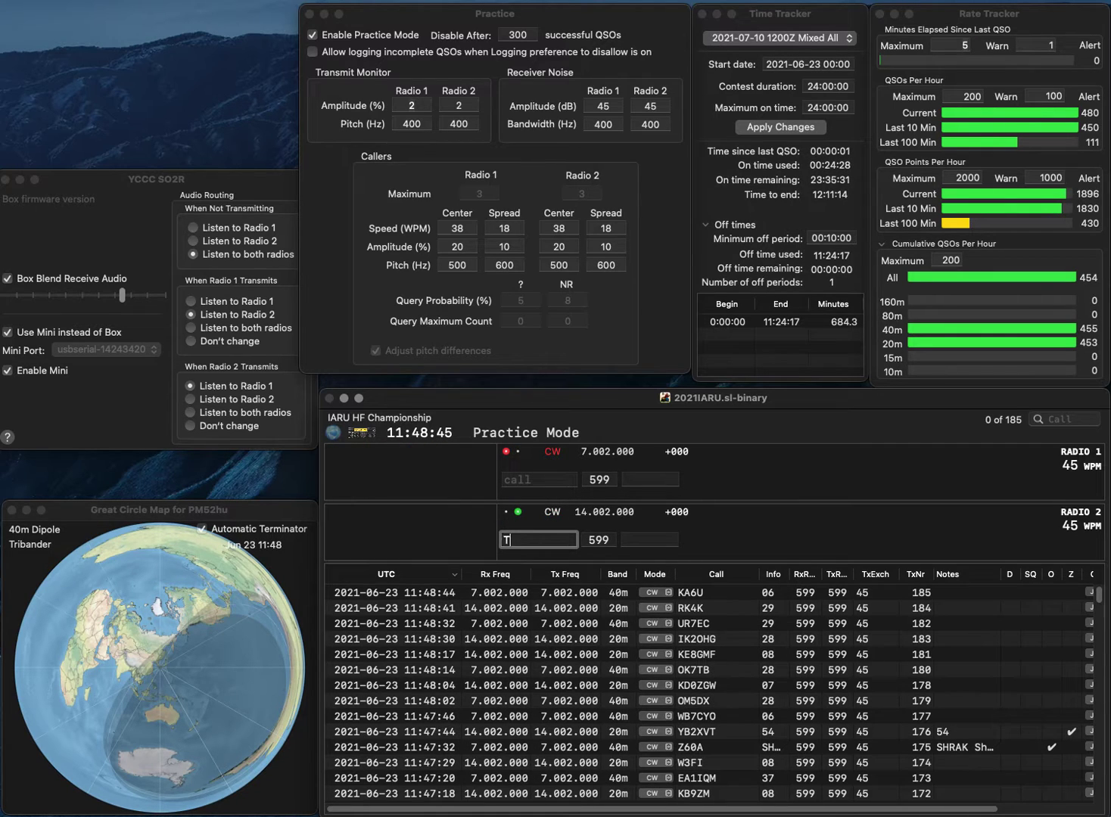
pyautogui.write('TO')
pyautogui.press('super+Left')
pyautogui.write('W4')
pyautogui.press('Return')
pyautogui.write('F')
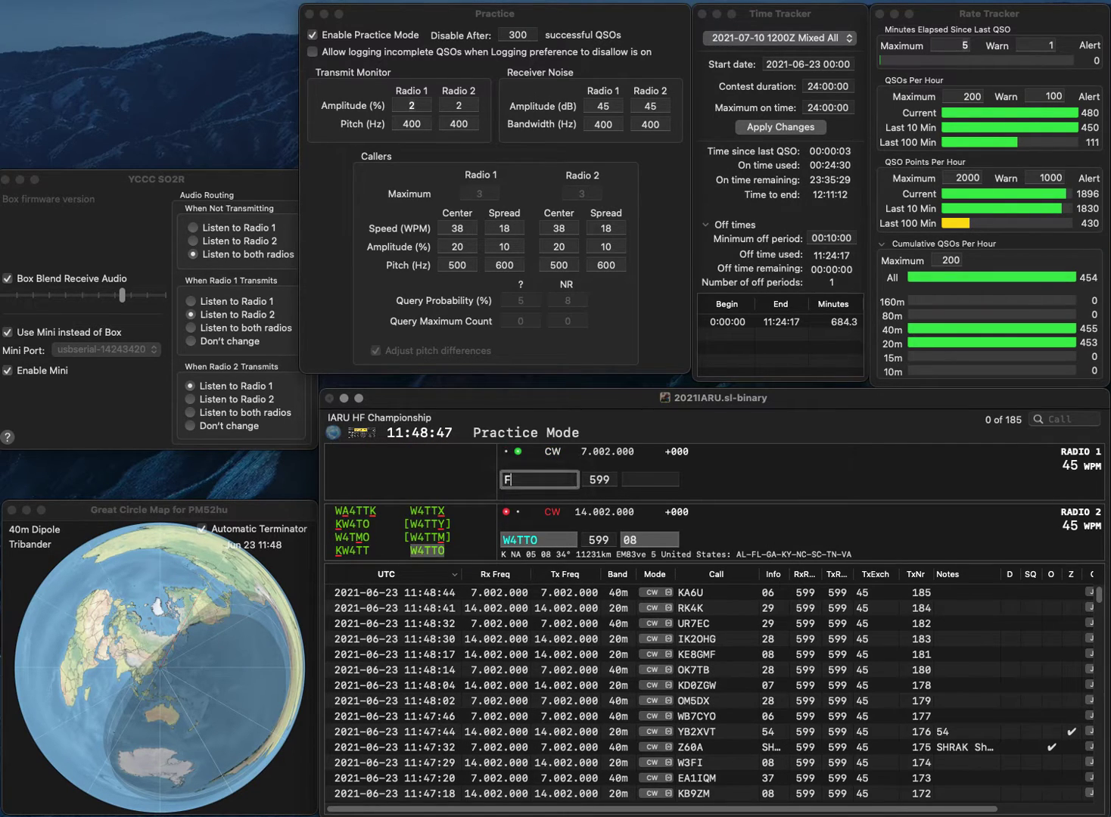
pyautogui.write('O/KH')
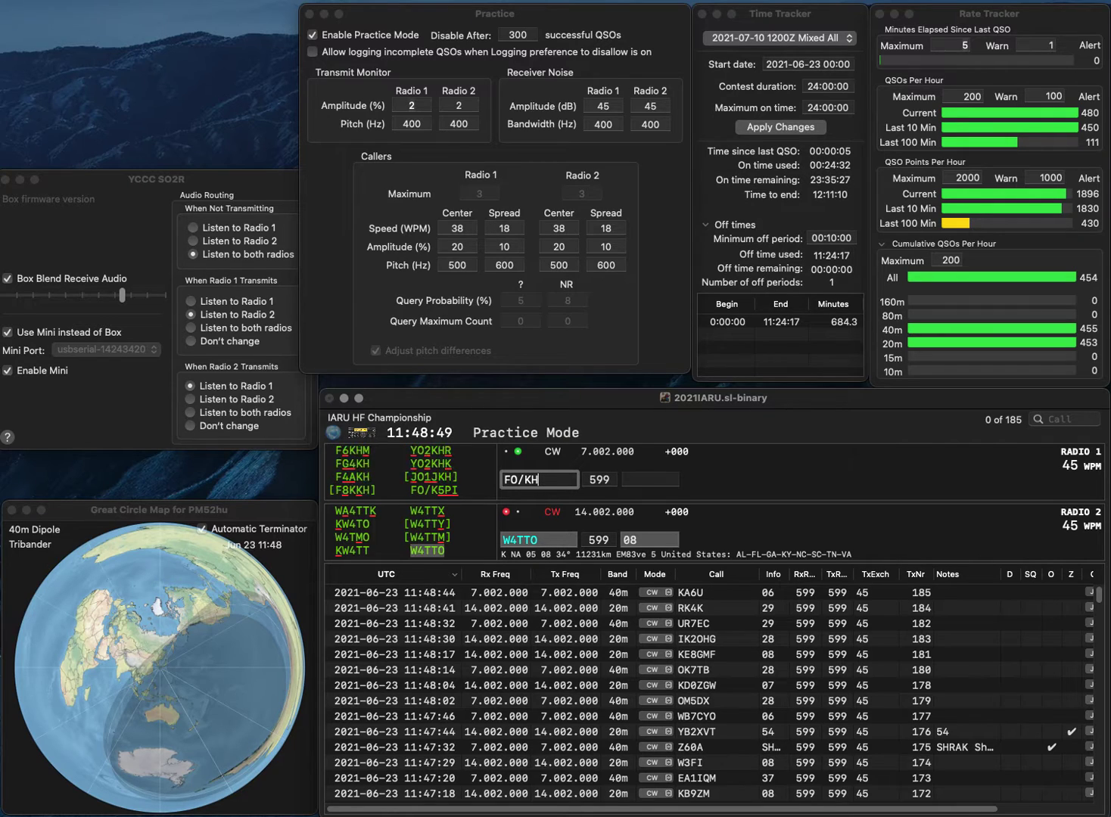
pyautogui.press('BackSpace')
pyautogui.write('5PI')
pyautogui.press('Return')
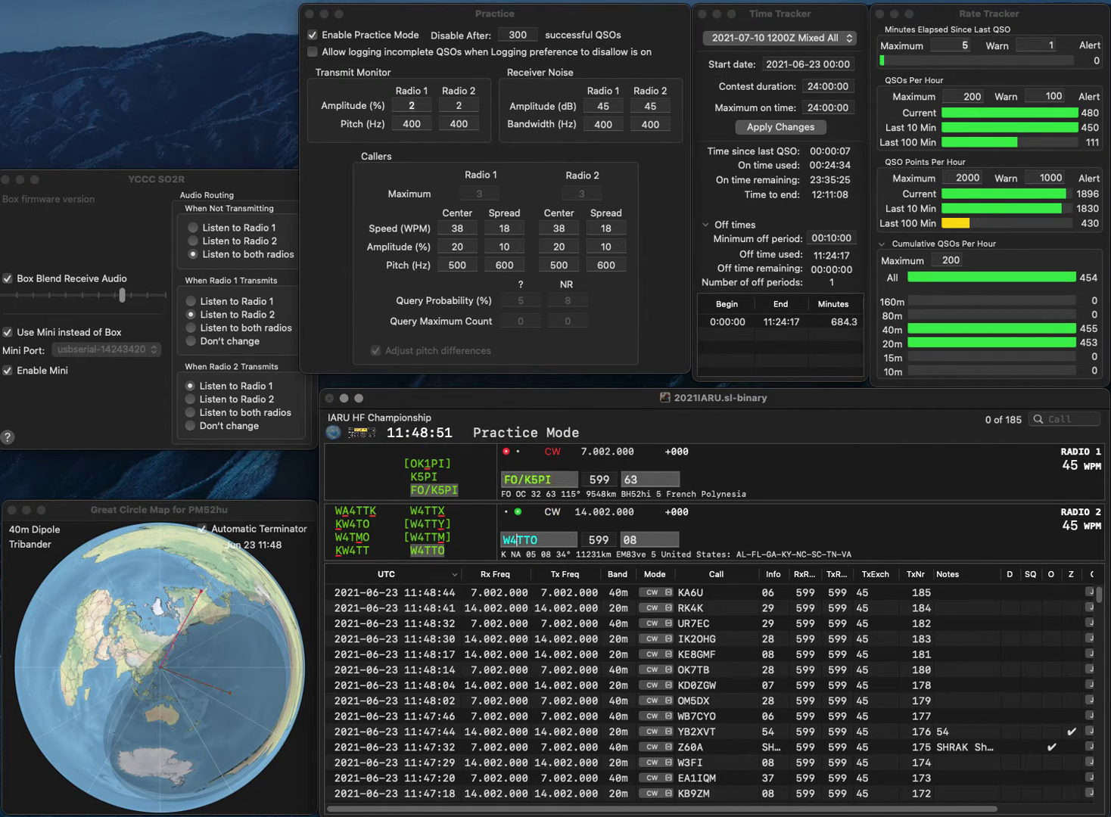
pyautogui.press('Tab')
pyautogui.press('Return')
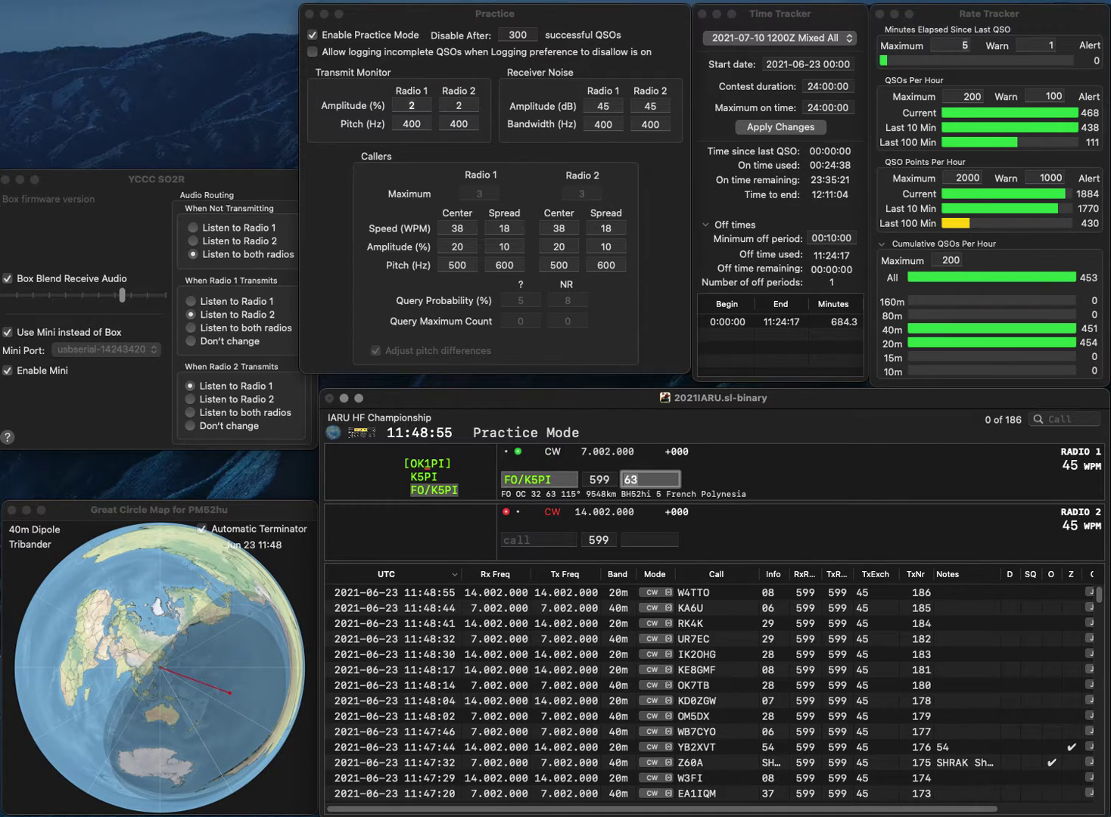
# Log FO/K5PI on Radio 1 with exchange 63 and answer VE3FTM on Radio 2.
pyautogui.press('Return')
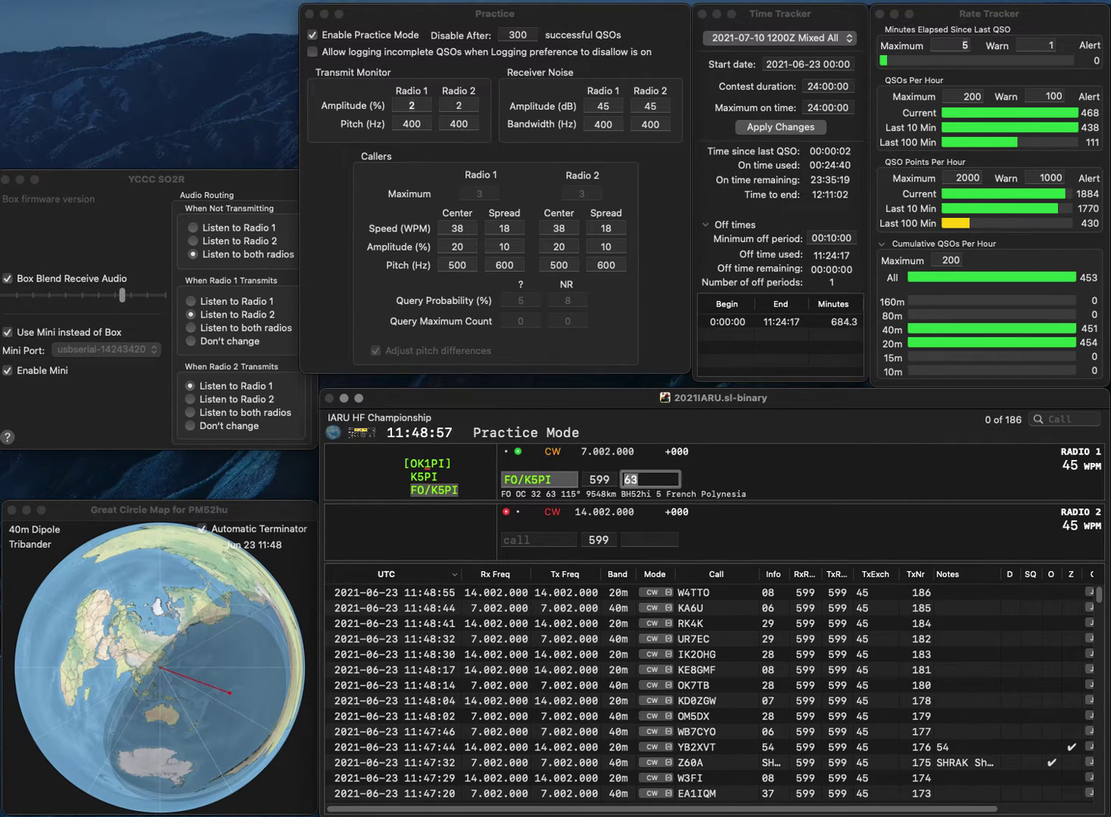
pyautogui.write('VE')
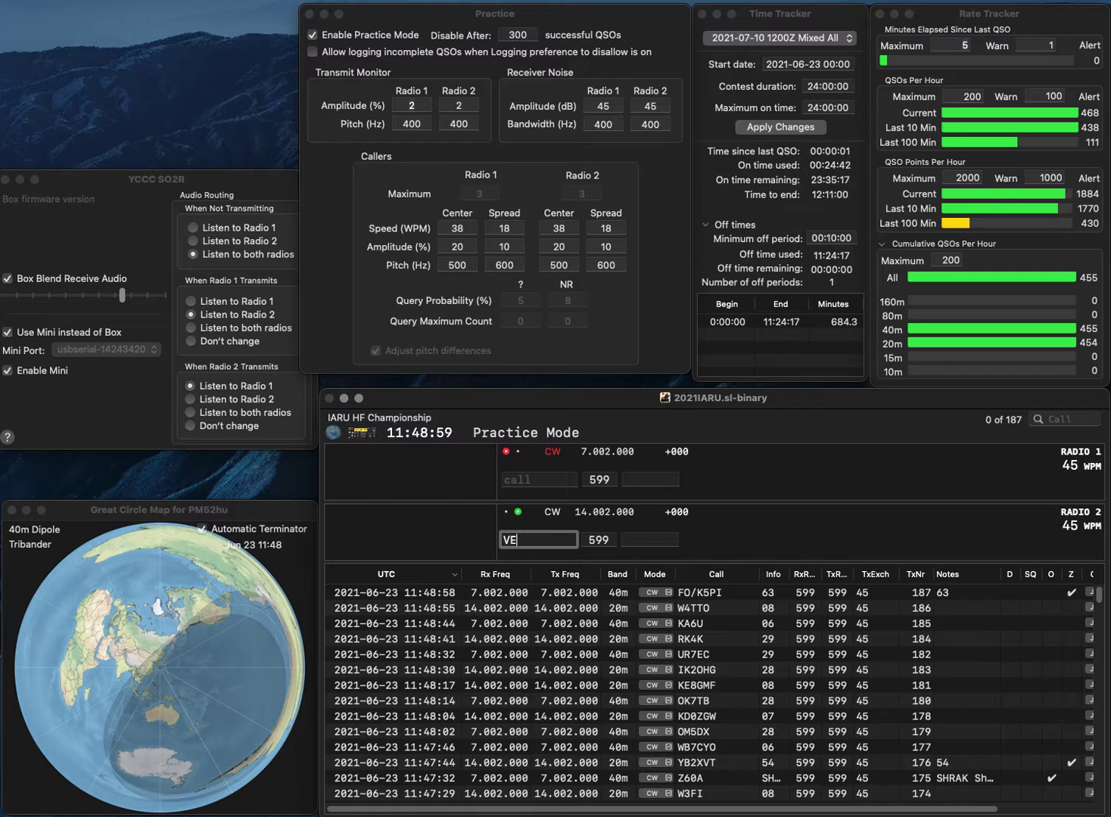
pyautogui.write('3FTM')
pyautogui.press('Return')
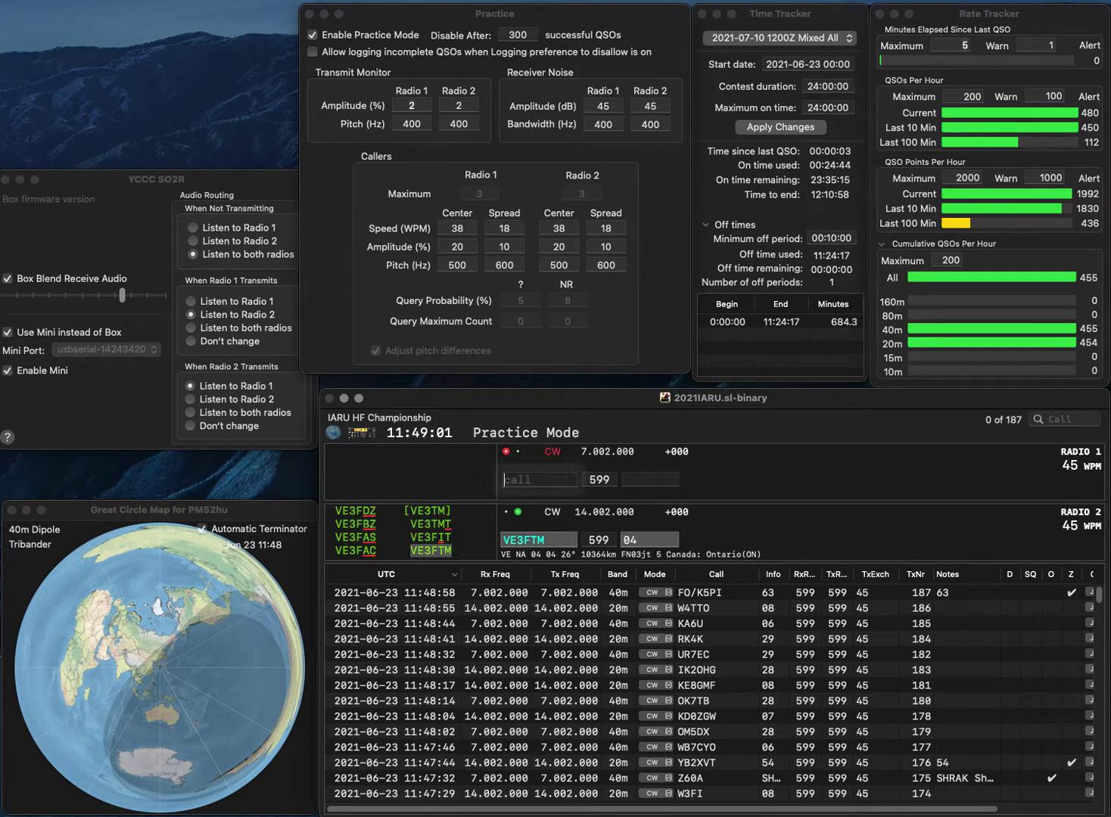
# Answer PD1AT on Radio 1 and log VE3FTM on Radio 2 with exchange 04.
pyautogui.write('F')
pyautogui.write('D')
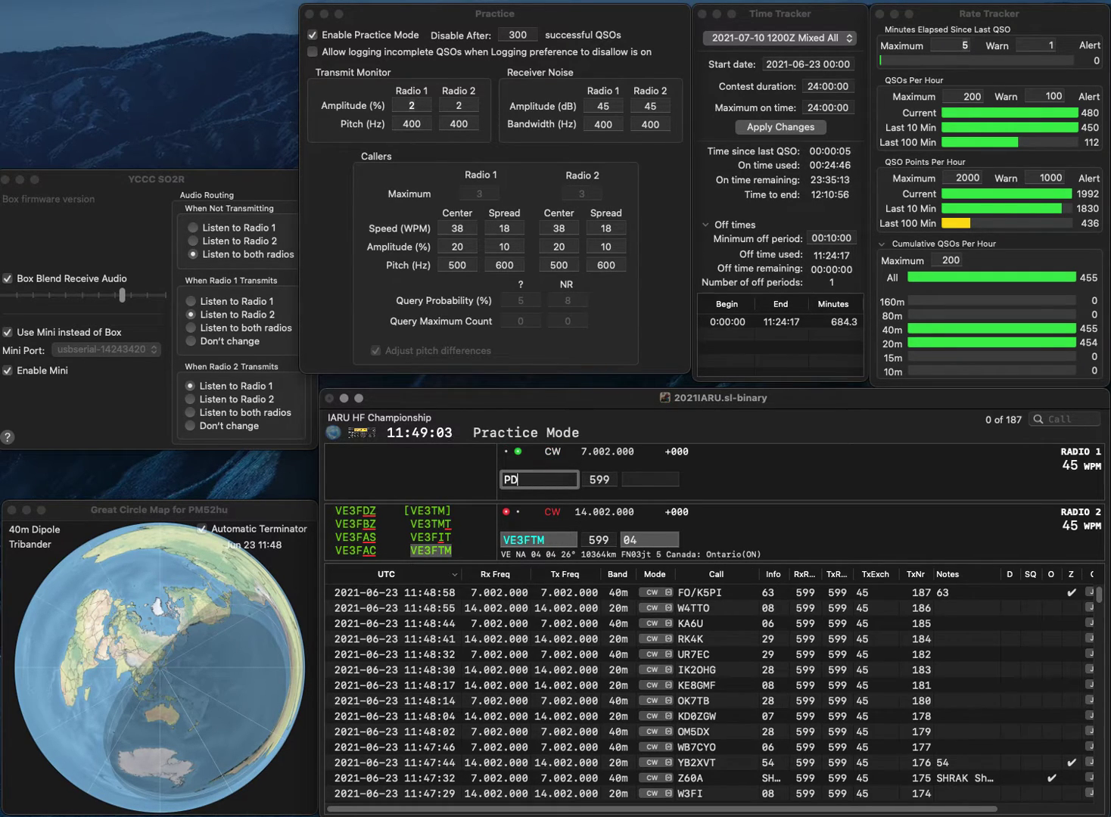
pyautogui.write('1AT')
pyautogui.press('Return')
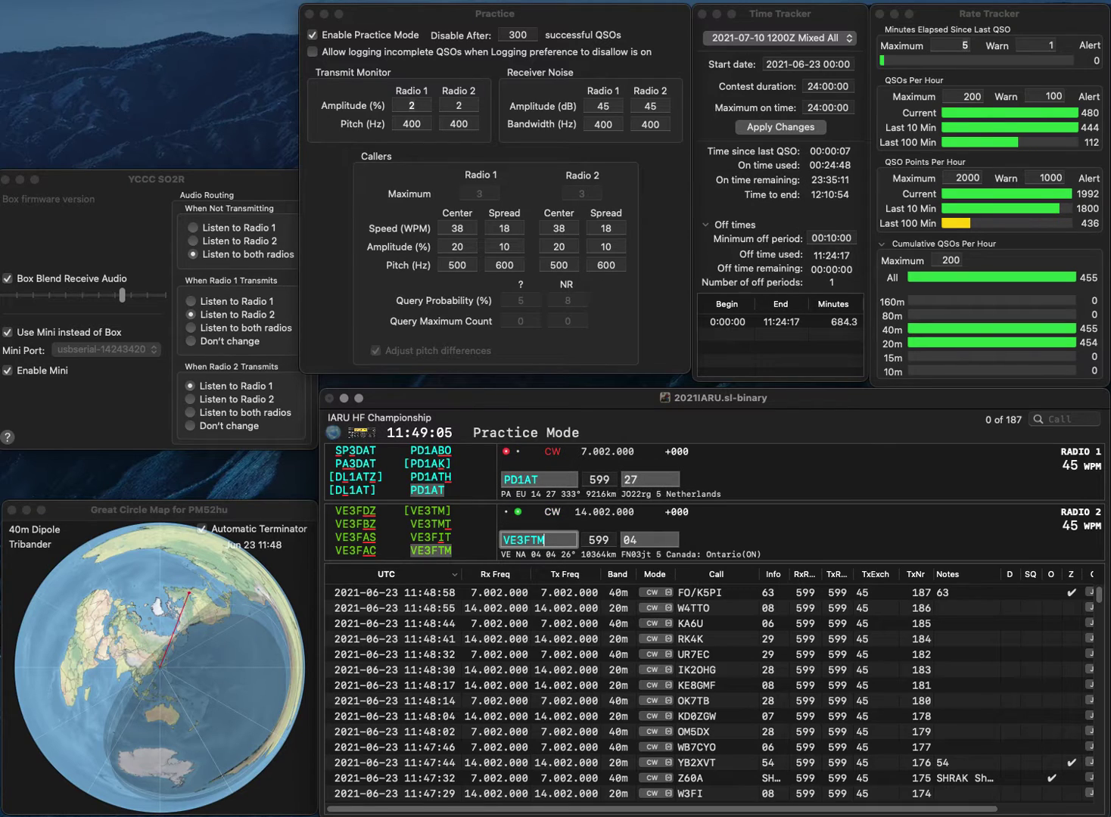
pyautogui.press('Return')
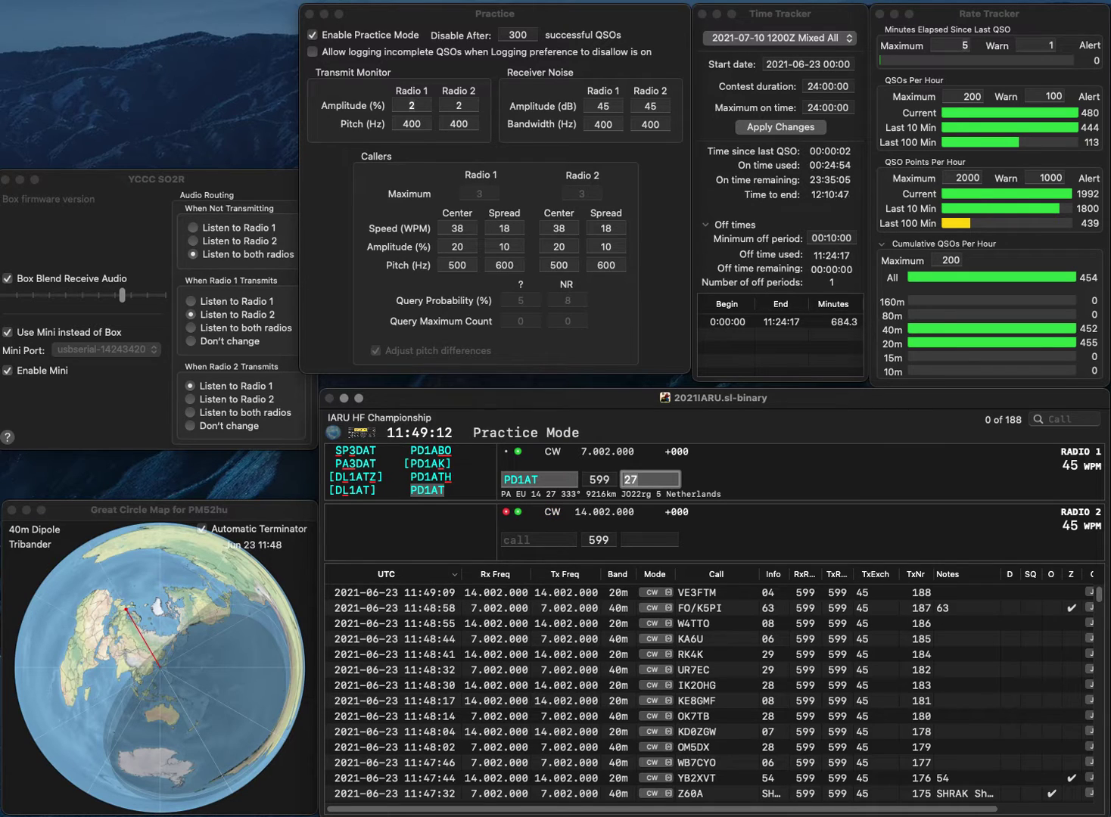
pyautogui.press('Return')
pyautogui.write('DC')
pyautogui.press('Left')
pyautogui.press('Left')
pyautogui.write('N8')
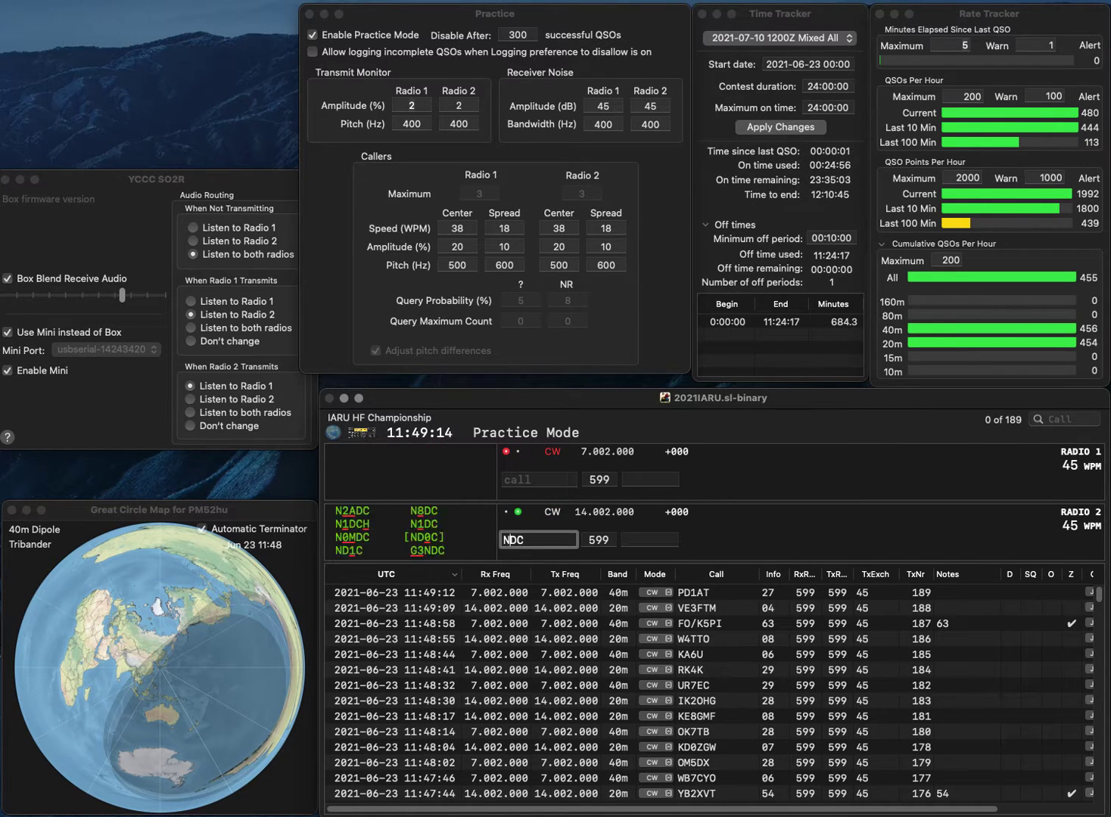
pyautogui.press('Return')
pyautogui.write('N8DC')
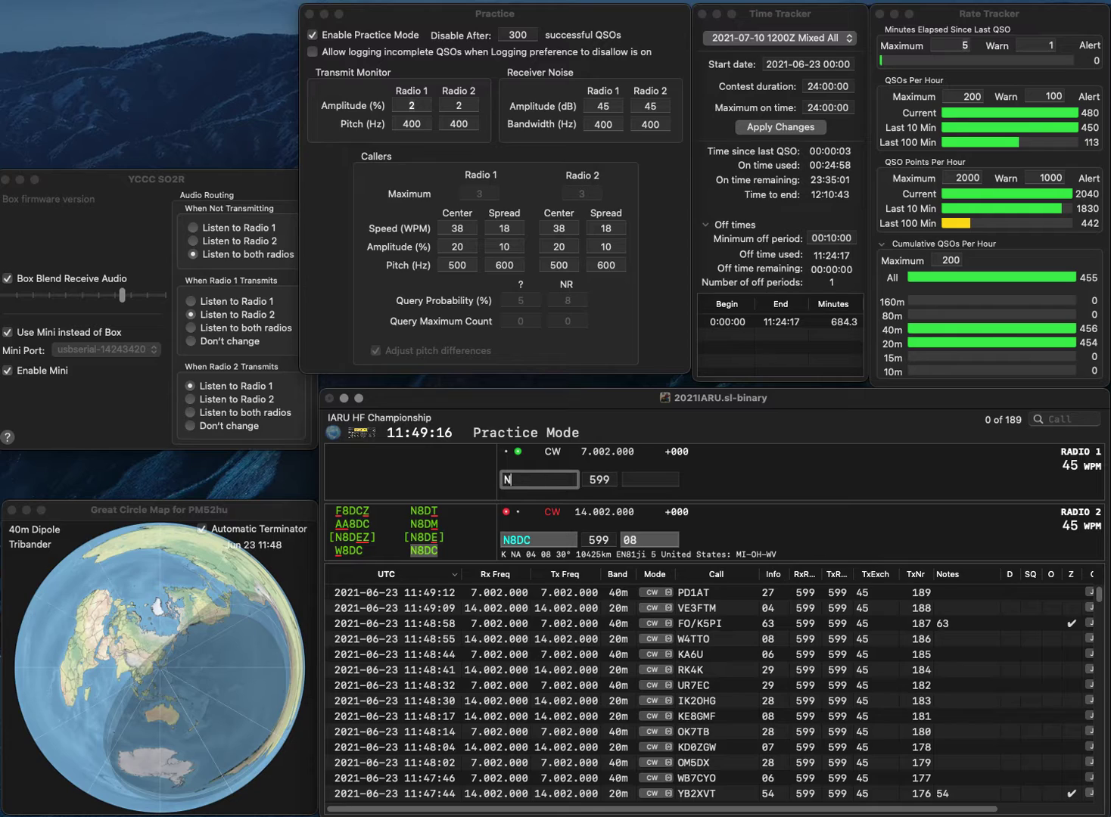
pyautogui.press('Return')
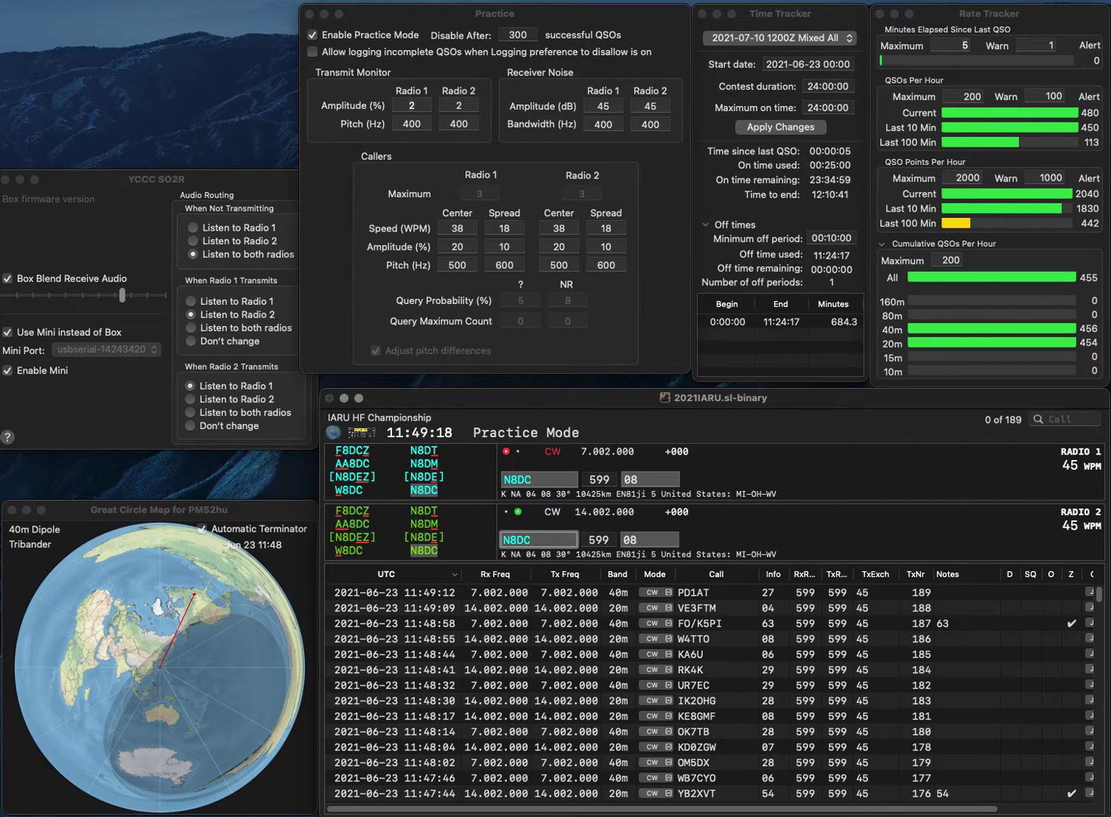
pyautogui.press('Return')
pyautogui.press('`')
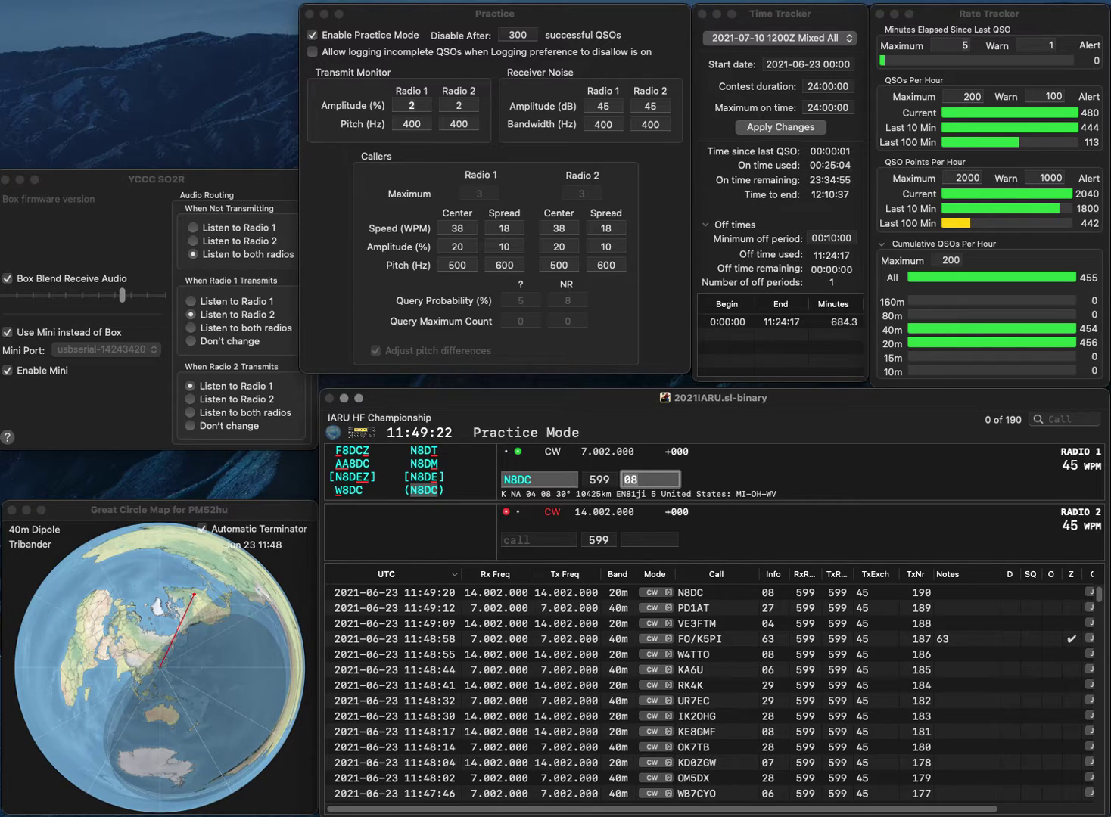
pyautogui.press('Return')
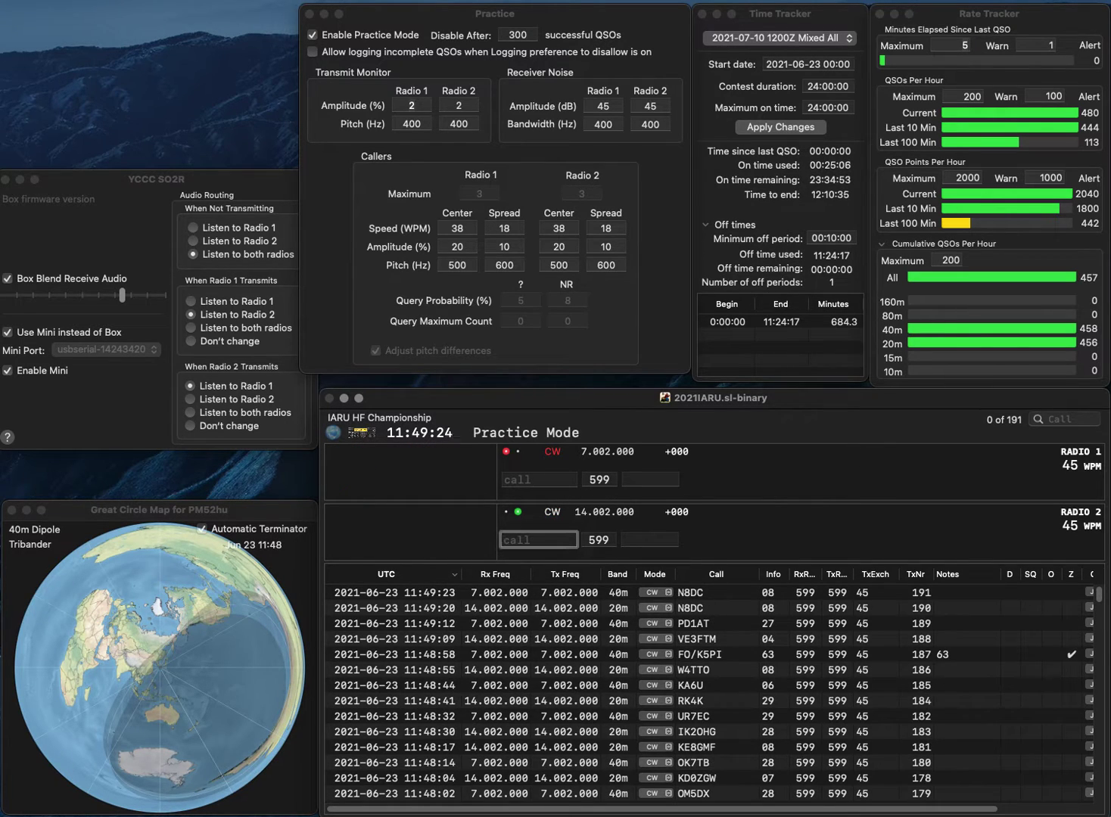
# Answer and log Z32TO on Radio 2 with exchange R1, entering the partial call CQ on Radio 1 in between.
pyautogui.write('Z32TO')
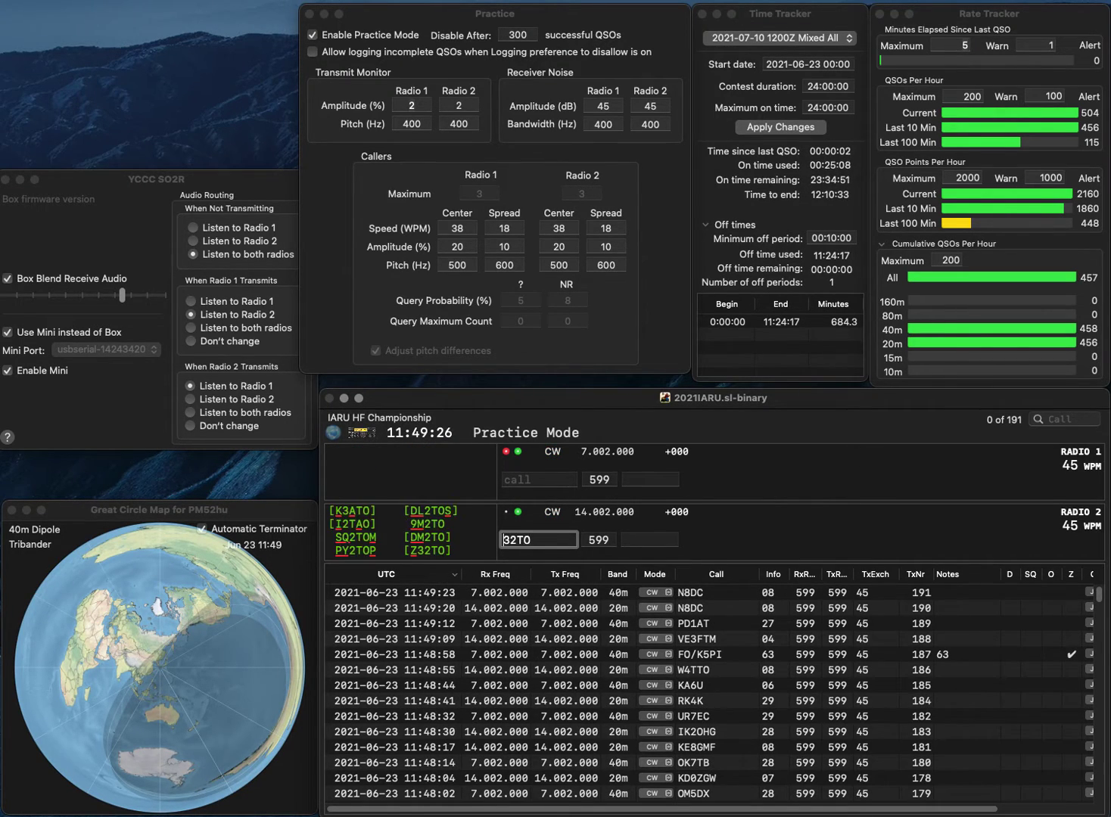
pyautogui.press('Return')
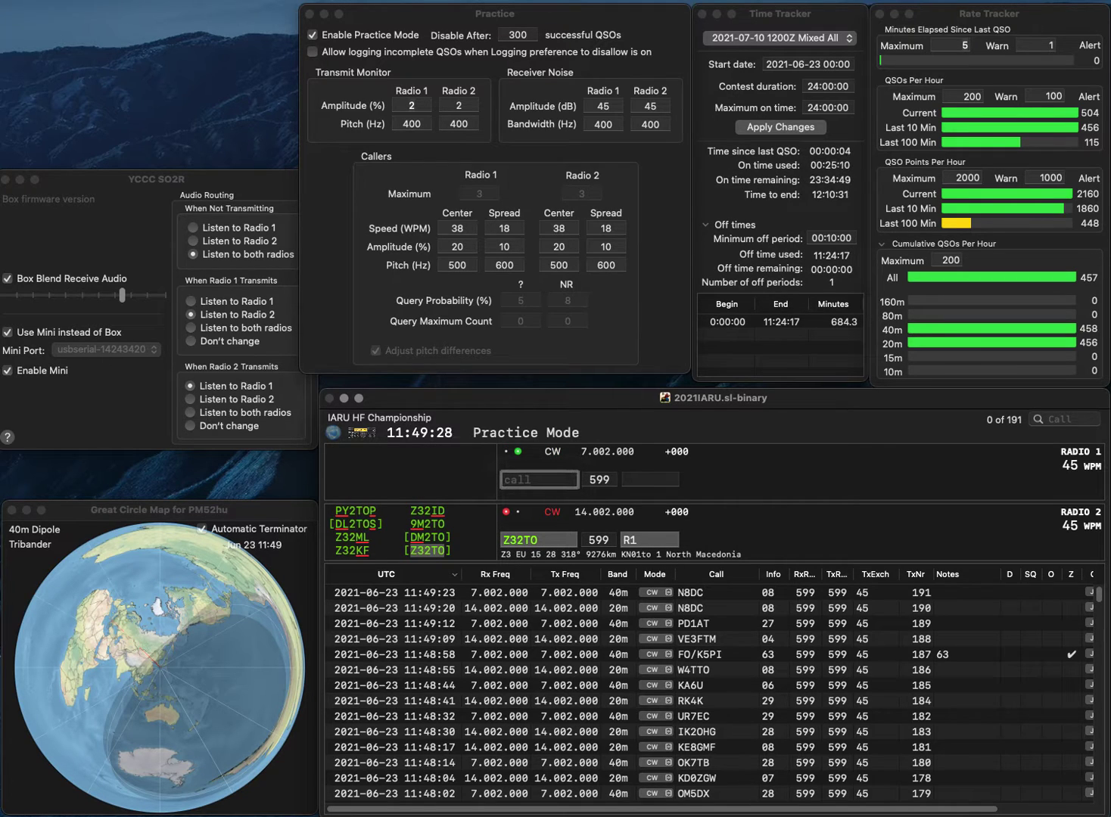
pyautogui.write('CQ')
pyautogui.press('Return')
pyautogui.press('Tab')
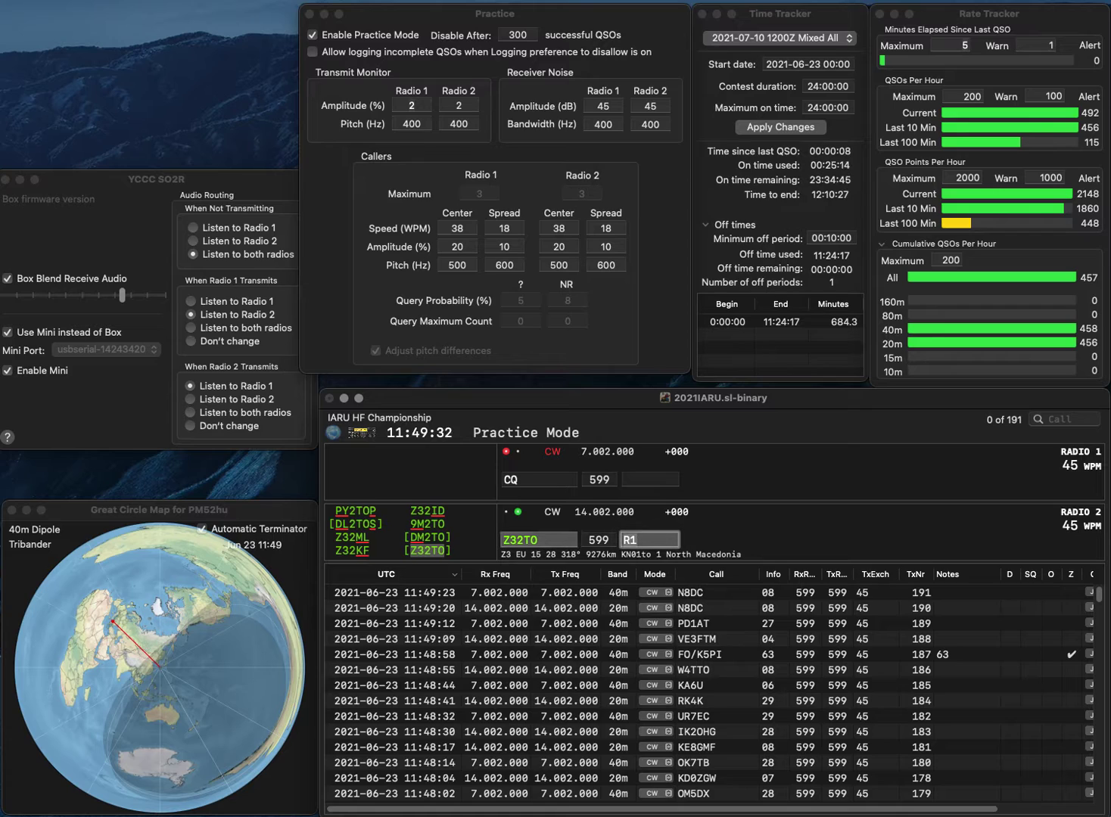
pyautogui.press('Return')
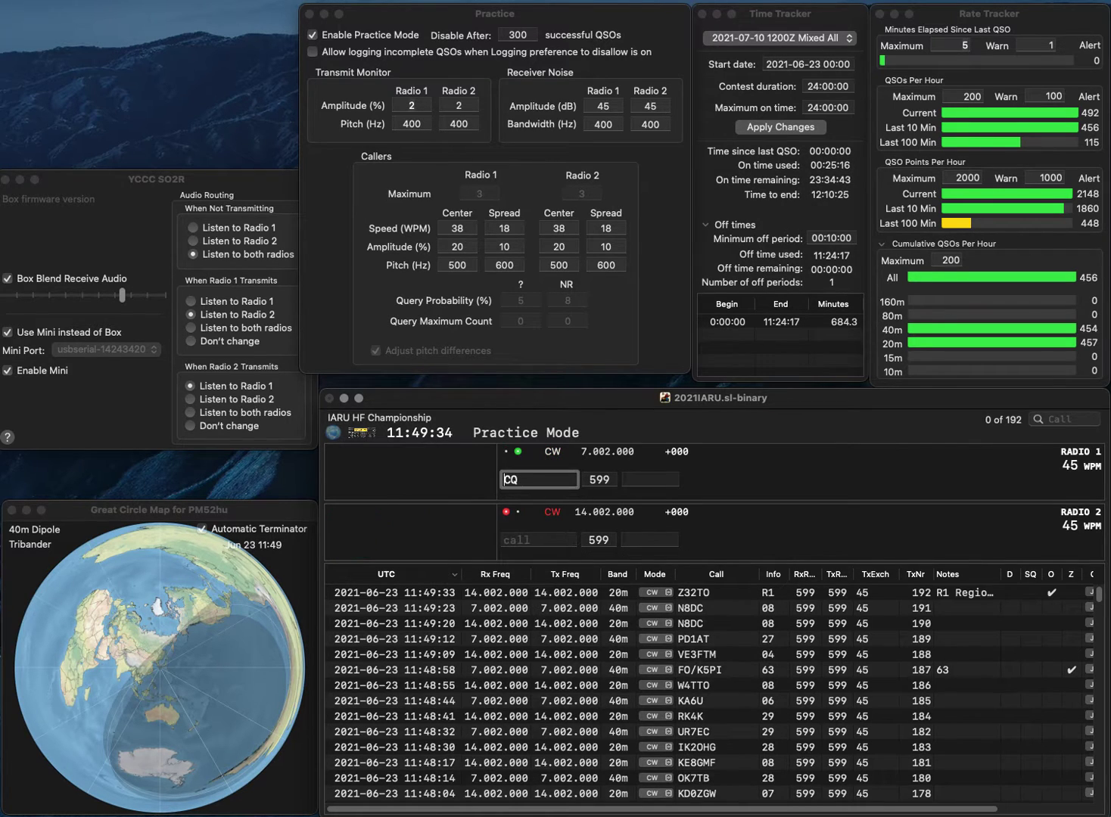
pyautogui.write('DL')
pyautogui.write('5B')
pyautogui.press('Return')
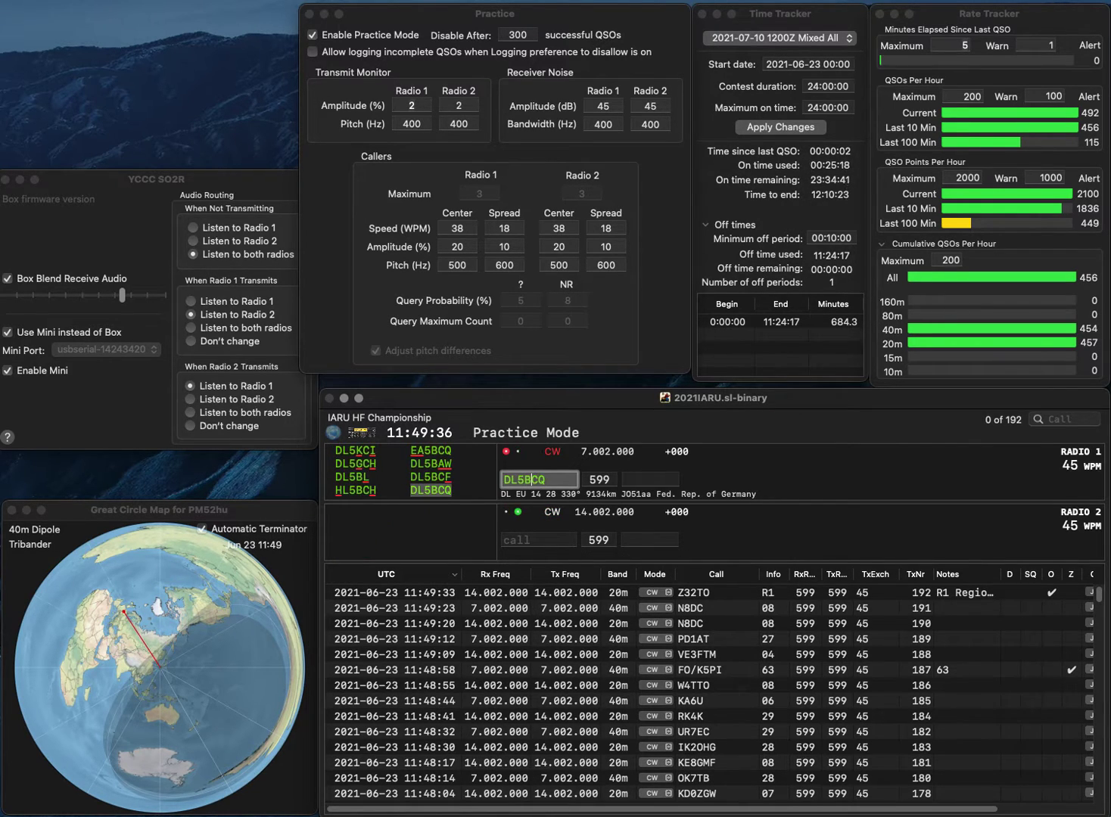
# Answer LZ0HQ on Radio 2, filling in the missing Z, and log DL5BCQ on Radio 1 with exchange 28.
pyautogui.write('L0HQ')
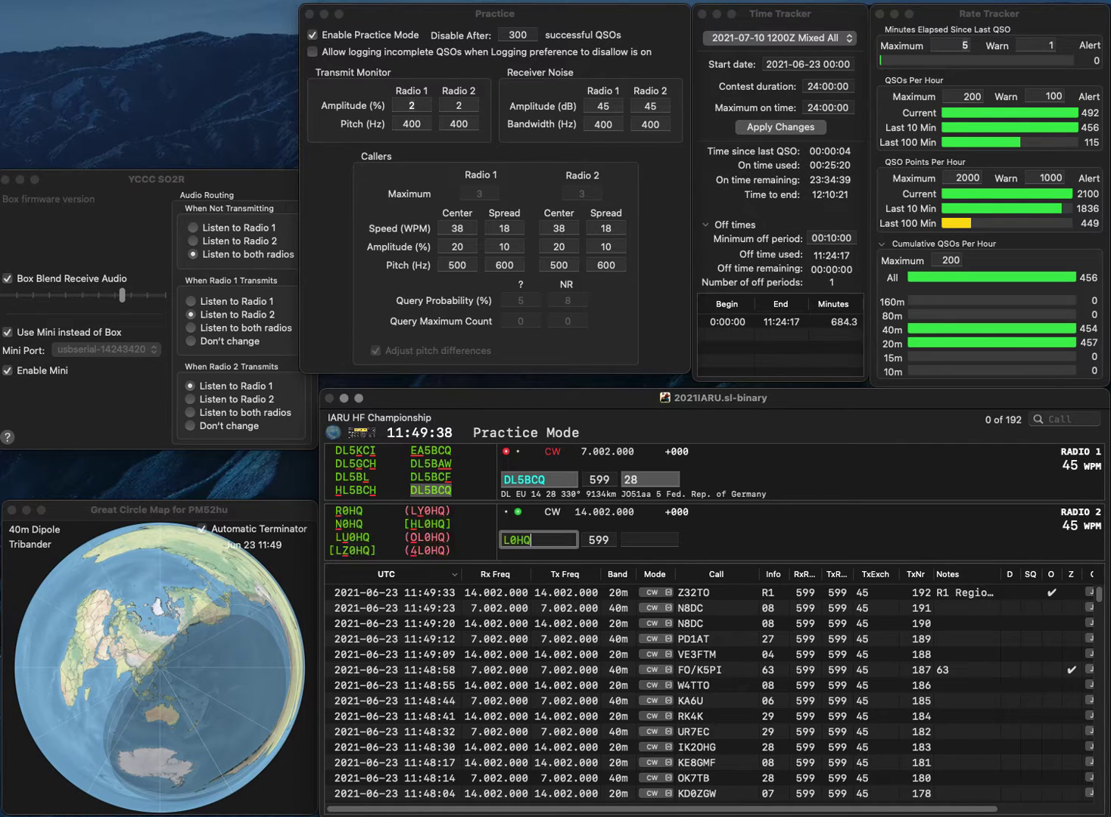
pyautogui.press('Home')
pyautogui.write('L')
pyautogui.press('Delete')
pyautogui.write('Z')
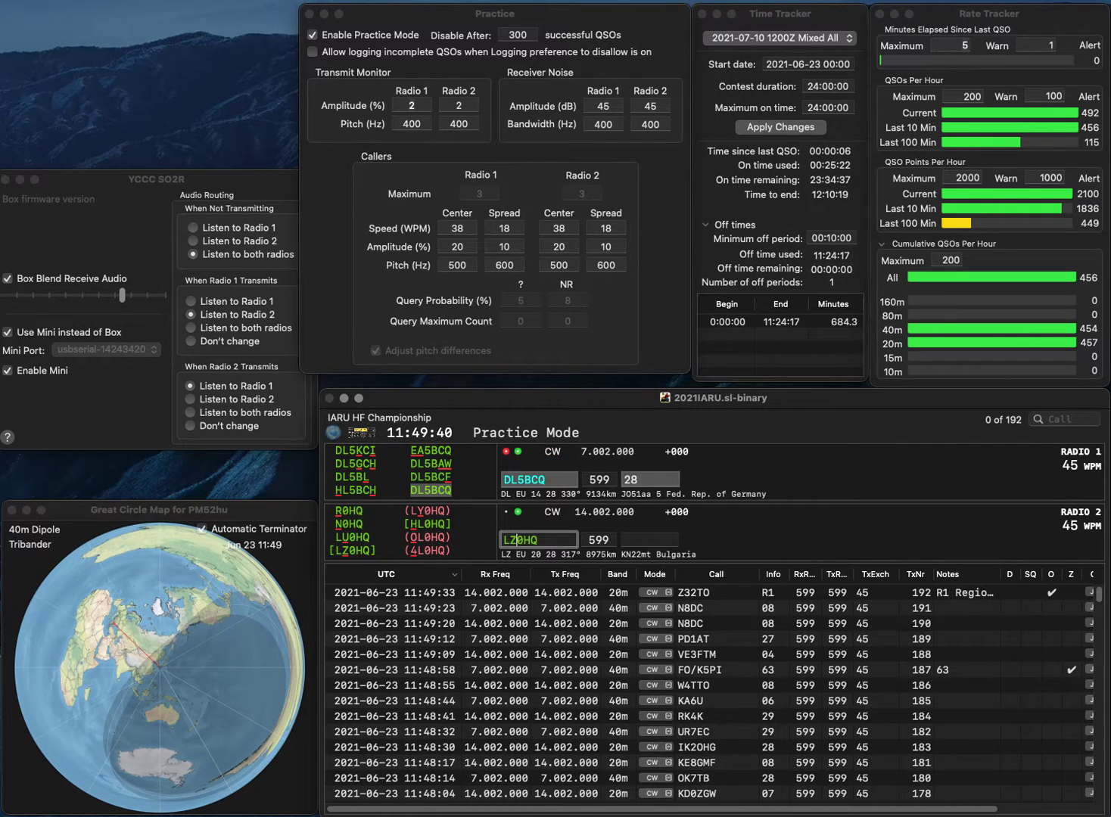
pyautogui.press('Return')
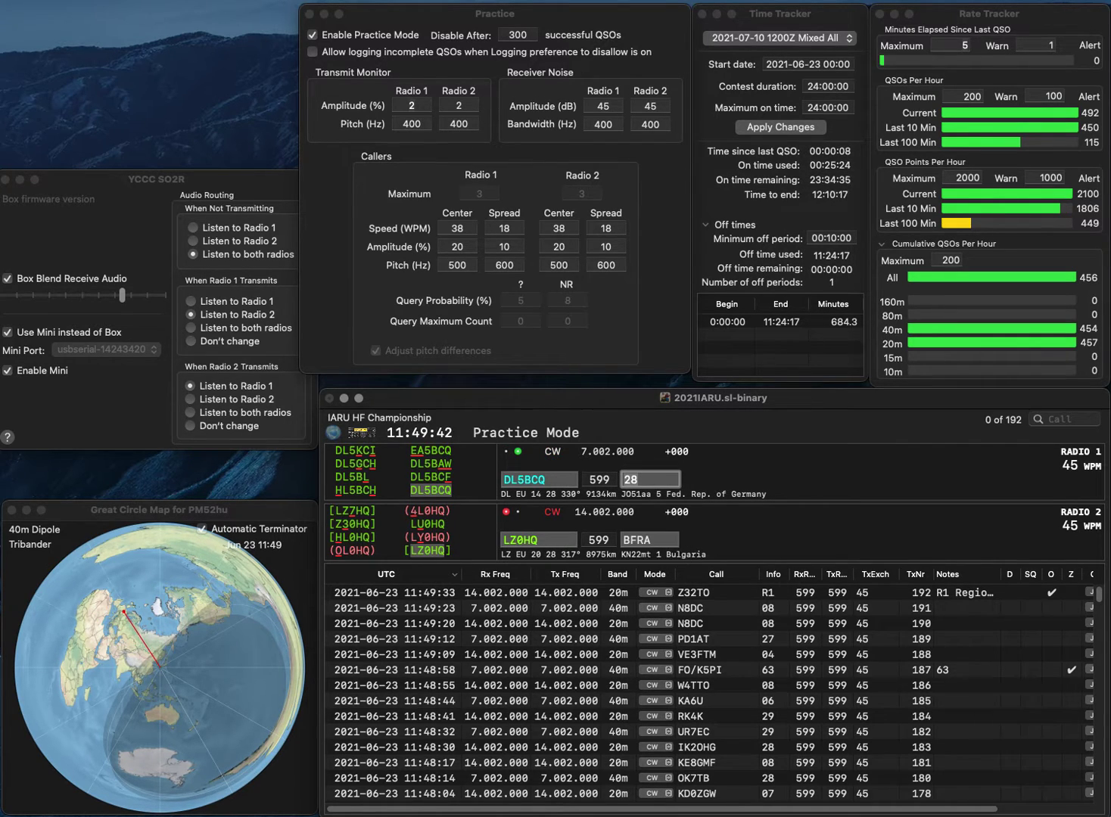
pyautogui.press('Return')
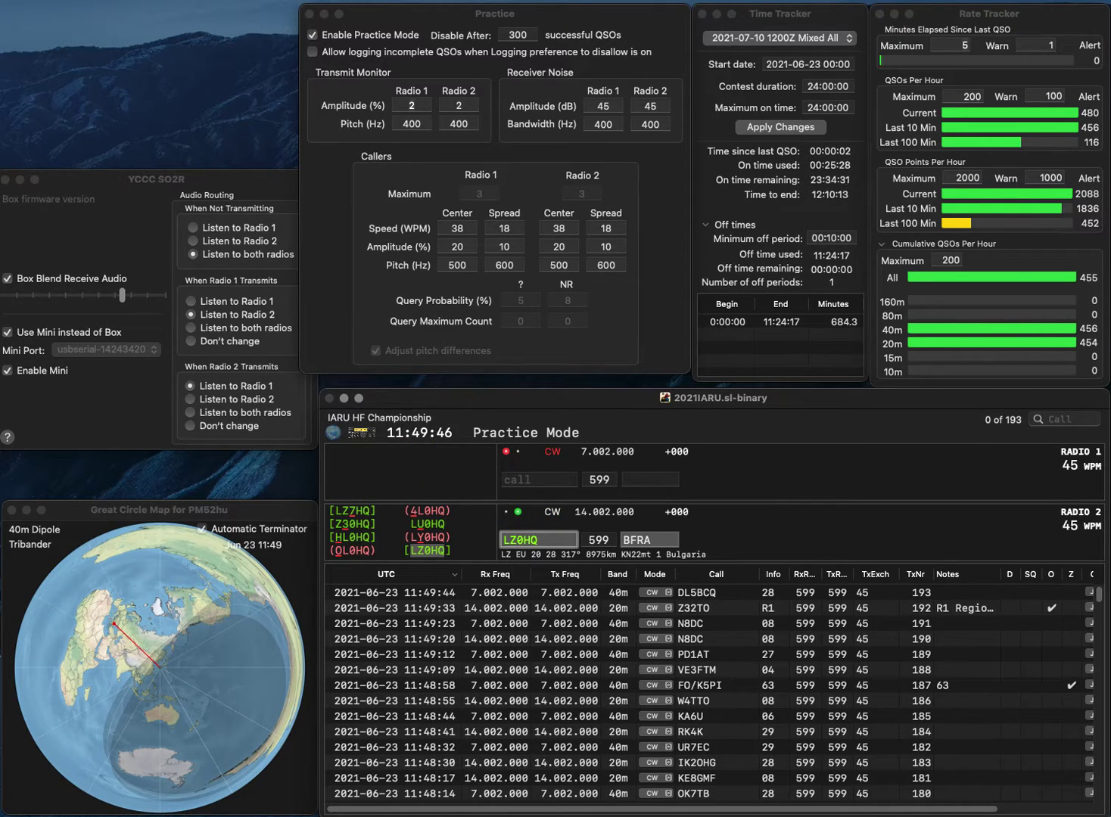
pyautogui.press('Return')
pyautogui.write('J')
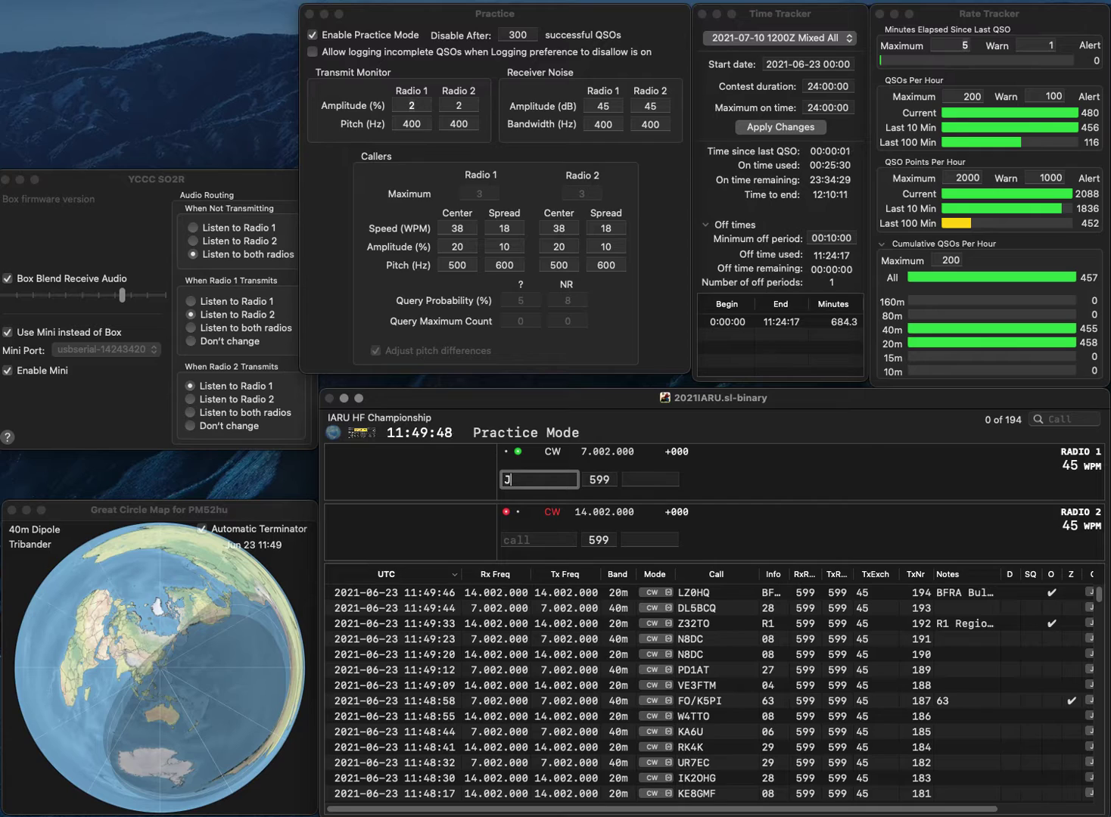
pyautogui.write('H1C')
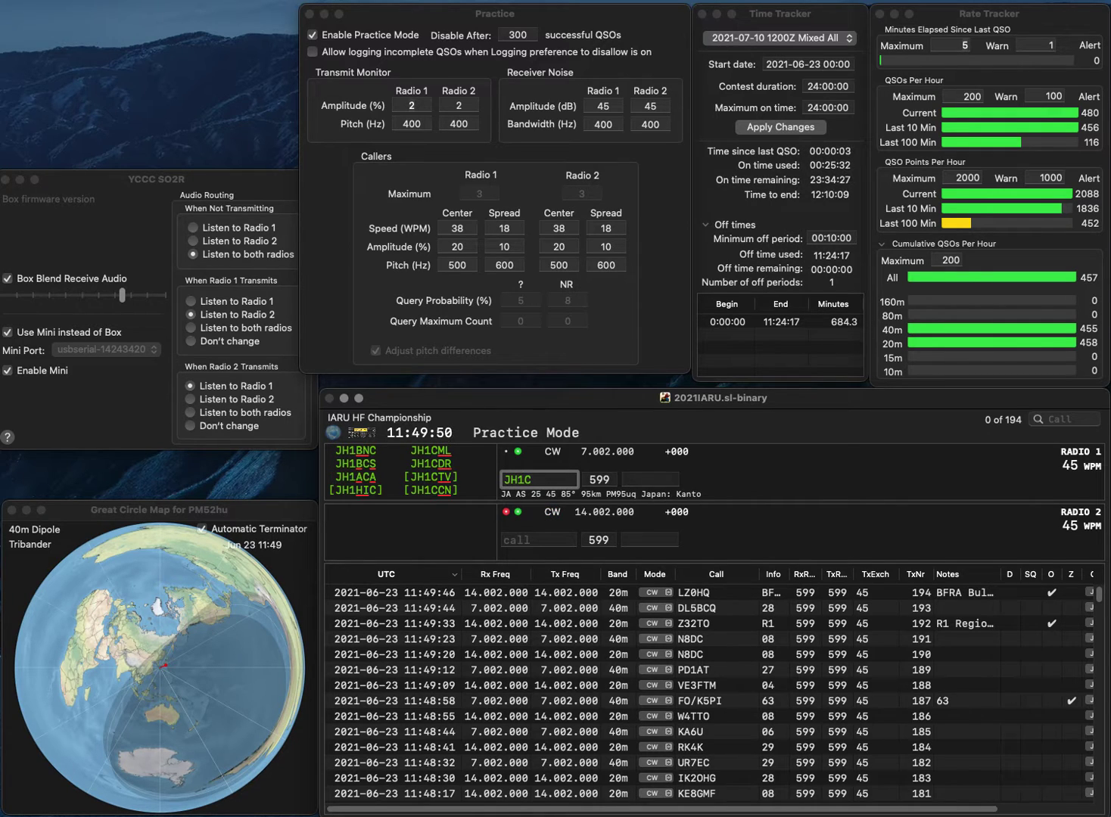
pyautogui.write('CN')
pyautogui.press('Return')
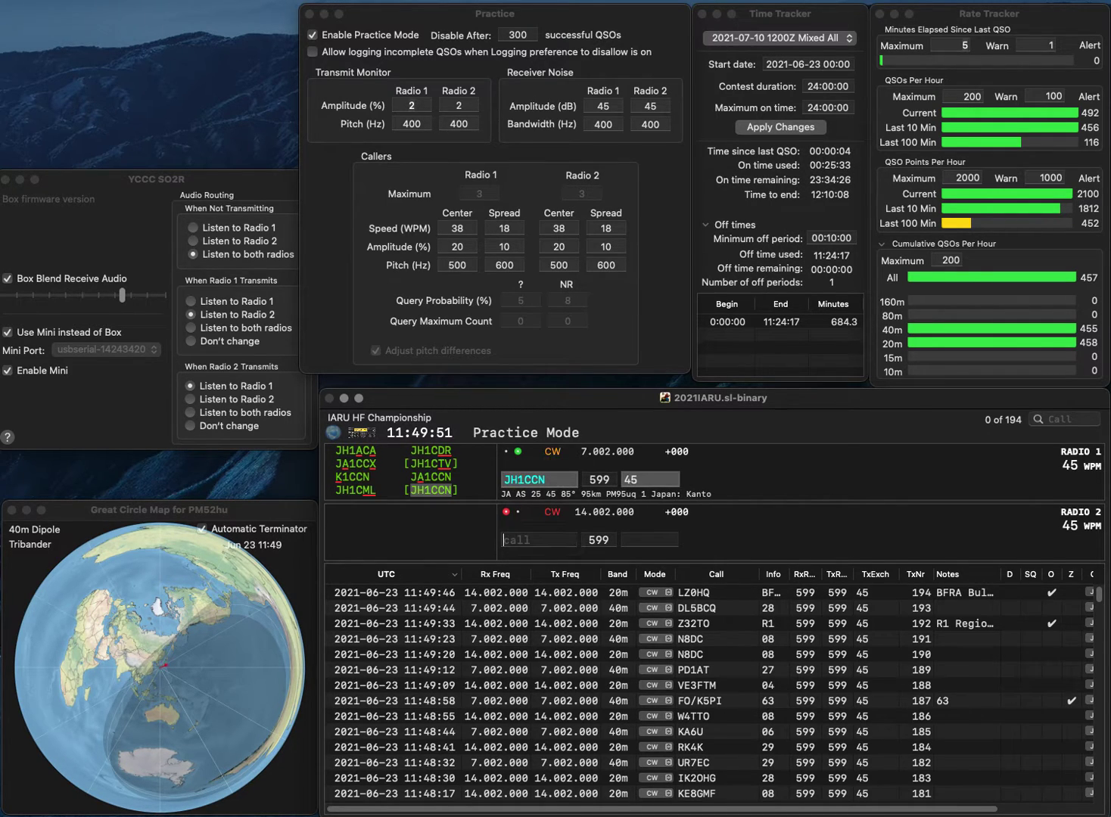
# Answer F6DVH on Radio 2 and log JH1CCN on Radio 1 with exchange 45.
pyautogui.write('F6DVH')
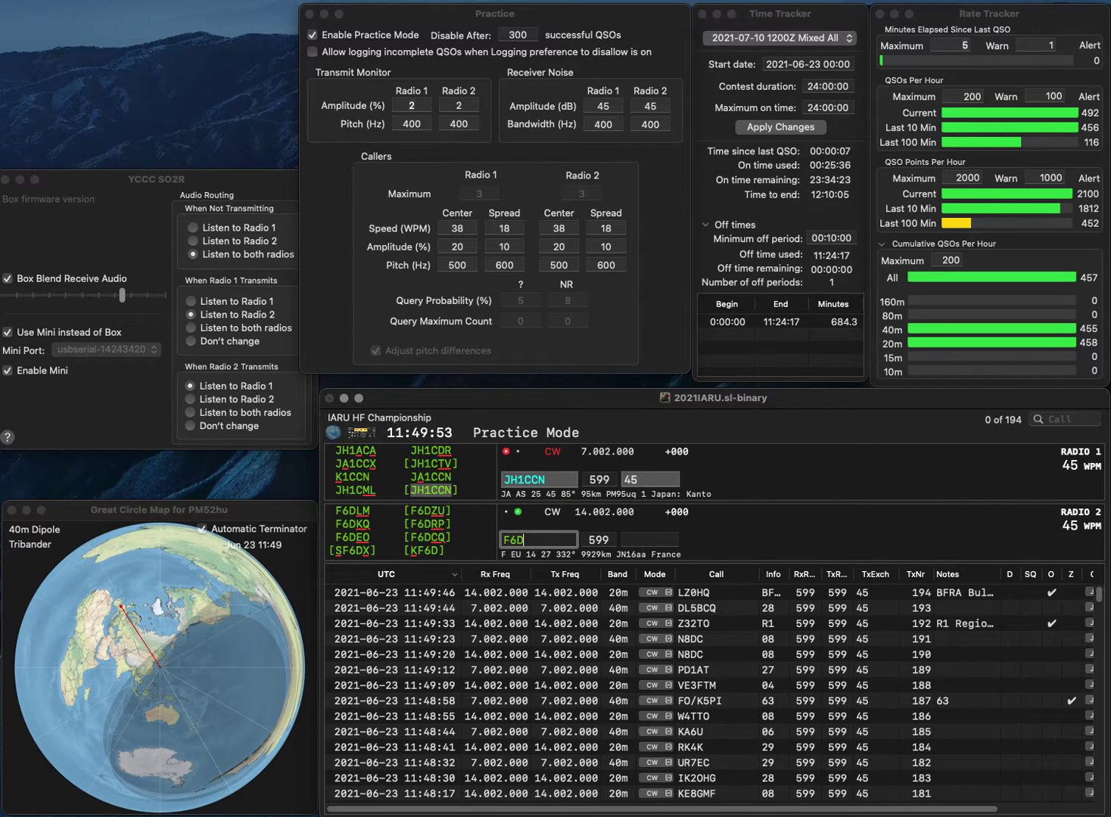
pyautogui.press('Return')
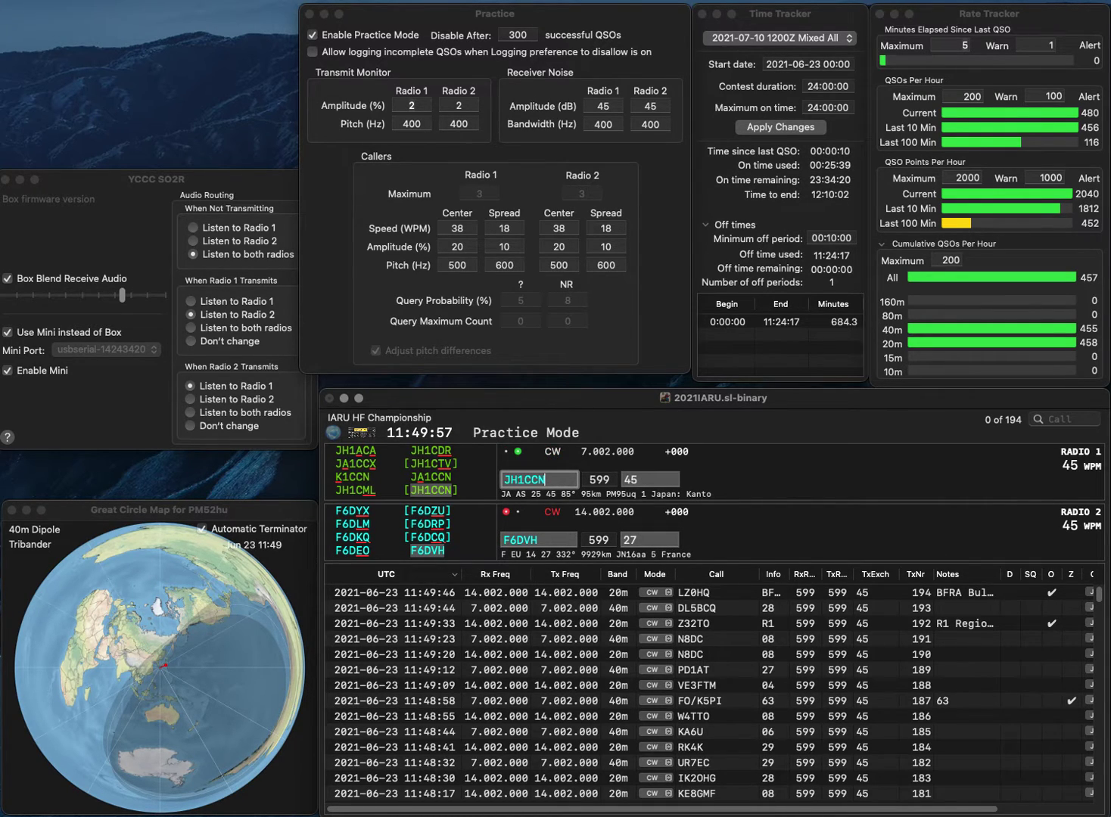
pyautogui.press('Return')
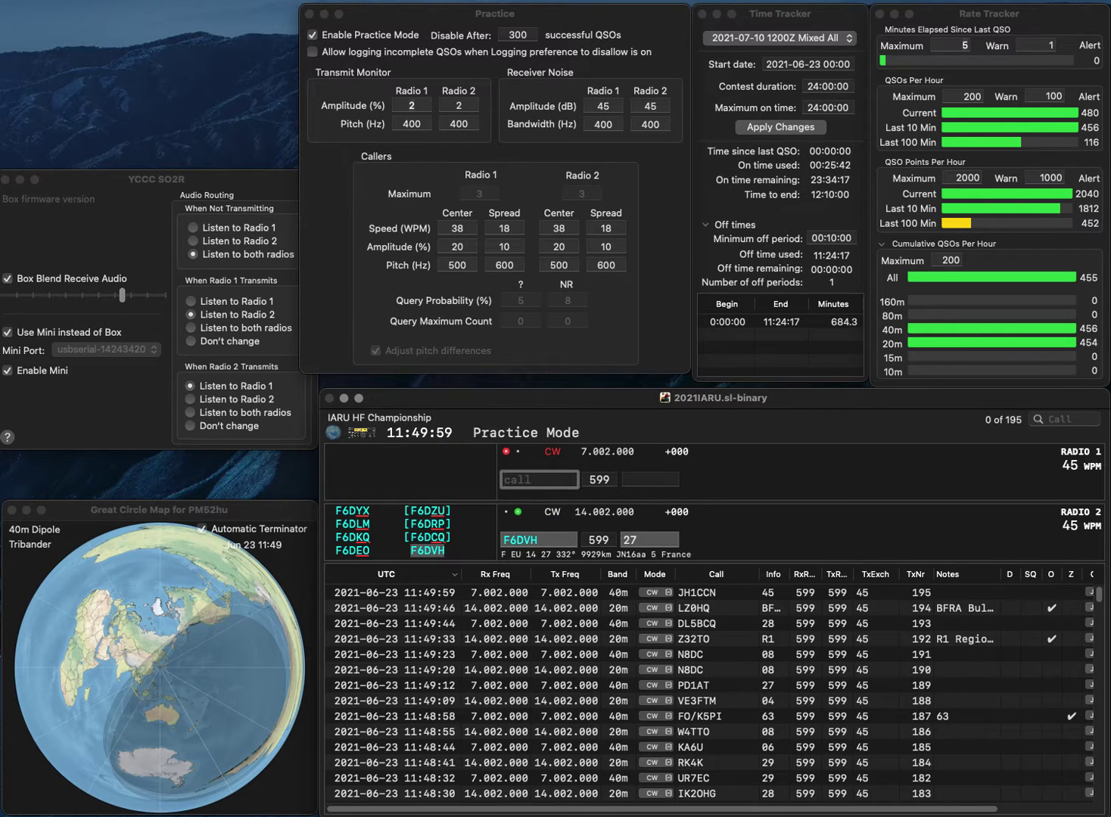
pyautogui.press('Down')
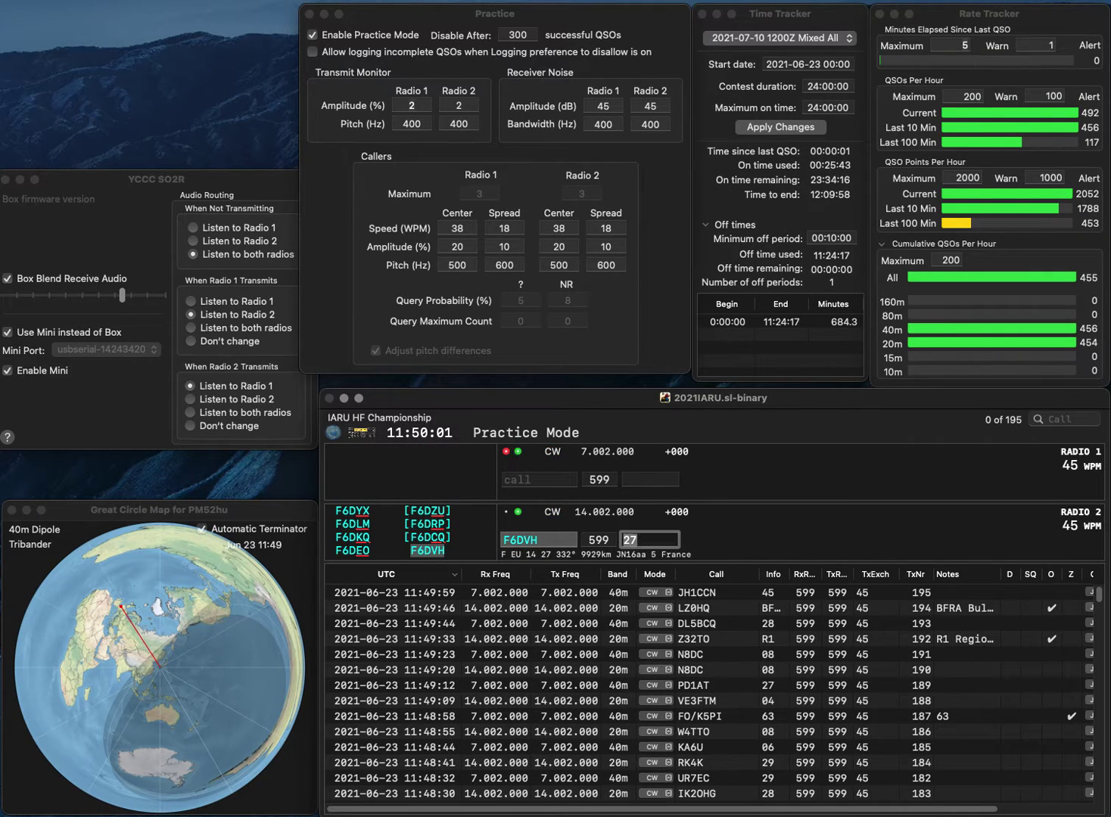
pyautogui.press('Return')
pyautogui.write('G0B')
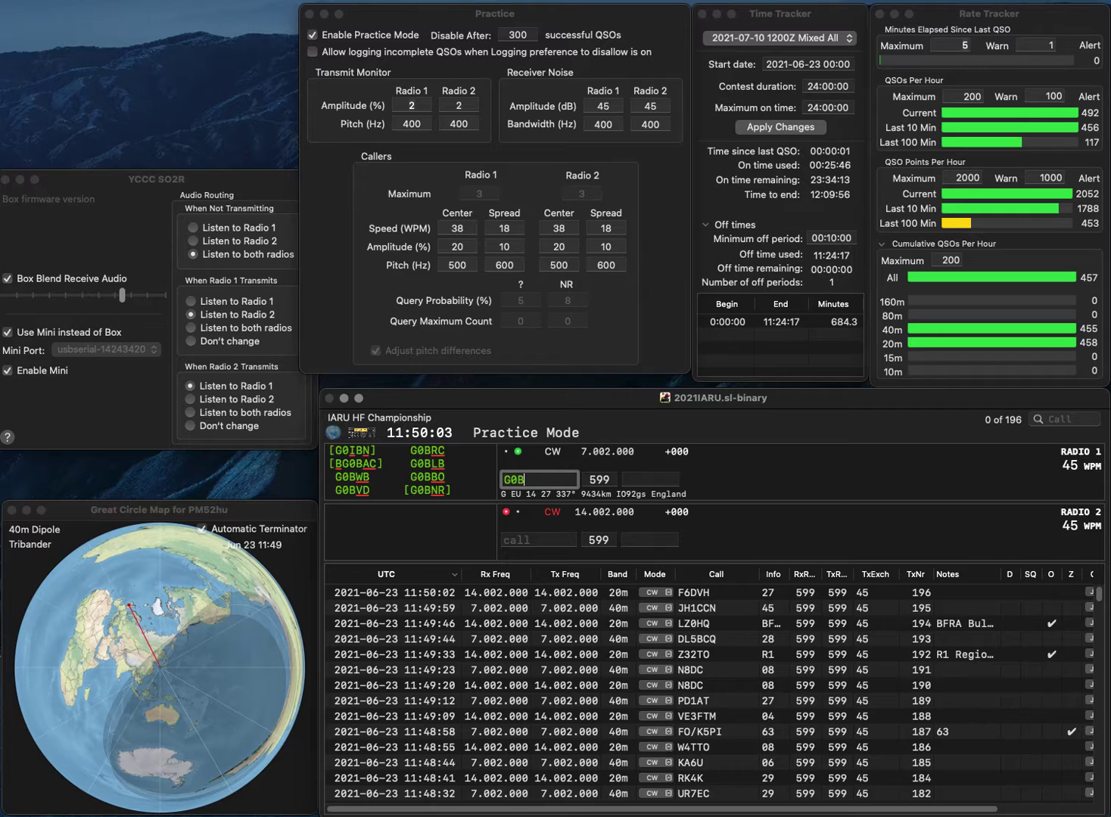
pyautogui.write('VD')
pyautogui.press('Return')
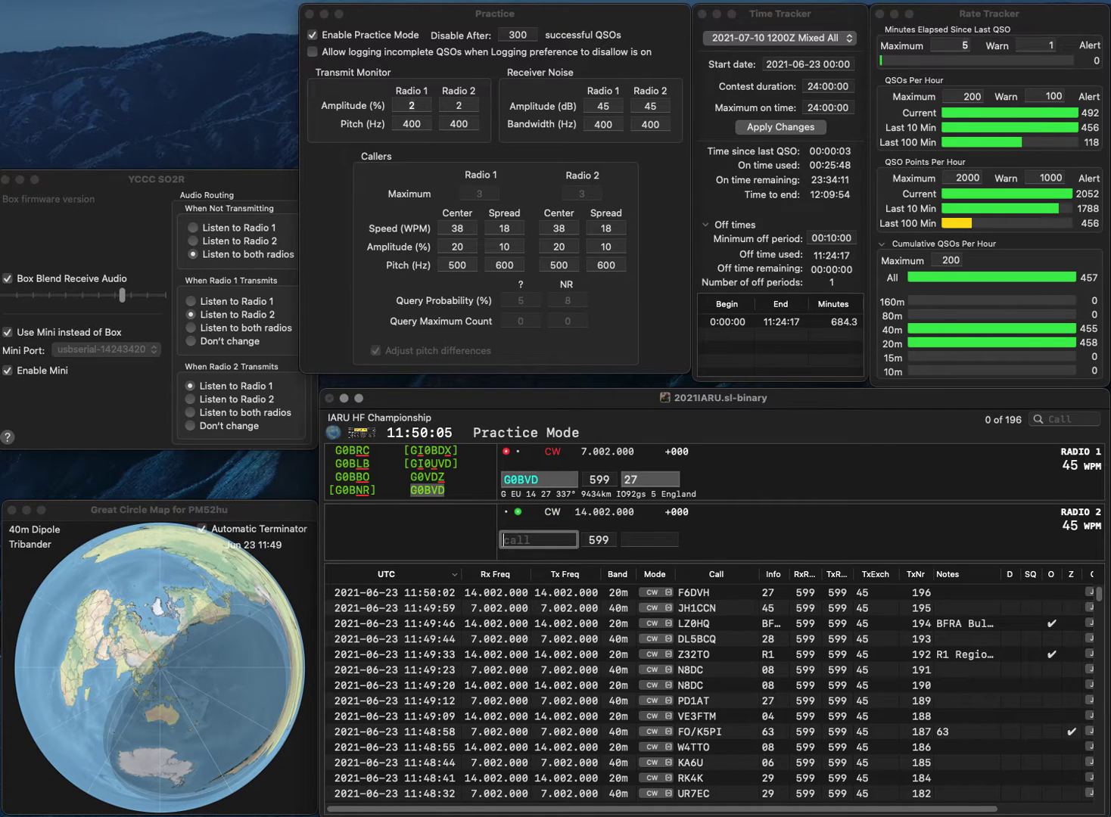
pyautogui.write('V9')
pyautogui.press('BackSpace')
pyautogui.write('H')
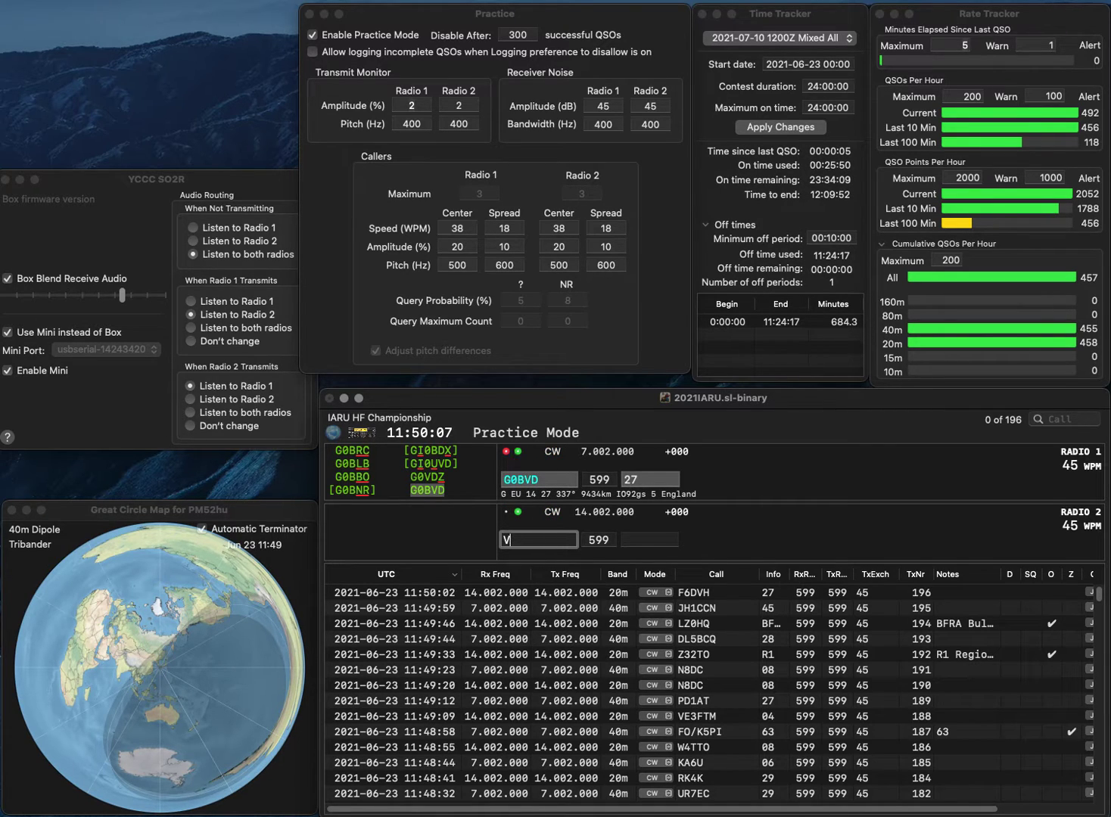
pyautogui.write('H')
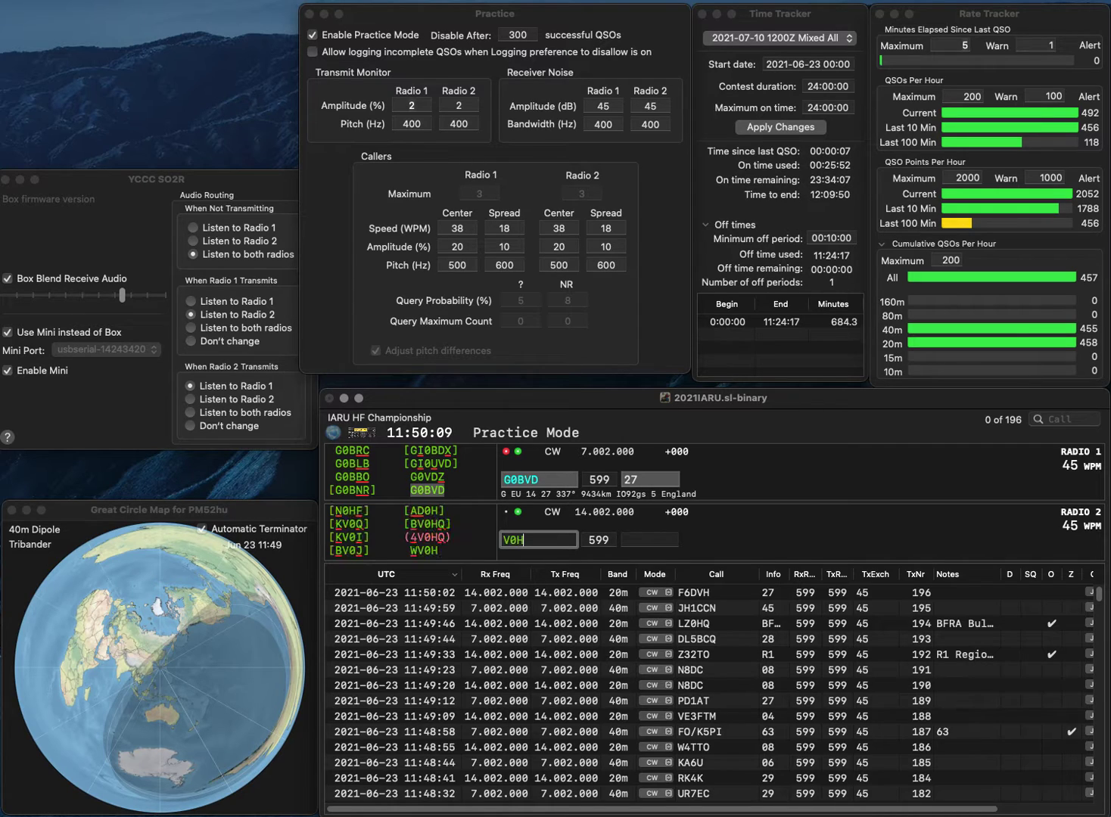
pyautogui.write('Q3')
pyautogui.press('Return')
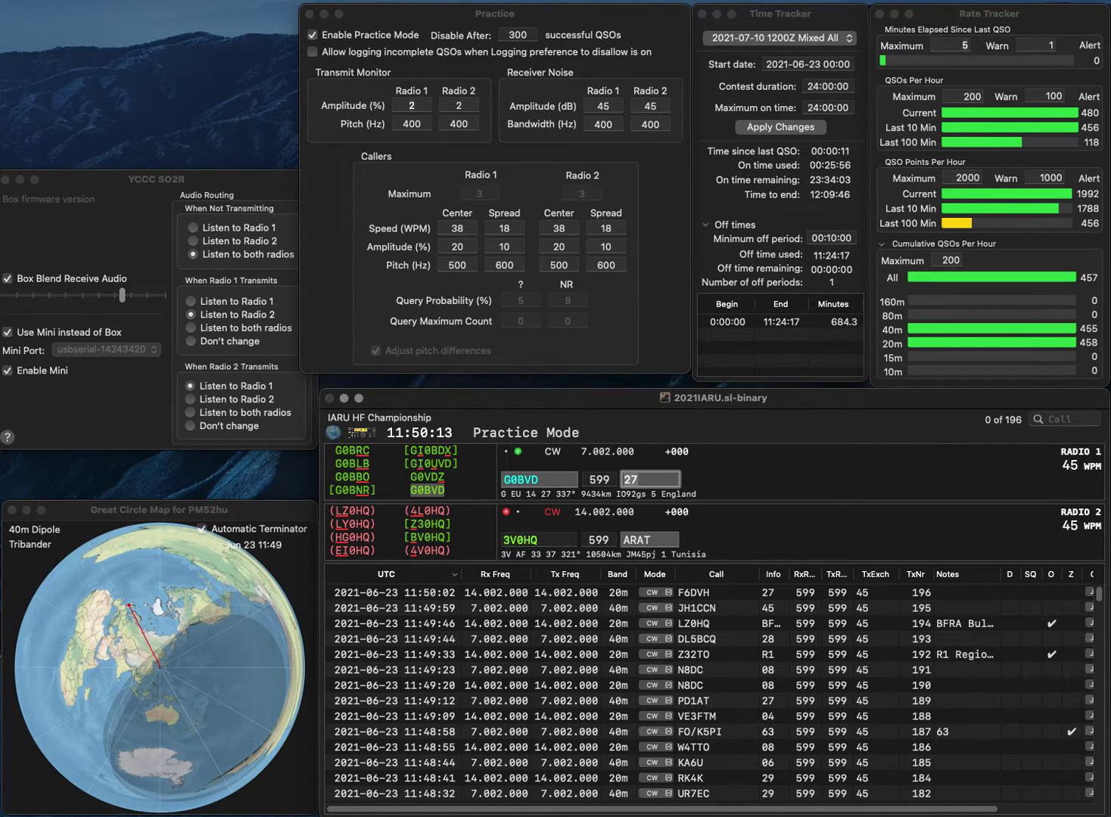
pyautogui.press('Return')
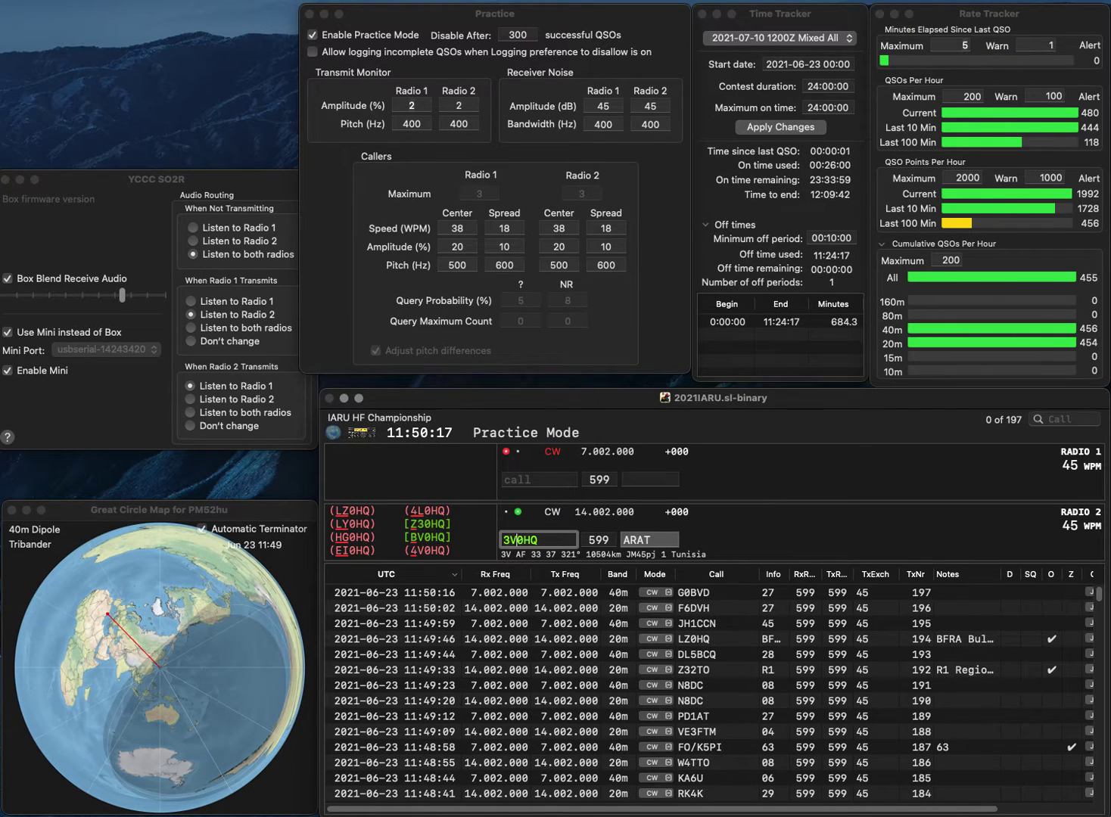
# Correct the Radio 2 call to 4V0HQ with exchange RCH and return to the empty Radio 1 call entry.
pyautogui.press('Left')
pyautogui.press('BackSpace')
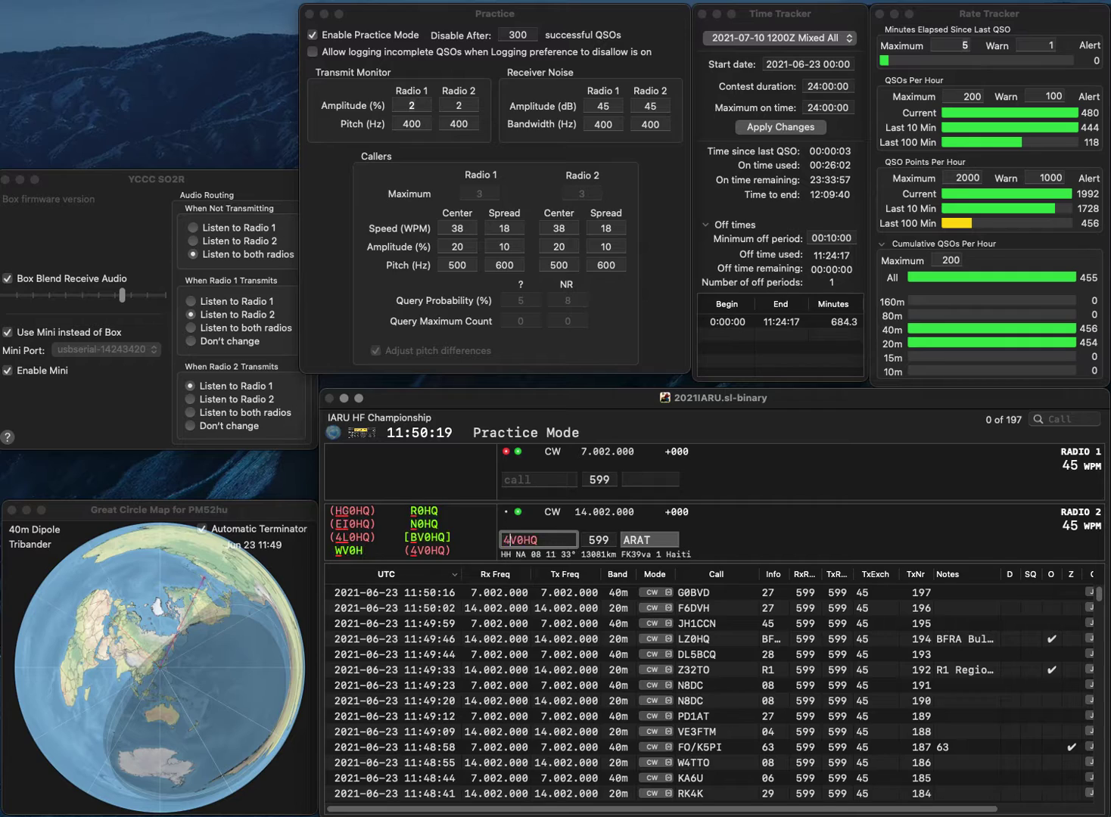
pyautogui.write('4')
pyautogui.press('Up')
pyautogui.press('F1')
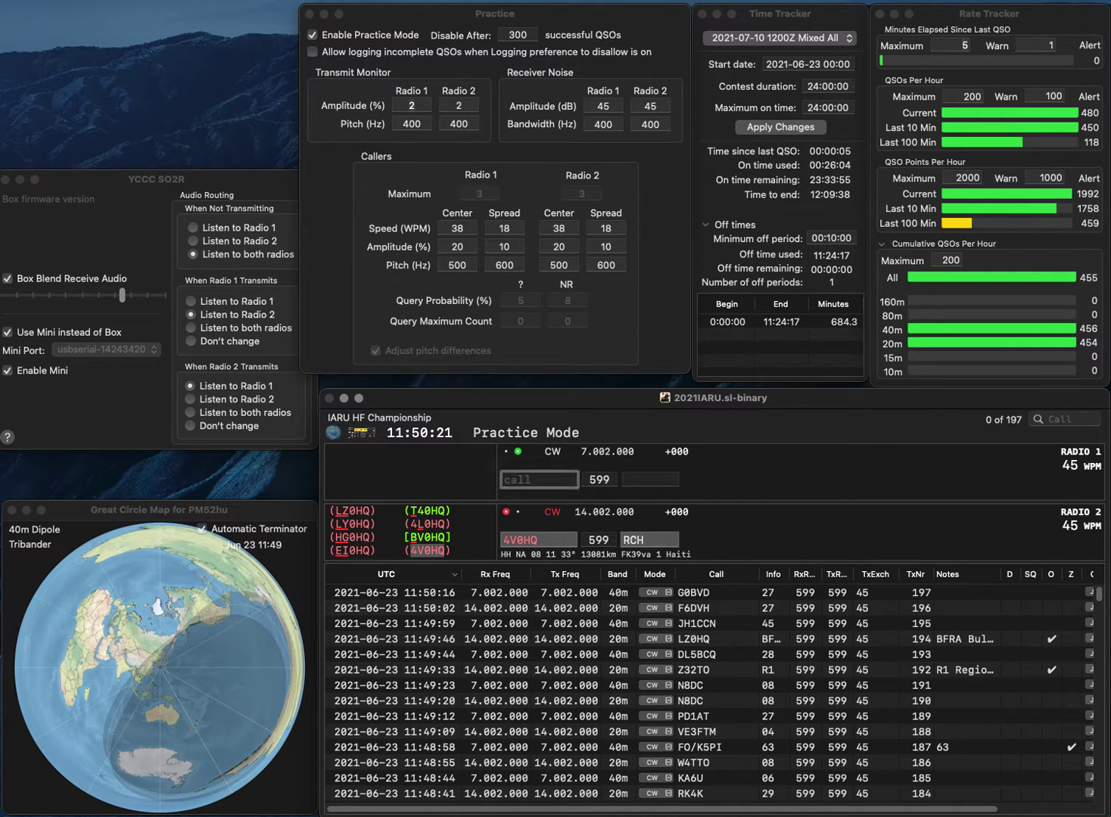
pyautogui.write('WJ4HQP')
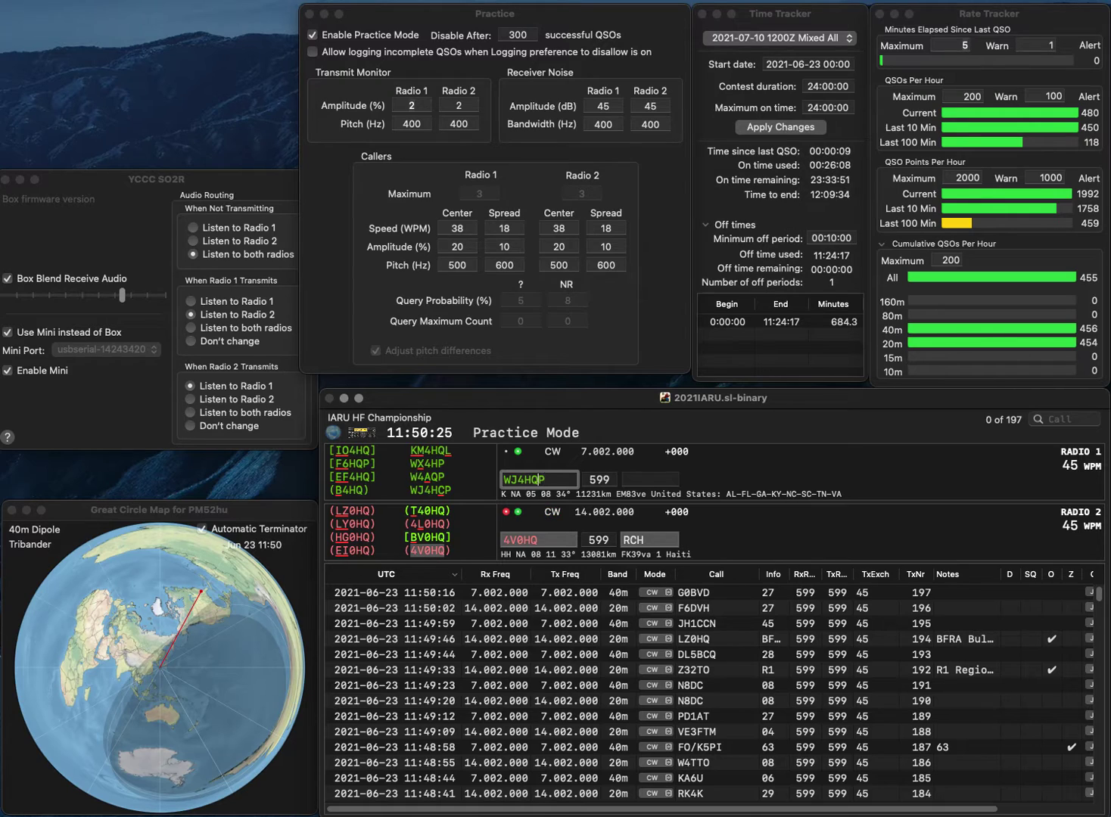
pyautogui.press('BackSpace')
pyautogui.write('CP')
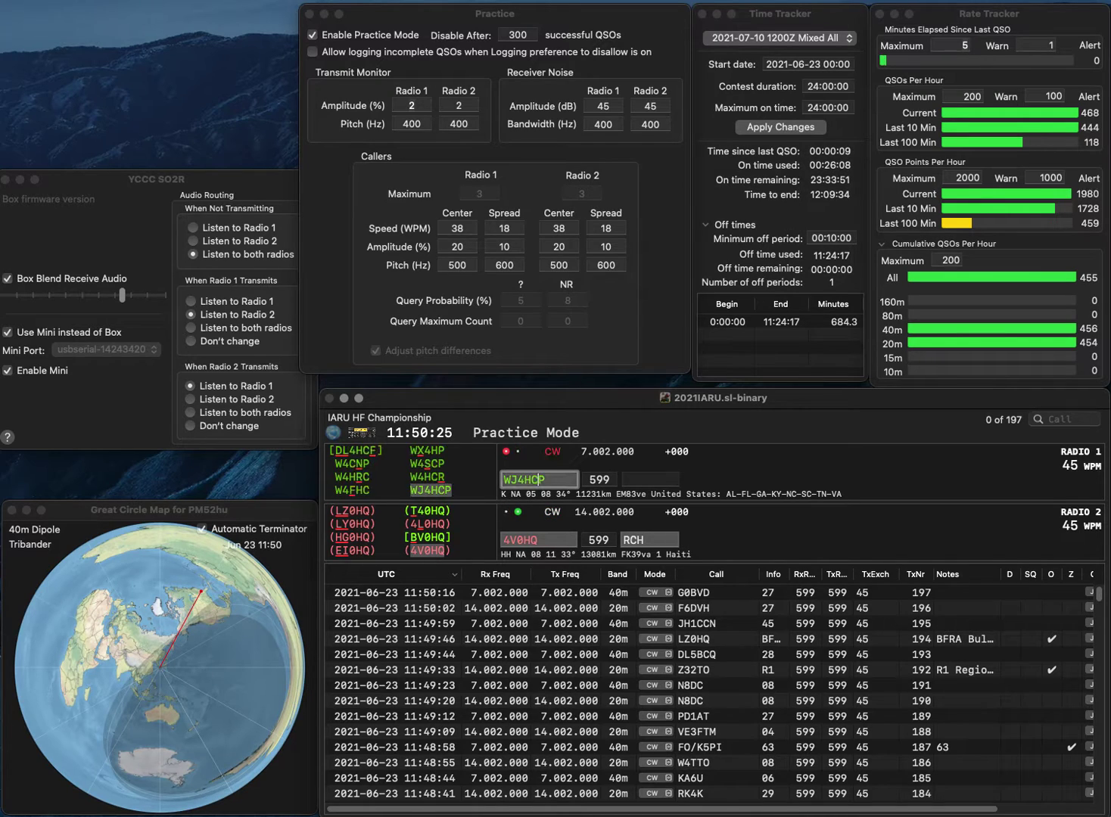
pyautogui.press('Return')
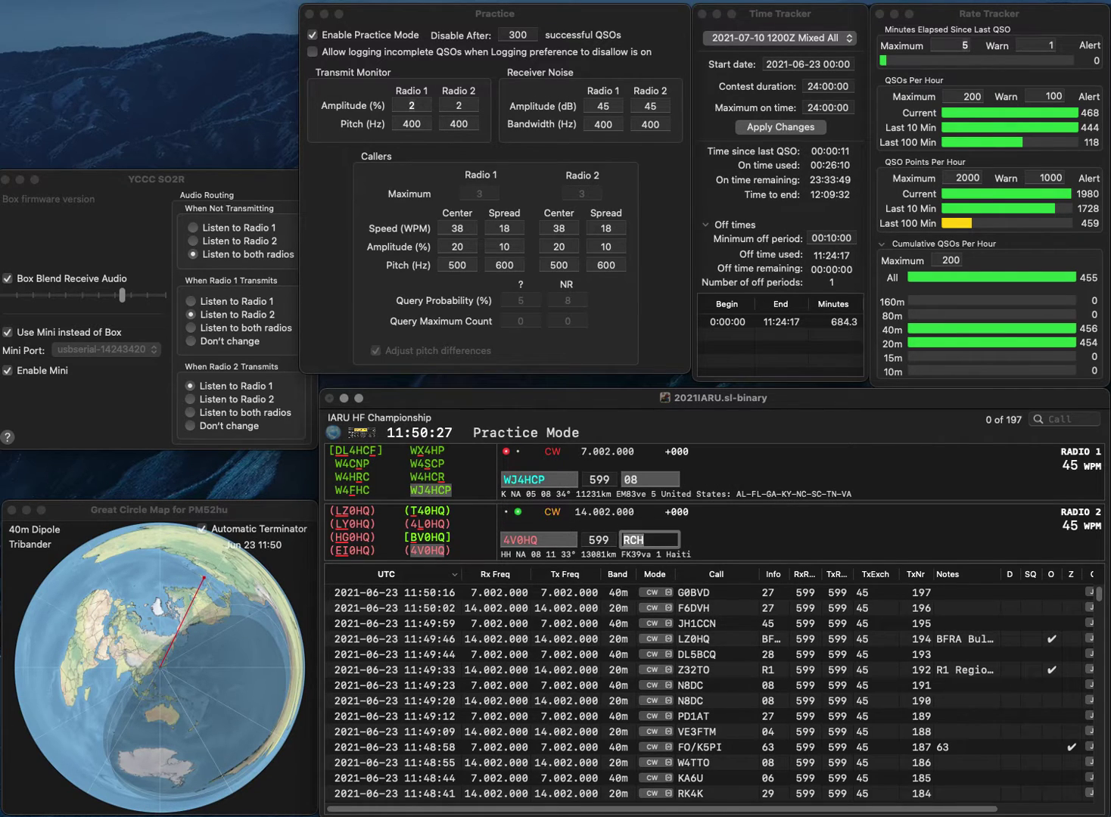
pyautogui.click(538, 480)
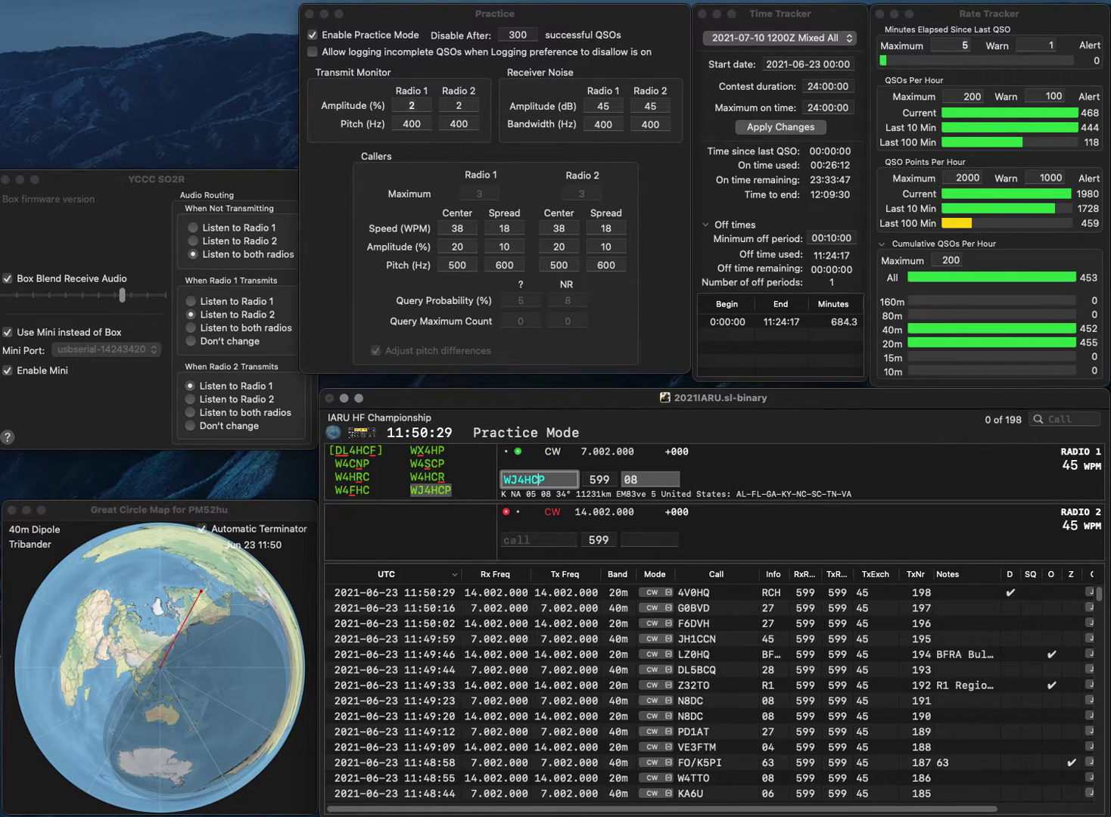
pyautogui.press('Tab')
pyautogui.press('Return')
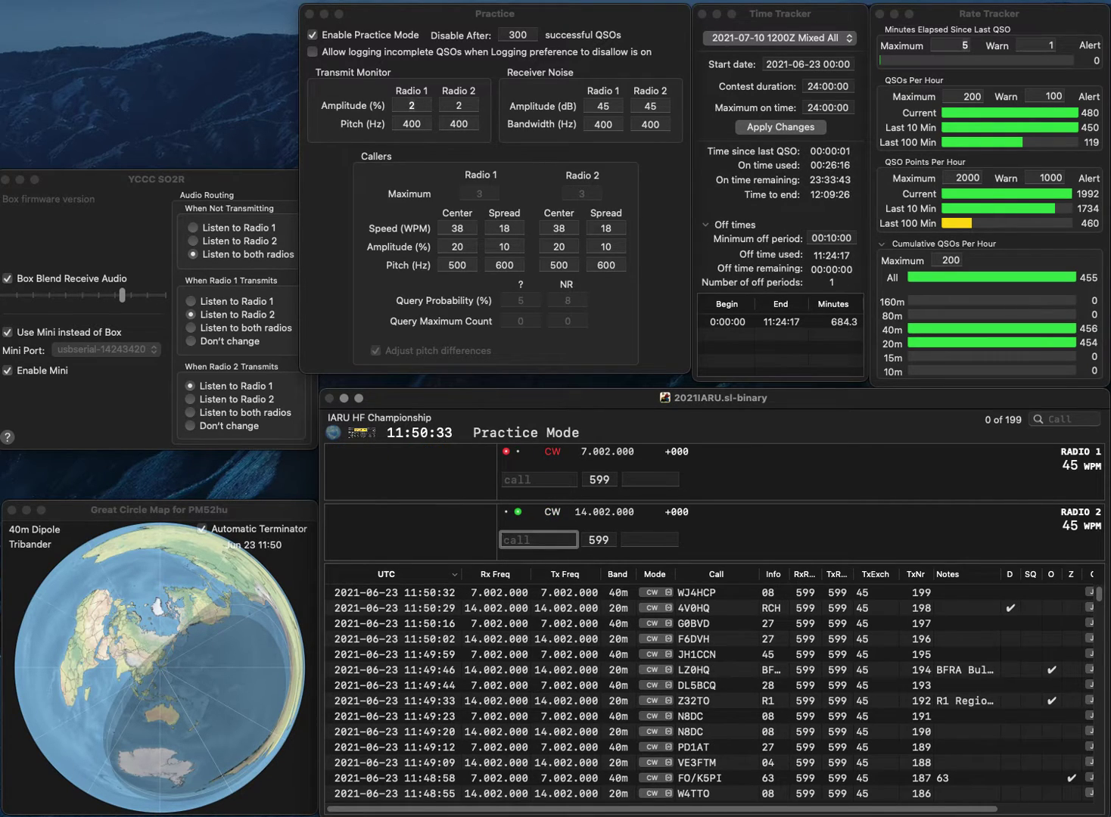
pyautogui.write('RFN4')
pyautogui.press('Return')
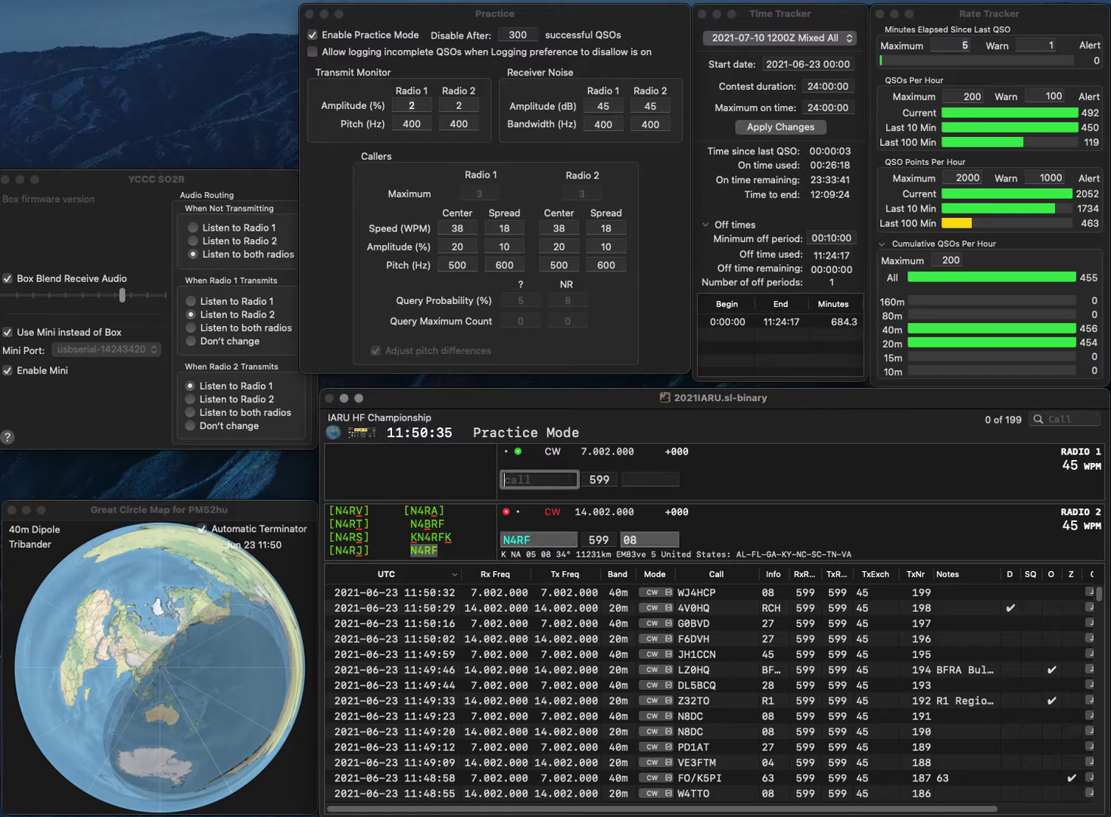
pyautogui.write('0')
pyautogui.write('R')
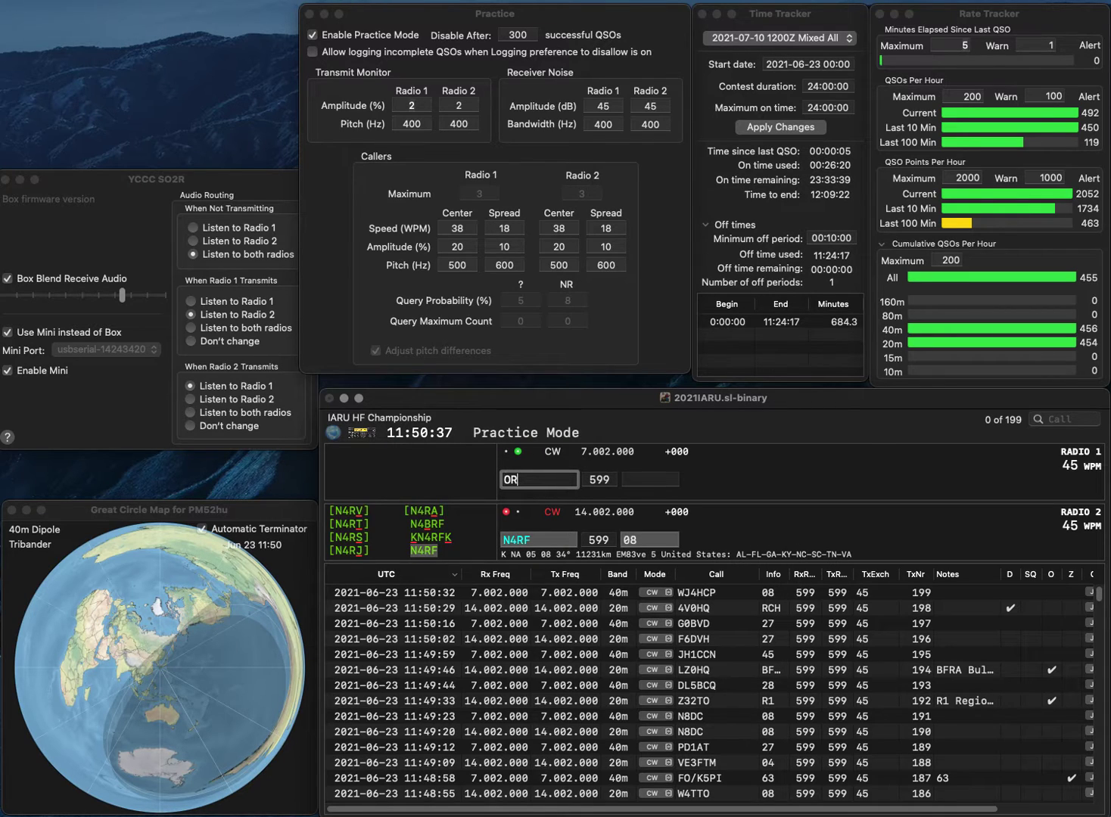
pyautogui.press('BackSpace')
pyautogui.write('A')
pyautogui.press('Return')
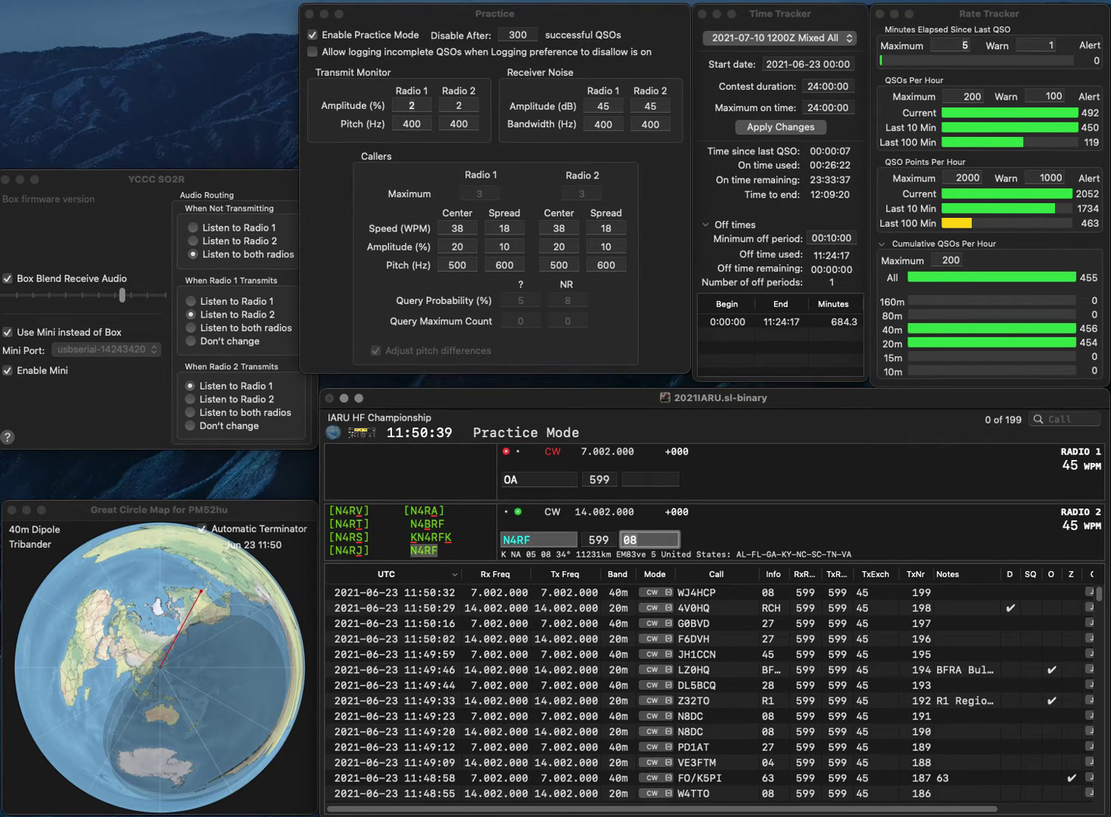
pyautogui.press('Return')
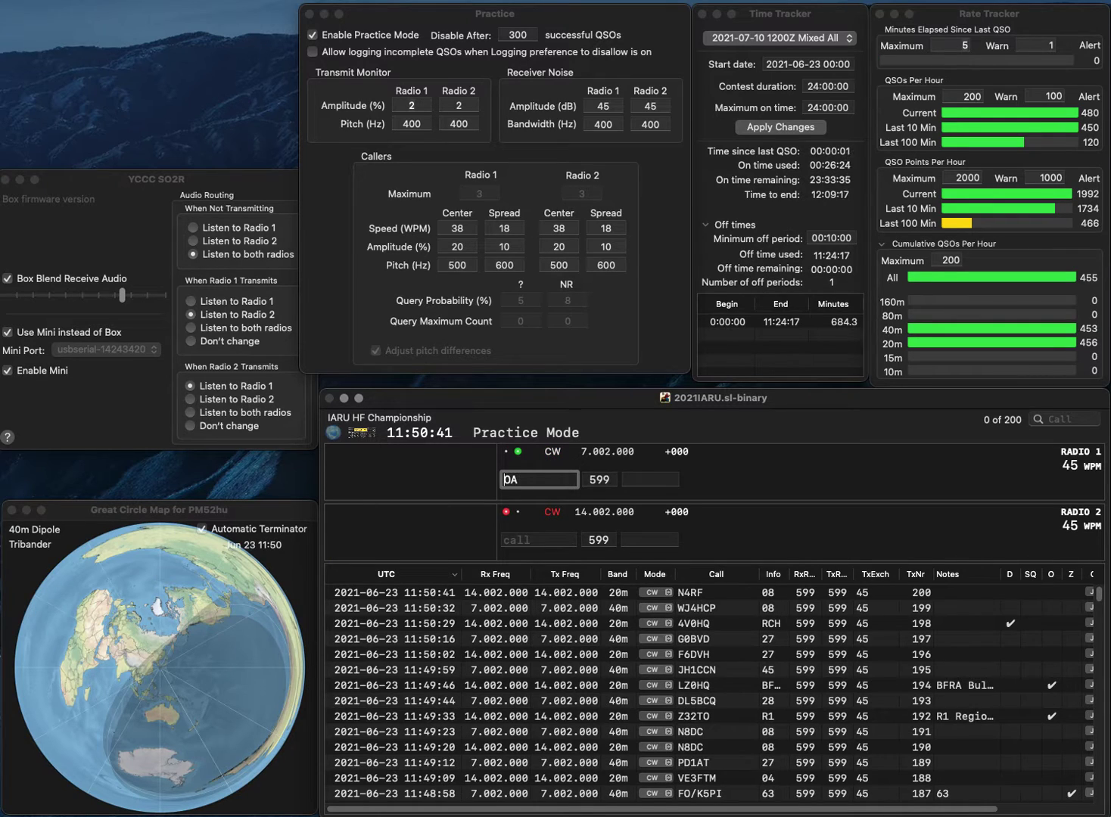
pyautogui.write('4')
pyautogui.write('OE')
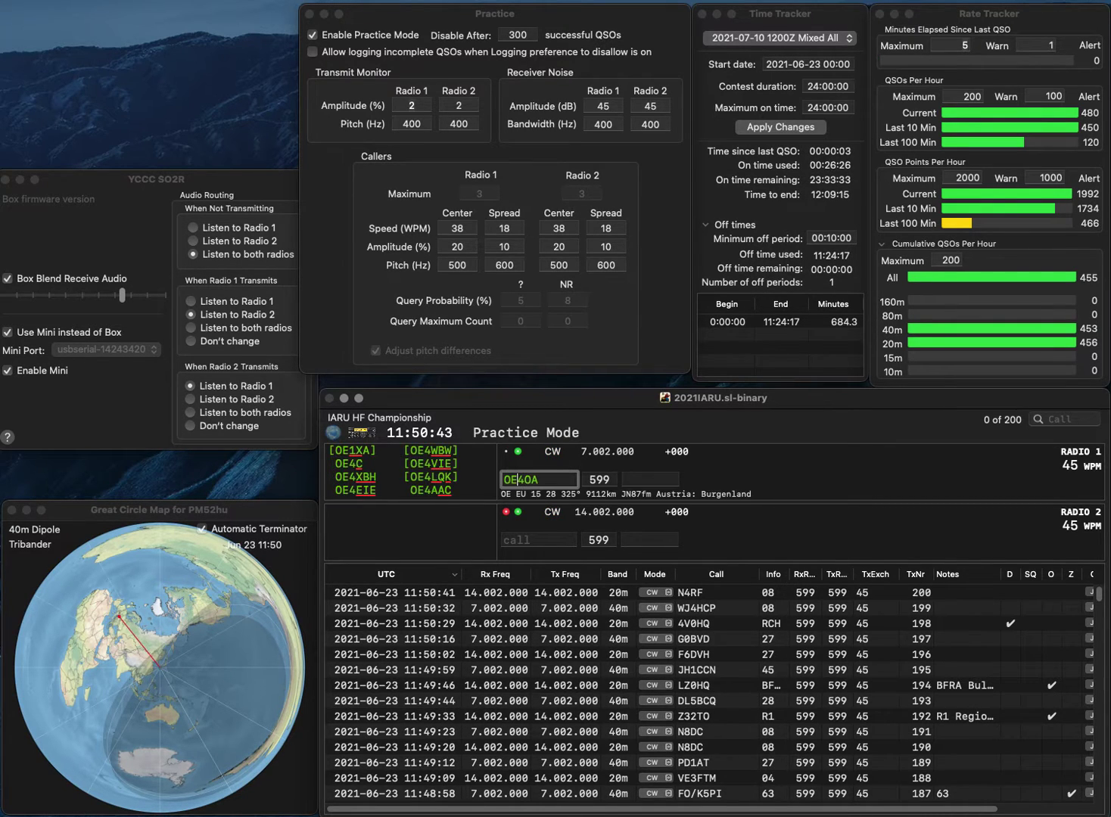
pyautogui.press('Left')
pyautogui.press('BackSpace')
pyautogui.press('Right')
pyautogui.write('A')
pyautogui.press('End')
pyautogui.press('BackSpace')
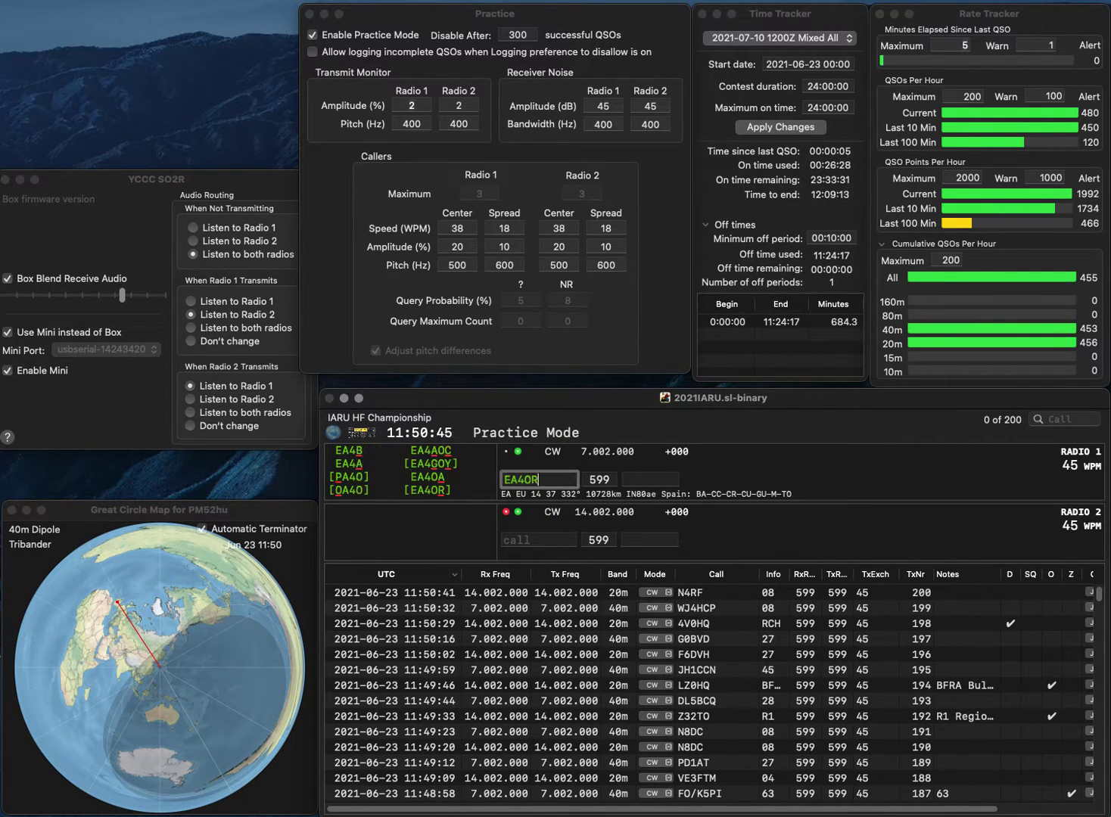
pyautogui.write('R')
pyautogui.press('Return')
pyautogui.write('K')
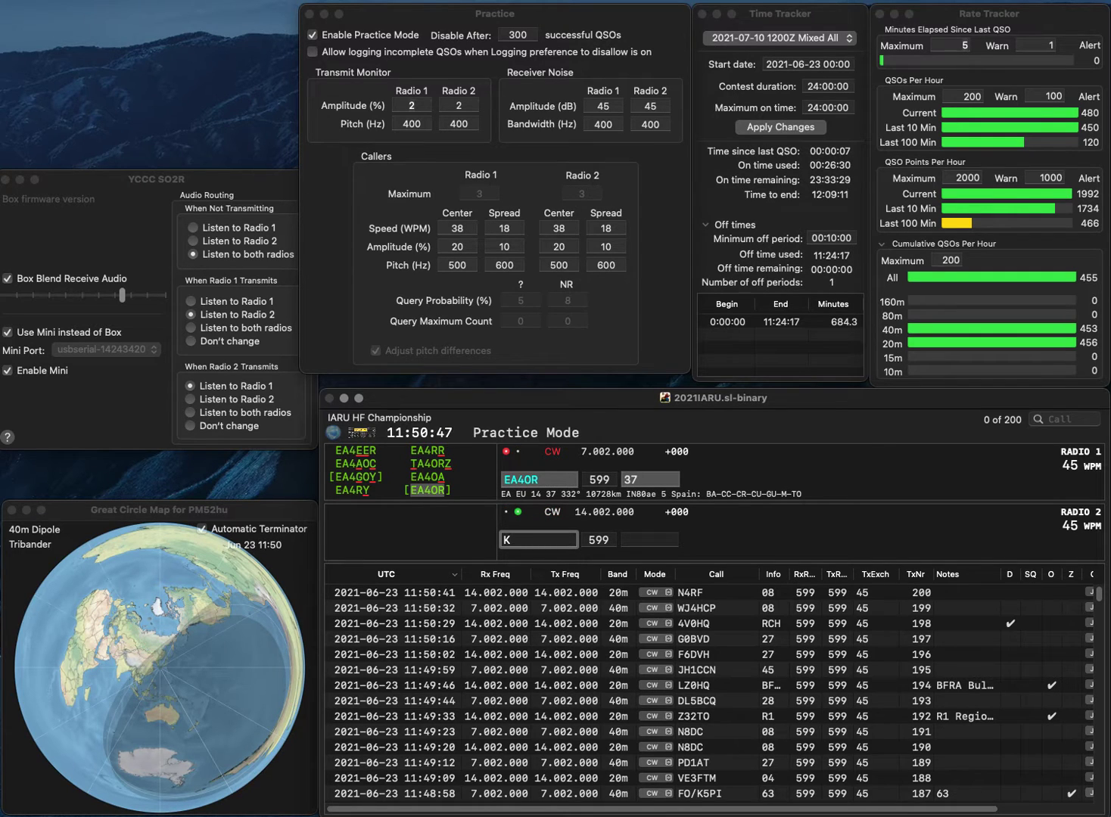
pyautogui.write('1OY')
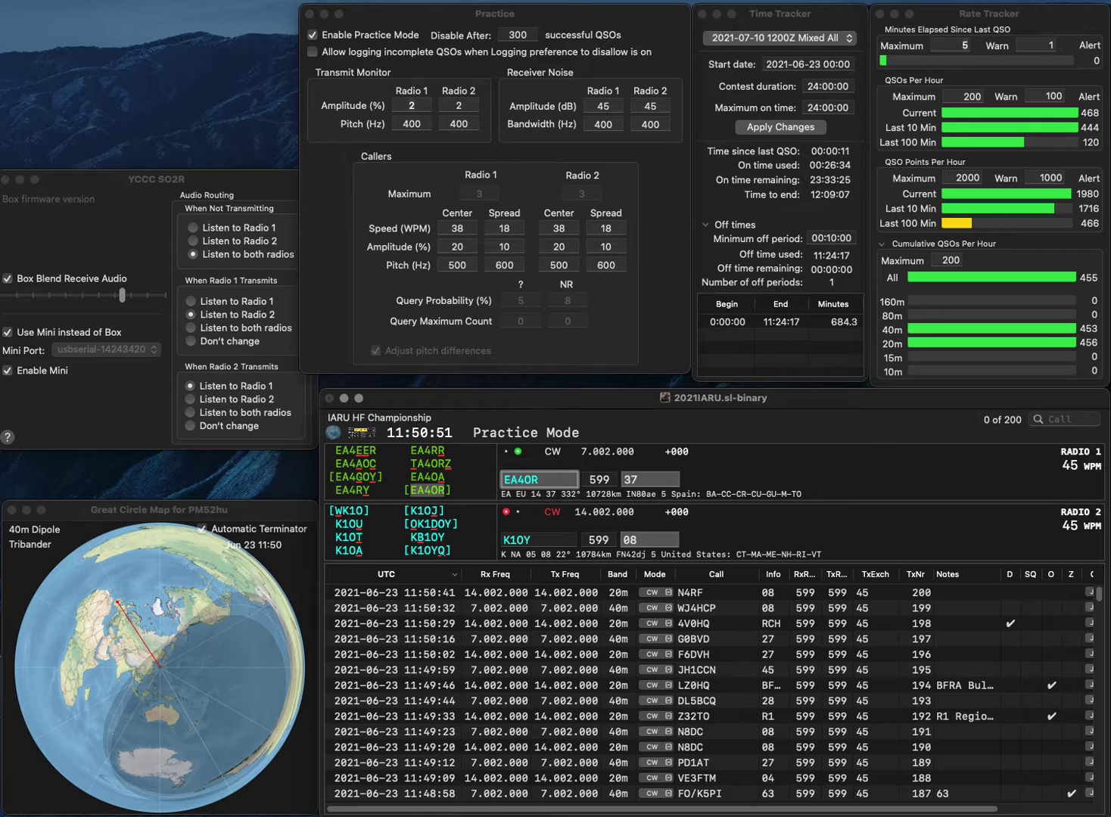
pyautogui.press('Return')
pyautogui.press('Return')
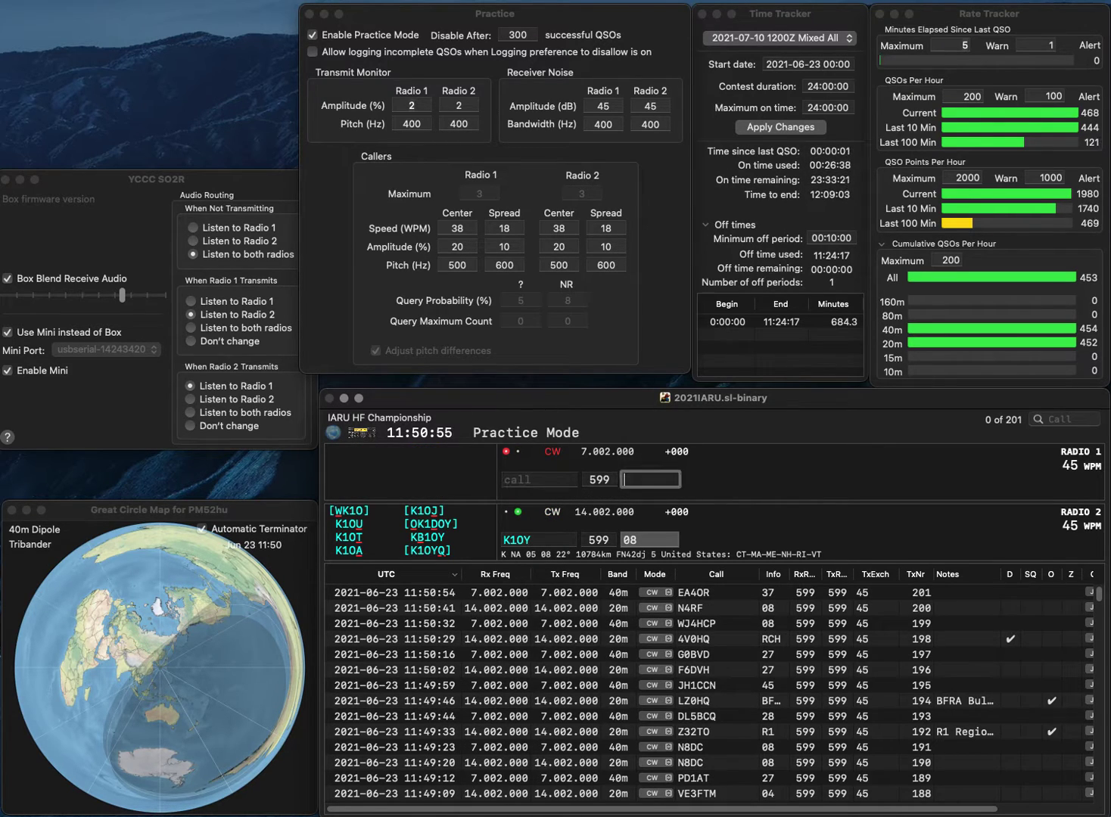
# Return to the Radio 2 entry, change its call to KBOY and send it to the caller.
pyautogui.press('Down')
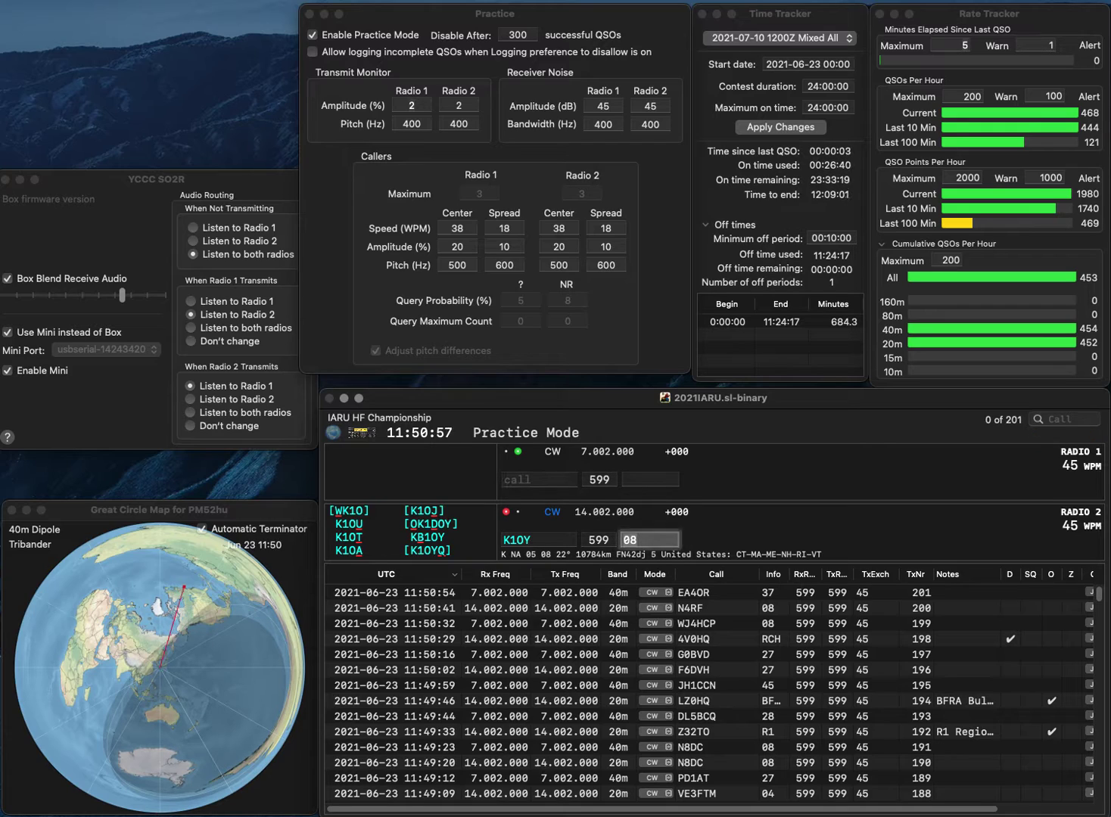
pyautogui.hotkey('shift', 'Tab')
pyautogui.press('Left')
pyautogui.press('Left')
pyautogui.press('BackSpace')
pyautogui.write('B')
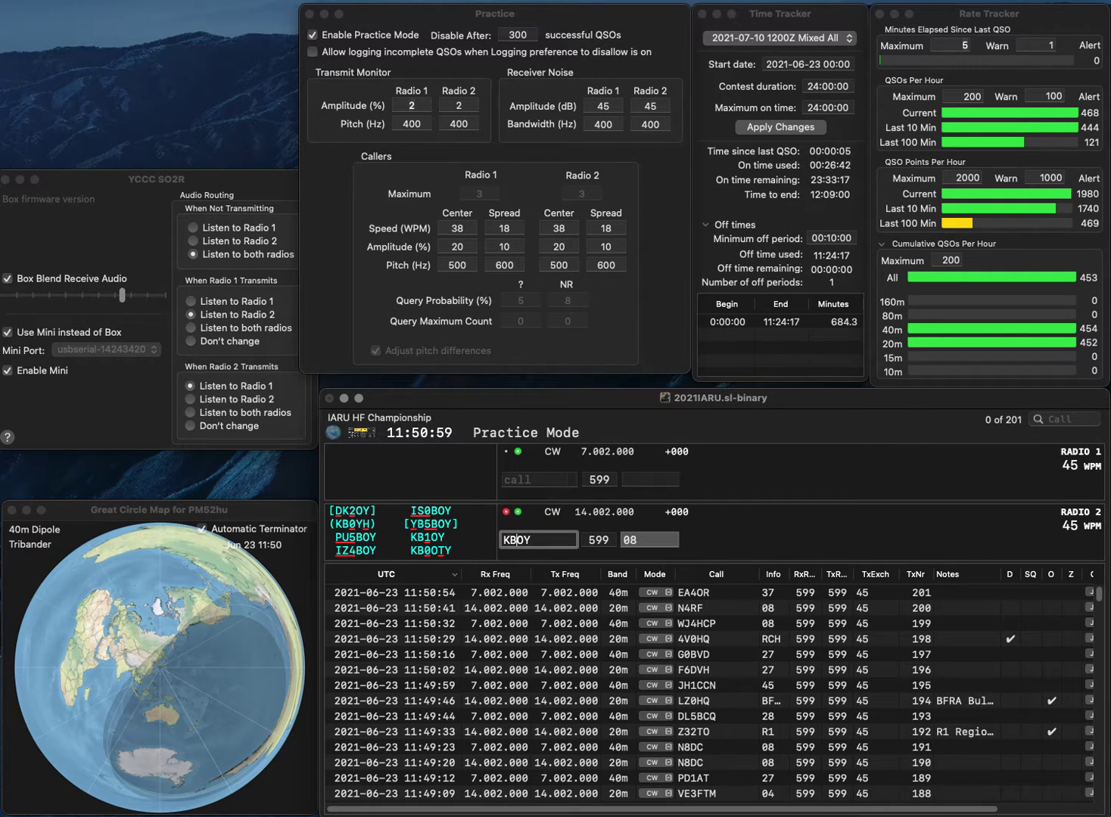
pyautogui.press('Return')
pyautogui.write('E')
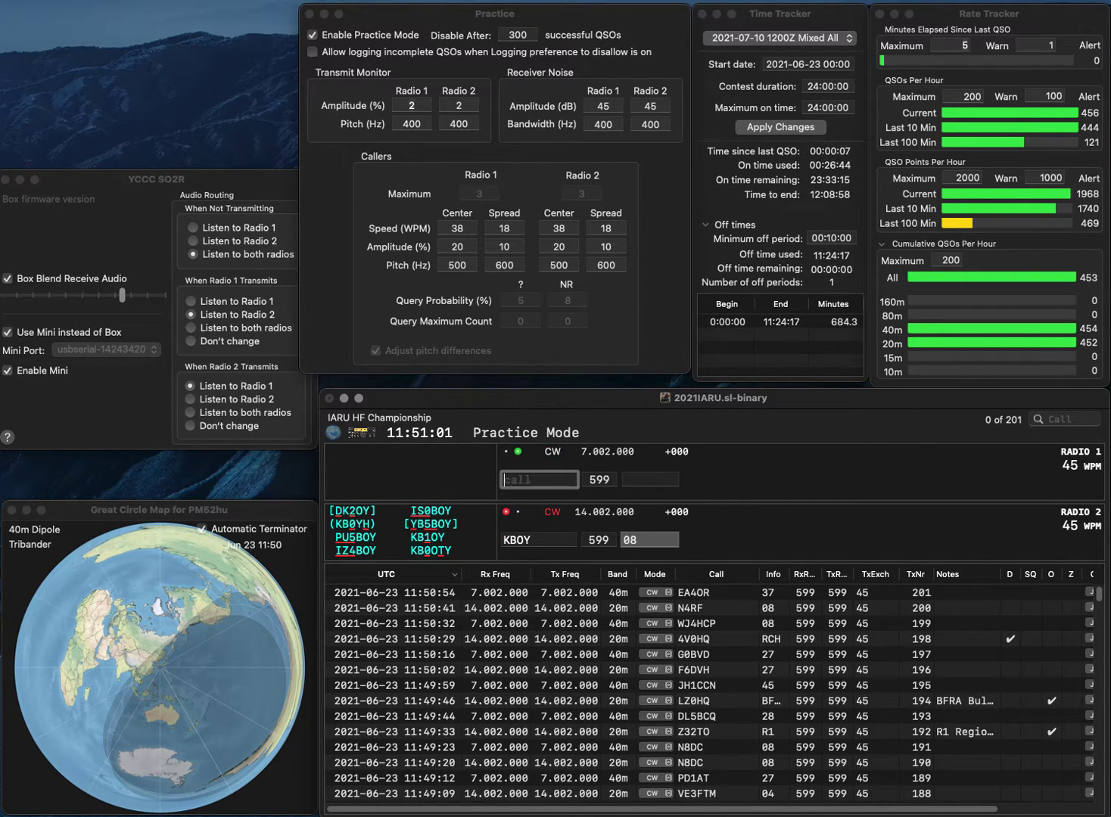
pyautogui.write('W7EEC')
pyautogui.press('Return')
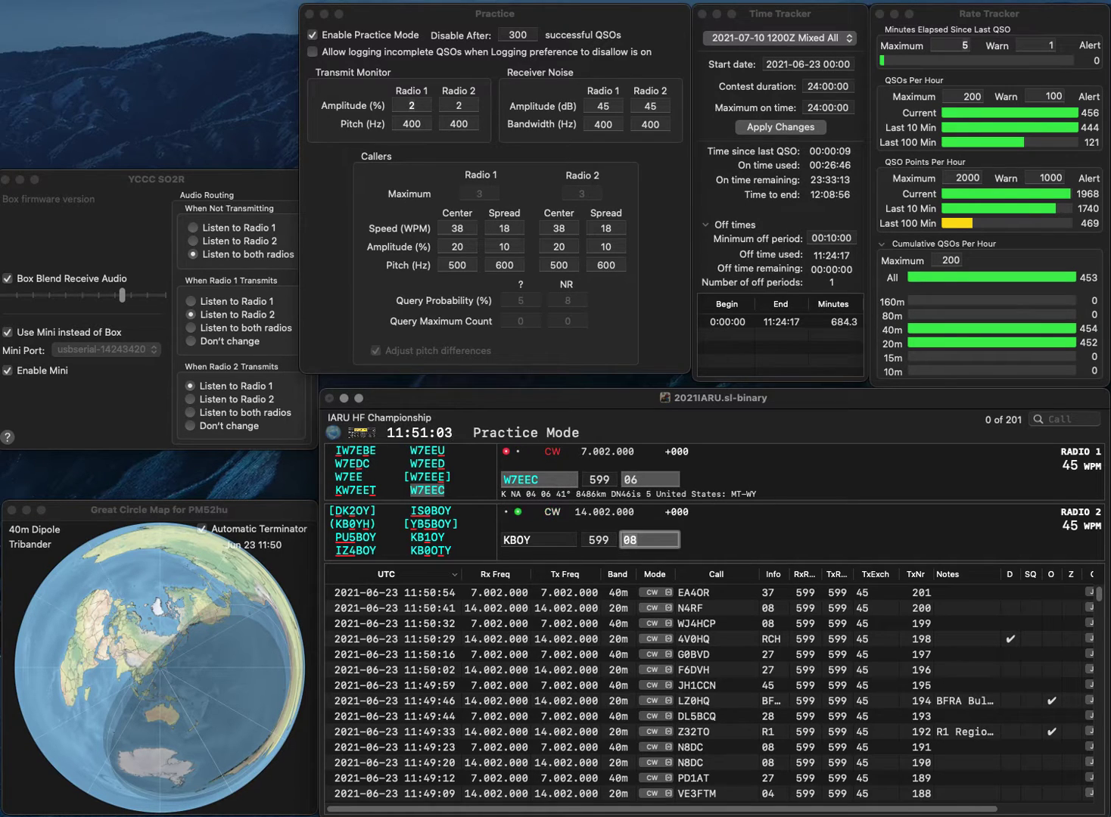
pyautogui.hotkey('shift', 'Tab')
pyautogui.press('Left')
pyautogui.press('Left')
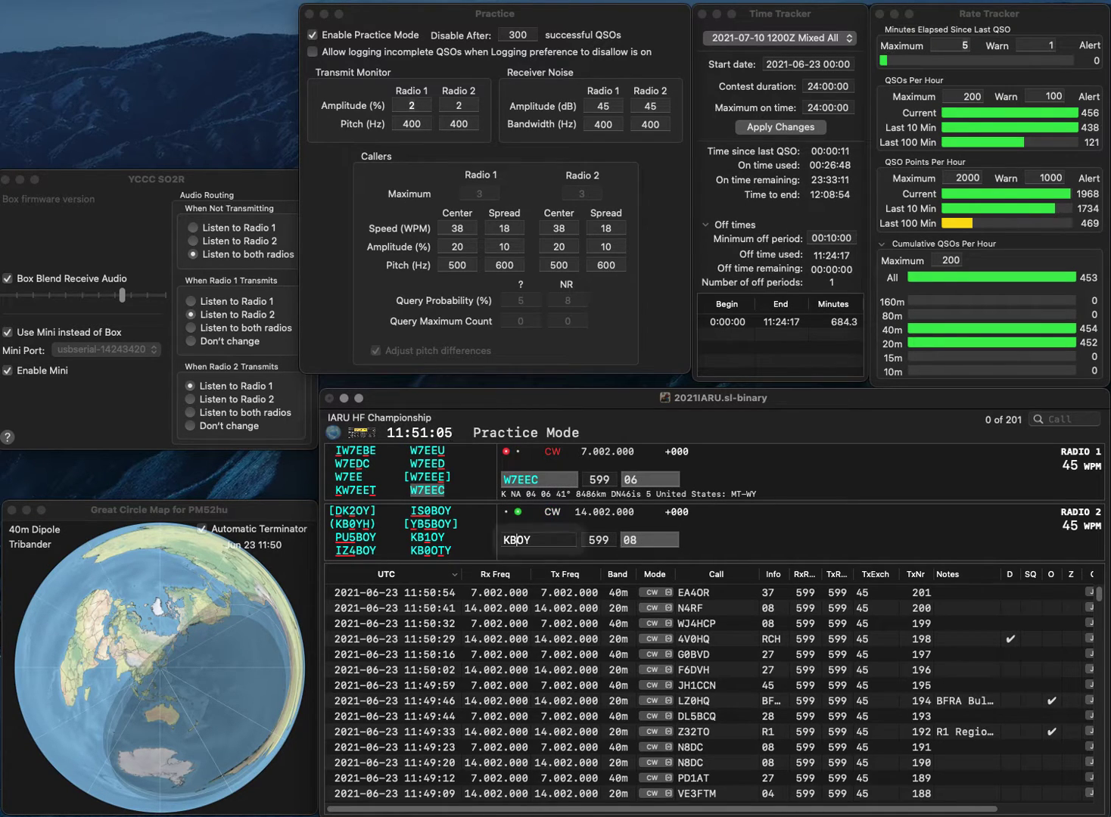
pyautogui.write('1')
pyautogui.press('Return')
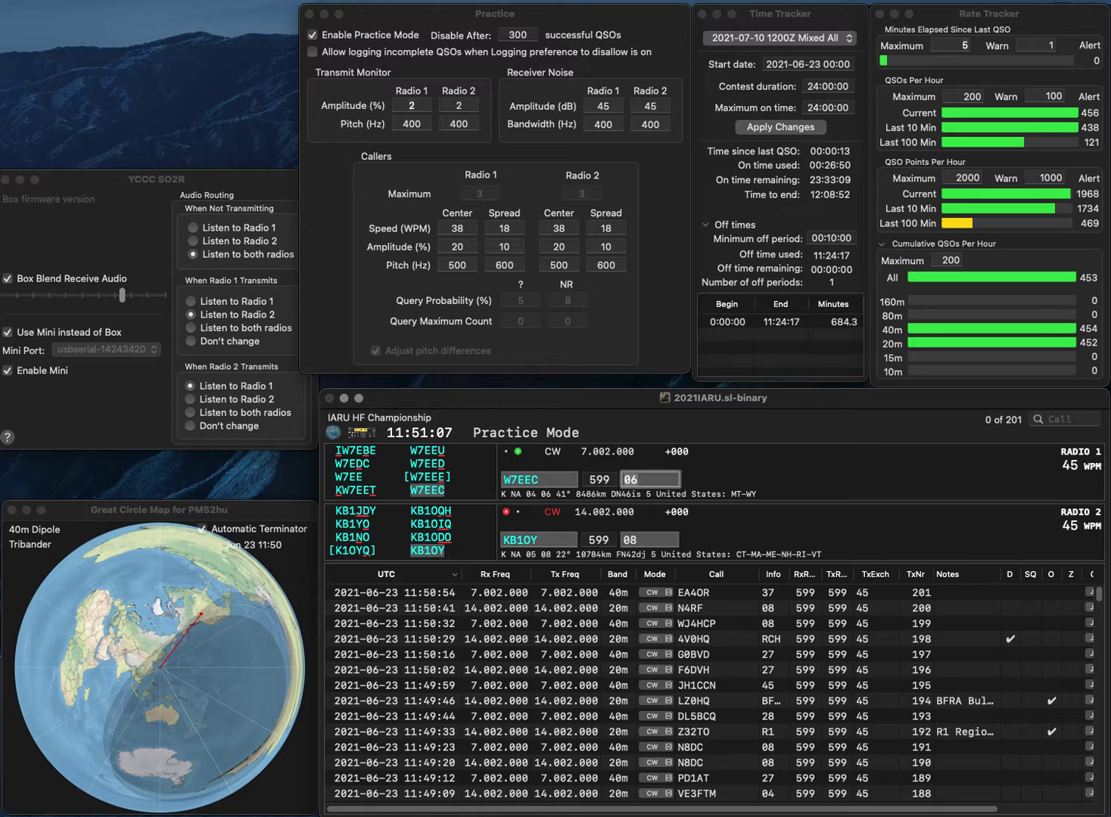
# Log W7EEC on Radio 1 with exchange 06 and KB1OY on Radio 2 with exchange 08.
pyautogui.hotkey('shift', 'Tab')
pyautogui.press('Return')
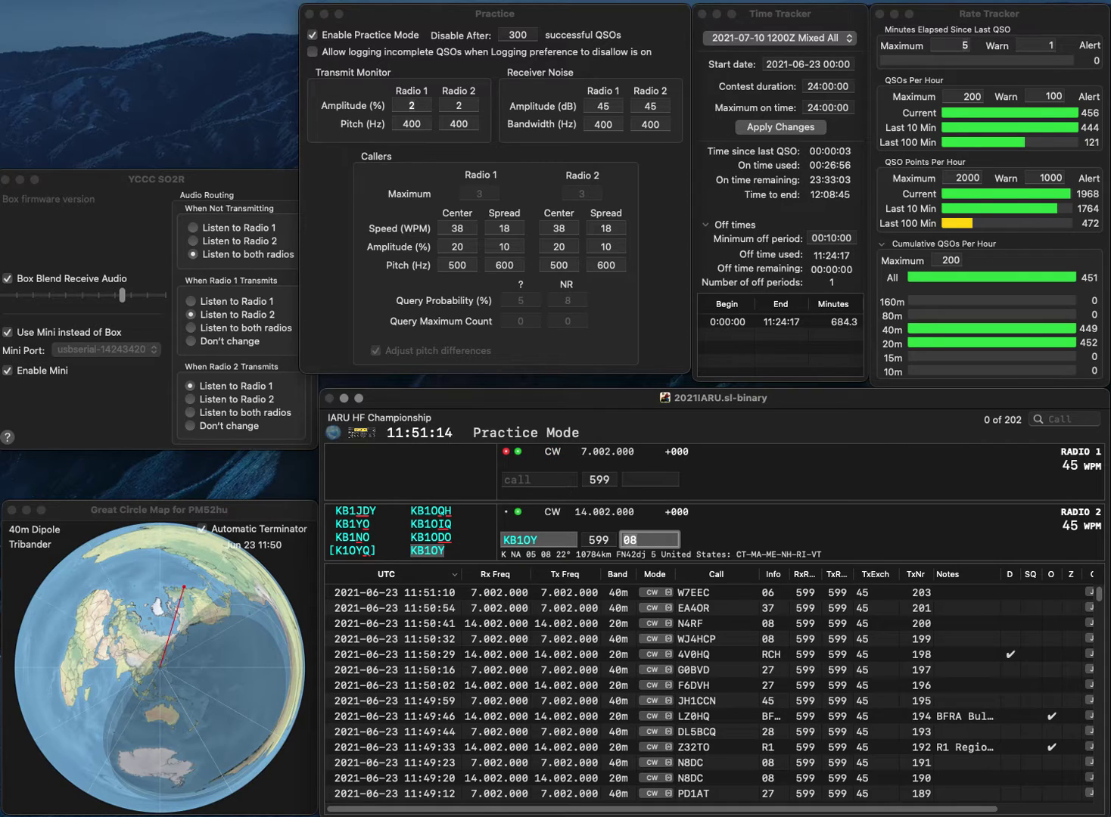
pyautogui.press('Return')
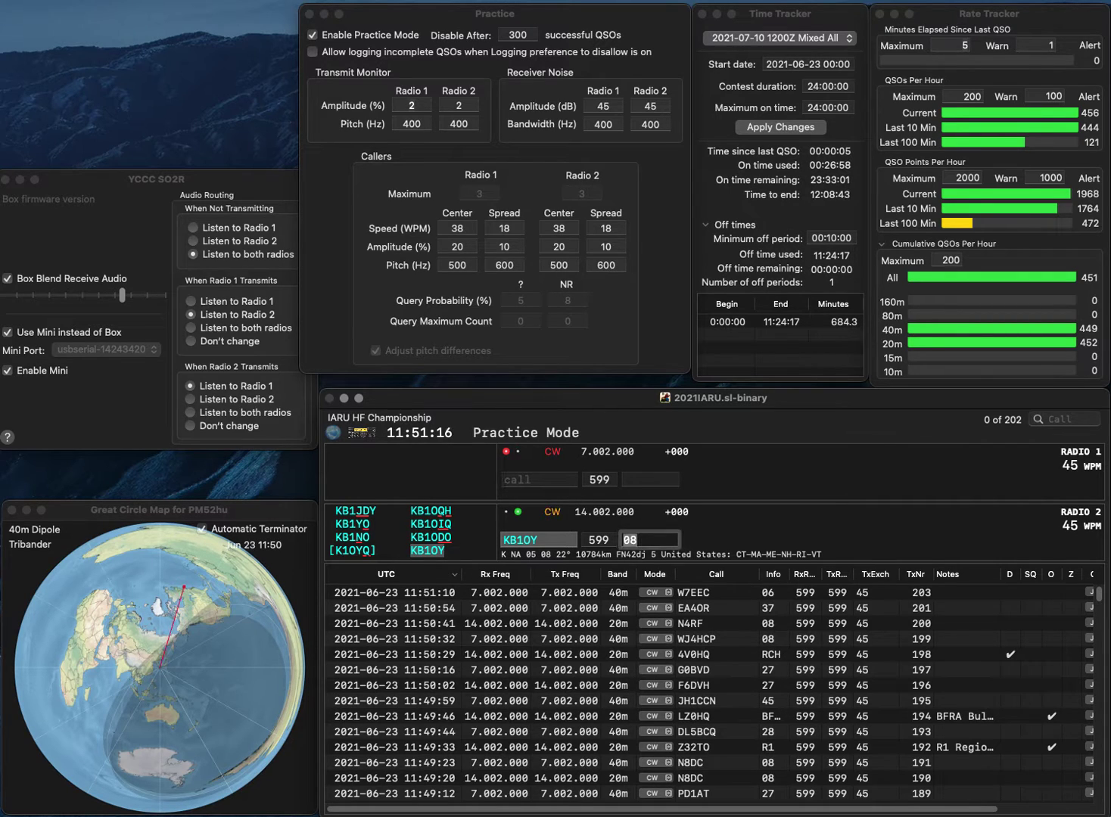
# Answer WX8F on Radio 1 and YU1JW on Radio 2.
pyautogui.write('WX')
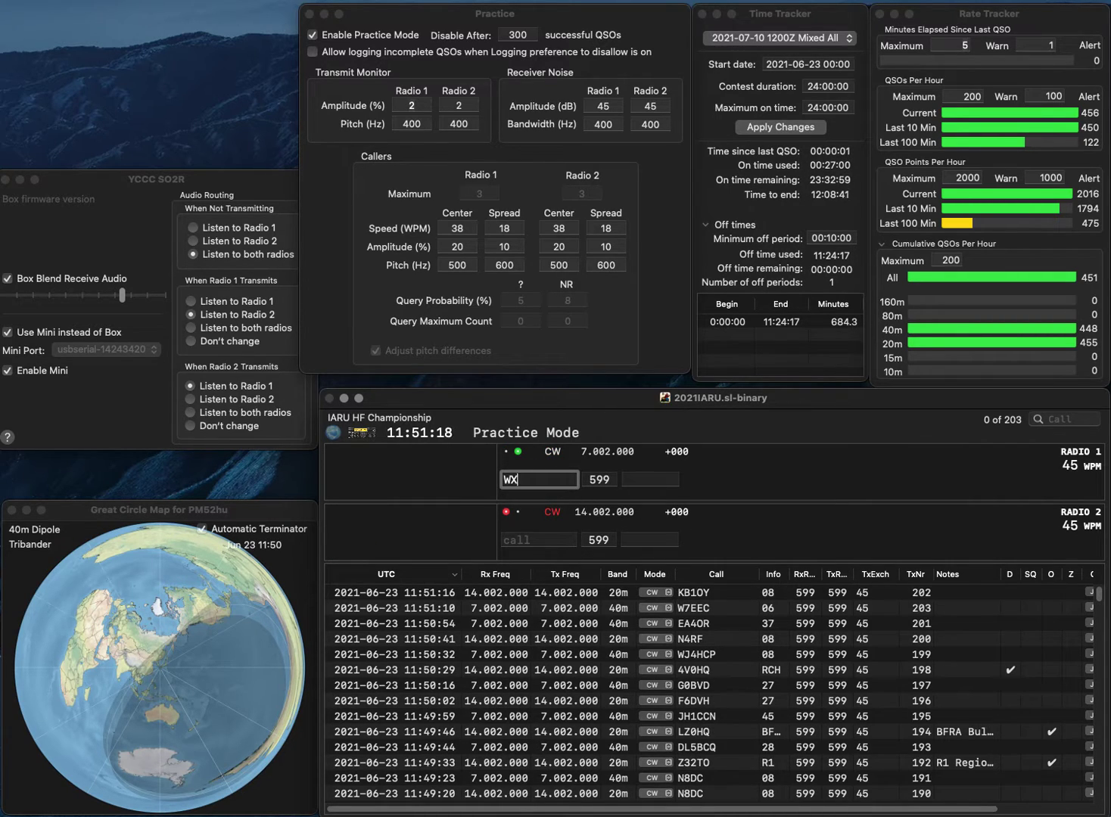
pyautogui.write('8F')
pyautogui.press('Return')
pyautogui.write('U')
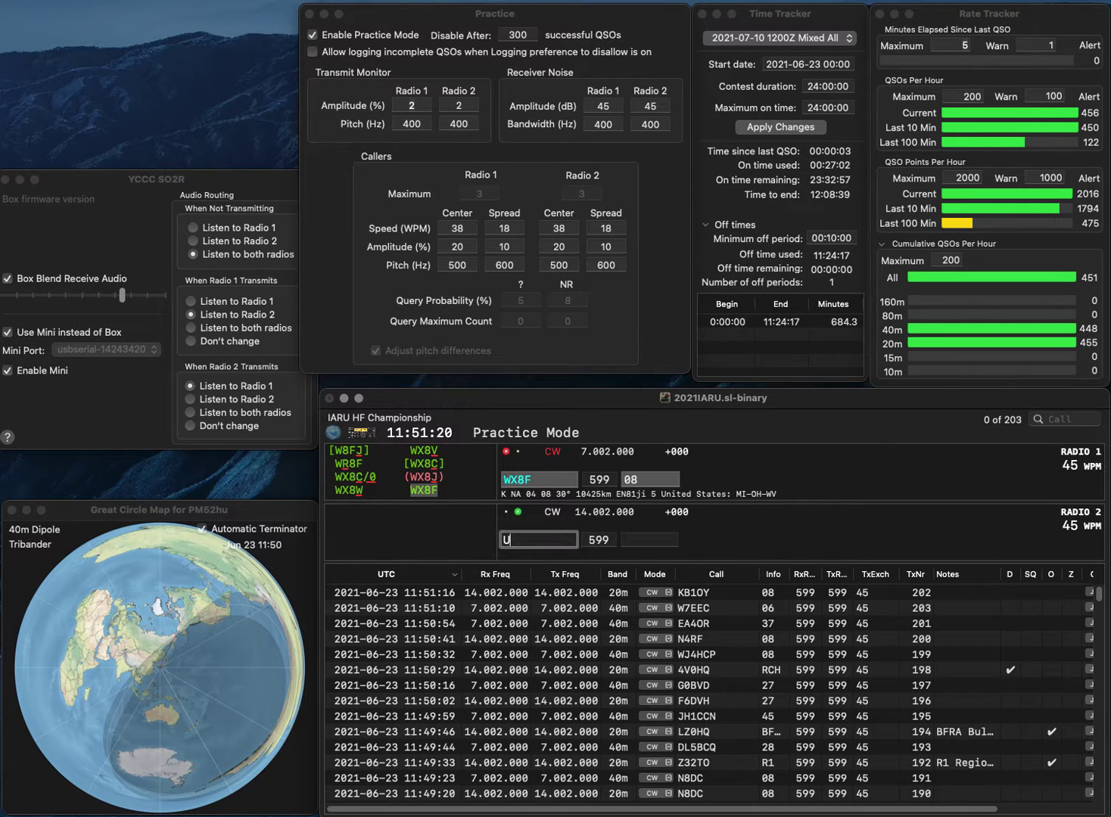
pyautogui.write('1JW')
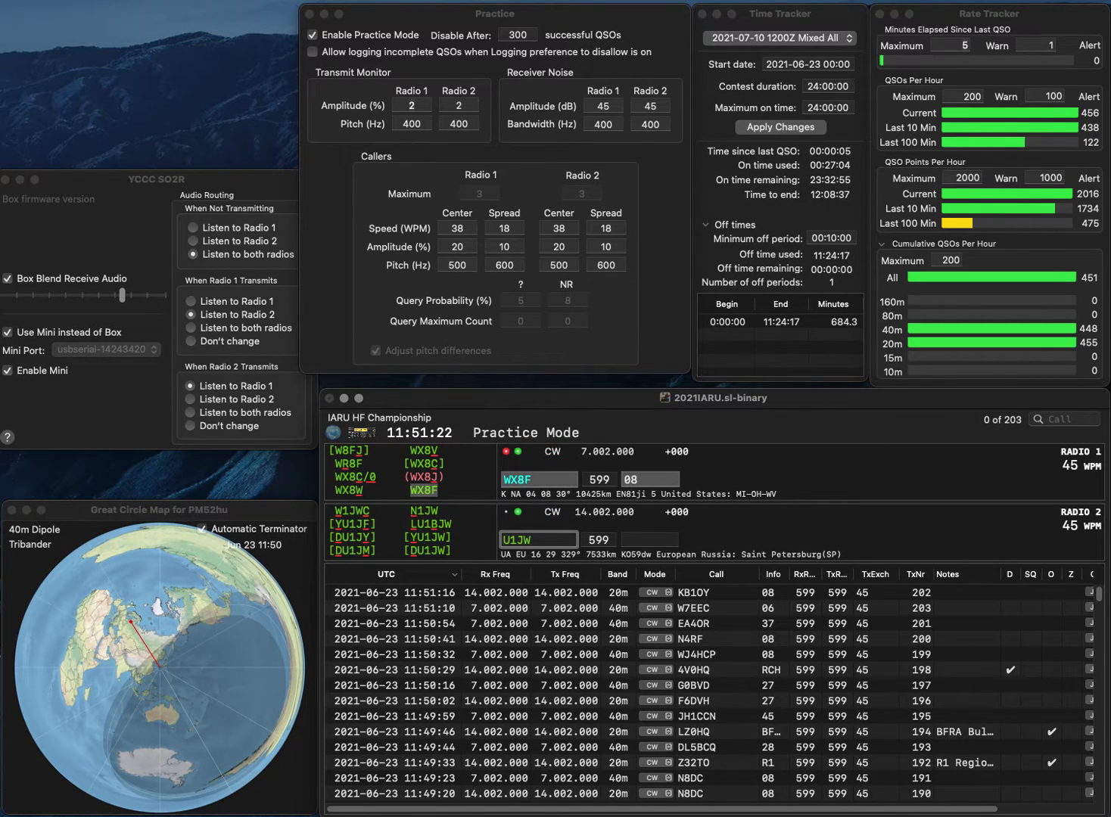
pyautogui.press('Home')
pyautogui.write('Y')
pyautogui.press('Return')
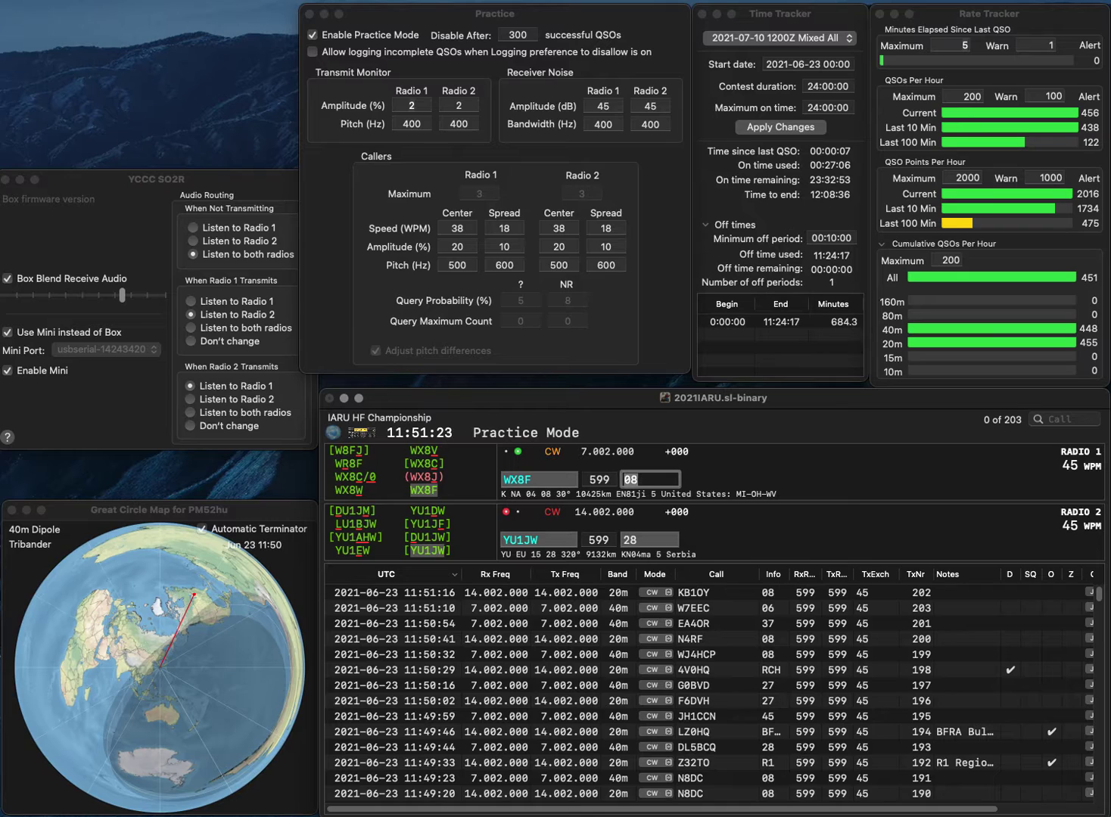
pyautogui.press('Return')
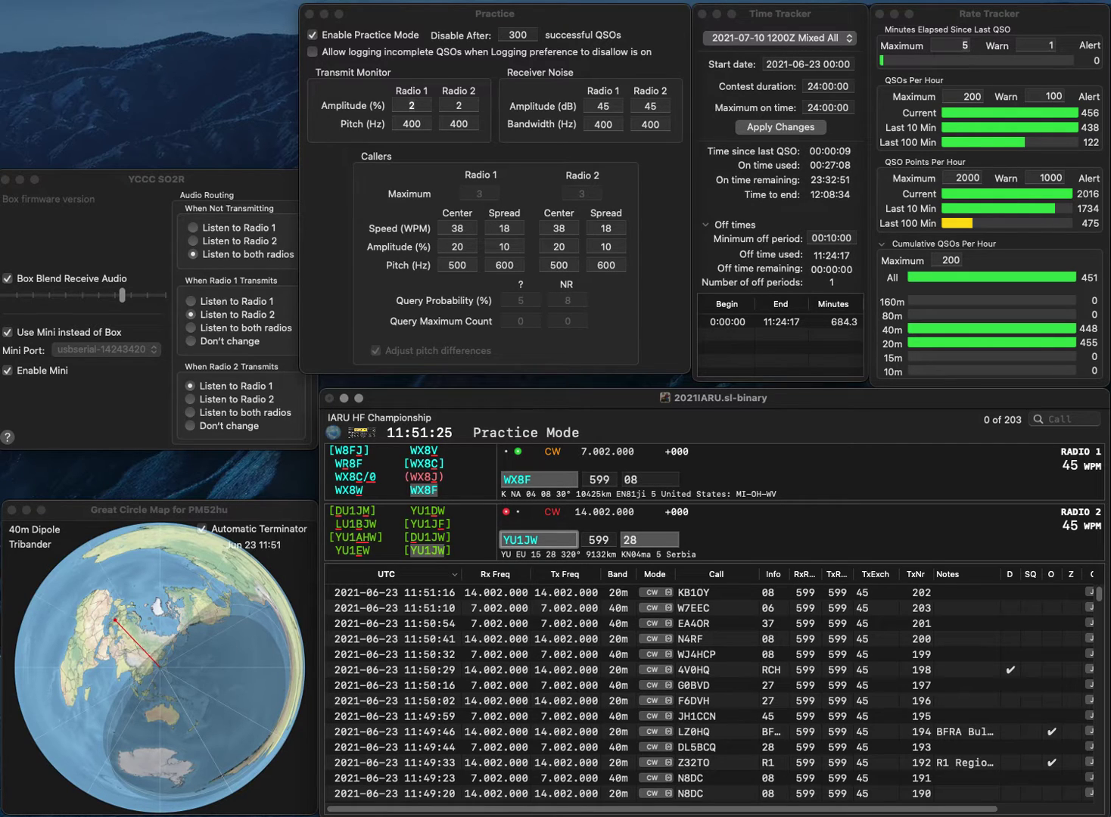
pyautogui.press('Tab')
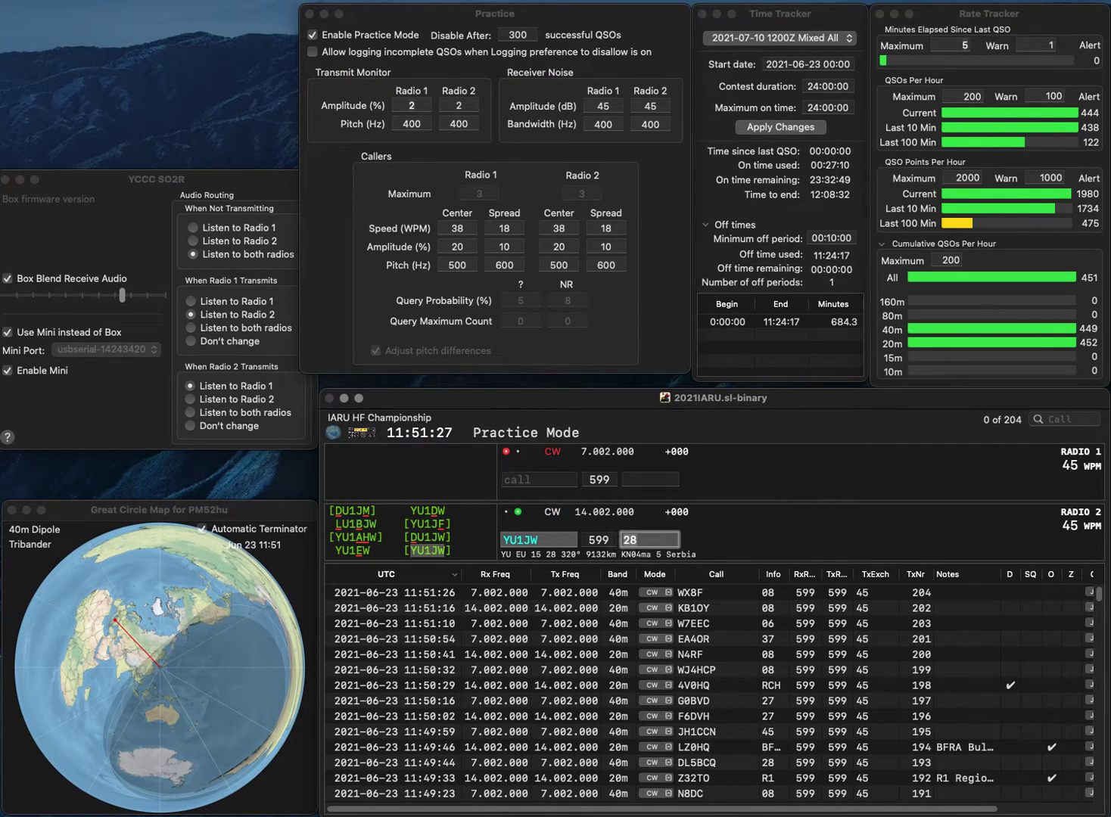
pyautogui.press('Return')
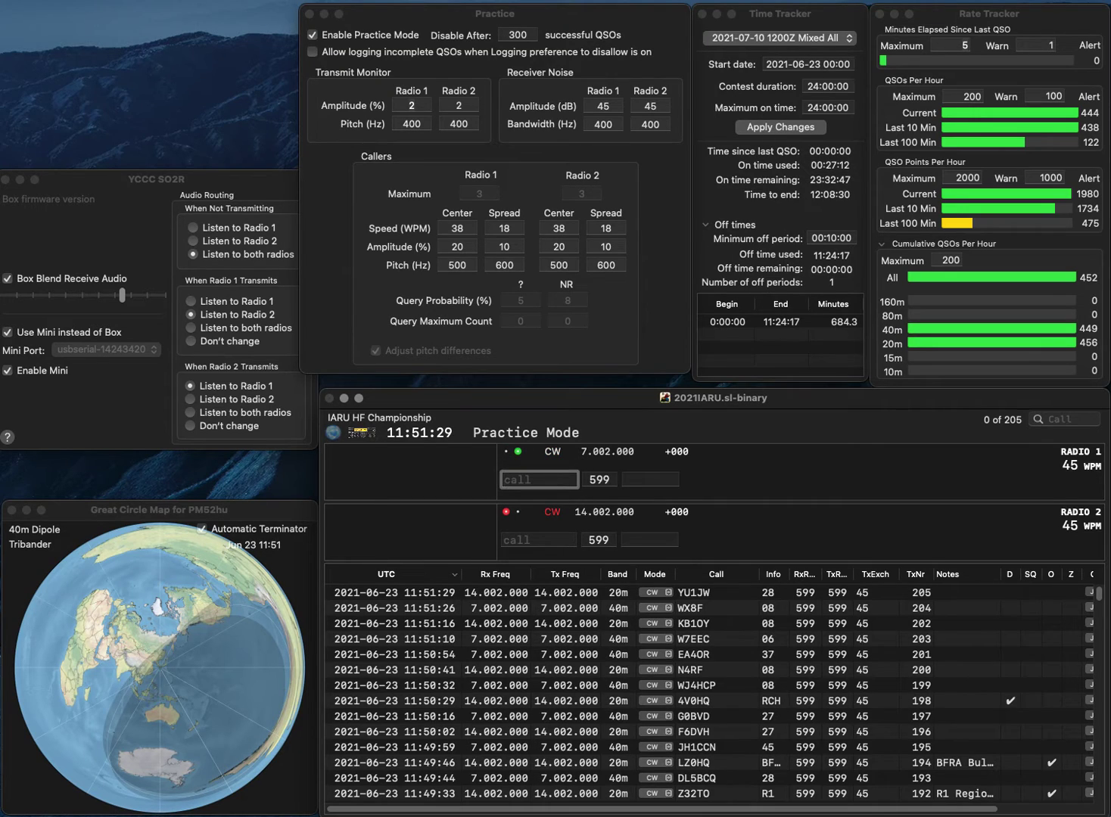
# Enter the Radio 1 caller as YS1MS and answer with the exchange.
pyautogui.write('S1MSA')
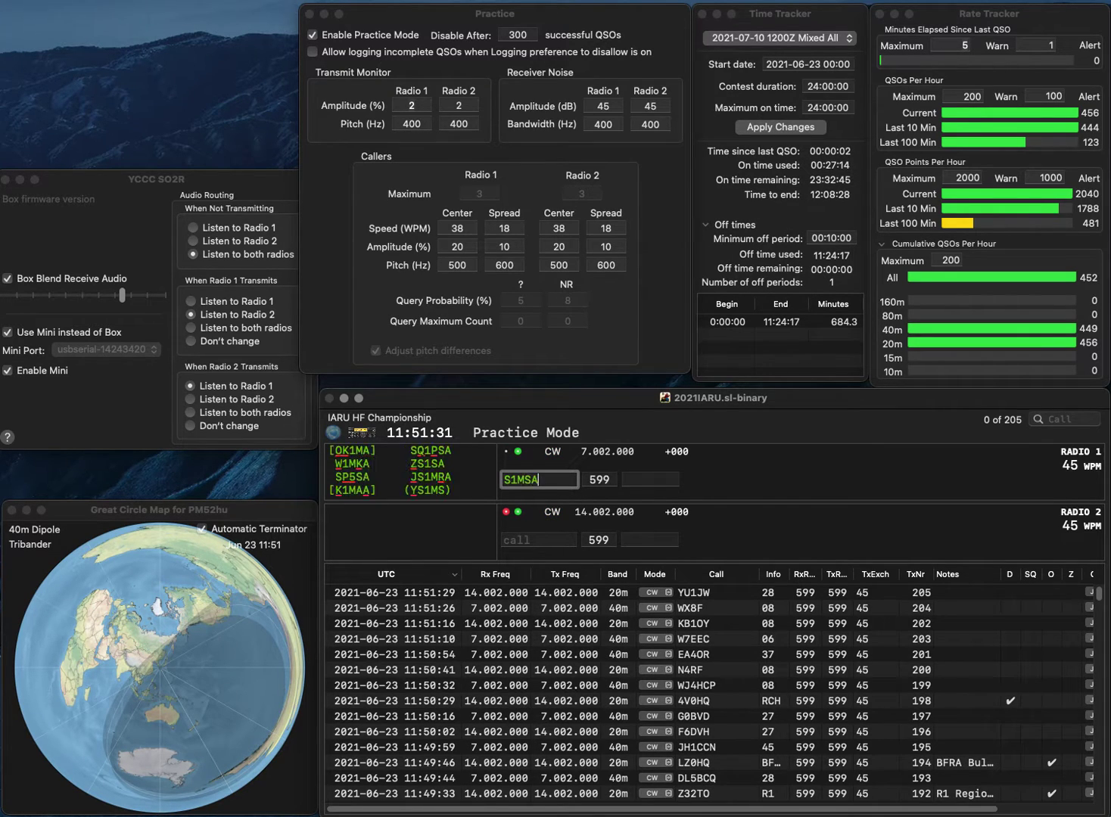
pyautogui.write('Y')
pyautogui.press('Return')
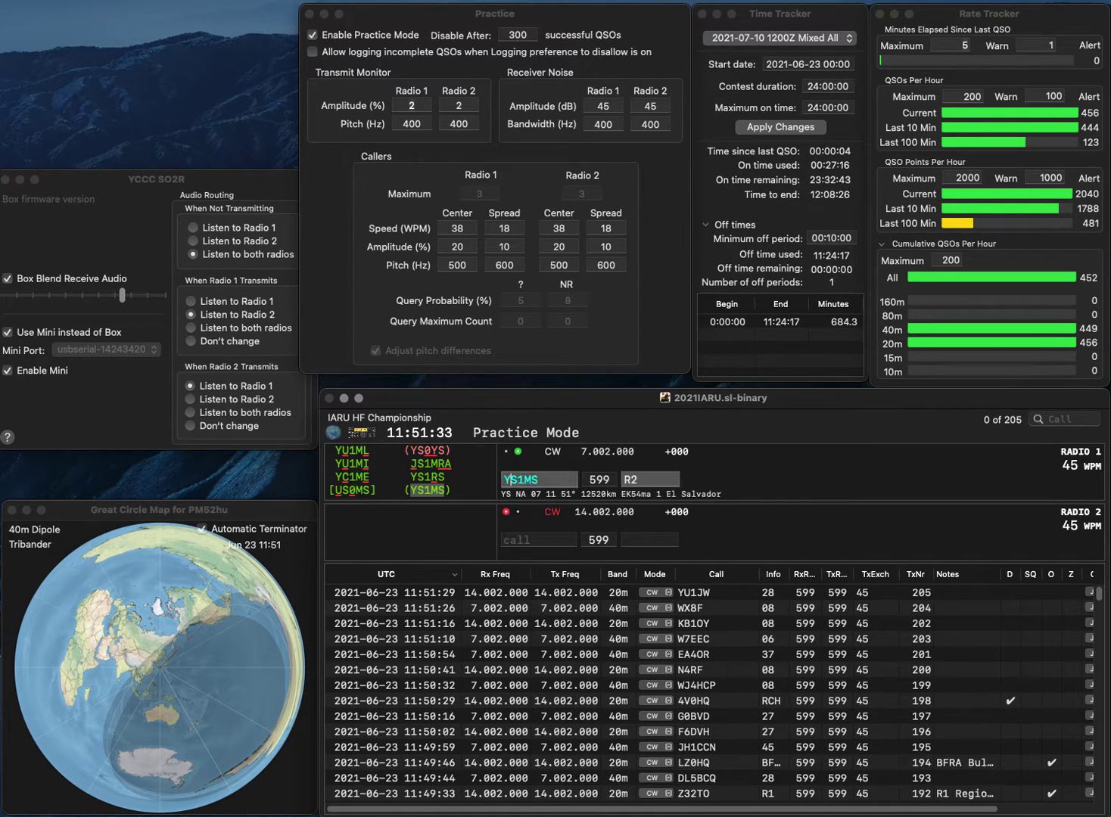
pyautogui.write('JA')
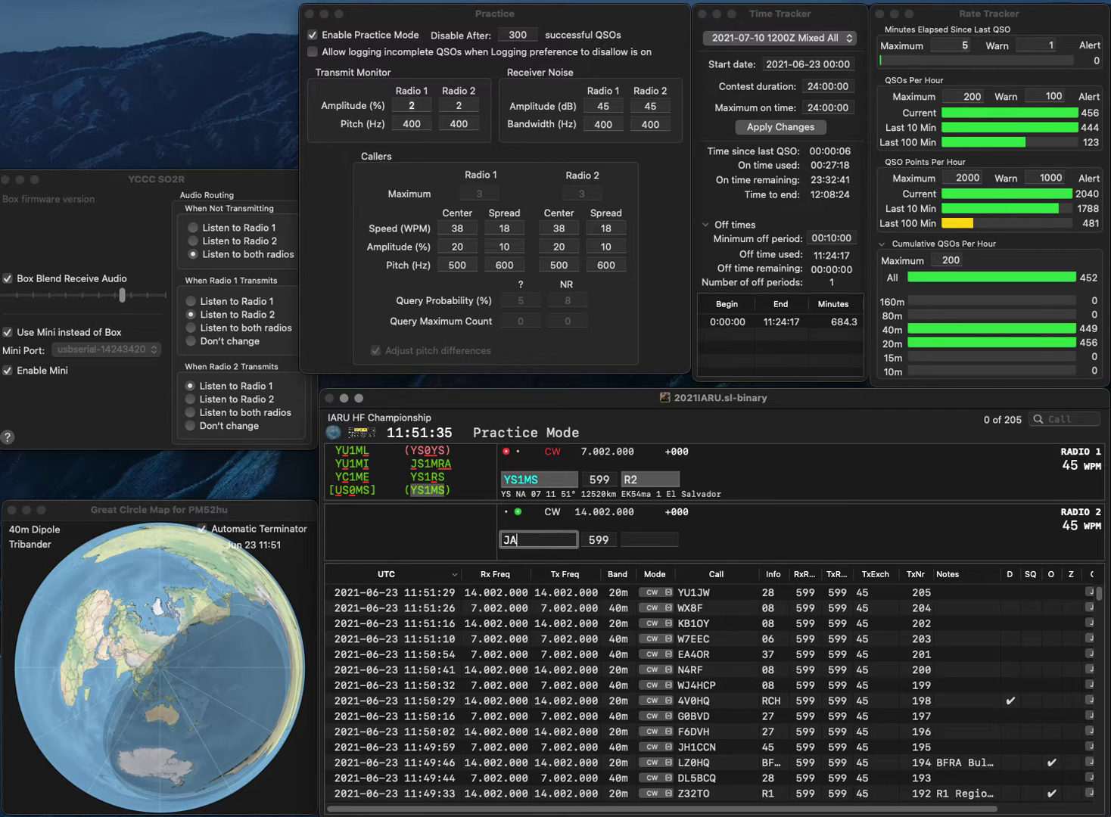
pyautogui.write('1OHP')
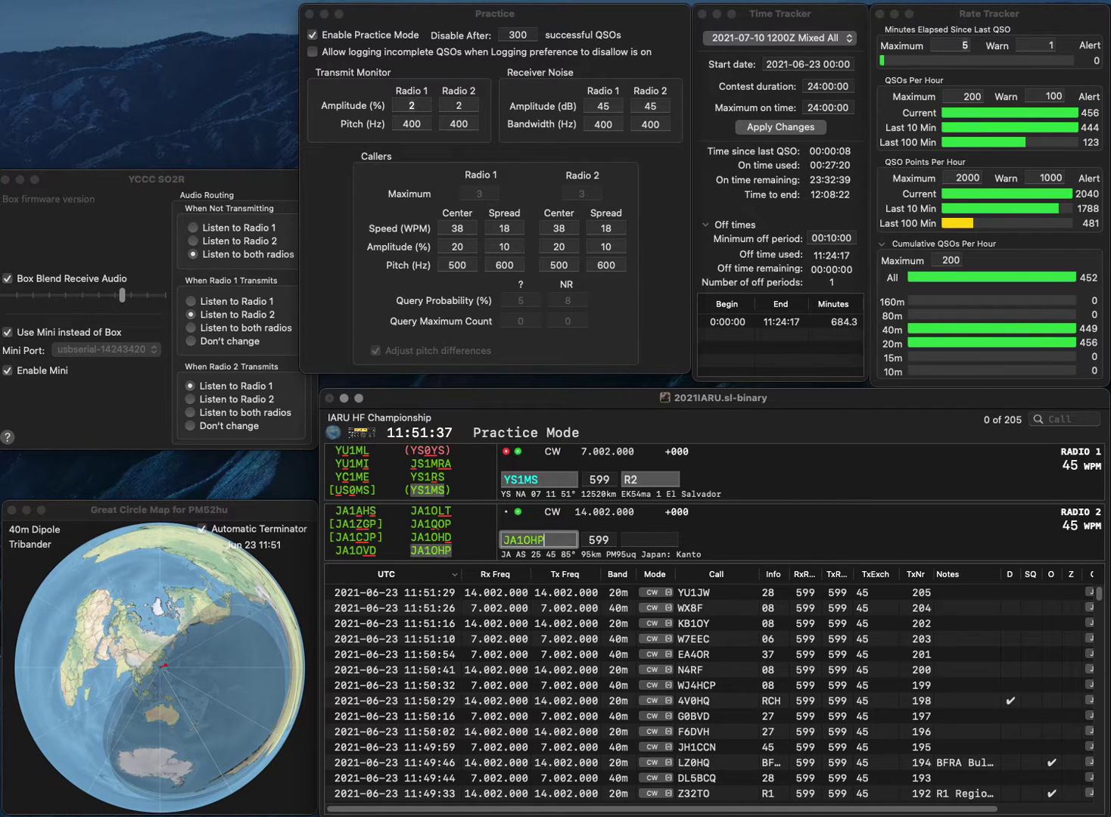
pyautogui.press('Return')
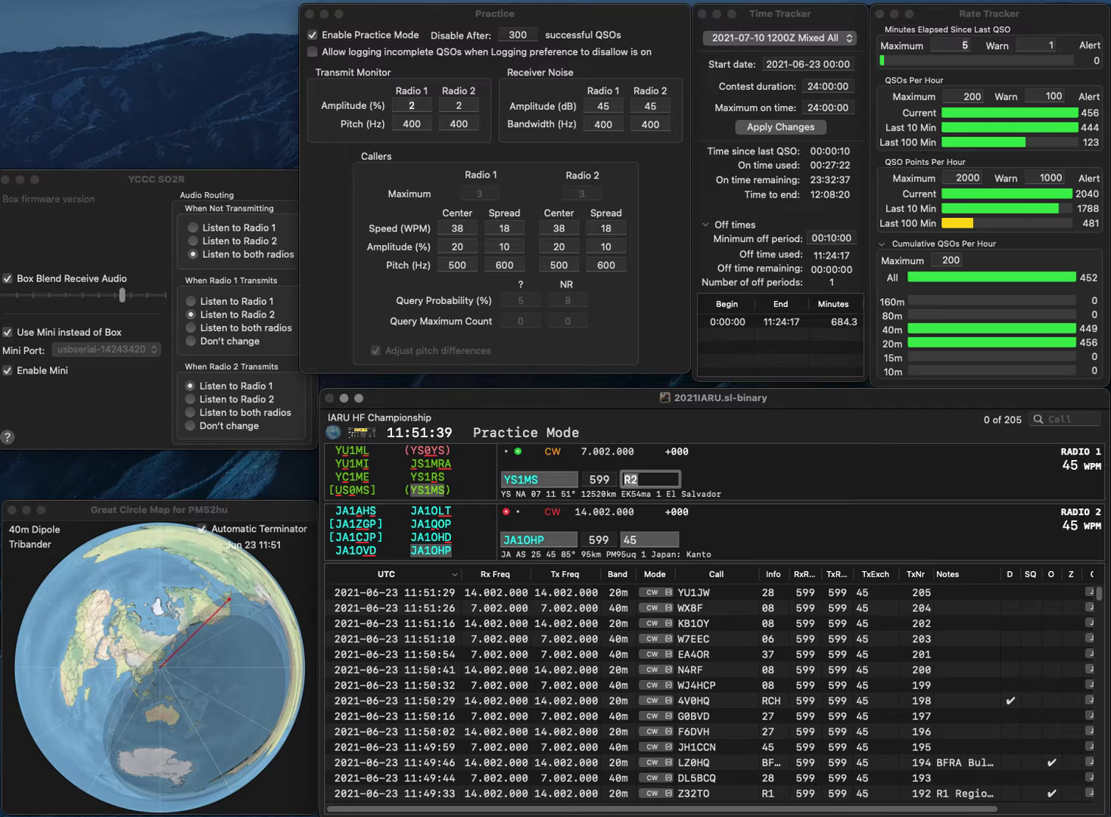
pyautogui.click(506, 480)
pyautogui.press('Return')
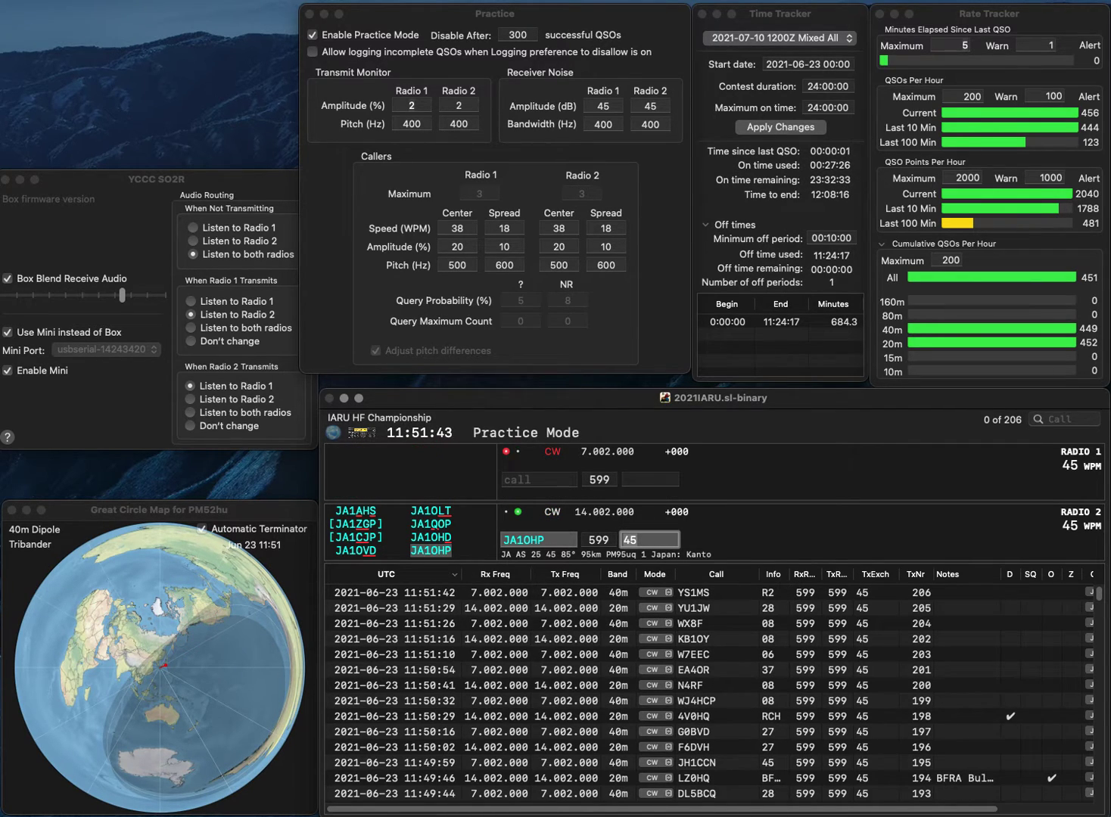
pyautogui.press('Return')
pyautogui.write('A')
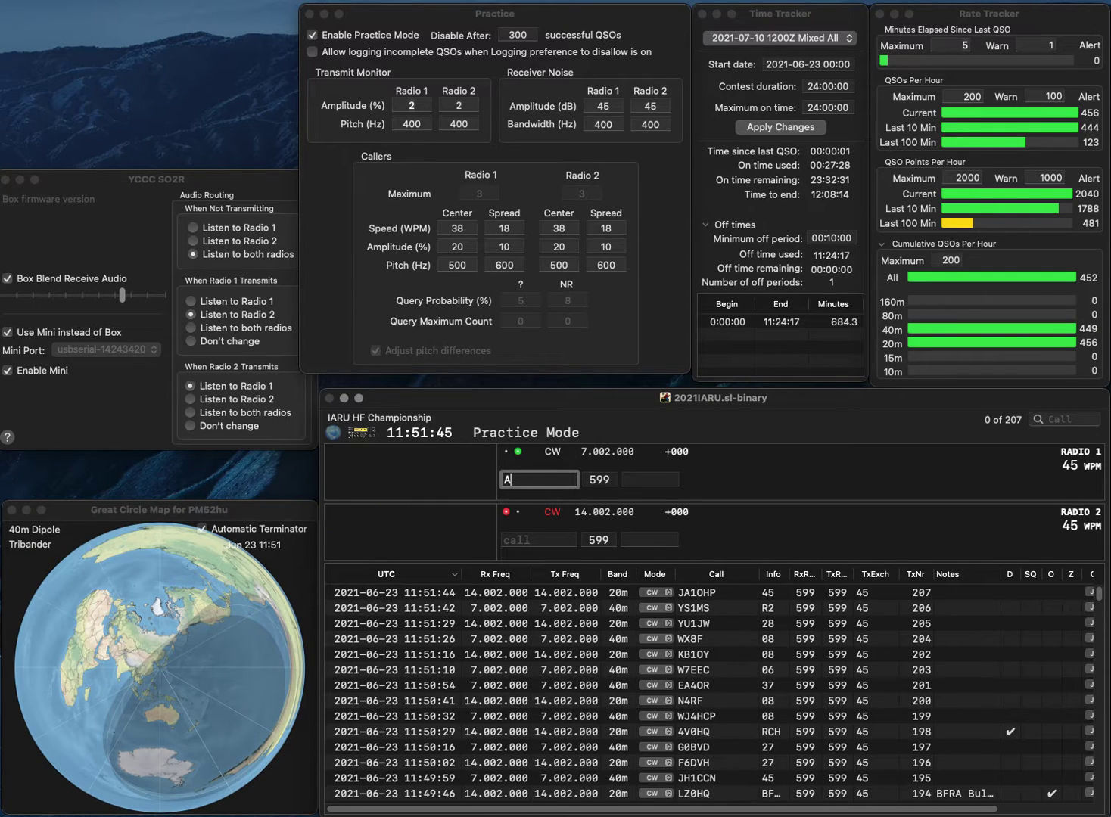
pyautogui.write('71Q')
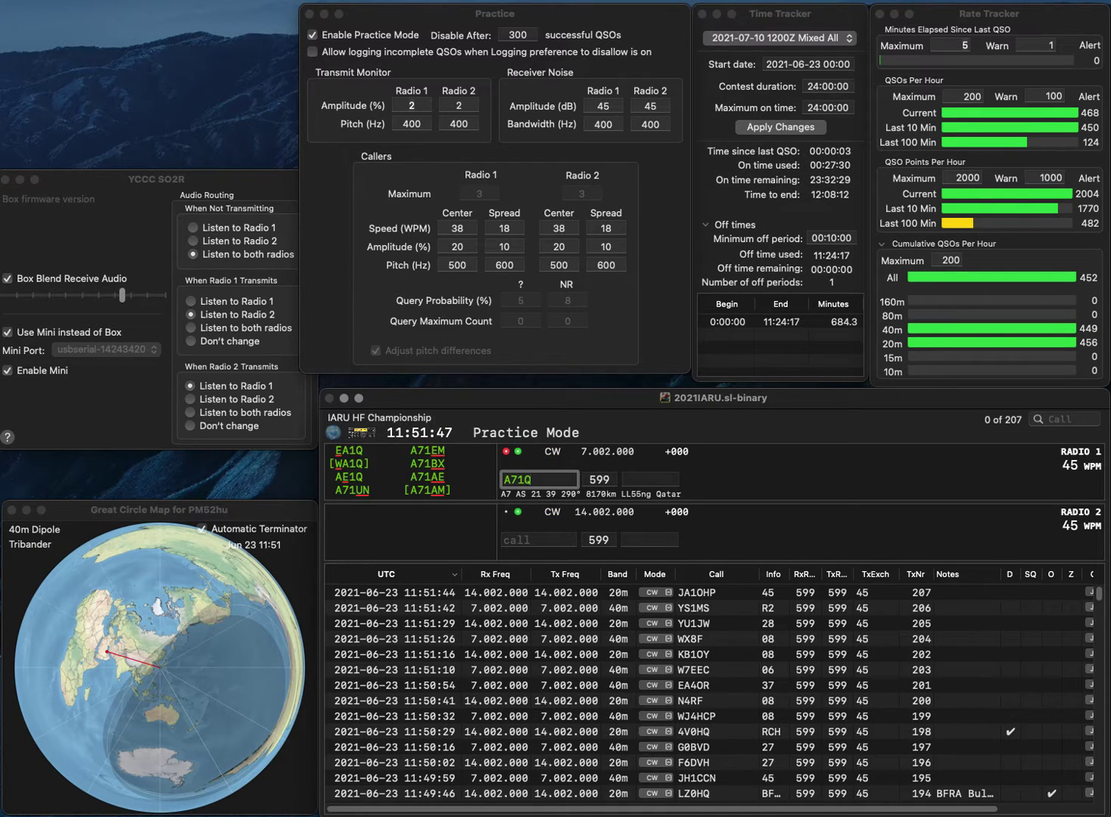
pyautogui.press('BackSpace')
pyautogui.write('HQ')
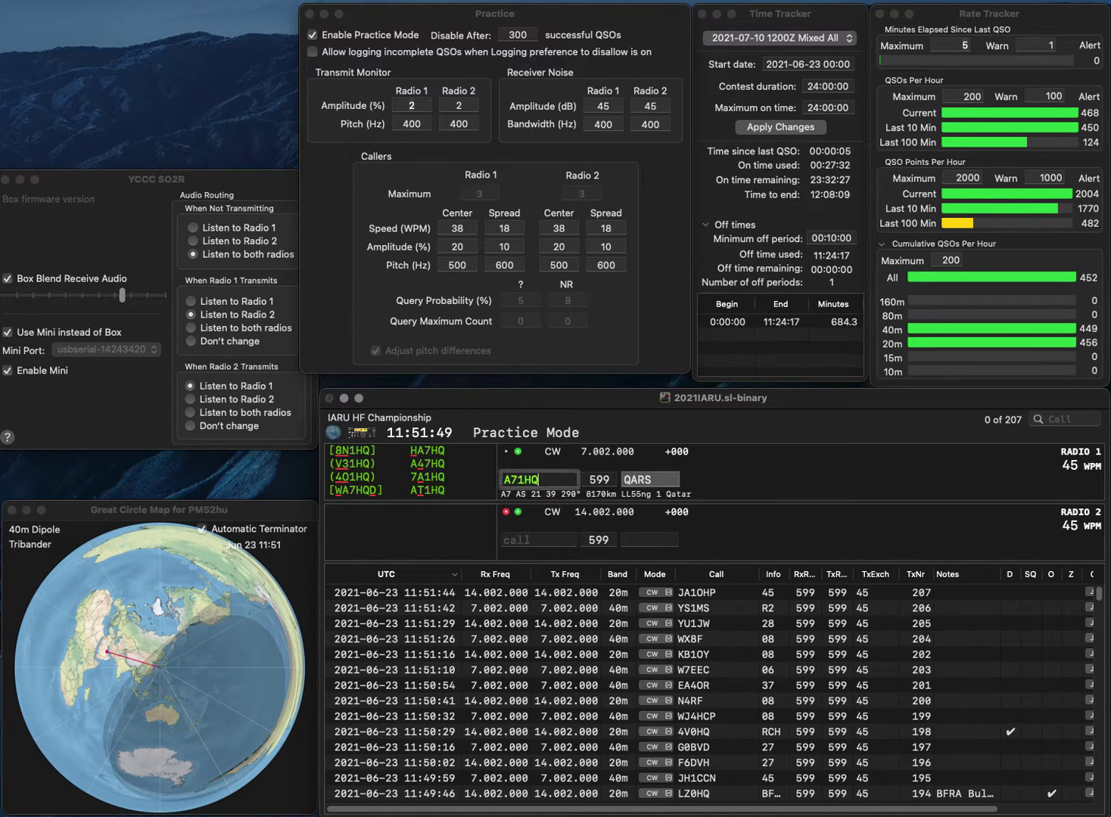
pyautogui.press('Return')
pyautogui.write('F4AD')
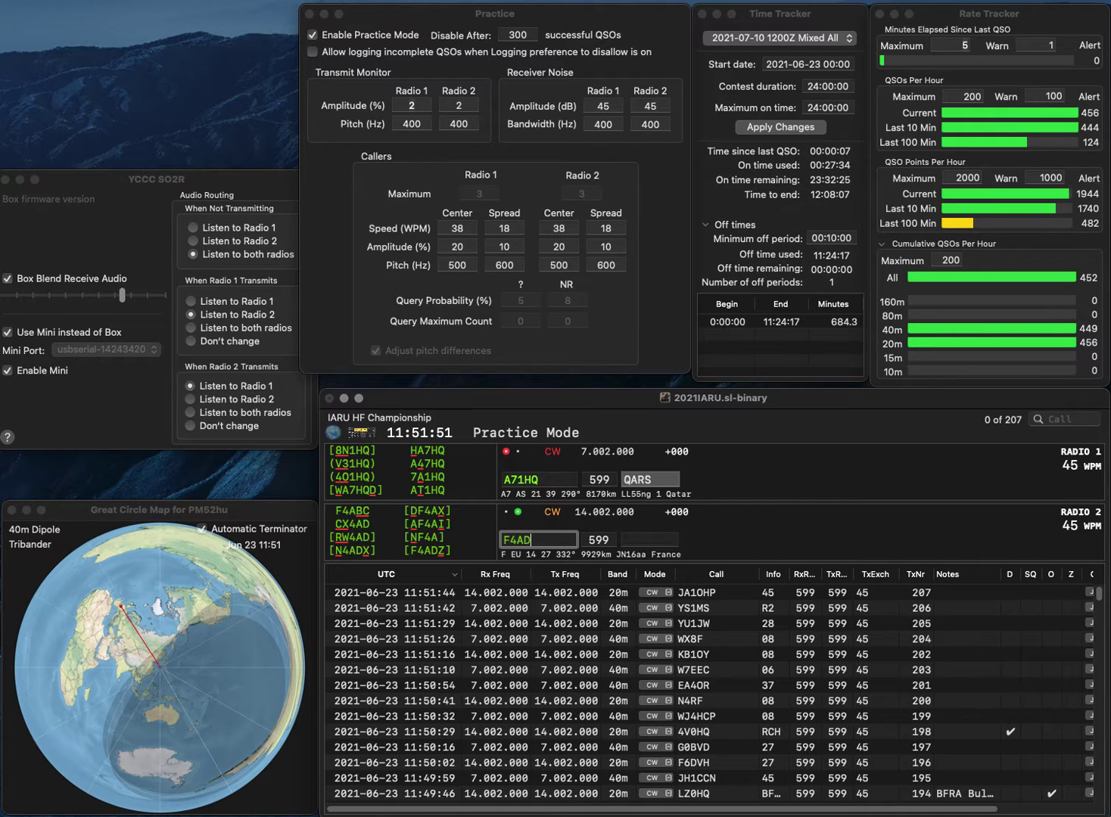
pyautogui.write('Z')
pyautogui.press('Return')
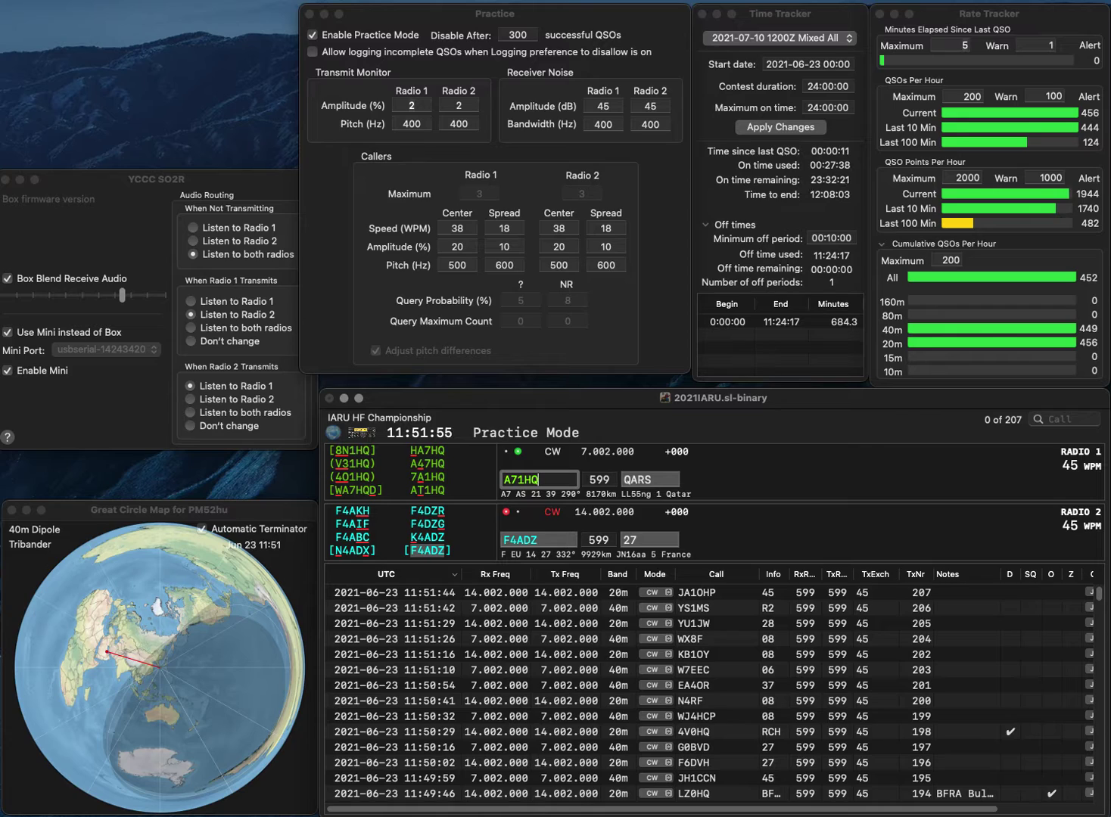
pyautogui.press('Return')
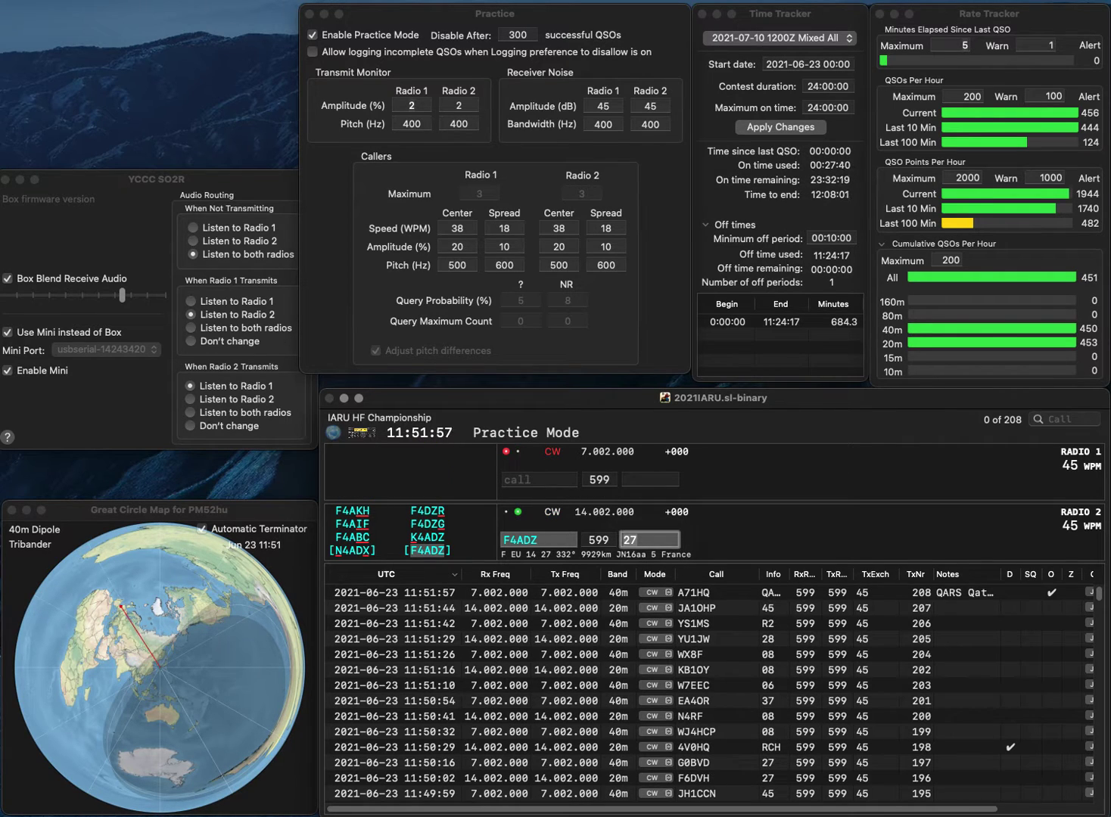
pyautogui.press('Return')
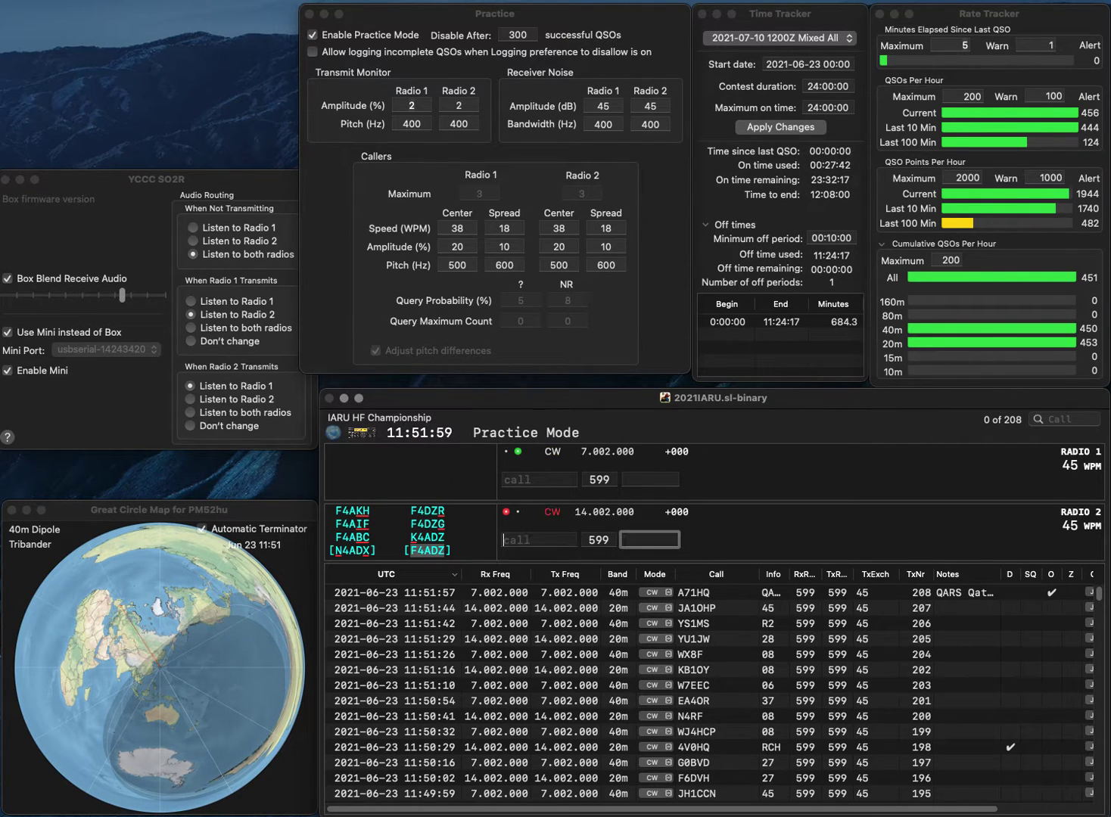
pyautogui.write('DL')
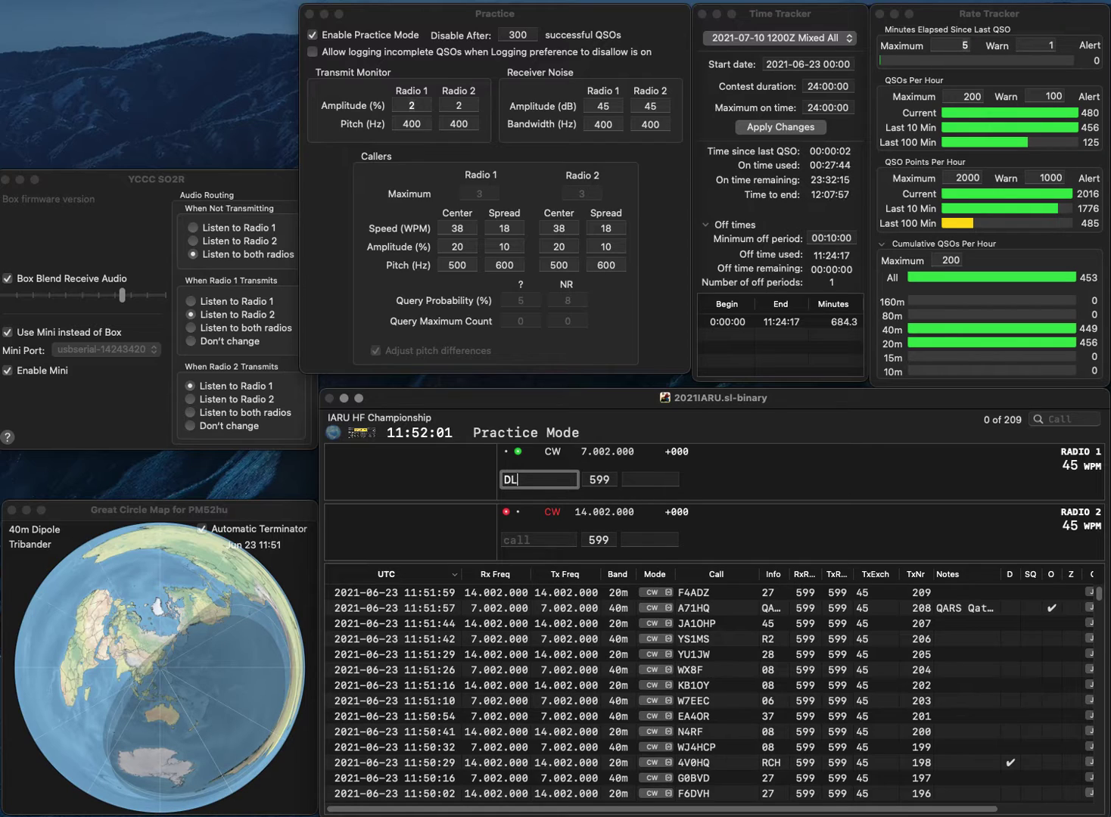
pyautogui.write('3ASM')
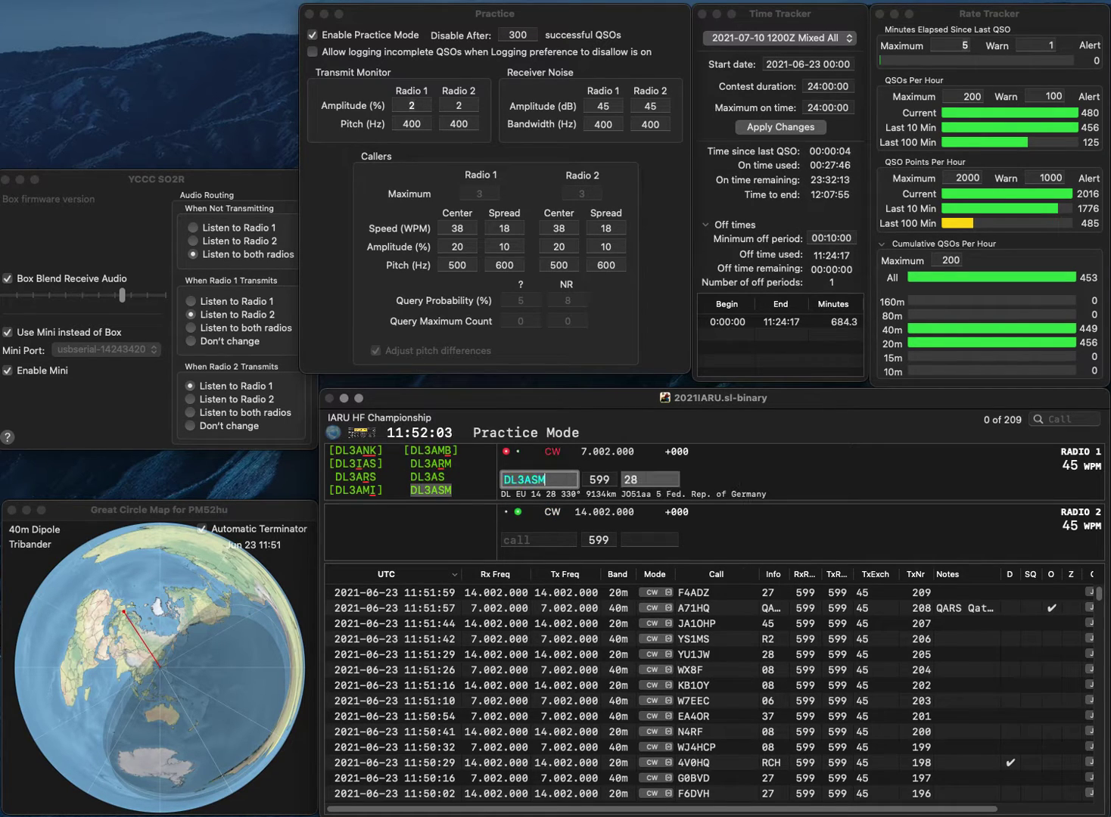
pyautogui.press('Down')
pyautogui.press('Up')
pyautogui.press('Down')
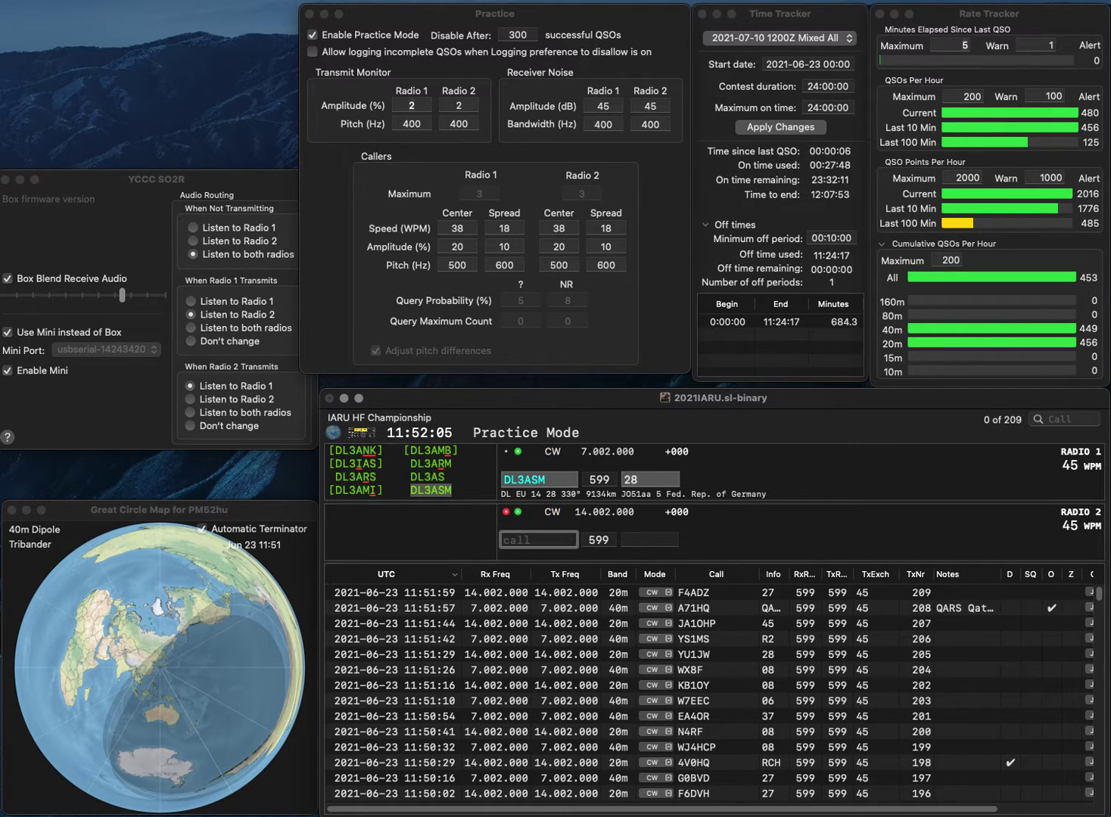
# Answer the Radio 2 caller as AD3JF and log DL3ASM on Radio 1 with exchange 28.
pyautogui.write('J')
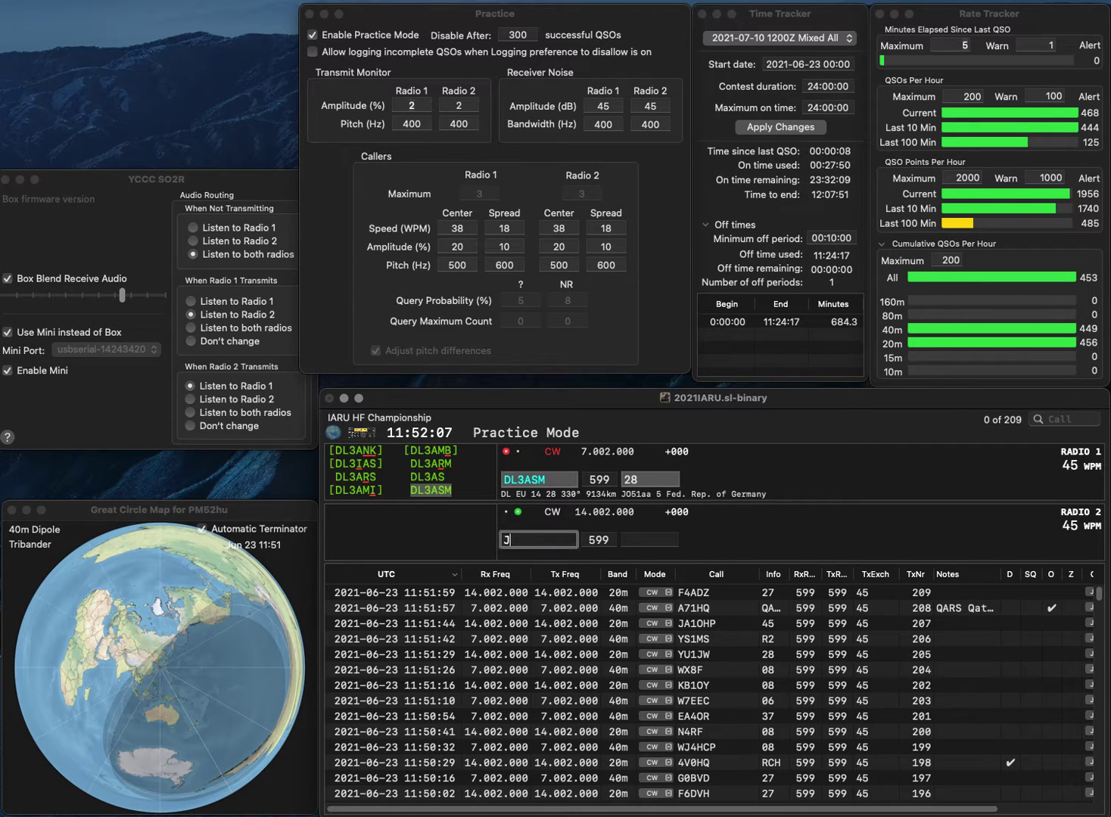
pyautogui.write('AD3JF')
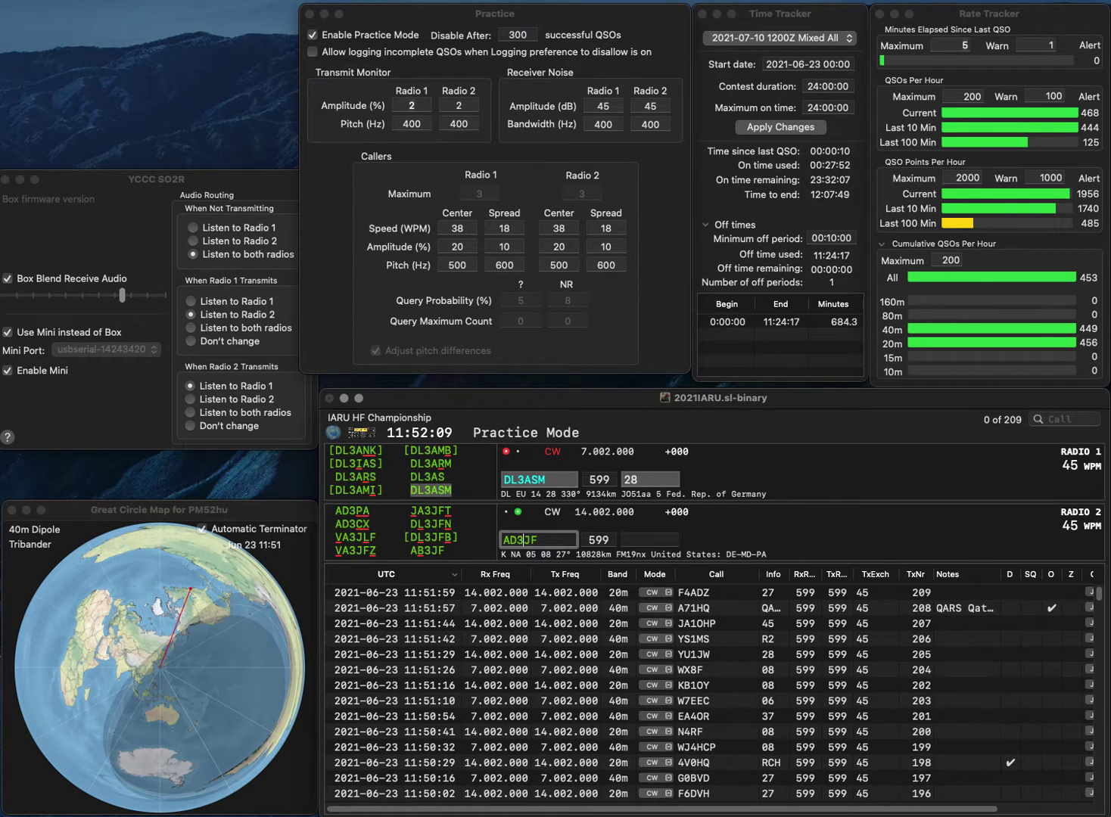
pyautogui.press('Return')
pyautogui.press('Up')
pyautogui.press('space')
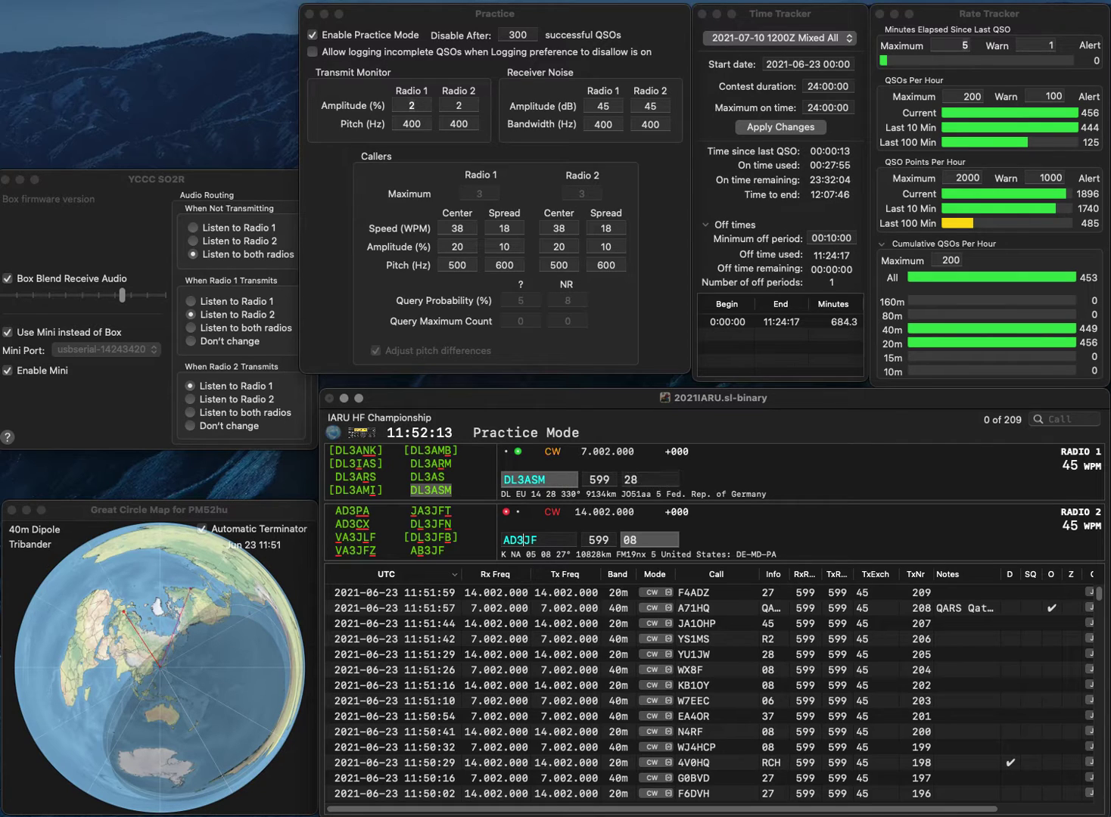
pyautogui.press('Return')
# Correct the Radio 2 callsign to AB3JF and send the reply again.
pyautogui.press('Left')
pyautogui.press('Left')
pyautogui.press('Left')
pyautogui.press('BackSpace')
pyautogui.write('B')
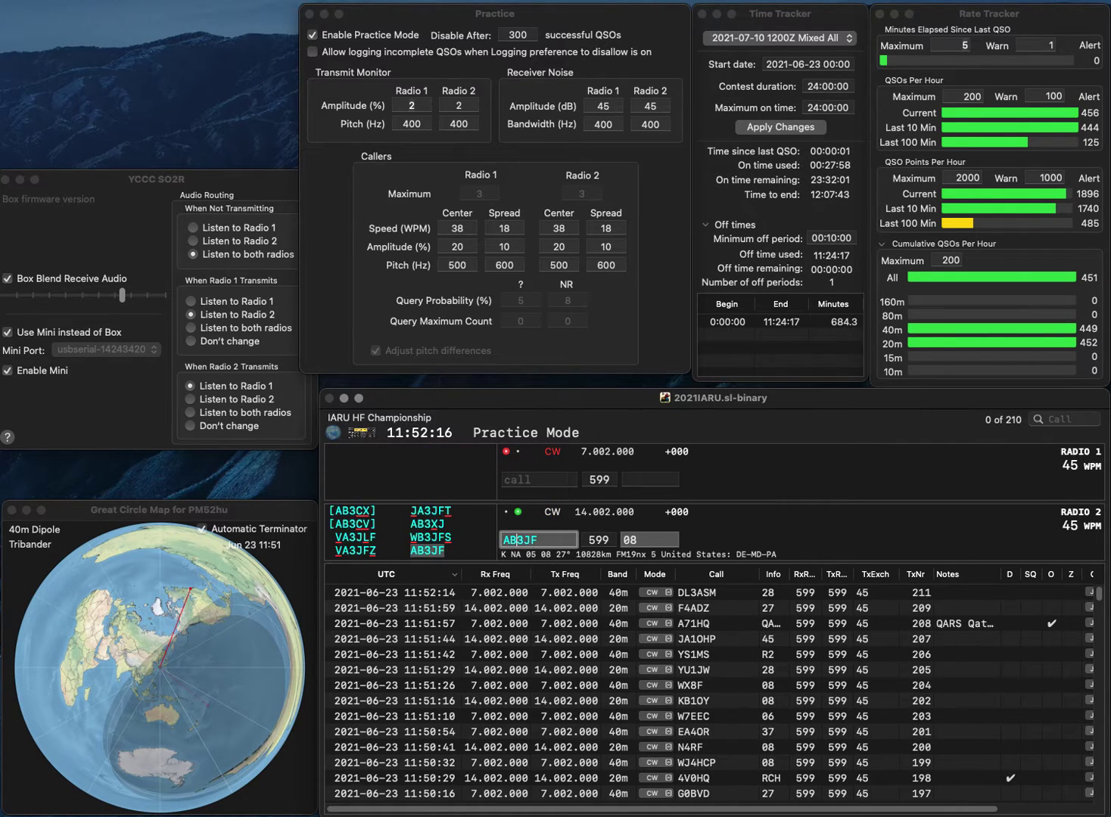
pyautogui.press('Return')
pyautogui.write('D')
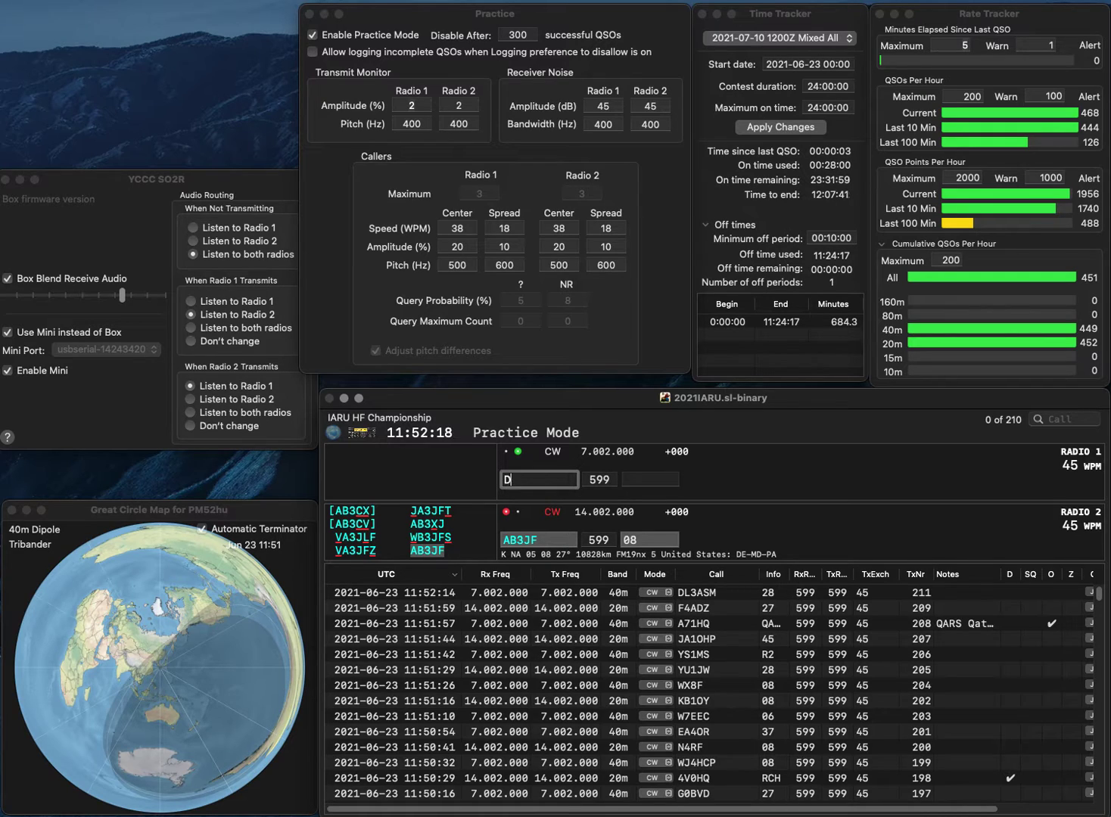
pyautogui.write('F')
pyautogui.write('RS')
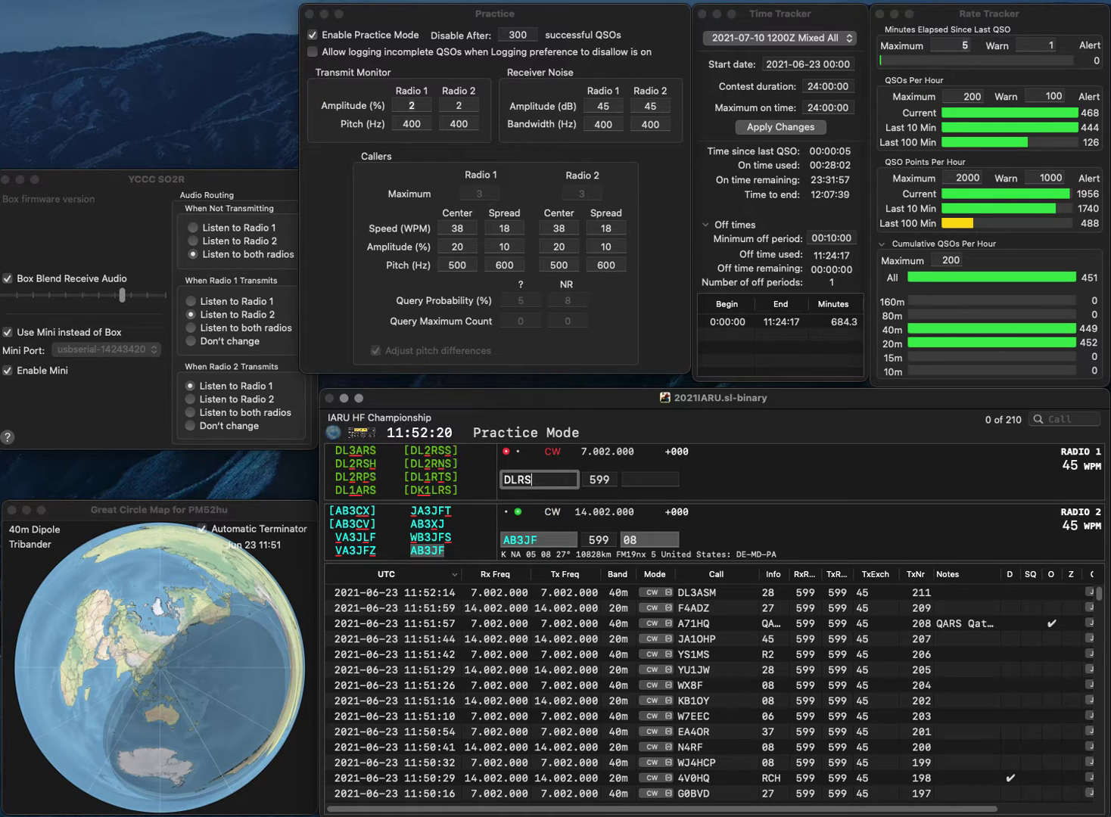
pyautogui.press('Return')
pyautogui.press('Tab')
pyautogui.press('Return')
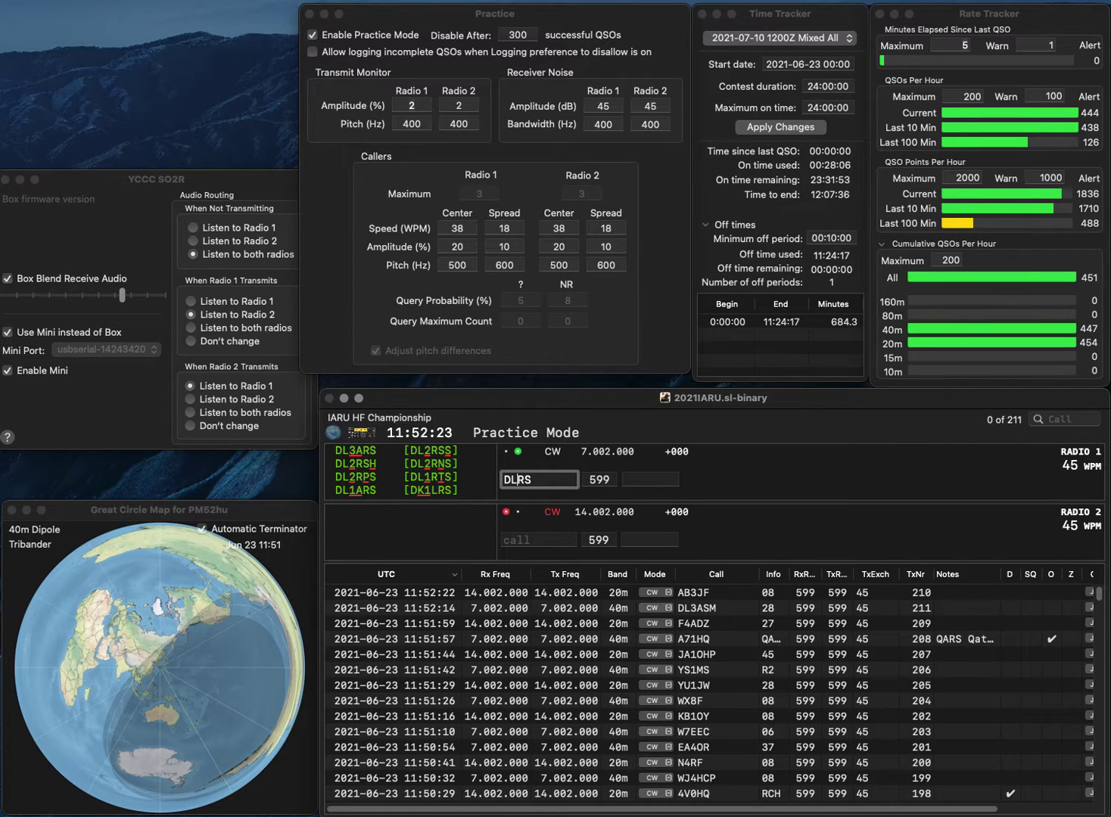
pyautogui.press('Left')
pyautogui.press('Left')
pyautogui.write('2')
pyautogui.press('Left')
pyautogui.press('BackSpace')
pyautogui.write('F')
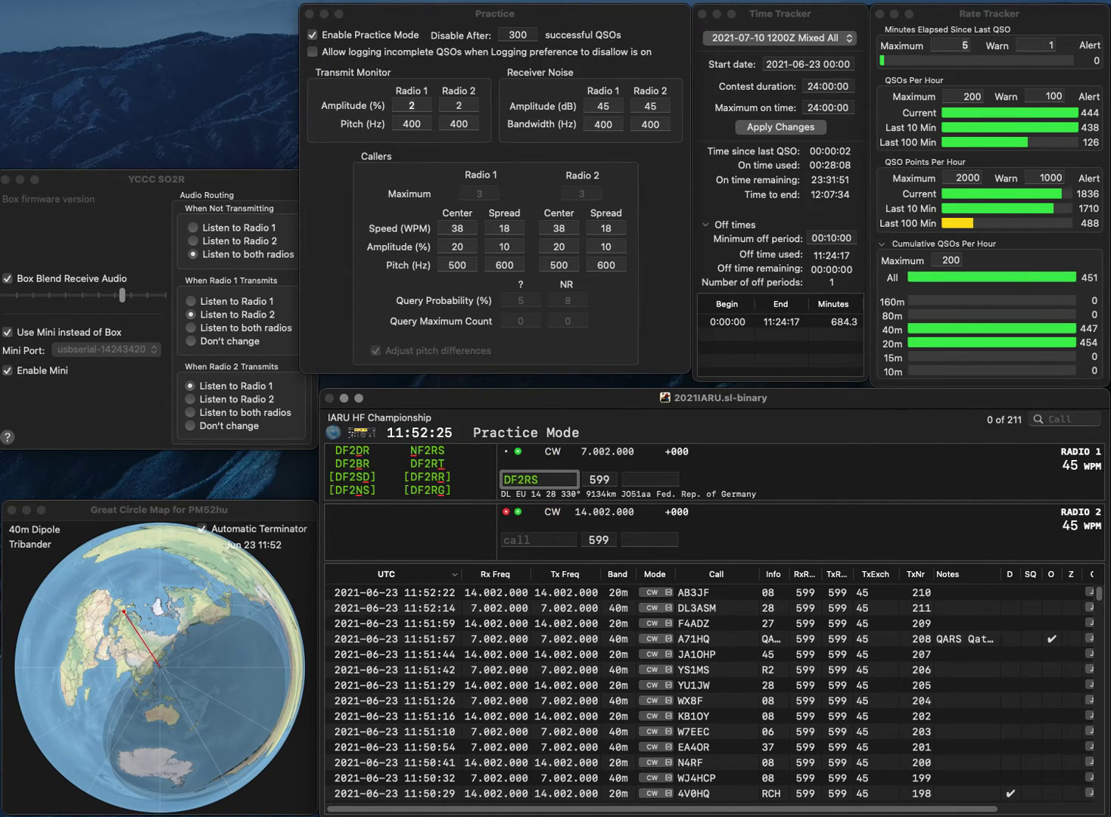
pyautogui.press('Right')
pyautogui.press('Right')
pyautogui.press('Right')
pyautogui.press('BackSpace')
pyautogui.write('H')
pyautogui.press('Return')
pyautogui.write('O')
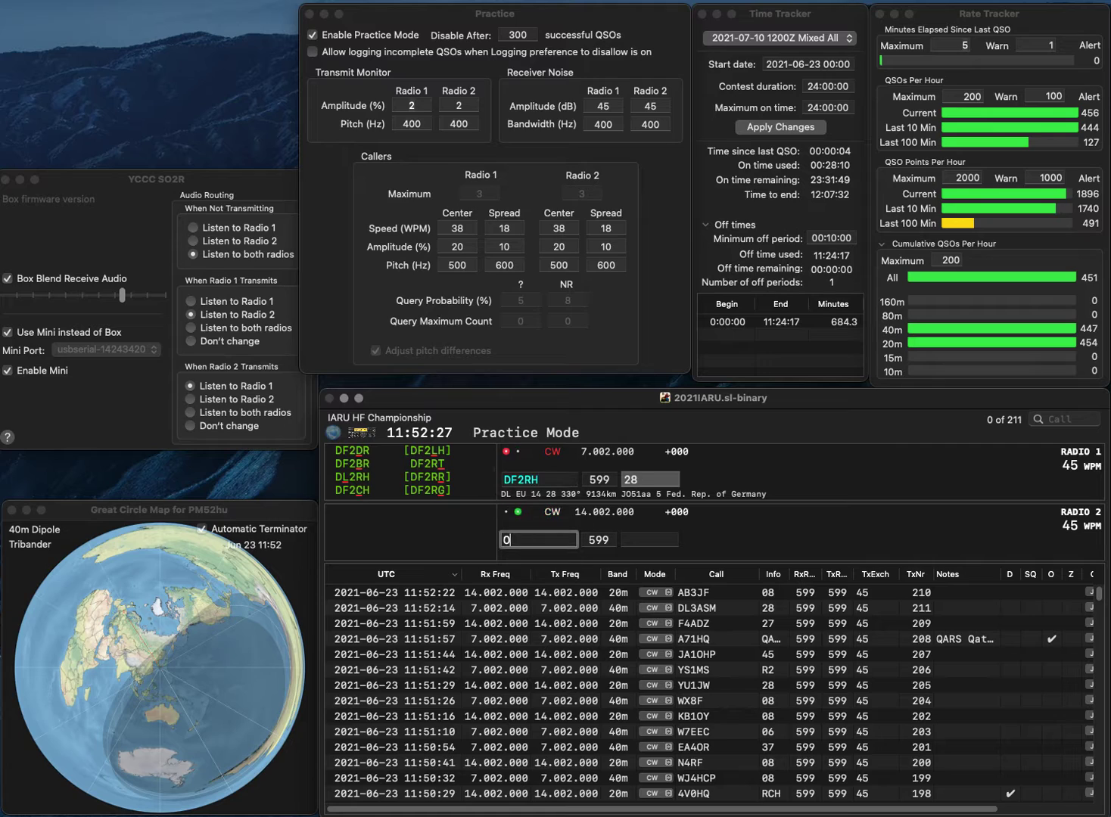
pyautogui.write('K2RR')
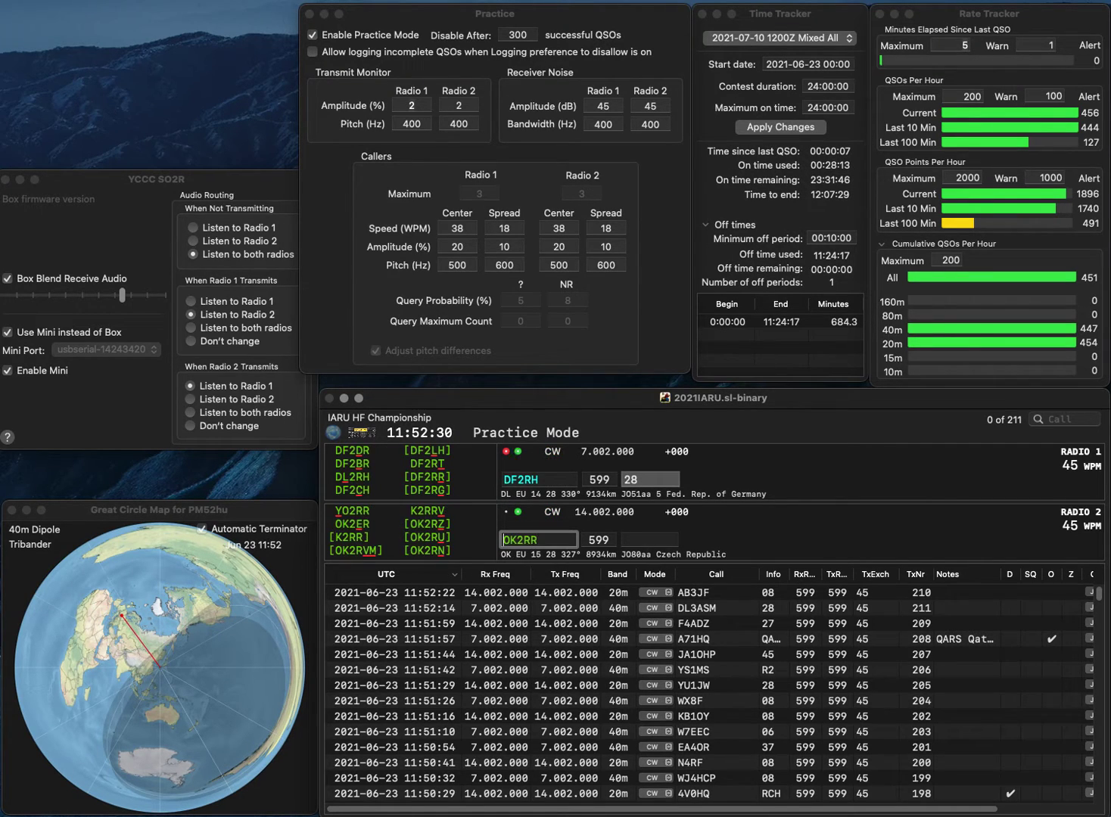
pyautogui.press('Home')
pyautogui.press('Delete')
pyautogui.write('9')
pyautogui.press('Return')
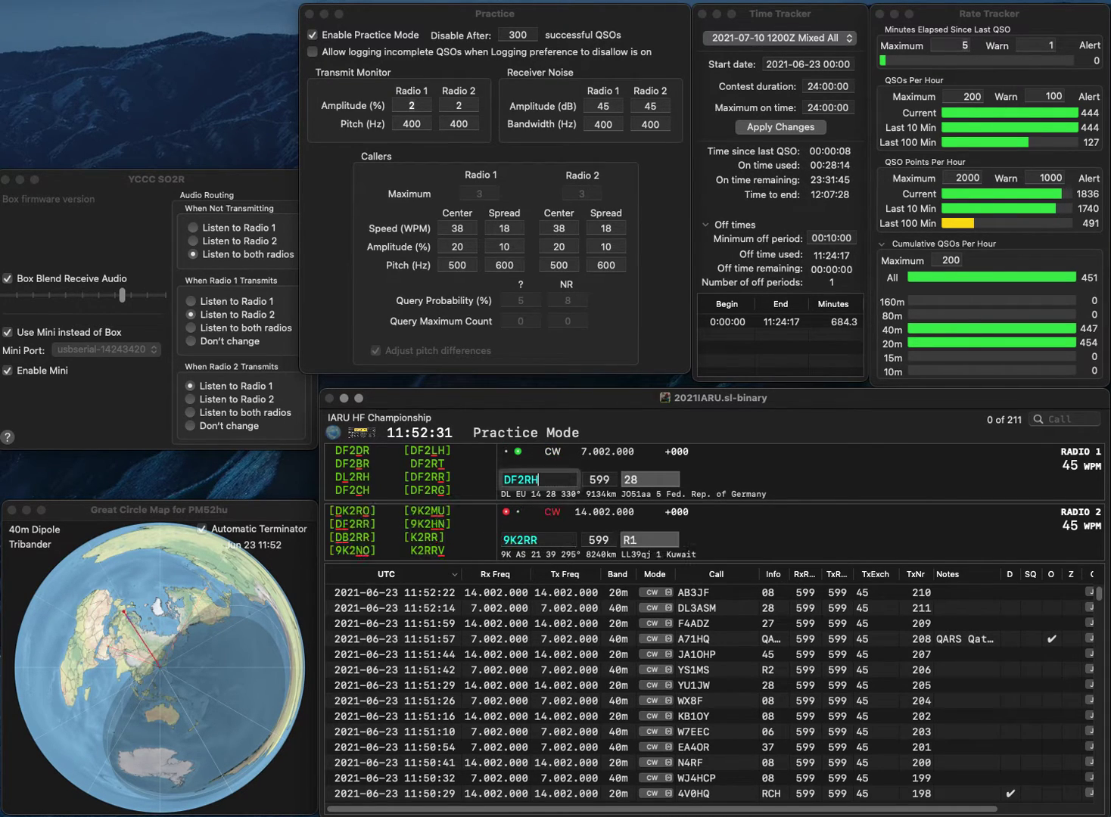
pyautogui.press('Left')
pyautogui.press('BackSpace')
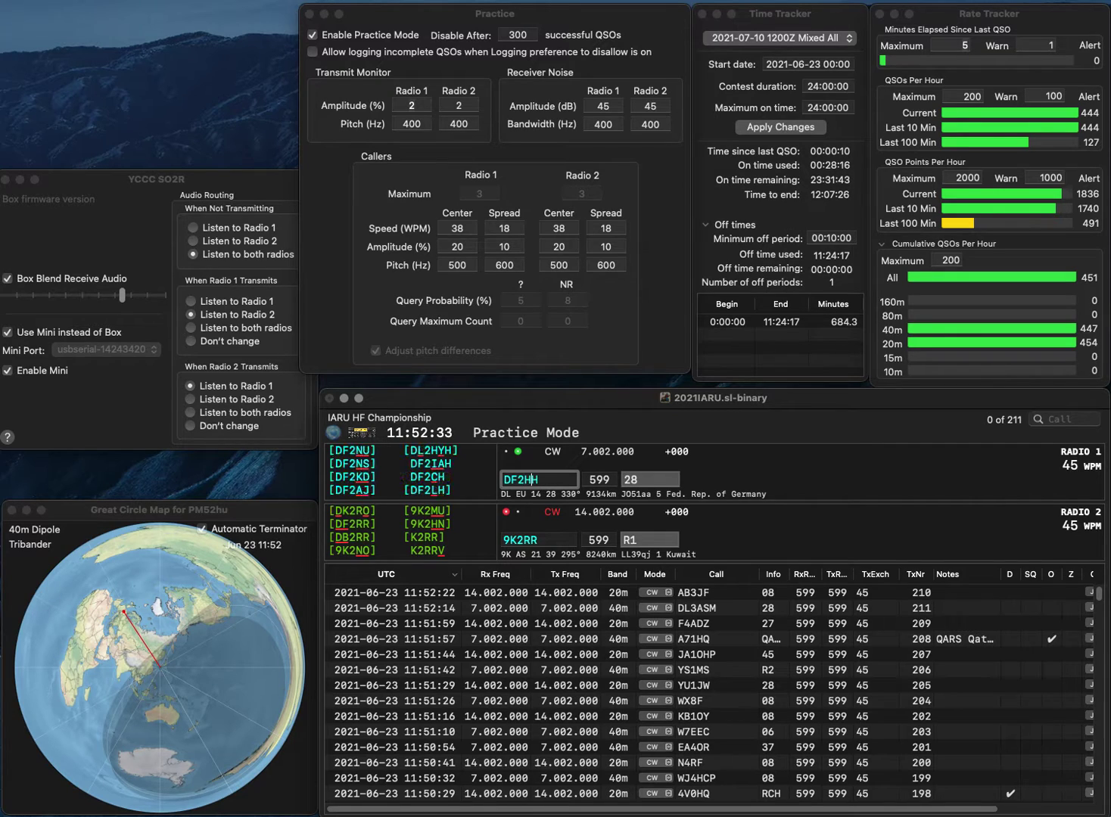
pyautogui.write('L')
pyautogui.press('Return')
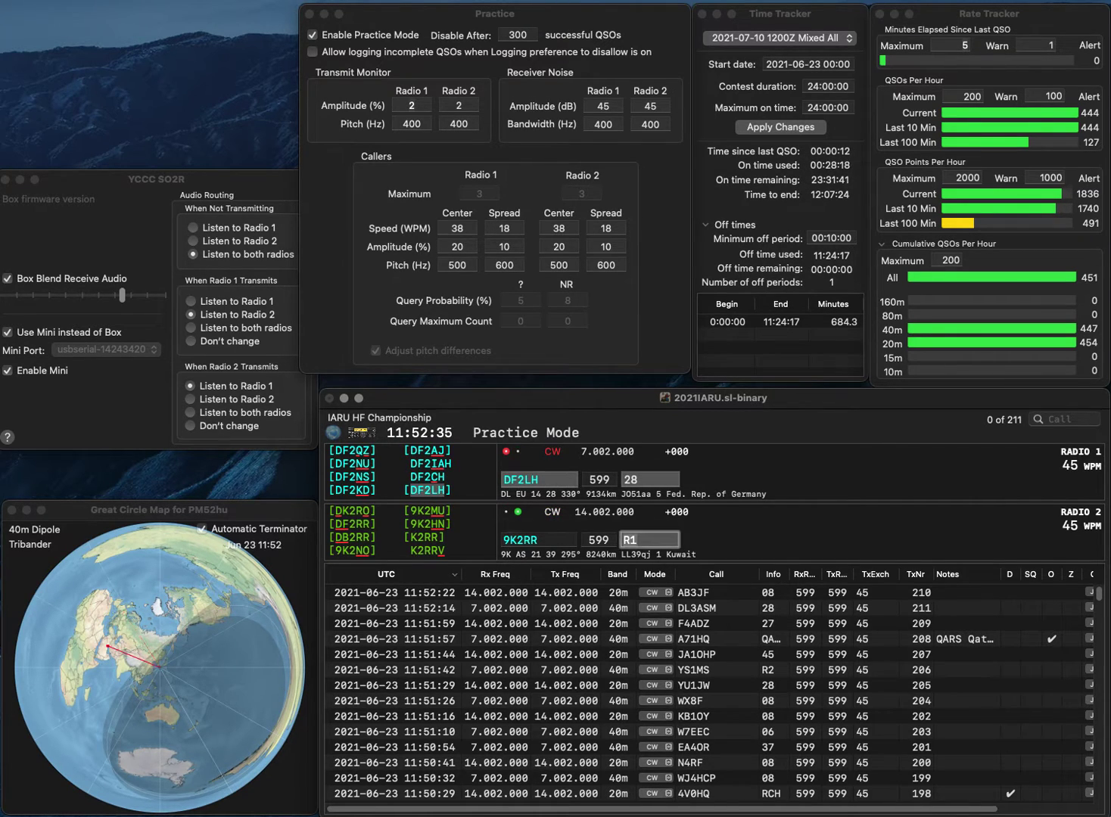
pyautogui.press('Return')
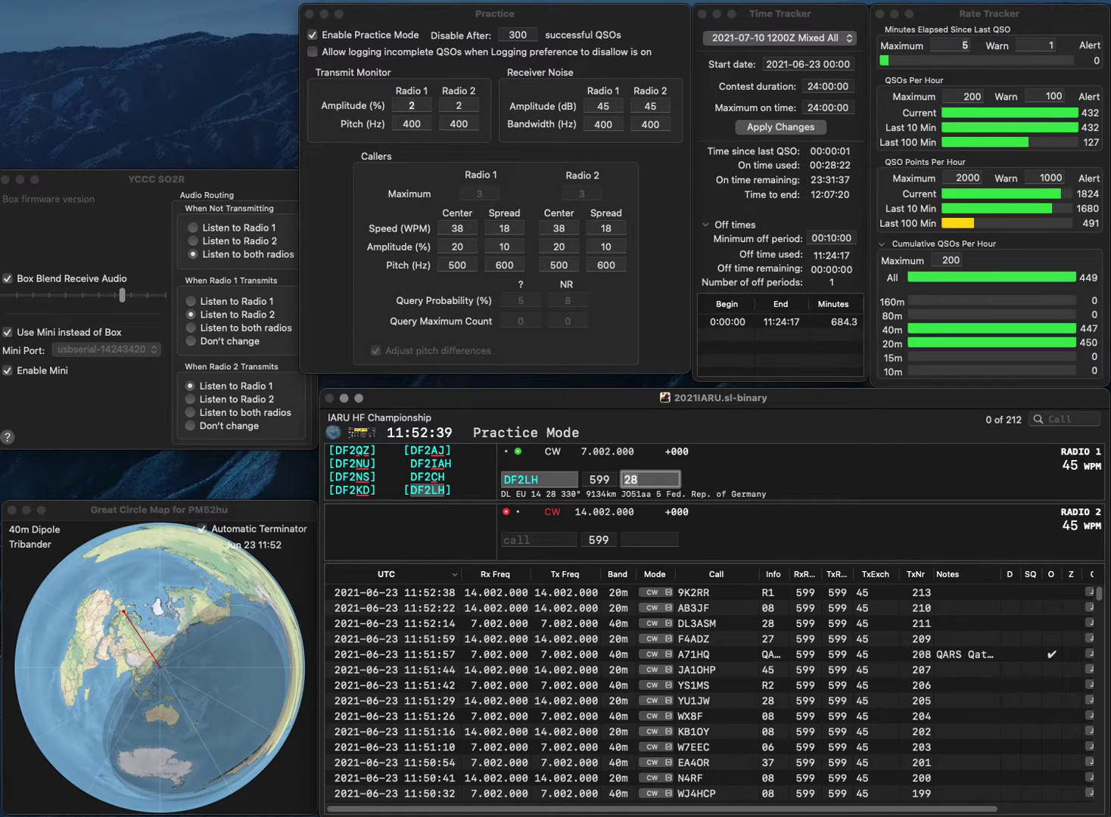
pyautogui.press('Return')
pyautogui.write('E')
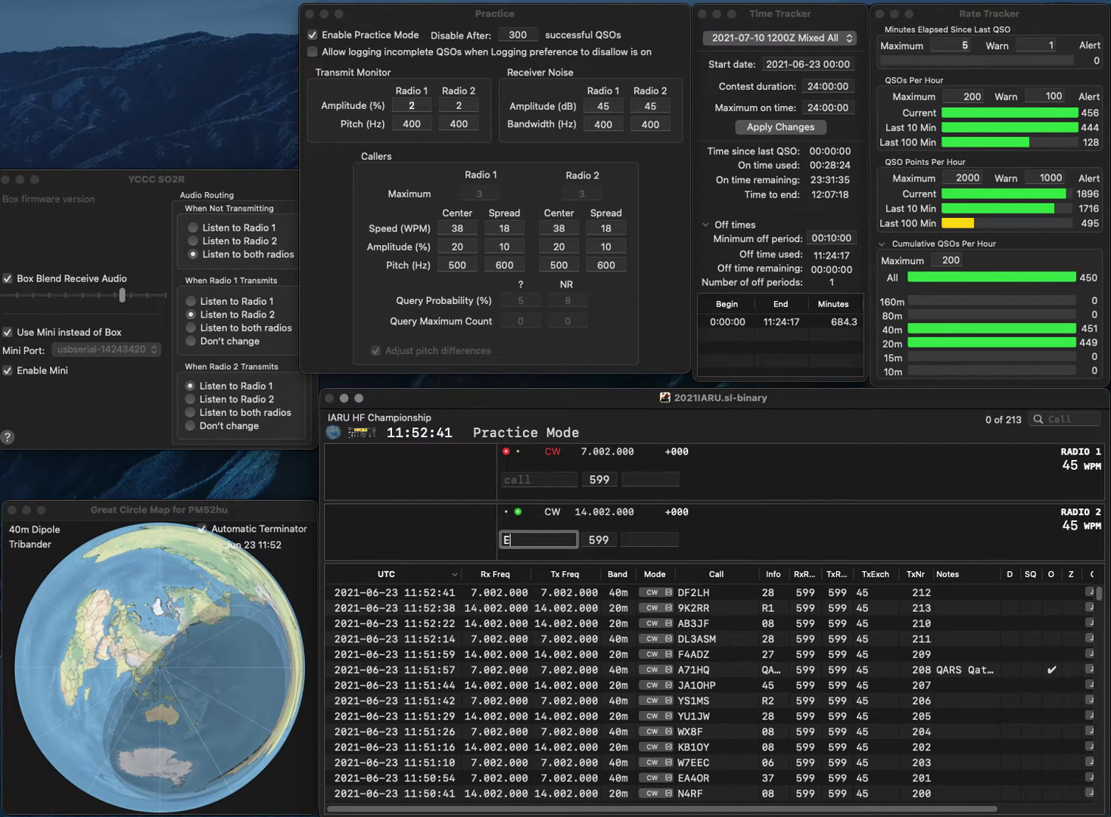
pyautogui.write('U1ADY')
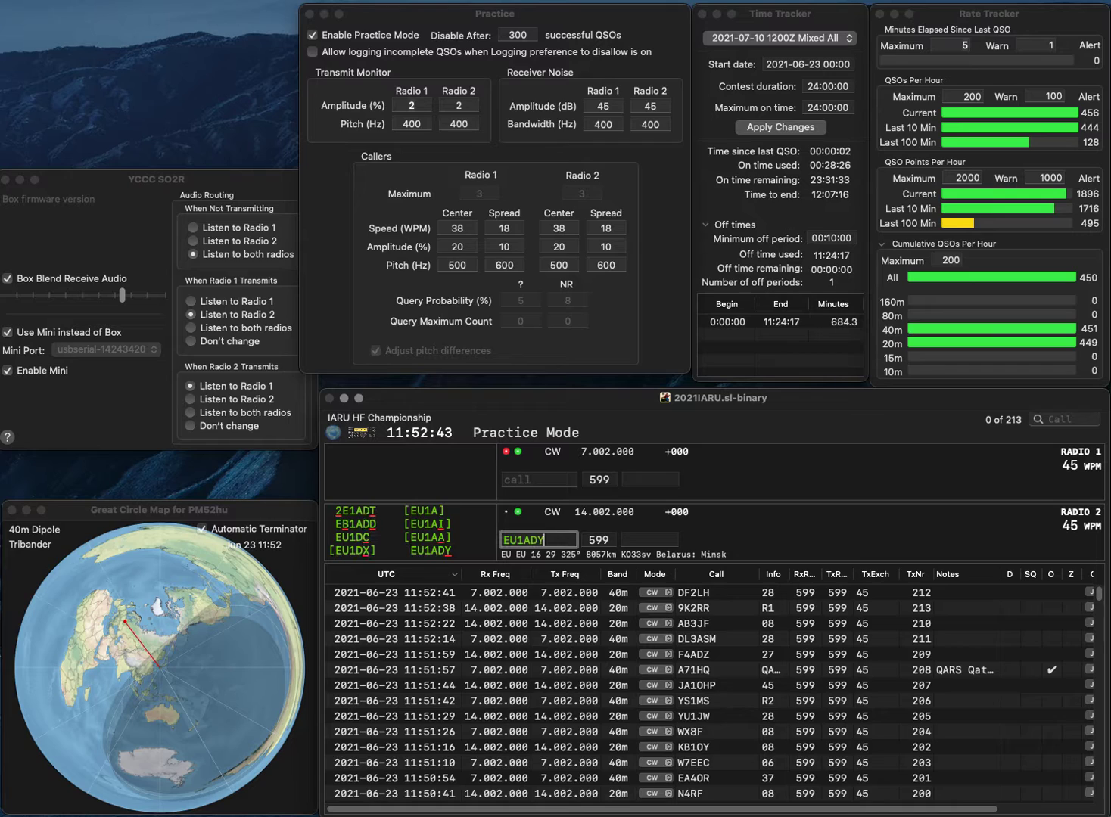
pyautogui.press('Return')
pyautogui.write('IV3I')
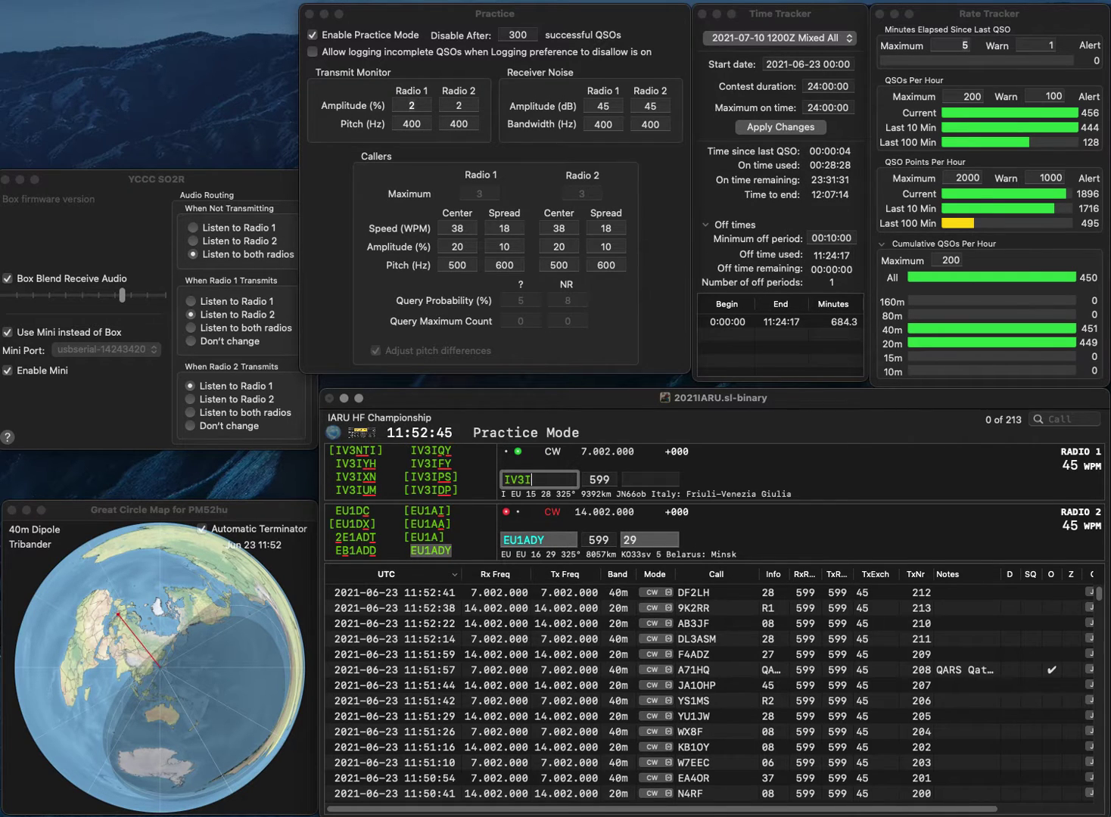
pyautogui.write('YH')
pyautogui.press('Return')
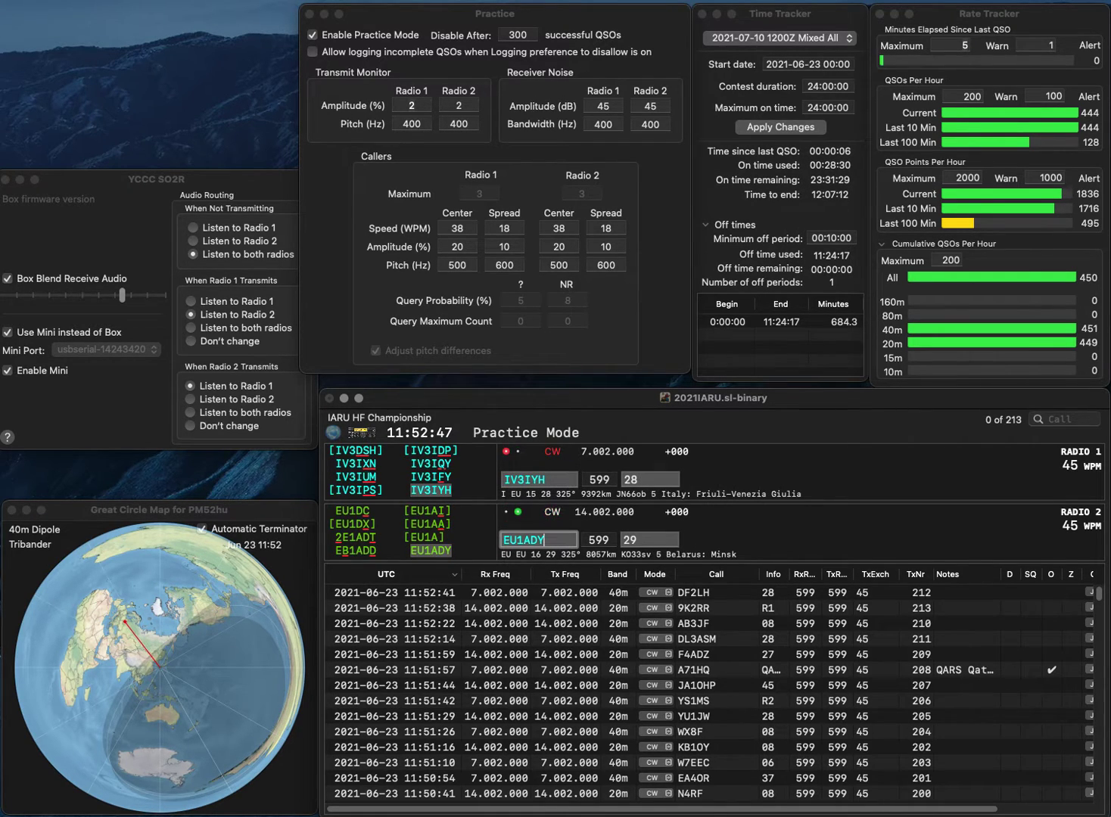
pyautogui.press('Tab')
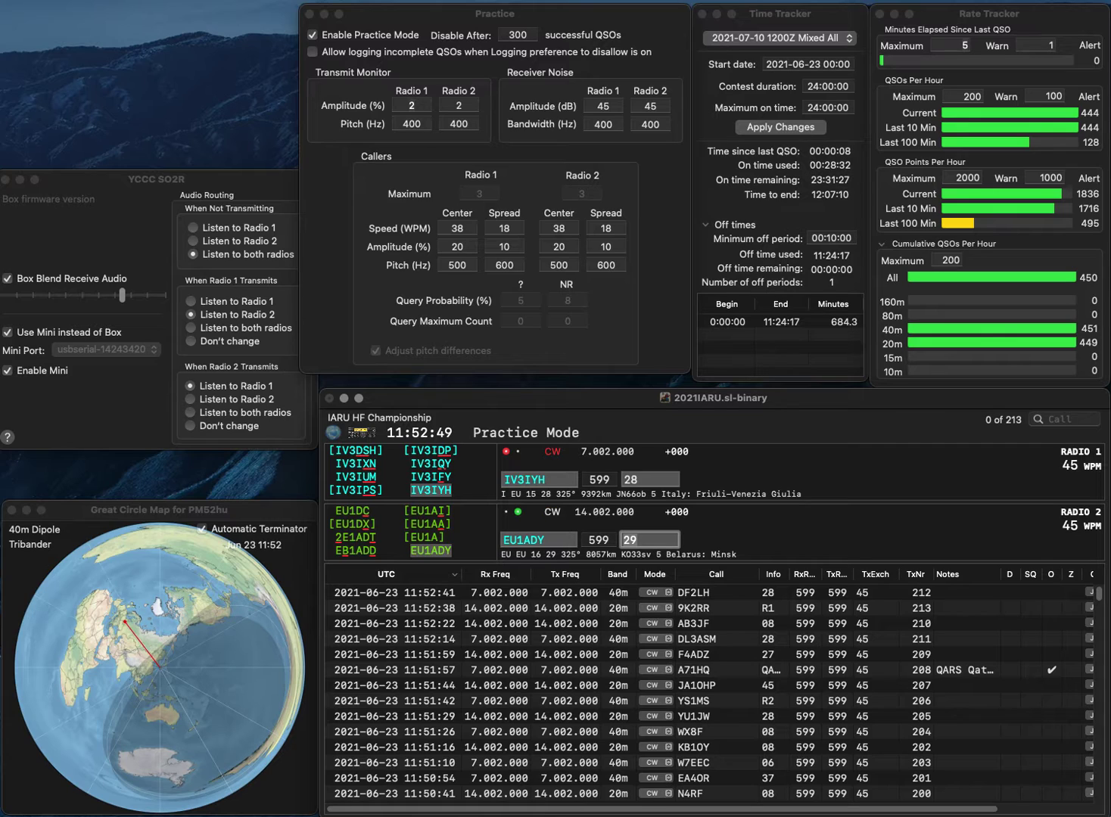
pyautogui.press('Return')
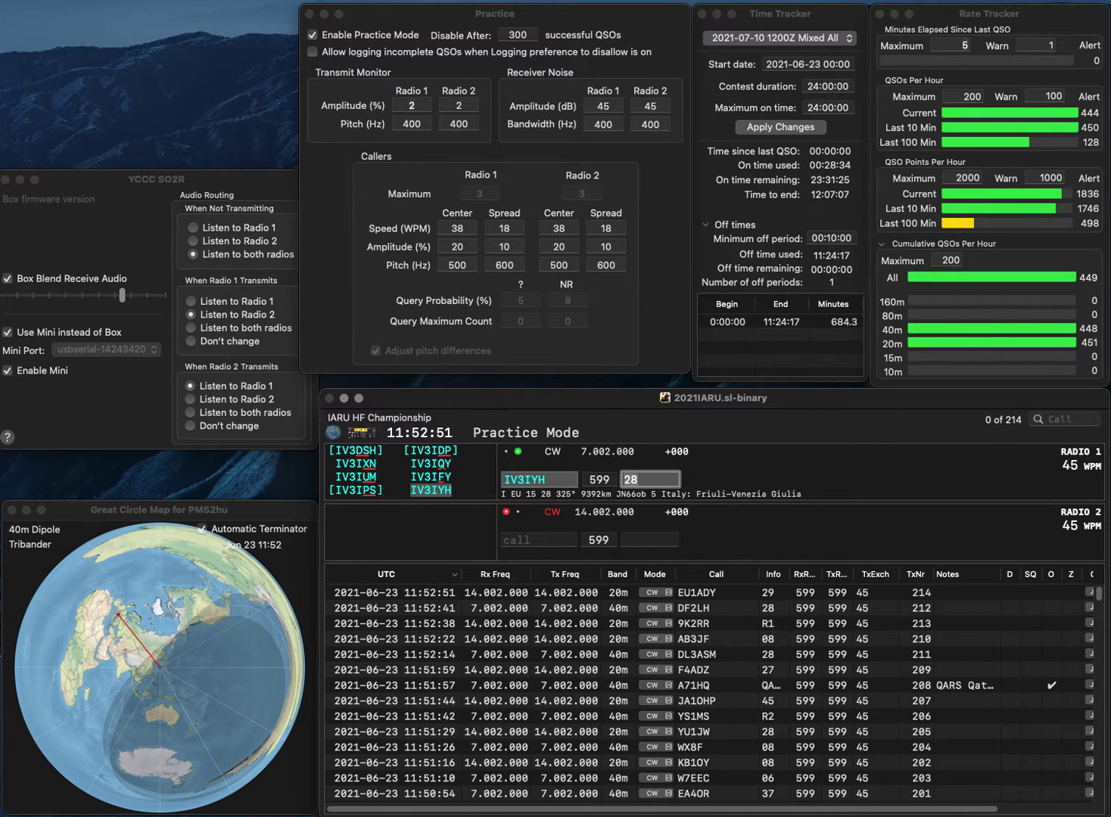
pyautogui.press('Return')
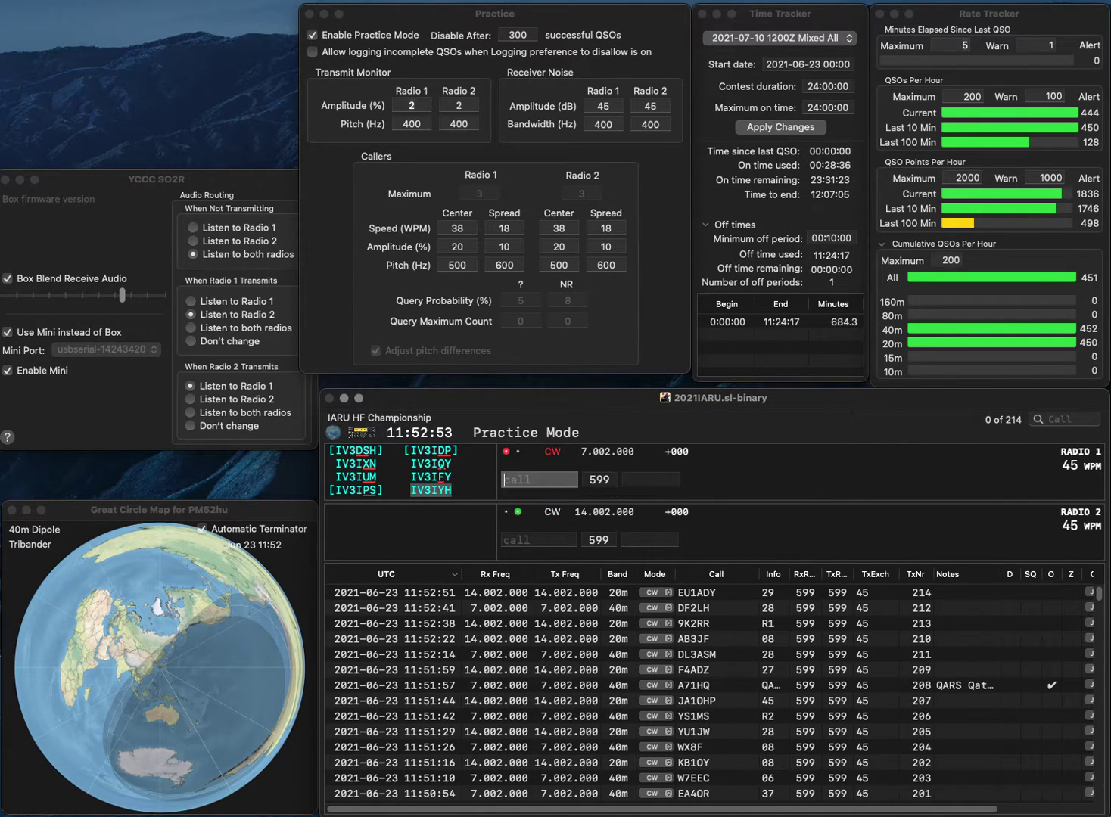
# Answer NP4G on Radio 2 and send the partial call SSK on Radio 1.
pyautogui.write('NP4G')
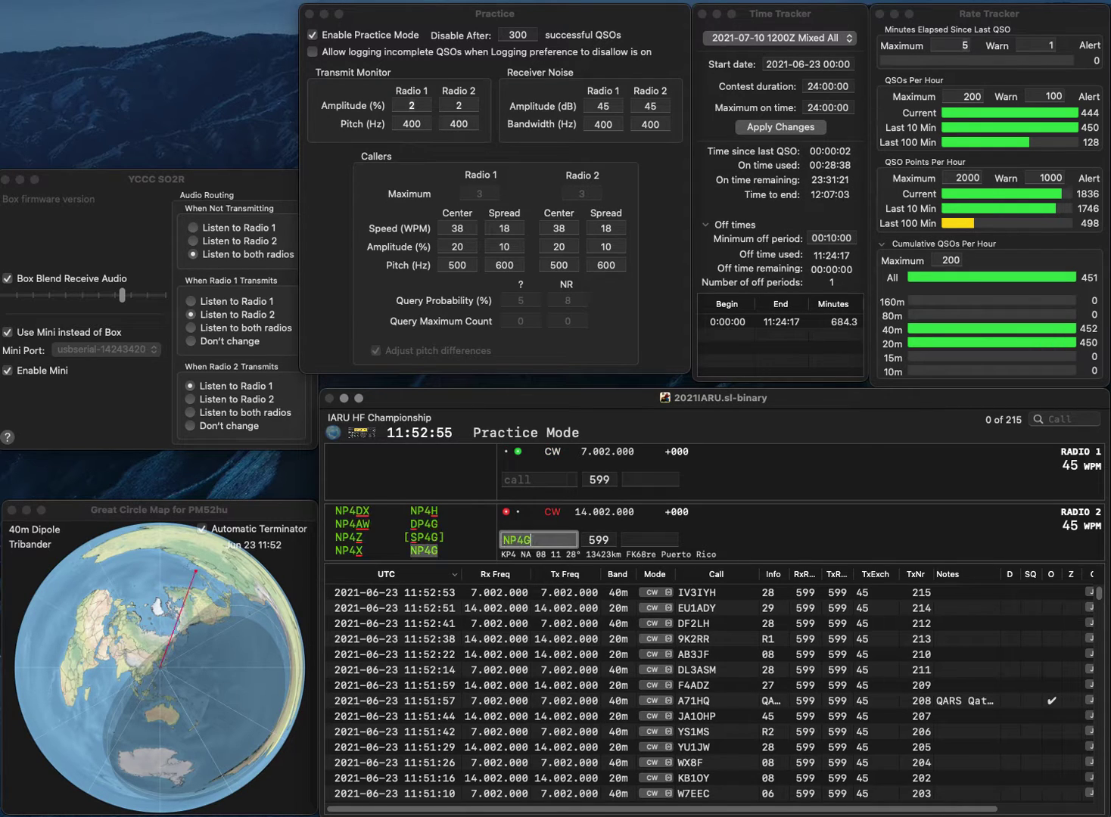
pyautogui.press('Return')
pyautogui.write('S')
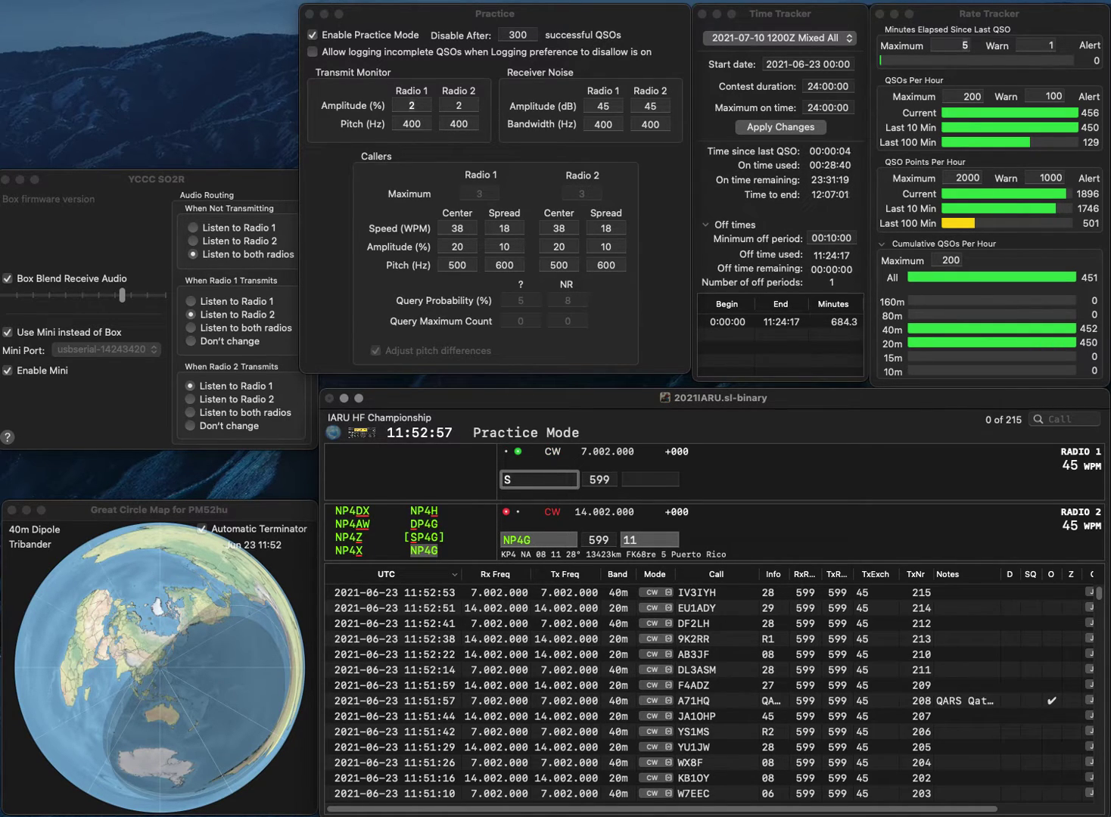
pyautogui.write('SK')
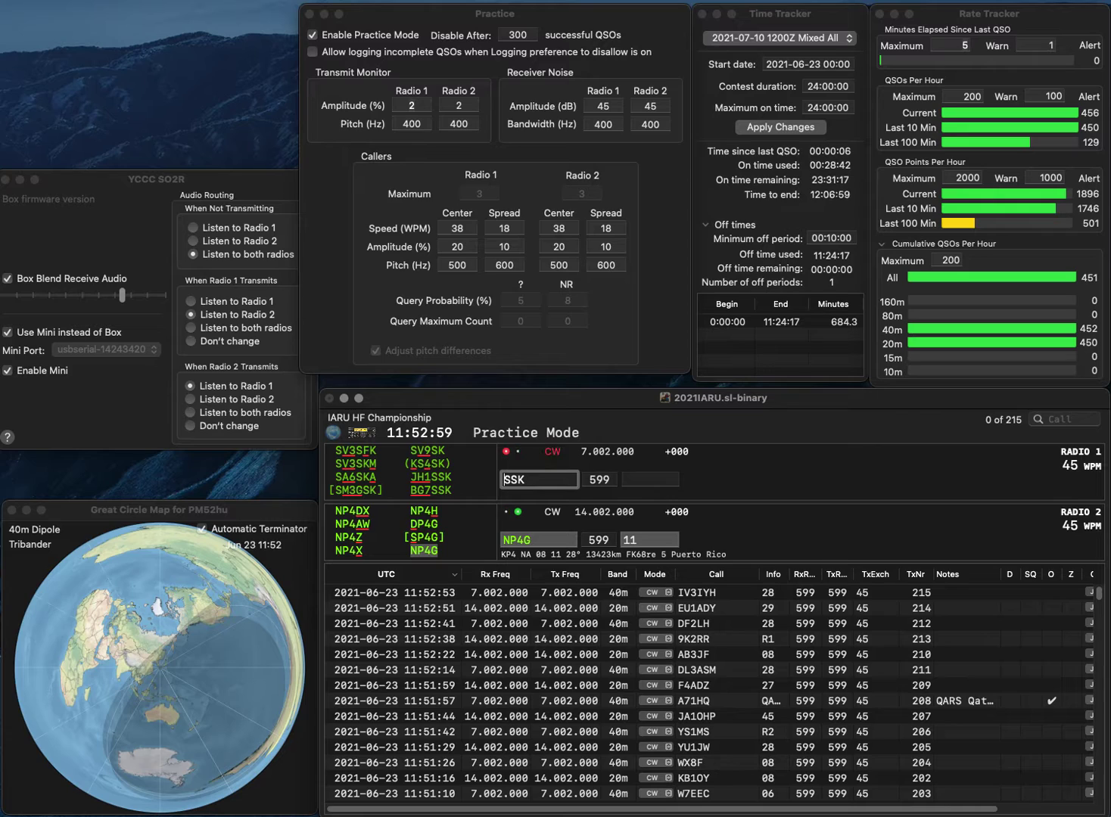
pyautogui.press('Return')
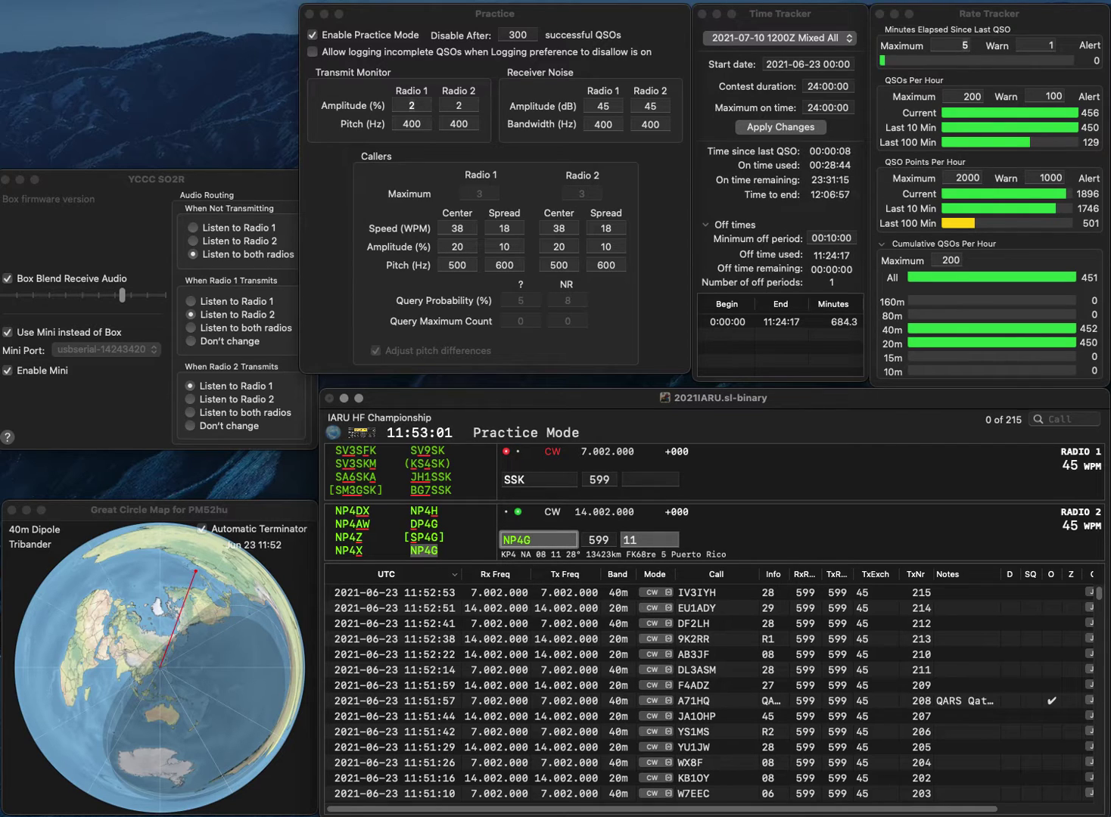
pyautogui.press('Return')
pyautogui.write('1')
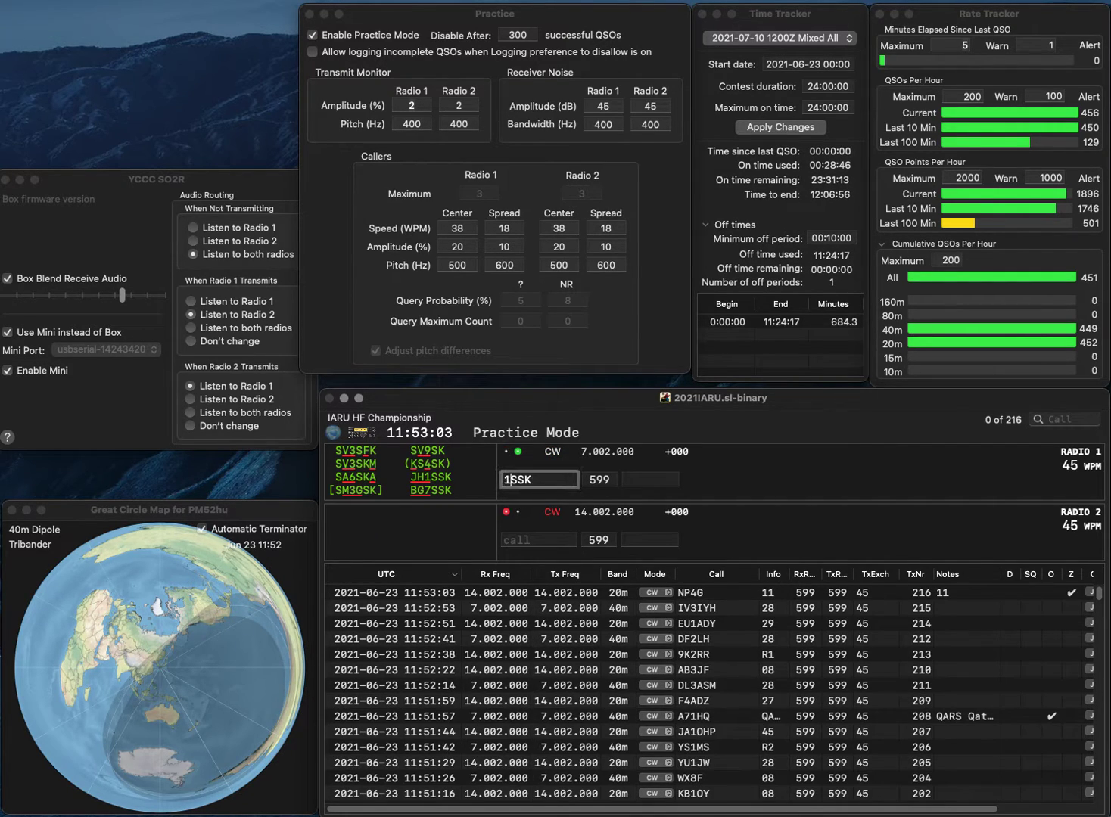
pyautogui.press('Delete')
pyautogui.press('Left')
pyautogui.write('SV')
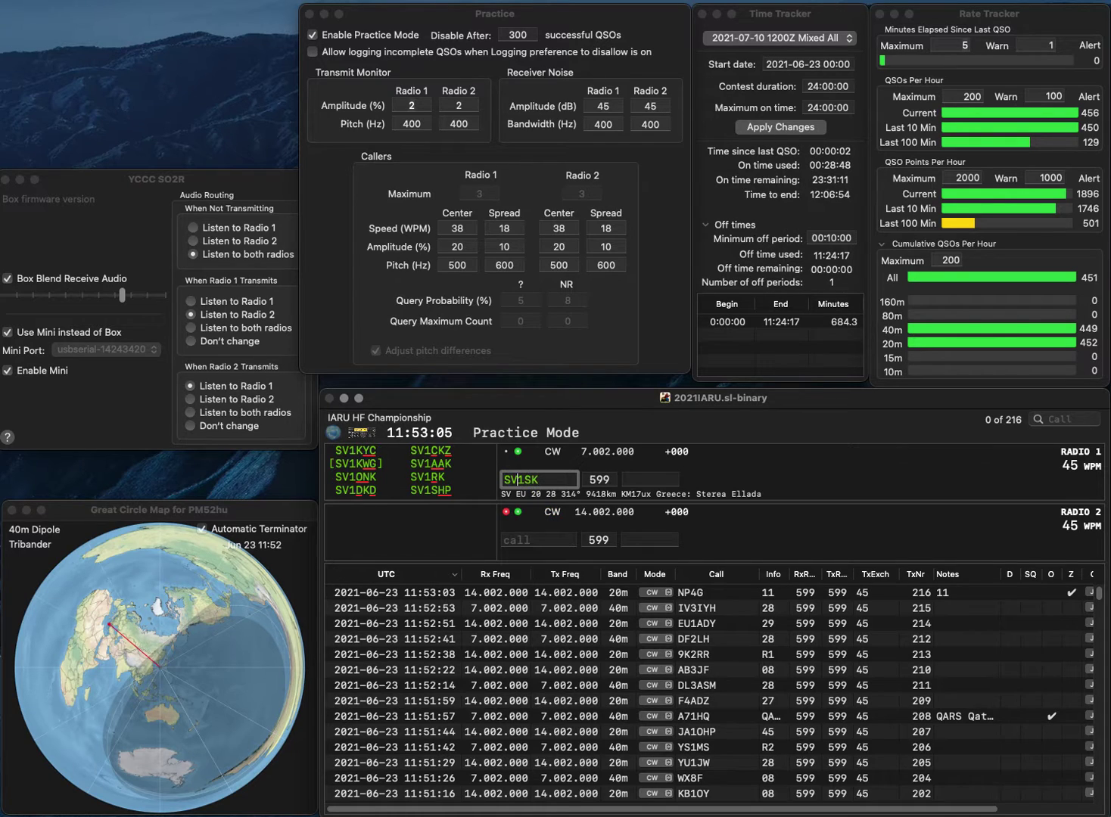
pyautogui.press('Return')
# Answer 9A7ZZ on Radio 2.
pyautogui.write('7Z')
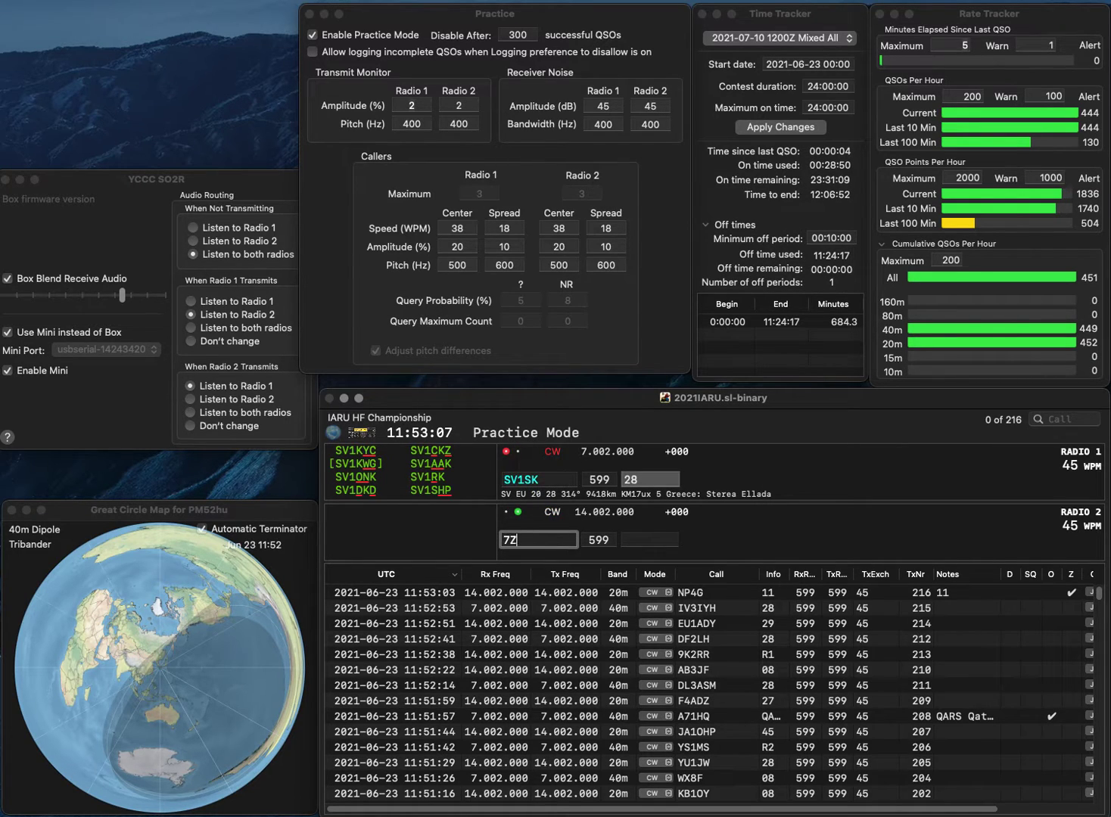
pyautogui.write('Z')
pyautogui.press('Left')
pyautogui.press('Left')
pyautogui.press('Left')
pyautogui.write('9A')
pyautogui.press('Return')
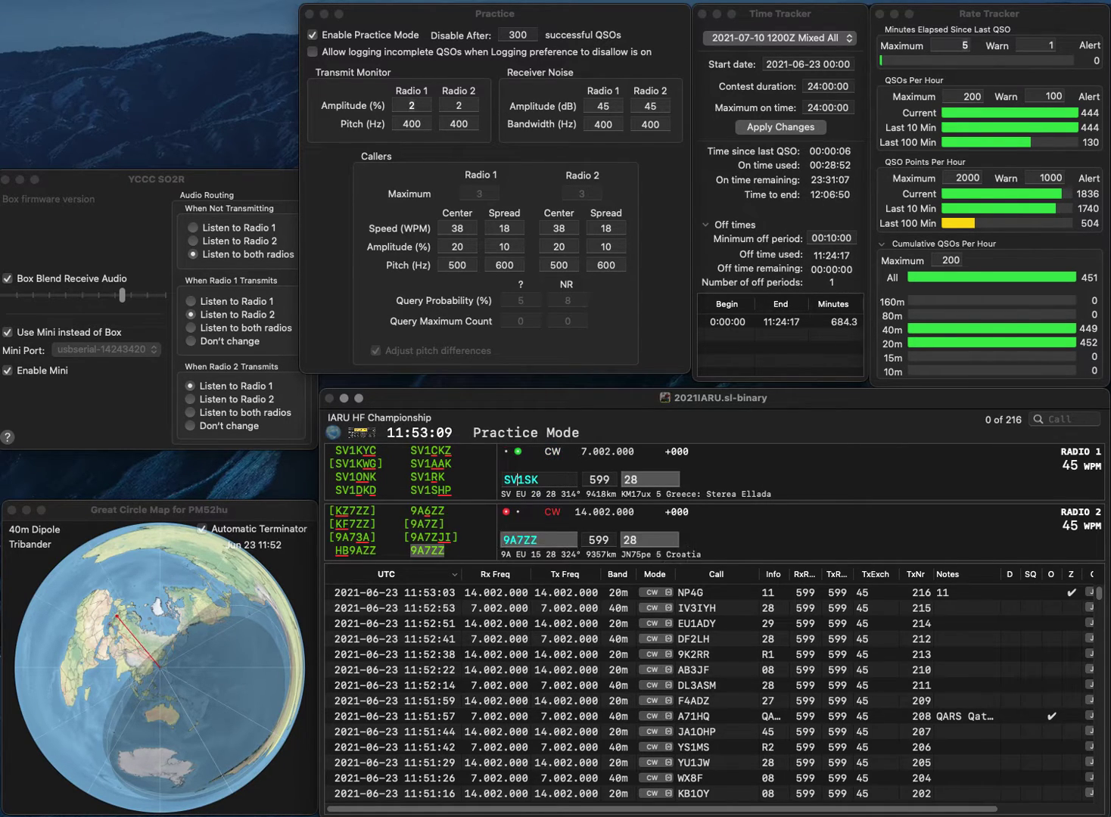
pyautogui.press('Left')
pyautogui.press('Left')
pyautogui.press('Left')
pyautogui.press('BackSpace')
pyautogui.write('U')
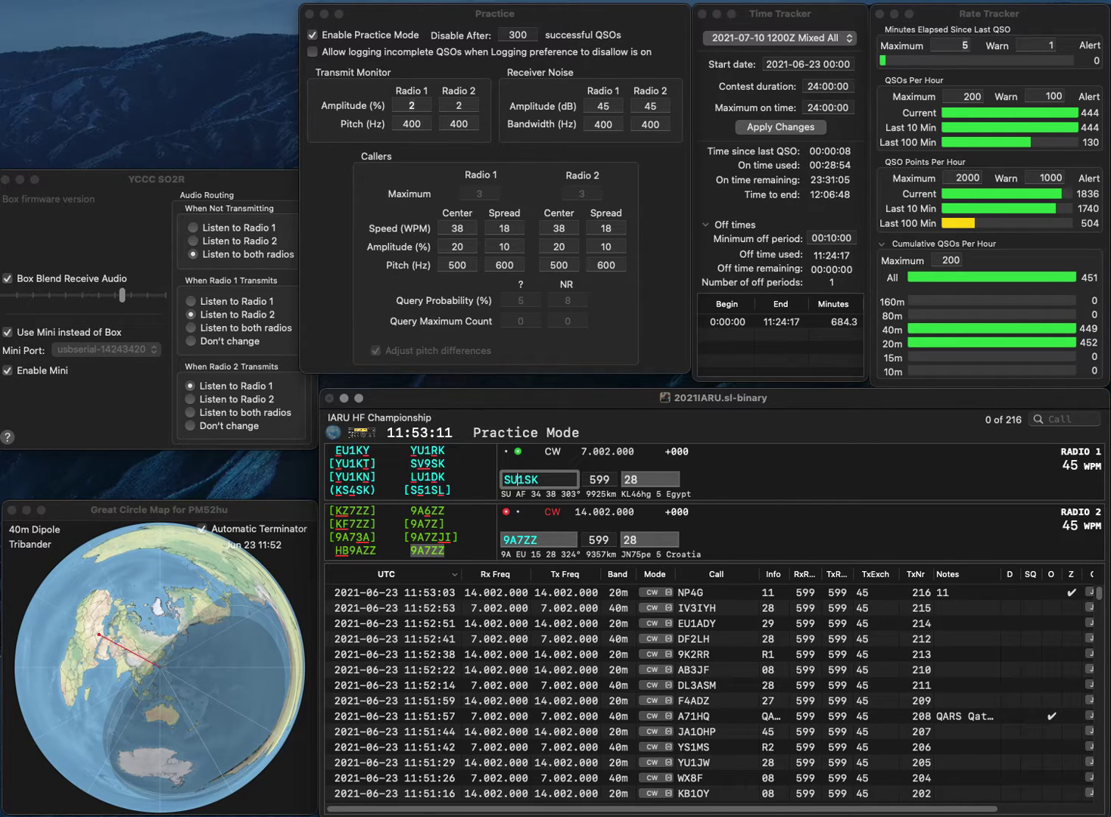
pyautogui.press('Return')
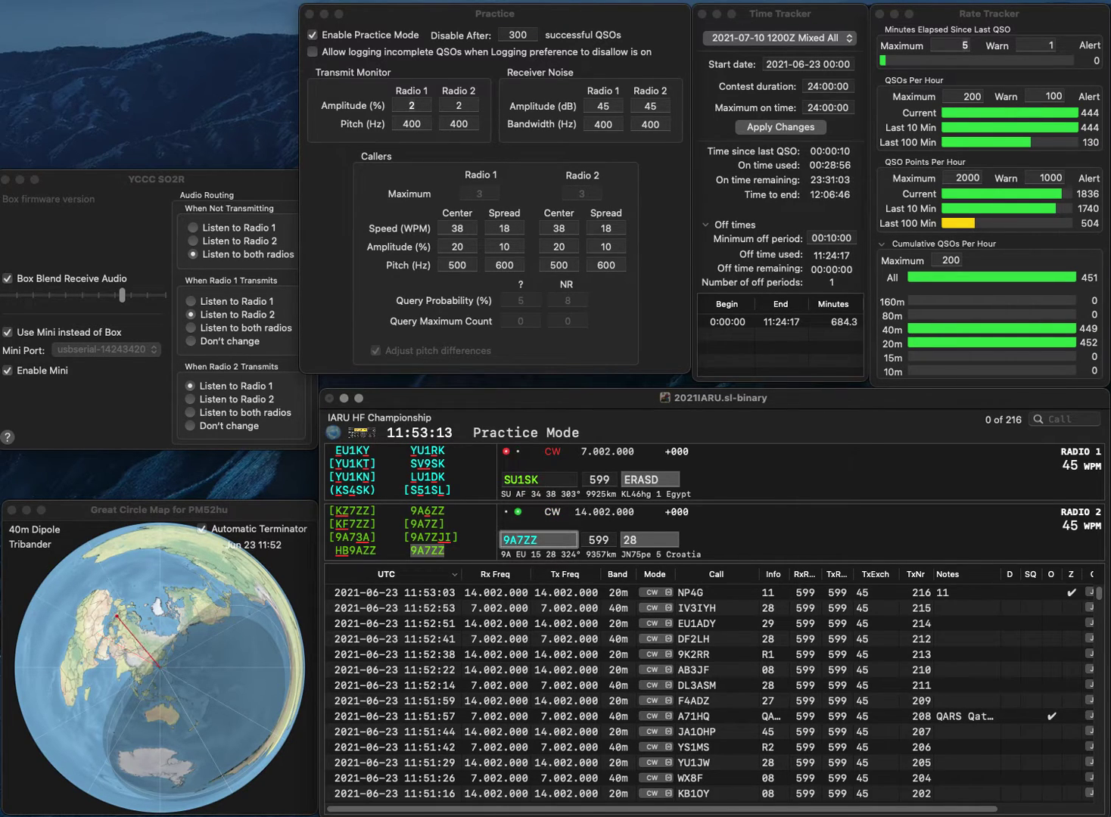
pyautogui.press('Tab')
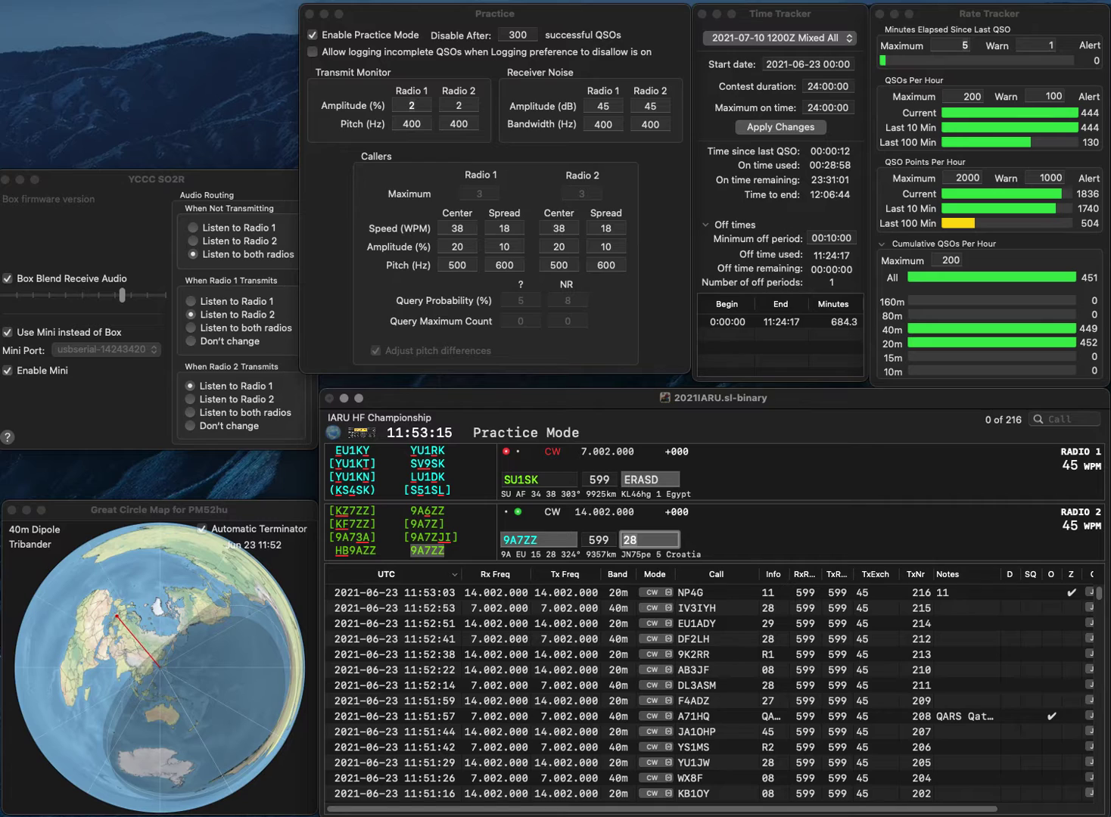
pyautogui.press('Return')
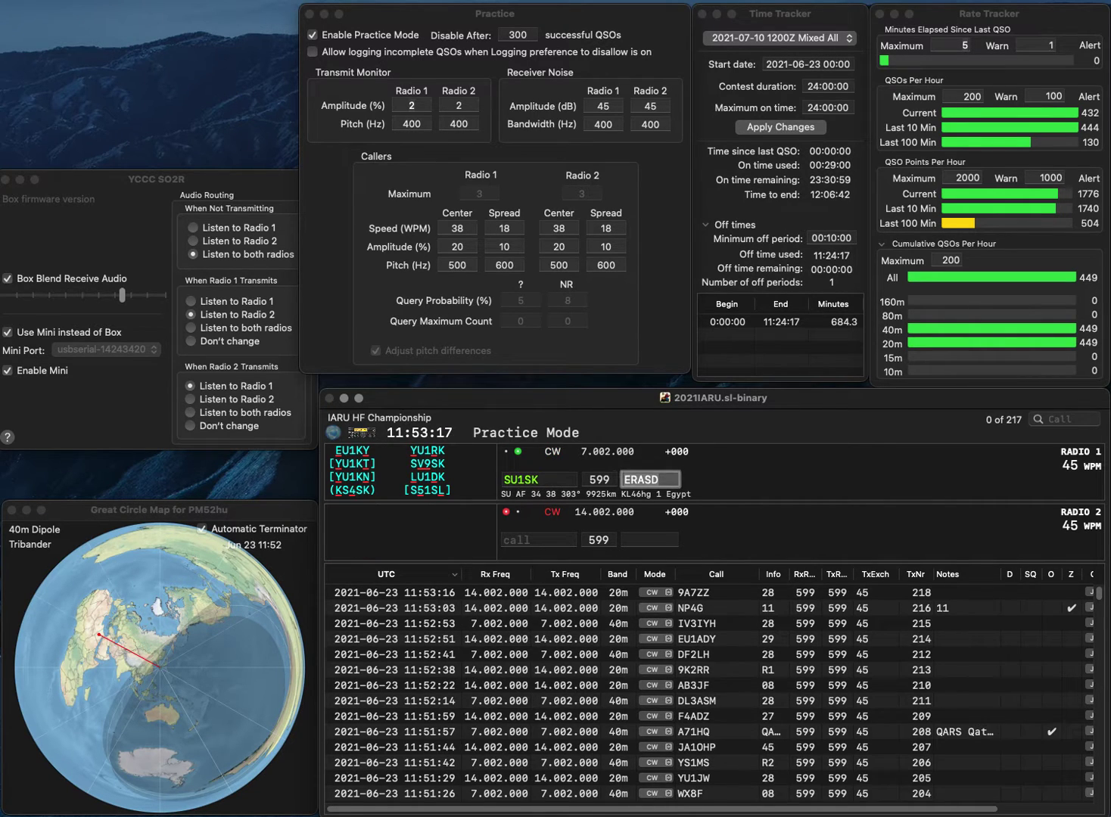
pyautogui.press('Return')
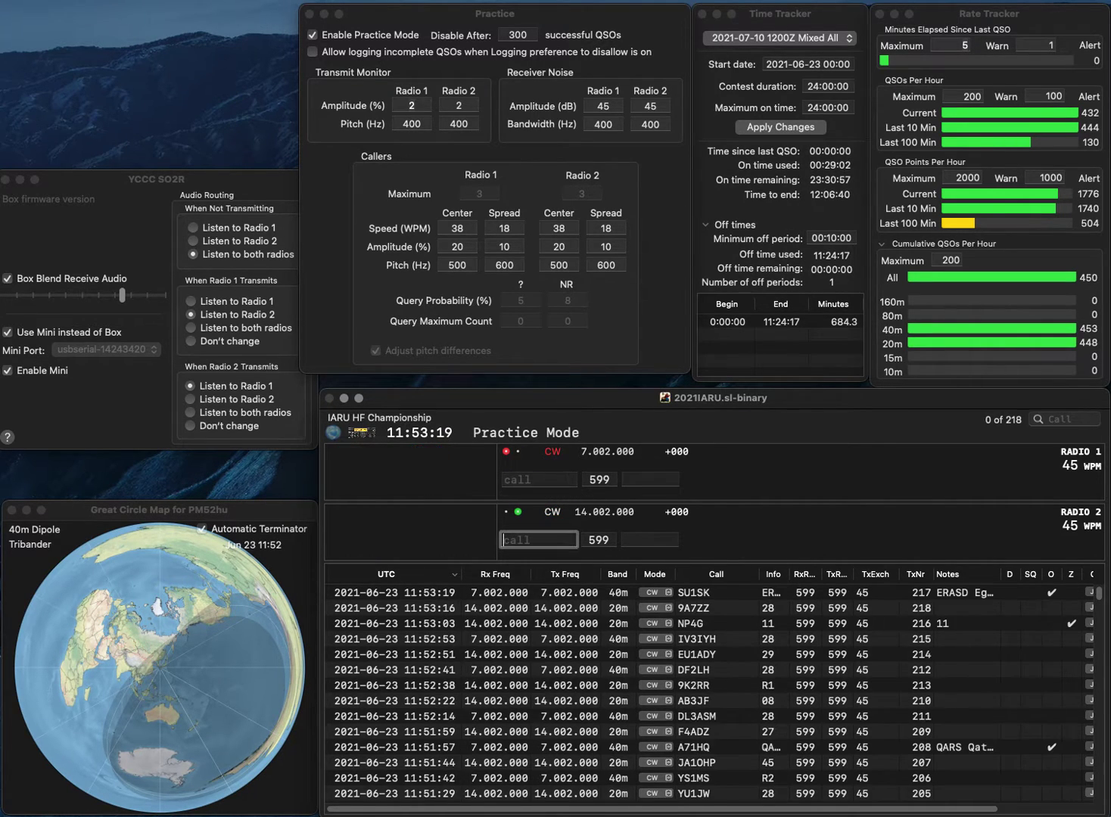
pyautogui.write('JA1IE')
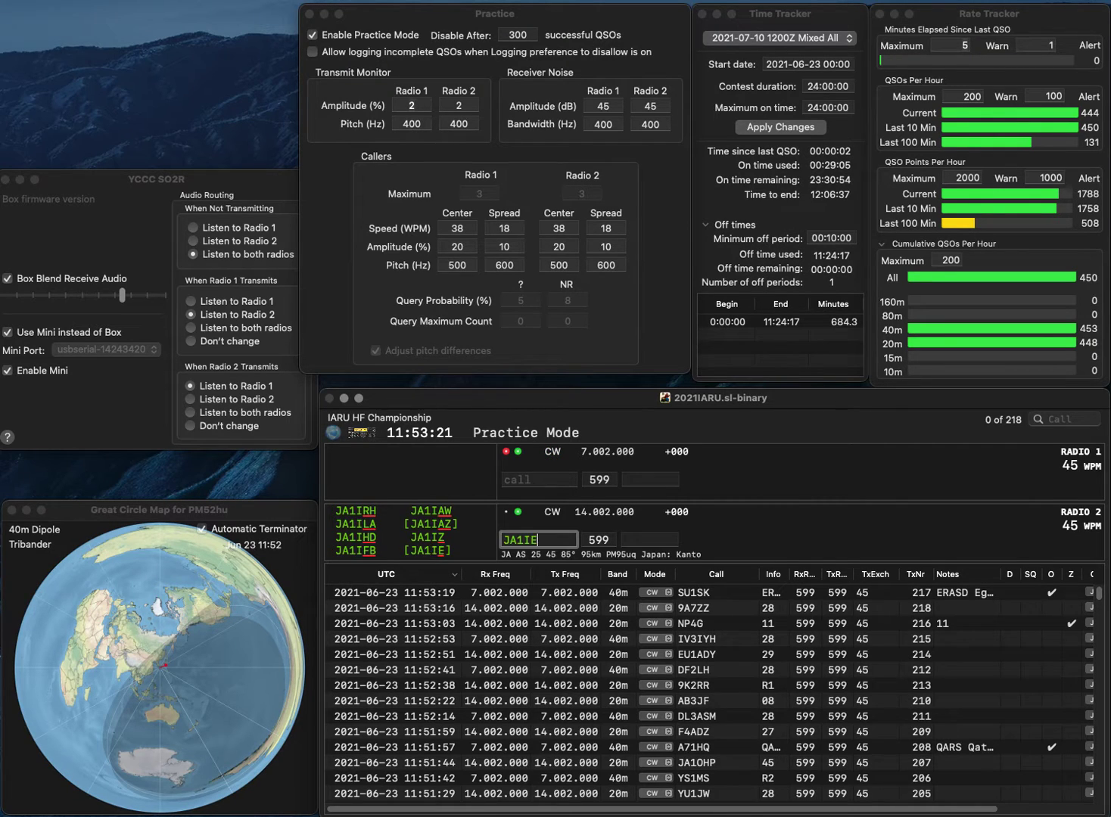
pyautogui.press('Return')
pyautogui.write('4Y')
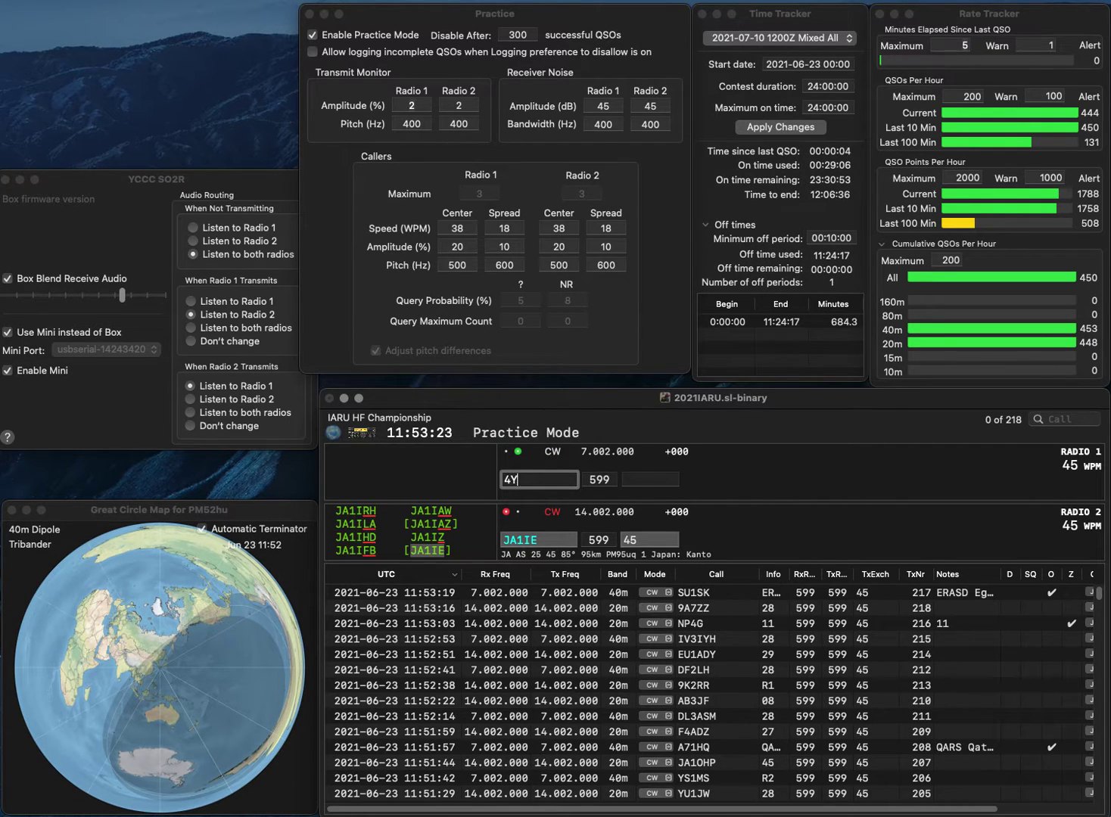
pyautogui.write('L')
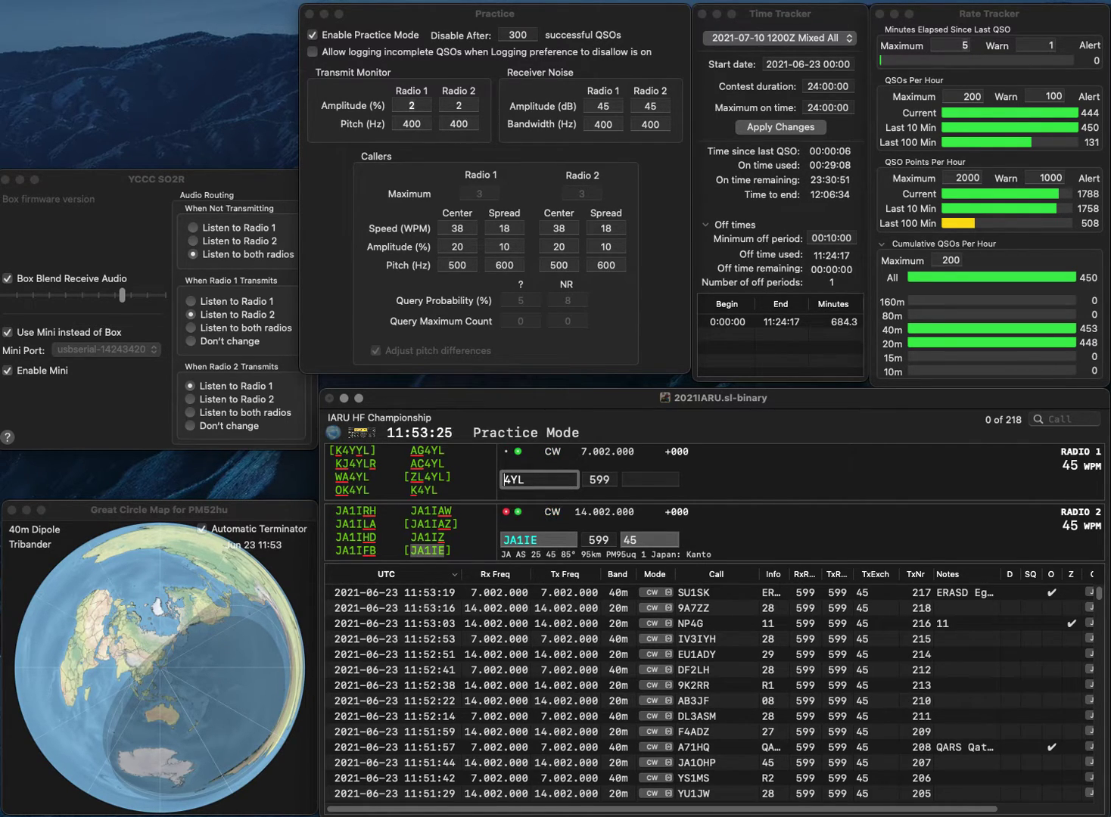
pyautogui.press('Return')
pyautogui.press('Tab')
pyautogui.press('Return')
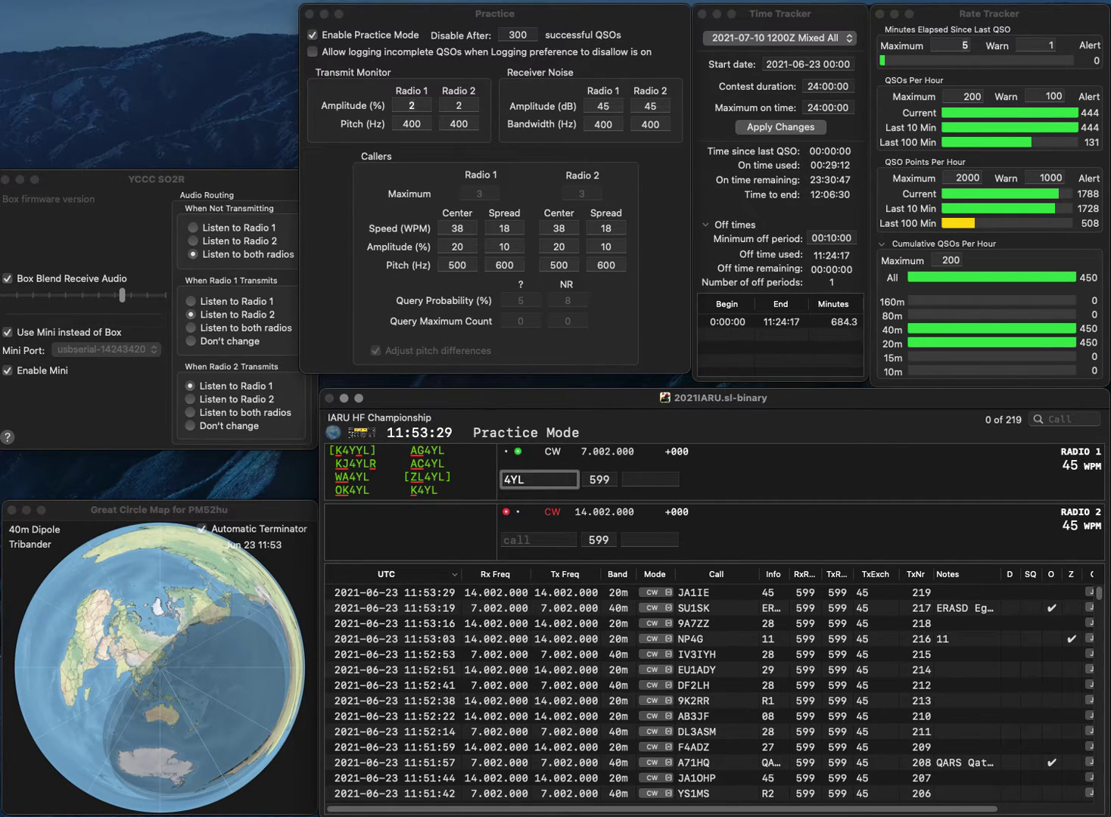
pyautogui.write('AC')
pyautogui.press('Return')
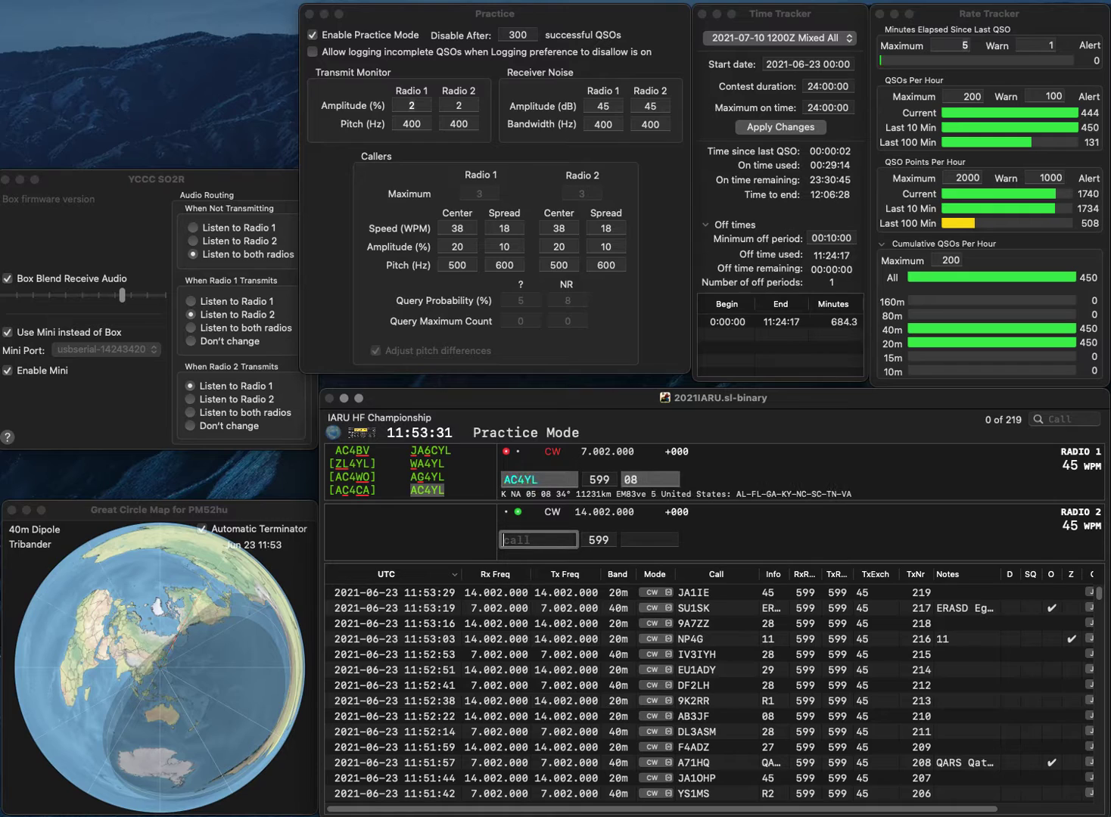
pyautogui.write('9V9HQ')
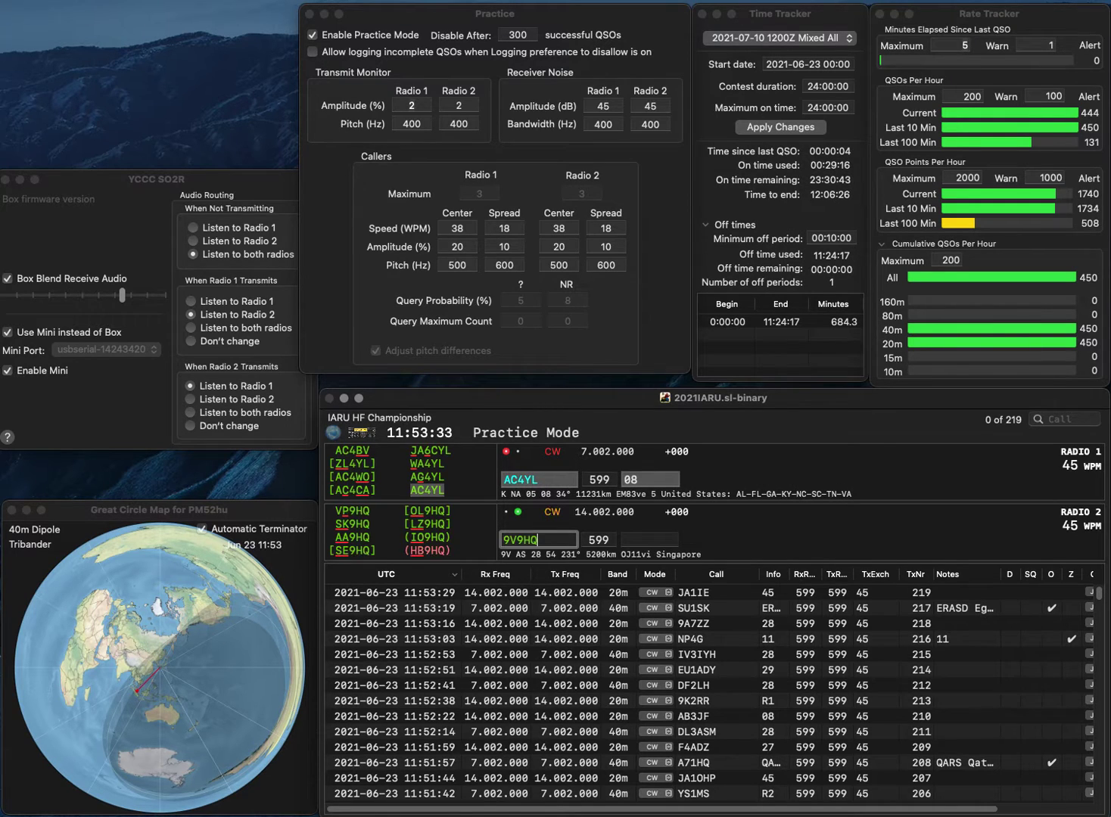
pyautogui.press('Return')
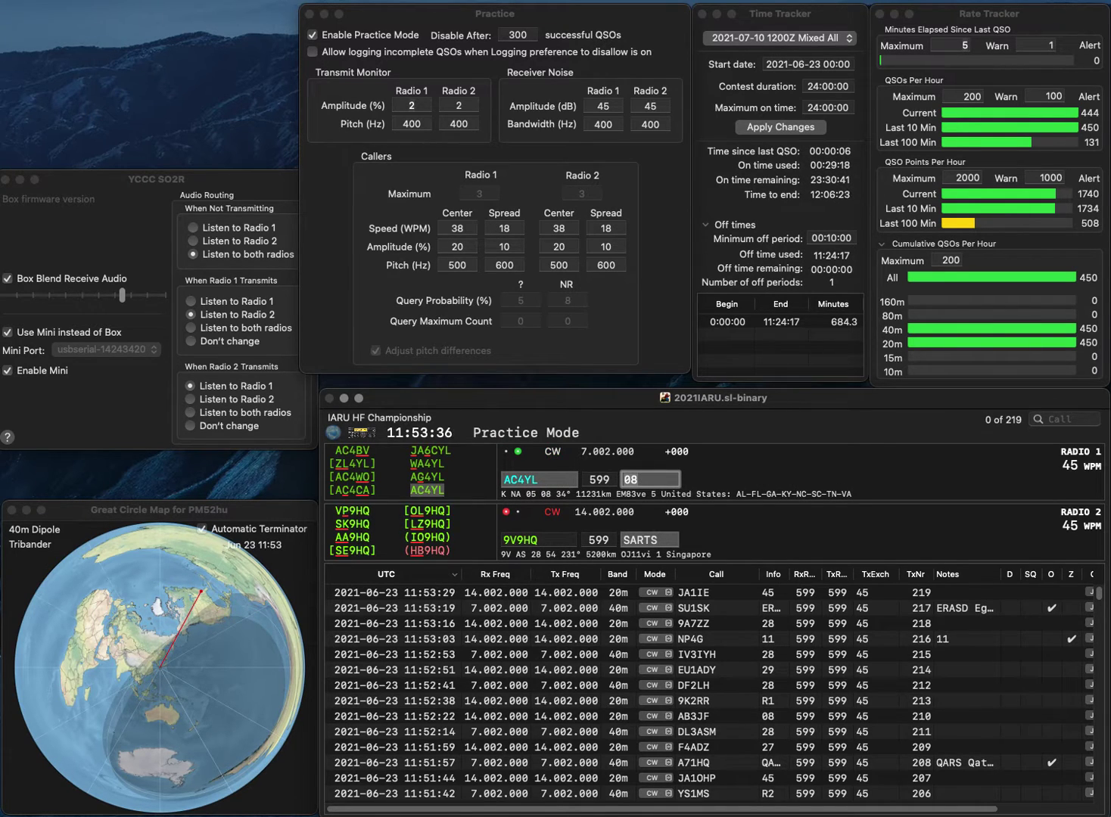
pyautogui.press('Return')
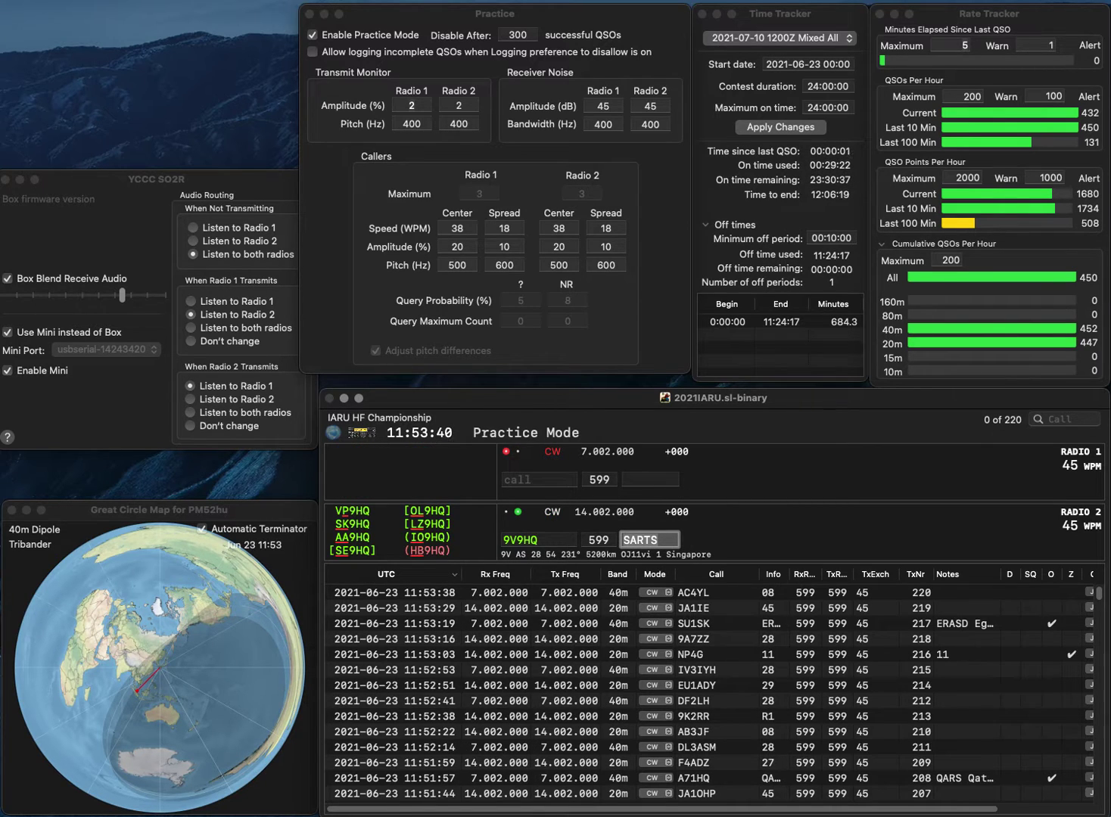
pyautogui.press('Return')
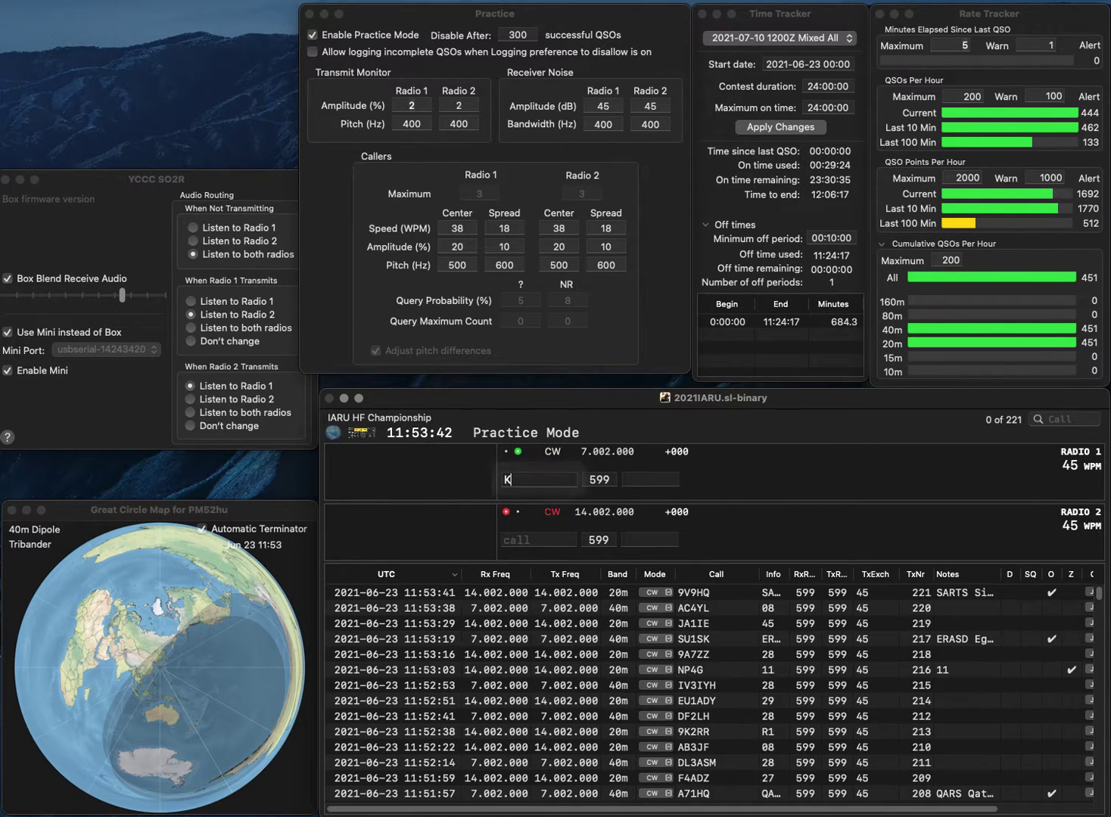
# Enter KN4TCF on Radio 1 and the partial call HBTZV on Radio 2, transmitting to each station.
pyautogui.write('KN4TCF')
pyautogui.press('Return')
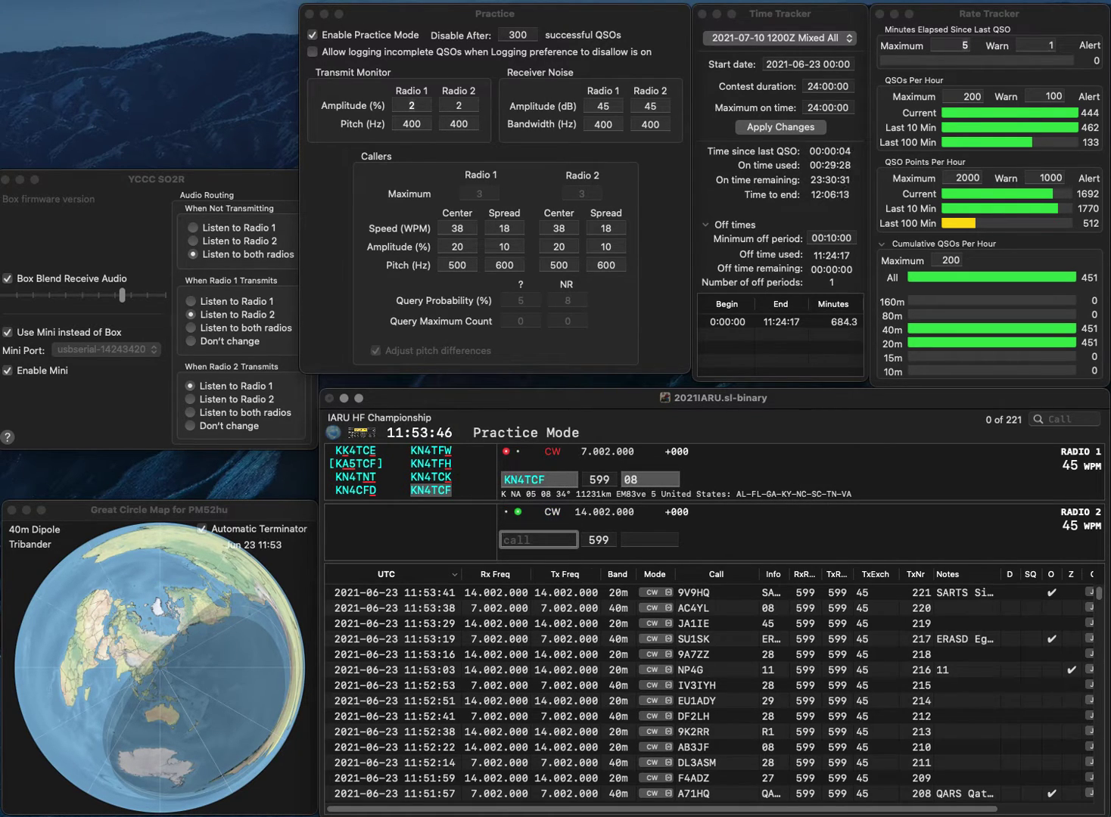
pyautogui.write('TZV')
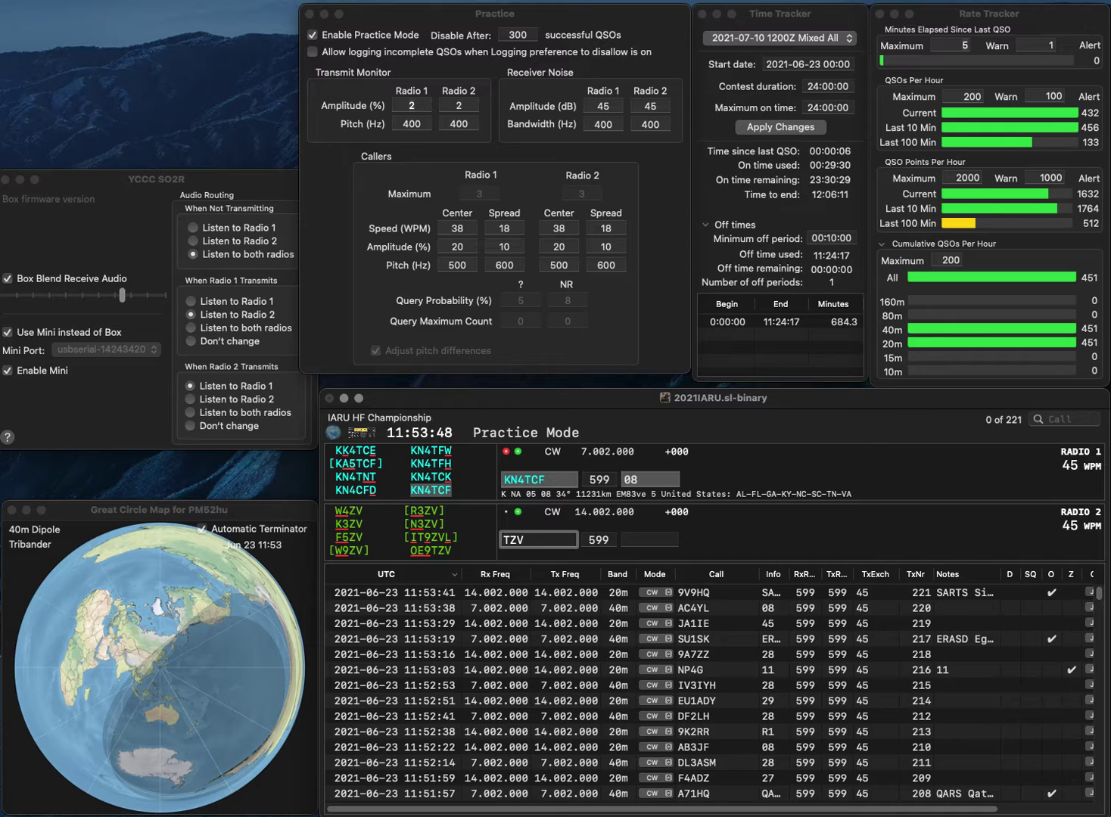
pyautogui.write('HB')
pyautogui.press('`')
pyautogui.press('Return')
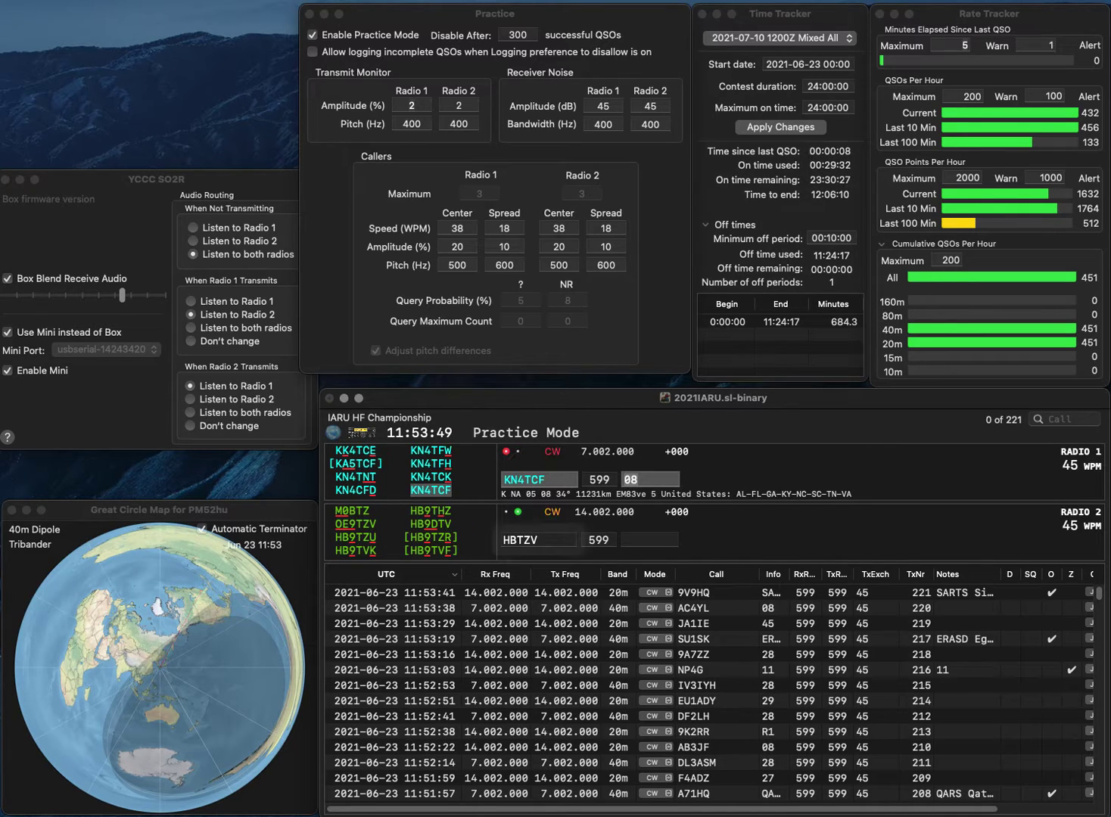
pyautogui.press('Return')
pyautogui.press('space')
pyautogui.press('Return')
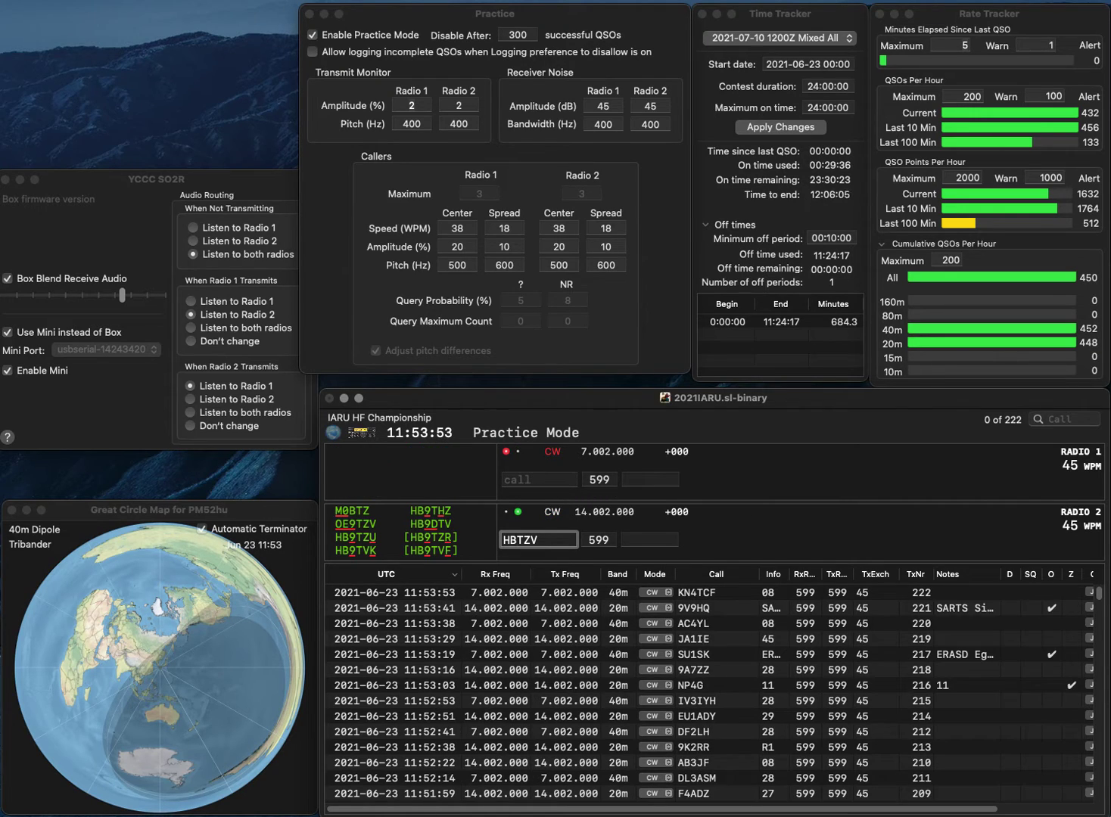
pyautogui.write('9')
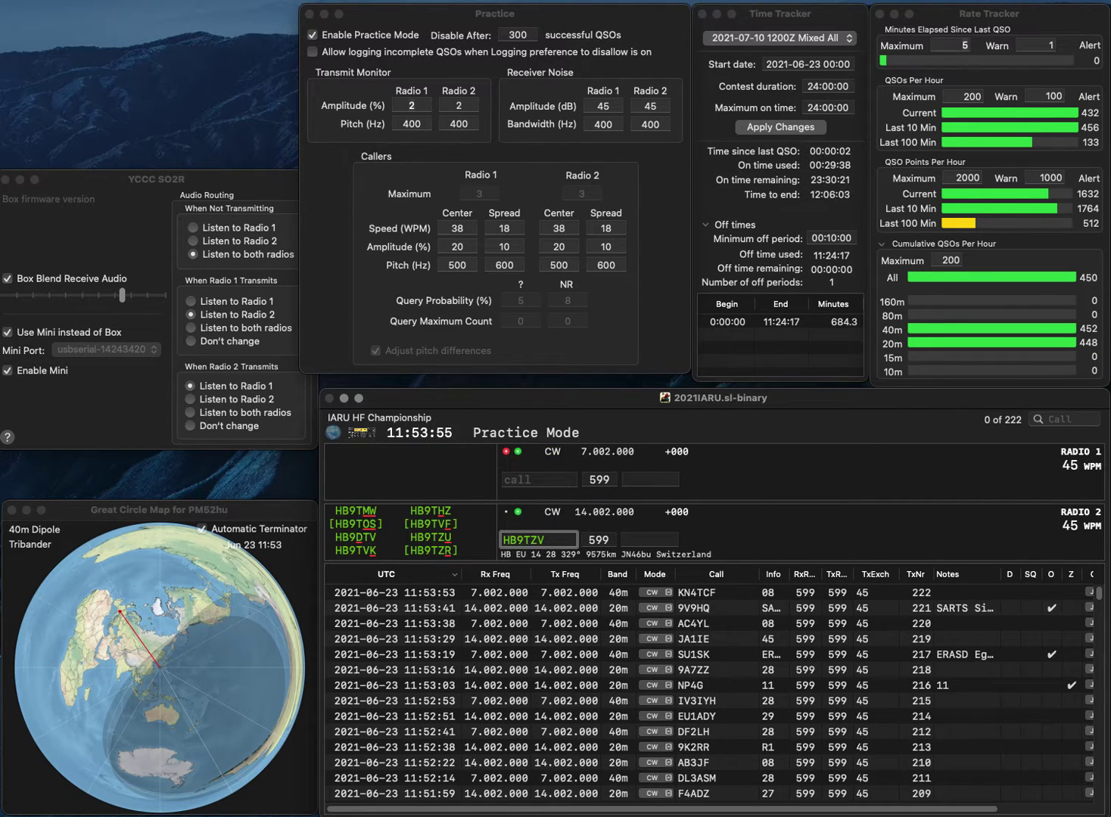
pyautogui.press('BackSpace')
pyautogui.write('U')
pyautogui.press('Return')
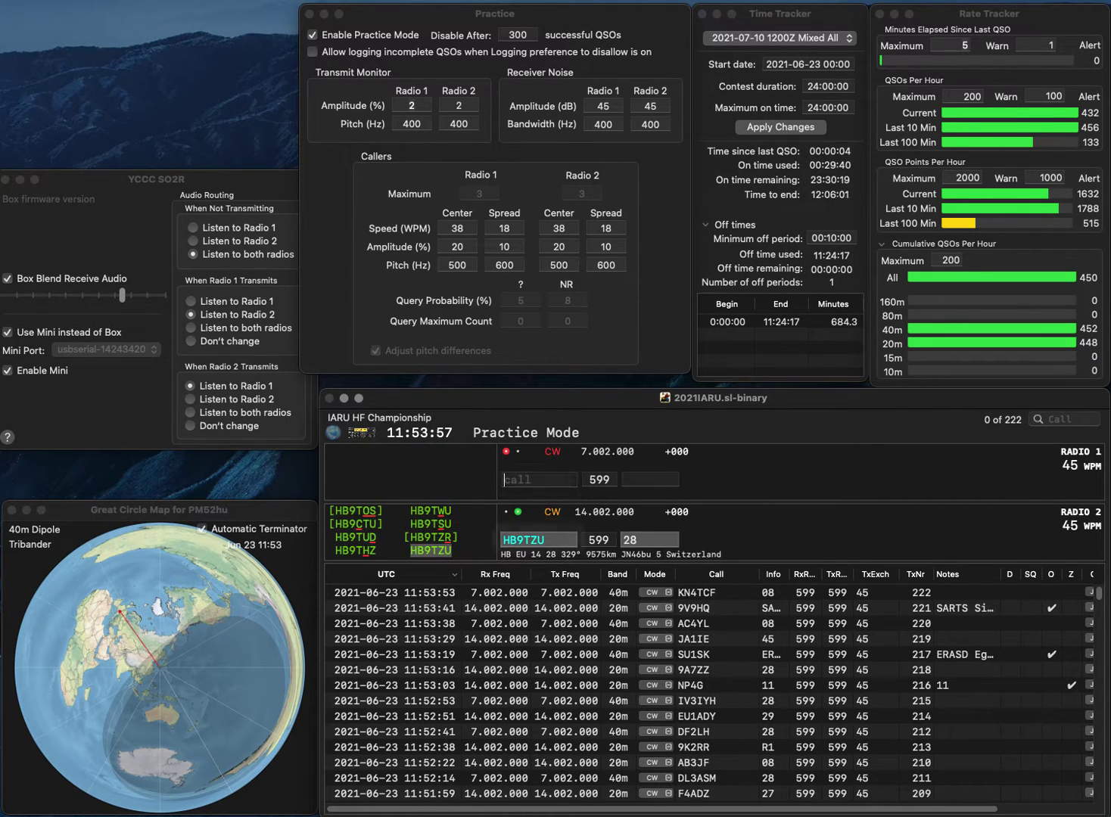
pyautogui.write('DJ1')
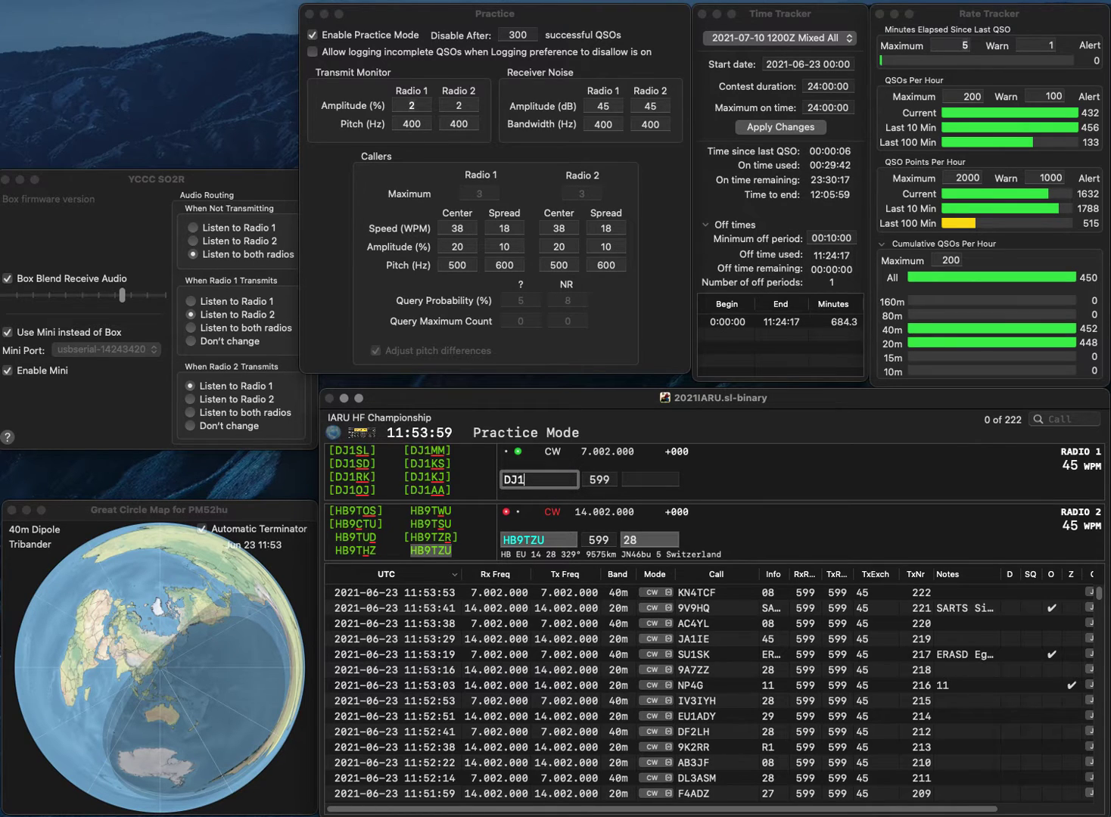
pyautogui.write('LJ')
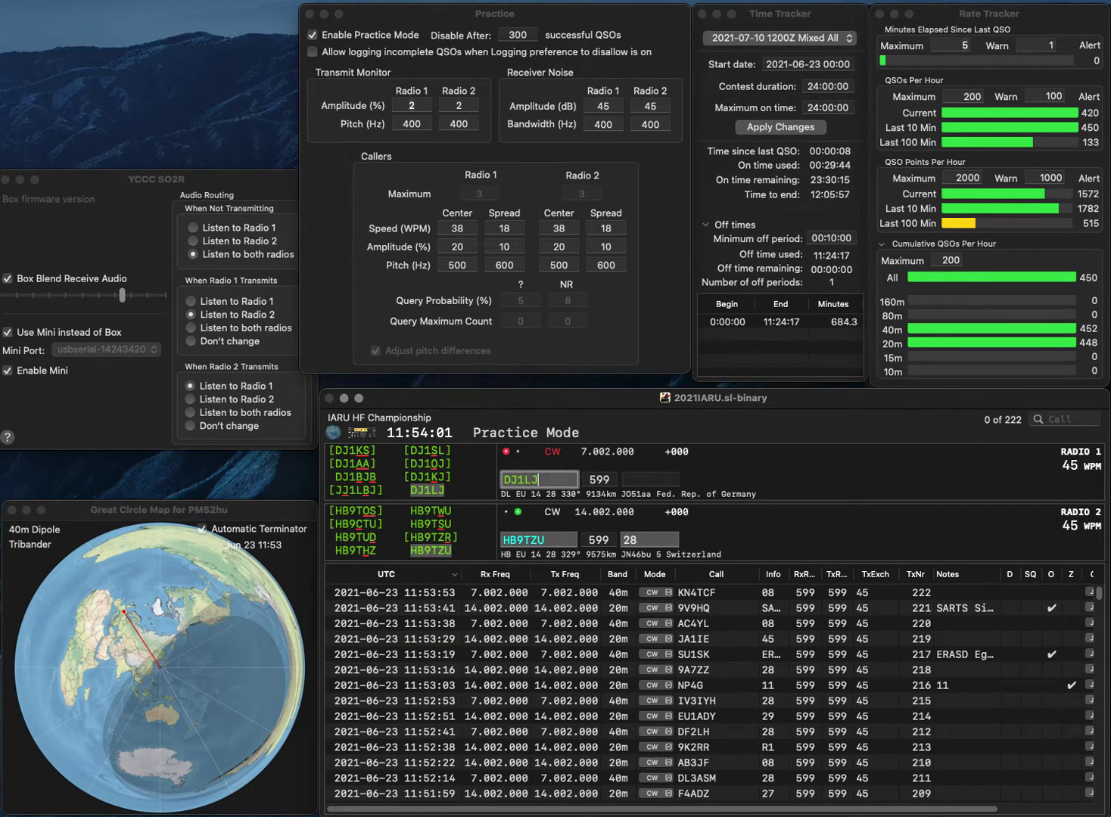
pyautogui.press('Return')
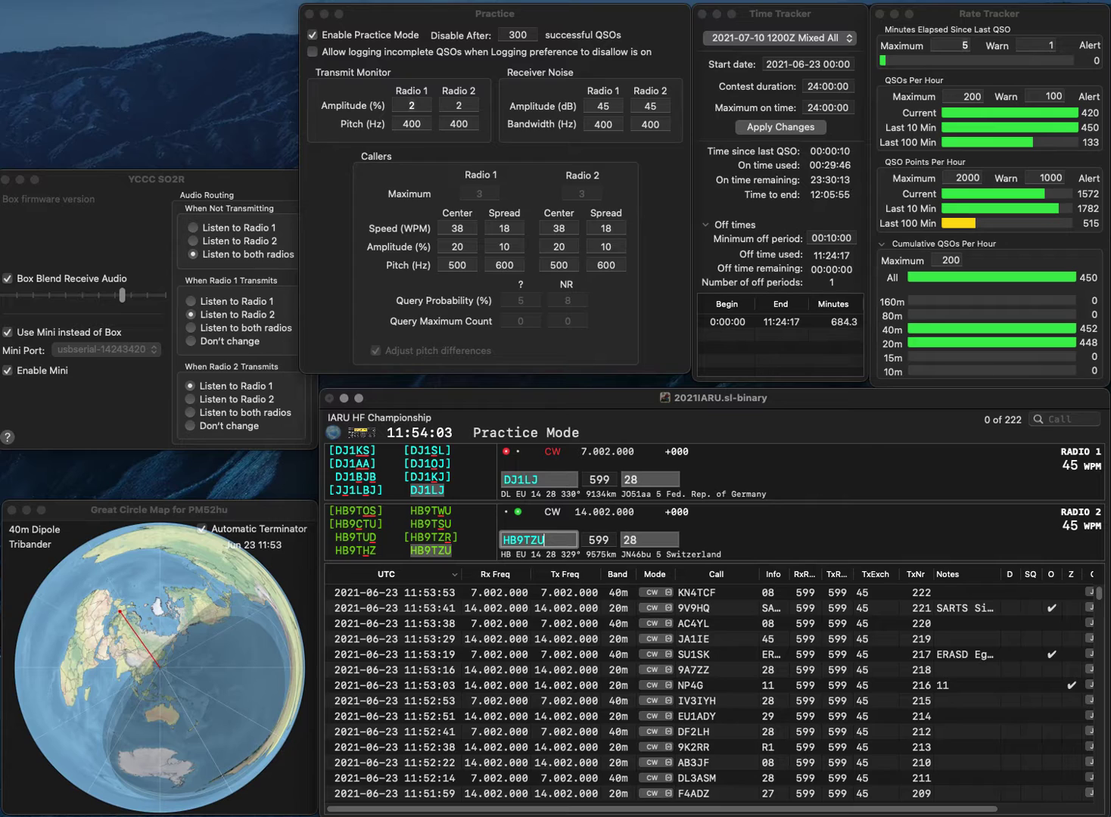
pyautogui.press('Return')
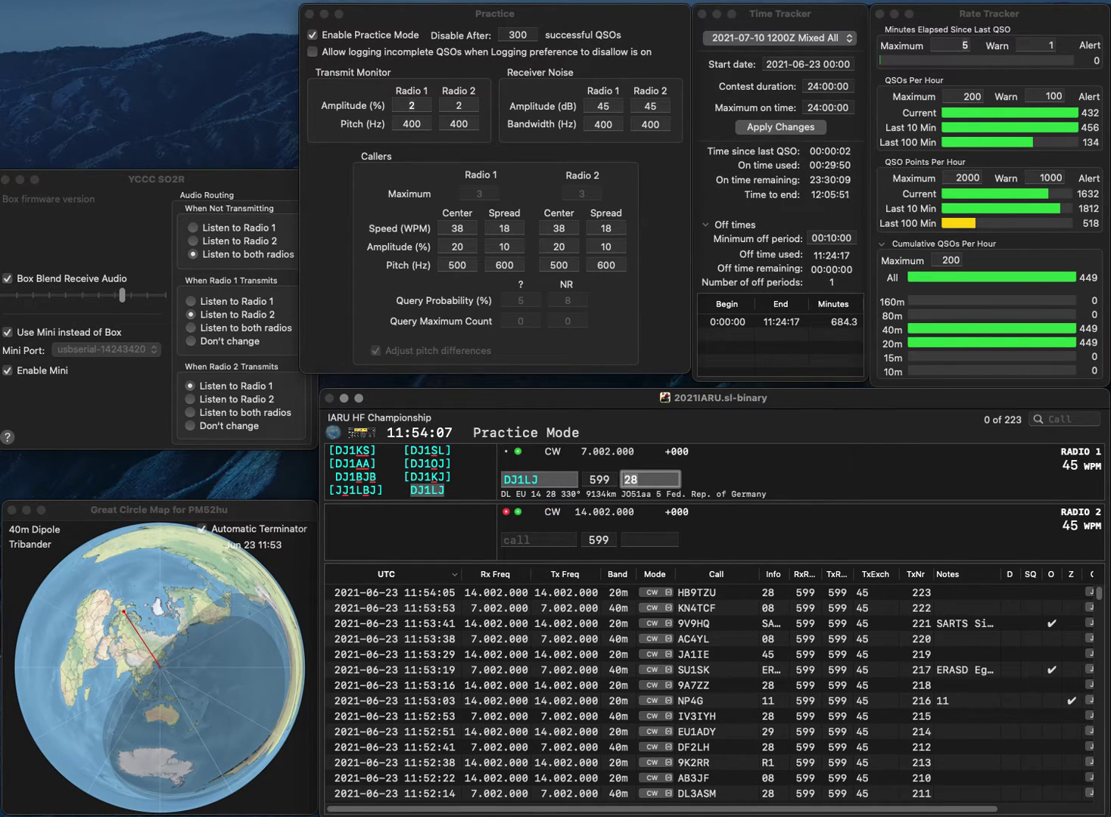
pyautogui.press('Return')
# Enter N4OU on Radio 2 and K0QB on Radio 1, sending the exchange to both stations.
pyautogui.write('N4')
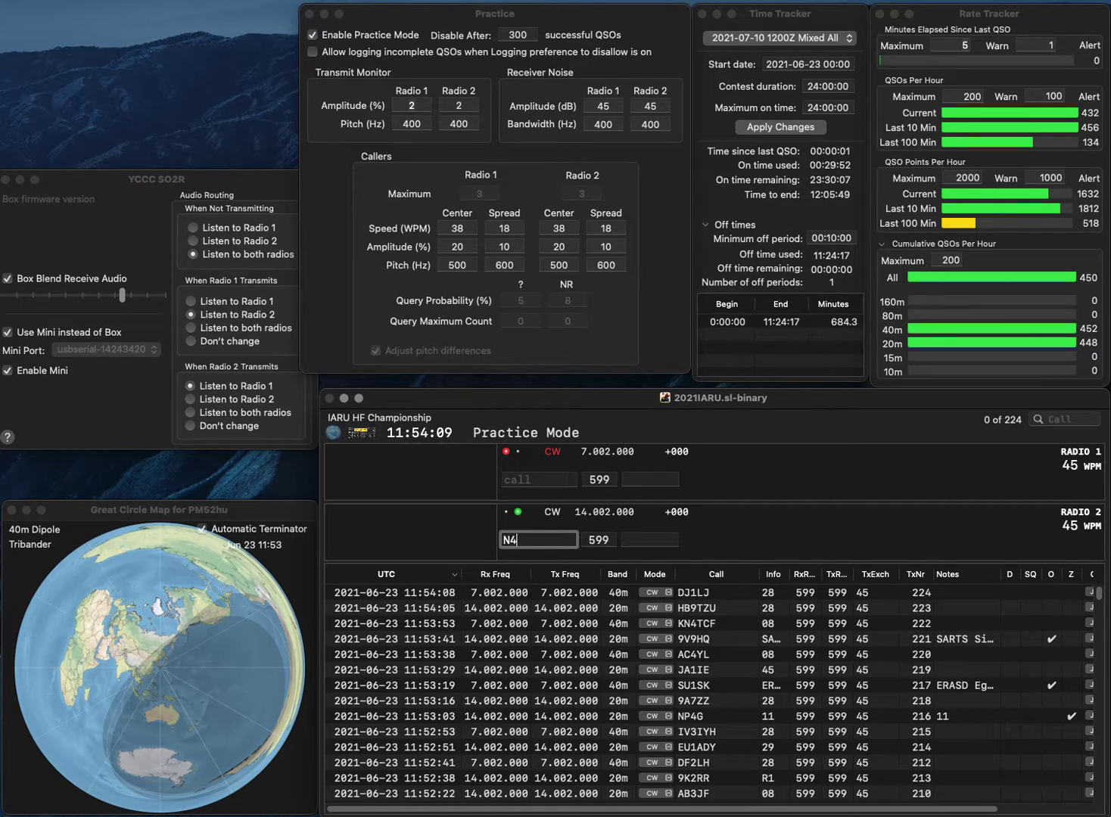
pyautogui.write('OU')
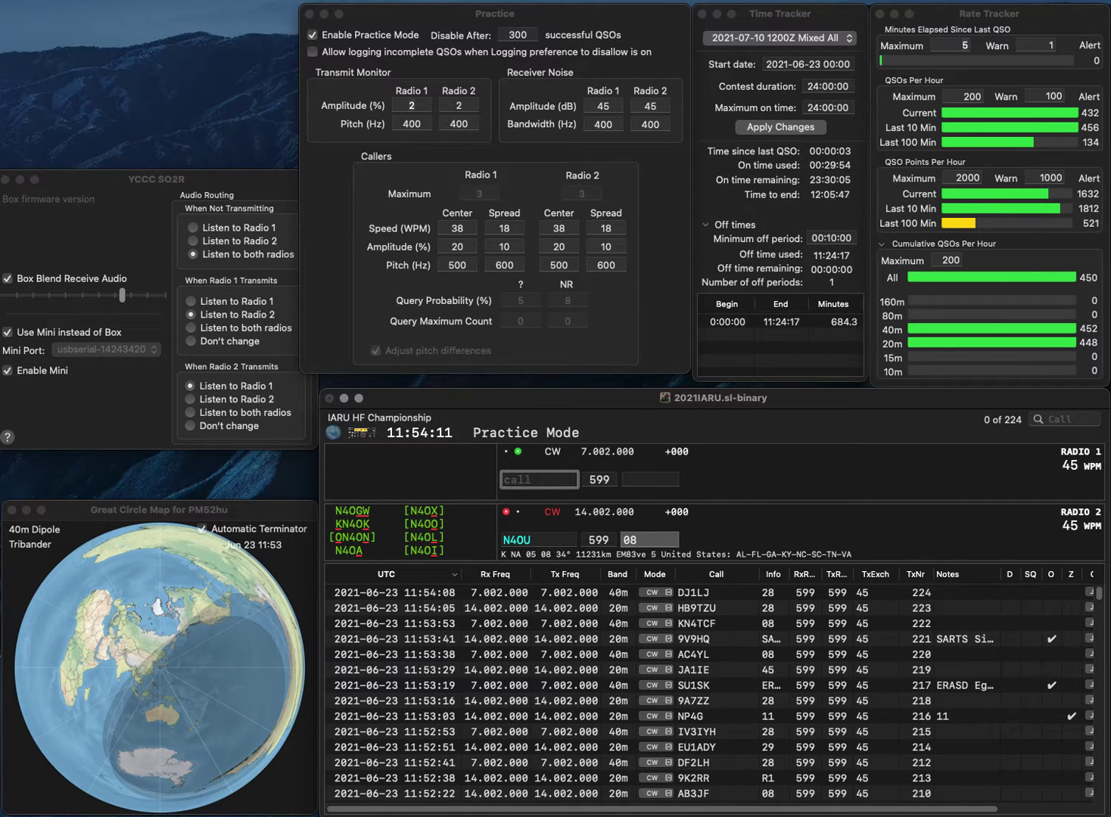
pyautogui.write('0QB')
pyautogui.press('Home')
pyautogui.write('N')
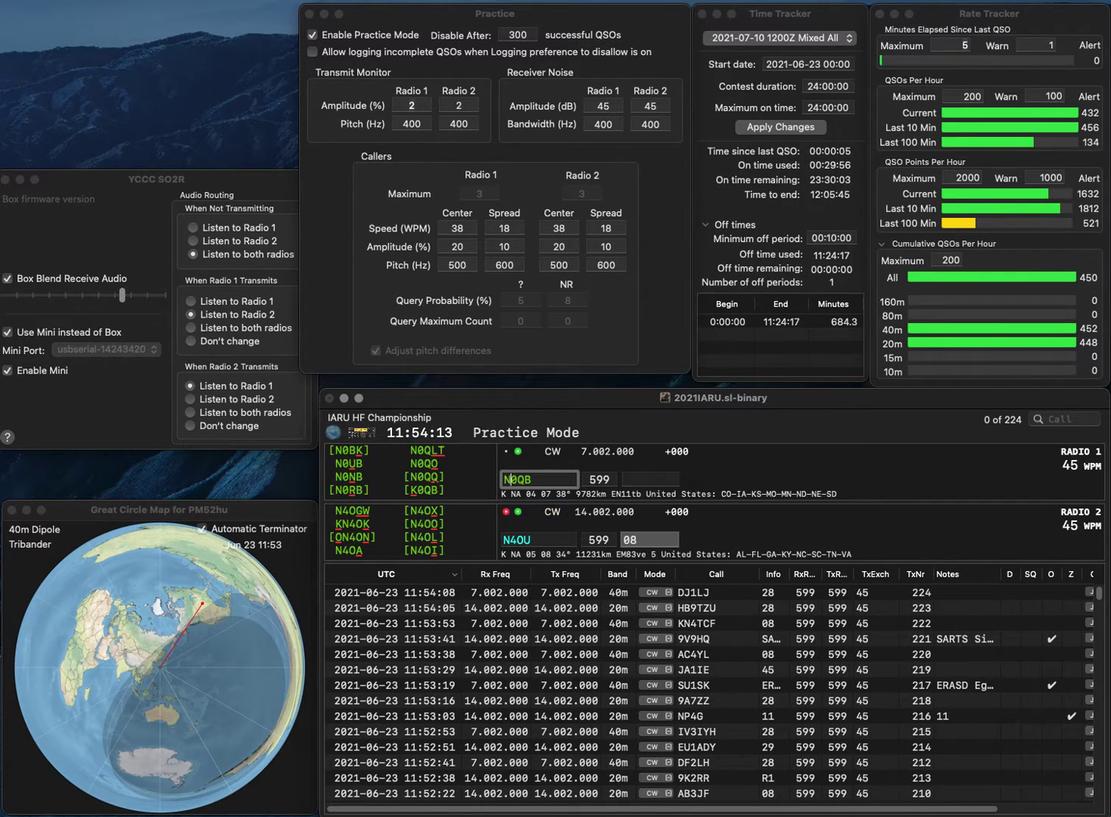
pyautogui.press('BackSpace')
pyautogui.write('K')
pyautogui.press('Return')
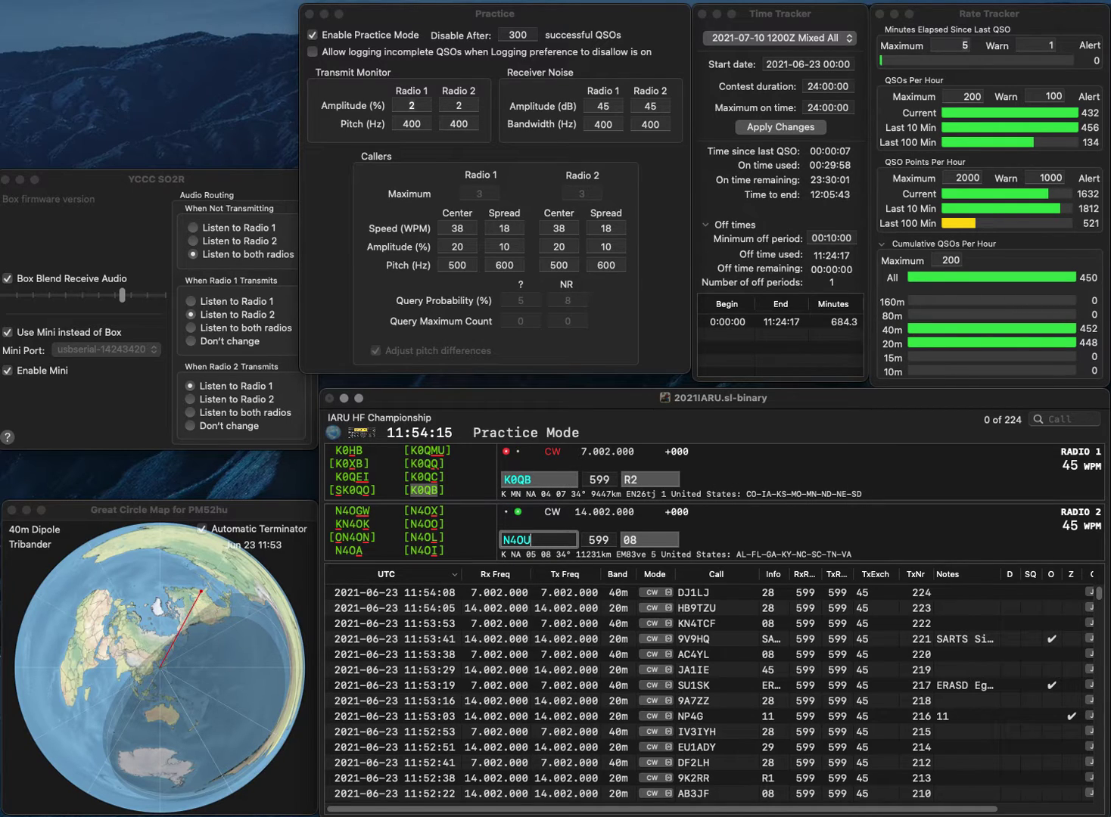
pyautogui.press('BackSpace')
pyautogui.write('A')
pyautogui.press('Return')
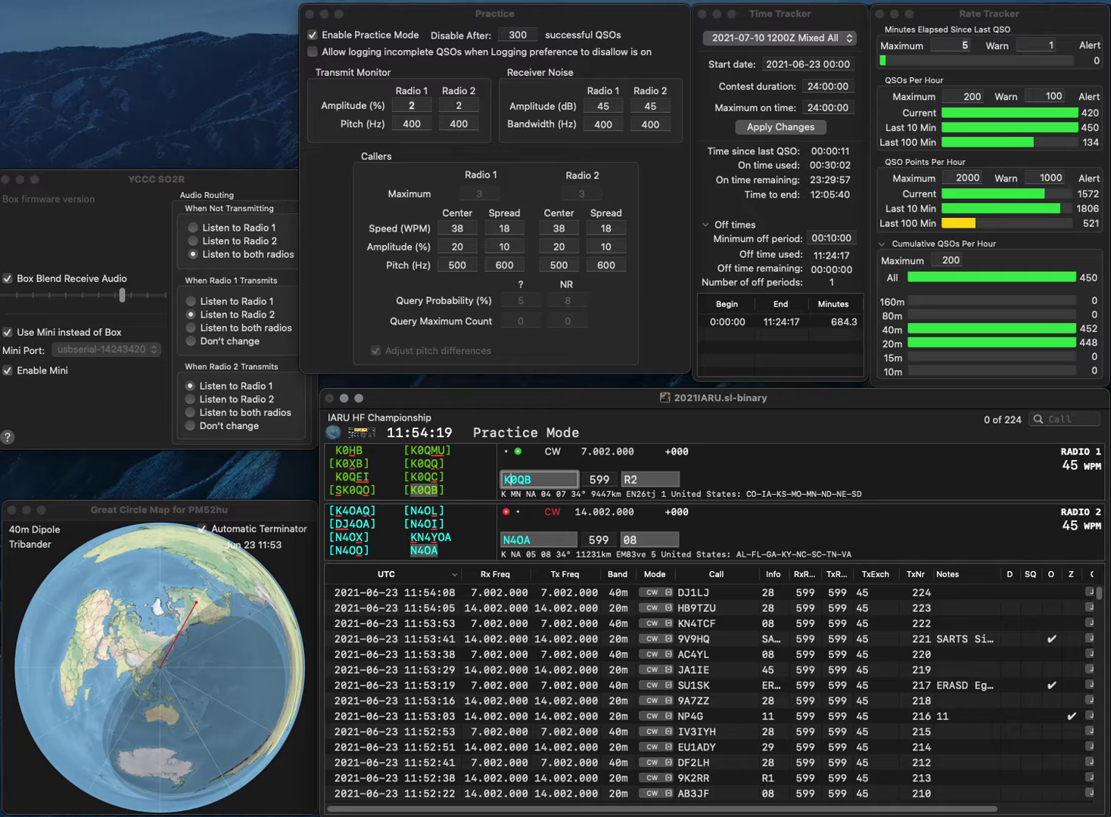
pyautogui.press('Return')
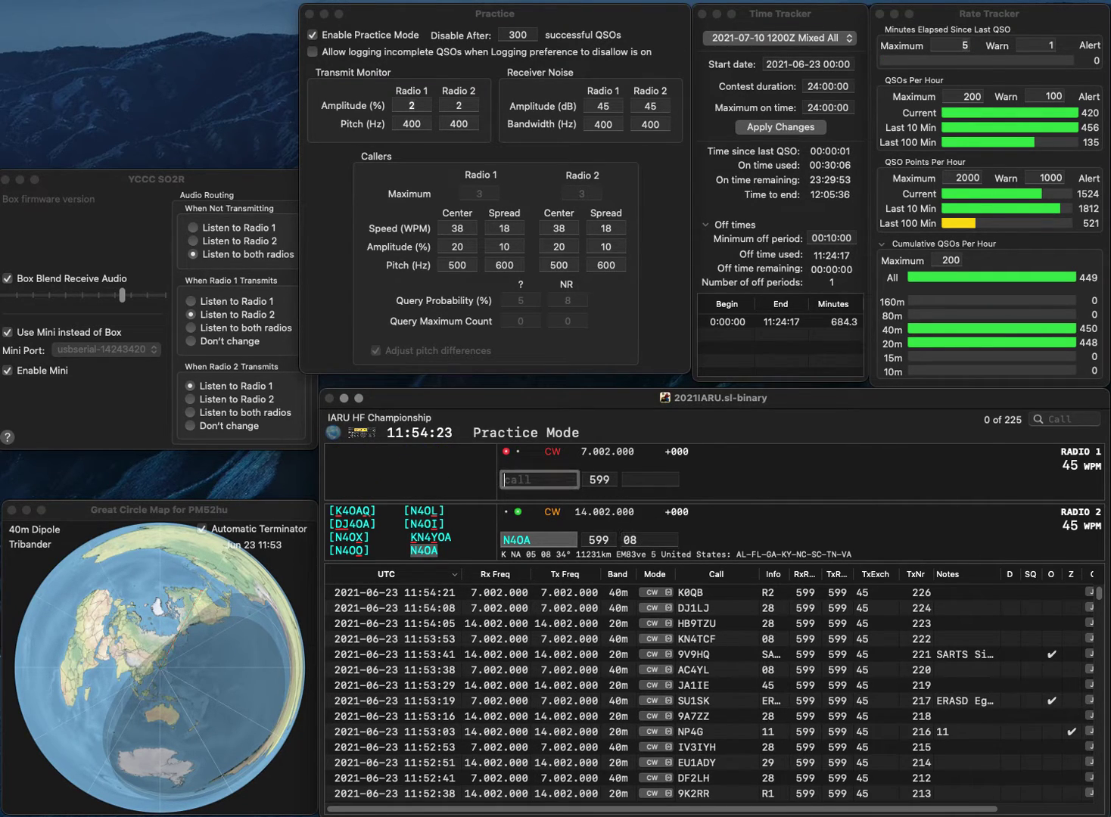
pyautogui.press('Return')
pyautogui.write('V')
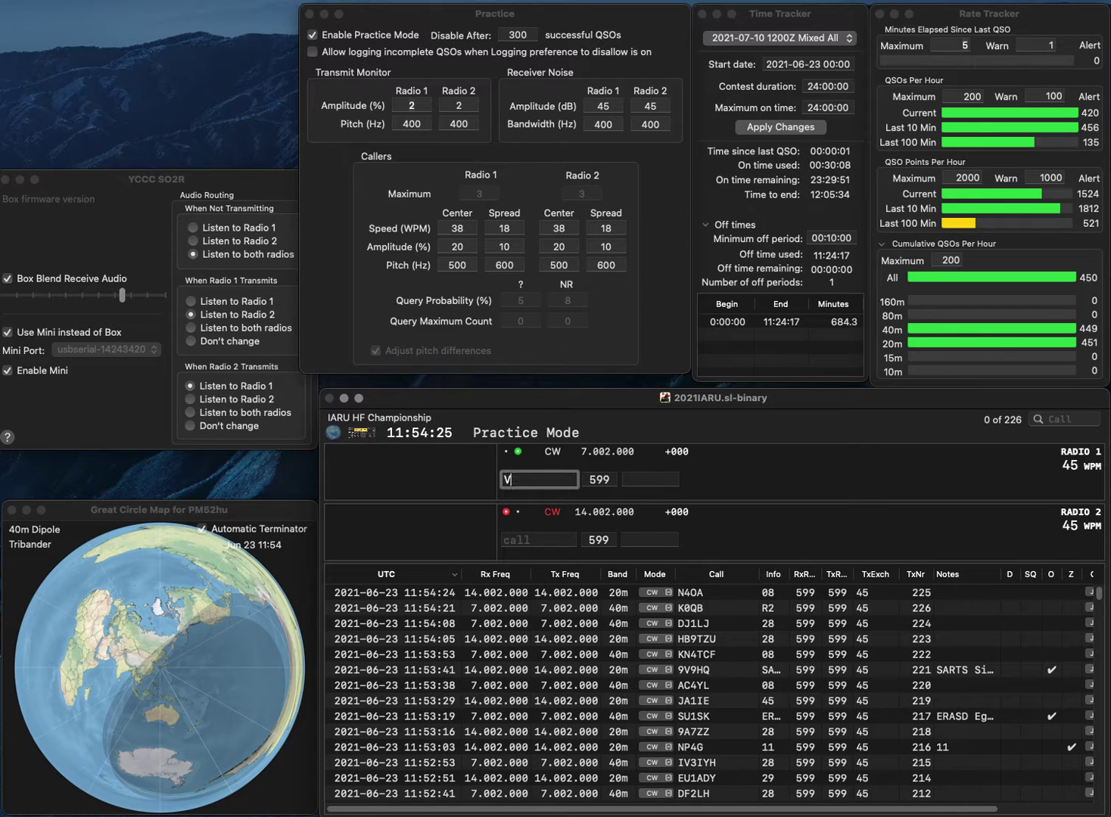
pyautogui.write('51HQ')
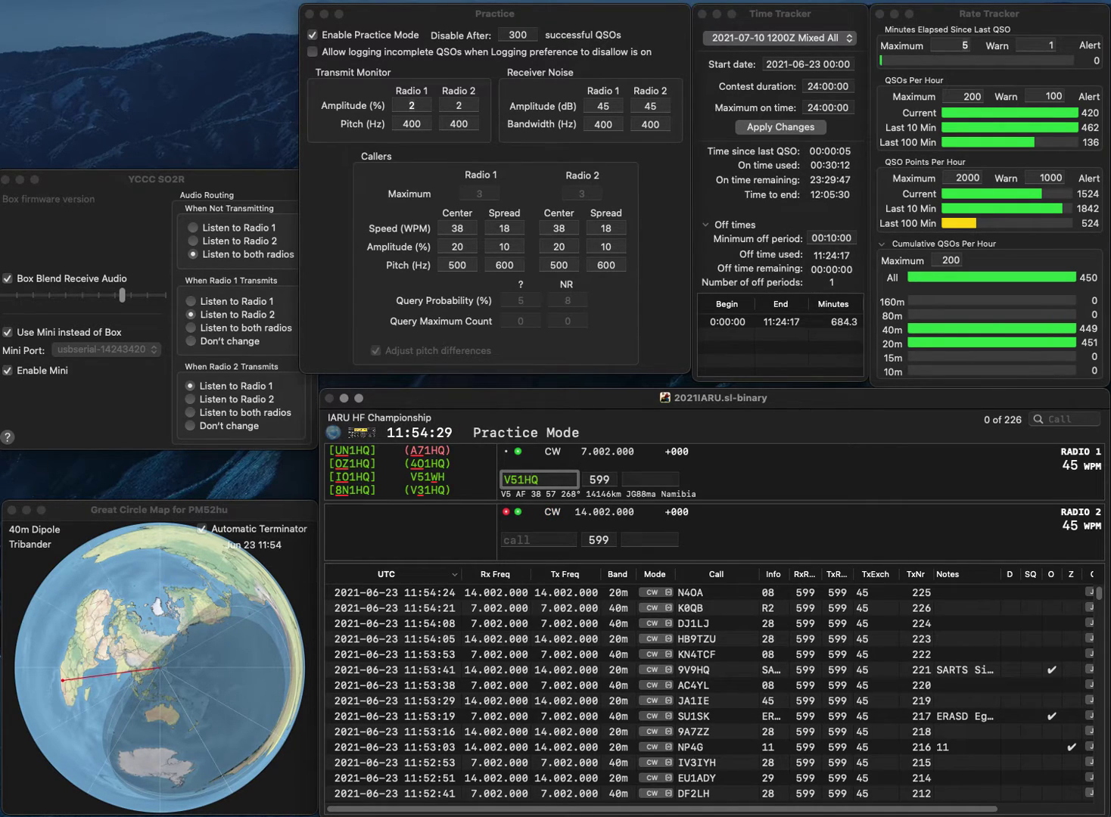
pyautogui.press('Return')
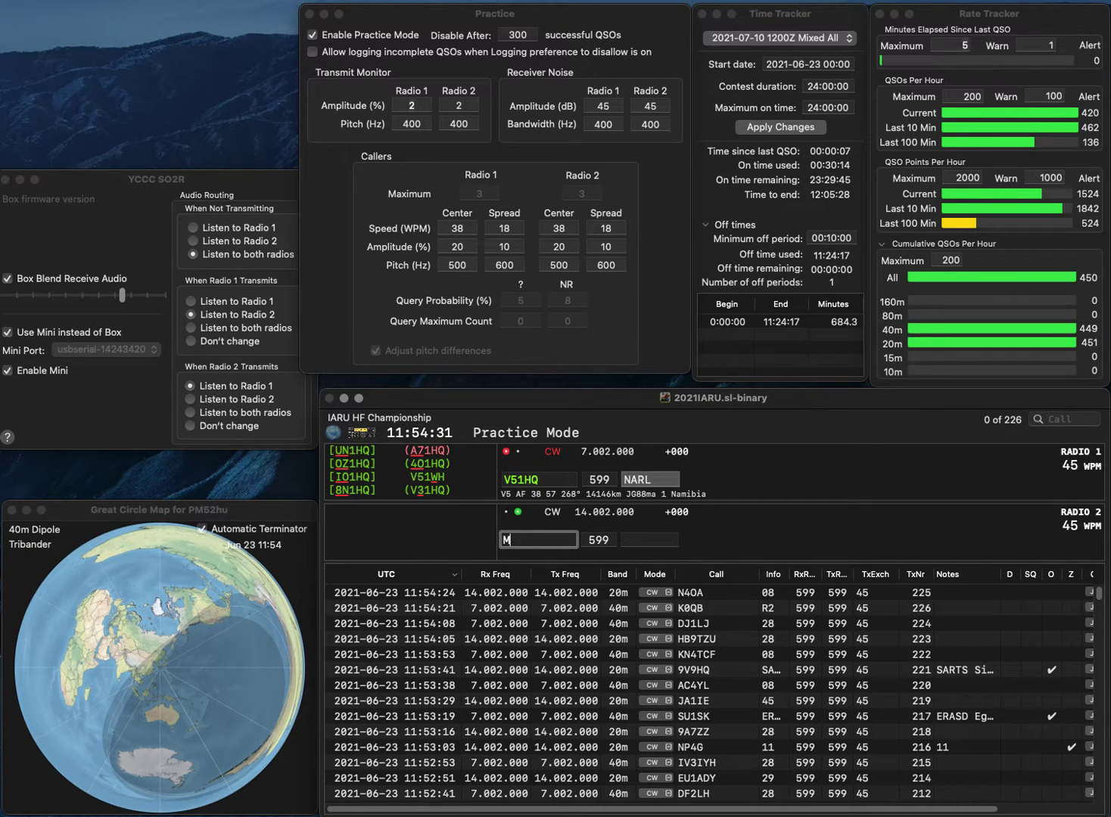
pyautogui.write('M0HIH')
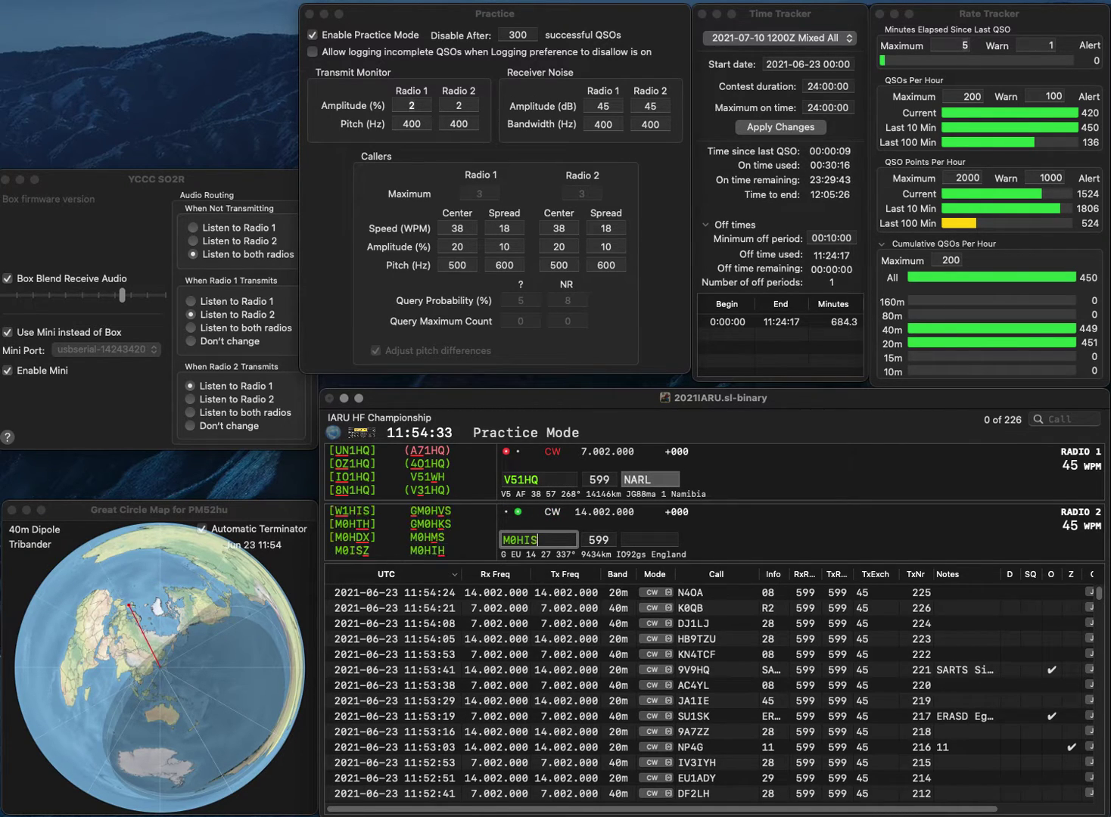
pyautogui.press('Return')
pyautogui.press('Tab')
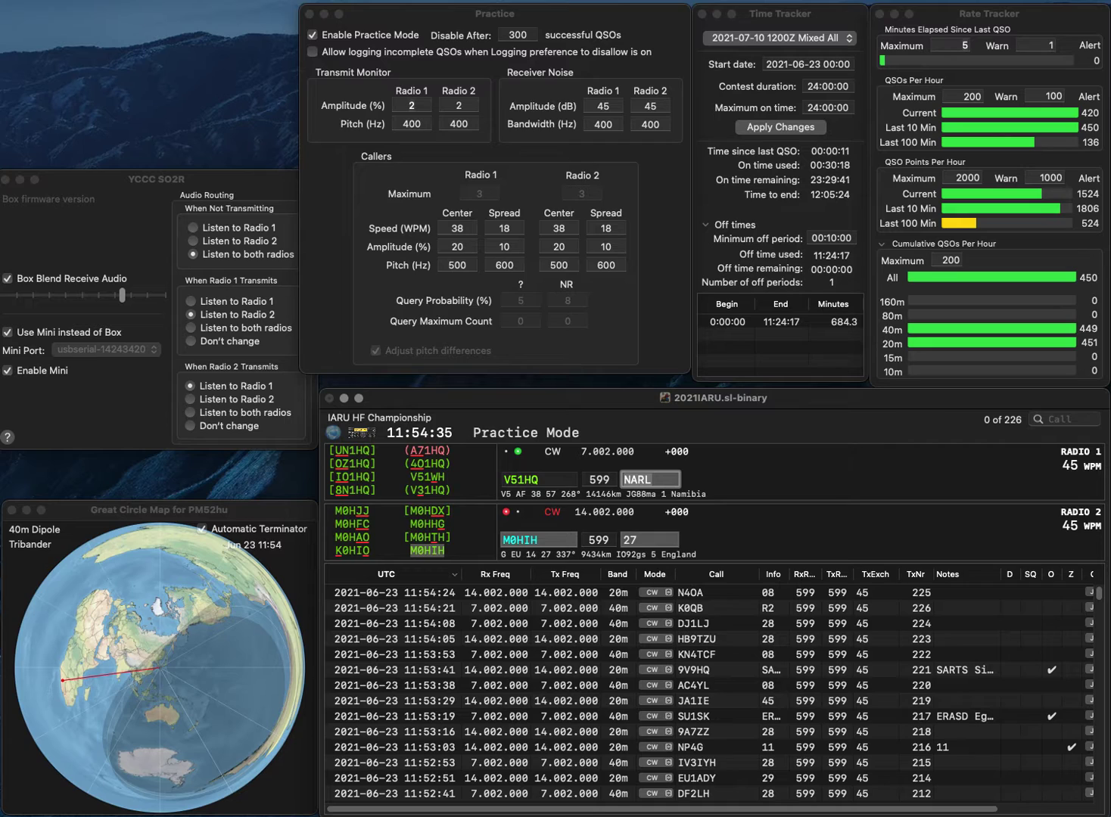
pyautogui.press('Tab')
pyautogui.press('Left')
pyautogui.press('Left')
pyautogui.press('BackSpace')
pyautogui.write('5')
pyautogui.press('Tab')
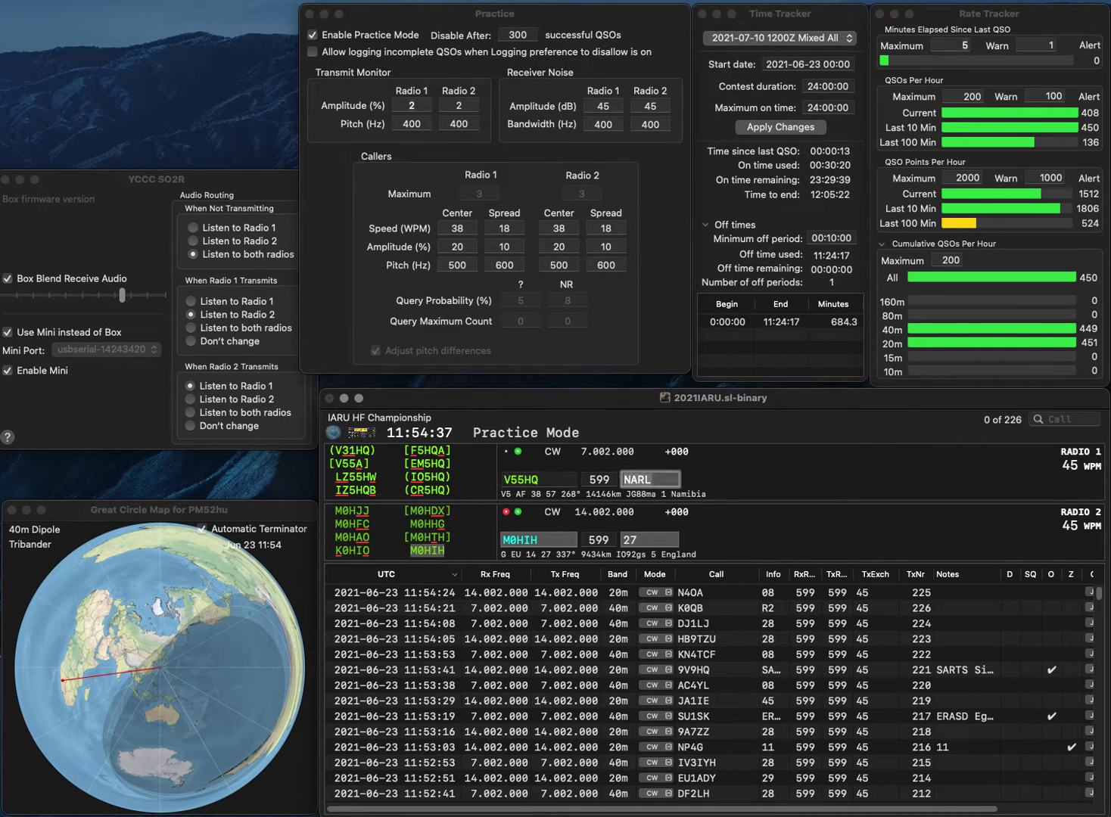
pyautogui.press('Return')
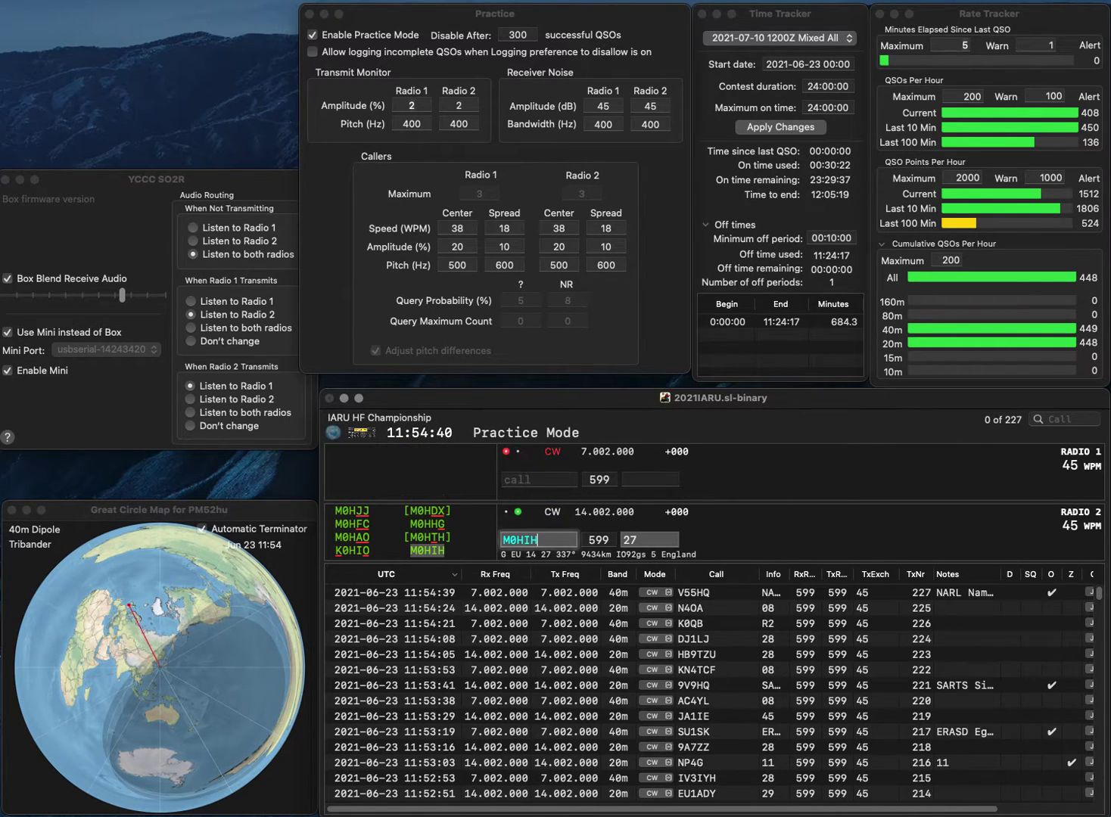
pyautogui.click(505, 480)
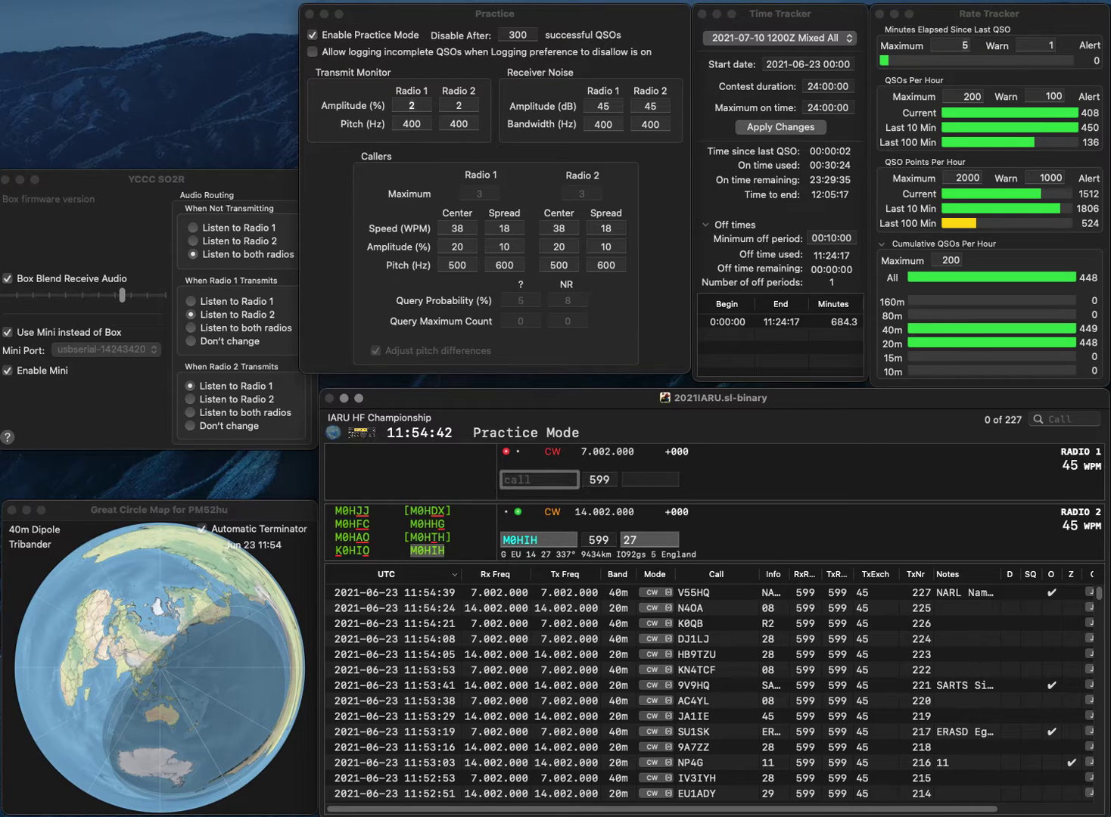
pyautogui.press('Return')
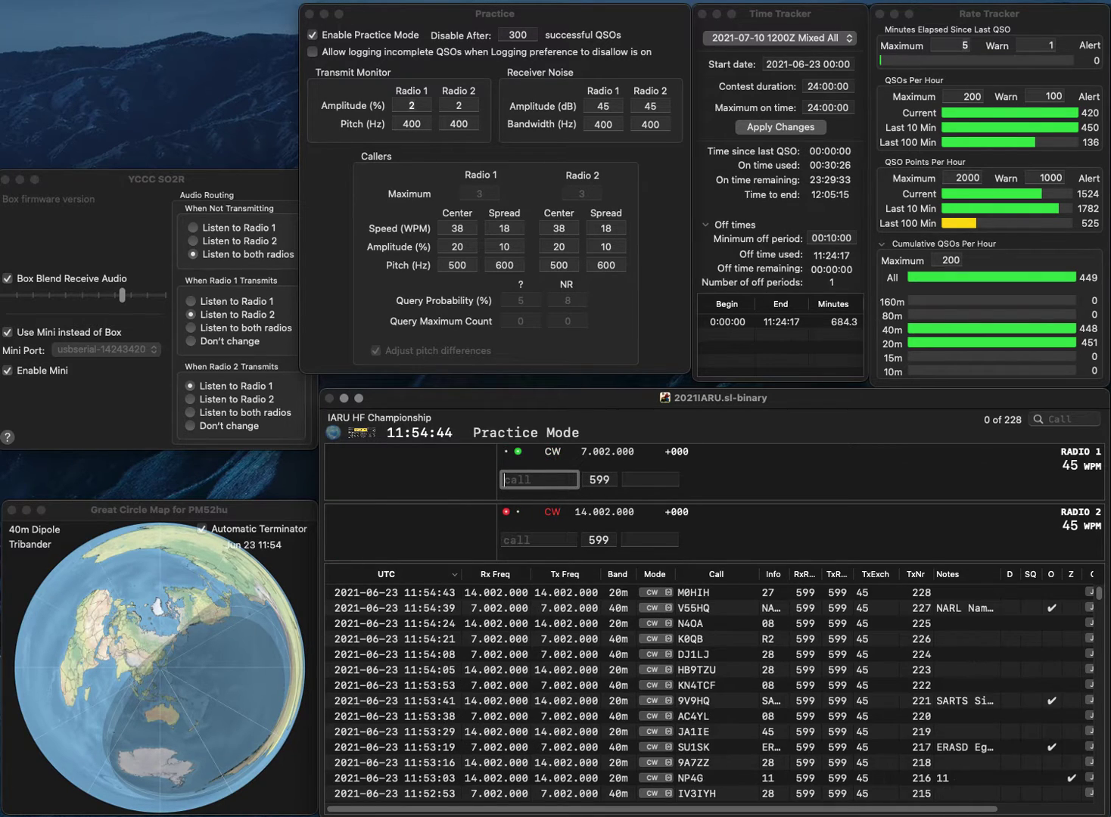
# Work 9K2RR on Radio 1 and VE8RAC on Radio 2, sending the exchange and logging both contacts.
pyautogui.write('R')
pyautogui.press('BackSpace')
pyautogui.write('9K2')
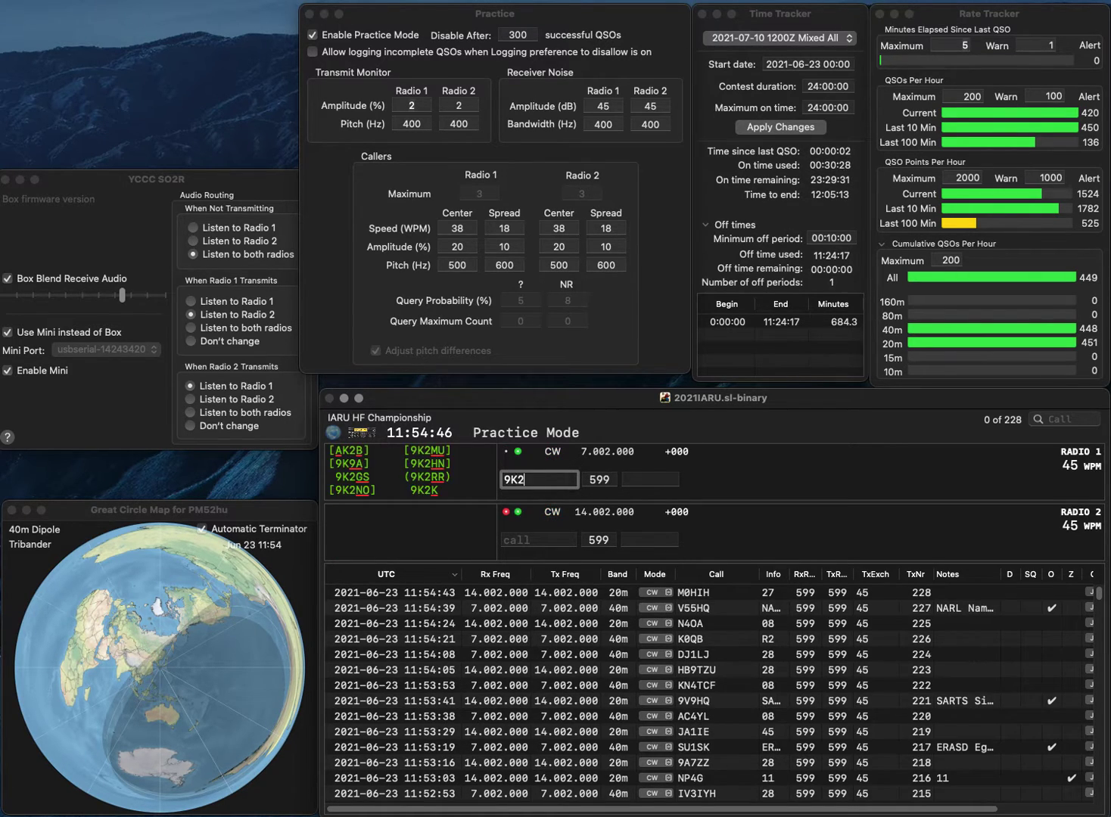
pyautogui.write('RR')
pyautogui.press('Return')
pyautogui.write('VE8')
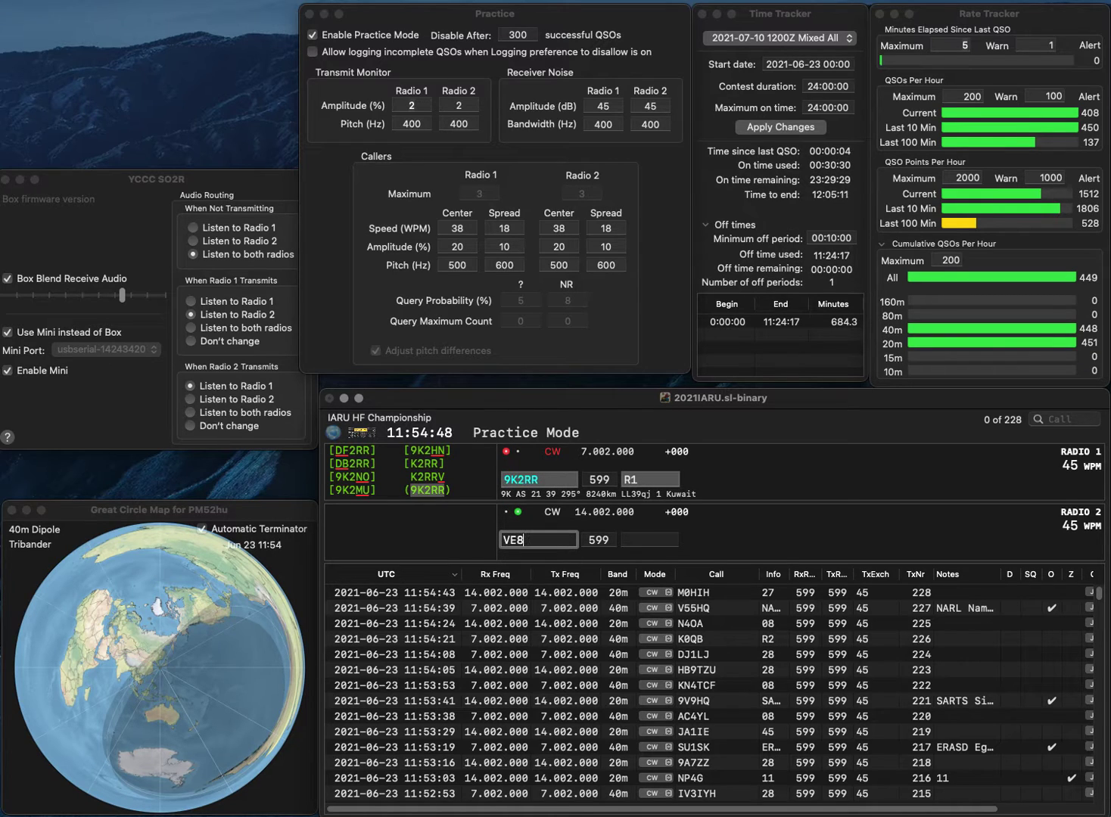
pyautogui.write('RAC')
pyautogui.press('Return')
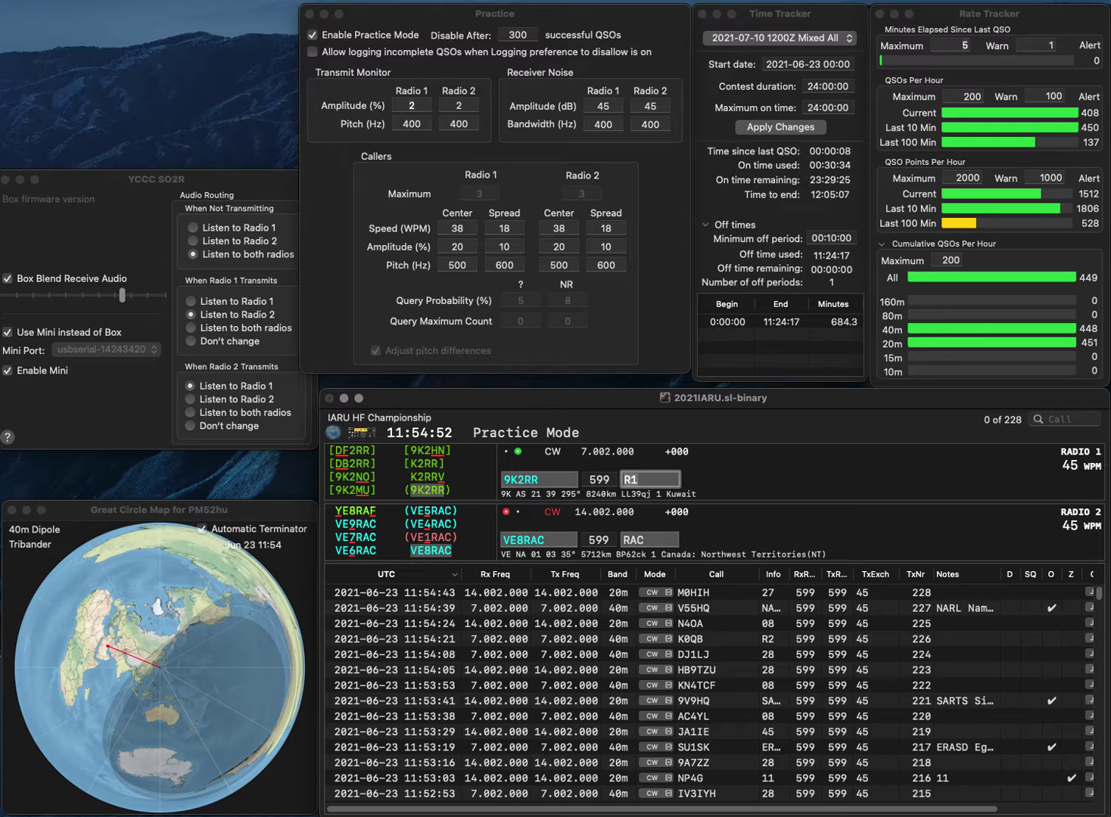
pyautogui.press('Return')
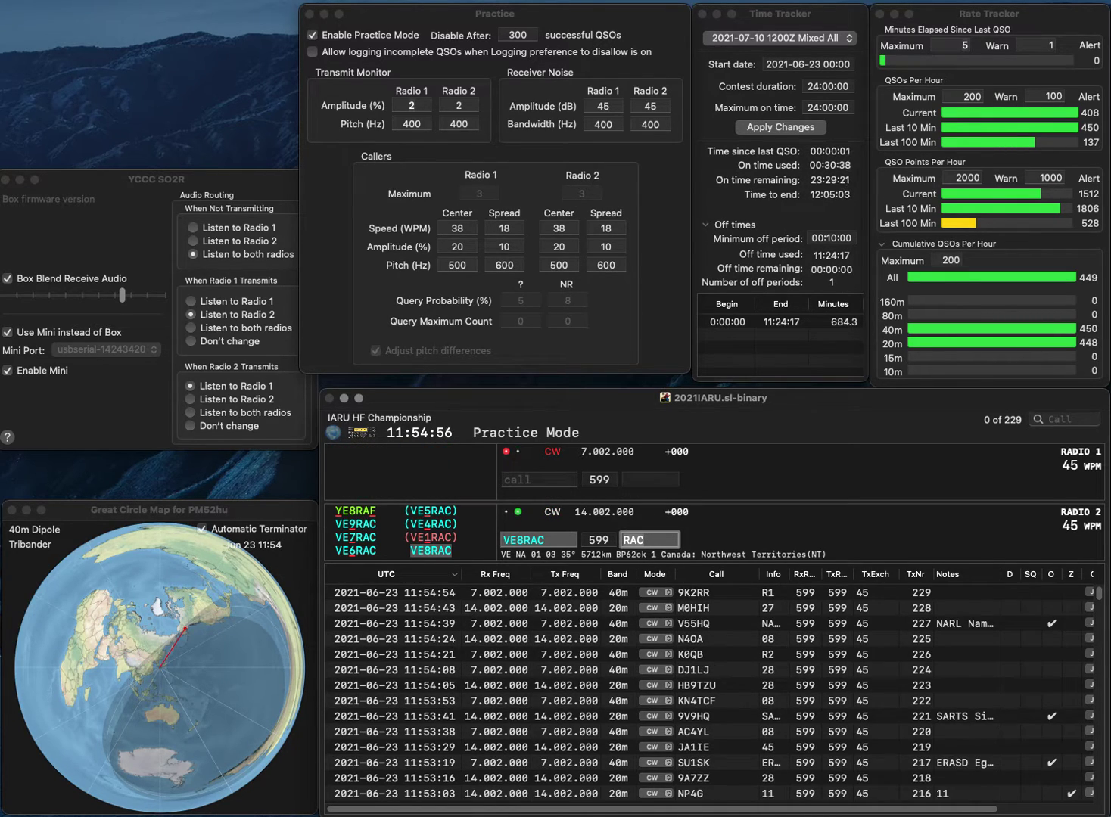
pyautogui.press('Return')
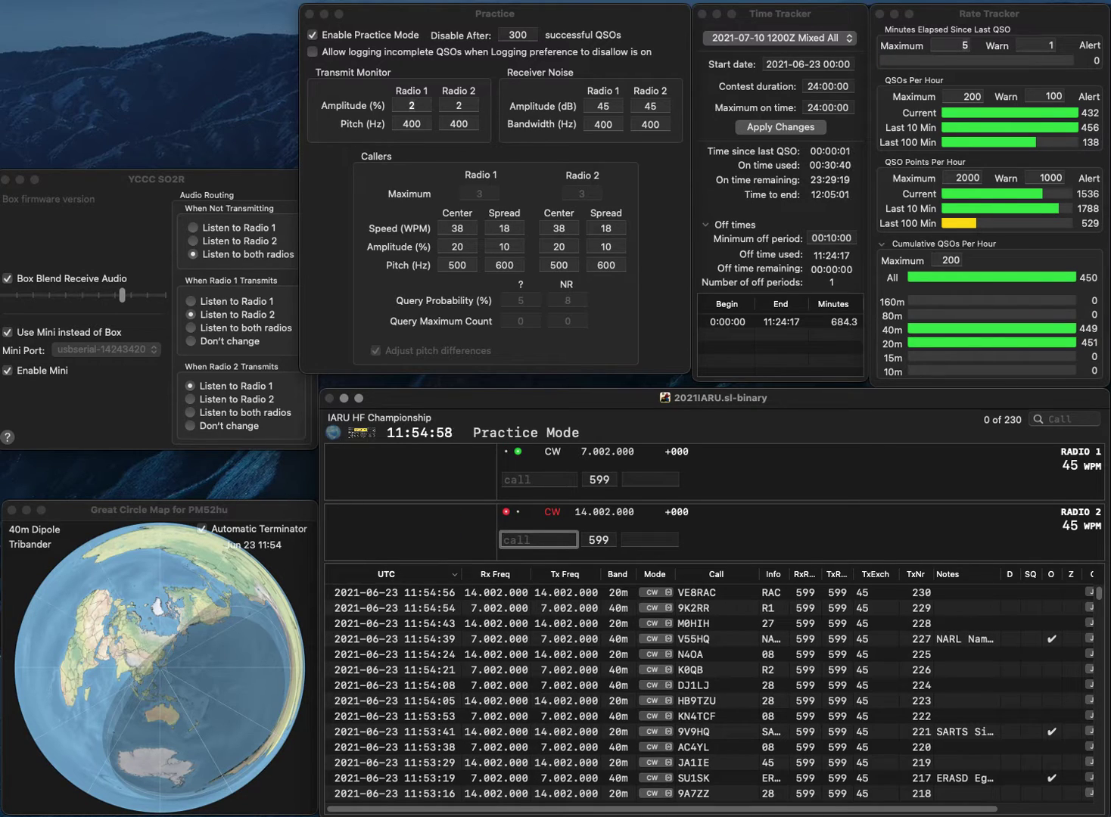
pyautogui.write('X9HQV')
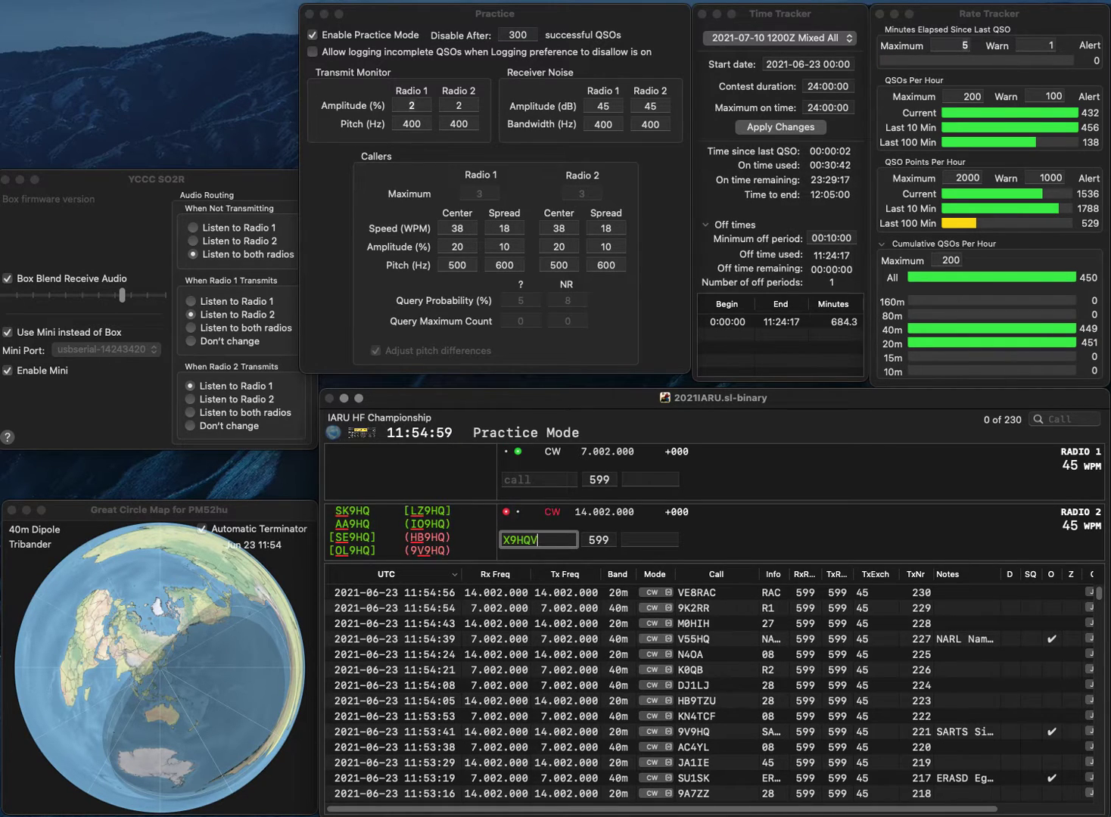
pyautogui.press('`')
pyautogui.write('W')
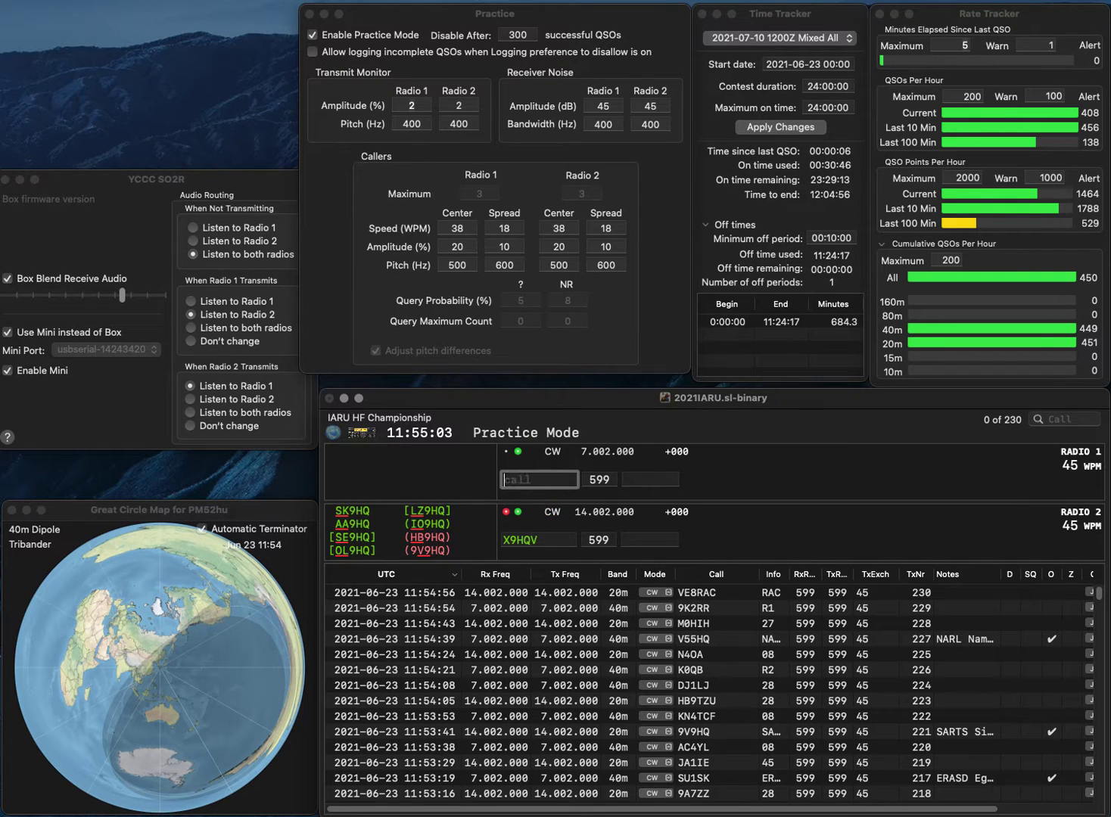
pyautogui.press('`')
pyautogui.write('GI')
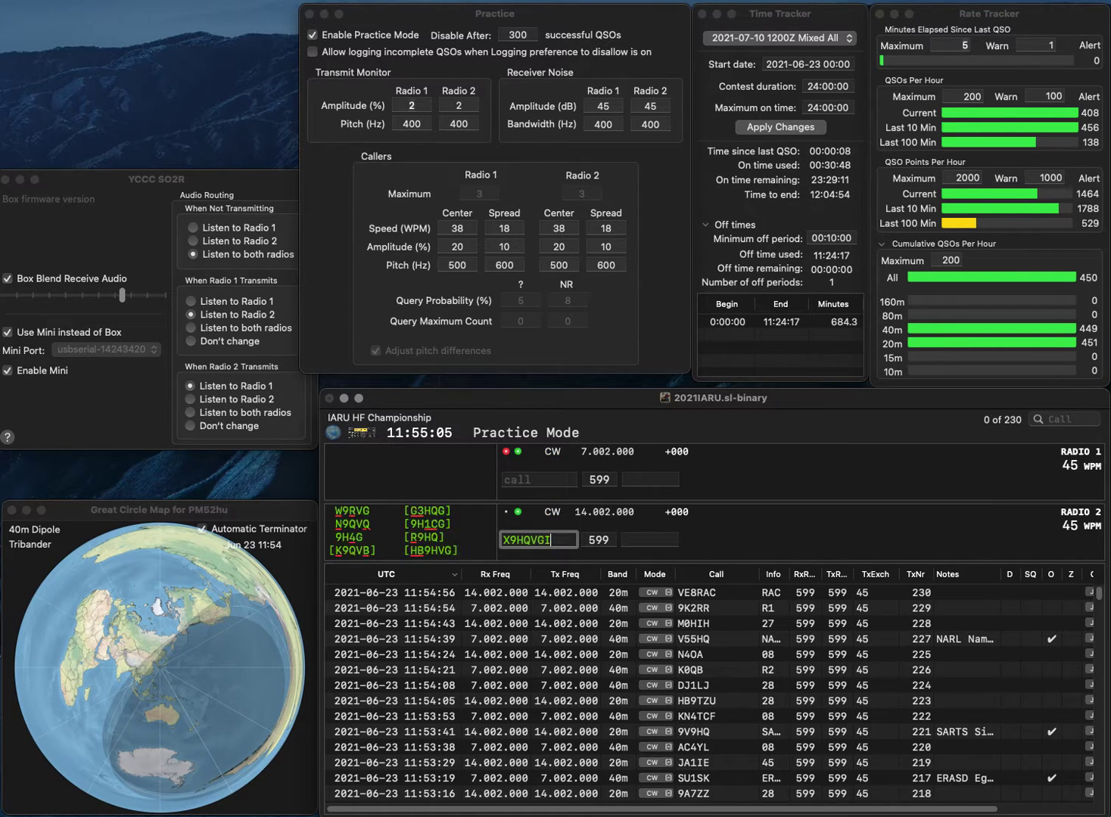
pyautogui.write('V')
pyautogui.press('Return')
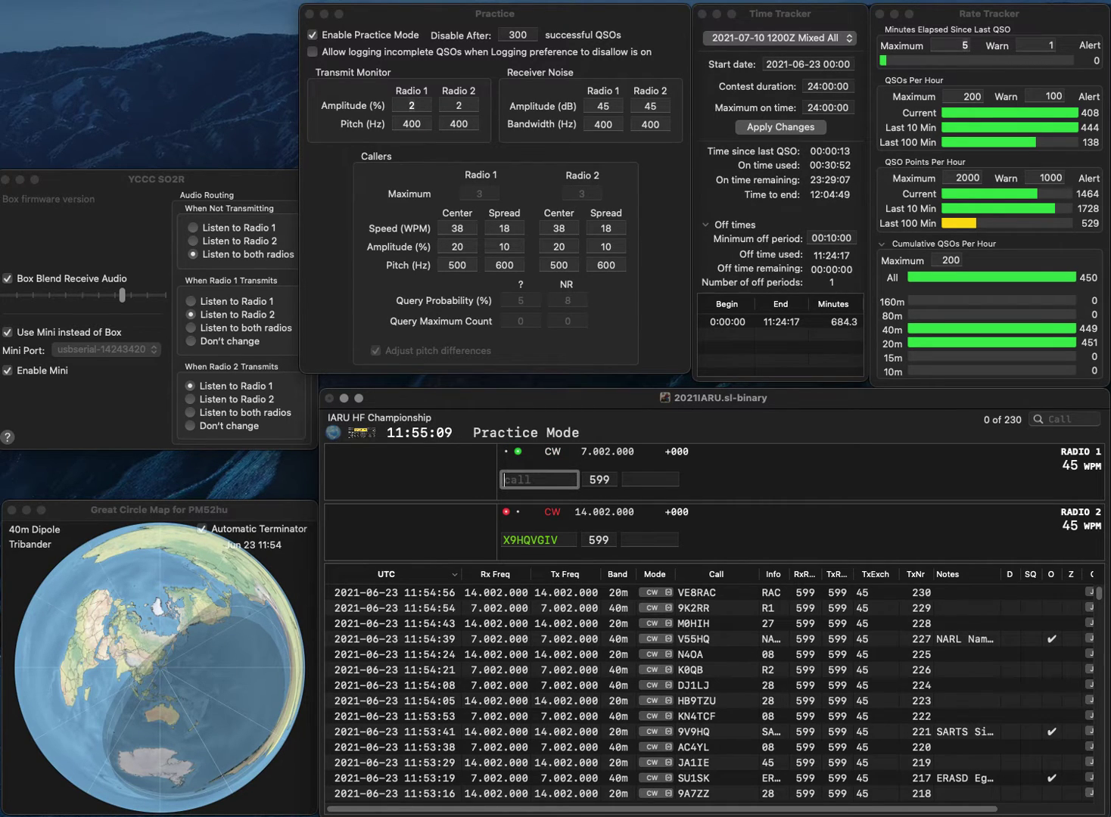
# Enter LX8HV on Radio 1 and WN1GIV on Radio 2, sending the exchange to both stations.
pyautogui.write('LX8HV')
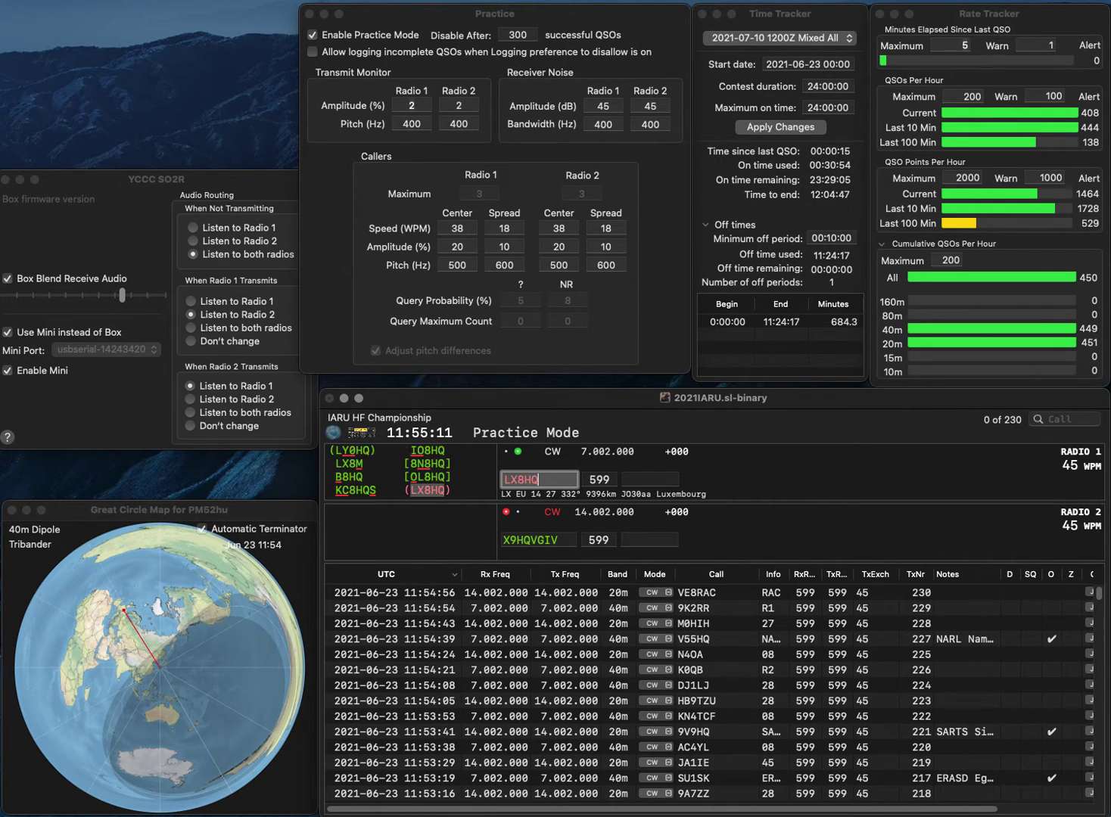
pyautogui.press('Return')
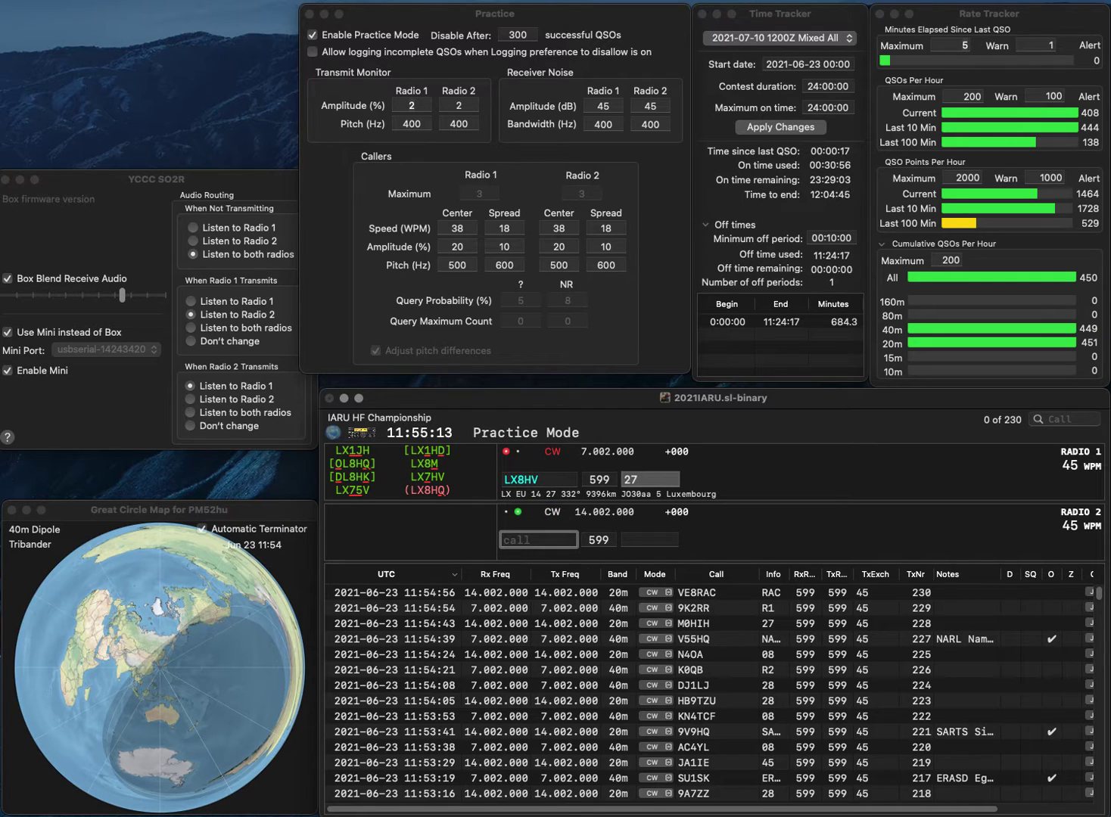
pyautogui.write('WN1GIV')
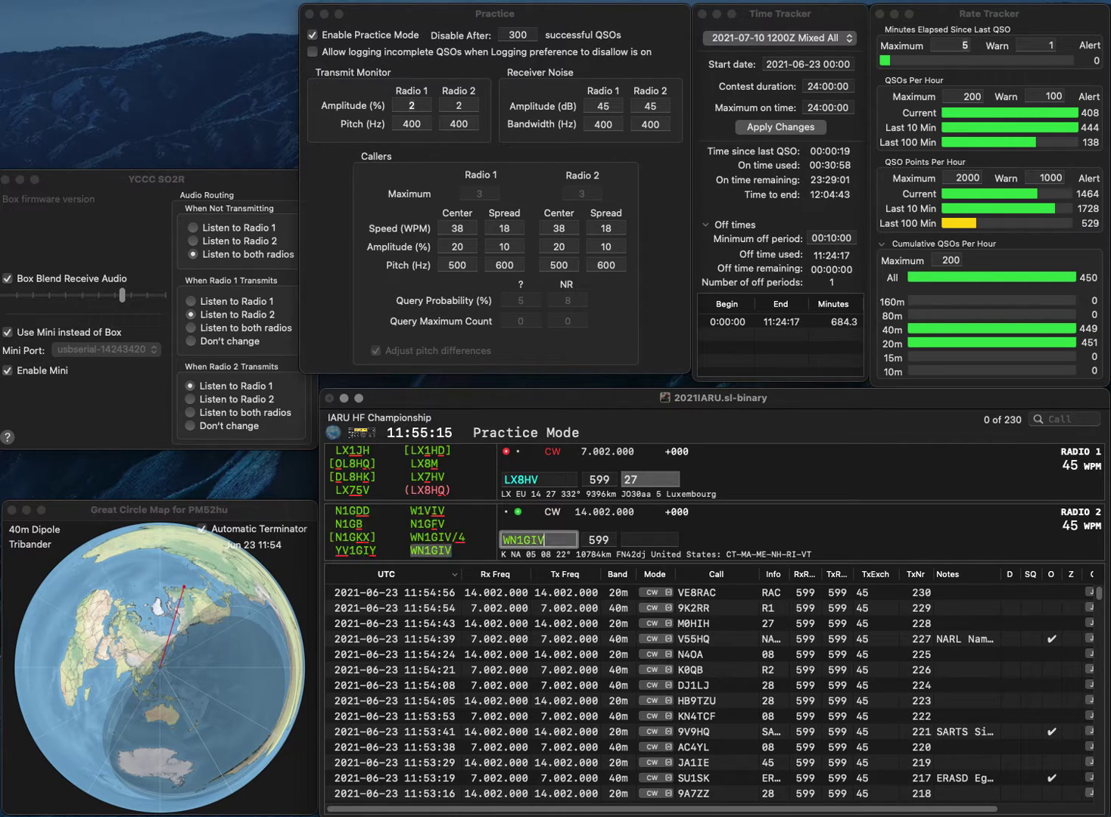
pyautogui.press('Return')
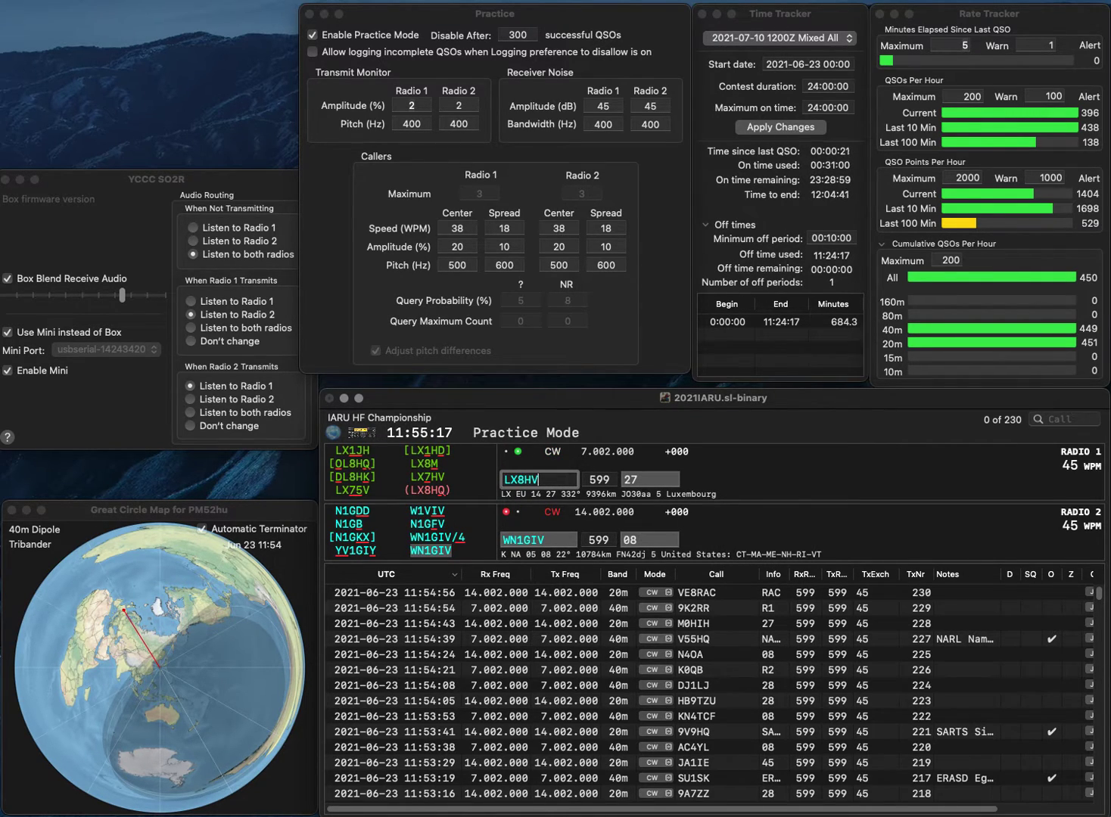
pyautogui.click(524, 480)
pyautogui.press('BackSpace')
pyautogui.write('7')
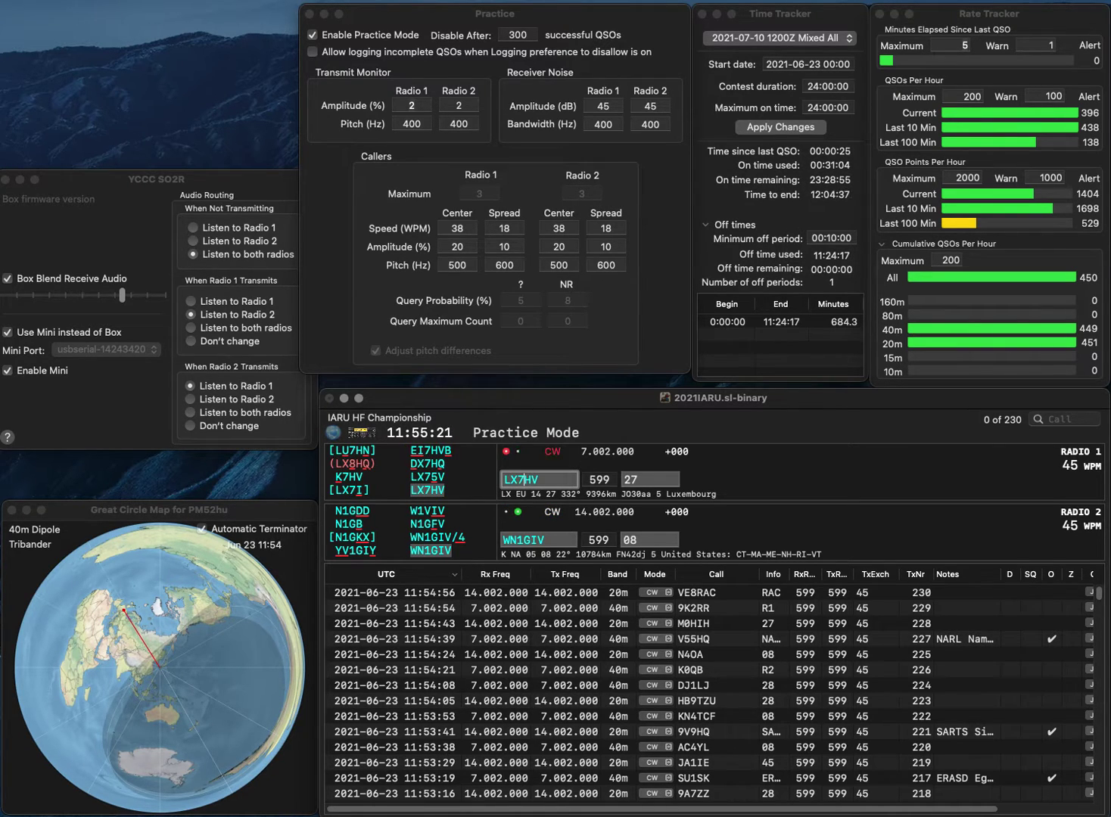
pyautogui.click(544, 539)
pyautogui.press('Return')
pyautogui.press('space')
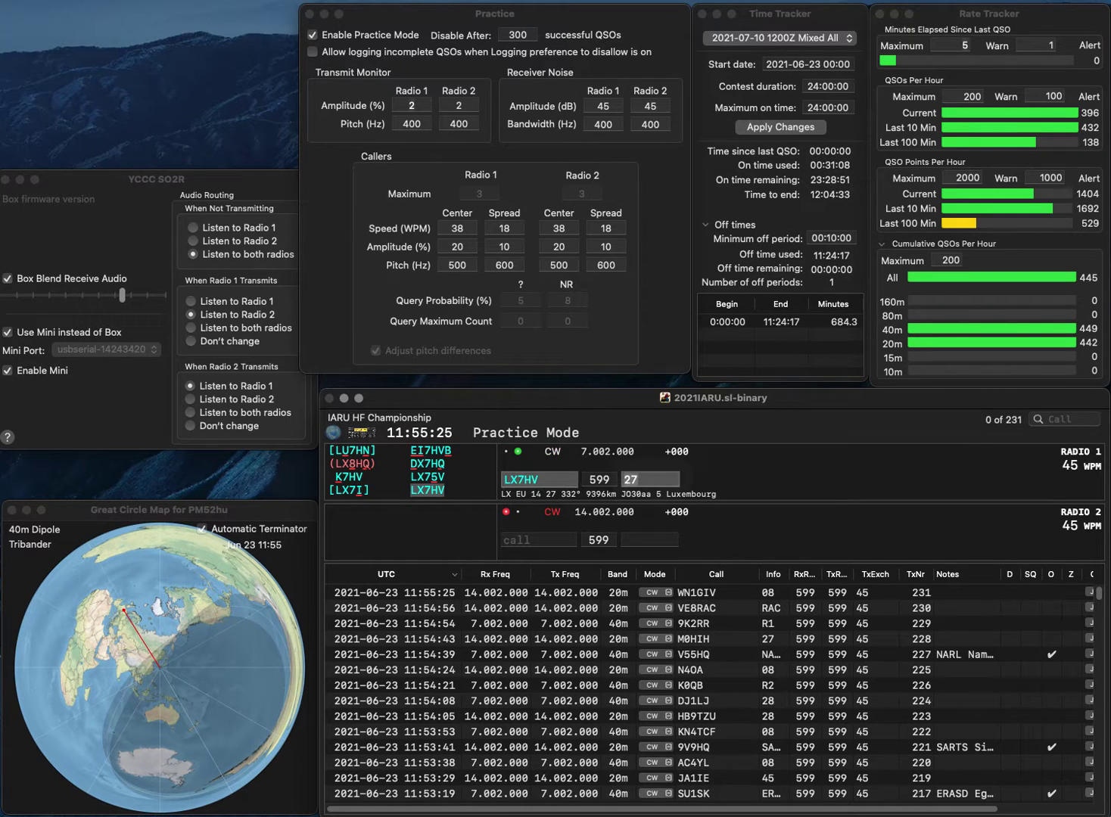
pyautogui.press('space')
pyautogui.press('BackSpace')
pyautogui.press('BackSpace')
pyautogui.write('5V')
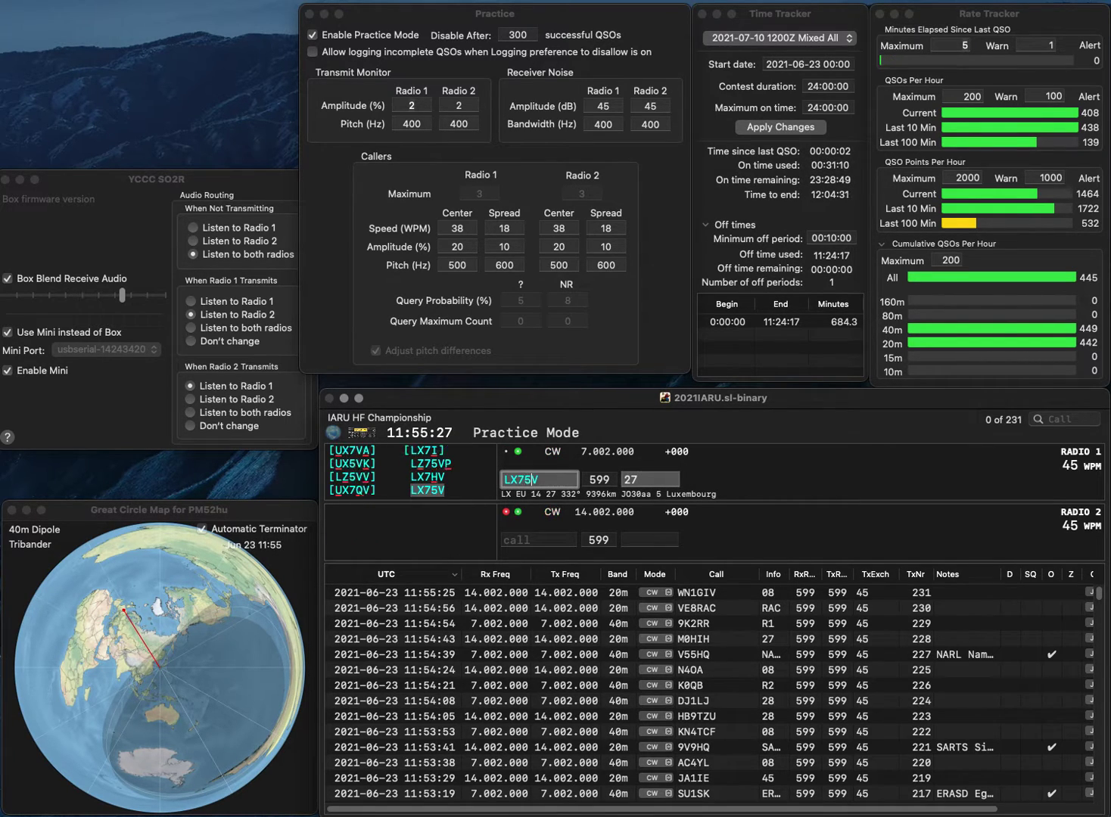
pyautogui.press('Return')
pyautogui.write('K5CJCV')
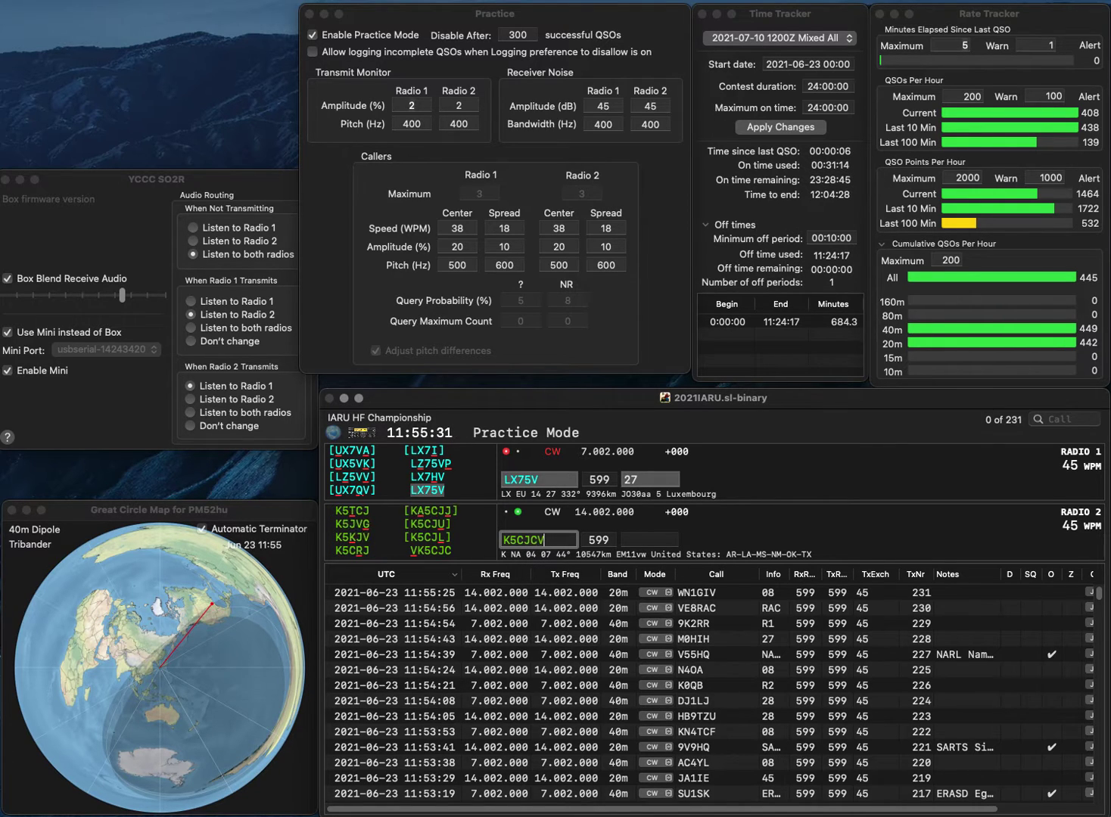
pyautogui.press('Home')
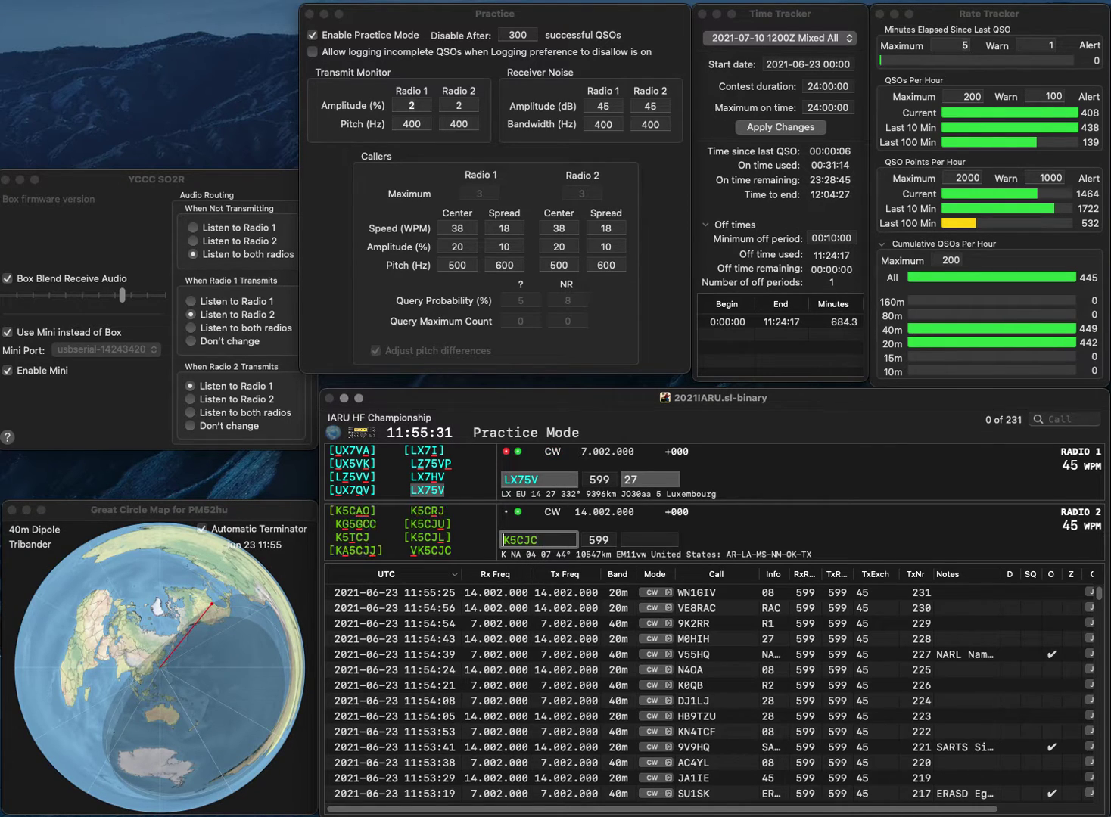
pyautogui.write('V')
pyautogui.press('Return')
pyautogui.press('Return')
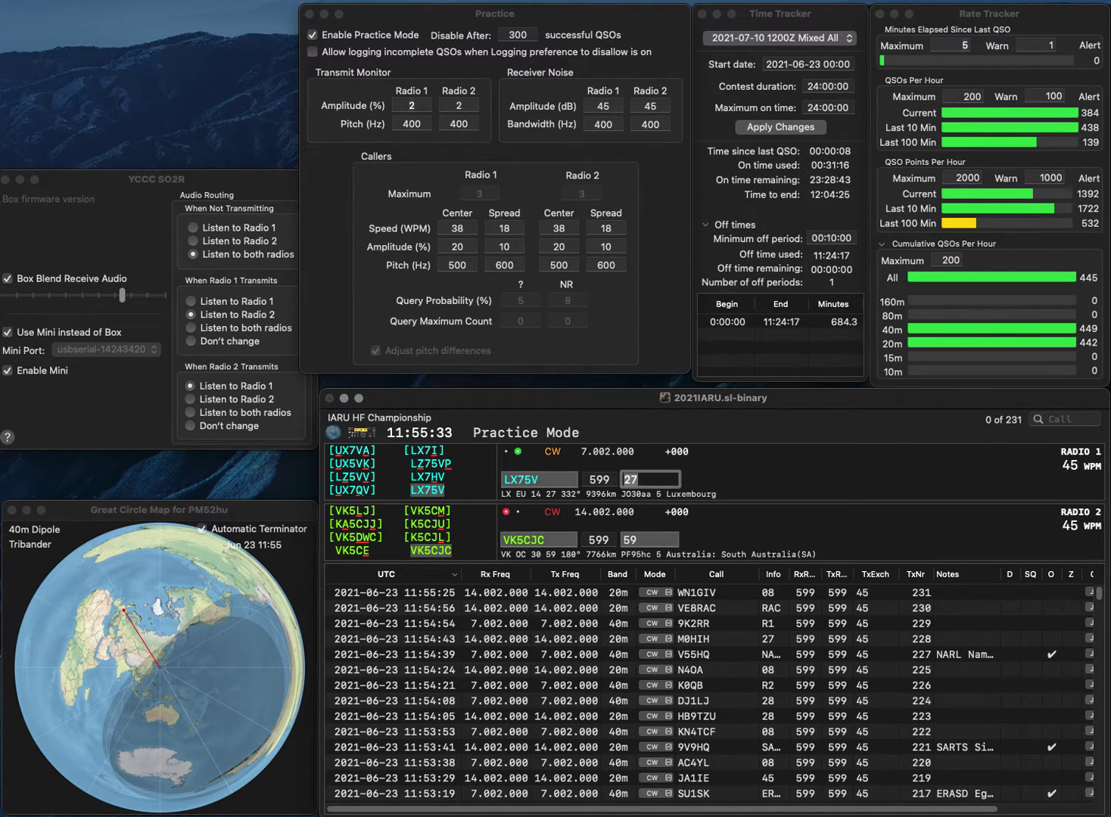
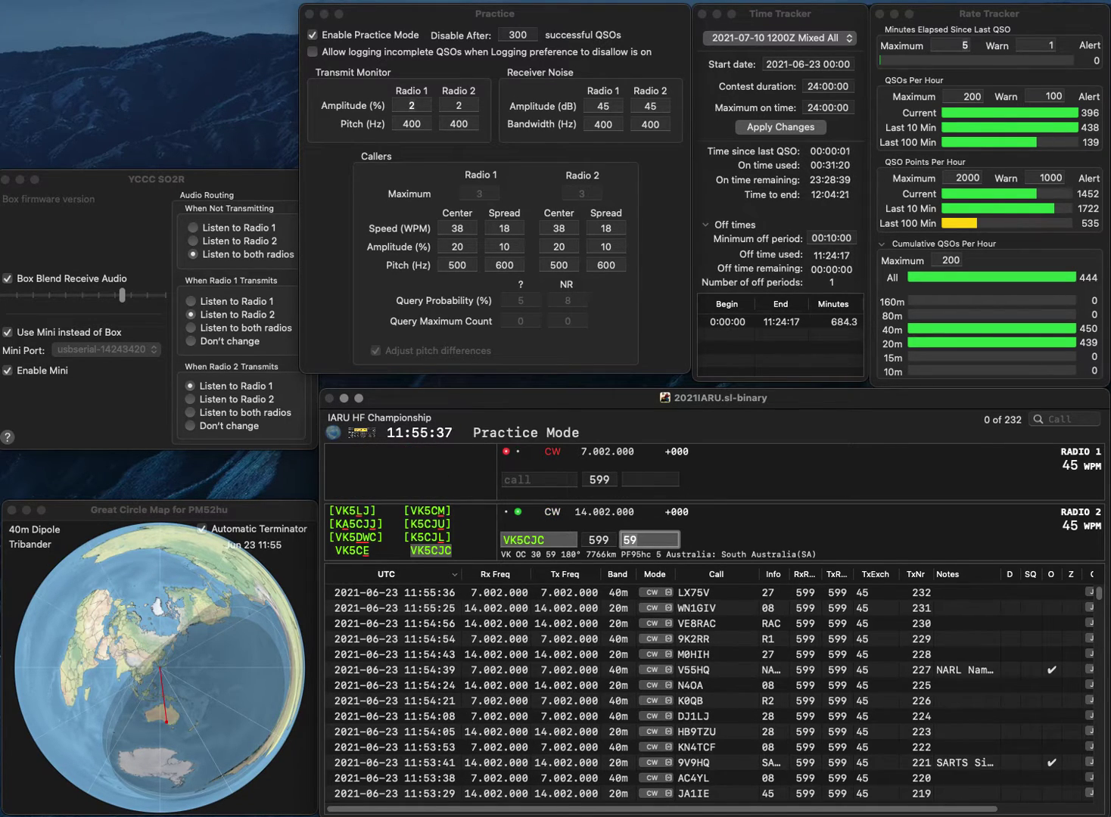
pyautogui.press('Return')
# Enter VP2M on Radio 1 and TI2ATS on Radio 2, sending the exchange to both stations.
pyautogui.write('V')
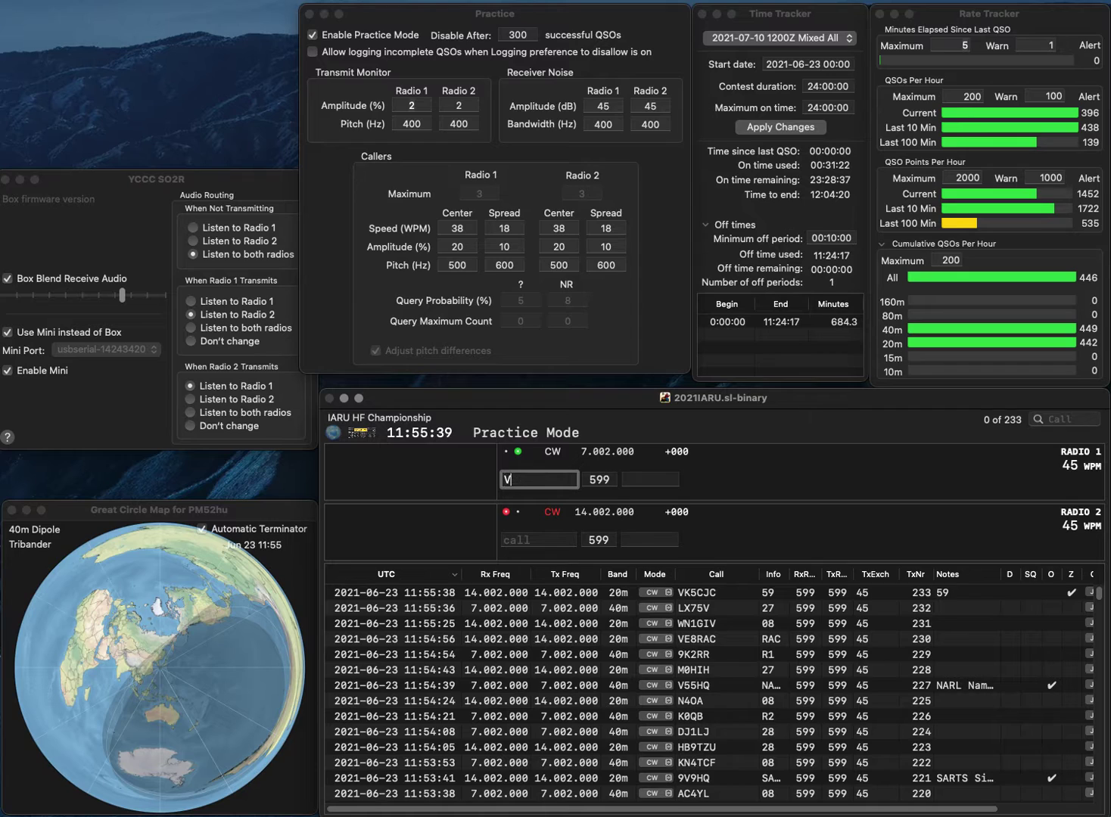
pyautogui.write('P2M')
pyautogui.press('Return')
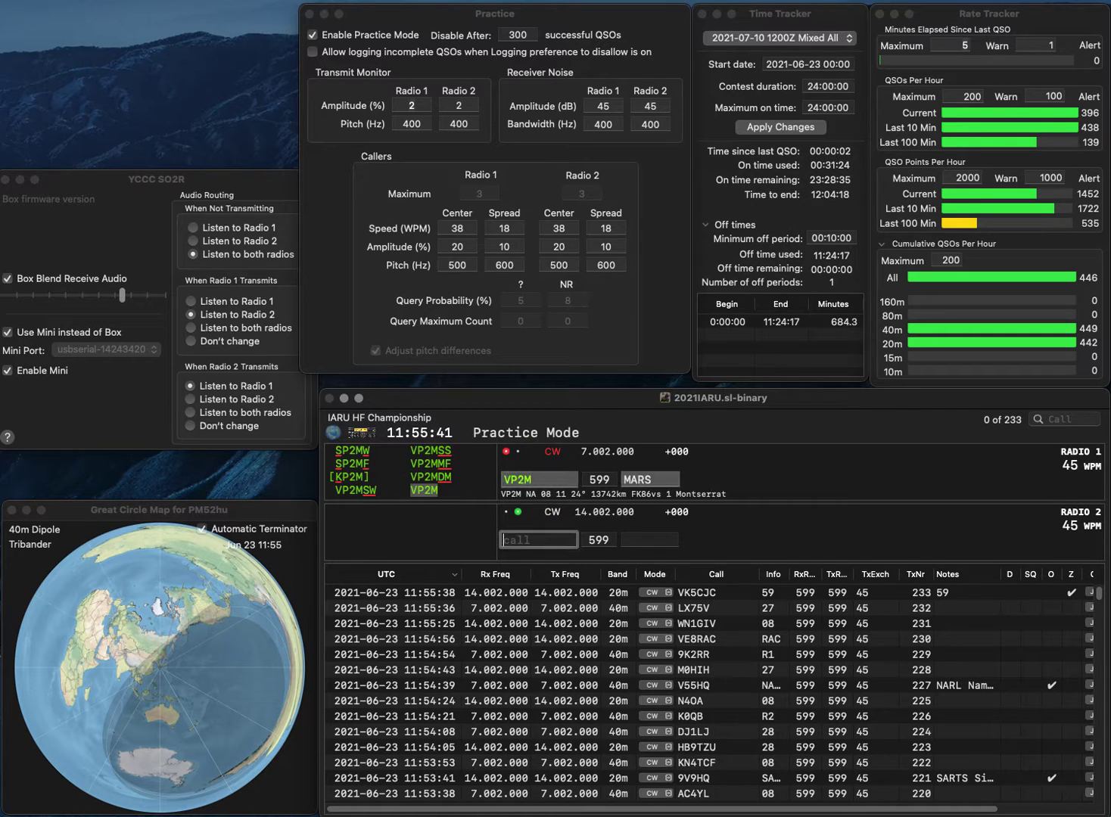
pyautogui.write('I')
pyautogui.write('AT')
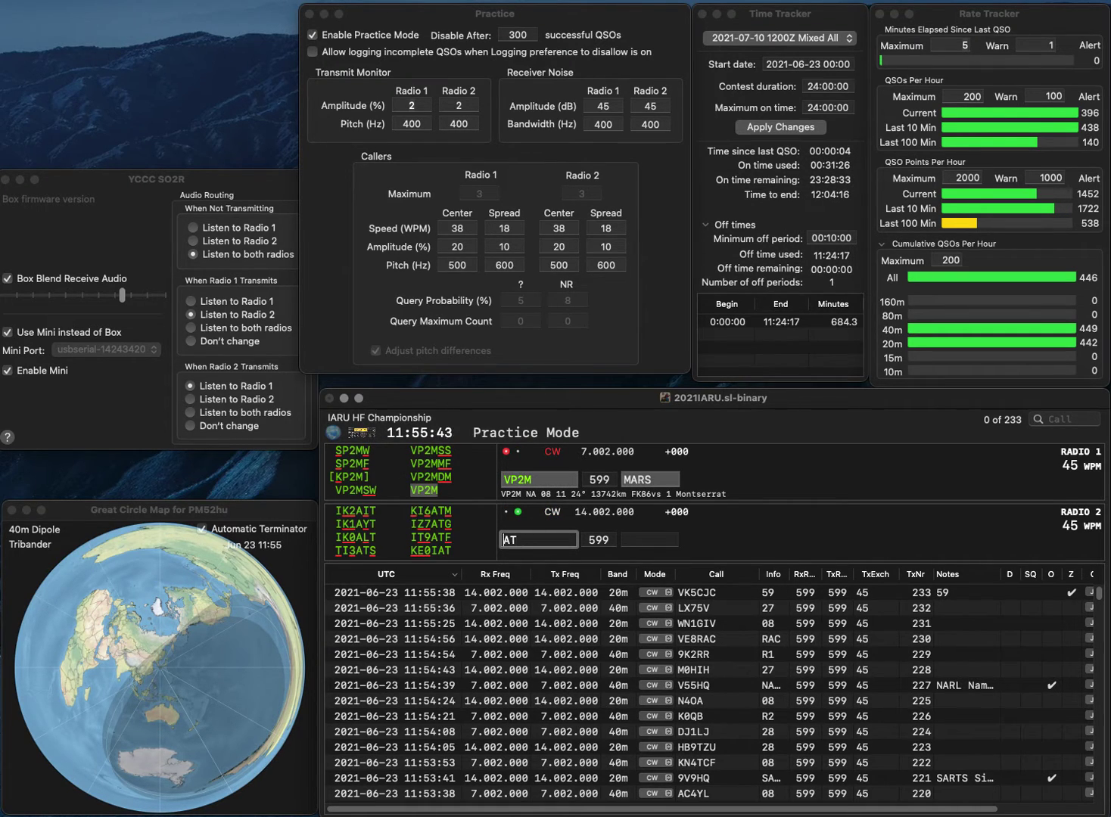
pyautogui.write('TI2')
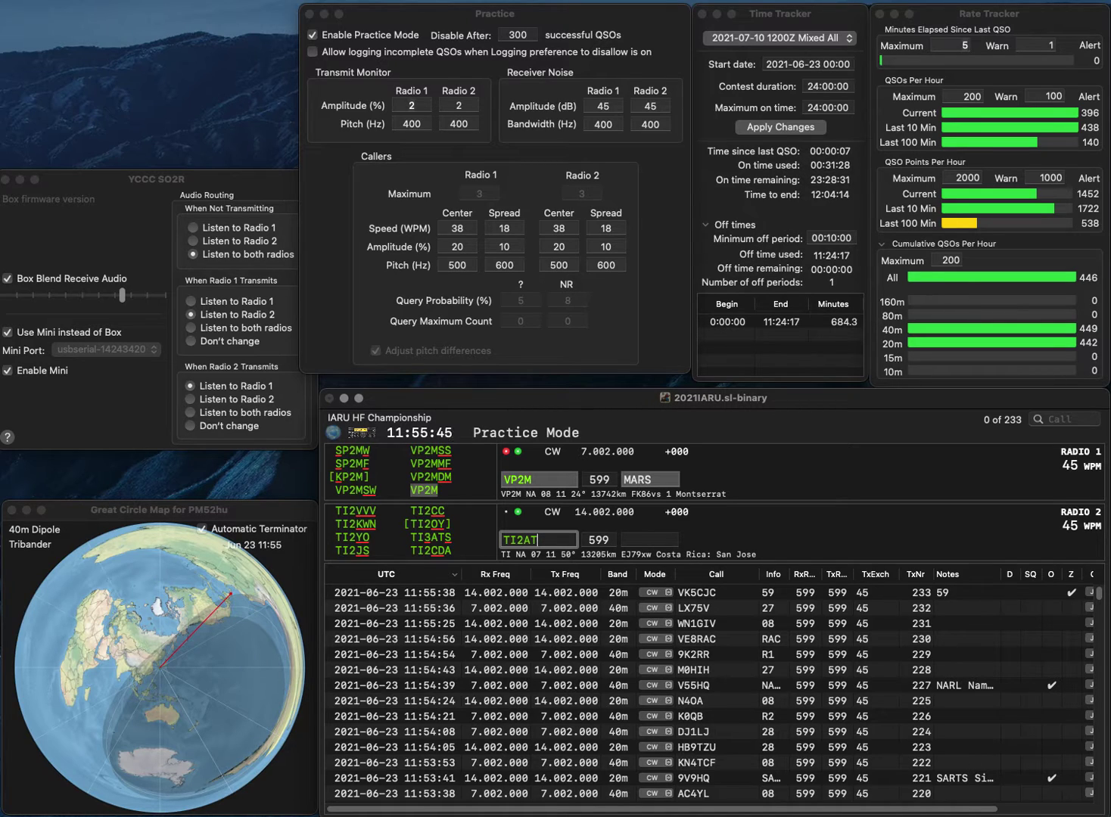
pyautogui.write('S')
pyautogui.press('Return')
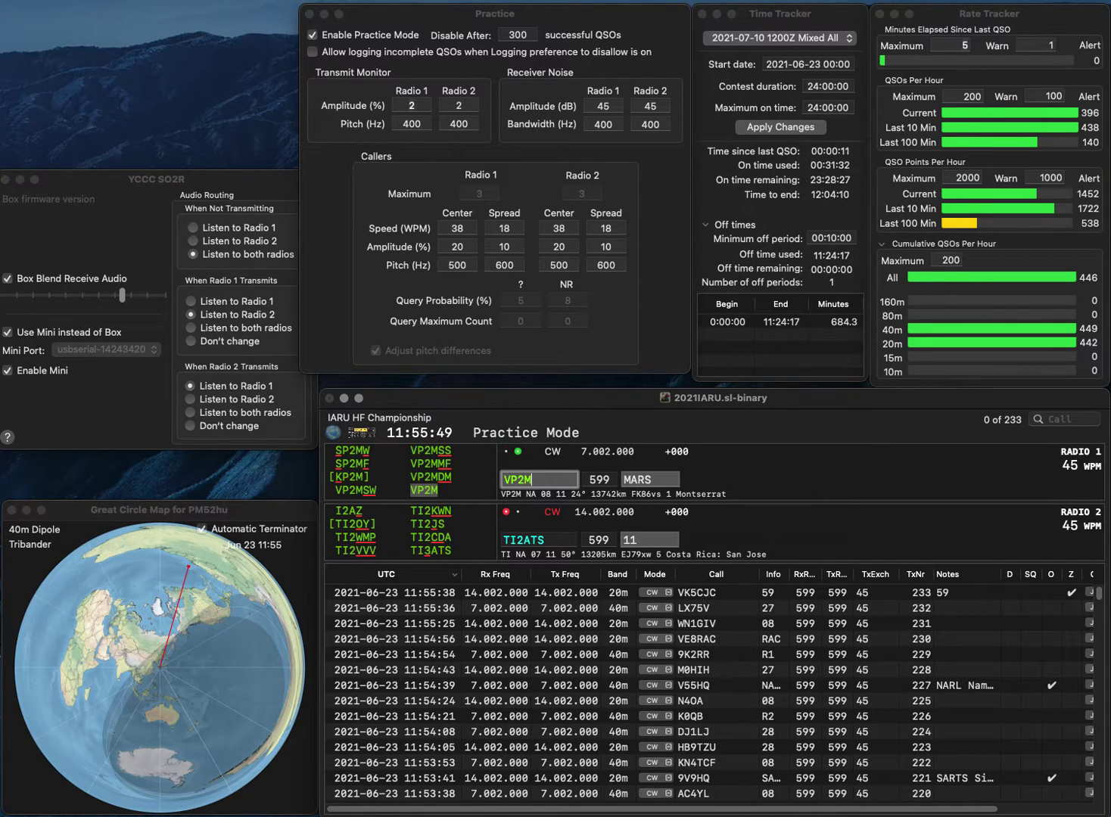
# Log the VP2M contact on Radio 1, and correct the call on Radio 2 to TI3ATS, resending the exchange.
pyautogui.press('space')
pyautogui.press('Return')
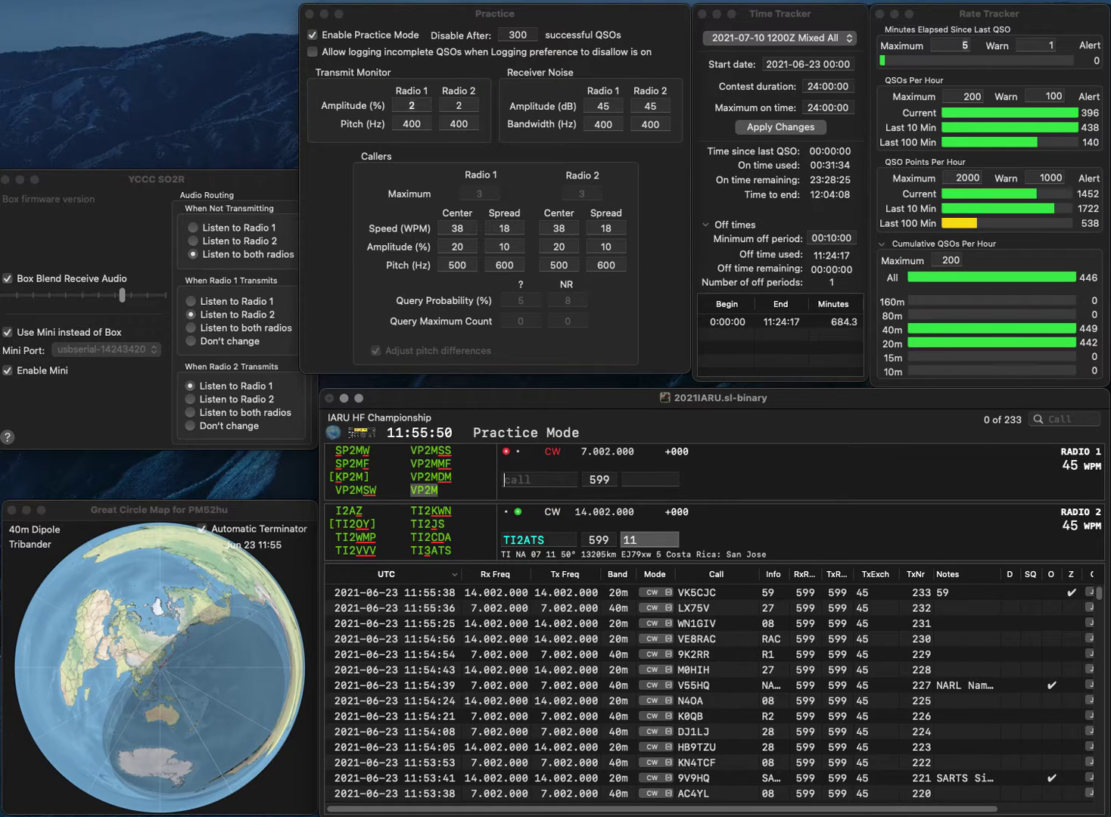
pyautogui.click(524, 540)
pyautogui.press('BackSpace')
pyautogui.write('3')
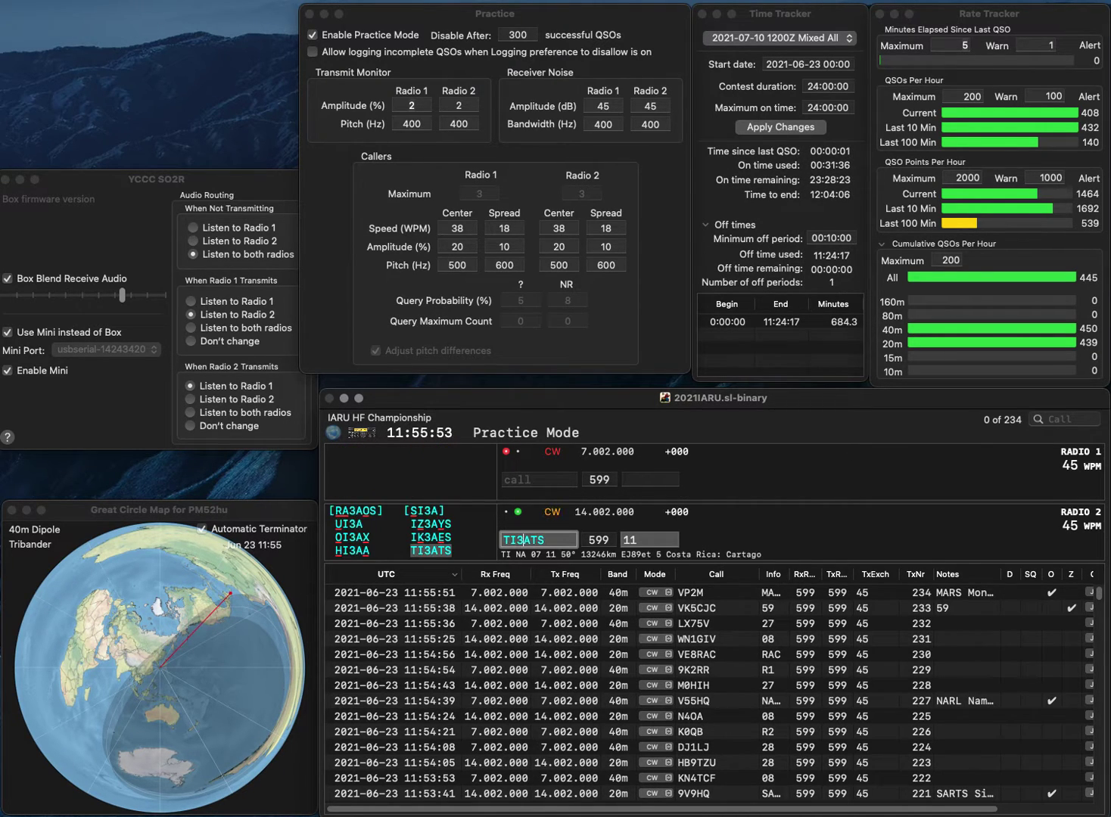
pyautogui.press('Return')
# Work VY1RAC on Radio 1, sending the exchange, and log the TI3ATS and VY1RAC contacts.
pyautogui.write('WY')
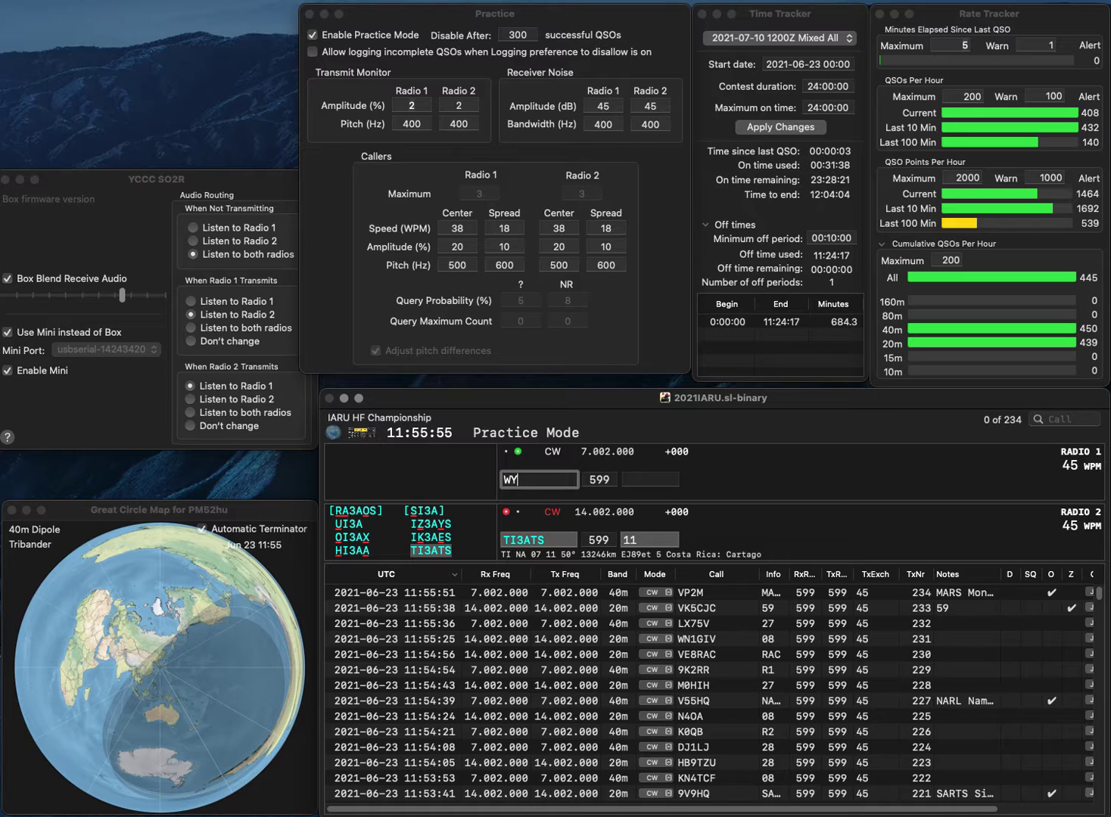
pyautogui.write('1RAC')
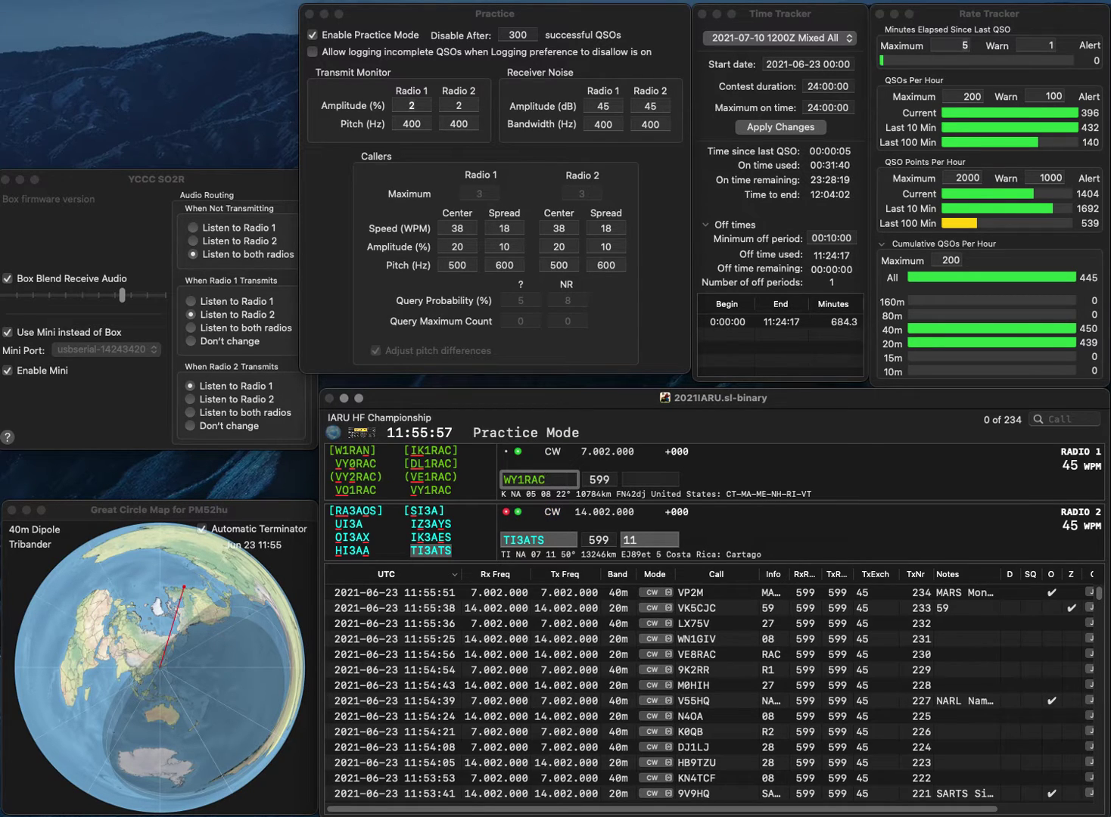
pyautogui.press('Home')
pyautogui.press('Delete')
pyautogui.write('V')
pyautogui.press('Return')
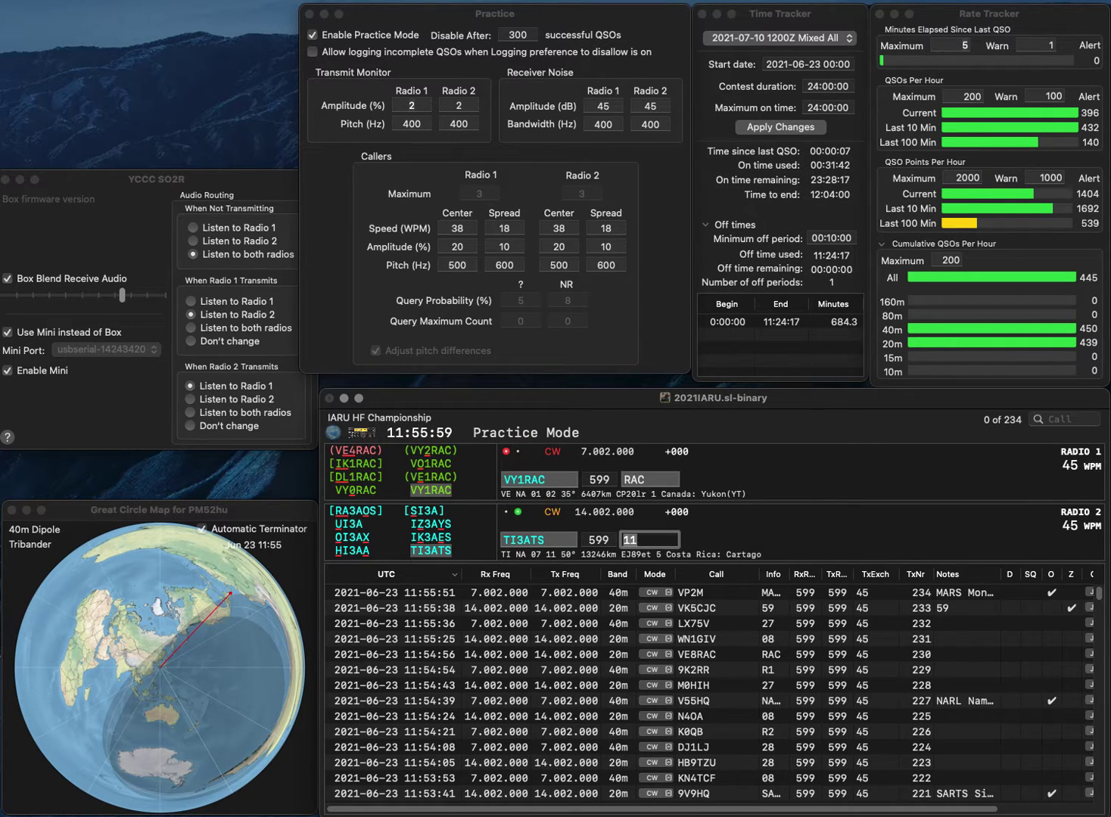
pyautogui.click(512, 480)
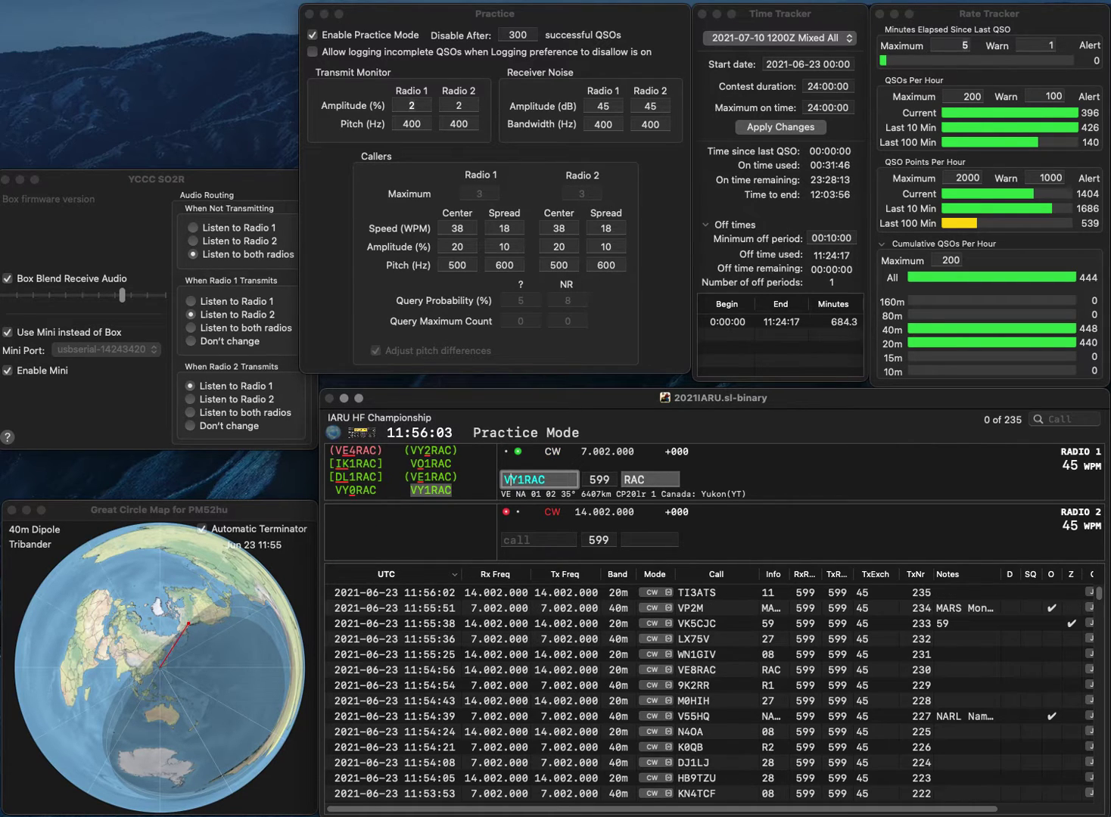
pyautogui.press('Return')
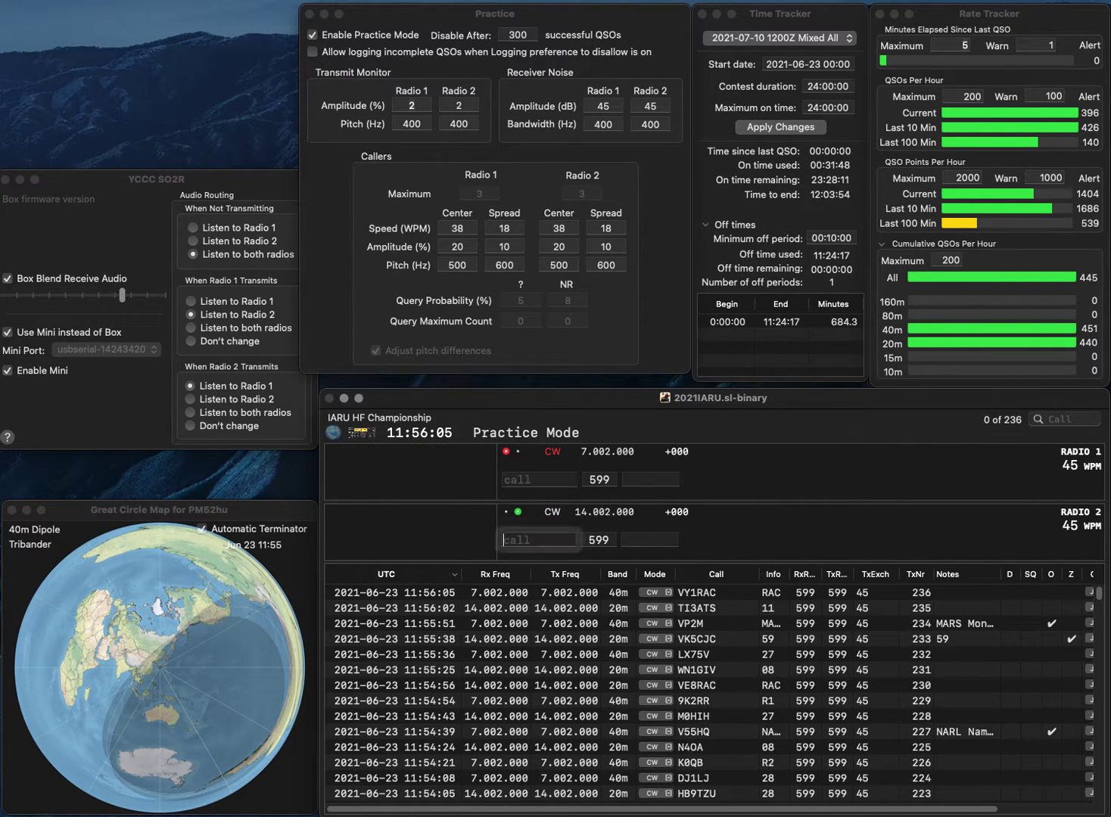
pyautogui.write('O5HK')
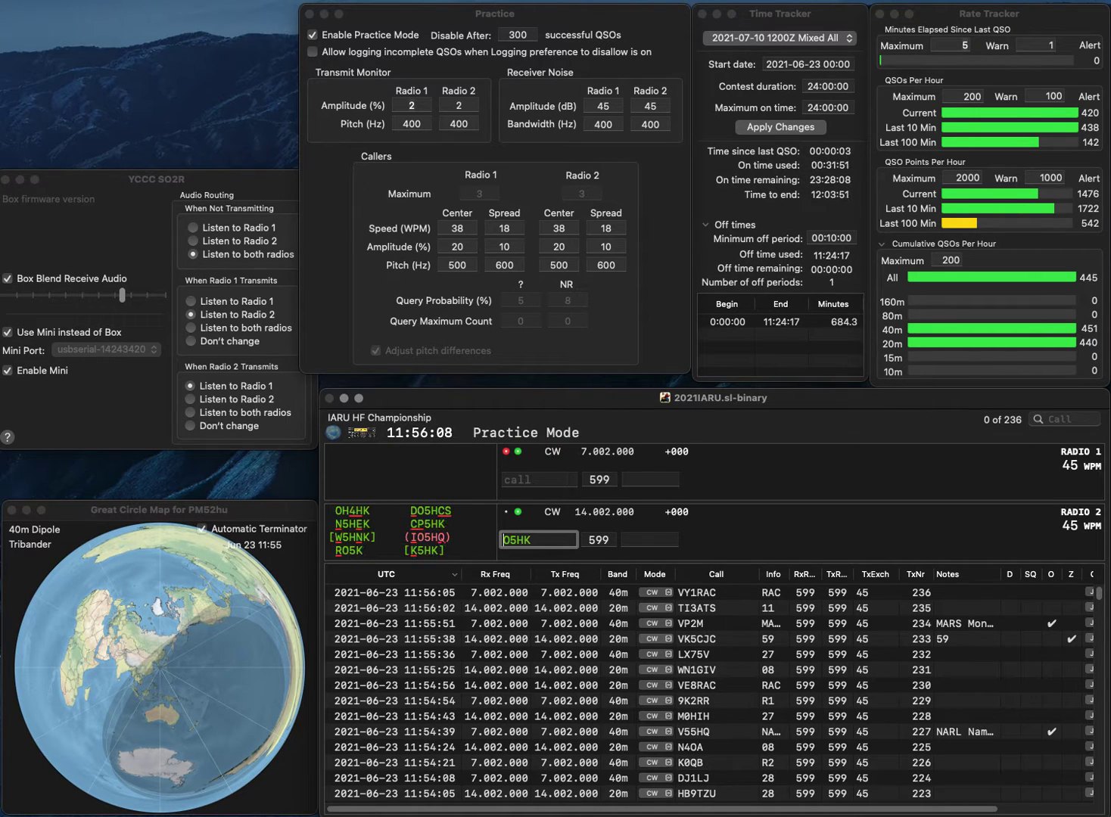
pyautogui.press('Return')
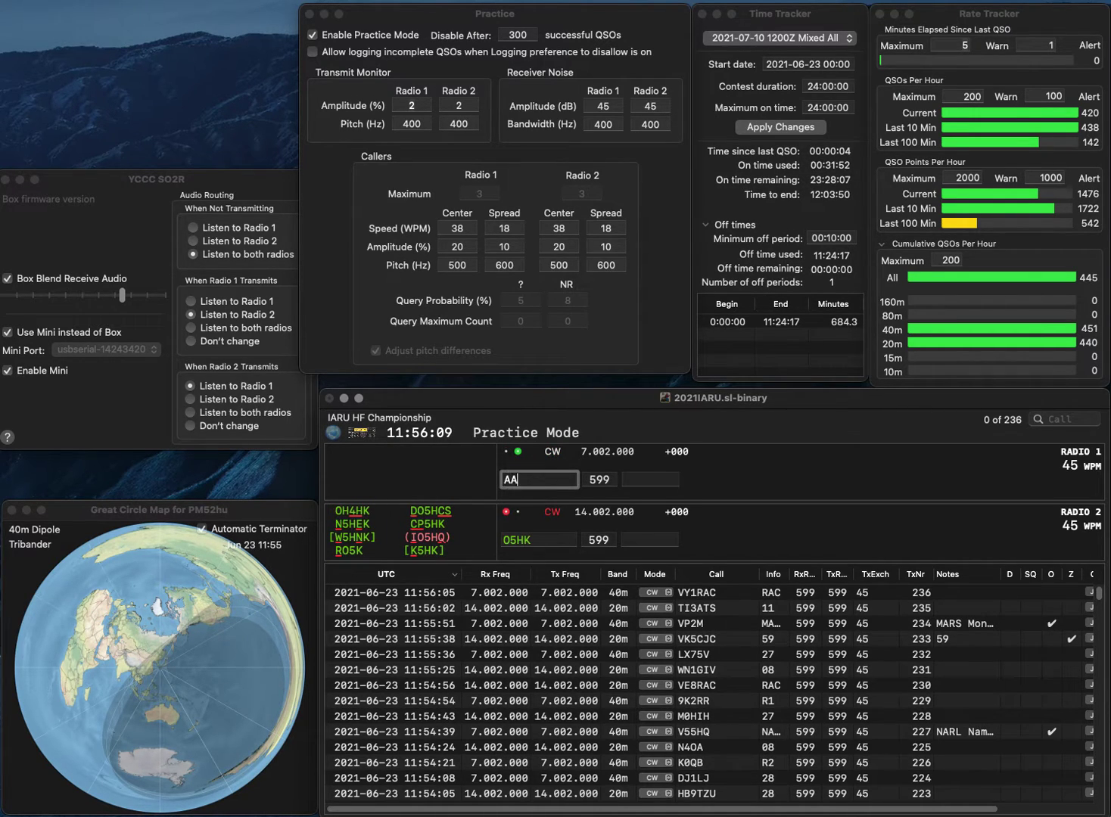
pyautogui.press('Return')
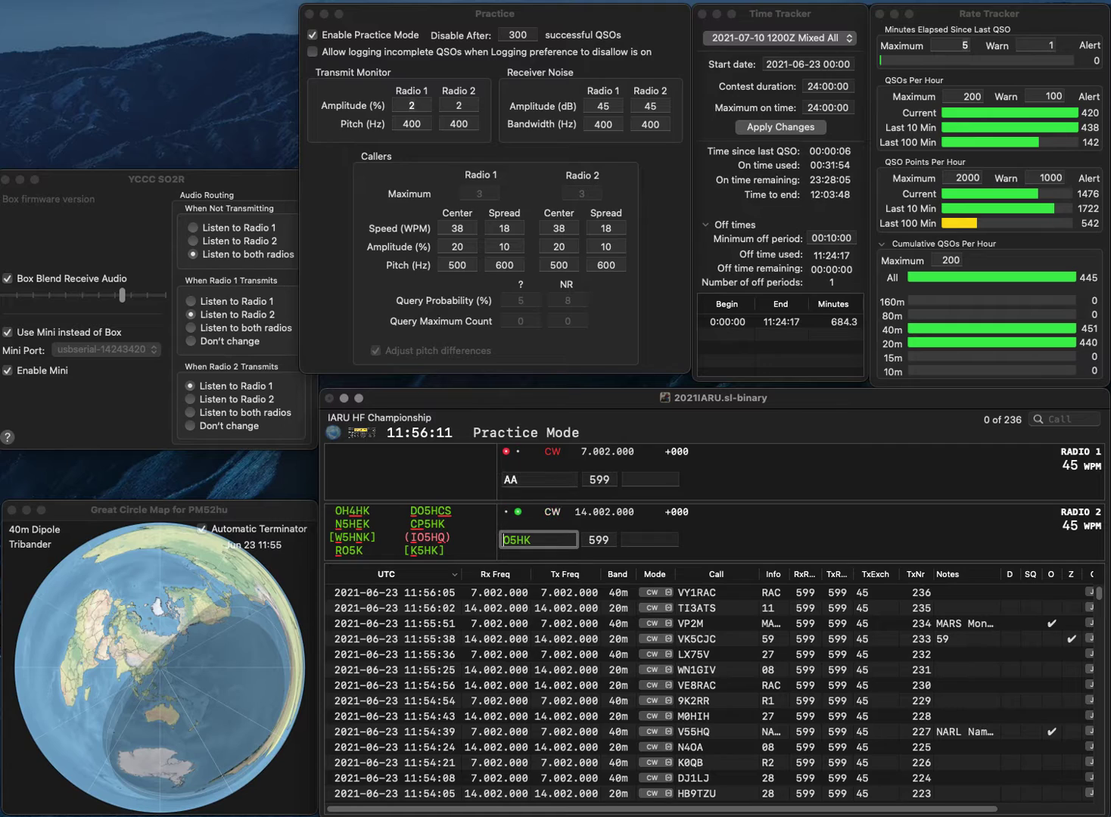
pyautogui.write('S')
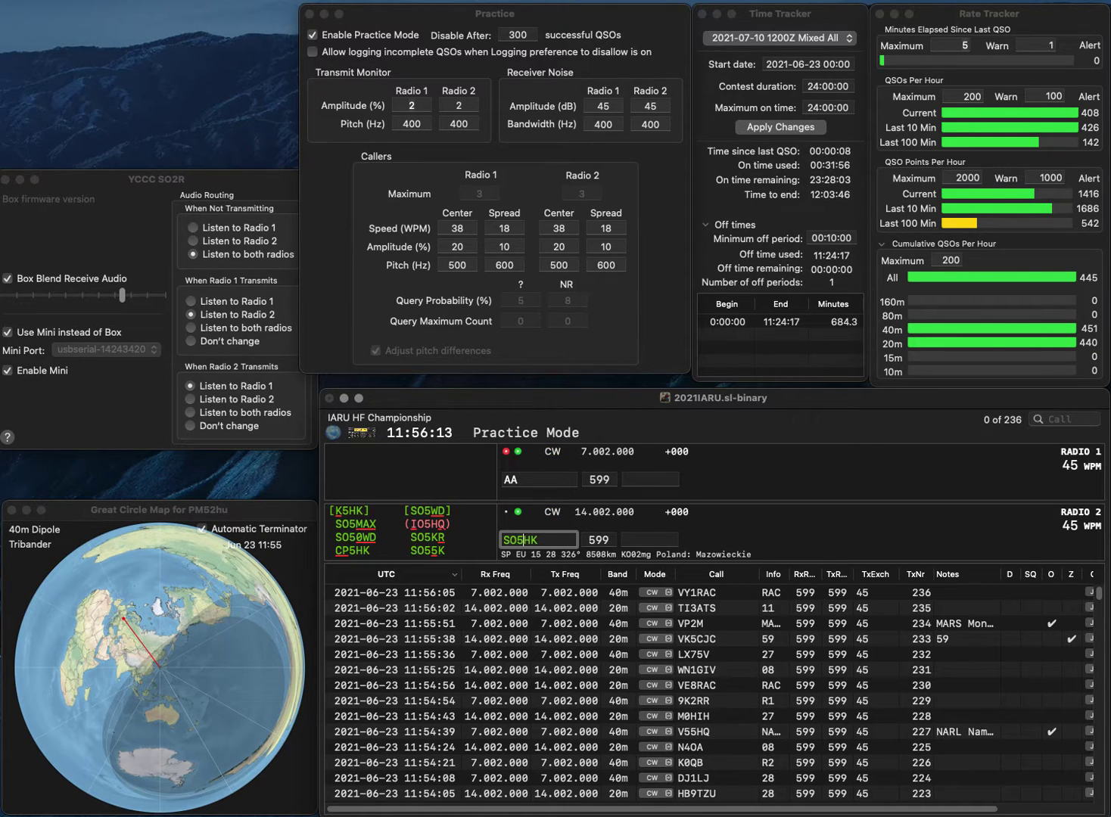
pyautogui.press('Return')
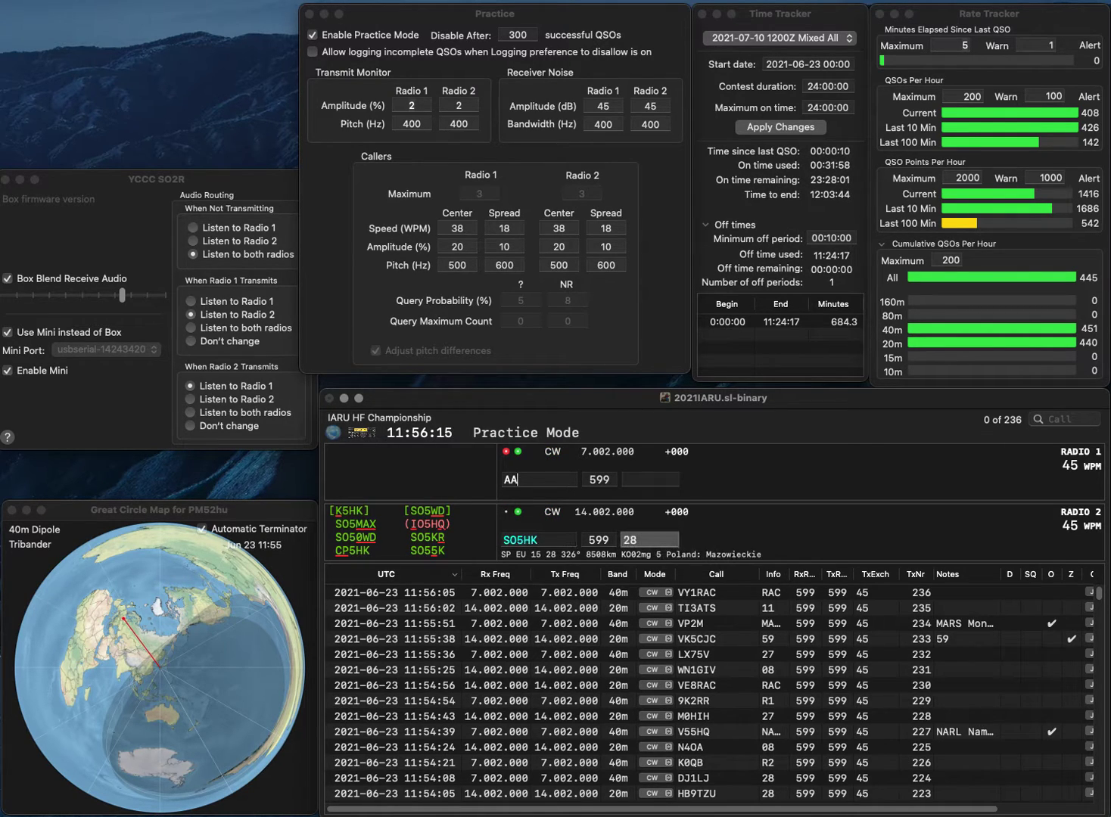
# Complete the partial call on Radio 1 to LU4AA and send the exchange.
pyautogui.press('super+Left')
pyautogui.write('LU4')
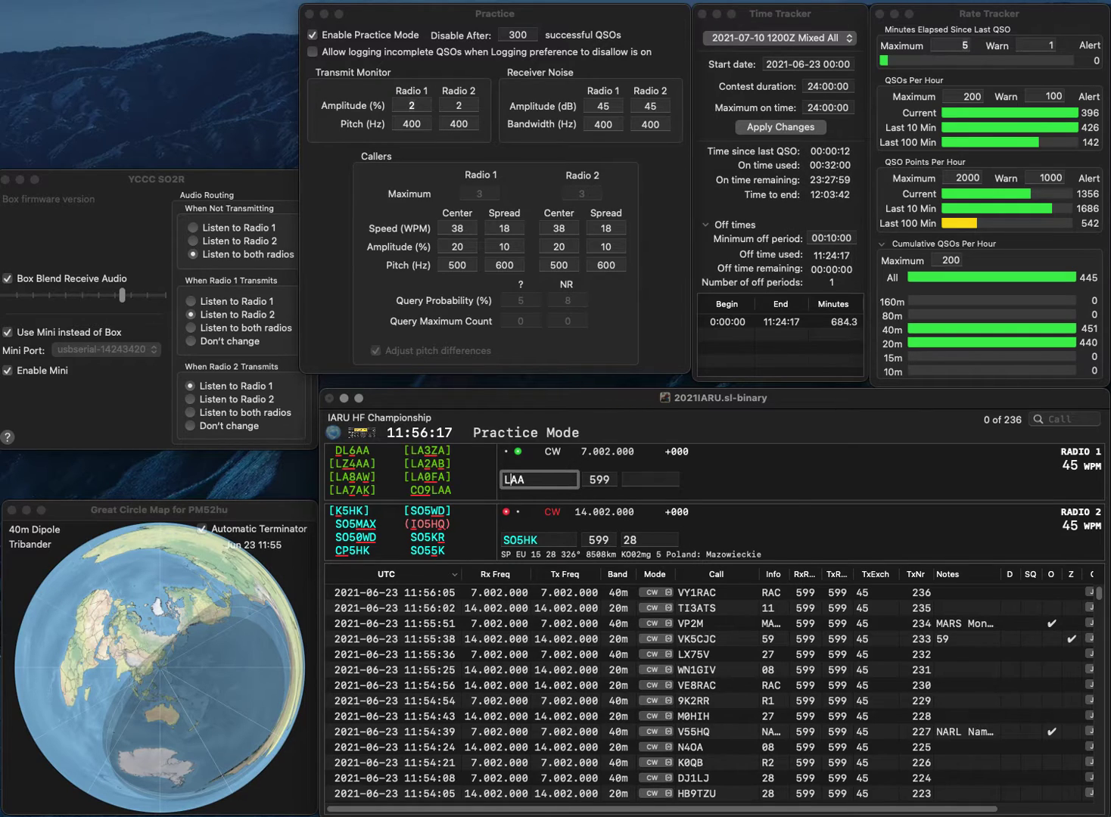
pyautogui.press('Return')
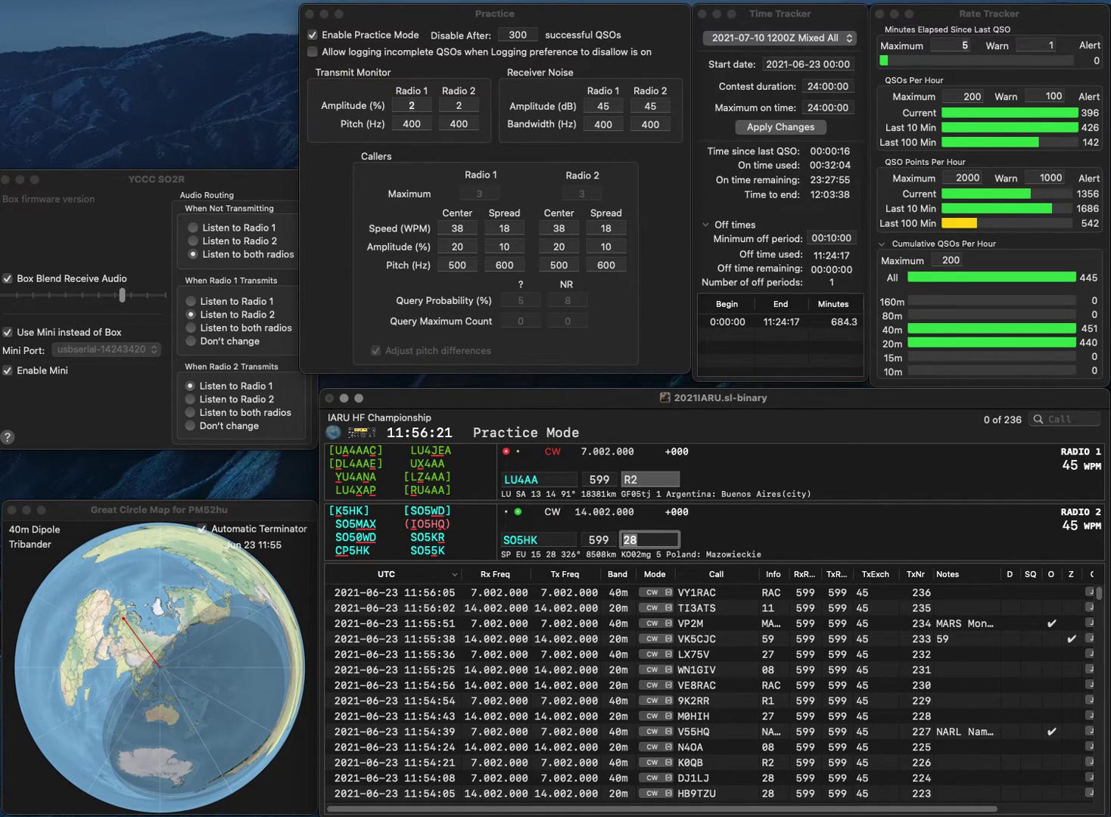
pyautogui.press('space')
pyautogui.press('Left')
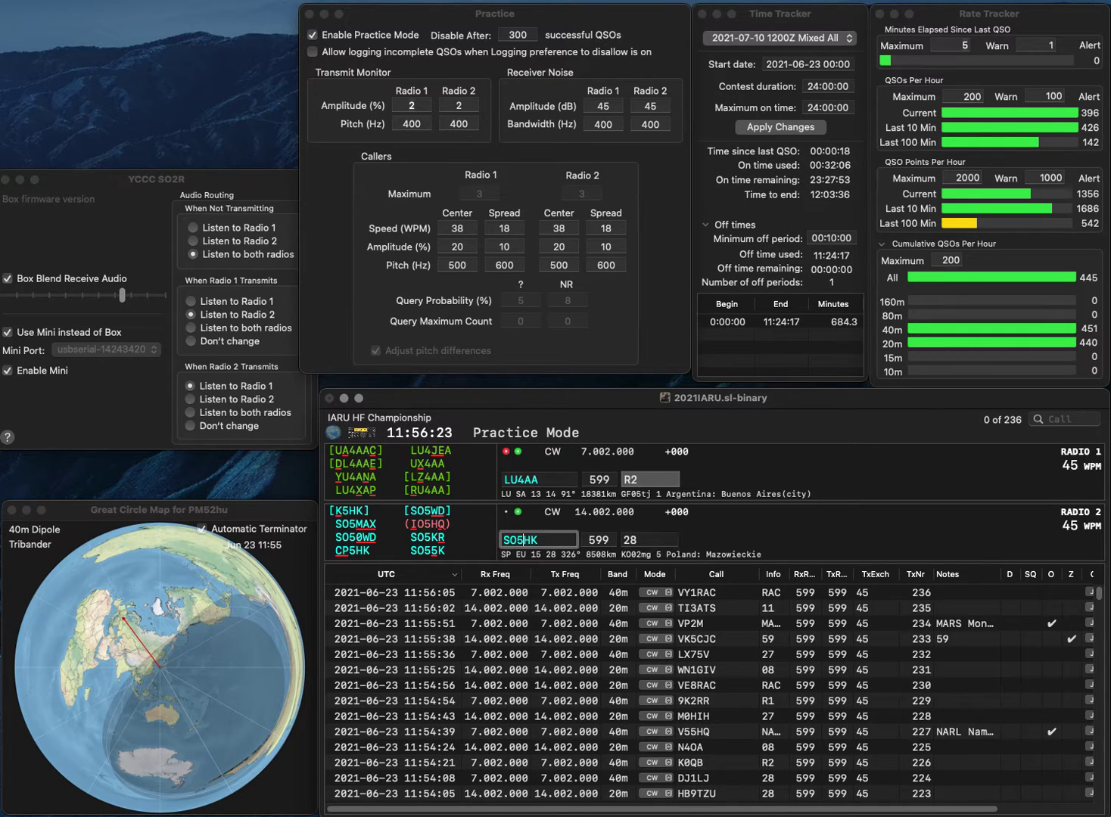
pyautogui.press('BackSpace')
pyautogui.write('5')
pyautogui.press('Return')
pyautogui.press('space')
# Log the LU4AA contact on Radio 1 and the SO55K contact on Radio 2.
pyautogui.press('Return')
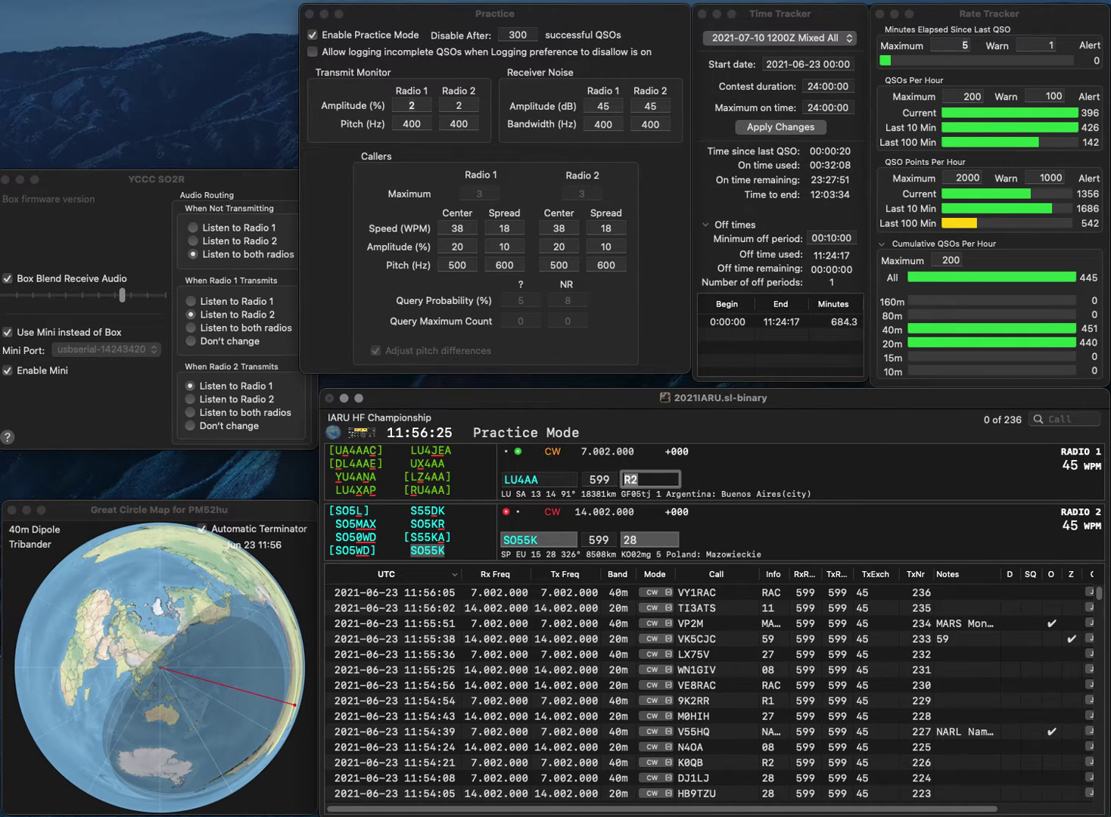
pyautogui.press('space')
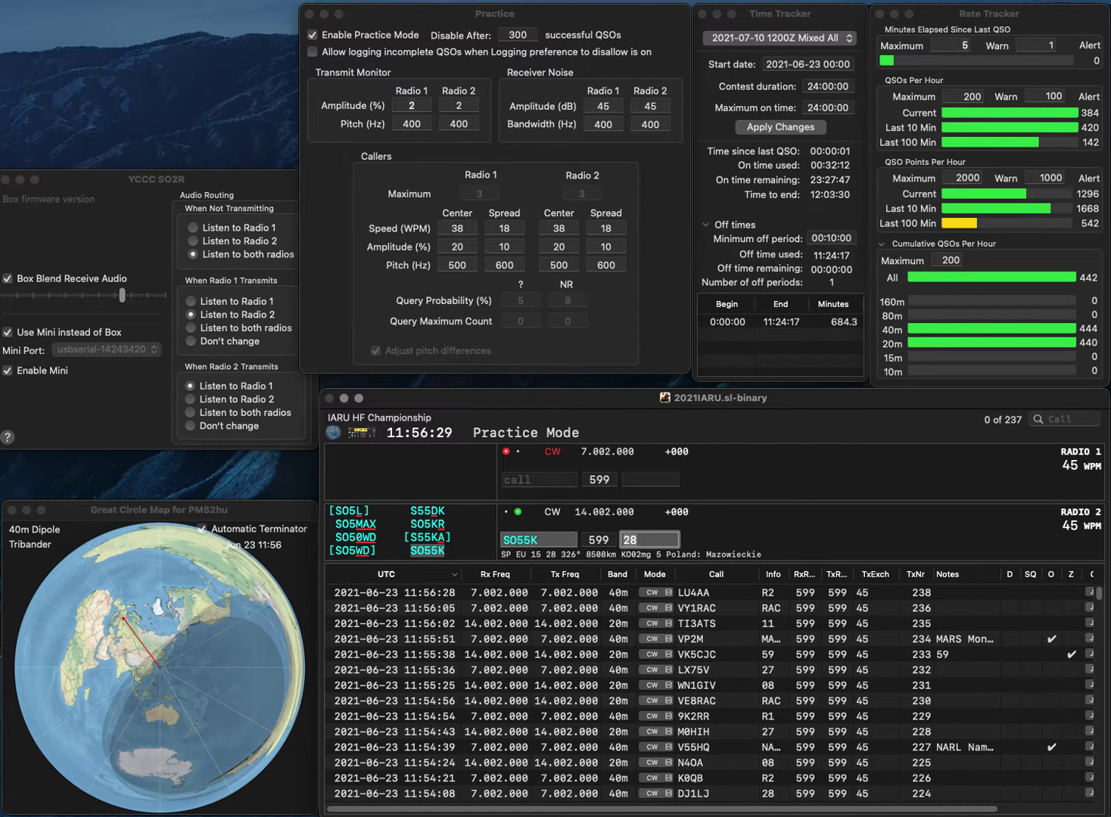
pyautogui.press('Return')
pyautogui.write('RL')
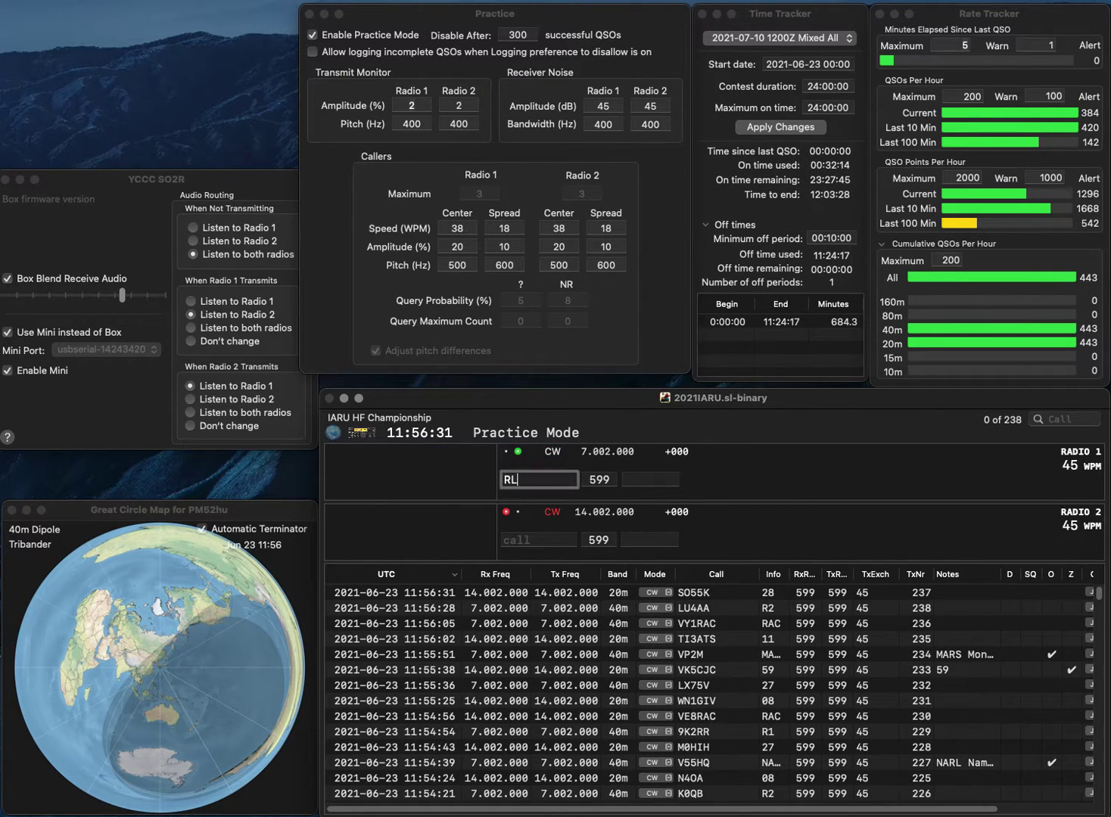
pyautogui.write('3BZ')
pyautogui.press('Return')
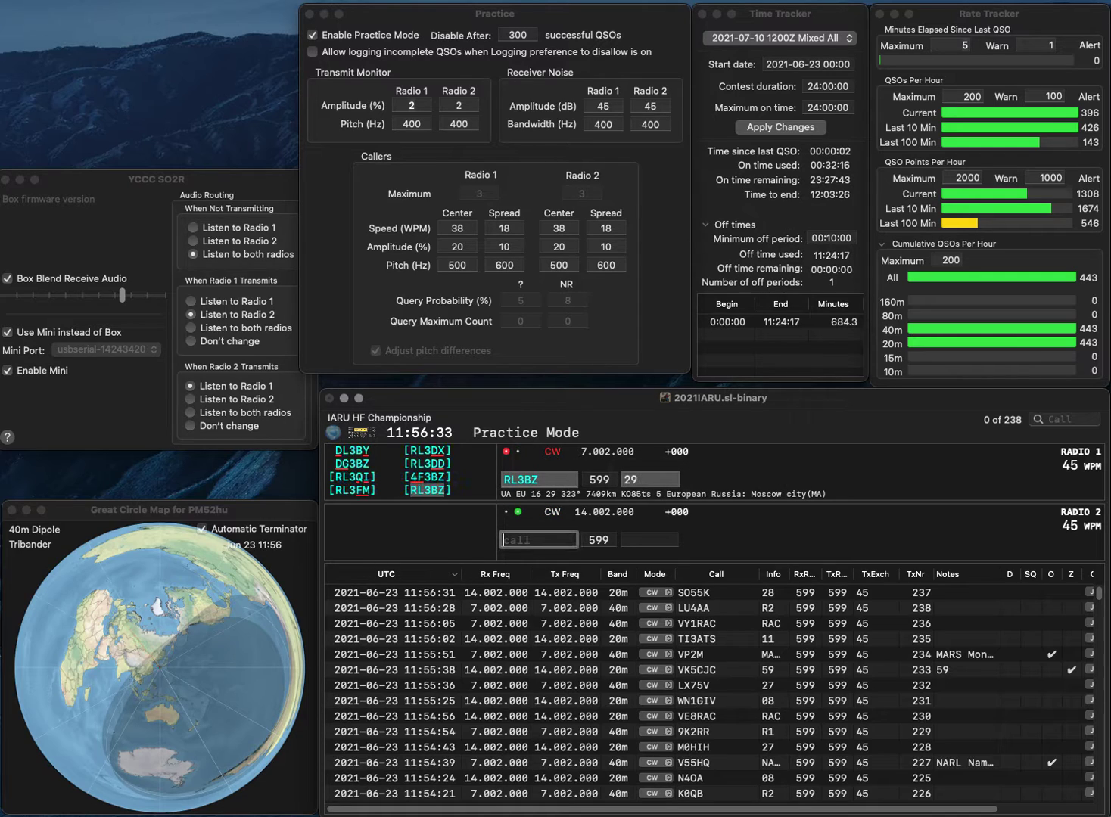
pyautogui.write('K0HB')
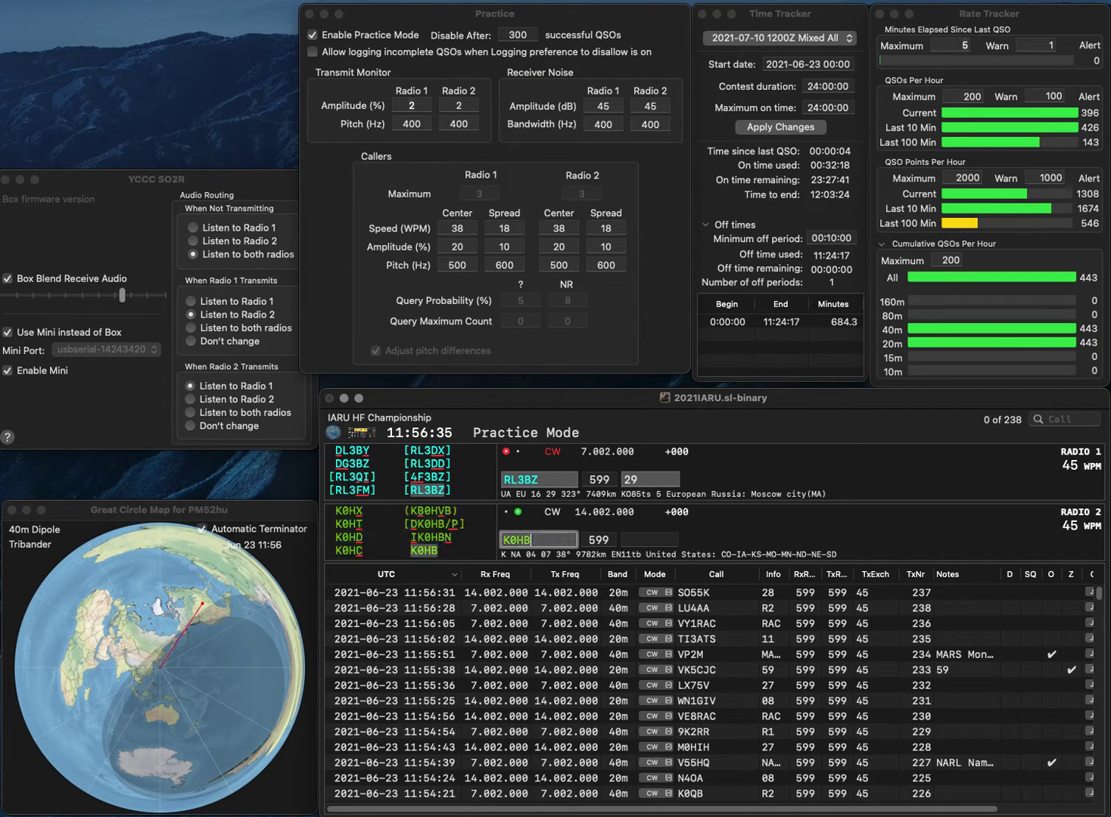
pyautogui.press('Return')
pyautogui.press('space')
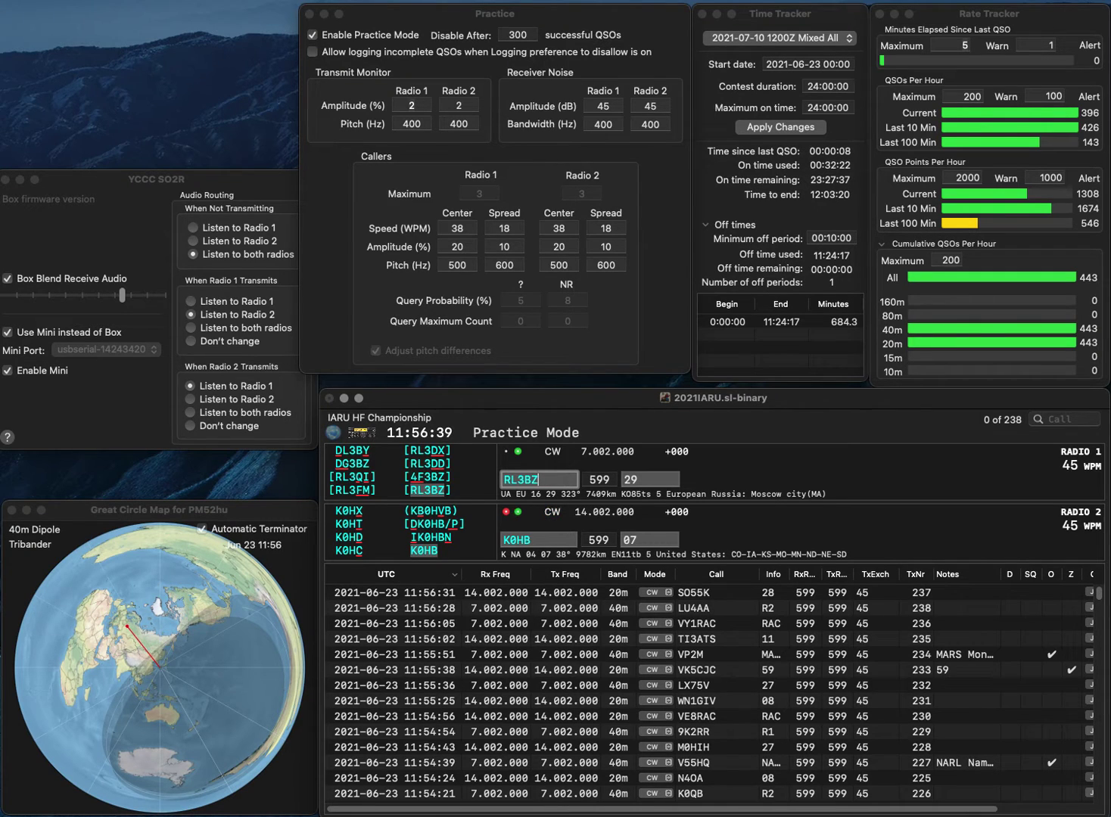
pyautogui.press('Return')
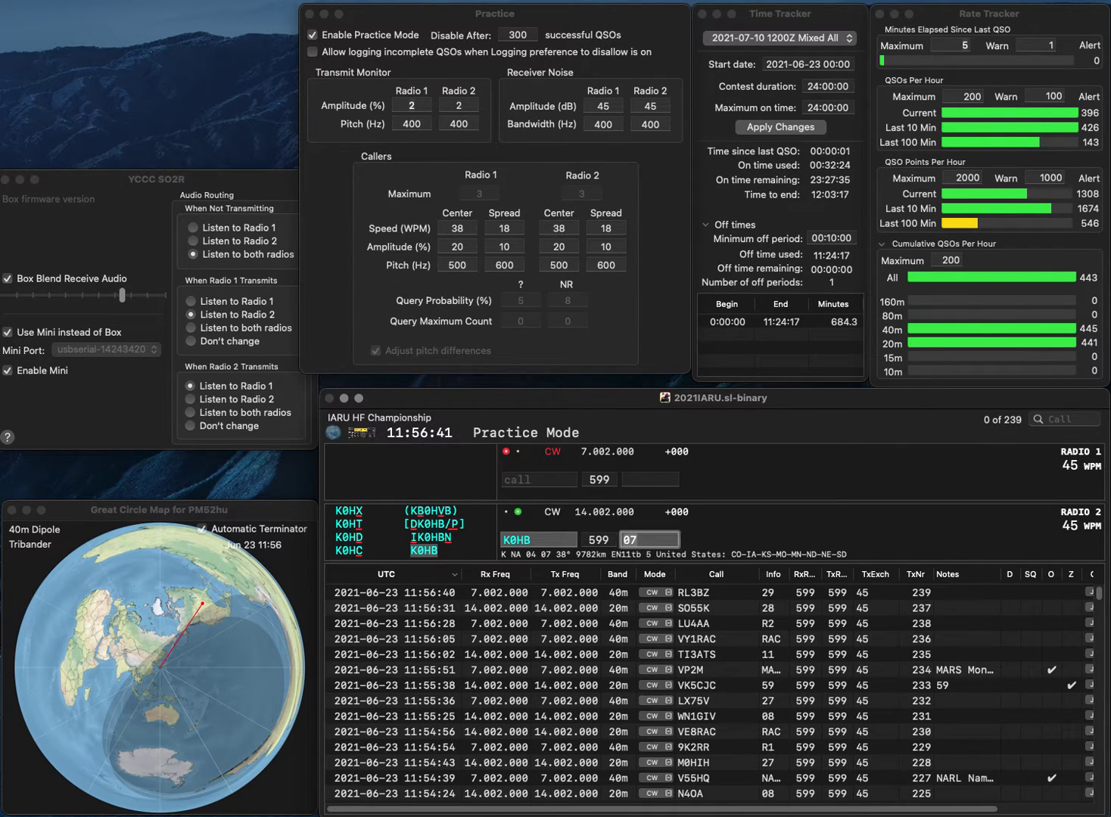
pyautogui.press('Return')
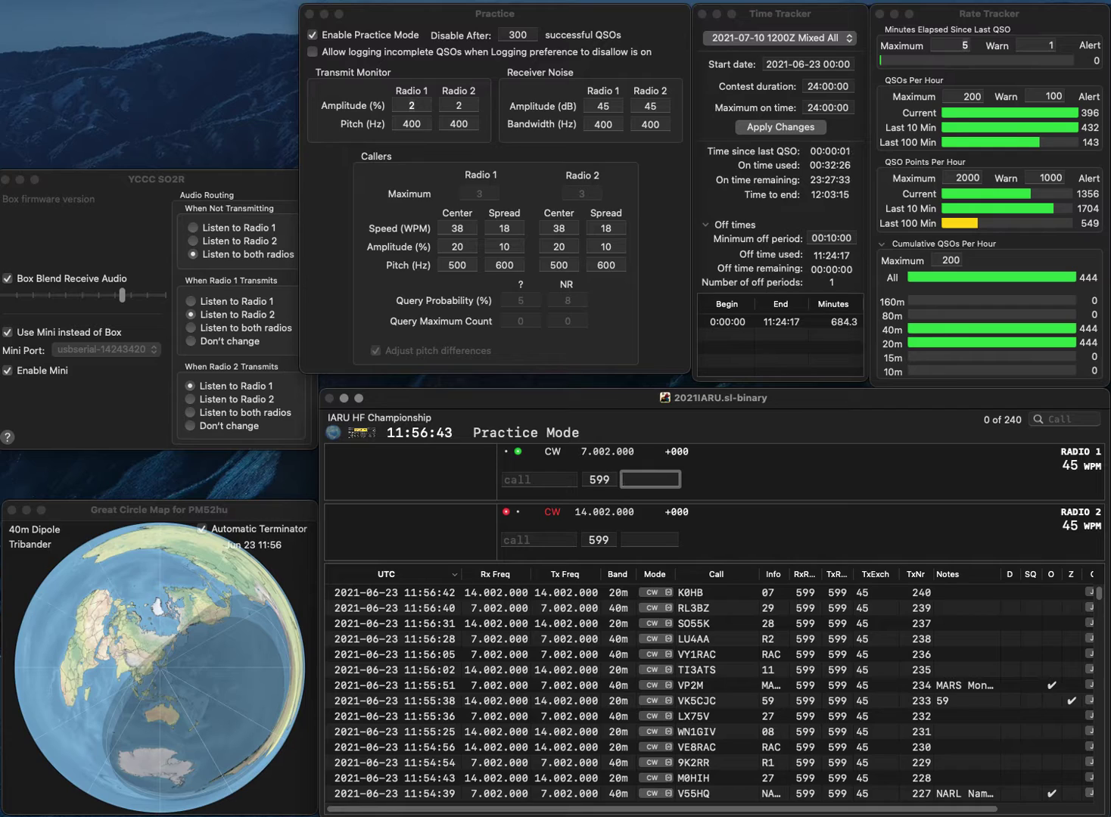
# Enter C98AEX in the Radio 1 exchange field and U0HQ as the Radio 2 call, transmitting on both radios.
pyautogui.write('C98AEX')
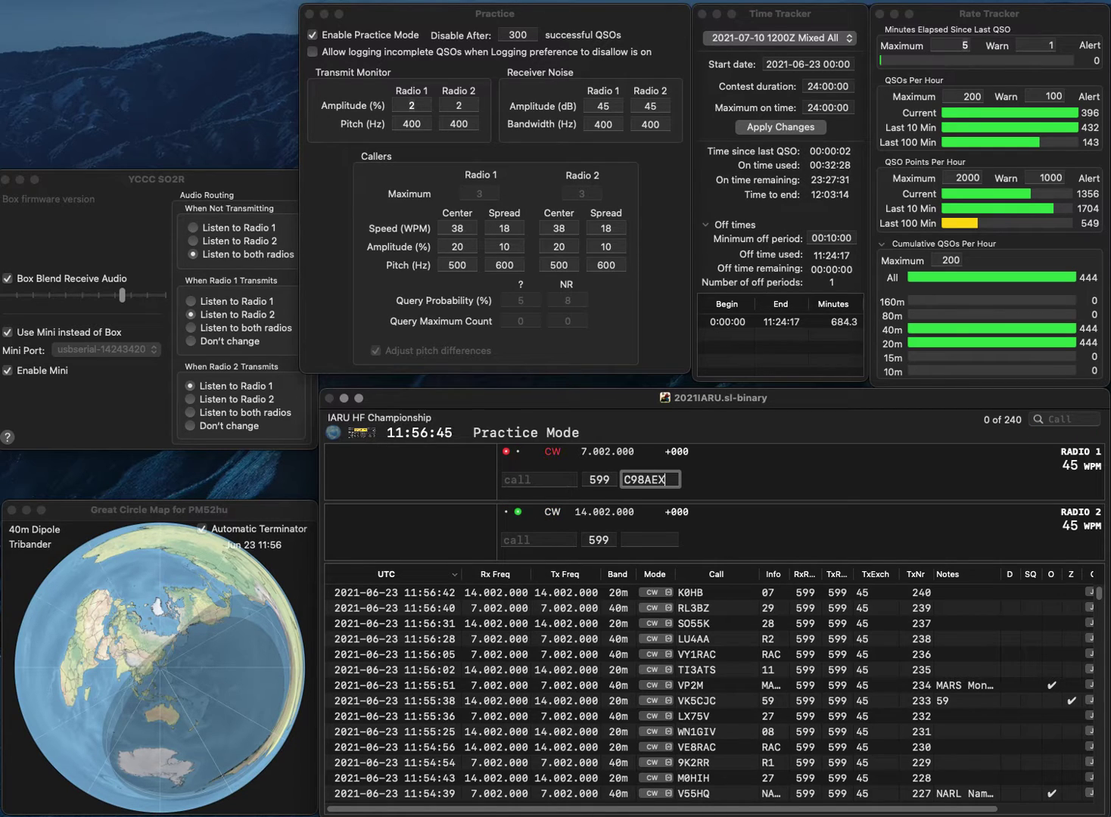
pyautogui.press('Return')
pyautogui.write('U0HQ')
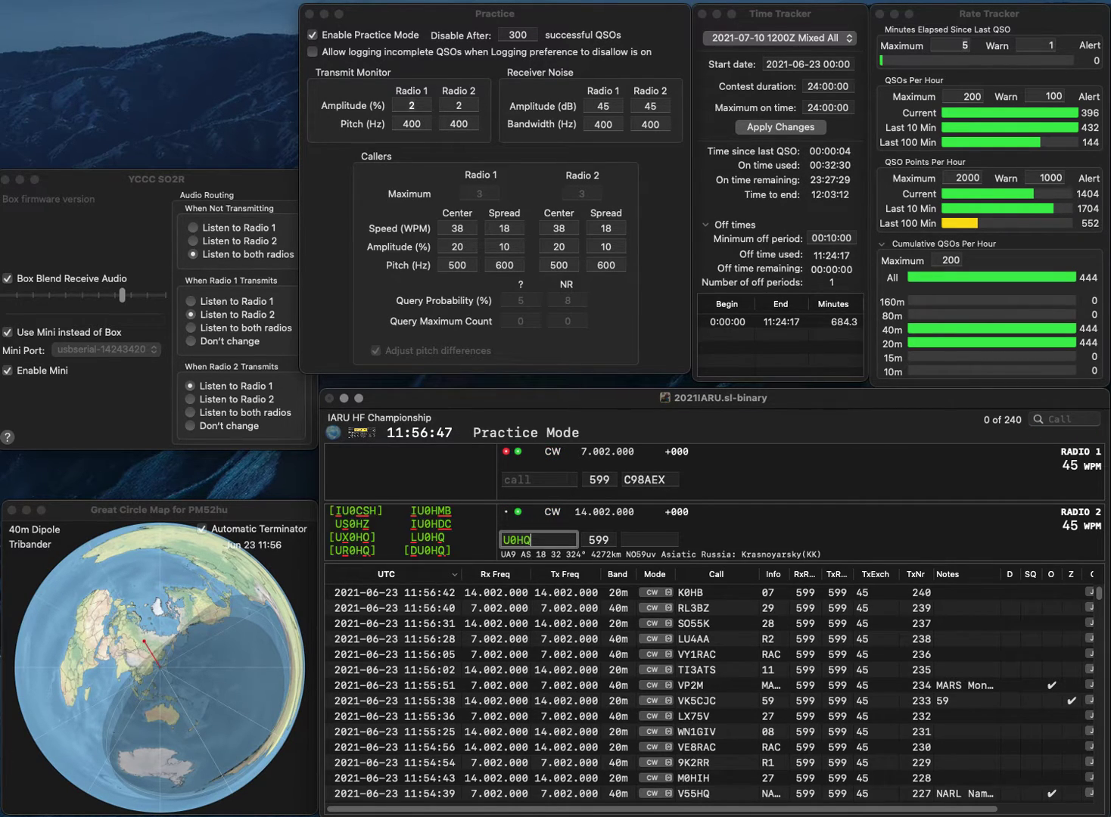
pyautogui.press('Return')
# Change the entry in the Radio 1 exchange field to AEX/1.
pyautogui.press('Delete')
pyautogui.press('Delete')
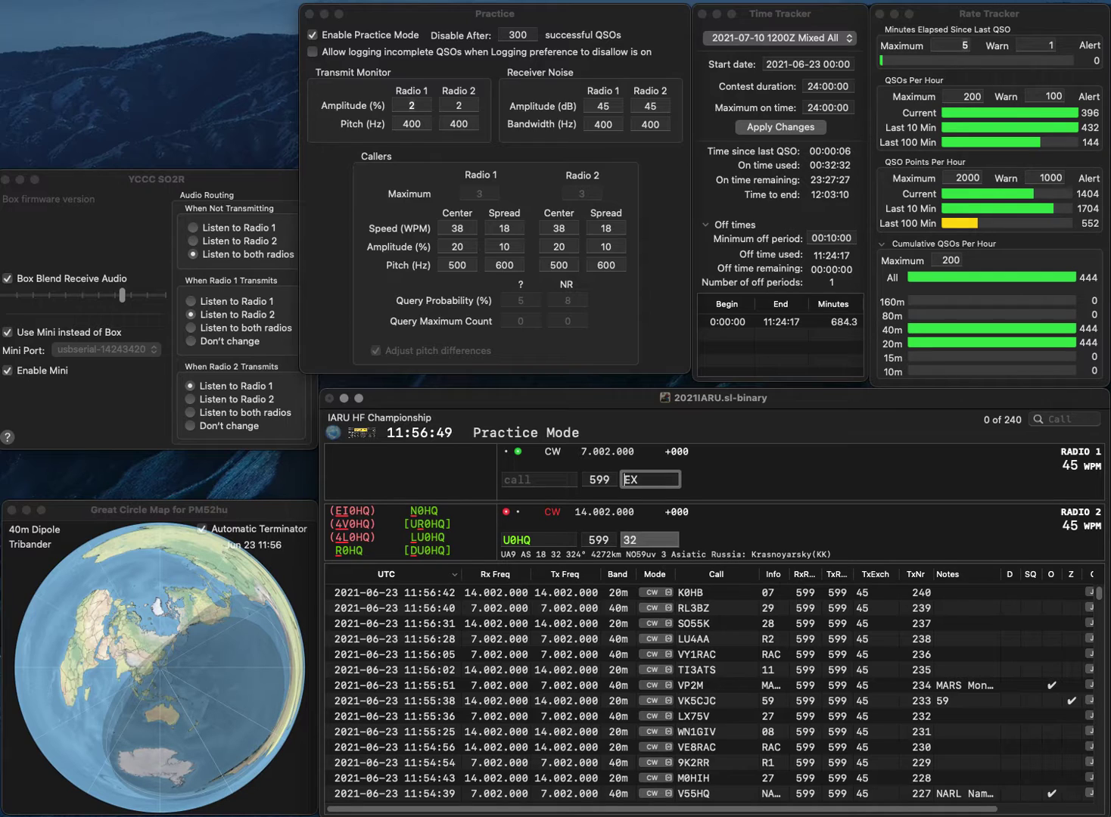
pyautogui.write('AEX/1')
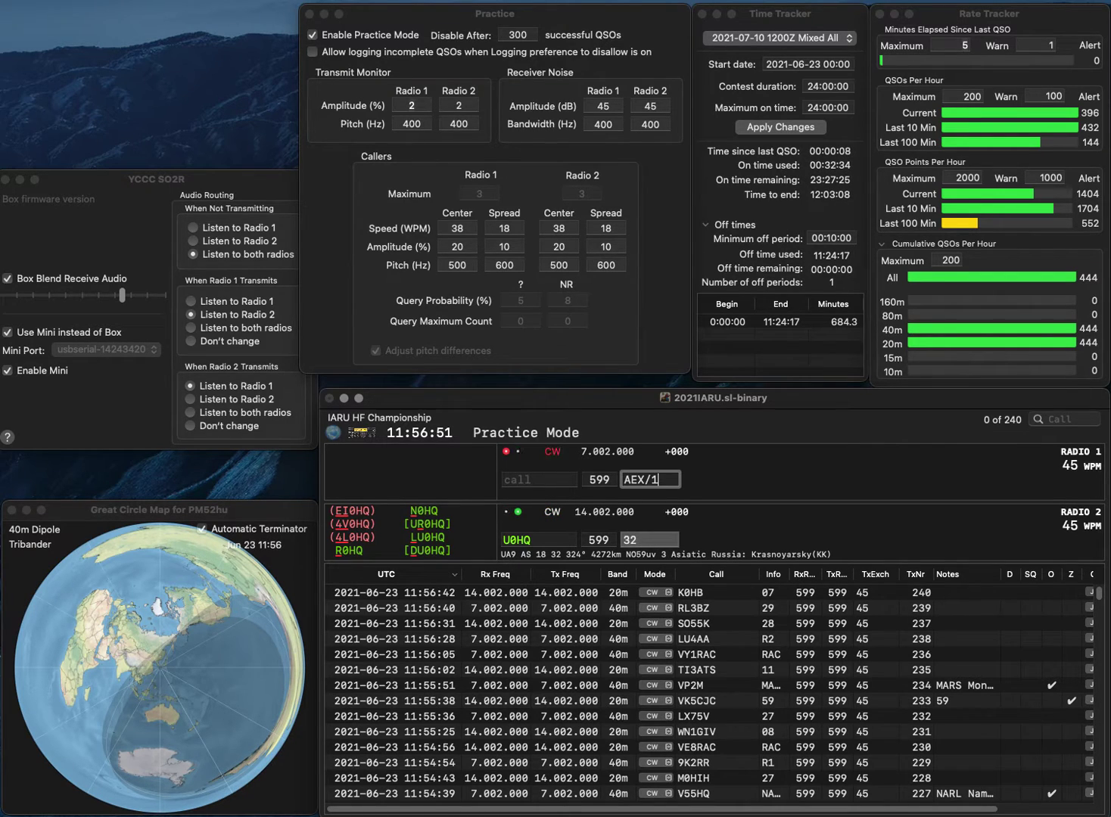
# Alternate between the two radios and extend the Radio 1 exchange field entry to HBAEX/1.
pyautogui.click(504, 540)
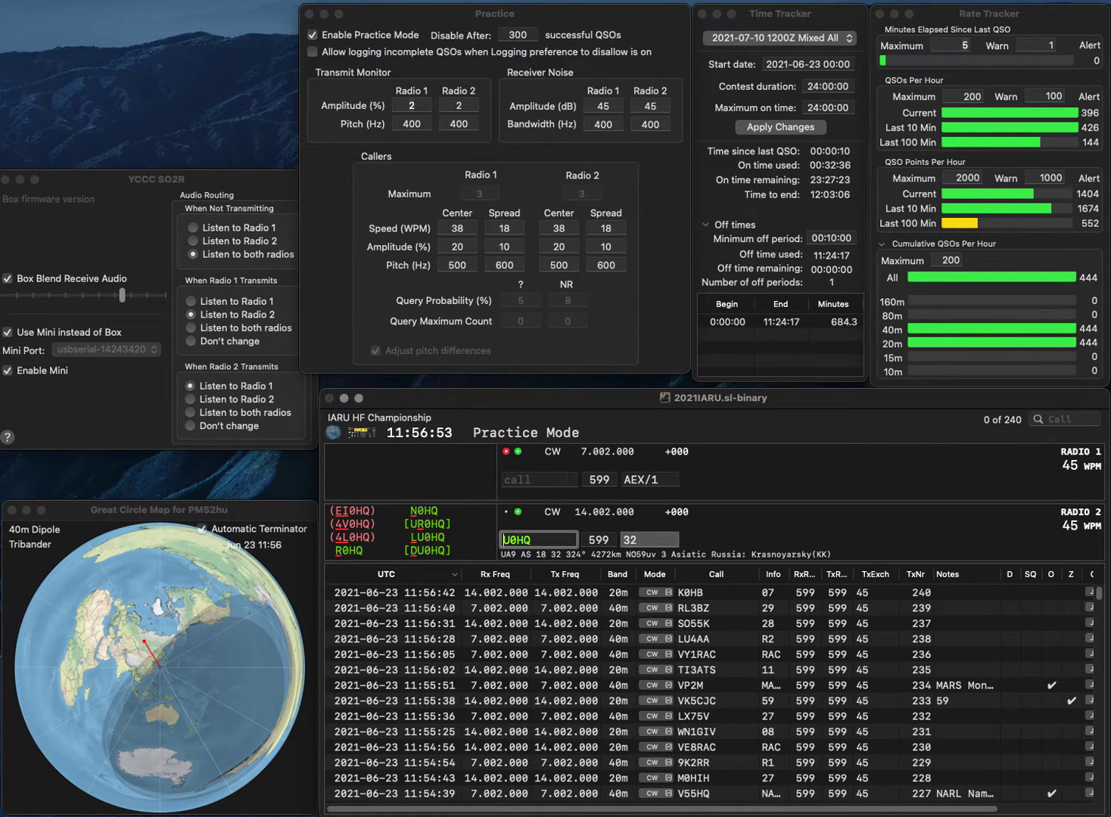
pyautogui.press('Up')
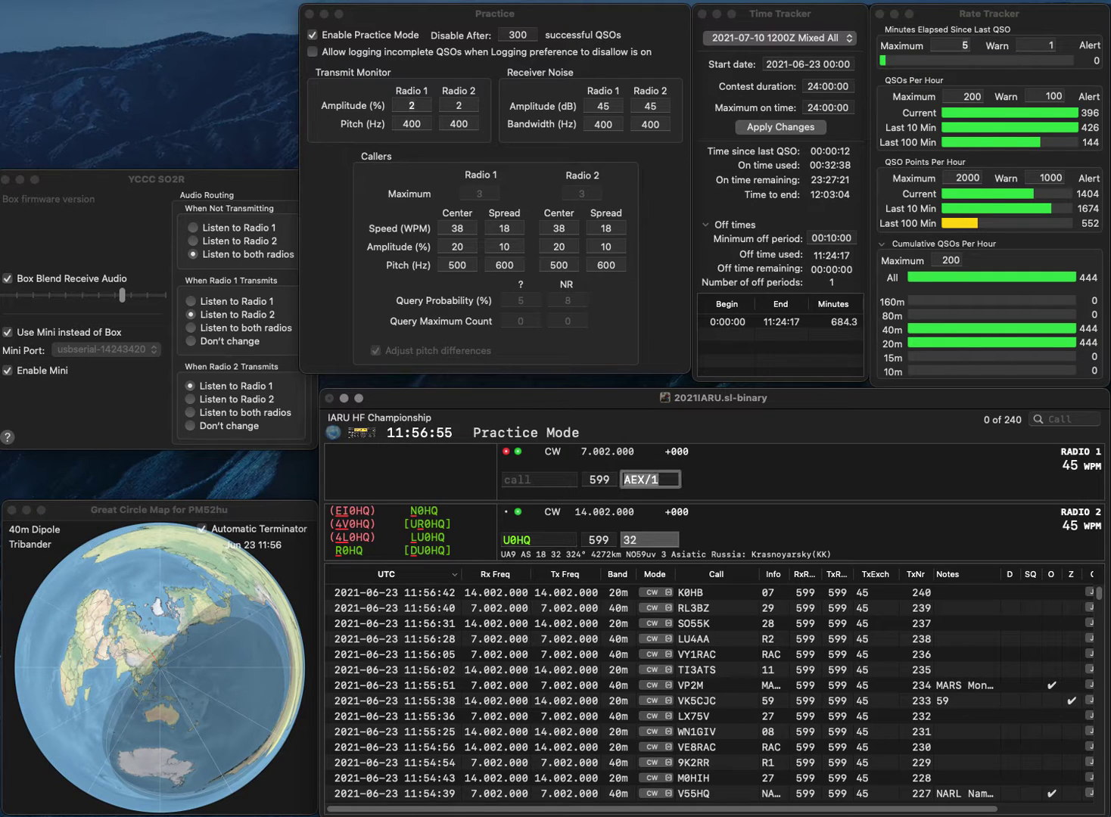
pyautogui.press('Down')
pyautogui.press('Return')
pyautogui.press('Up')
pyautogui.press('Down')
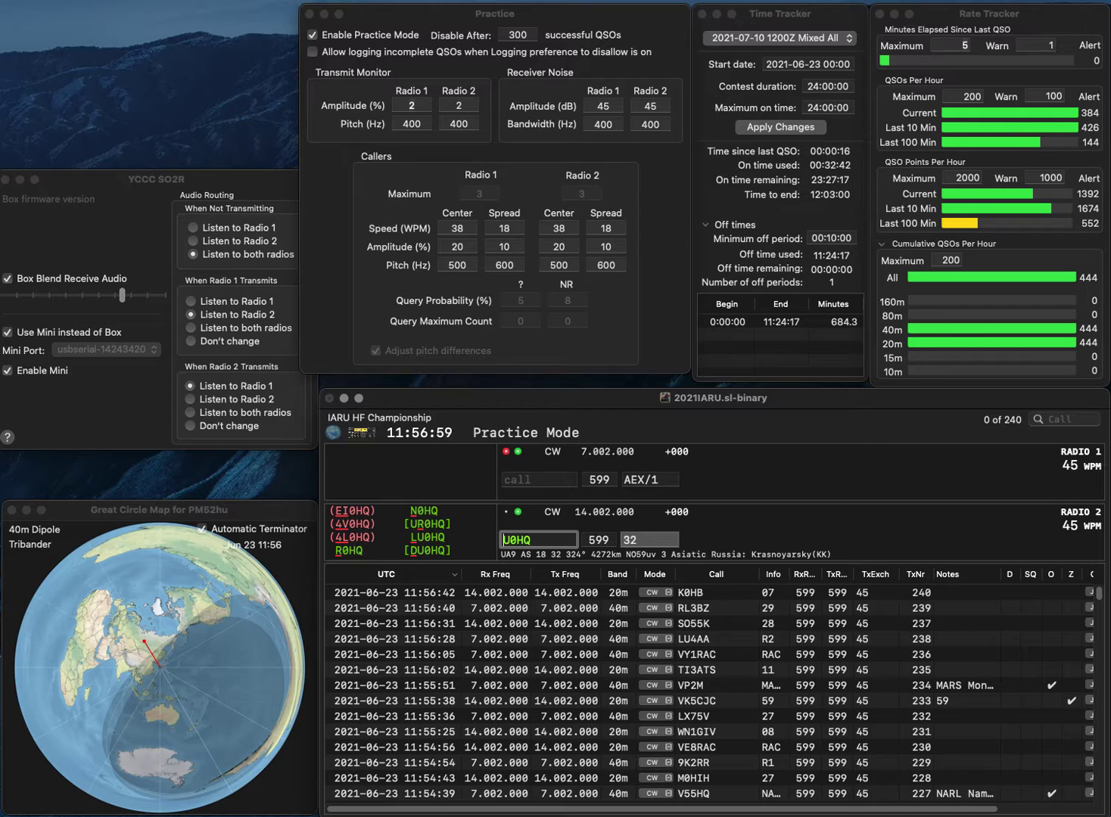
pyautogui.press('Up')
pyautogui.press('Left')
pyautogui.write('HB')
pyautogui.press('Down')
pyautogui.press('Up')
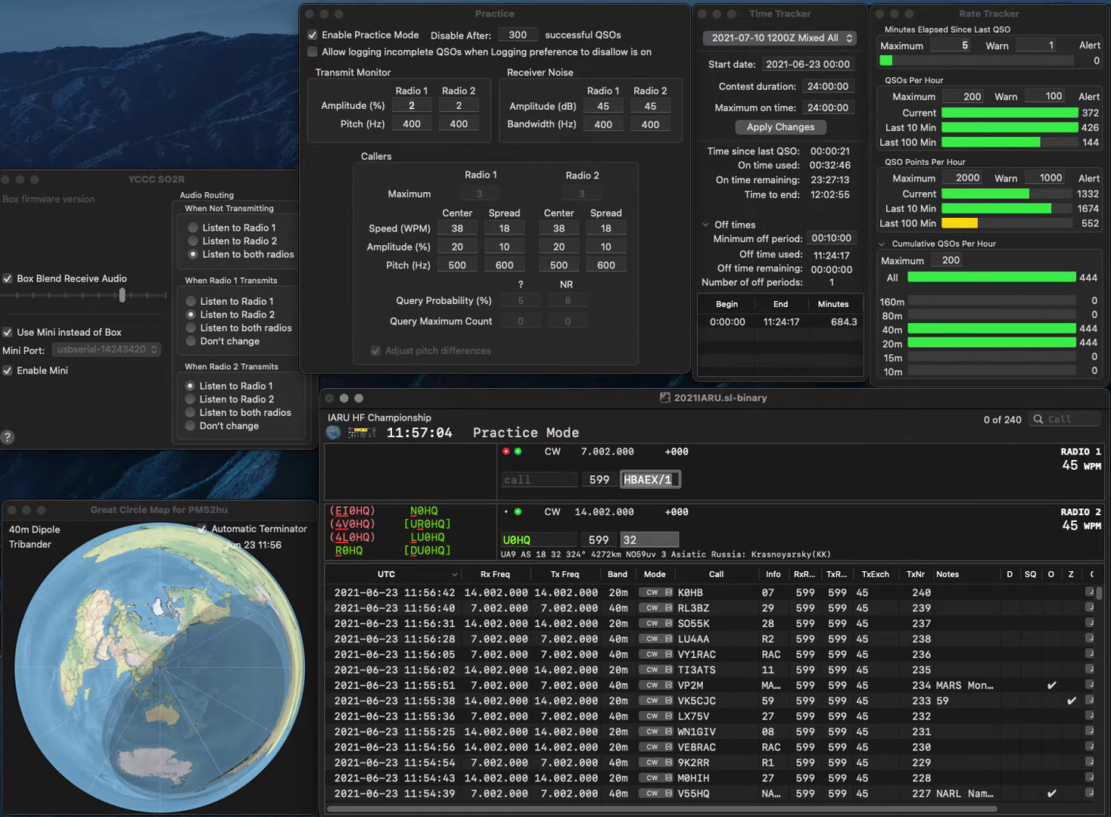
# Enter HBEAX/1 as the Radio 1 call and transmit to the station.
pyautogui.press('Tab')
pyautogui.write('HB')
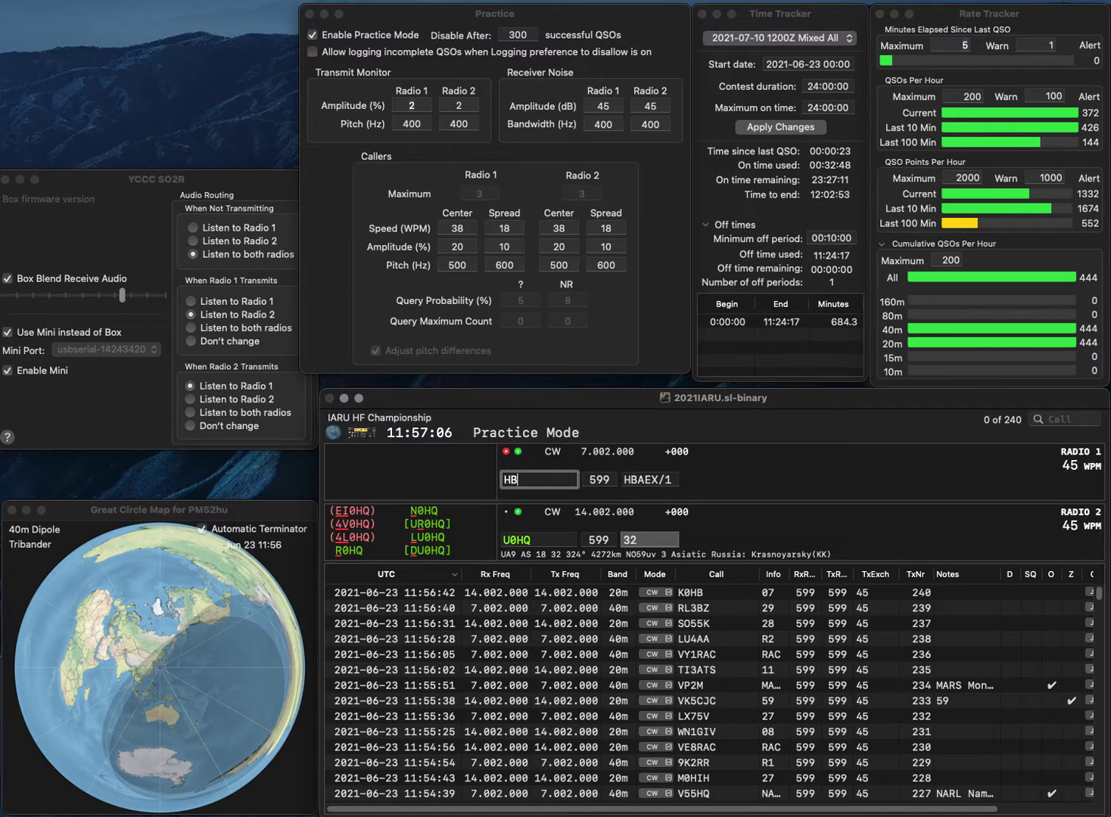
pyautogui.write('EAX/1')
pyautogui.press('Down')
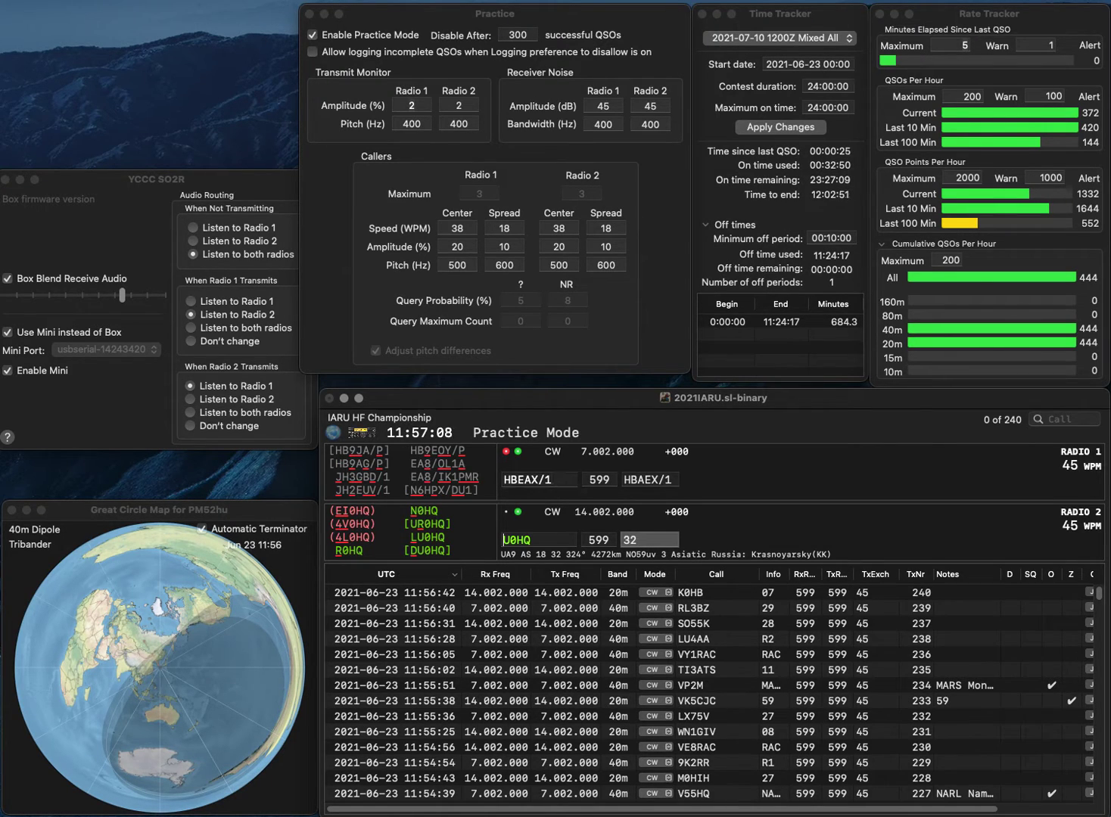
pyautogui.press('Up')
pyautogui.press('Return')
pyautogui.press('Down')
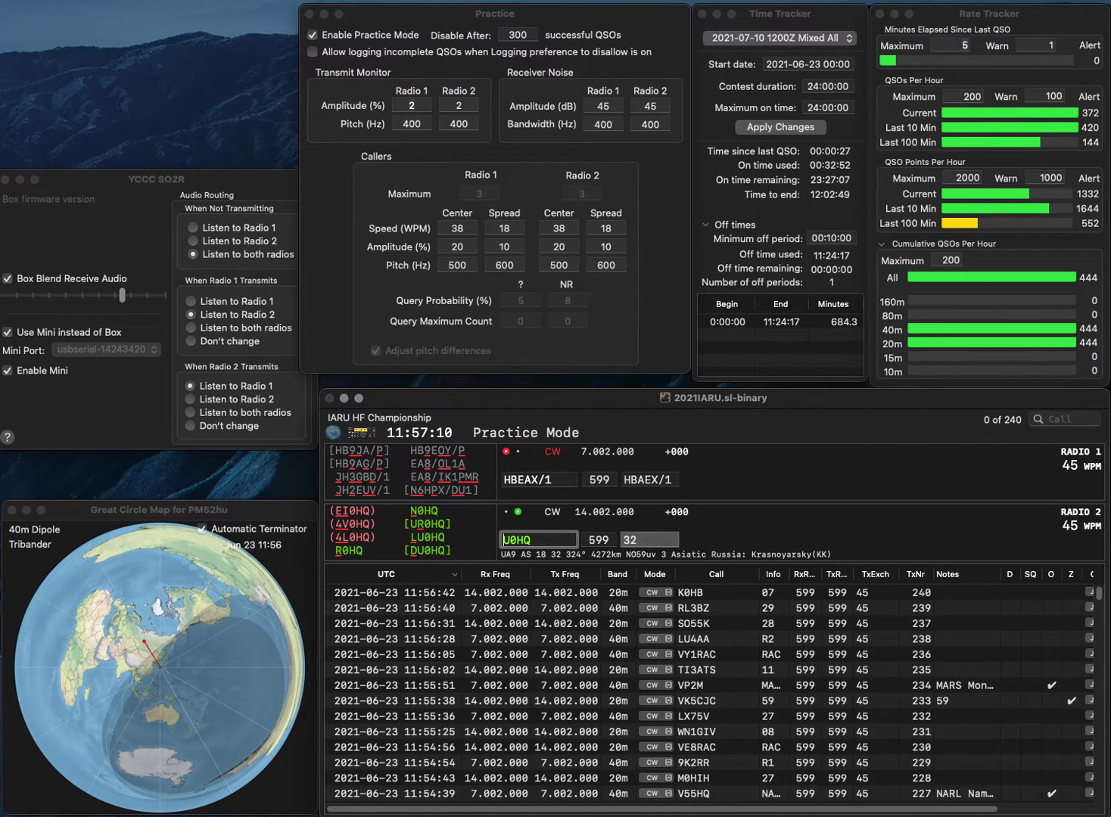
# Correct the call on Radio 2 to 4V0HQ and send the exchange.
pyautogui.press('BackSpace')
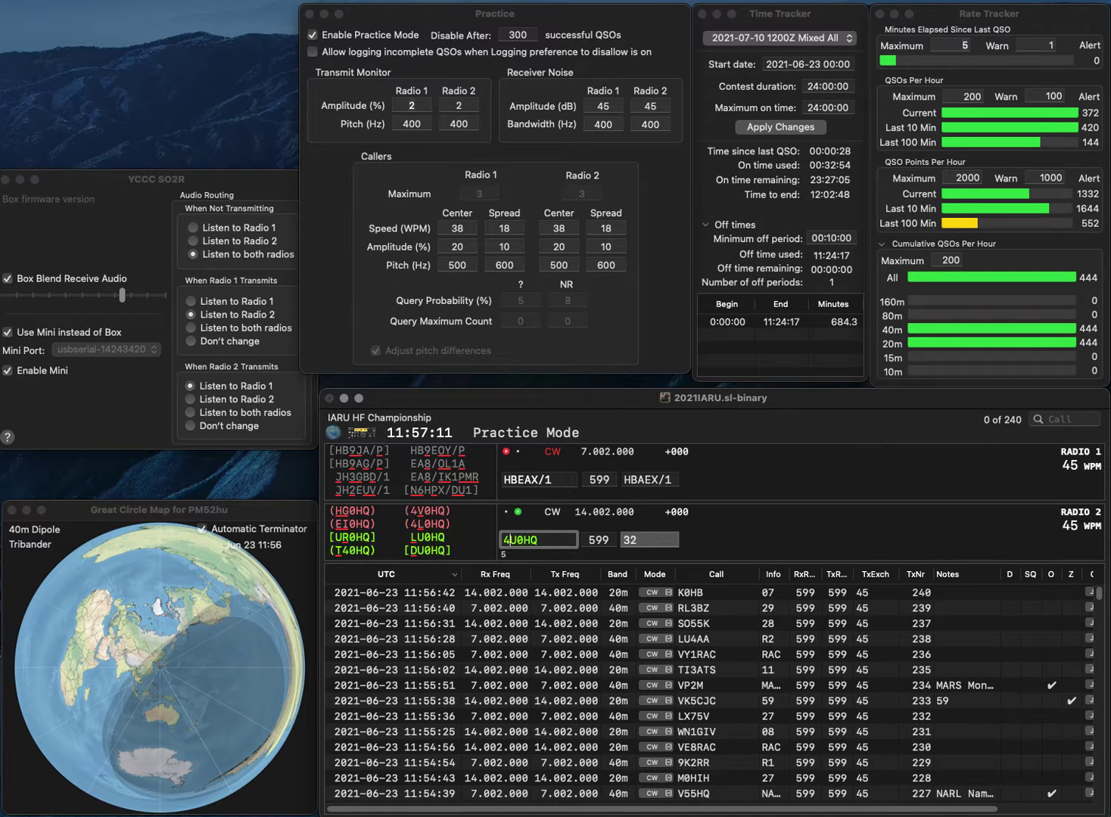
pyautogui.write('4V')
pyautogui.press('Return')
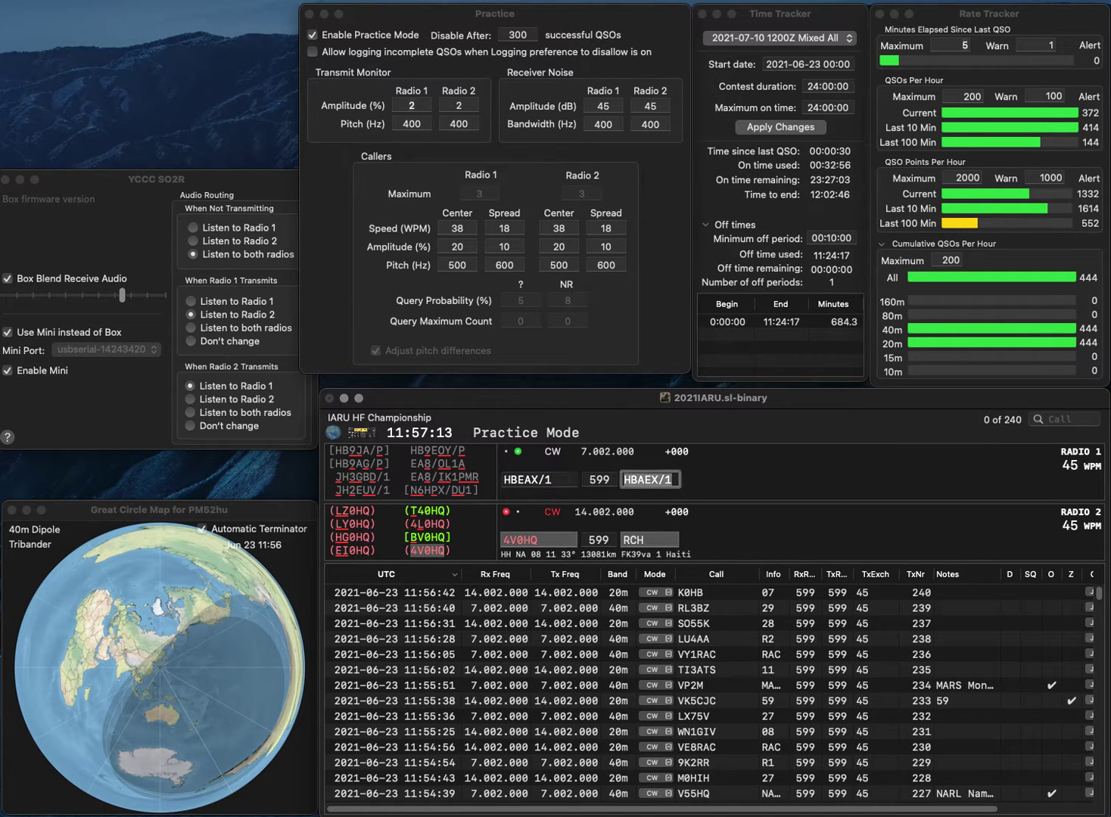
# Transmit again to the Radio 1 station and log the 4V0HQ contact on Radio 2.
pyautogui.press('Tab')
pyautogui.press('Right')
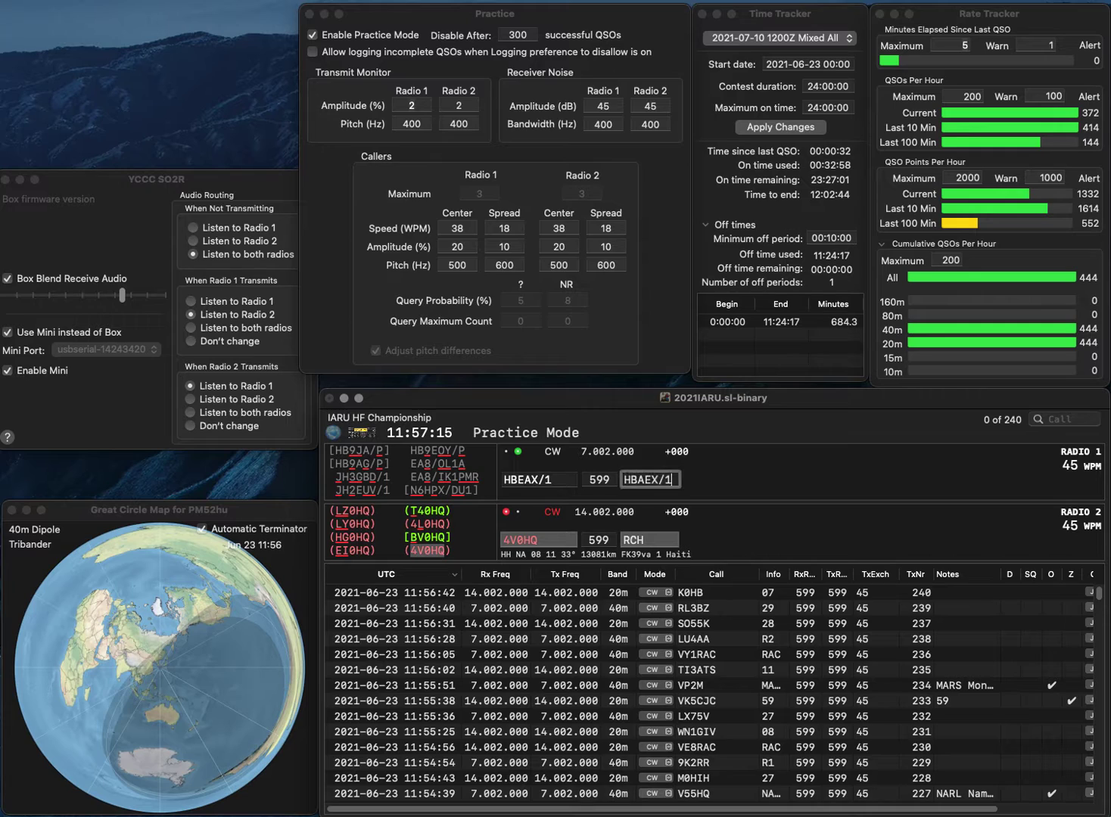
pyautogui.press('Return')
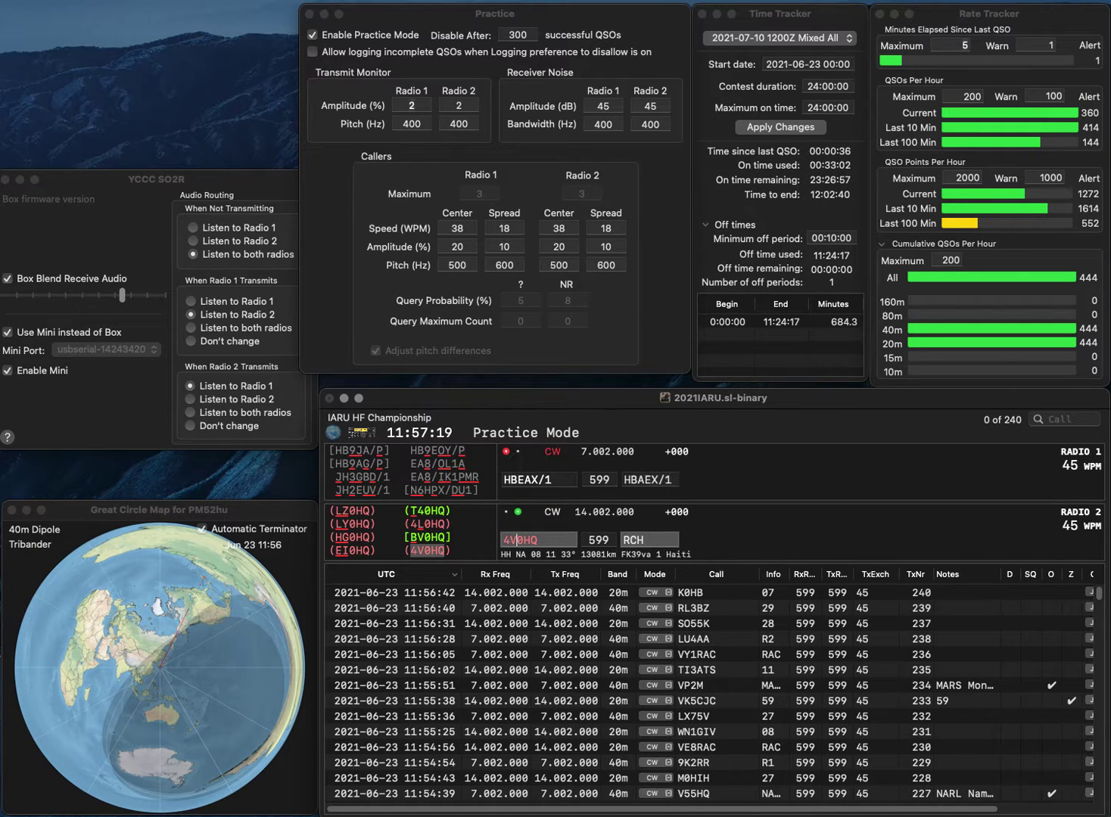
pyautogui.press('Return')
pyautogui.press('Tab')
pyautogui.press('space')
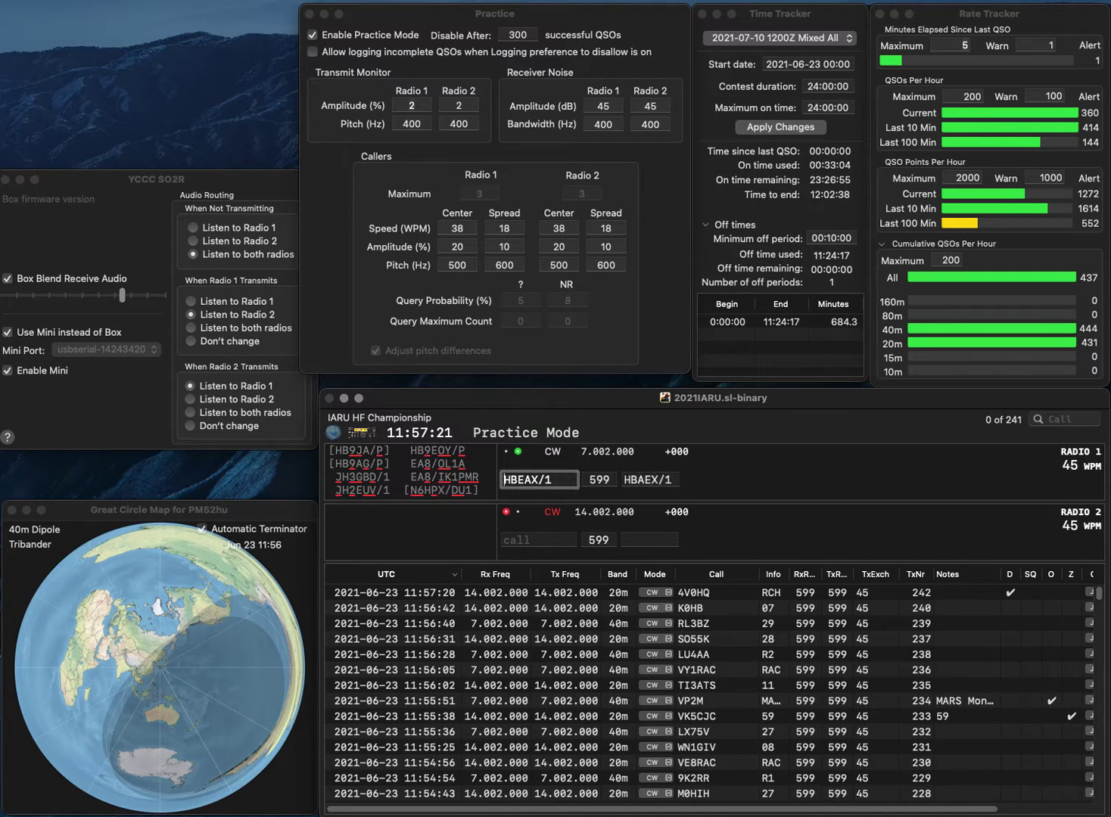
pyautogui.press('Left')
pyautogui.press('Left')
pyautogui.press('Left')
pyautogui.press('Left')
pyautogui.press('Left')
pyautogui.write('7')
pyautogui.press('Return')
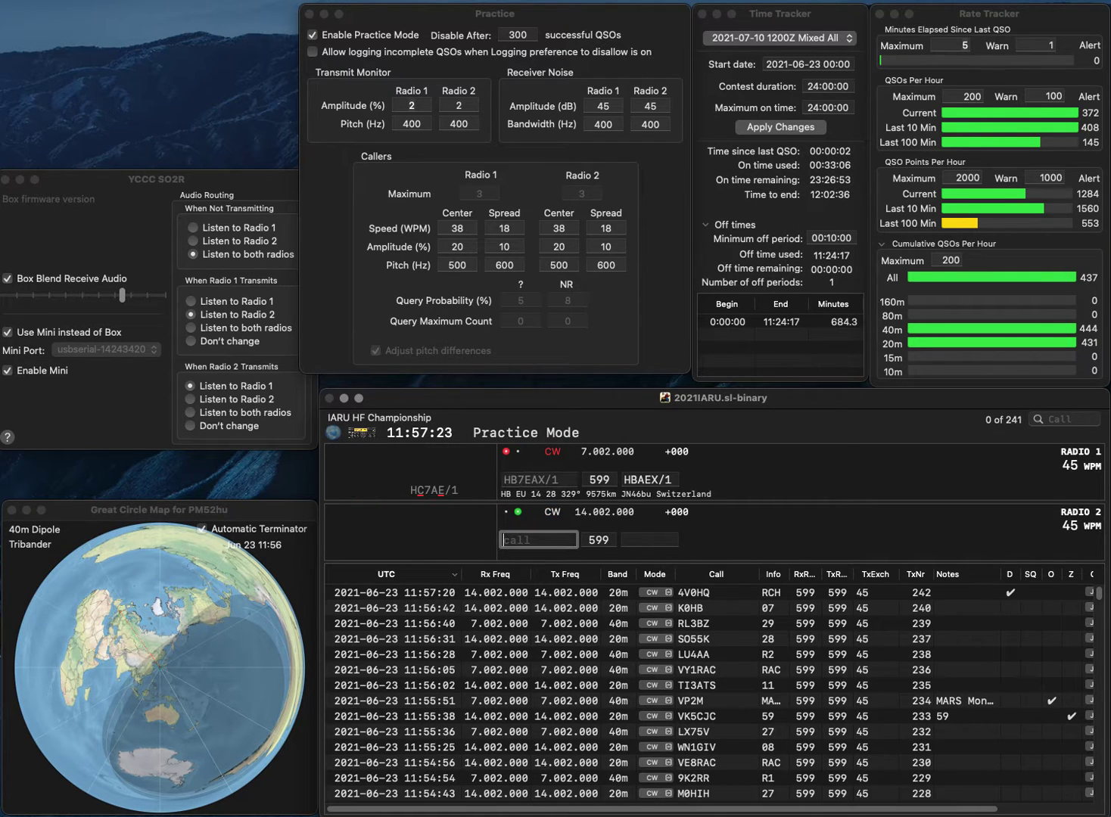
pyautogui.write('1CI')
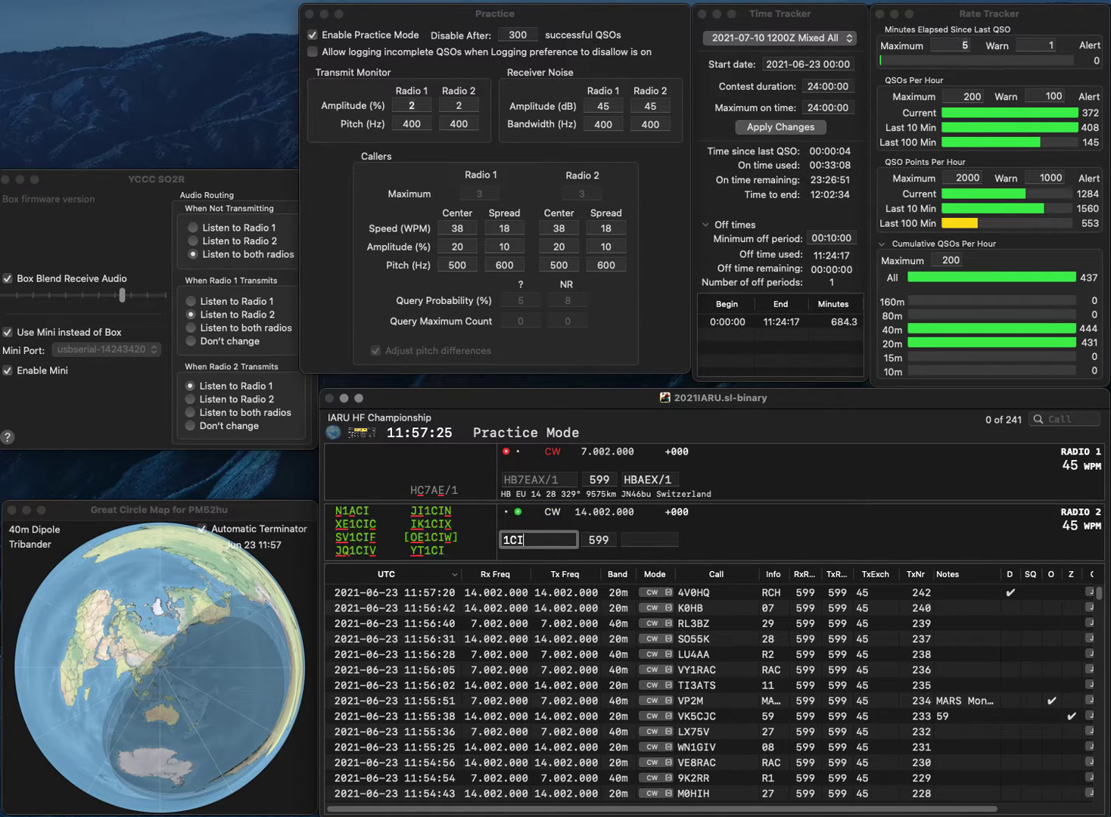
pyautogui.press('Return')
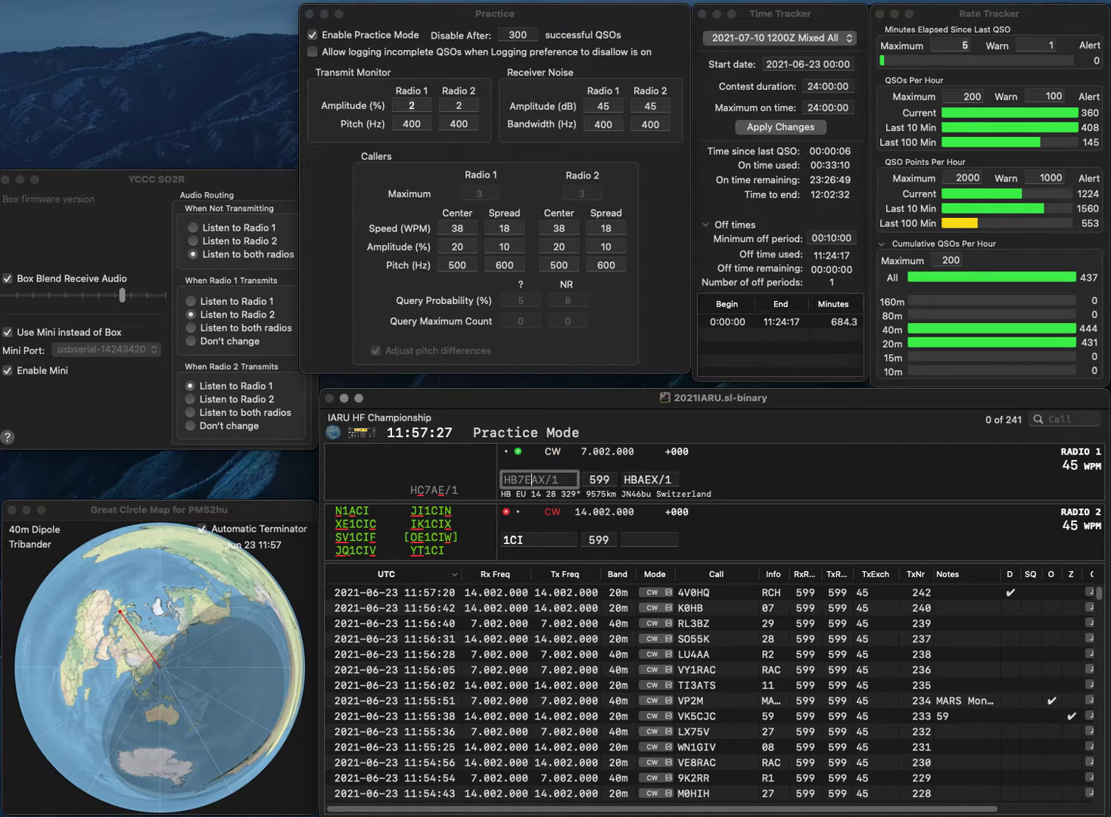
# Correct the Radio 1 call to HC7AE/1 and transmit it to the station.
pyautogui.press('Left')
pyautogui.press('Left')
pyautogui.press('BackSpace')
pyautogui.write('C')
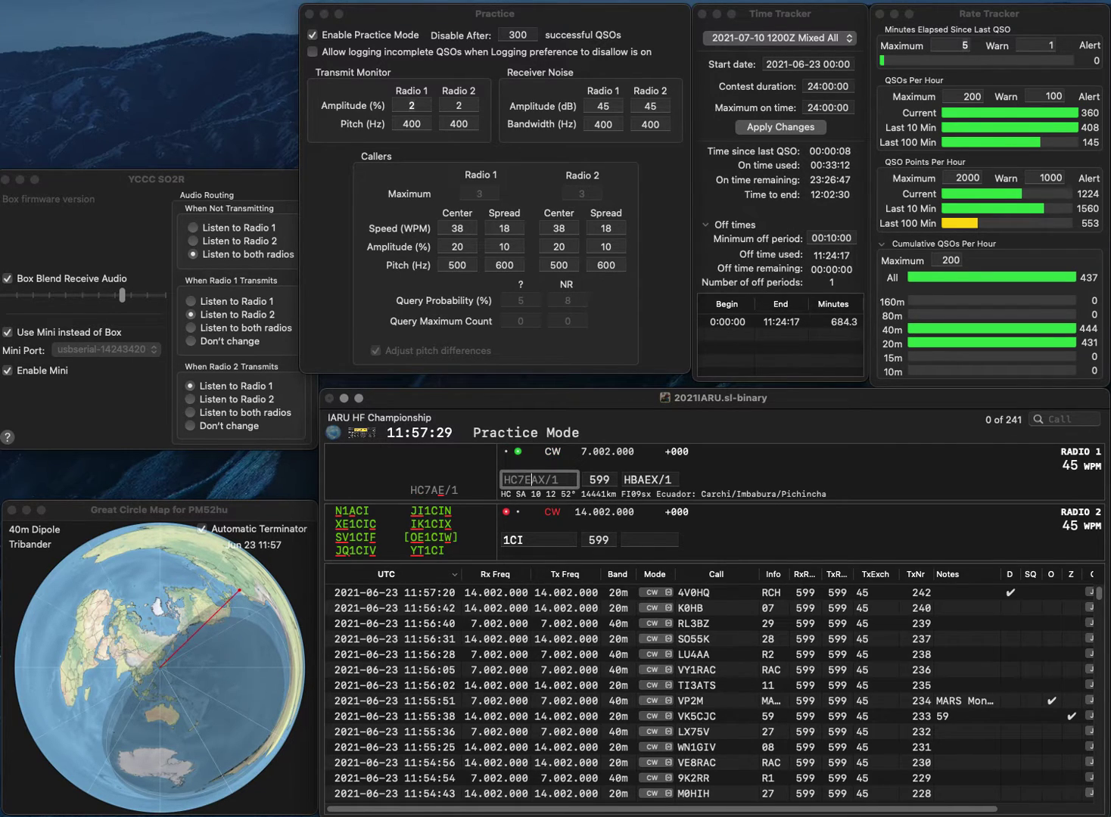
pyautogui.press('BackSpace')
pyautogui.press('Right')
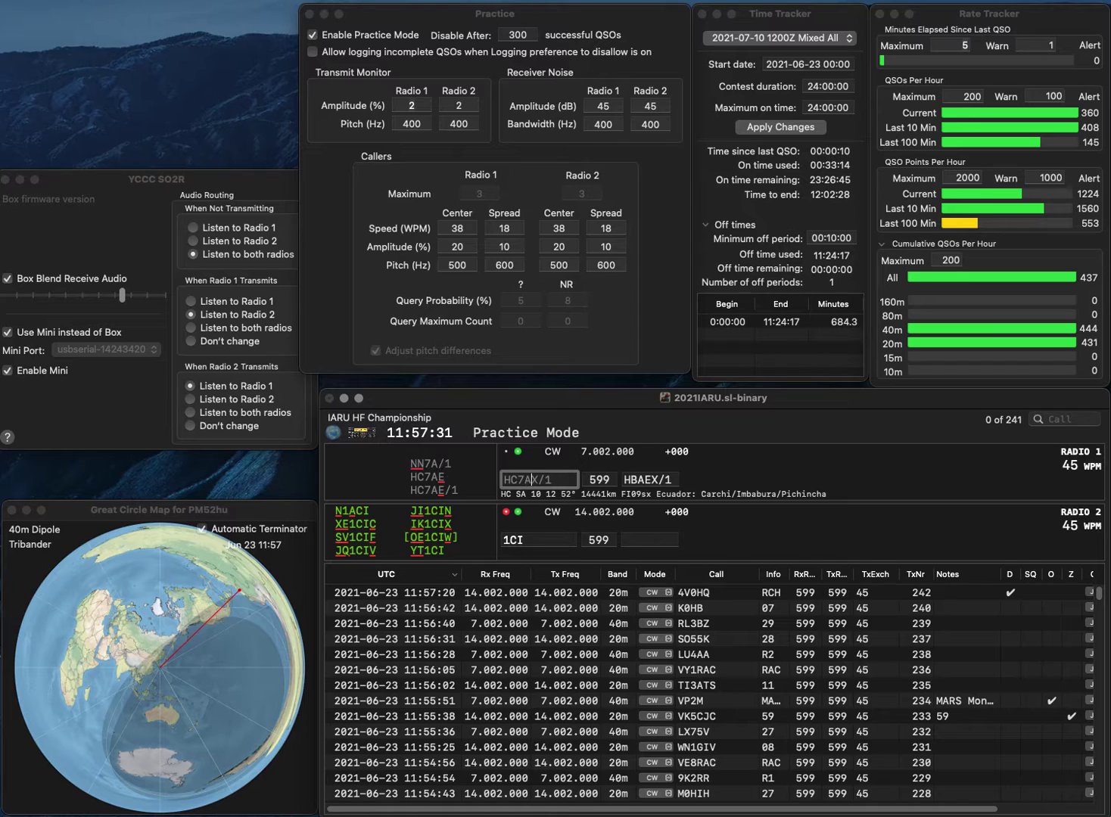
pyautogui.write('E')
pyautogui.press('Delete')
pyautogui.press('Down')
pyautogui.press('Return')
pyautogui.press('Up')
pyautogui.press('Return')
pyautogui.press('Down')
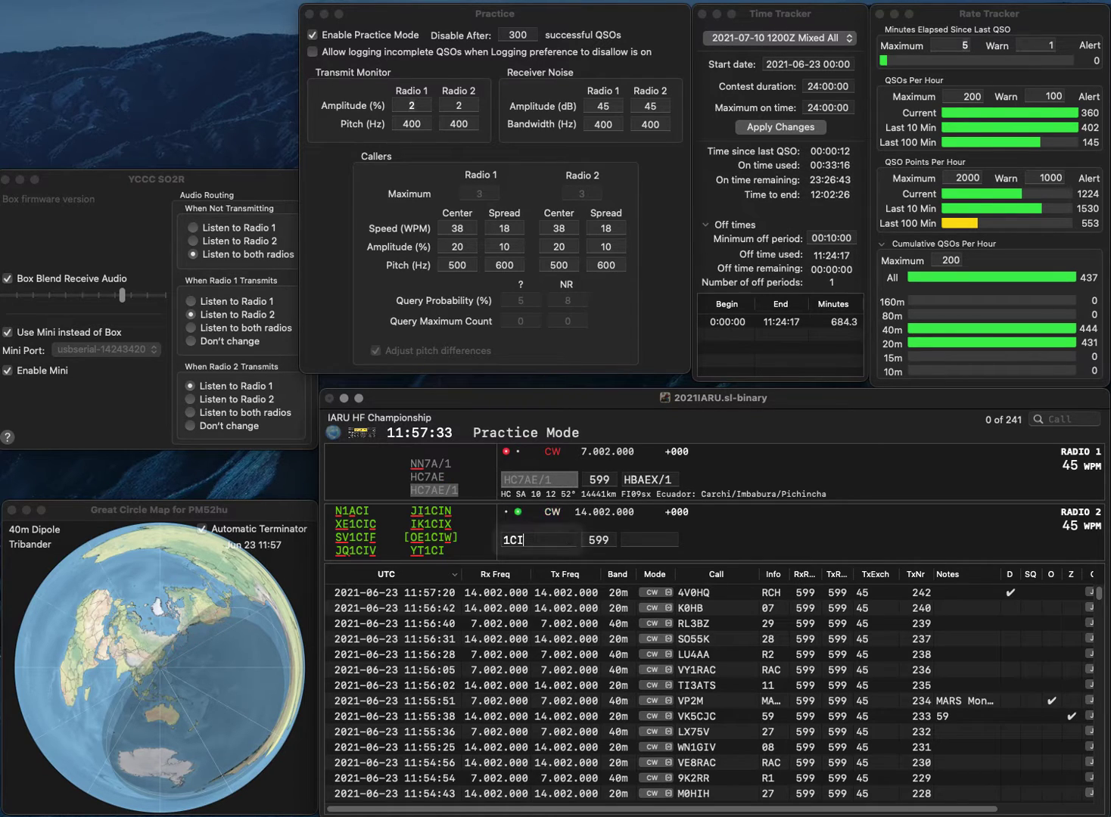
# Clear the partial call on Radio 2 and query the new partial call 7D.
pyautogui.press('space')
pyautogui.press('space')
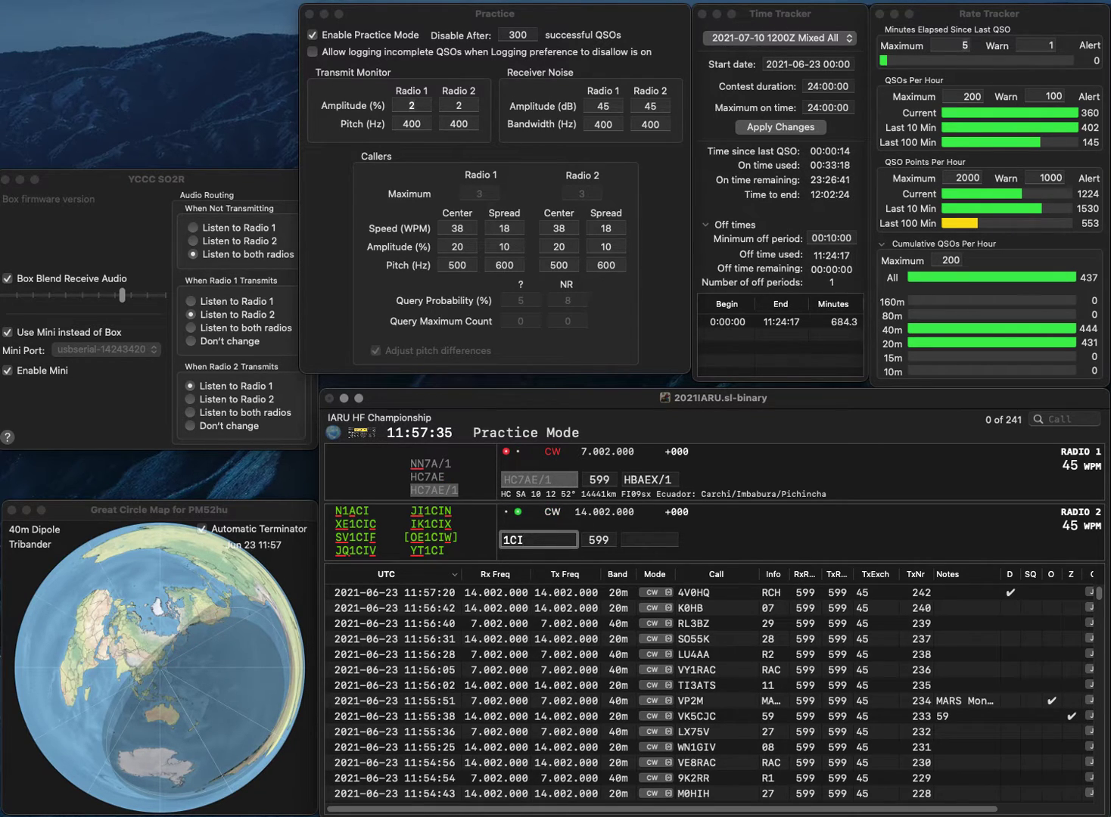
pyautogui.press('Escape')
pyautogui.write('7')
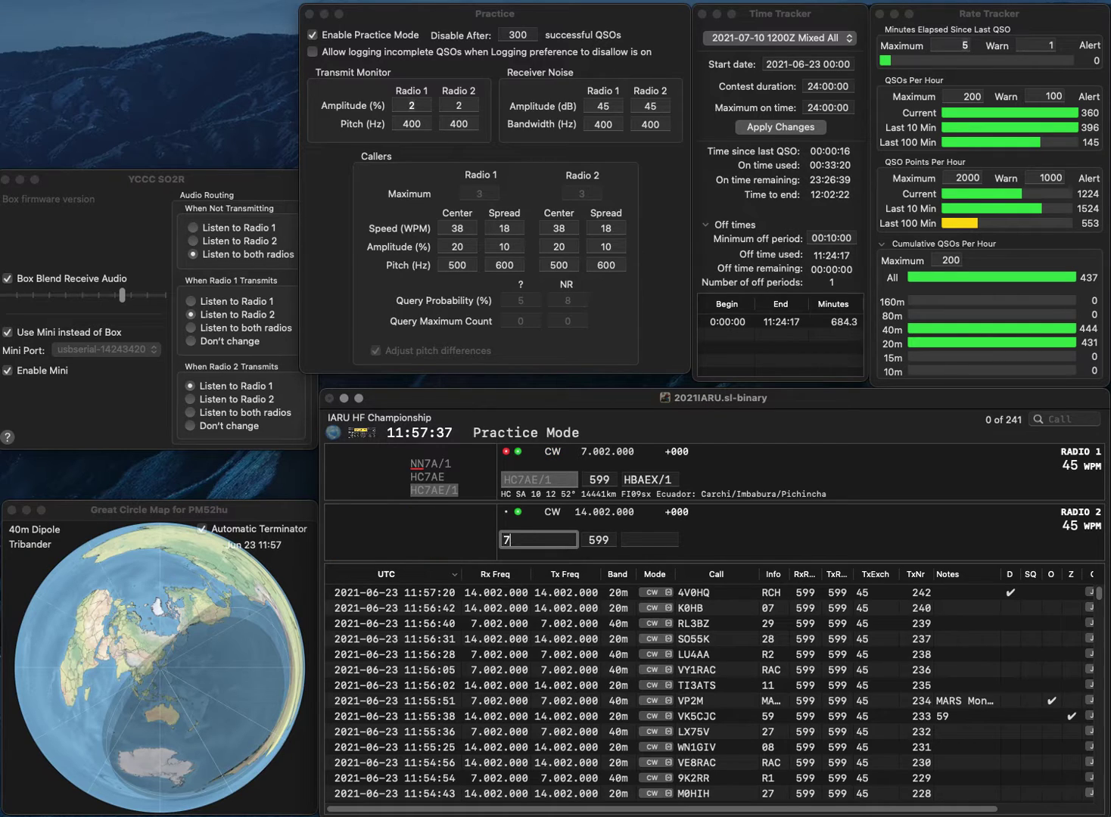
pyautogui.write('D')
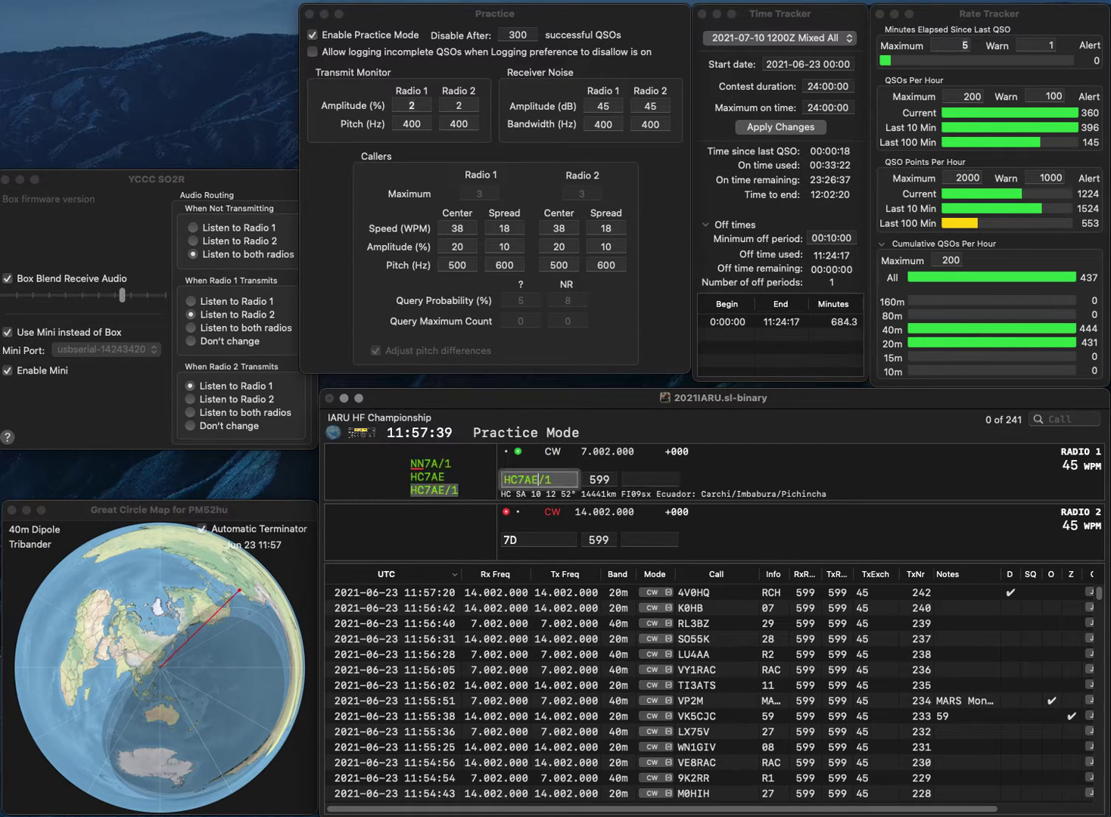
# Enter 12 as the received exchange for HC7AE/1 on Radio 1 and log the contact.
pyautogui.press('Tab')
pyautogui.write('12')
pyautogui.press('Return')
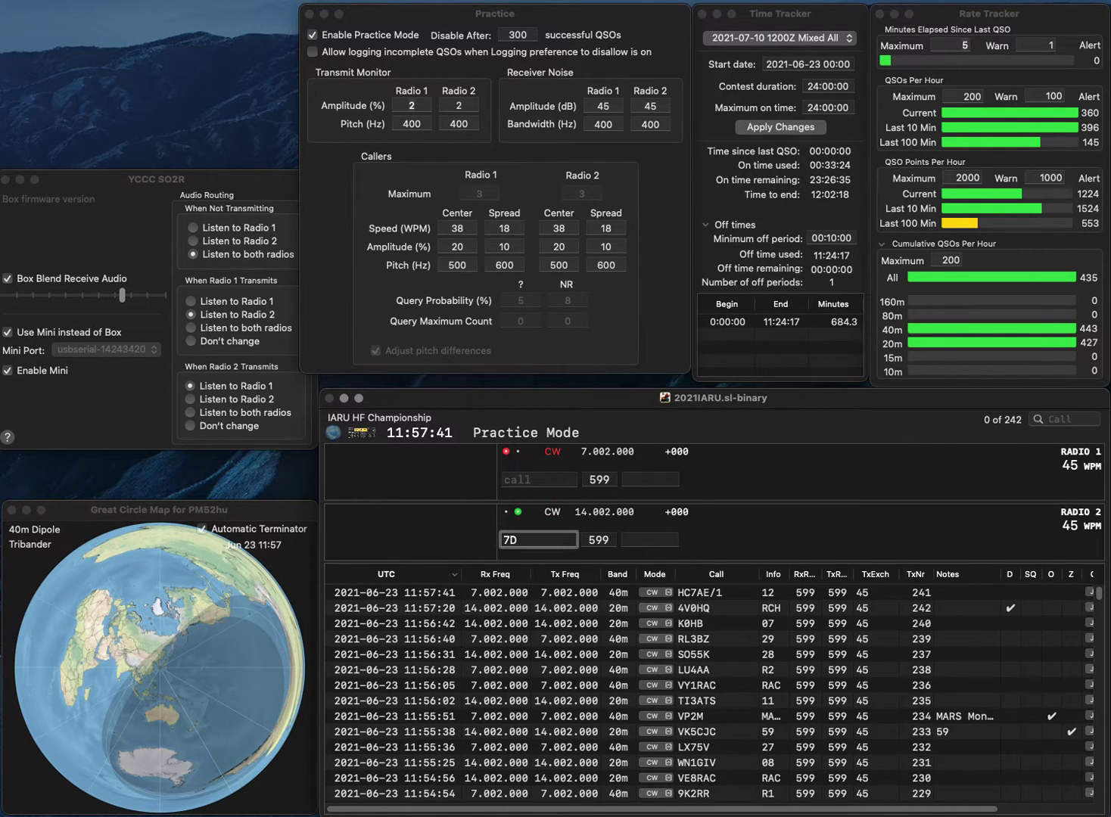
# Try to work 7D1C on Radio 2 and DK7LX on Radio 1 by entering both calls and sending the exchanges.
pyautogui.write('1C')
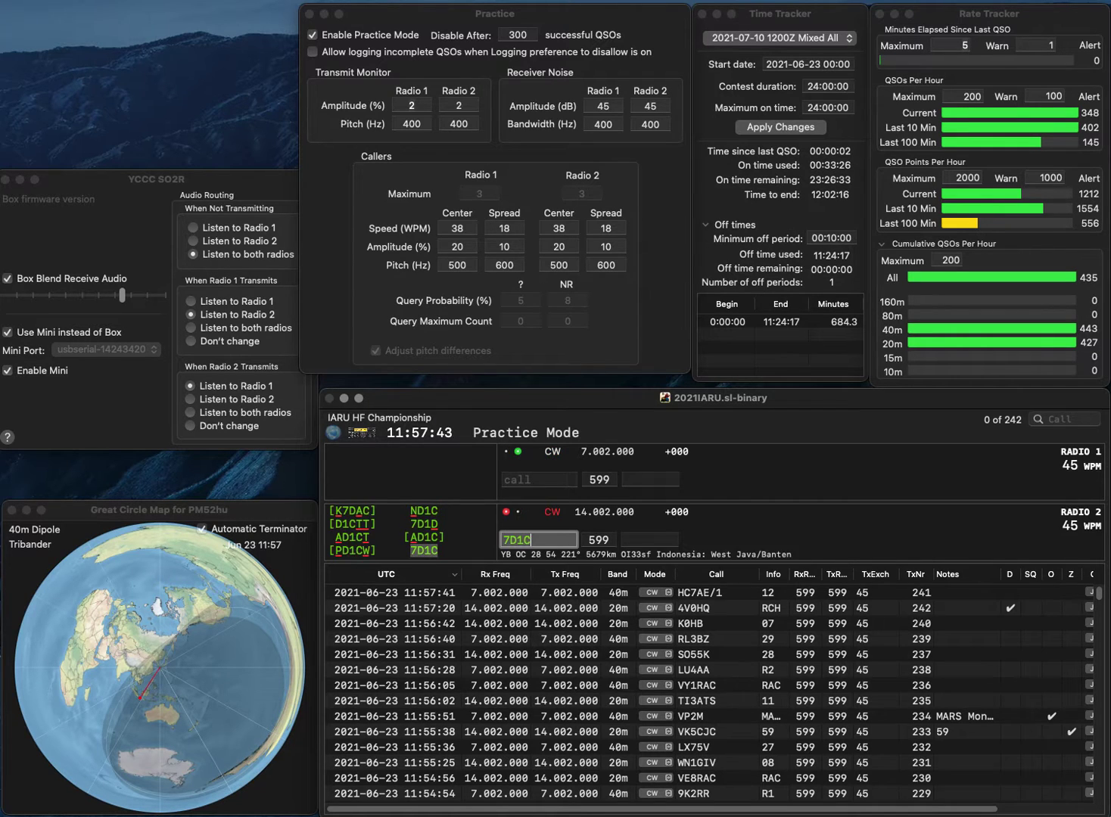
pyautogui.press('Return')
pyautogui.write('DK7LX')
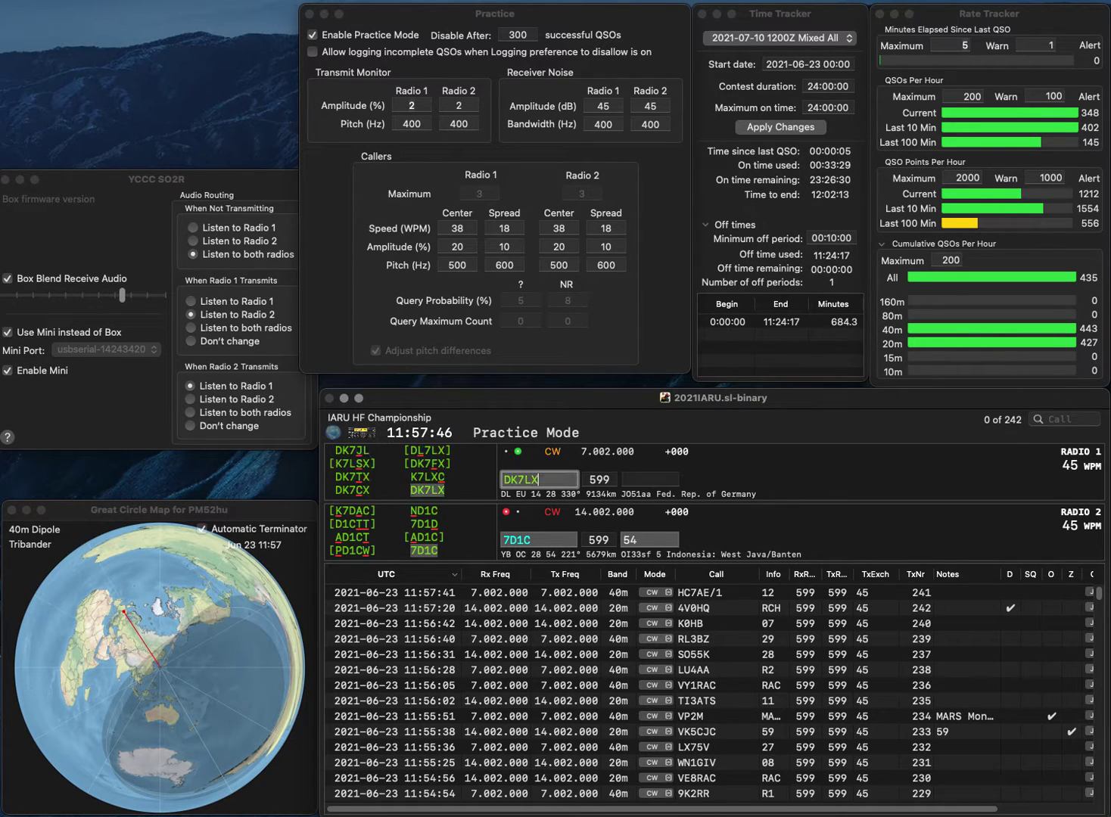
pyautogui.press('Return')
pyautogui.press('Tab')
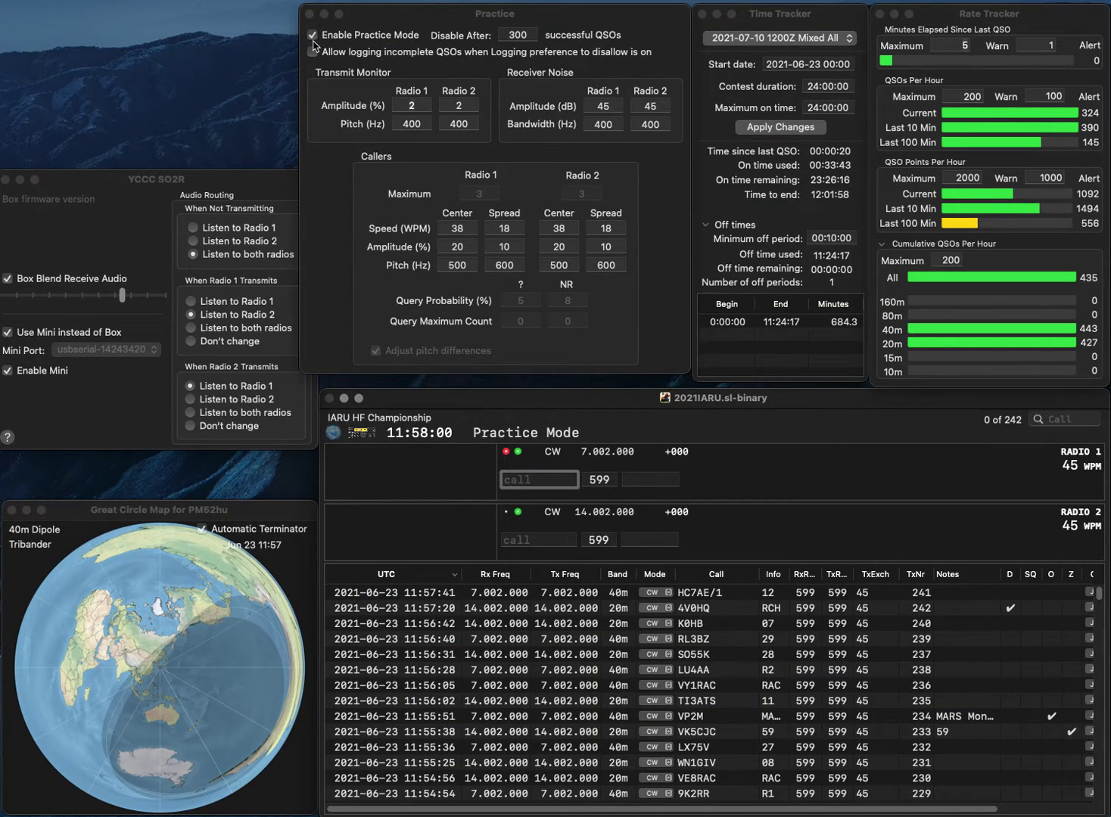
# Set practice mode to disable after 68 successful QSOs and restart it.
pyautogui.click(313, 45)
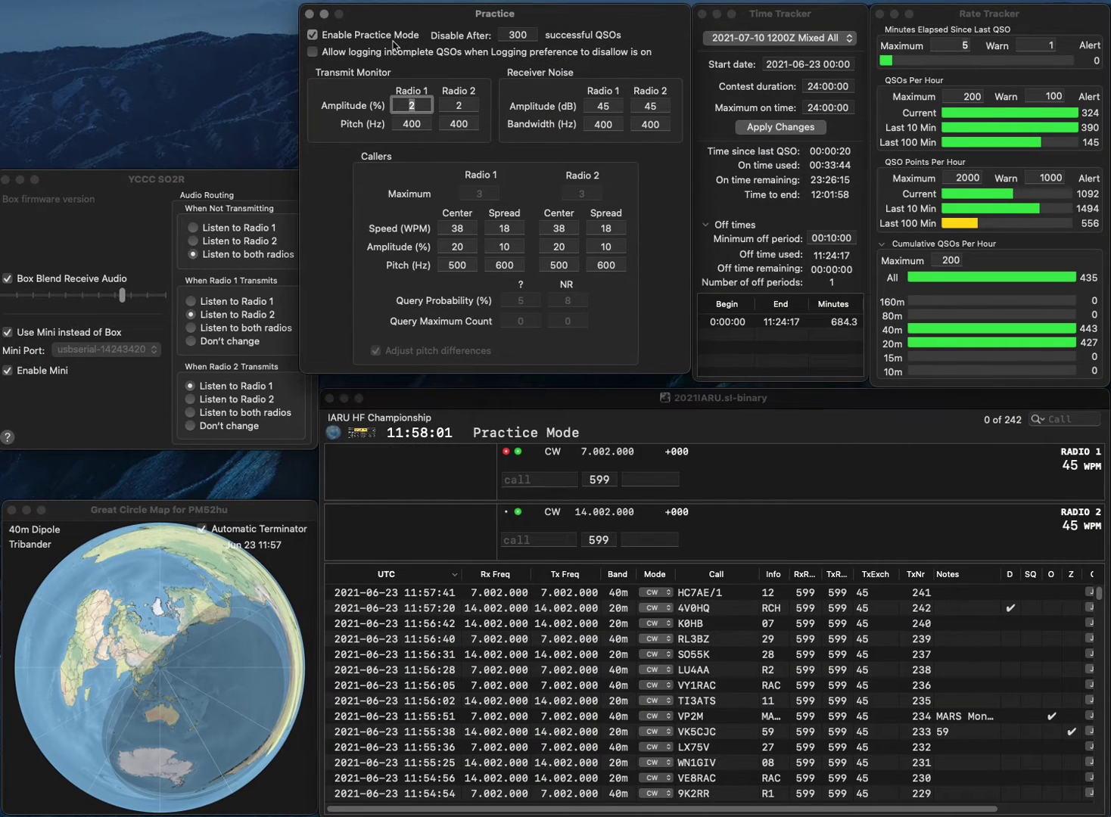
pyautogui.click(518, 33)
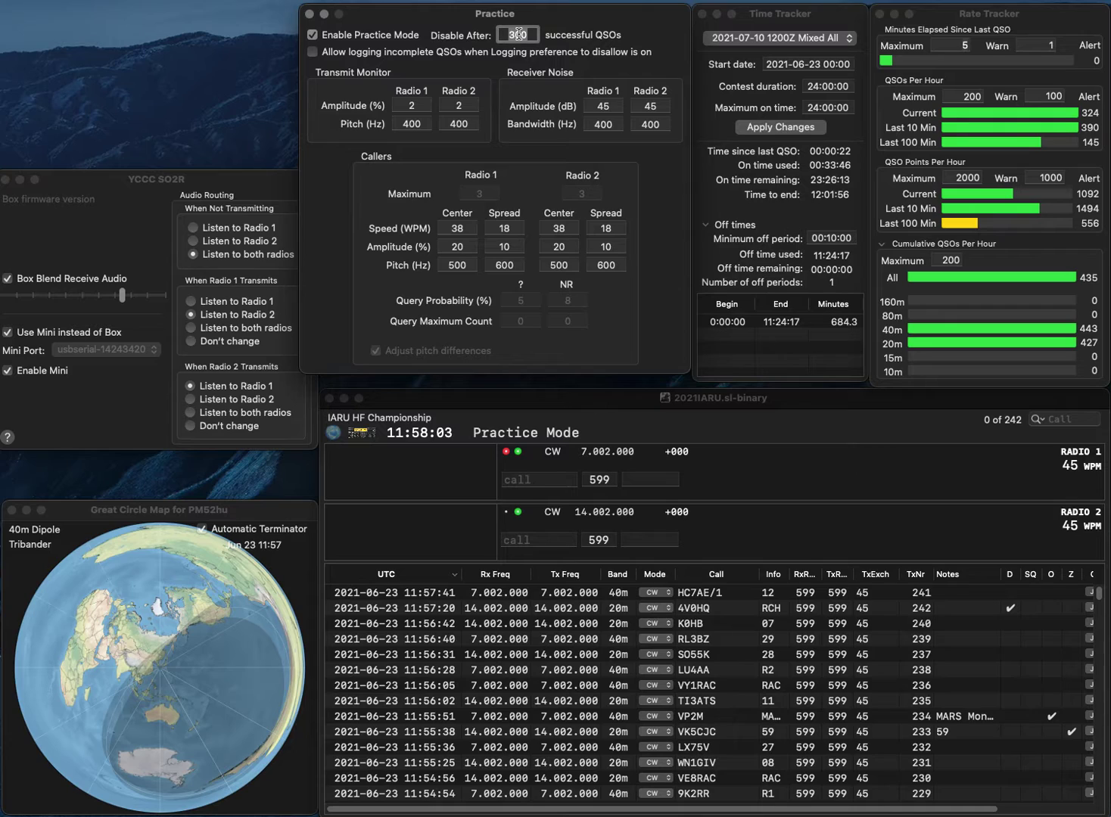
pyautogui.write('68')
pyautogui.press('Tab')
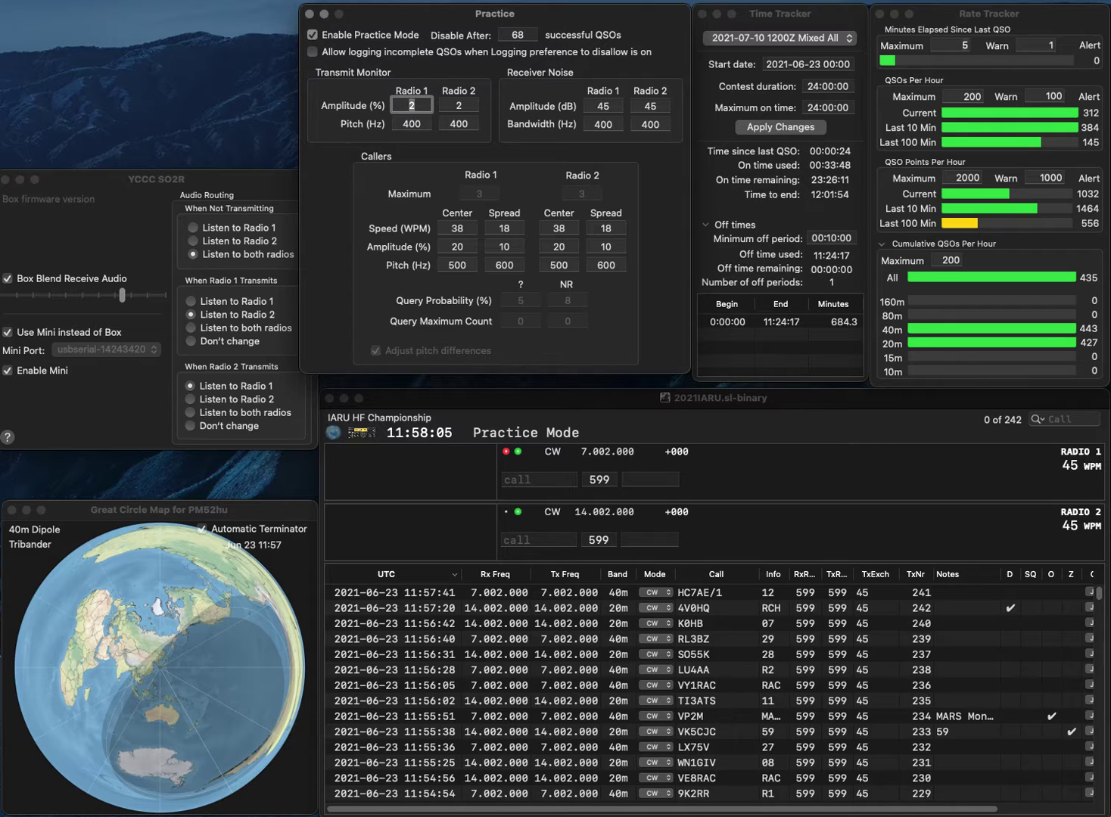
pyautogui.click(311, 35)
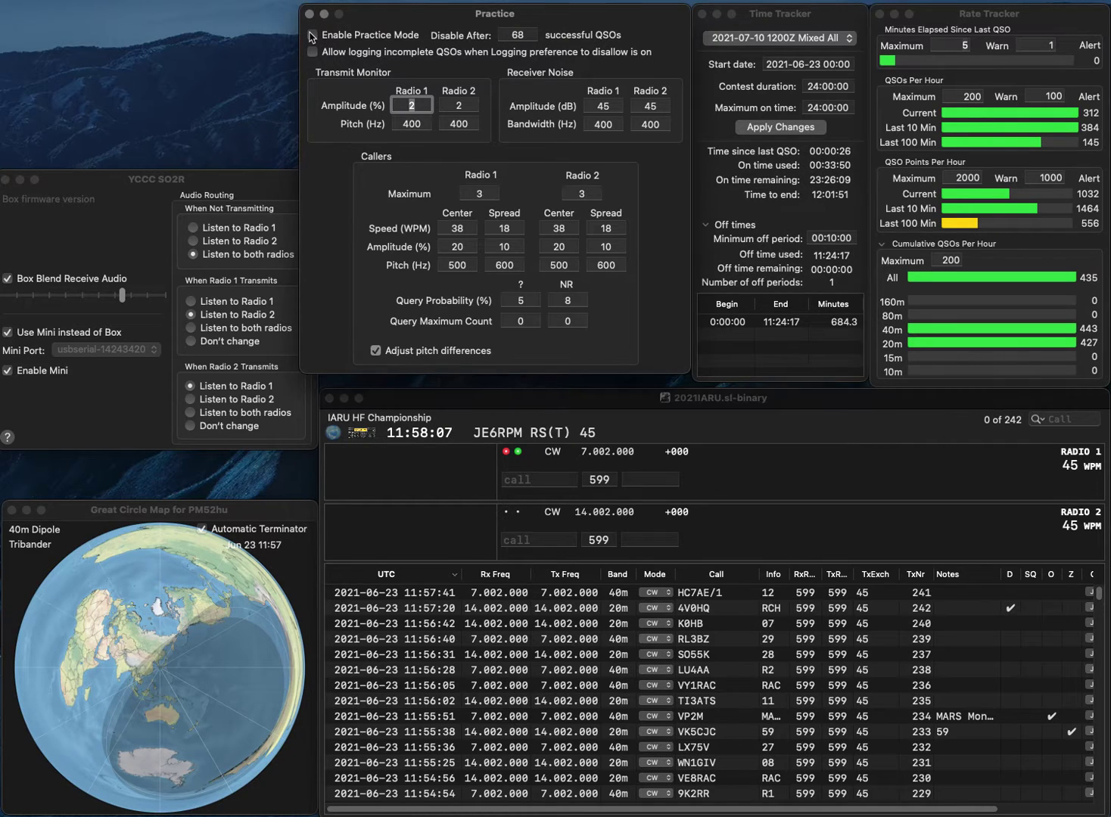
pyautogui.click(312, 36)
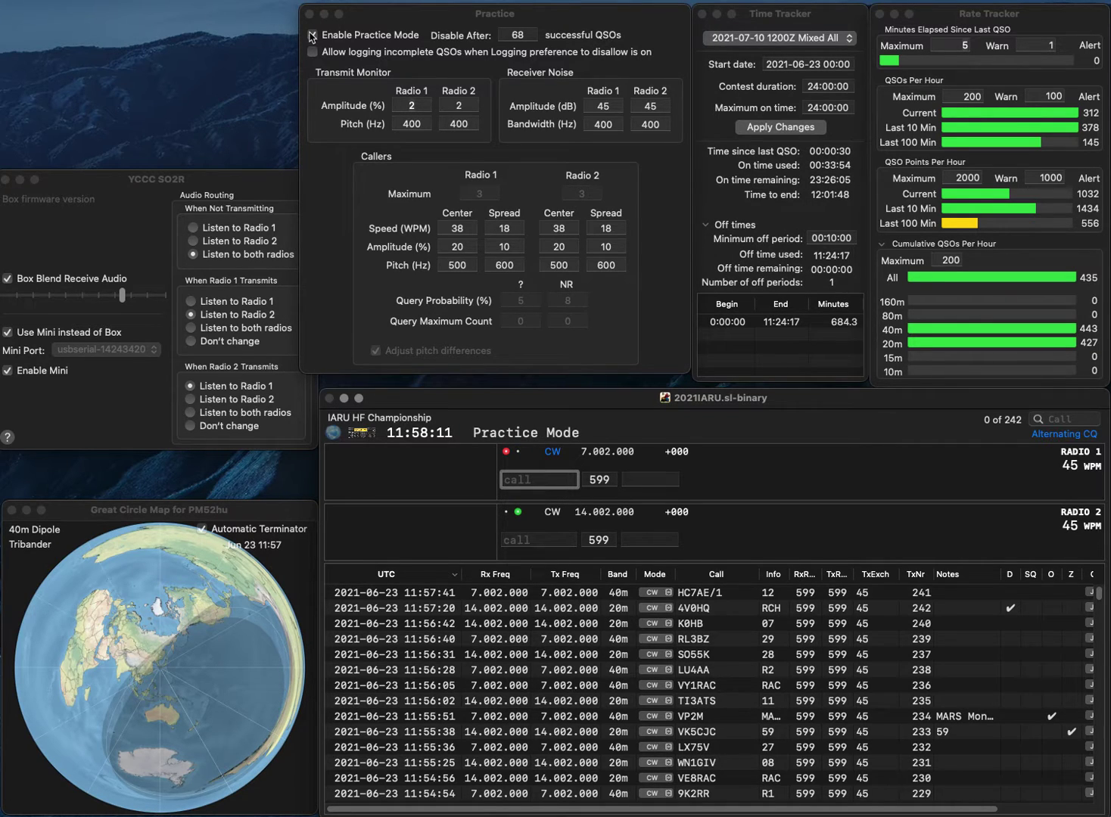
# Work and log HB9TRR on Radio 1 while querying the partial call ADES on Radio 2.
pyautogui.write('H')
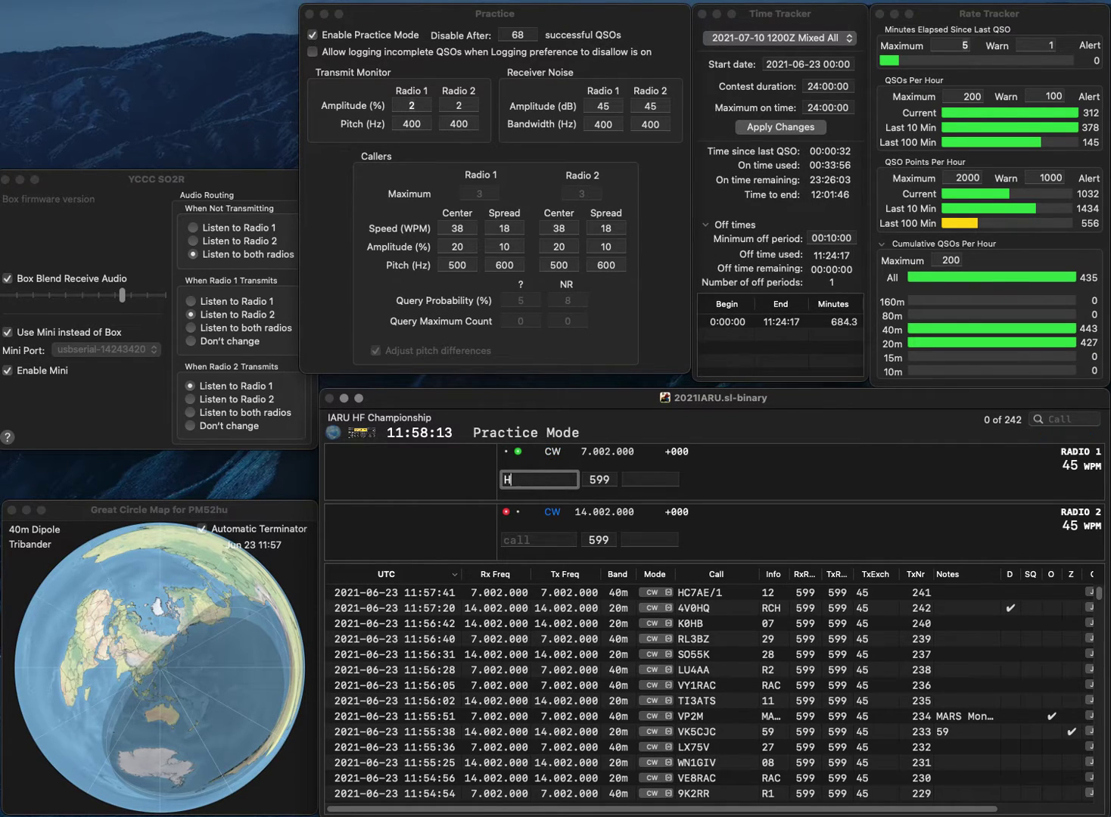
pyautogui.write('B9TRR')
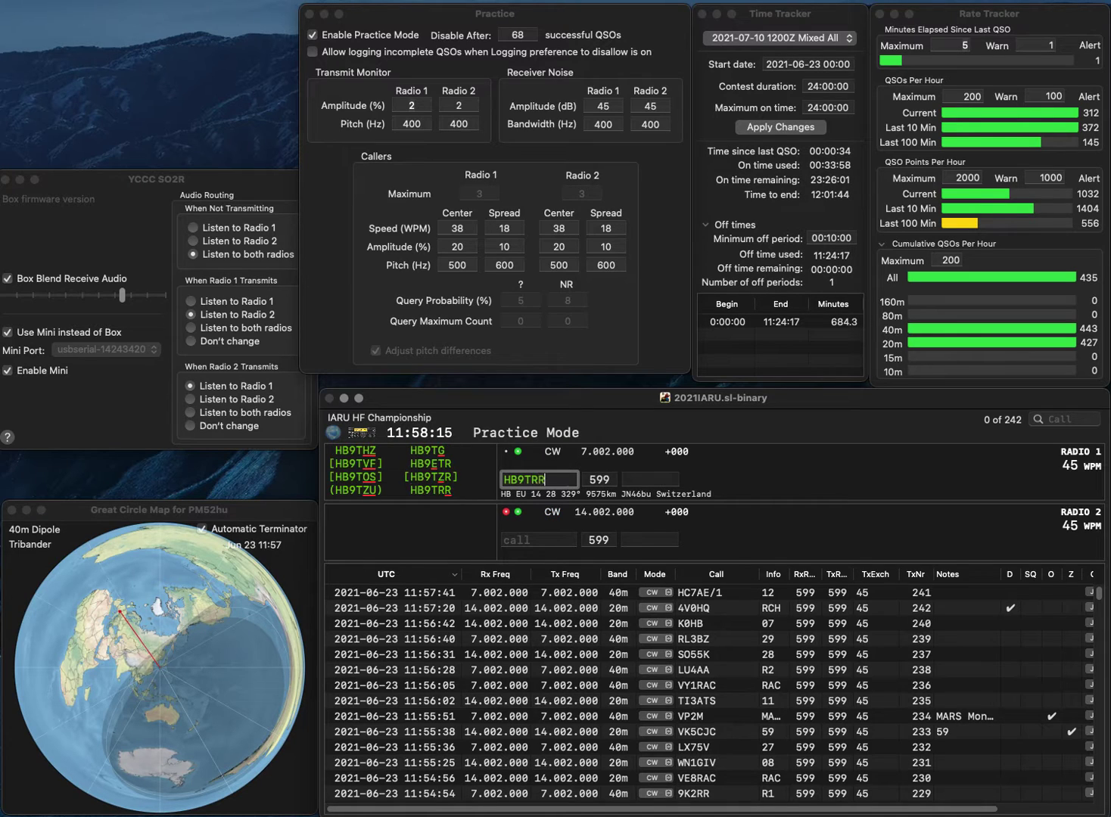
pyautogui.press('Return')
pyautogui.write('D')
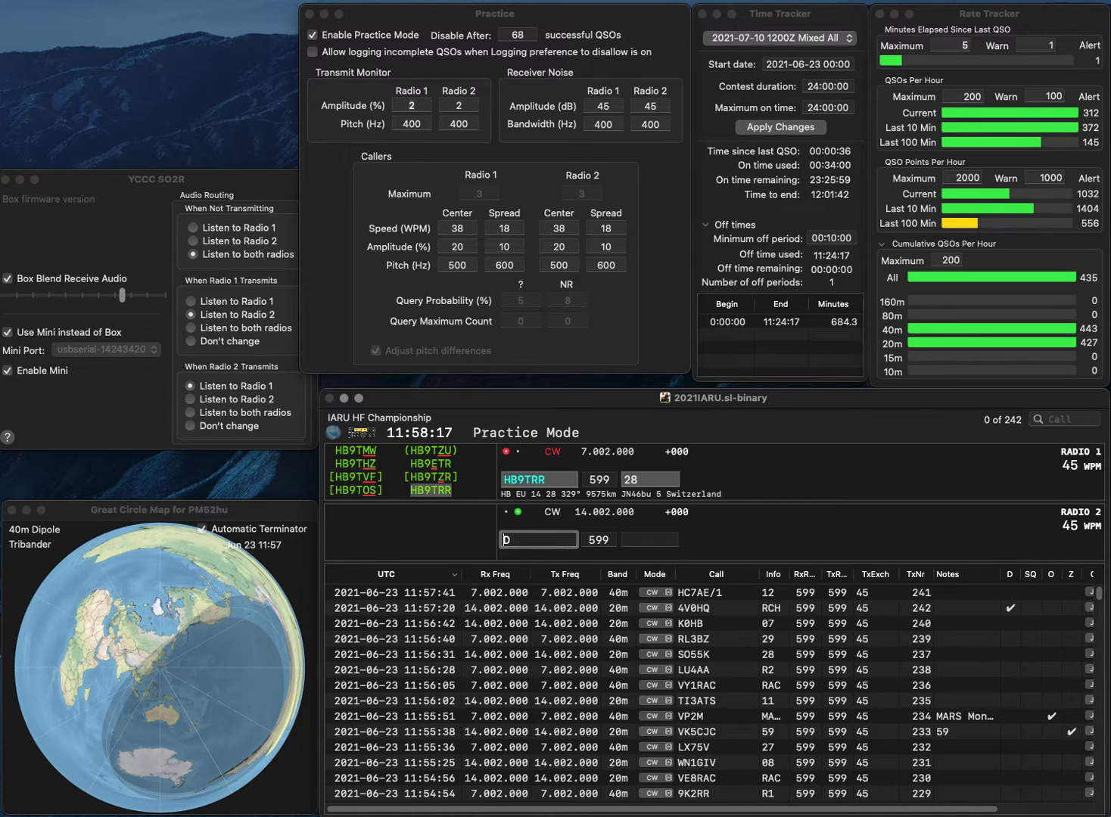
pyautogui.write('ADES')
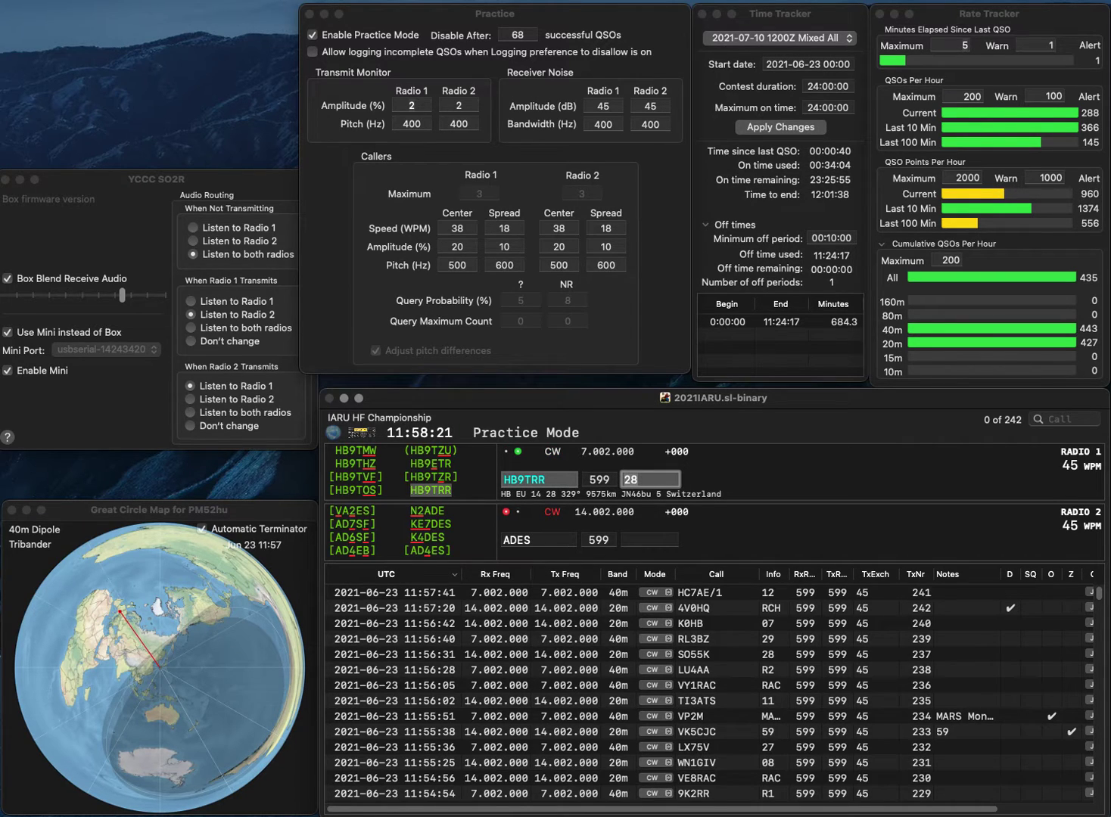
pyautogui.press('Return')
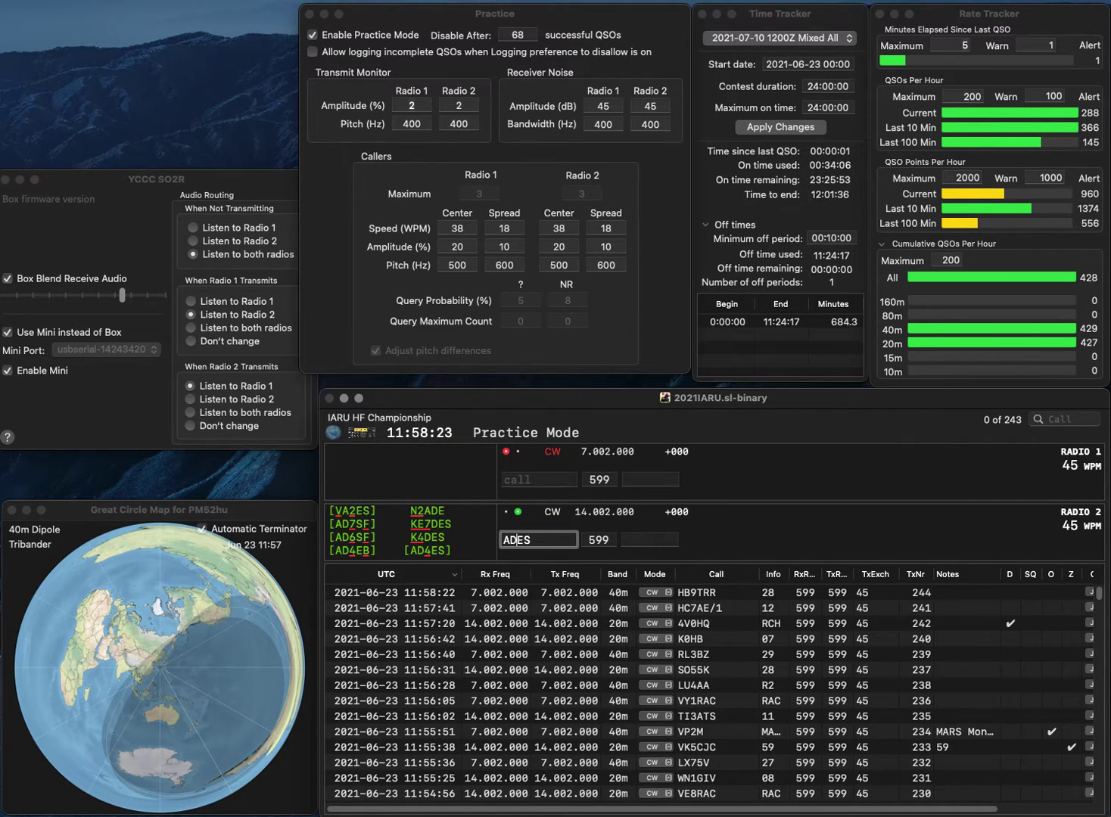
pyautogui.write('4')
pyautogui.press('Return')
pyautogui.write('J')
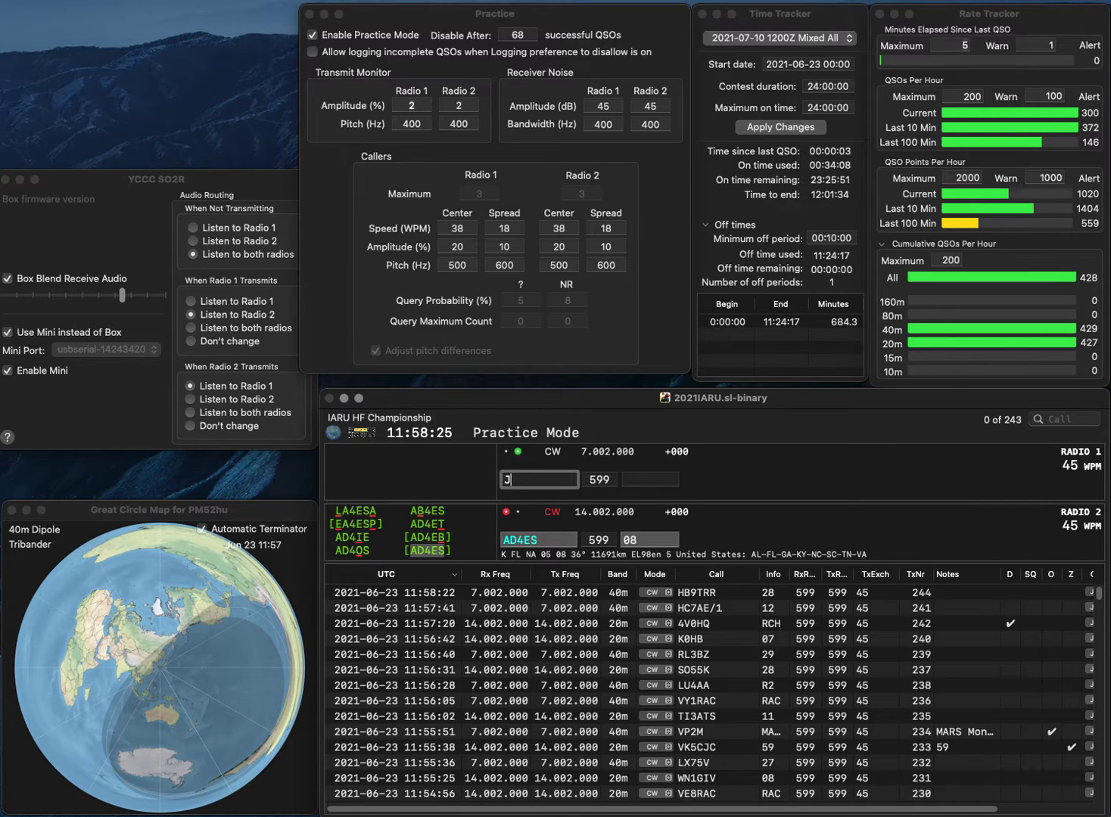
pyautogui.write('WAW/4')
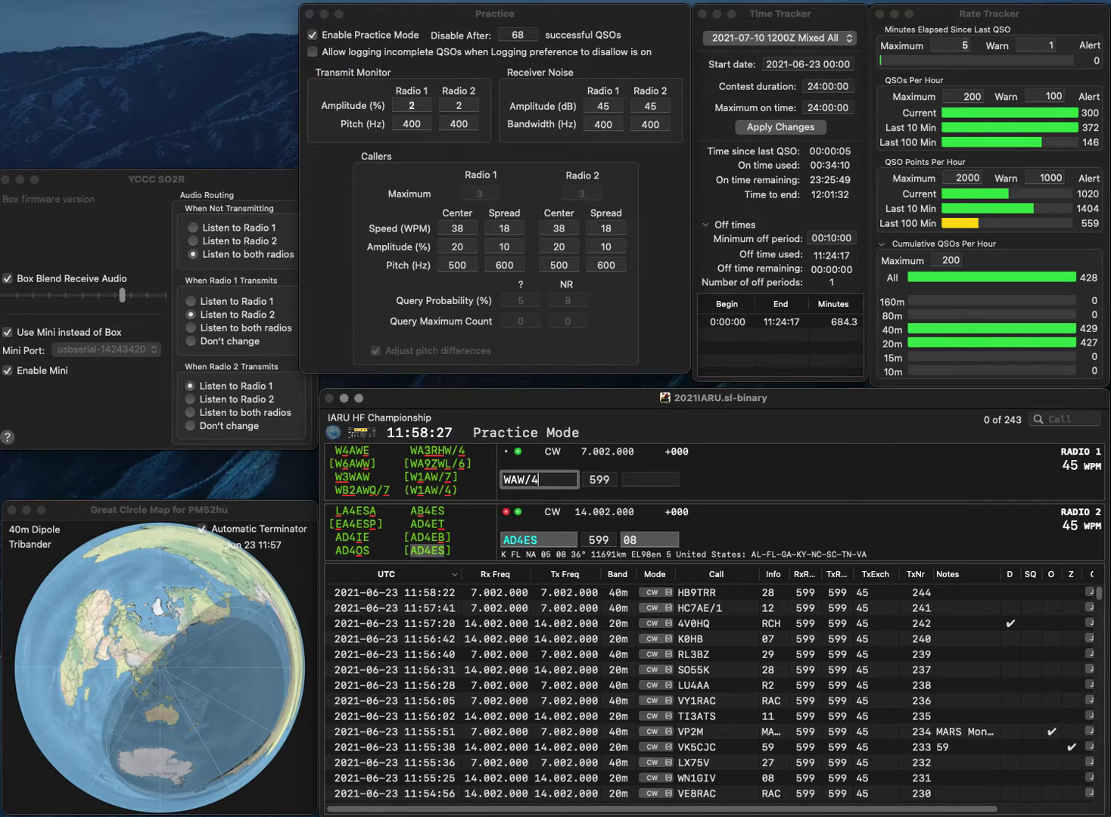
pyautogui.write('1')
pyautogui.press('Return')
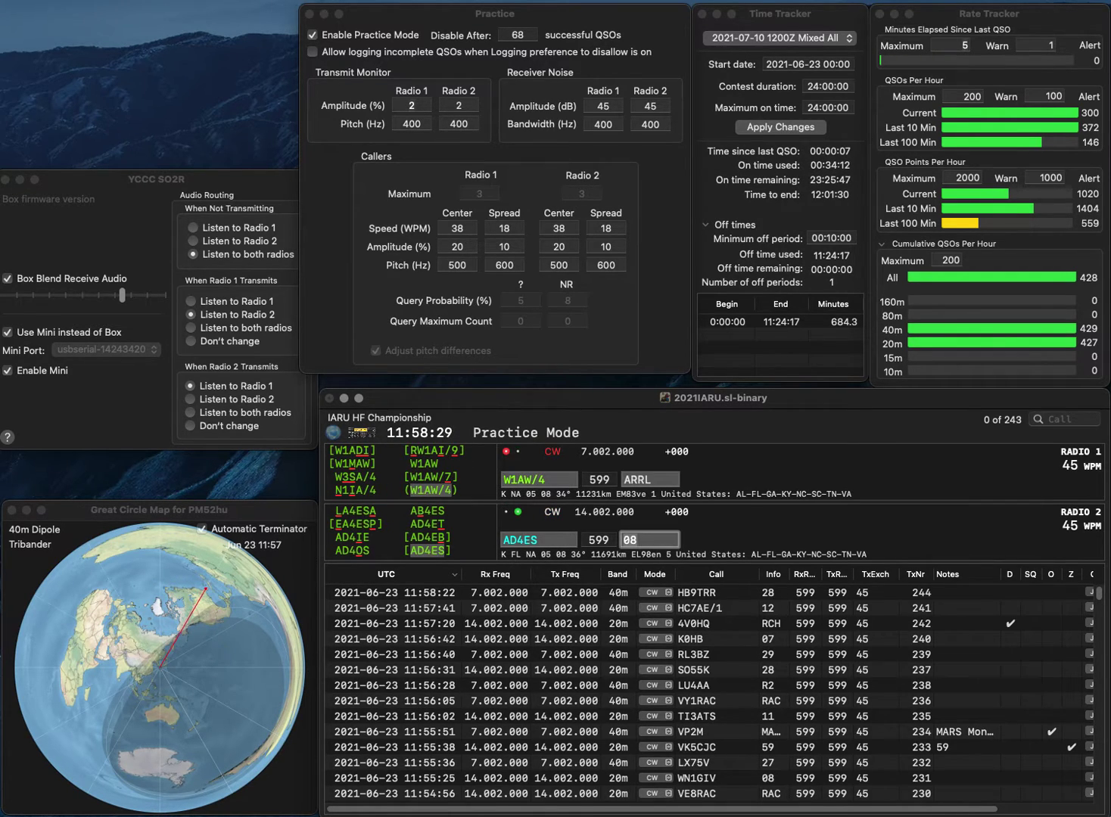
pyautogui.press('Return')
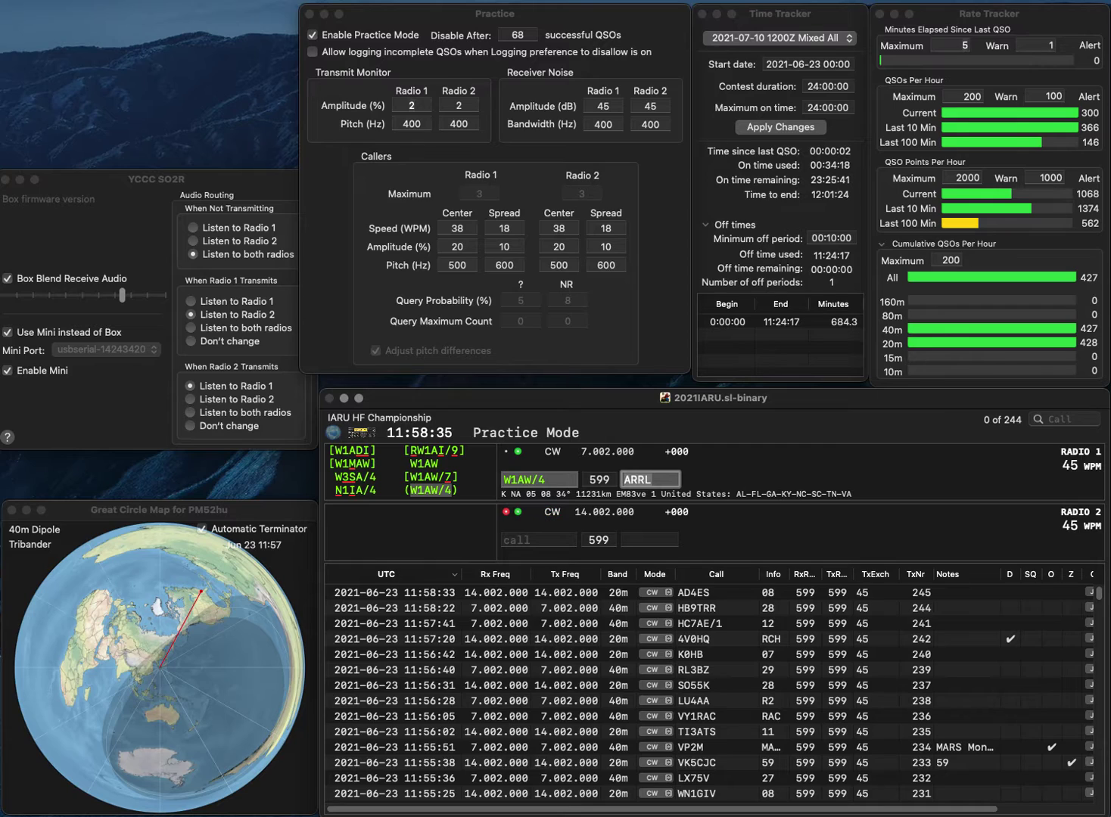
pyautogui.press('Return')
# Work IW0SAF on Radio 2 and XU7AMO on Radio 1, logging both contacts.
pyautogui.write('IW0SA')
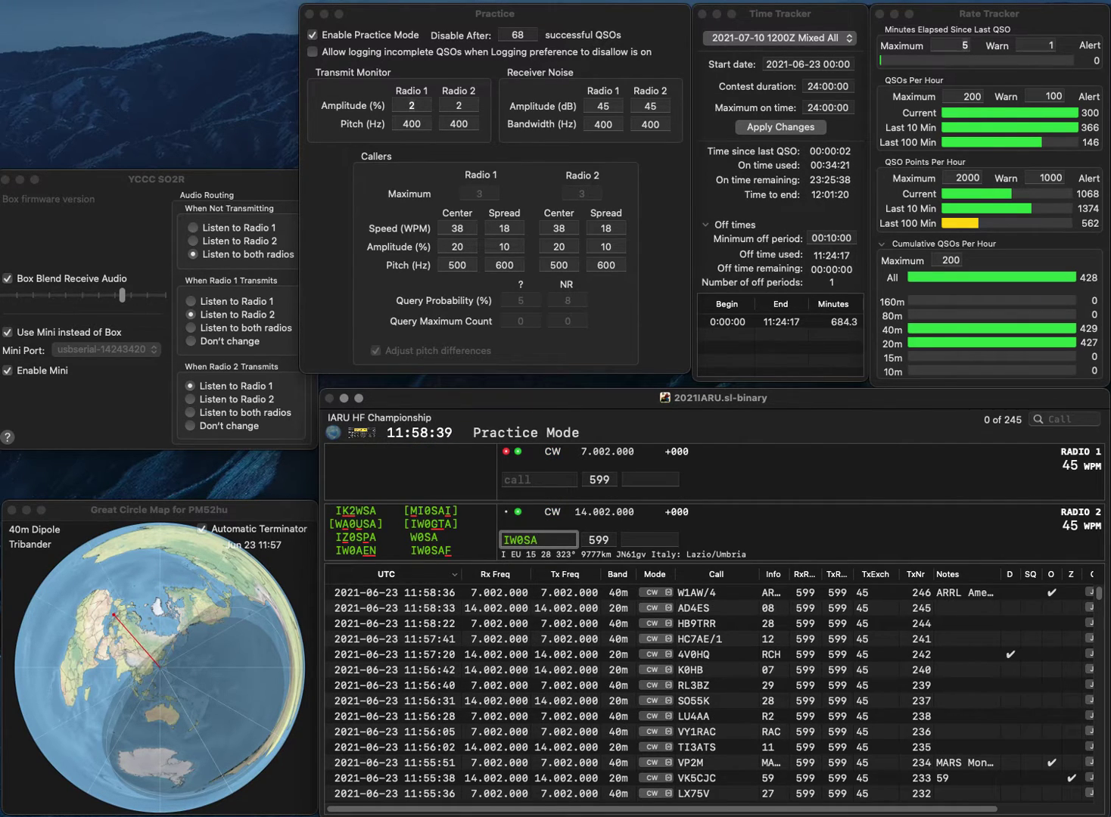
pyautogui.write('F')
pyautogui.press('Return')
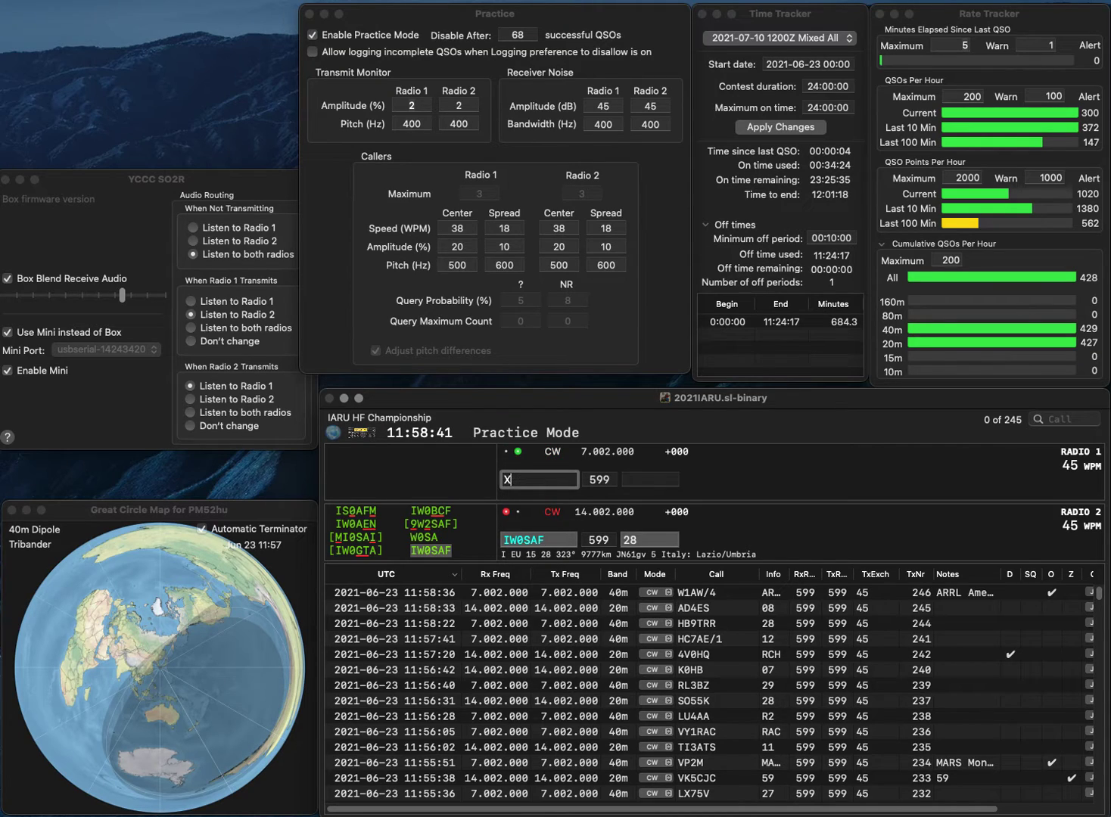
pyautogui.write('XU7AMO')
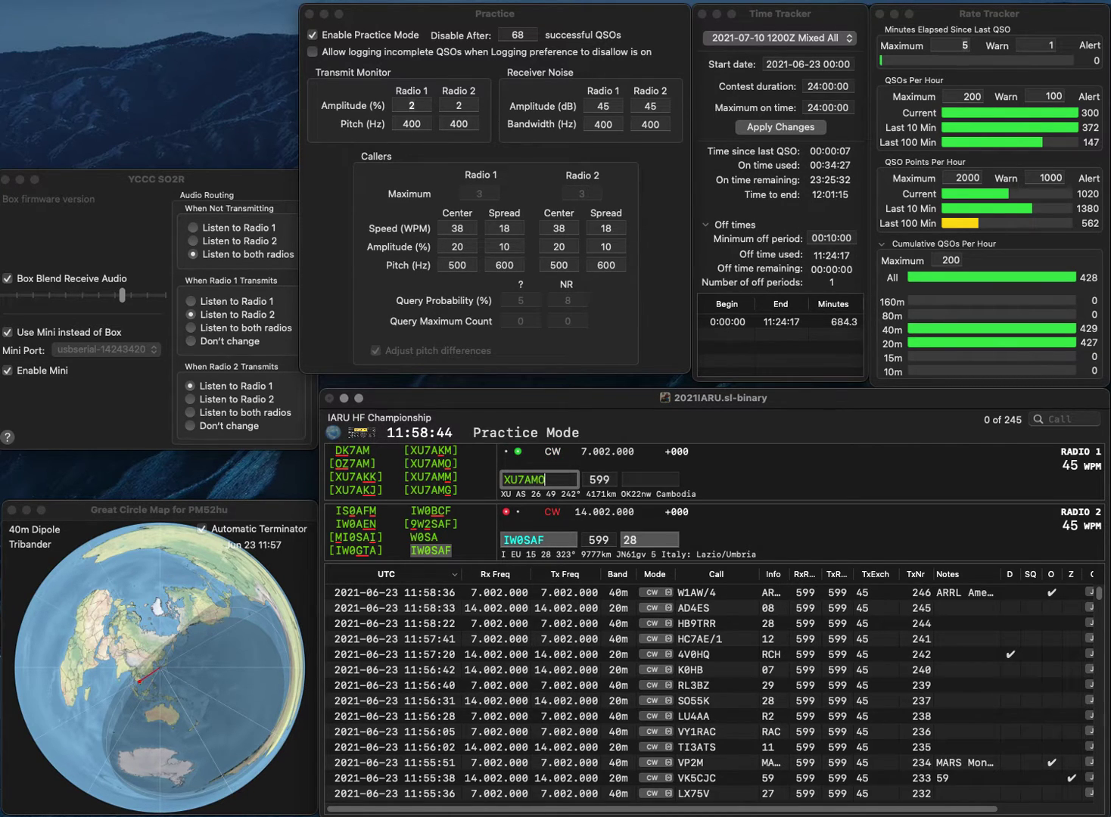
pyautogui.press('Return')
pyautogui.press('Tab')
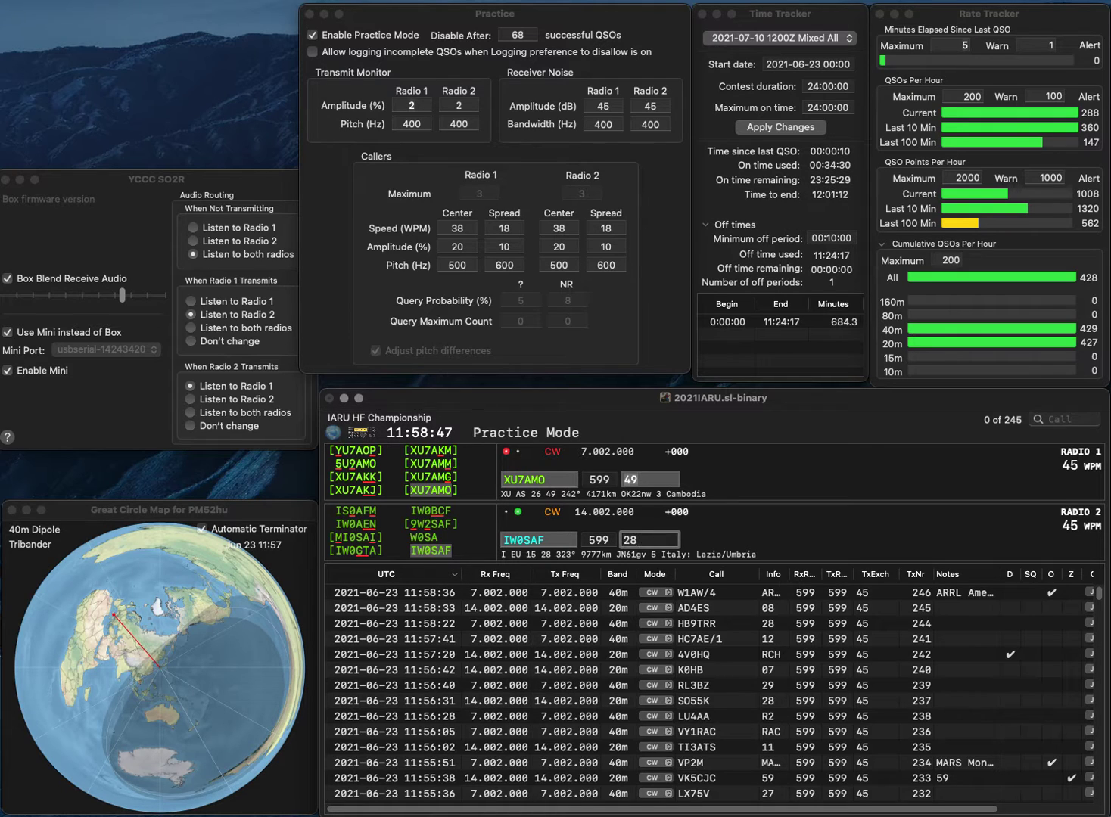
pyautogui.press('Return')
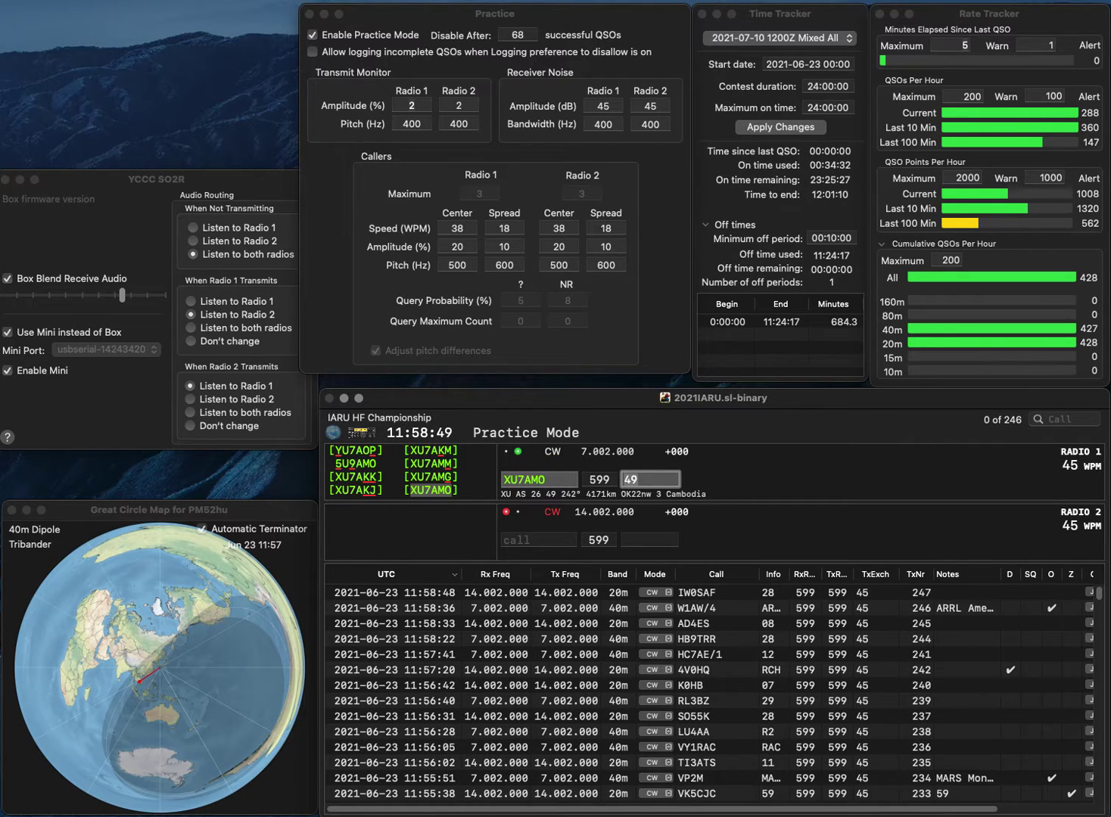
pyautogui.press('Return')
pyautogui.write('W')
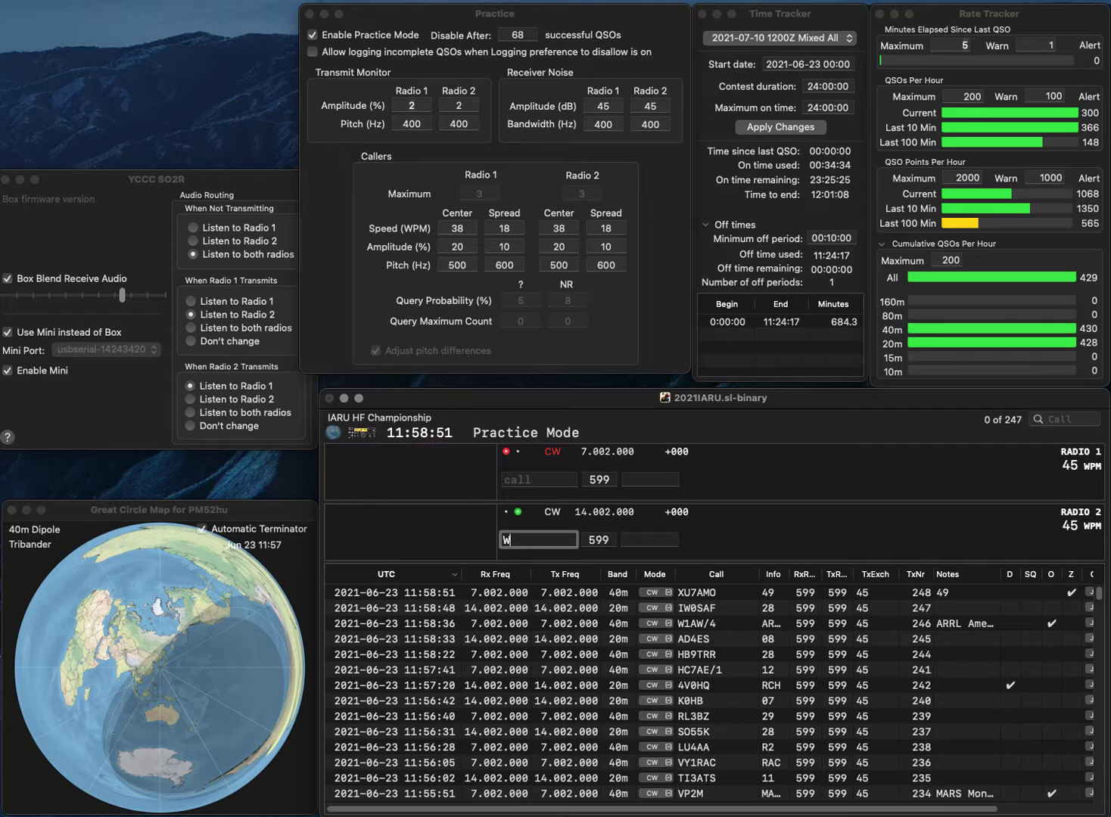
pyautogui.write('A9VEE')
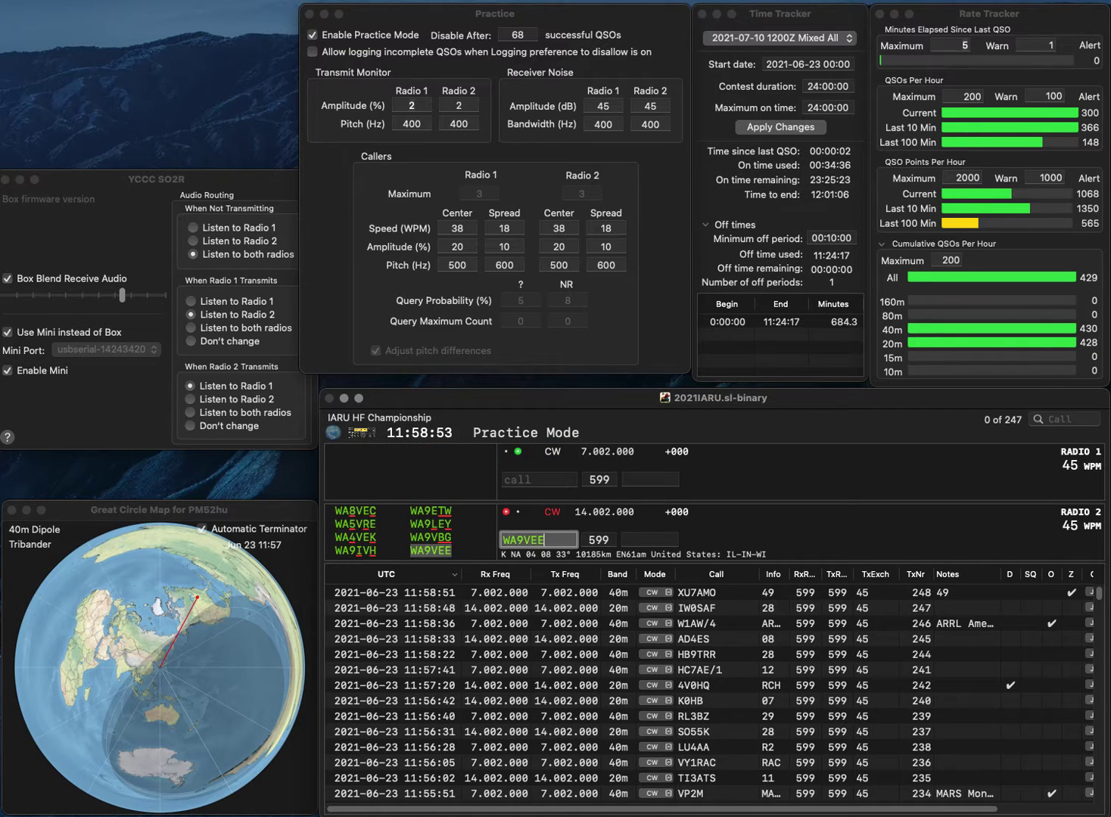
pyautogui.press('Return')
pyautogui.write('ED1AA')
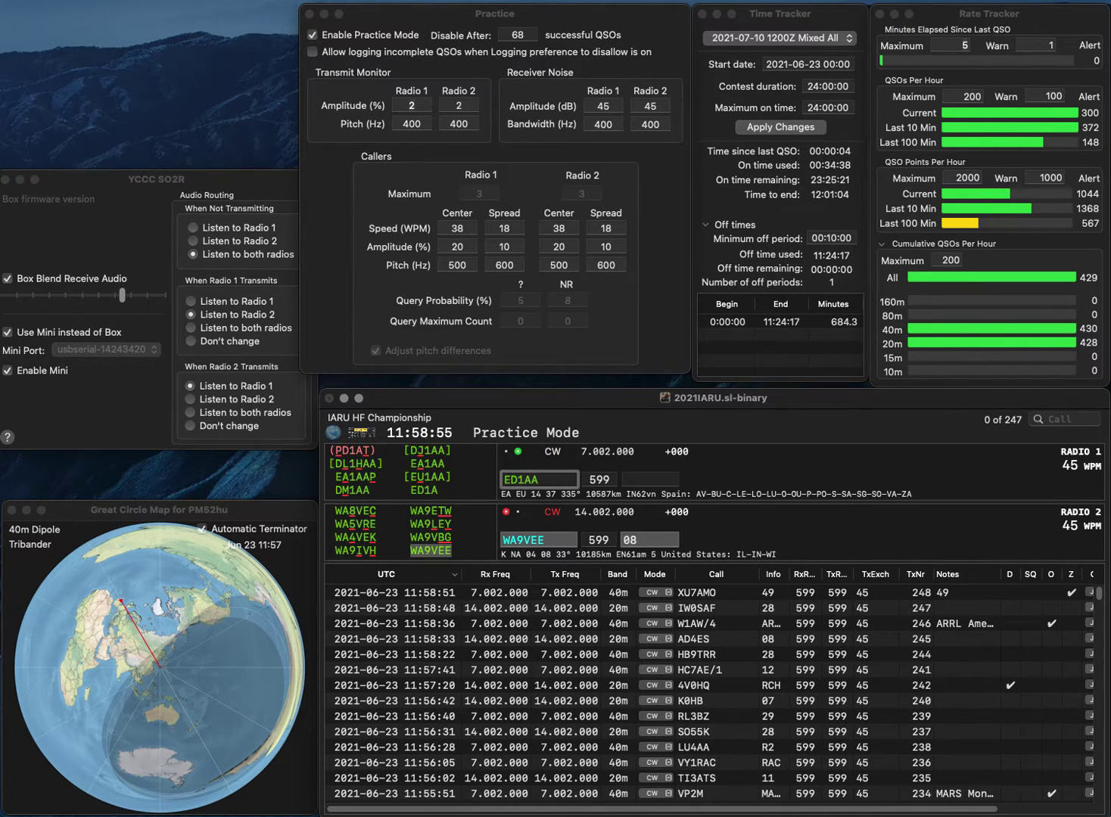
pyautogui.press('BackSpace')
pyautogui.write('2')
pyautogui.press('Return')
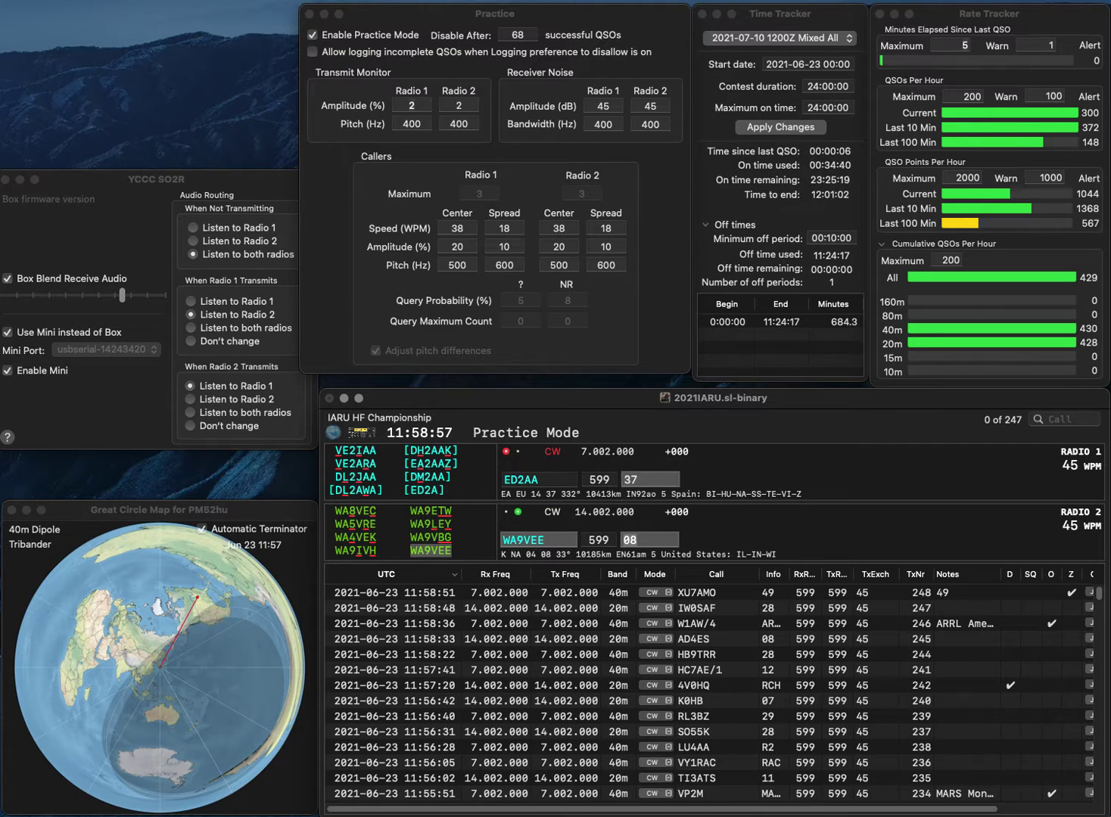
pyautogui.press('Return')
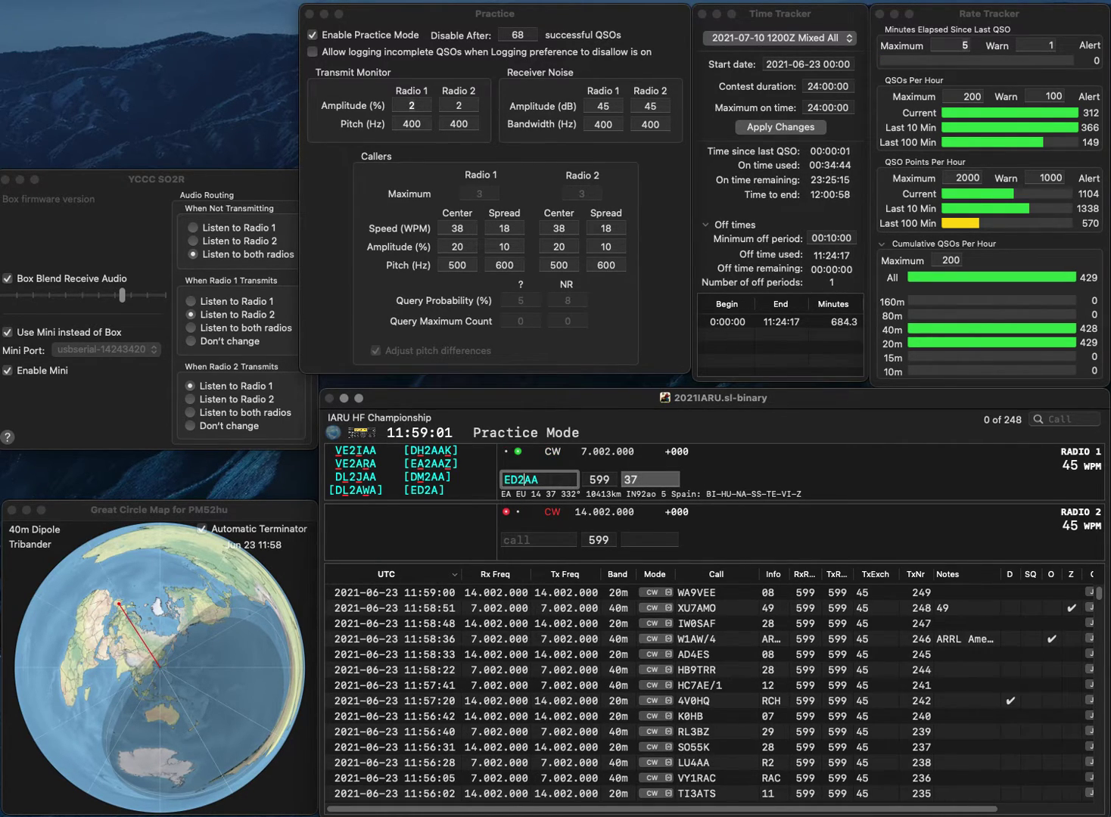
pyautogui.press('BackSpace')
pyautogui.press('BackSpace')
pyautogui.write('5')
pyautogui.press('BackSpace')
pyautogui.write('T')
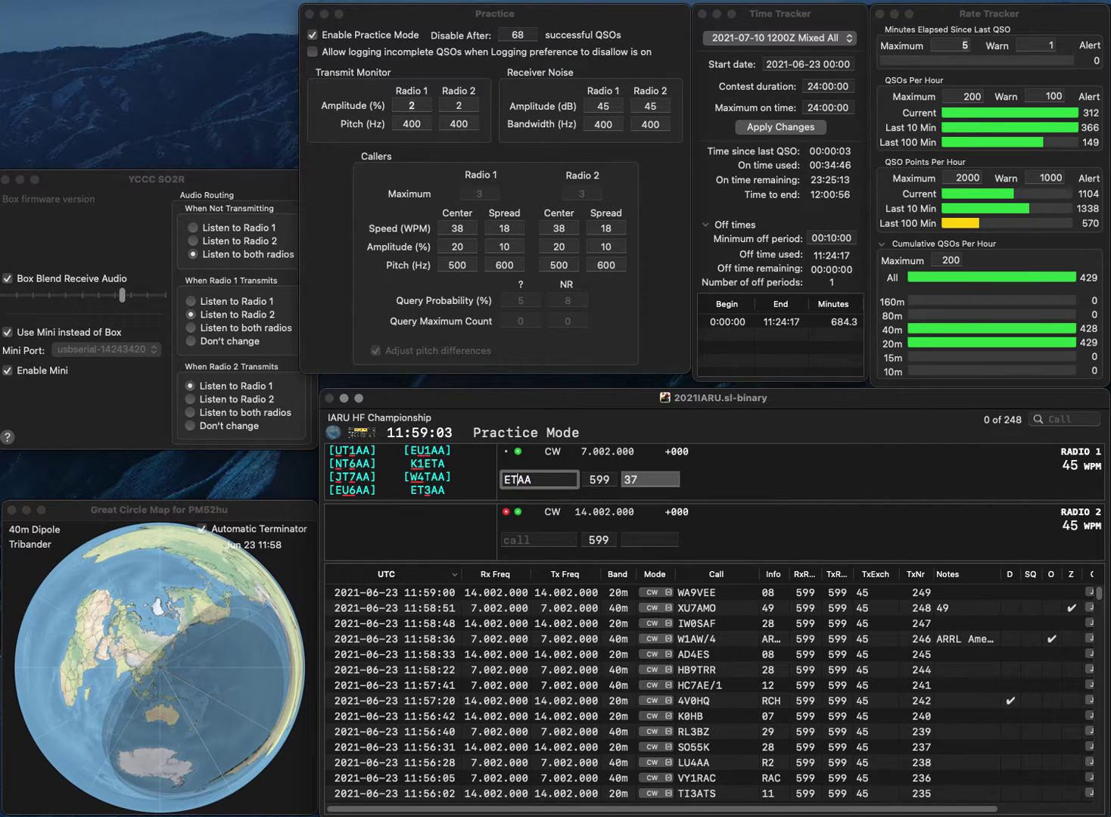
pyautogui.write('3')
pyautogui.press('Return')
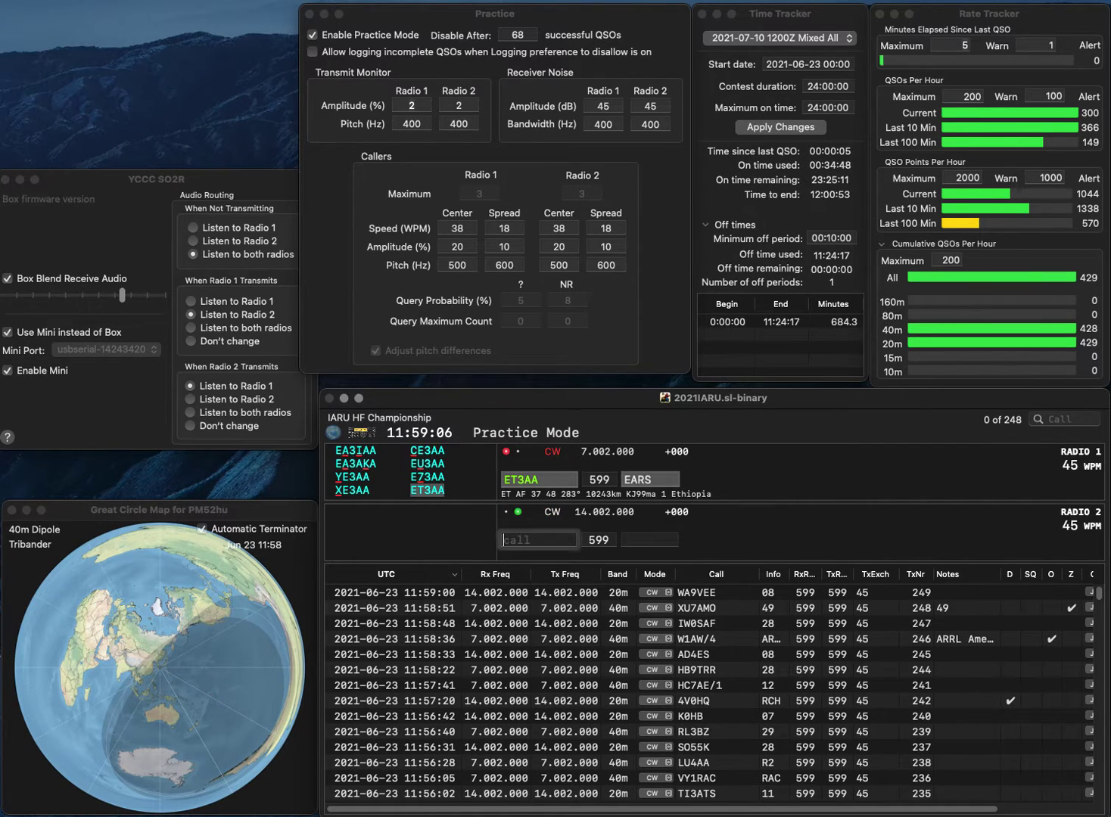
pyautogui.write('MM')
pyautogui.write('0SQC')
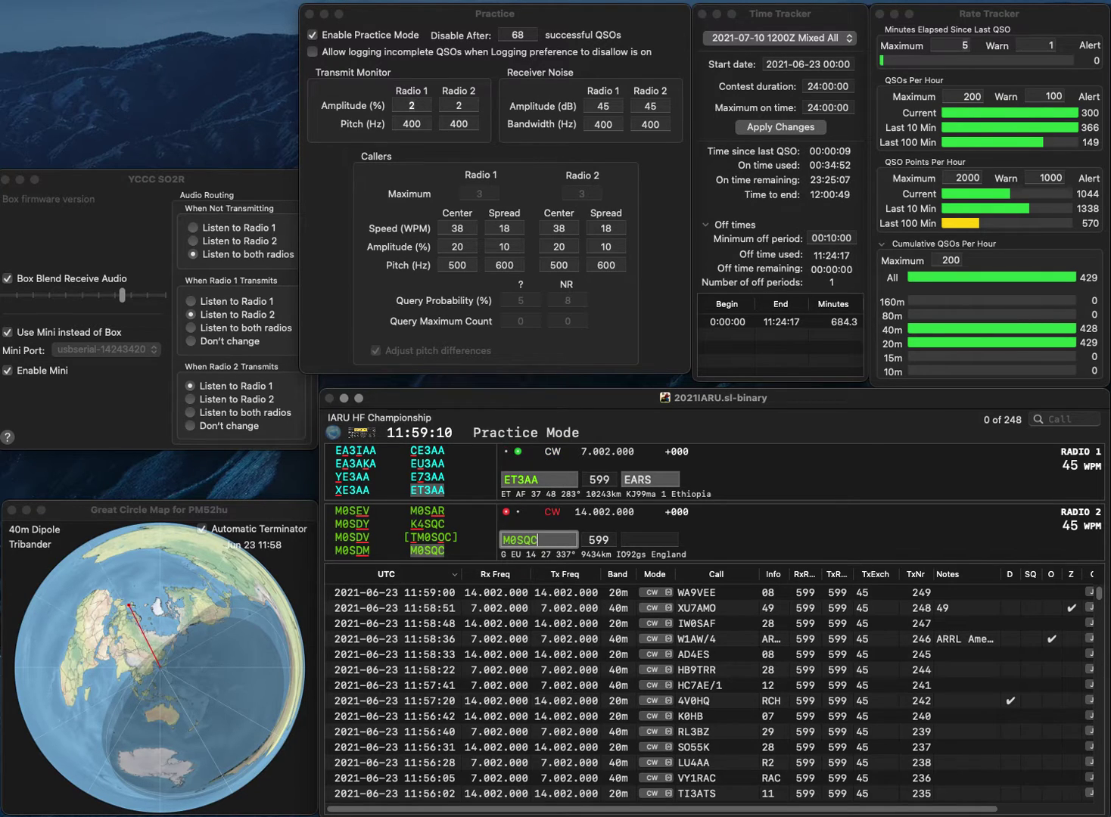
pyautogui.press('Return')
pyautogui.click(538, 539)
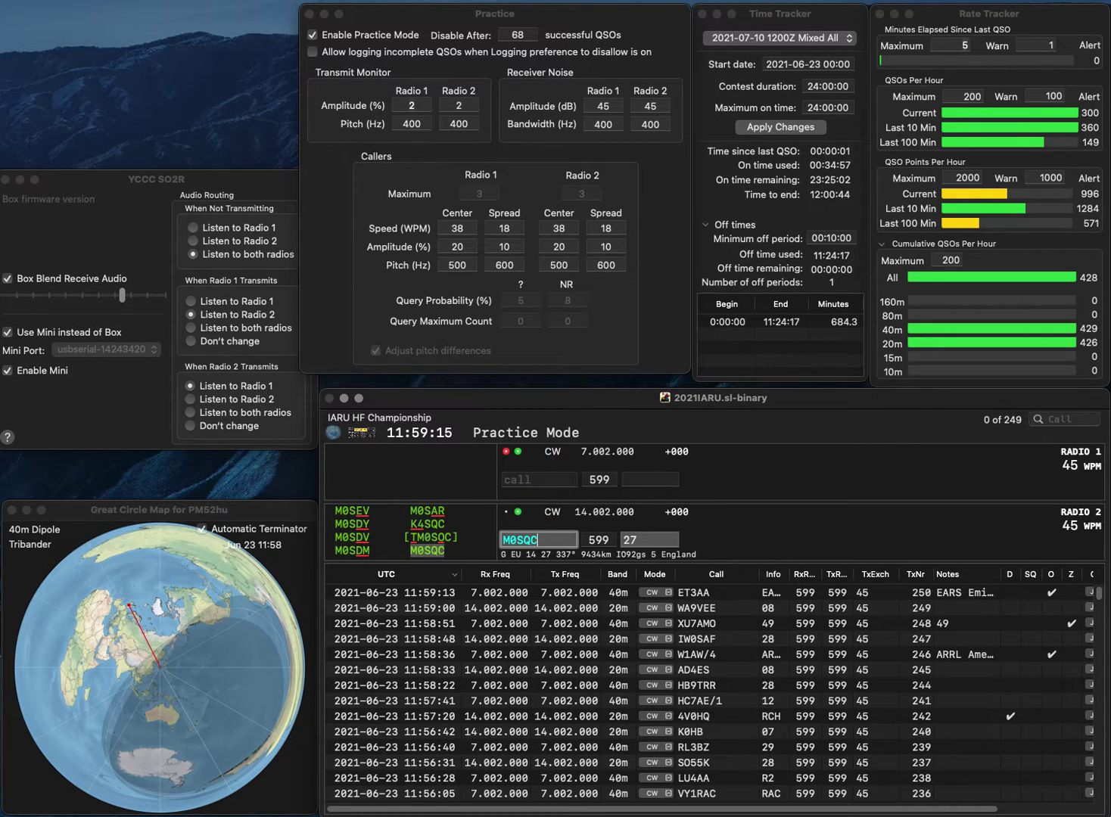
pyautogui.press('Return')
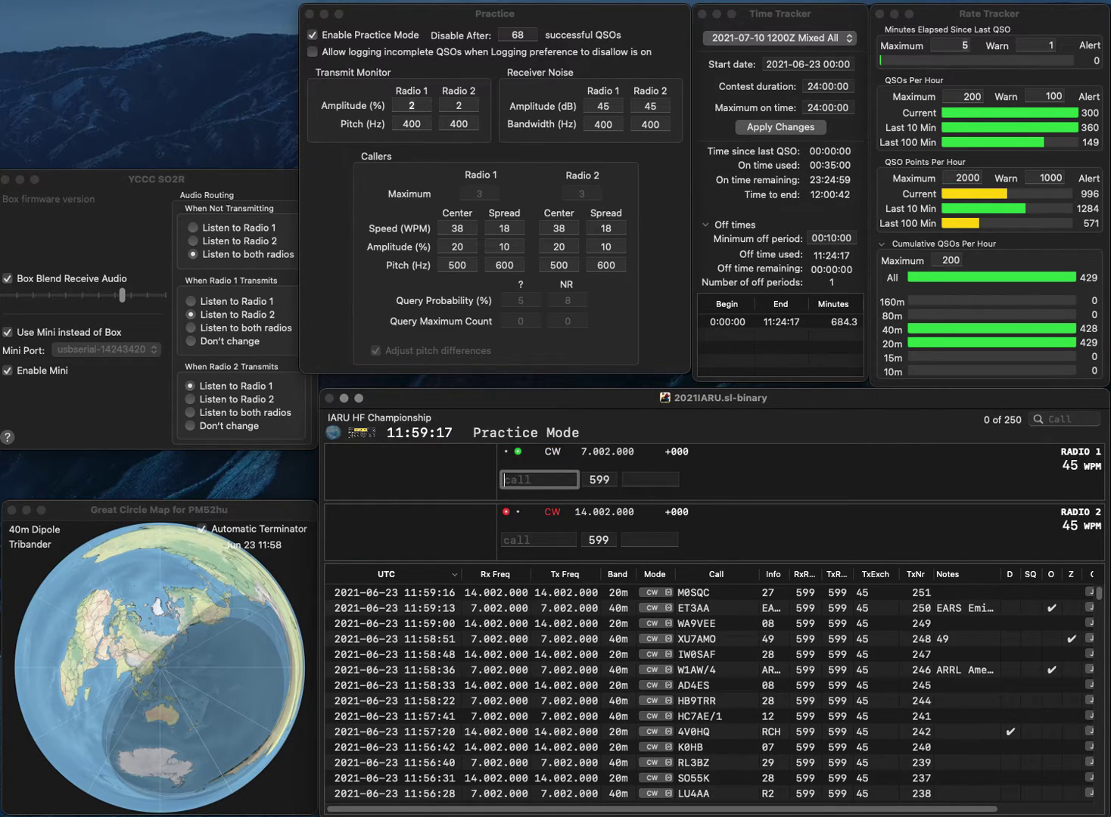
pyautogui.write('W8XW')
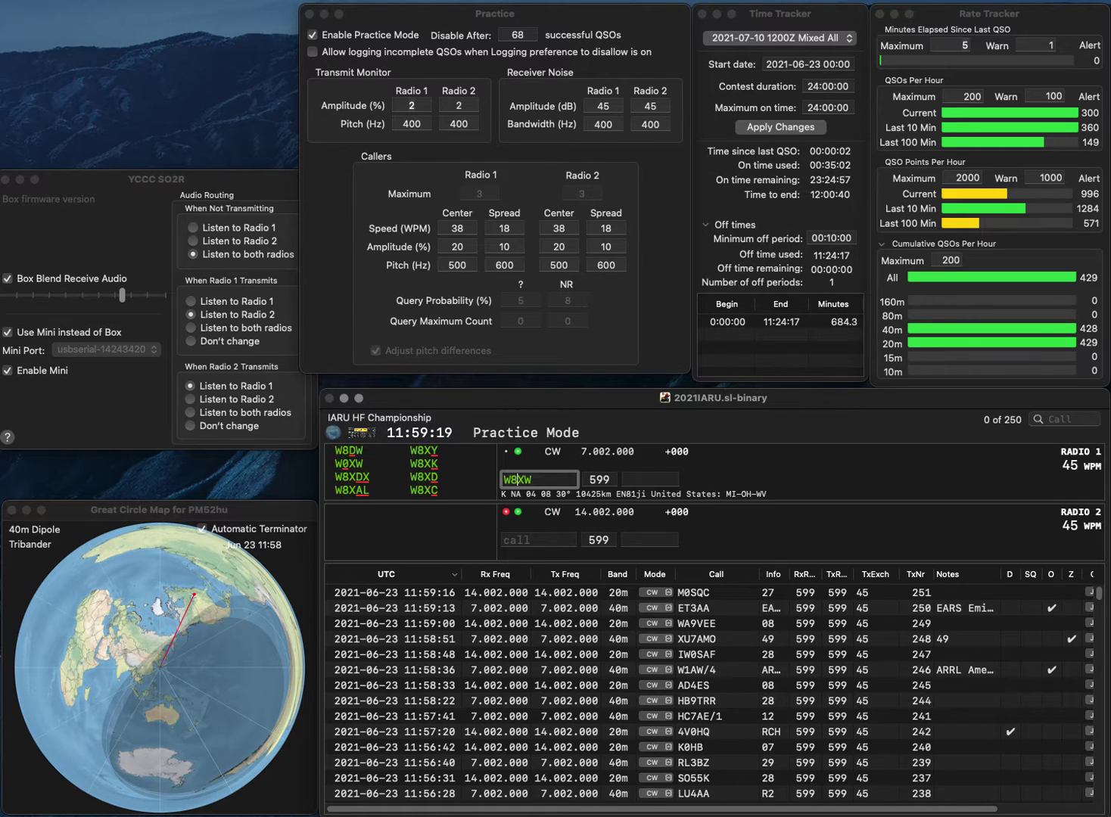
pyautogui.press('Left')
pyautogui.press('Left')
pyautogui.press('BackSpace')
pyautogui.write('9')
pyautogui.press('Return')
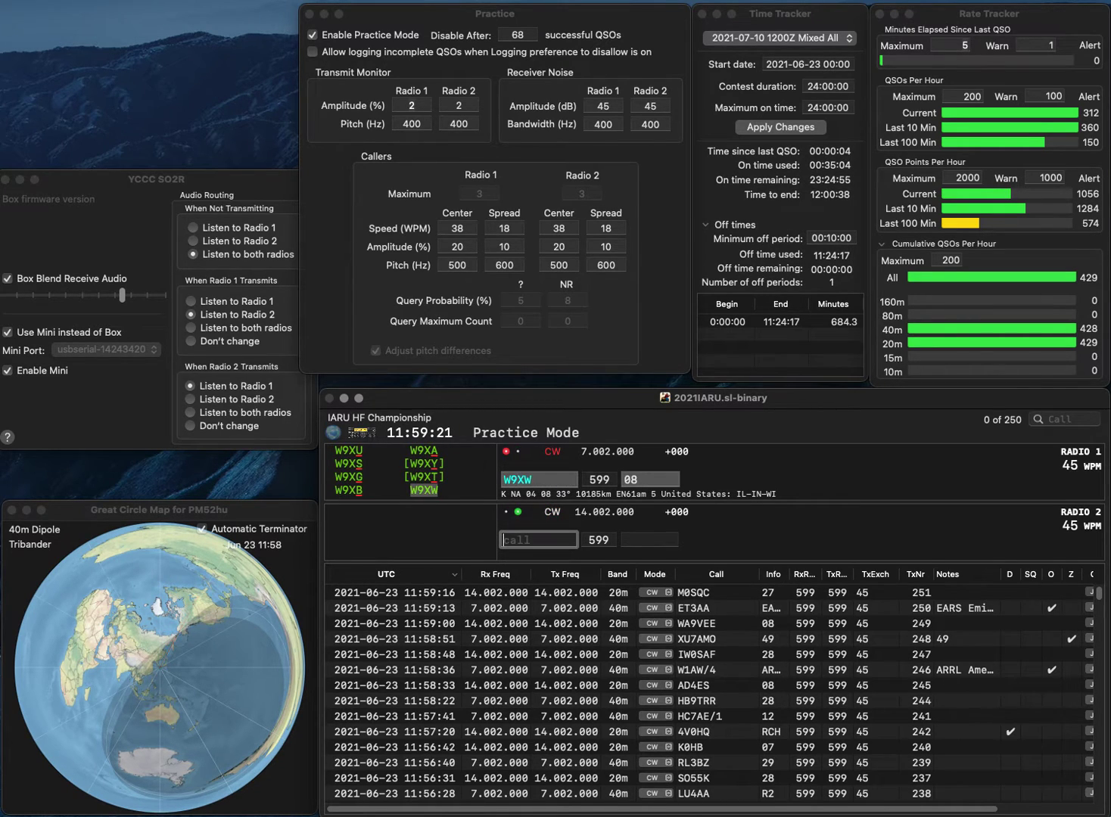
pyautogui.write('WF4I')
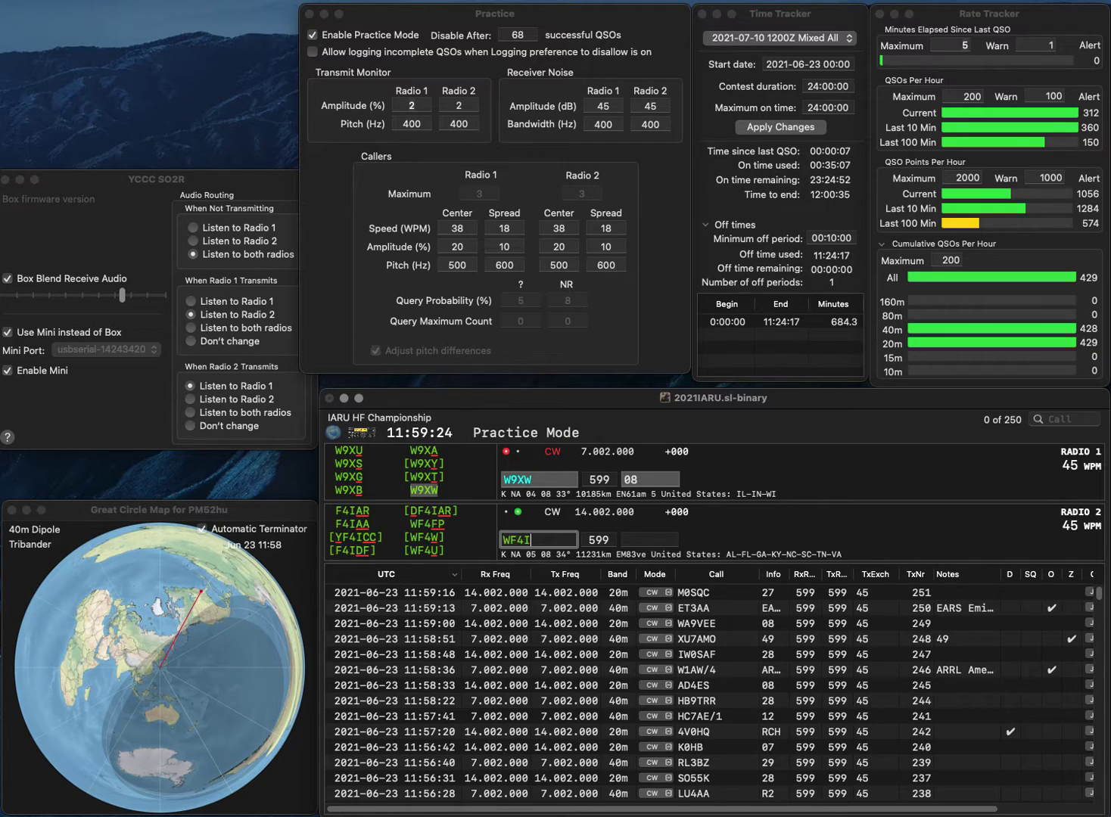
pyautogui.press('Return')
pyautogui.click(518, 481)
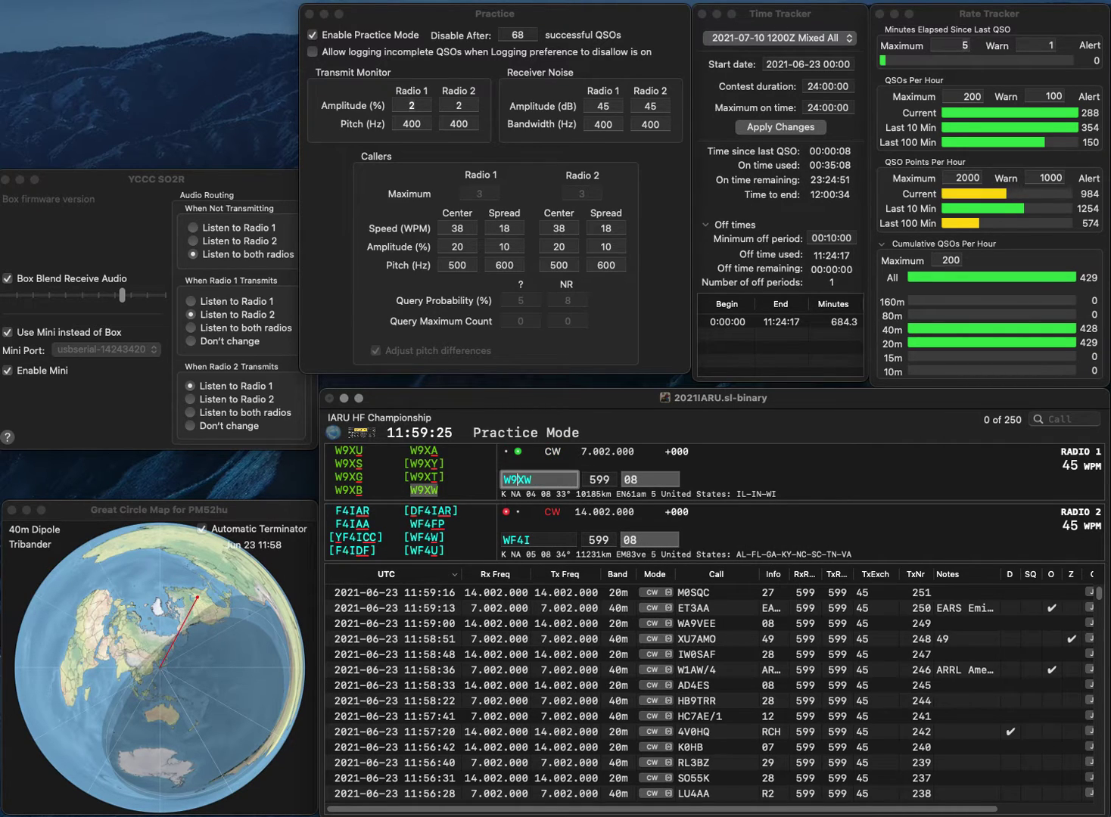
pyautogui.press('Return')
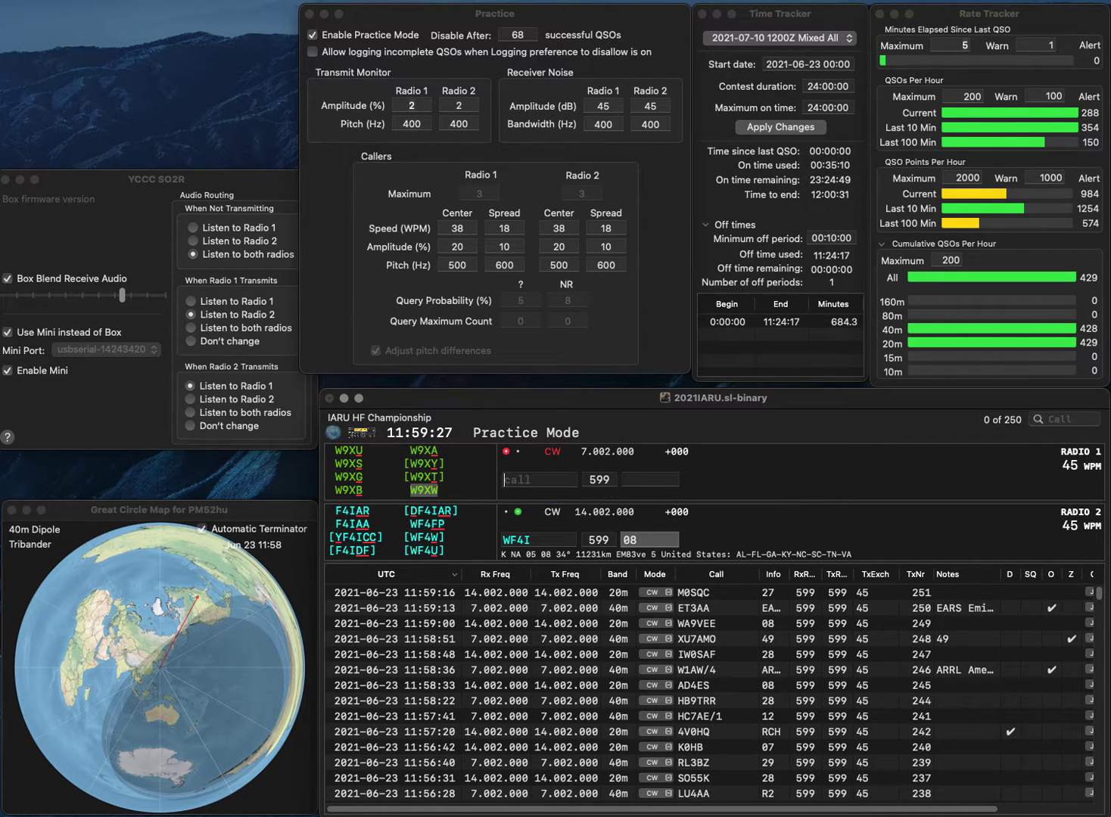
# Correct the Radio 2 call to WF3S and transmit it to the station.
pyautogui.click(538, 540)
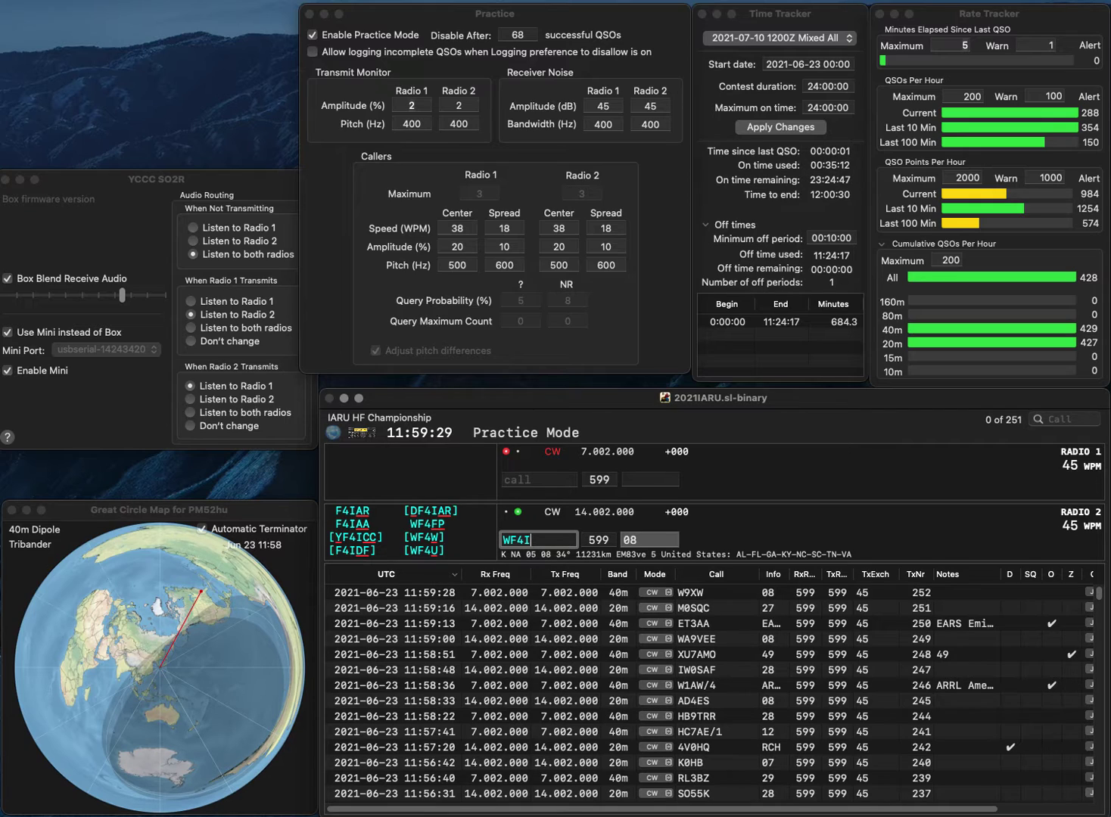
pyautogui.press('BackSpace')
pyautogui.press('BackSpace')
pyautogui.write('3S')
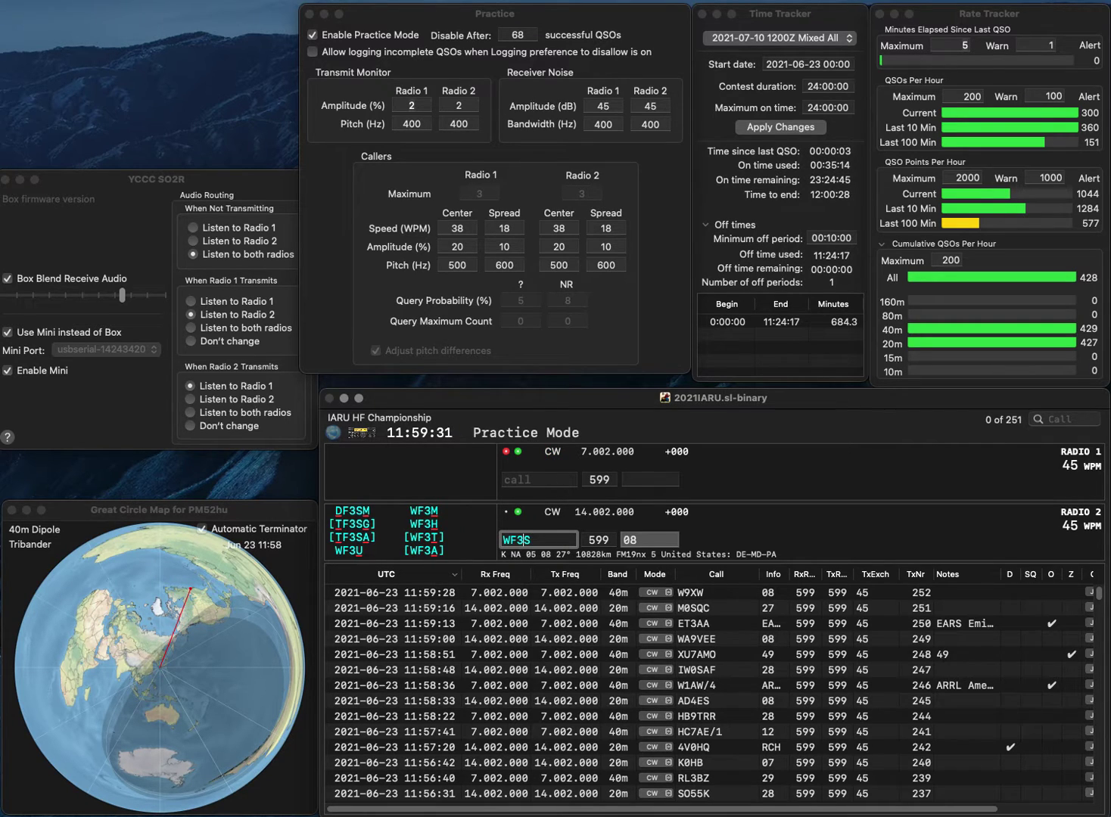
pyautogui.press('Return')
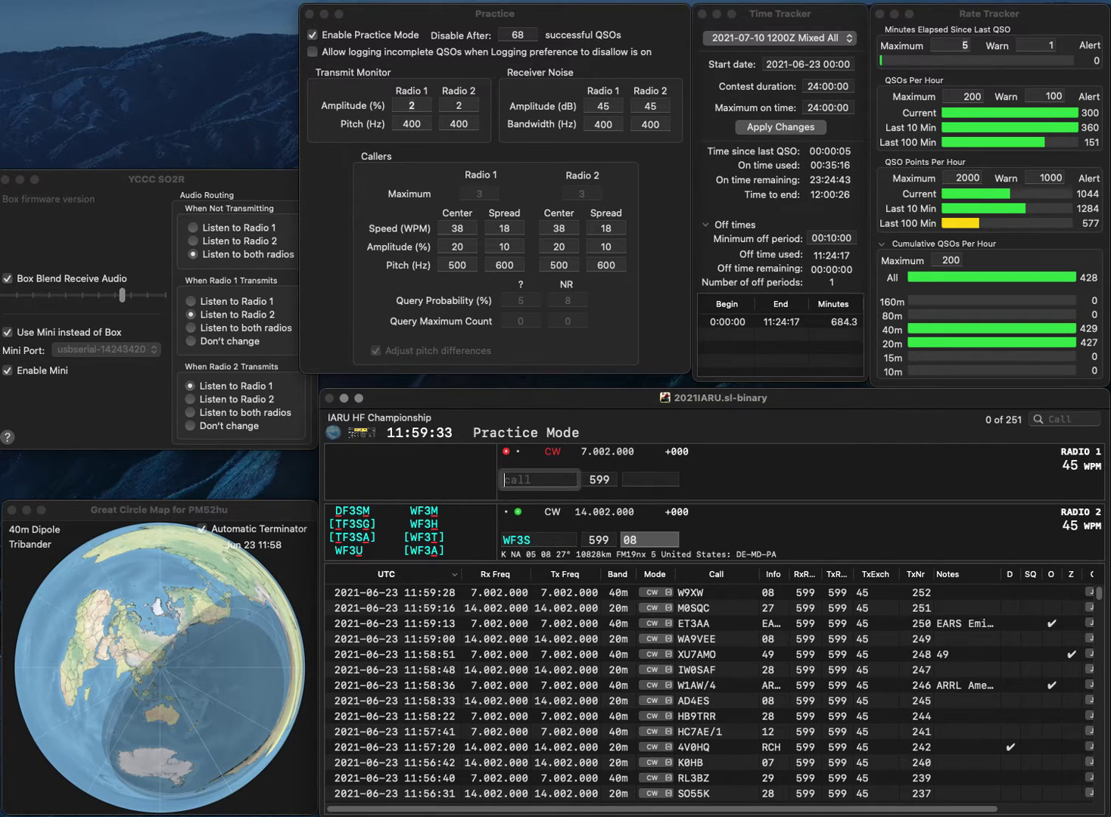
pyautogui.write('VE')
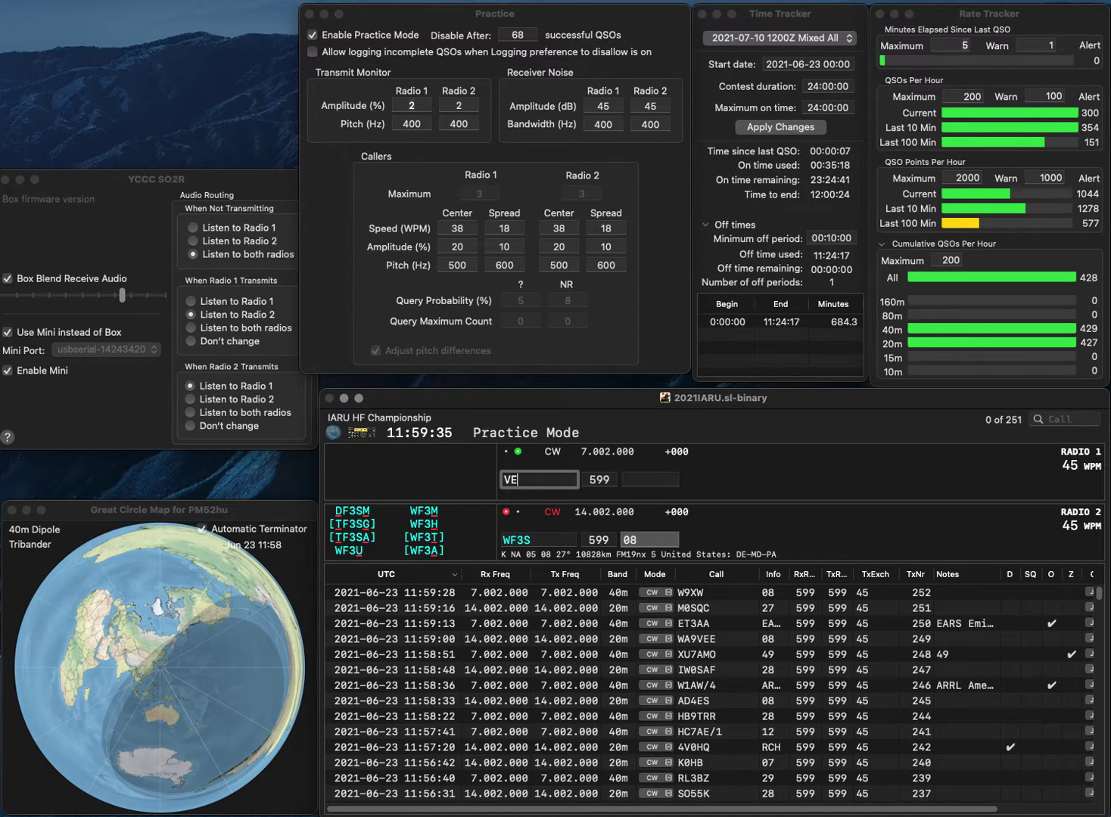
pyautogui.write('7KP')
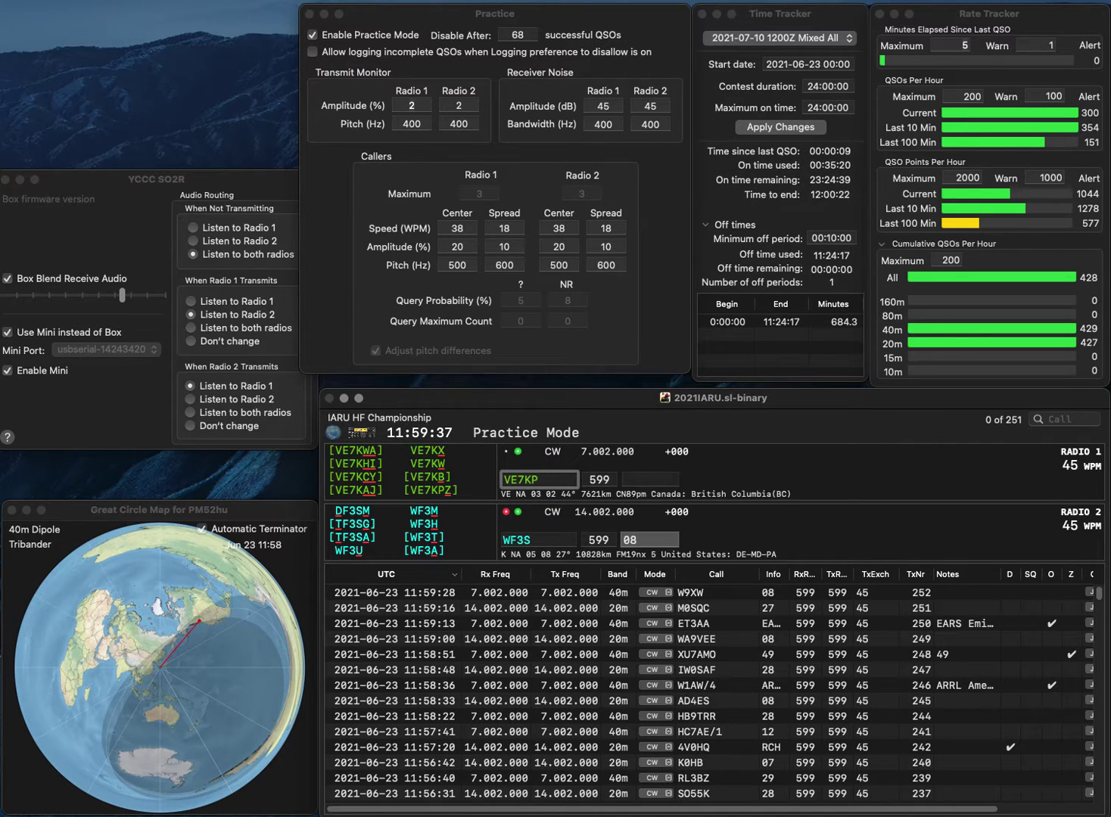
pyautogui.write('Z')
pyautogui.press('Return')
pyautogui.press('BackSpace')
pyautogui.write('H')
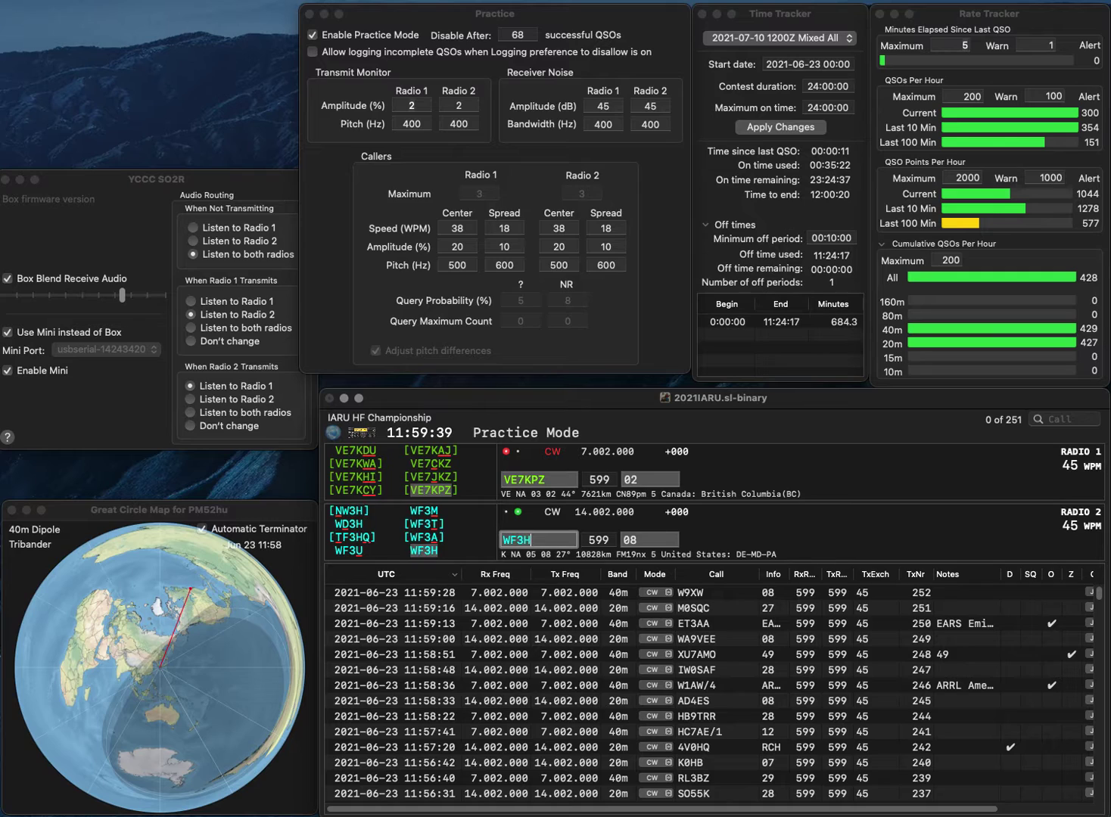
pyautogui.press('Return')
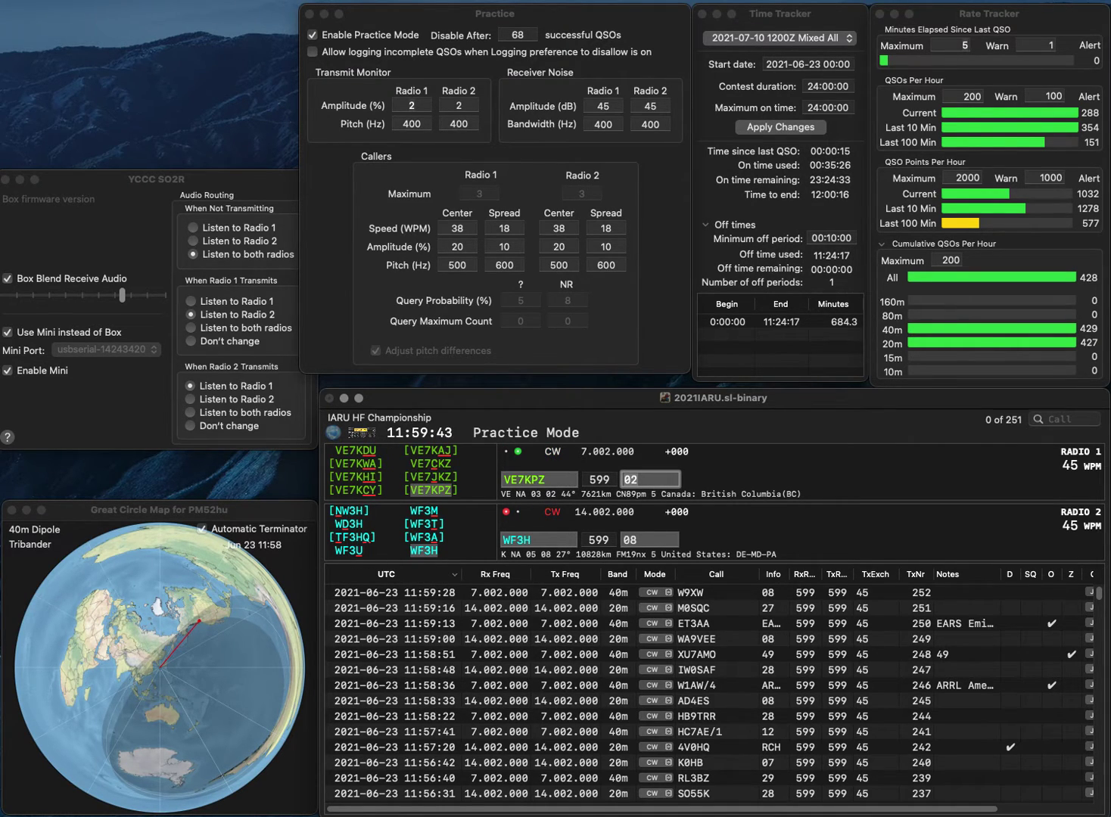
pyautogui.press('Return')
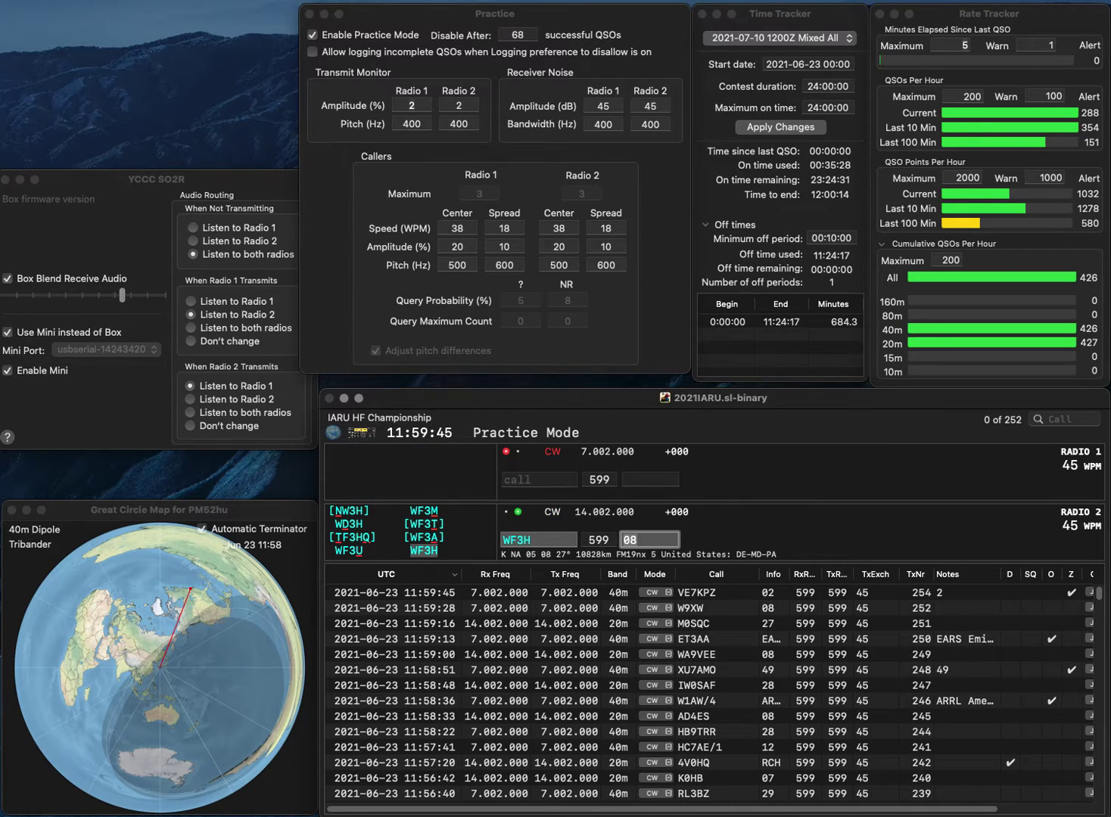
pyautogui.press('Return')
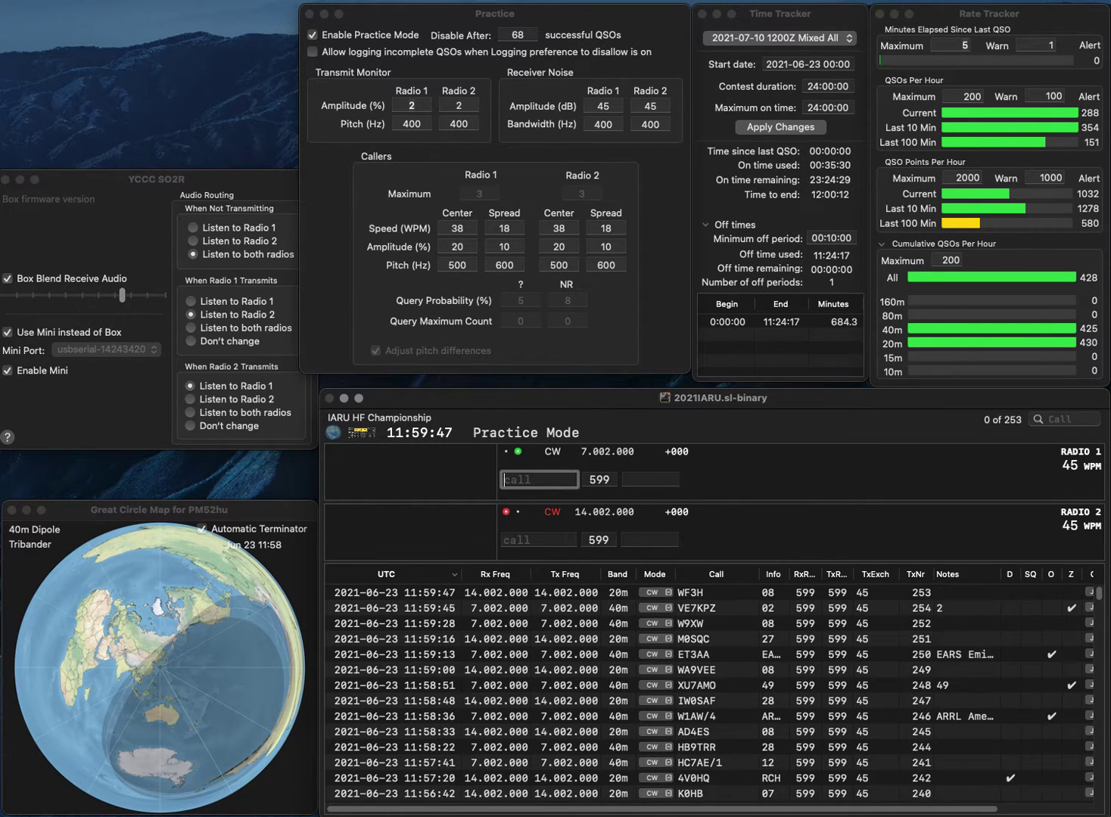
pyautogui.write('ZL2IFB')
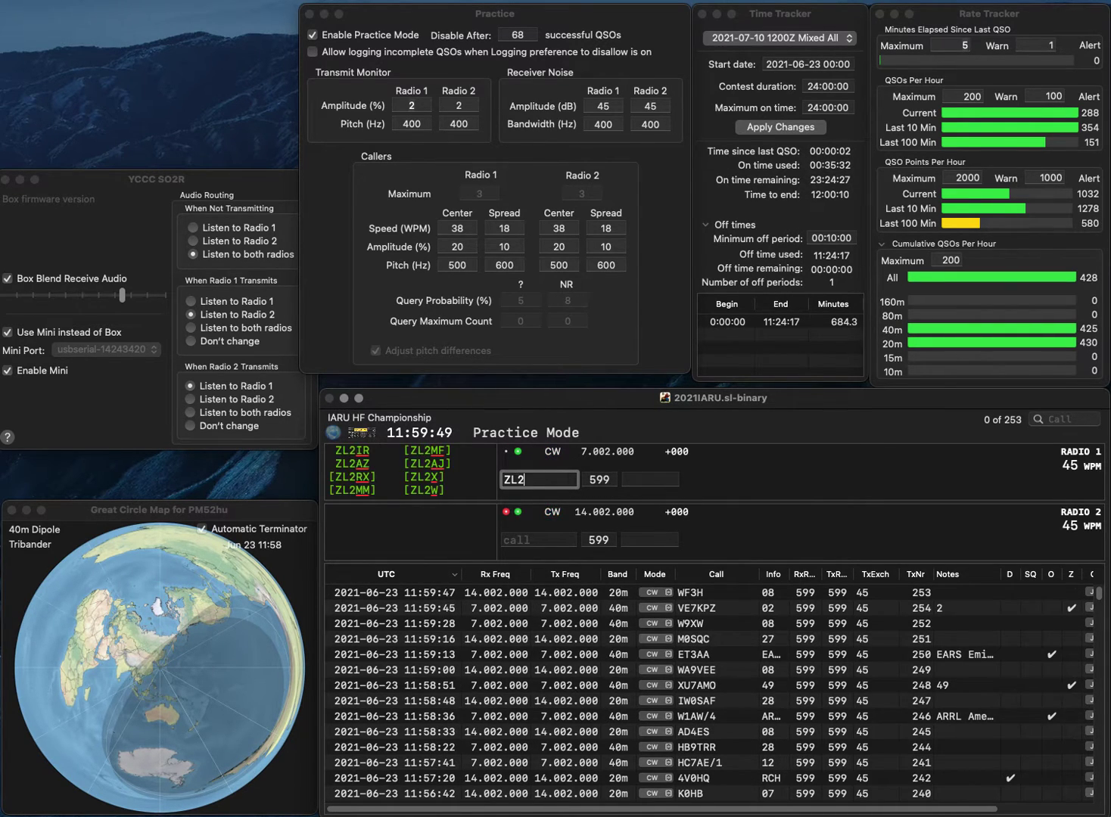
pyautogui.press('Return')
pyautogui.write('3')
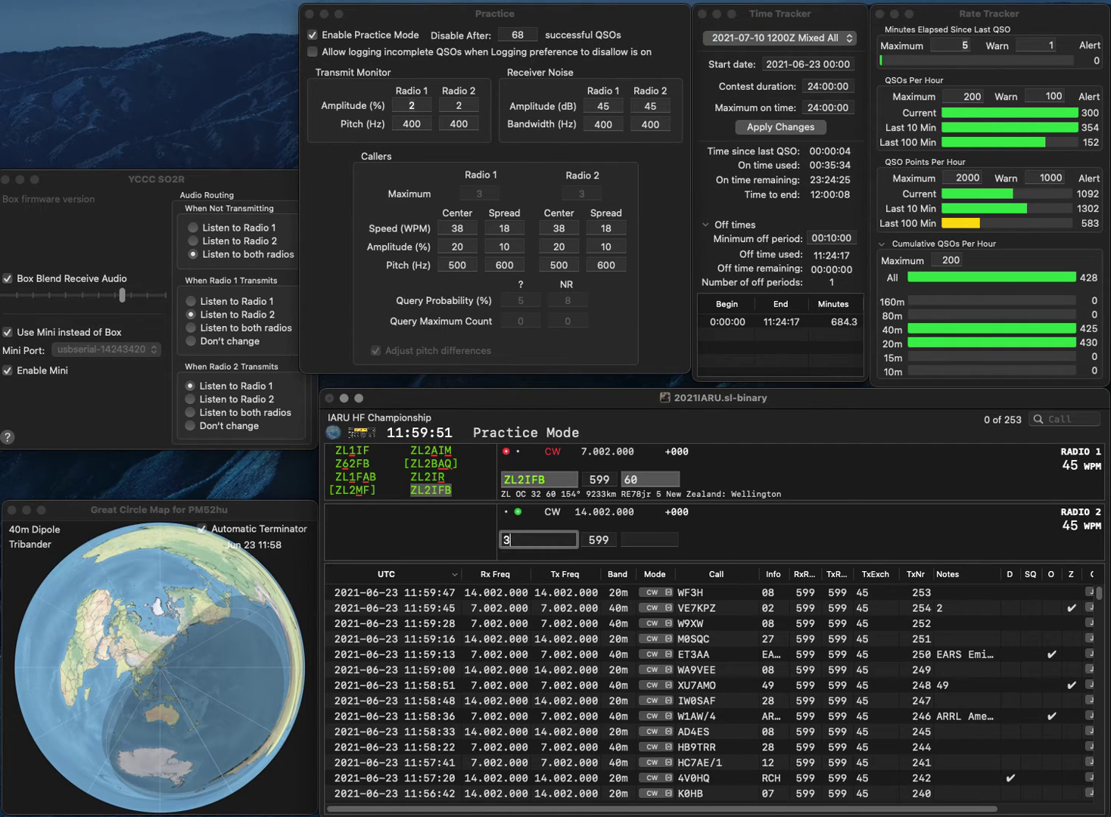
pyautogui.write('YV')
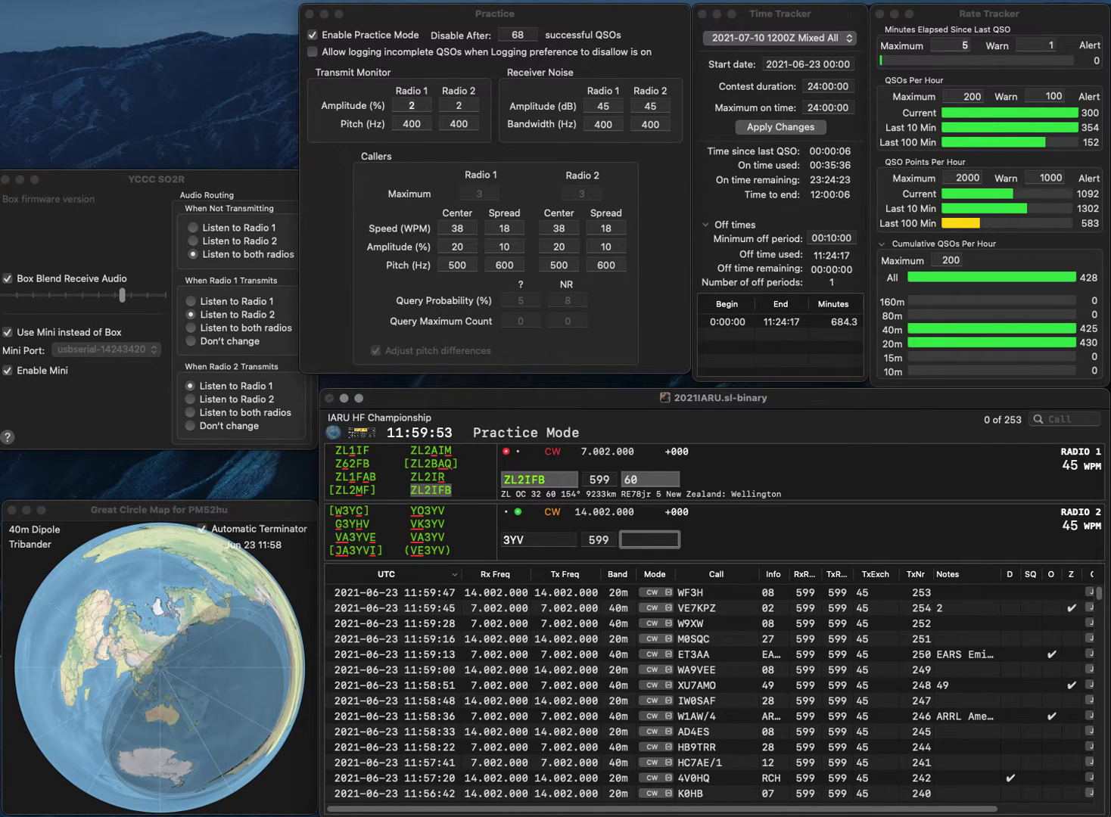
pyautogui.press('Return')
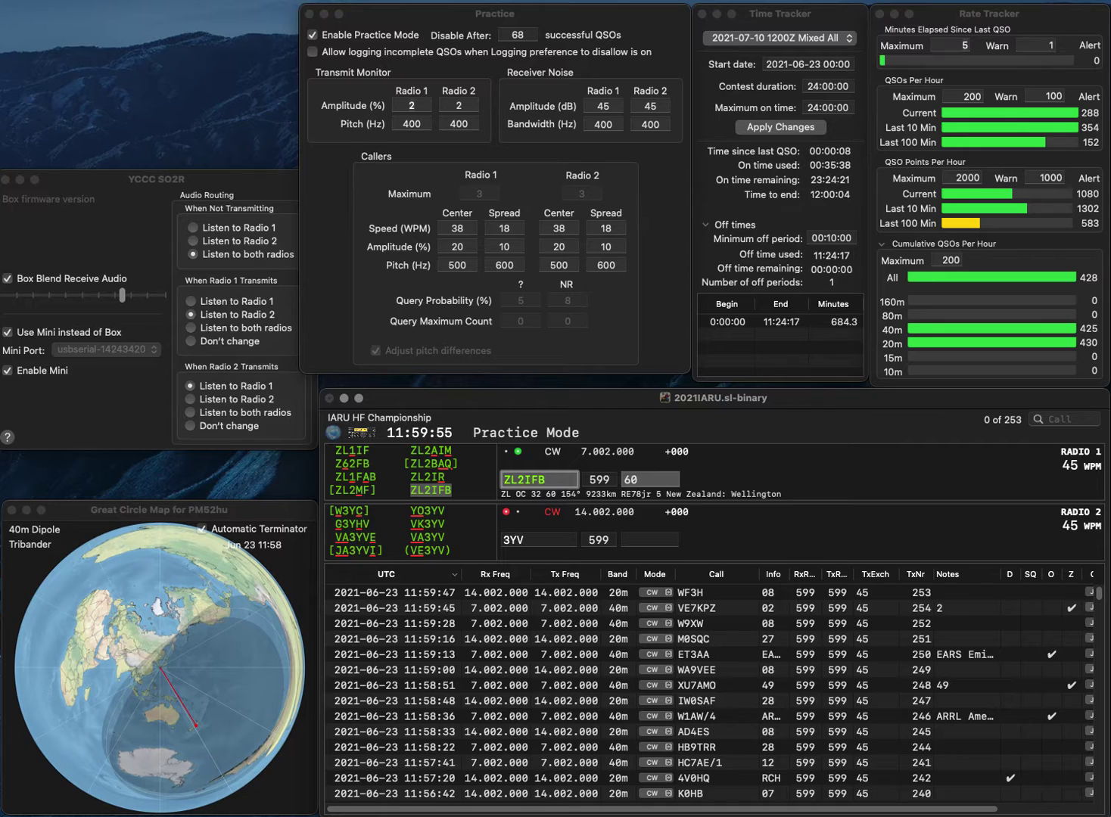
# Log ZL2IFB on Radio 1 and complete the Radio 2 call as VE3YV, sending the exchange.
pyautogui.press('Tab')
pyautogui.press('Return')
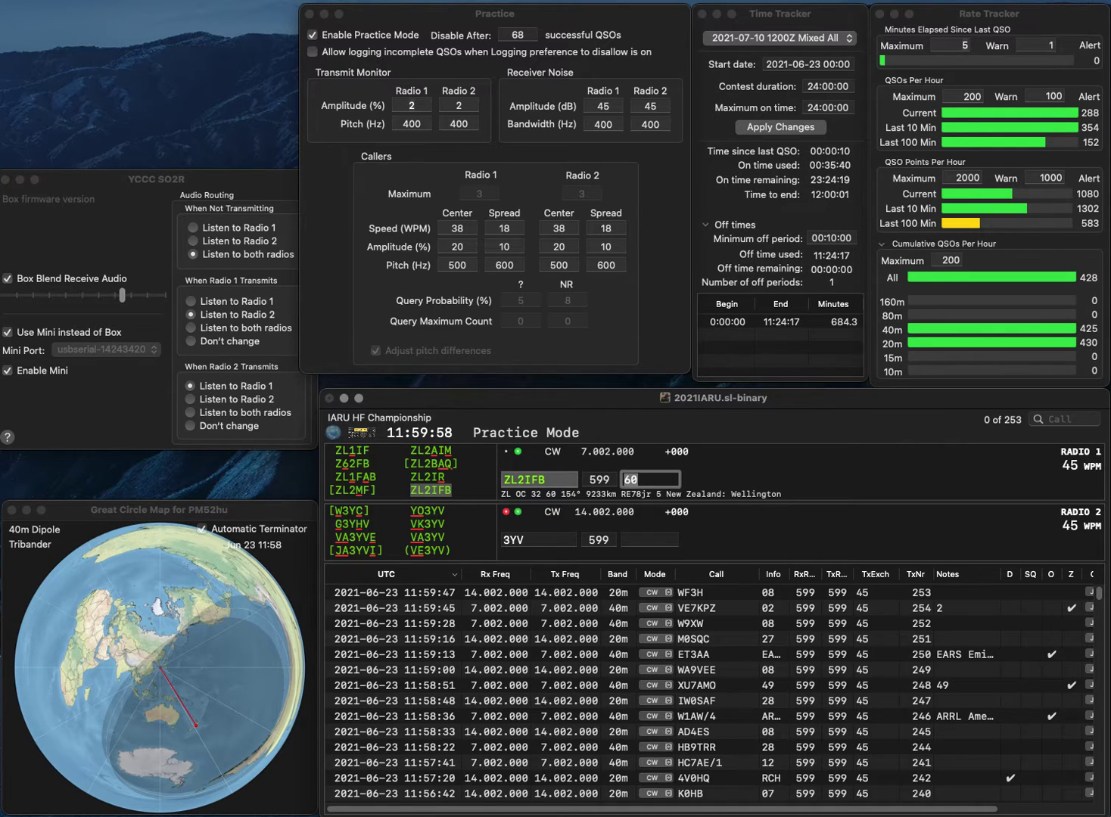
pyautogui.write('VE')
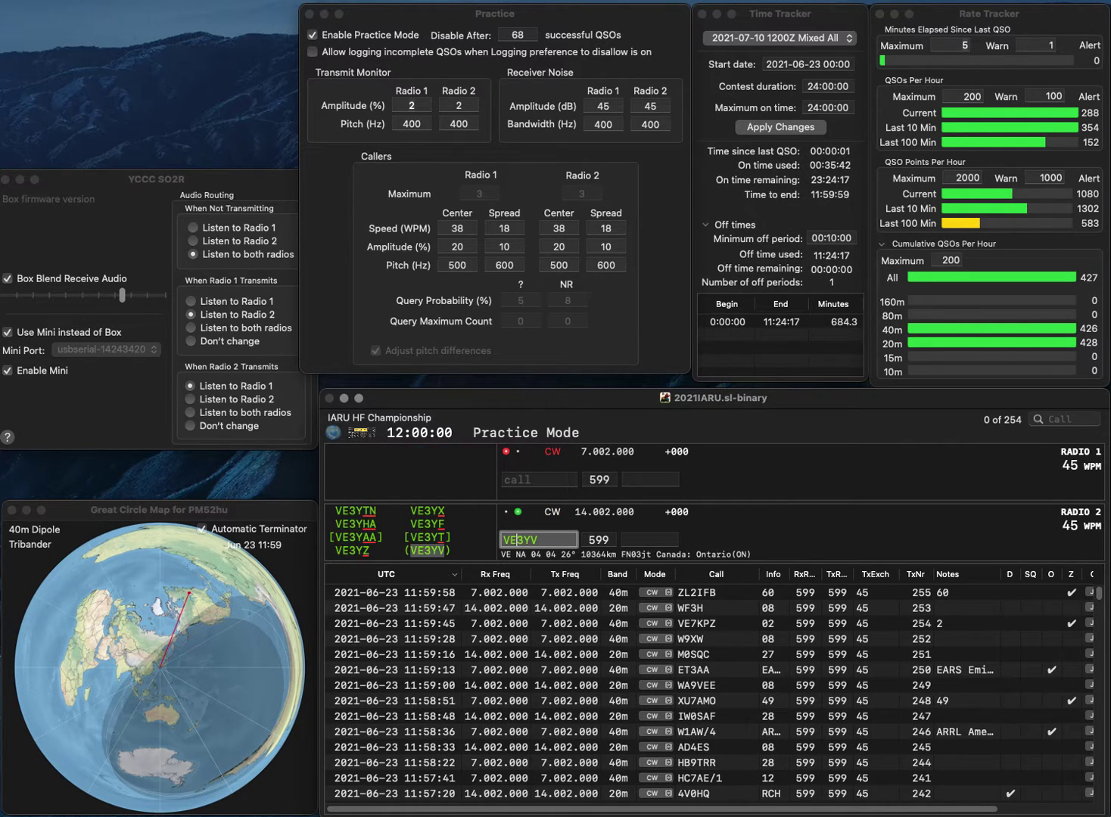
pyautogui.press('Return')
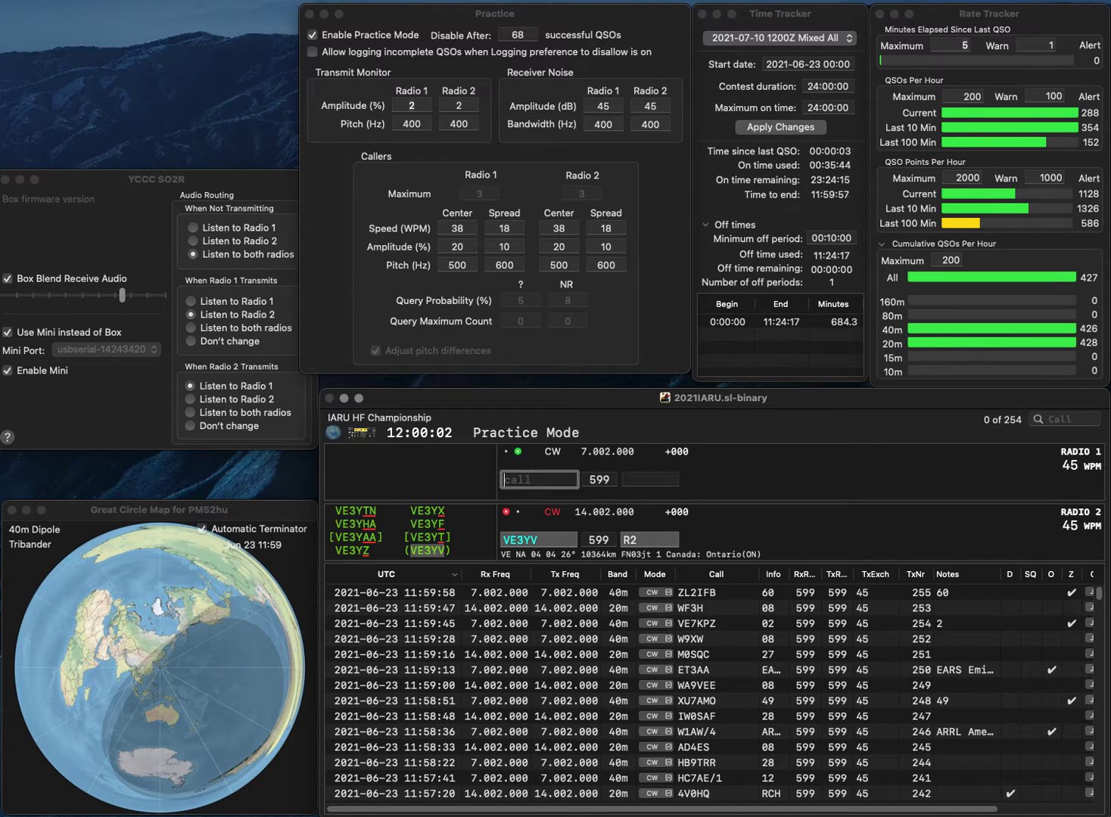
pyautogui.write('SN0HQ')
pyautogui.press('Return')
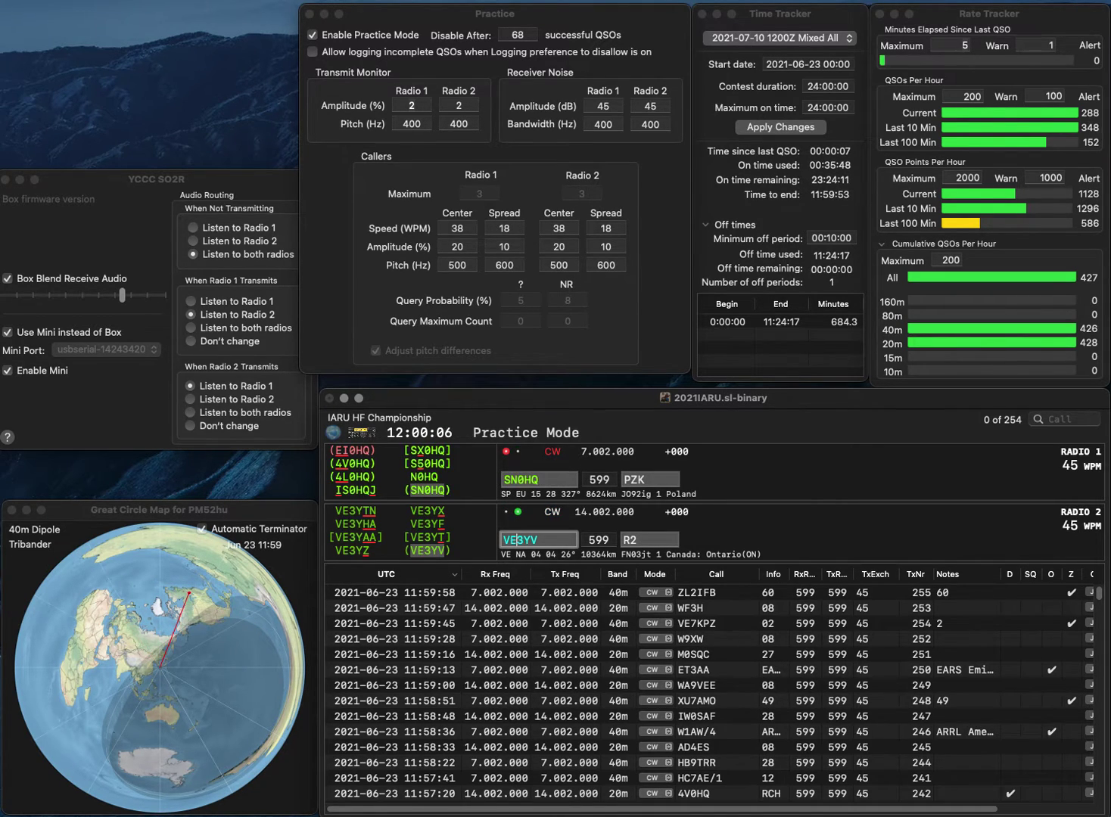
pyautogui.press('Tab')
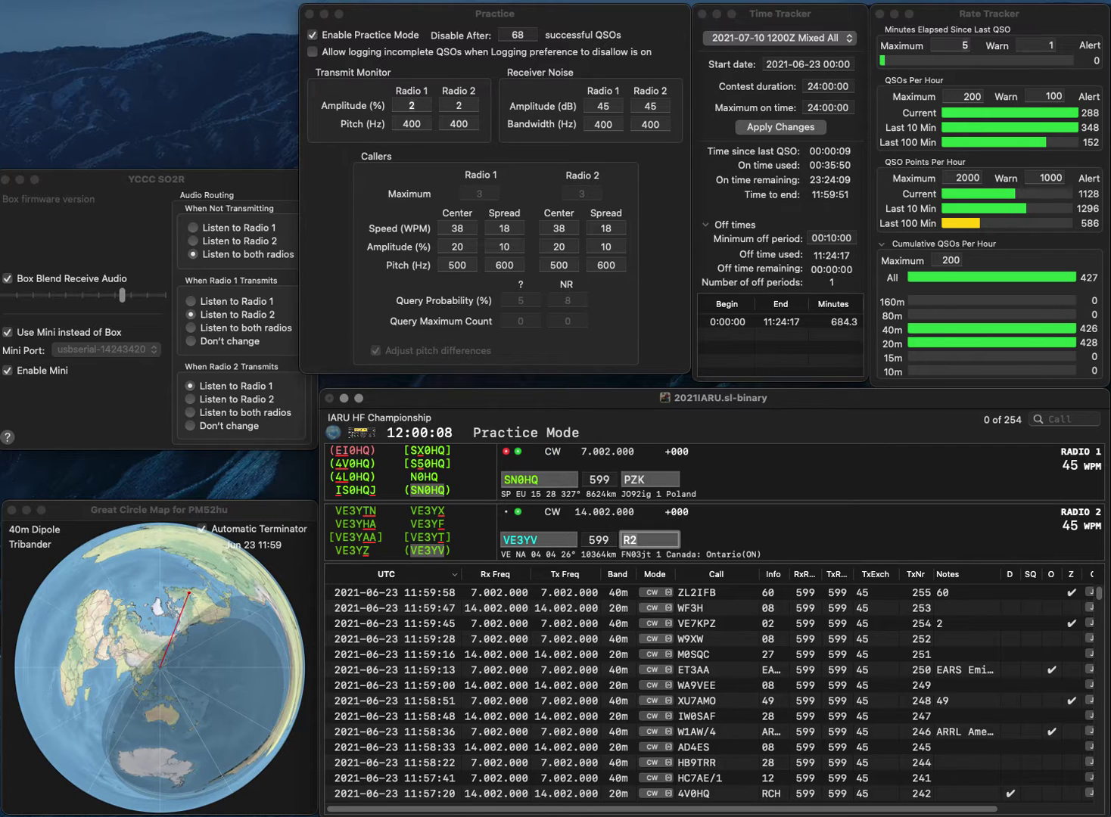
pyautogui.press('Return')
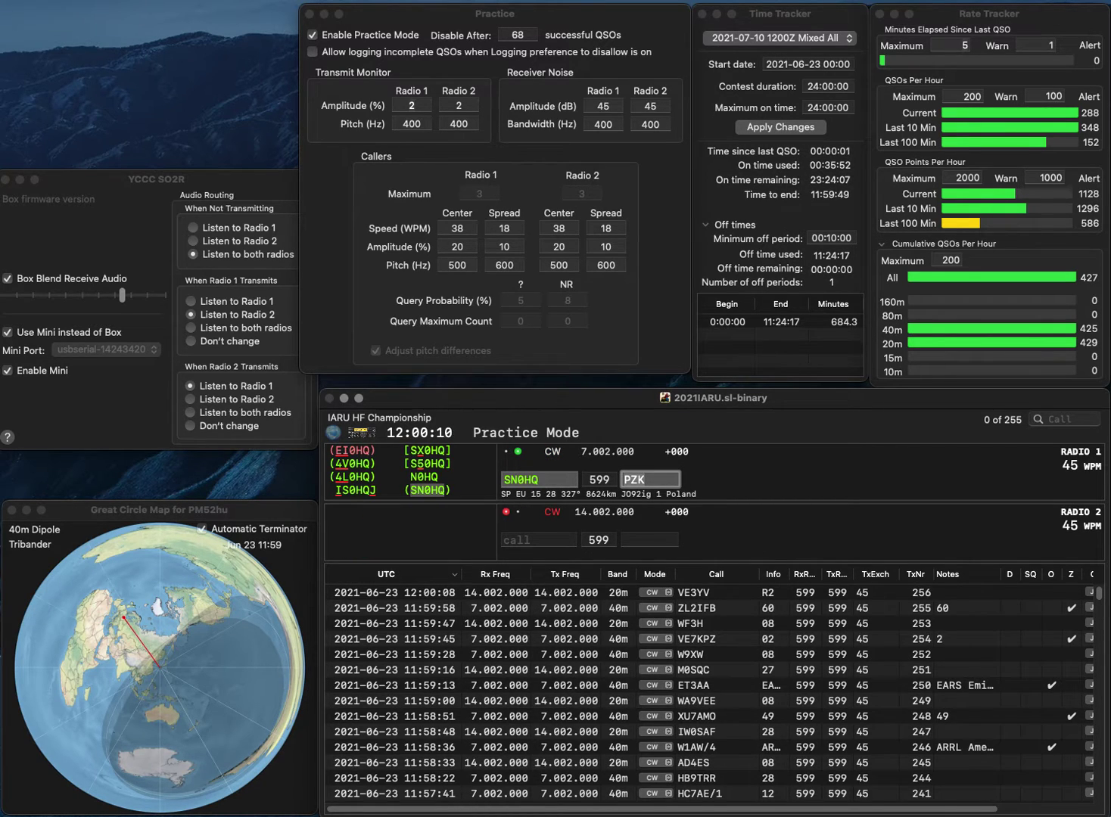
pyautogui.press('Return')
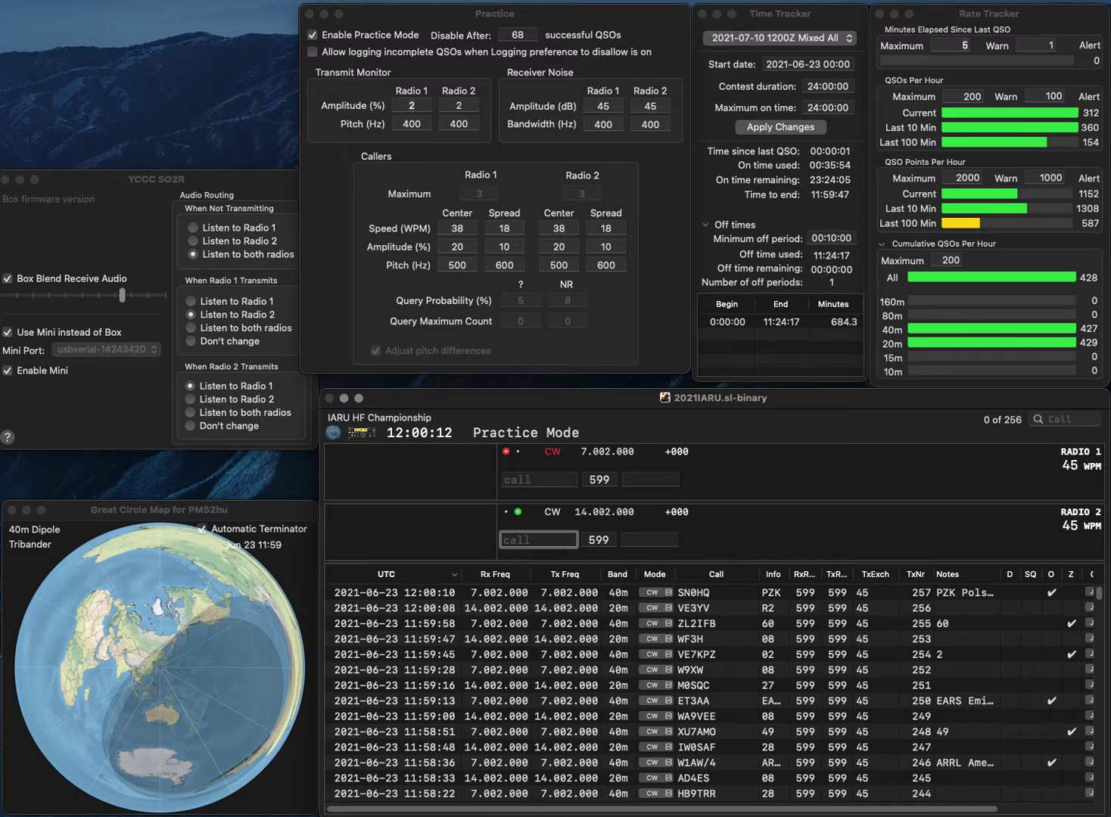
pyautogui.write('PA1DK')
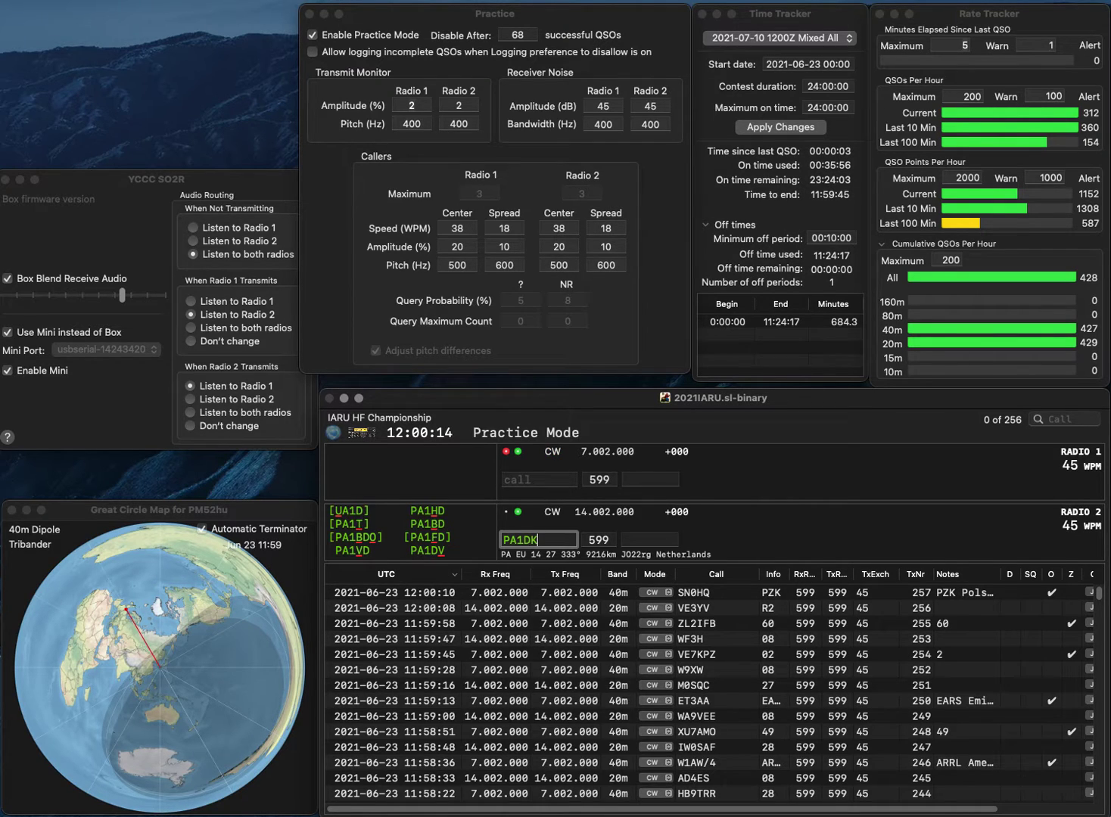
pyautogui.press('Return')
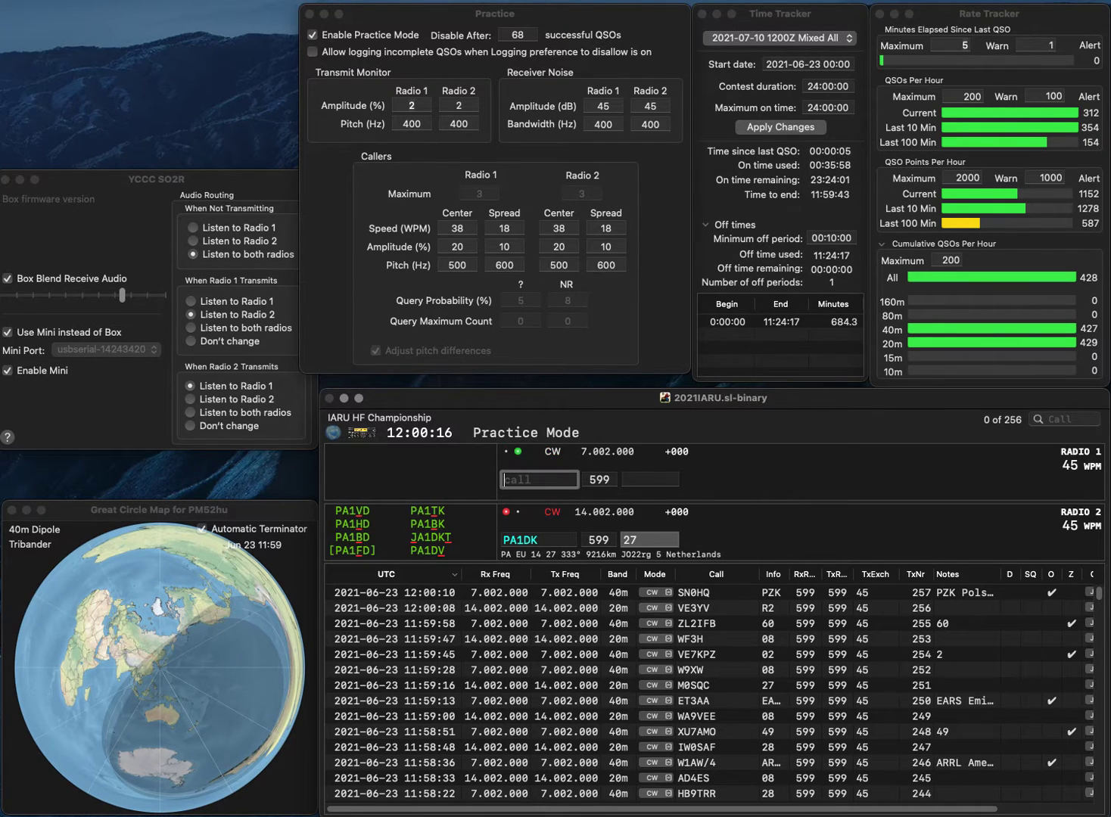
pyautogui.write('VE6LK')
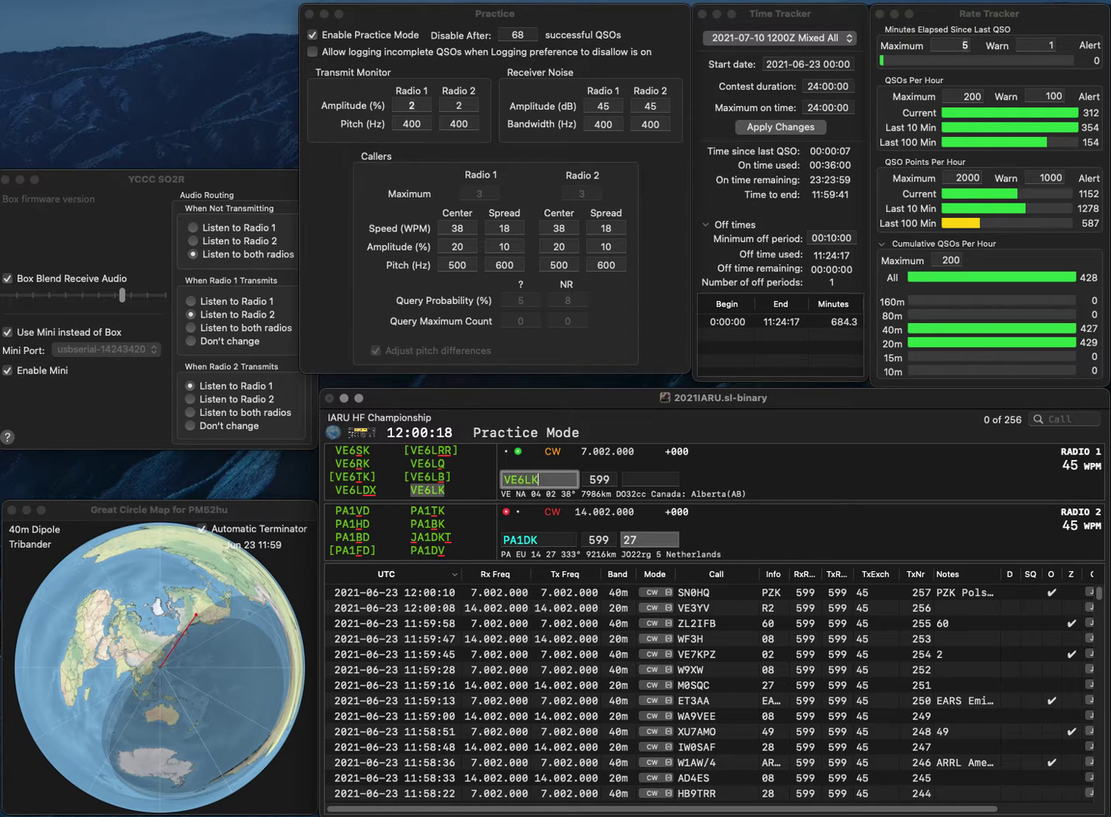
pyautogui.press('Return')
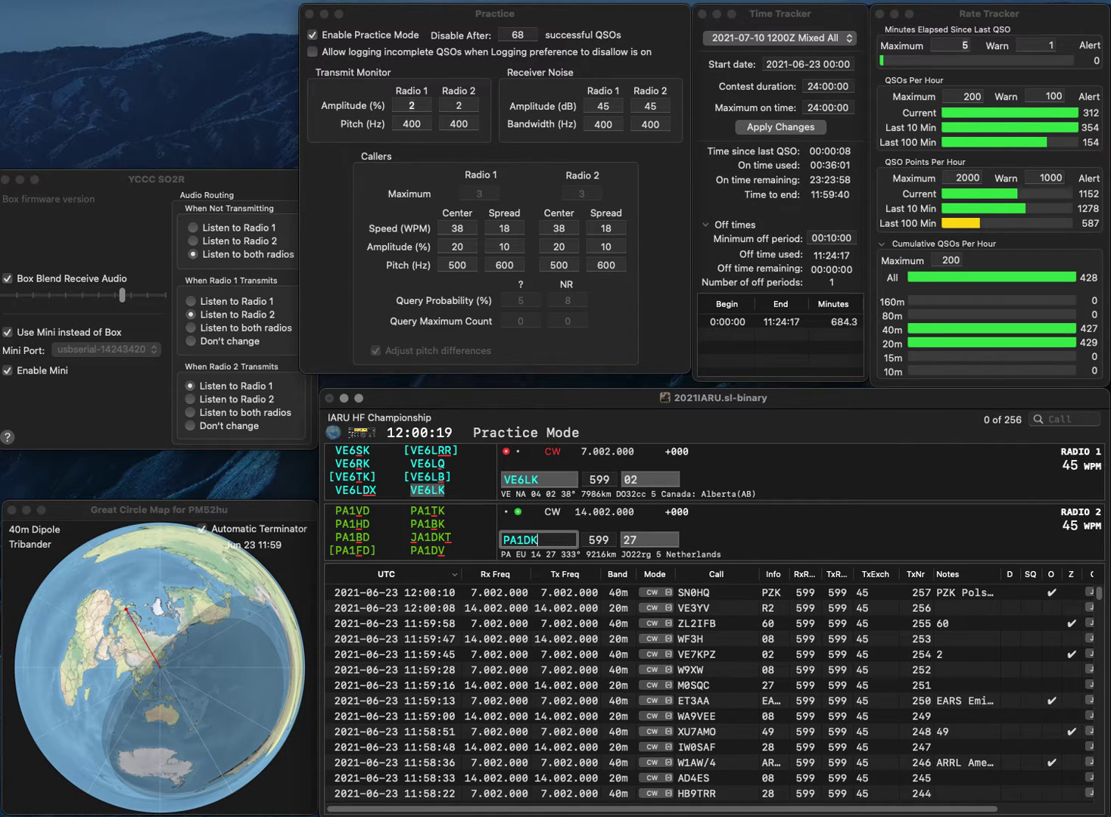
pyautogui.press('BackSpace')
pyautogui.write('B')
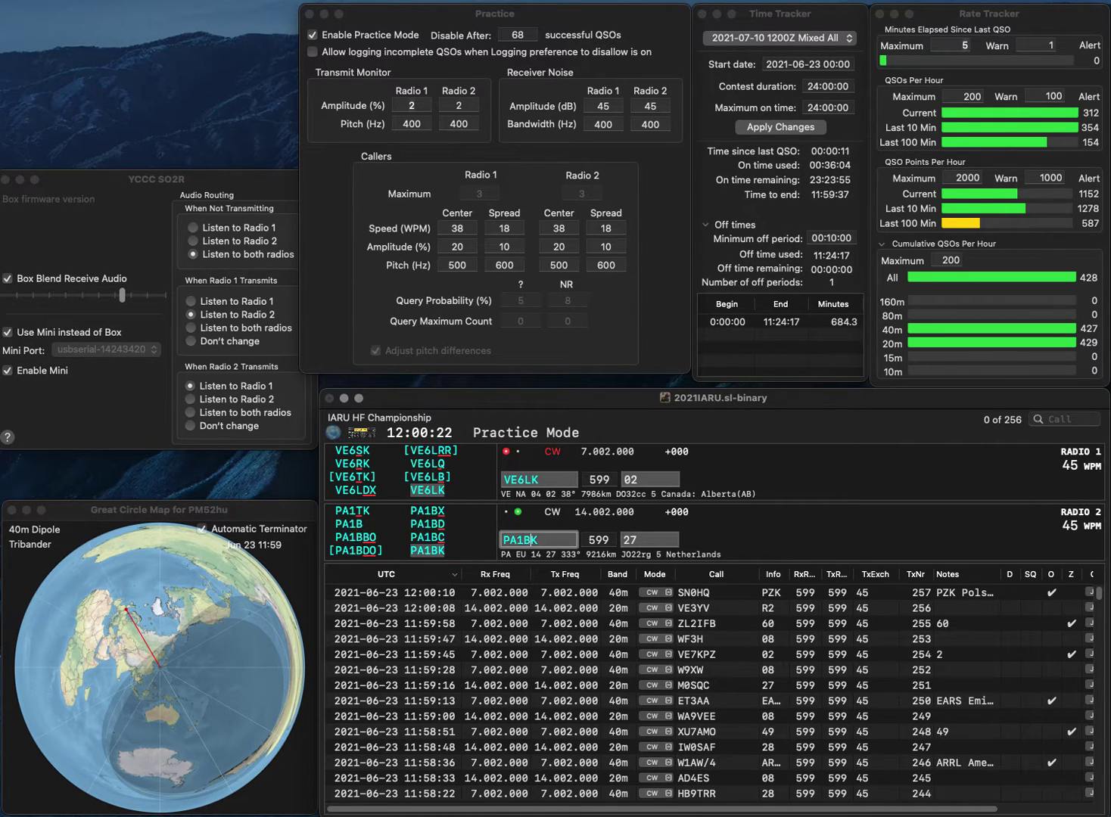
pyautogui.press('Return')
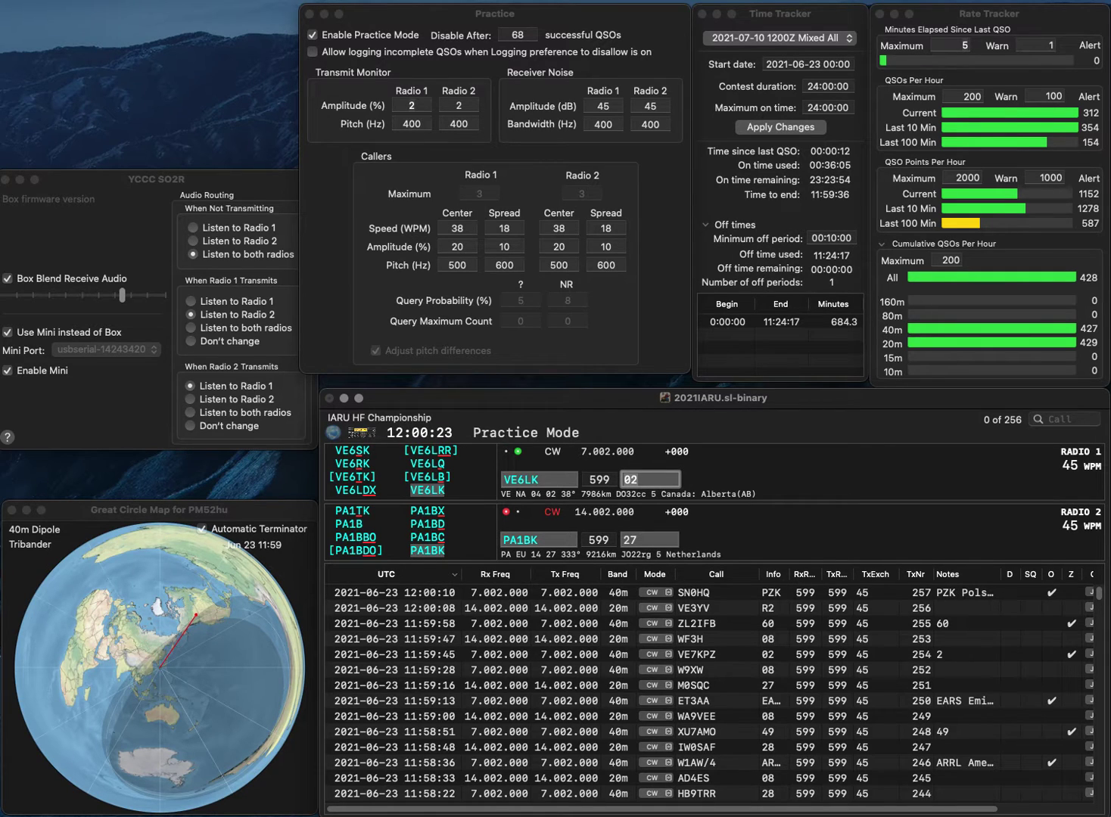
pyautogui.press('Return')
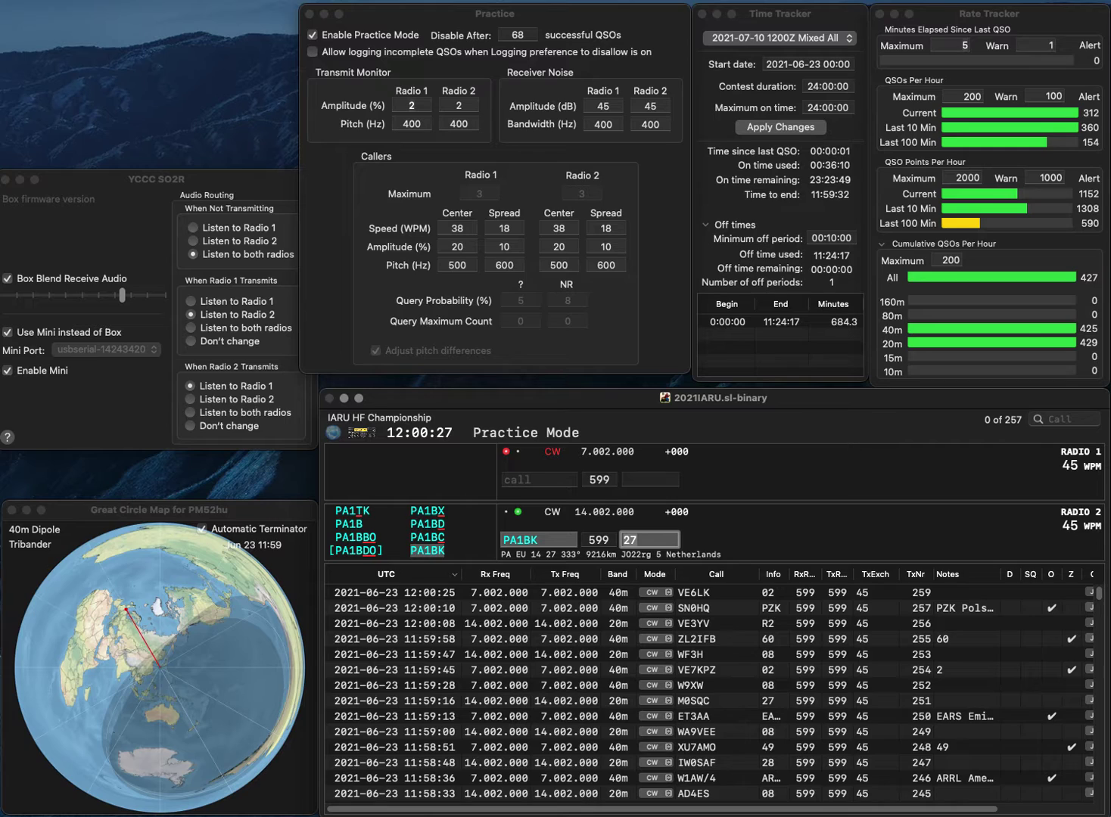
pyautogui.press('Return')
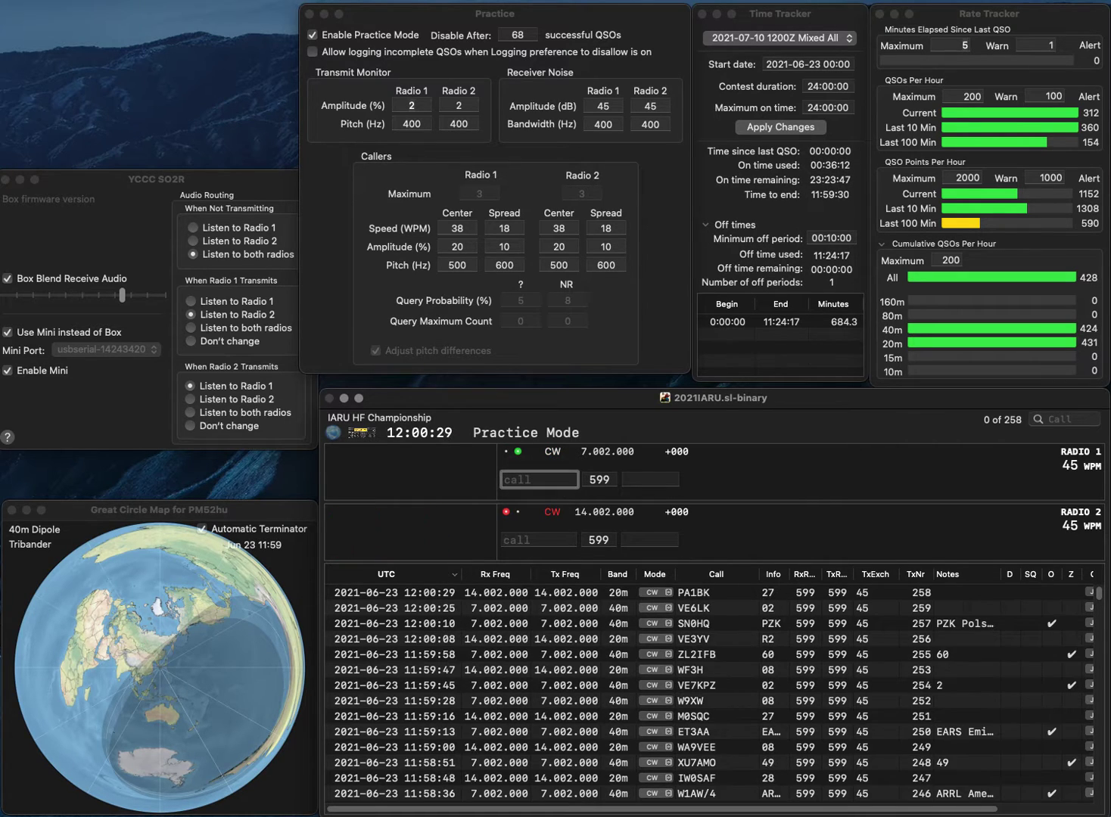
# Enter the partial call HPSV on Radio 1 and transmit it to the caller.
pyautogui.write('3')
pyautogui.press('BackSpace')
pyautogui.write('HPSV')
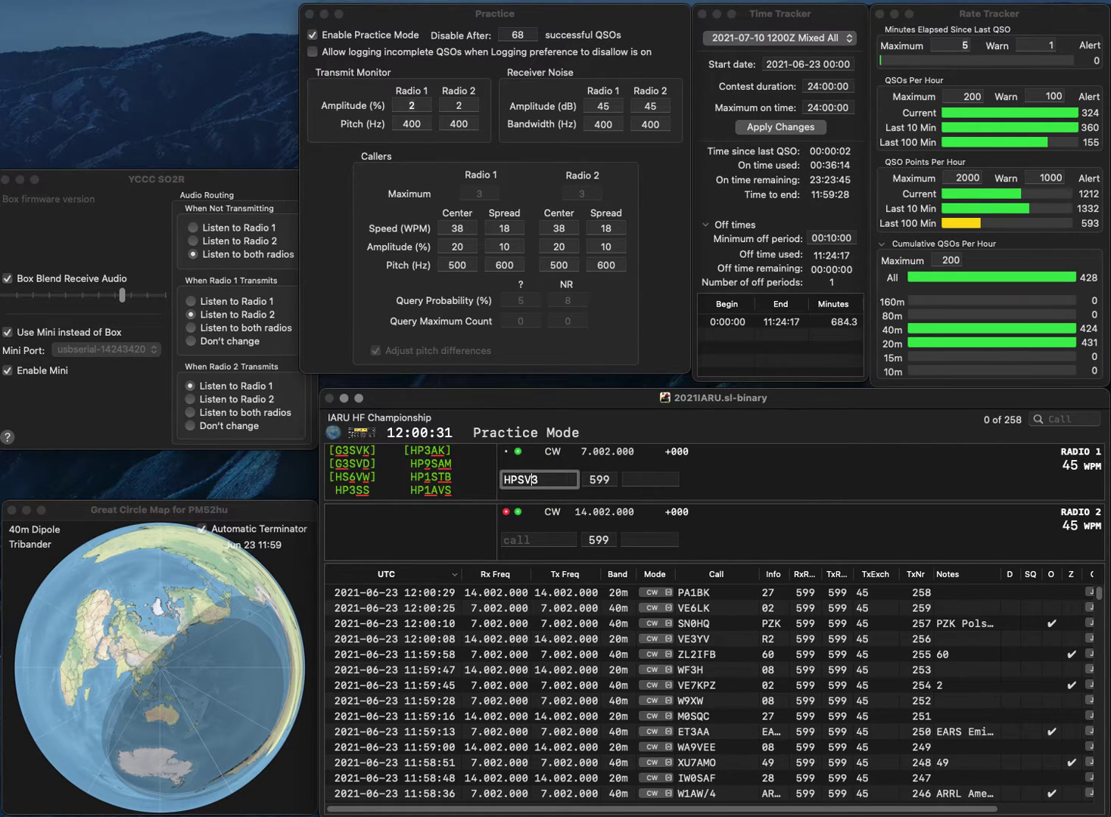
pyautogui.press('Return')
# Enter IK3JTI as the Radio 2 call and send the exchange to that station.
pyautogui.write('2JTI')
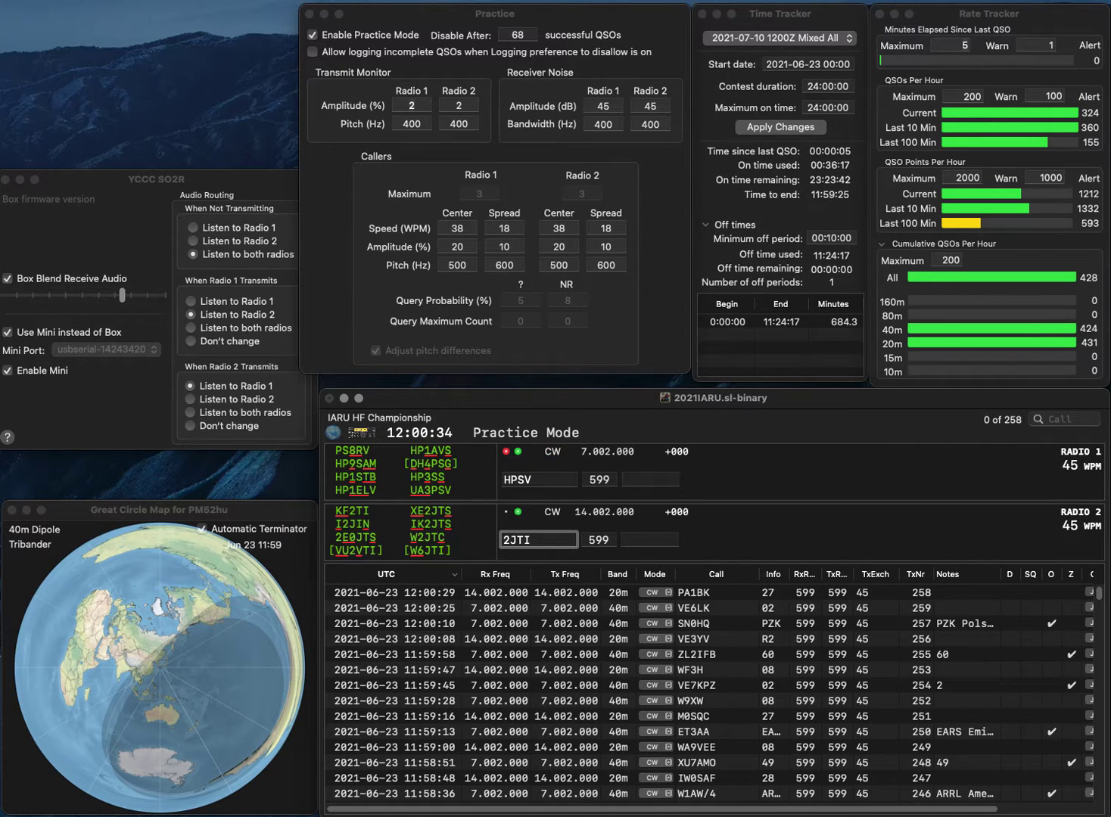
pyautogui.press('Home')
pyautogui.write('IK')
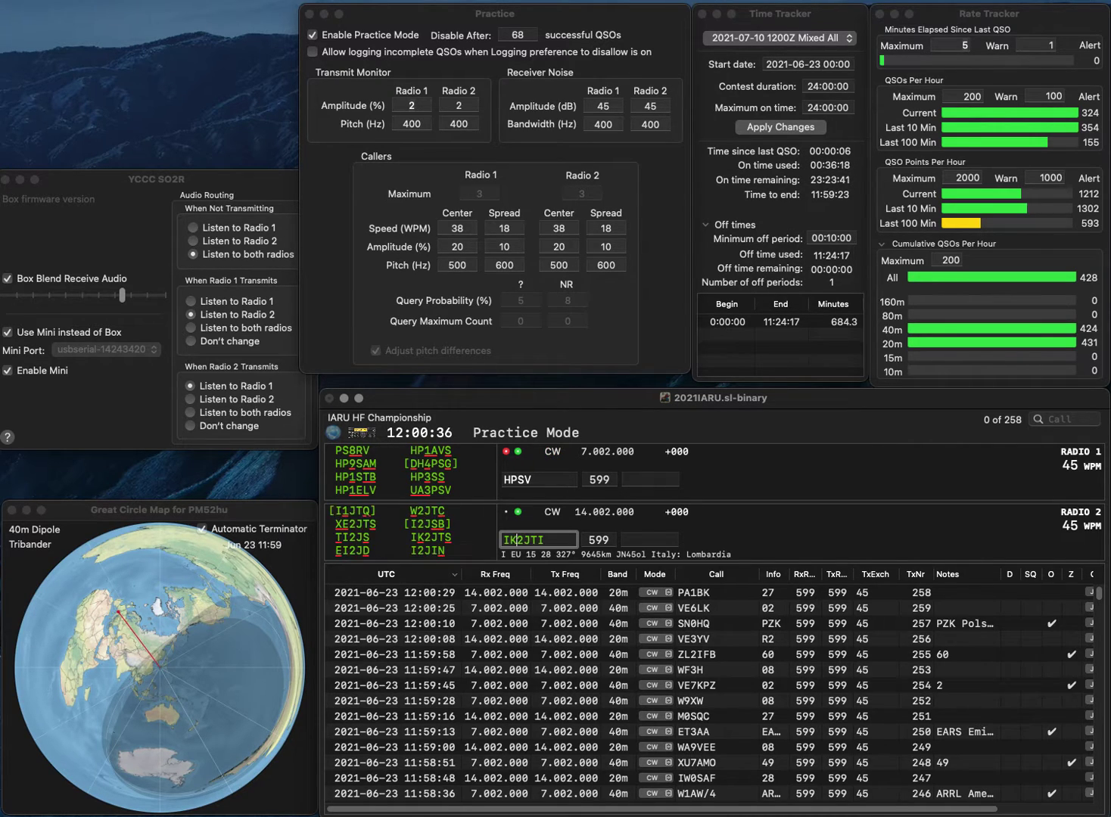
pyautogui.press('Delete')
pyautogui.write('3')
pyautogui.press('Return')
pyautogui.press('Return')
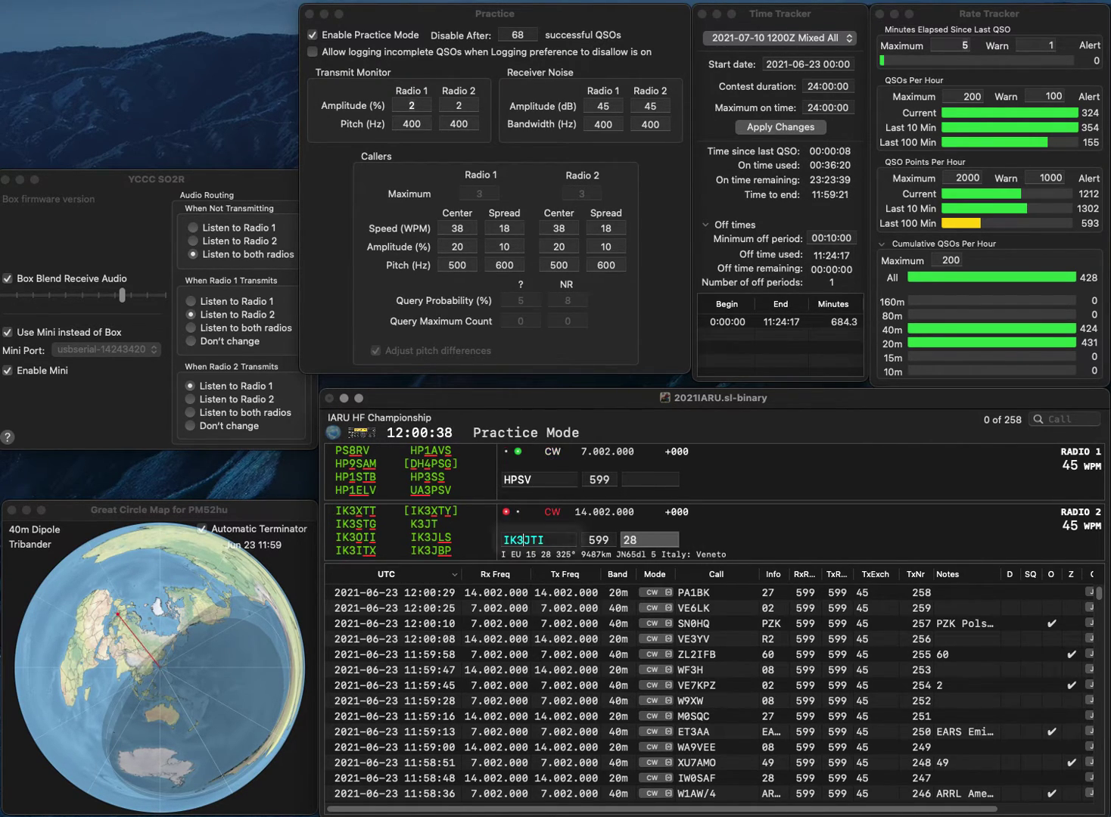
pyautogui.press('Return')
# Replace the partial Radio 1 call with US3PSV and send the exchange.
pyautogui.press('Escape')
pyautogui.write('S3PSV')
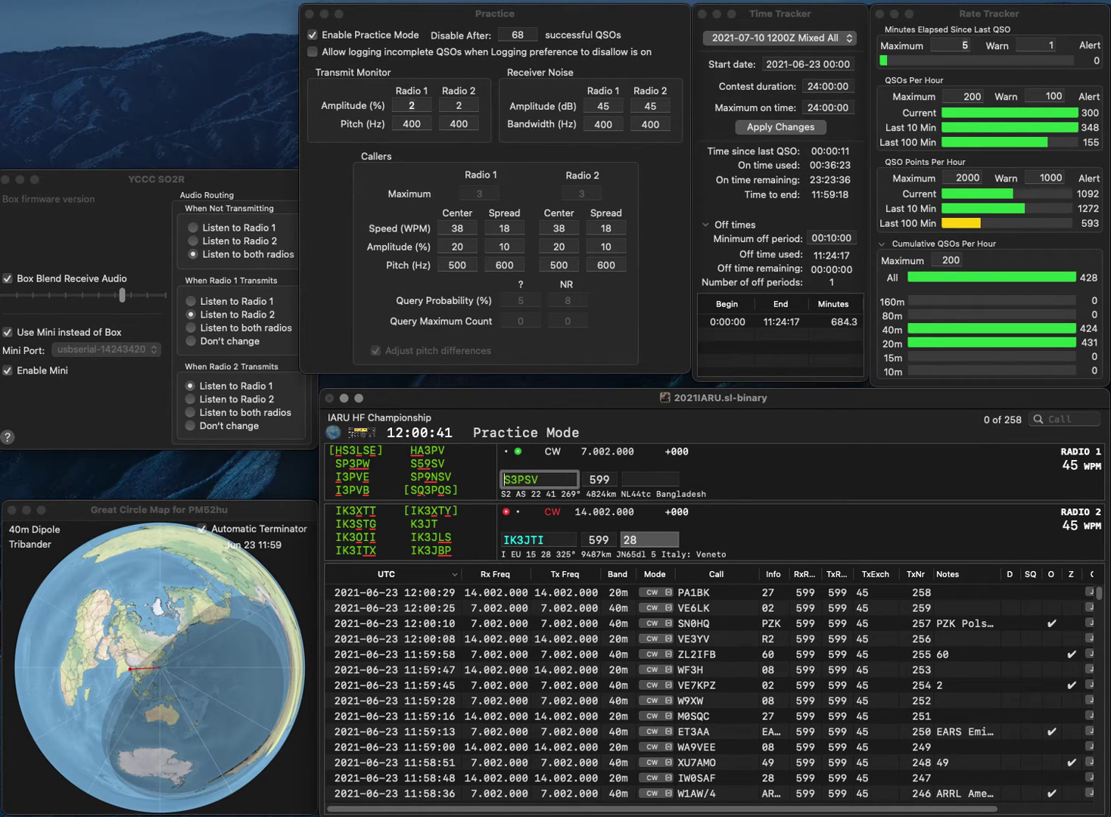
pyautogui.press('Home')
pyautogui.write('U')
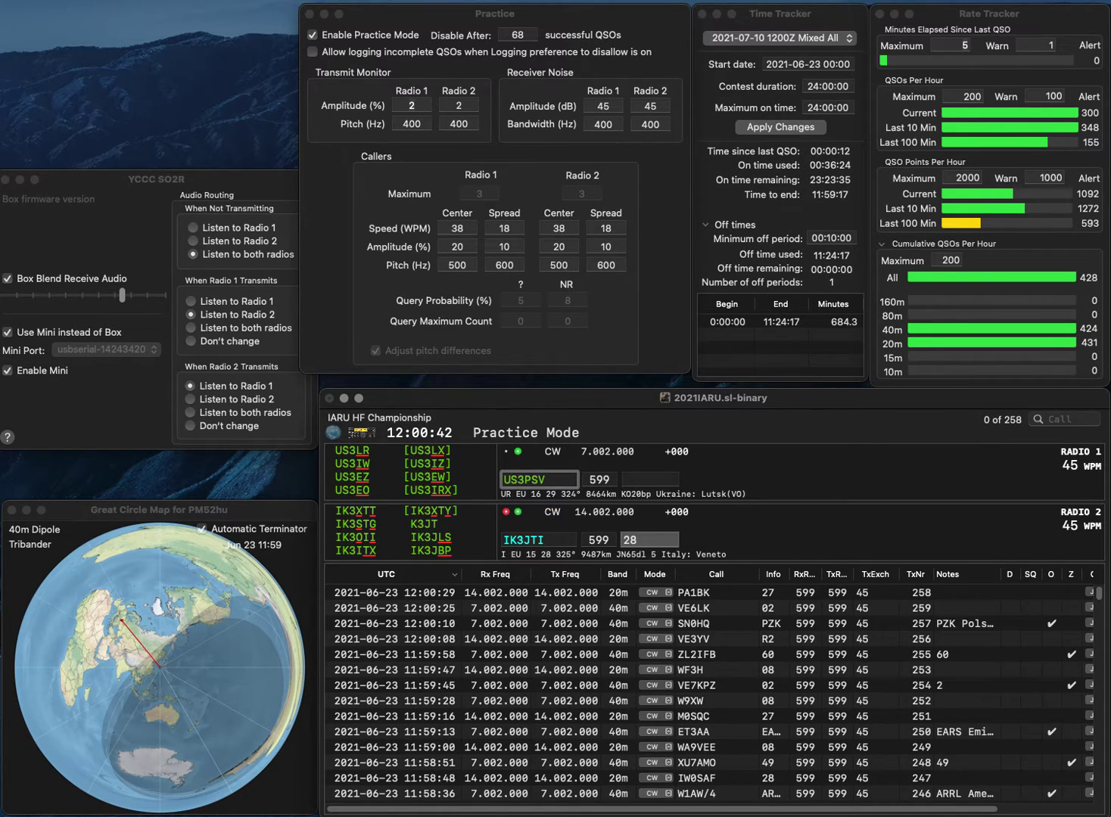
pyautogui.press('Return')
pyautogui.press('BackSpace')
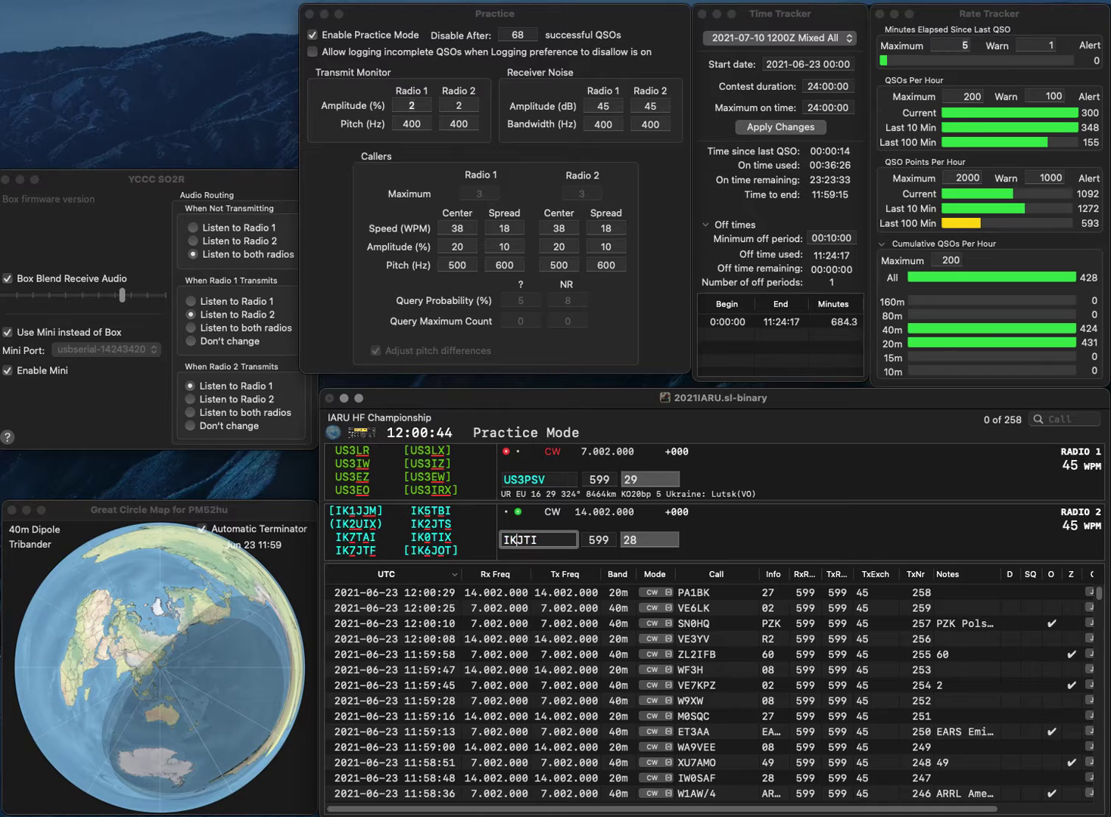
pyautogui.write('2')
pyautogui.press('End')
pyautogui.press('BackSpace')
pyautogui.write('S')
pyautogui.press('Return')
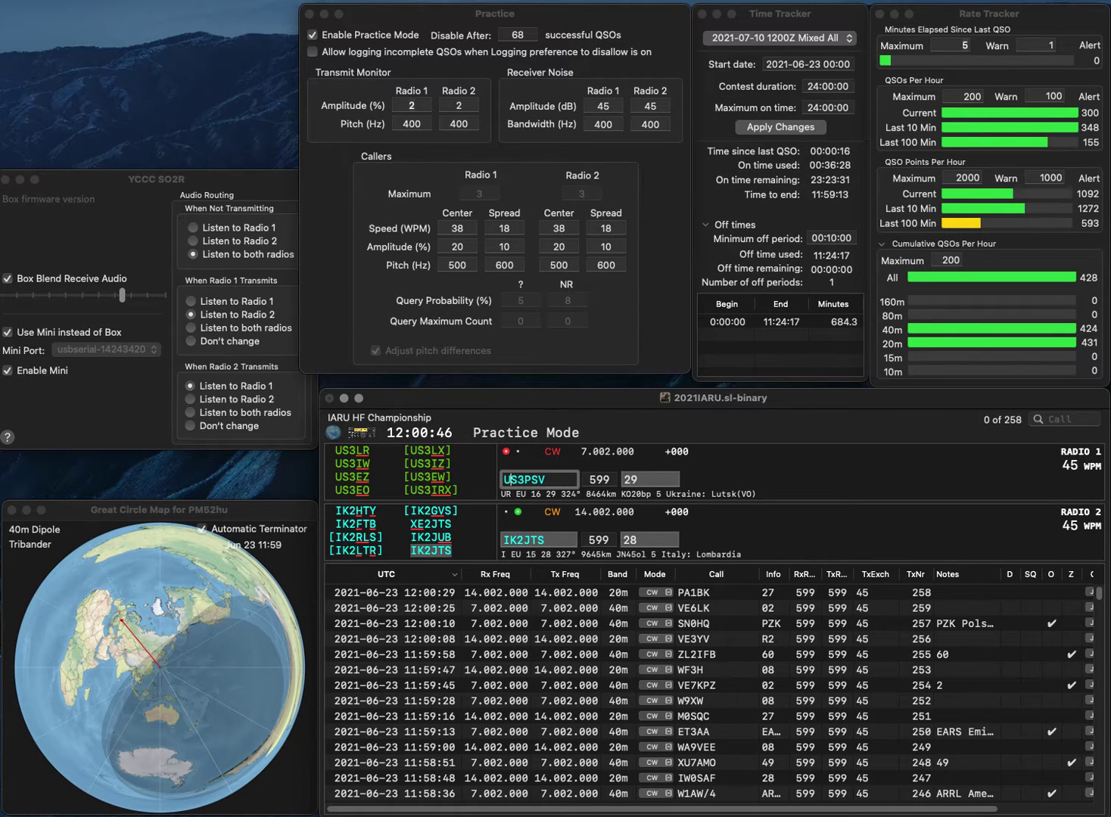
# Correct the Radio 1 call to UA3PSV, transmit it, and log the IK2JTS and UA3PSV contacts.
pyautogui.press('BackSpace')
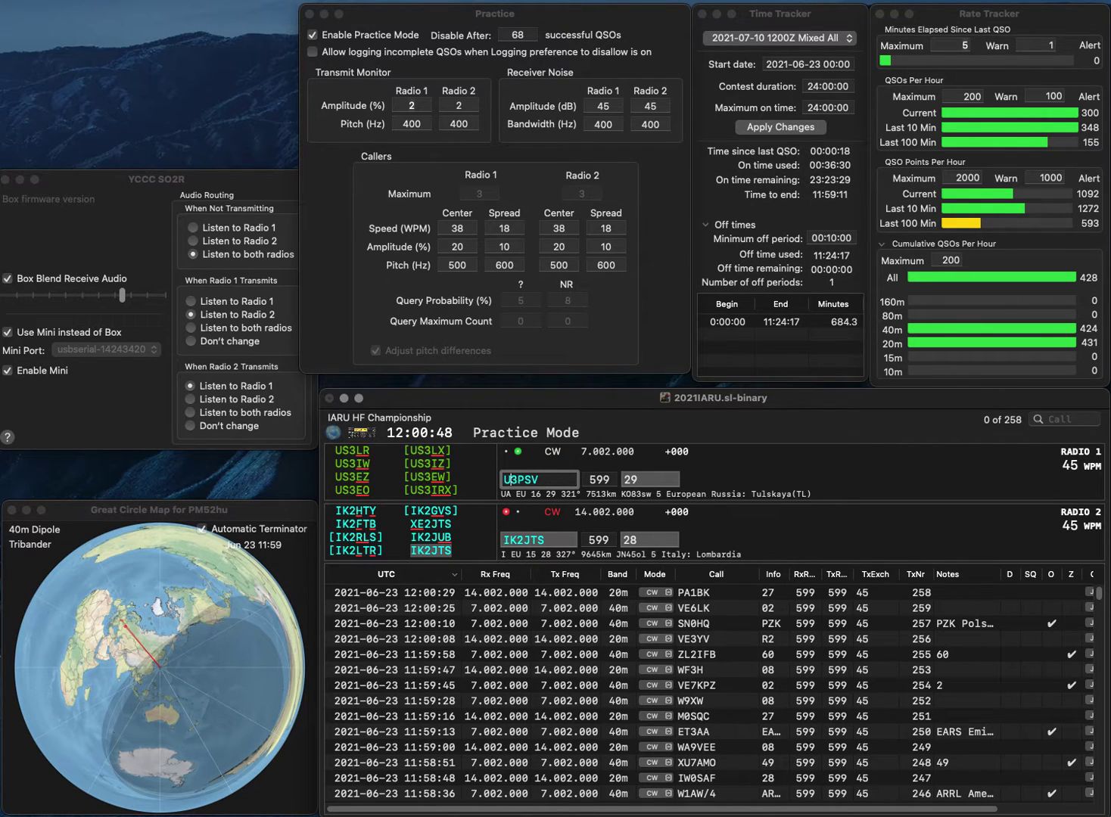
pyautogui.write('A')
pyautogui.press('Return')
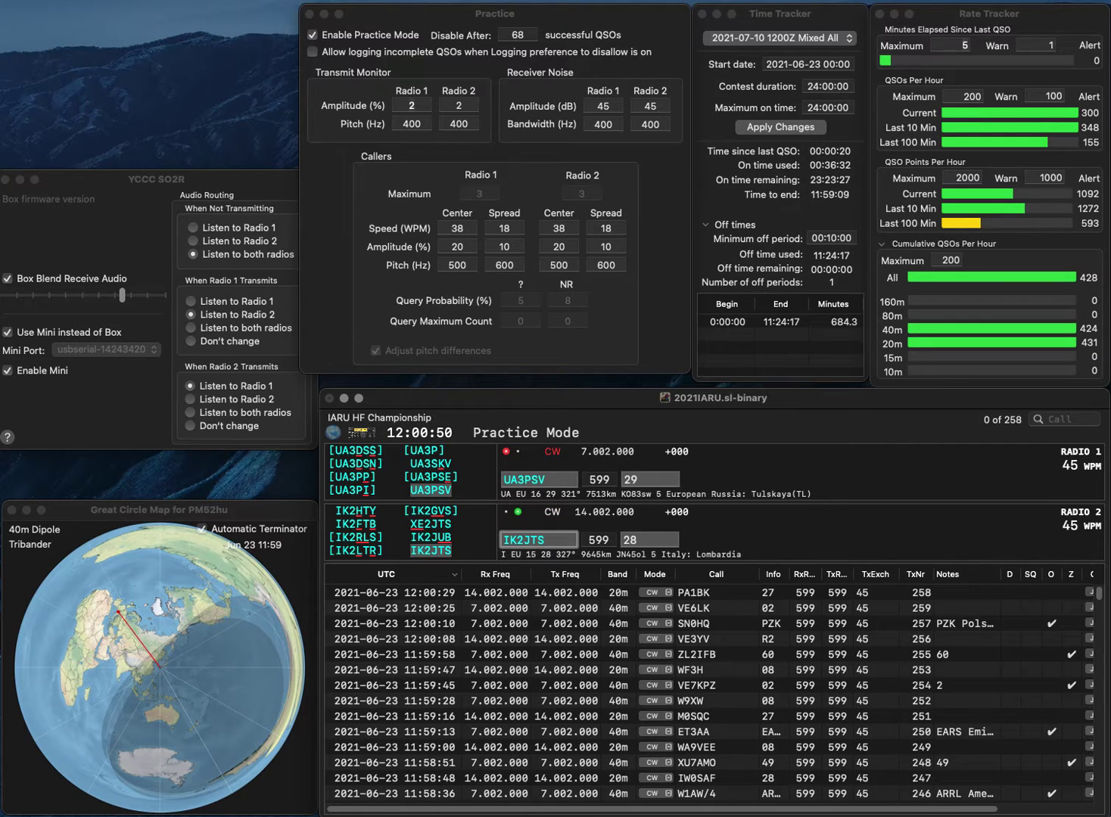
pyautogui.press('Tab')
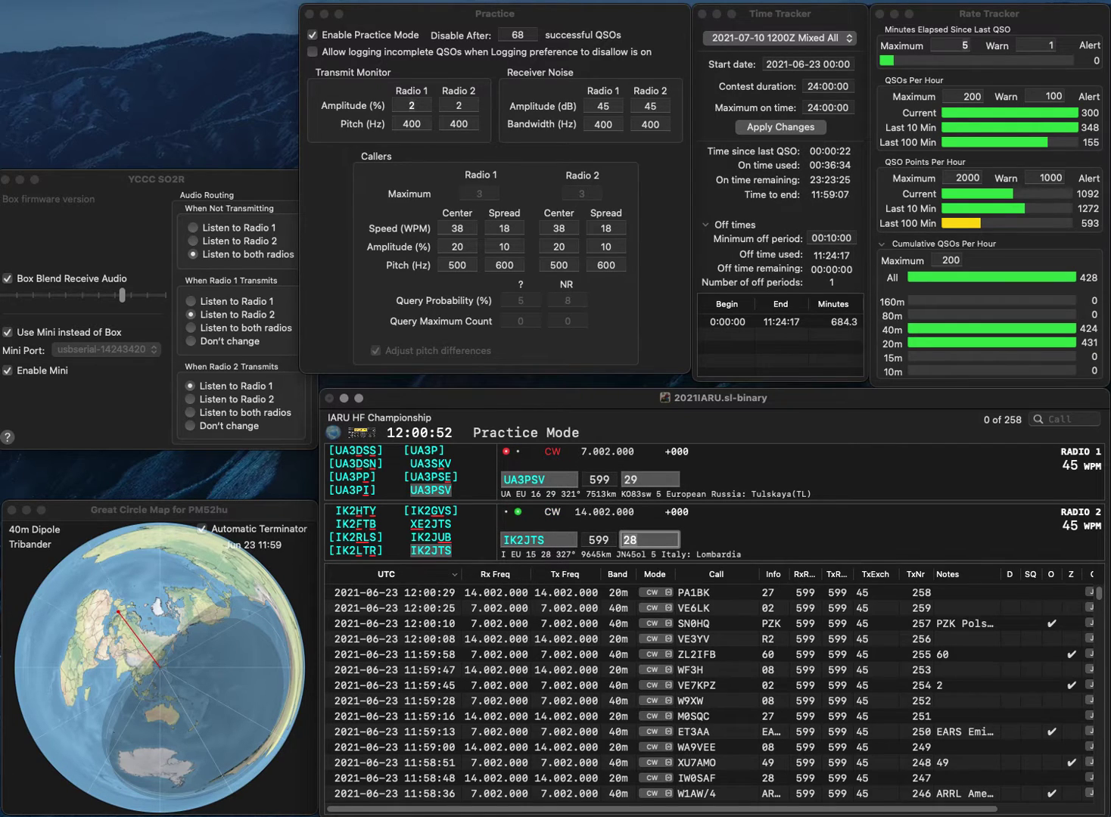
pyautogui.press('Return')
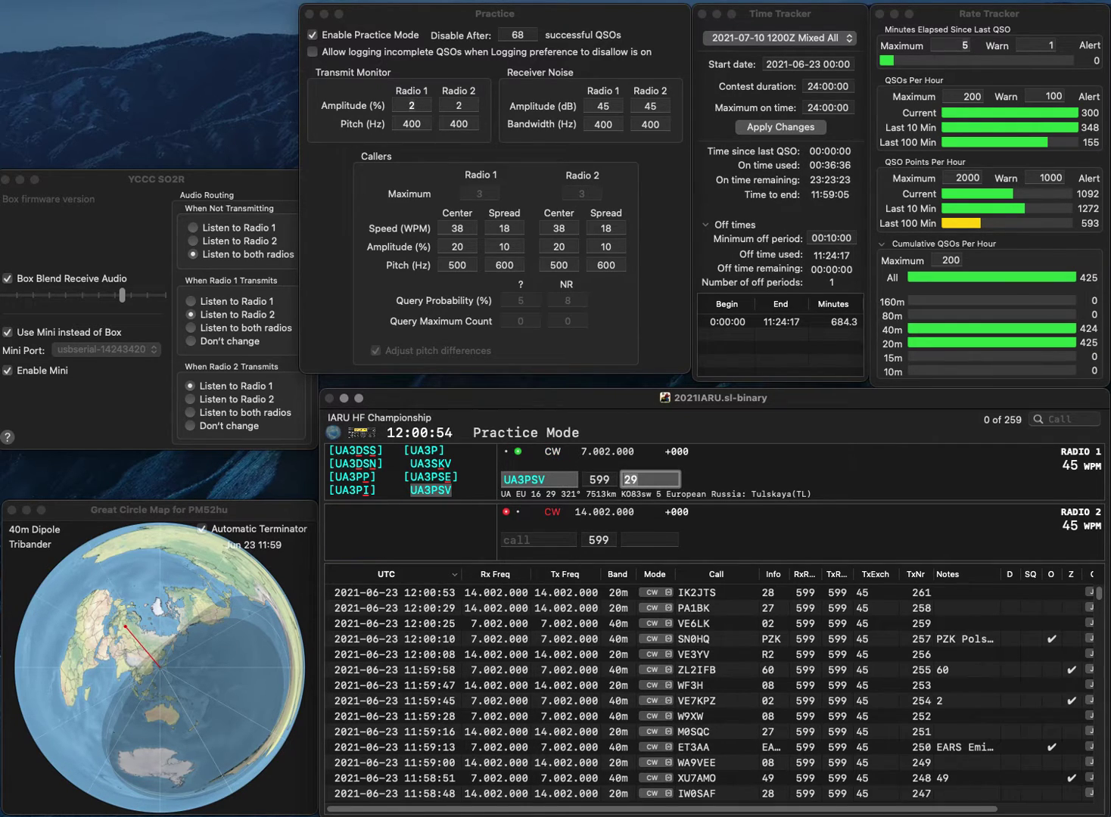
pyautogui.press('Return')
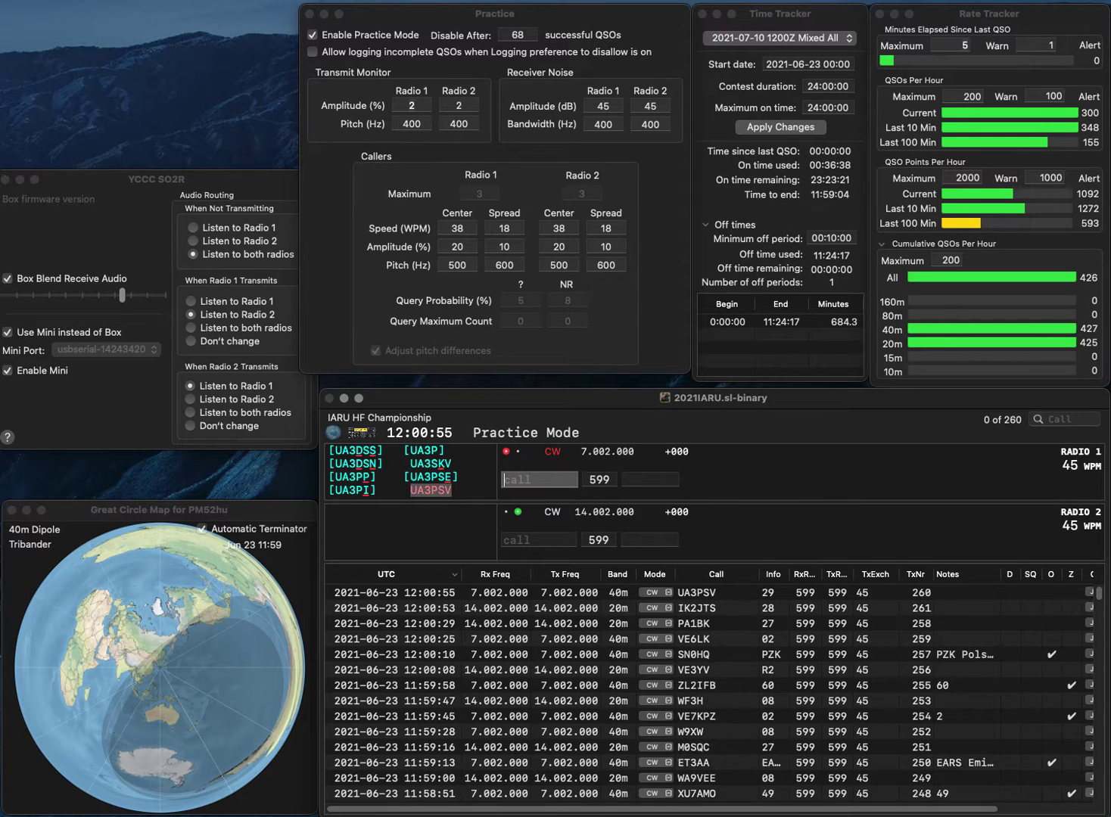
# Answer KK9M on Radio 2 and 4L6QL on Radio 1 with the exchange, and log both contacts.
pyautogui.write('KK9M')
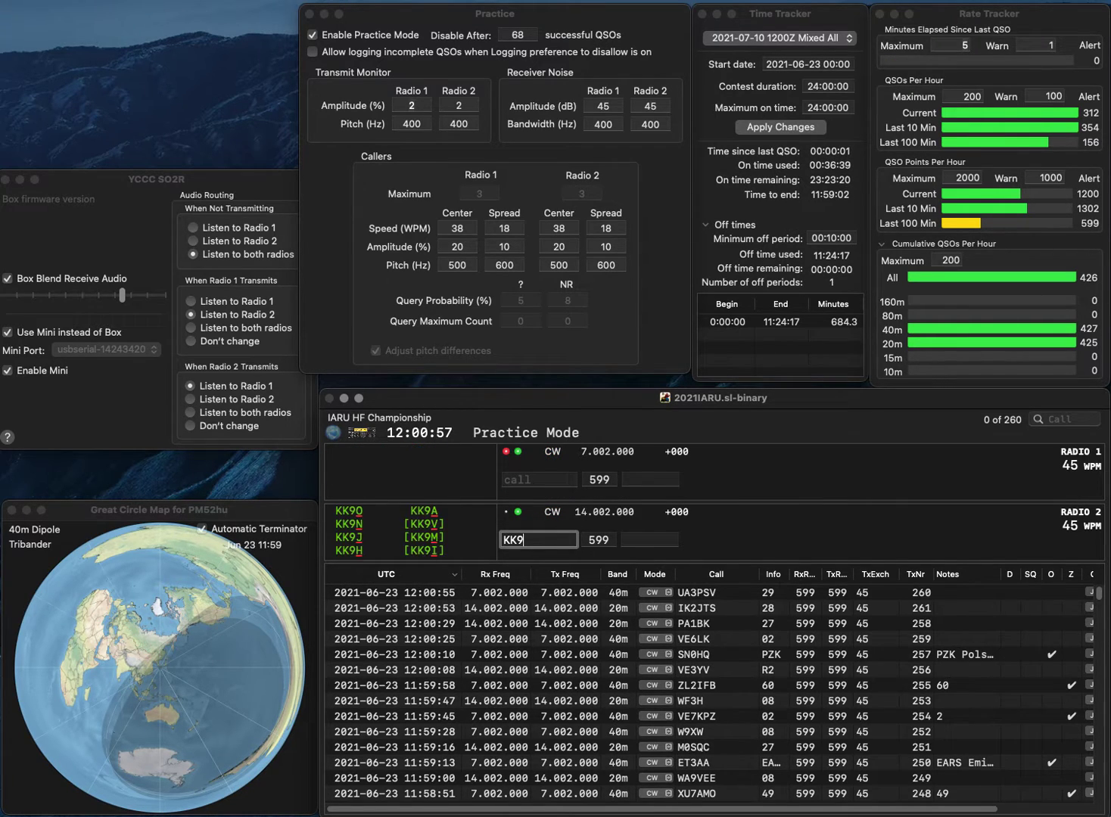
pyautogui.press('Return')
pyautogui.write('L6')
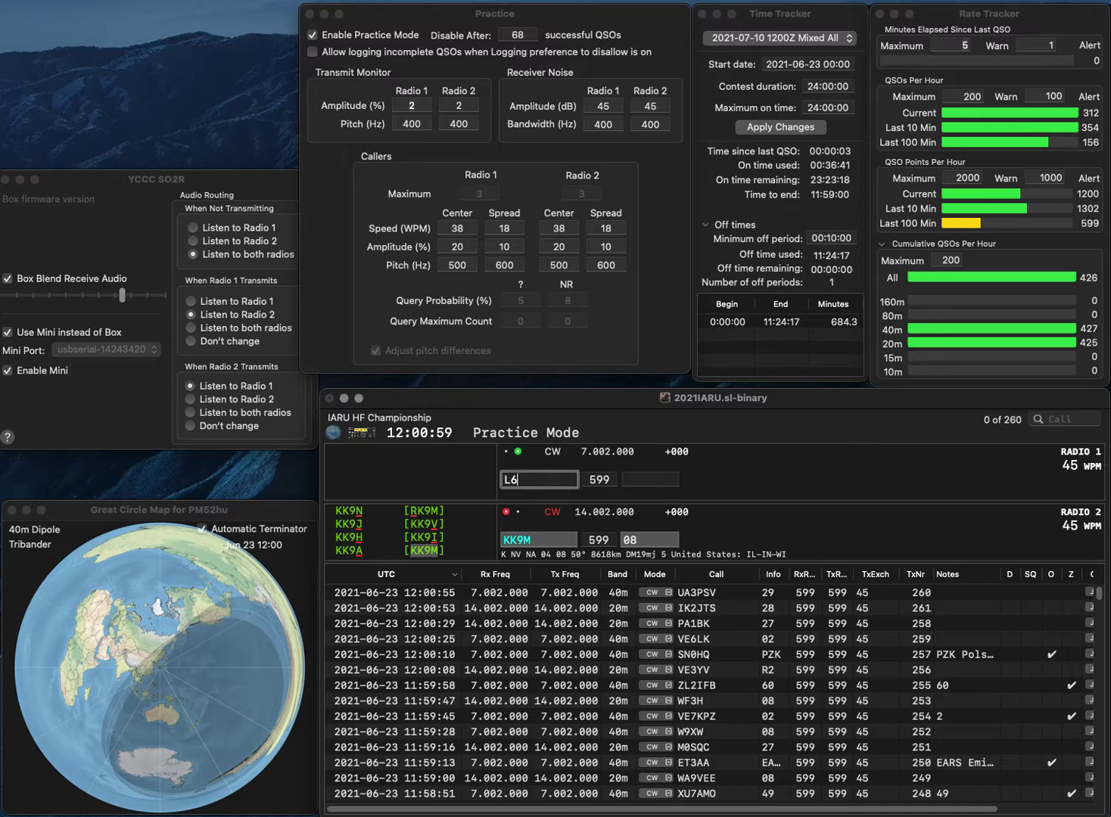
pyautogui.write('H')
pyautogui.press('BackSpace')
pyautogui.write('QL')
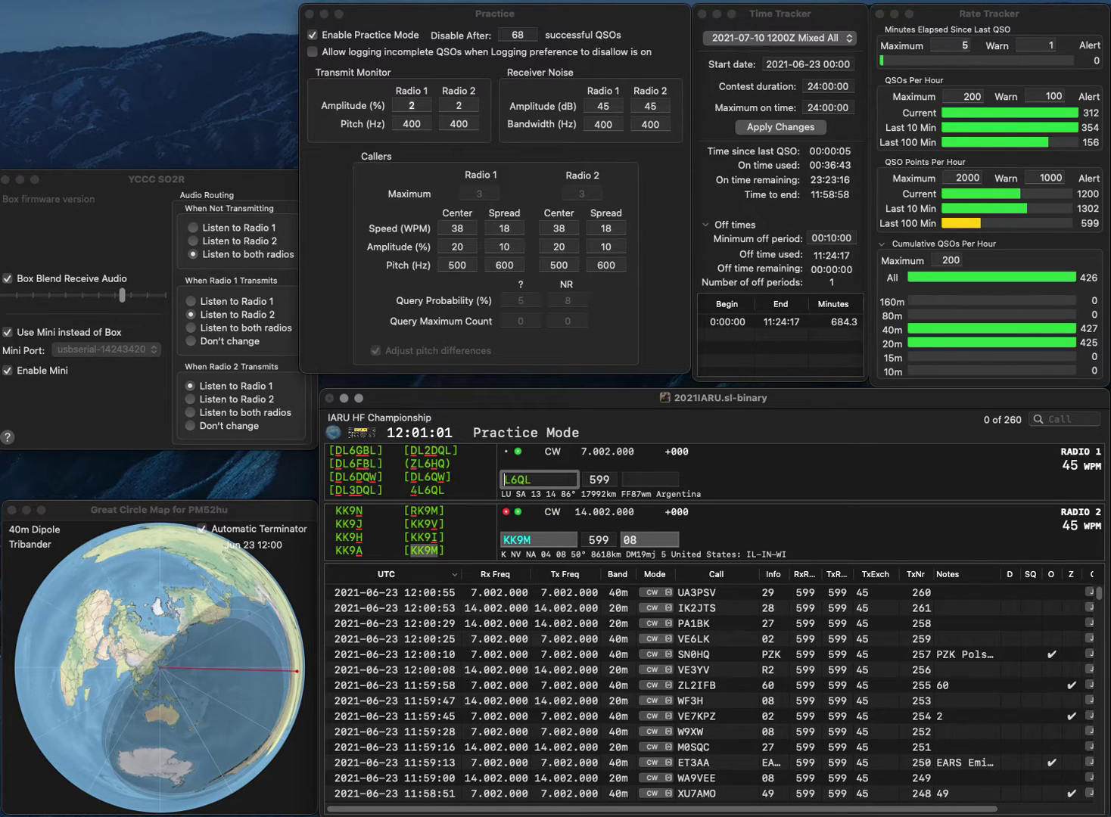
pyautogui.press('Home')
pyautogui.write('4')
pyautogui.press('Return')
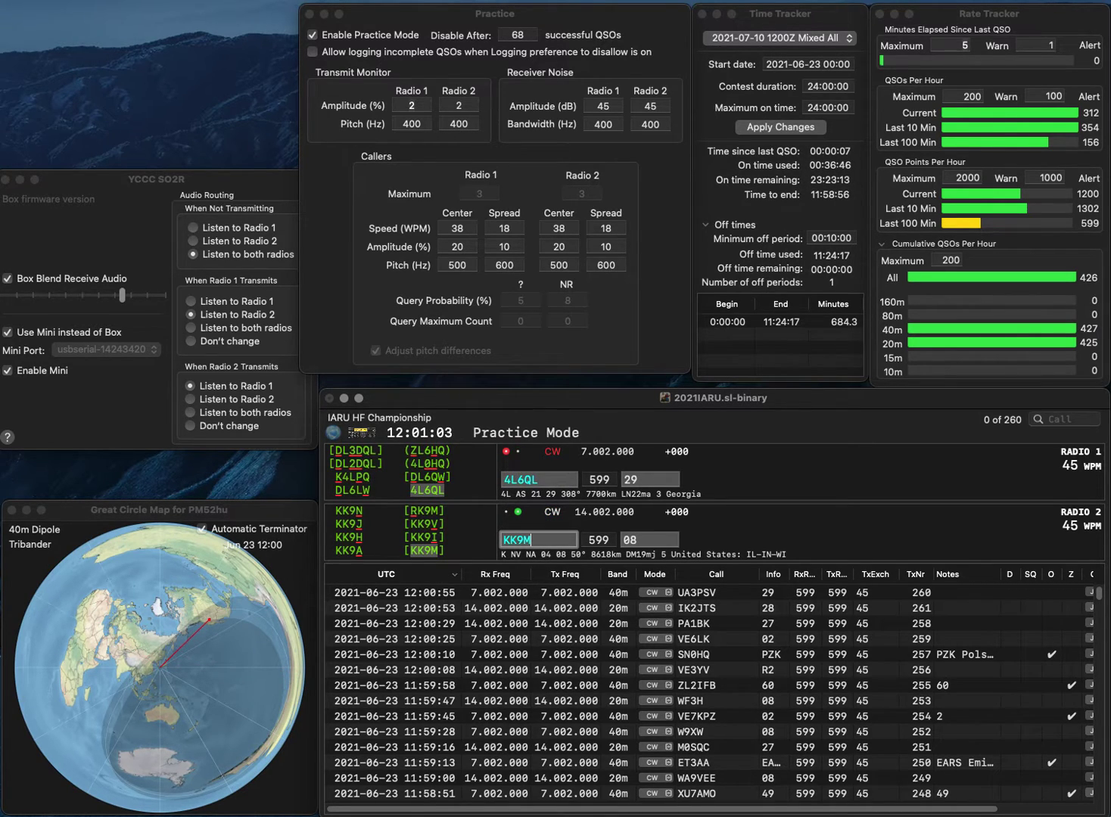
pyautogui.press('Return')
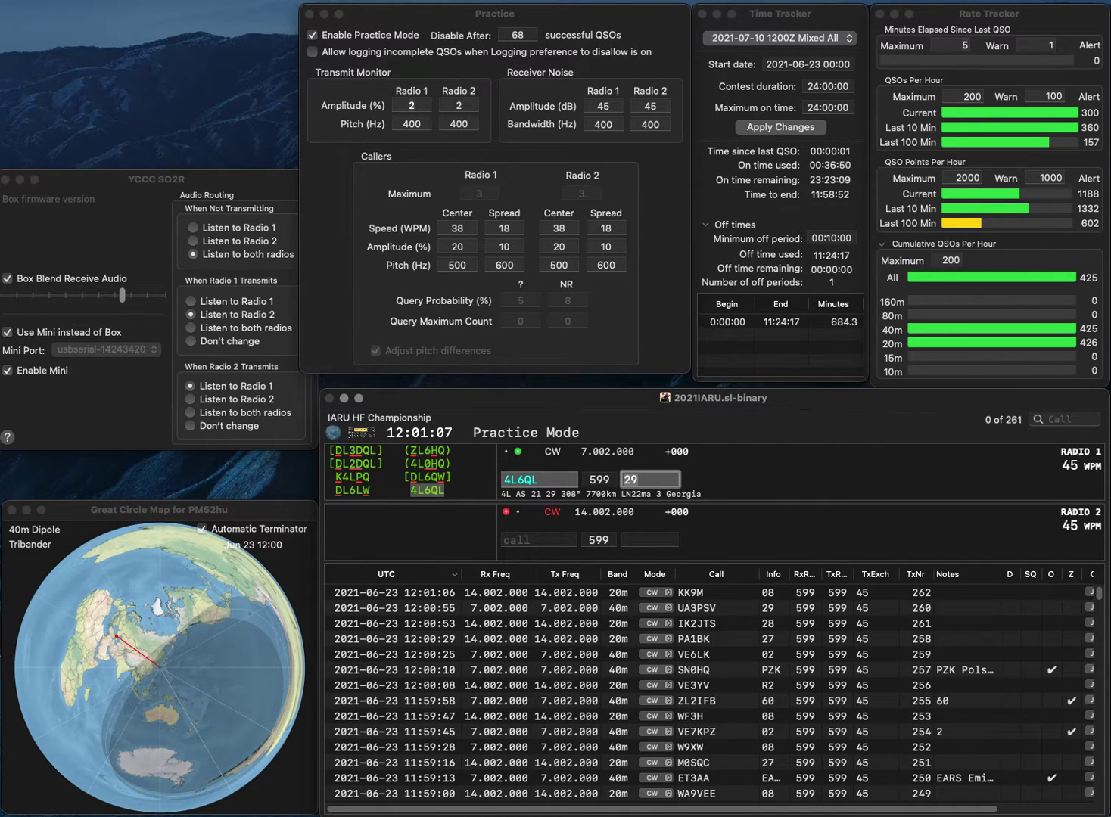
pyautogui.press('Return')
# Transmit the partial call PAED on Radio 2, and answer DX3H on Radio 1 with the exchange.
pyautogui.write('P')
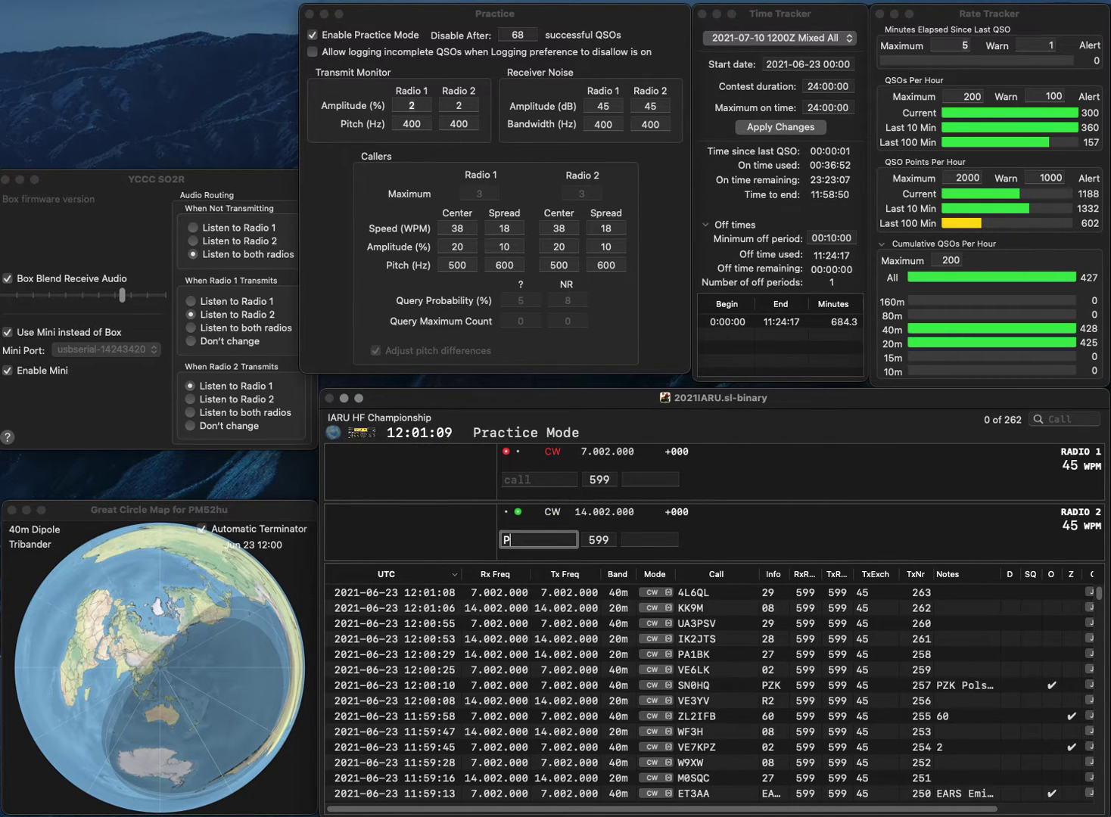
pyautogui.write('AED')
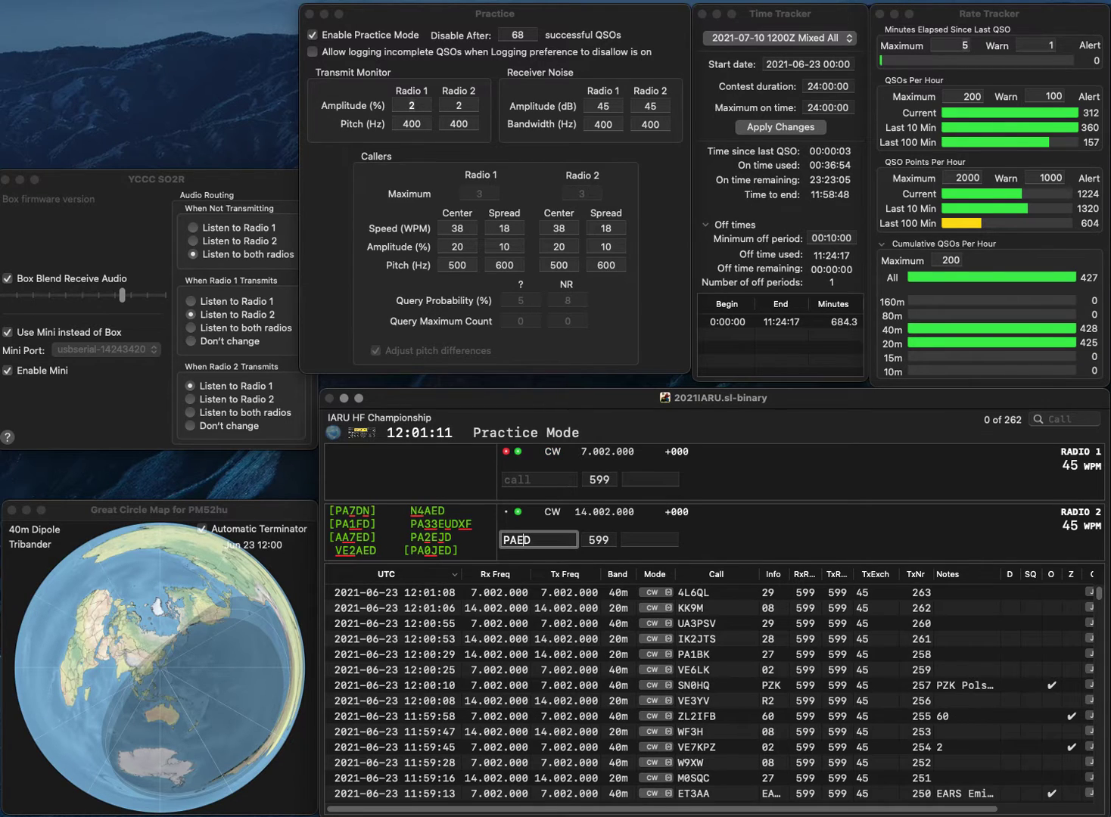
pyautogui.press('Return')
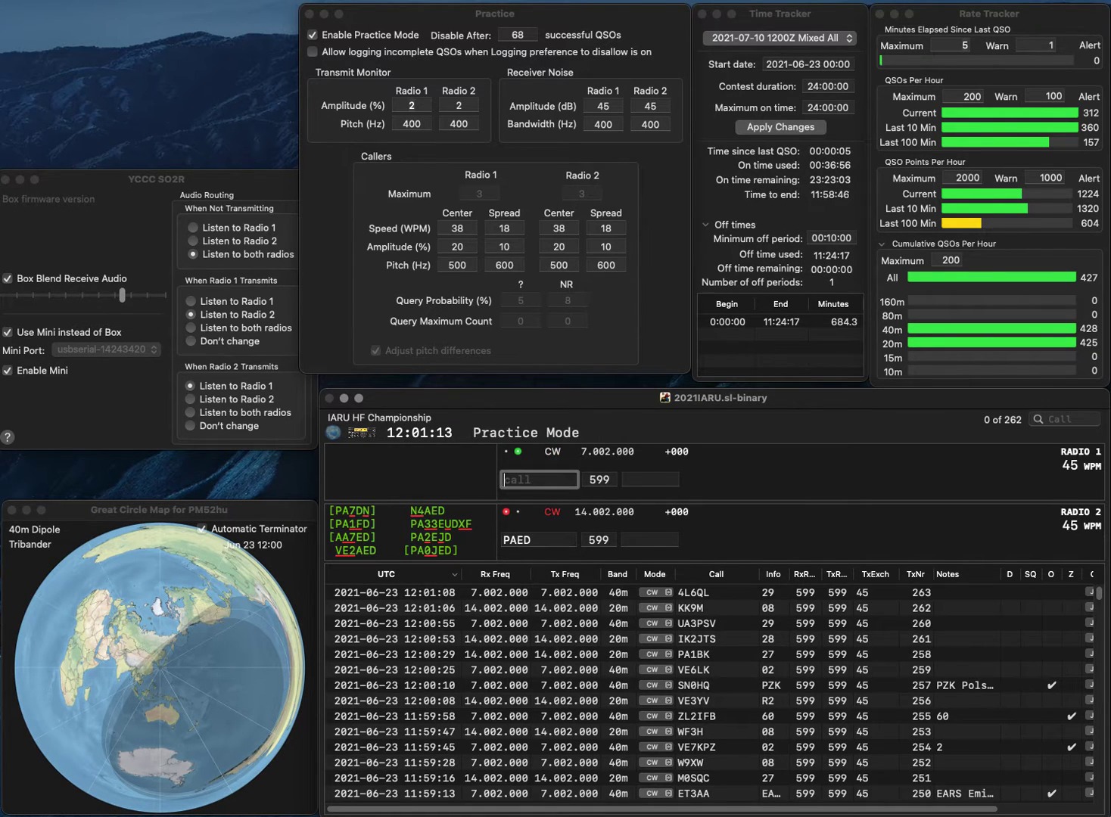
pyautogui.write('DX3H')
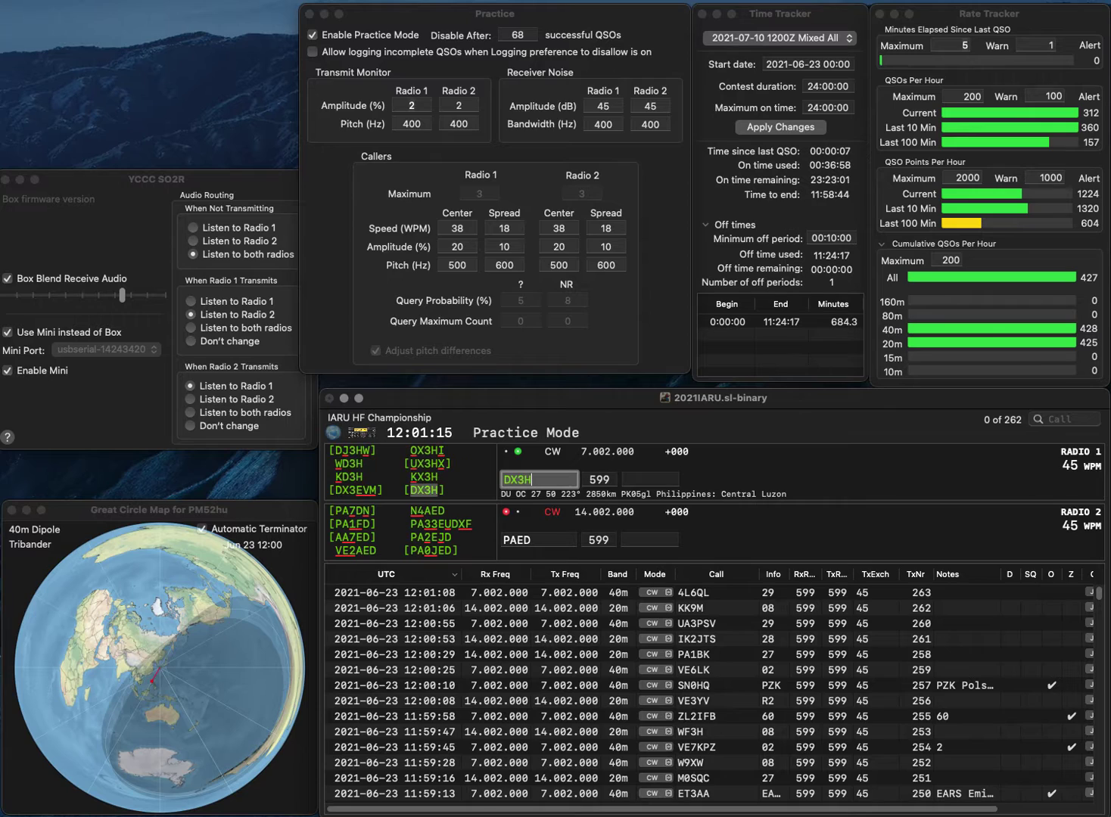
pyautogui.press('Return')
# Complete the Radio 2 call as PA2EJD with the exchange, and log the DX3H and PA2EJD contacts.
pyautogui.write('2')
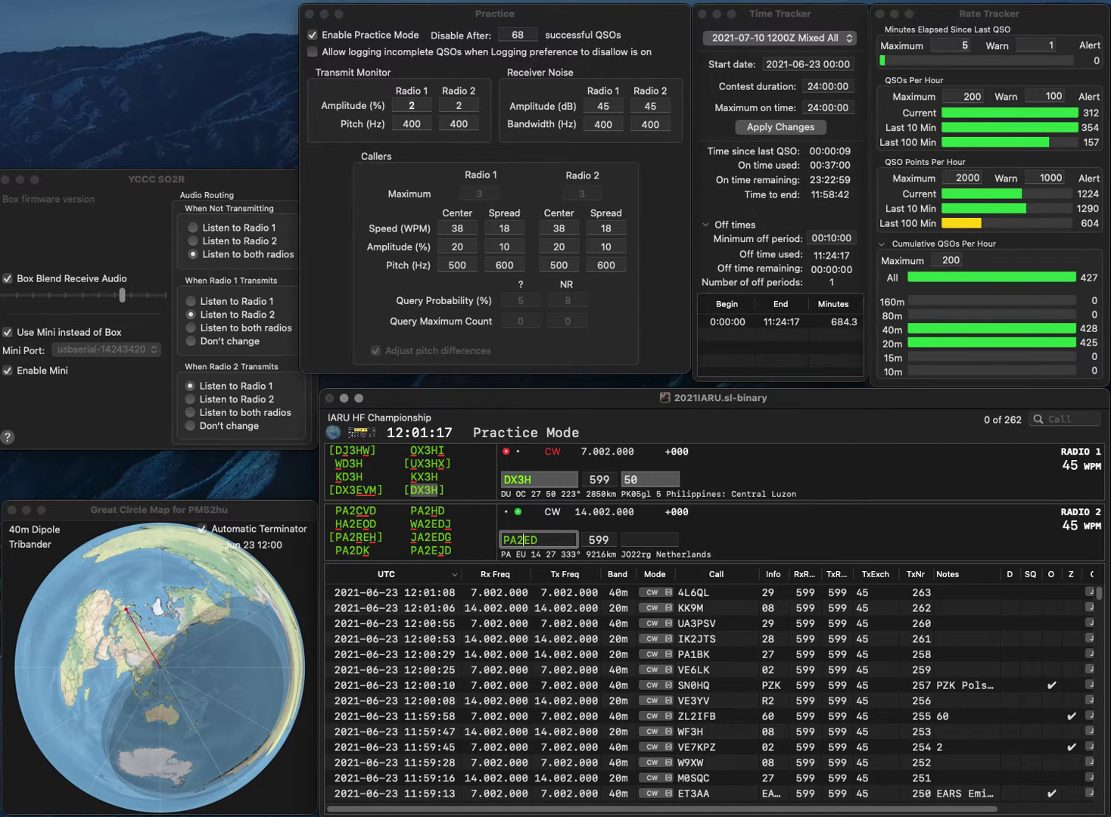
pyautogui.press('BackSpace')
pyautogui.write('JD')
pyautogui.press('Return')
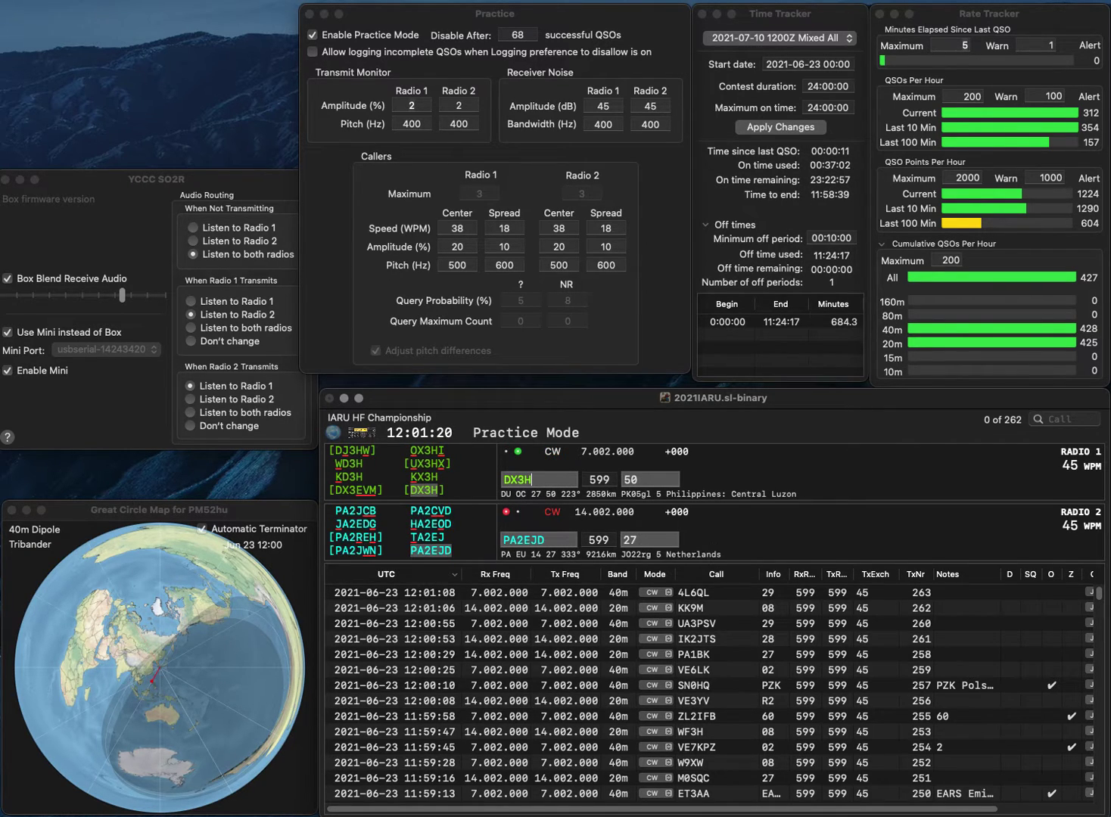
pyautogui.press('Return')
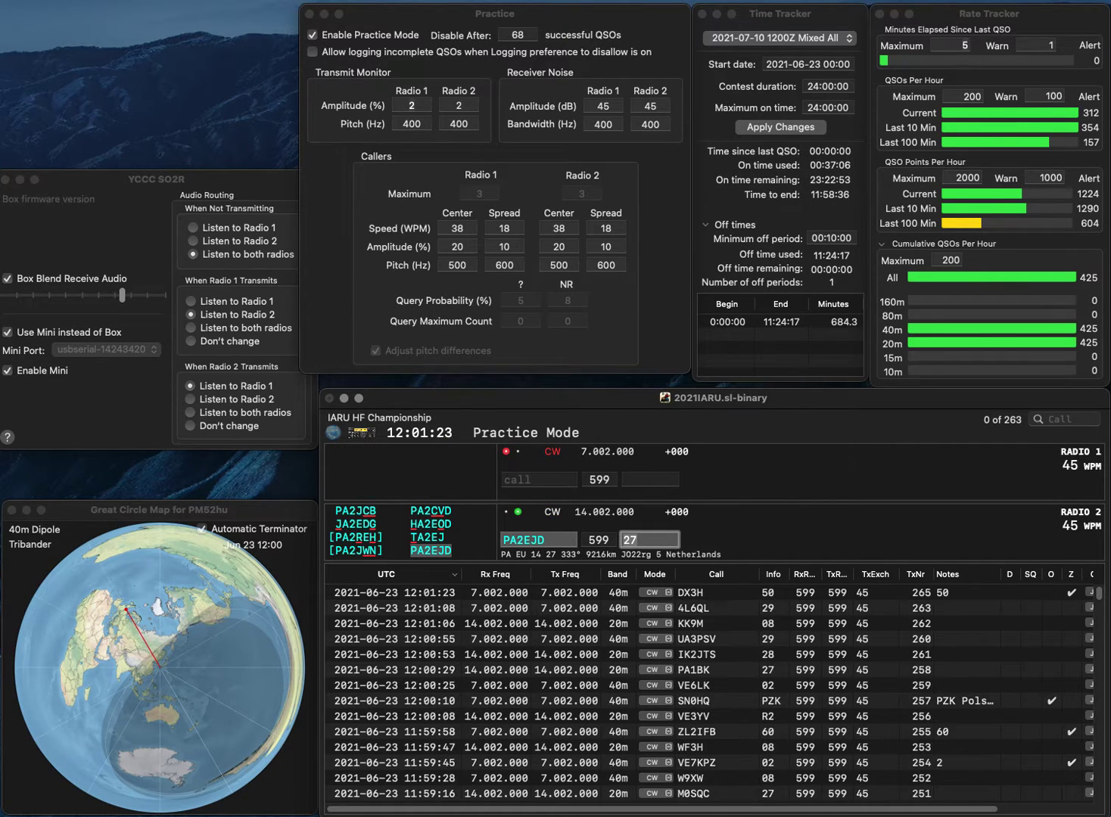
pyautogui.press('Return')
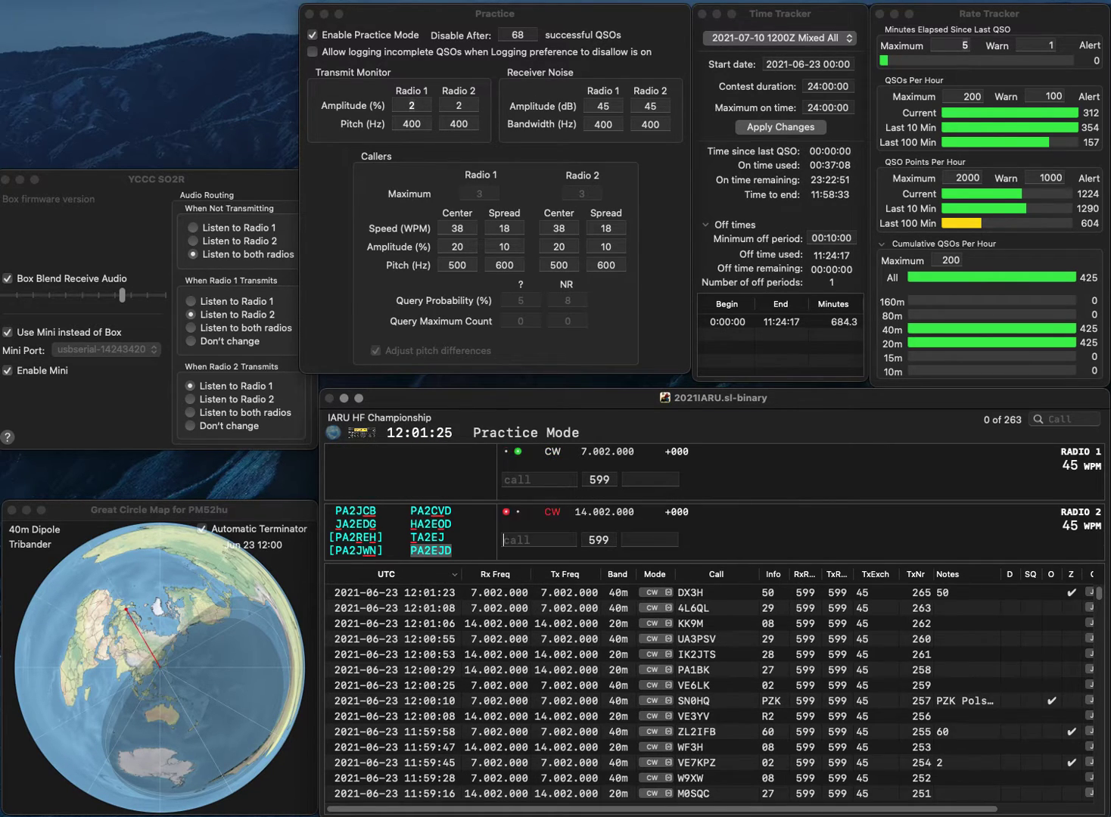
# Enter JT2KAA as the Radio 1 call and send the exchange to that station.
pyautogui.write('PT2KAA')
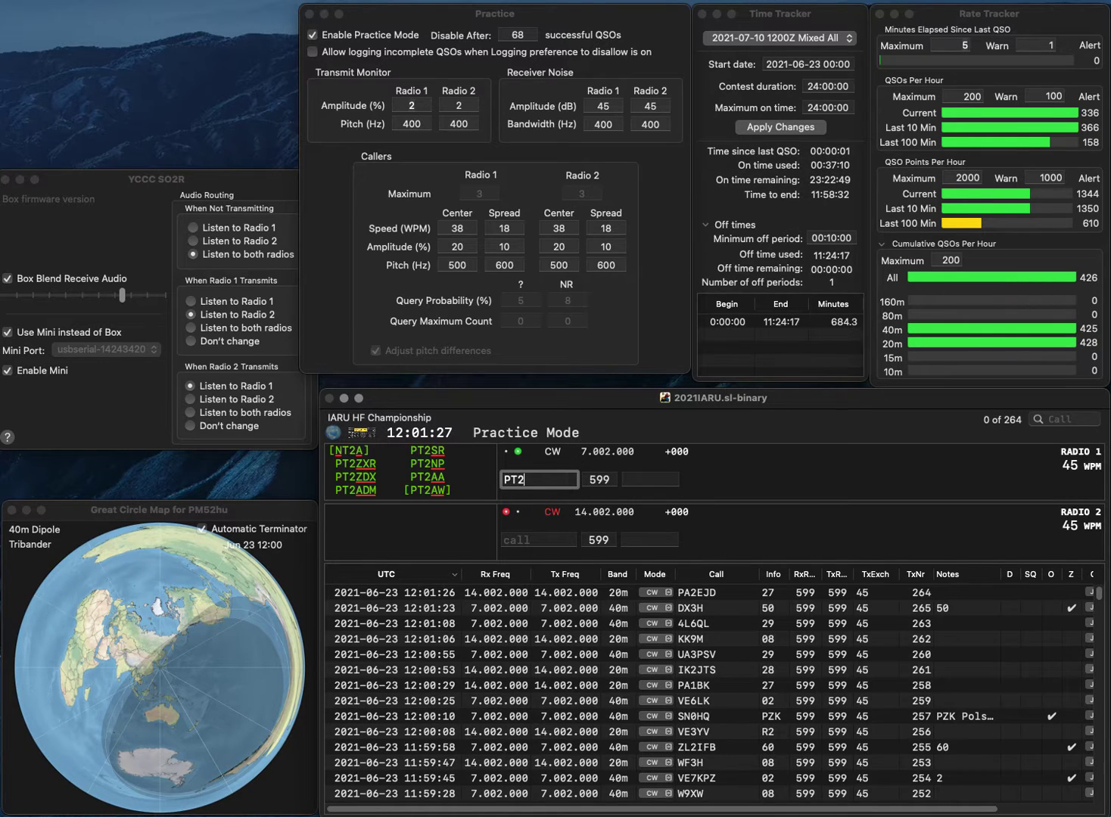
pyautogui.press('Left')
pyautogui.press('Left')
pyautogui.press('Left')
pyautogui.press('Left')
pyautogui.press('Left')
pyautogui.press('BackSpace')
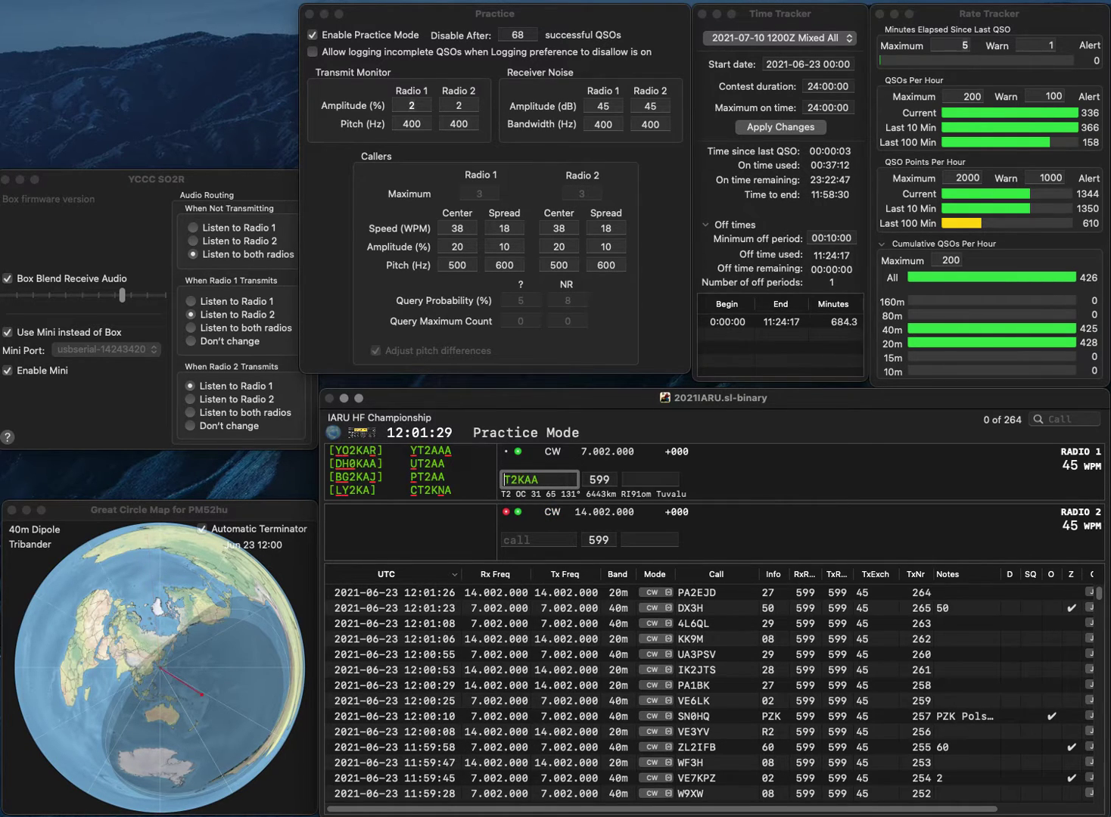
pyautogui.write('J')
pyautogui.press('Return')
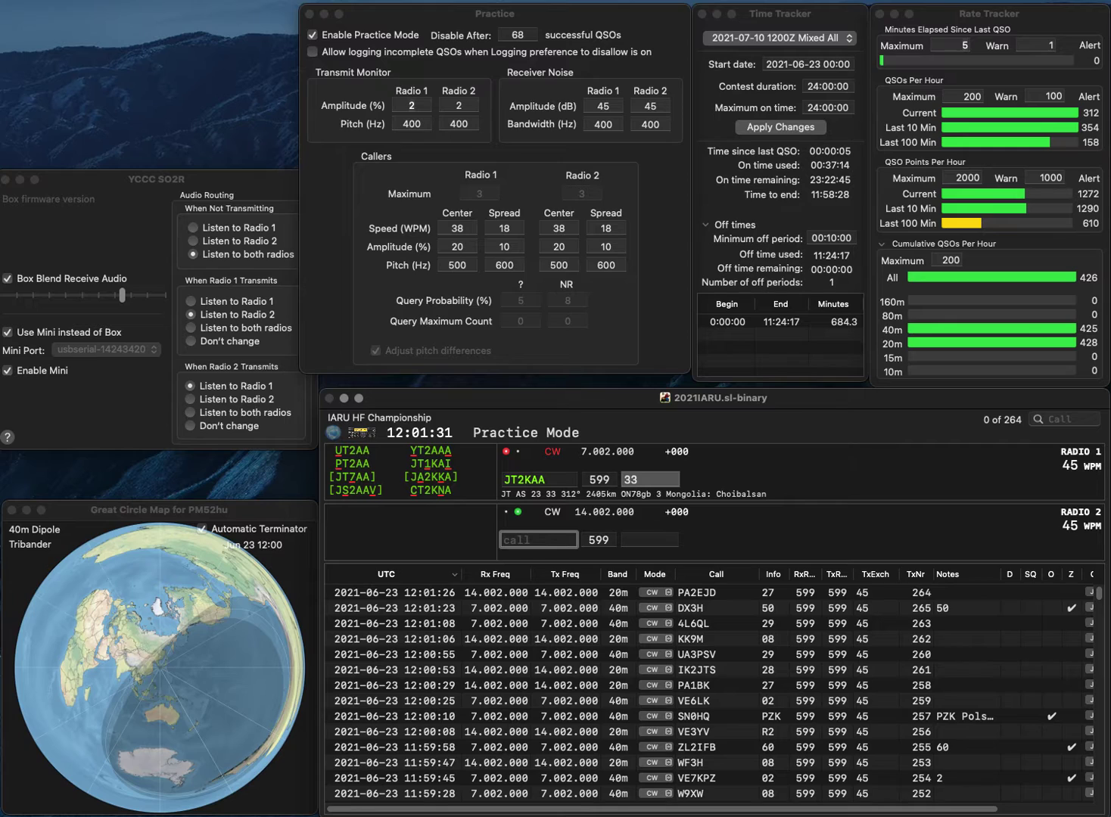
# Enter IO7XIB as the Radio 2 call and send the exchange to that station.
pyautogui.write('IO7XID')
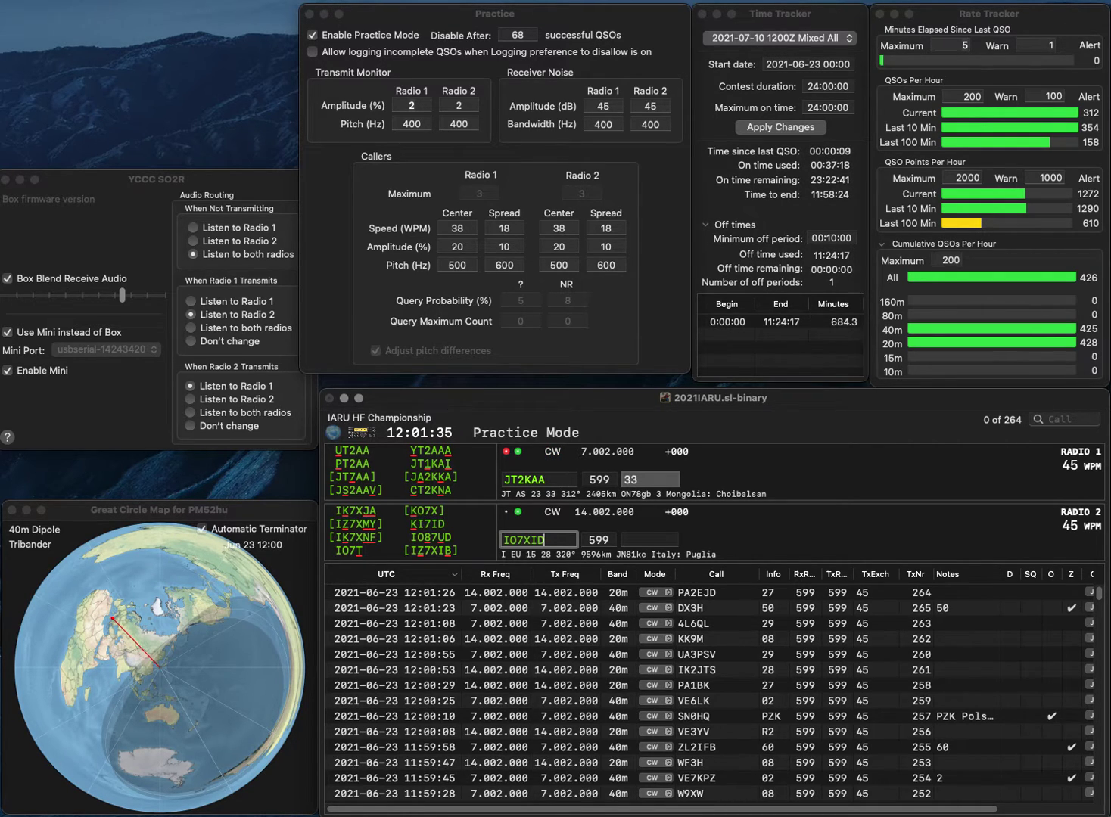
pyautogui.press('BackSpace')
pyautogui.write('B')
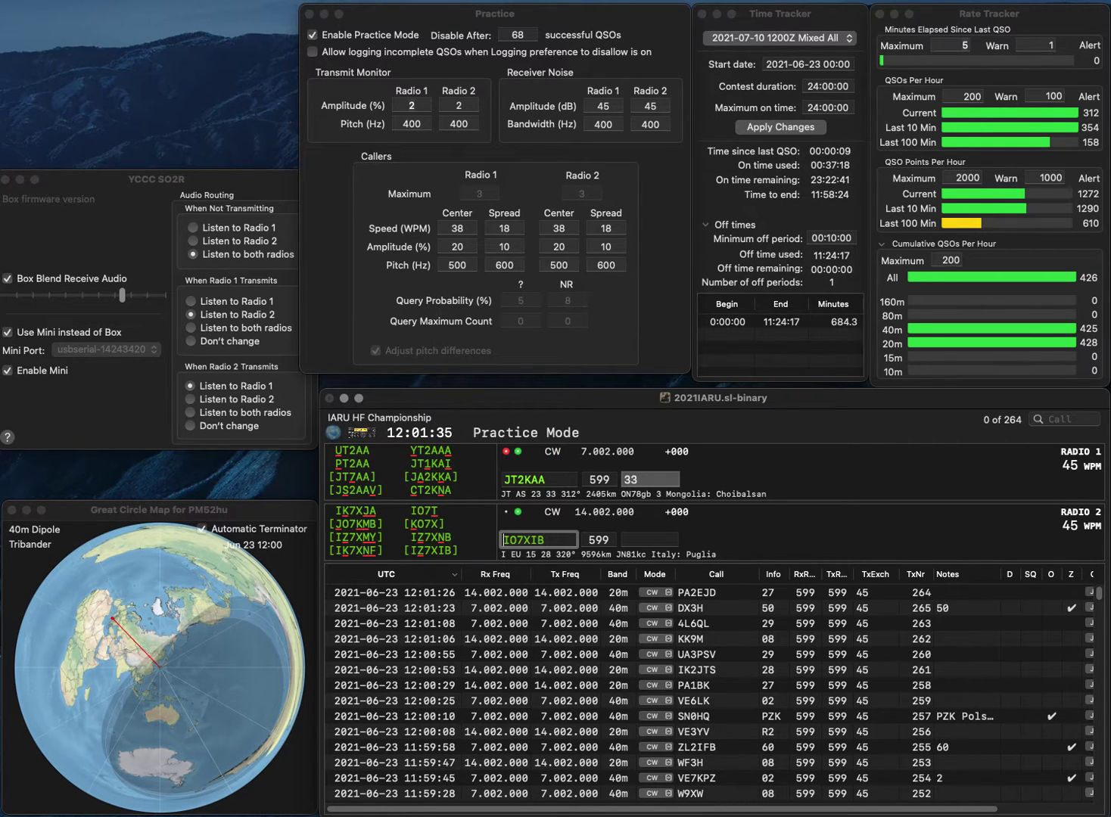
pyautogui.press('Return')
pyautogui.press('Right')
pyautogui.press('Right')
pyautogui.press('BackSpace')
pyautogui.write('1')
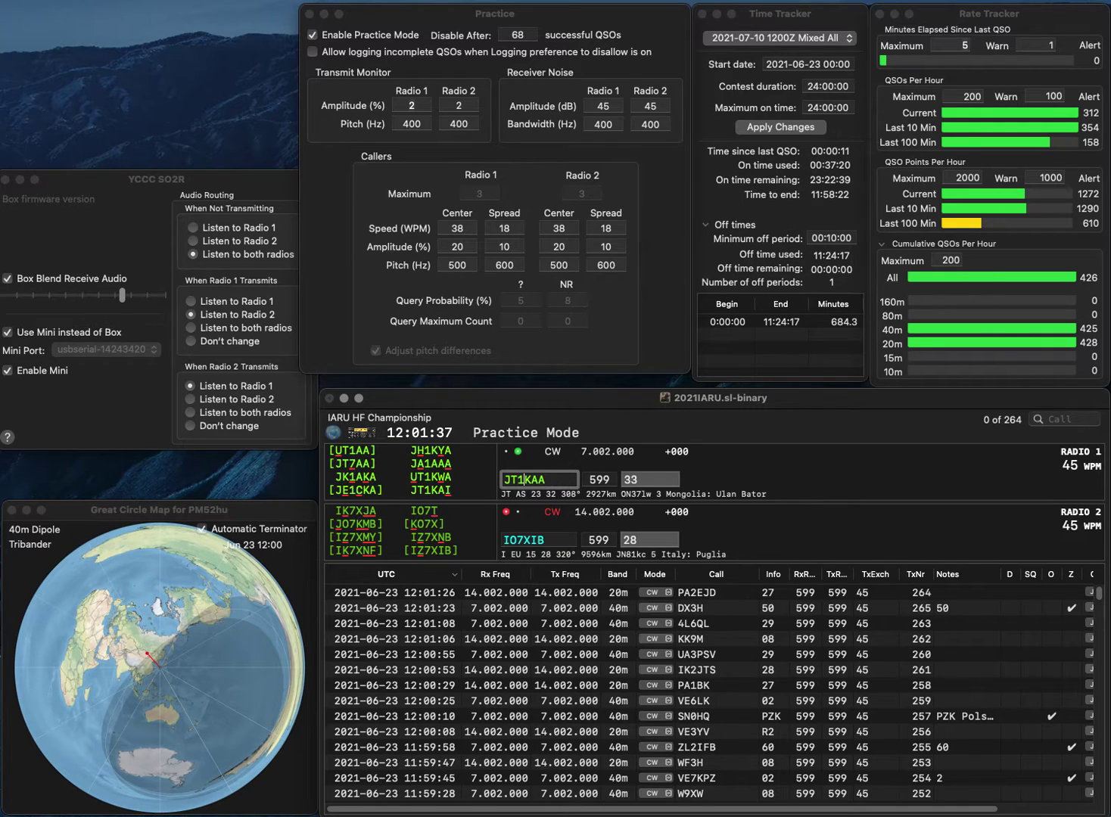
pyautogui.press('Return')
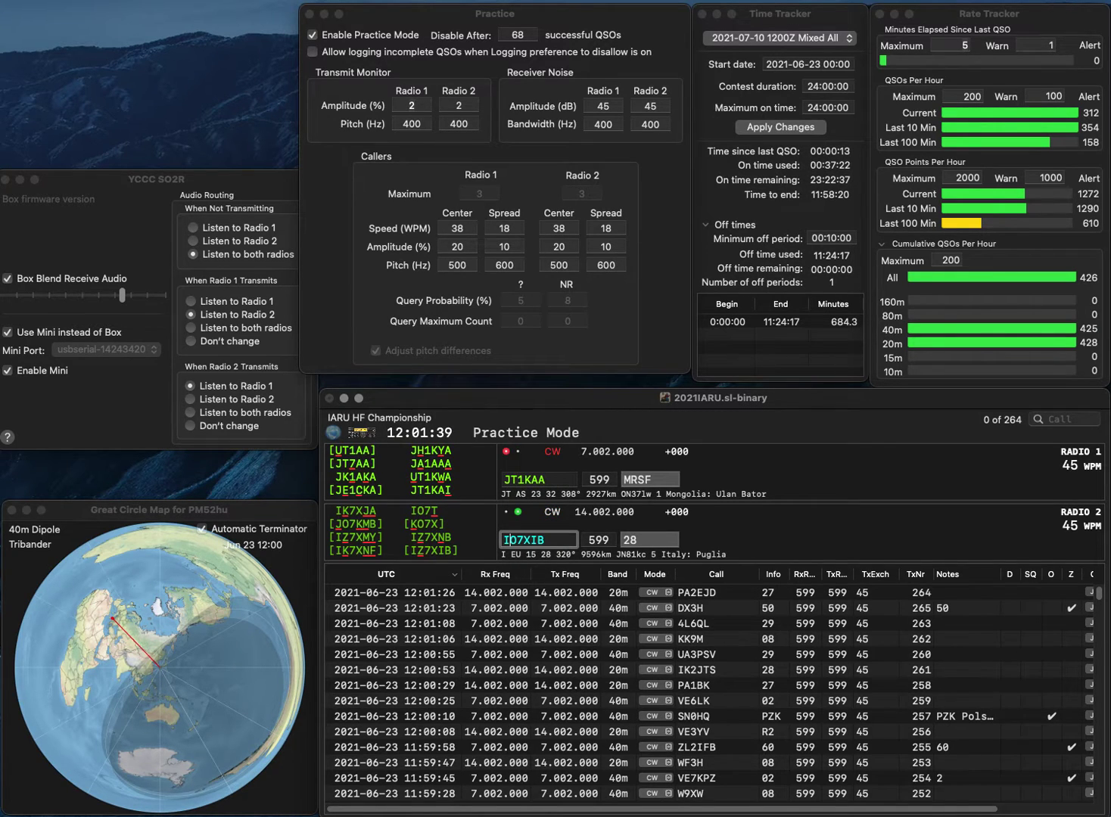
pyautogui.press('Delete')
pyautogui.write('Z')
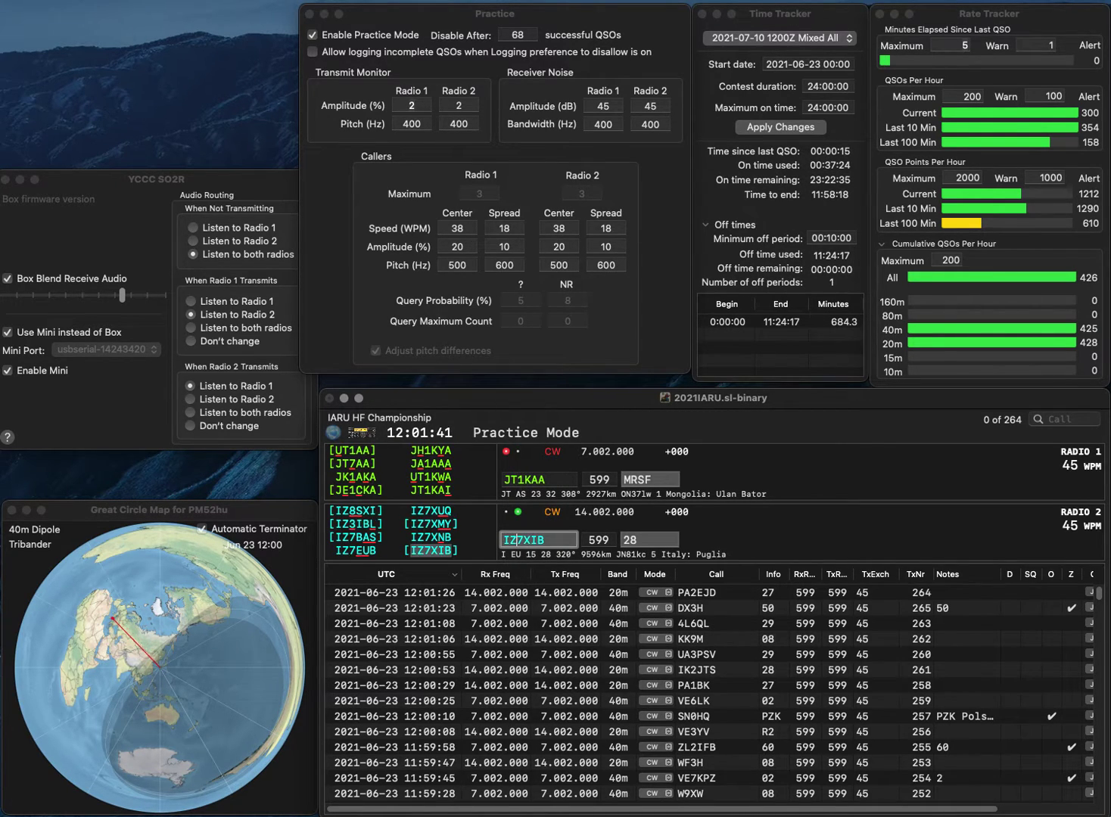
pyautogui.press('Return')
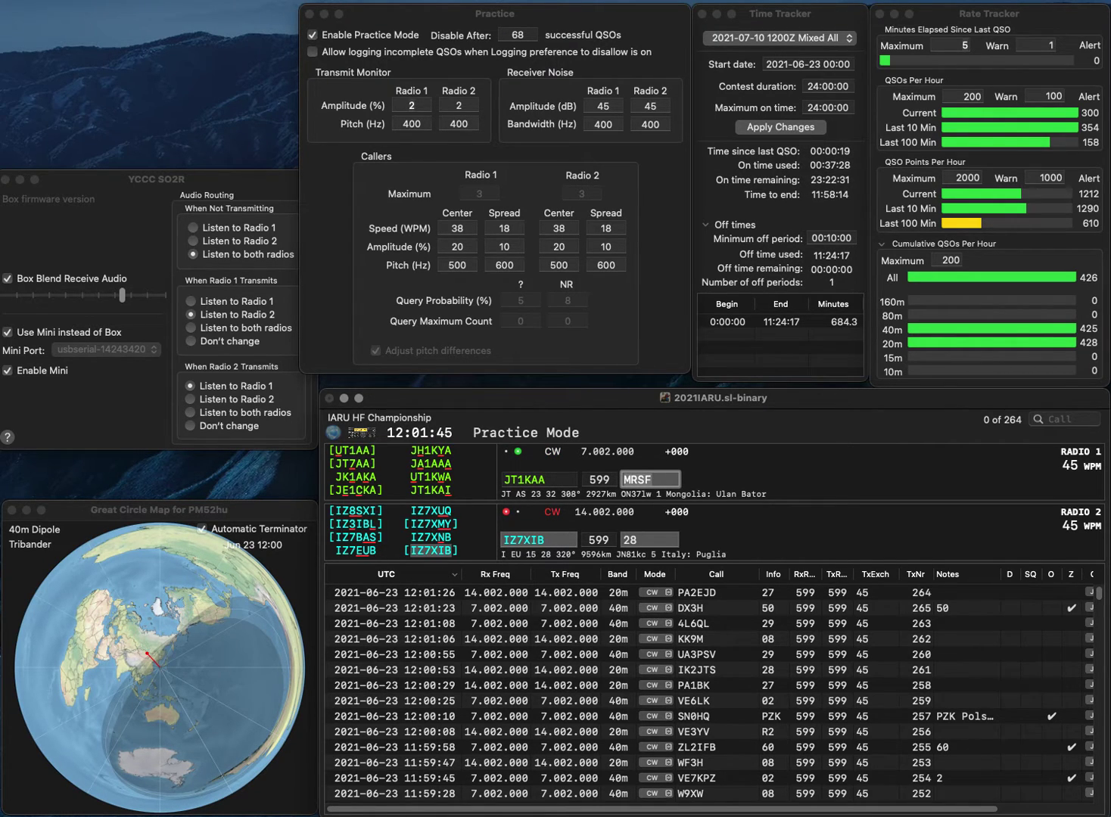
# Log the JT1KAA contact on Radio 1 with MRSF and the IZ7XIB contact on Radio 2 with zone 28.
pyautogui.press('Return')
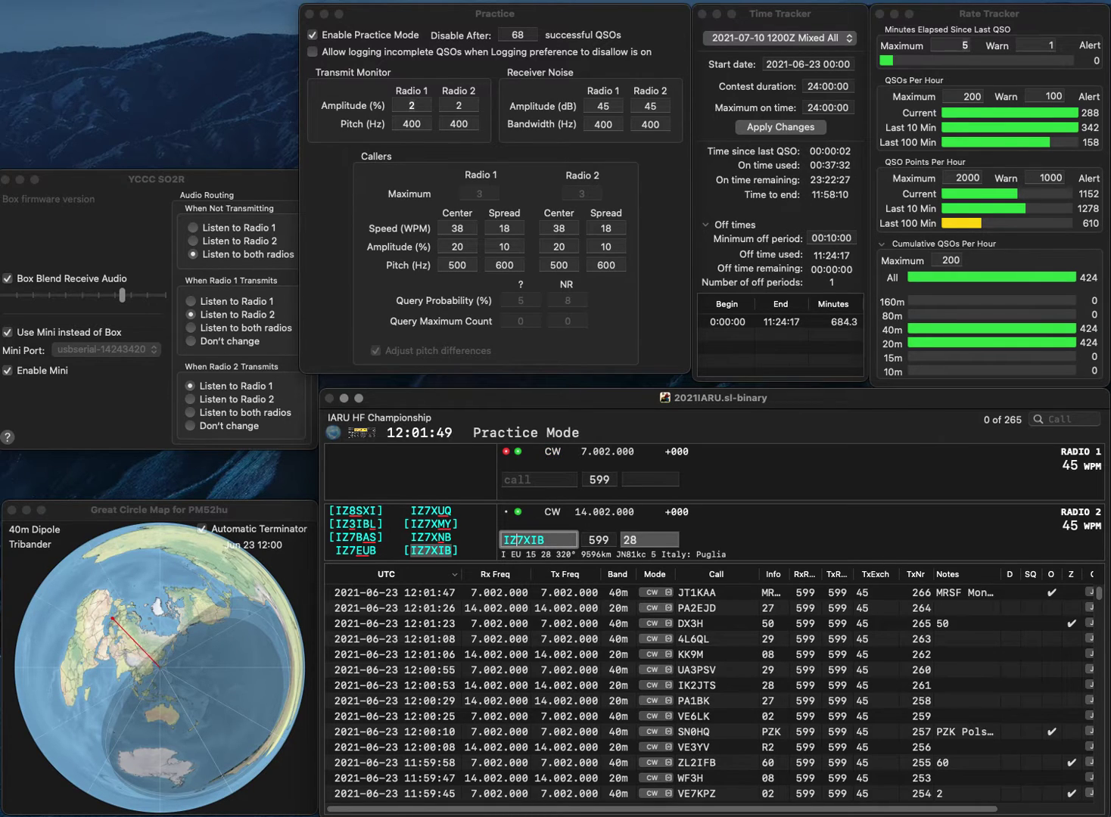
pyautogui.press('Return')
# Work JO1WXO on Radio 1 and SP3OCC on Radio 2, sending each the exchange and logging both contacts.
pyautogui.write('JO')
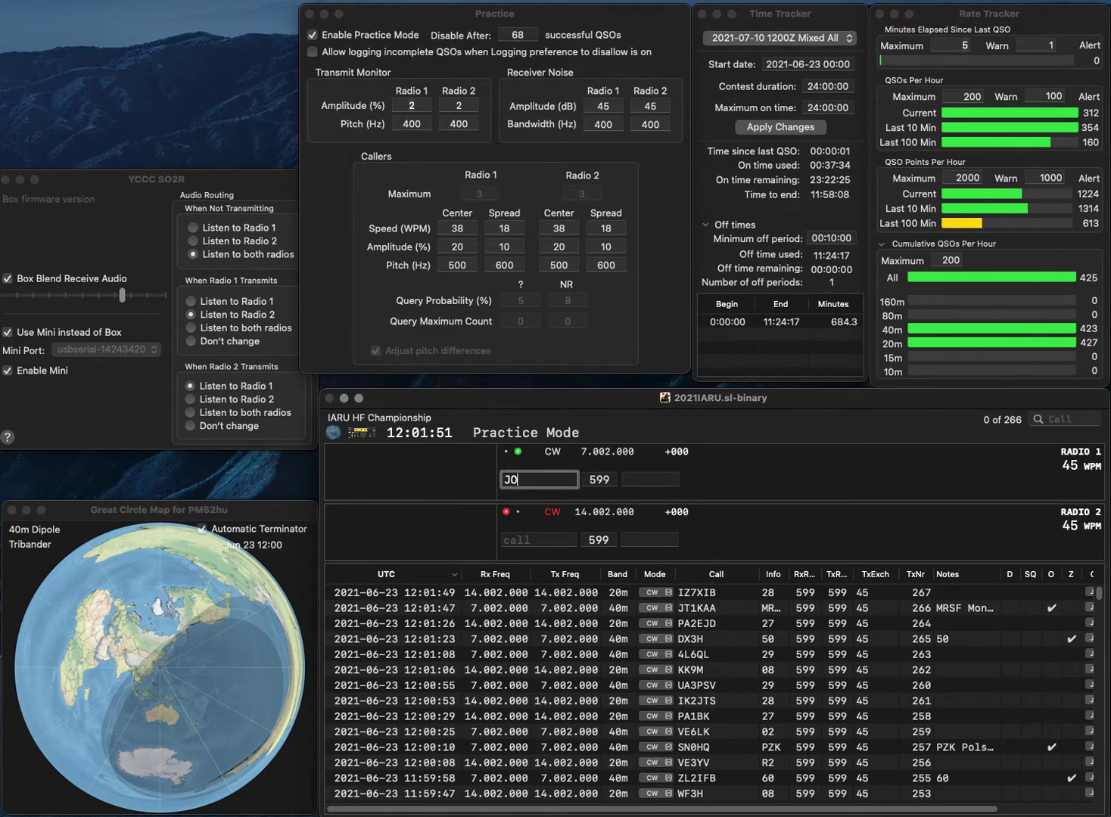
pyautogui.write('1WXO')
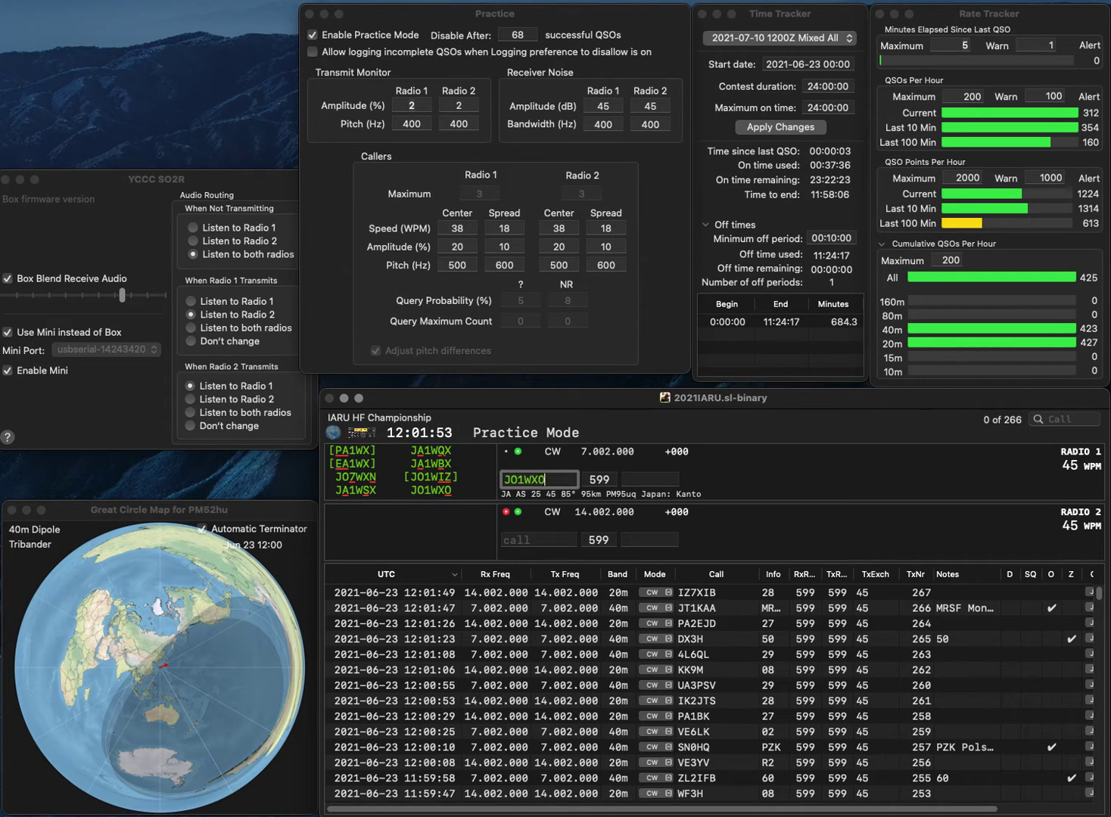
pyautogui.press('Return')
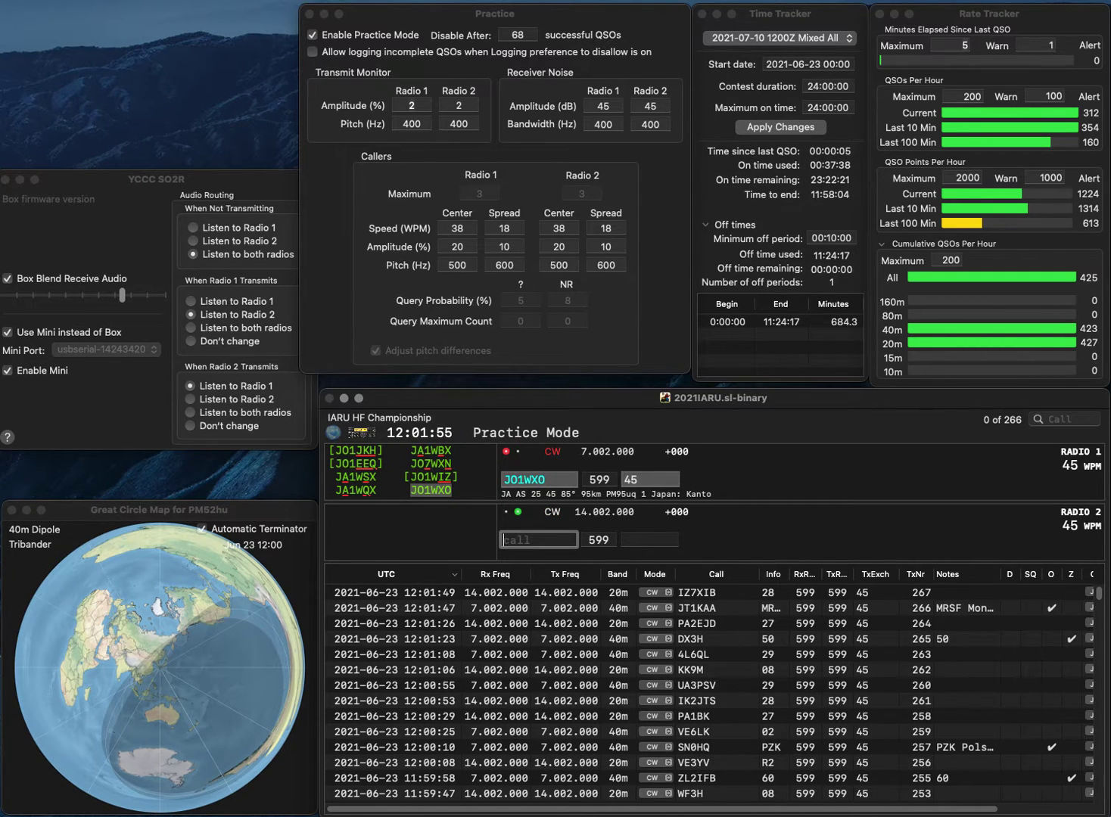
pyautogui.write('SP3O')
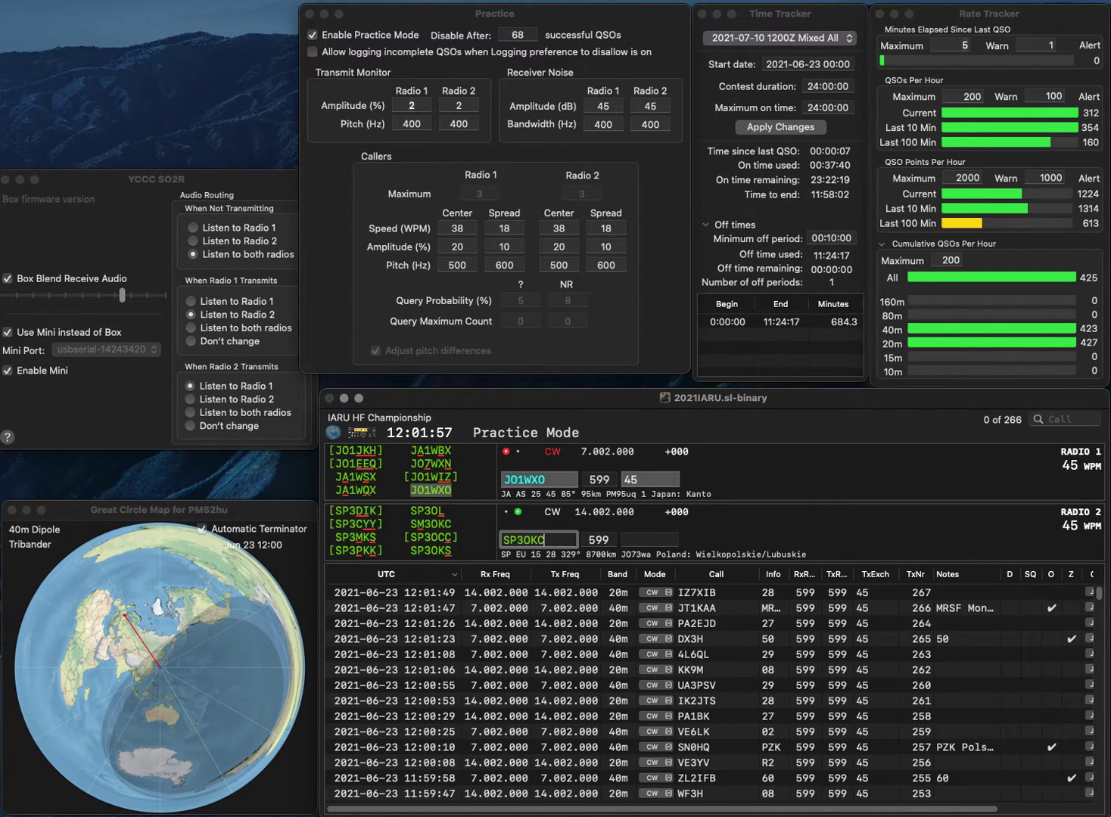
pyautogui.write('CC')
pyautogui.press('Return')
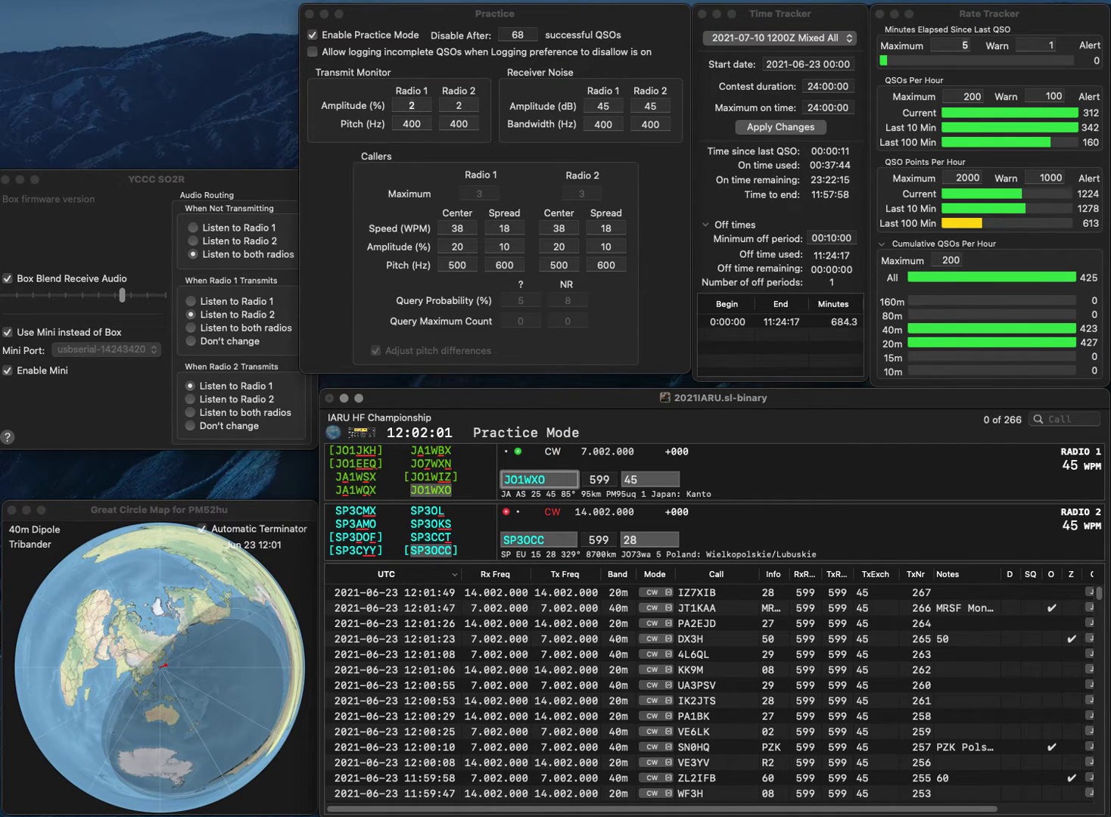
pyautogui.press('Tab')
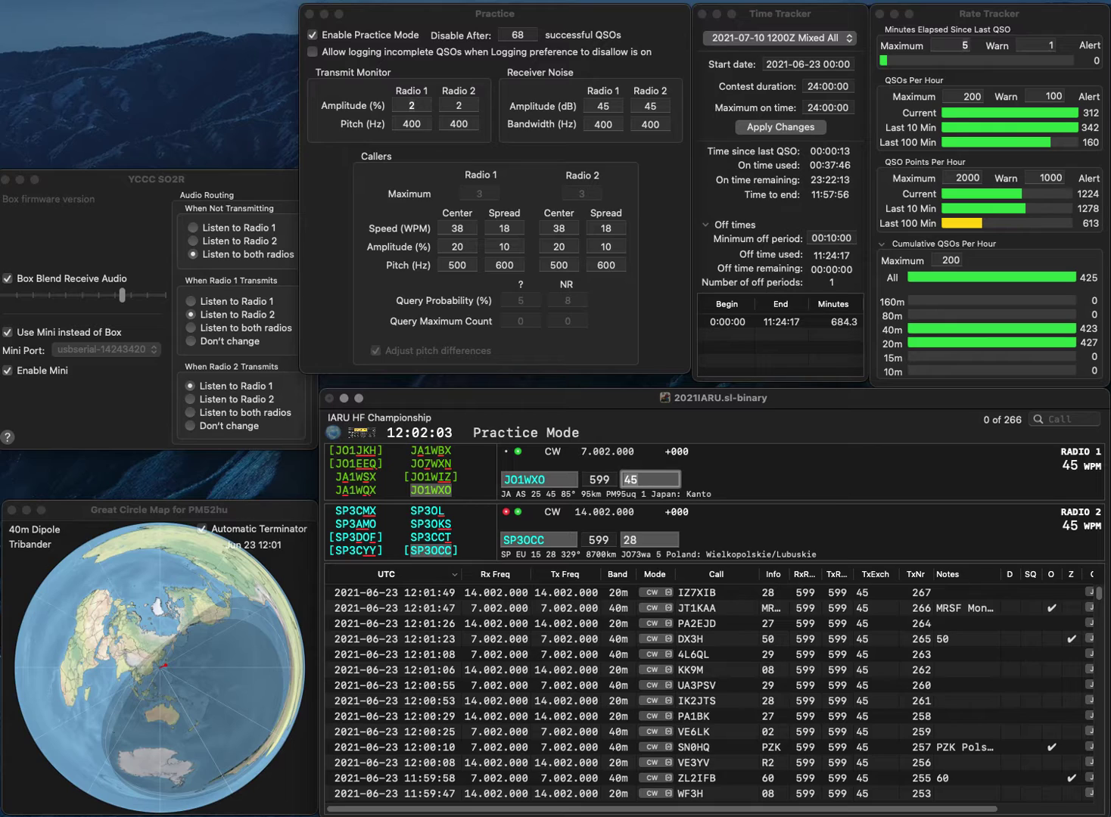
pyautogui.press('Return')
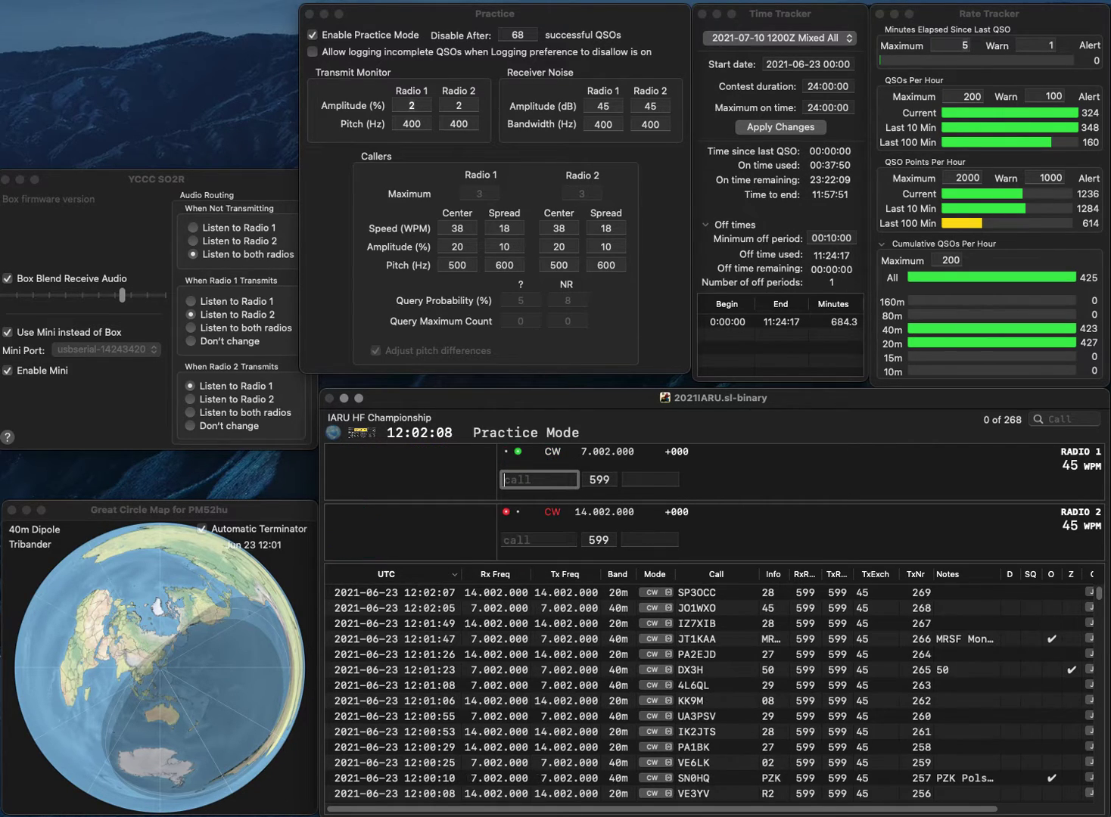
pyautogui.write('K4MV')
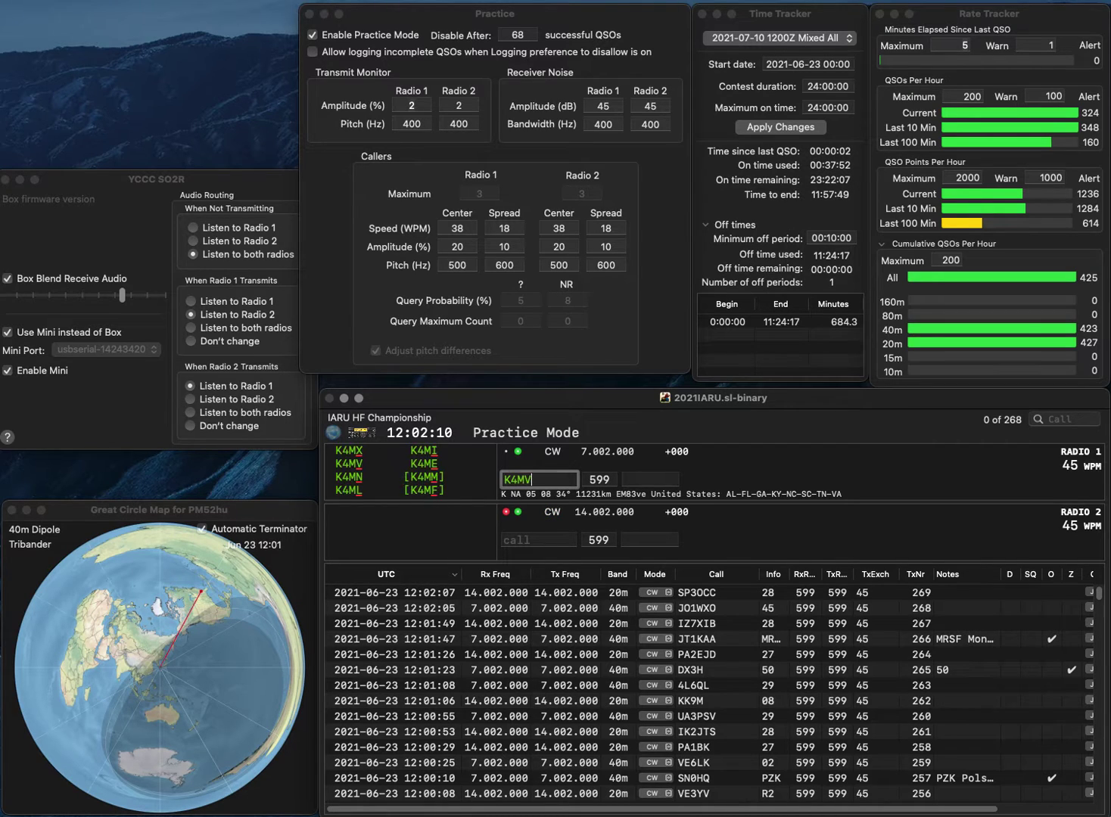
pyautogui.press('Home')
pyautogui.write('V')
pyautogui.press('Return')
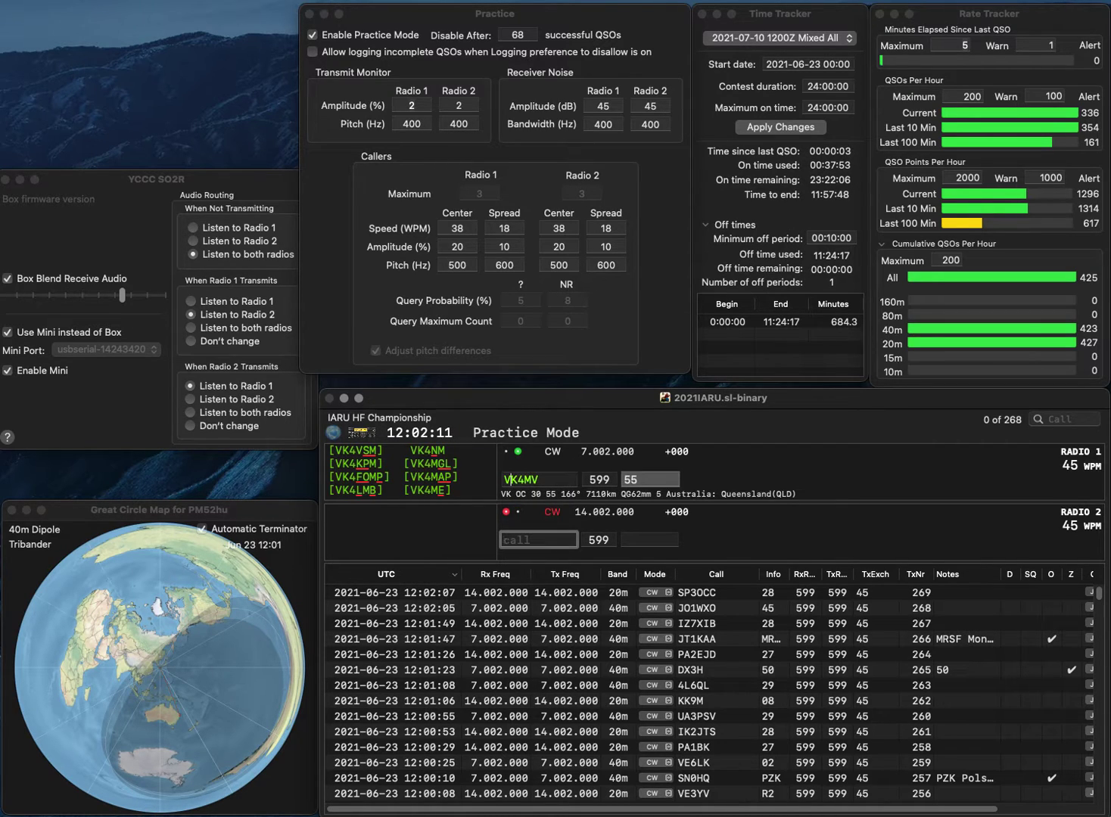
pyautogui.write('N4MIK')
pyautogui.press('Return')
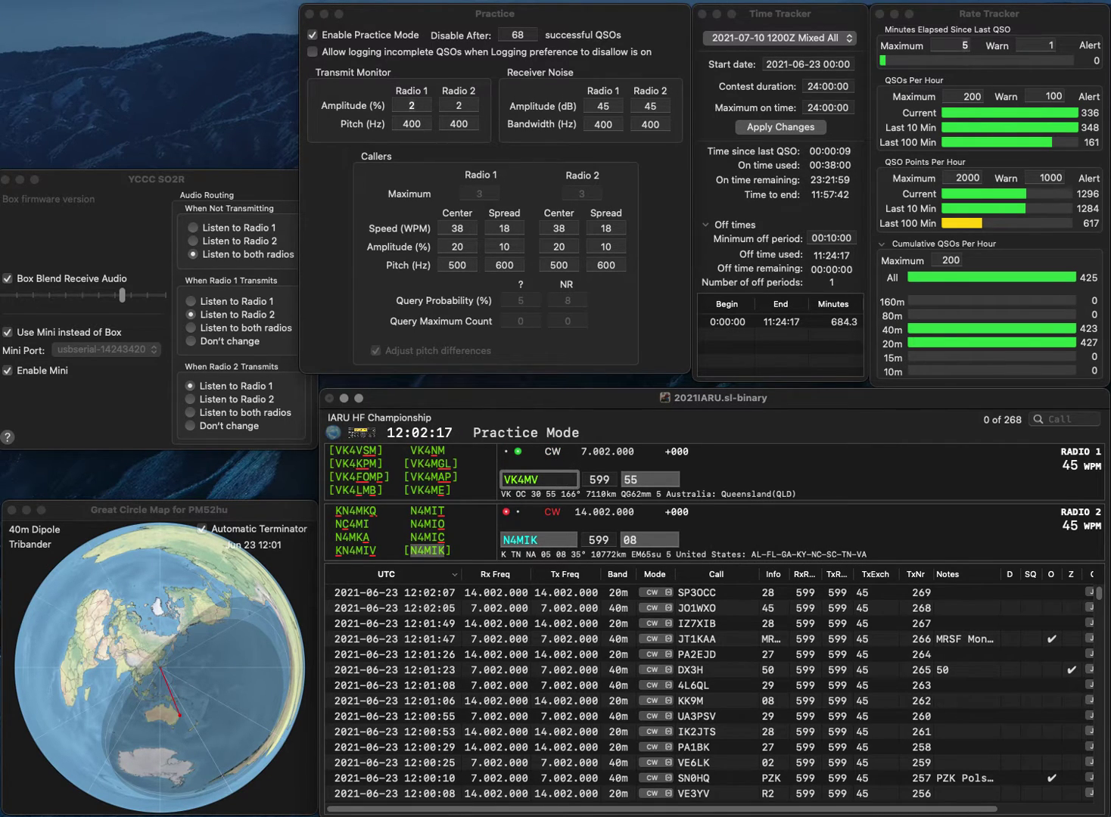
pyautogui.press('BackSpace')
pyautogui.write('3')
pyautogui.press('Return')
pyautogui.press('Tab')
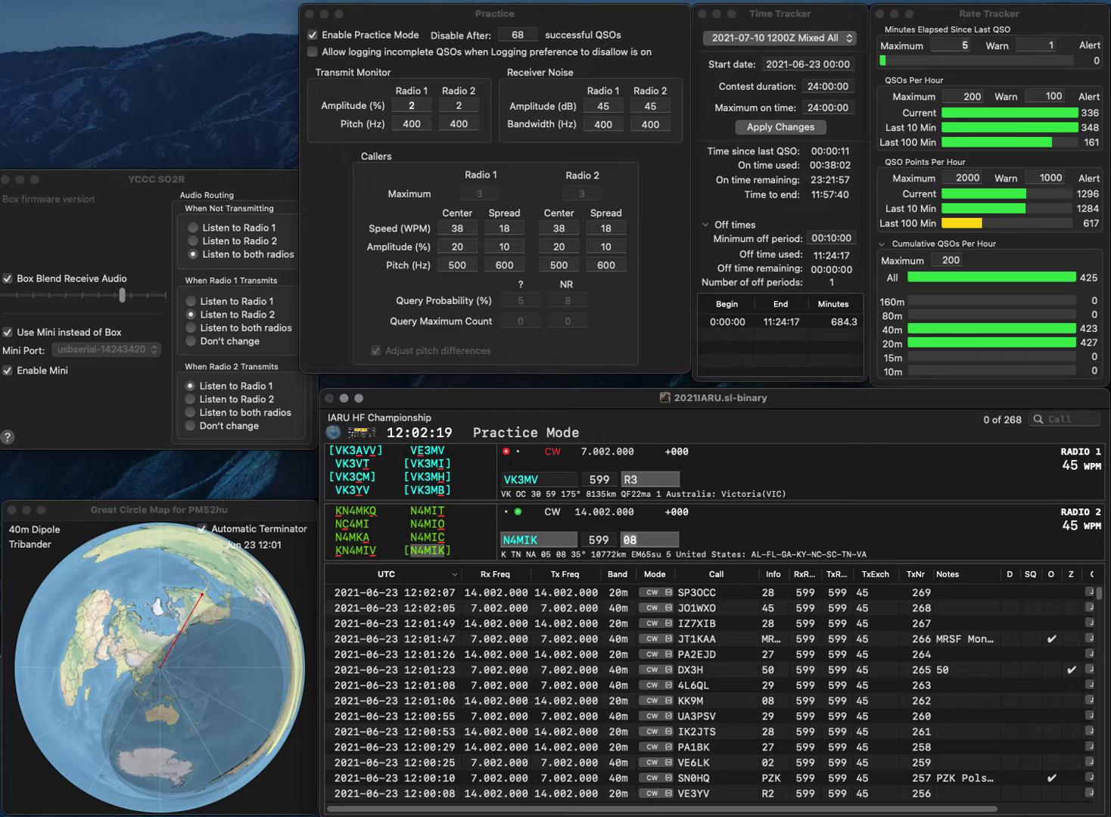
pyautogui.press('Return')
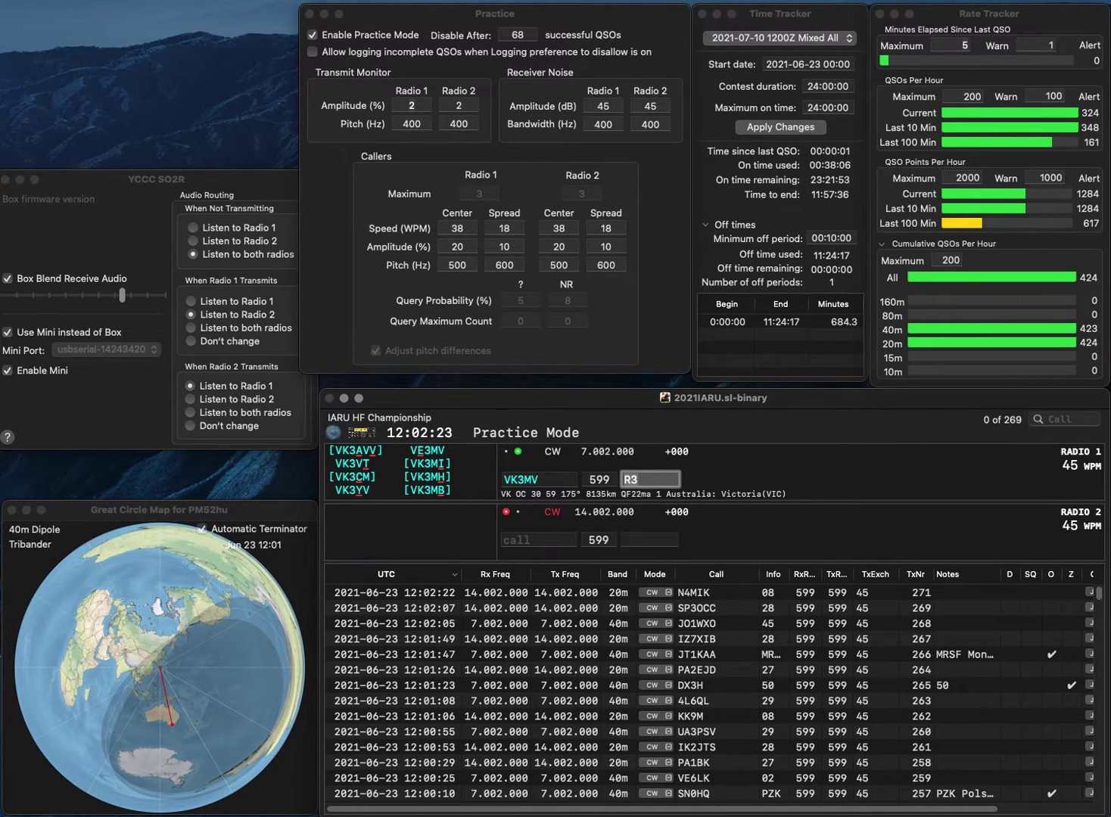
pyautogui.press('Return')
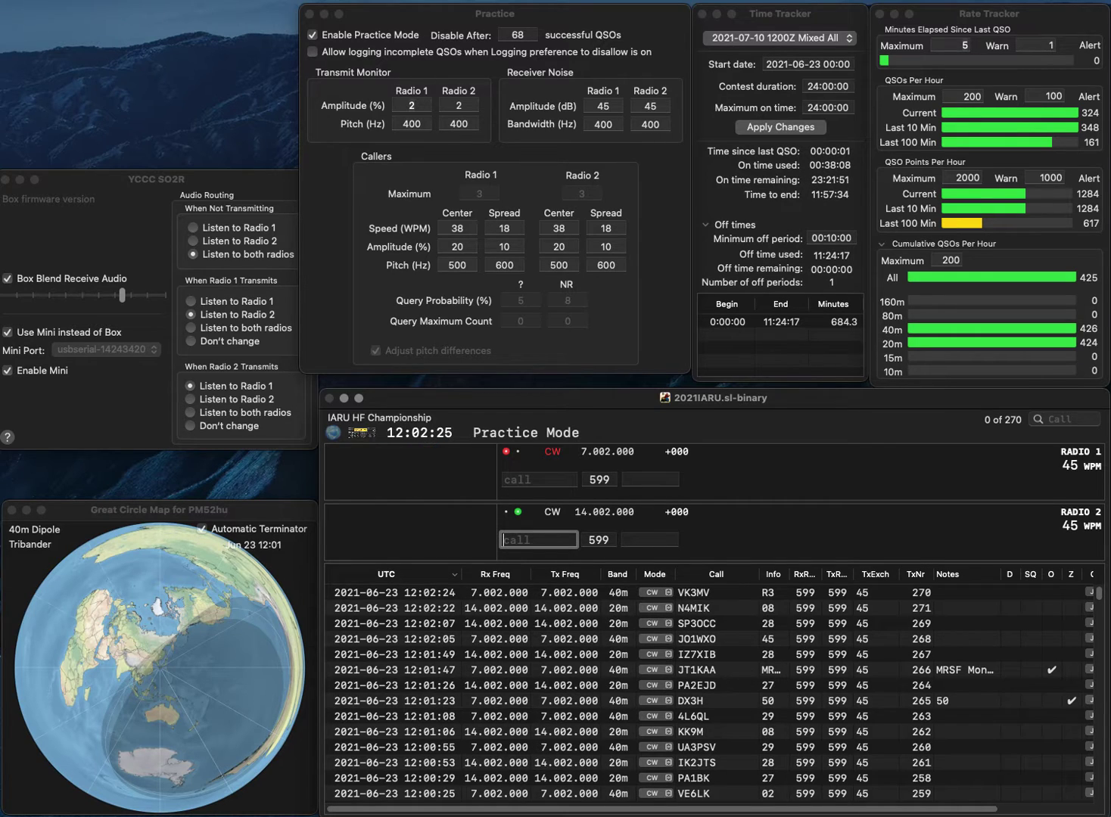
pyautogui.write('H6A')
pyautogui.press('Left')
pyautogui.press('Left')
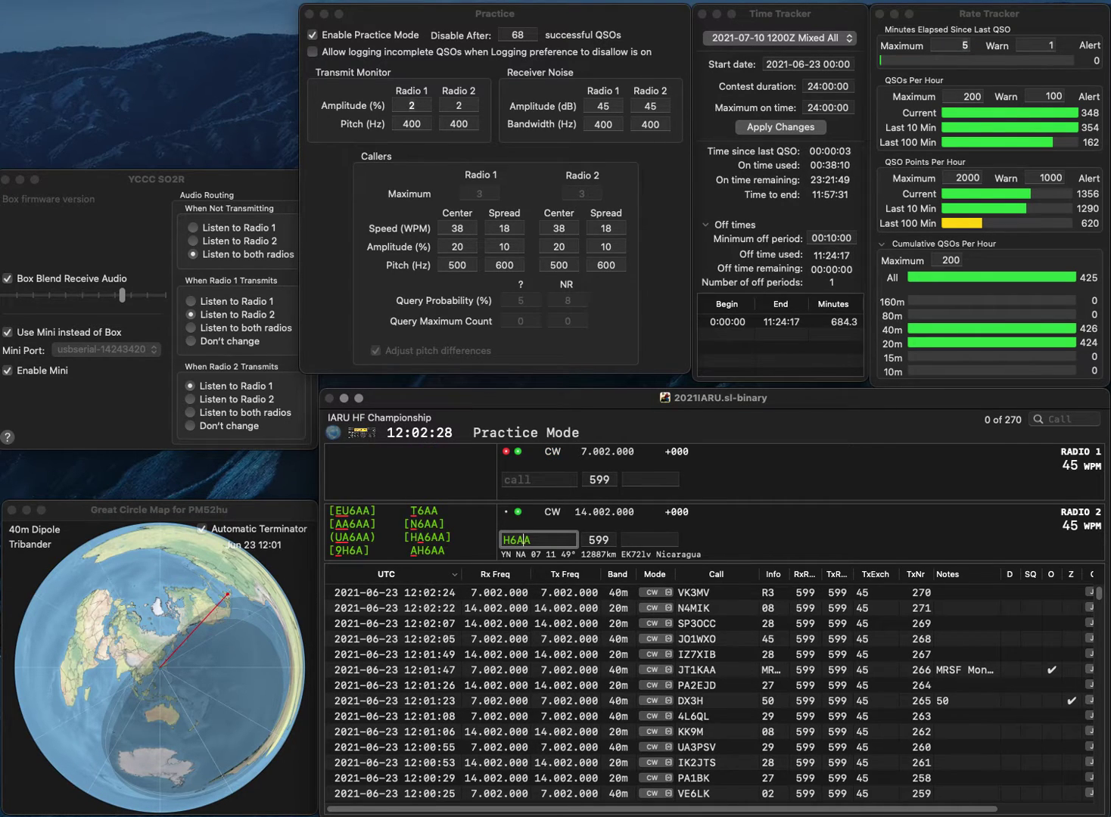
pyautogui.write('A')
pyautogui.press('Return')
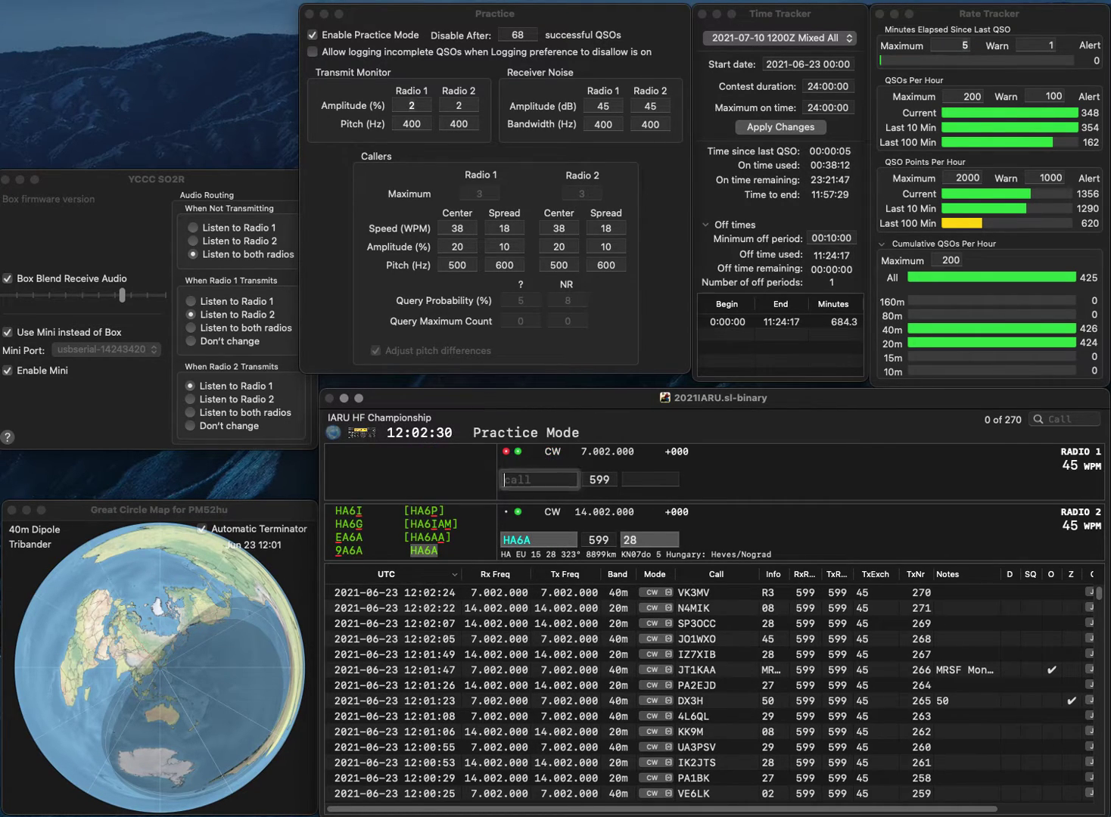
pyautogui.write('ZZ')
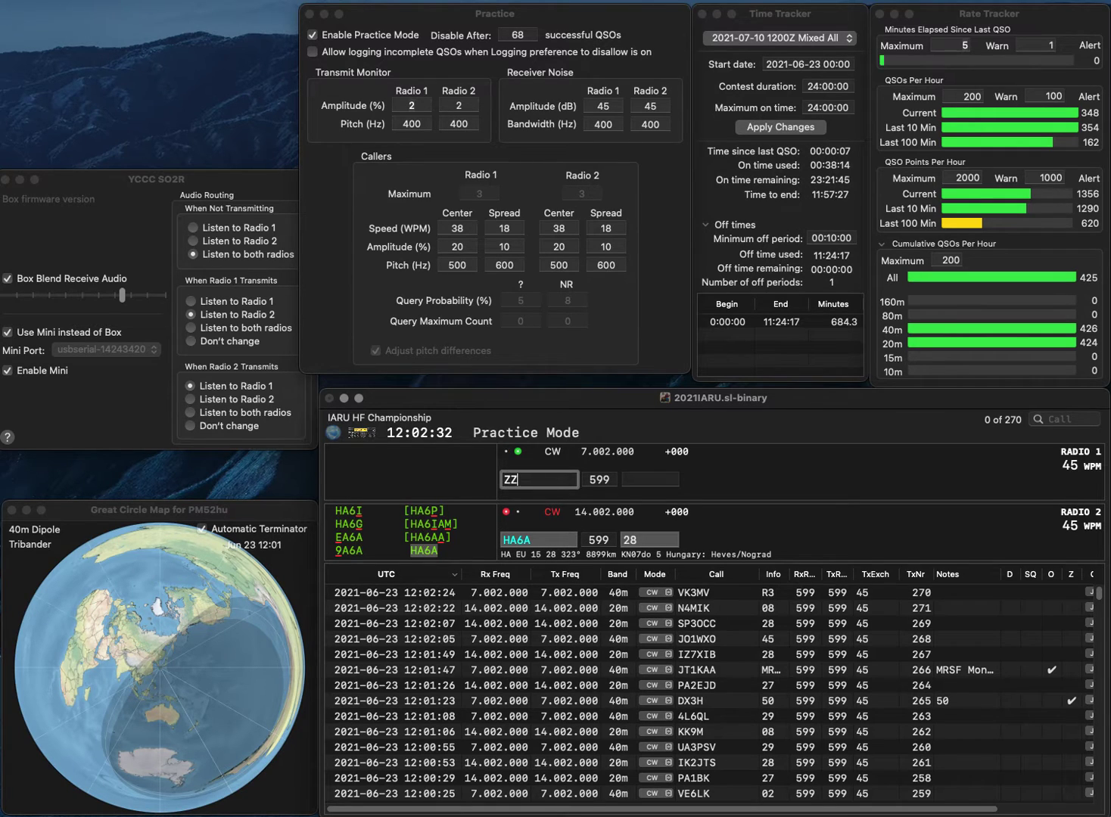
pyautogui.write('K2')
pyautogui.press('Return')
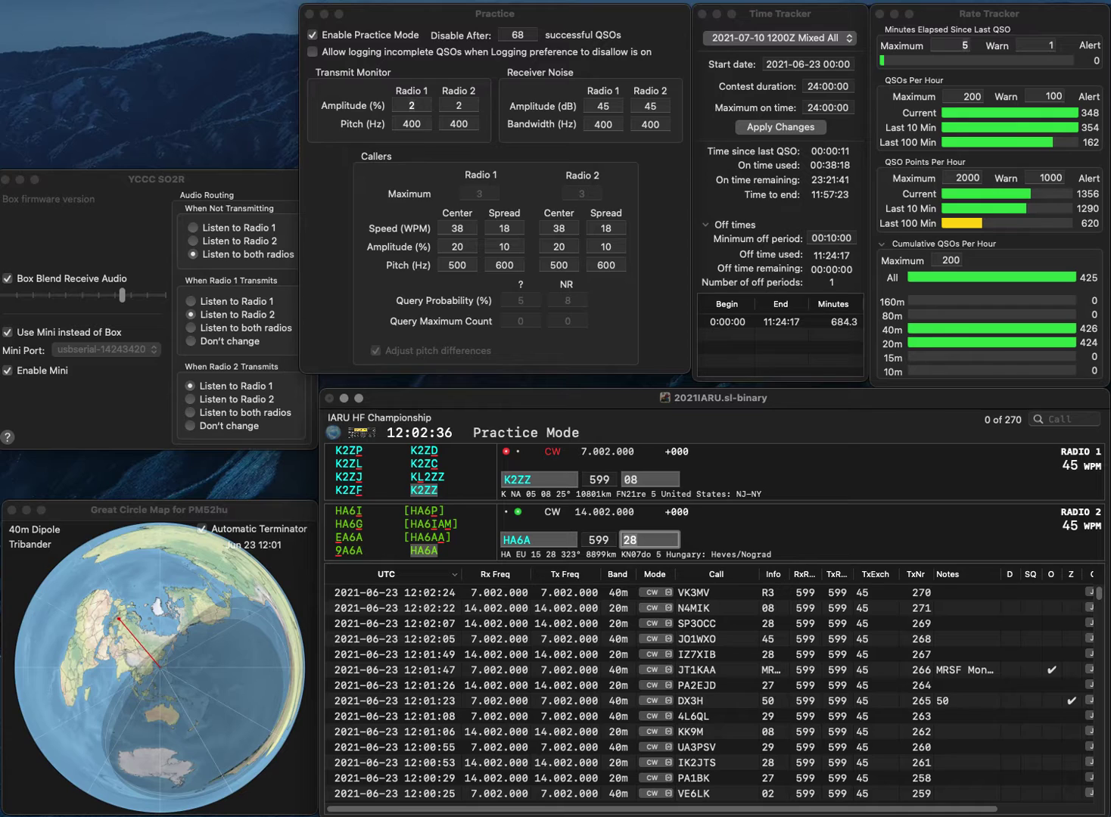
pyautogui.press('Return')
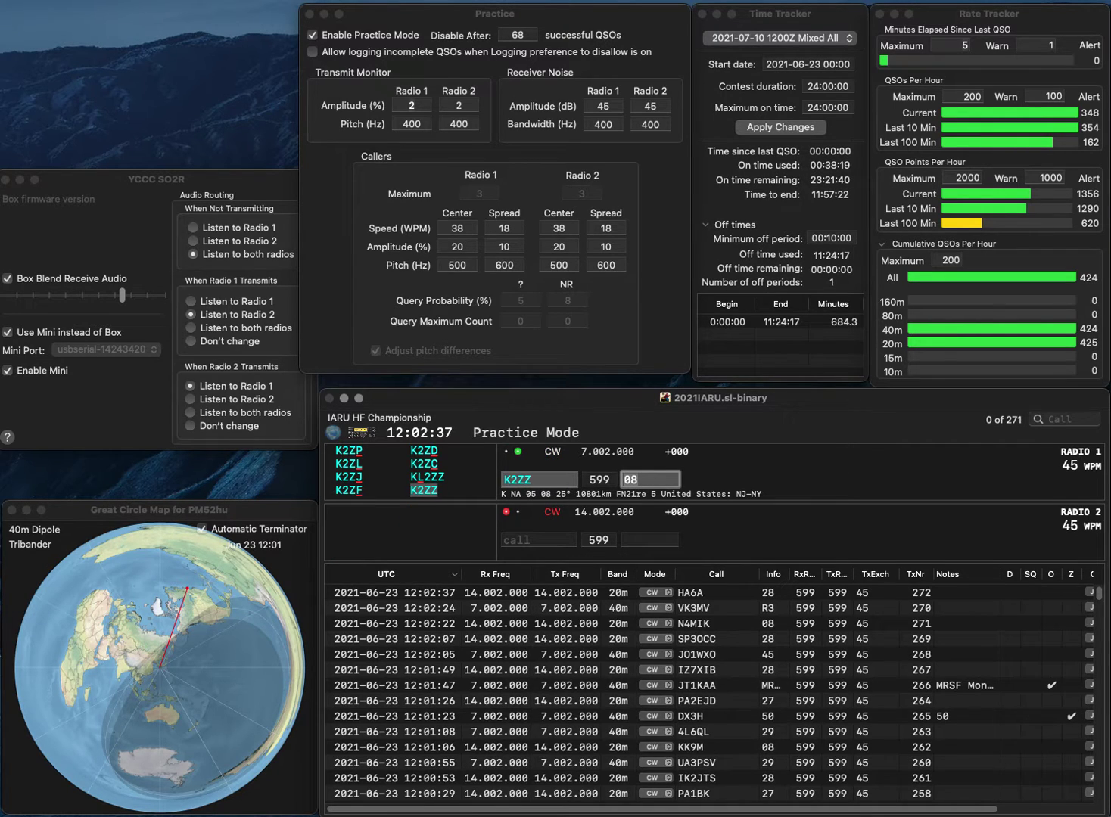
pyautogui.press('Return')
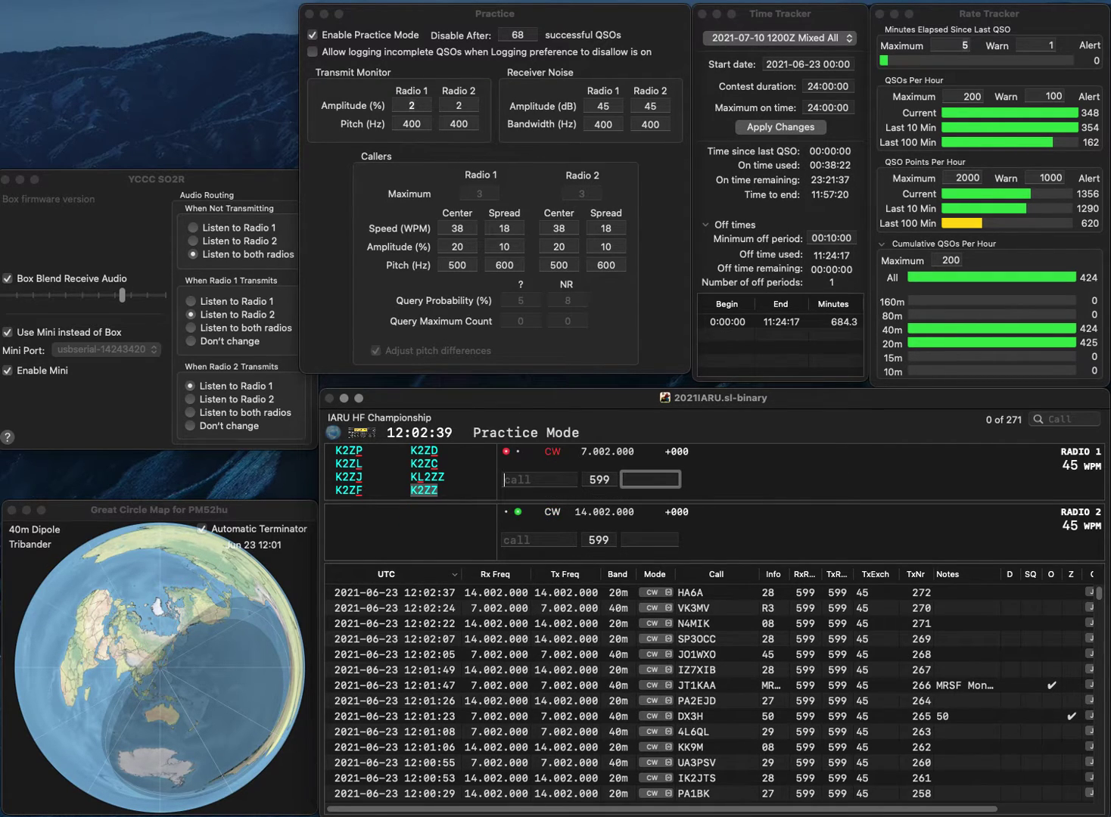
# Enter K7ZY as the Radio 2 call with its exchange sent, and transmit the partial call RAC on Radio 1.
pyautogui.write('K7ZY')
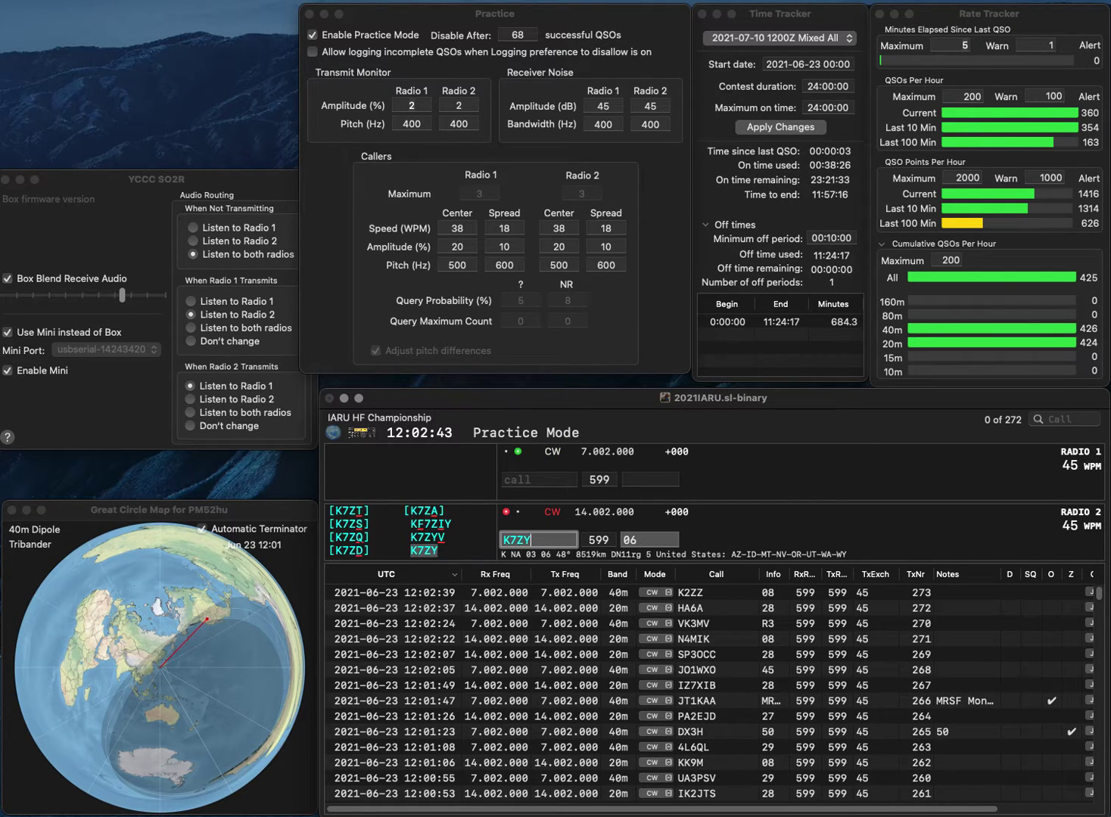
pyautogui.write('LA')
pyautogui.press('BackSpace')
pyautogui.press('BackSpace')
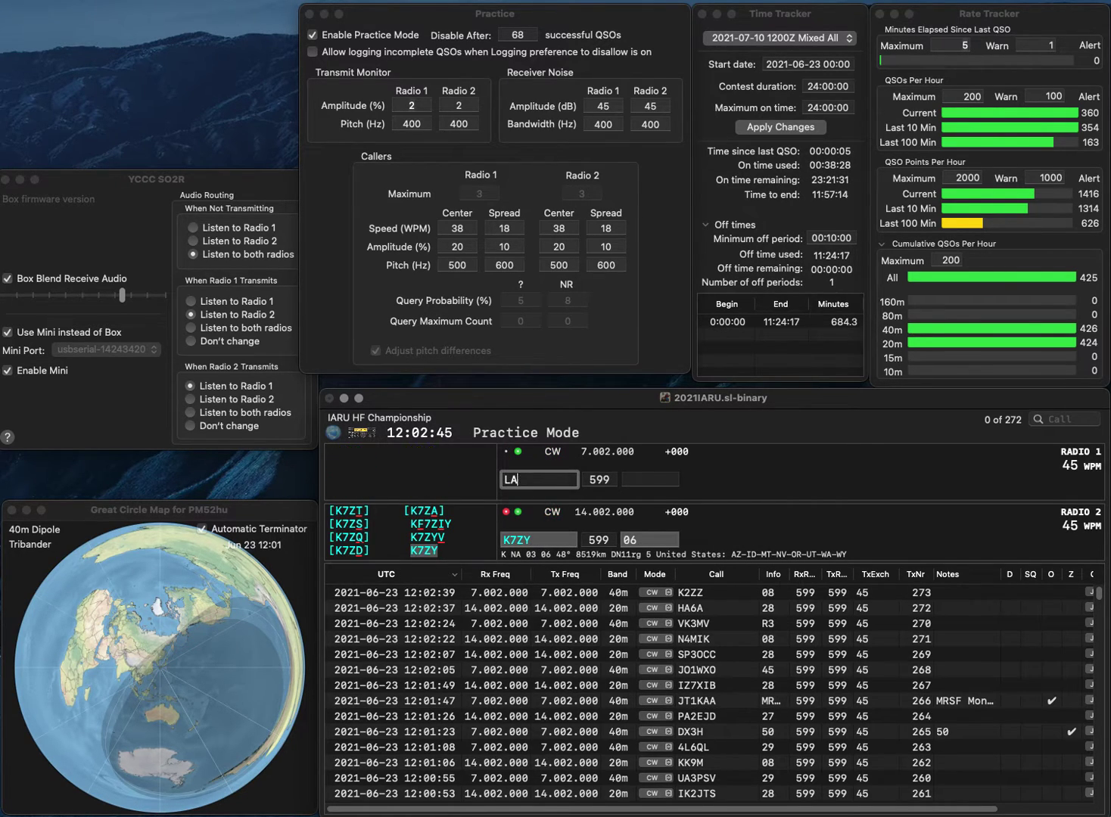
pyautogui.write('RAC')
pyautogui.press('Return')
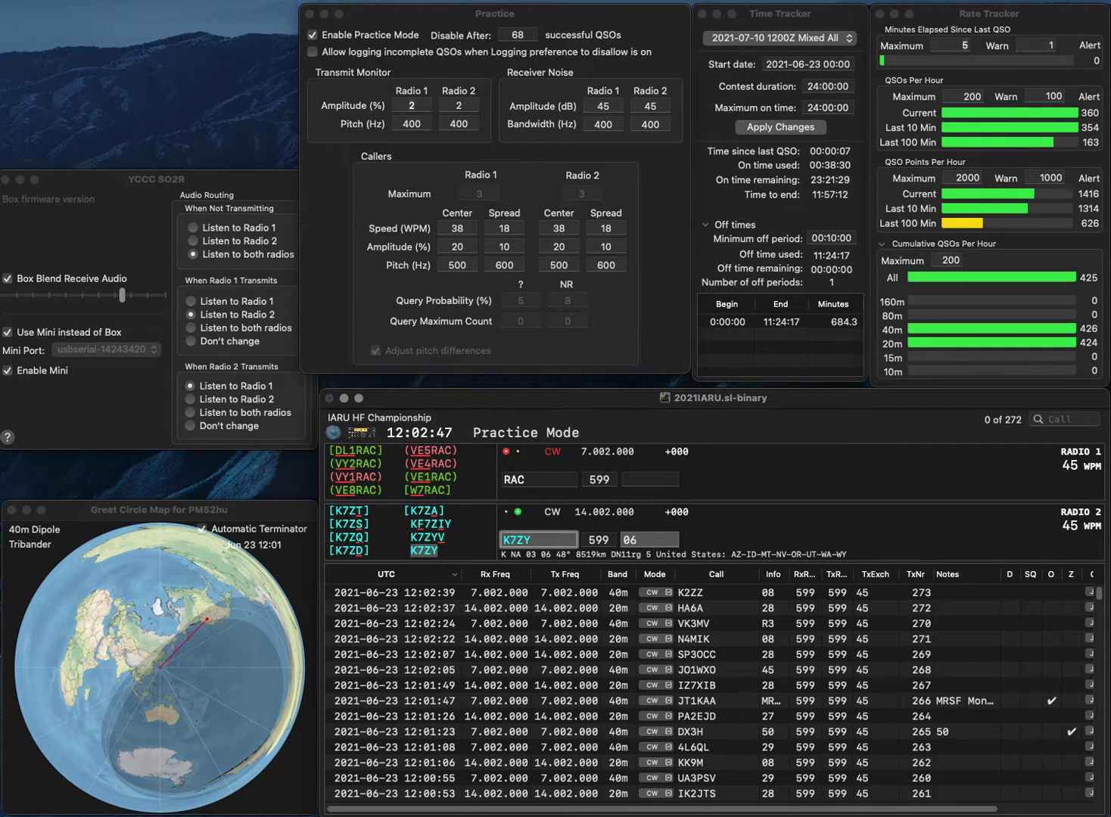
# Complete the Radio 1 call as VY2RAC and send the exchange to that station.
pyautogui.press('Return')
pyautogui.write('V')
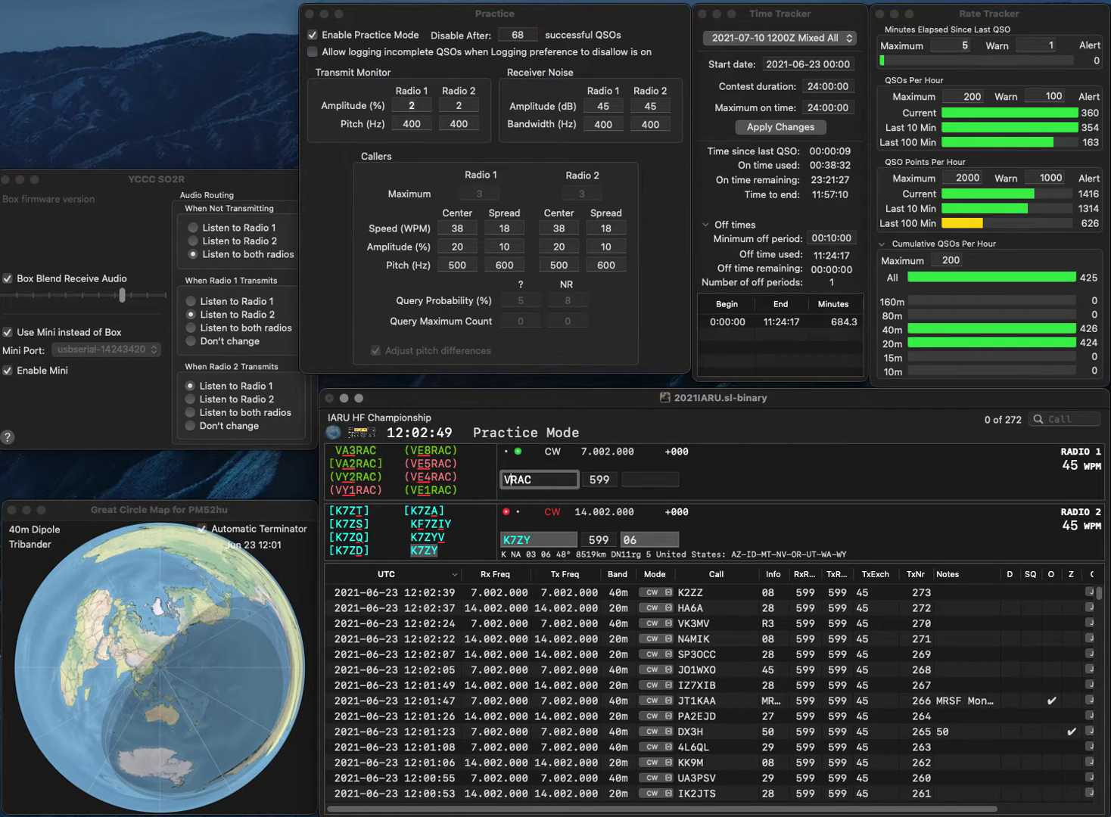
pyautogui.write('Y2')
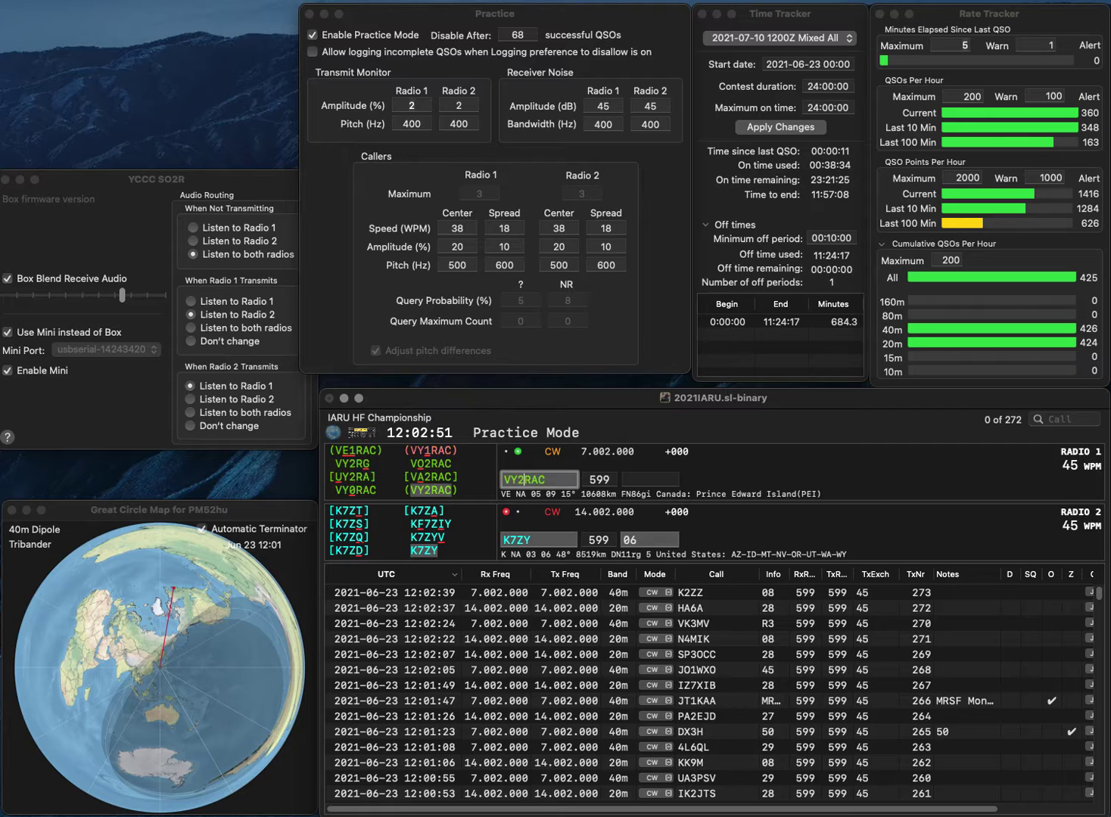
pyautogui.press('Return')
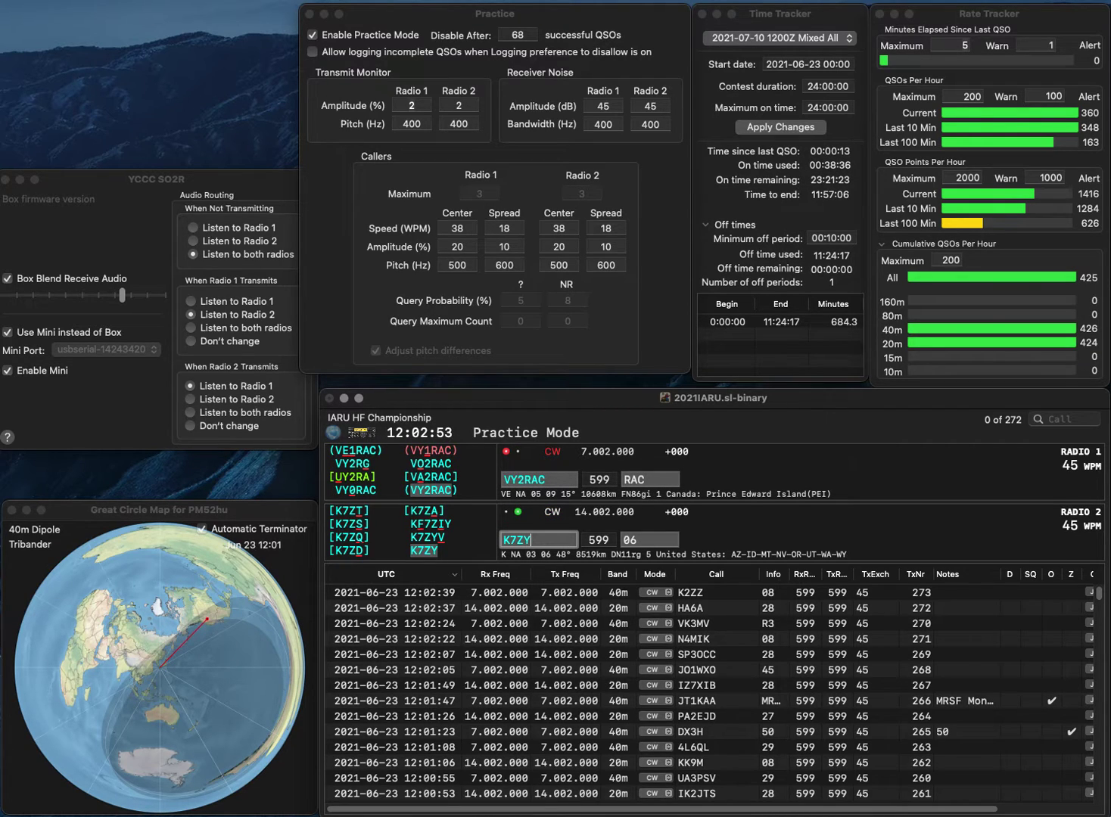
# Log K7ZY on Radio 2 with zone 06 and VY2RAC on Radio 1 with exchange RAC.
pyautogui.press('Return')
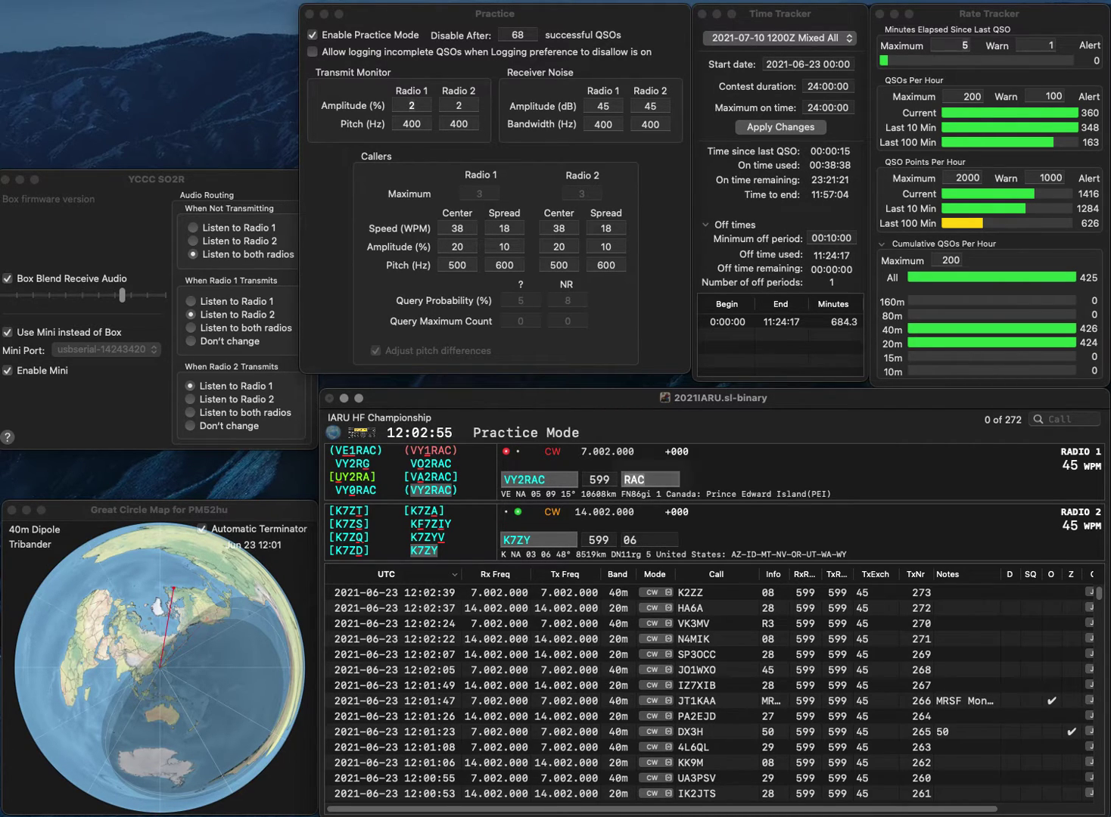
pyautogui.press('Return')
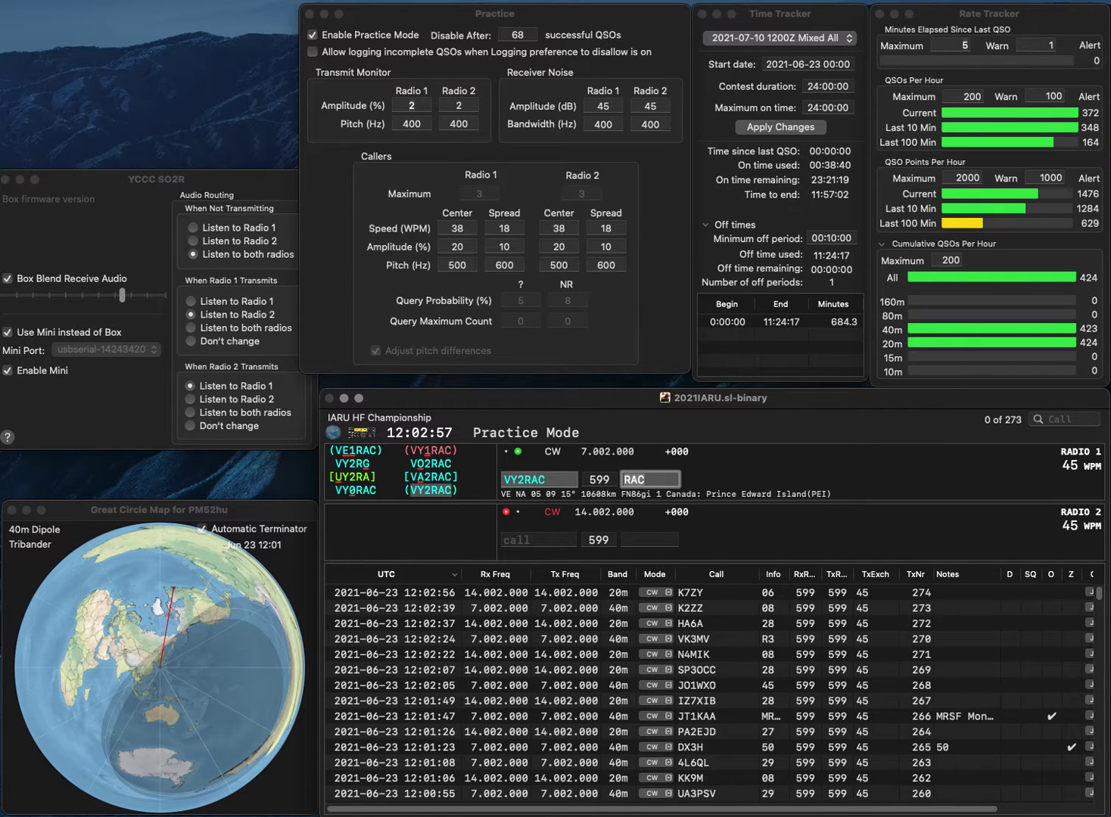
pyautogui.press('Return')
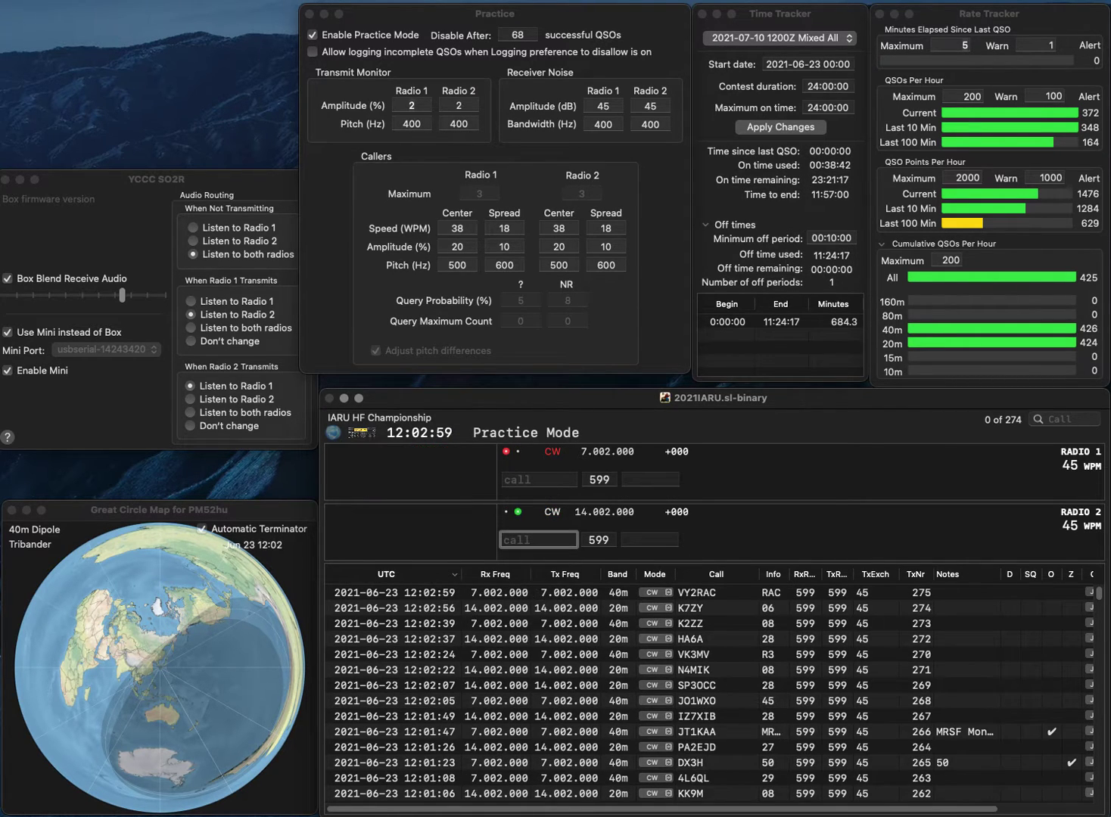
# Enter B0HQ as the Radio 2 call and SP3CVT as the Radio 1 call, sending each station the exchange.
pyautogui.write('0HQ')
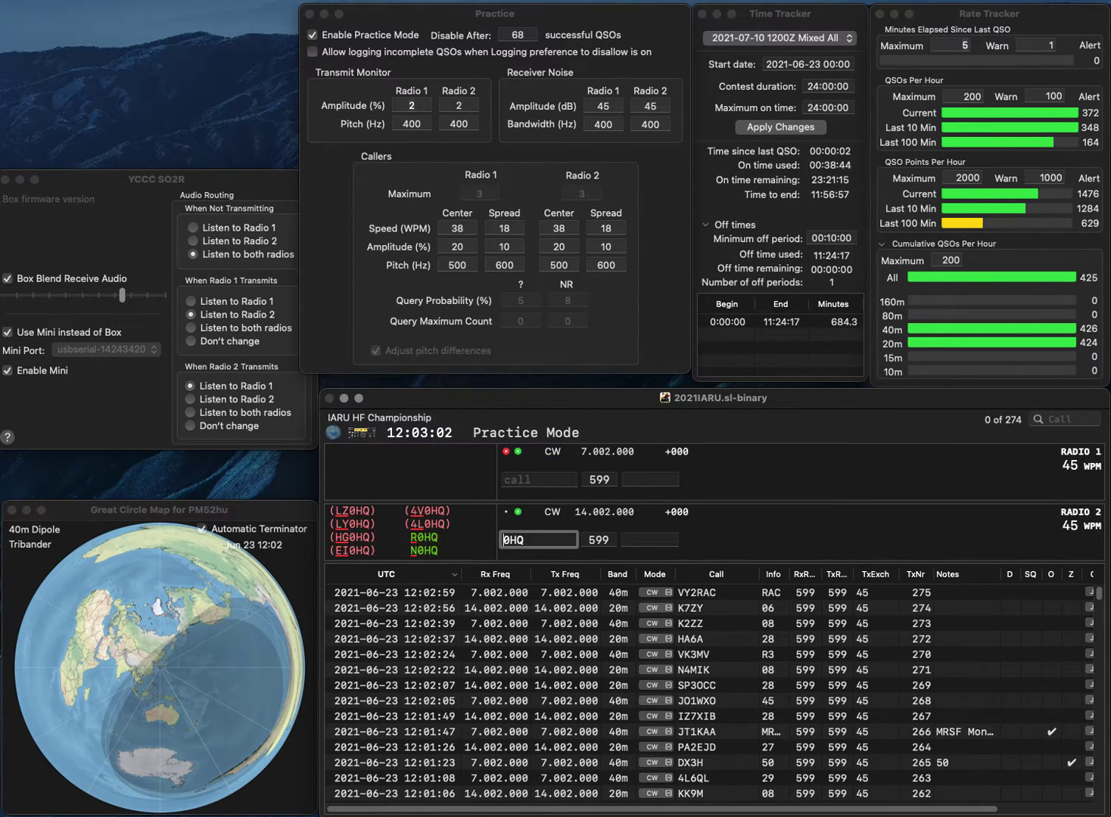
pyautogui.press('Home')
pyautogui.write('B')
pyautogui.press('Return')
pyautogui.write('S')
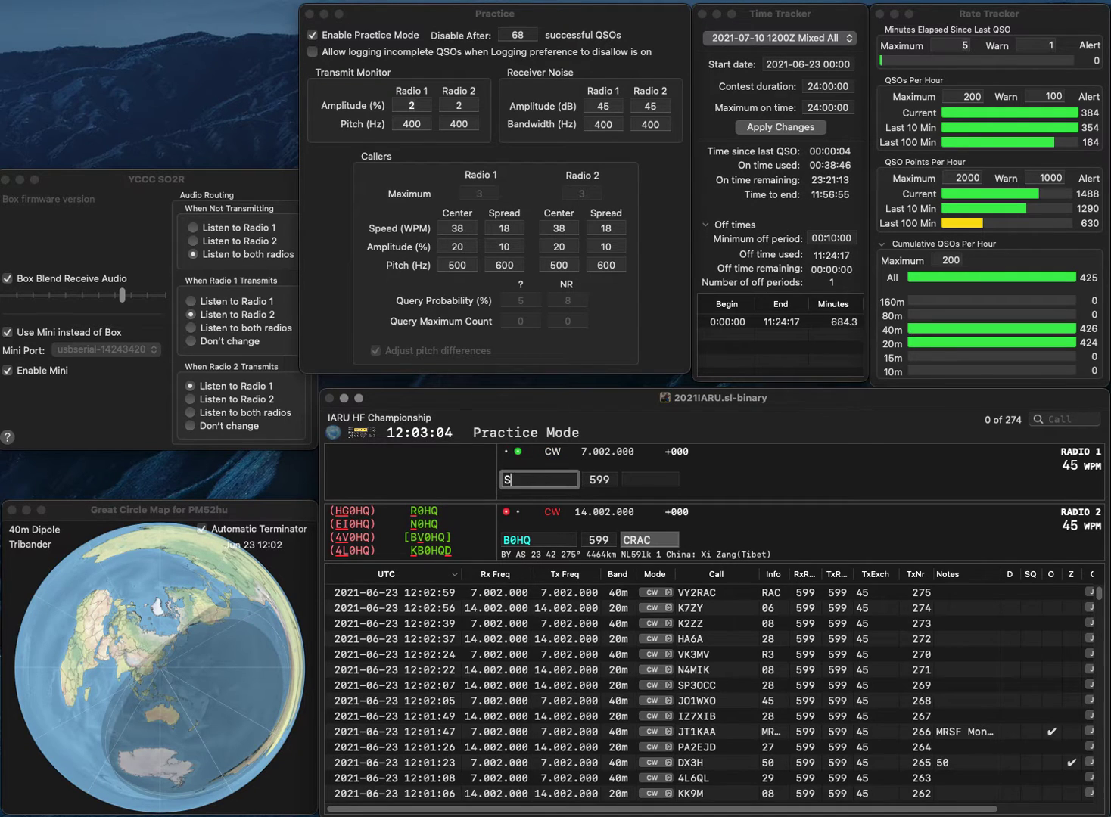
pyautogui.write('P3CVT')
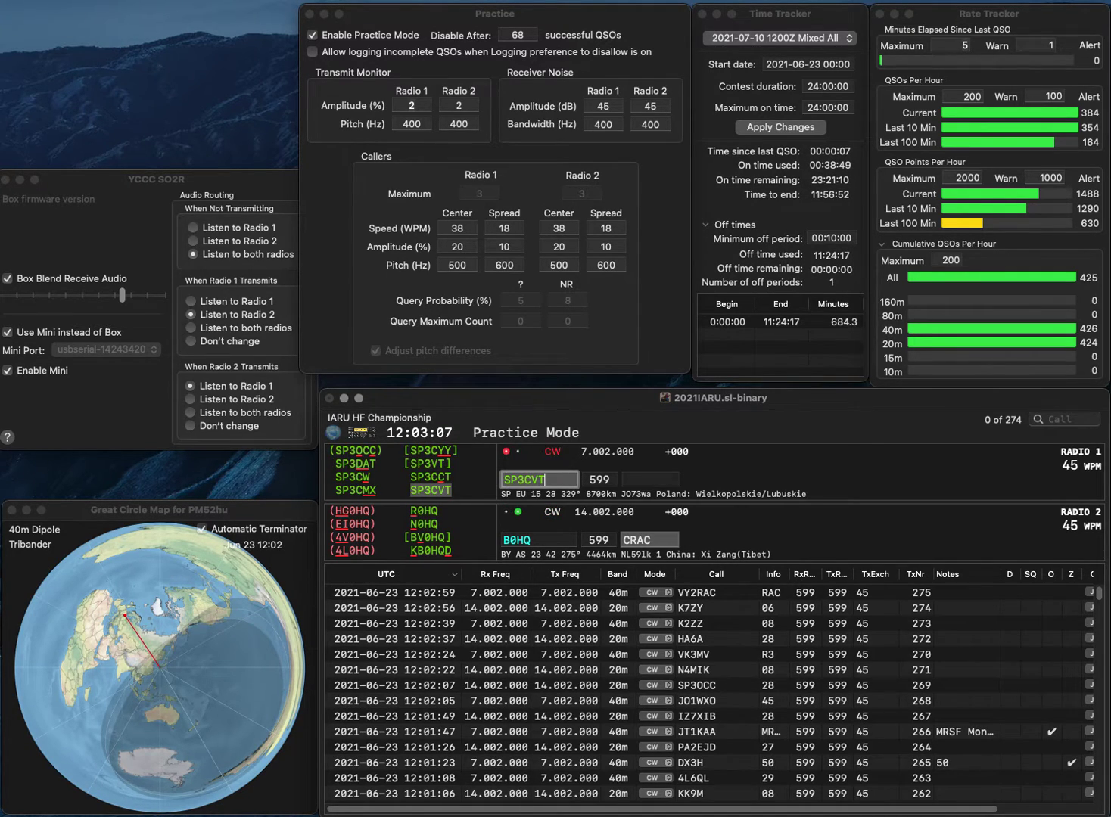
pyautogui.press('Return')
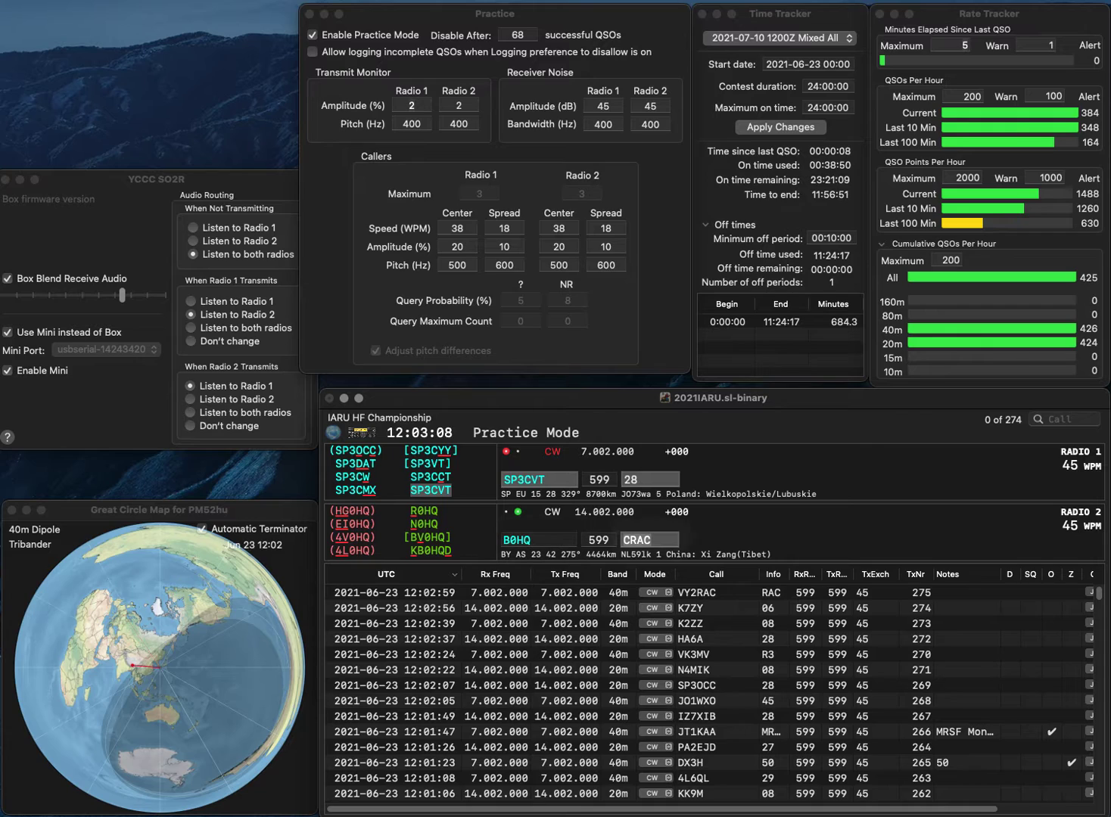
# Log the B0HQ contact on Radio 2 with exchange CRAC.
pyautogui.press('Return')
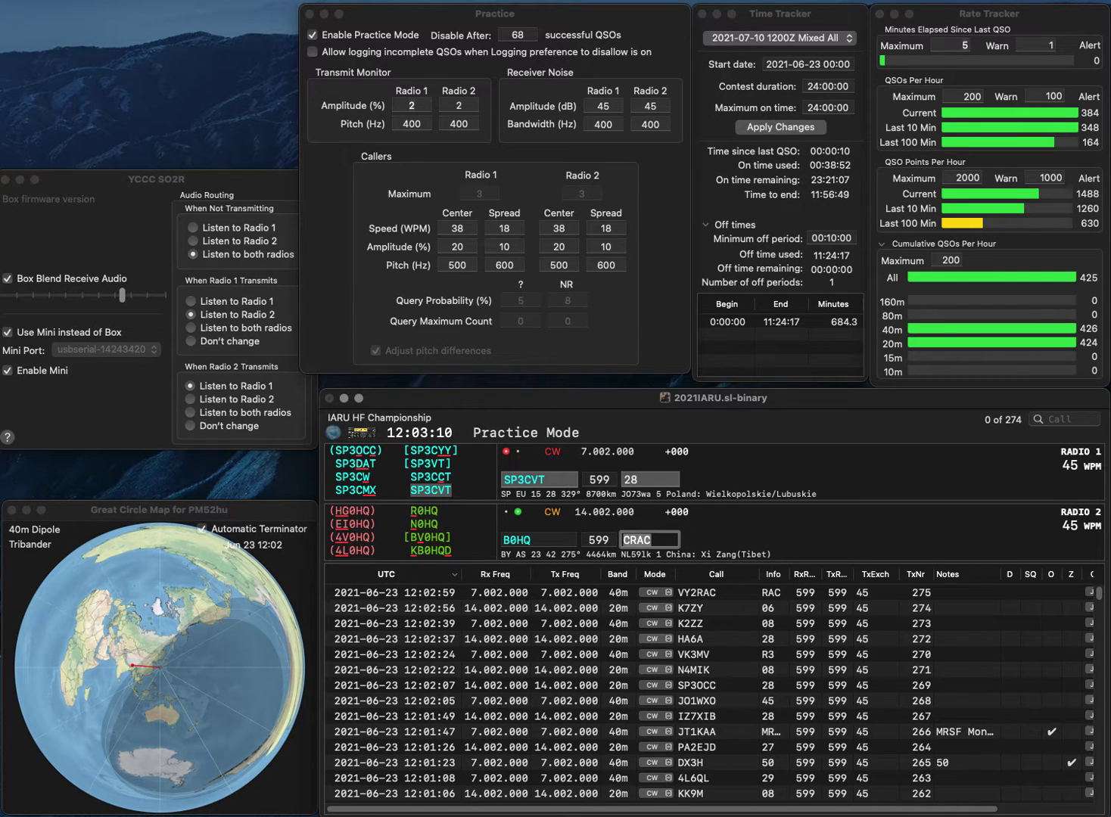
pyautogui.press('Return')
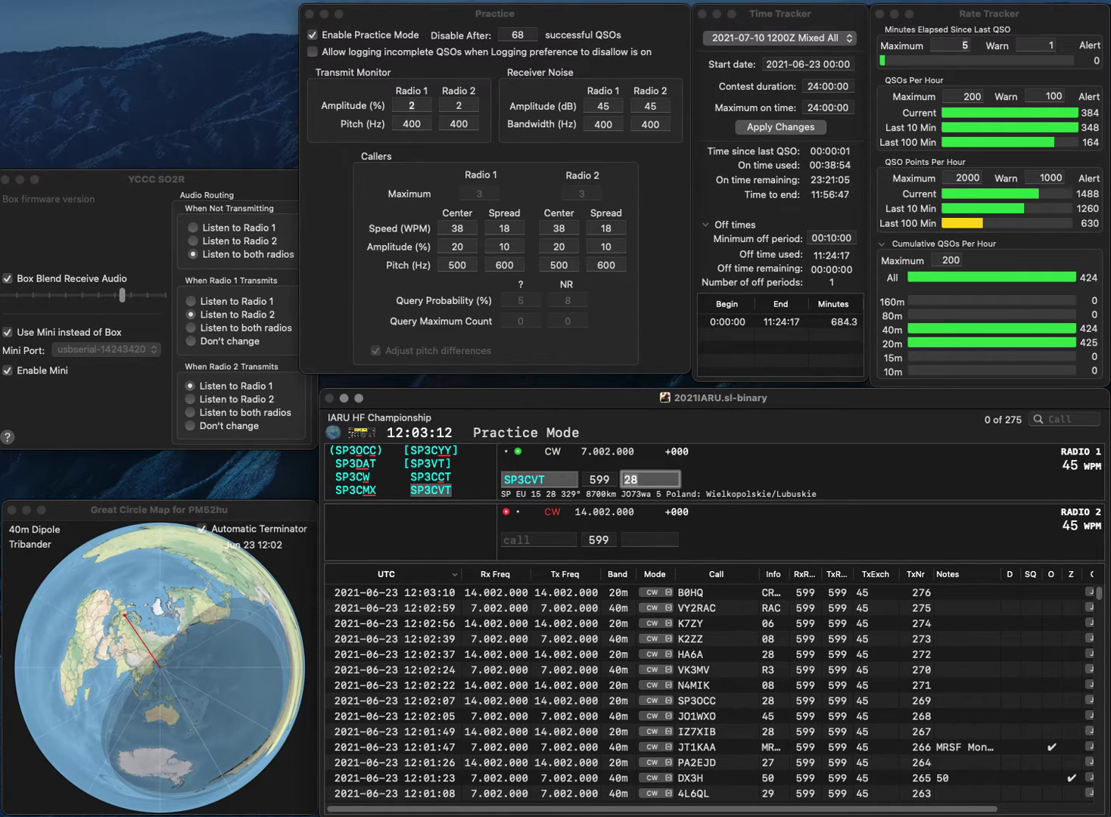
# Log SP3CVT on Radio 1 with zone 28 and enter V40HQ as the Radio 2 call, sending it the exchange.
pyautogui.press('Return')
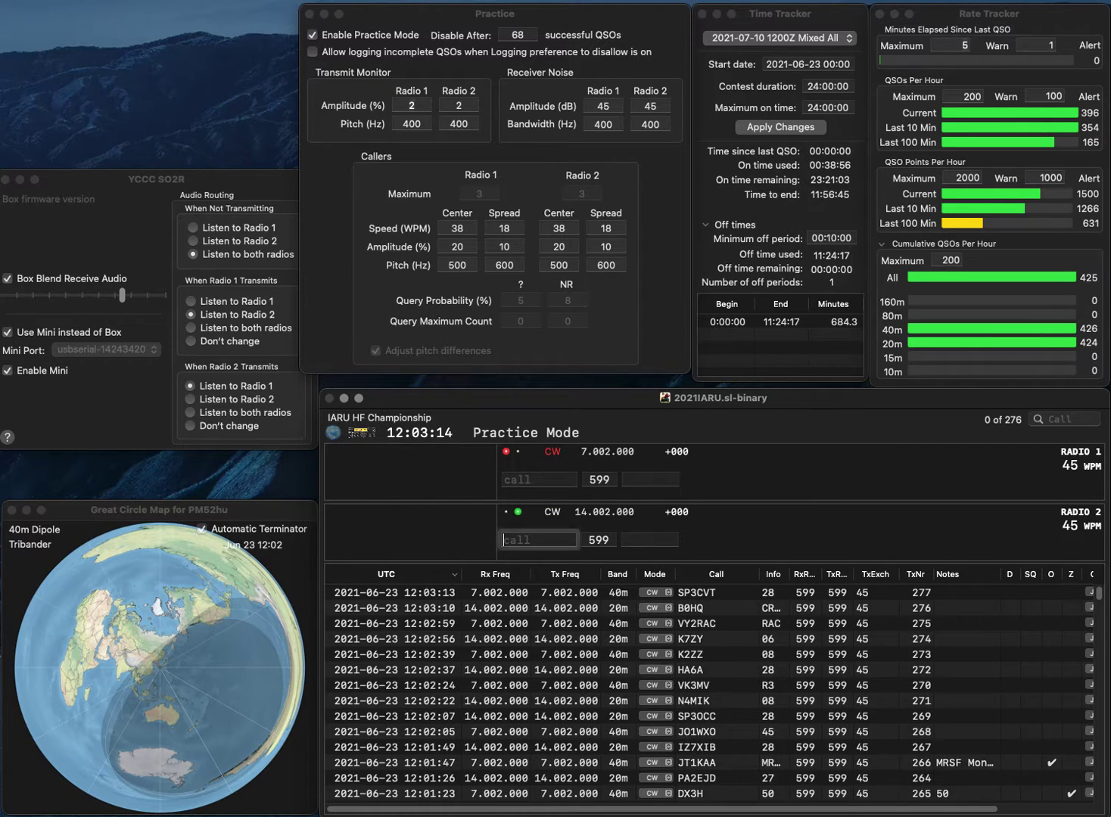
pyautogui.write('V0HQ')
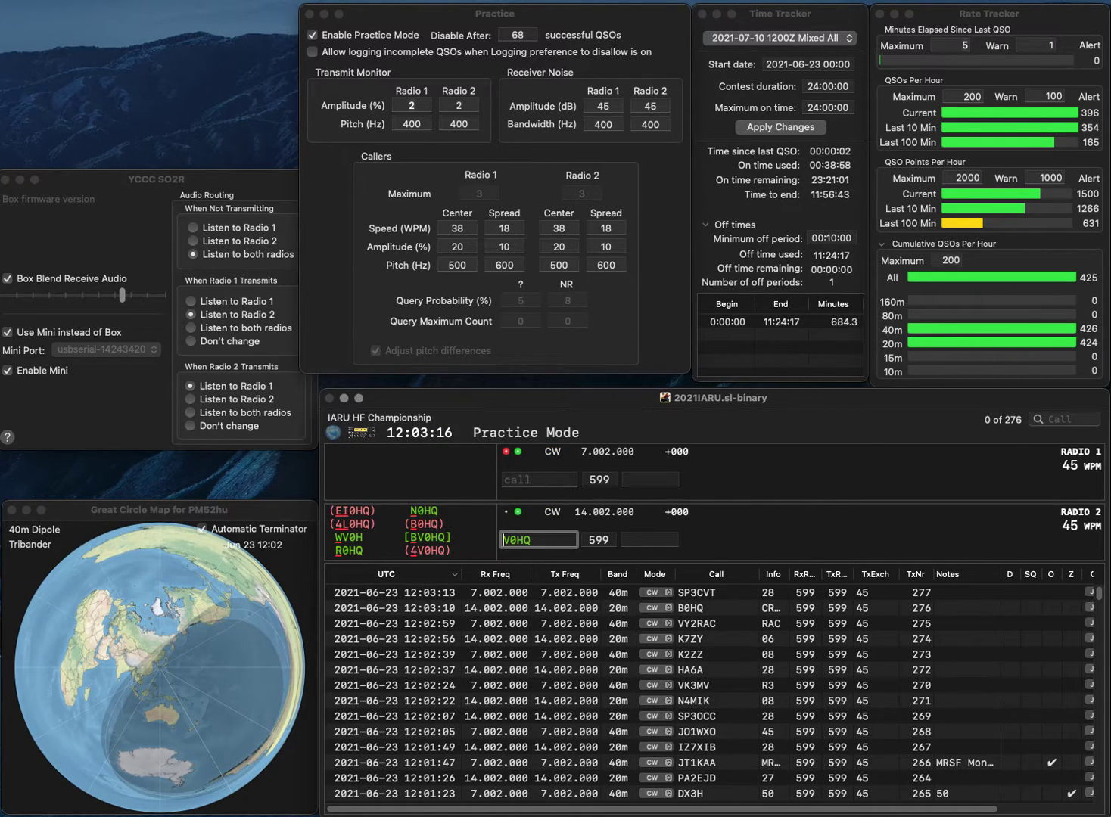
pyautogui.press('Right')
pyautogui.write('4')
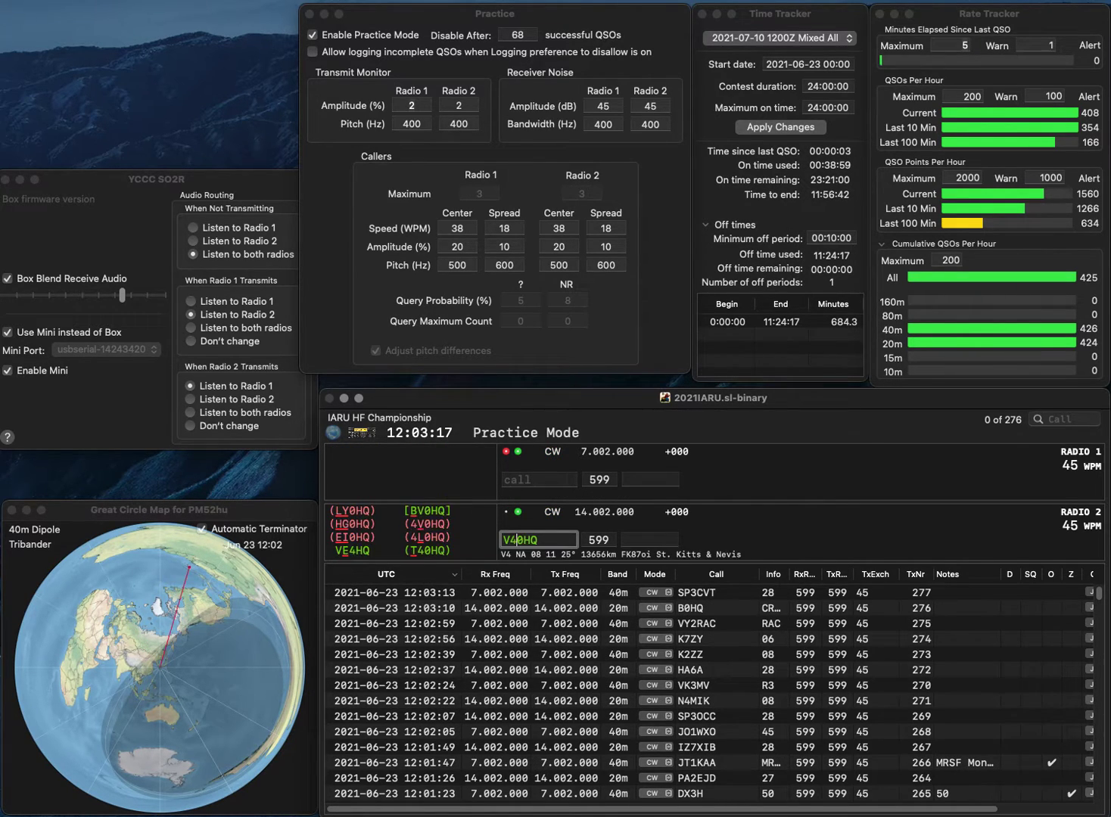
pyautogui.press('Return')
# Enter SM5F as the Radio 1 call and send that station the exchange.
pyautogui.write('SM')
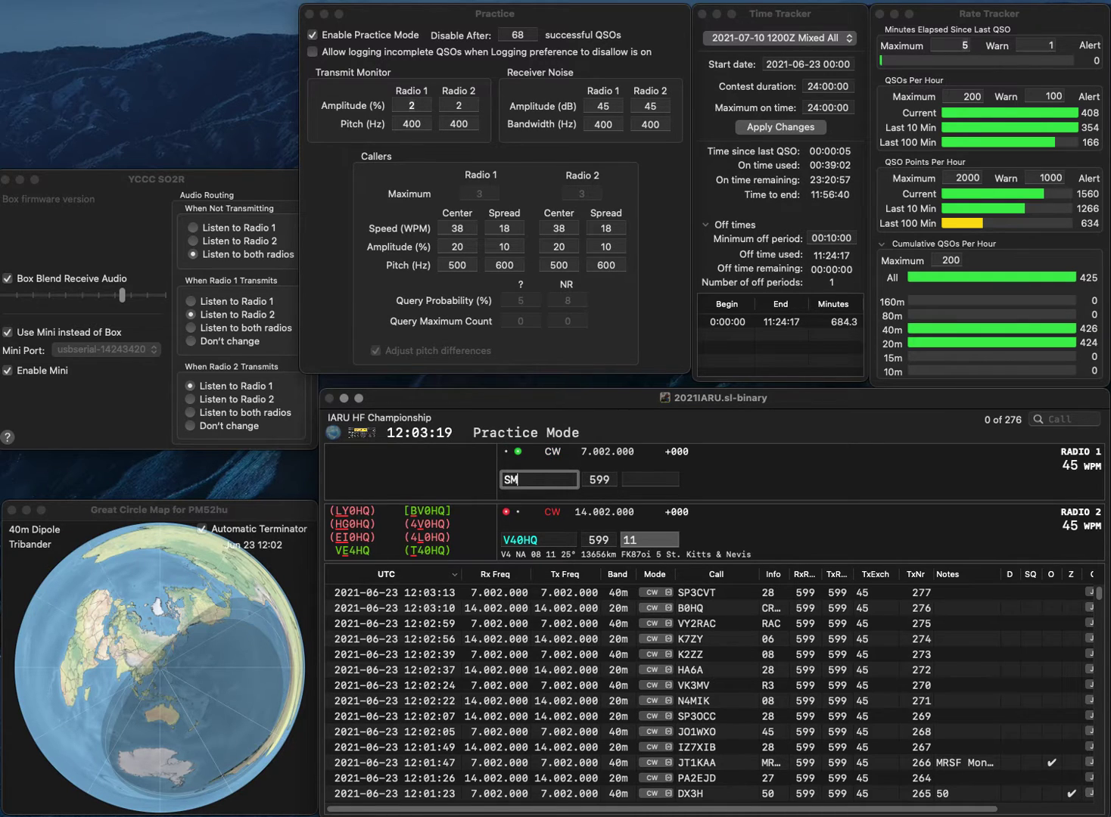
pyautogui.write('5F')
pyautogui.press('Return')
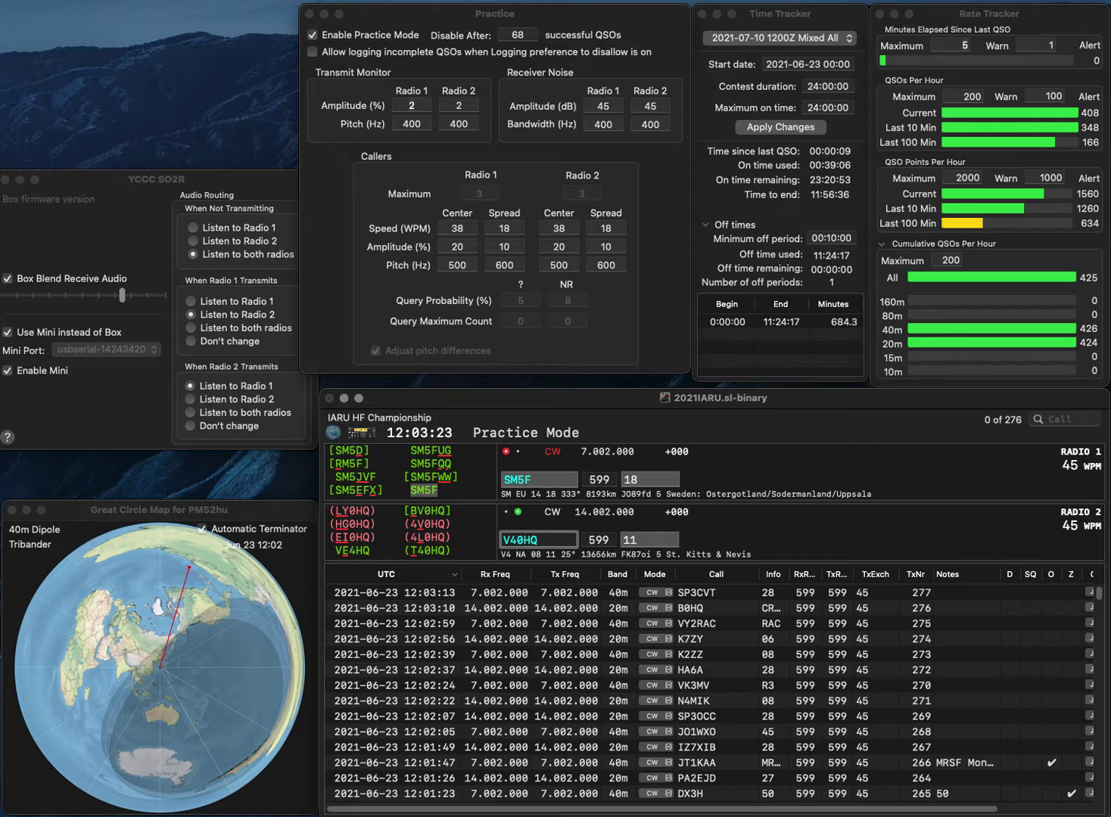
# Correct the Radio 2 call to BV0HQ and log the contact with exchange CTARL.
pyautogui.press('BackSpace')
pyautogui.press('BackSpace')
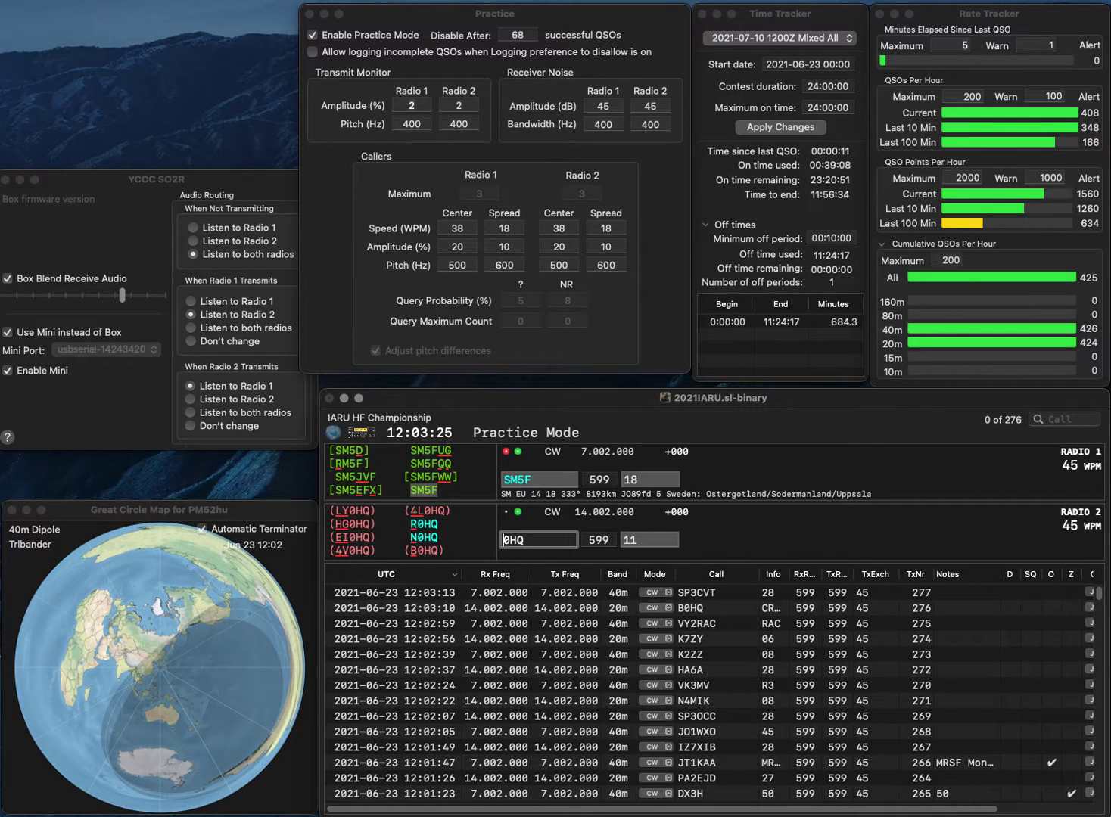
pyautogui.write('BV')
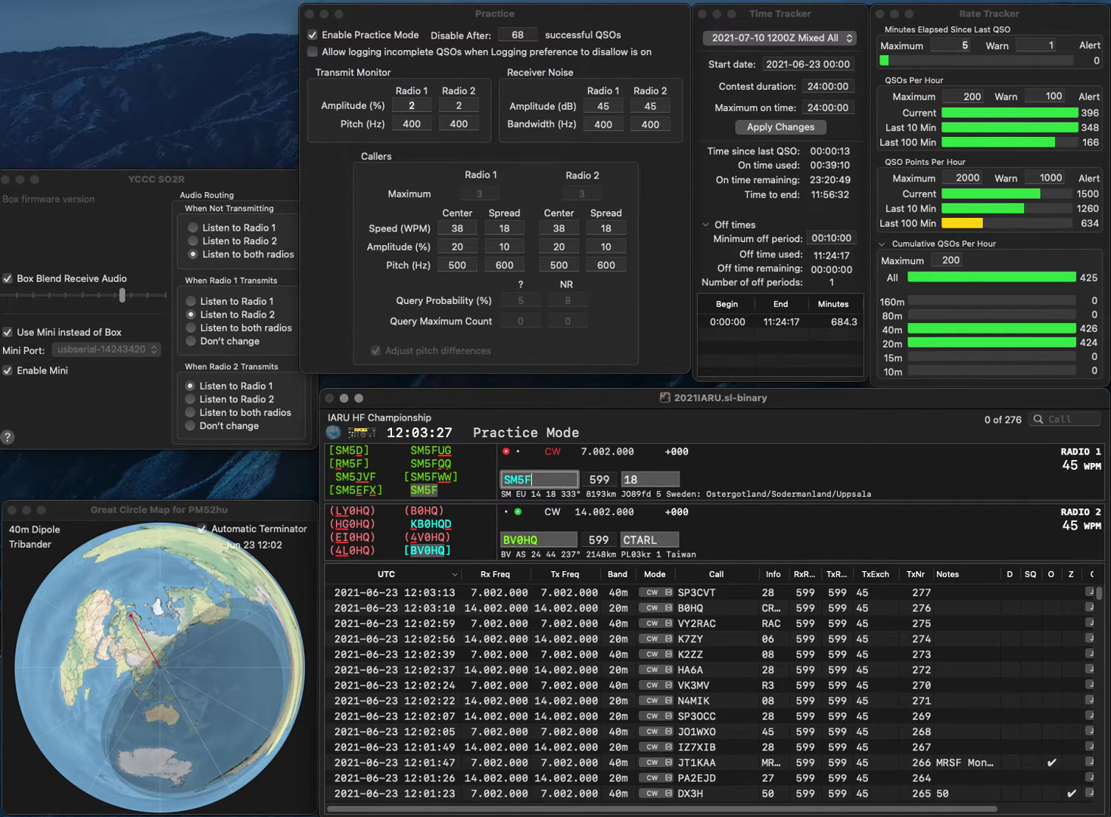
pyautogui.press('Return')
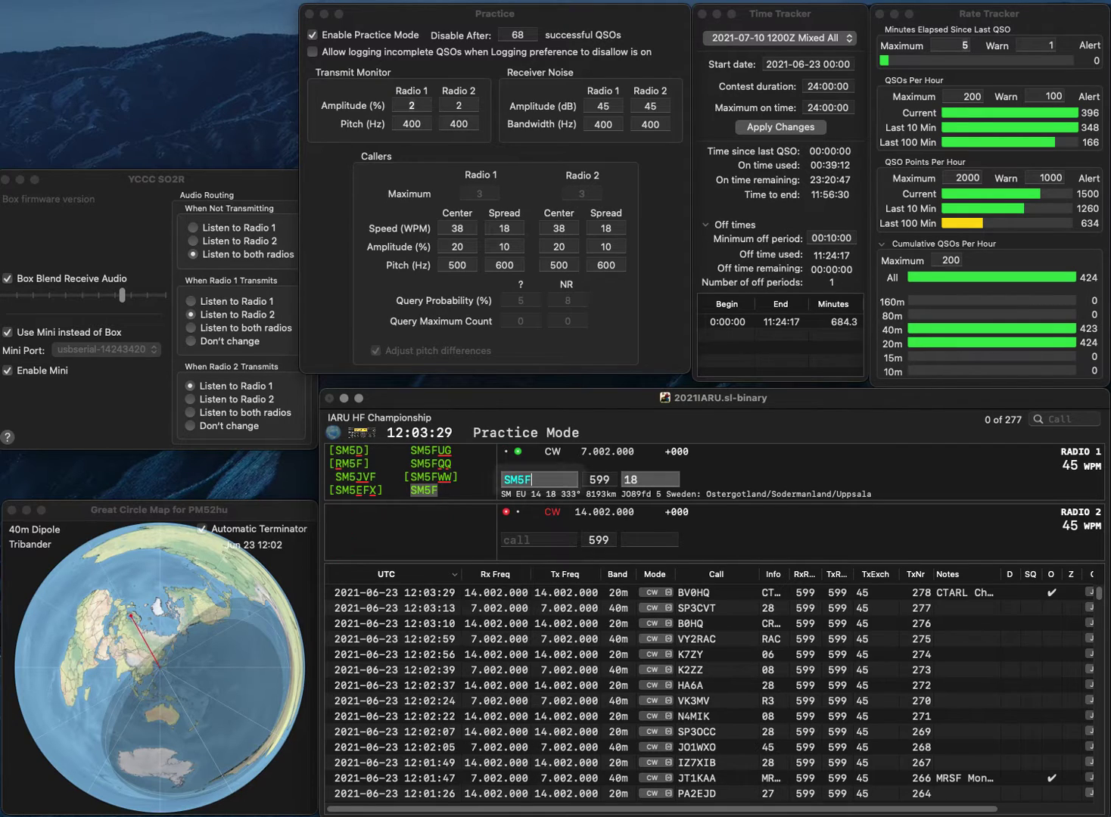
# Correct the Radio 1 call to SM5S and send the corrected call to the station.
pyautogui.press('BackSpace')
pyautogui.write('S')
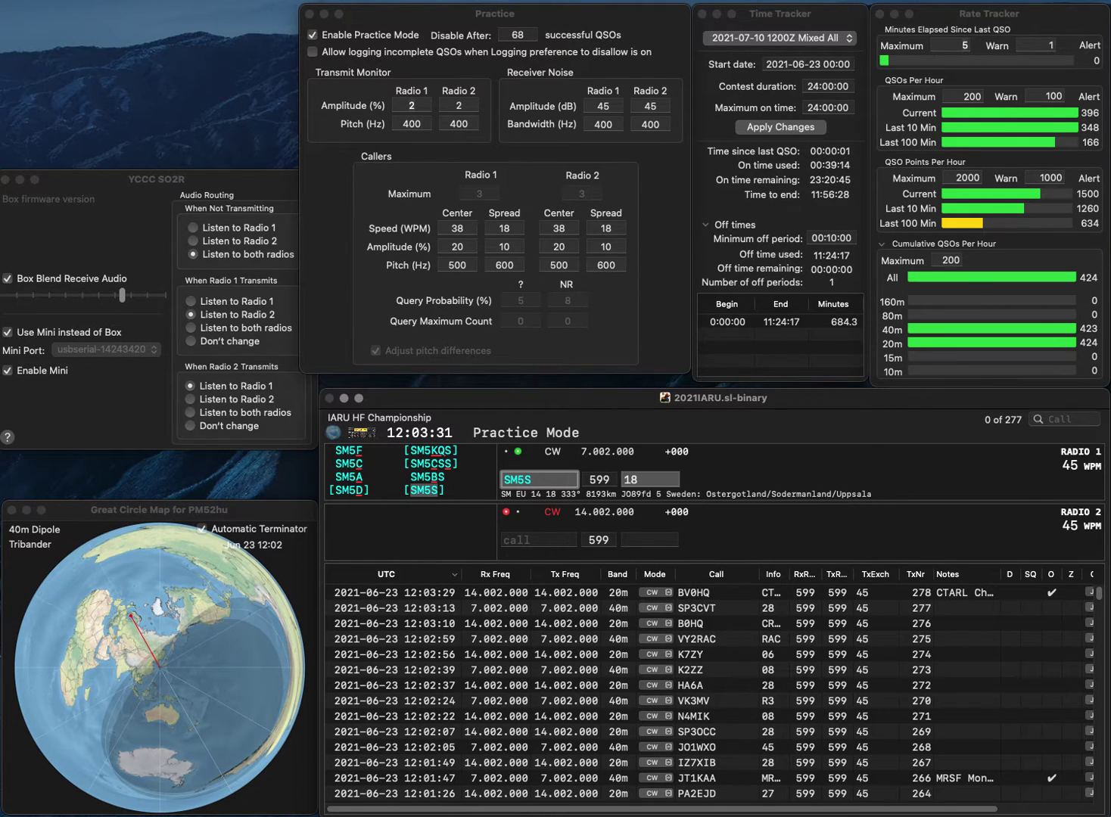
pyautogui.press('Return')
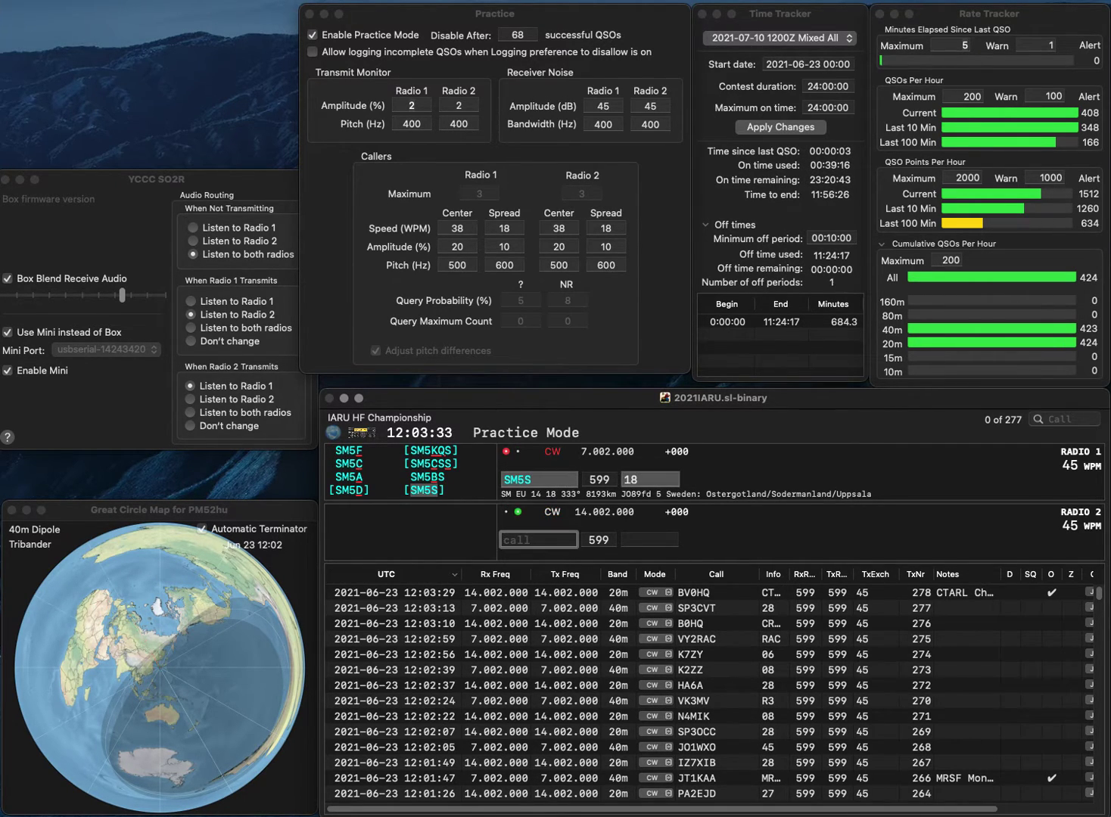
# Enter LZ1UK as the Radio 2 call and send that station the exchange.
pyautogui.write('LZ1')
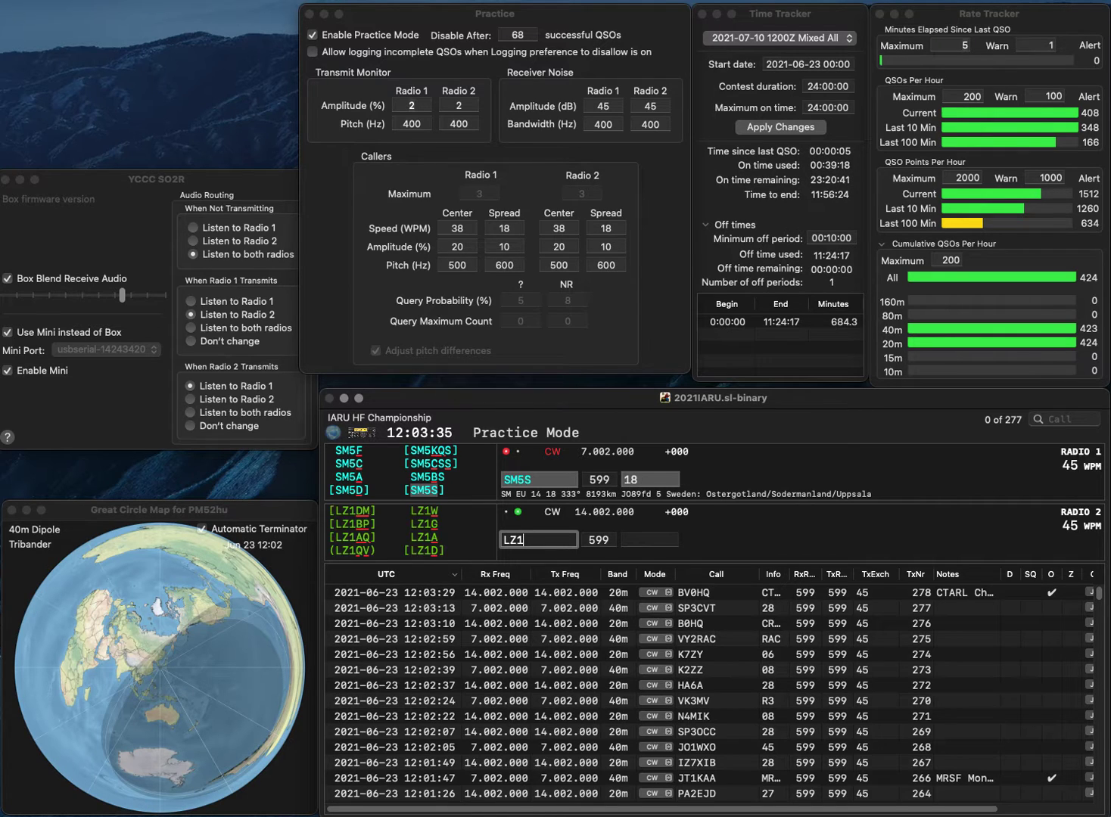
pyautogui.write('UK')
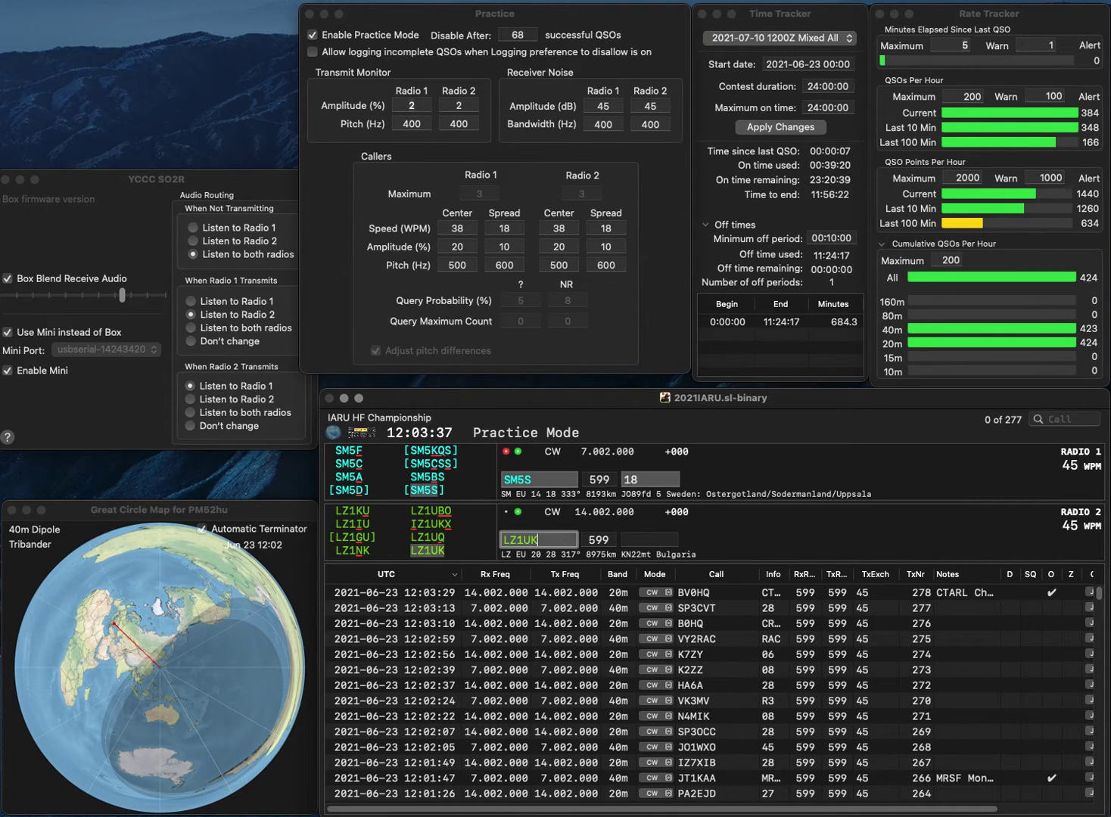
pyautogui.press('Return')
pyautogui.press('Return')
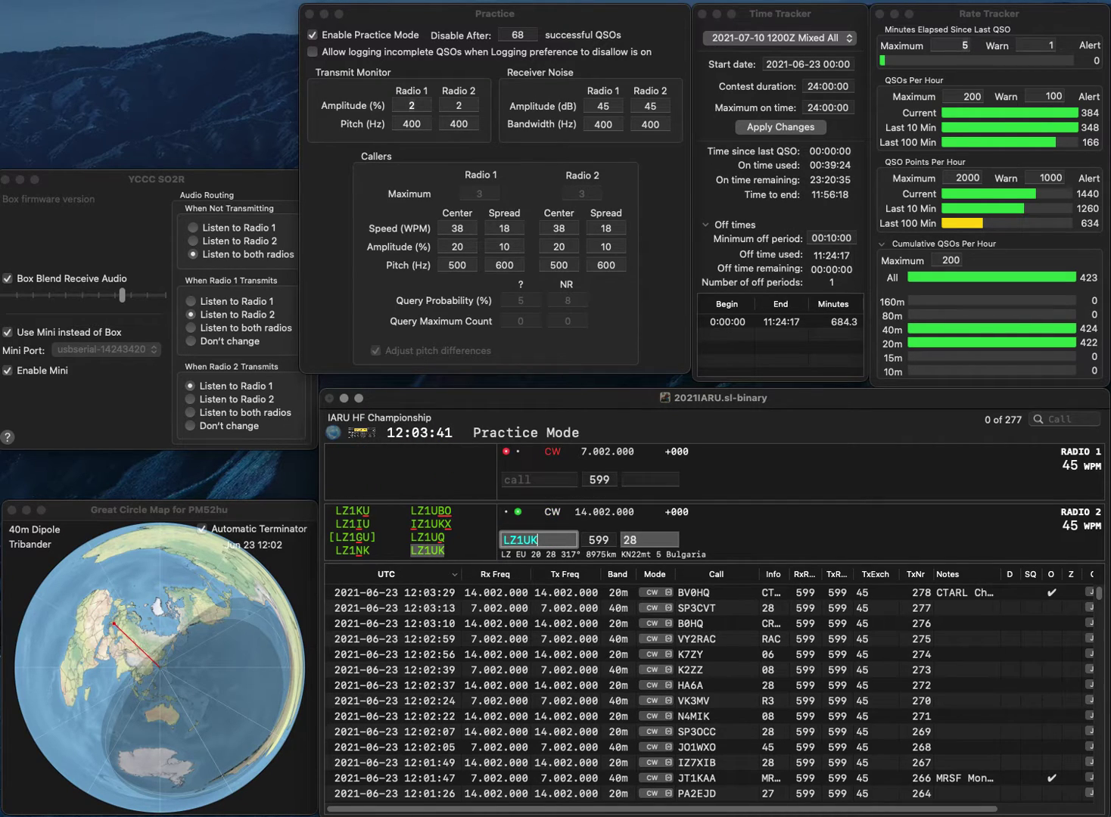
pyautogui.press('space')
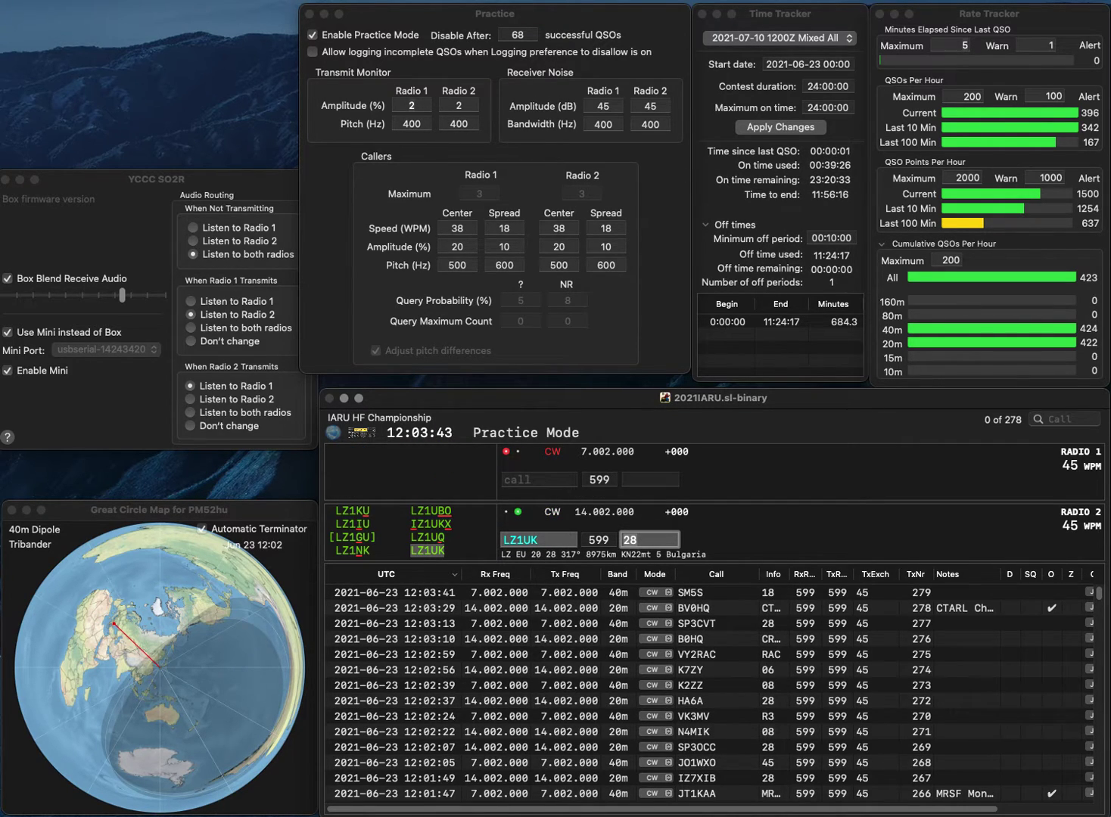
pyautogui.press('Return')
# Enter N4ER as the Radio 1 call and W2CWC as the Radio 2 call, sending each station the exchange.
pyautogui.write('N')
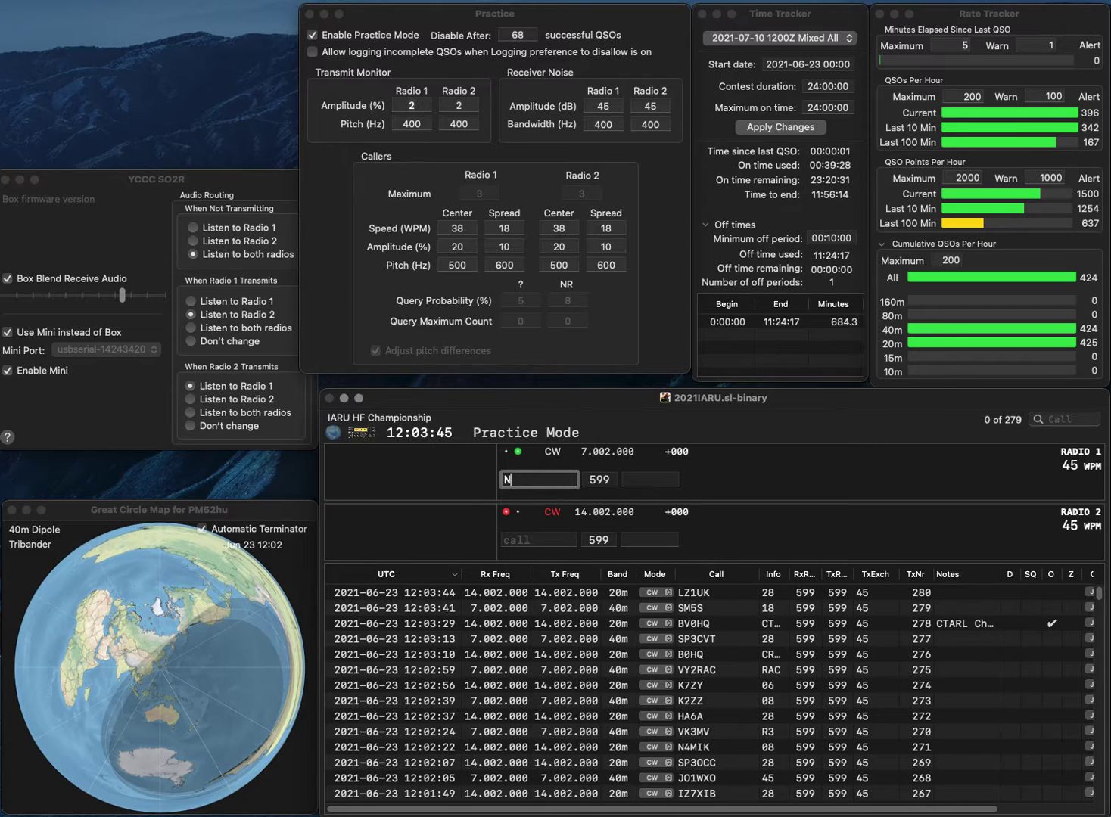
pyautogui.write('4ER')
pyautogui.press('Return')
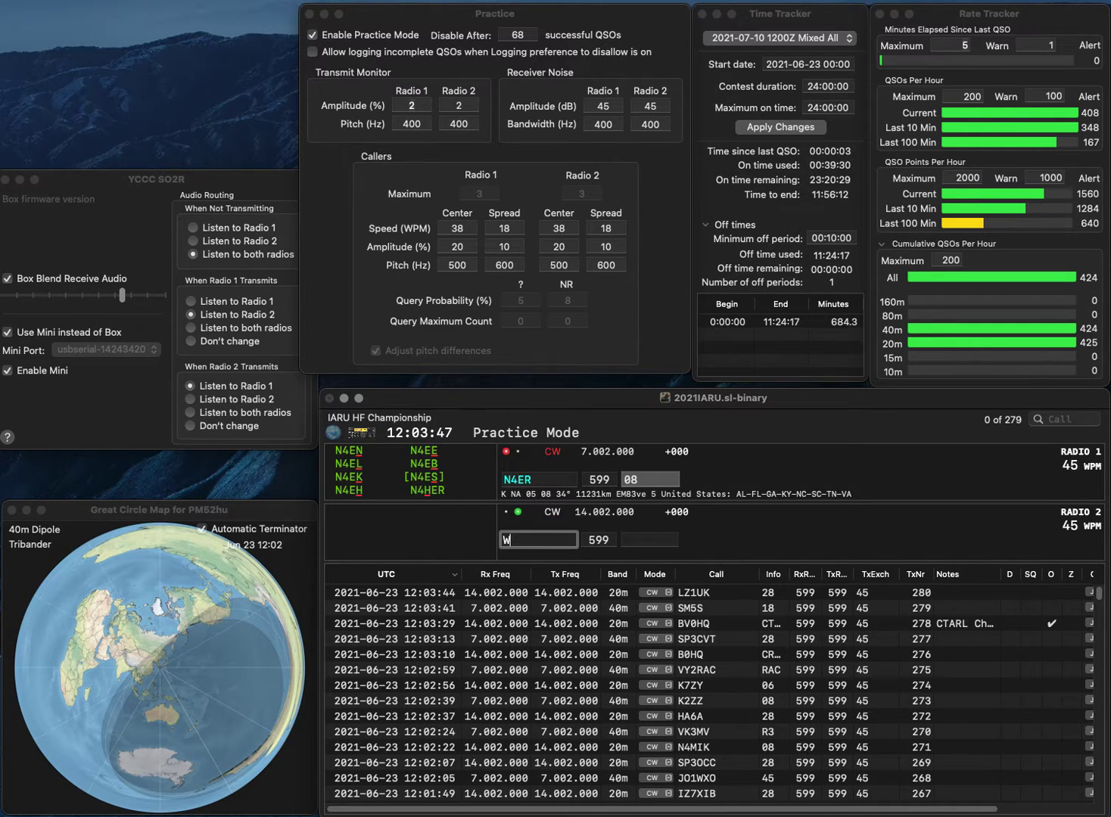
pyautogui.write('W2CWC')
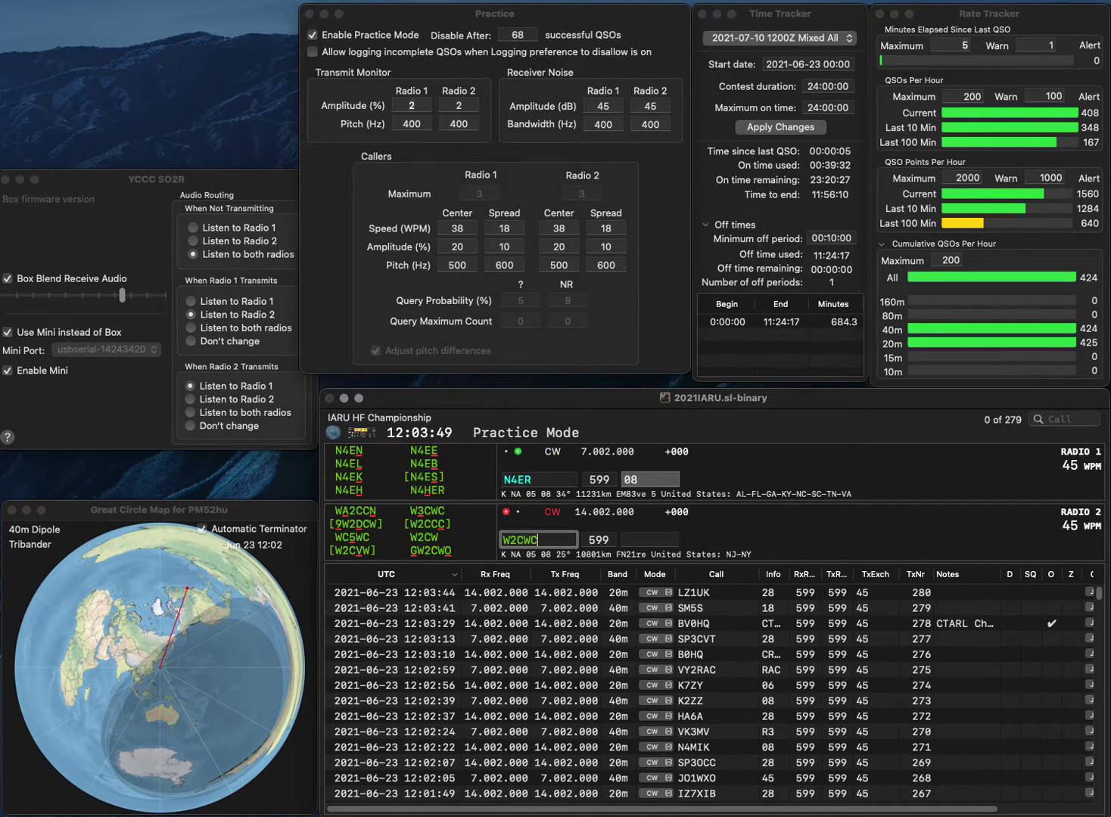
pyautogui.press('Return')
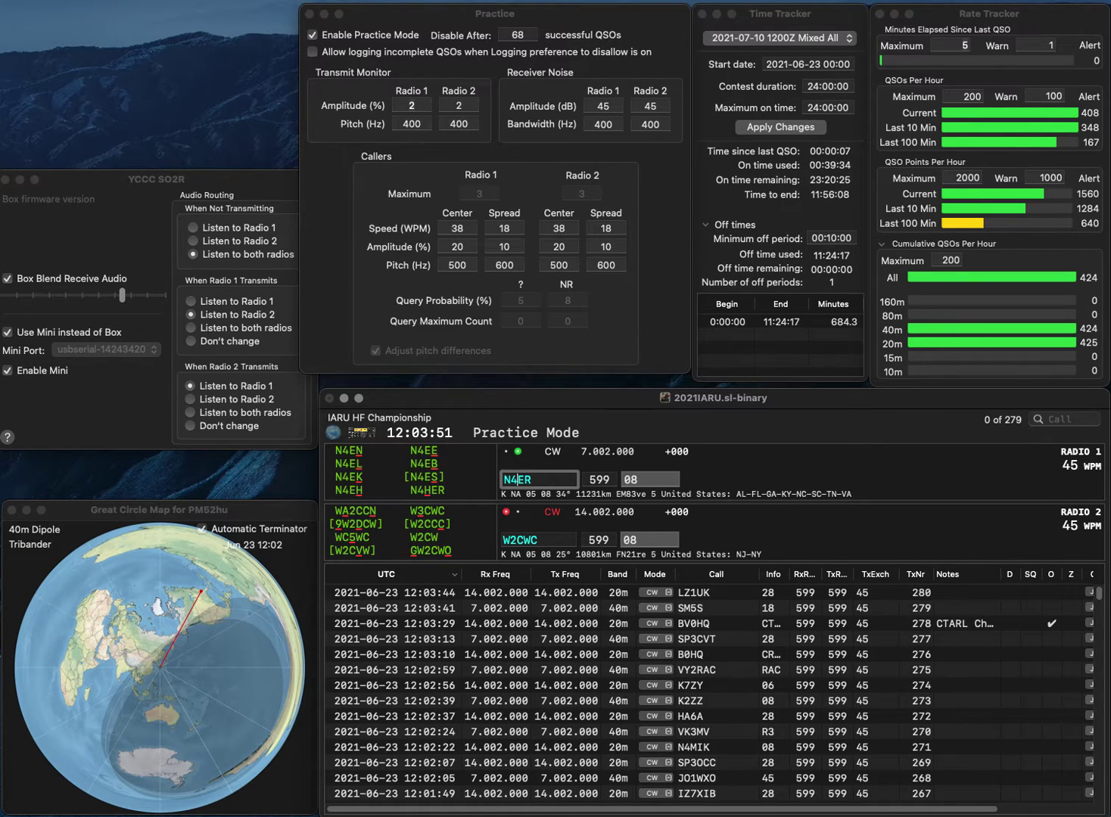
# Correct the Radio 1 call to N4IR and send the corrected call to the station.
pyautogui.press('Left')
pyautogui.press('Left')
pyautogui.press('Delete')
pyautogui.write('I')
pyautogui.press('Return')
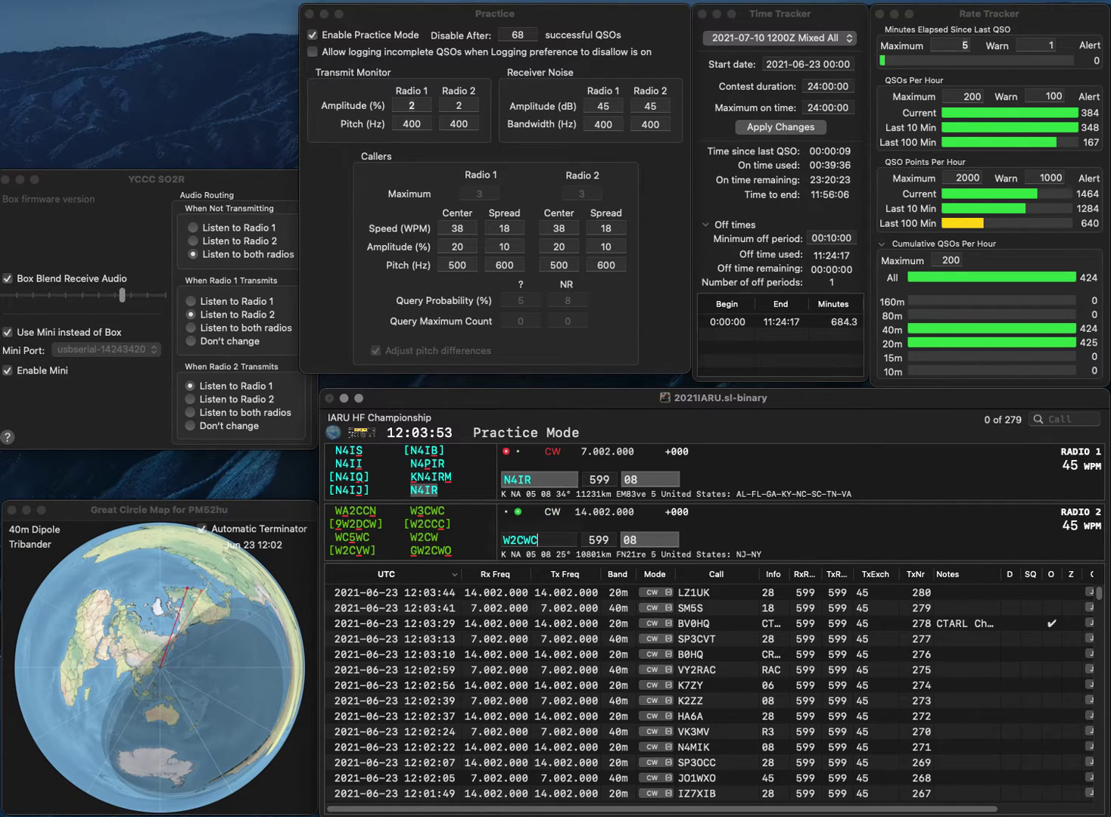
pyautogui.press('BackSpace')
pyautogui.press('BackSpace')
pyautogui.write('3C')
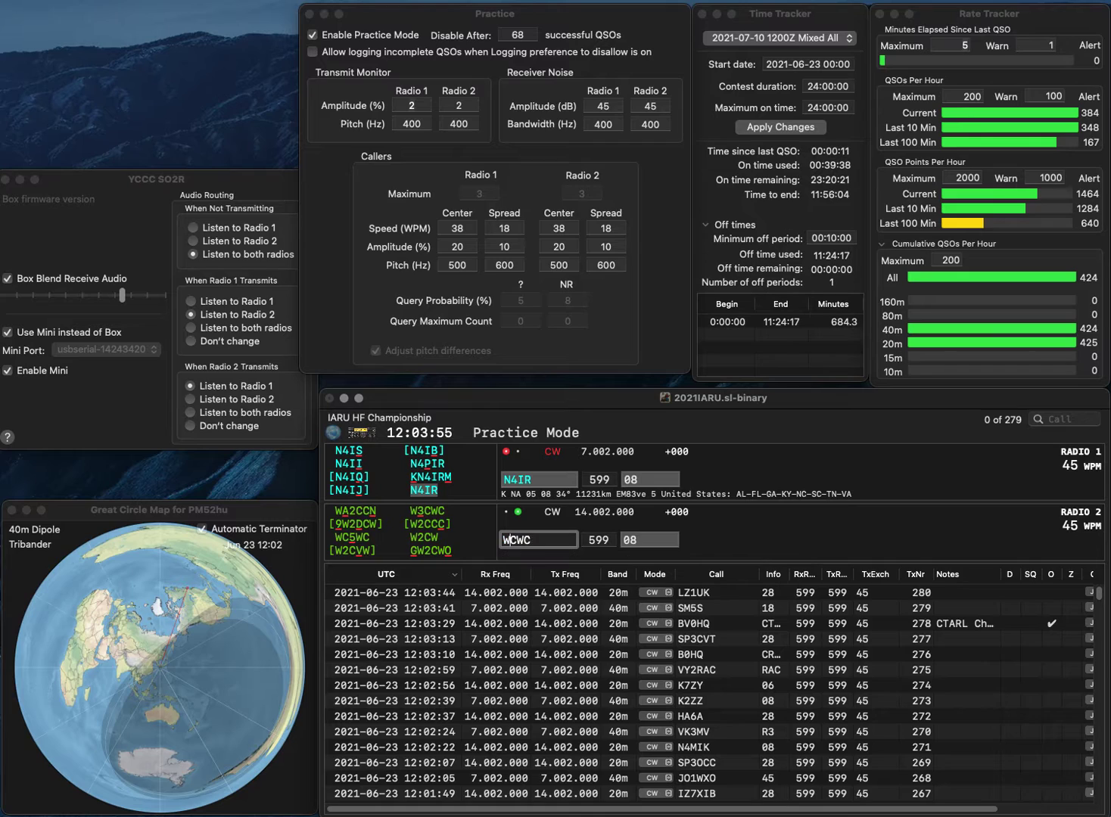
pyautogui.press('Return')
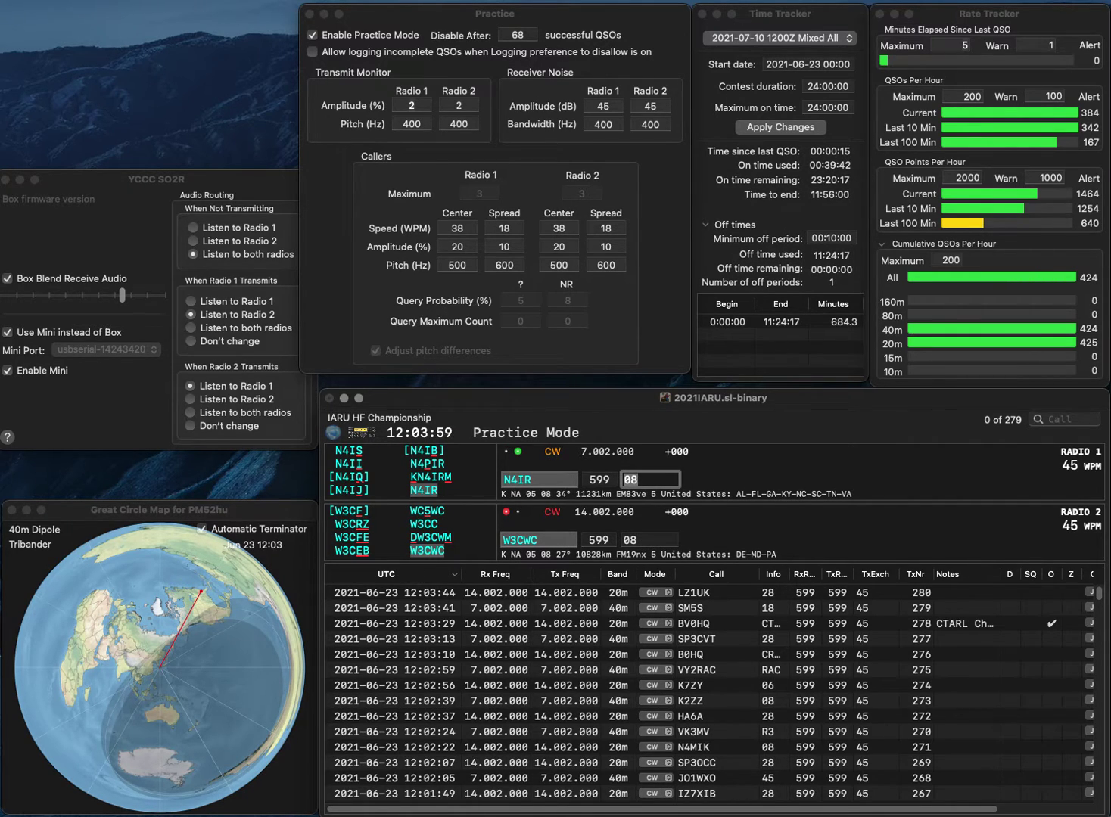
pyautogui.press('Return')
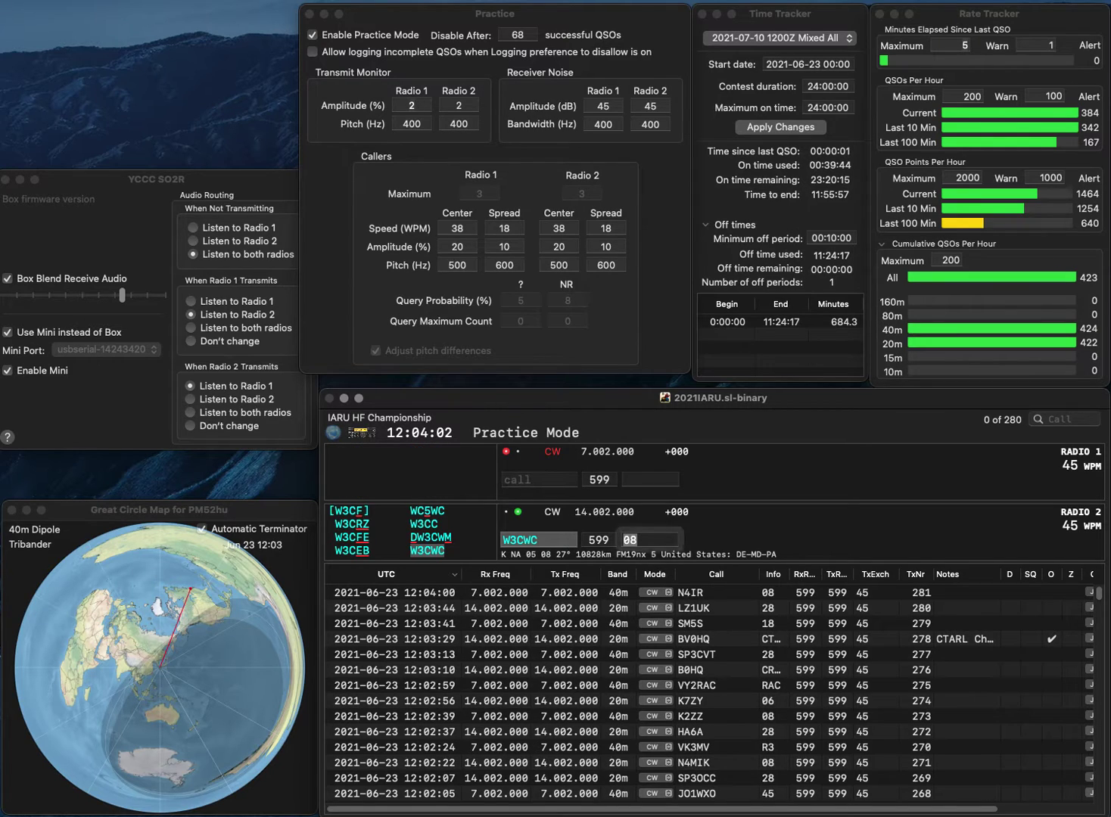
pyautogui.press('Return')
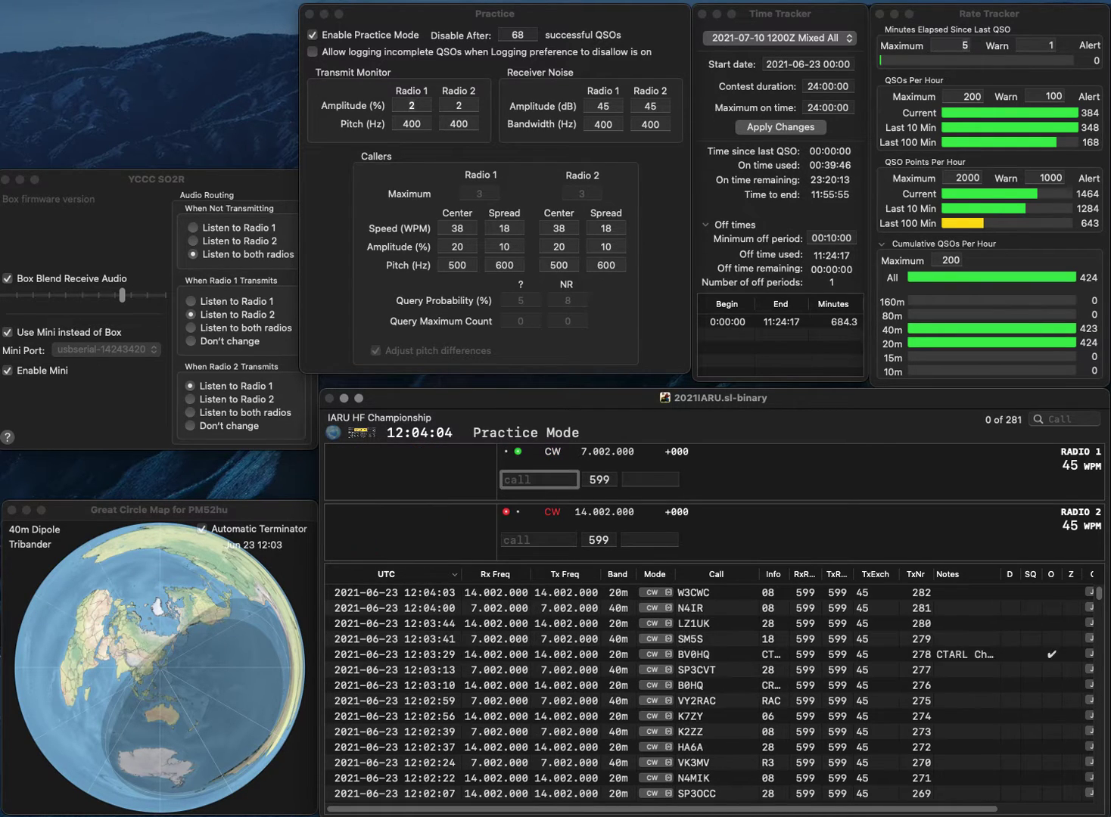
pyautogui.press('BackSpace')
pyautogui.write('HGQ')
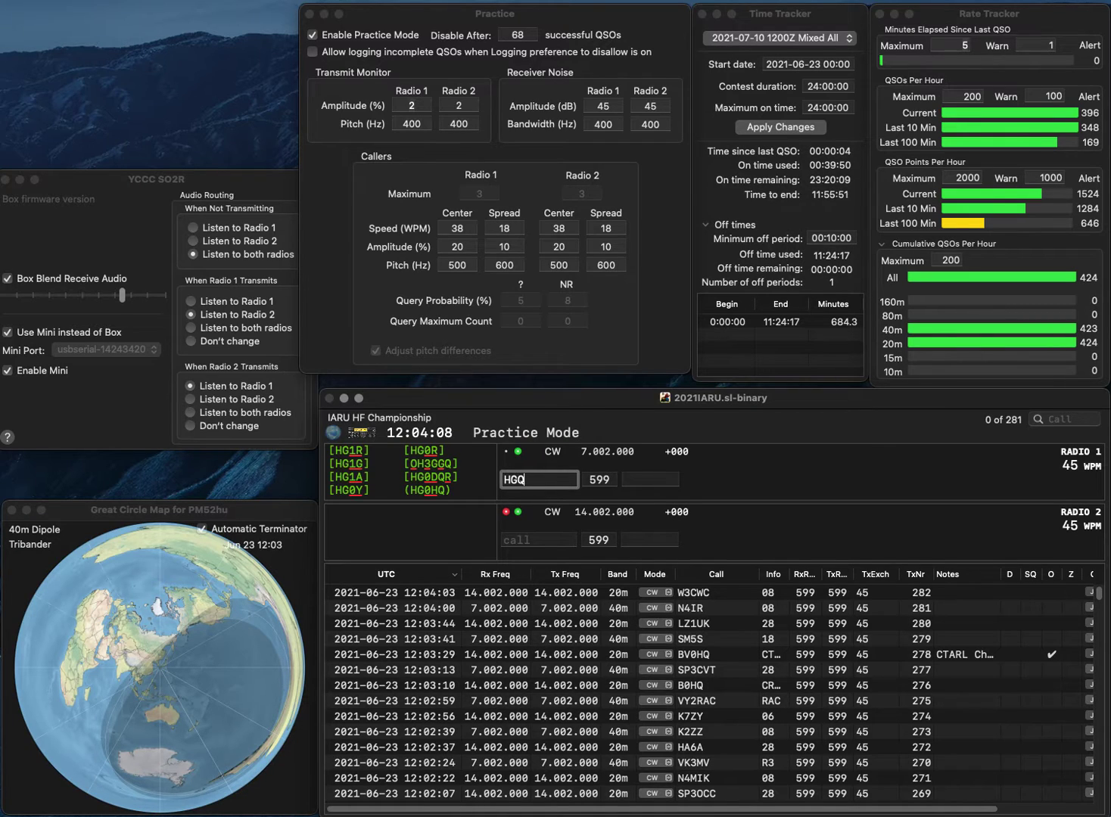
pyautogui.write('U')
pyautogui.press('Left')
pyautogui.press('Left')
pyautogui.press('BackSpace')
pyautogui.write('IZ8')
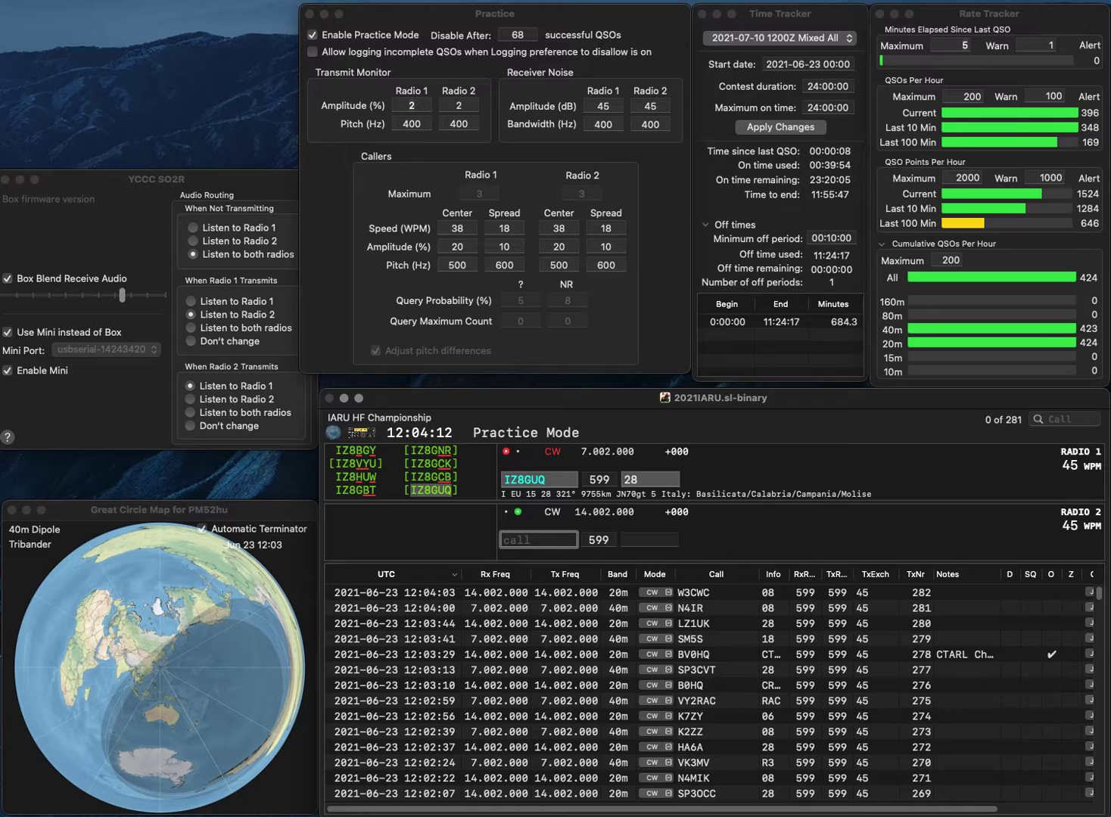
pyautogui.write('2XA')
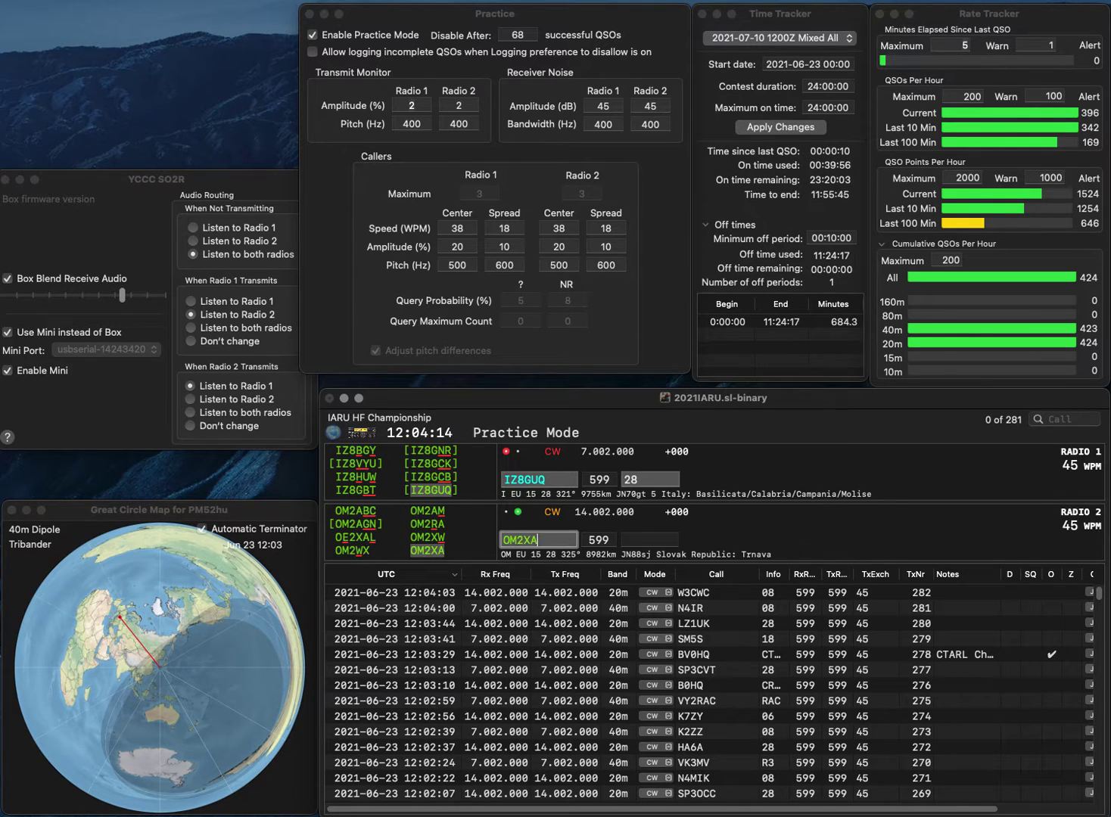
pyautogui.press('Return')
pyautogui.press('Tab')
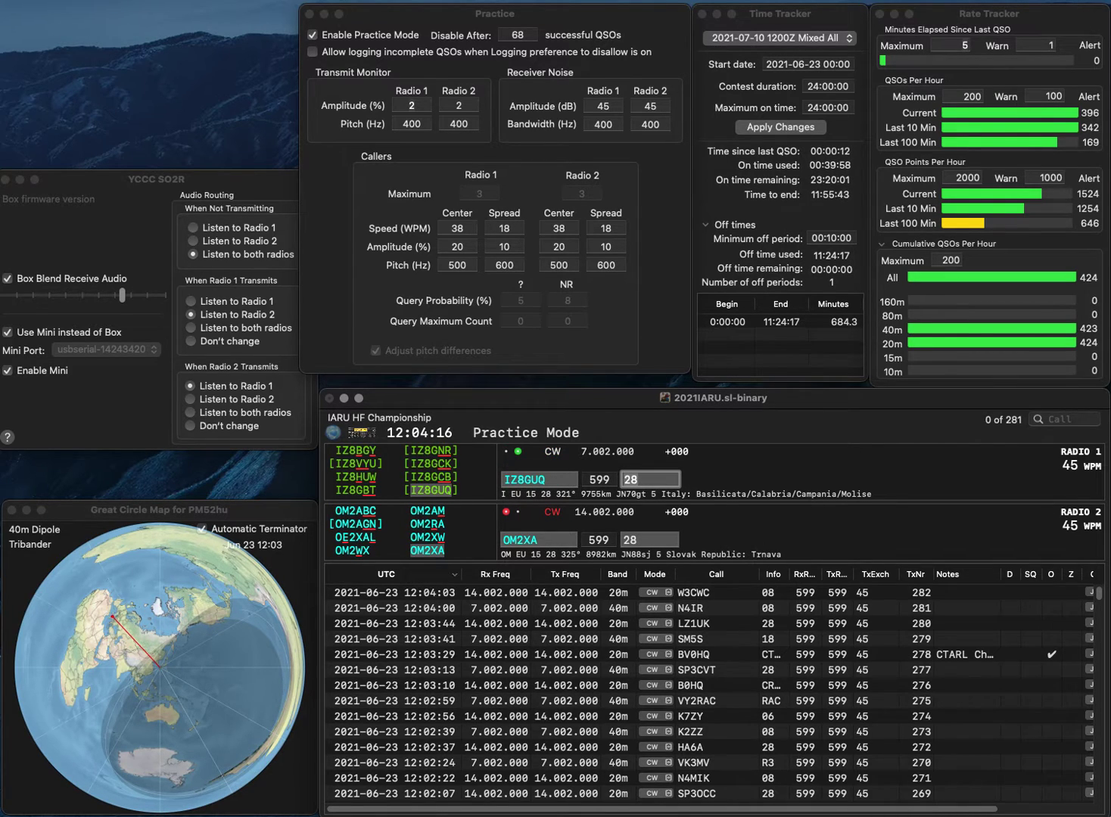
pyautogui.press('Return')
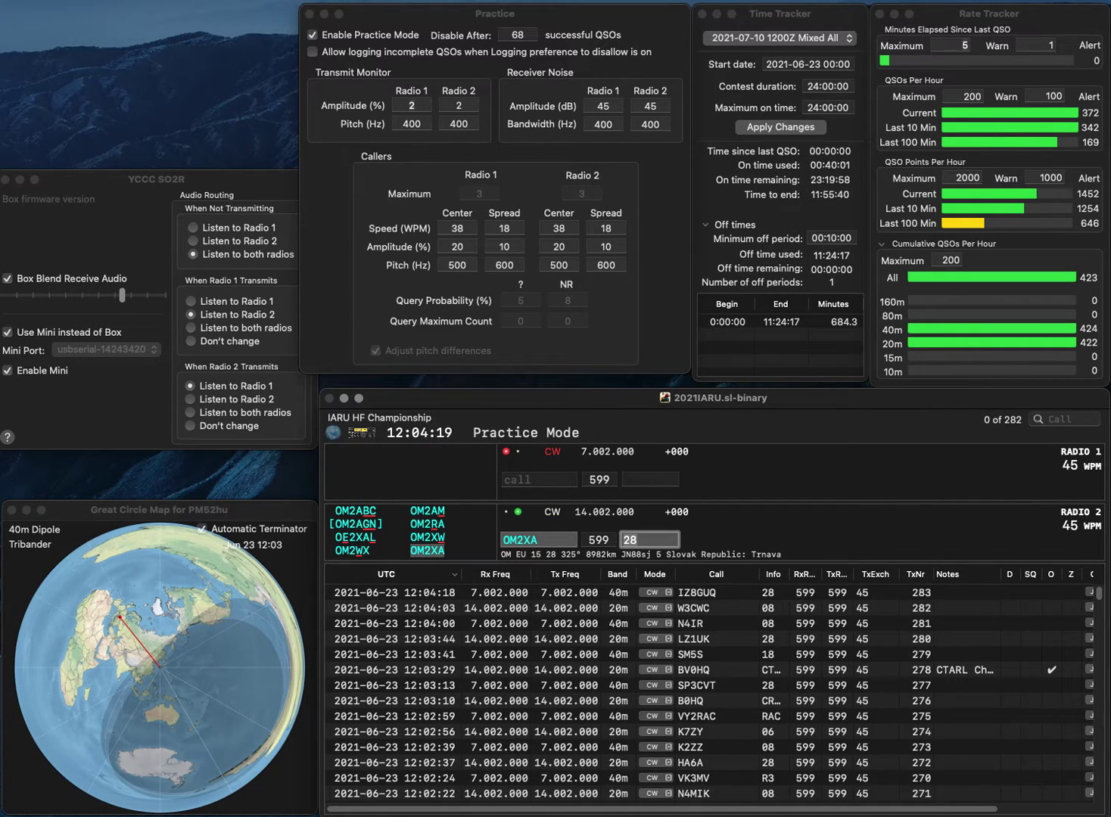
pyautogui.press('Return')
# Enter I3MDU as the Radio 1 call and VA2RAC as the Radio 2 call, sending each station the exchange.
pyautogui.write('I')
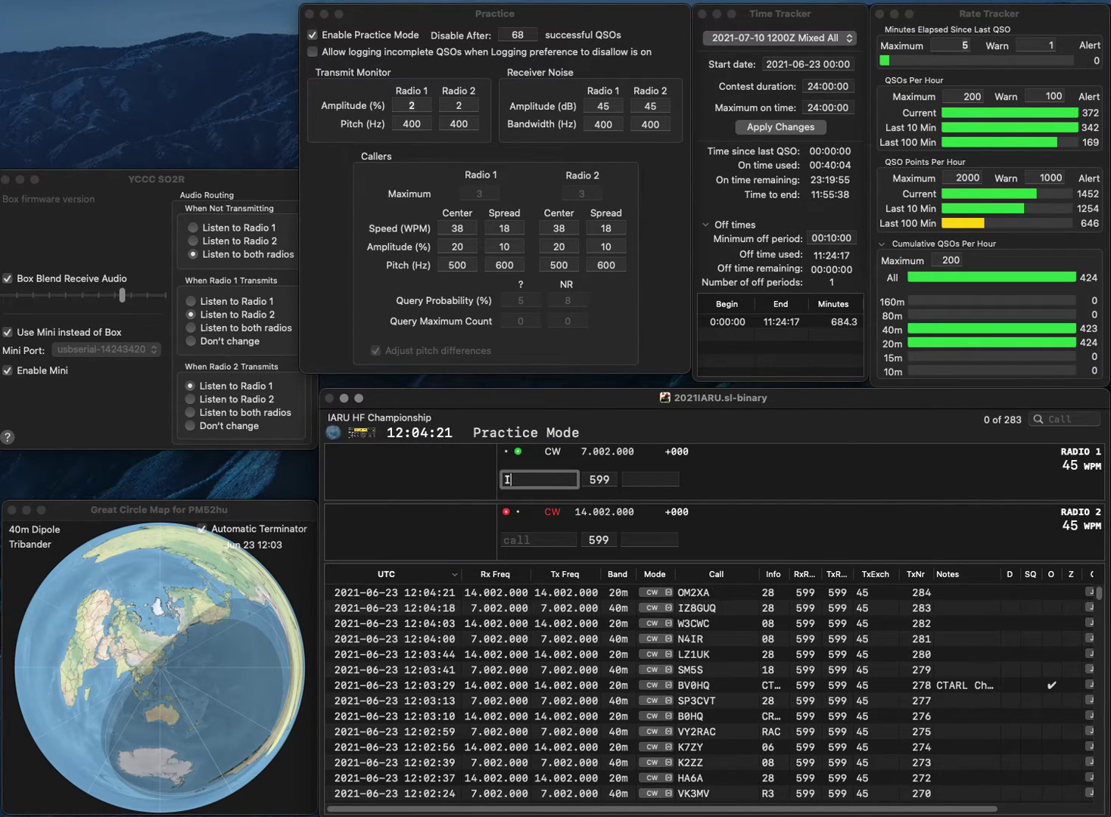
pyautogui.write('3MDU')
pyautogui.press('Return')
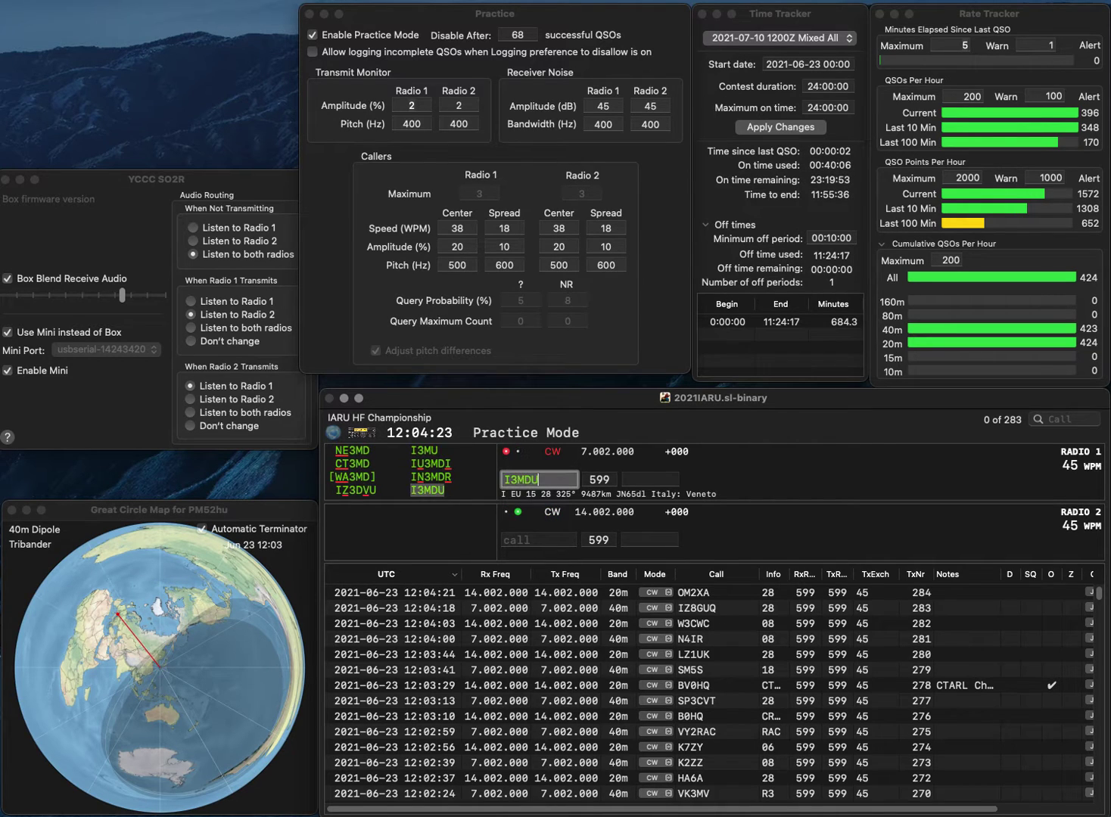
pyautogui.write('VA2RAC')
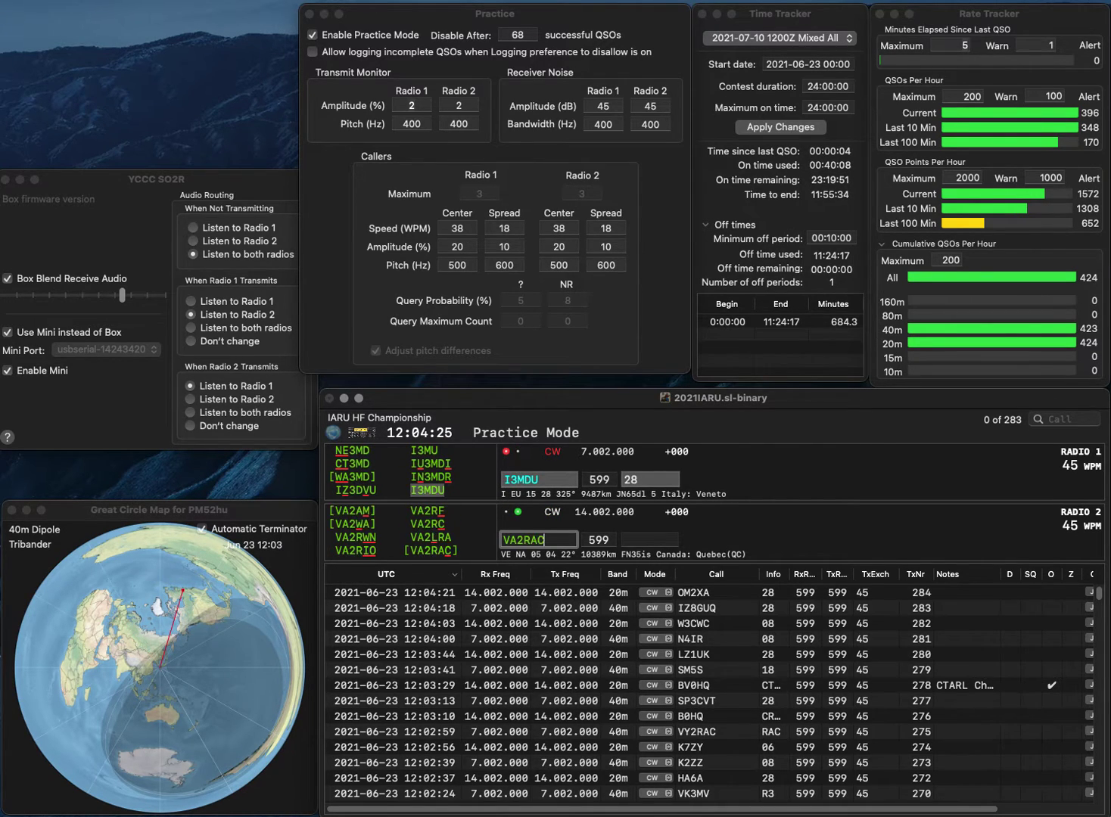
pyautogui.press('Return')
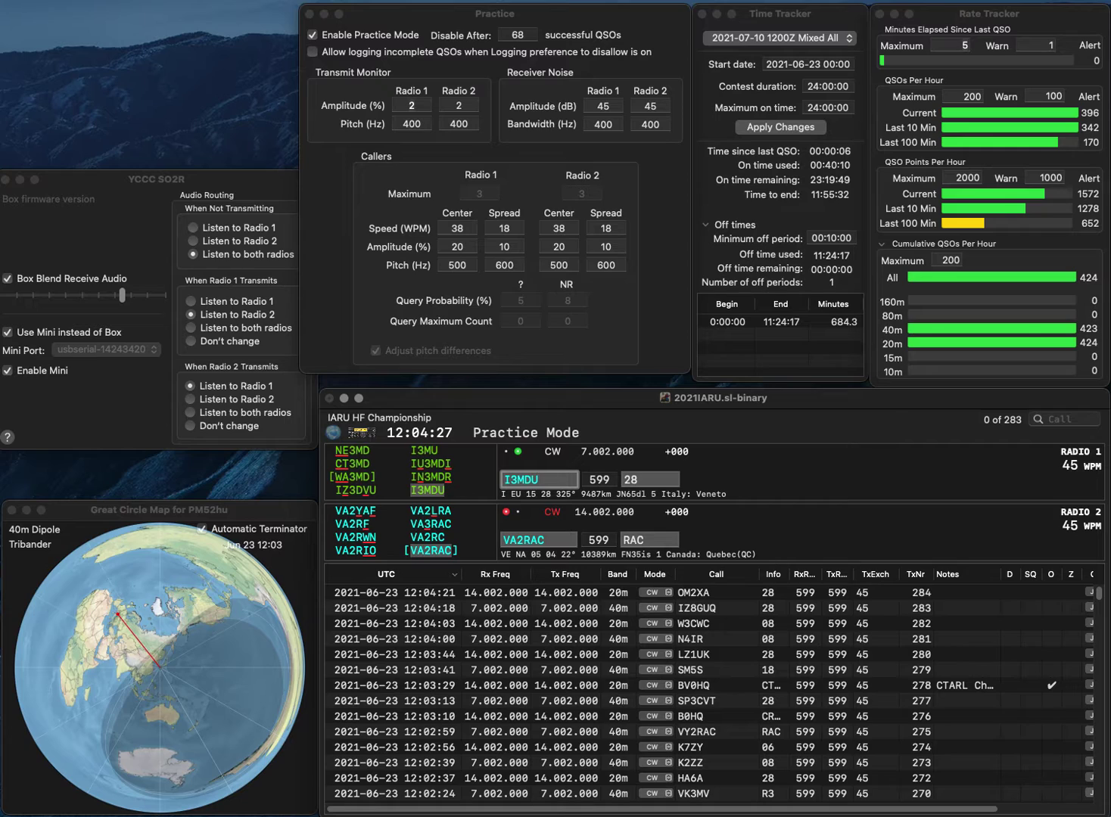
pyautogui.press('Return')
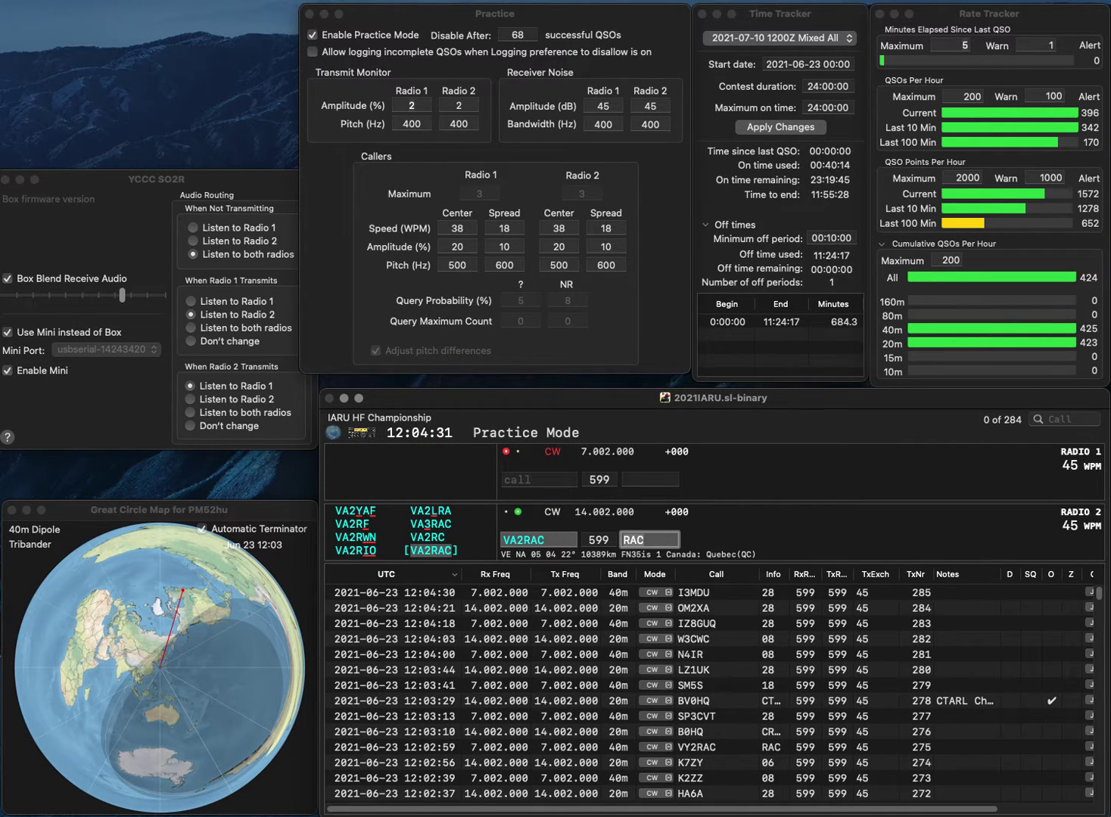
pyautogui.press('Return')
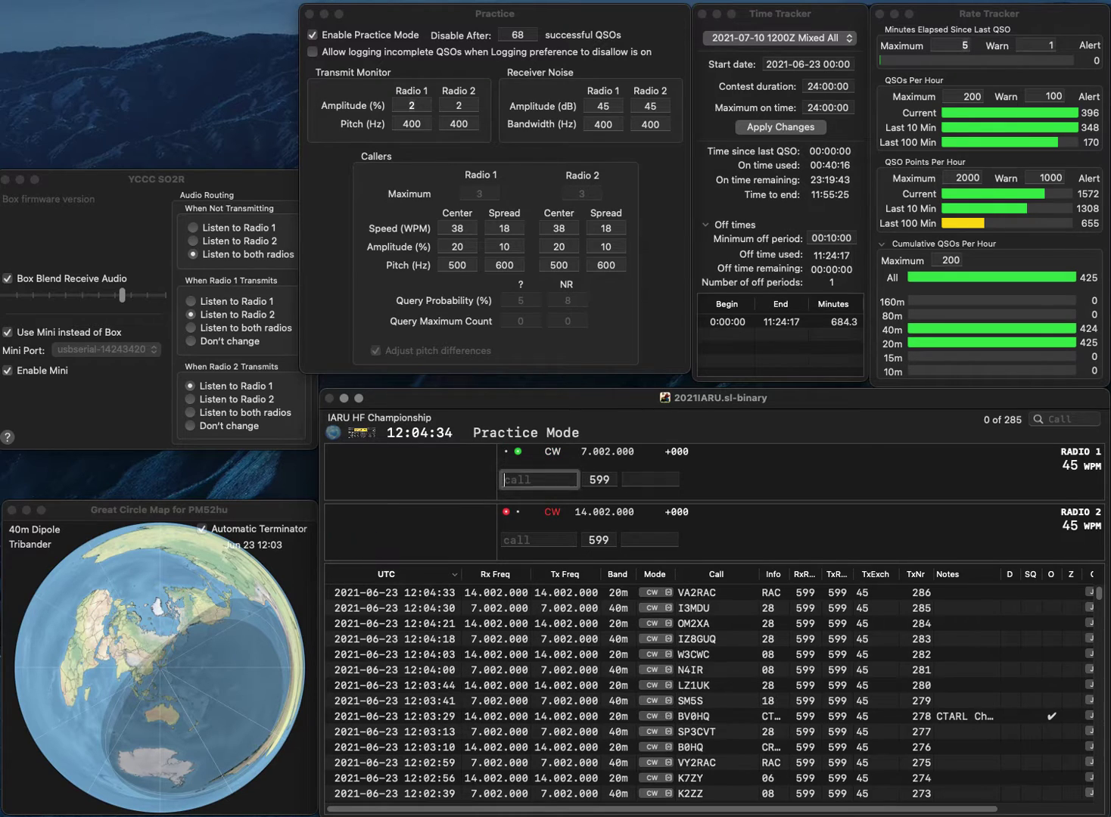
# Enter ZL2TLL as the Radio 1 call and the partial ERAX as the Radio 2 call, sending to each station.
pyautogui.write('L2T')
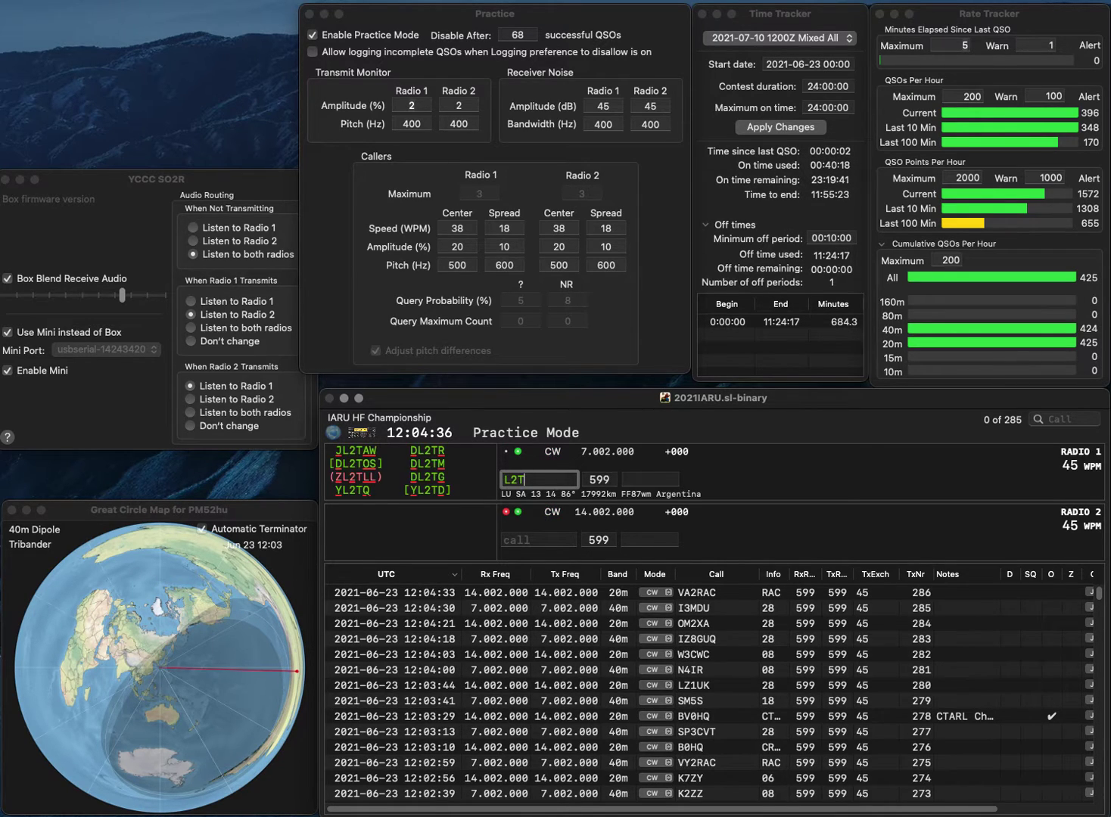
pyautogui.write('LZ')
pyautogui.press('Return')
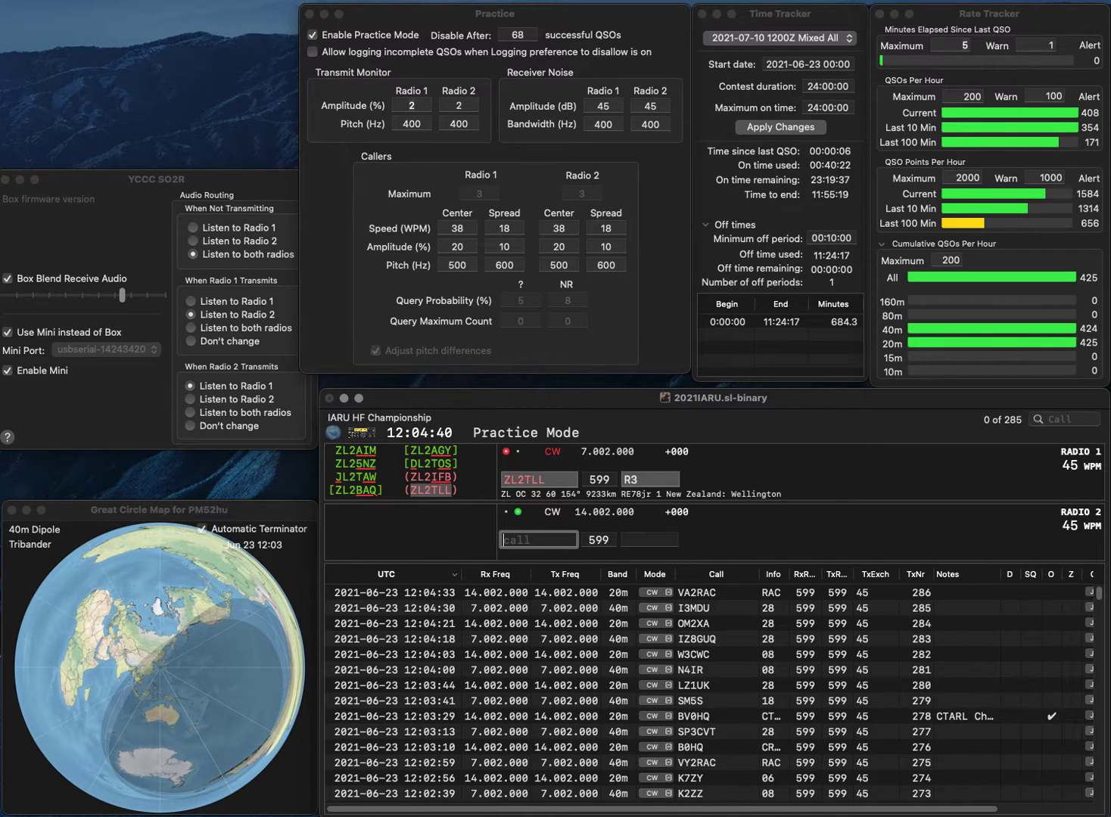
pyautogui.write('AXER')
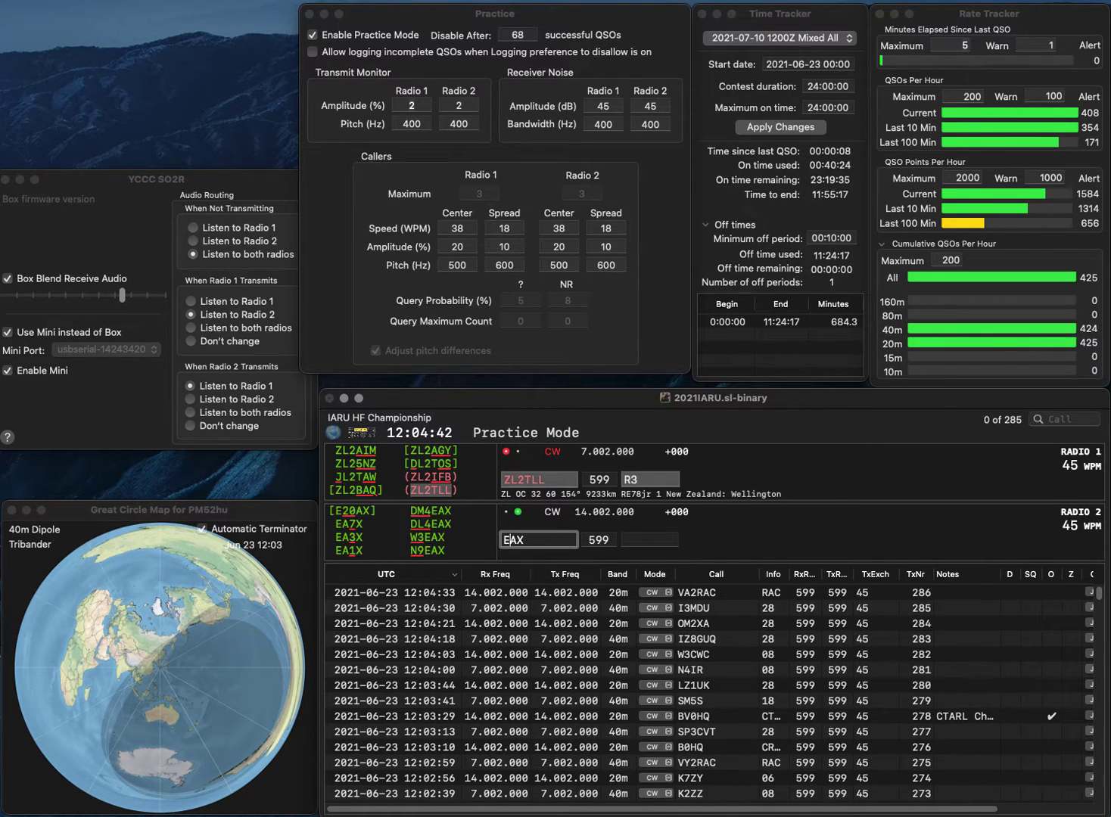
pyautogui.press('Return')
pyautogui.click(648, 479)
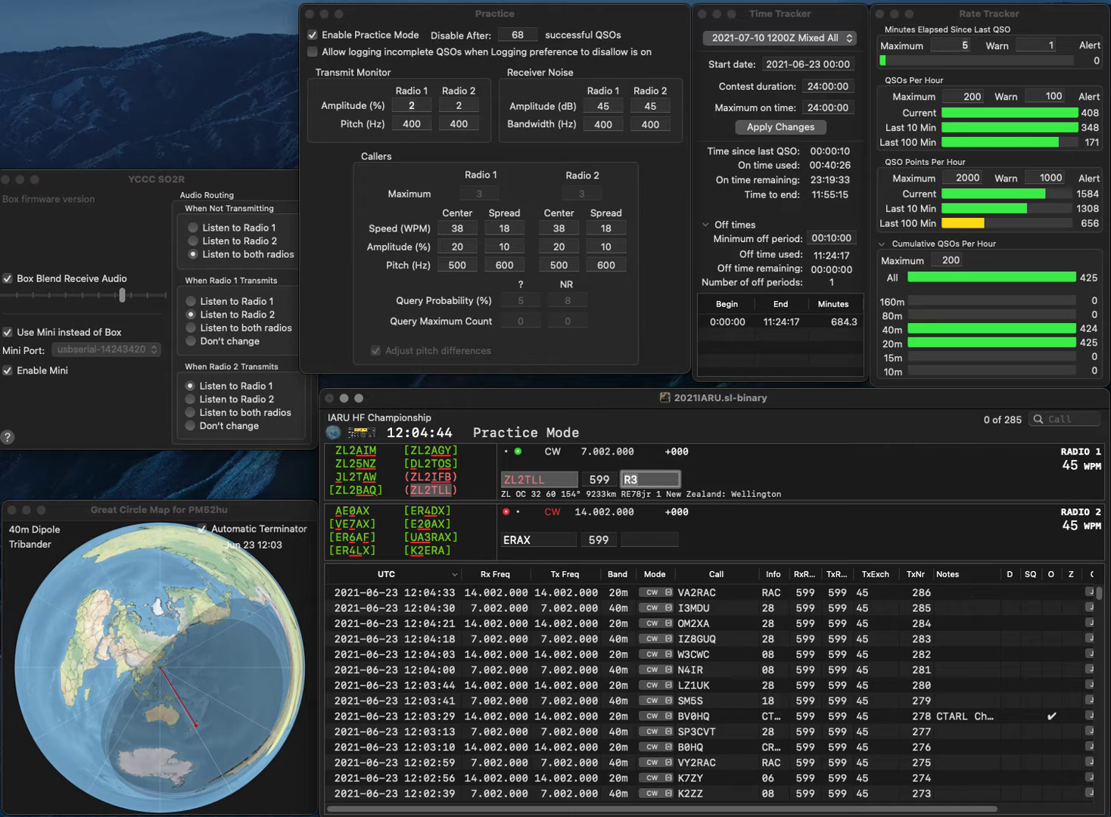
pyautogui.press('Return')
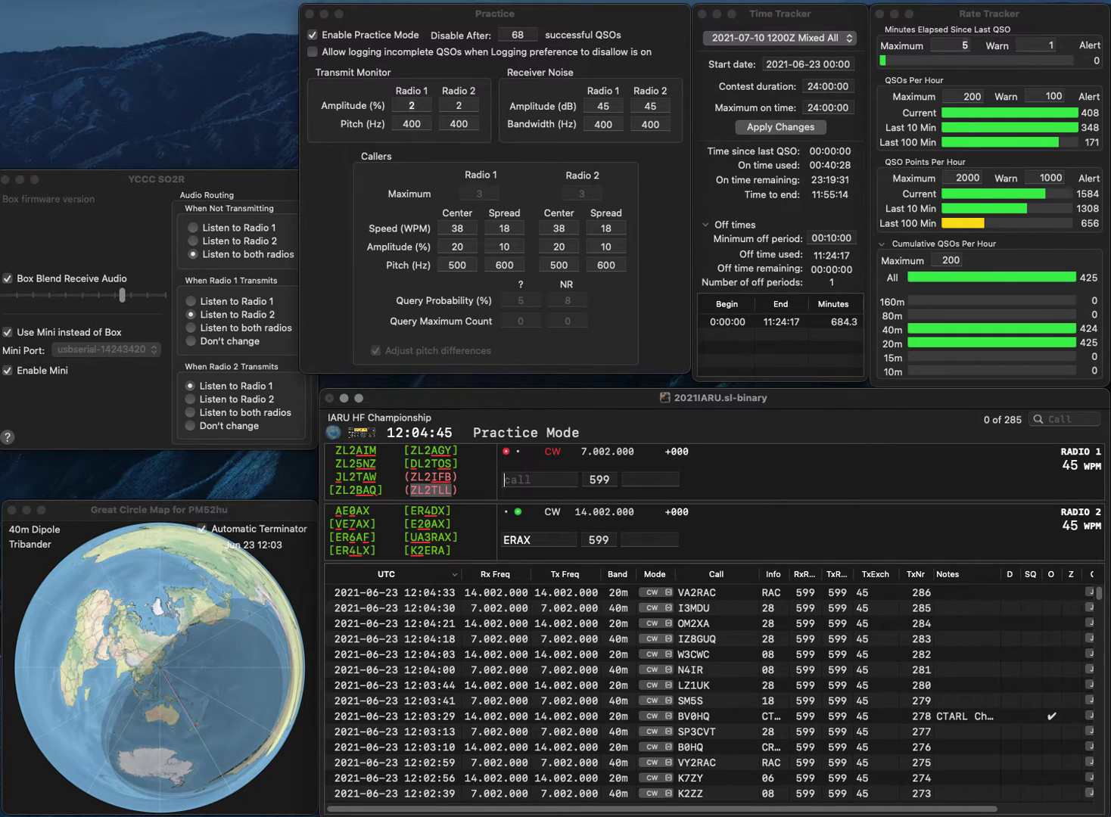
pyautogui.press('BackSpace')
pyautogui.write('W8')
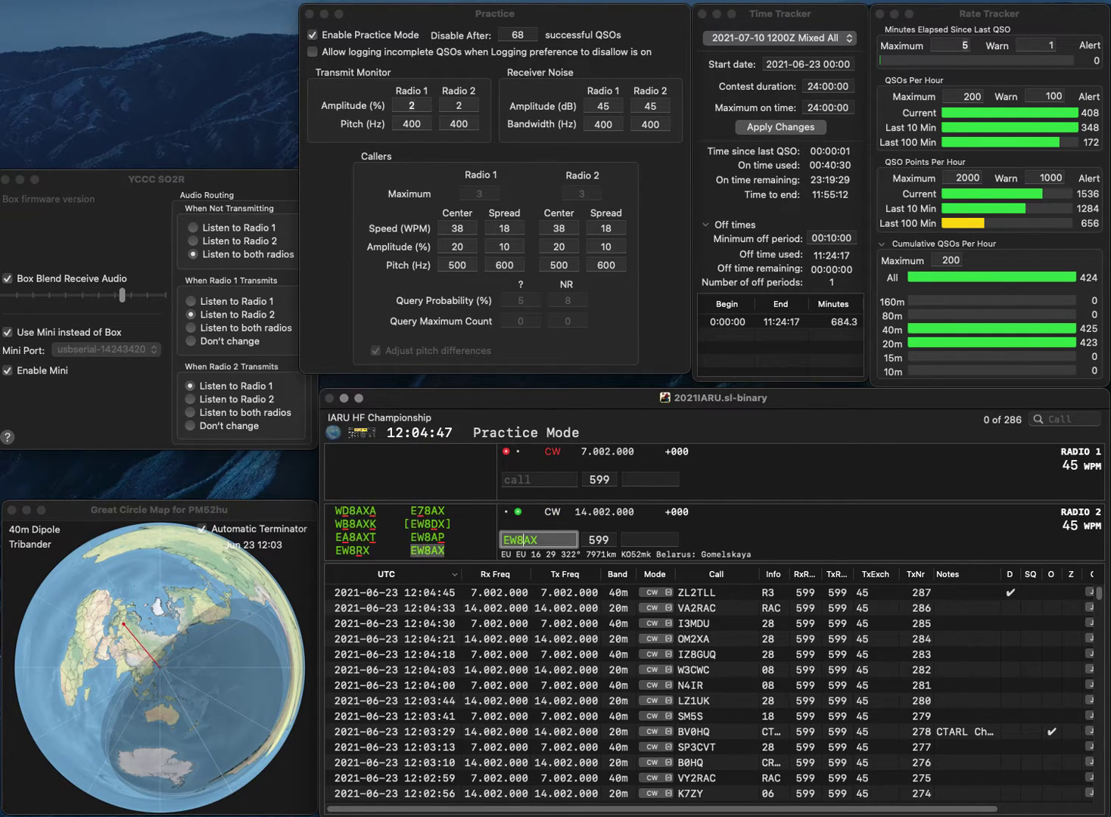
pyautogui.press('Return')
# Enter JR2IZV as the Radio 1 call with its exchange sent, and log EW8AX on Radio 2 with zone 29.
pyautogui.write('JR2IZV')
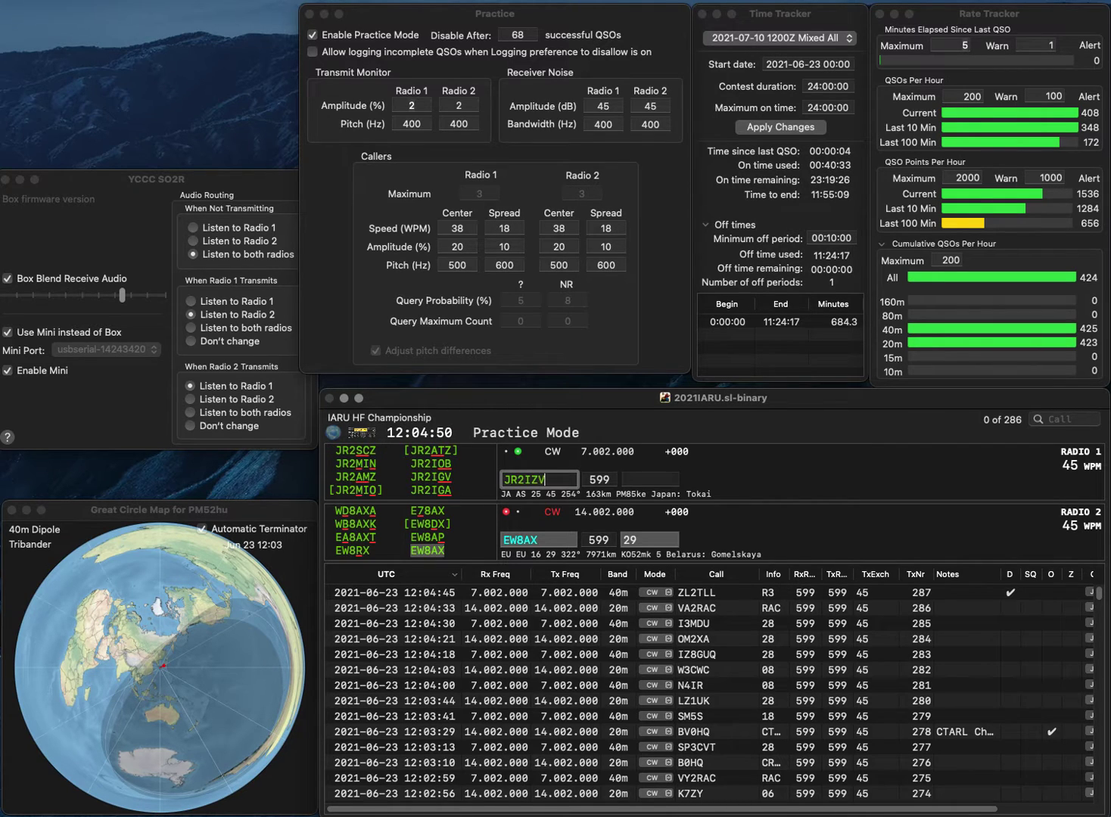
pyautogui.press('Return')
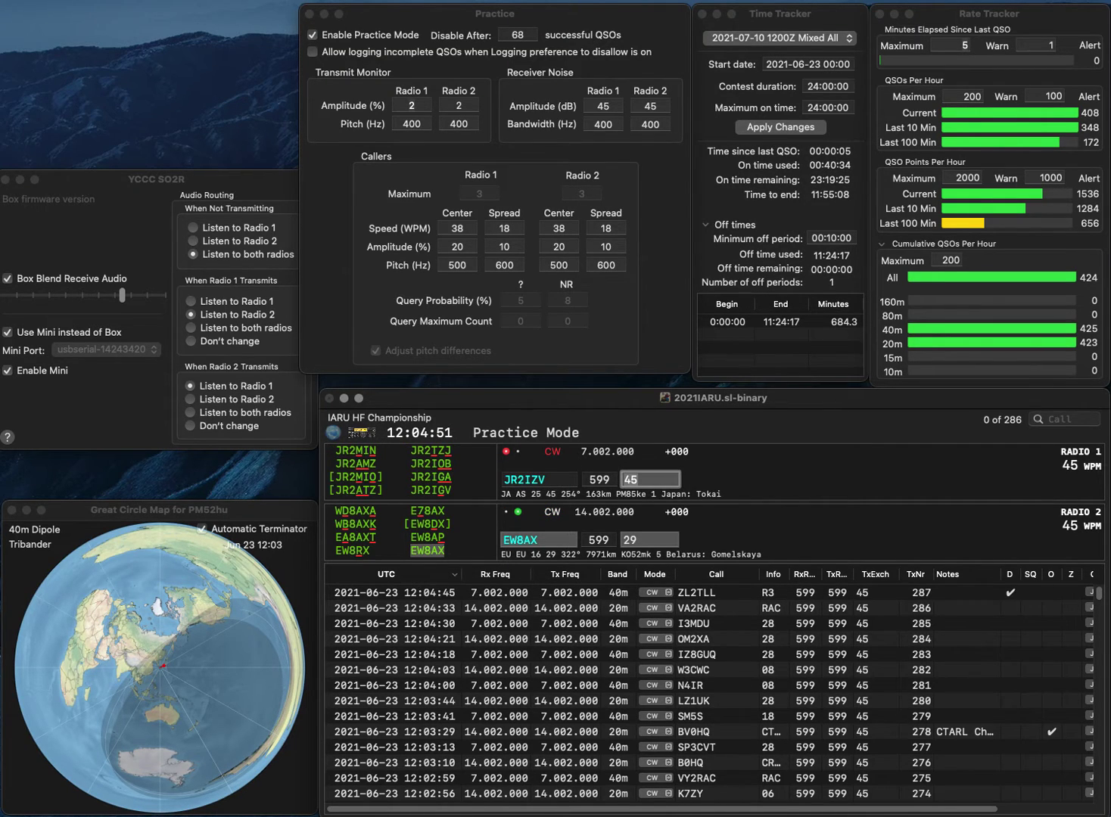
pyautogui.press('Tab')
pyautogui.press('Return')
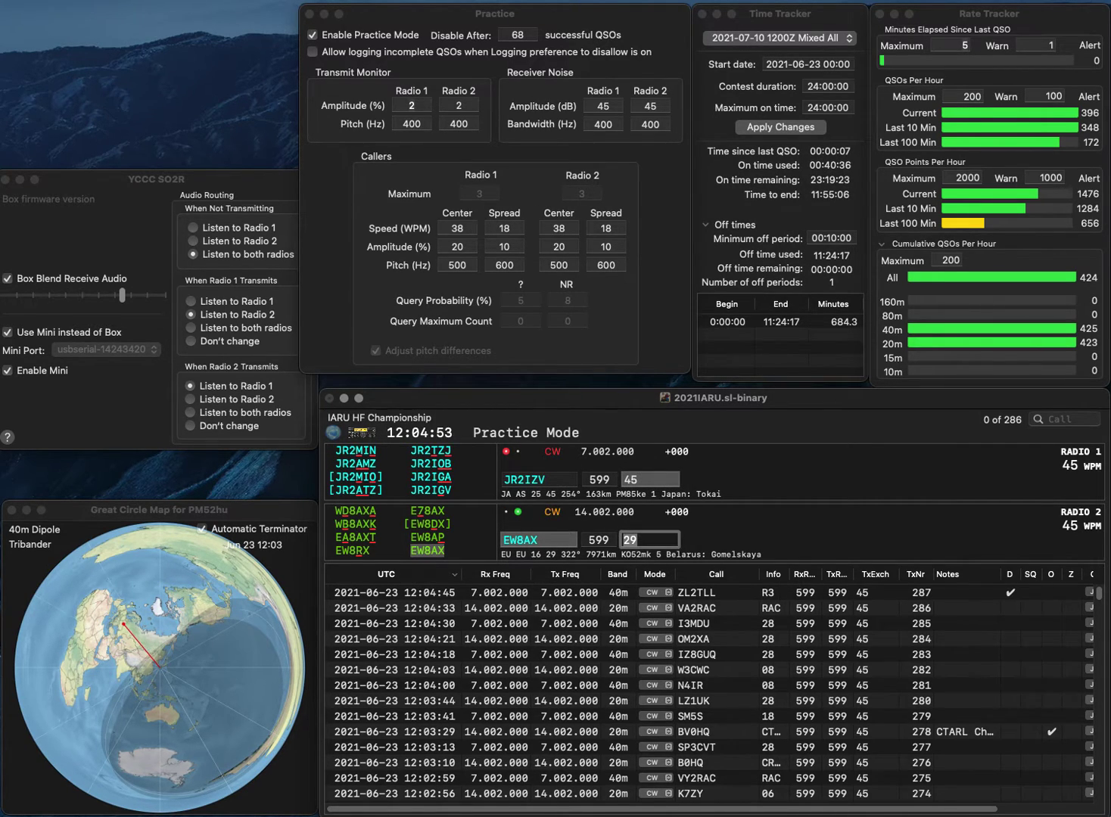
pyautogui.press('space')
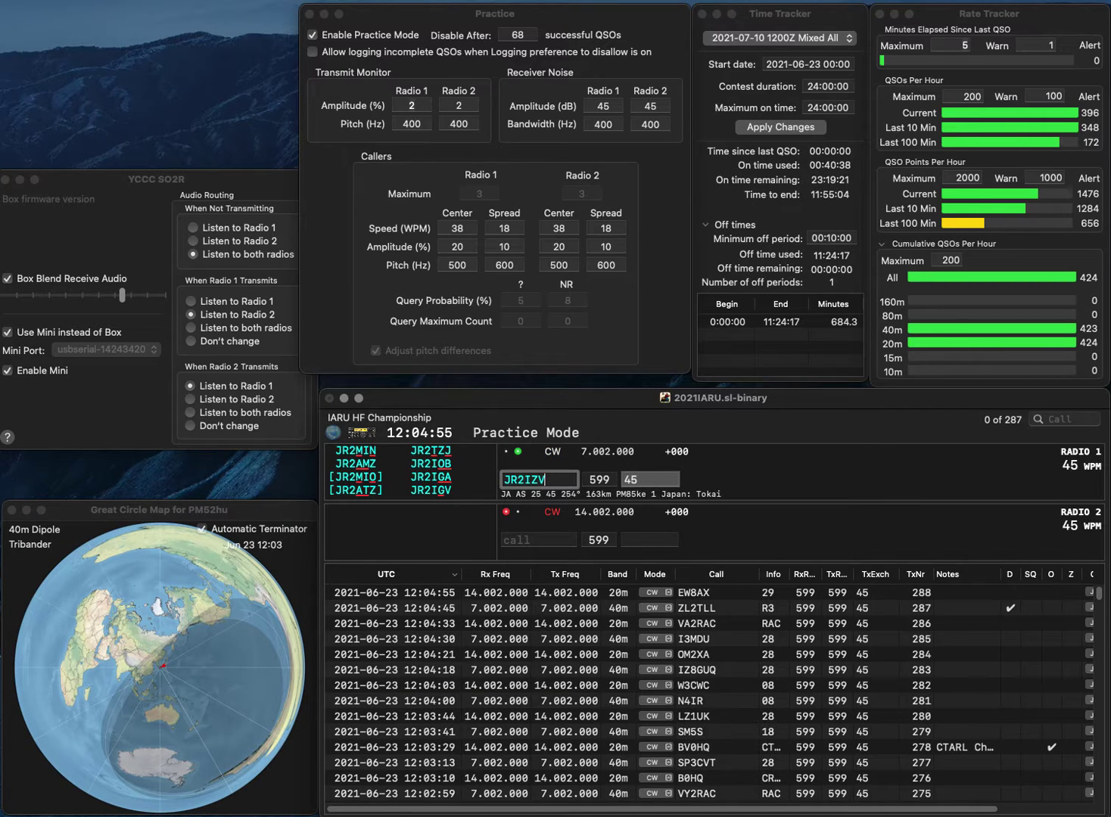
# Correct the Radio 1 call to JR2IGV and resend to the station.
pyautogui.press('Left')
pyautogui.press('BackSpace')
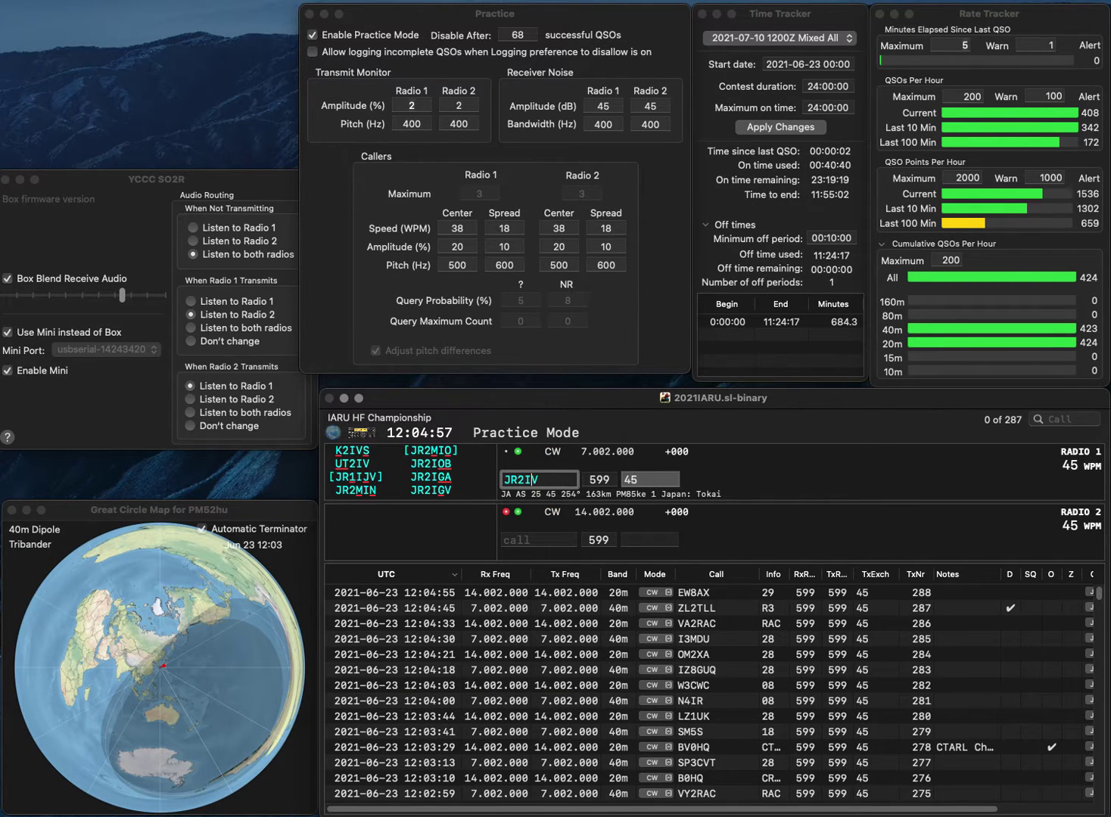
pyautogui.write('G')
pyautogui.press('Return')
pyautogui.write('OEL')
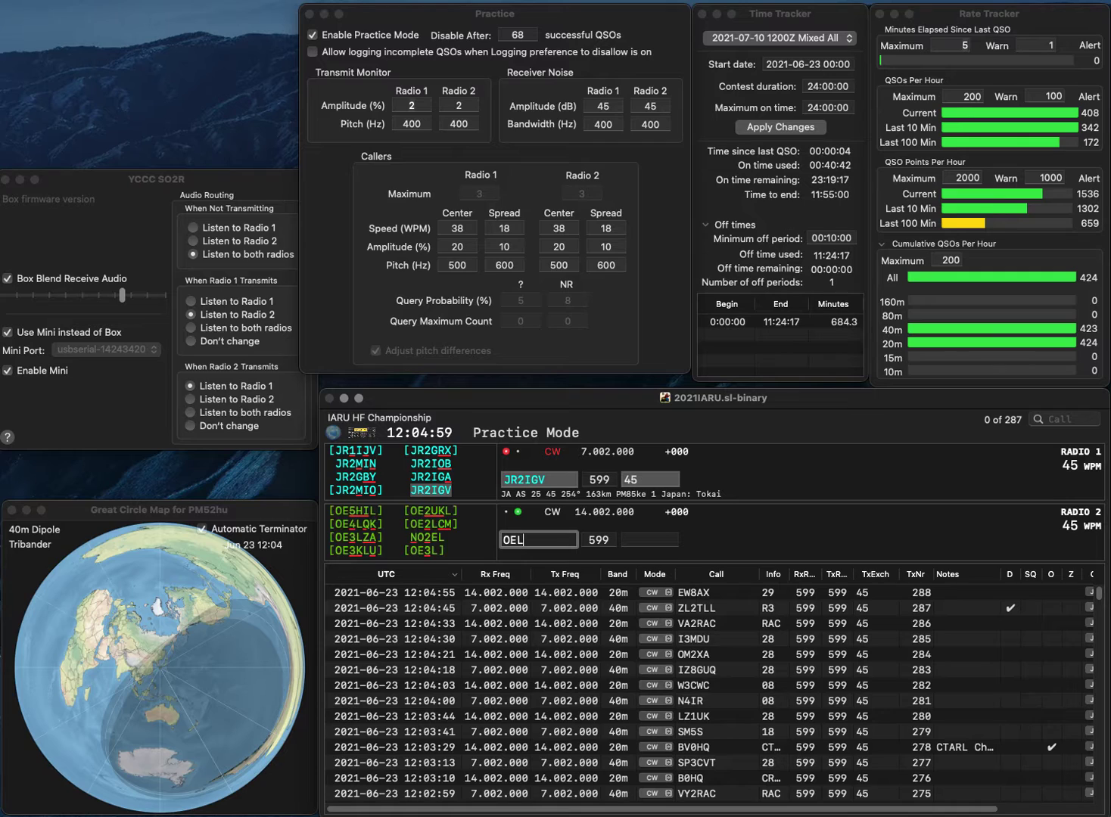
pyautogui.write('ZA3LZA')
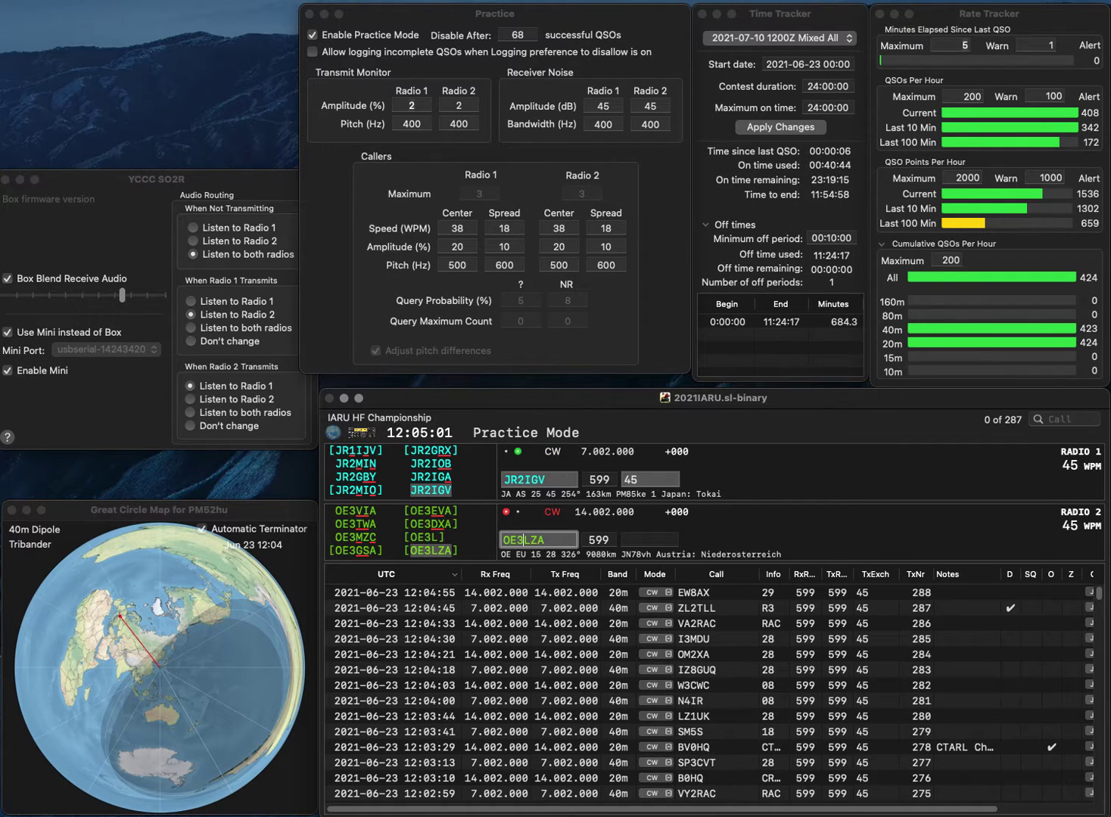
pyautogui.press('Return')
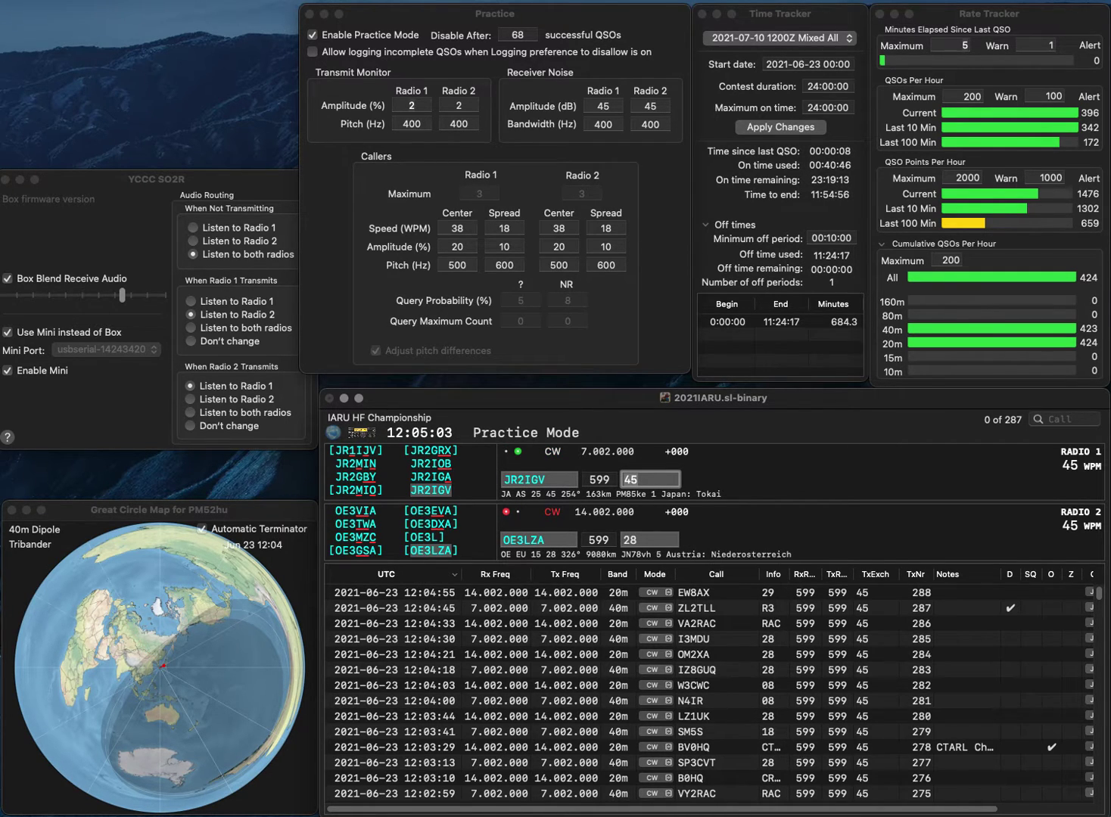
pyautogui.press('Return')
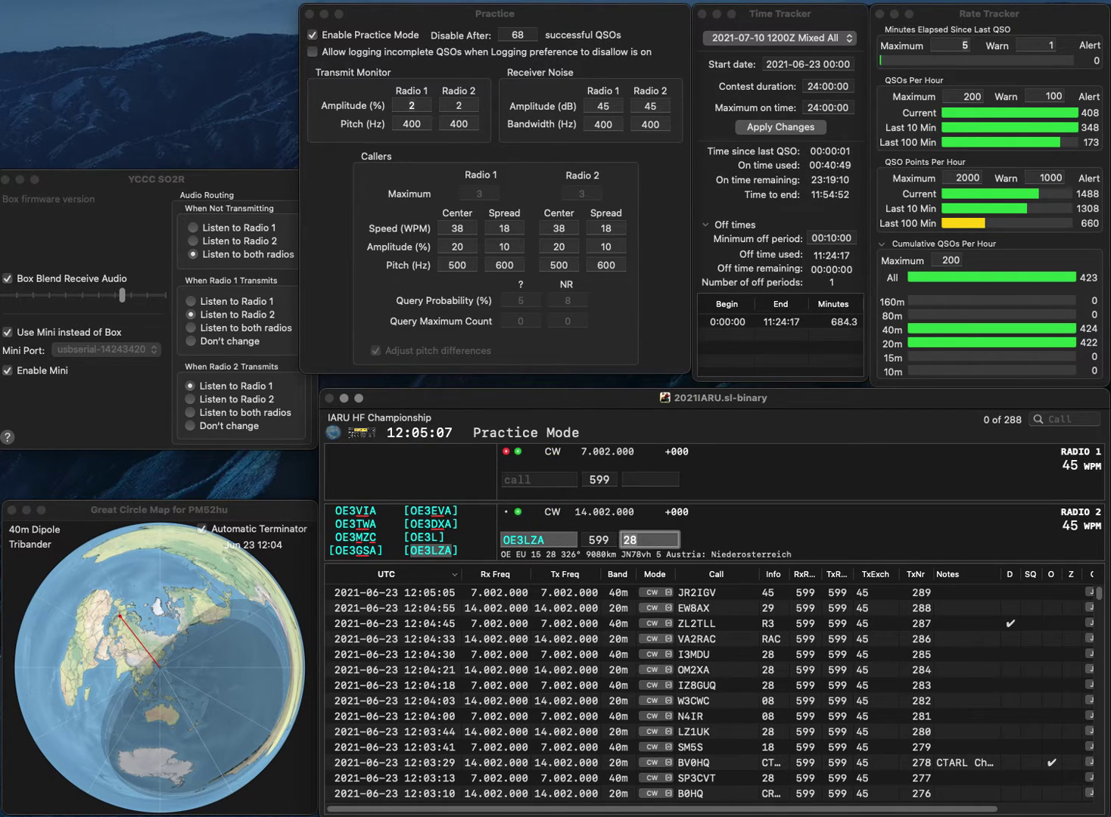
pyautogui.press('Return')
# Send the partial call S5 on Radio 1 and enter IT9HBT as the Radio 2 call with its exchange sent.
pyautogui.write('S5')
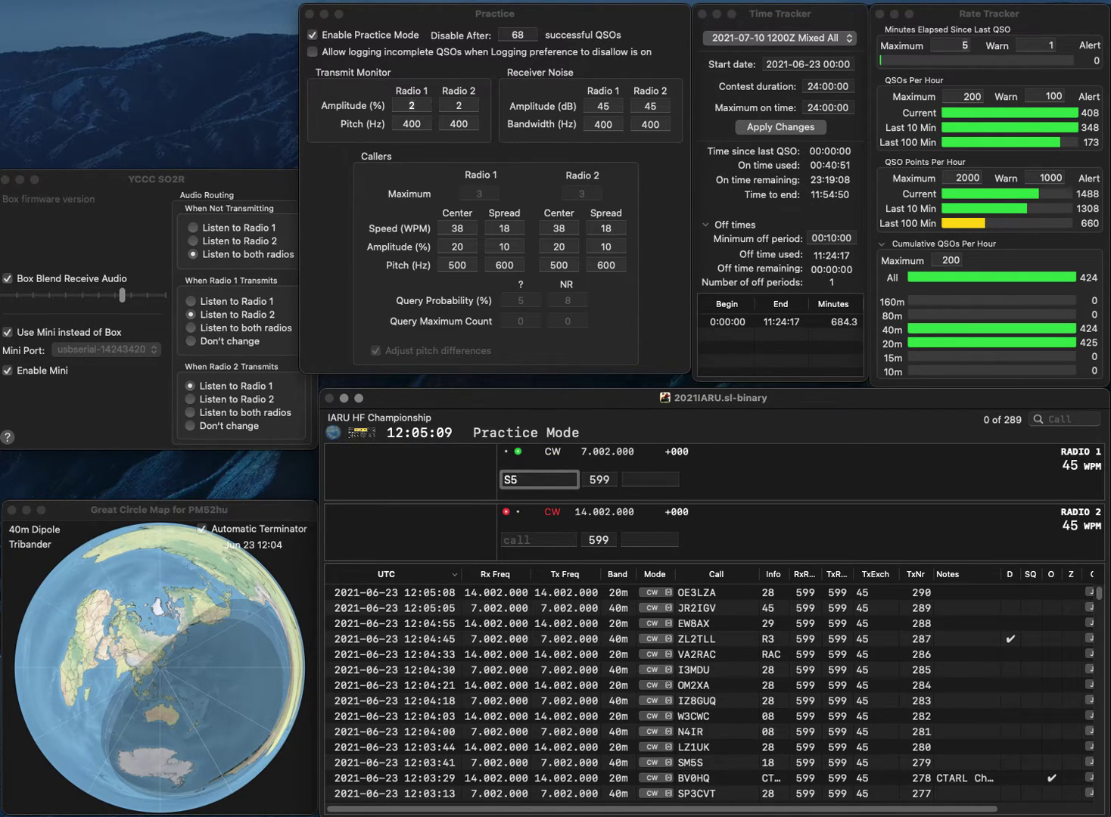
pyautogui.press('Return')
pyautogui.write('IT9')
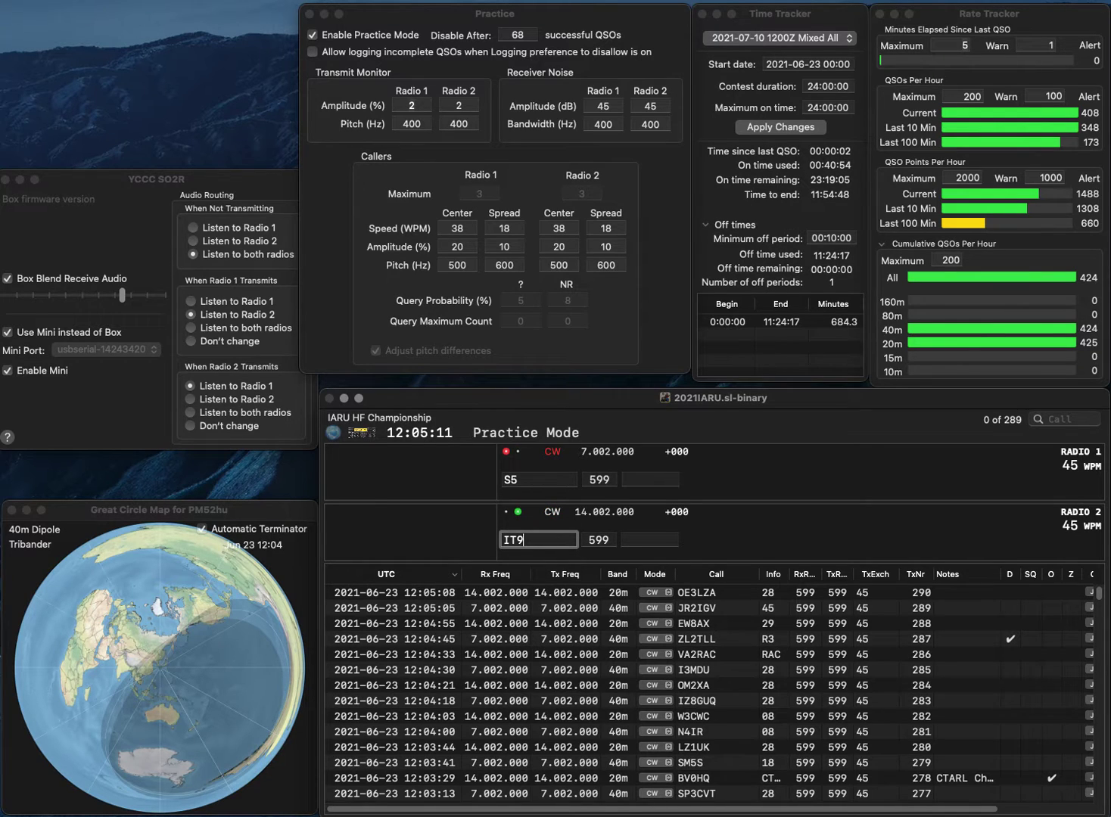
pyautogui.write('HBT')
pyautogui.press('Return')
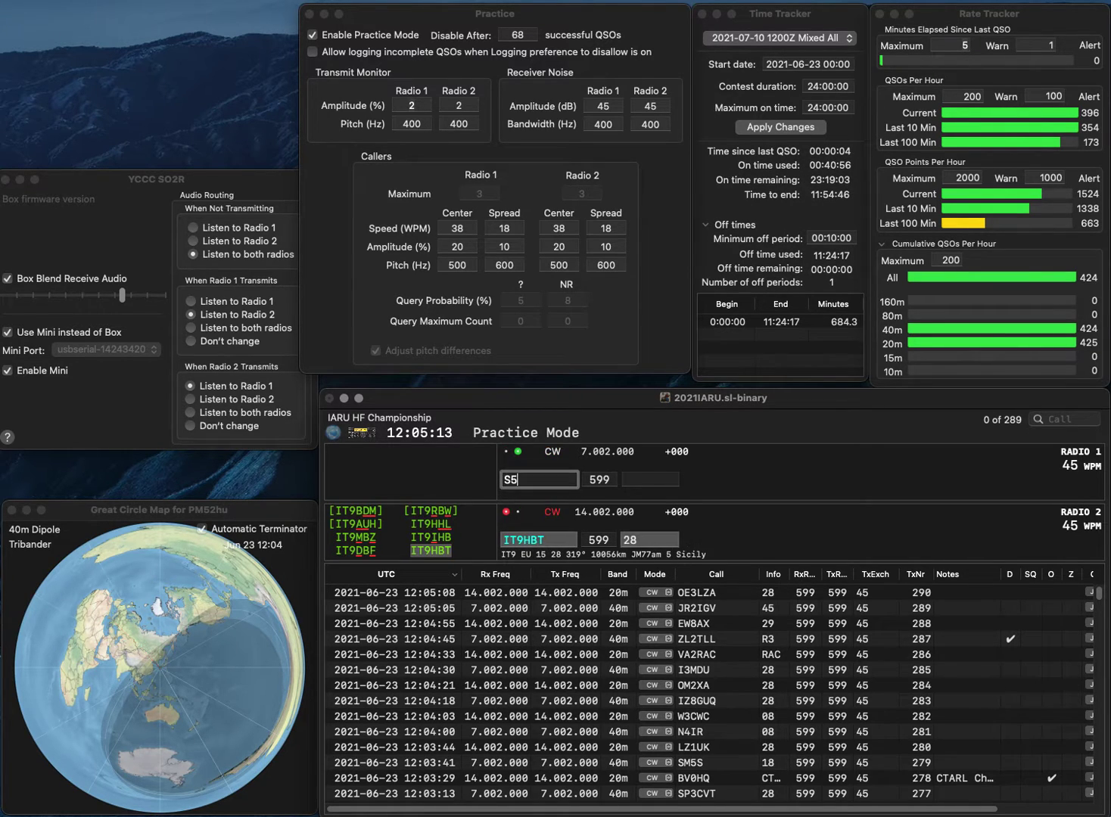
pyautogui.write('2AU')
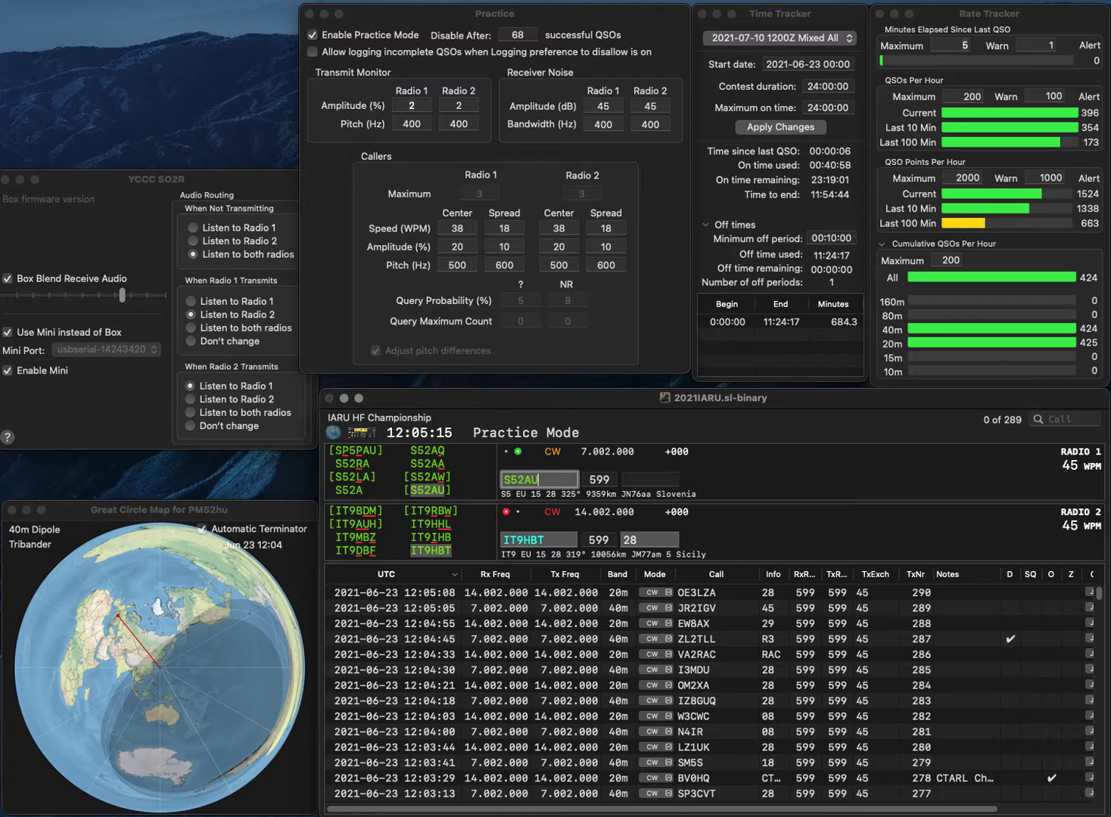
pyautogui.press('Return')
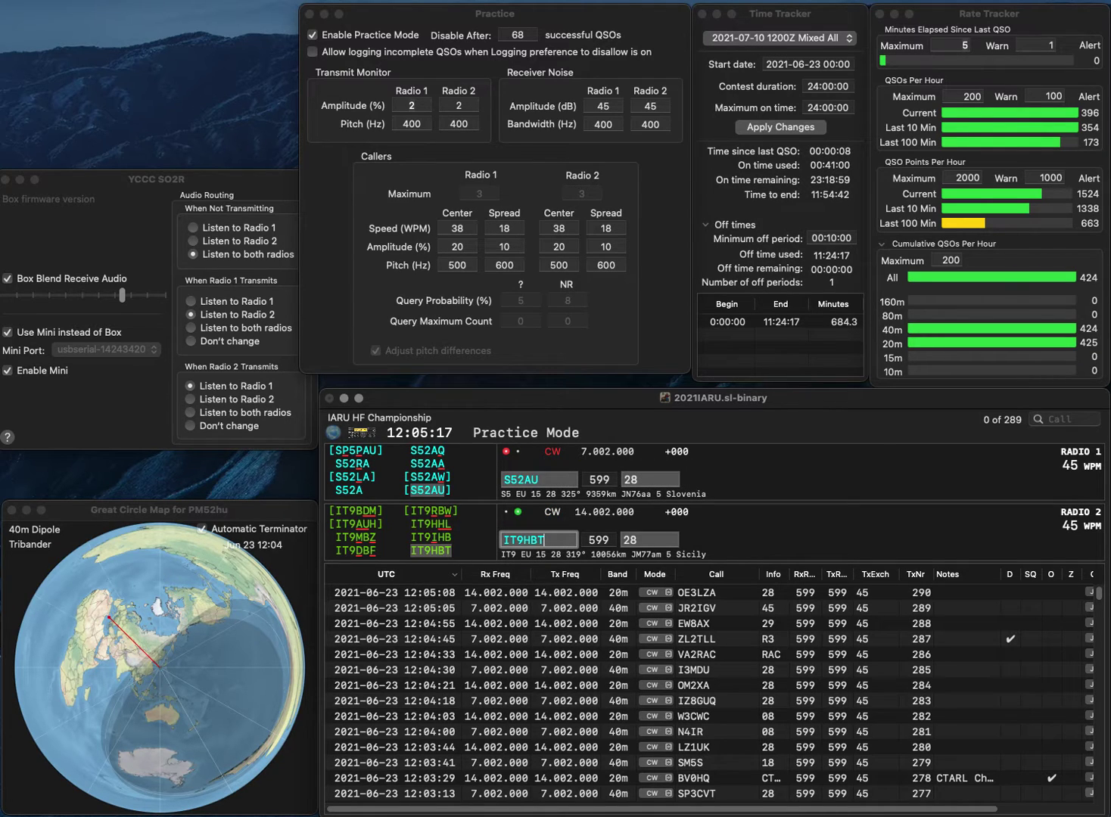
pyautogui.press('Return')
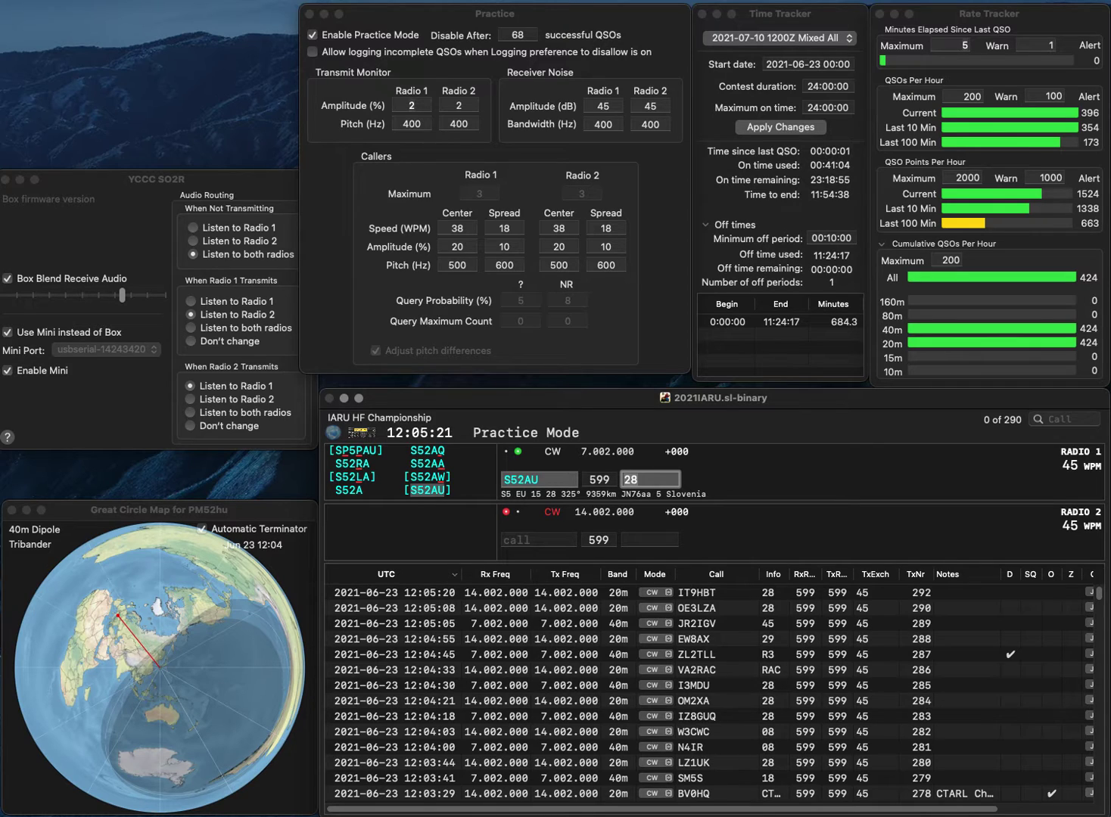
pyautogui.press('Return')
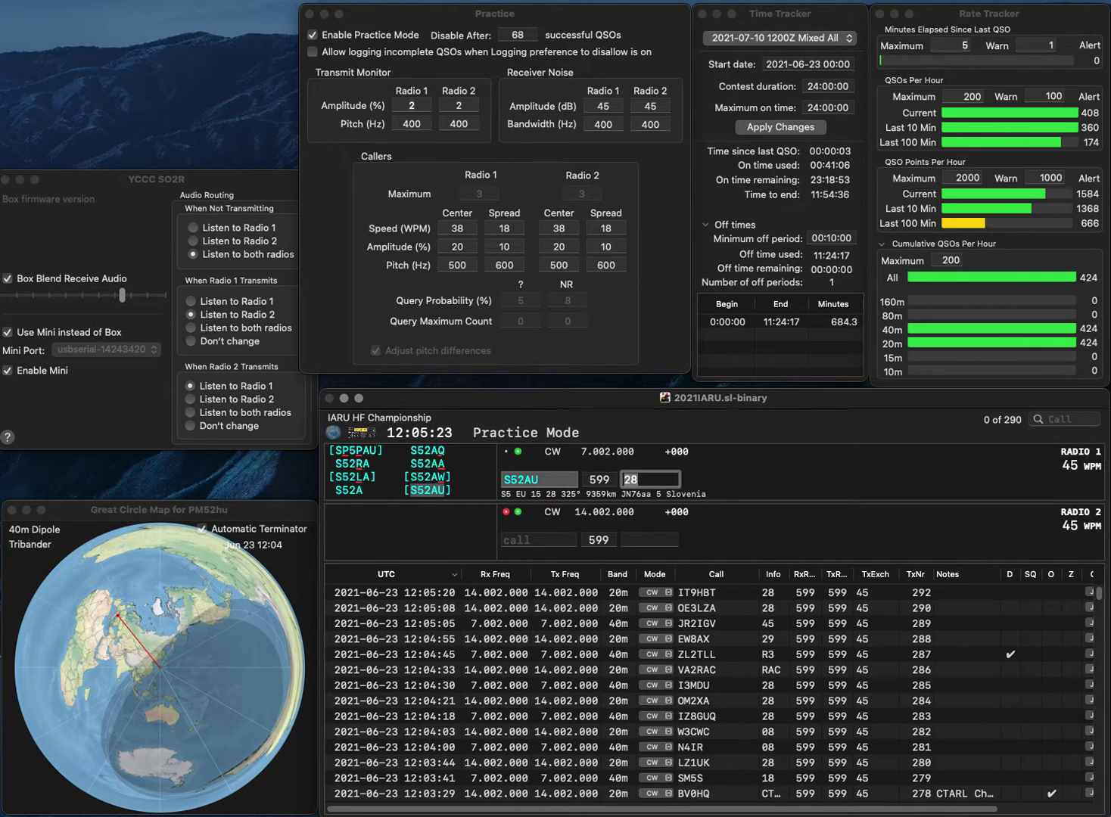
# Enter WA1Z as the Radio 2 call and LA3TK as the Radio 1 call, sending each station the exchange.
pyautogui.write('1Z')
pyautogui.press('Home')
pyautogui.write('WA')
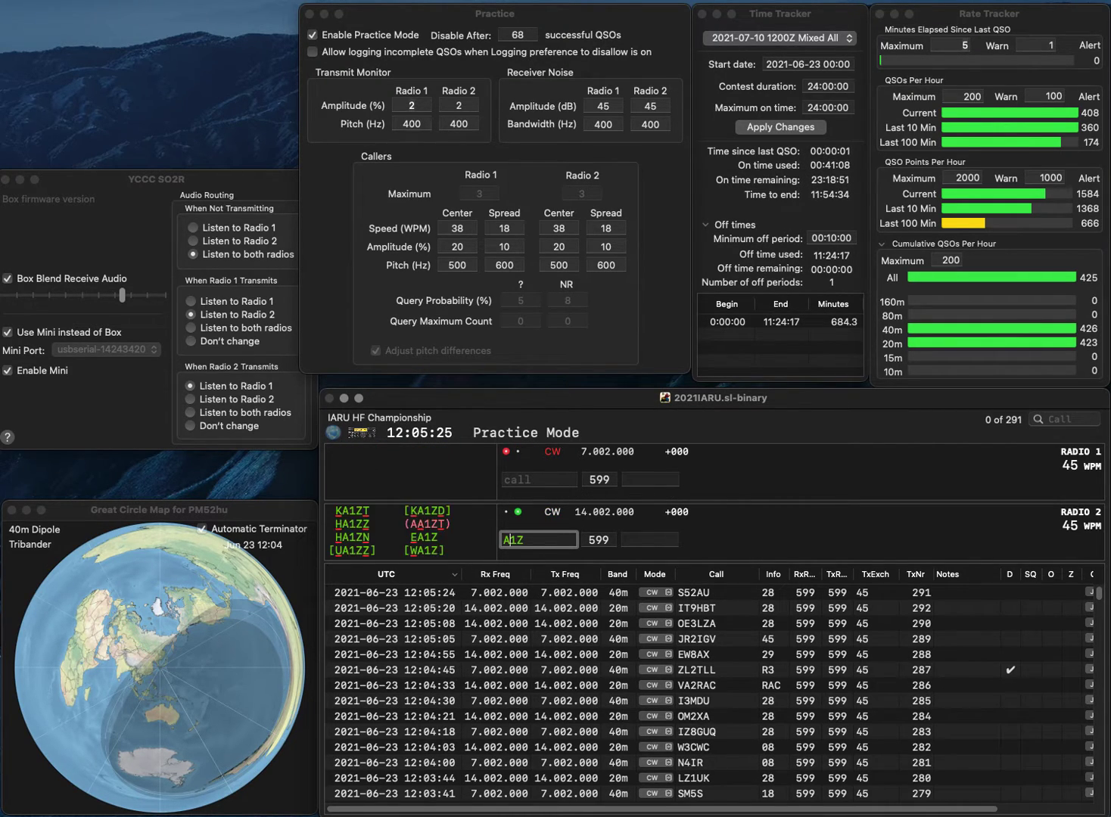
pyautogui.press('Return')
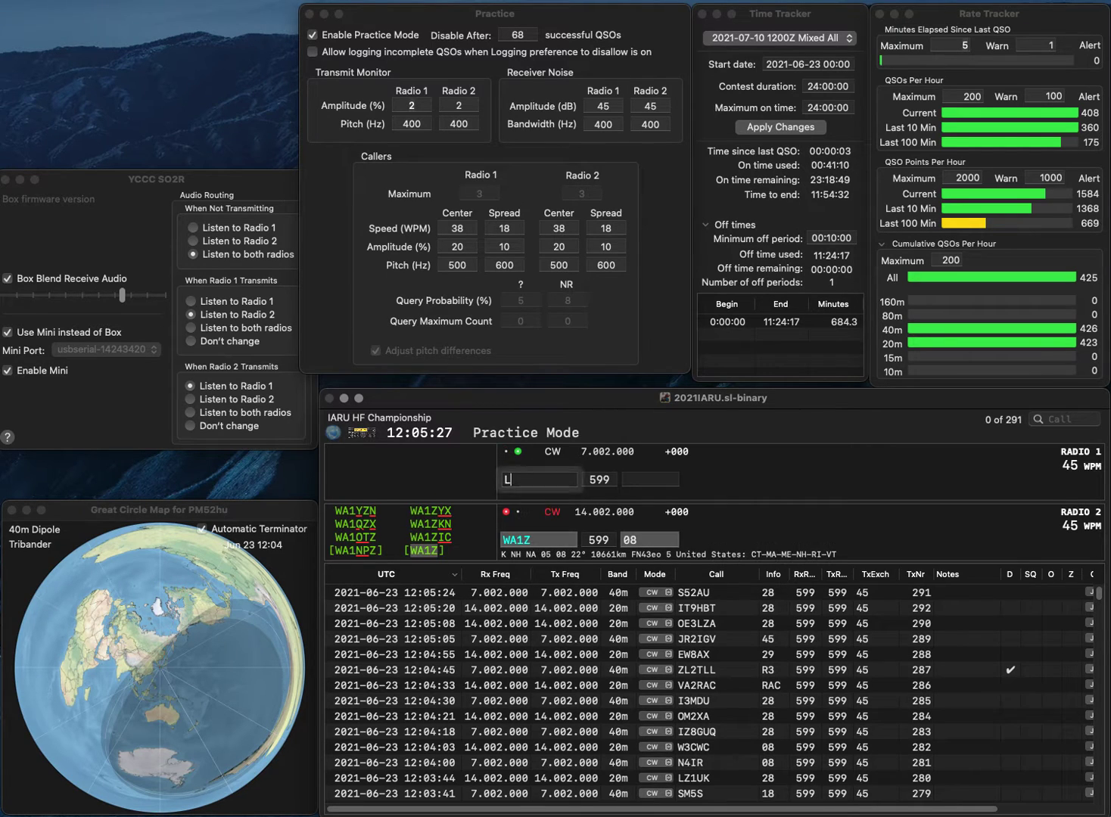
pyautogui.write('LA3TK')
pyautogui.press('Return')
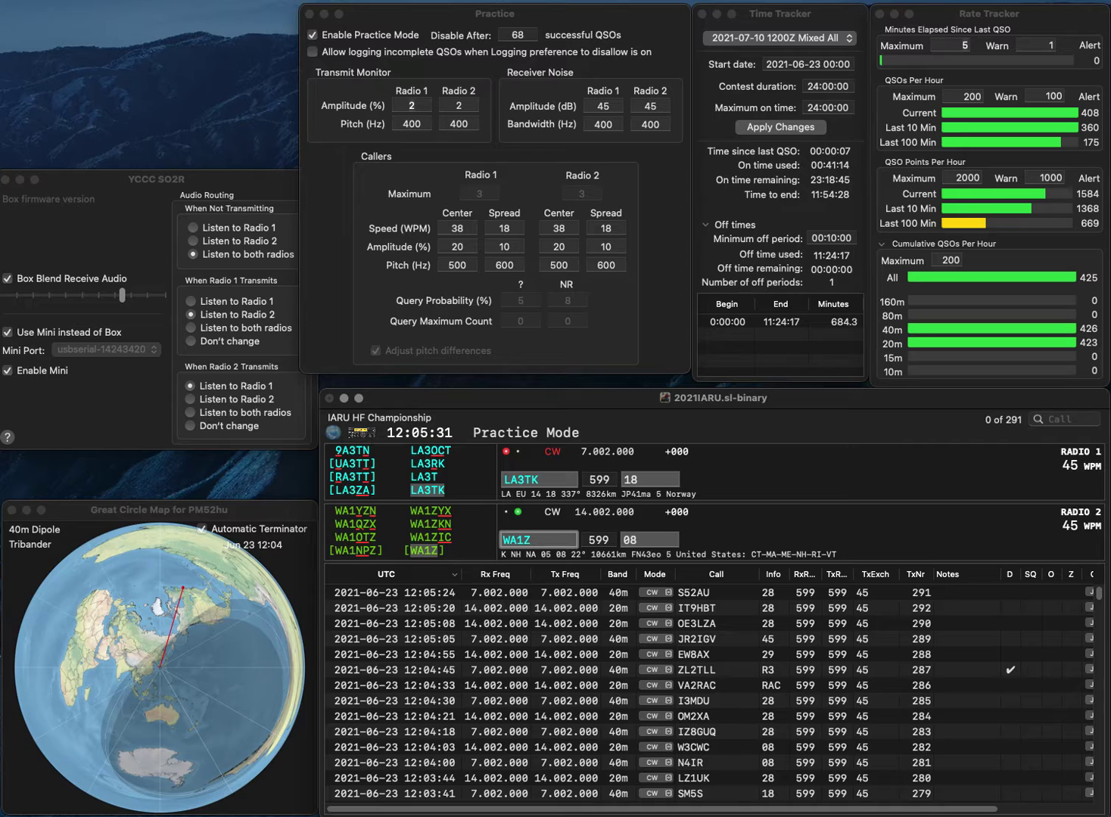
pyautogui.press('Tab')
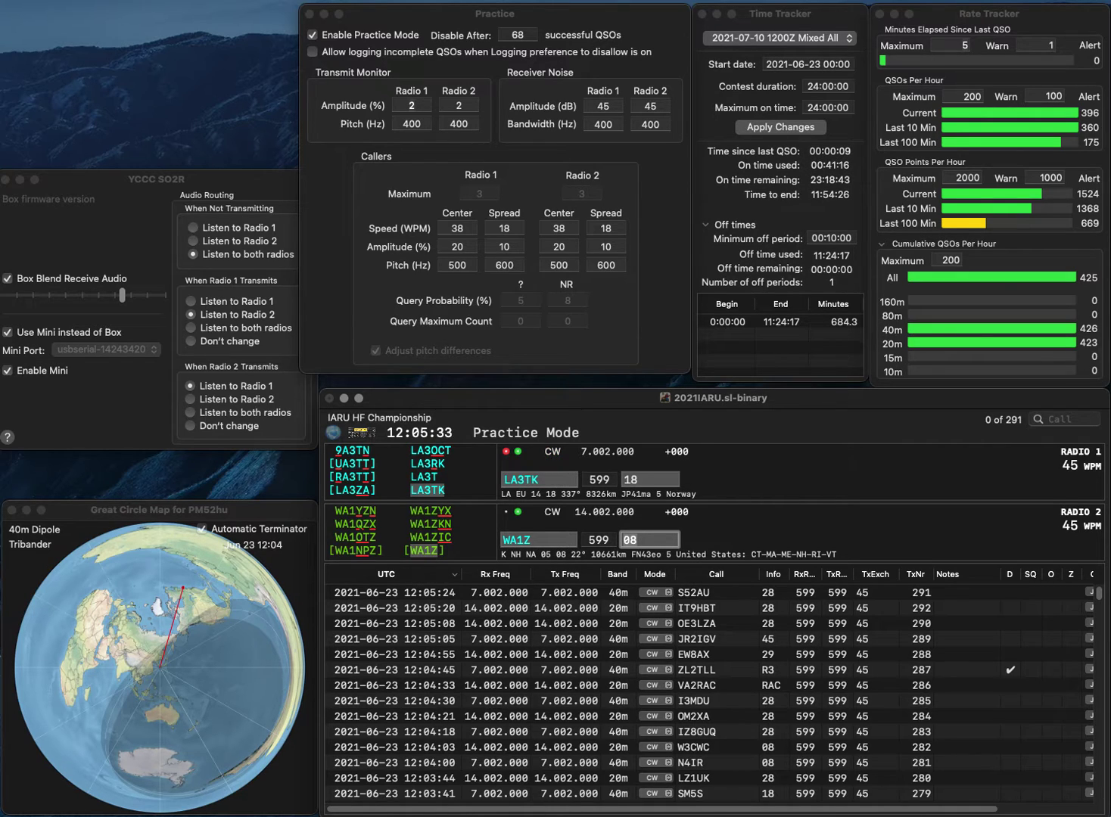
pyautogui.press('Return')
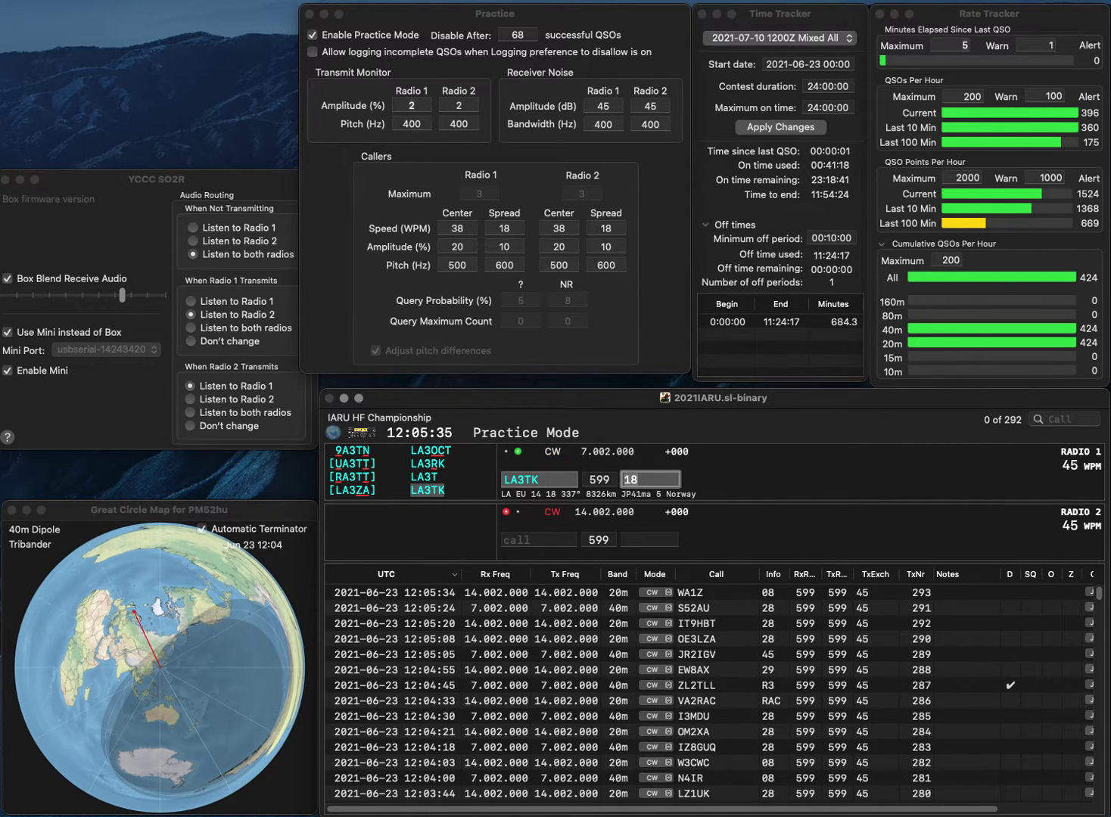
pyautogui.press('Return')
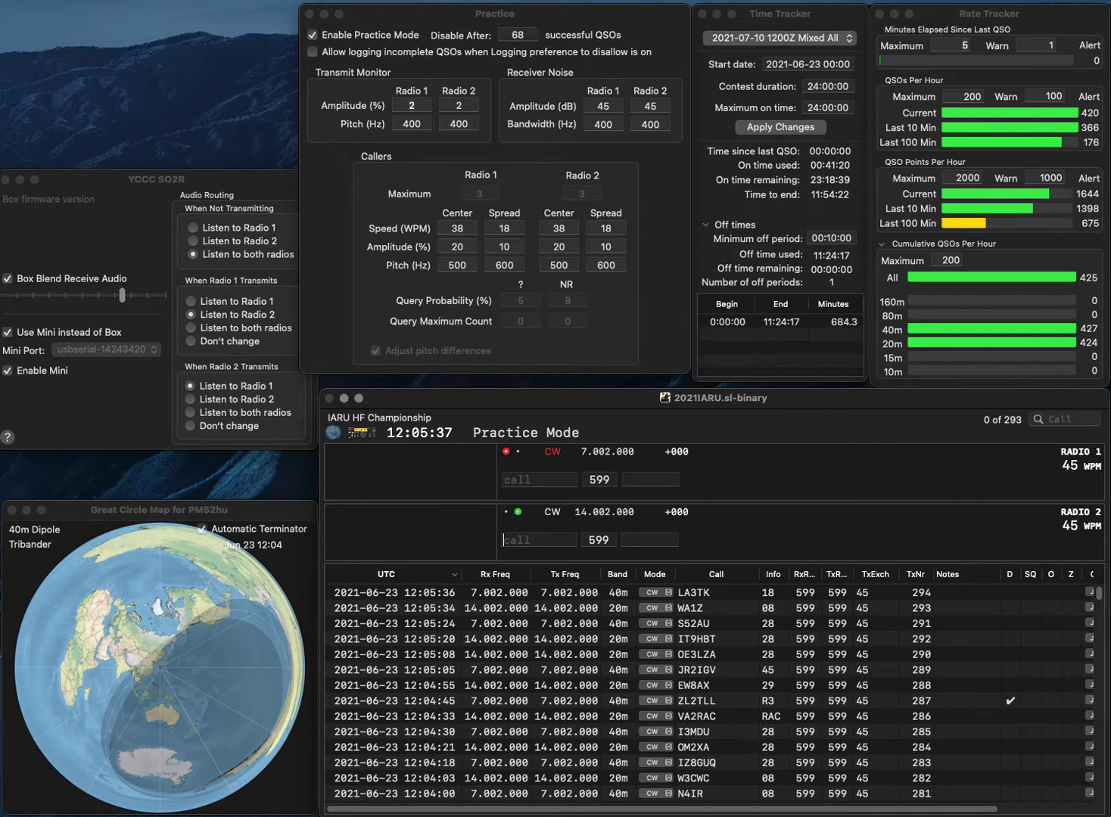
# Enter KC4NDU as the Radio 2 call and VA3CA as the Radio 1 call, sending each station the exchange.
pyautogui.write('C4NDU')
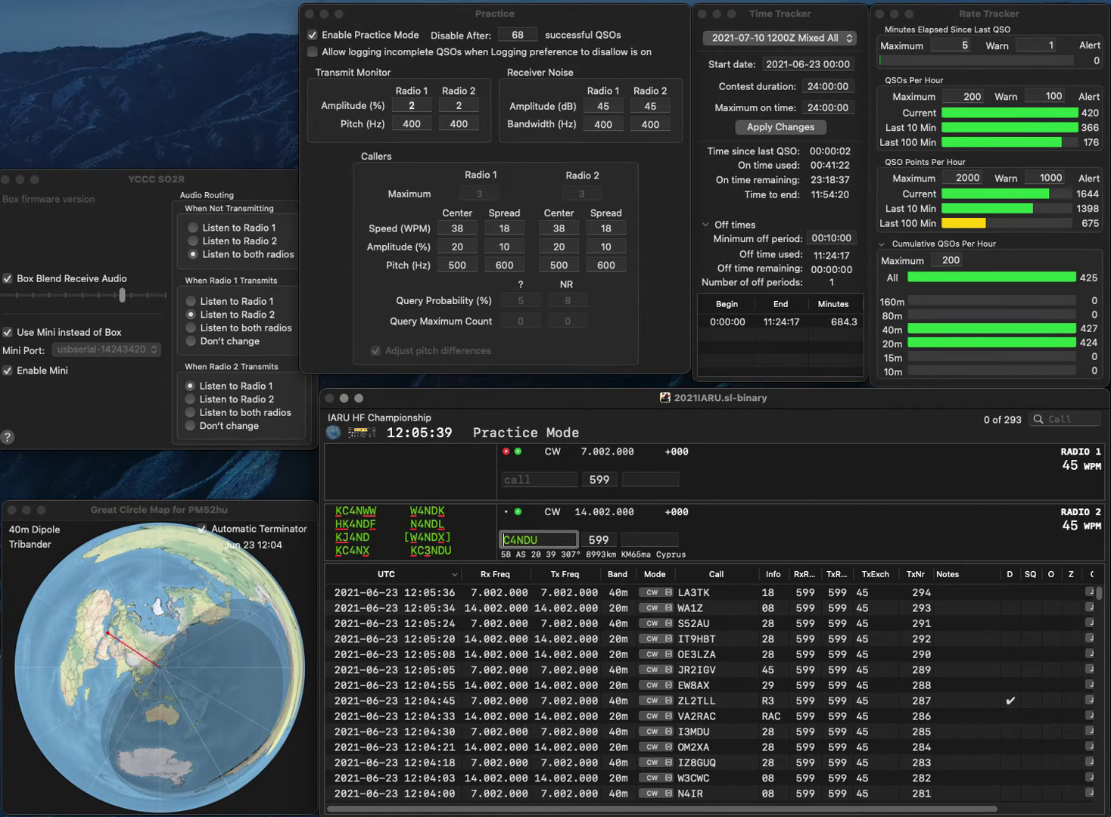
pyautogui.write('K')
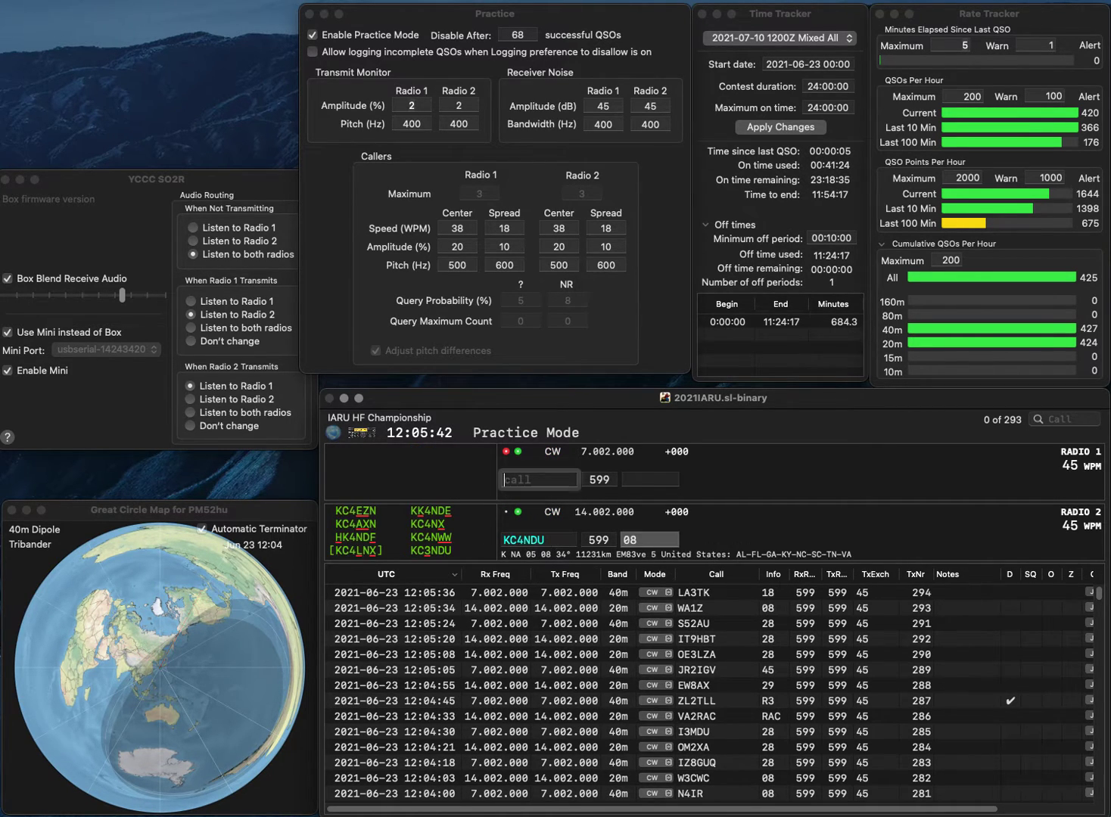
pyautogui.press('Return')
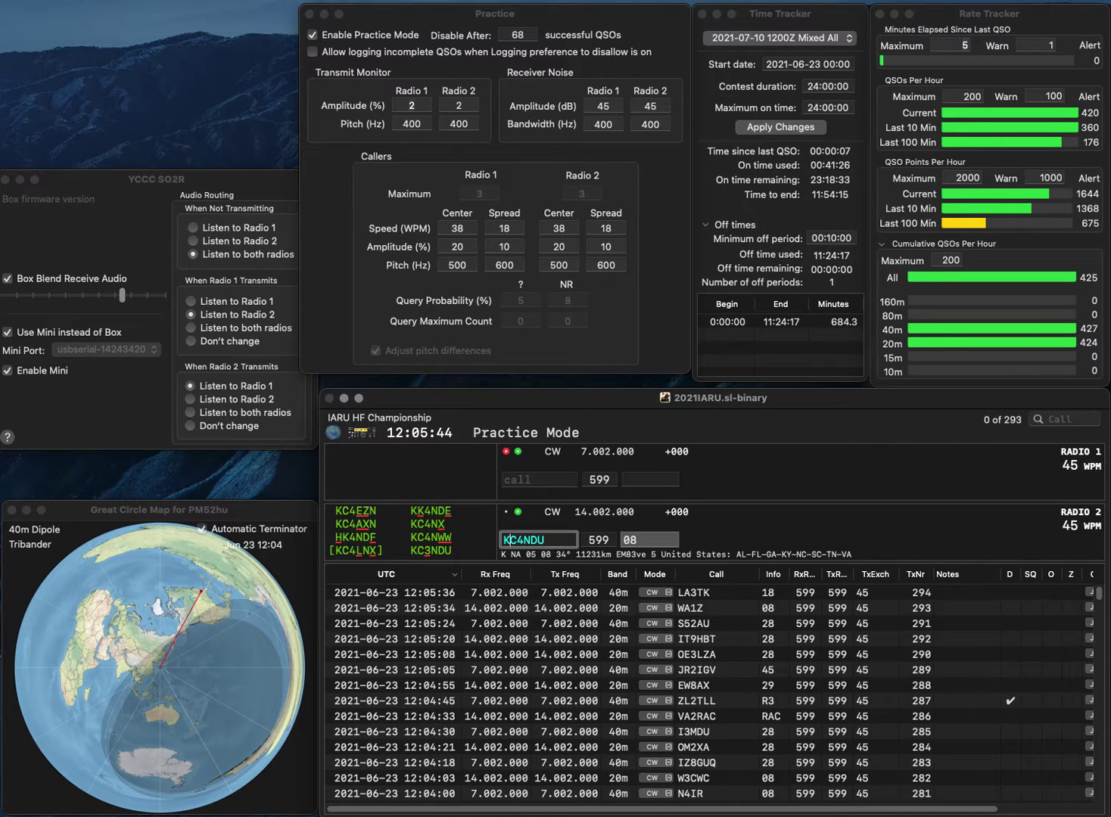
pyautogui.write('VA3C')
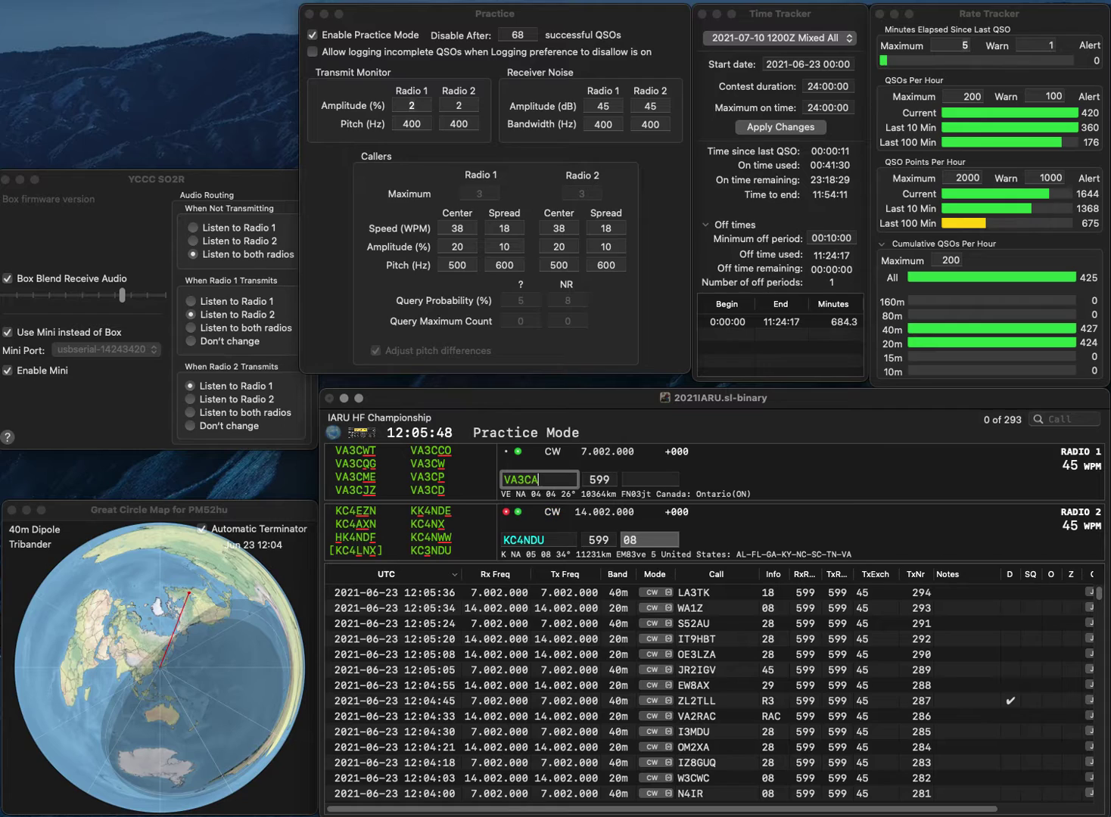
pyautogui.write('A')
pyautogui.press('Return')
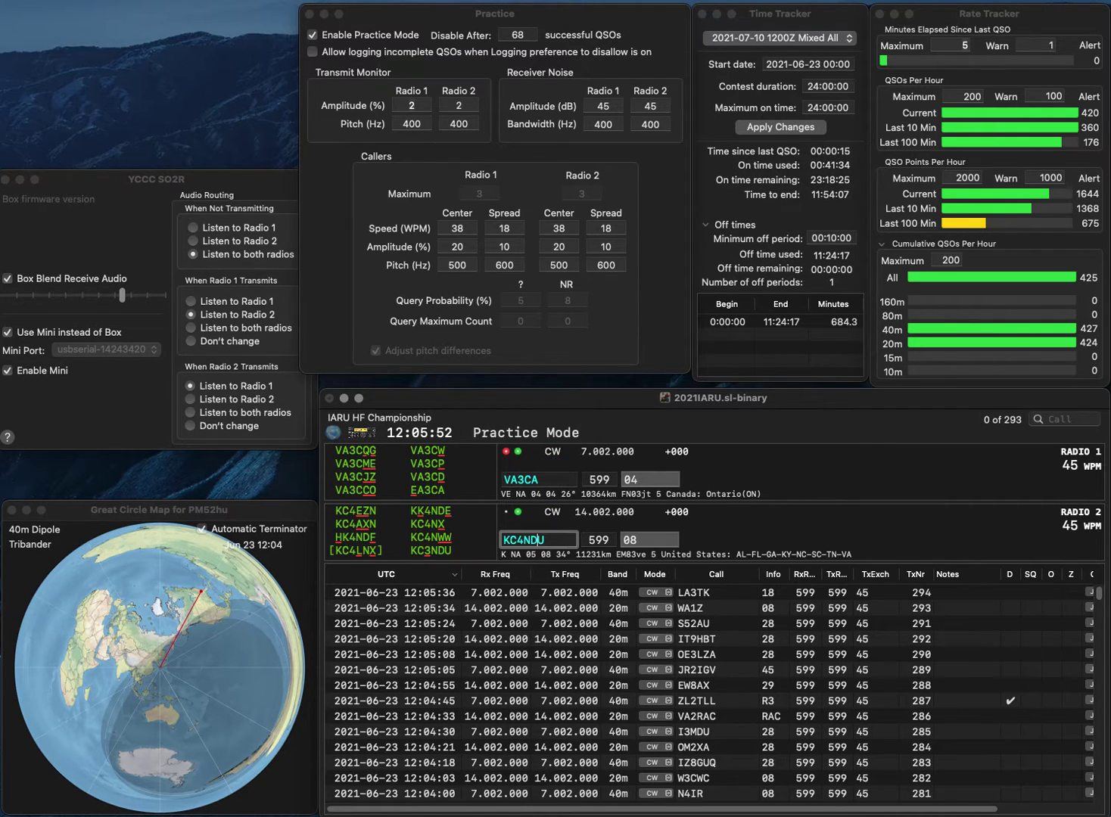
pyautogui.press('BackSpace')
pyautogui.press('BackSpace')
pyautogui.write('BU')
pyautogui.press('Return')
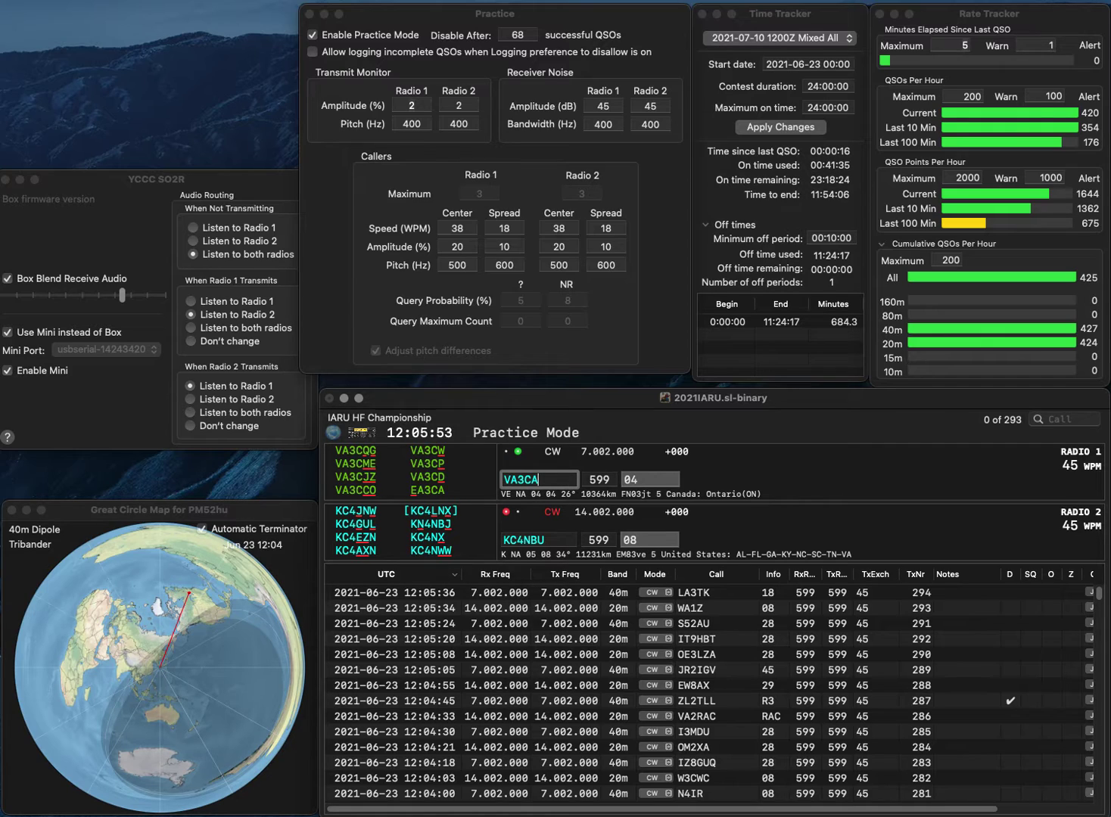
pyautogui.press('BackSpace')
pyautogui.write('JZ')
pyautogui.press('Return')
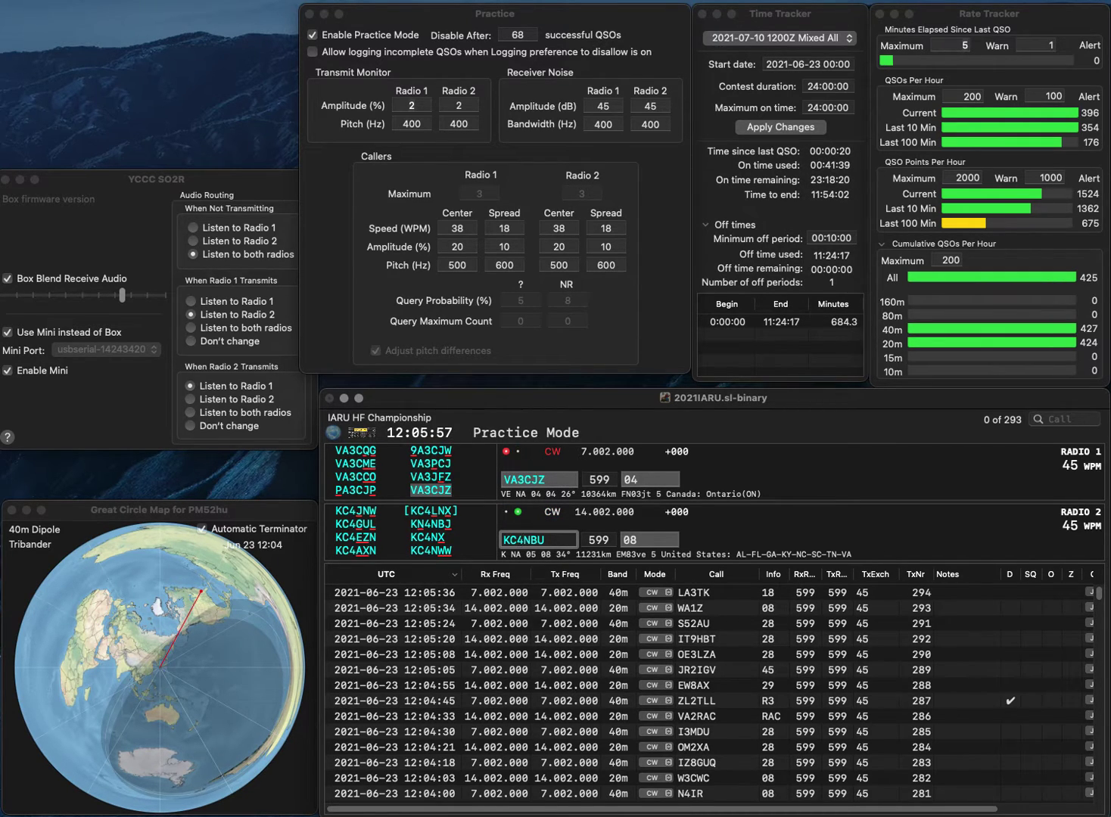
pyautogui.click(524, 540)
pyautogui.press('BackSpace')
pyautogui.write('3')
pyautogui.click(537, 540)
pyautogui.press('BackSpace')
pyautogui.write('D')
pyautogui.press('Return')
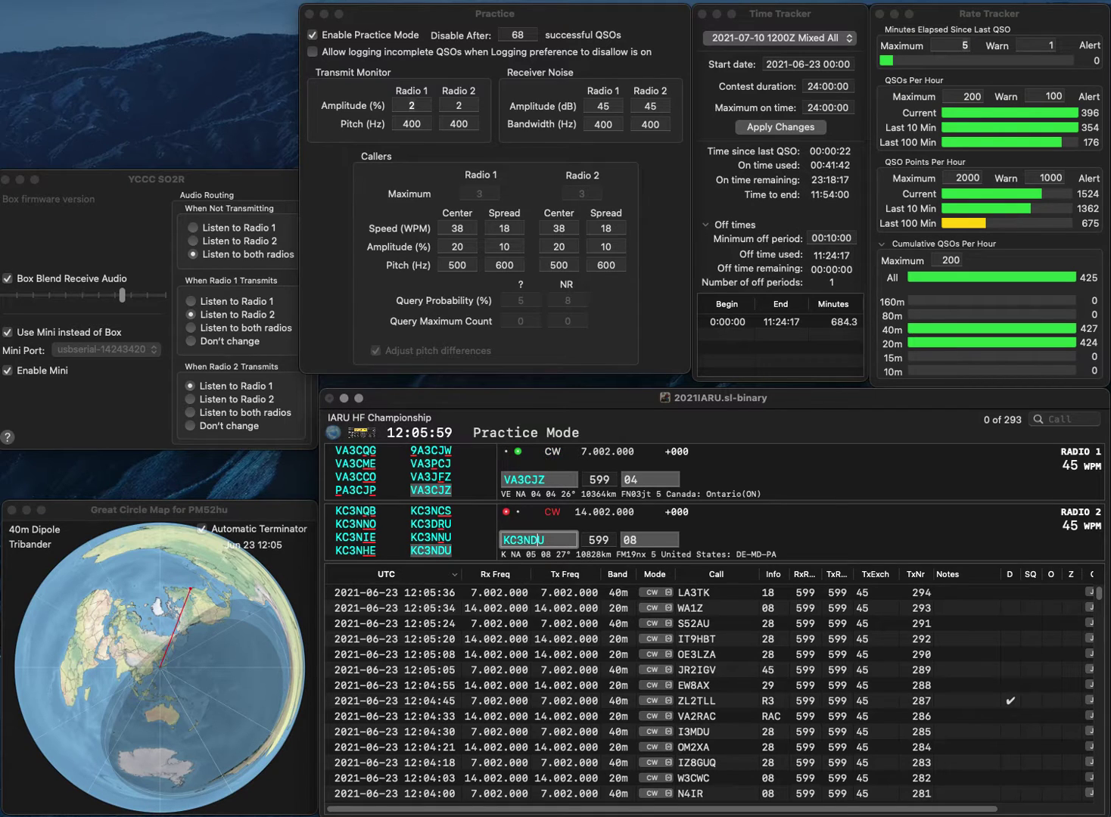
pyautogui.press('Return')
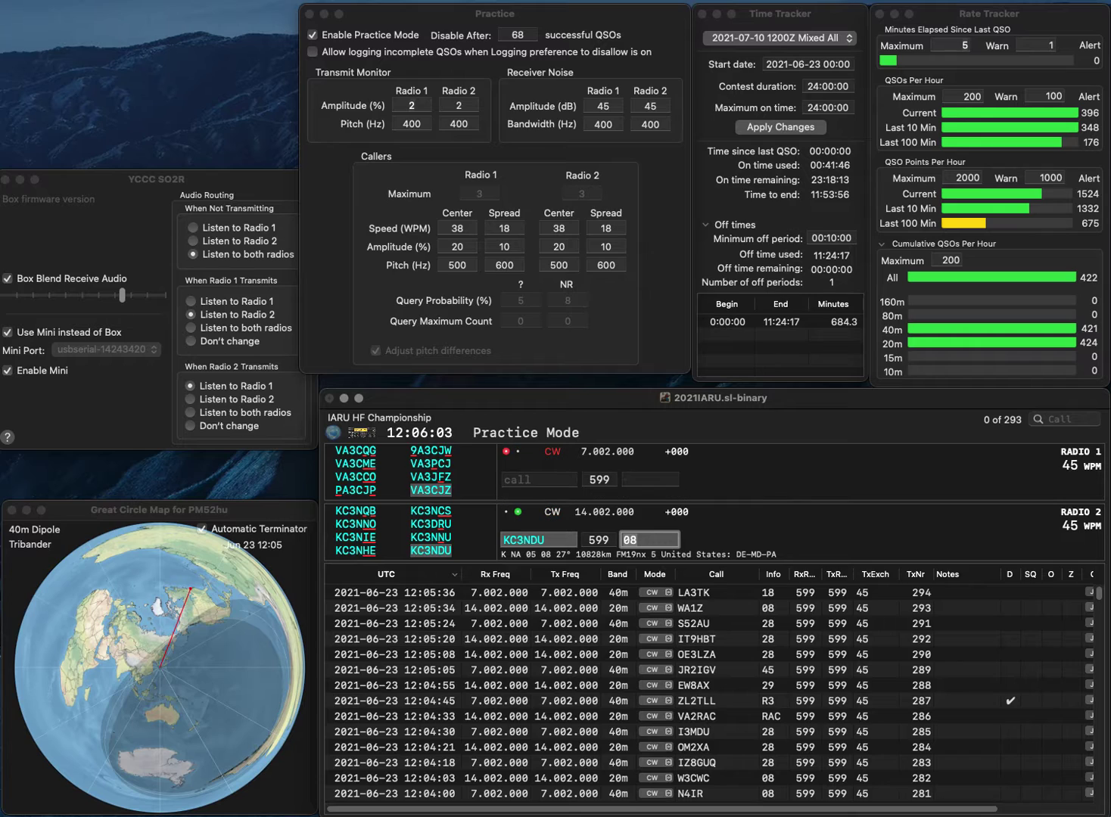
pyautogui.press('Return')
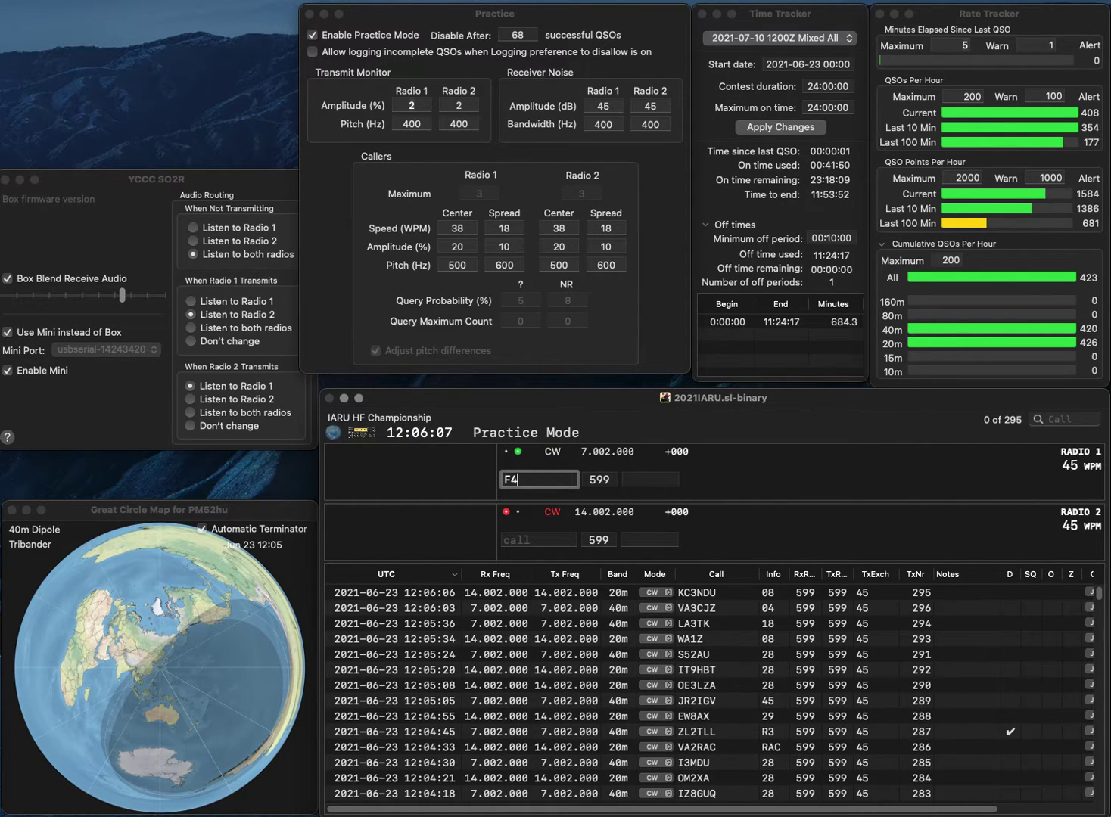
pyautogui.write('F4GJC')
pyautogui.press('Return')
pyautogui.write('W')
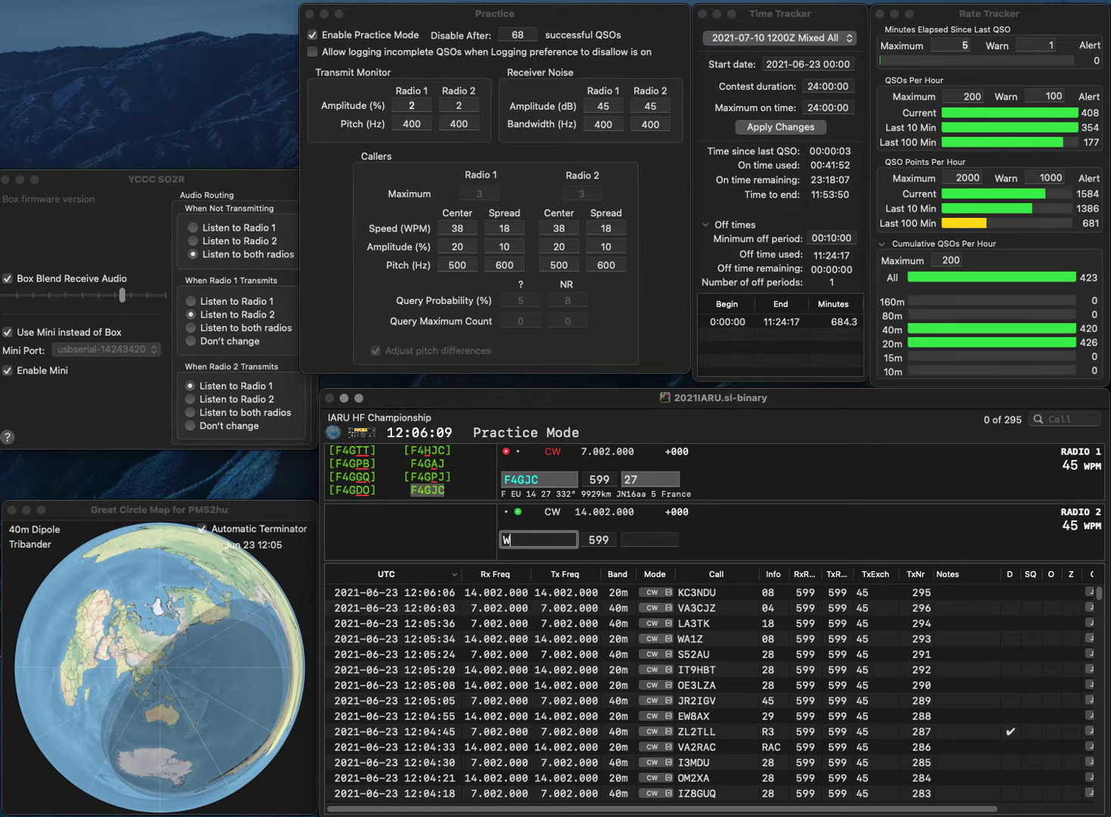
pyautogui.write('VYC')
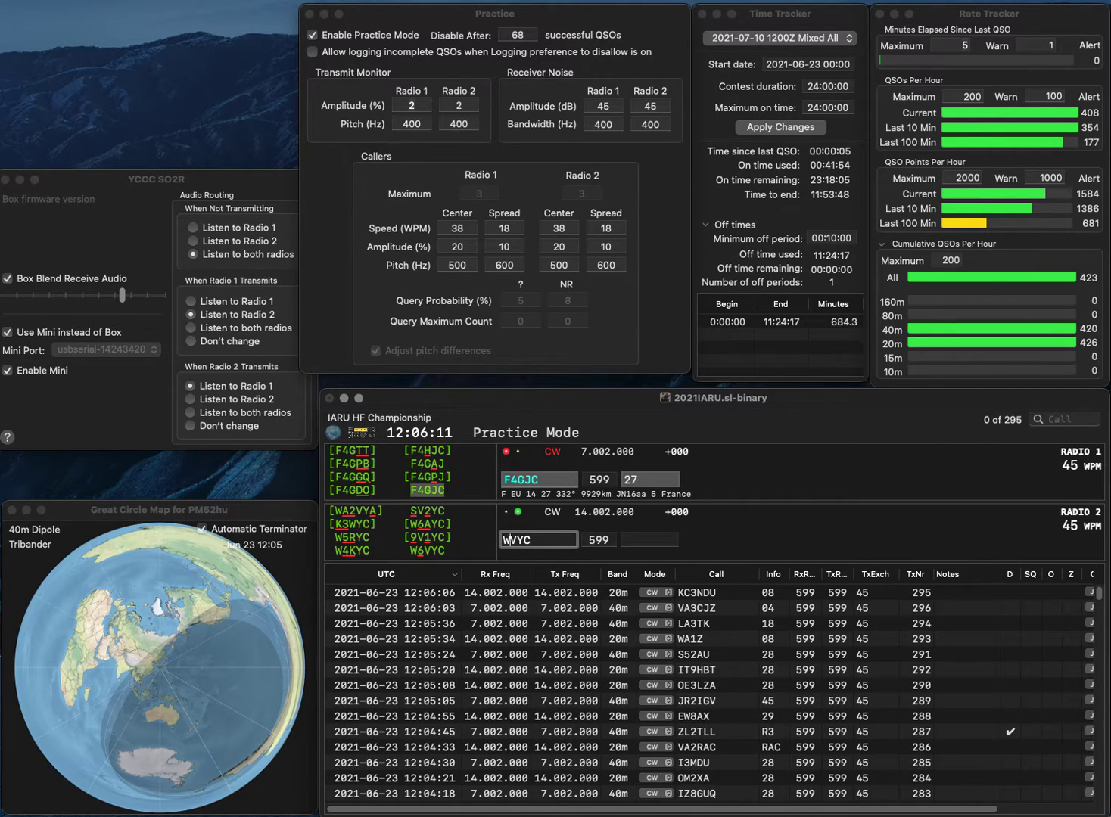
pyautogui.write('6')
pyautogui.press('Return')
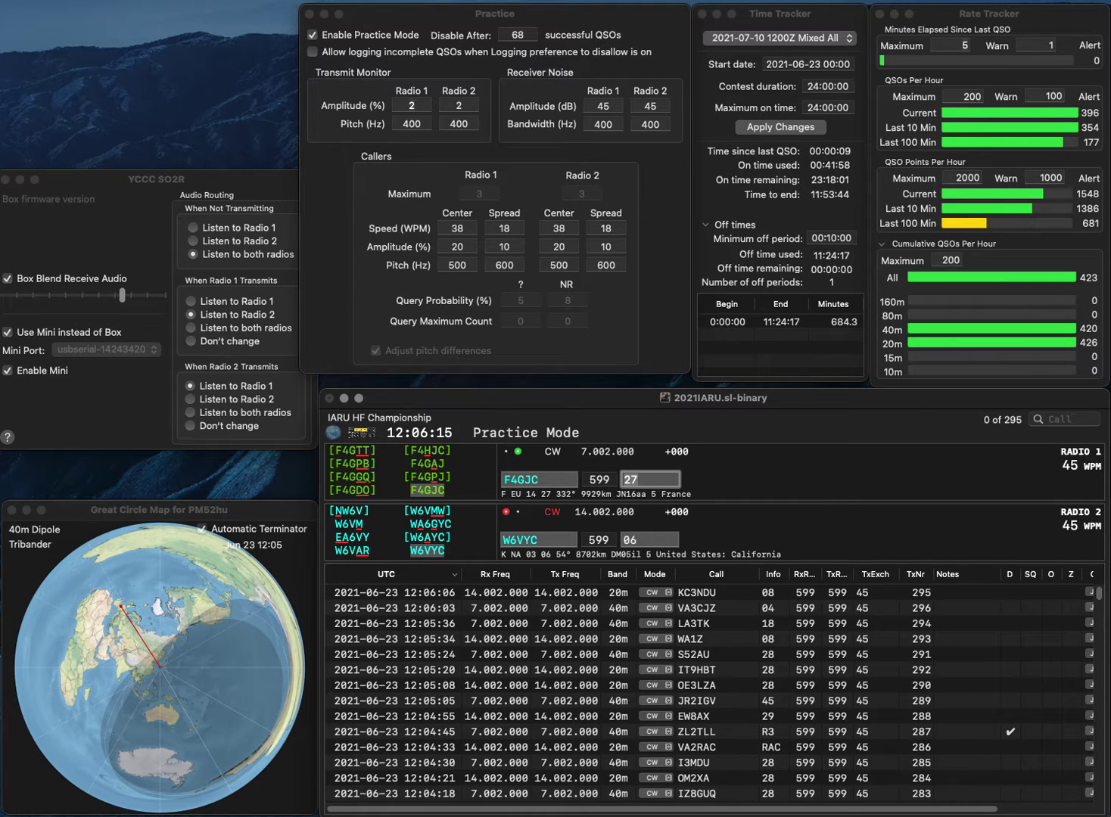
pyautogui.press('Return')
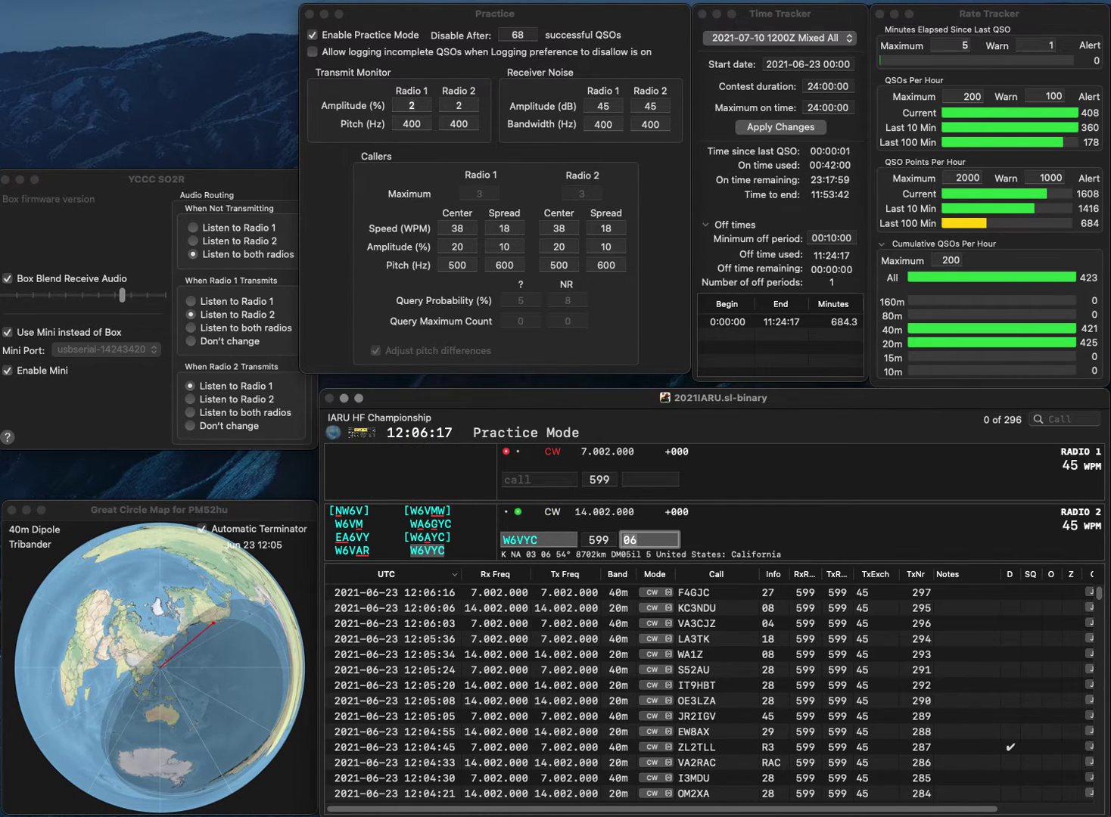
pyautogui.press('Return')
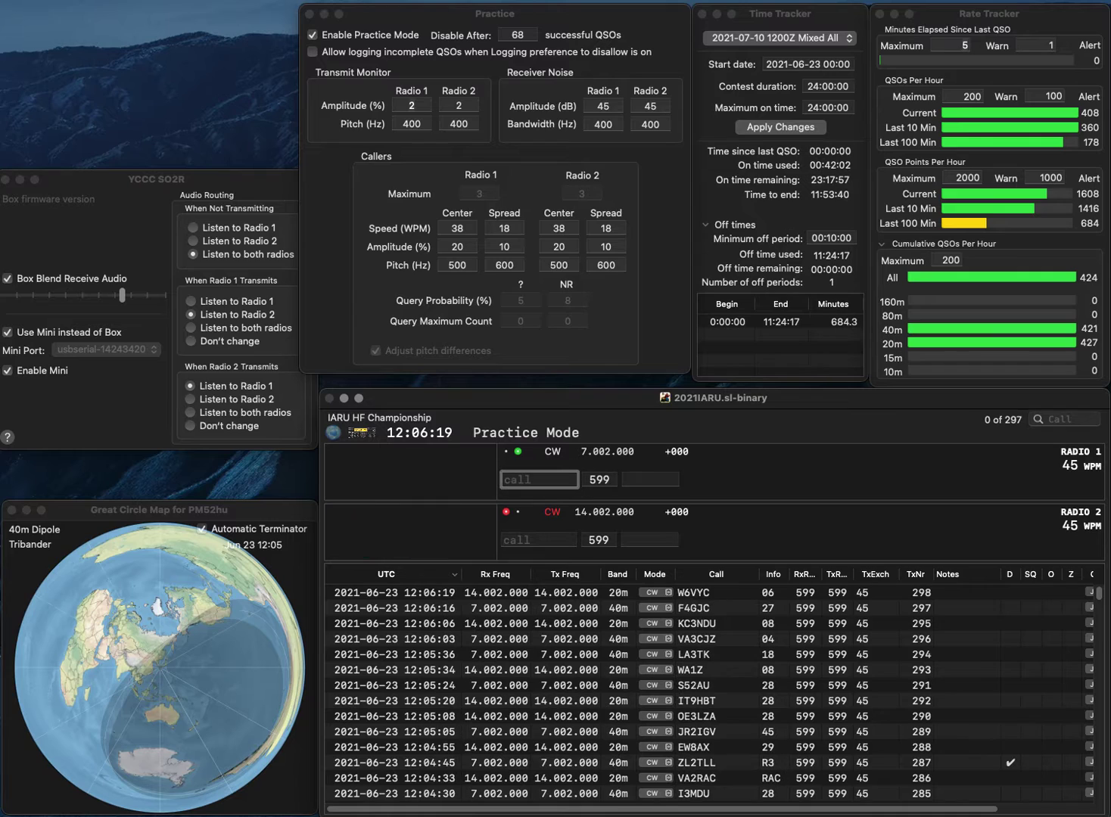
# Enter KB9KB as the Radio 1 call and the partial call HAZ on Radio 2, transmitting to each station.
pyautogui.write('KB9KB')
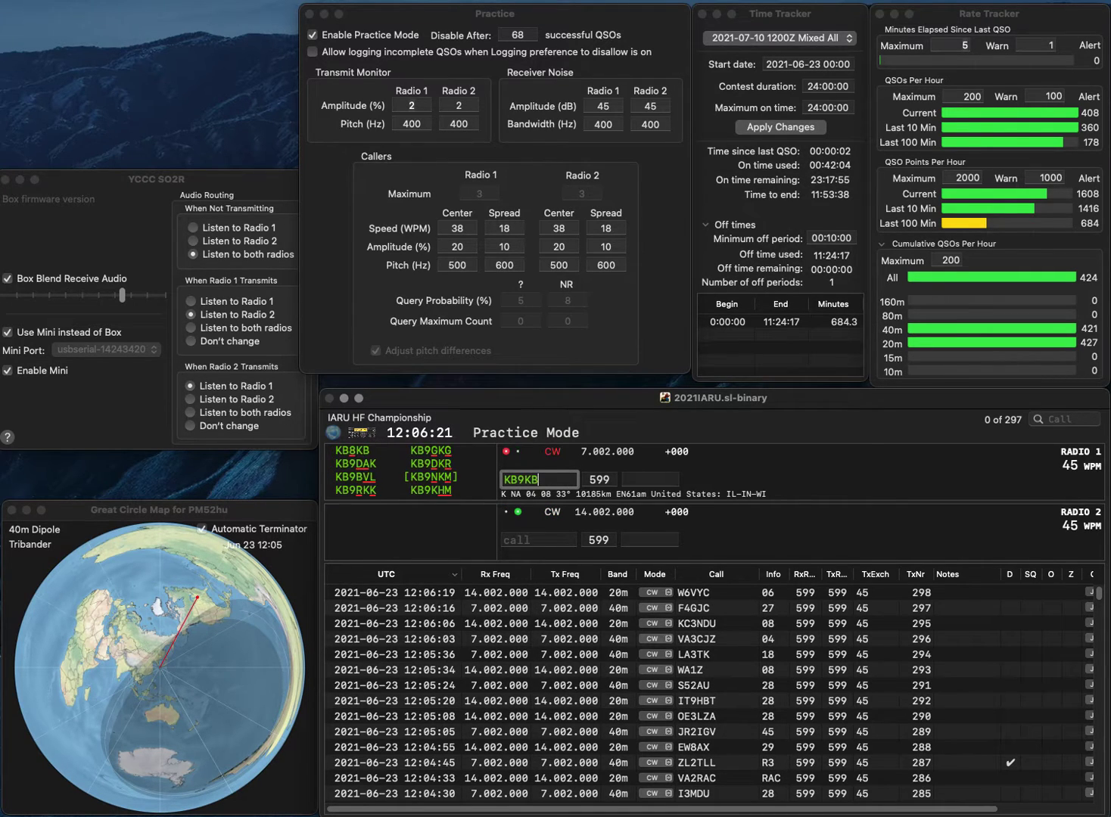
pyautogui.press('Return')
pyautogui.write('HA')
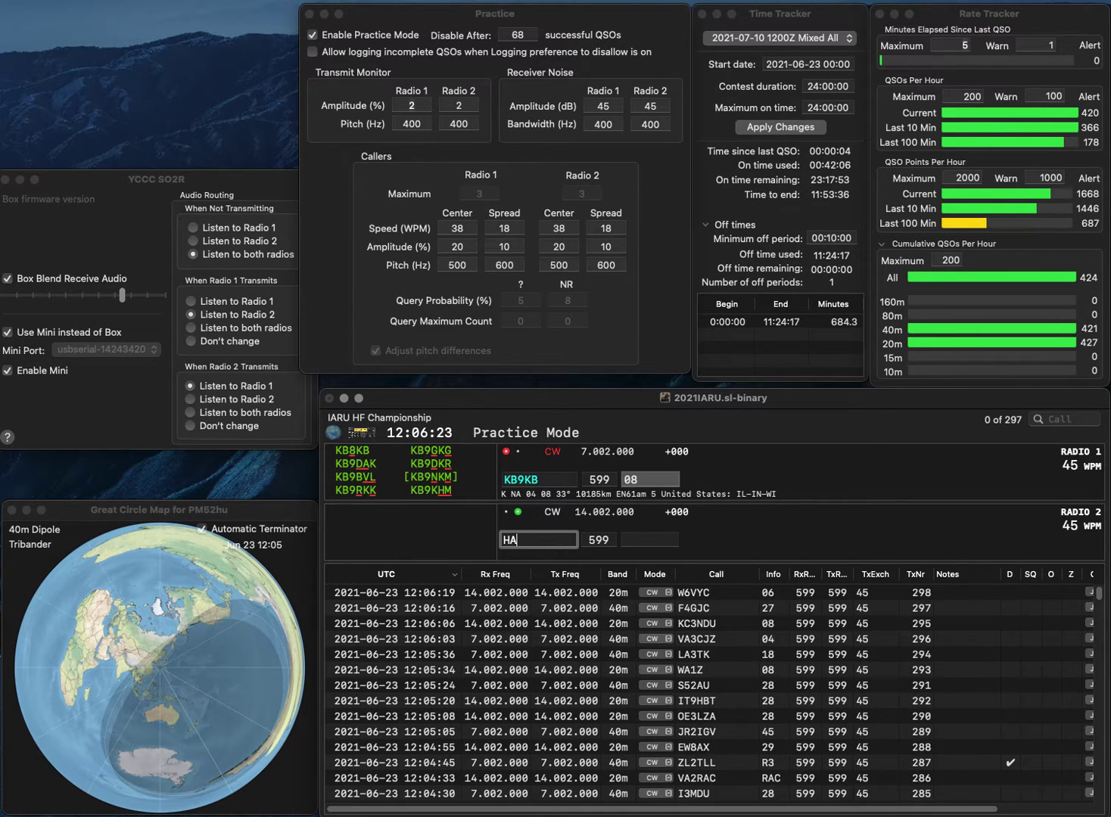
pyautogui.write('Z')
pyautogui.press('Return')
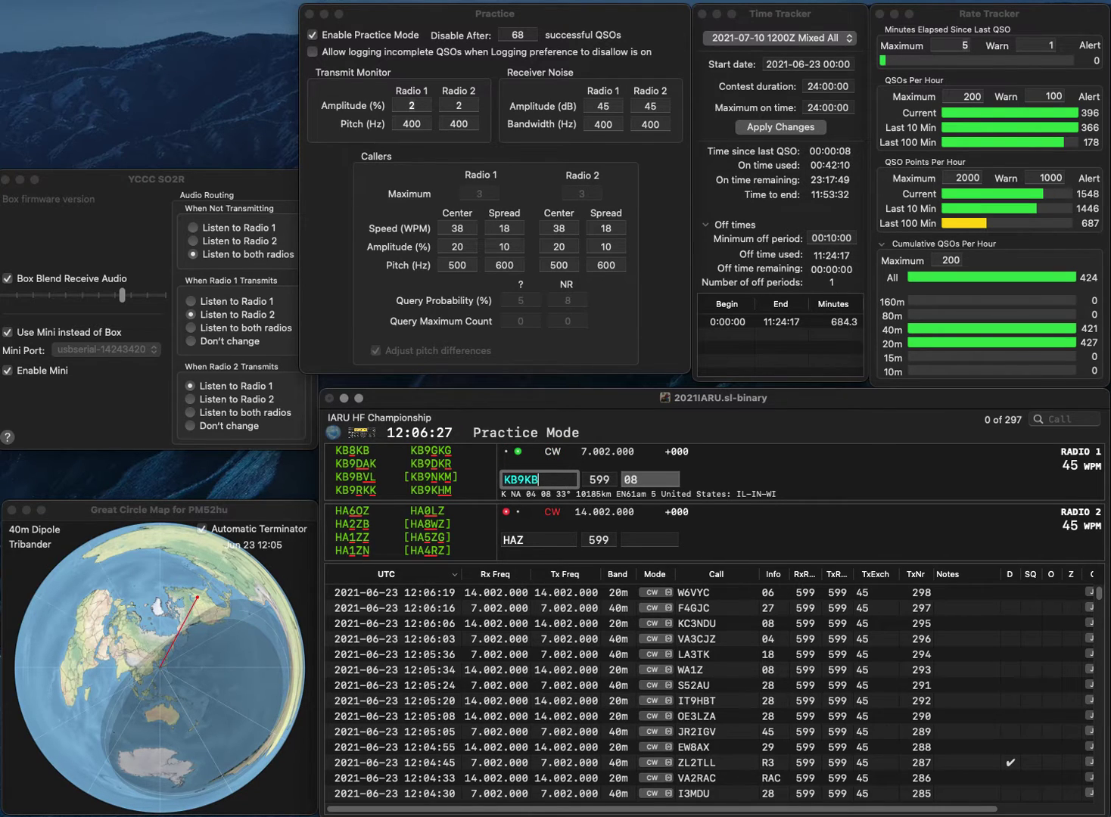
# Correct the Radio 1 call to KB8KB and the Radio 2 call to SK2AZ, sending to each station.
pyautogui.press('Left')
pyautogui.press('Left')
pyautogui.press('BackSpace')
pyautogui.write('8')
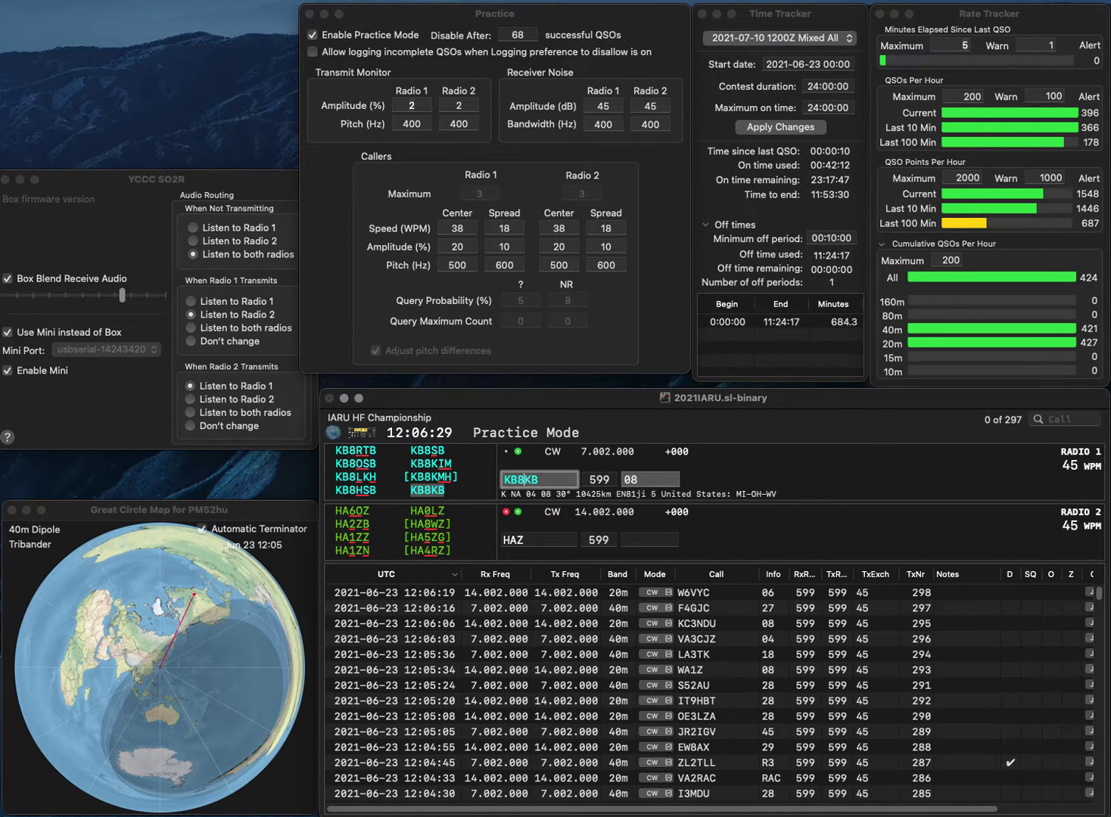
pyautogui.press('Return')
pyautogui.write('SK2')
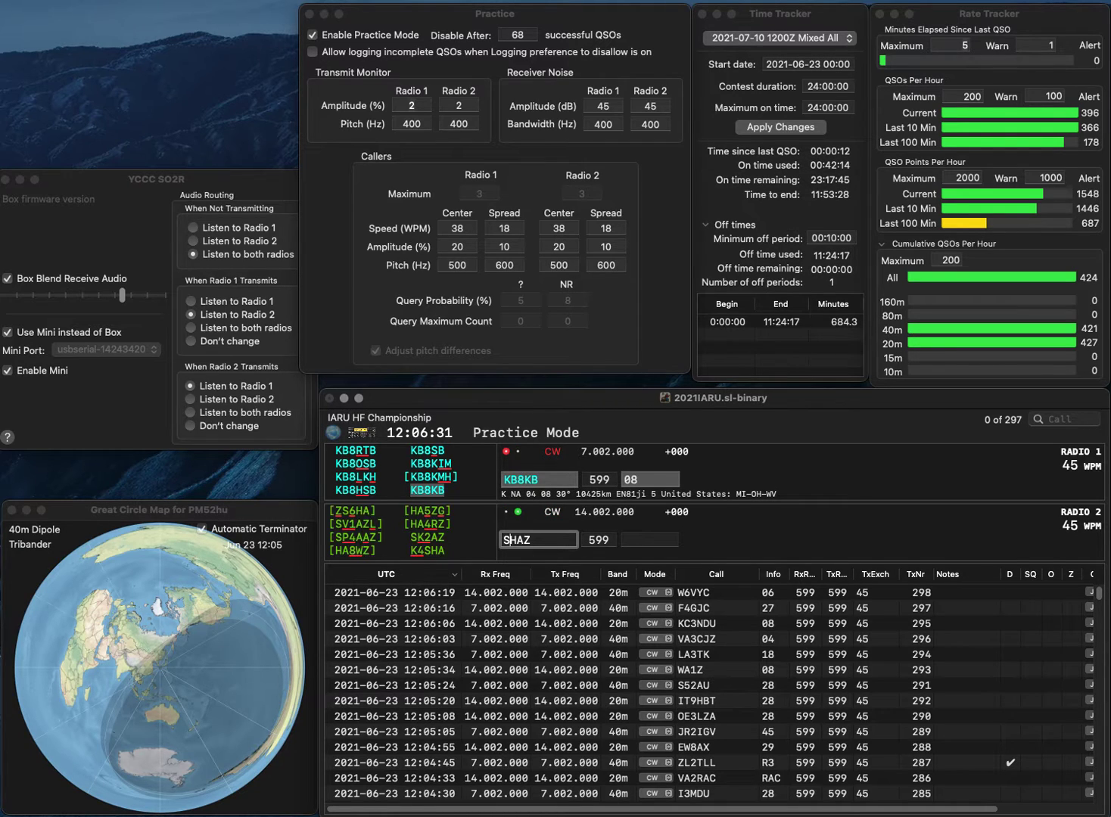
pyautogui.press('Delete')
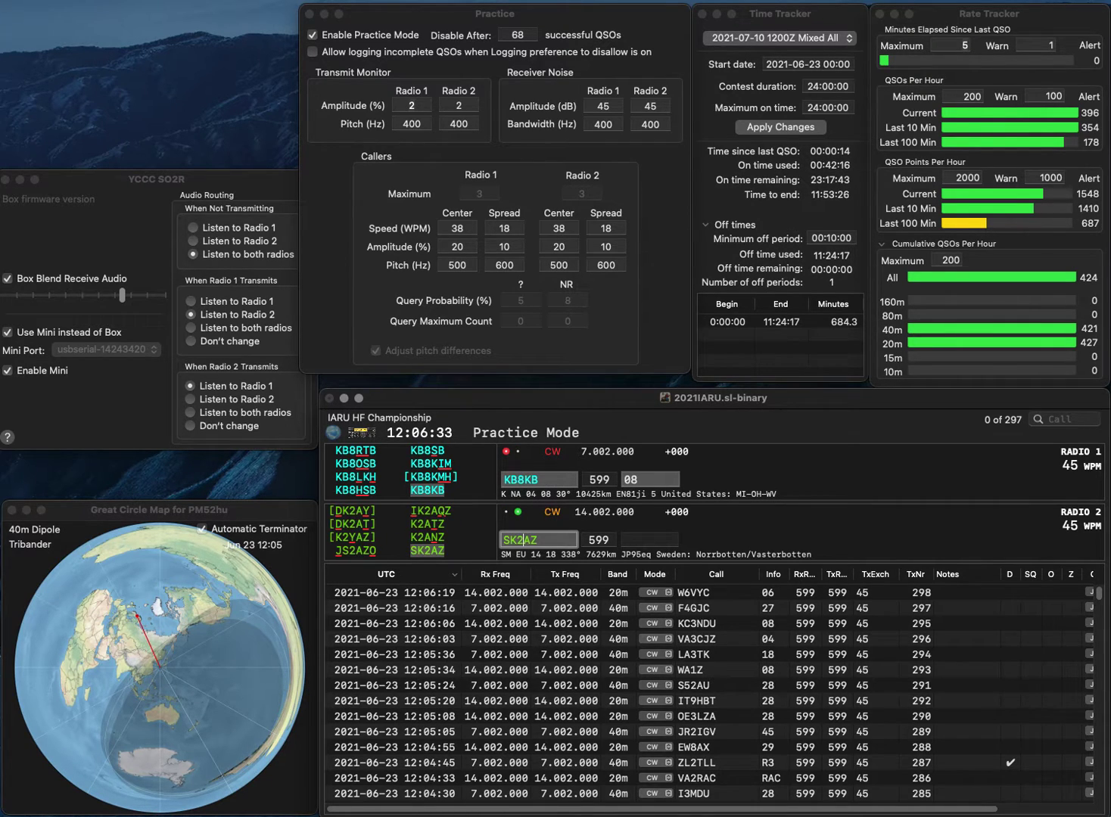
pyautogui.press('Return')
# Replace the Radio 1 received exchange with 8 and log KB8KB.
pyautogui.press('Tab')
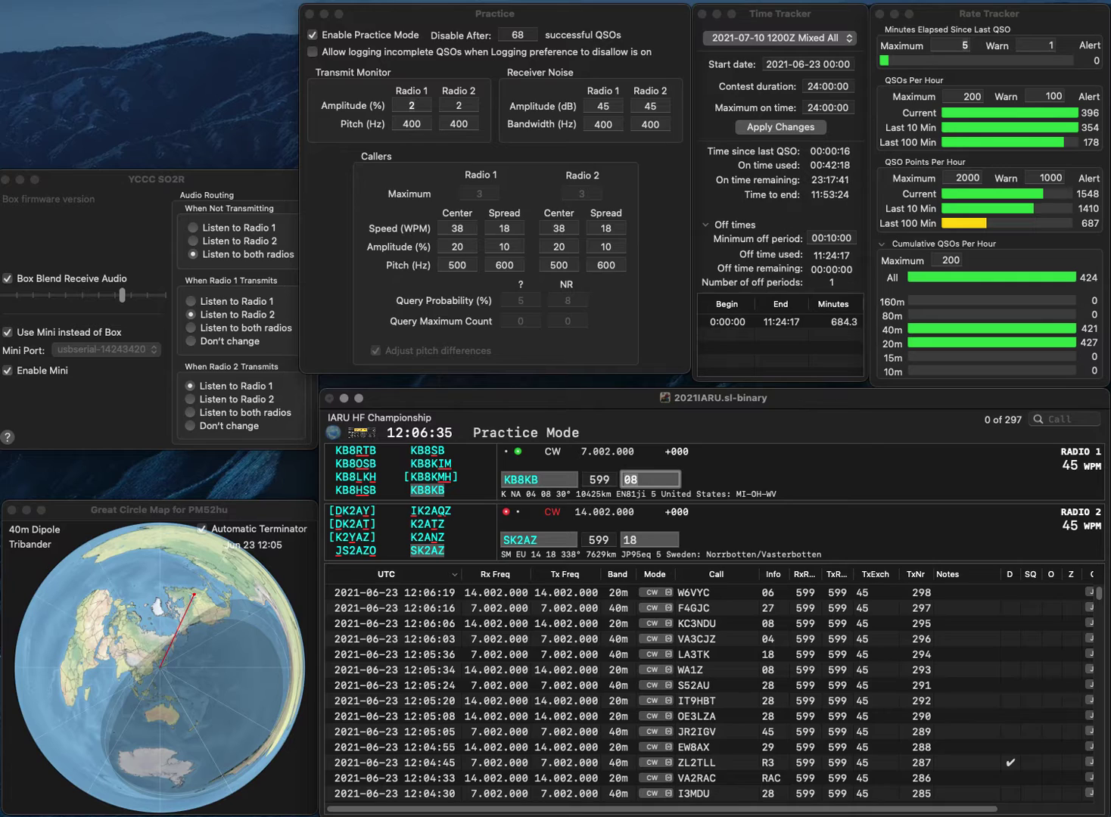
pyautogui.write('8')
pyautogui.press('Return')
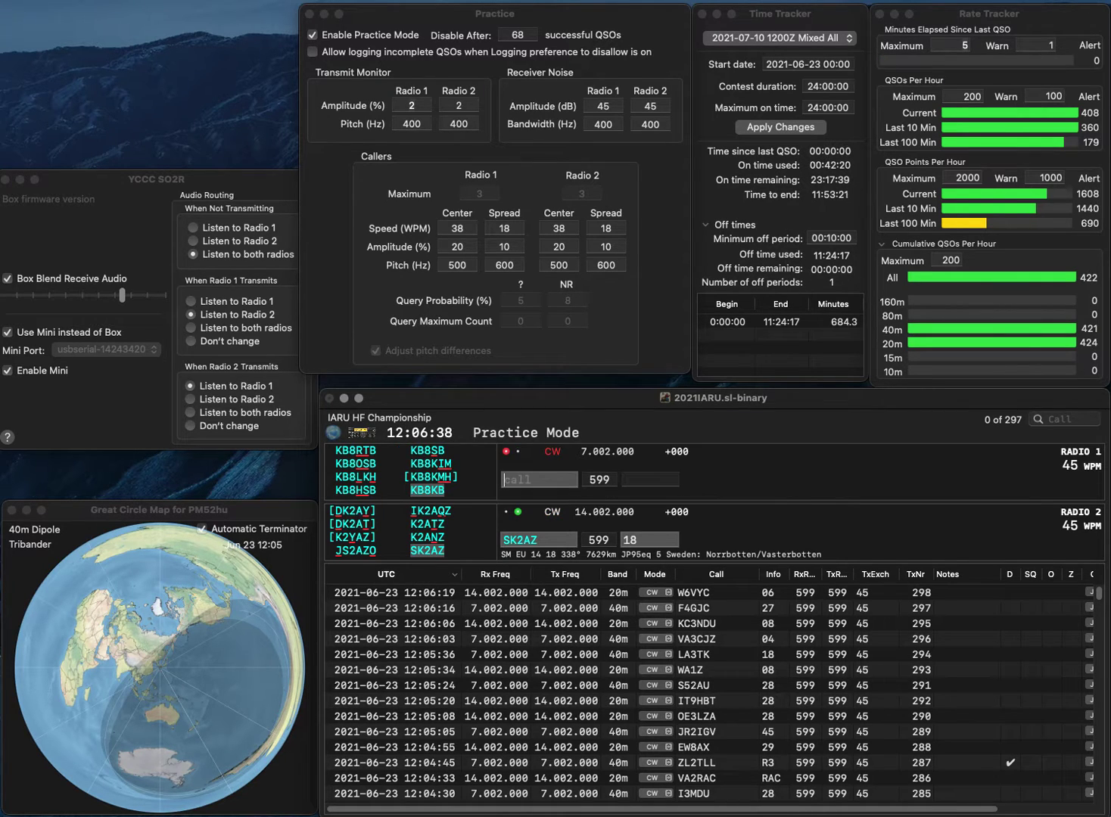
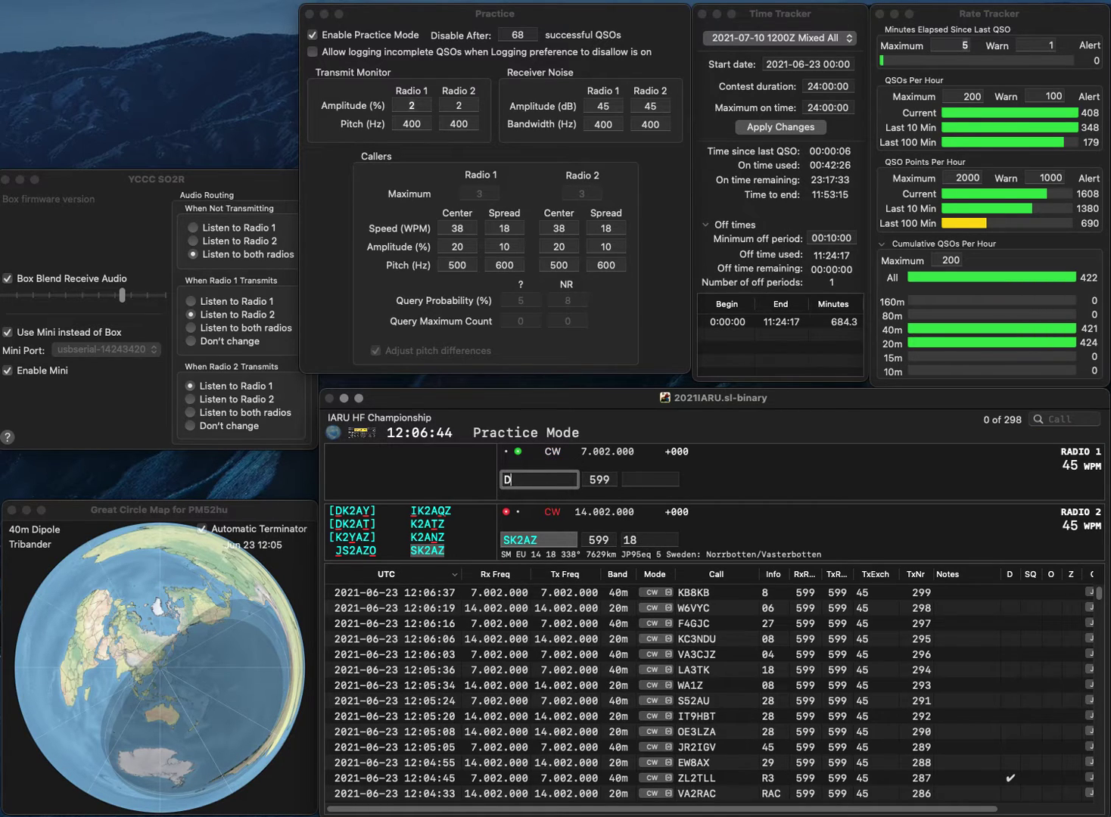
# Enter and send the partial call DVP on Radio 1, and log SK2AZ on Radio 2 with zone 18.
pyautogui.write('DVP')
pyautogui.press('Return')
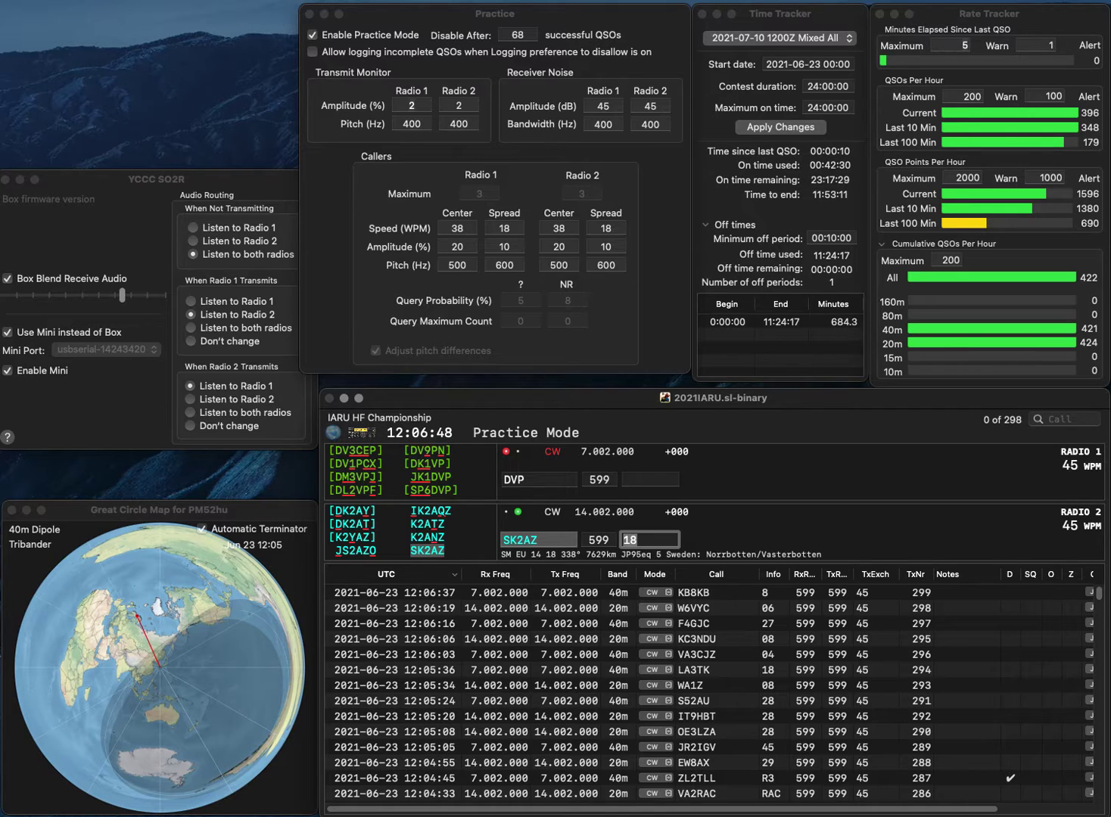
pyautogui.press('Return')
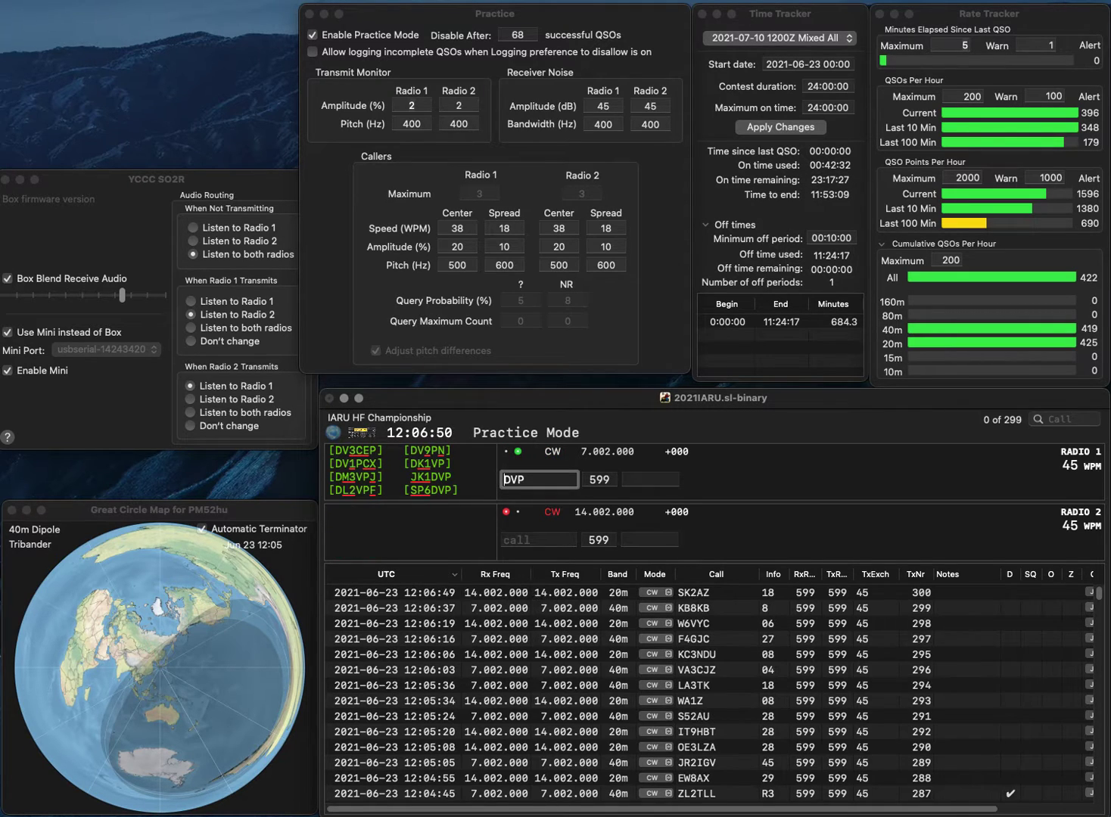
# Complete the Radio 1 call as 3Z50DVP and send the exchange to the station.
pyautogui.write('Z50')
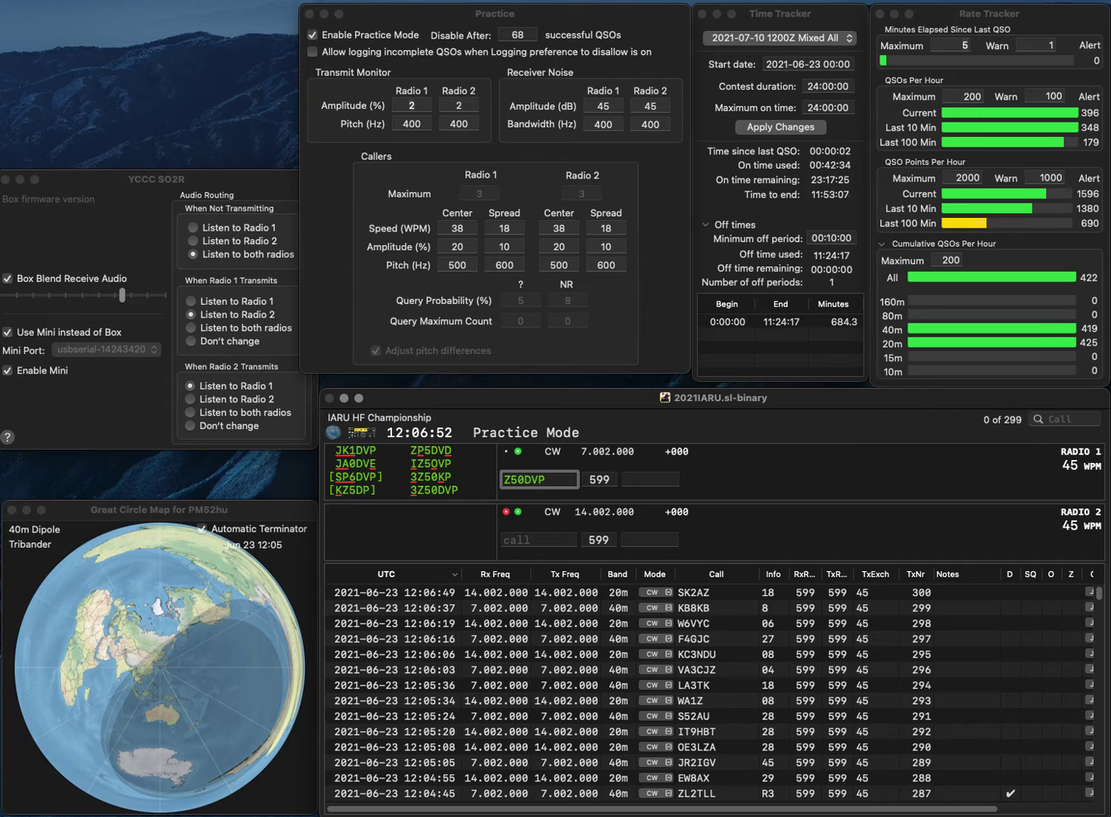
pyautogui.write('3')
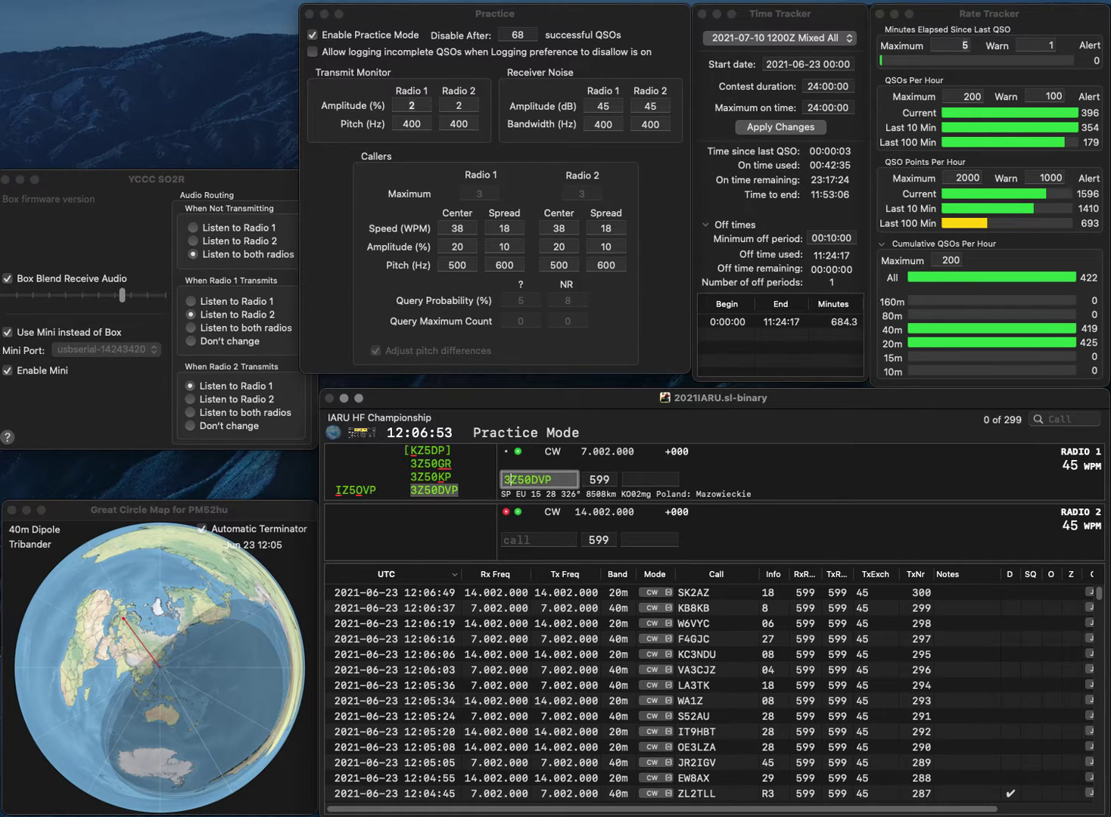
pyautogui.press('Return')
# Enter and send the partial call KBHL on Radio 2, and log 3Z50DVP on Radio 1 with zone 28.
pyautogui.write('D')
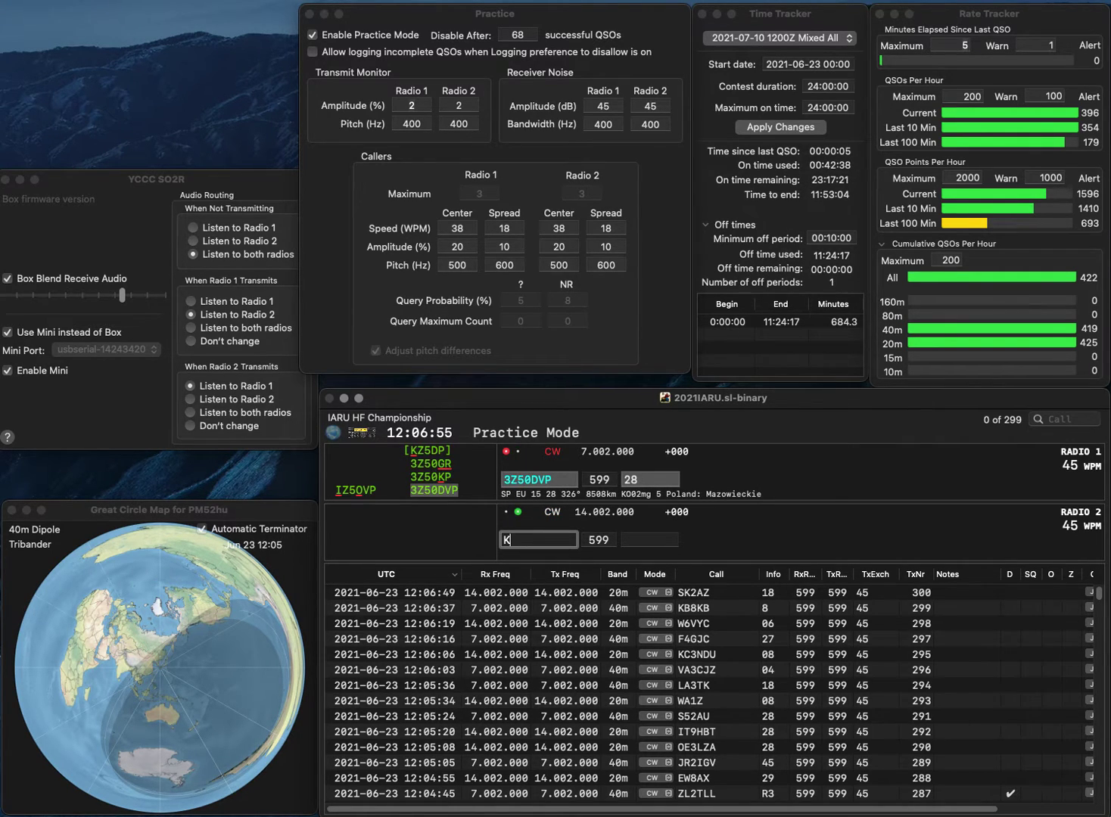
pyautogui.write('B5L')
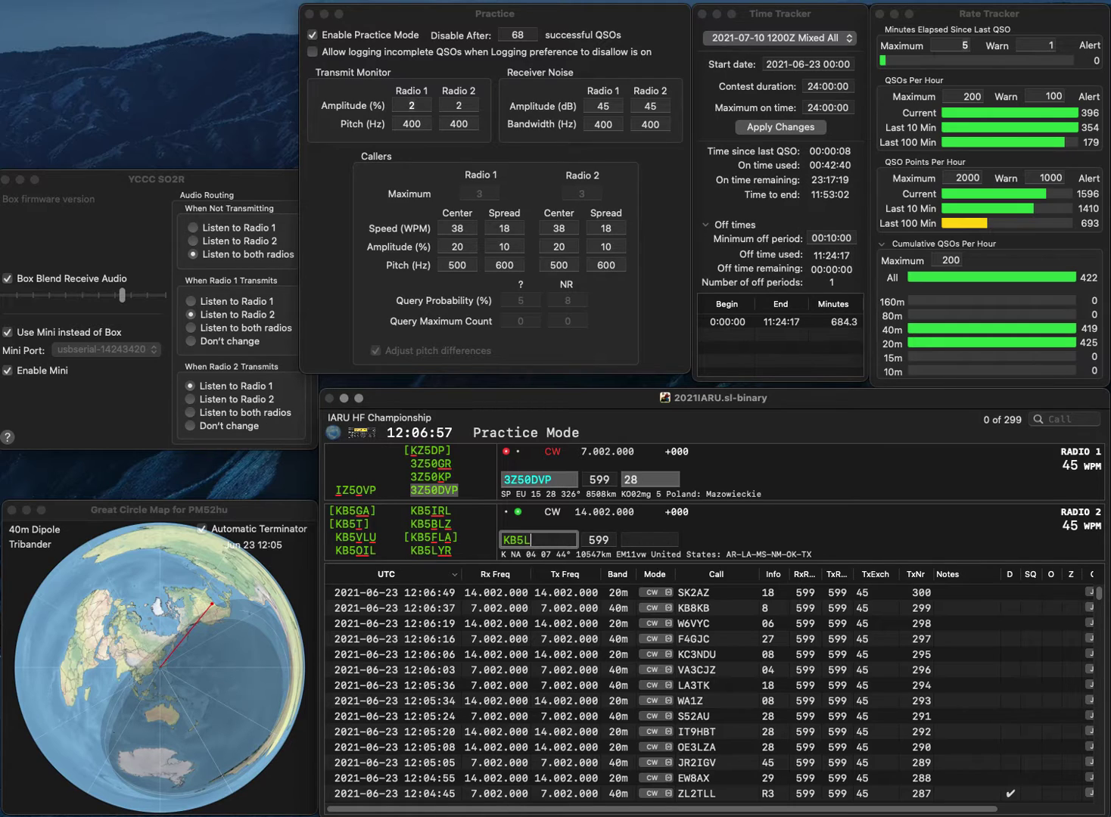
pyautogui.press('BackSpace')
pyautogui.write('H')
pyautogui.press('Return')
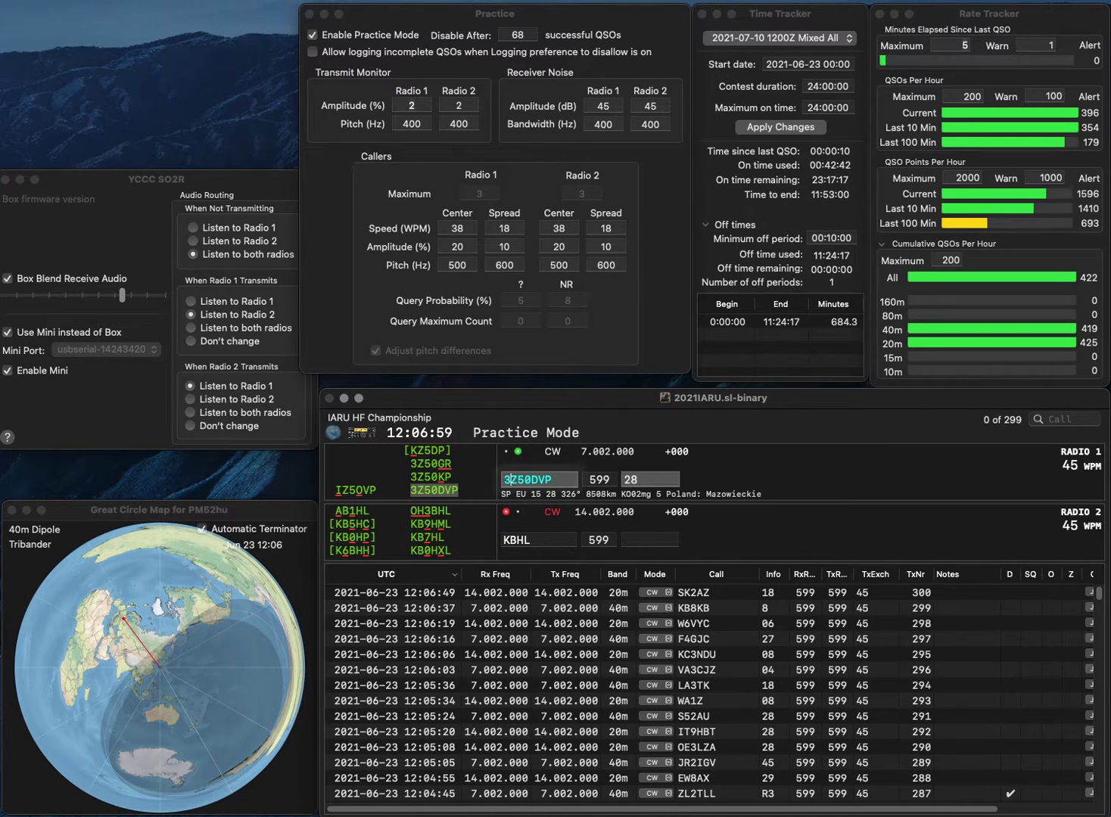
pyautogui.press('Return')
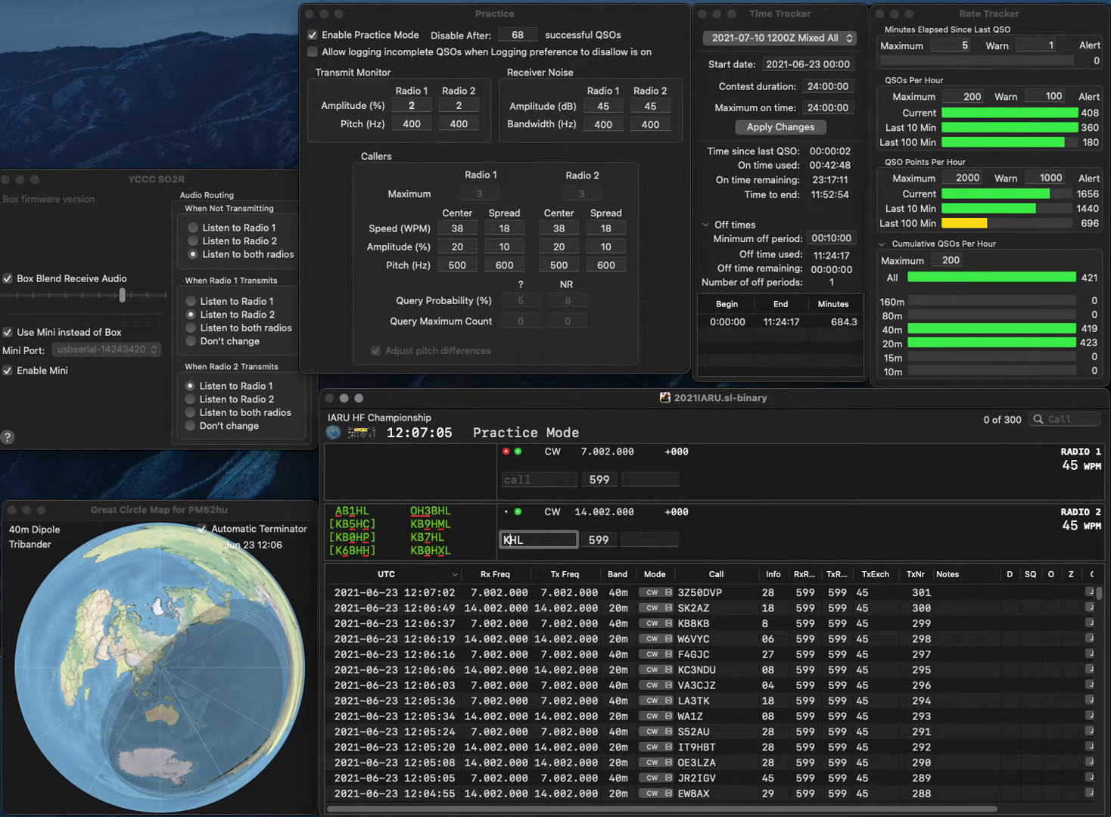
pyautogui.write('6')
pyautogui.press('Return')
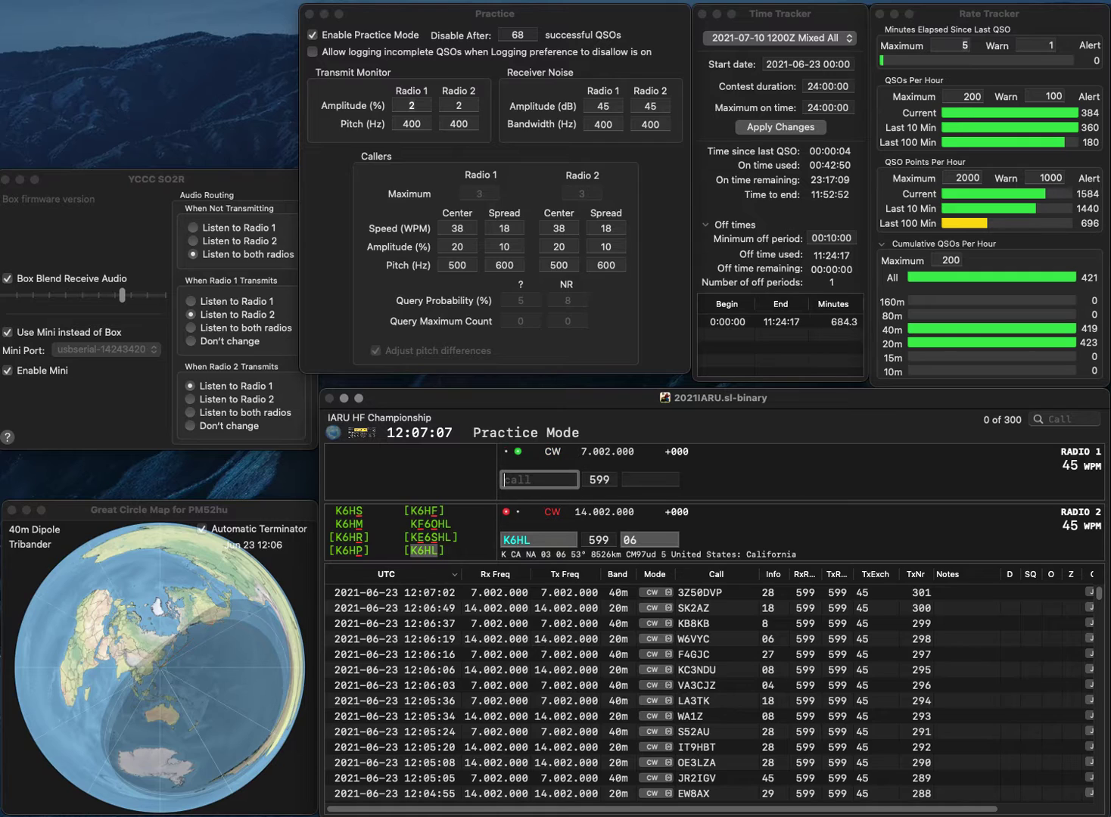
pyautogui.write('O0XOC')
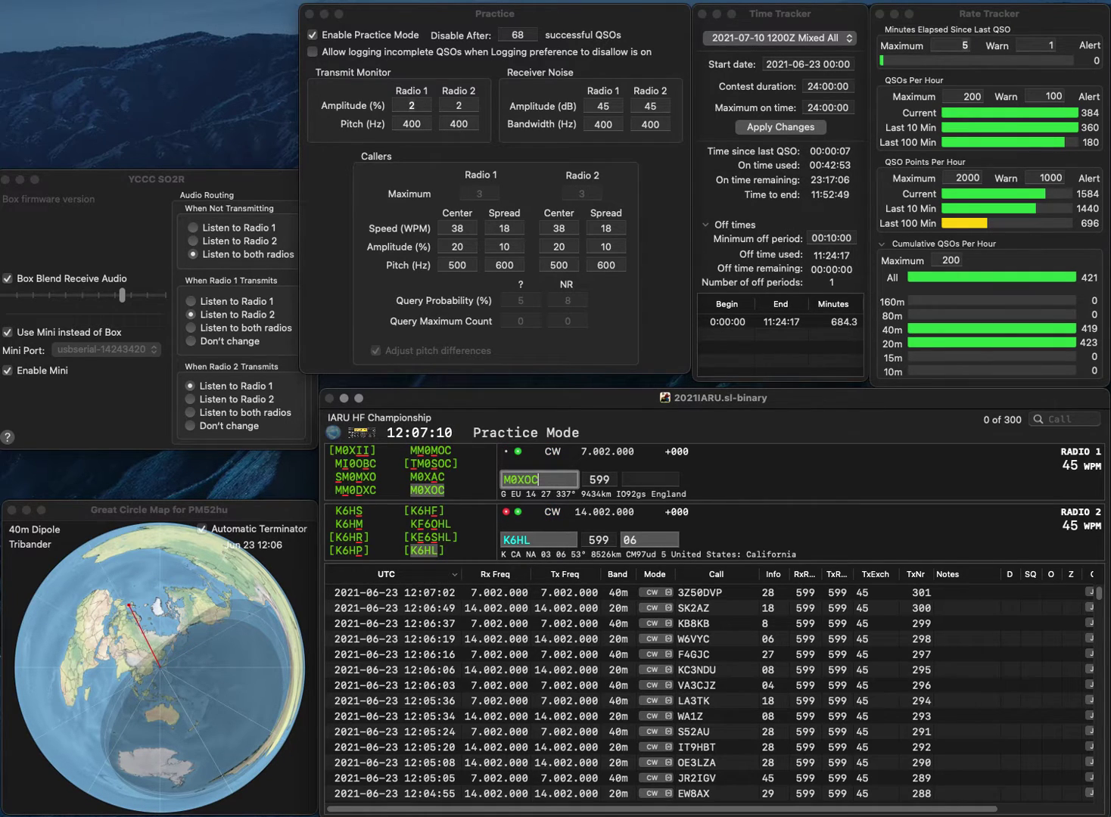
pyautogui.press('Return')
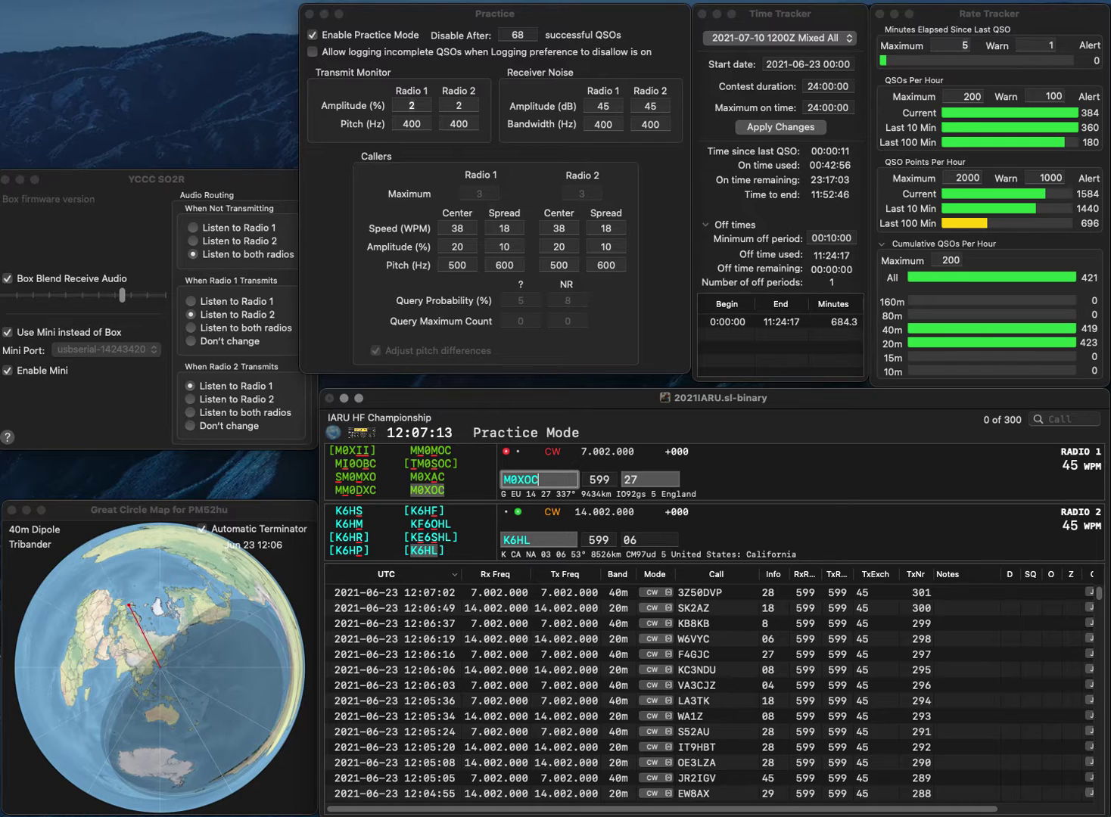
pyautogui.press('Return')
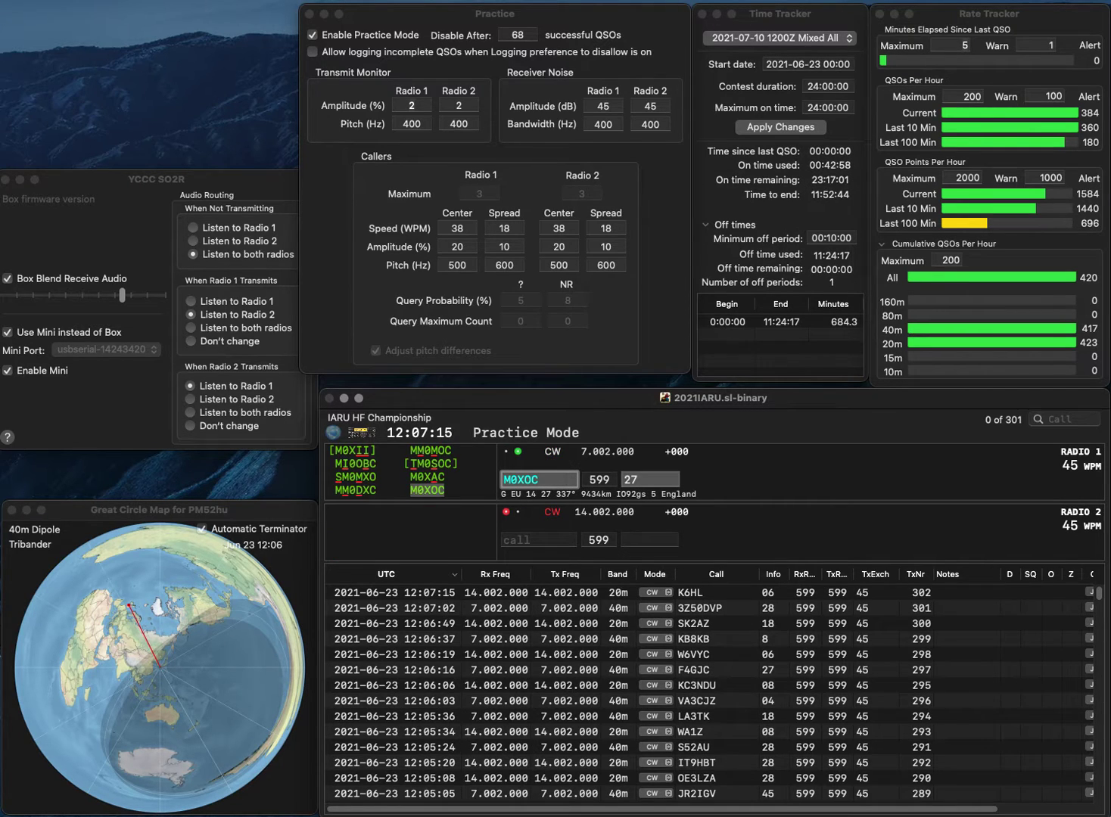
pyautogui.press('Tab')
pyautogui.press('Return')
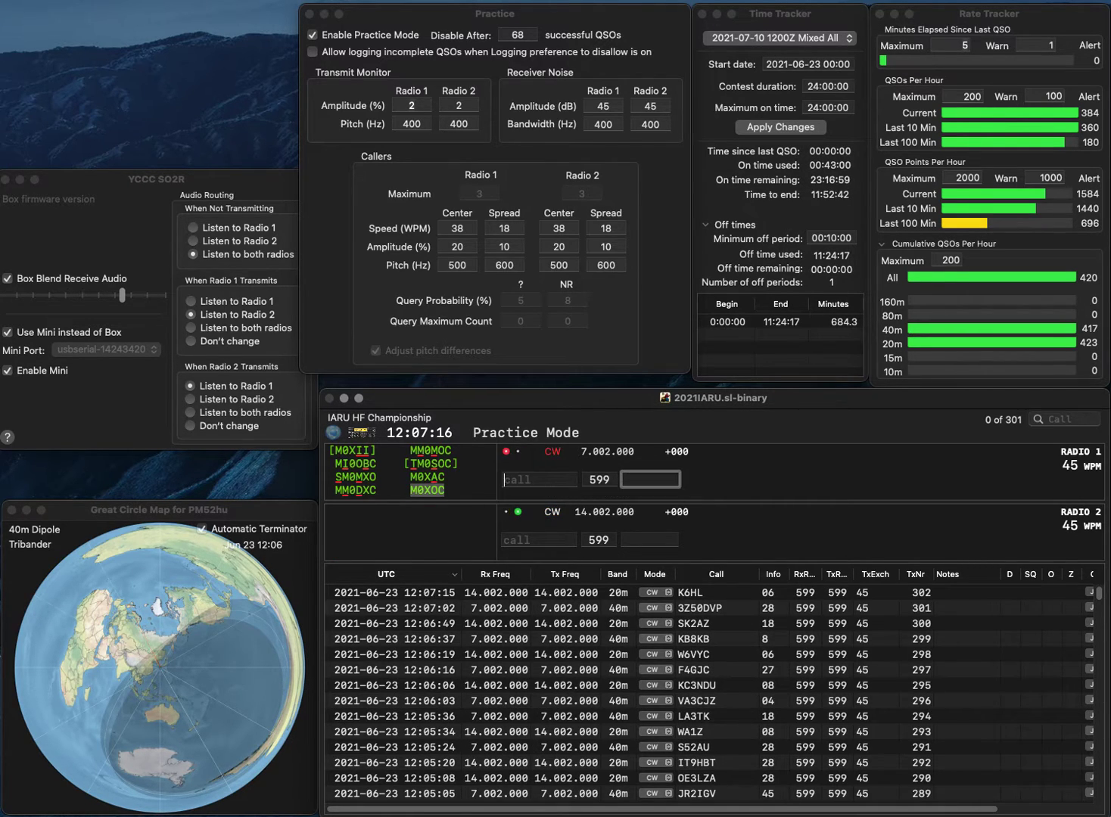
# Enter OE0HQ as the Radio 2 call and WO6W as the Radio 1 call, sending each station the exchange.
pyautogui.write('OE0HE')
pyautogui.press('BackSpace')
pyautogui.write('Q')
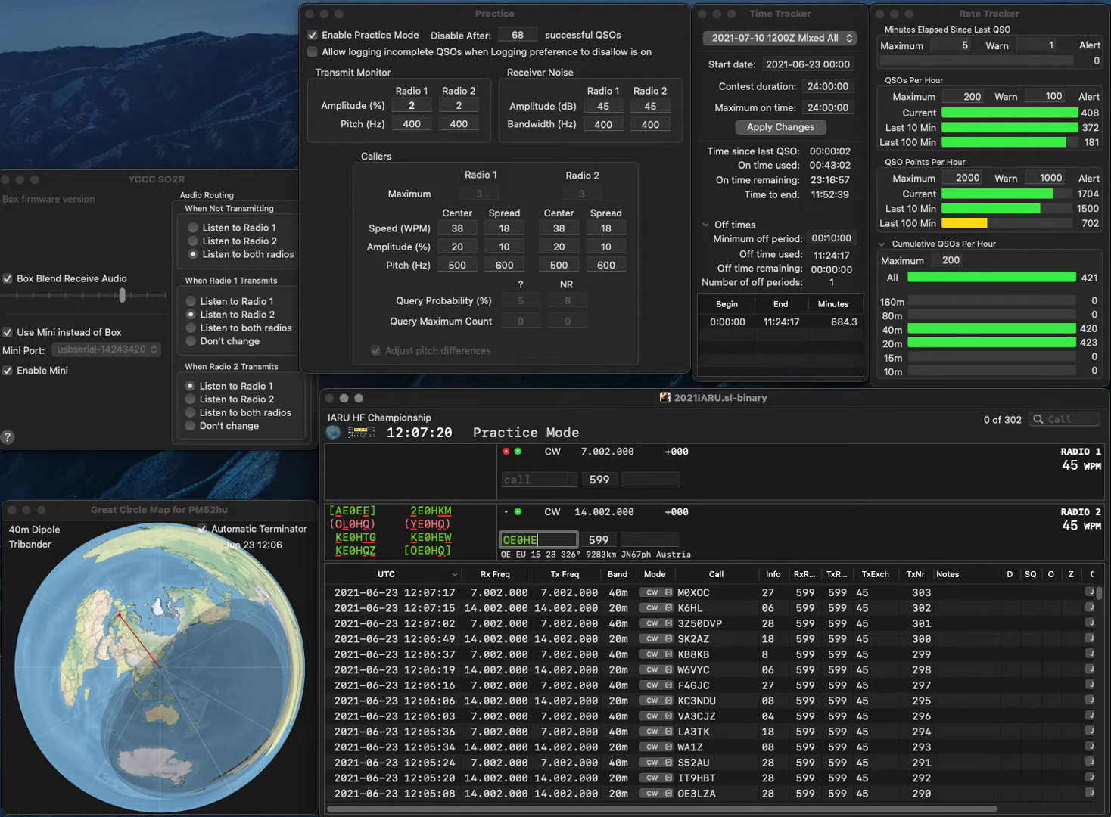
pyautogui.press('Return')
pyautogui.write('WO6W')
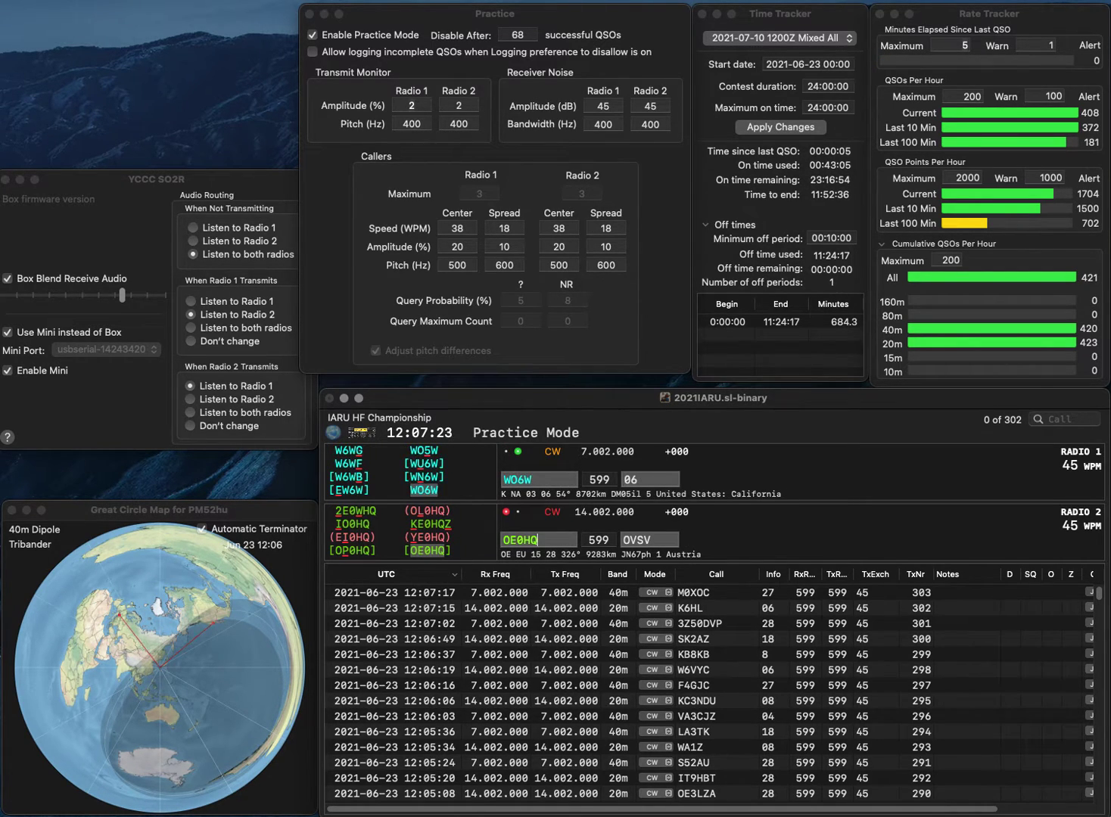
pyautogui.press('Return')
pyautogui.press('Tab')
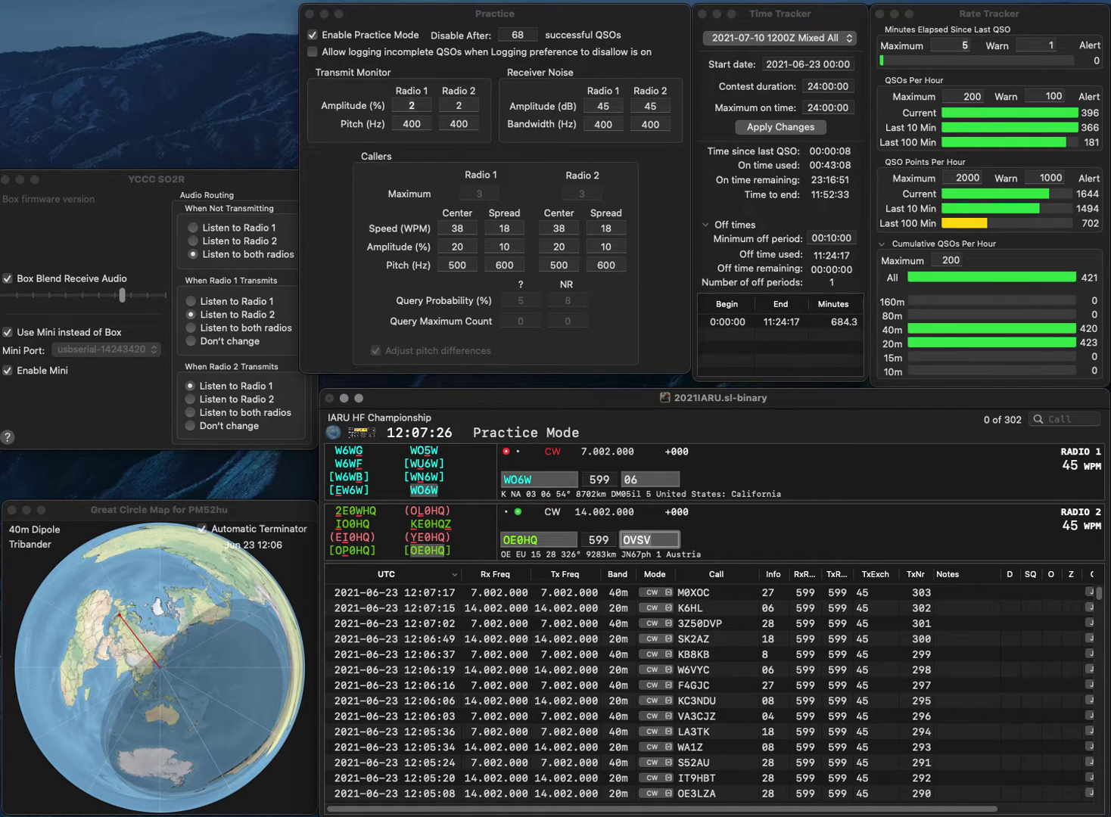
pyautogui.press('Return')
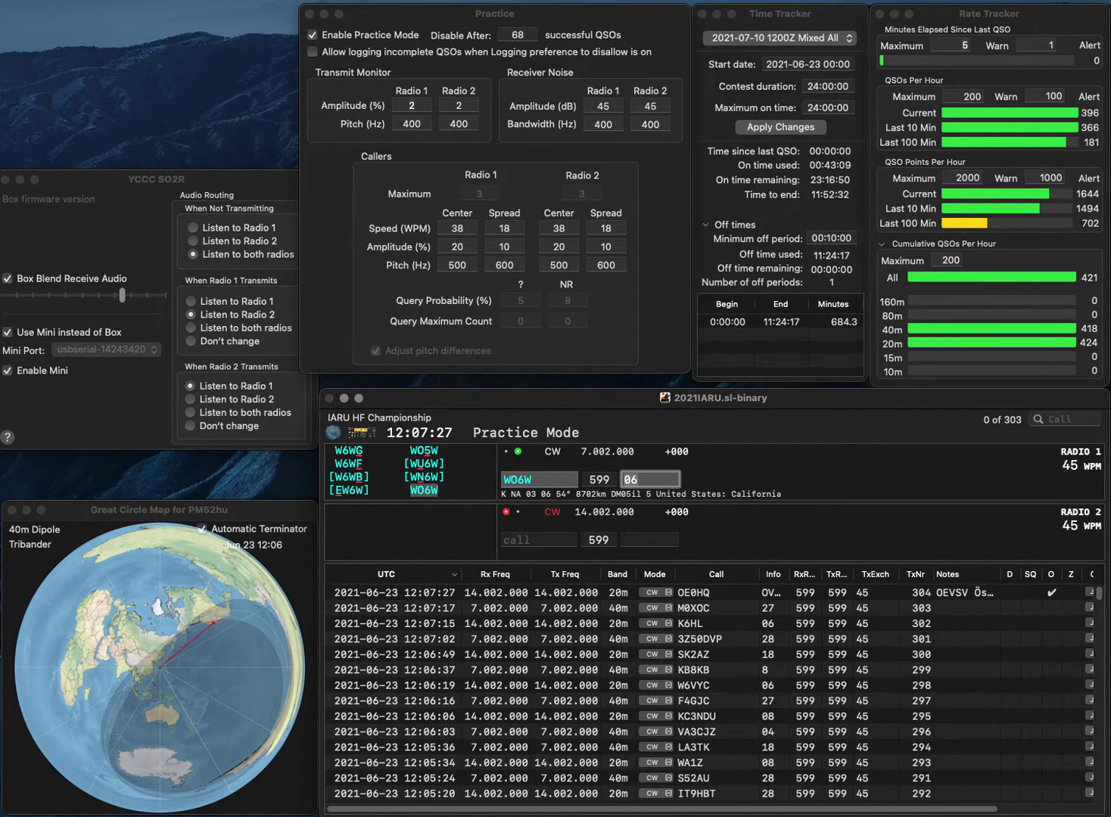
pyautogui.press('Return')
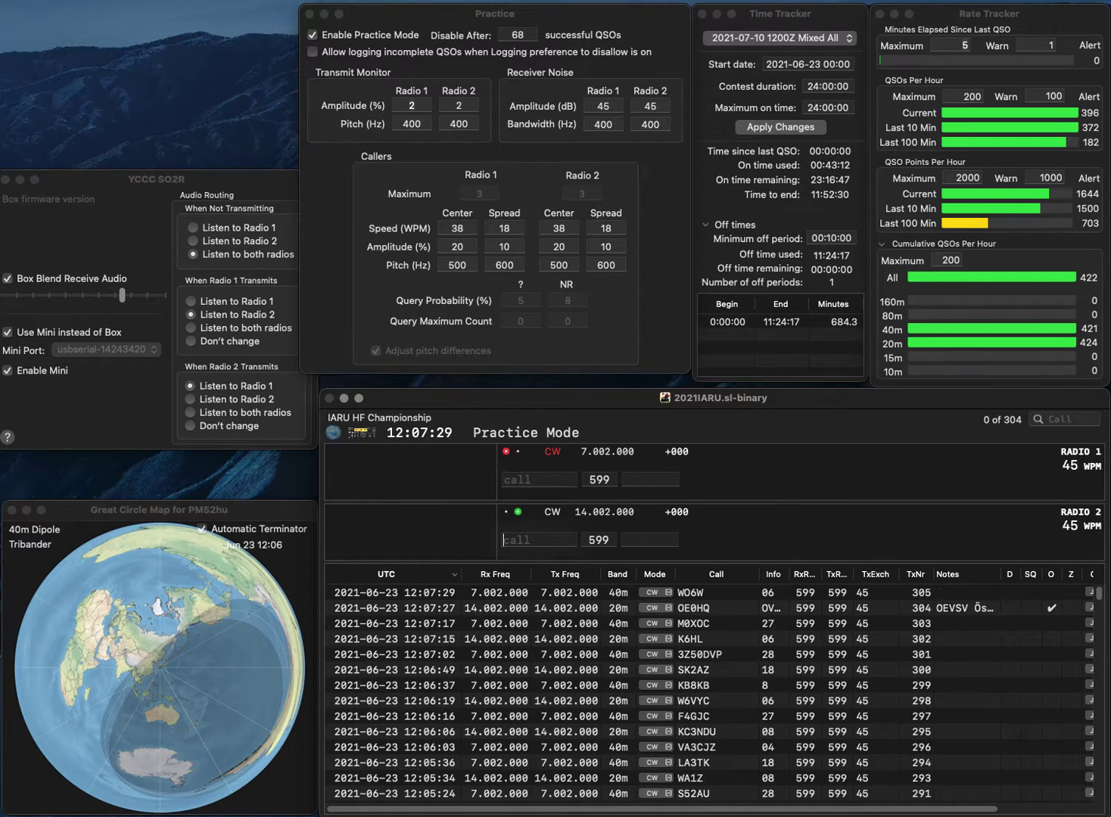
pyautogui.write('WD')
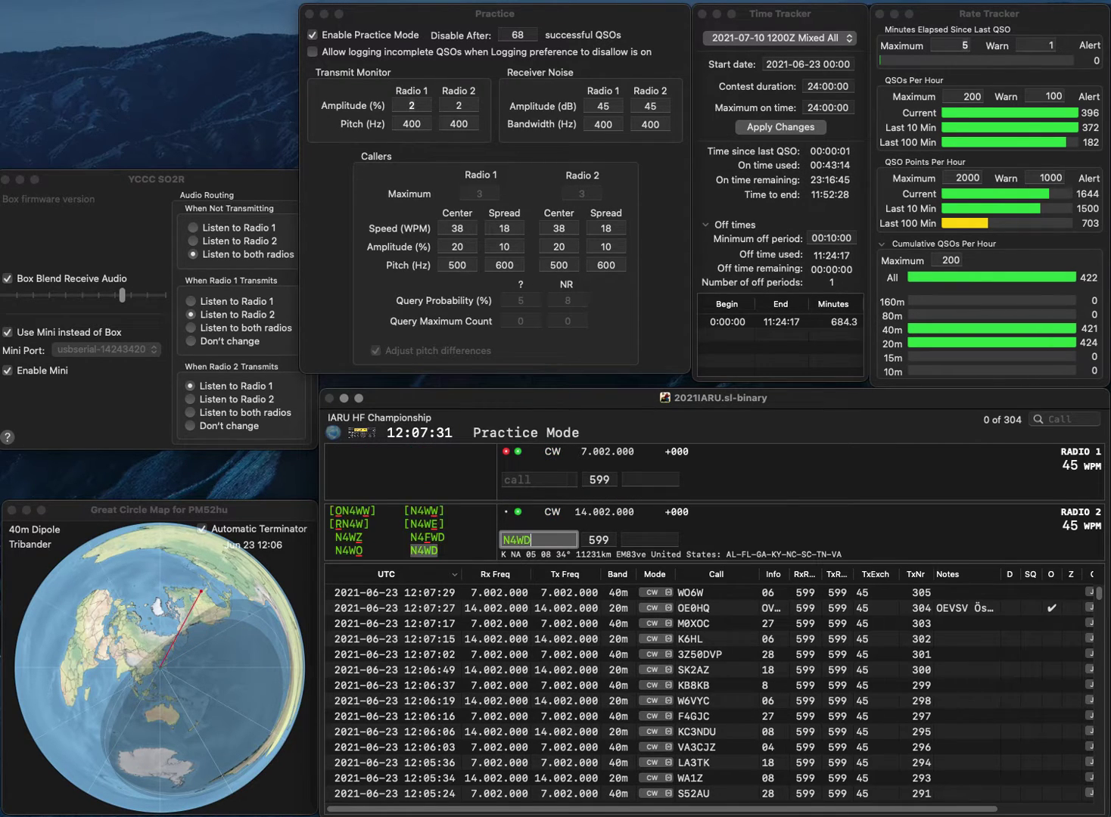
pyautogui.write('JH')
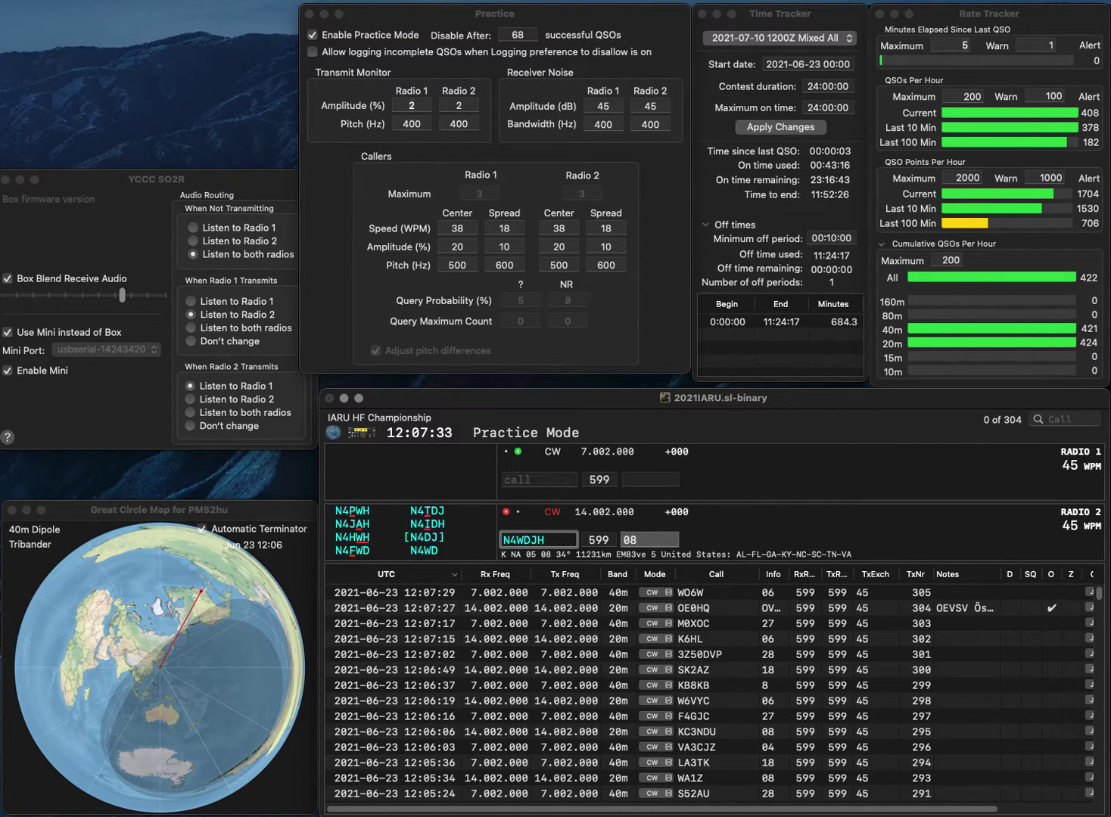
pyautogui.press('BackSpace')
pyautogui.press('BackSpace')
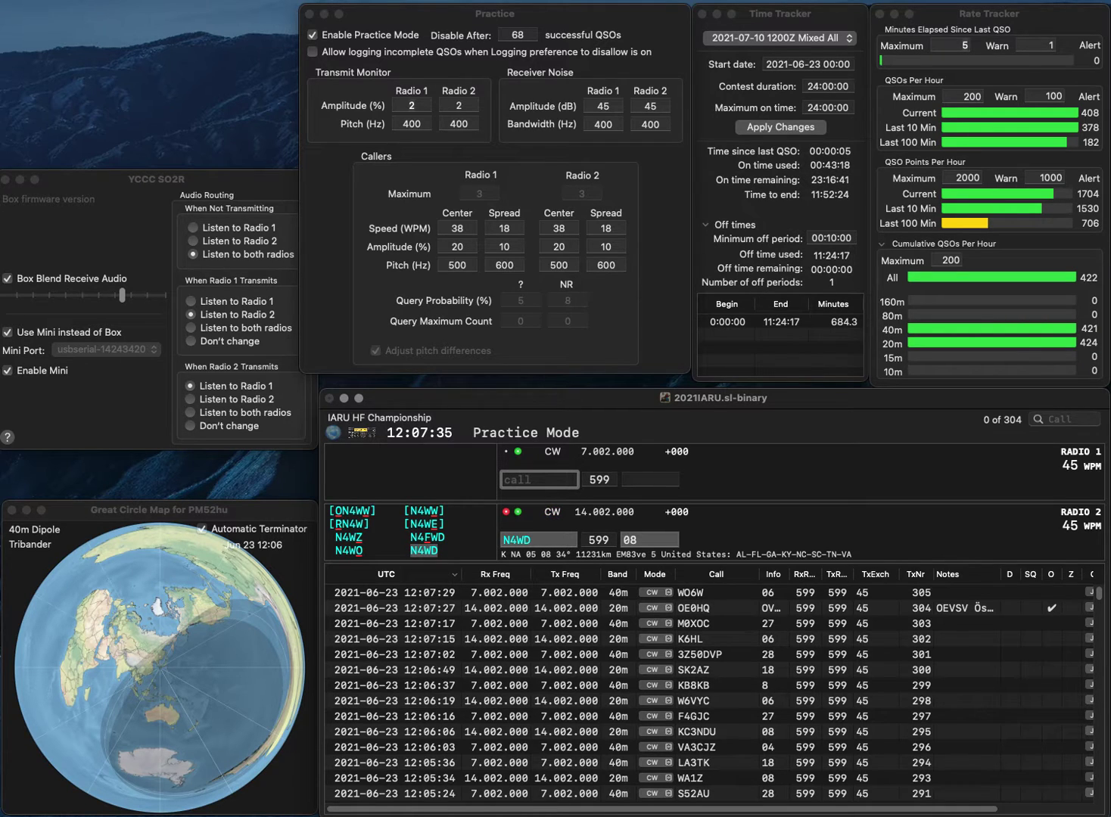
# Enter JH8DHV as the Radio 1 call and send the station the exchange.
pyautogui.press('Down')
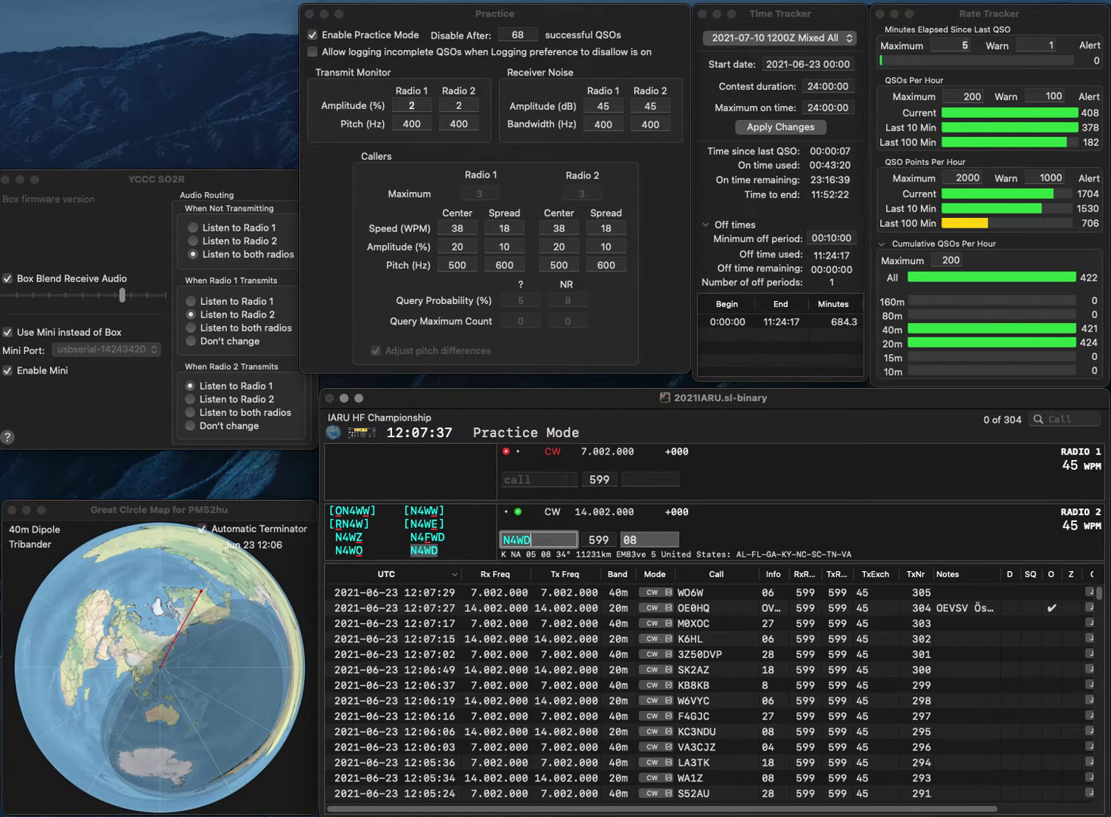
pyautogui.press('Up')
pyautogui.write('JH')
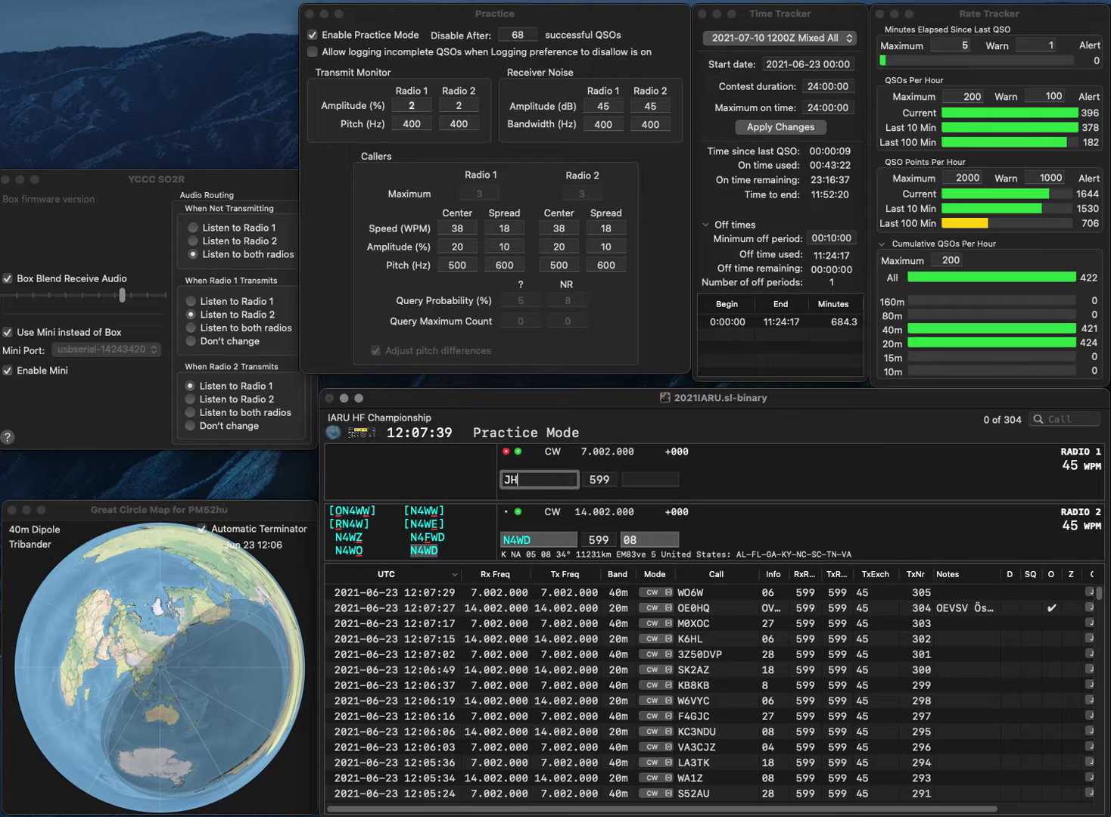
pyautogui.press('Down')
pyautogui.press('Up')
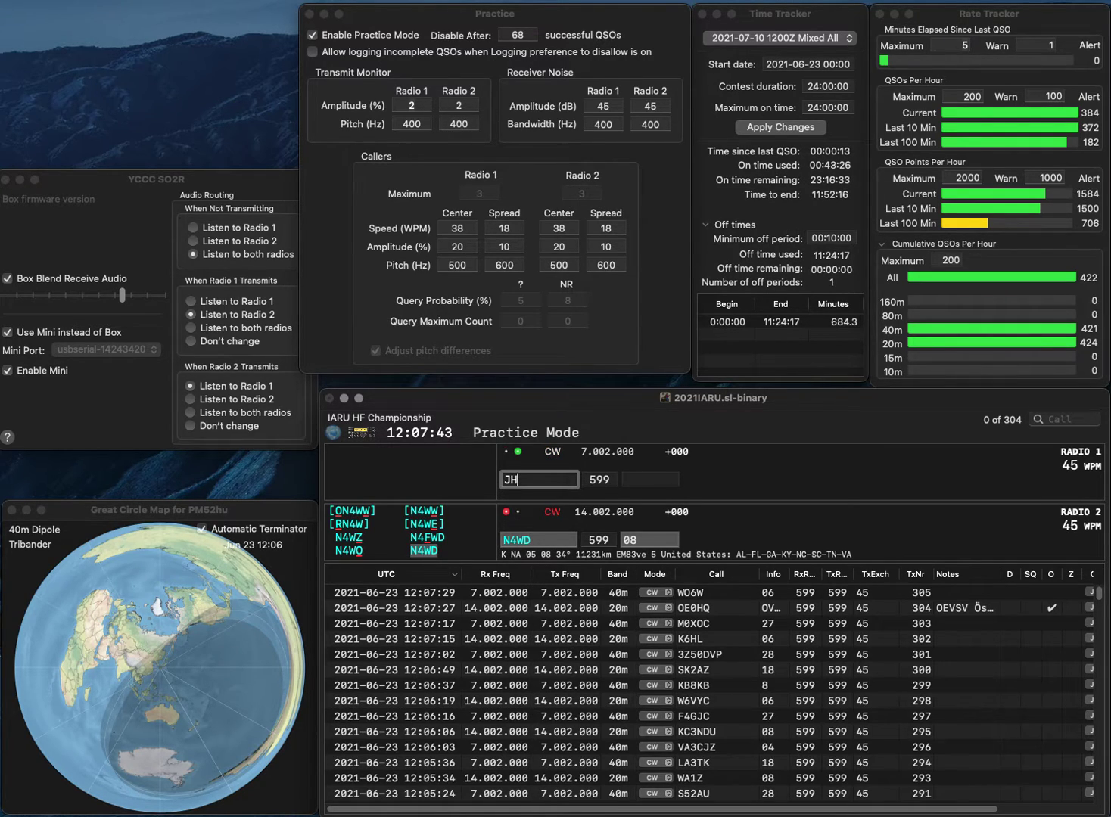
pyautogui.write('8DHV')
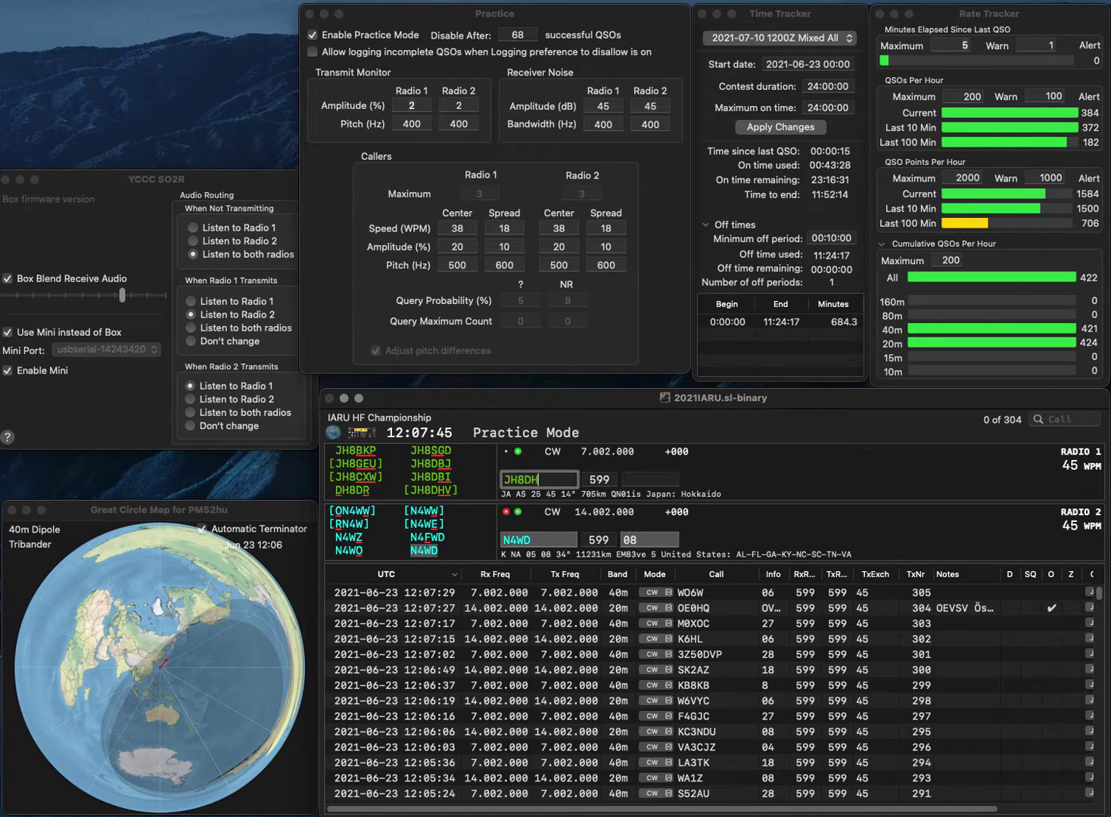
pyautogui.press('Return')
pyautogui.press('Return')
pyautogui.press('Up')
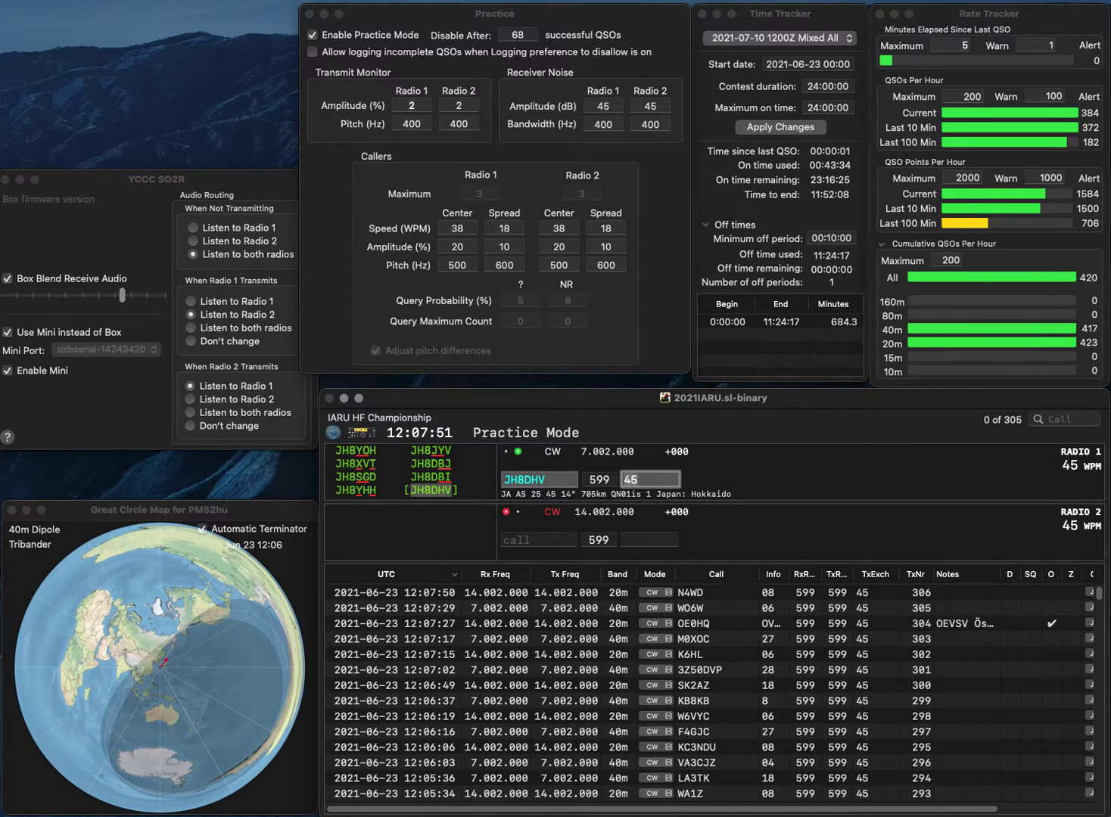
pyautogui.press('Return')
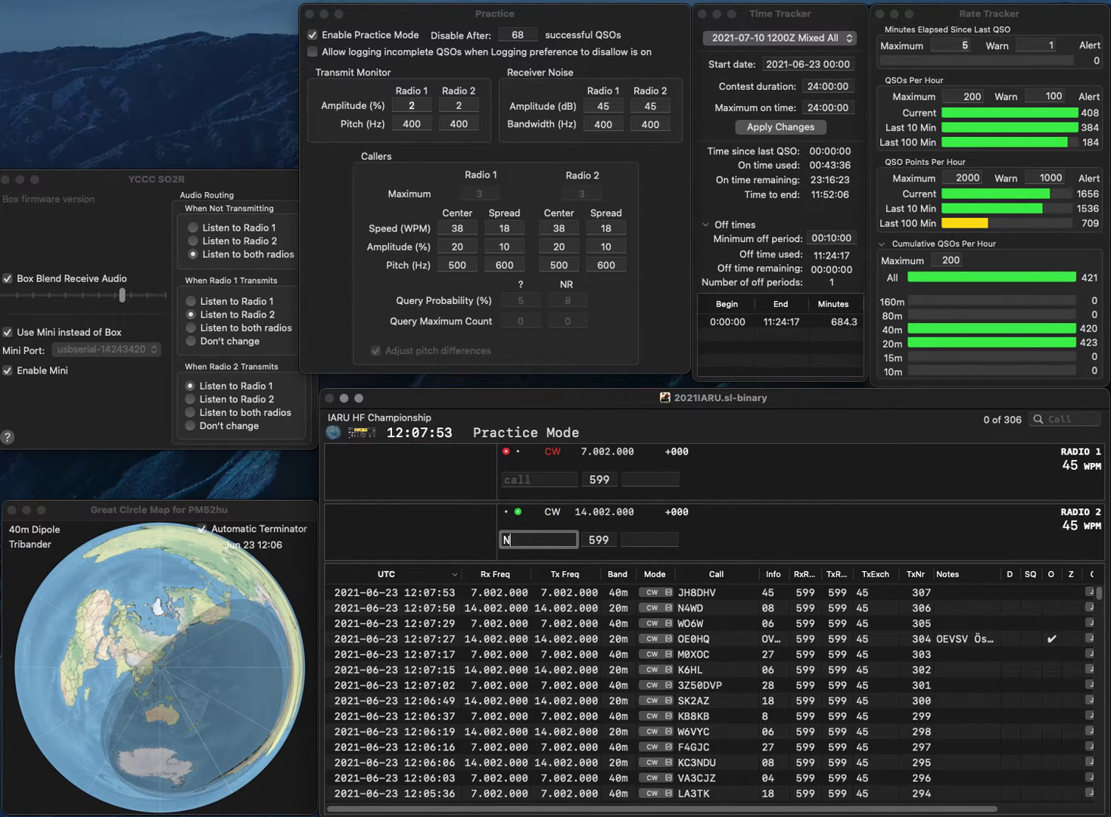
# Work EA8UK on Radio 2 and log it with zone 36, sending the partial call VH on Radio 1 in between.
pyautogui.write('EA8UK')
pyautogui.press('Return')
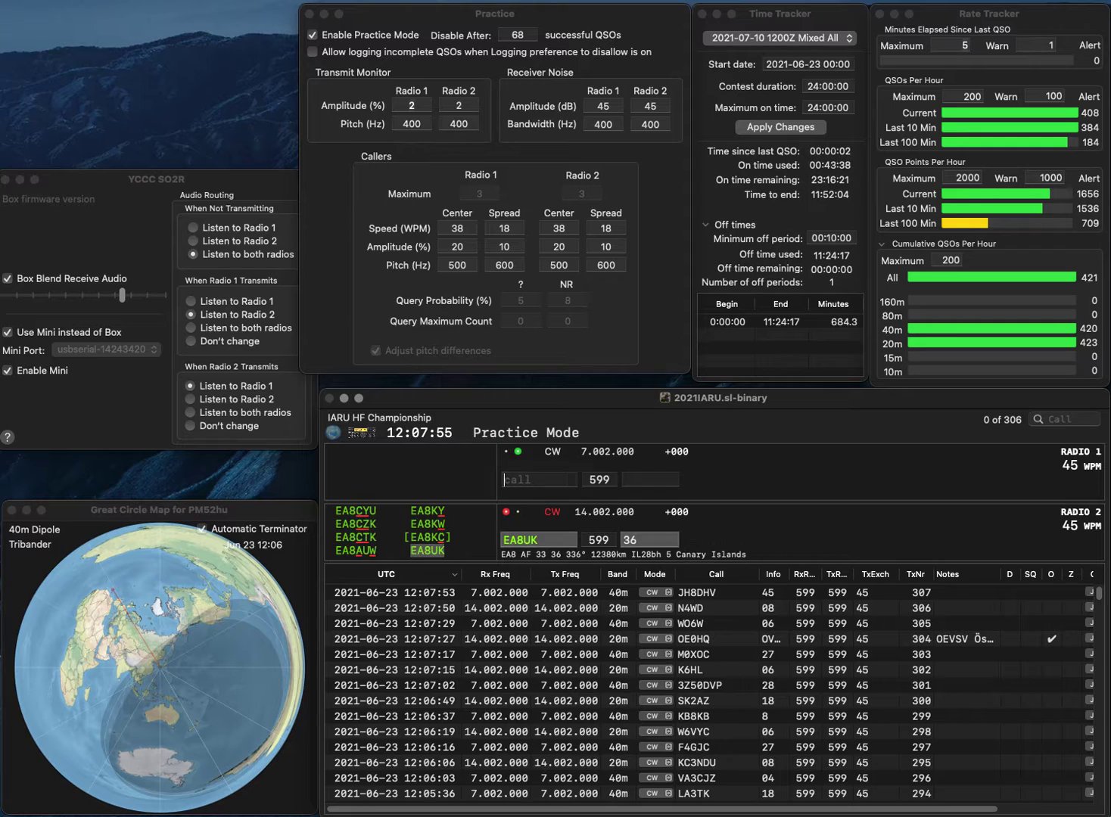
pyautogui.write('VH')
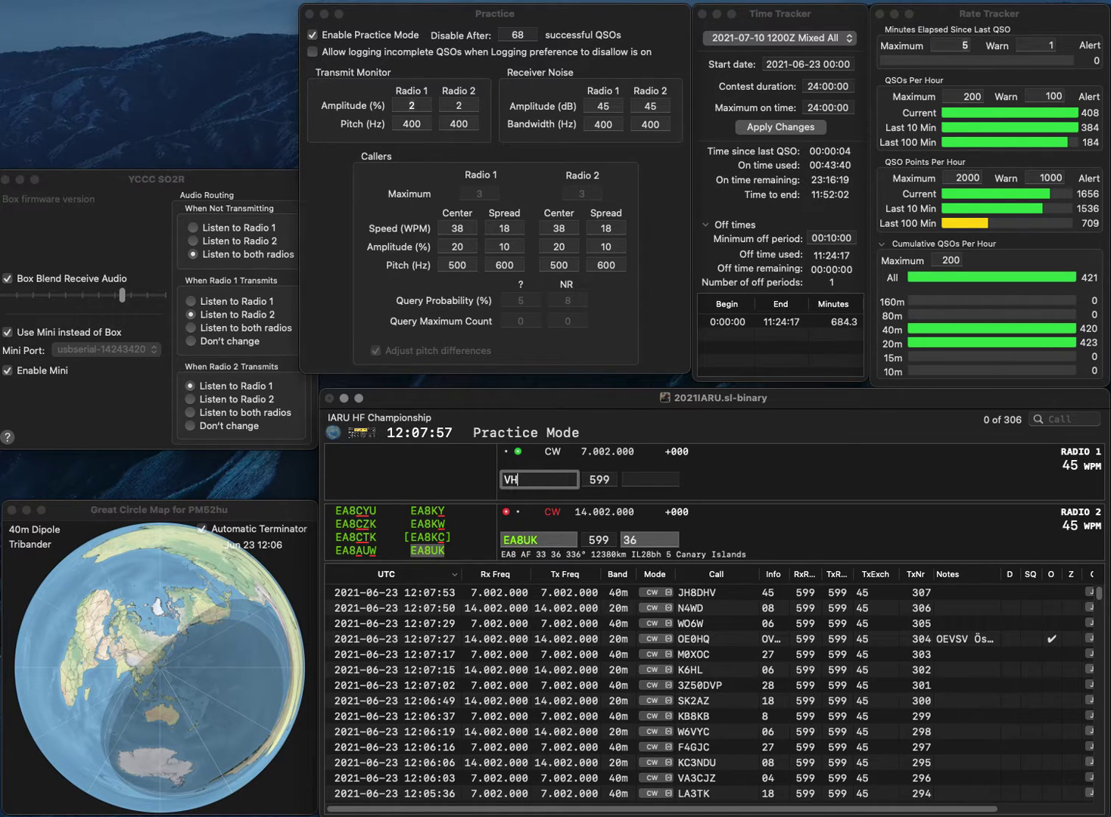
pyautogui.press('Return')
pyautogui.press('Tab')
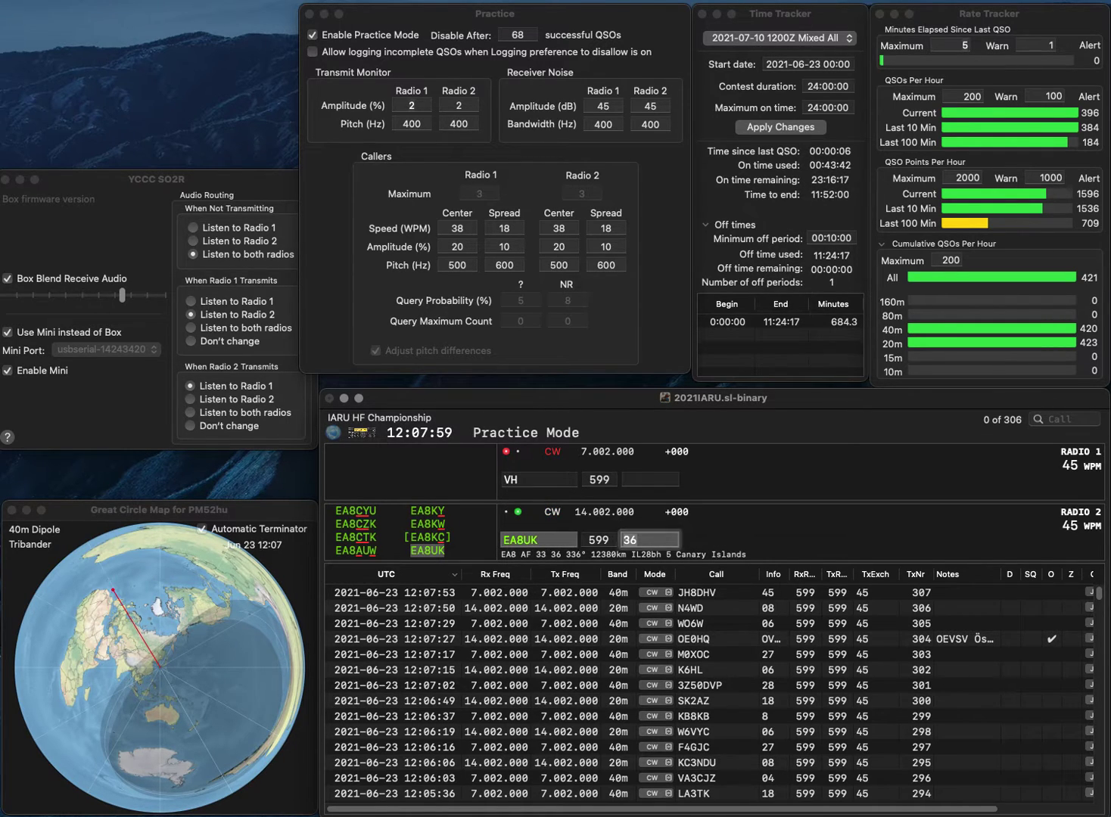
pyautogui.press('Return')
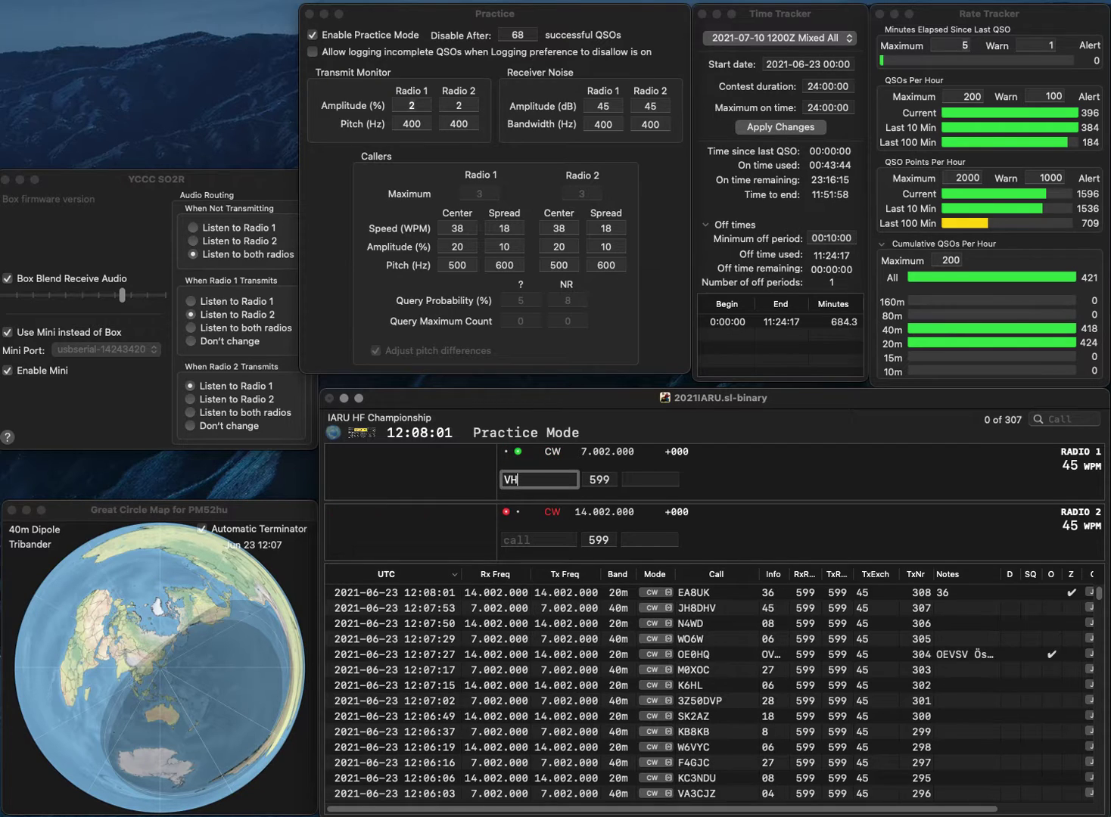
# Correct the Radio 1 call to K4HA and send the station the exchange.
pyautogui.press('BackSpace')
pyautogui.write('HA')
pyautogui.press('Left')
pyautogui.press('Left')
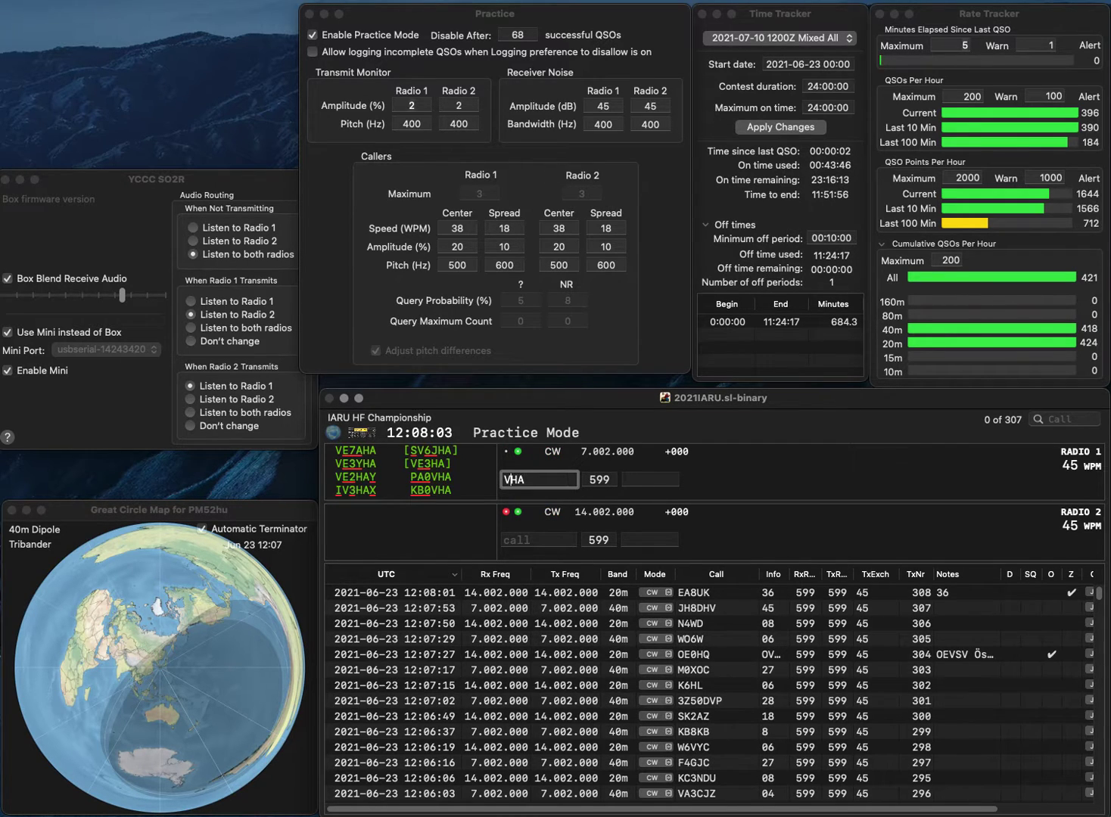
pyautogui.press('BackSpace')
pyautogui.write('K4')
pyautogui.press('Return')
pyautogui.write('B')
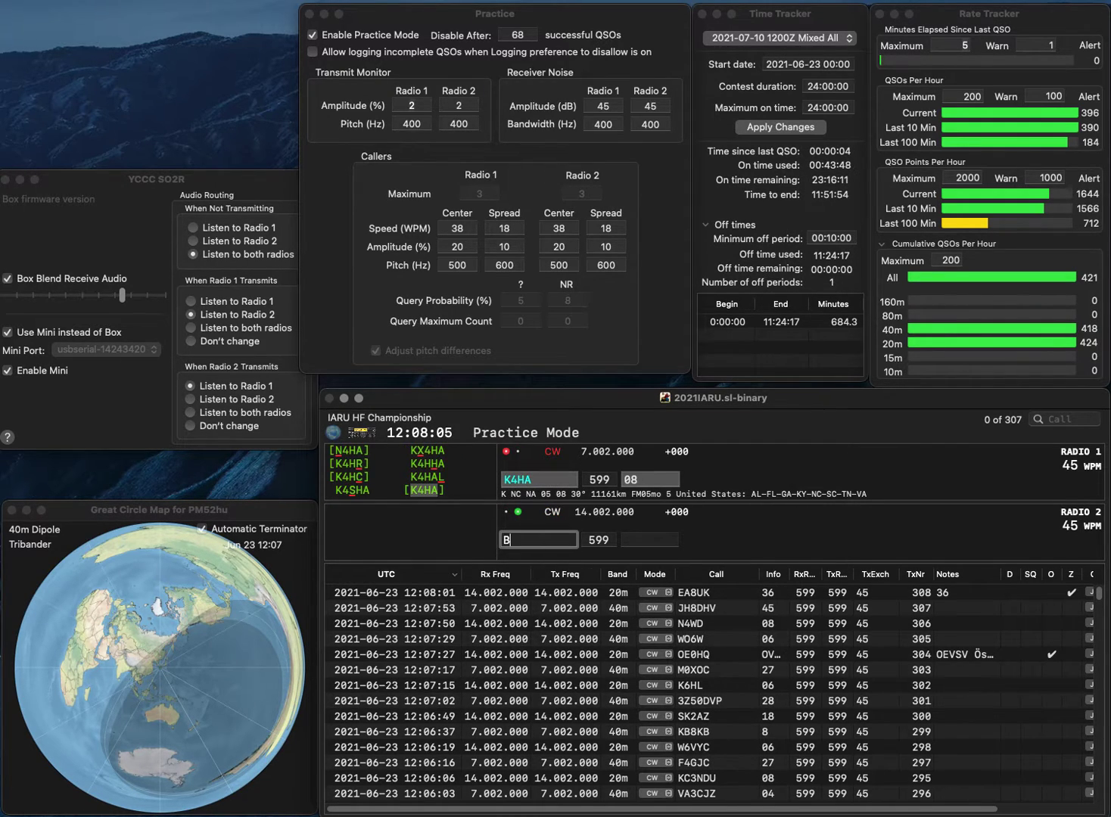
pyautogui.write('8K')
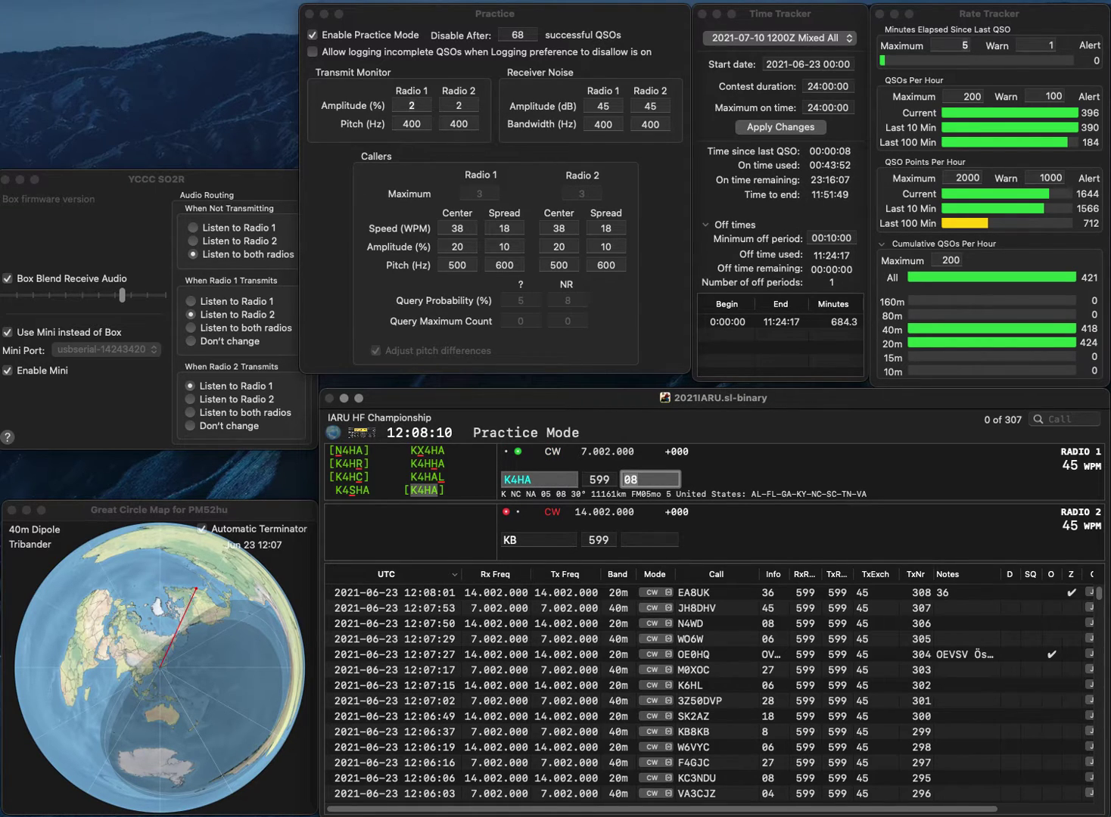
pyautogui.press('Return')
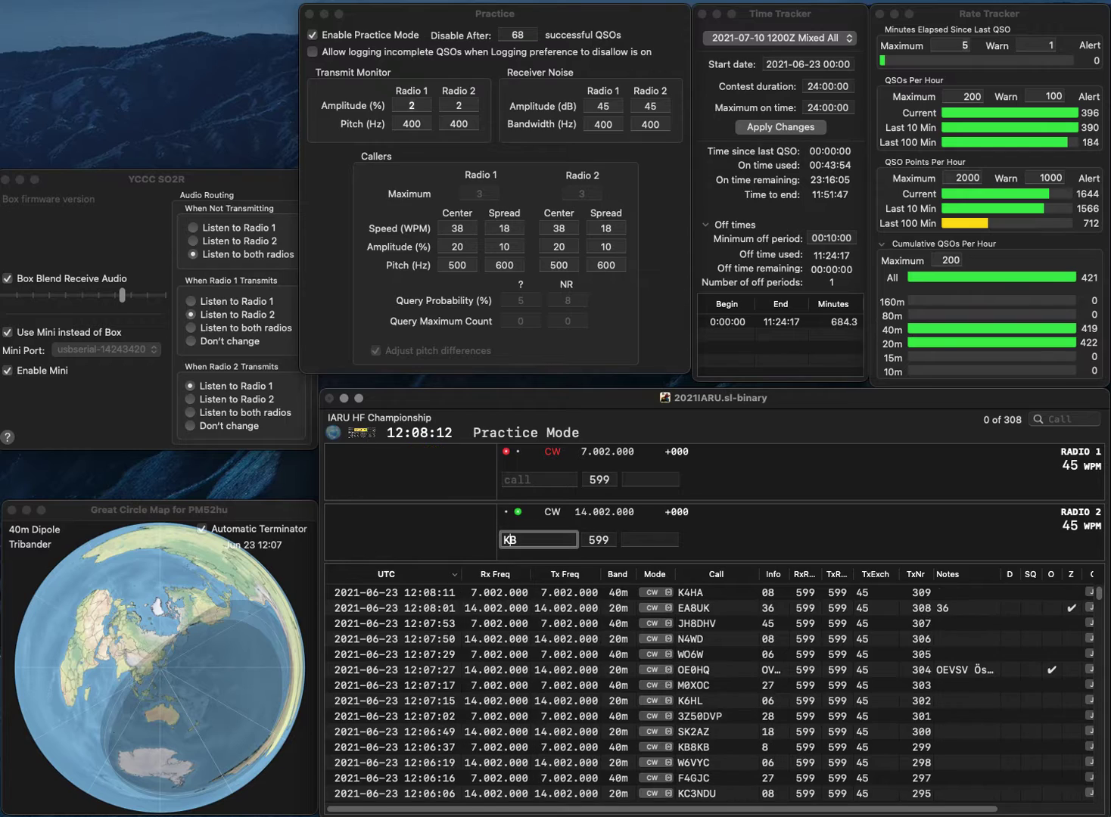
# Enter YO8DAR as the Radio 1 call and complete the Radio 2 call as NK7B, sending each station the exchange.
pyautogui.write('K')
pyautogui.press('Return')
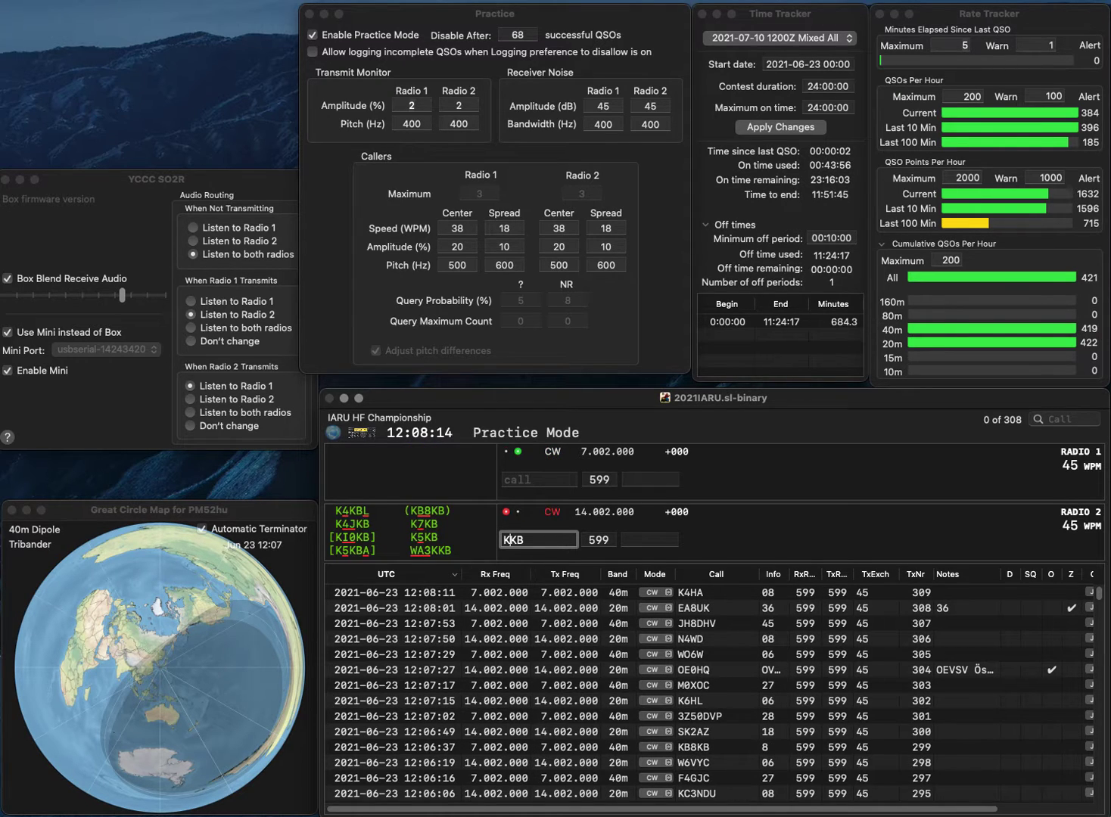
pyautogui.write('YO8DAR')
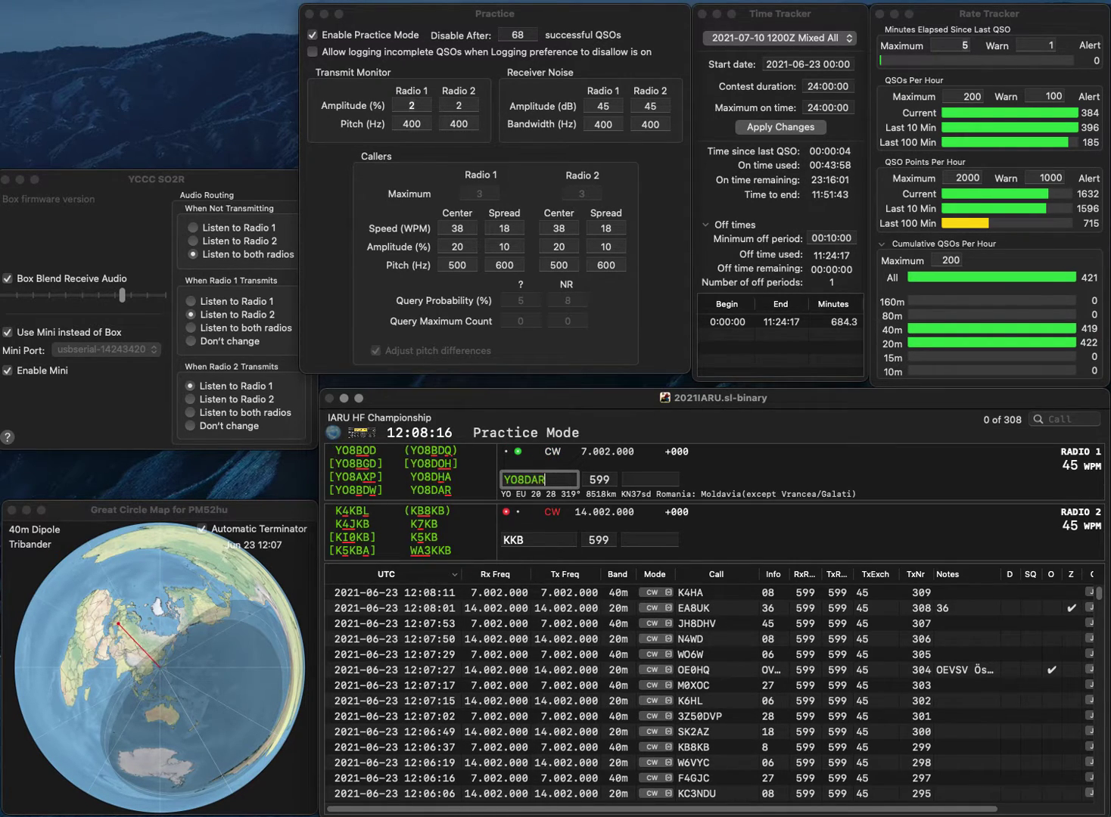
pyautogui.press('Return')
pyautogui.write('N')
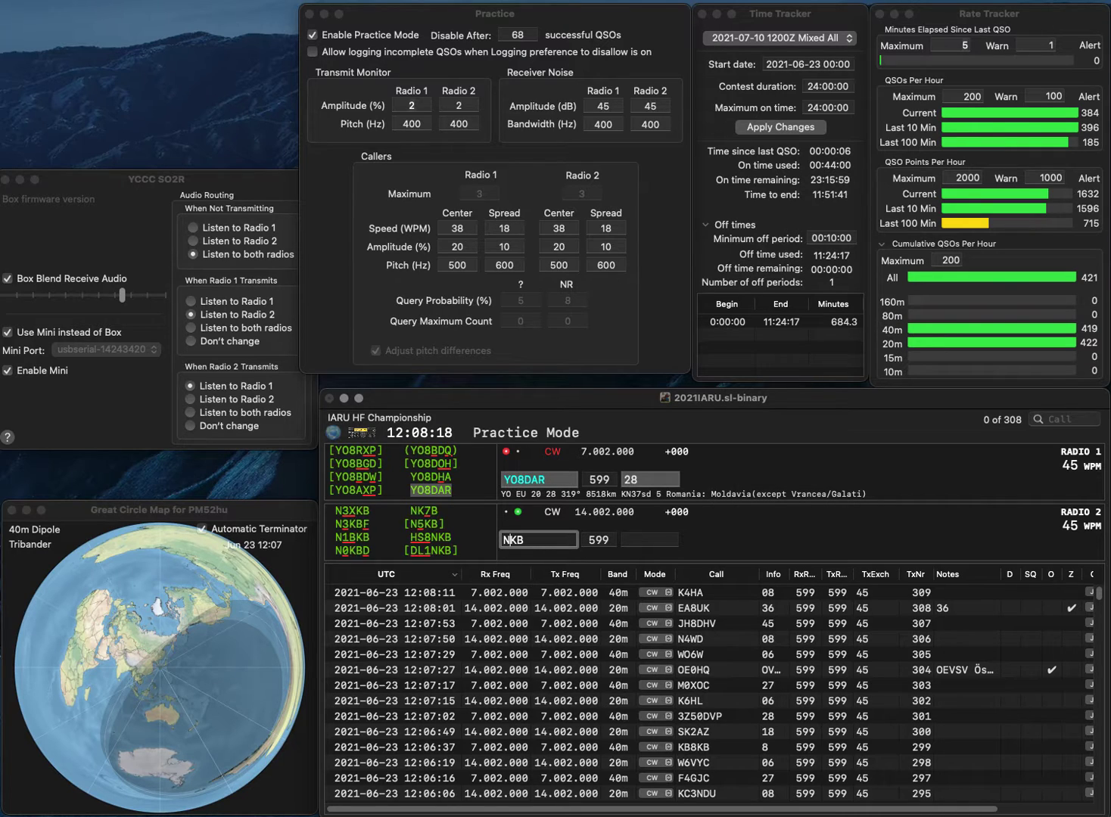
pyautogui.press('Right')
pyautogui.write('7')
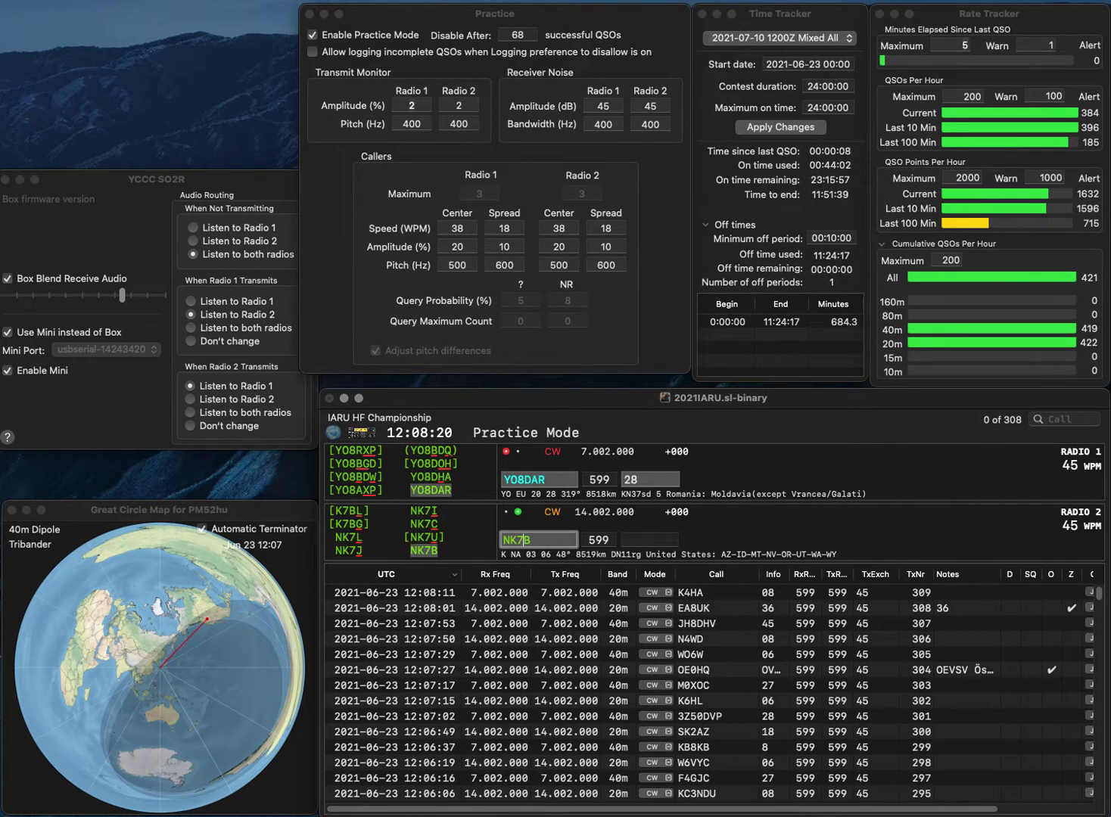
pyautogui.press('Return')
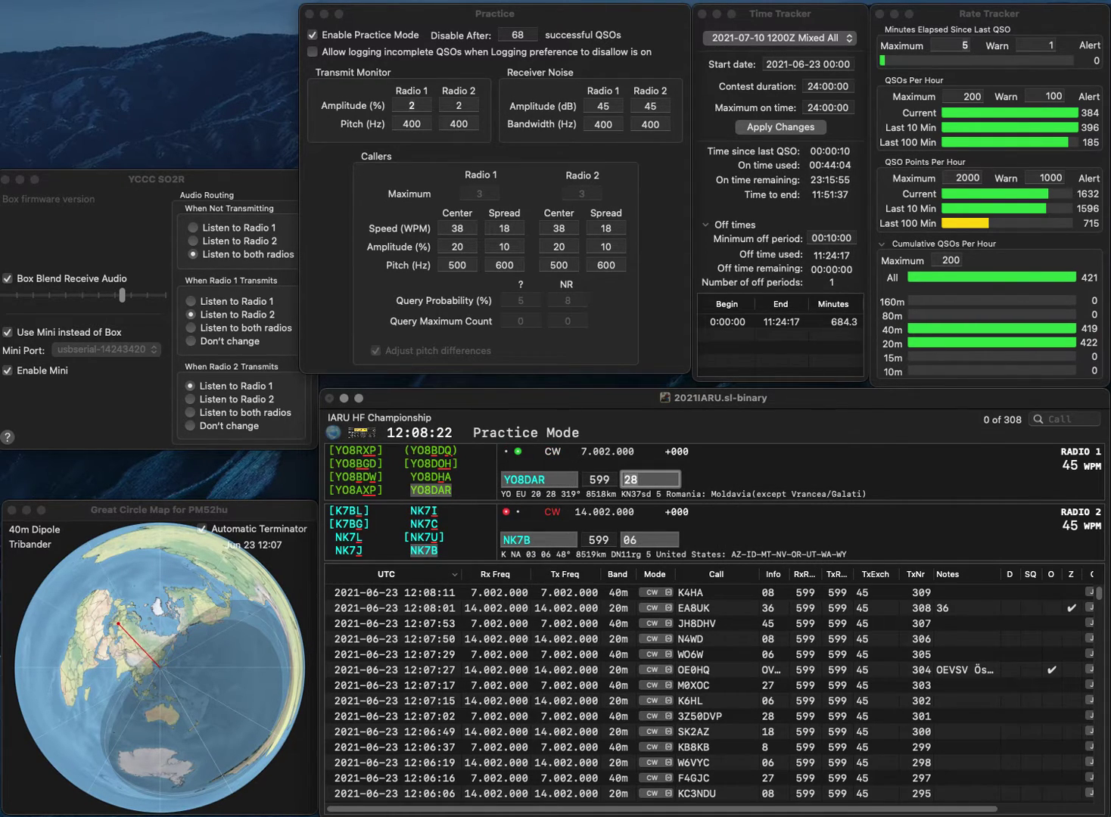
pyautogui.press('Return')
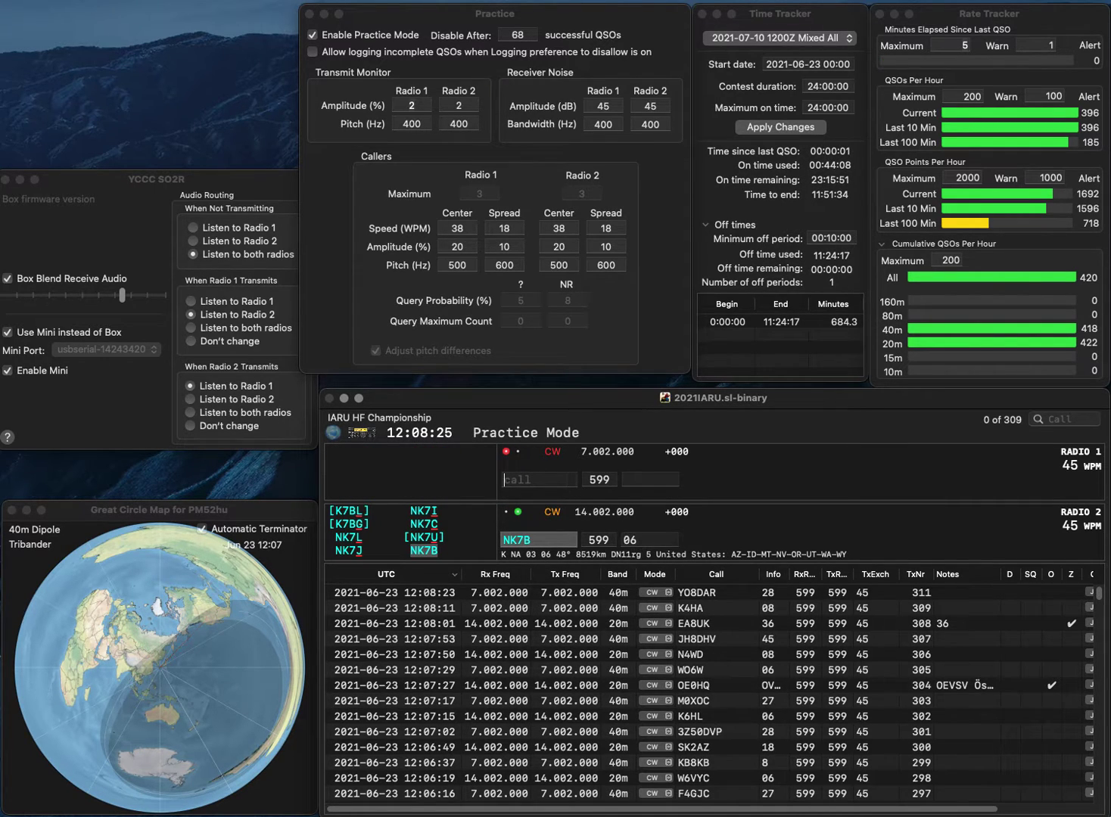
pyautogui.press('Return')
pyautogui.press('super+Tab')
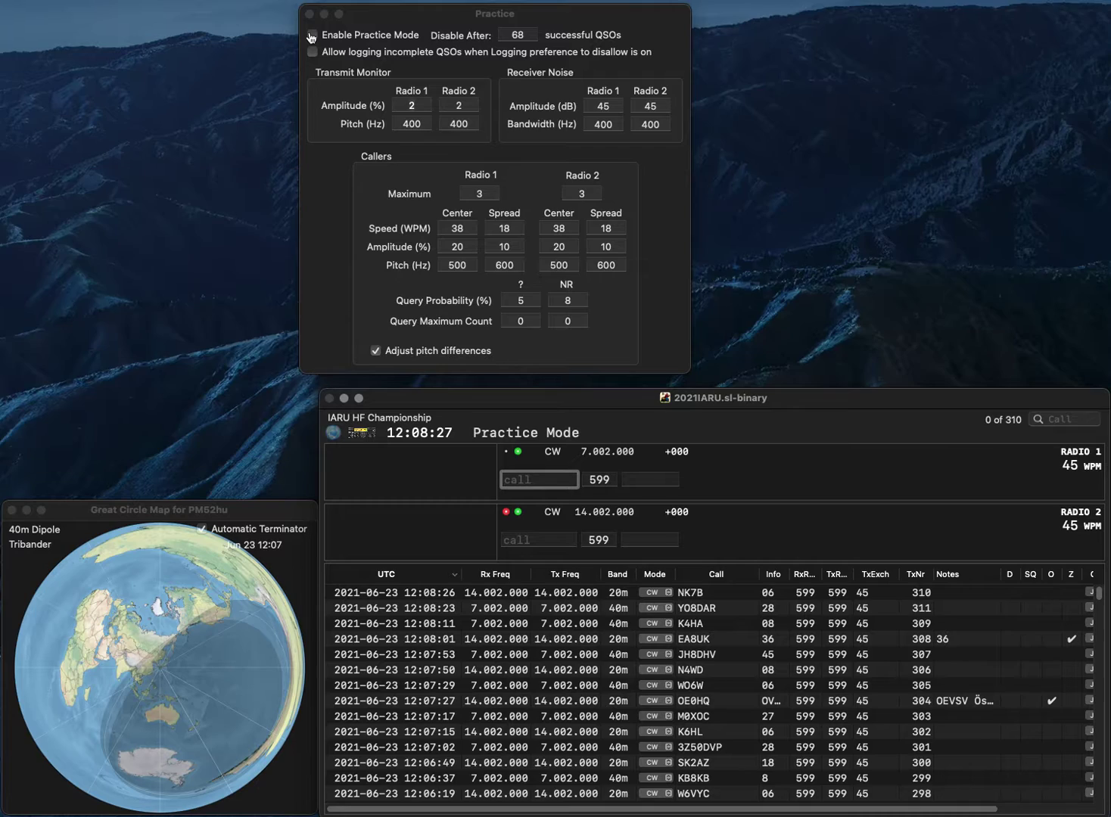